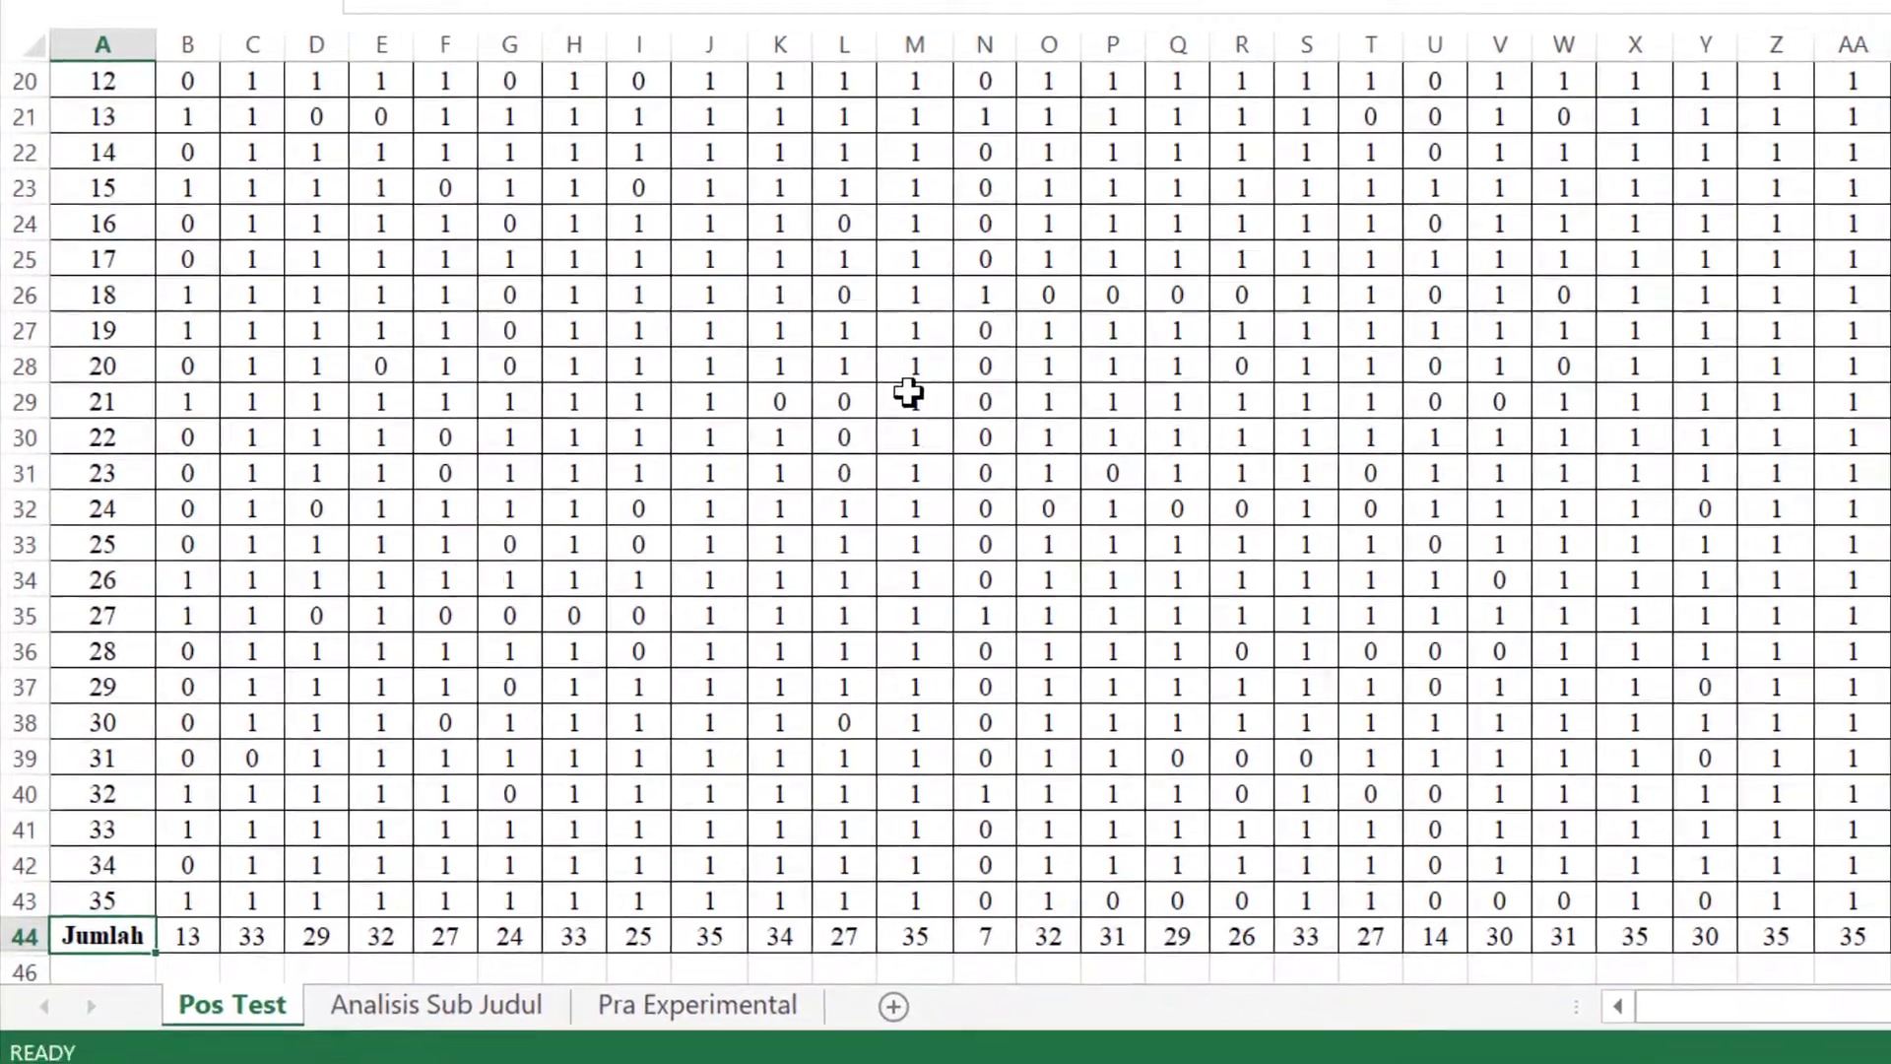
- Examine the Nomor Soal headers from question 1 to 45 and their 0/1 answers on the Pos Test sheet
scroll(925, 404, up, 5)
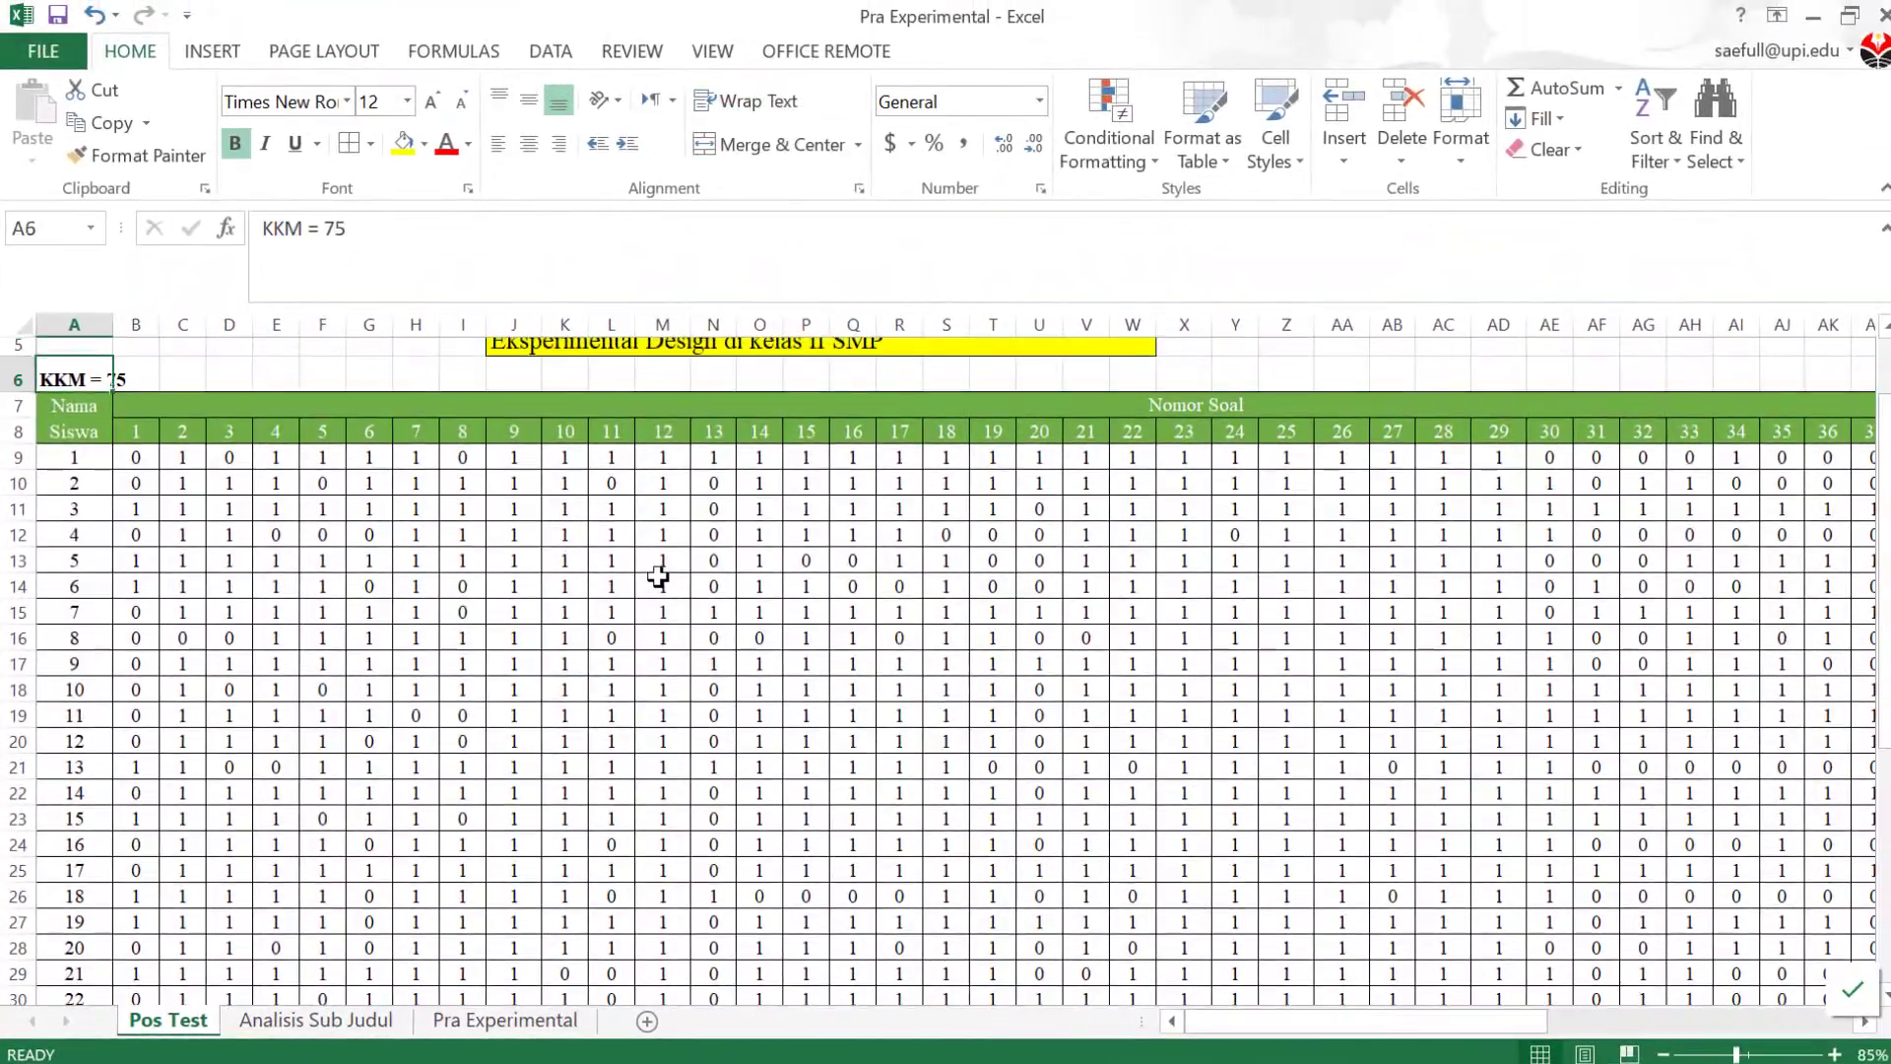
key(Right)
key(Down)
key(Down)
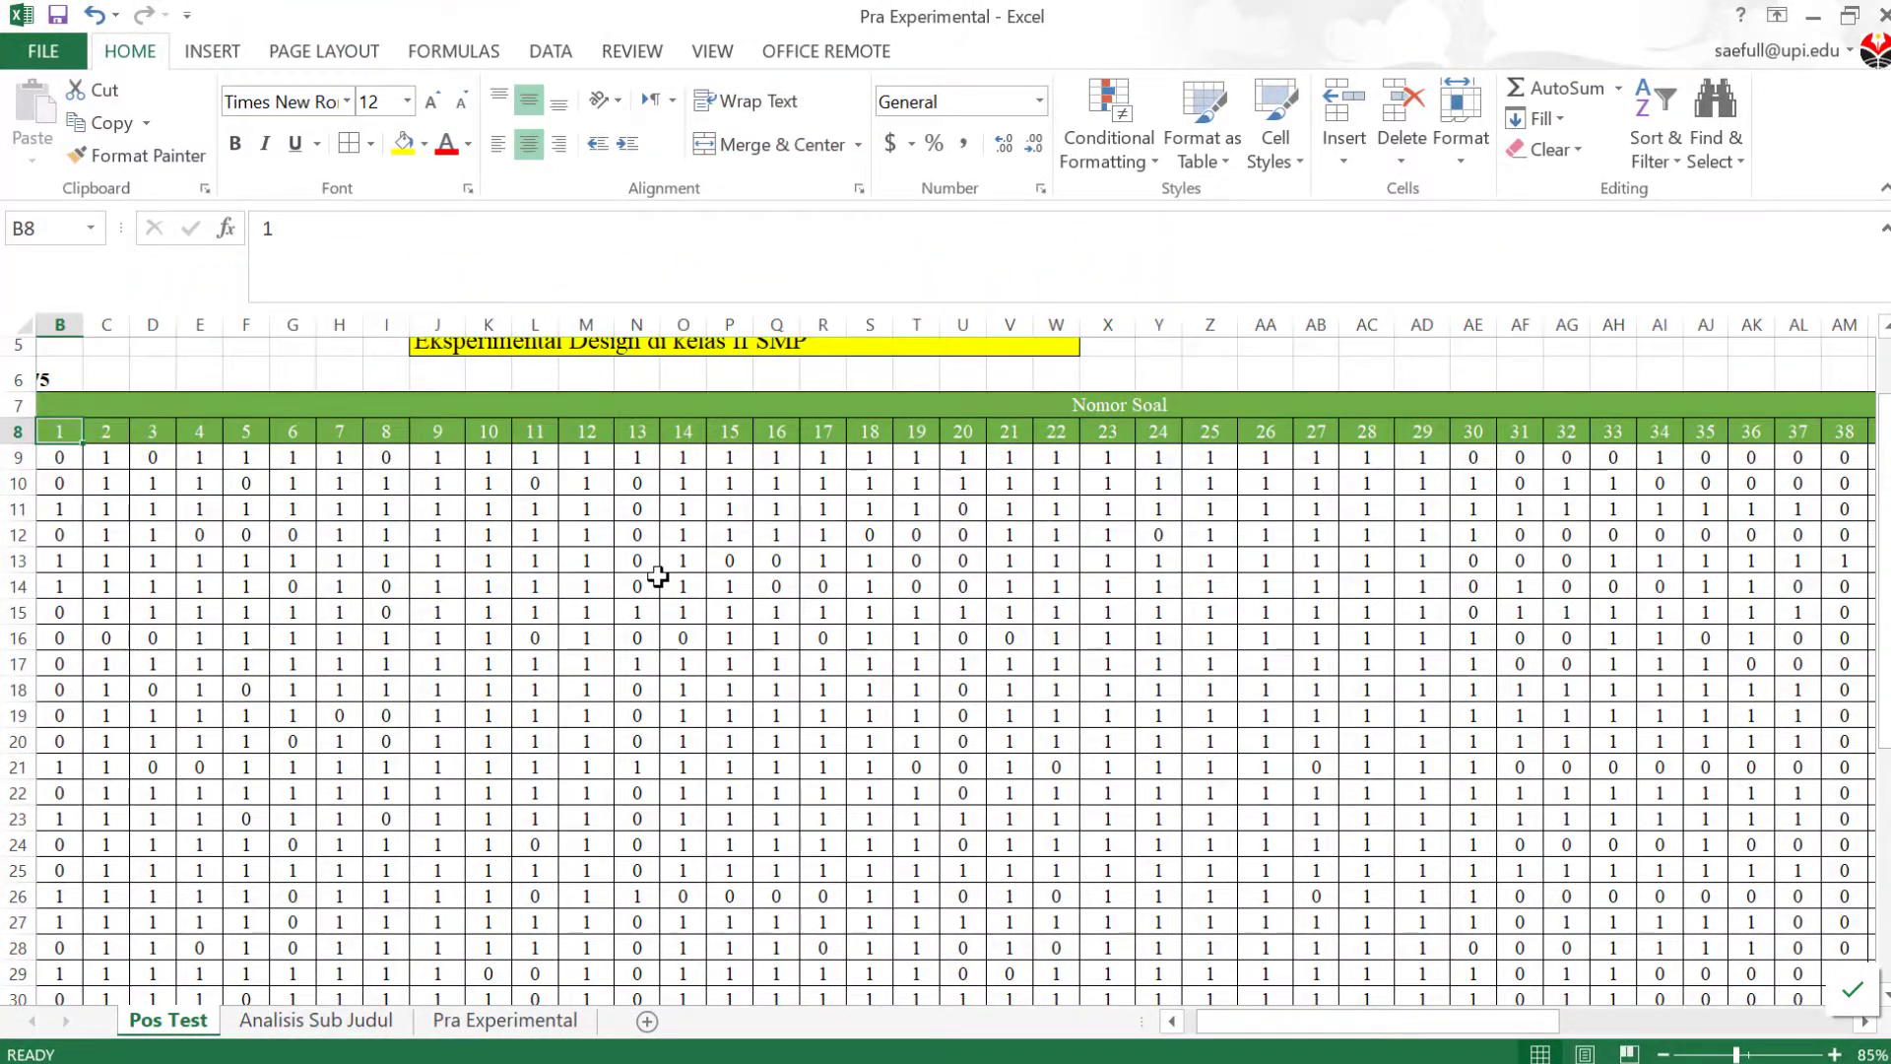
key(ctrl+Right)
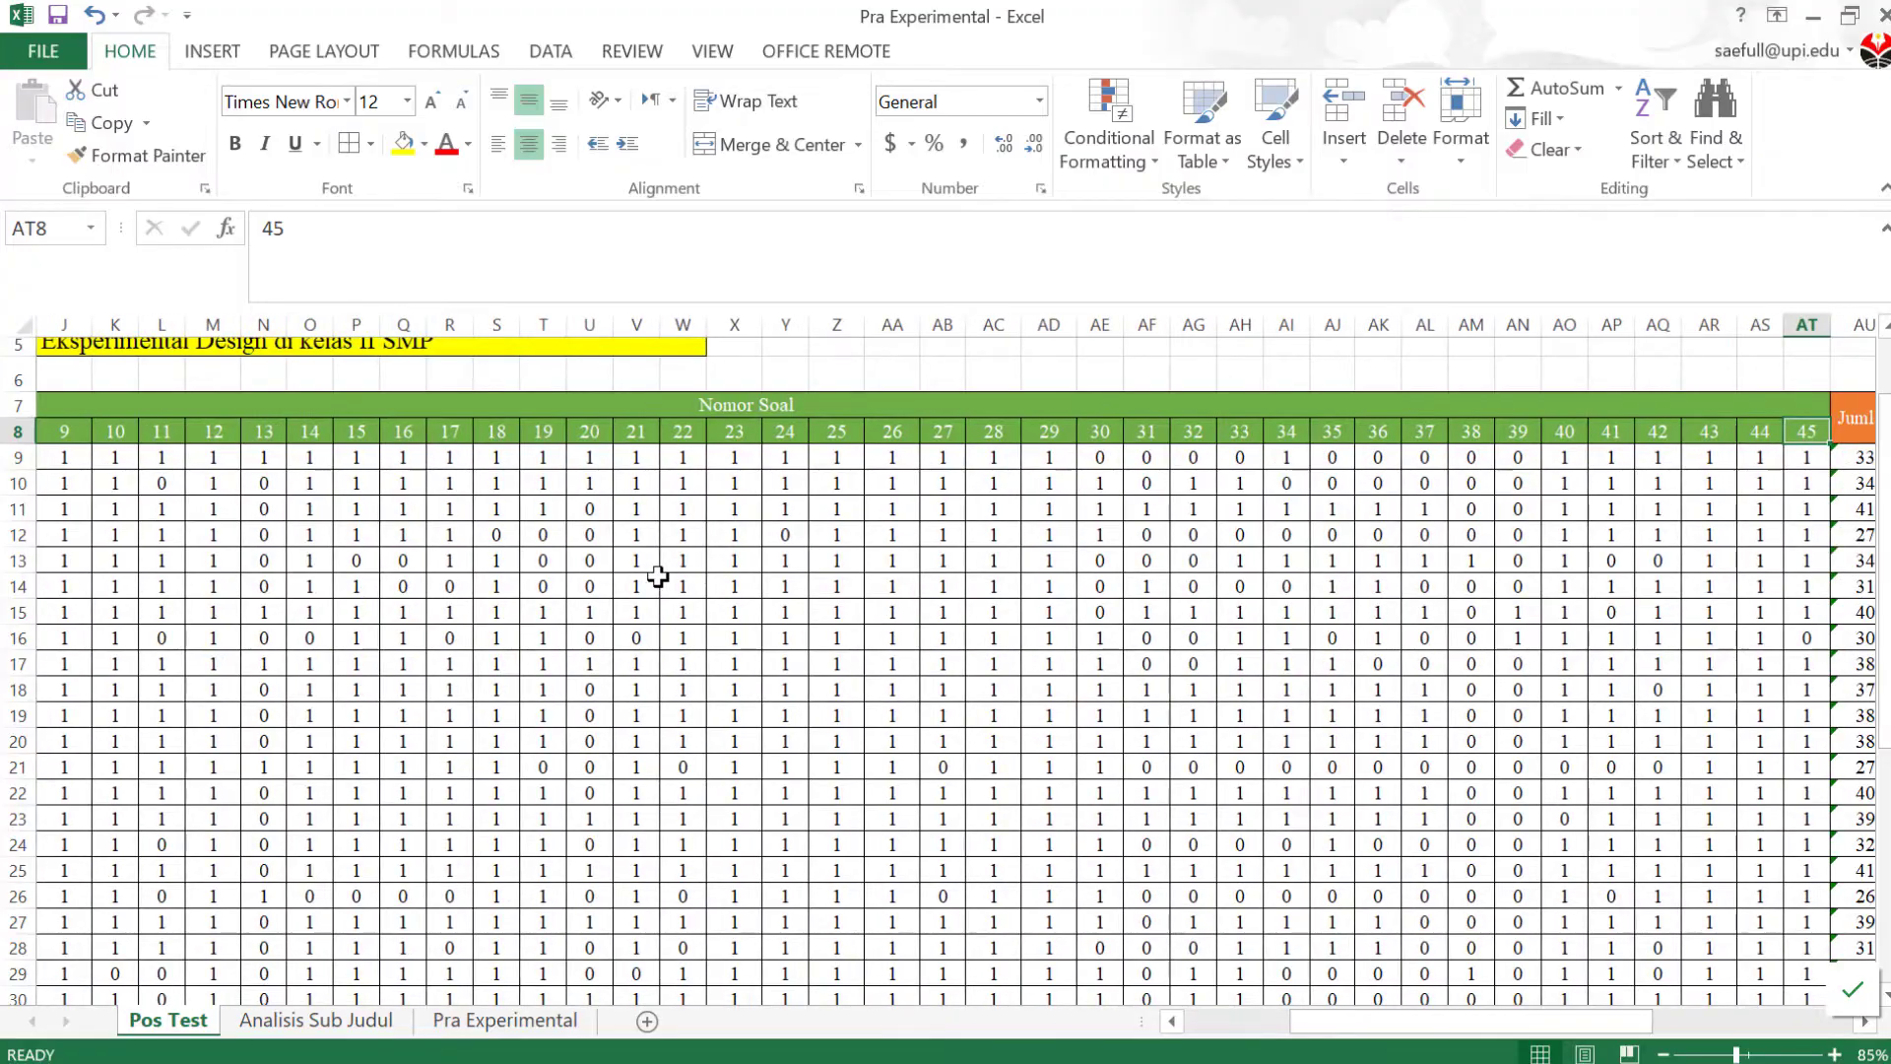
key(ctrl+Left)
key(ctrl+Right)
key(Left)
key(Left)
key(Left)
key(Left)
key(Left)
key(Left)
key(Left)
key(Left)
key(Left)
key(Left)
key(Left)
key(Left)
key(Left)
key(Left)
key(Left)
key(Left)
key(Left)
key(Left)
key(Left)
key(Left)
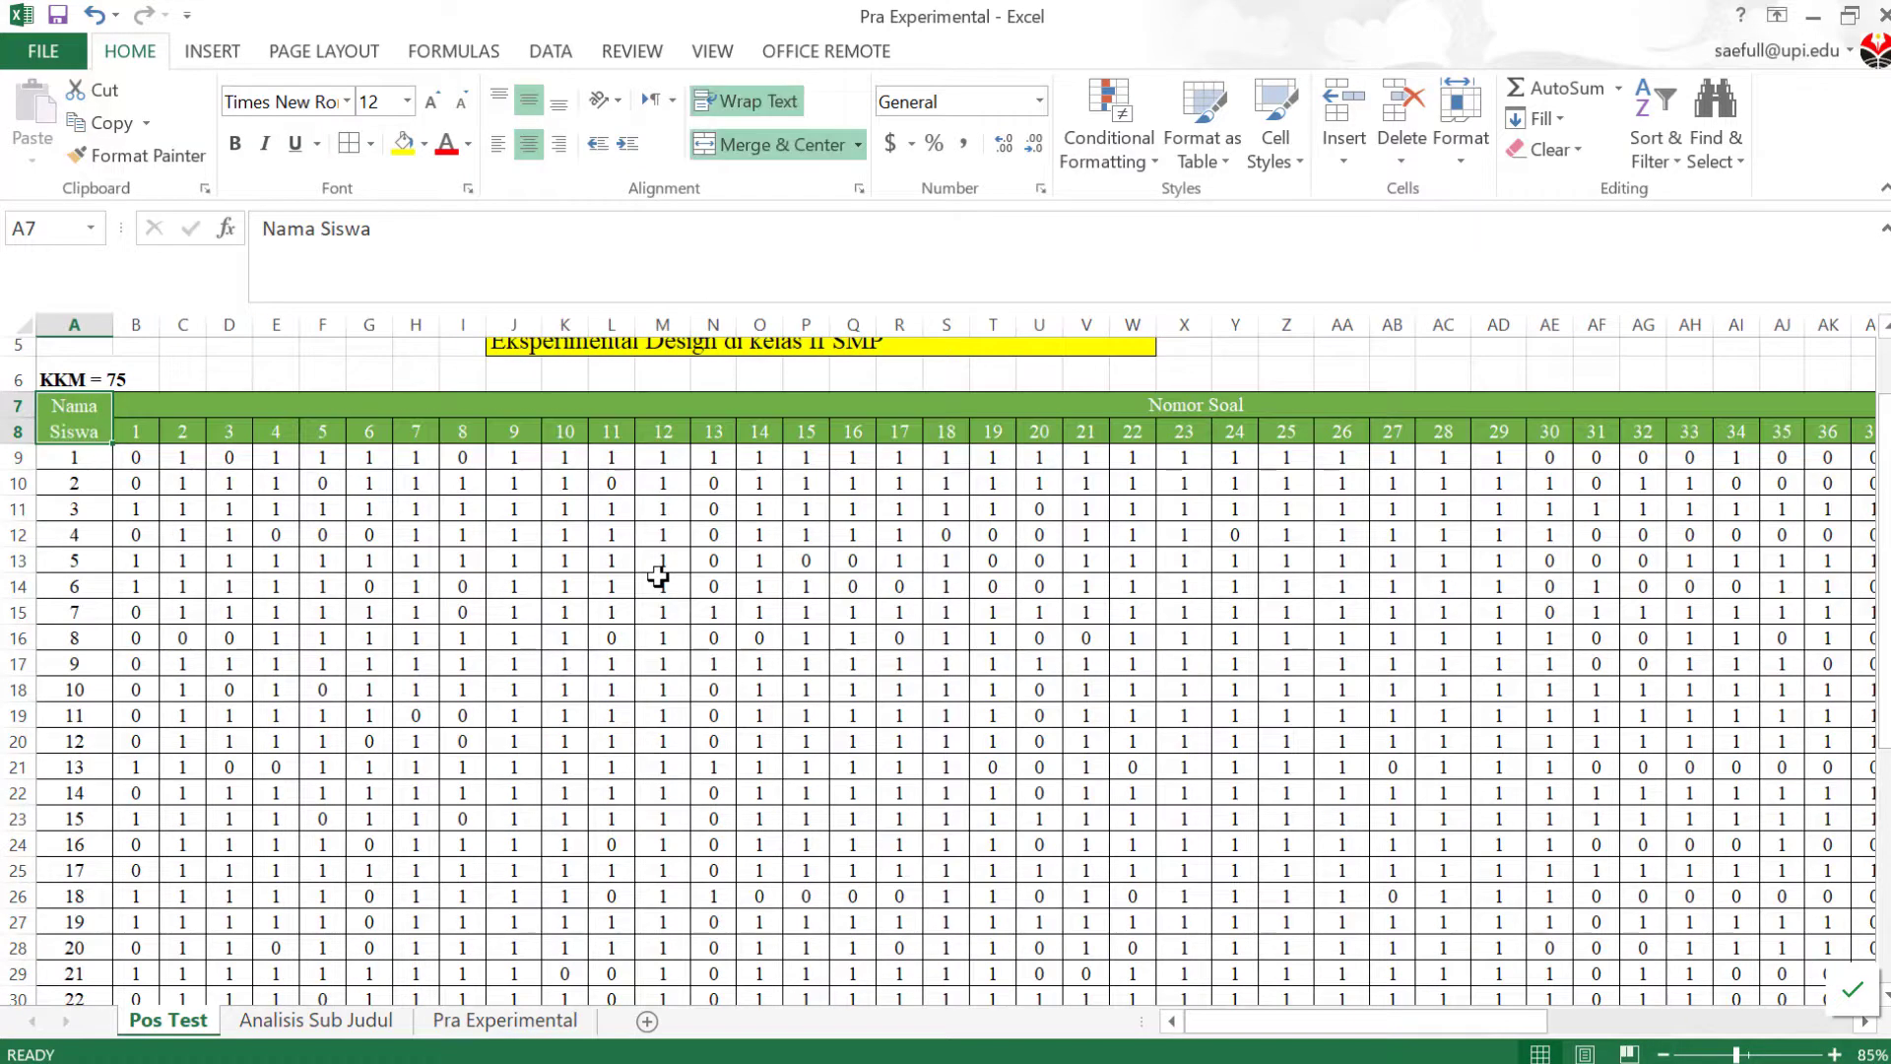
- Examine the Nama Siswa rows down to the Jumlah row and the title block above the table
key(ctrl+Down)
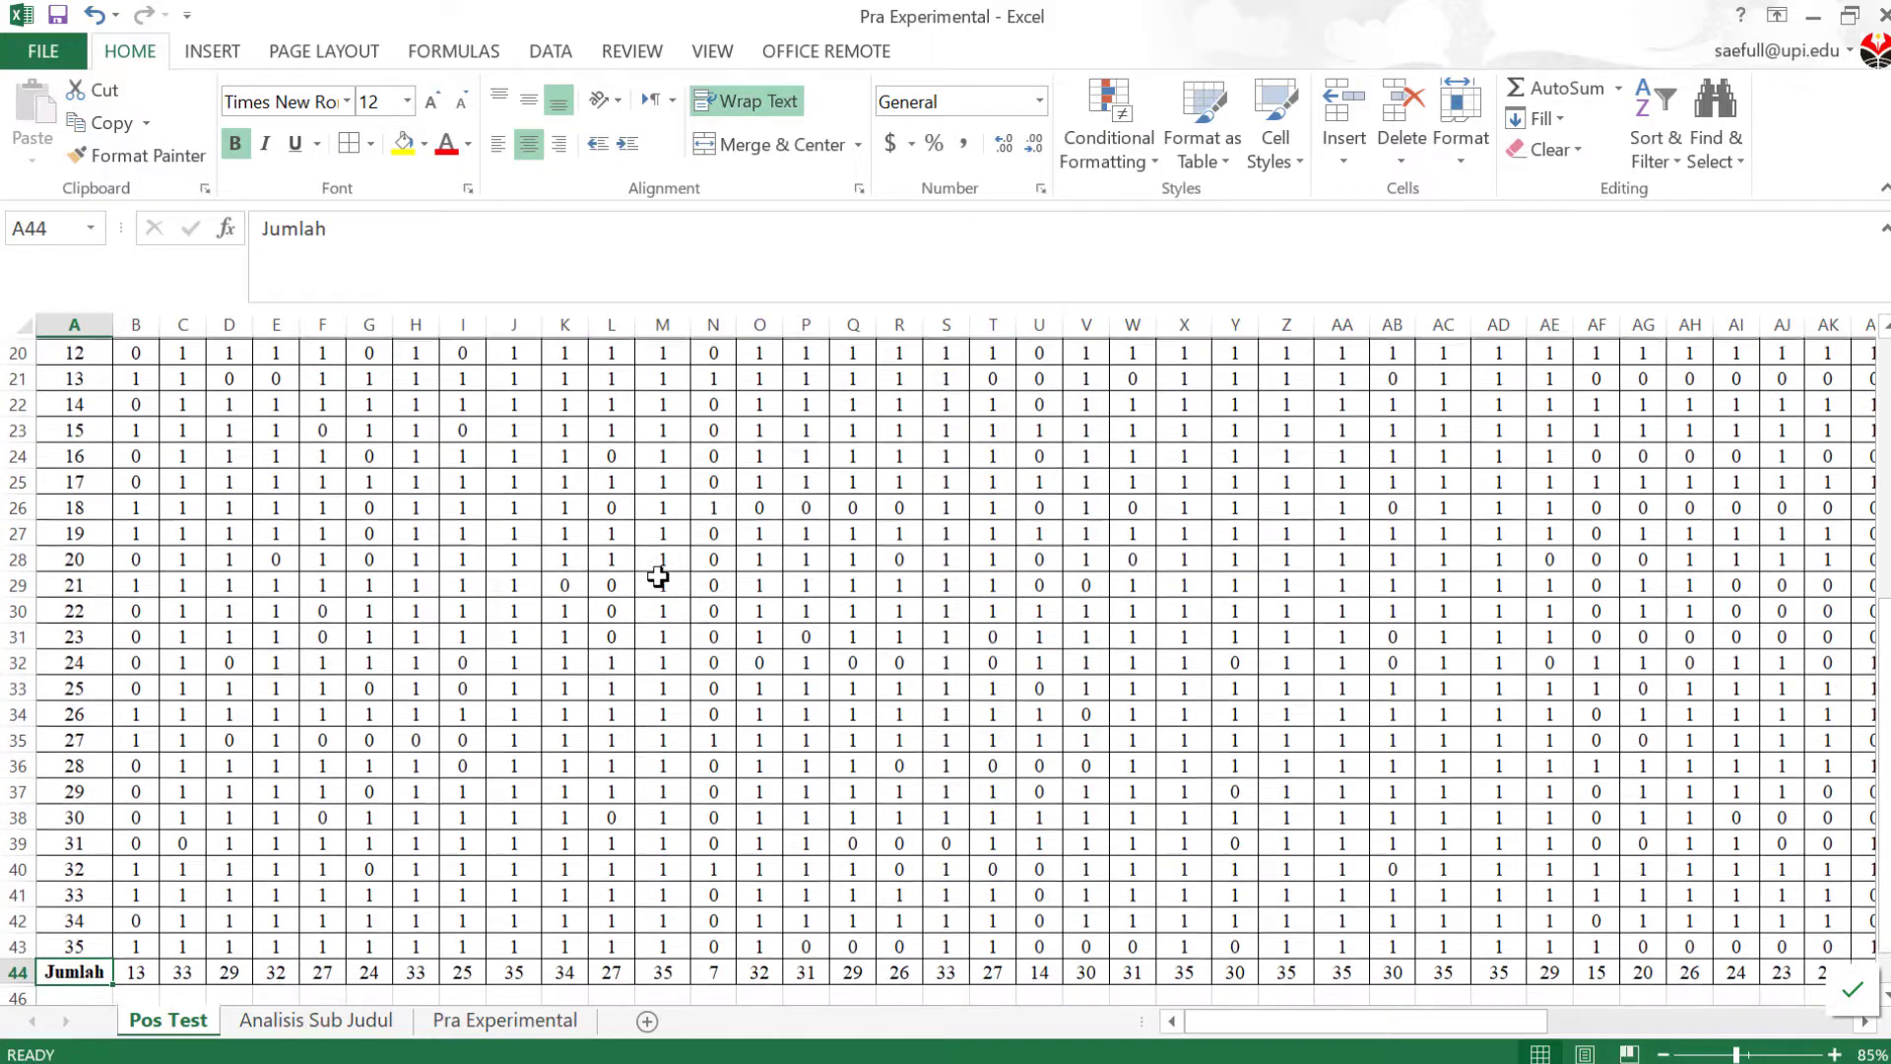
key(ctrl+Up)
key(Up)
key(Down)
key(Right)
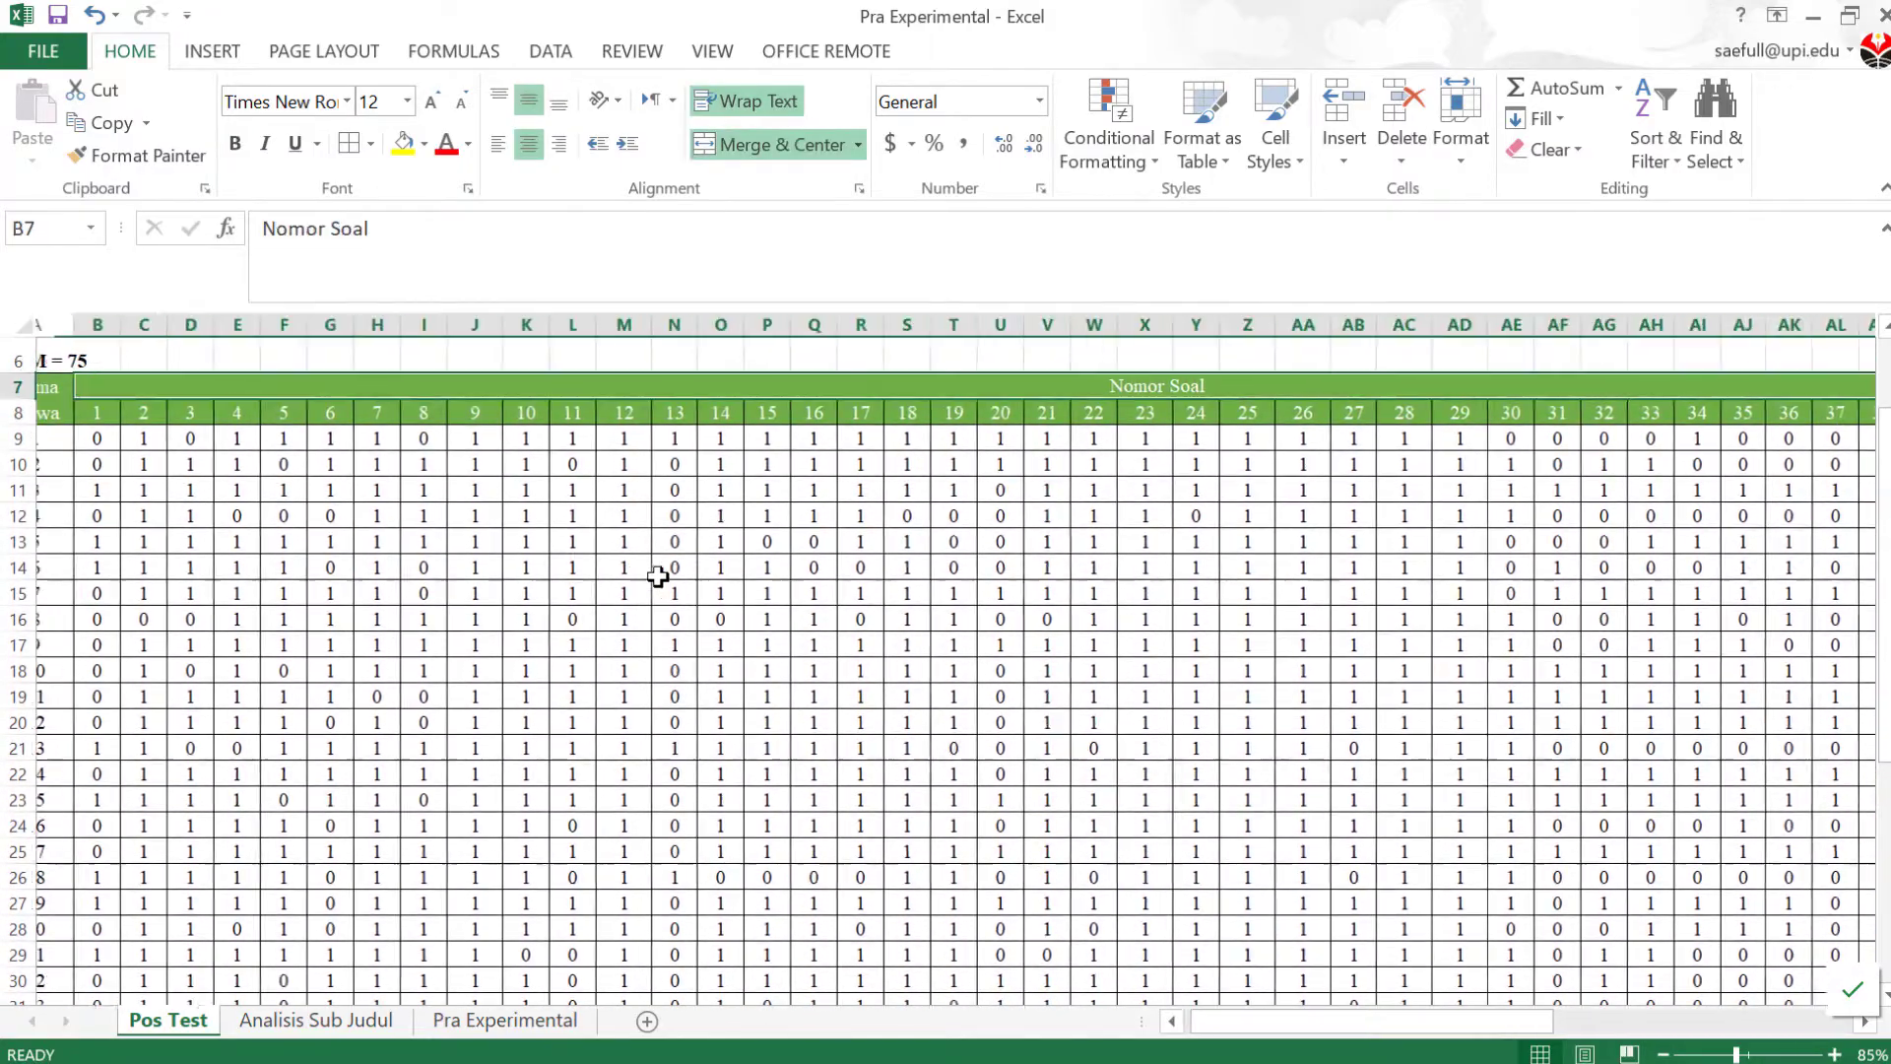
key(Left)
key(Up)
key(Up)
key(Up)
key(Up)
key(Up)
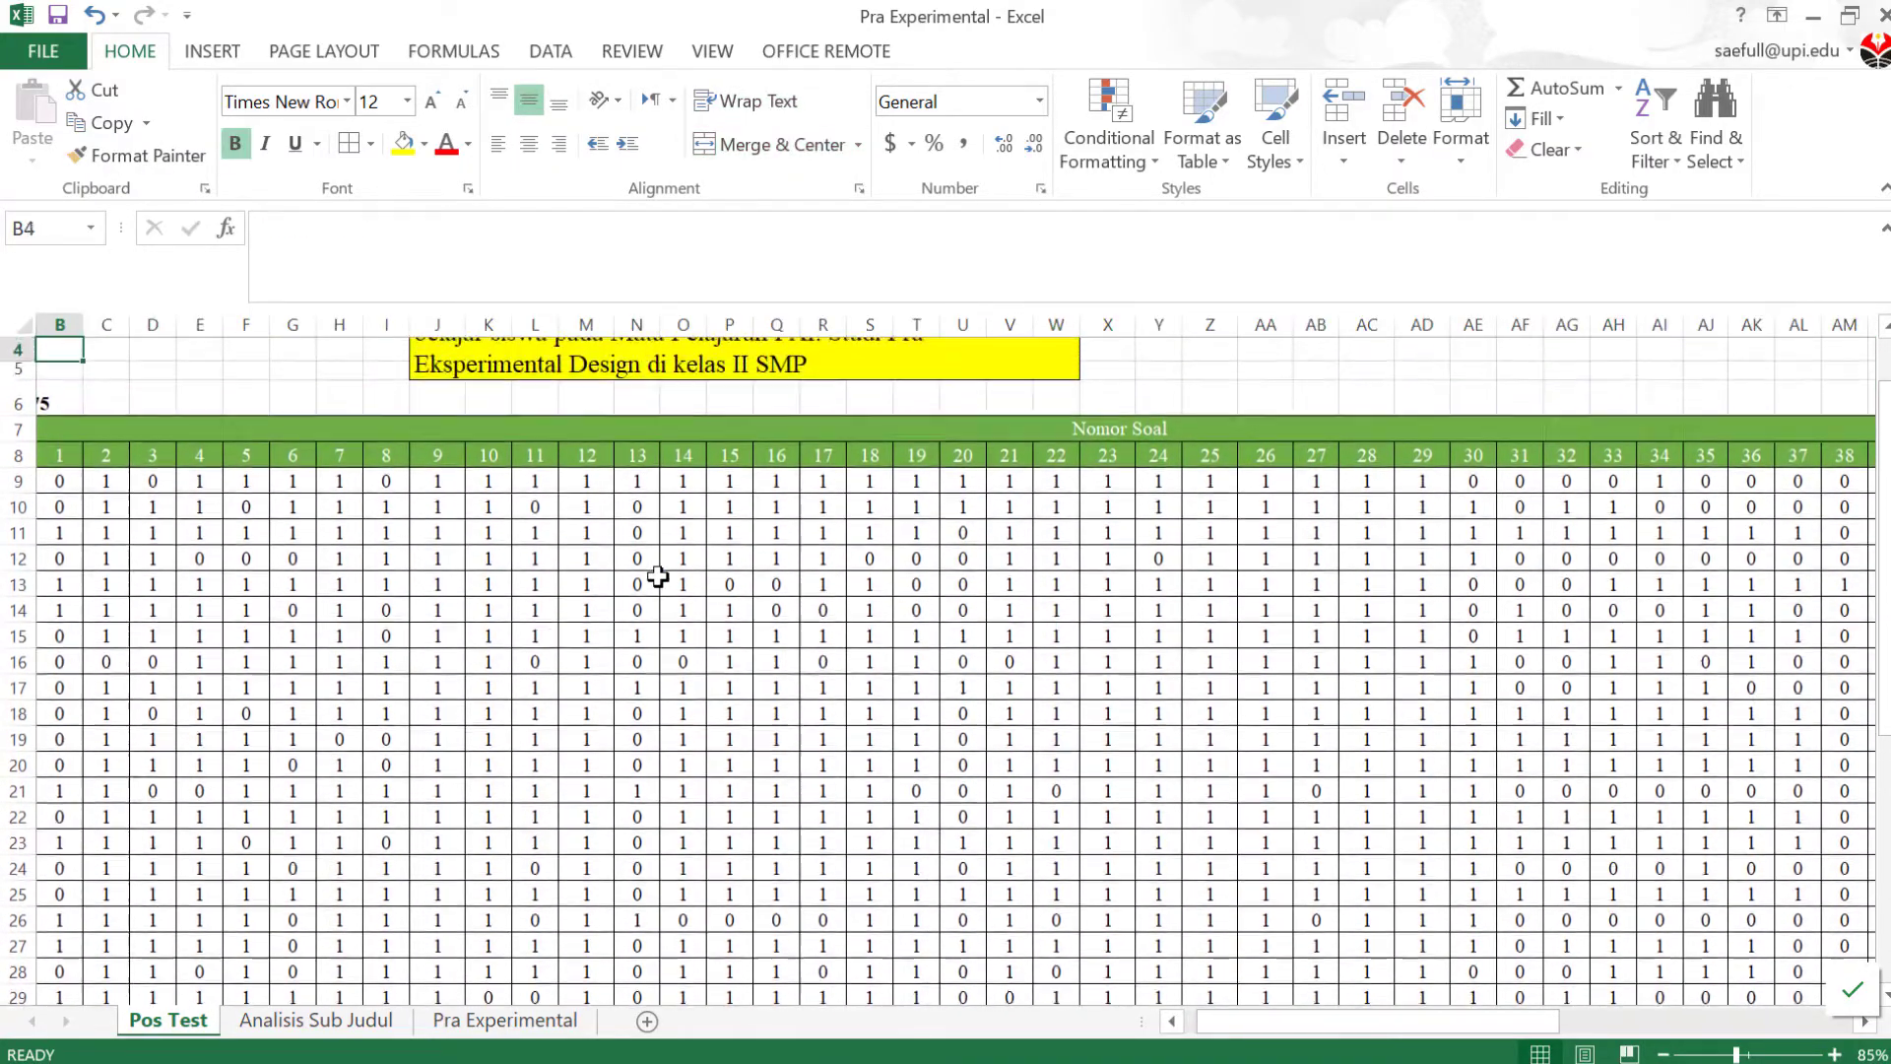
key(Up)
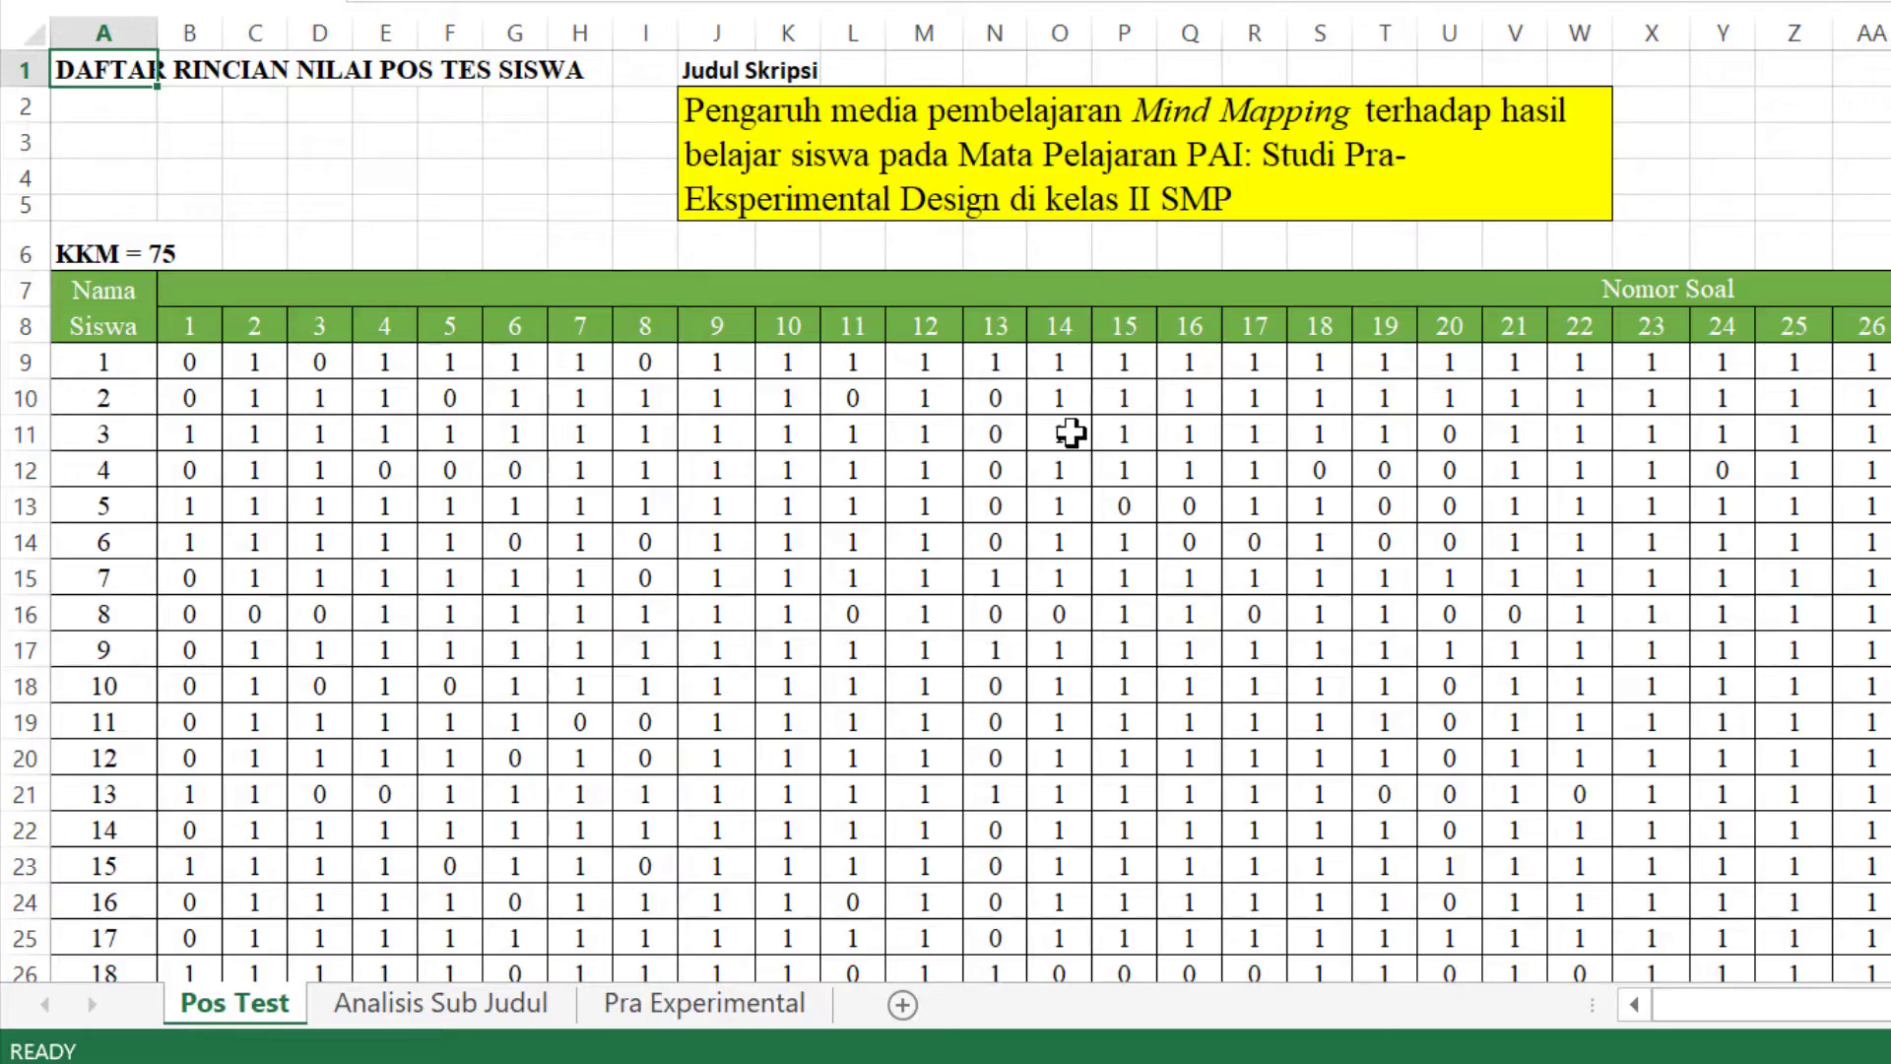
- Examine the first student's row across to the Jumlah, NILAI and KET columns
click(785, 499)
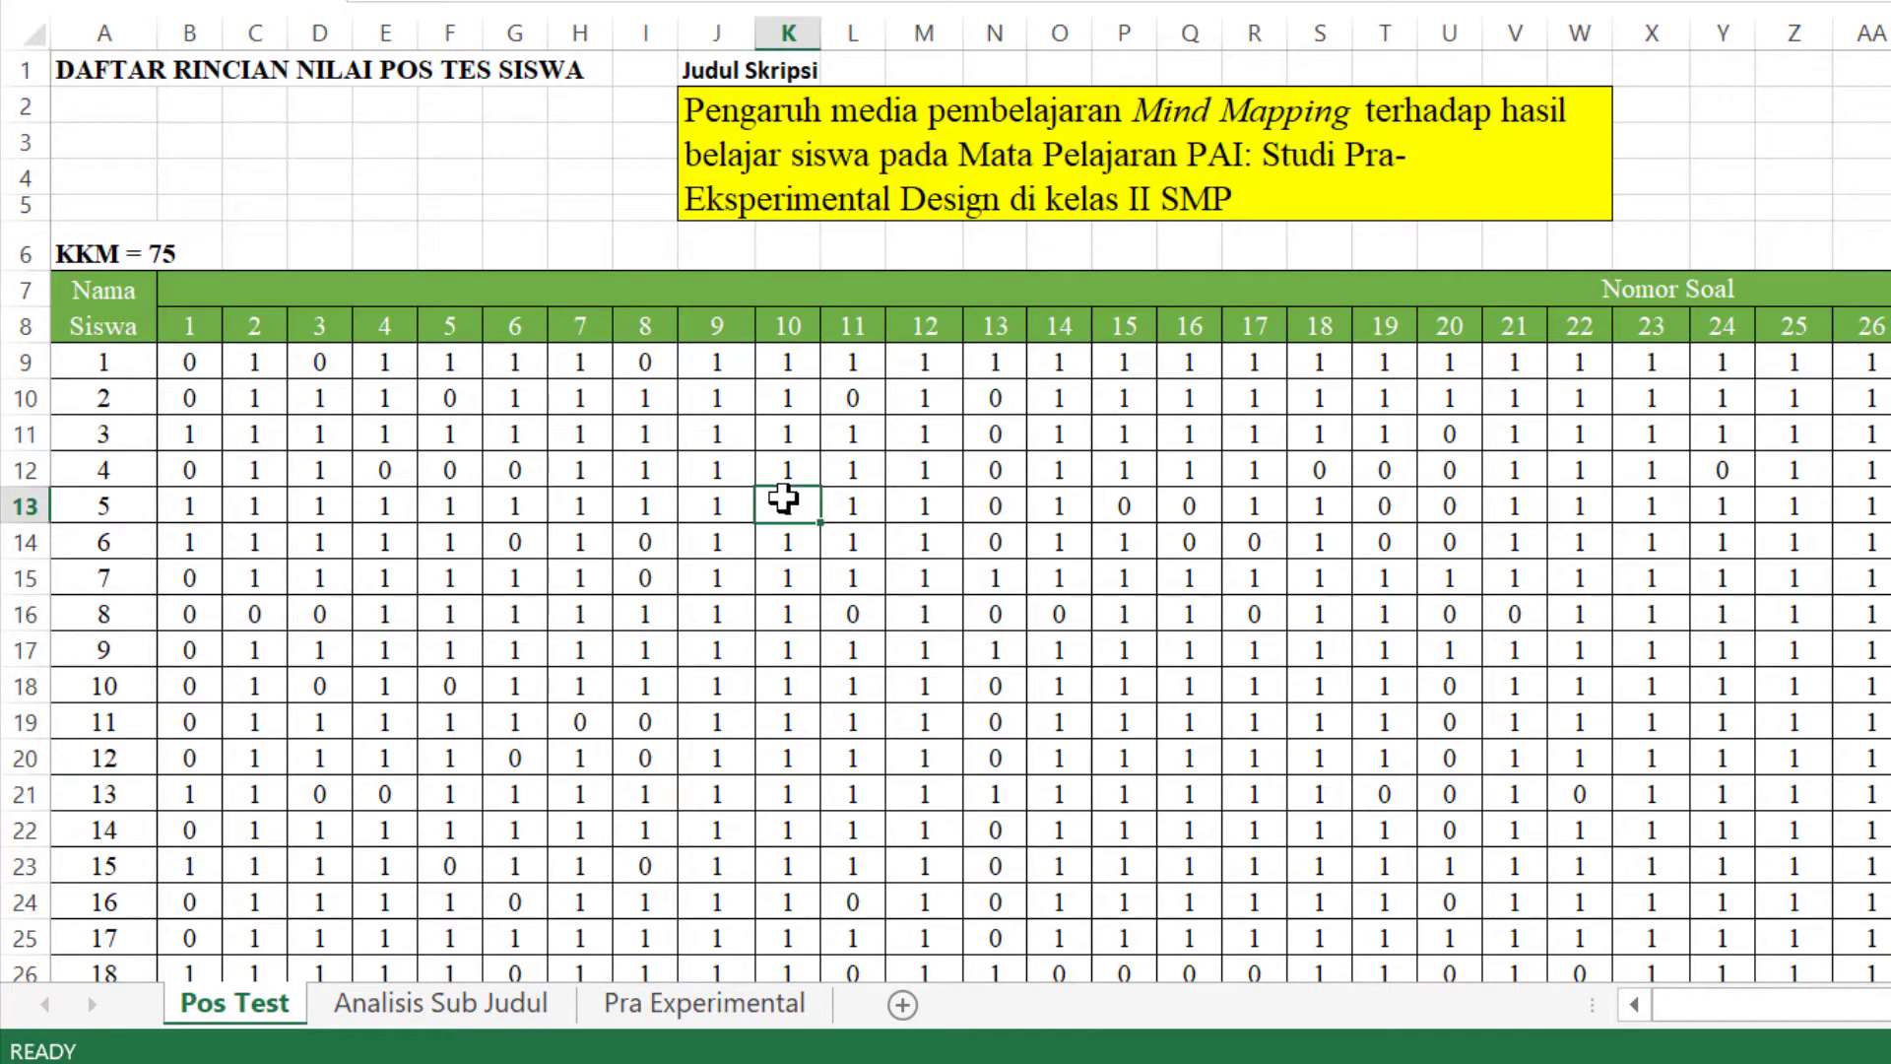
key(Up)
key(Up)
key(Up)
key(Up)
key(ctrl+Right)
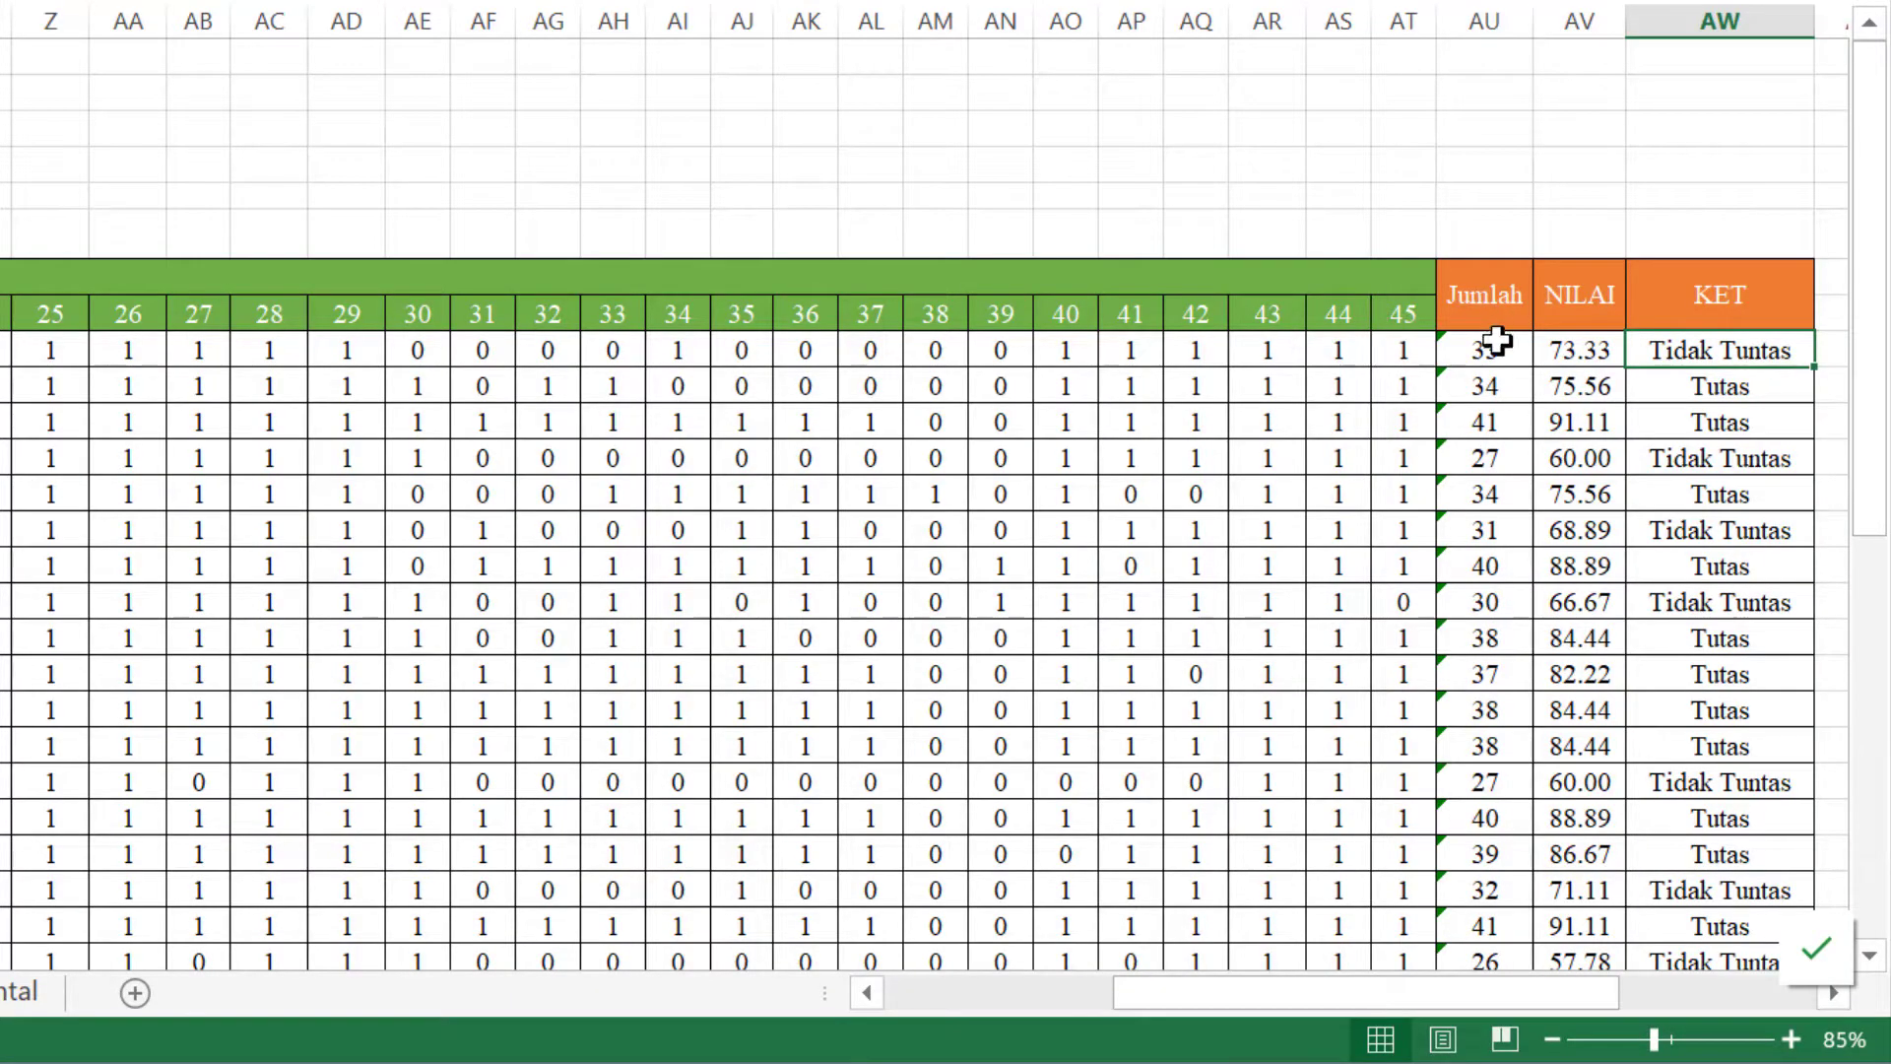
- Split the sheet at cell B9 so the header rows and the student column stay in view while scrolling
click(1475, 382)
scroll(1468, 374, left, 5)
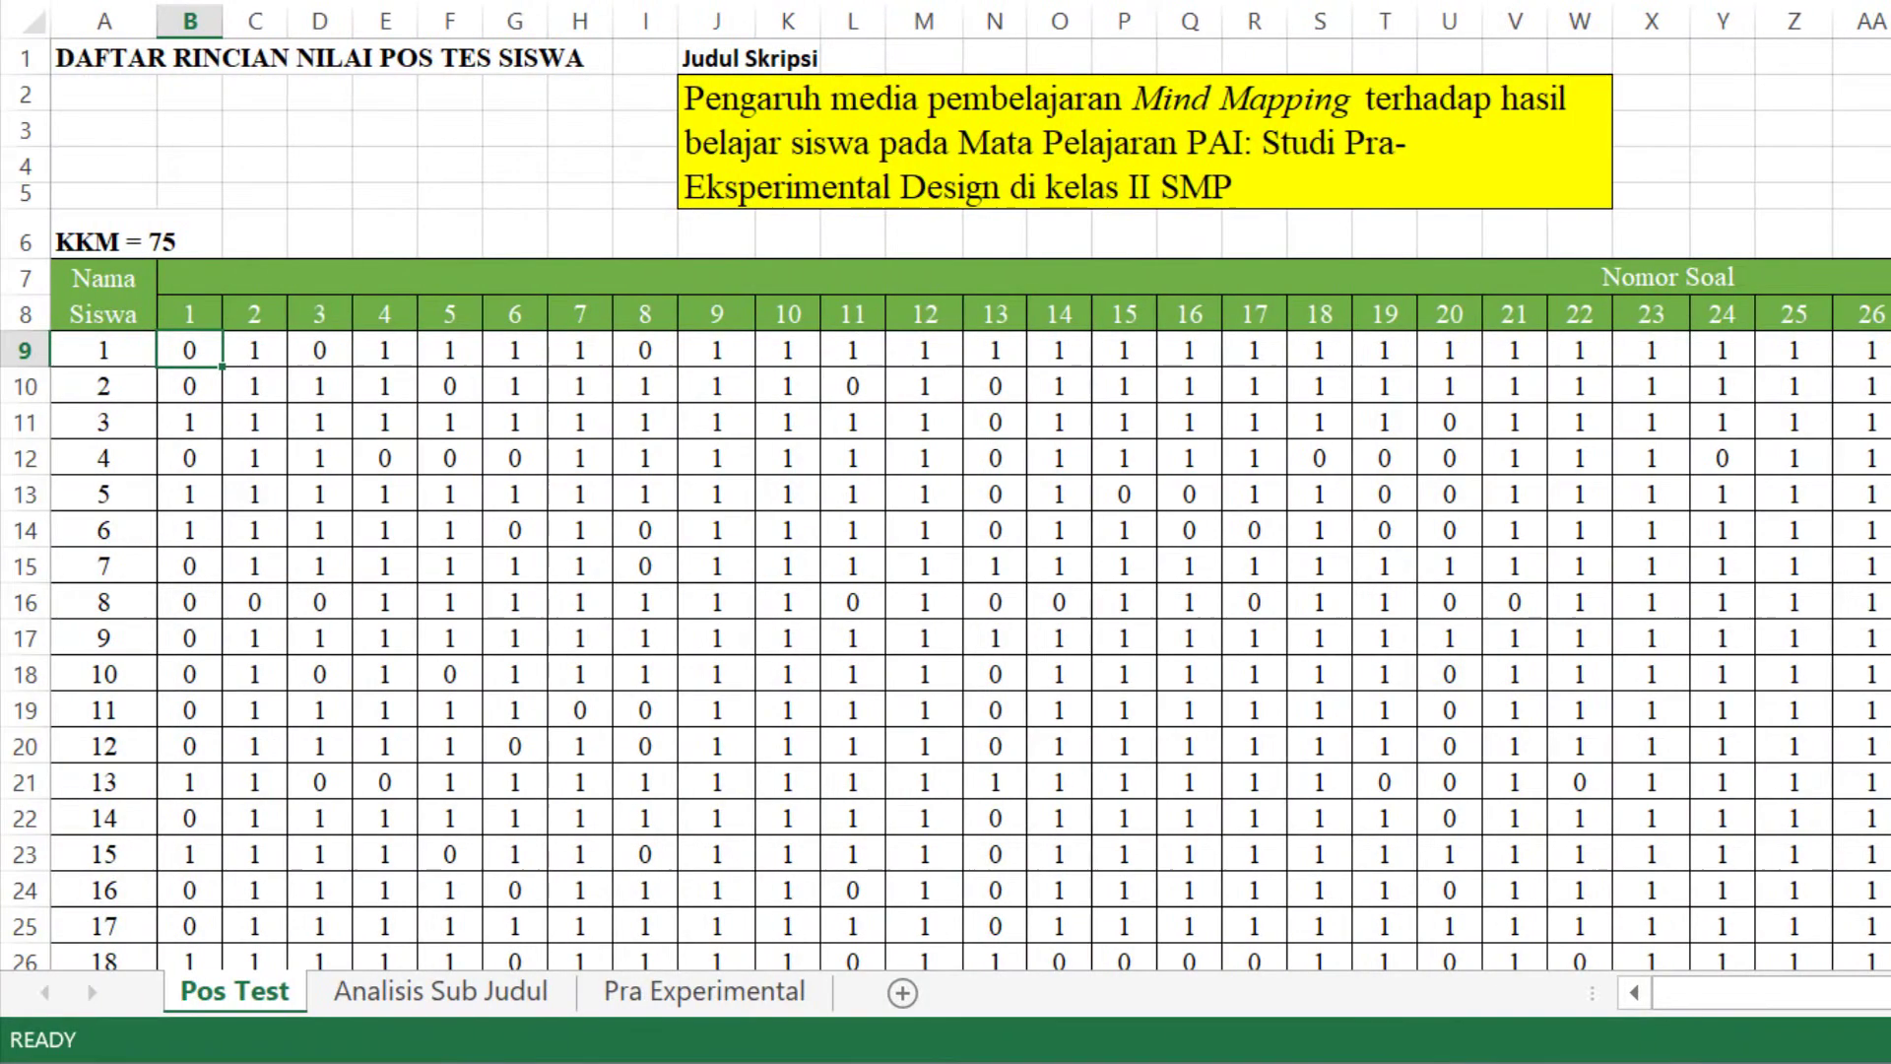
click(787, 2)
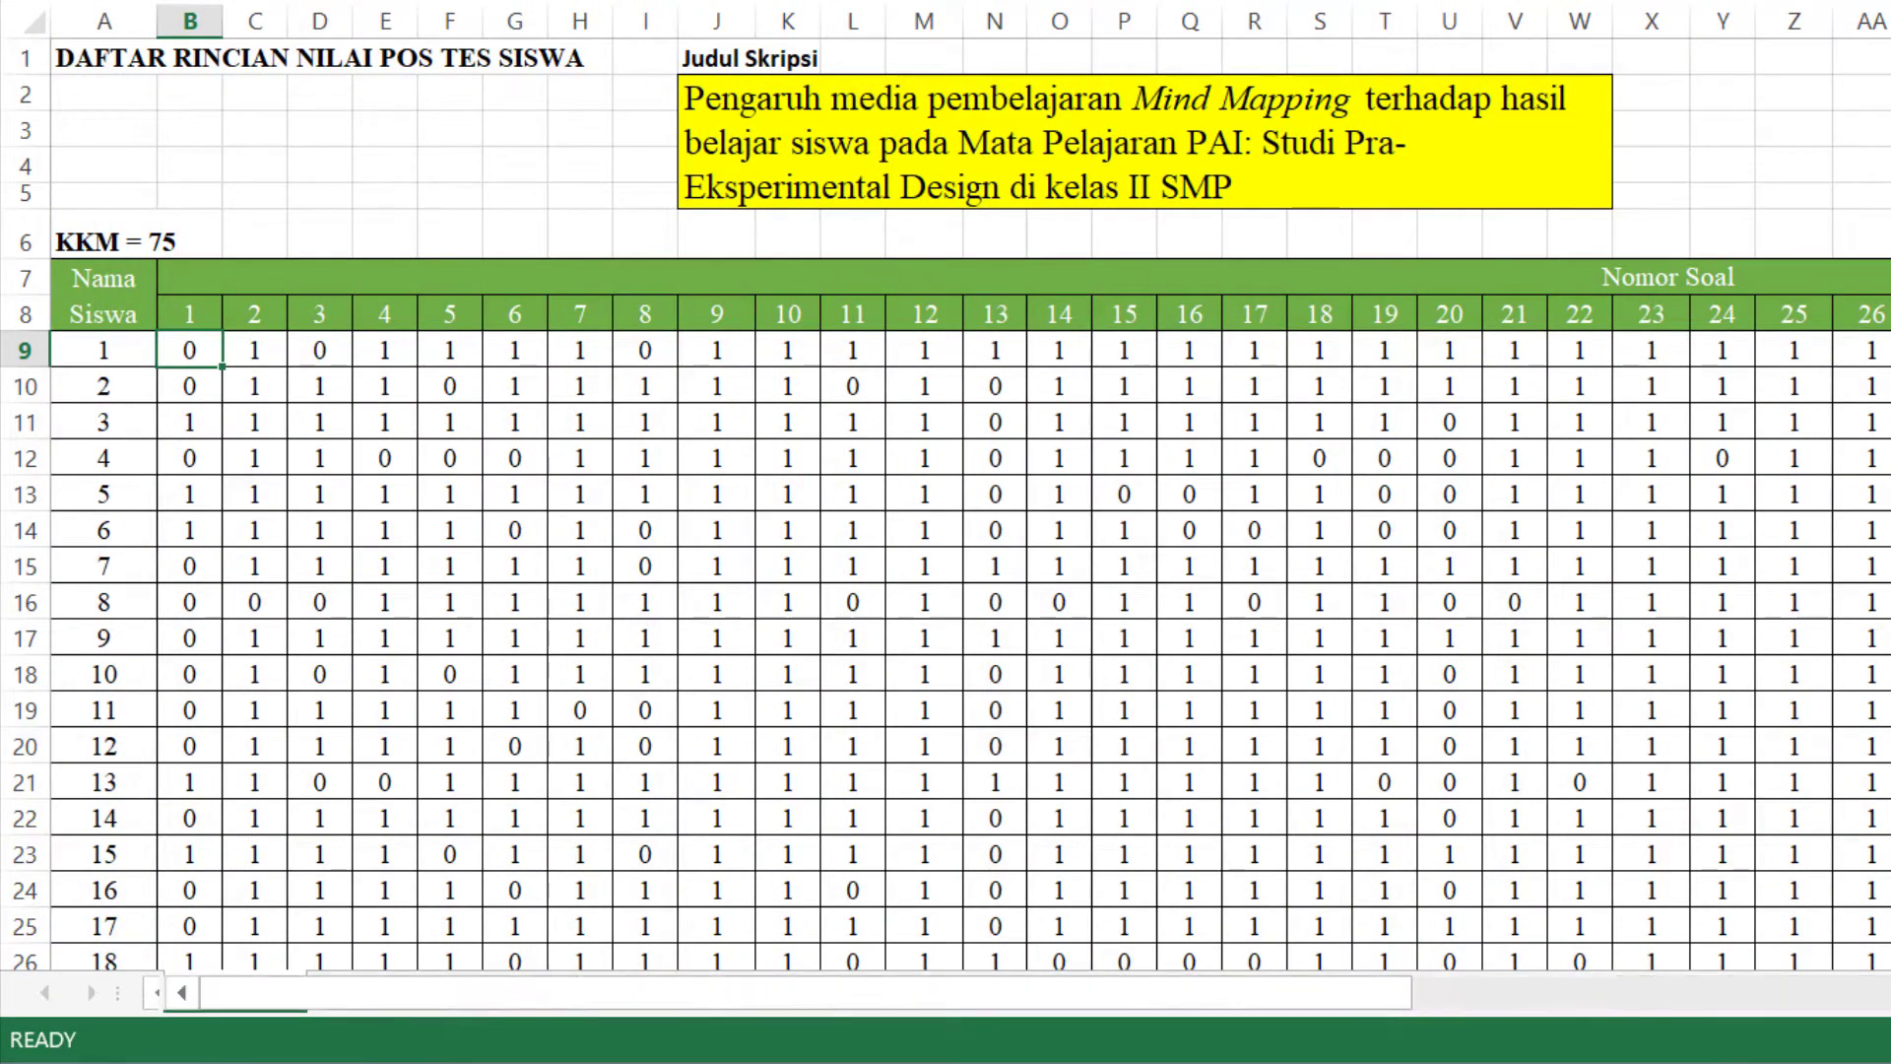
scroll(787, 345, right, 7)
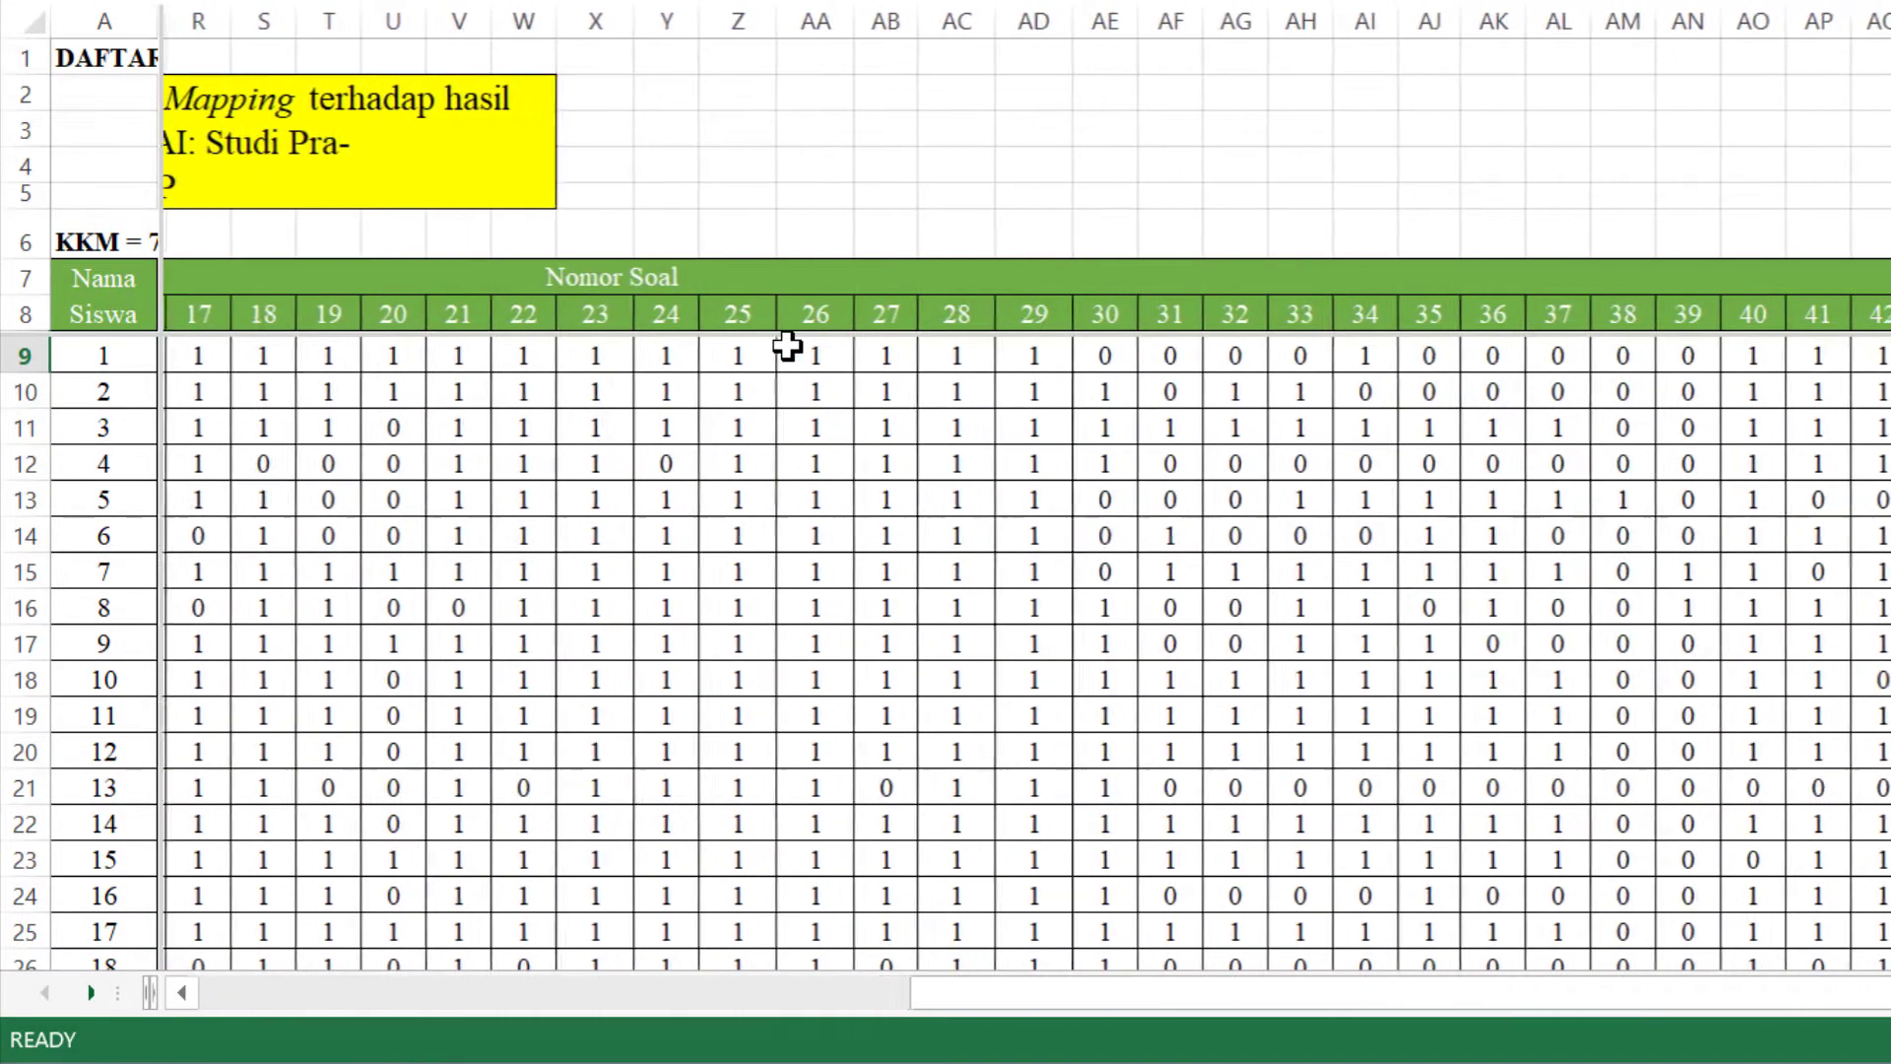
key(ctrl+Right)
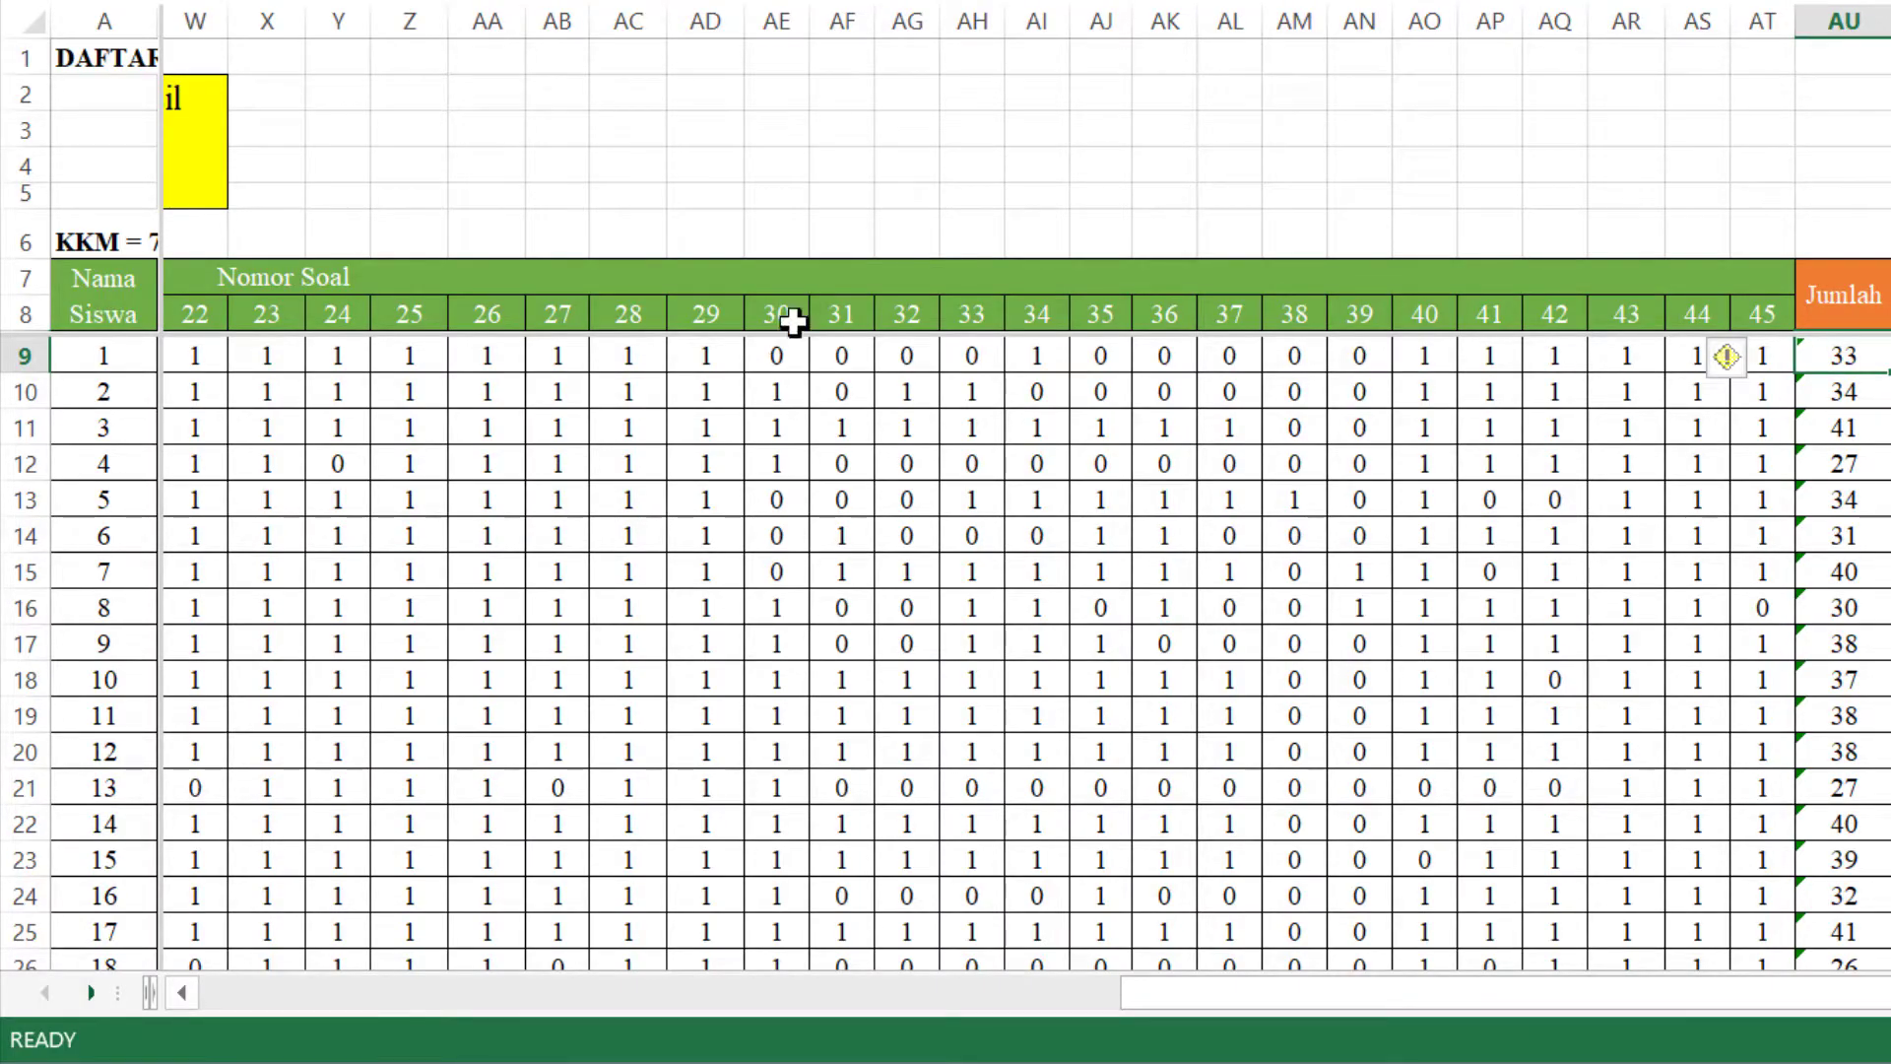
- Examine the students' Jumlah totals and the score formula in the NILAI column
click(1872, 535)
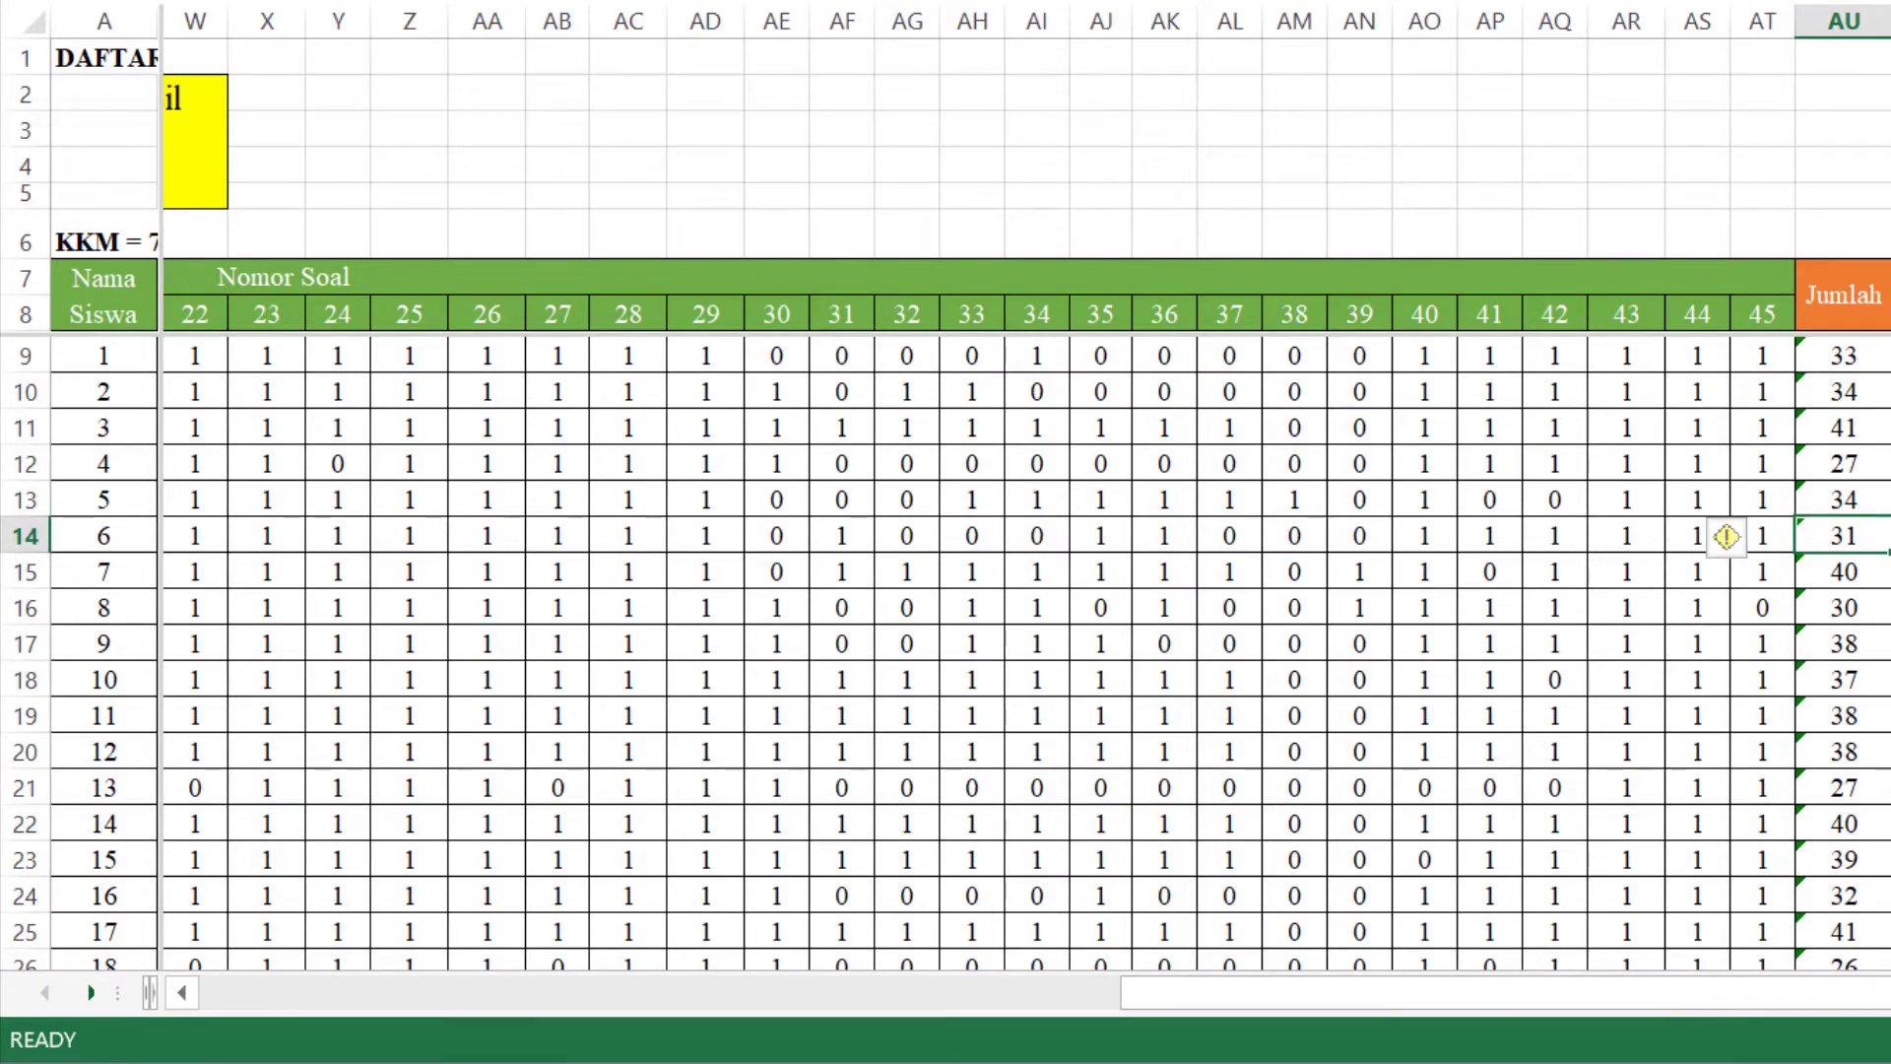
click(1762, 454)
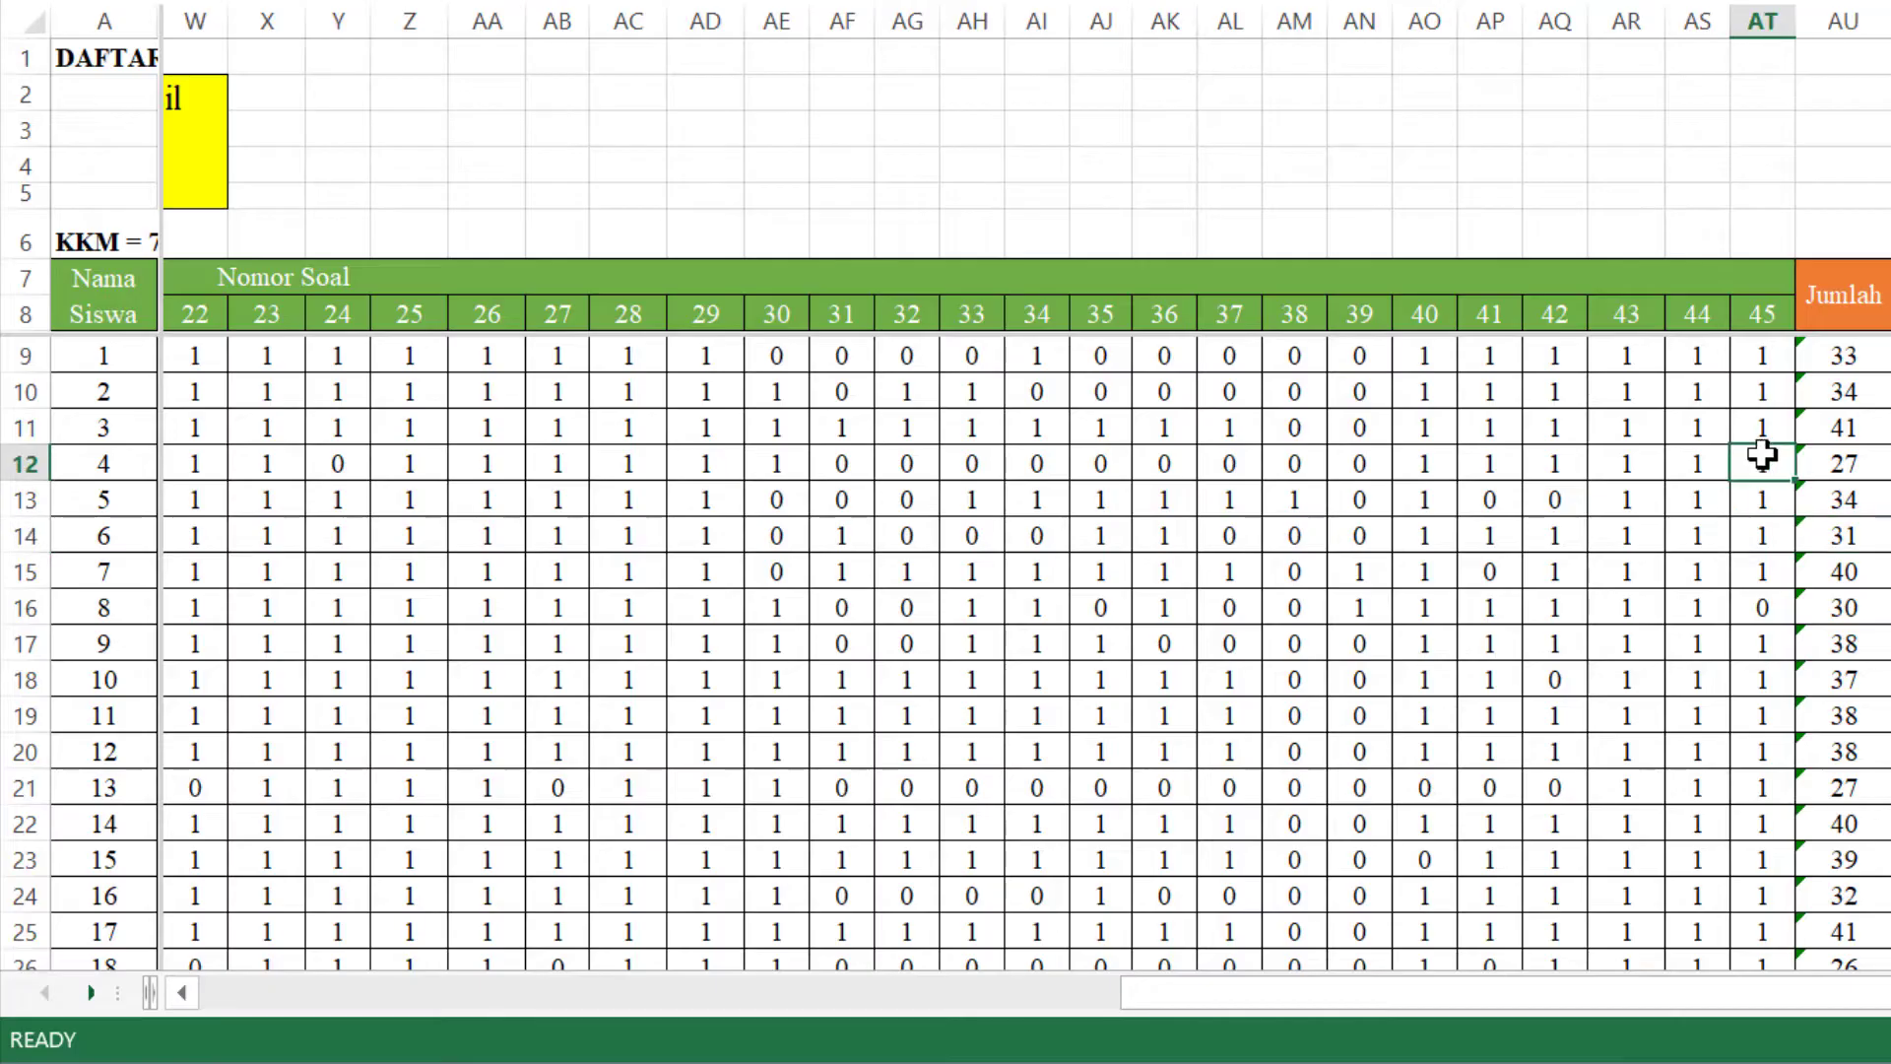
key(ctrl+Down)
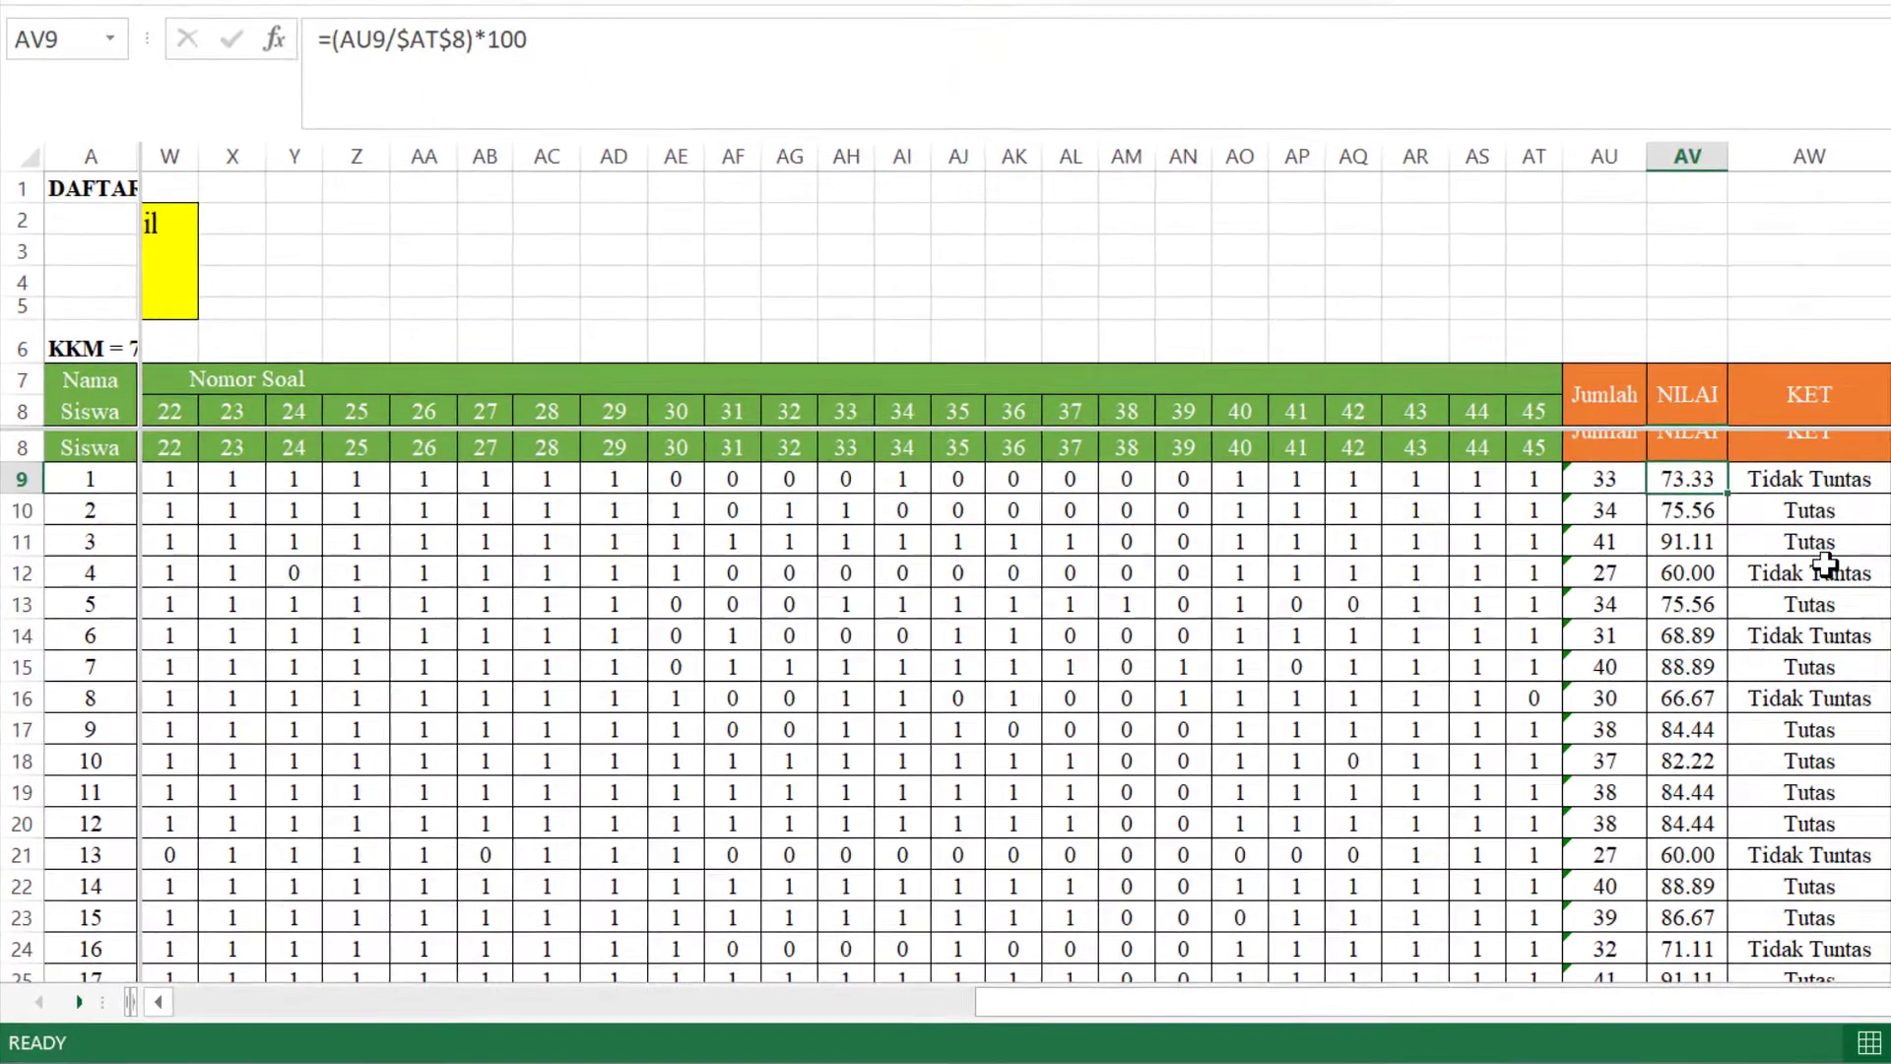
key(Up)
key(Up)
key(Down)
key(Down)
key(Down)
key(Down)
key(Down)
key(Up)
key(Up)
key(Up)
- Clear the NILAI column's contents in AV9:AV44 and return to its first cell
key(ctrl+shift+Down)
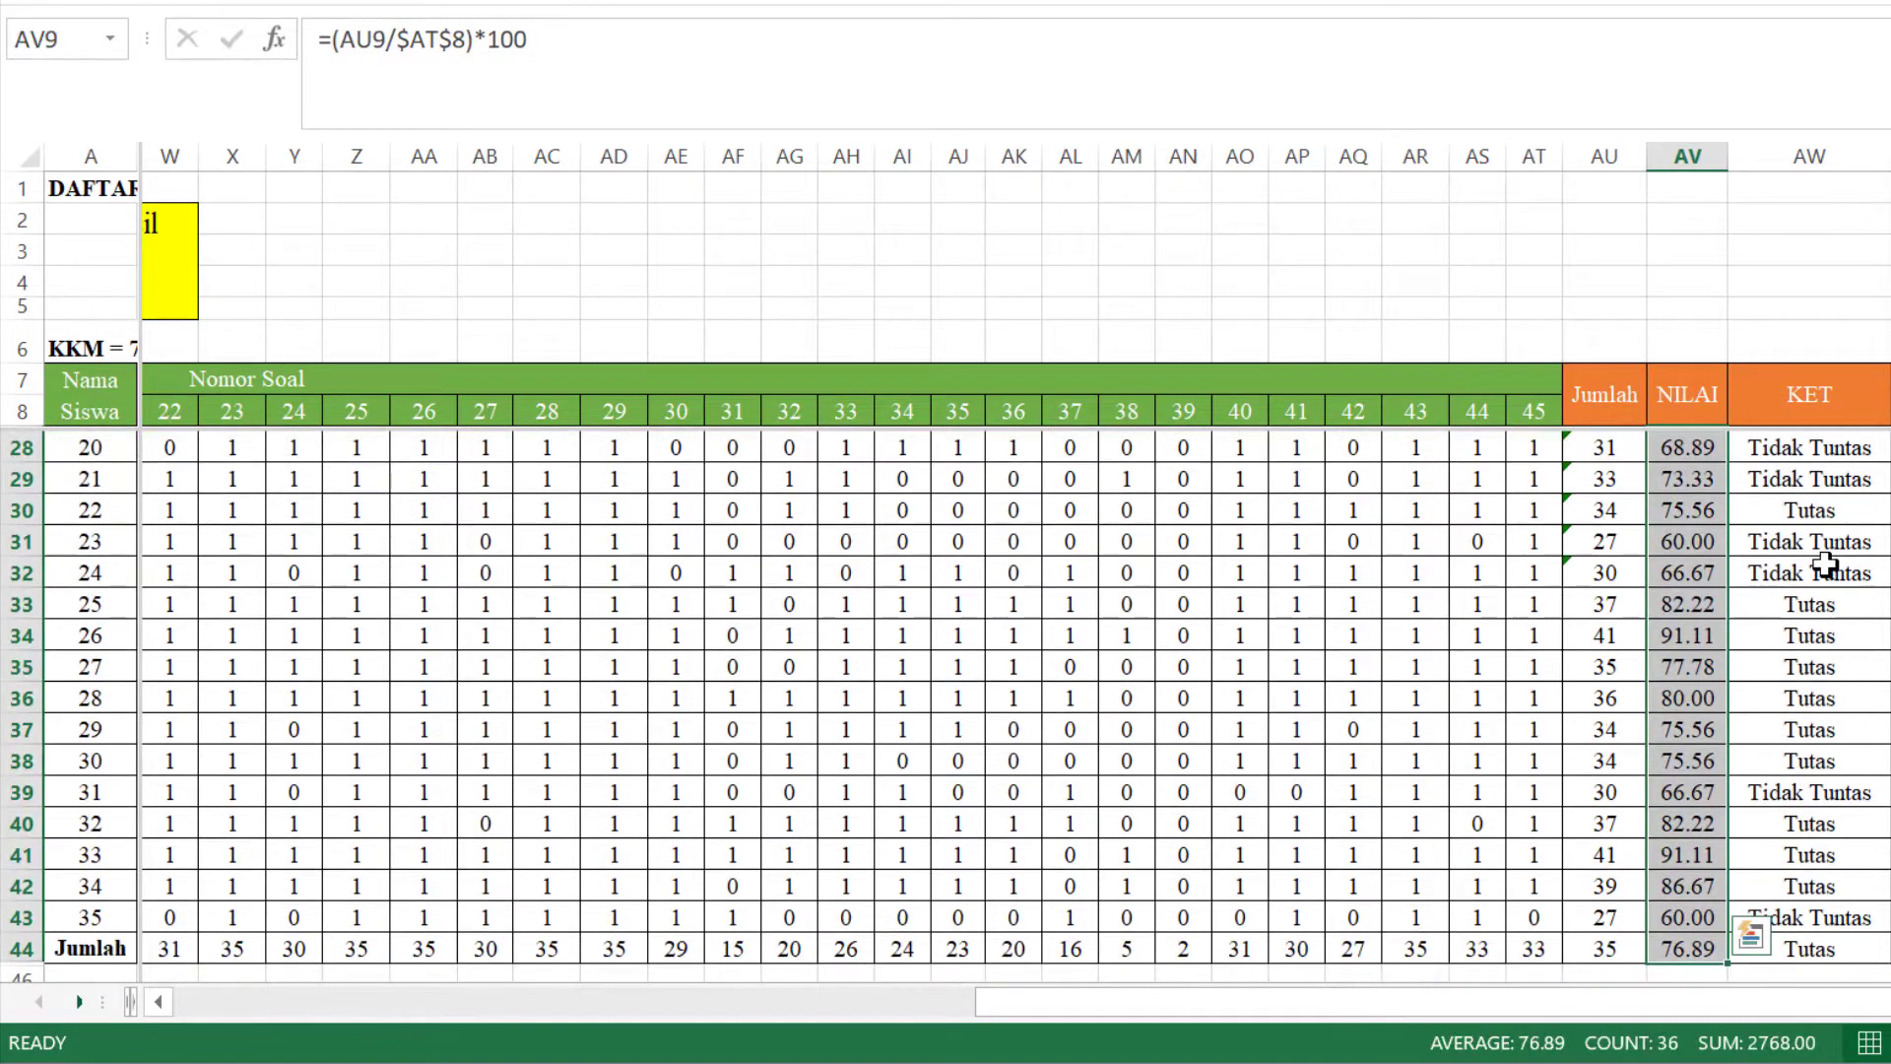
key(Delete)
key(ctrl+Up)
key(Down)
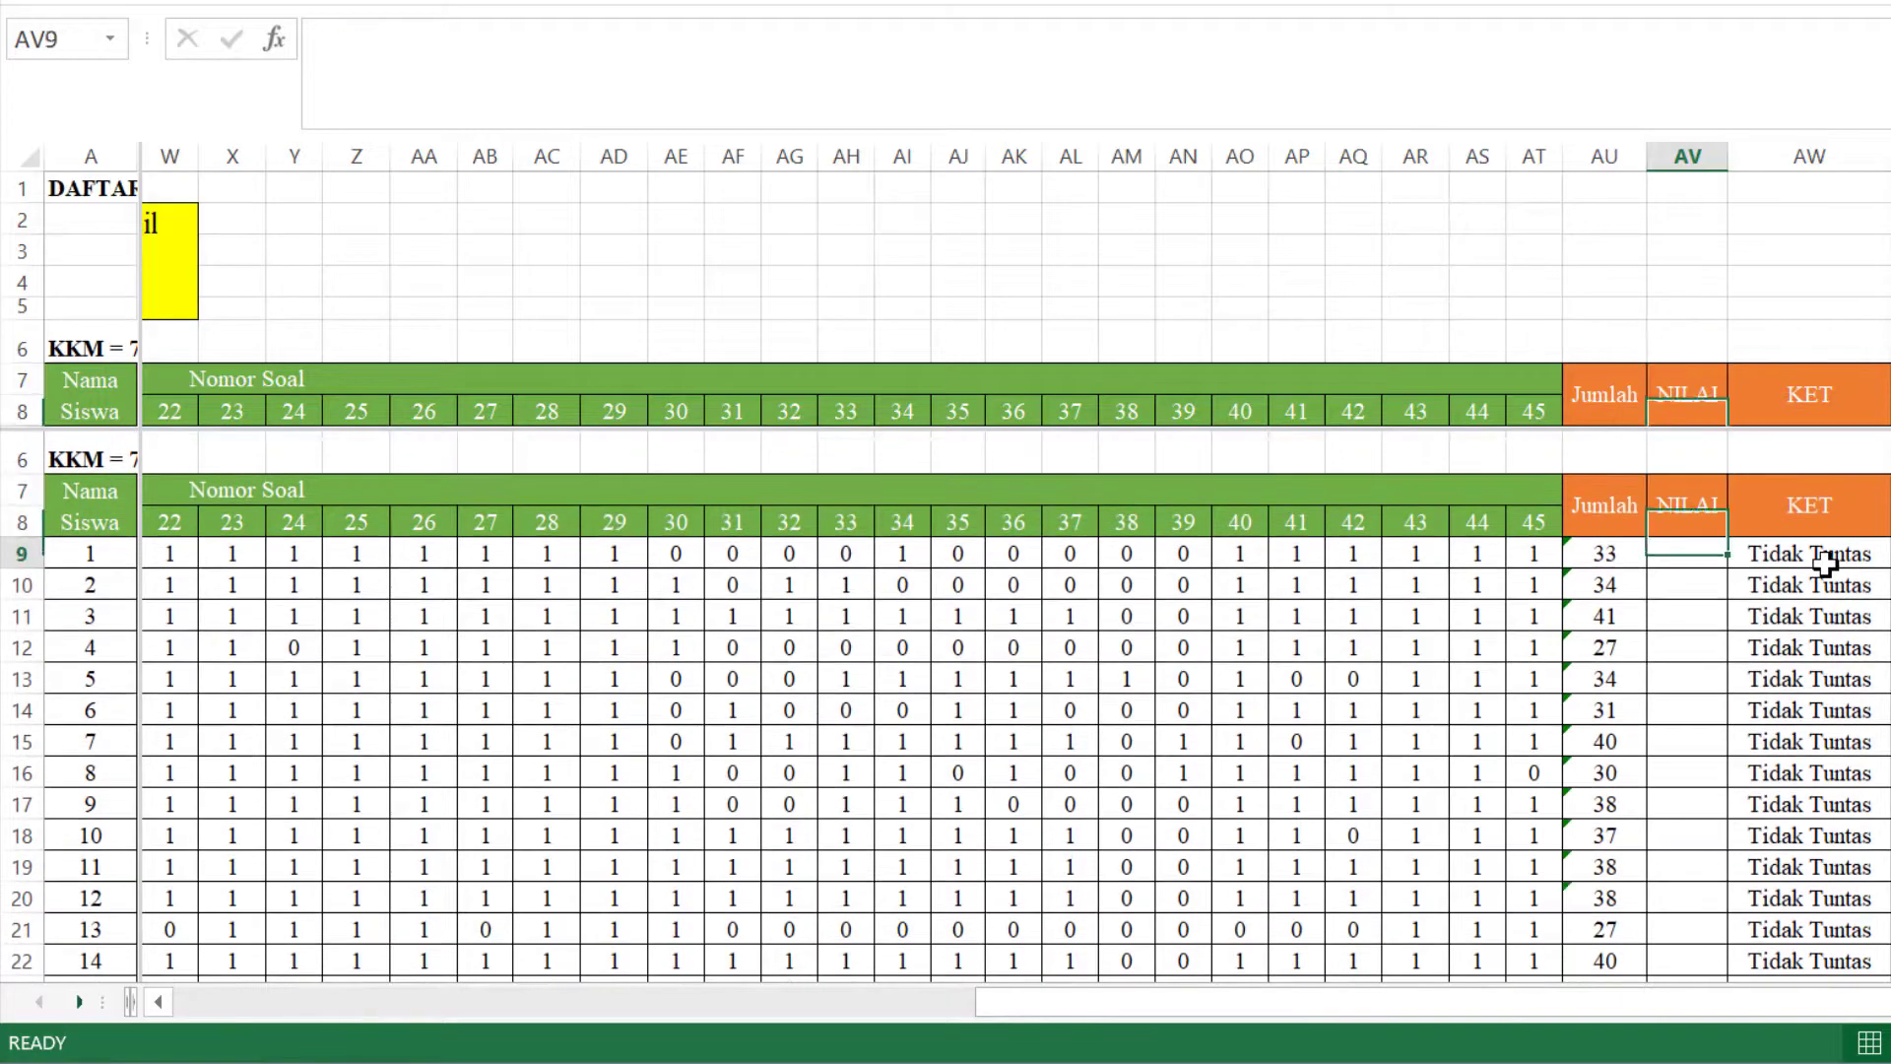
key(Up)
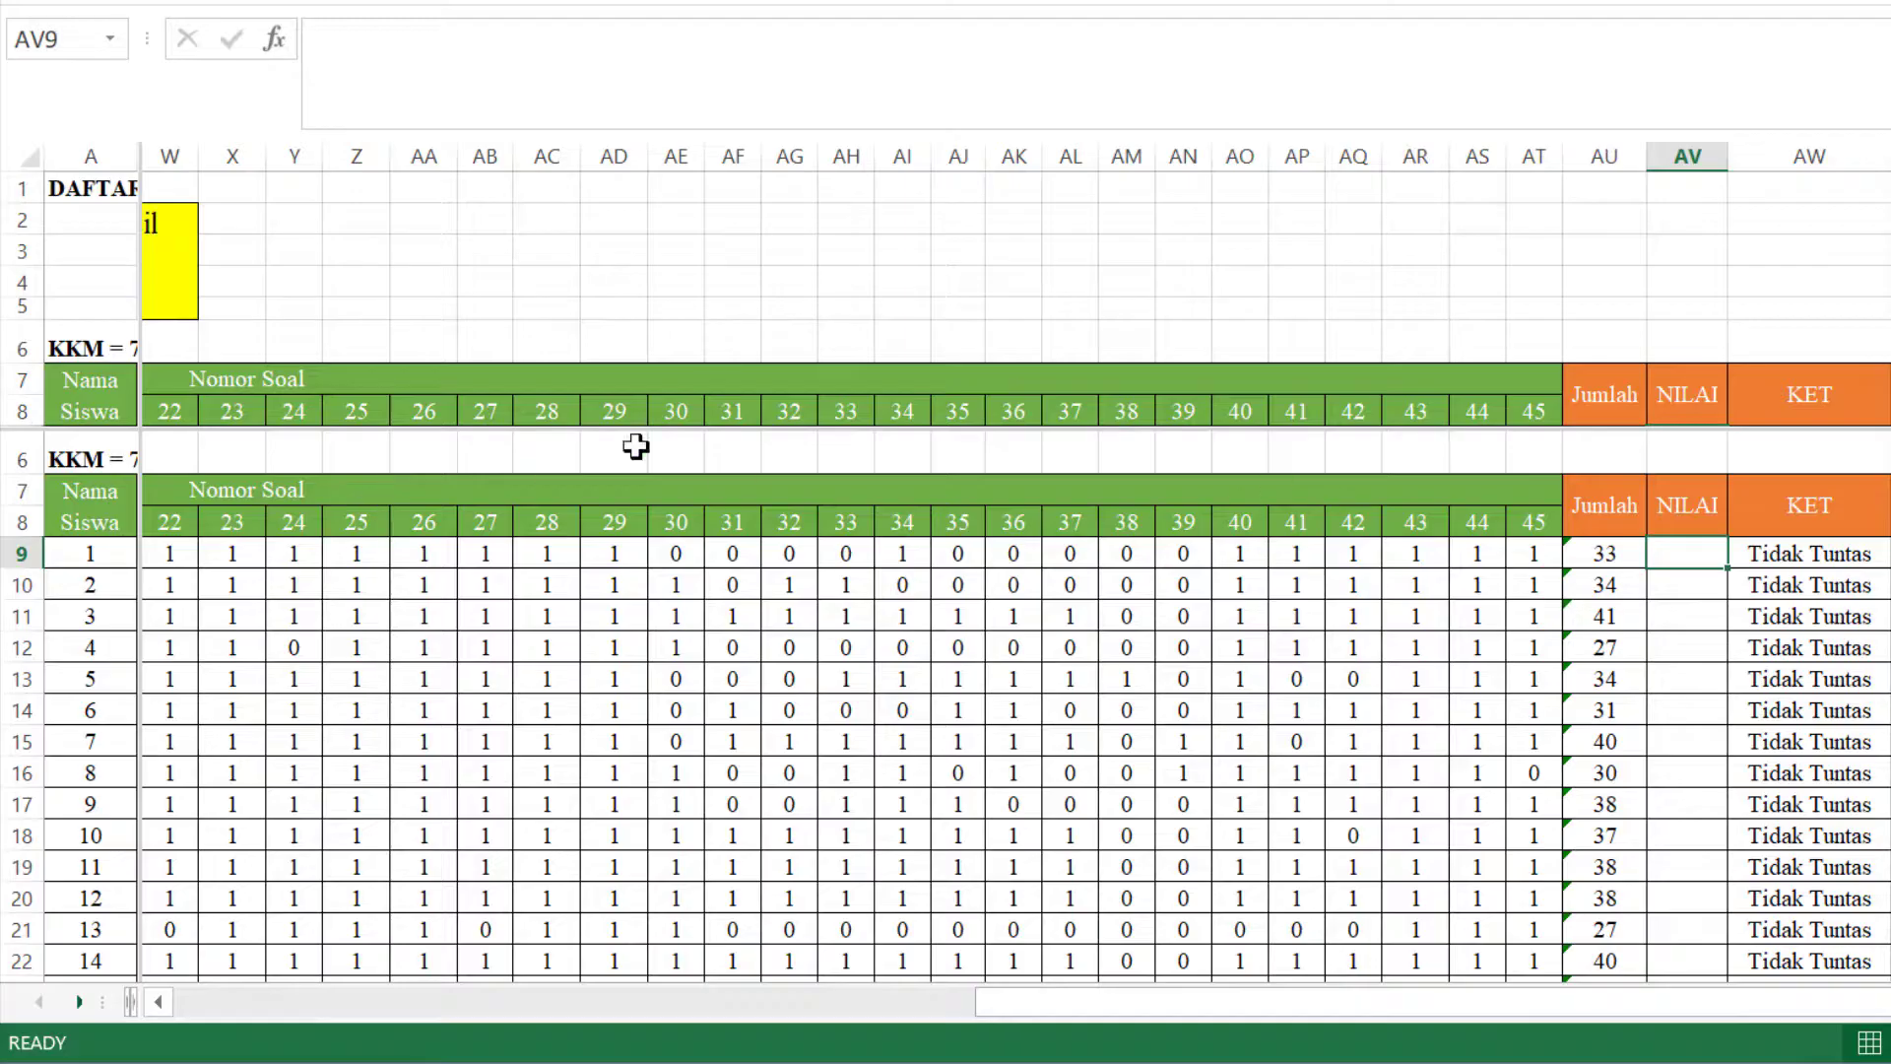
- Examine the KKM passing score in A6 and the Nama Siswa and Nomor Soal headings below it
click(177, 347)
key(Home)
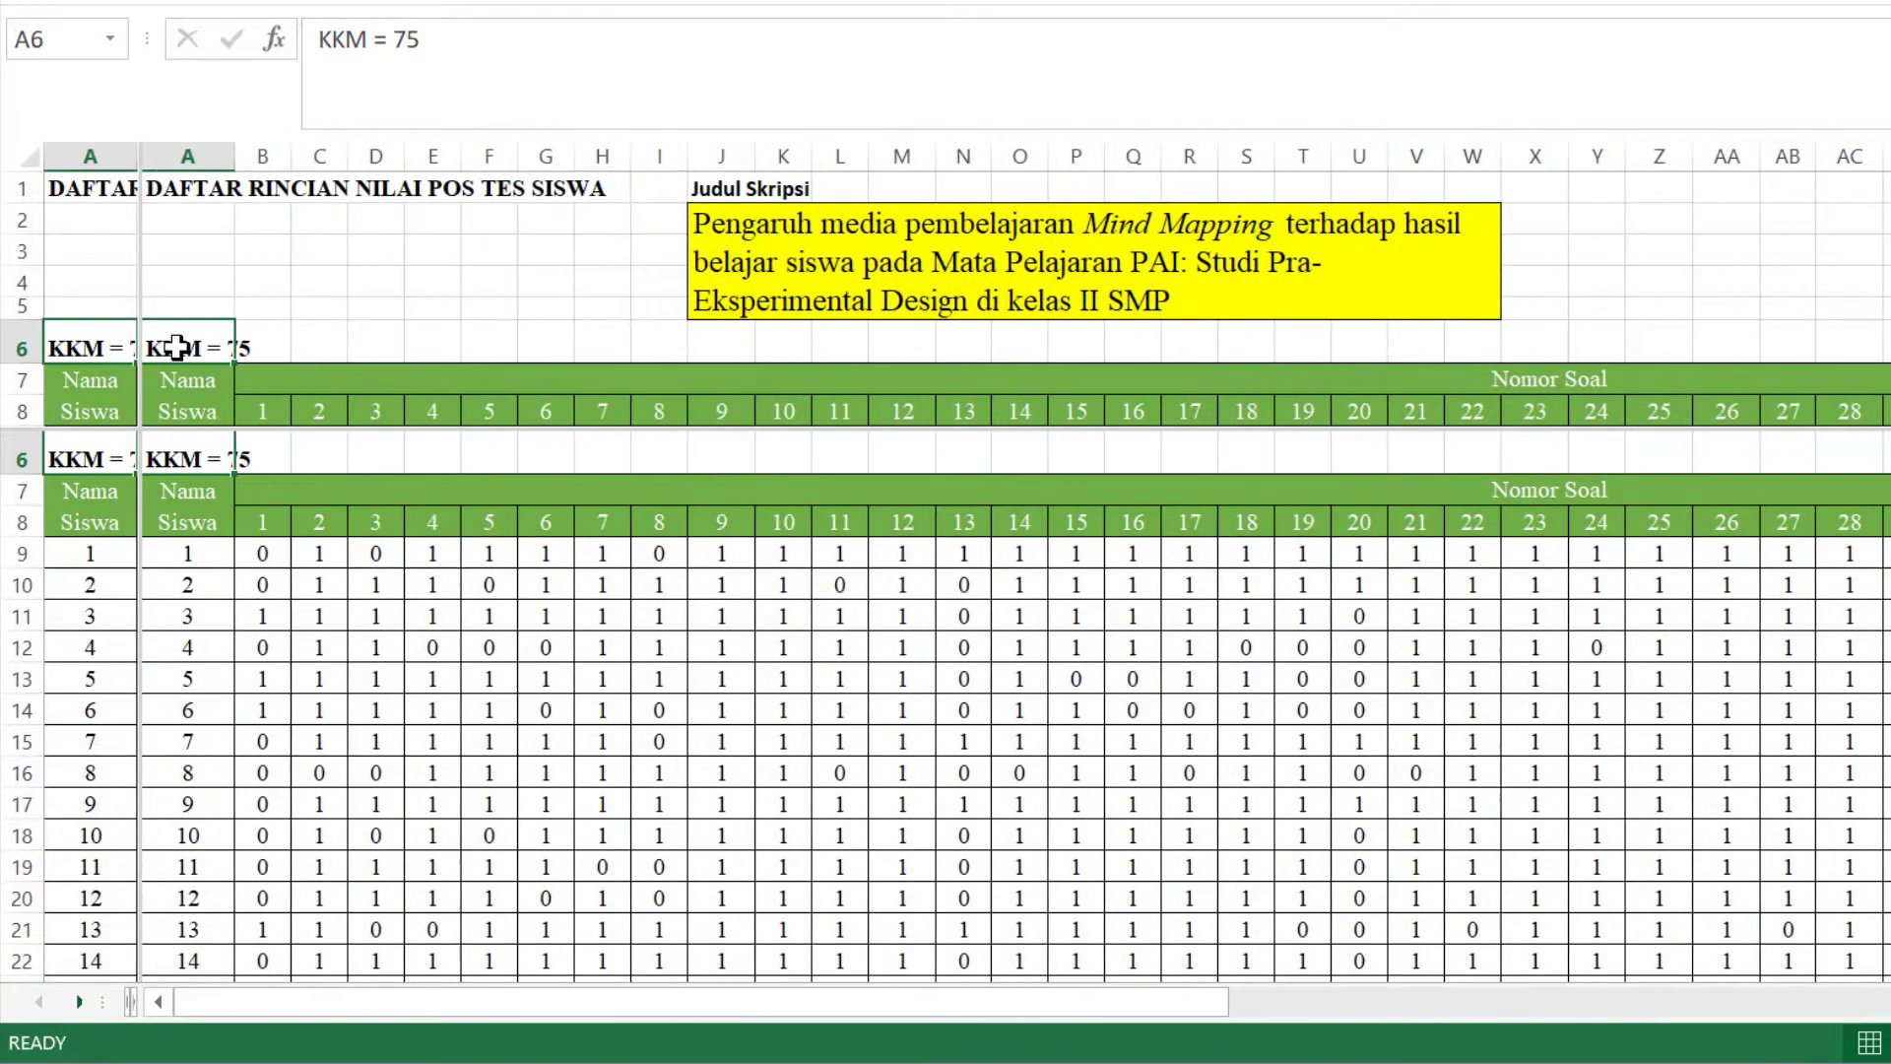
key(Right)
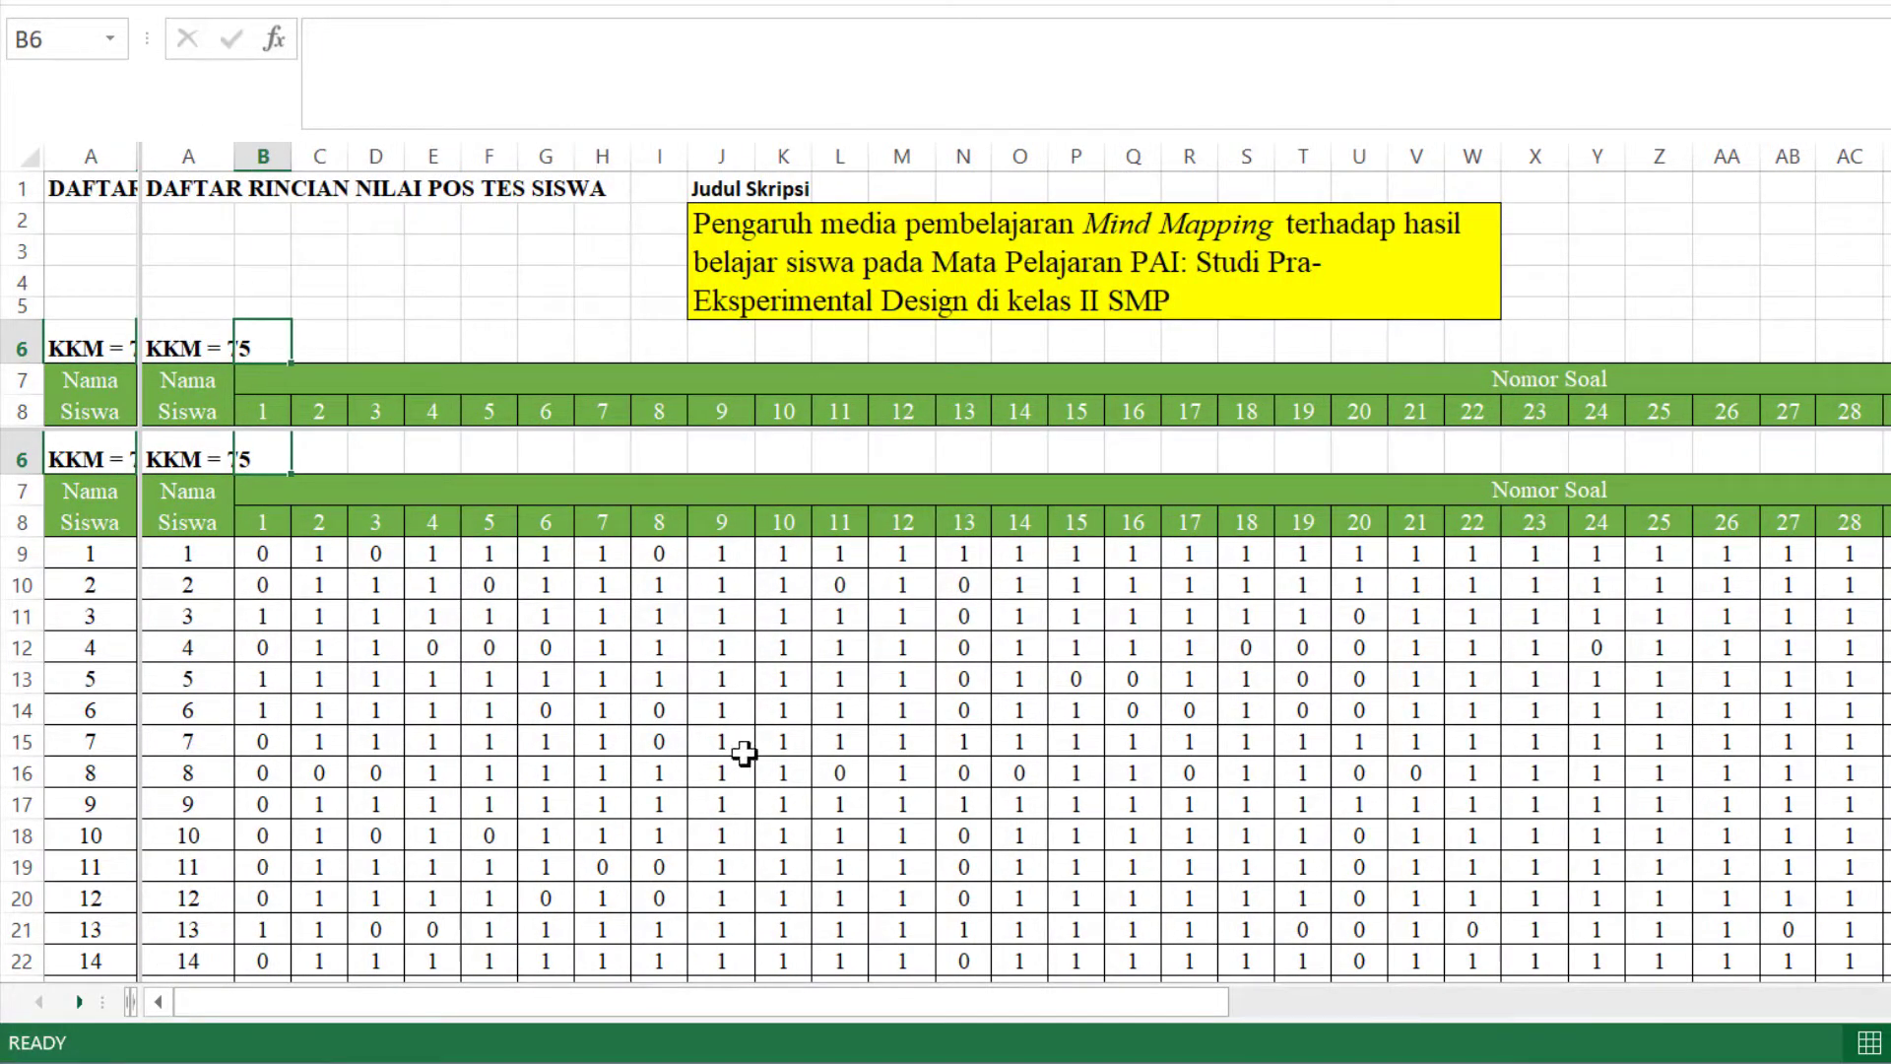
key(Left)
key(Right)
key(Left)
key(Right)
key(Left)
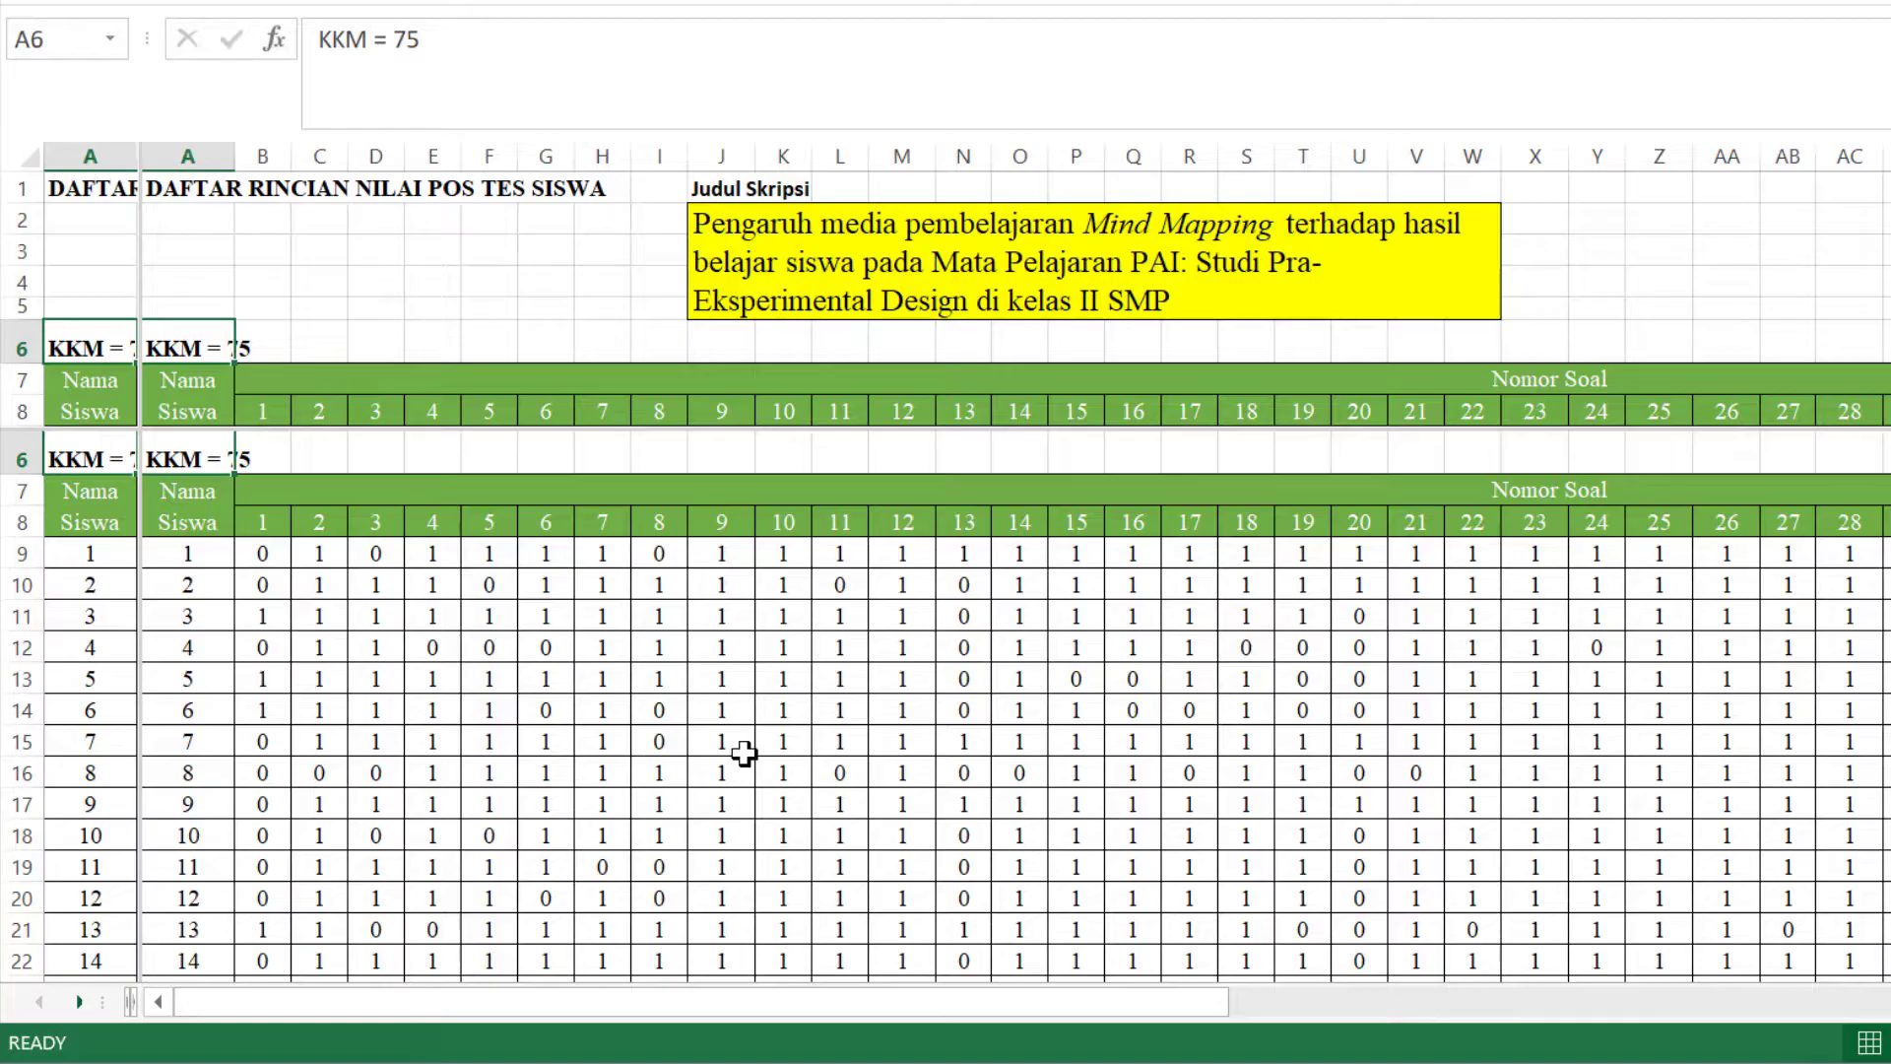
key(Right)
key(Right)
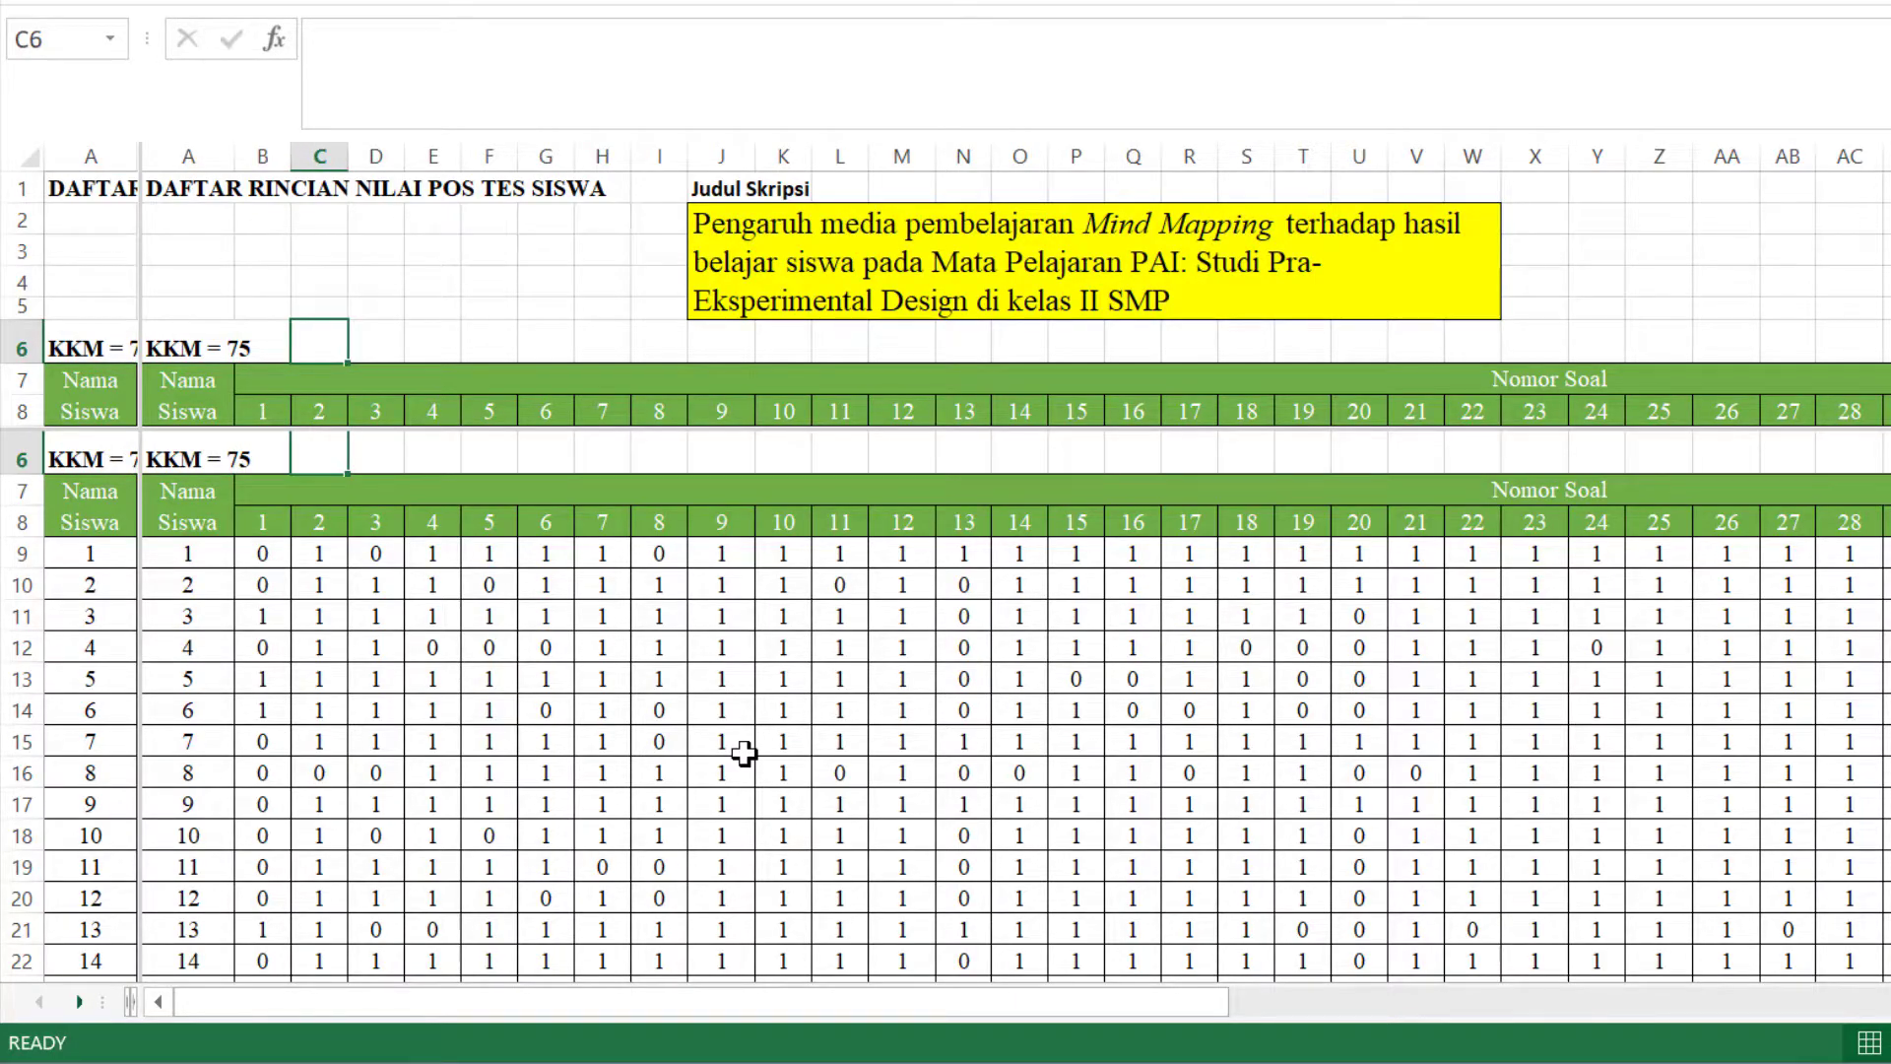
key(Left)
key(Left)
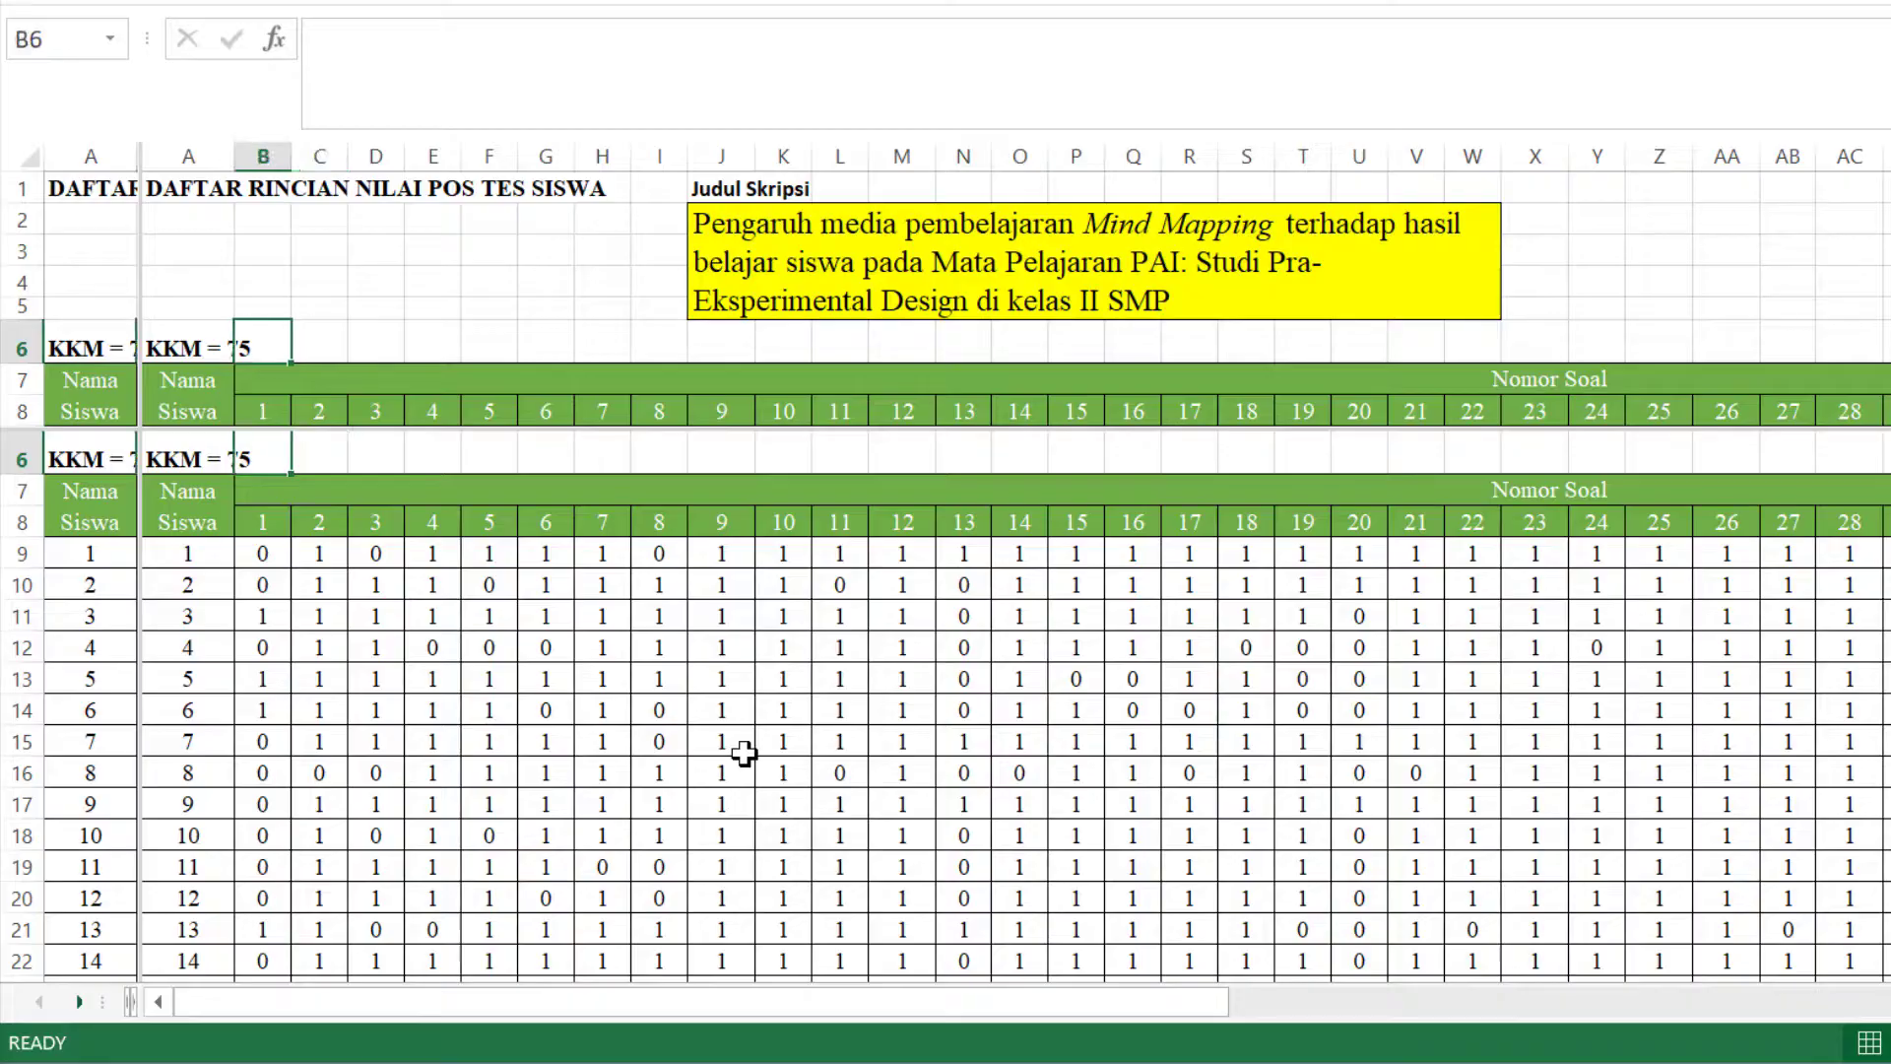
key(Down)
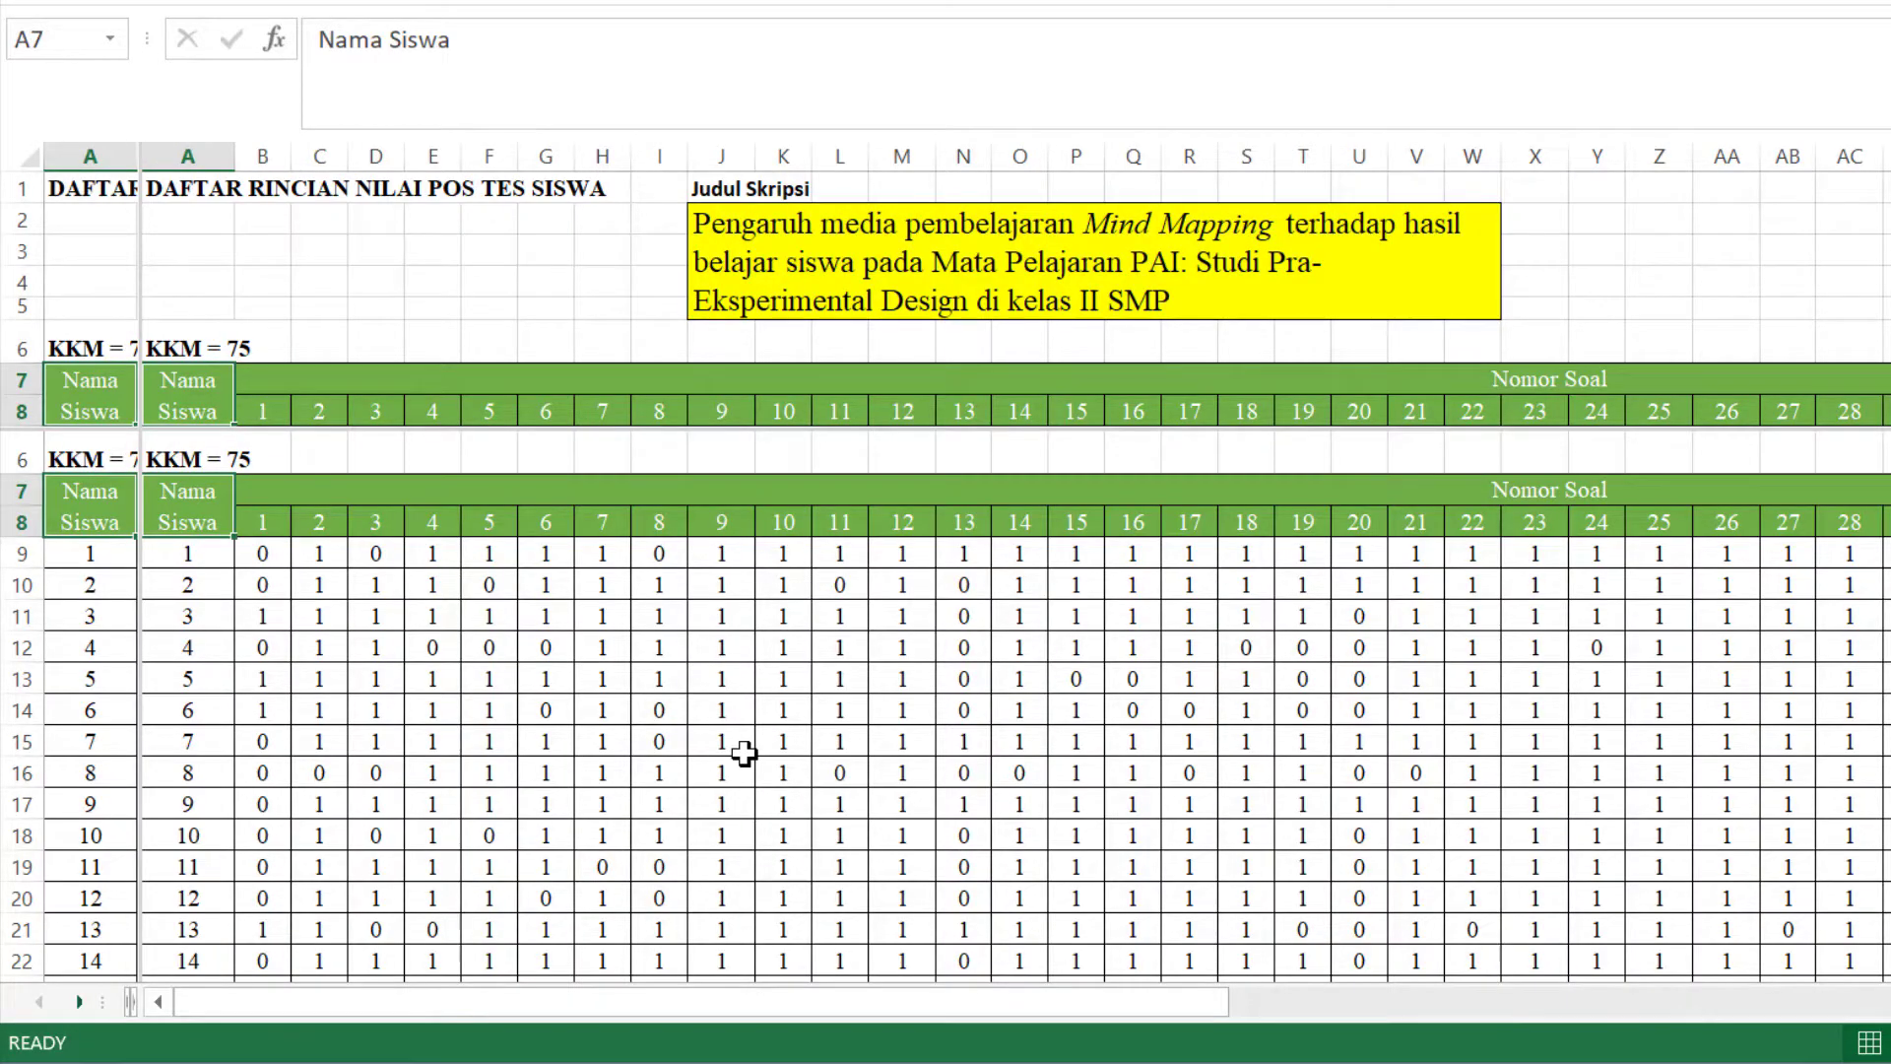
key(Right)
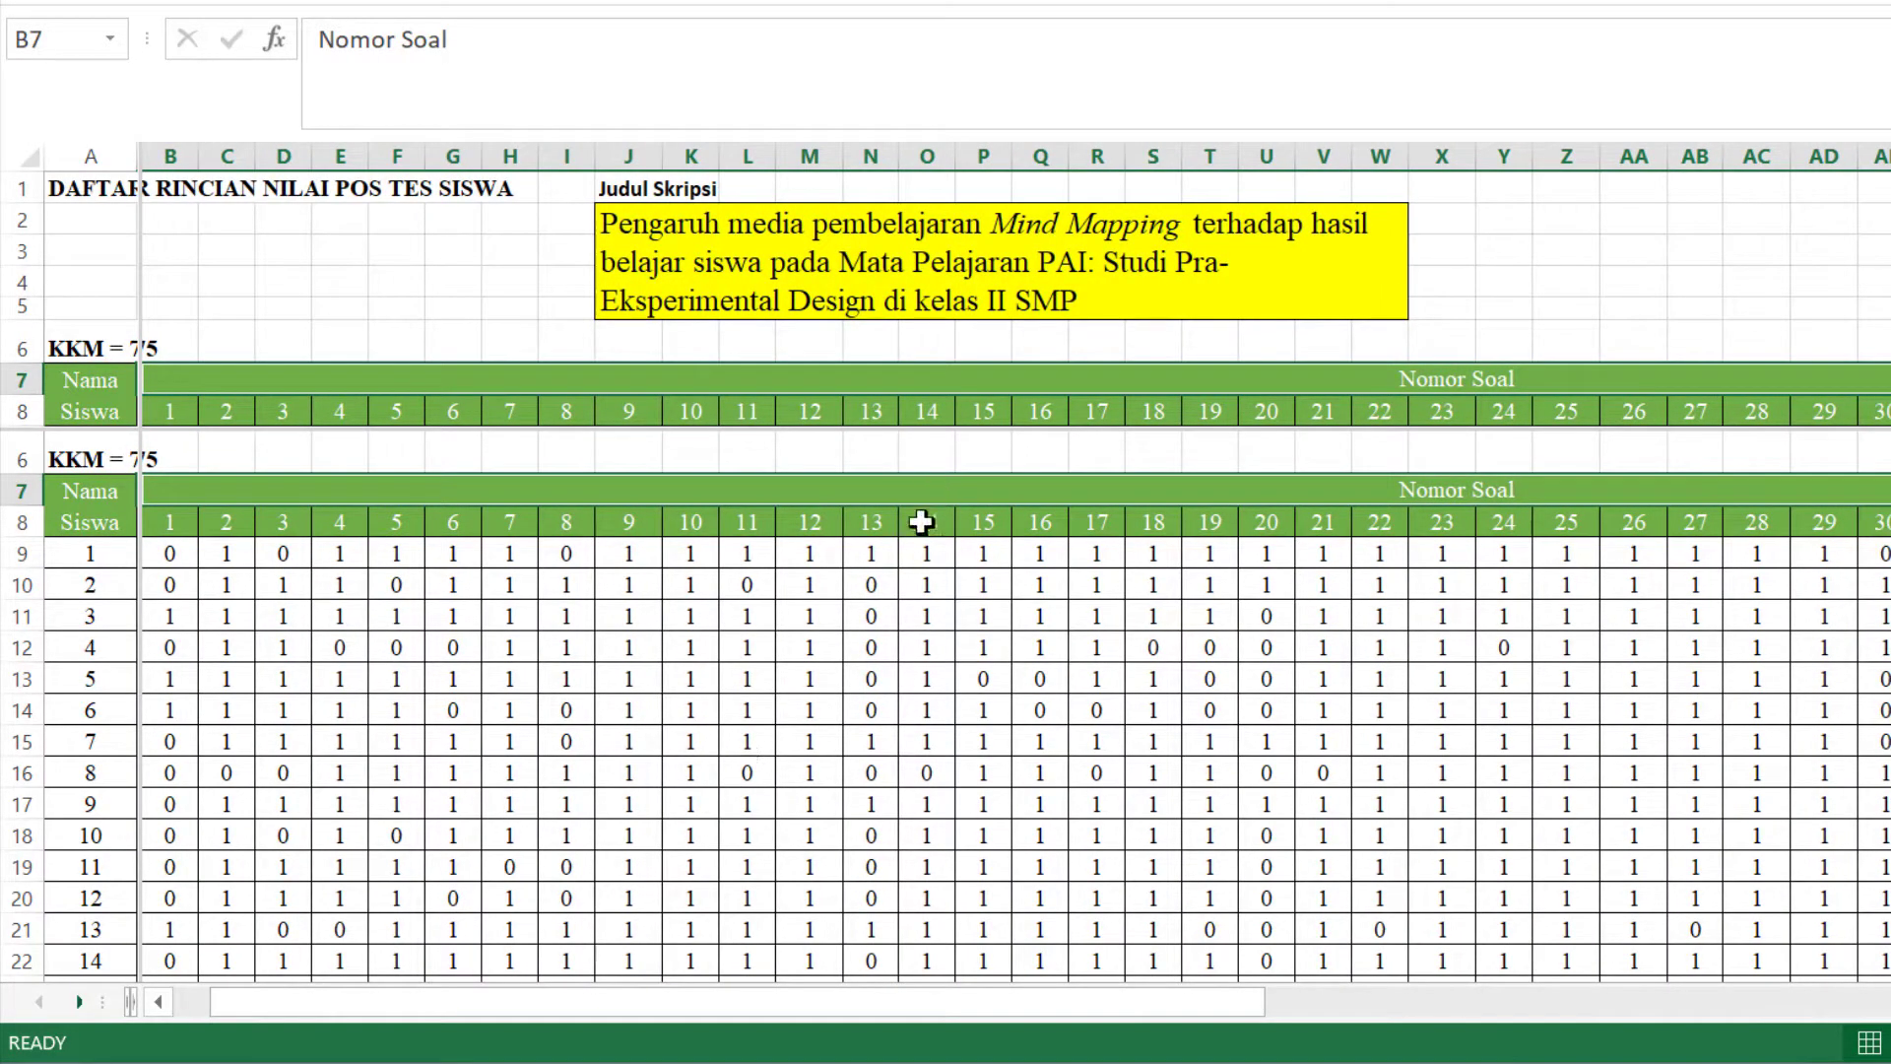
- Start a formula in AV9, the first student's NILAI cell
click(915, 530)
key(ctrl+Right)
key(Right)
key(Right)
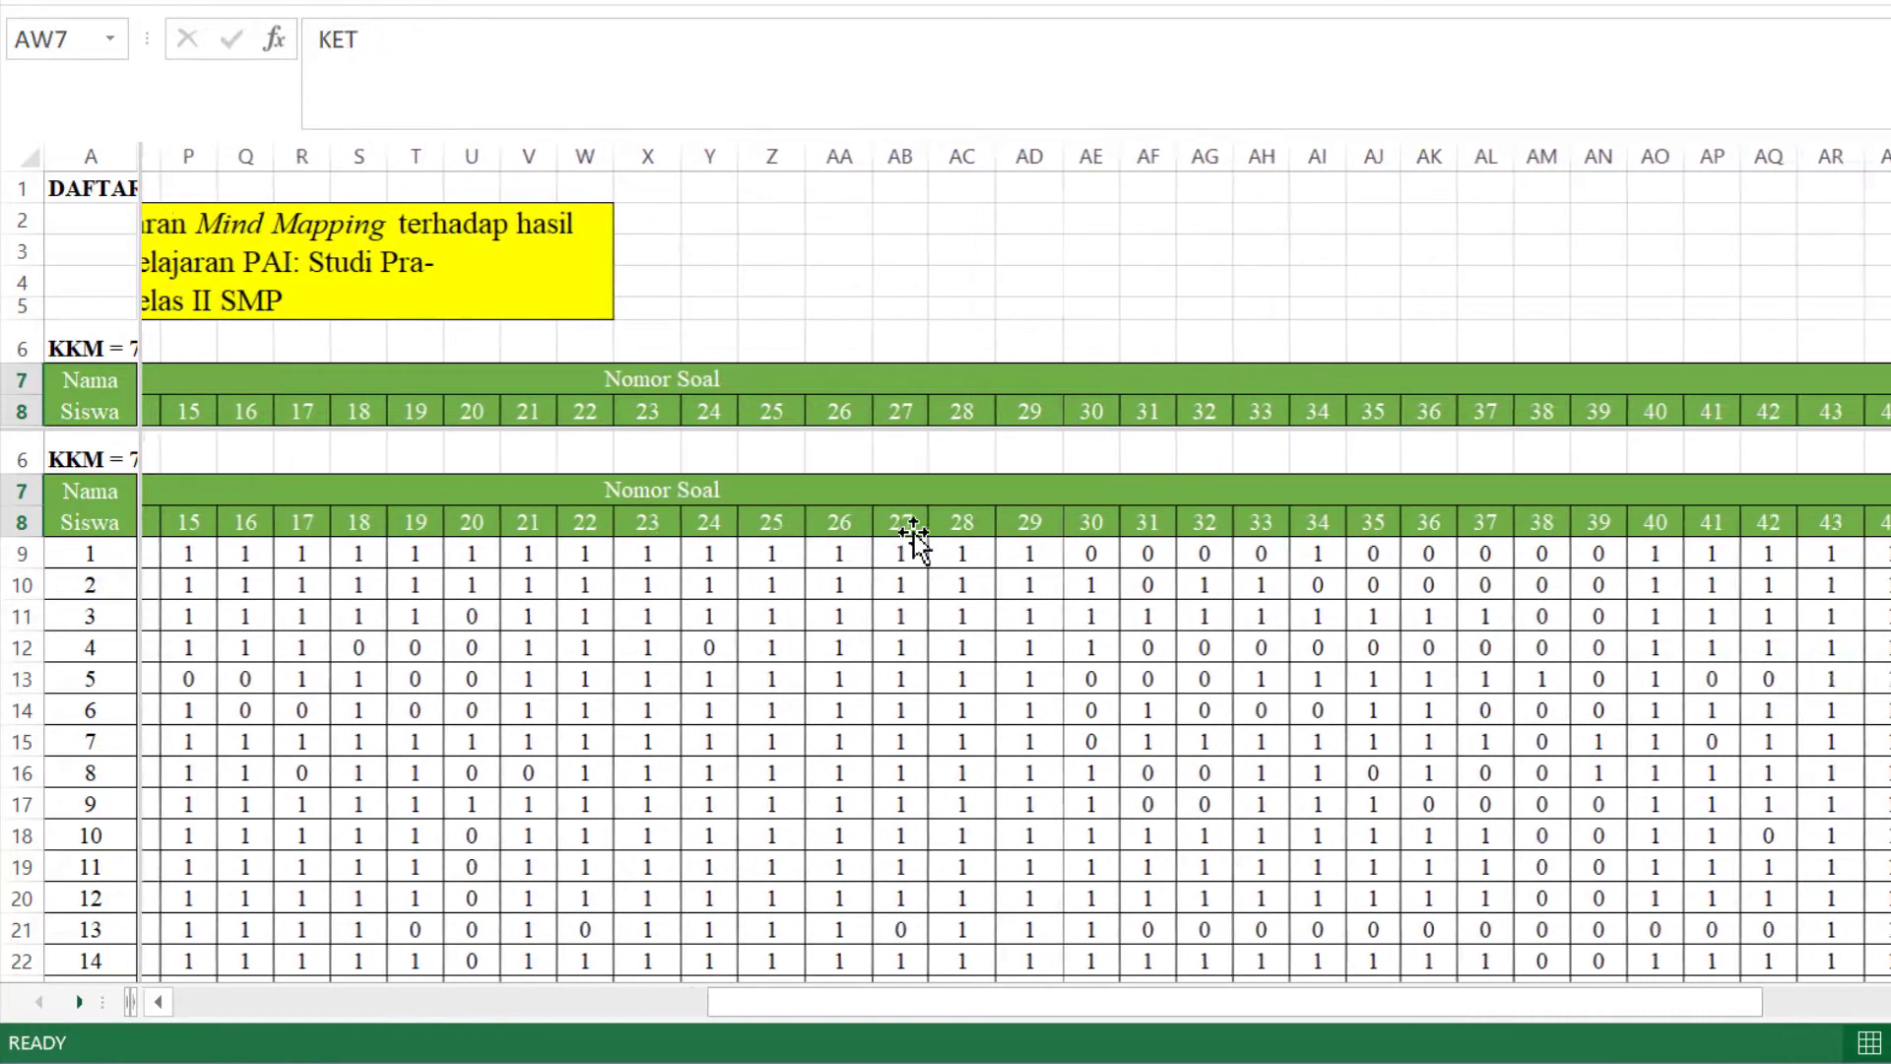
key(Down)
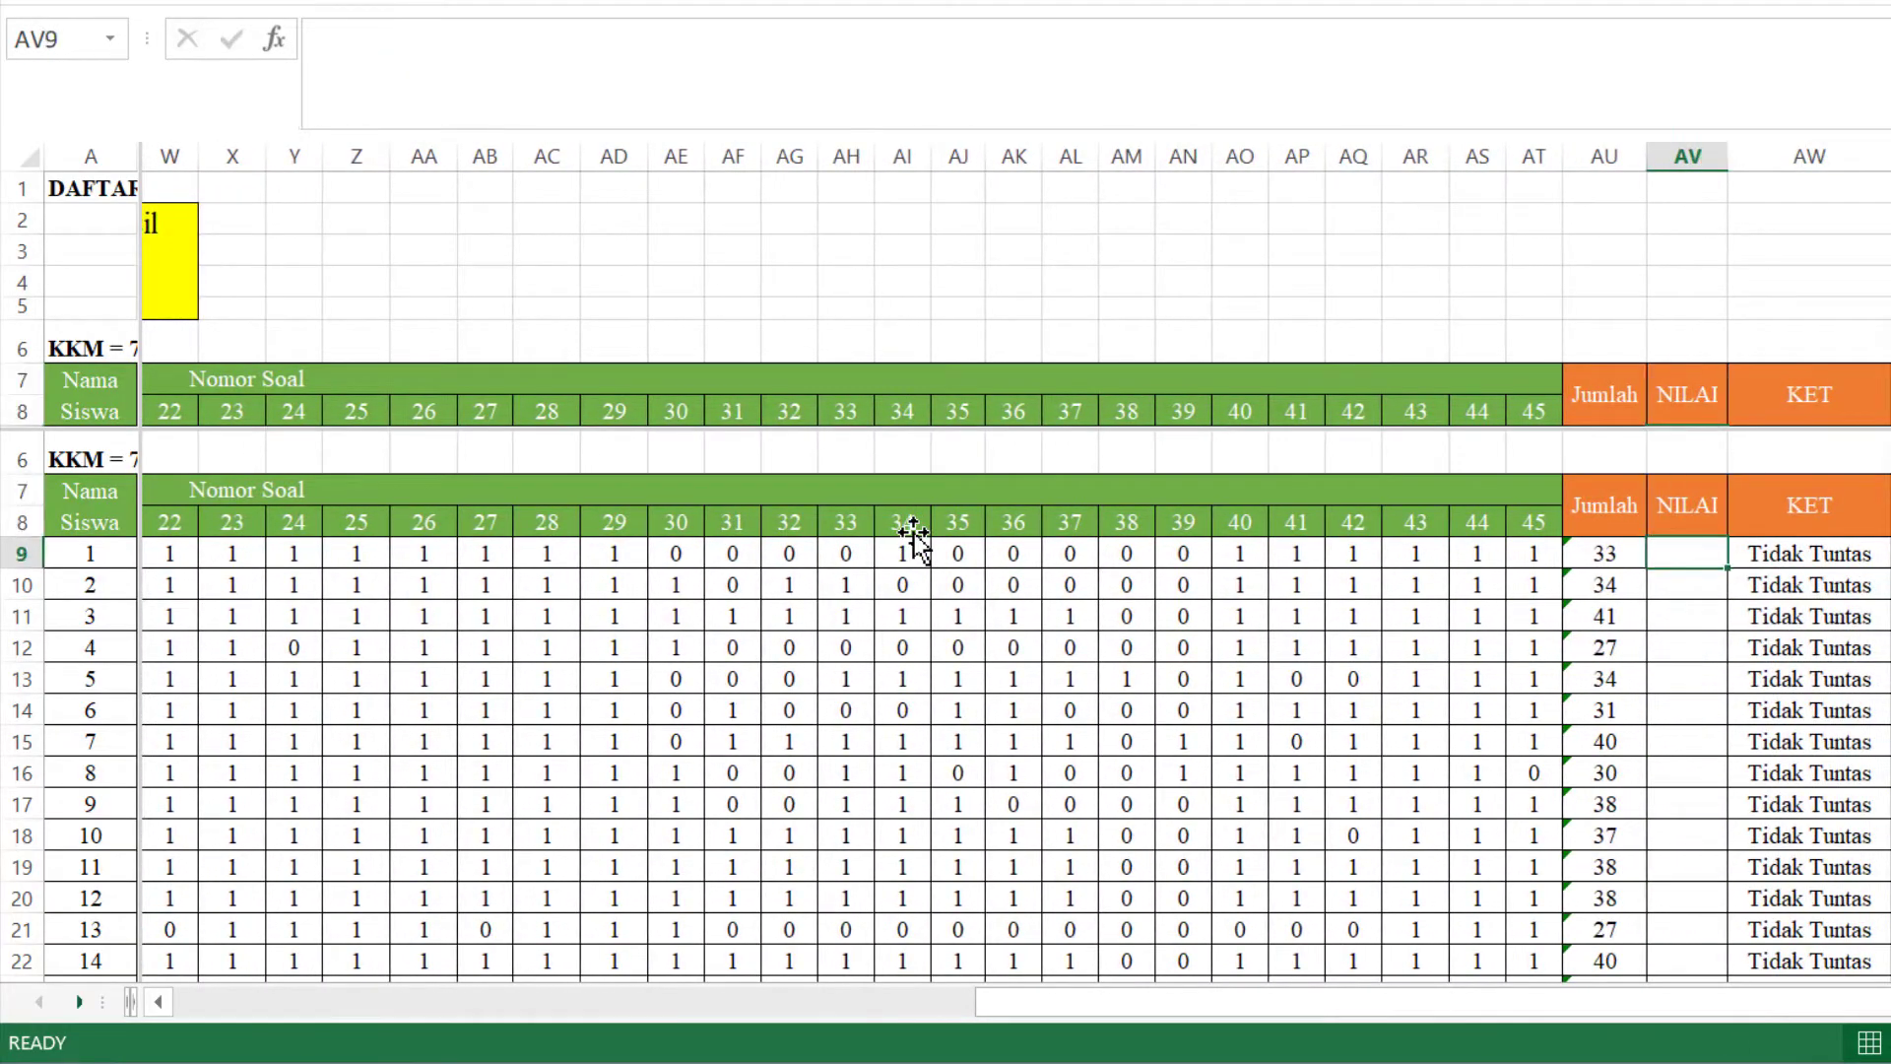
text(=)
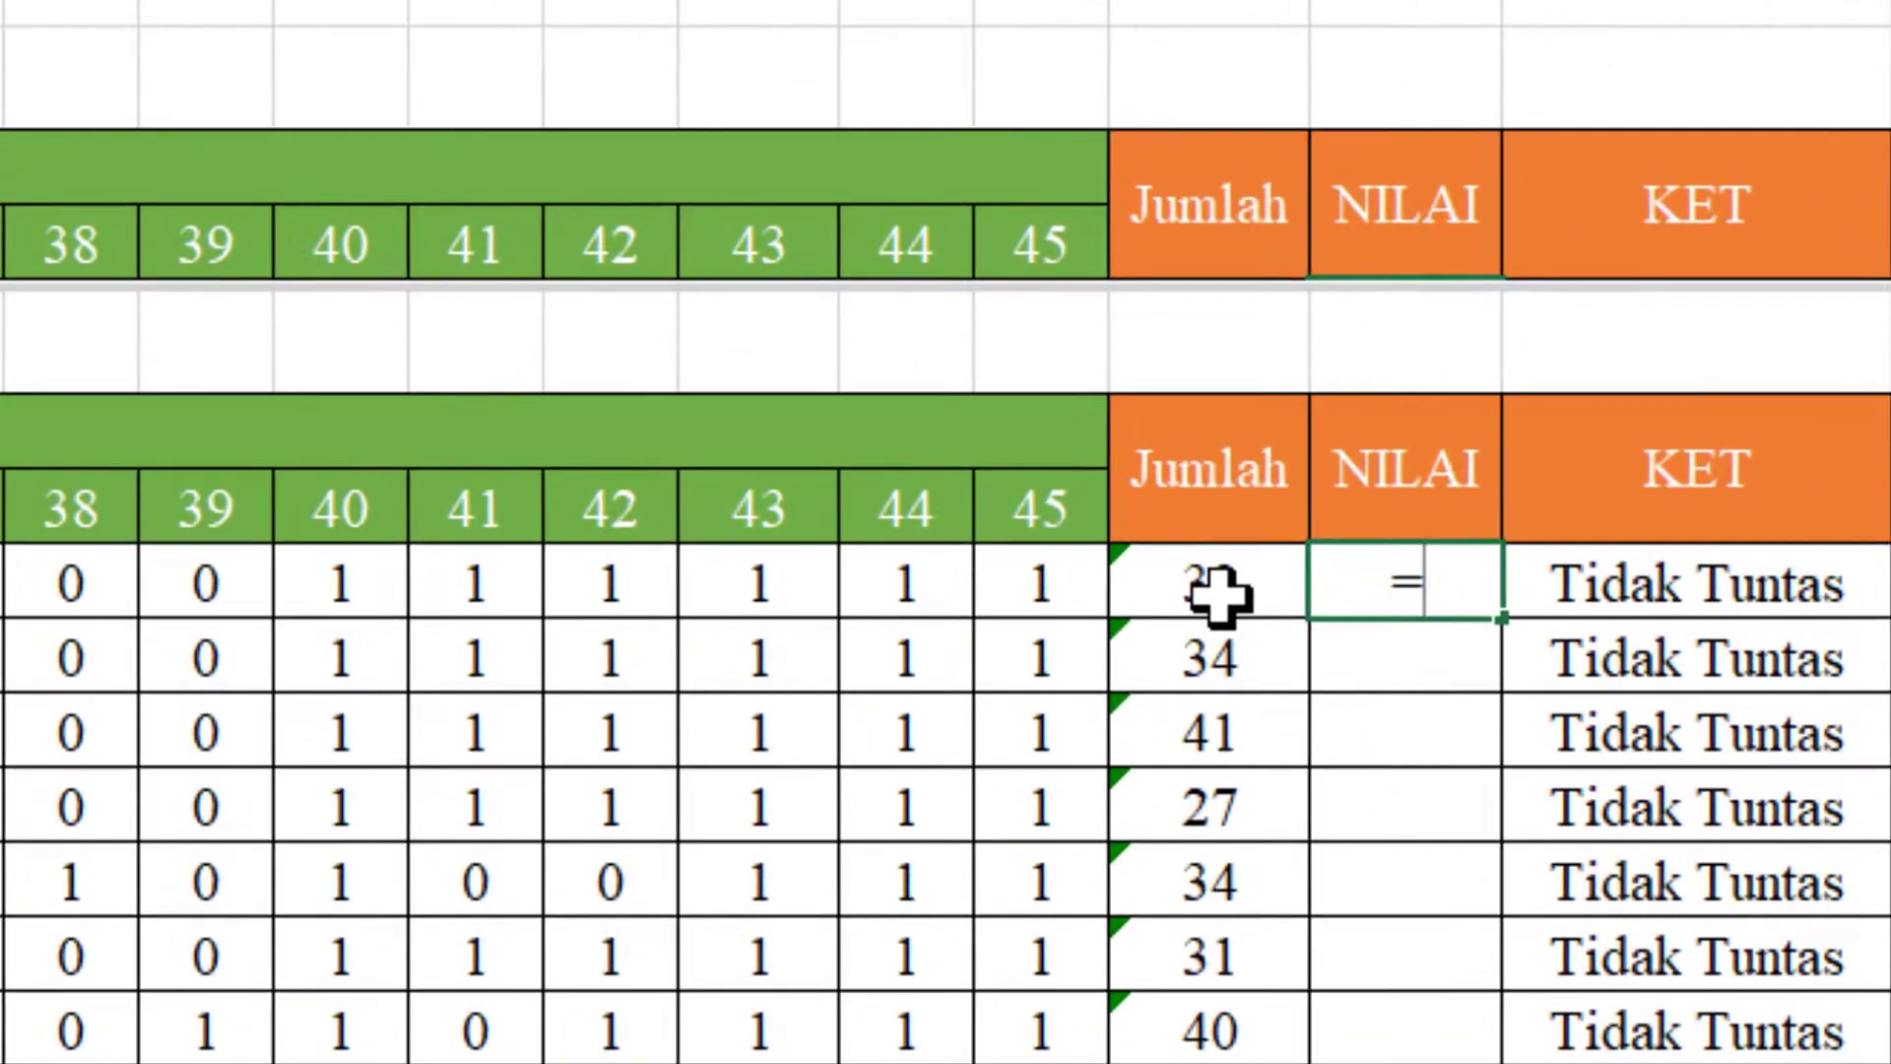
click(1322, 583)
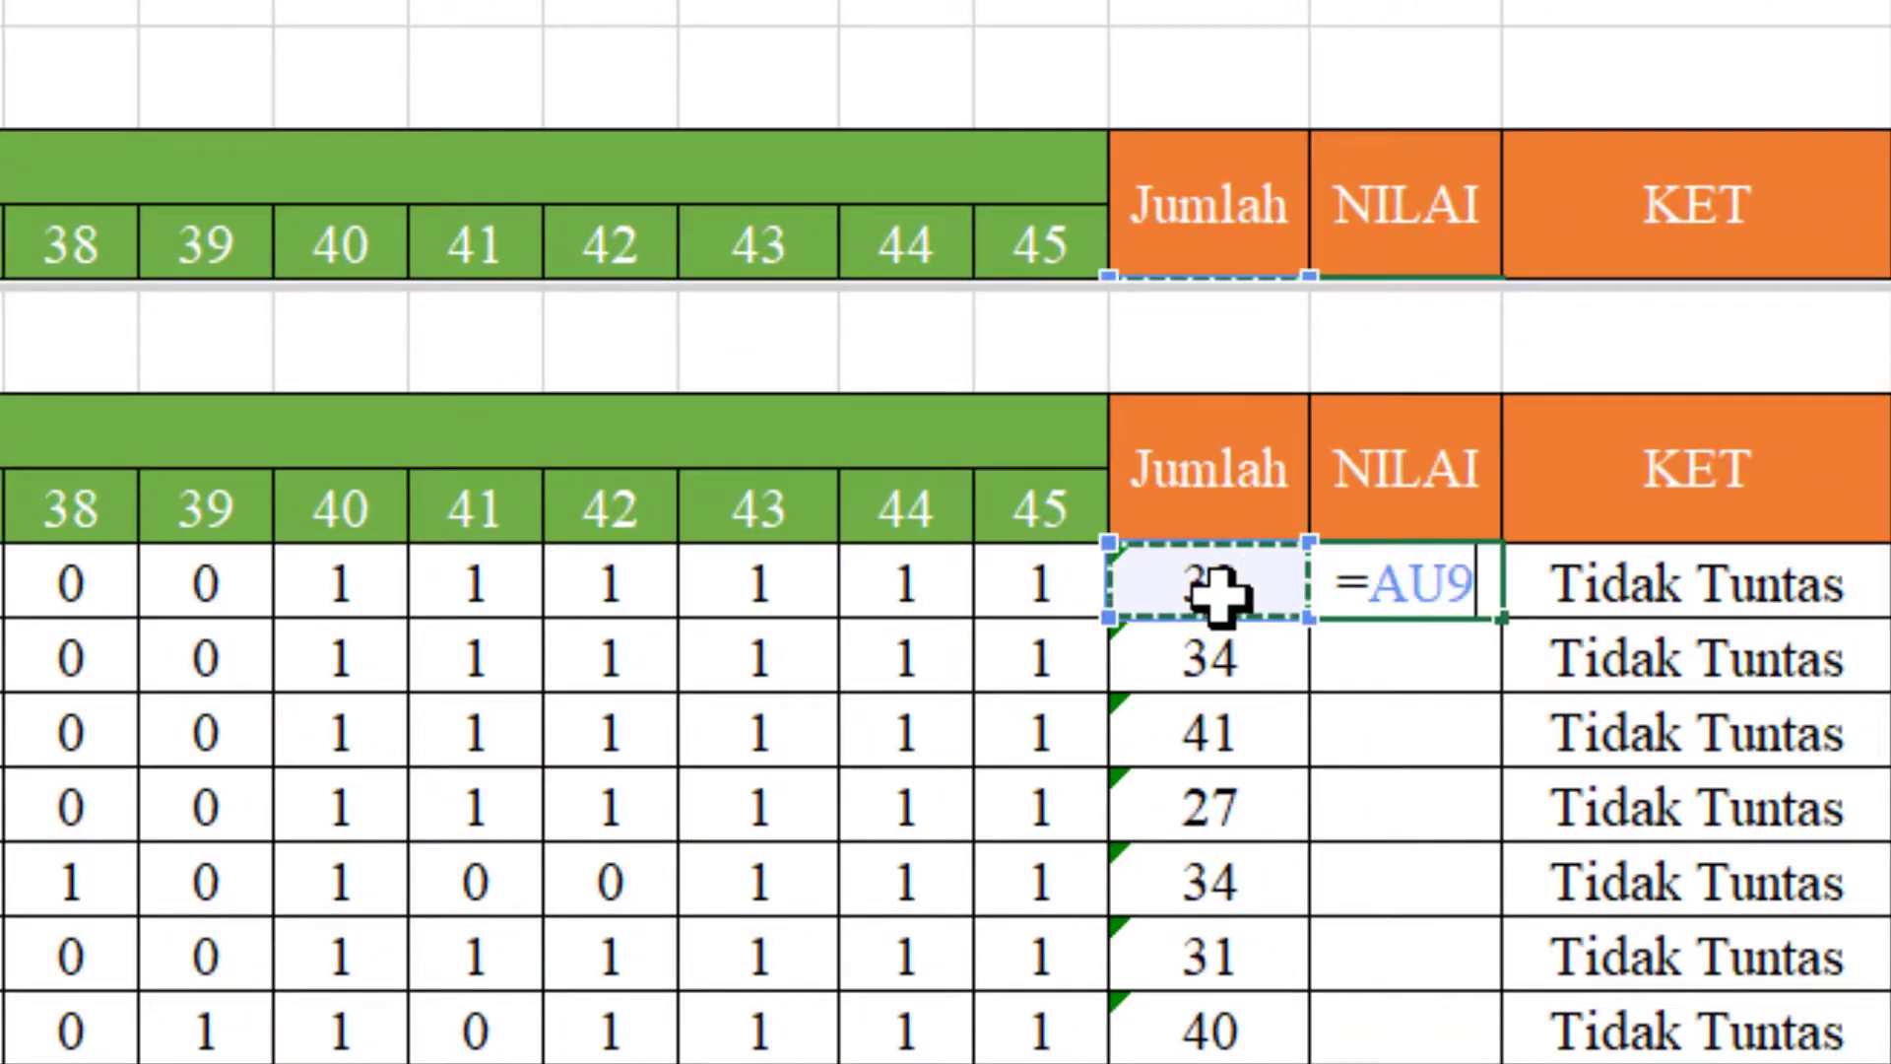
key(BackSpace)
key(BackSpace)
key(BackSpace)
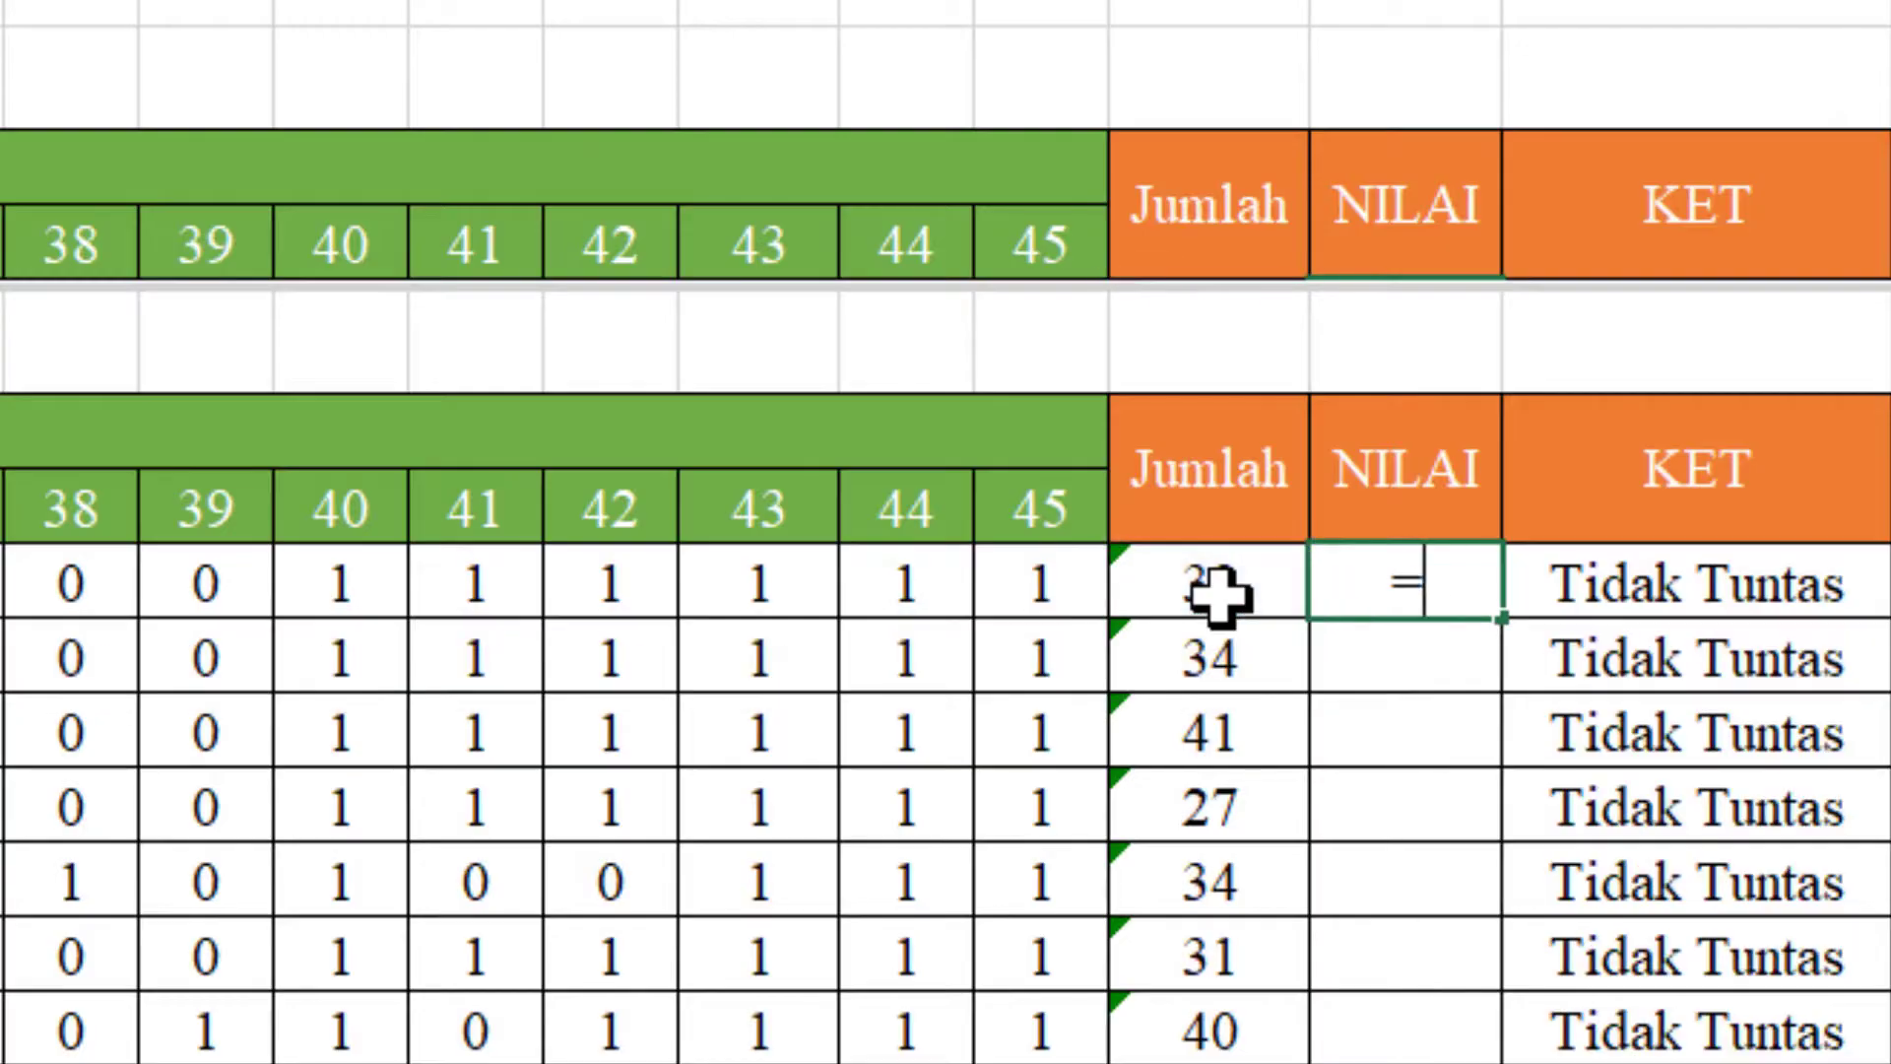
- Complete the first student's NILAI formula in AV9 as =(AU9/$AT$8)*100, with the question-count reference absolute
text(()
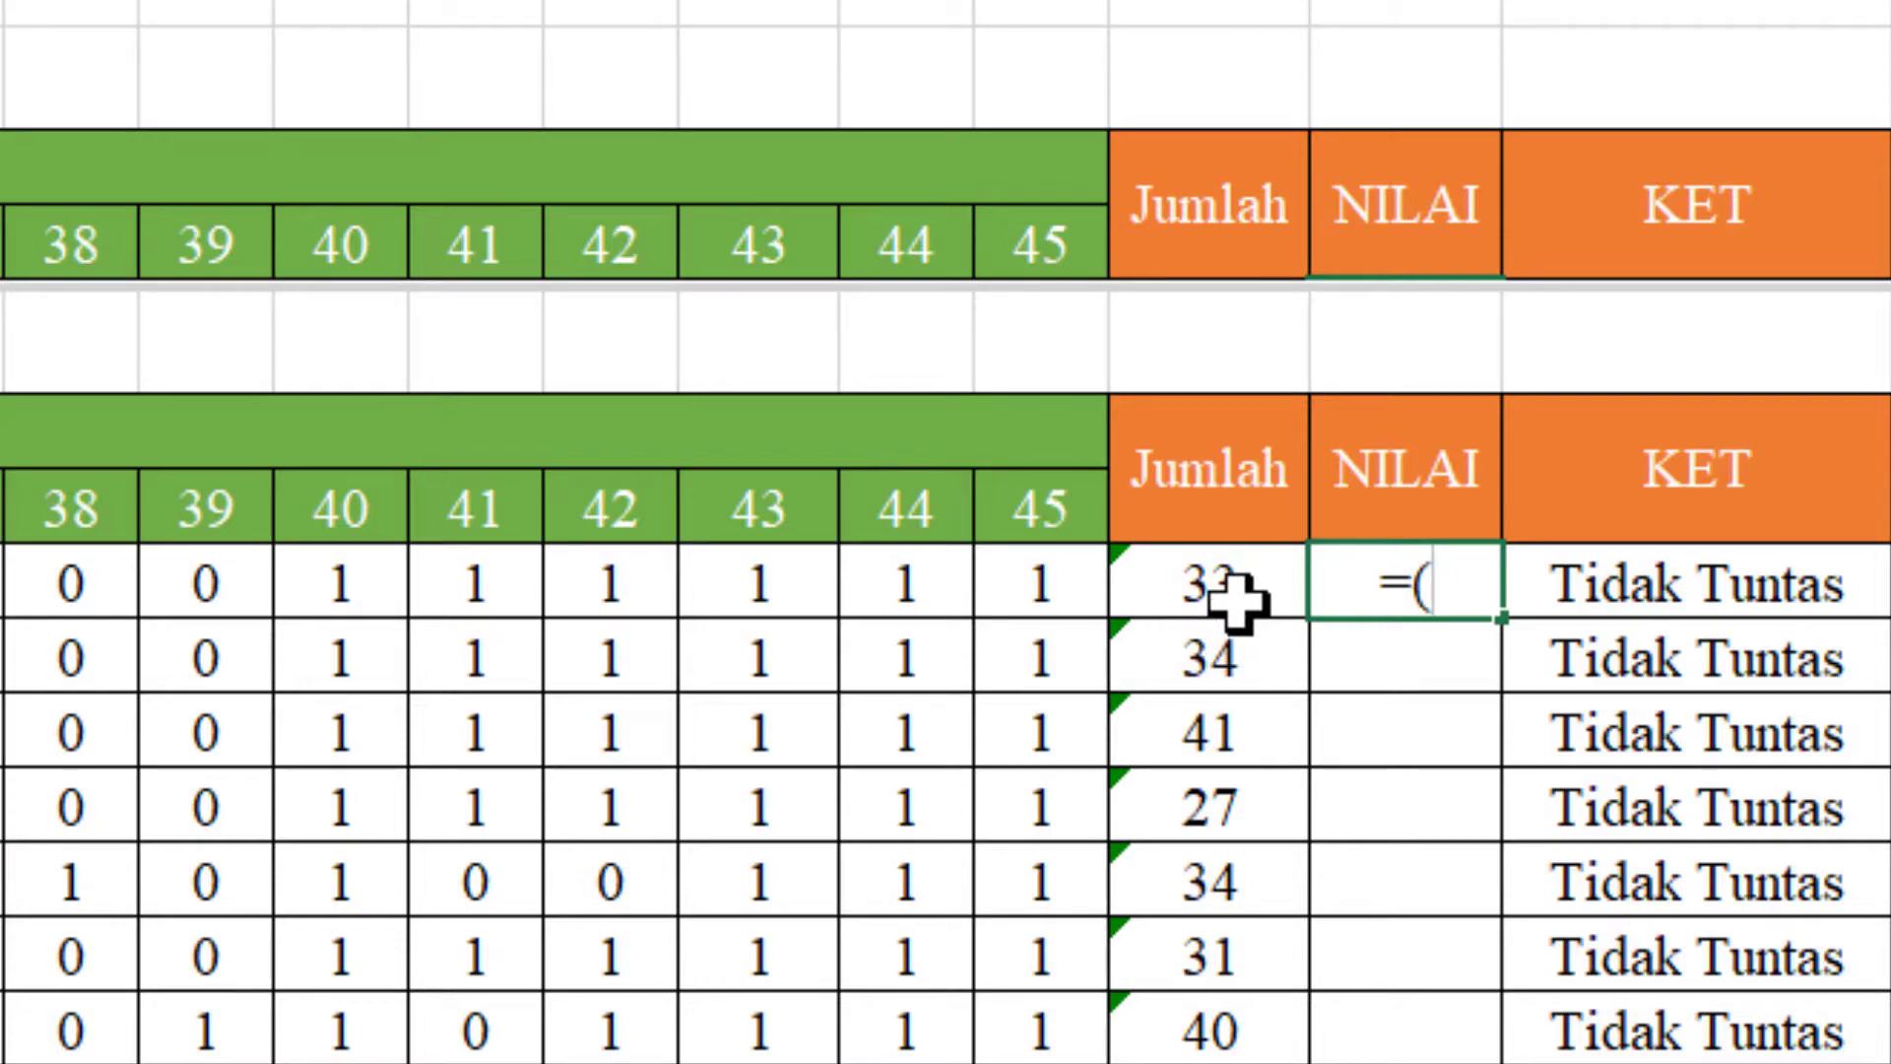
click(1268, 583)
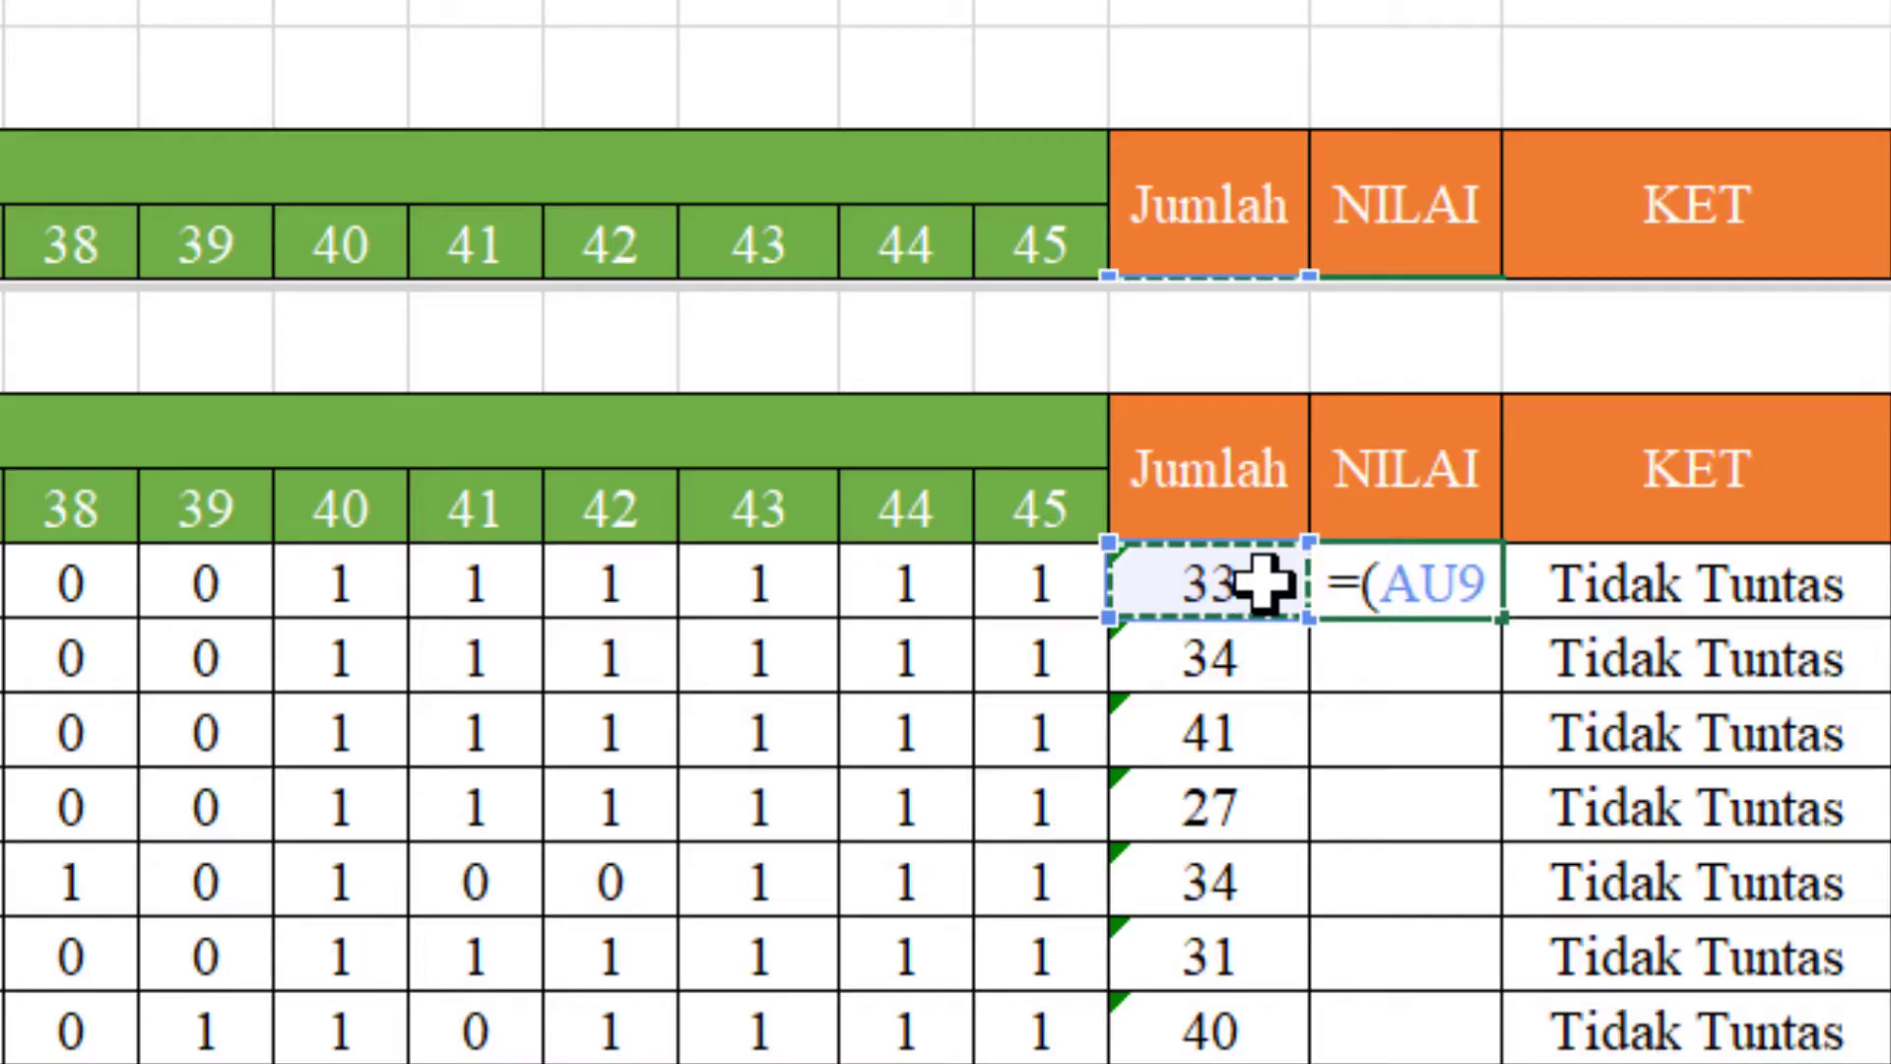
text(/)
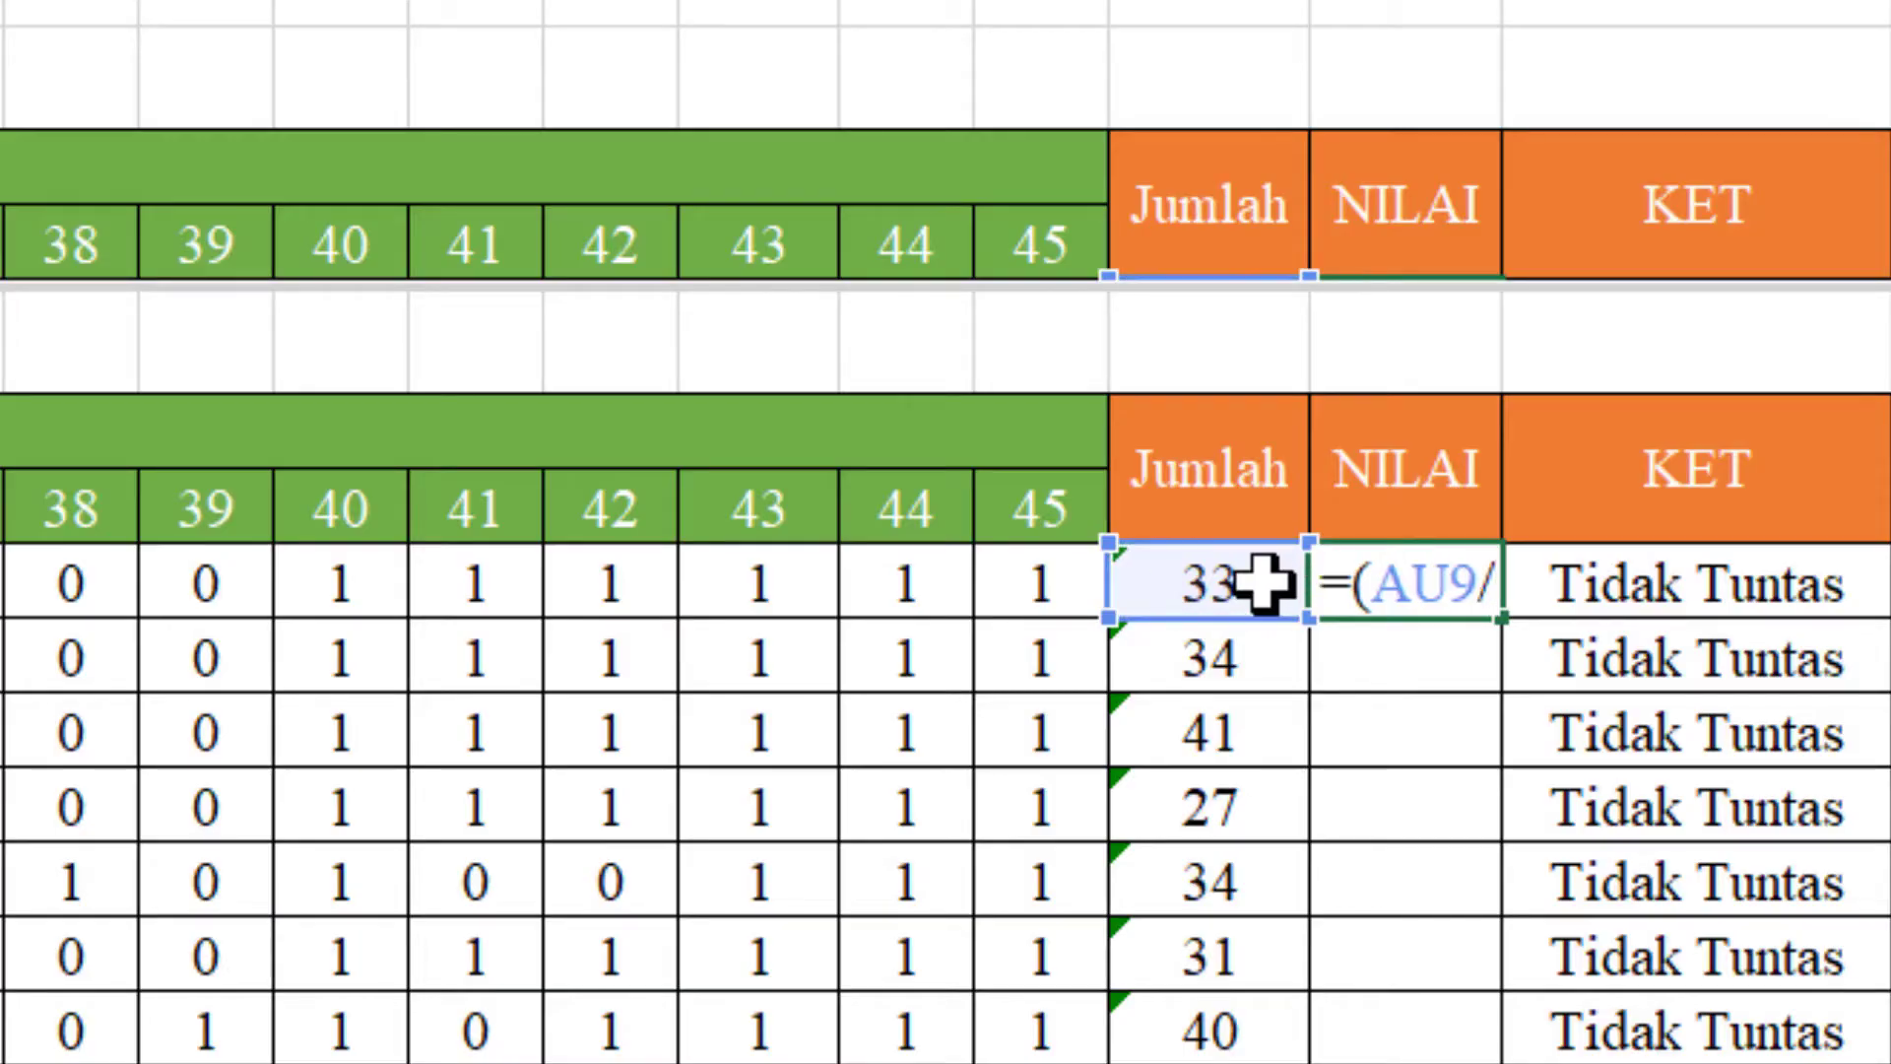
click(1069, 507)
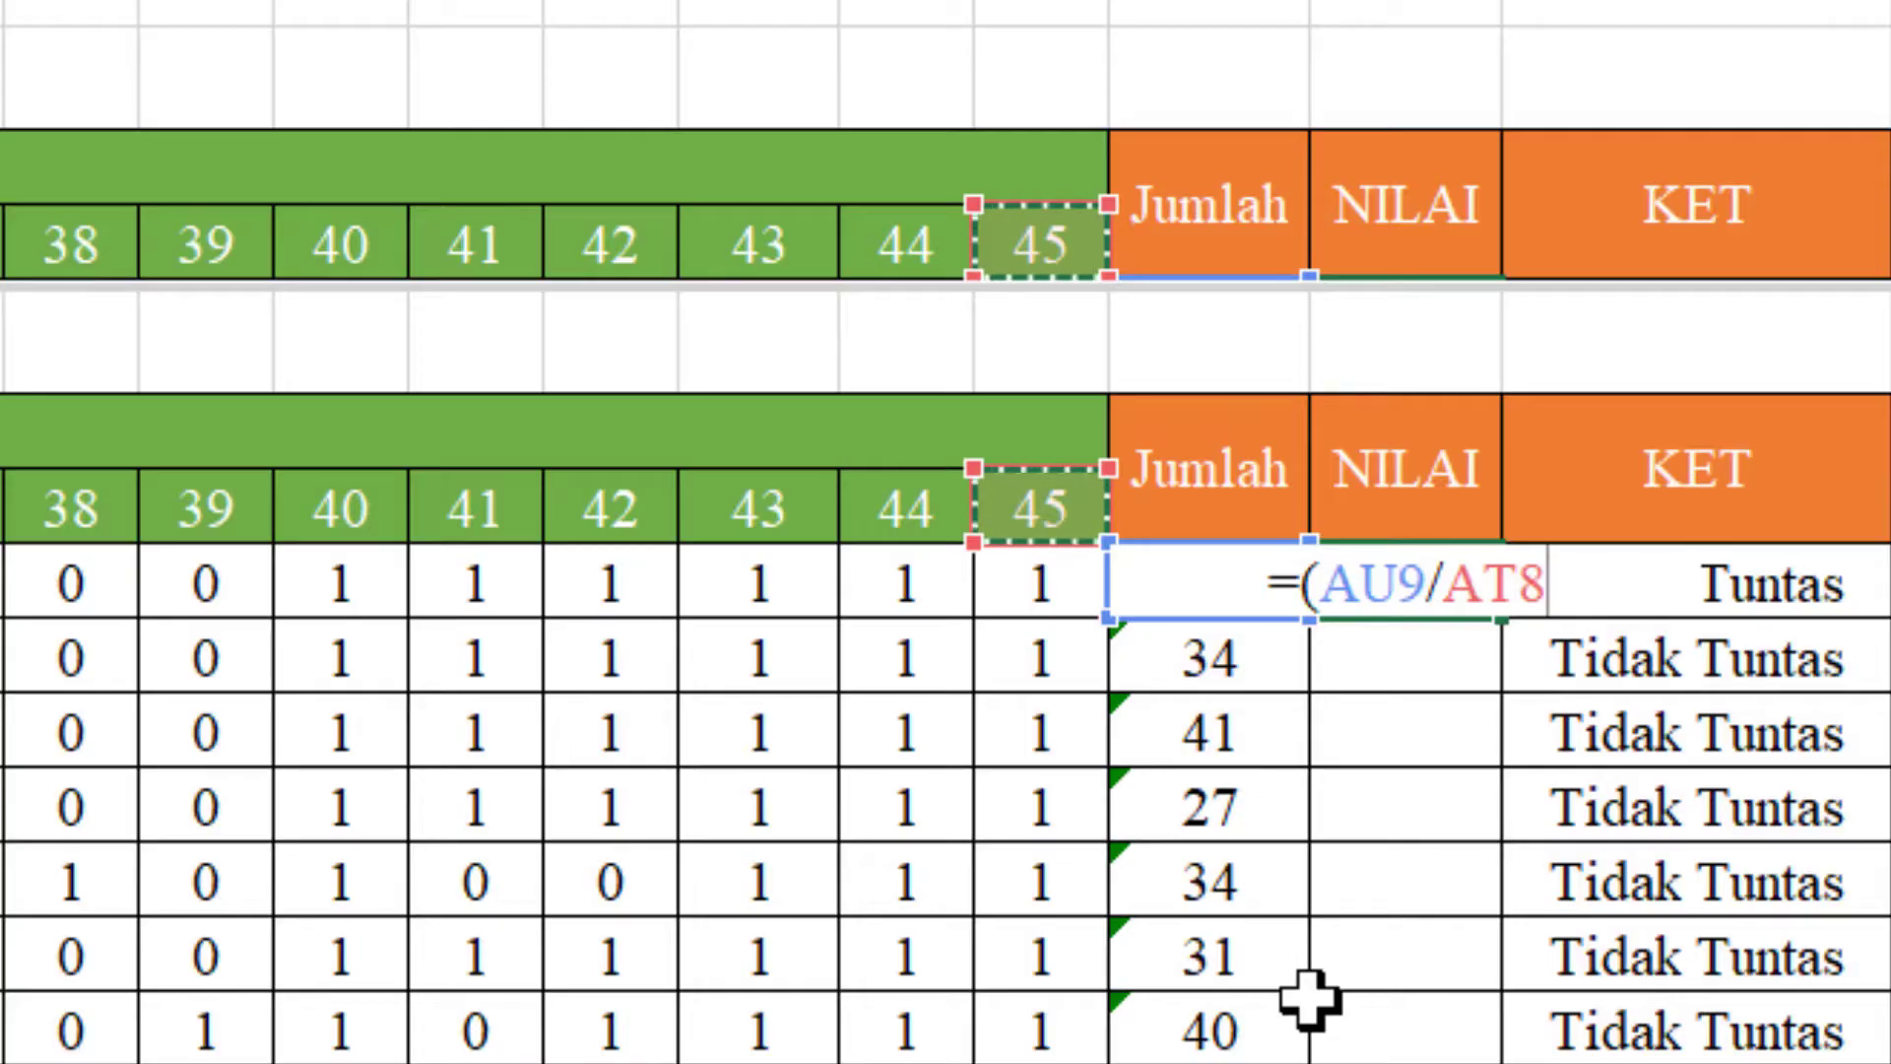
key(F4)
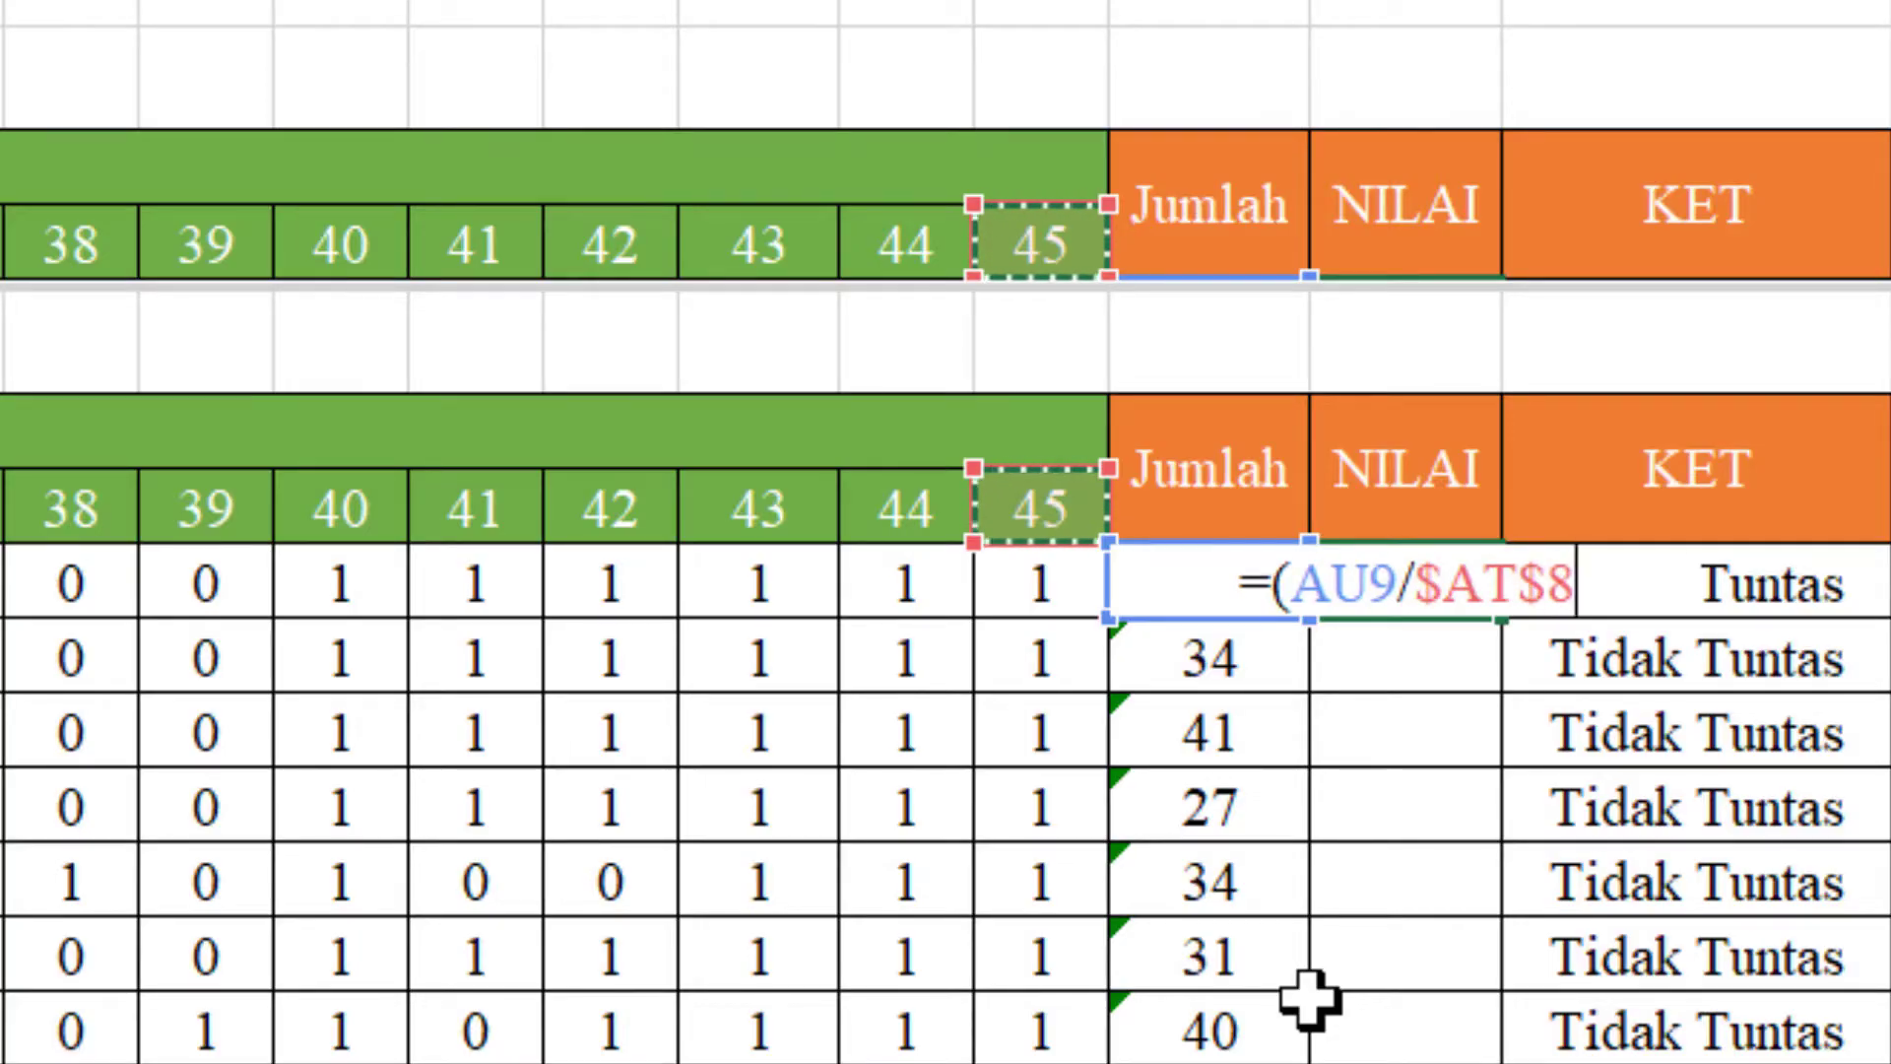
text()*100)
key(Return)
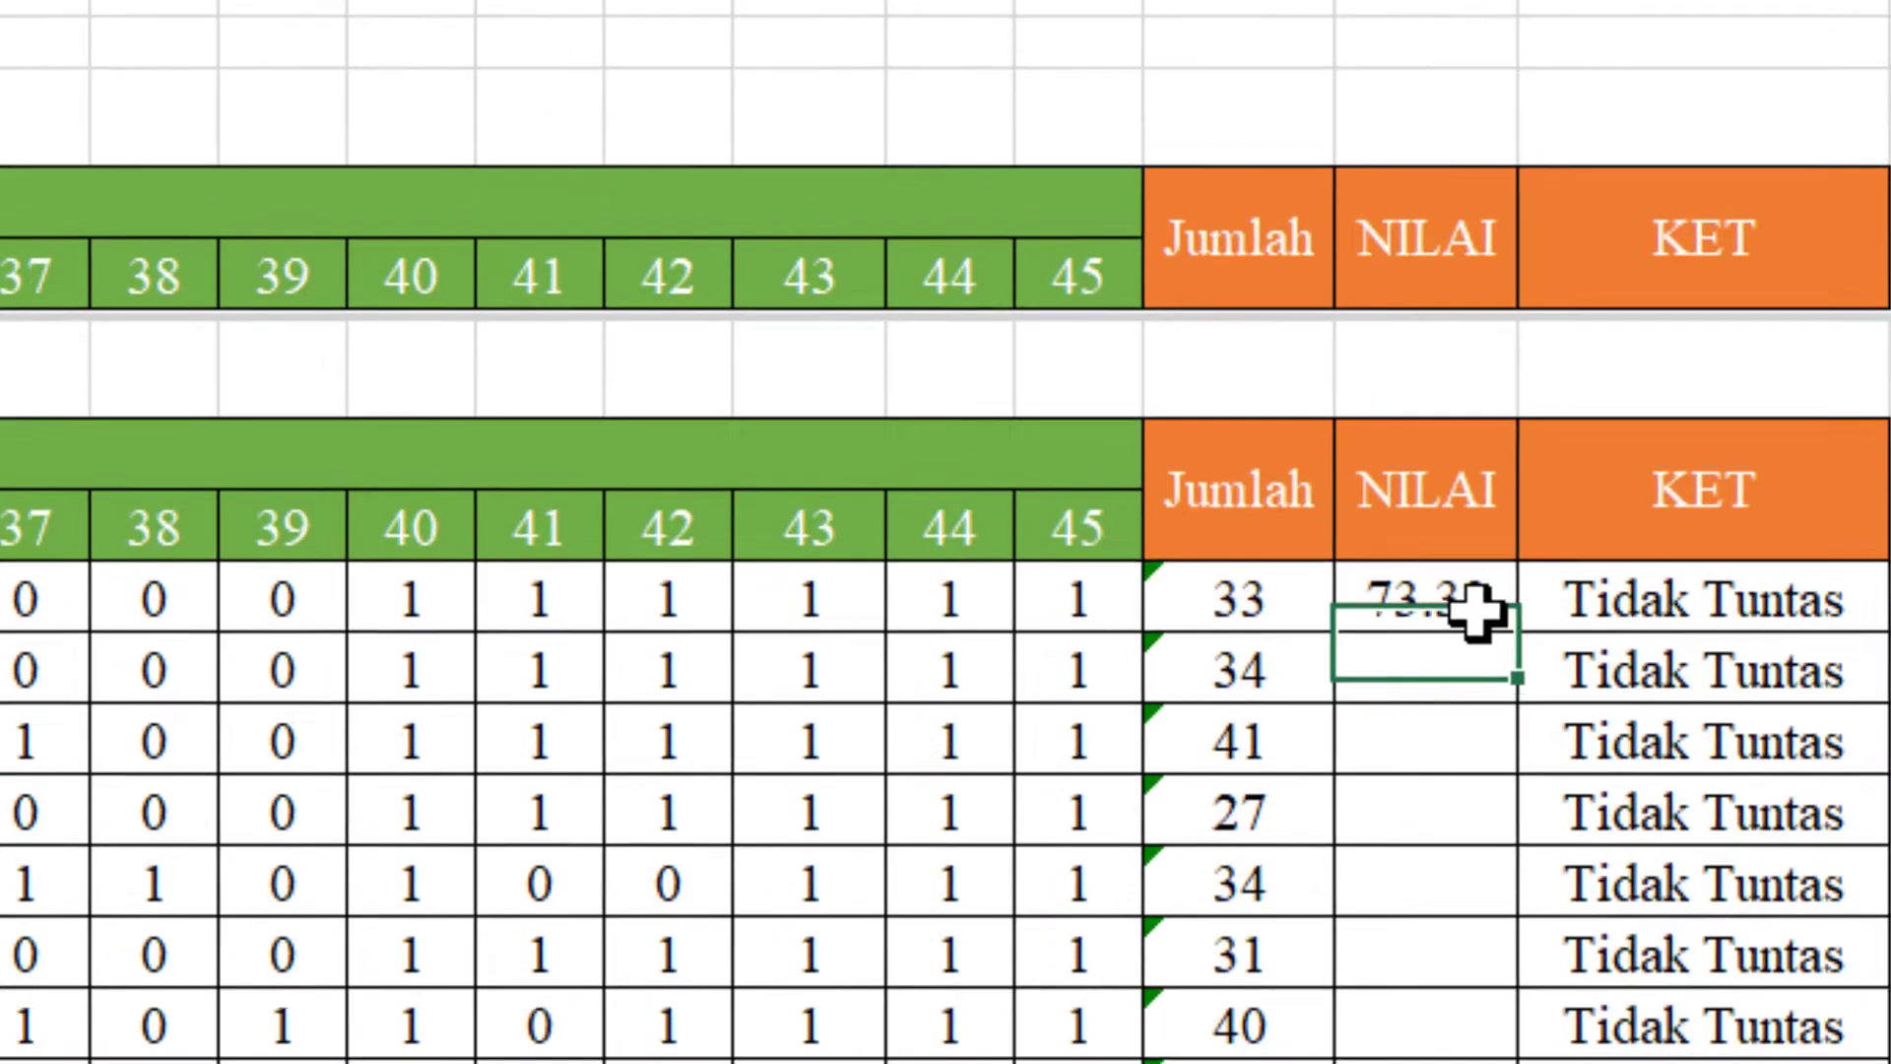
click(1475, 610)
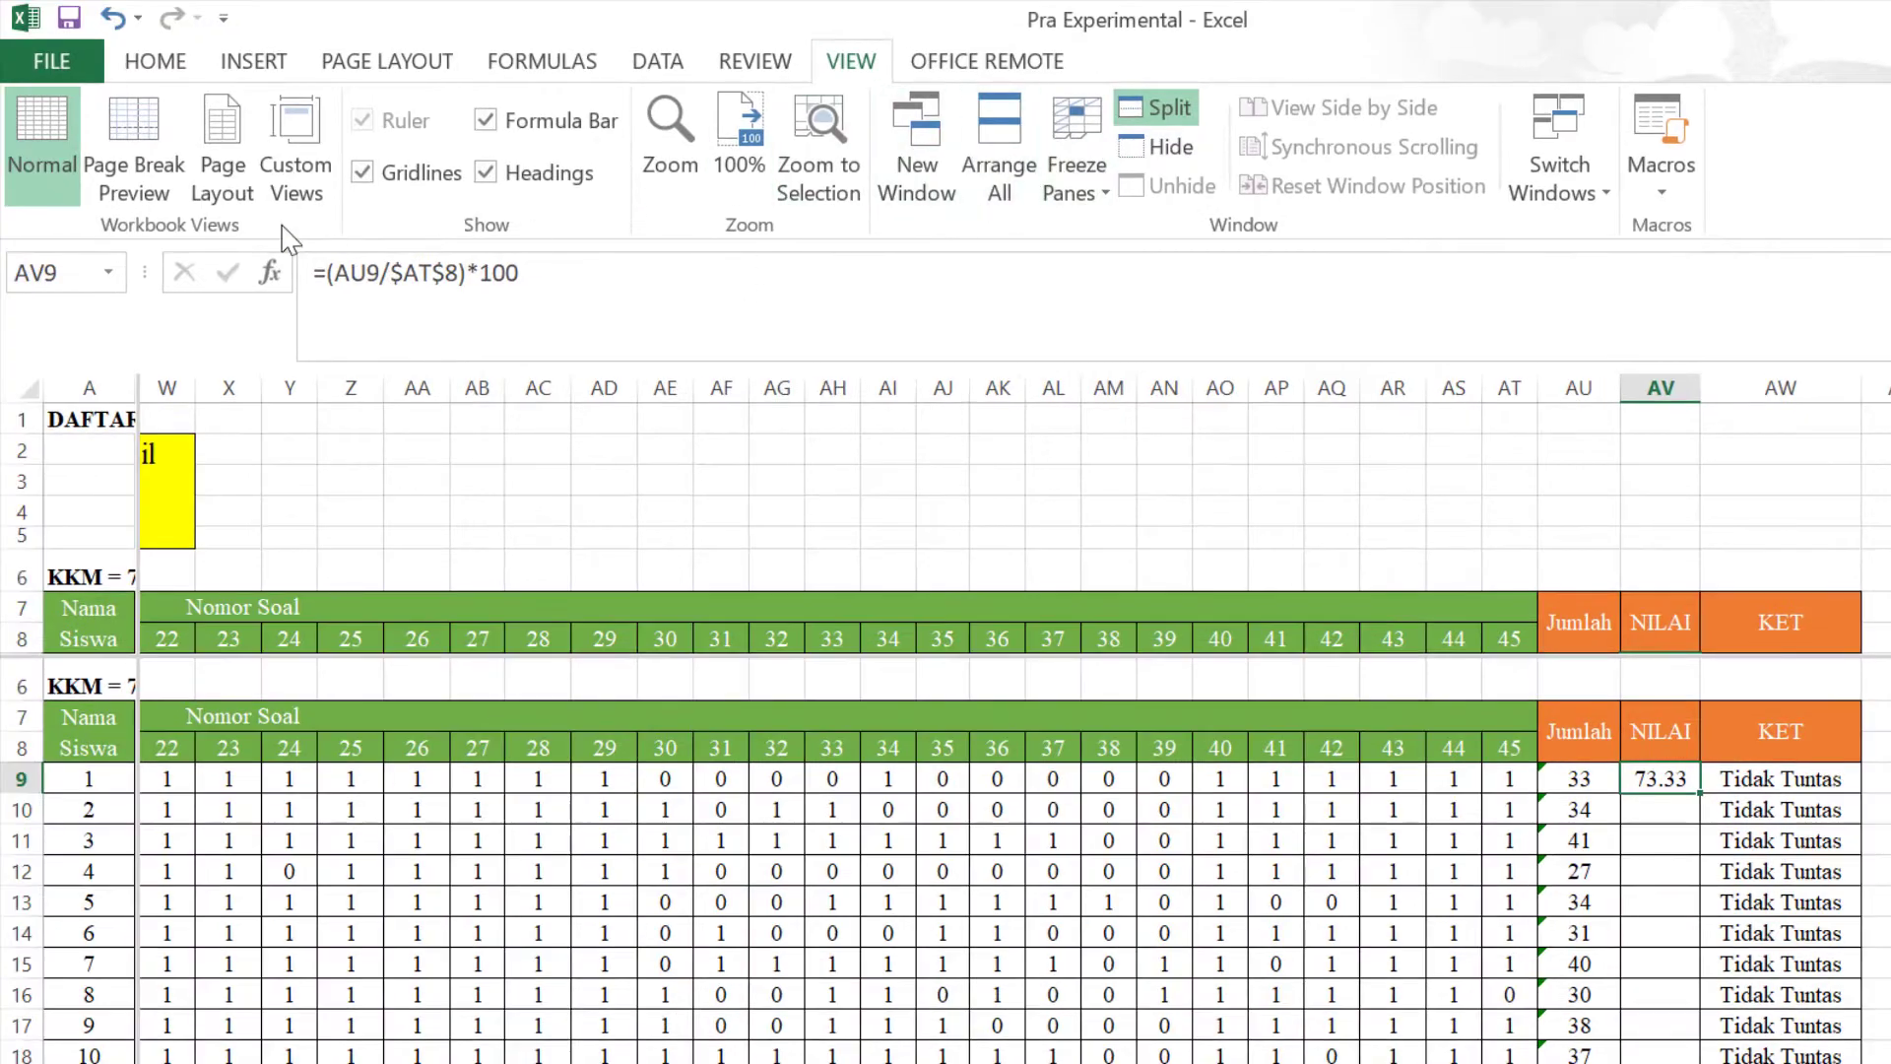
- Try the AV9 score with fewer decimal places and restore it to two decimals
click(162, 63)
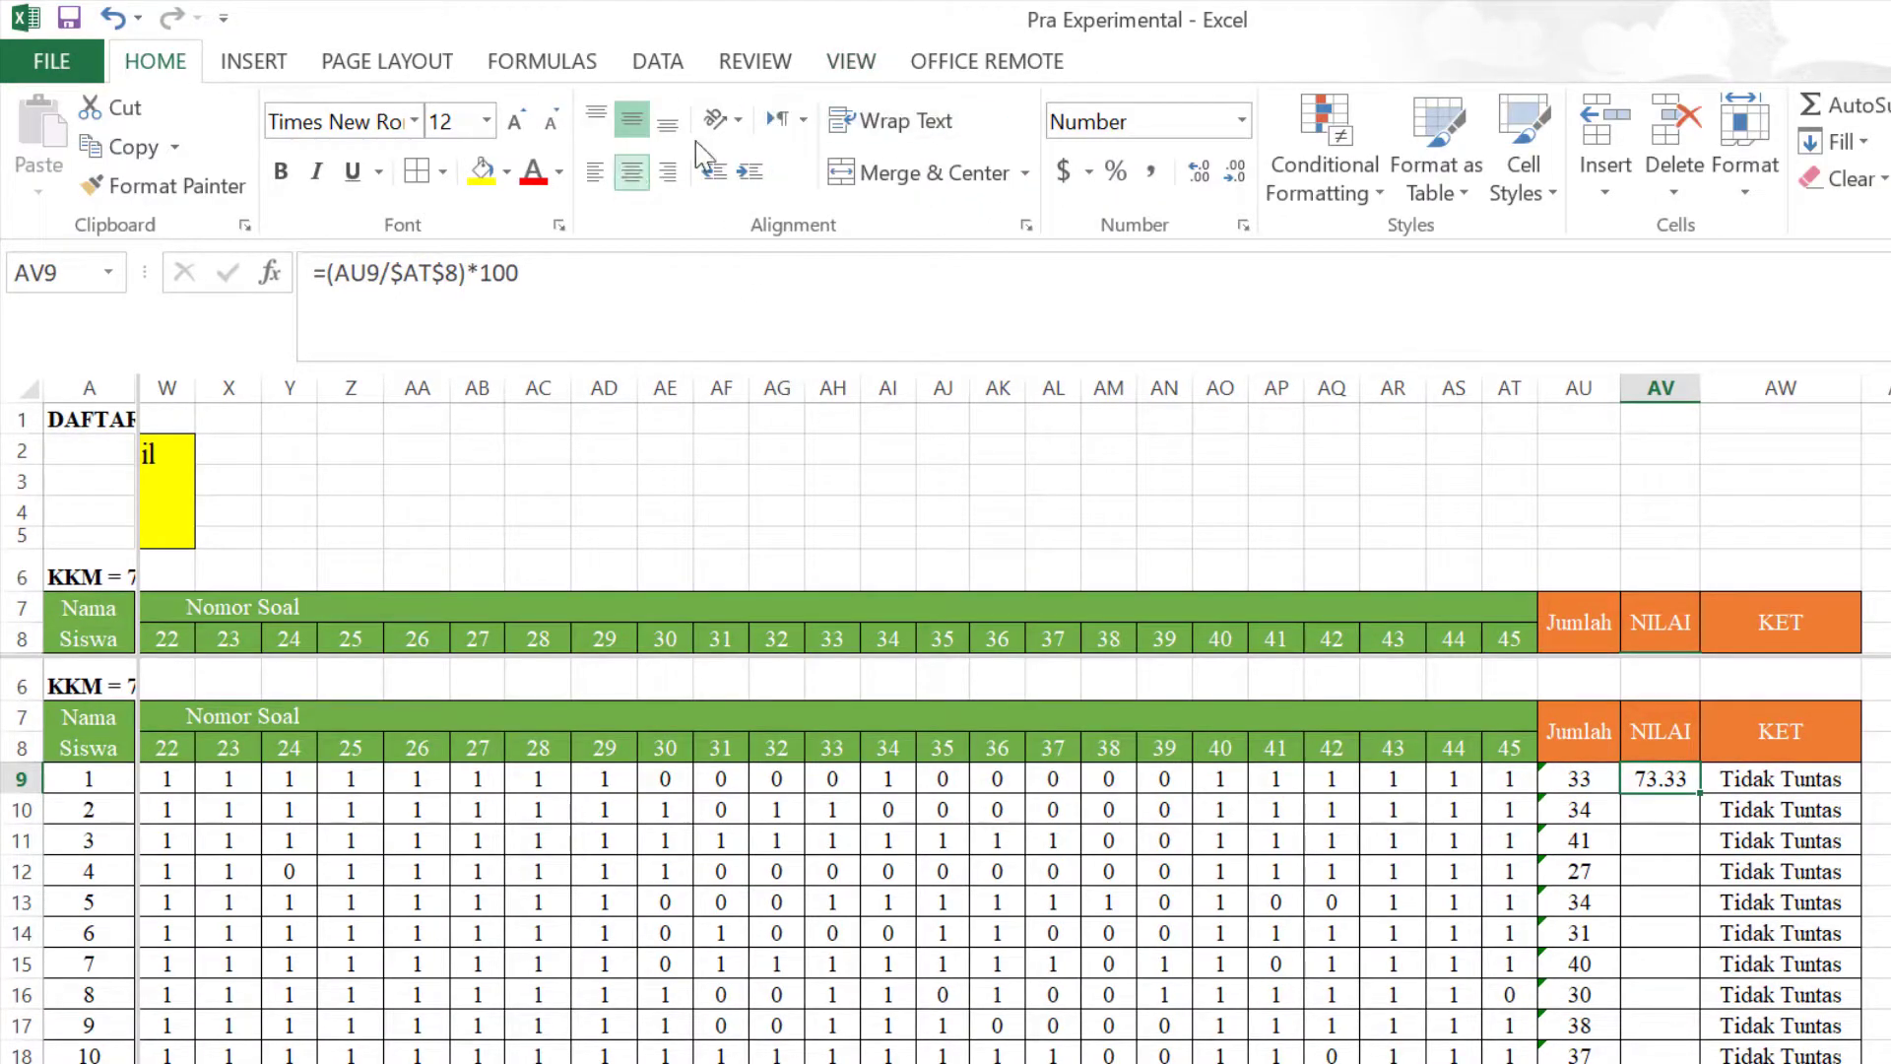
click(1236, 177)
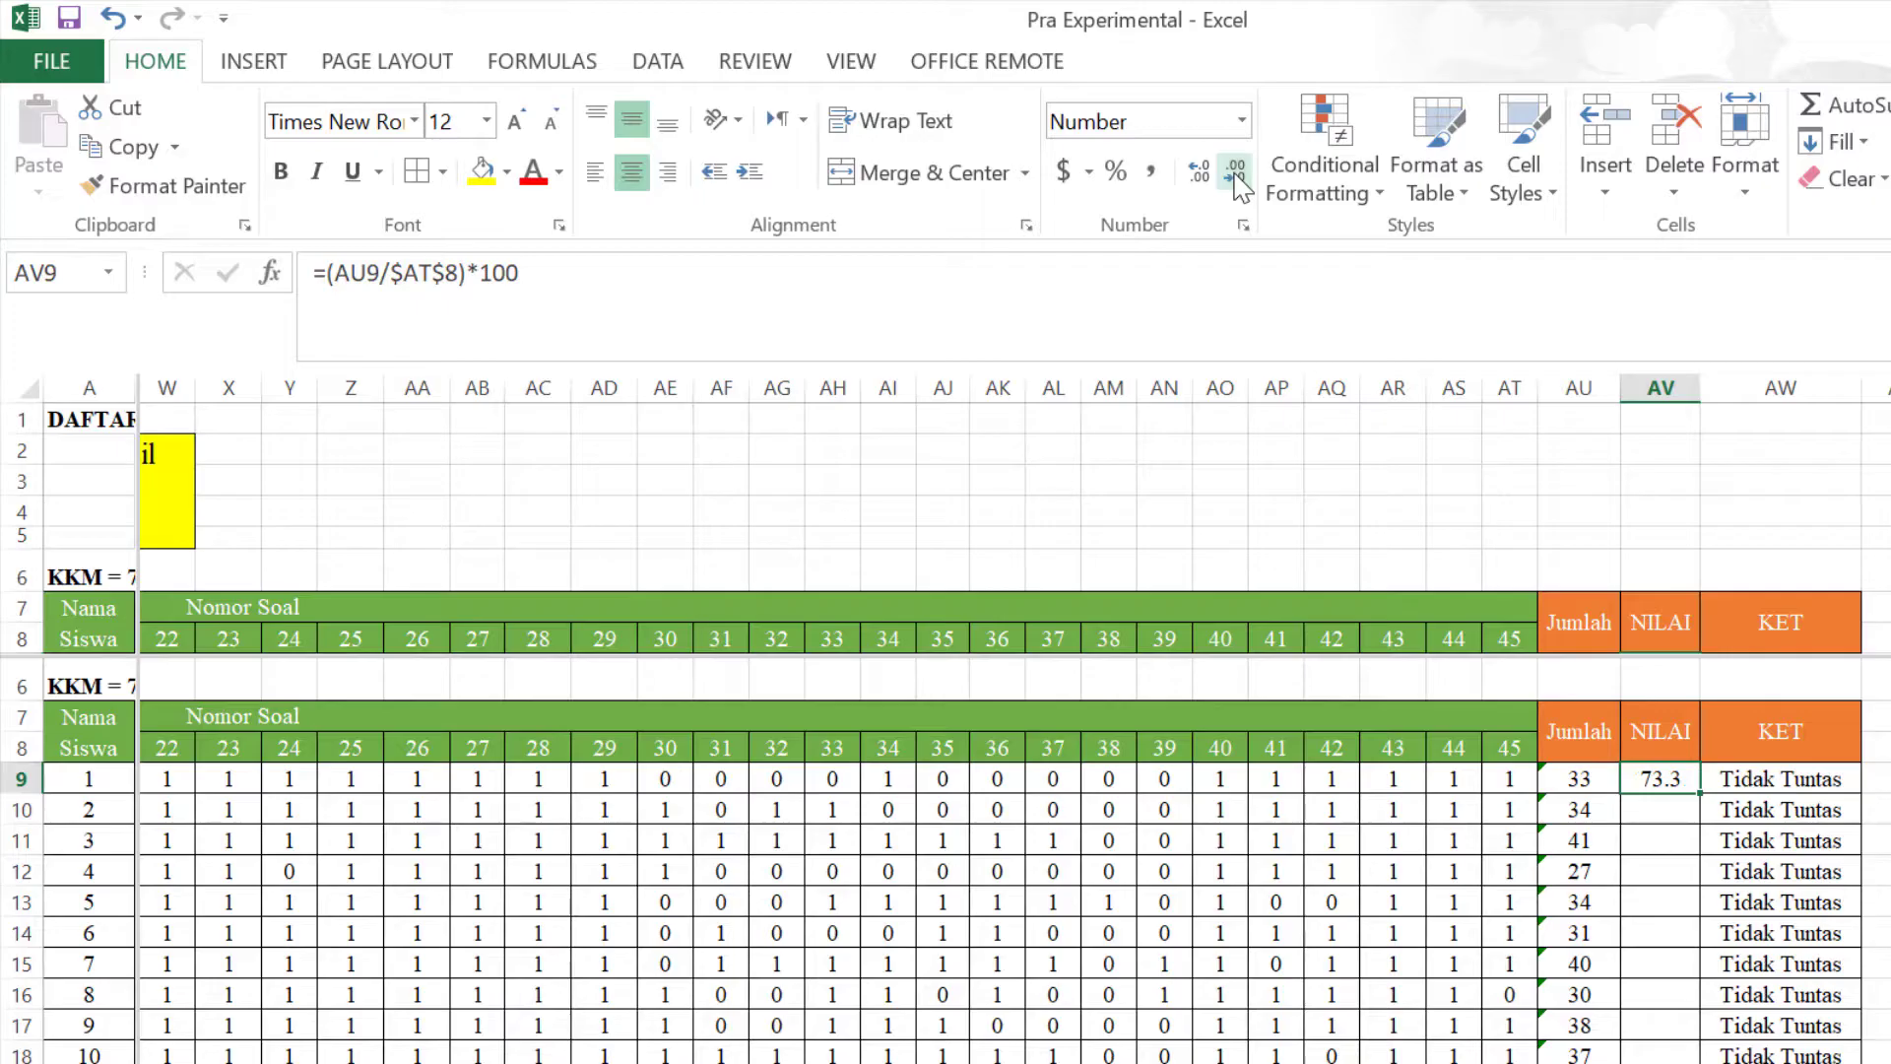
click(1234, 177)
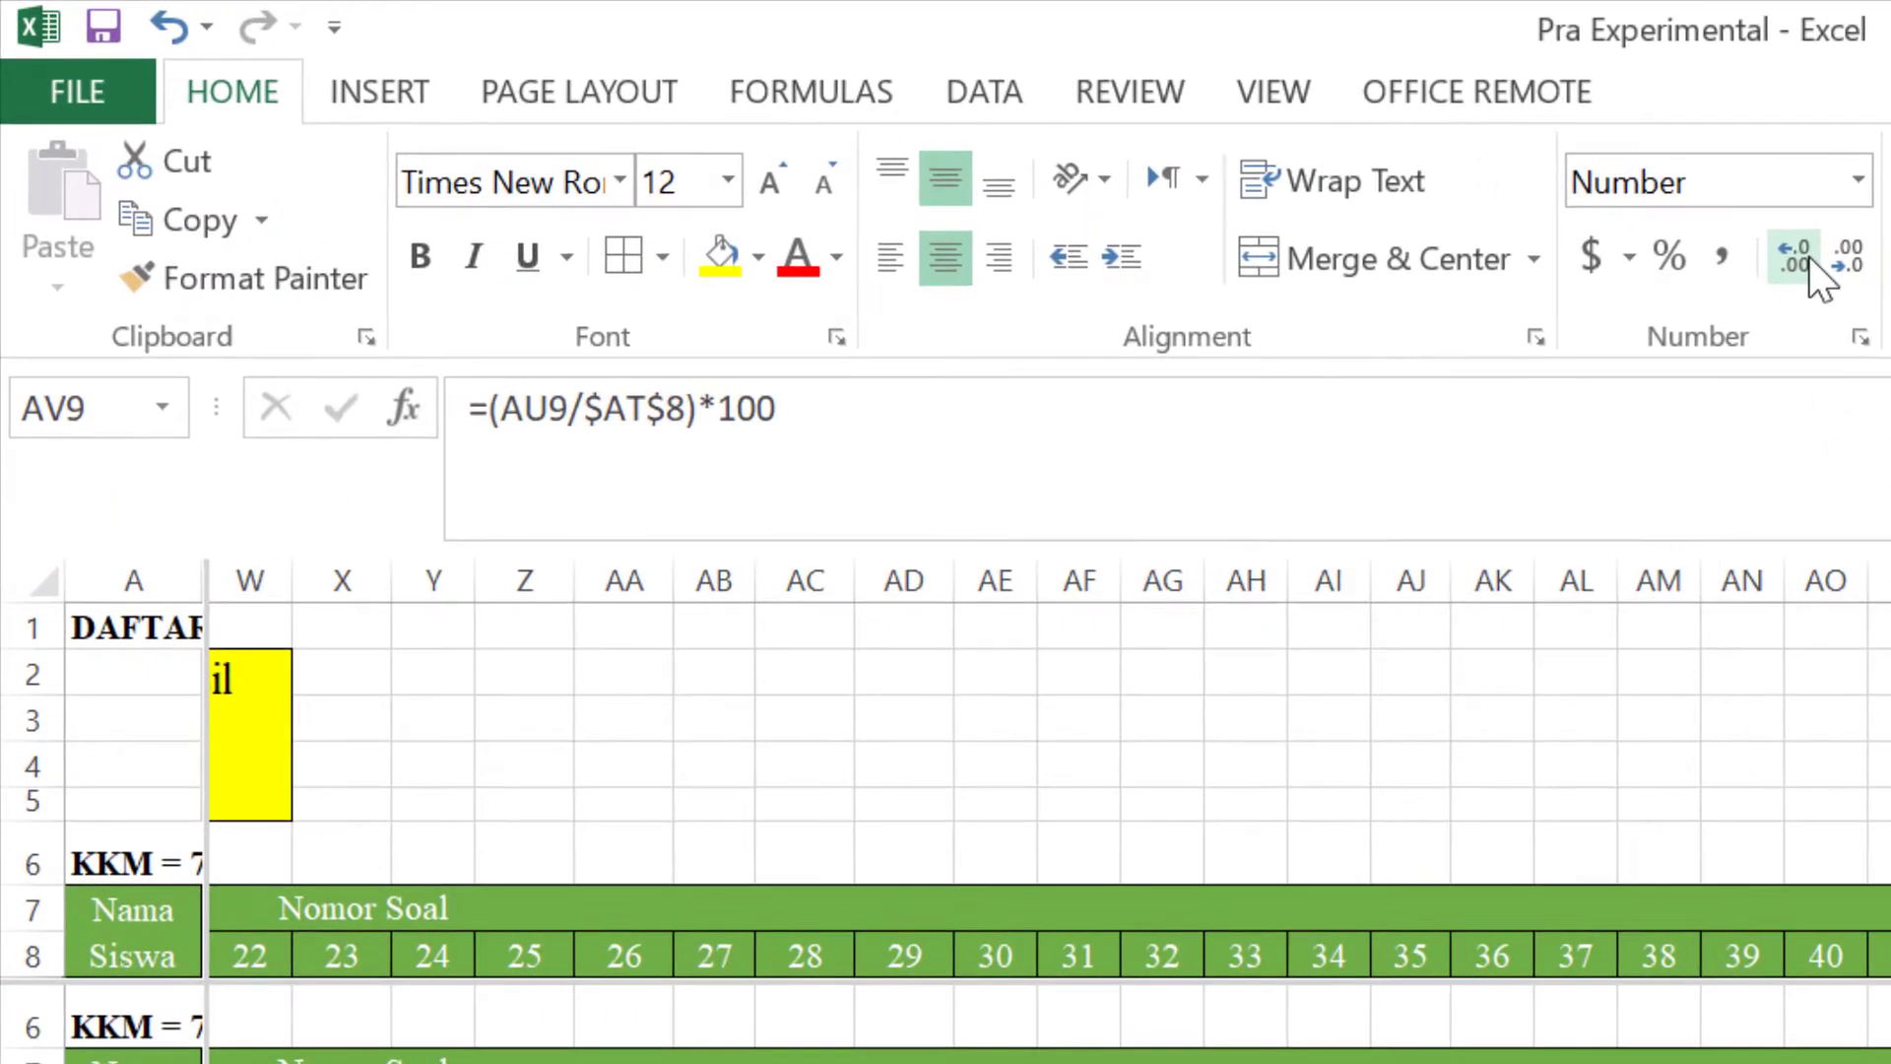
click(1808, 256)
click(1809, 256)
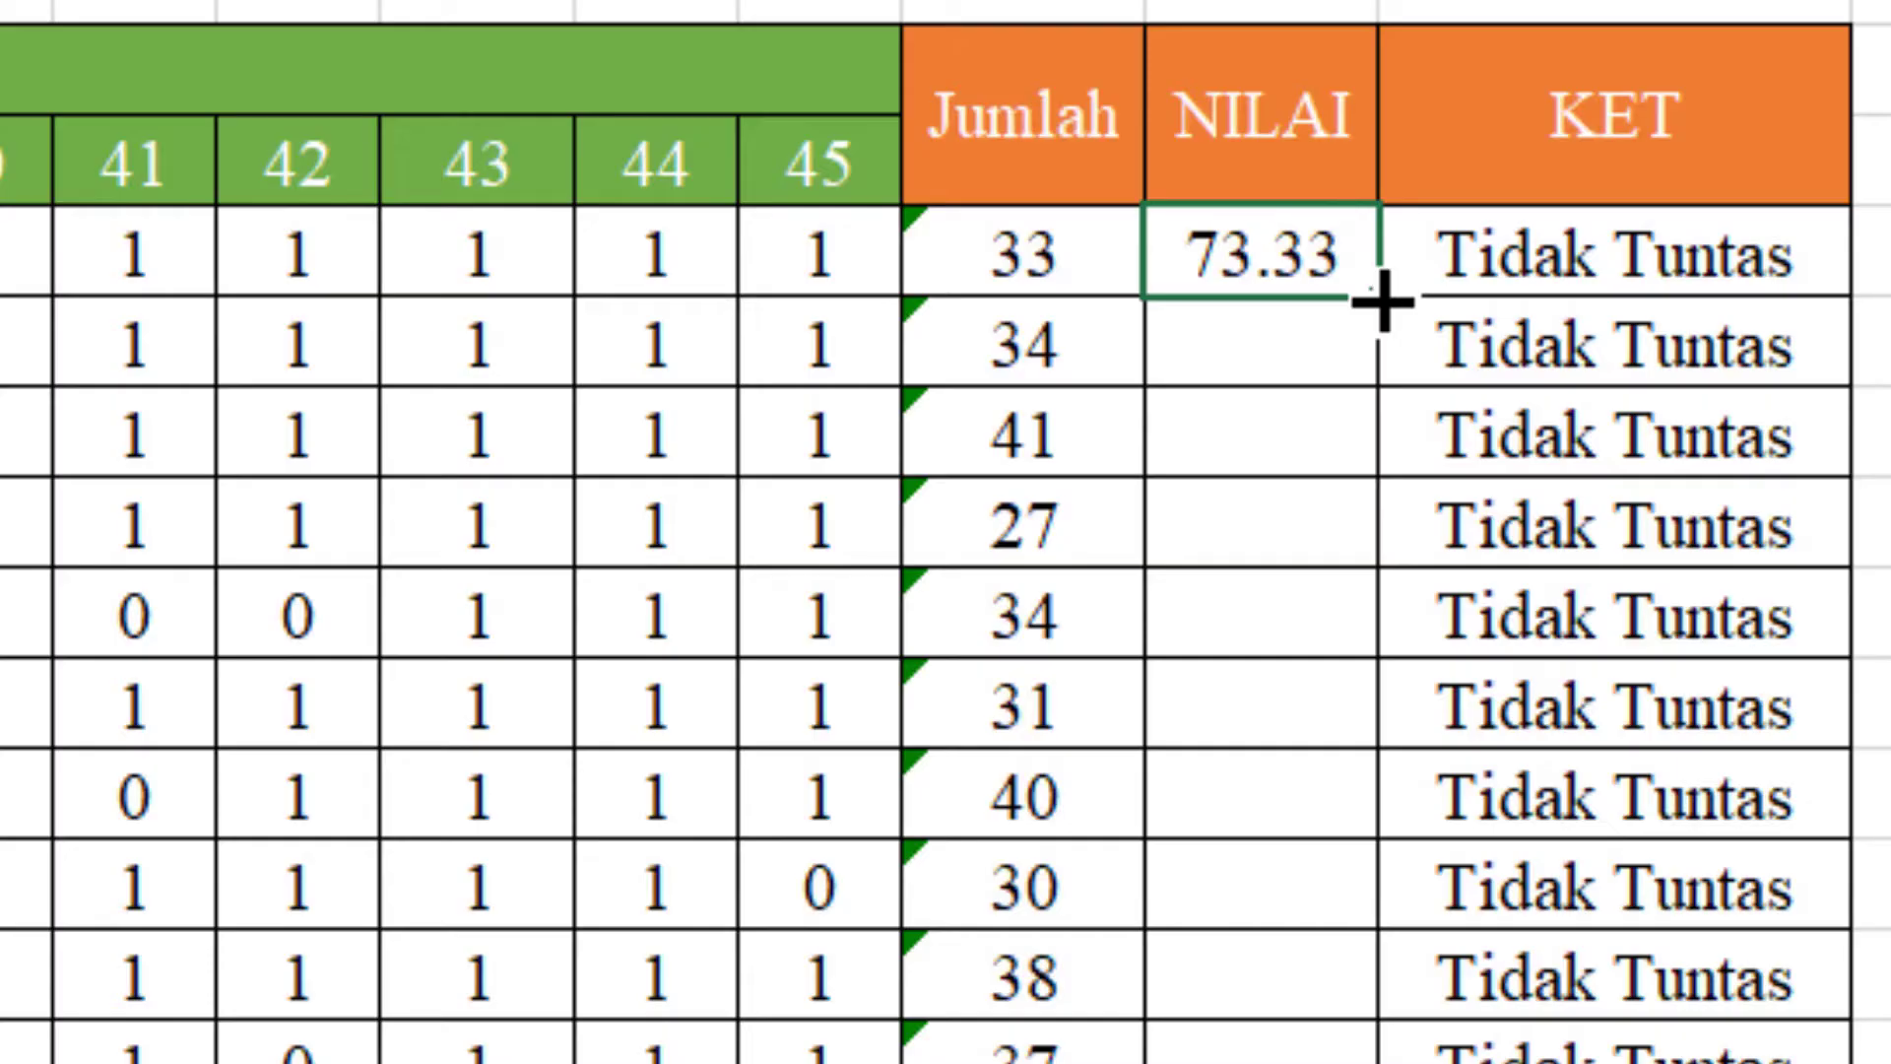
- Fill the AV9 score formula down the NILAI column and check the first students' scores against their KET status
double_click(1383, 300)
scroll(1440, 260, down, 2)
scroll(1440, 260, up, 2)
click(1546, 257)
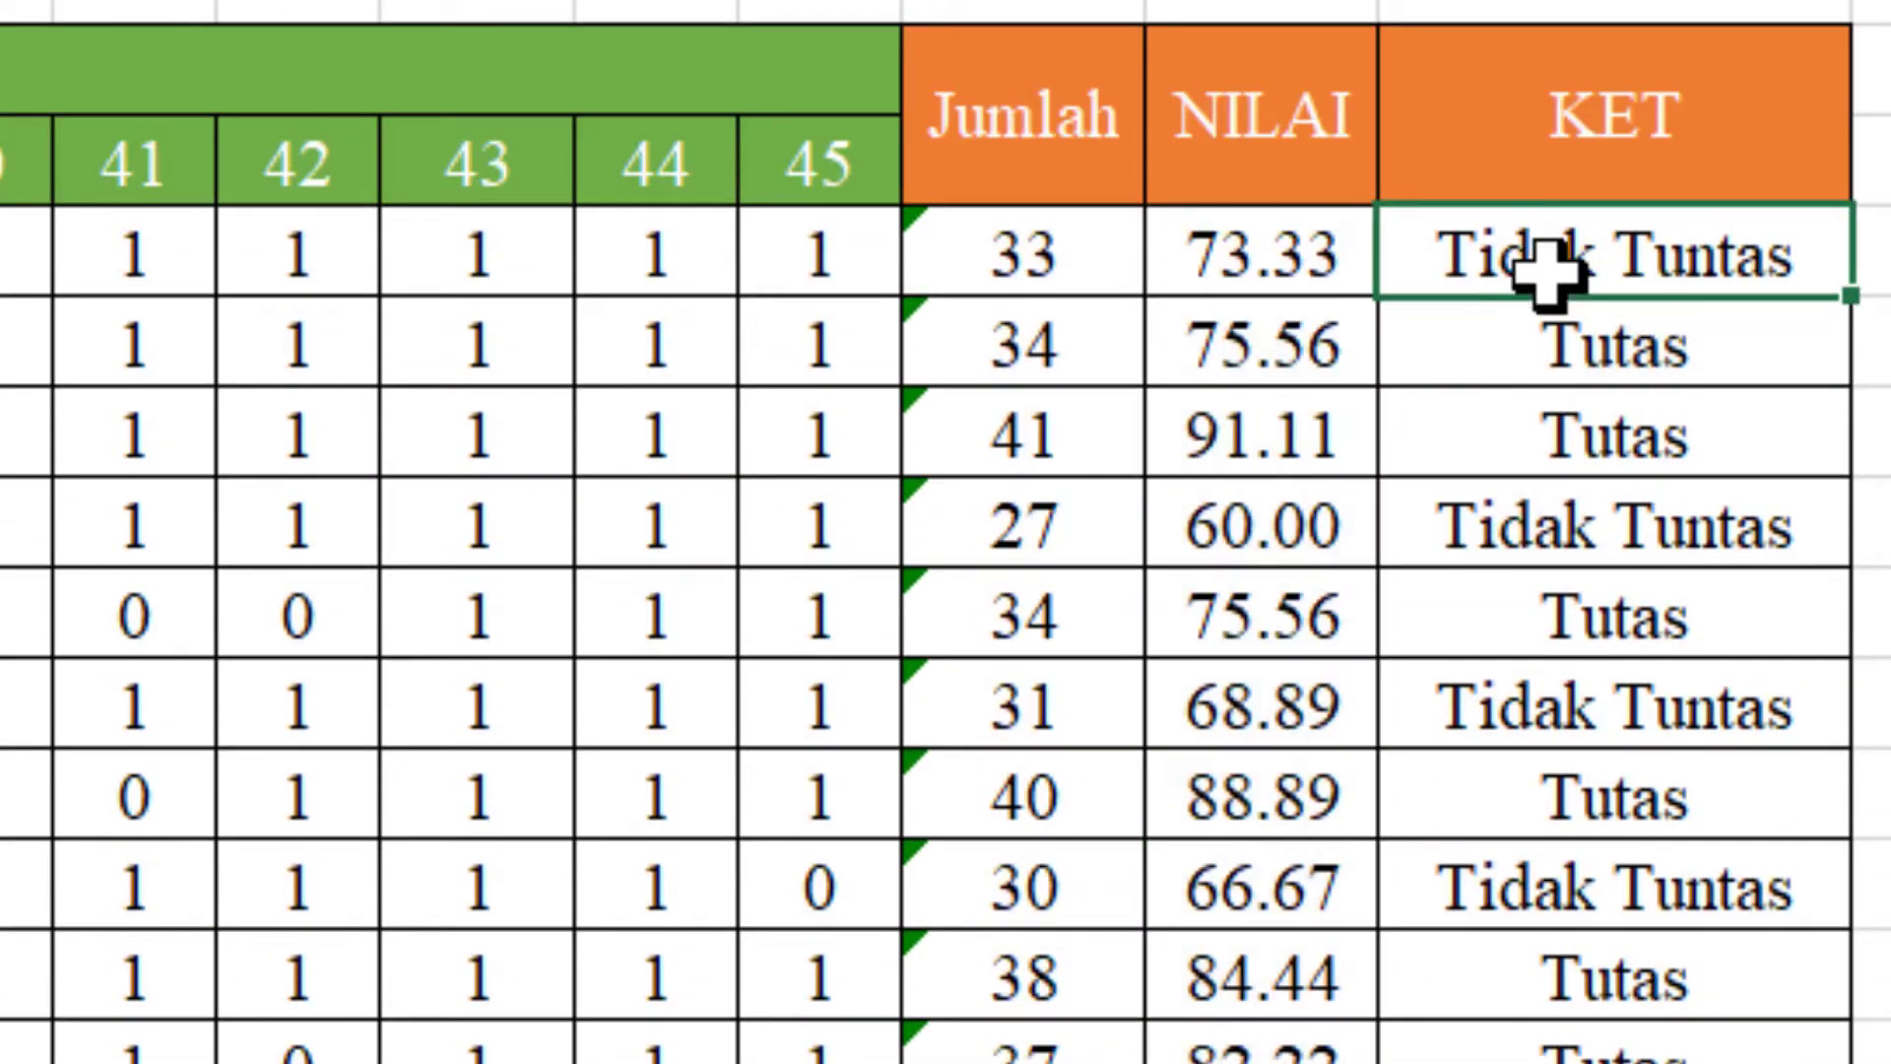
click(1290, 349)
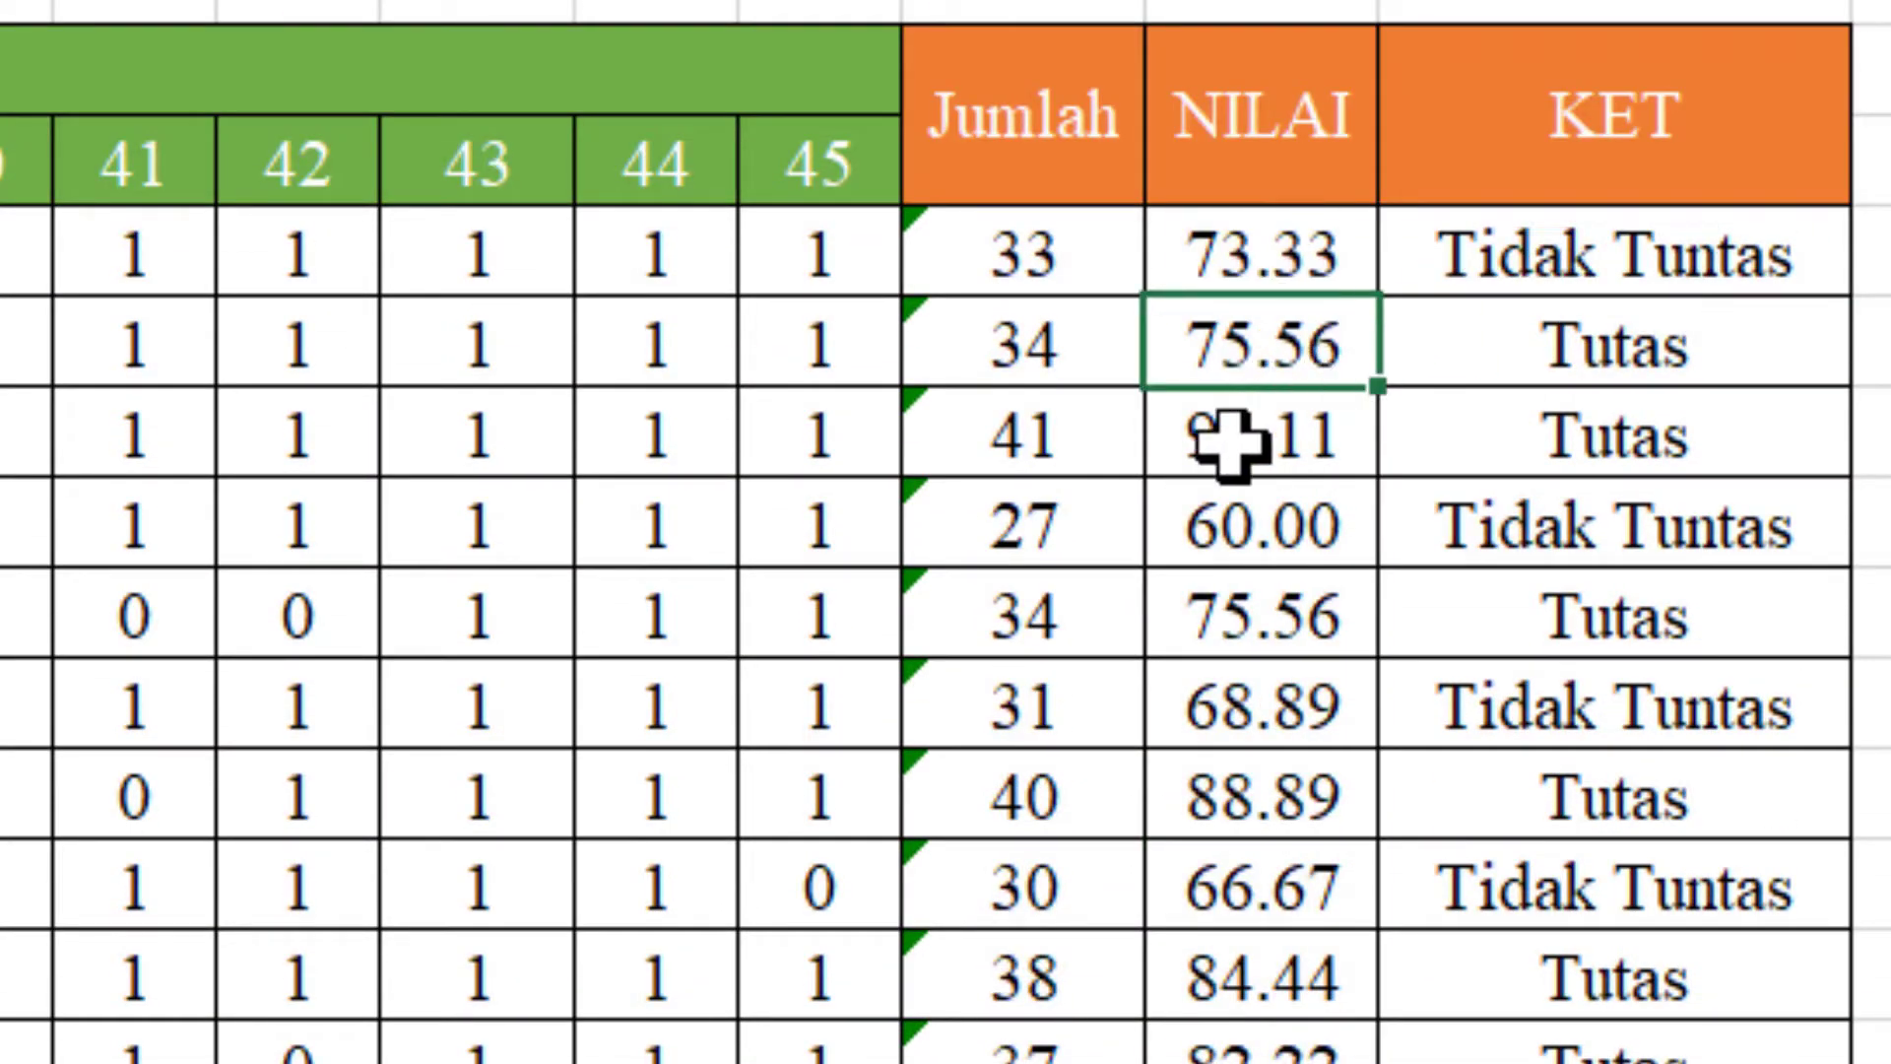
click(1277, 424)
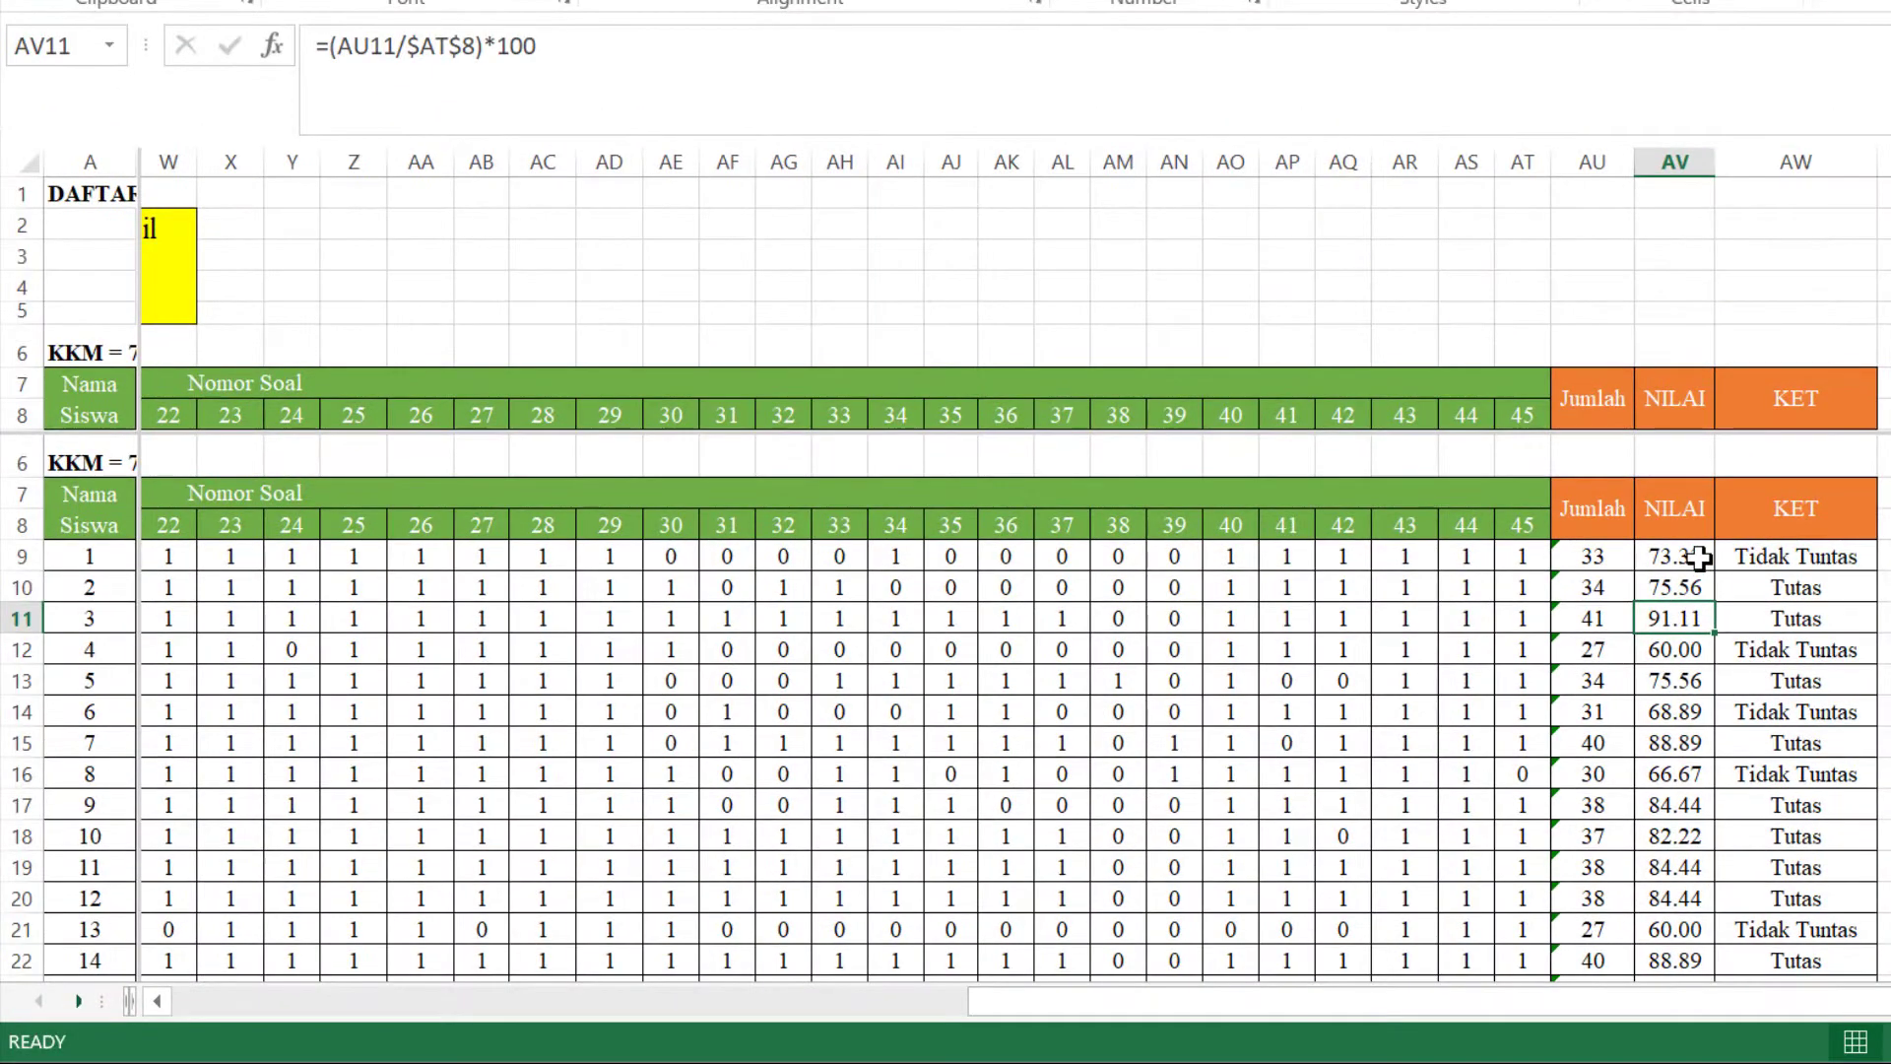
click(1699, 558)
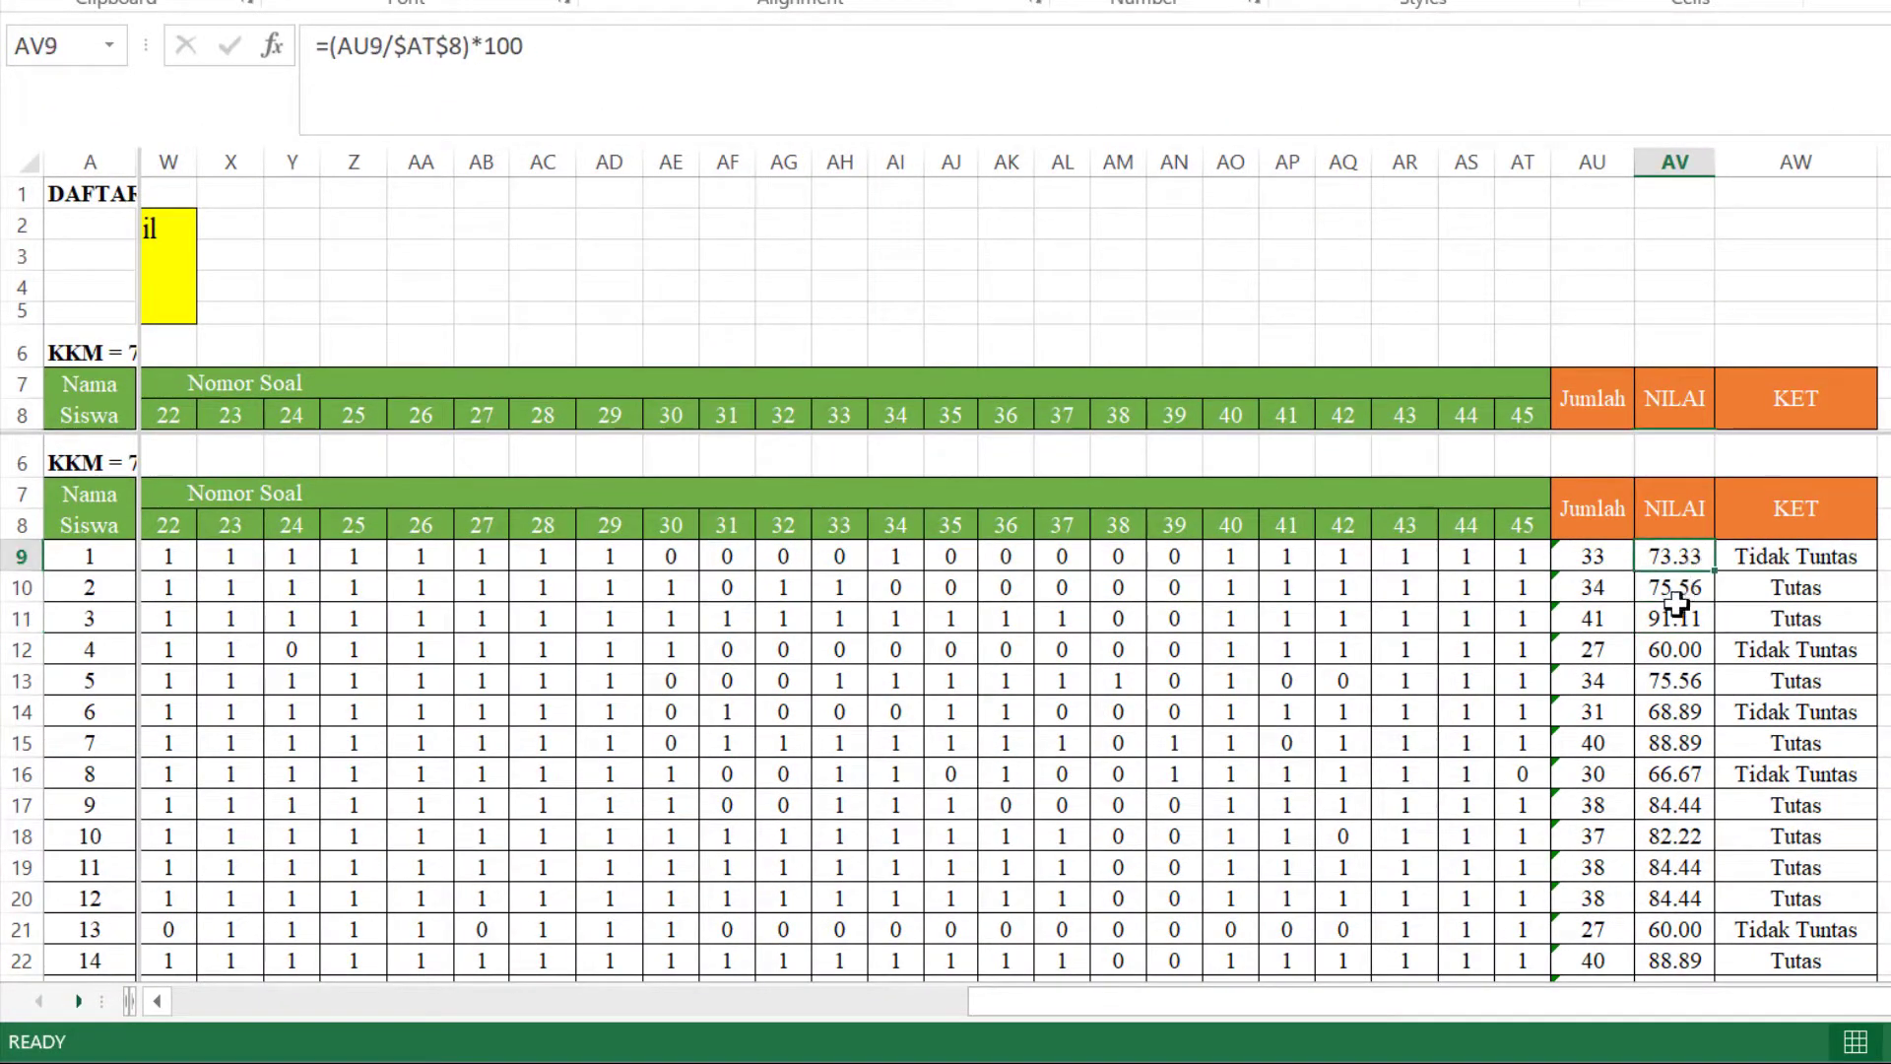
- Clear the KET column's contents in AW9:AW44
click(1828, 566)
key(ctrl+shift+Down)
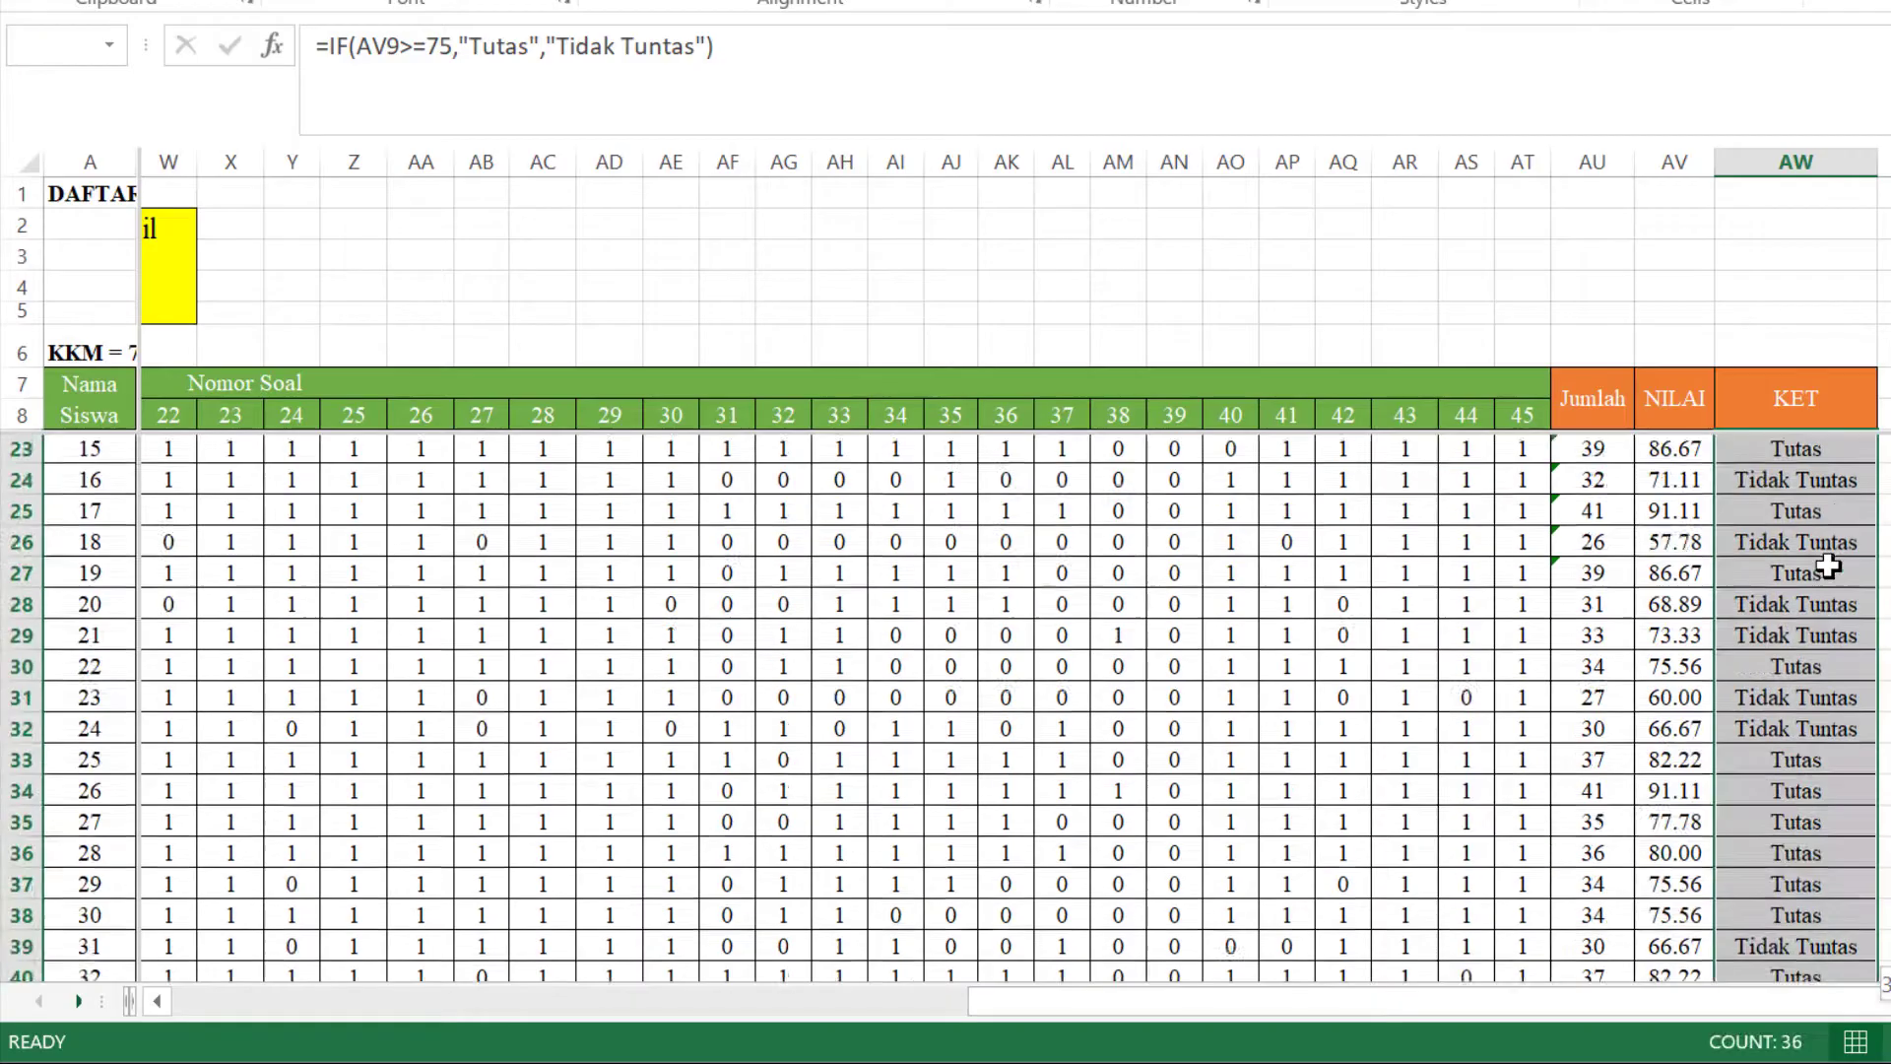
key(Delete)
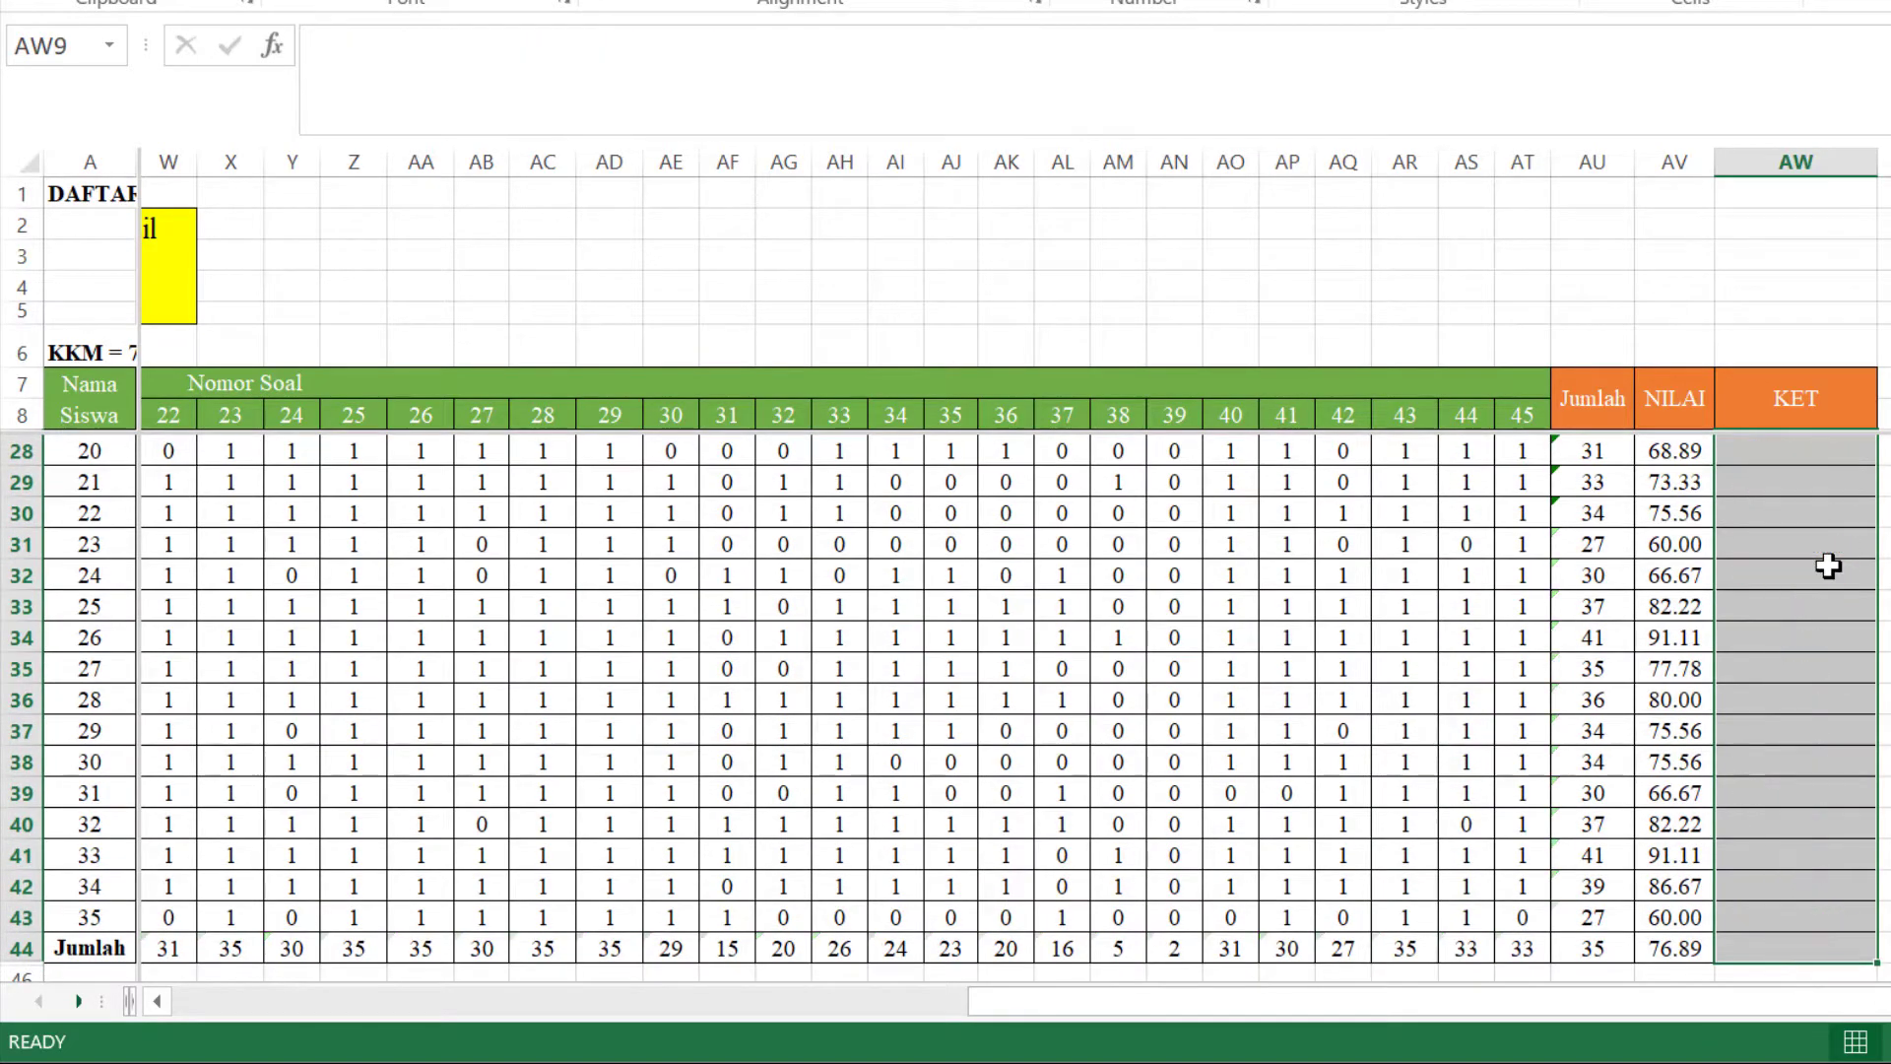
- Correct the labels in the Kategori berdasarkan KKM table to Tuntas for ≥ 75 and Belum Tuntas for < 75
scroll(1827, 564, up, 6)
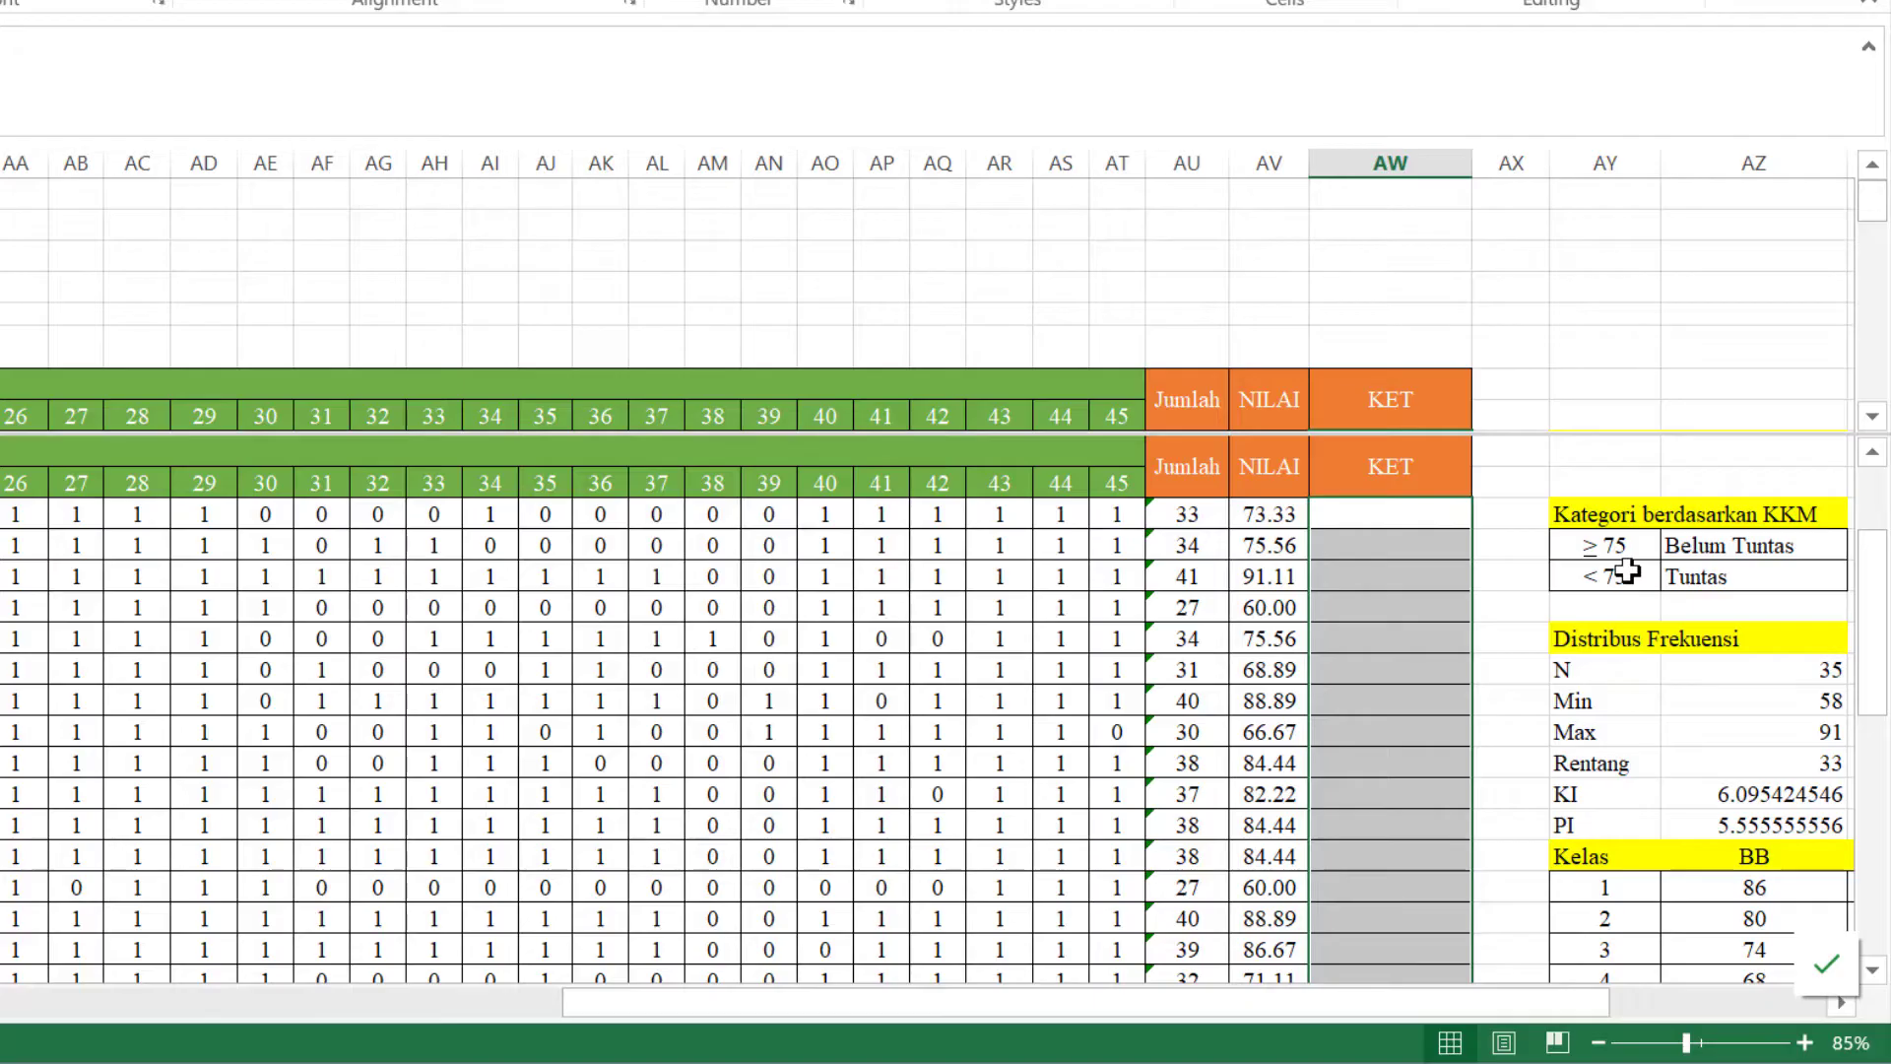
click(1711, 541)
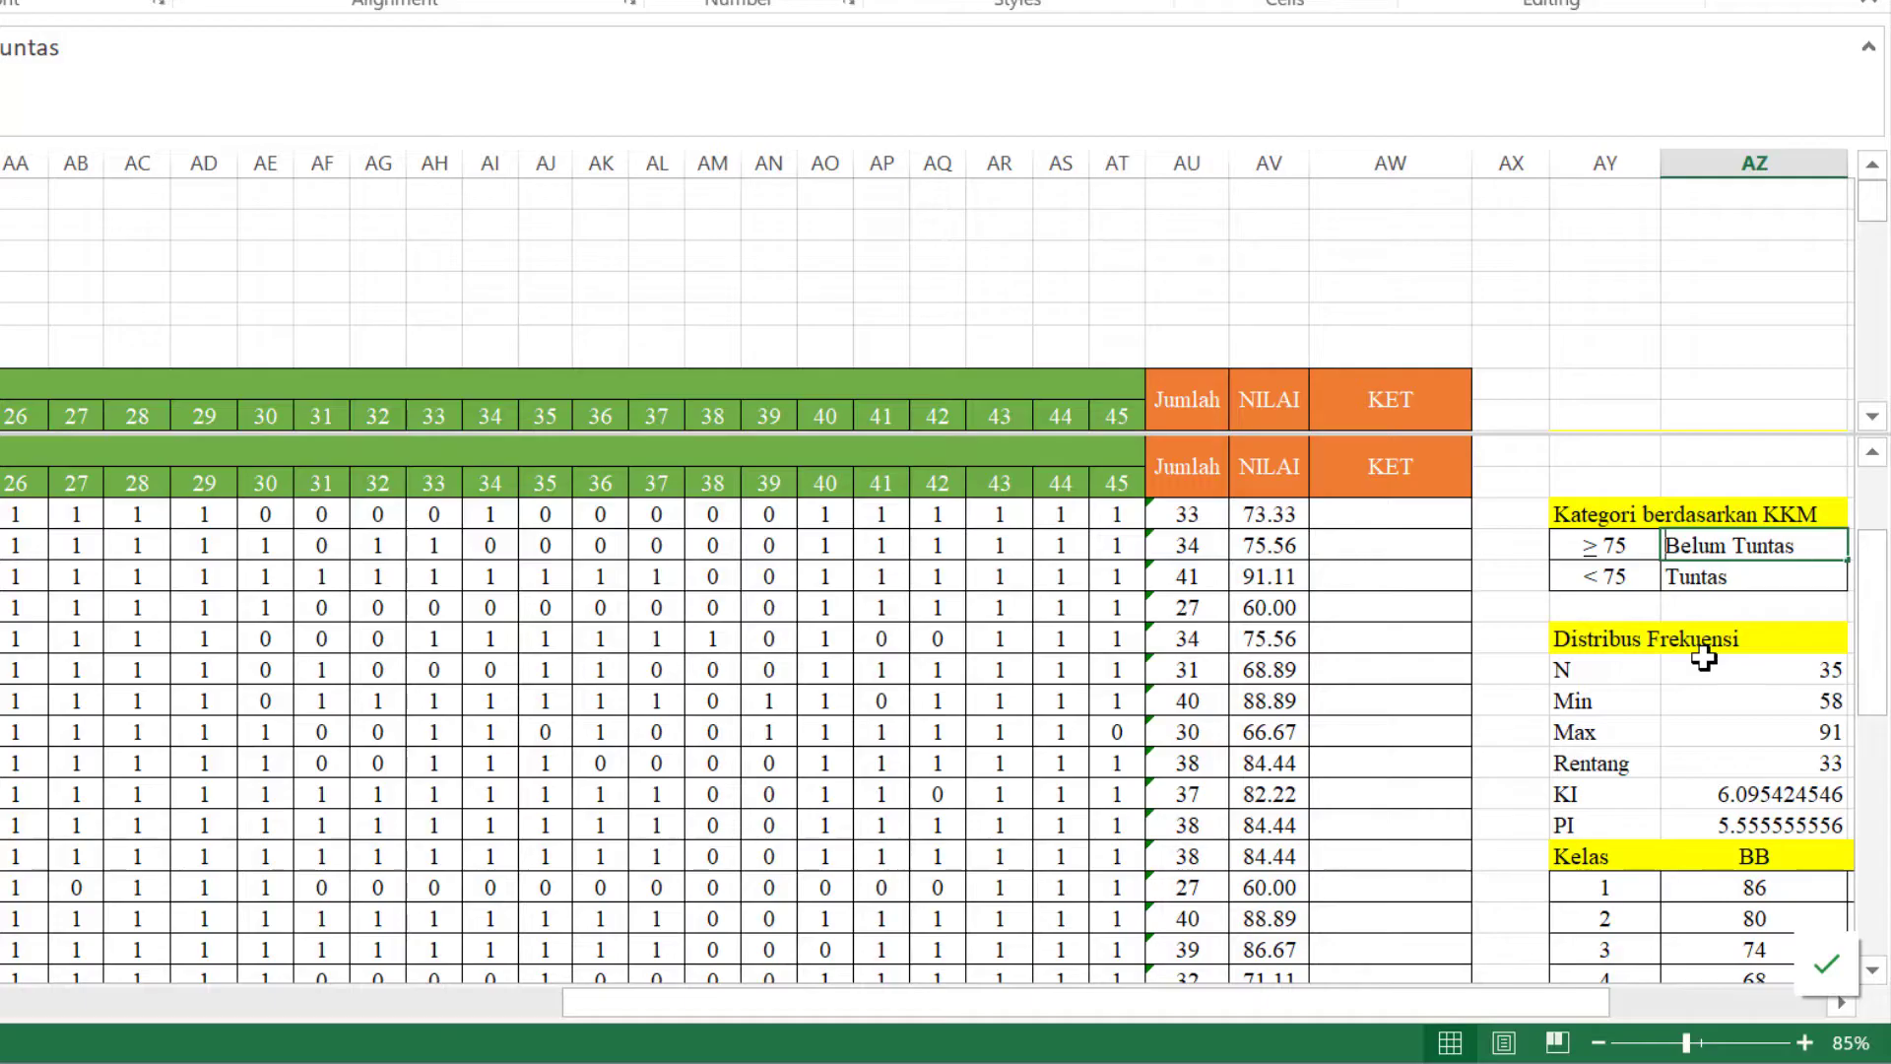
text(Tun)
key(Return)
text(Belum TUnt)
key(BackSpace)
key(BackSpace)
key(BackSpace)
text(untas)
key(ctrl+Return)
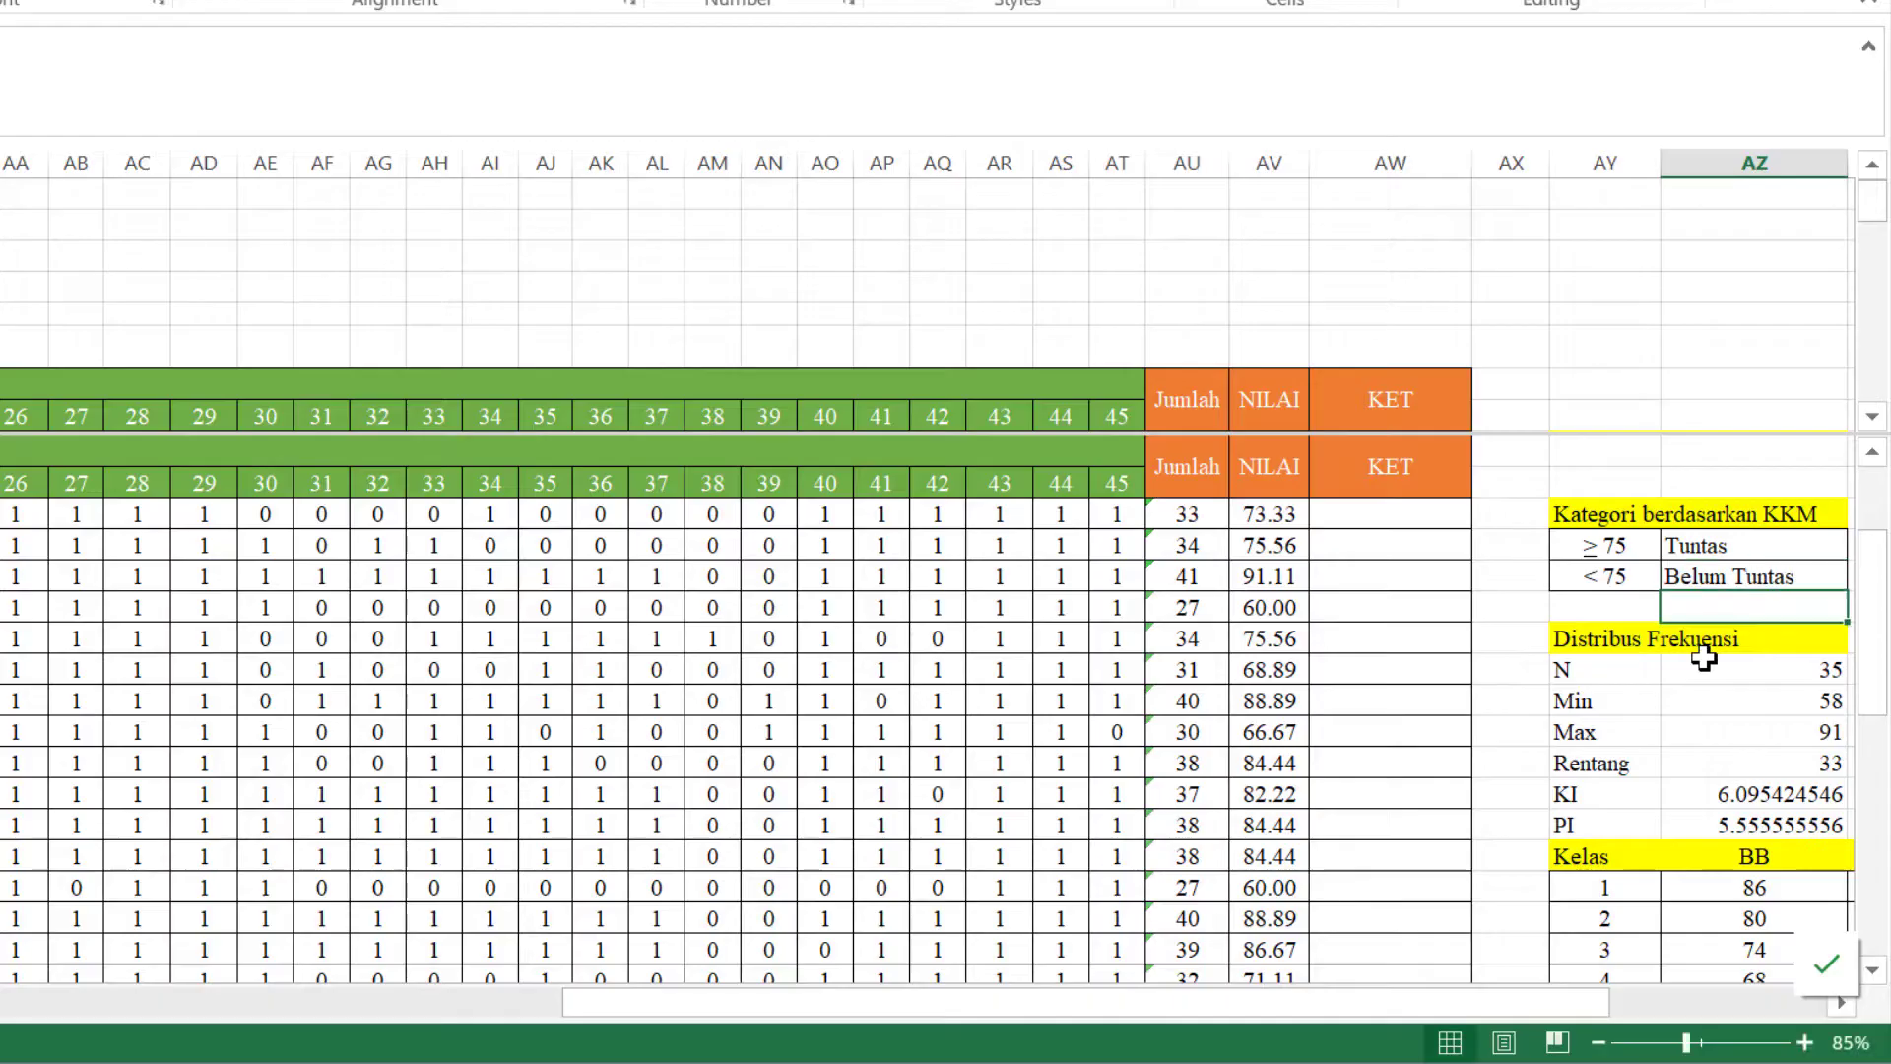
key(Up)
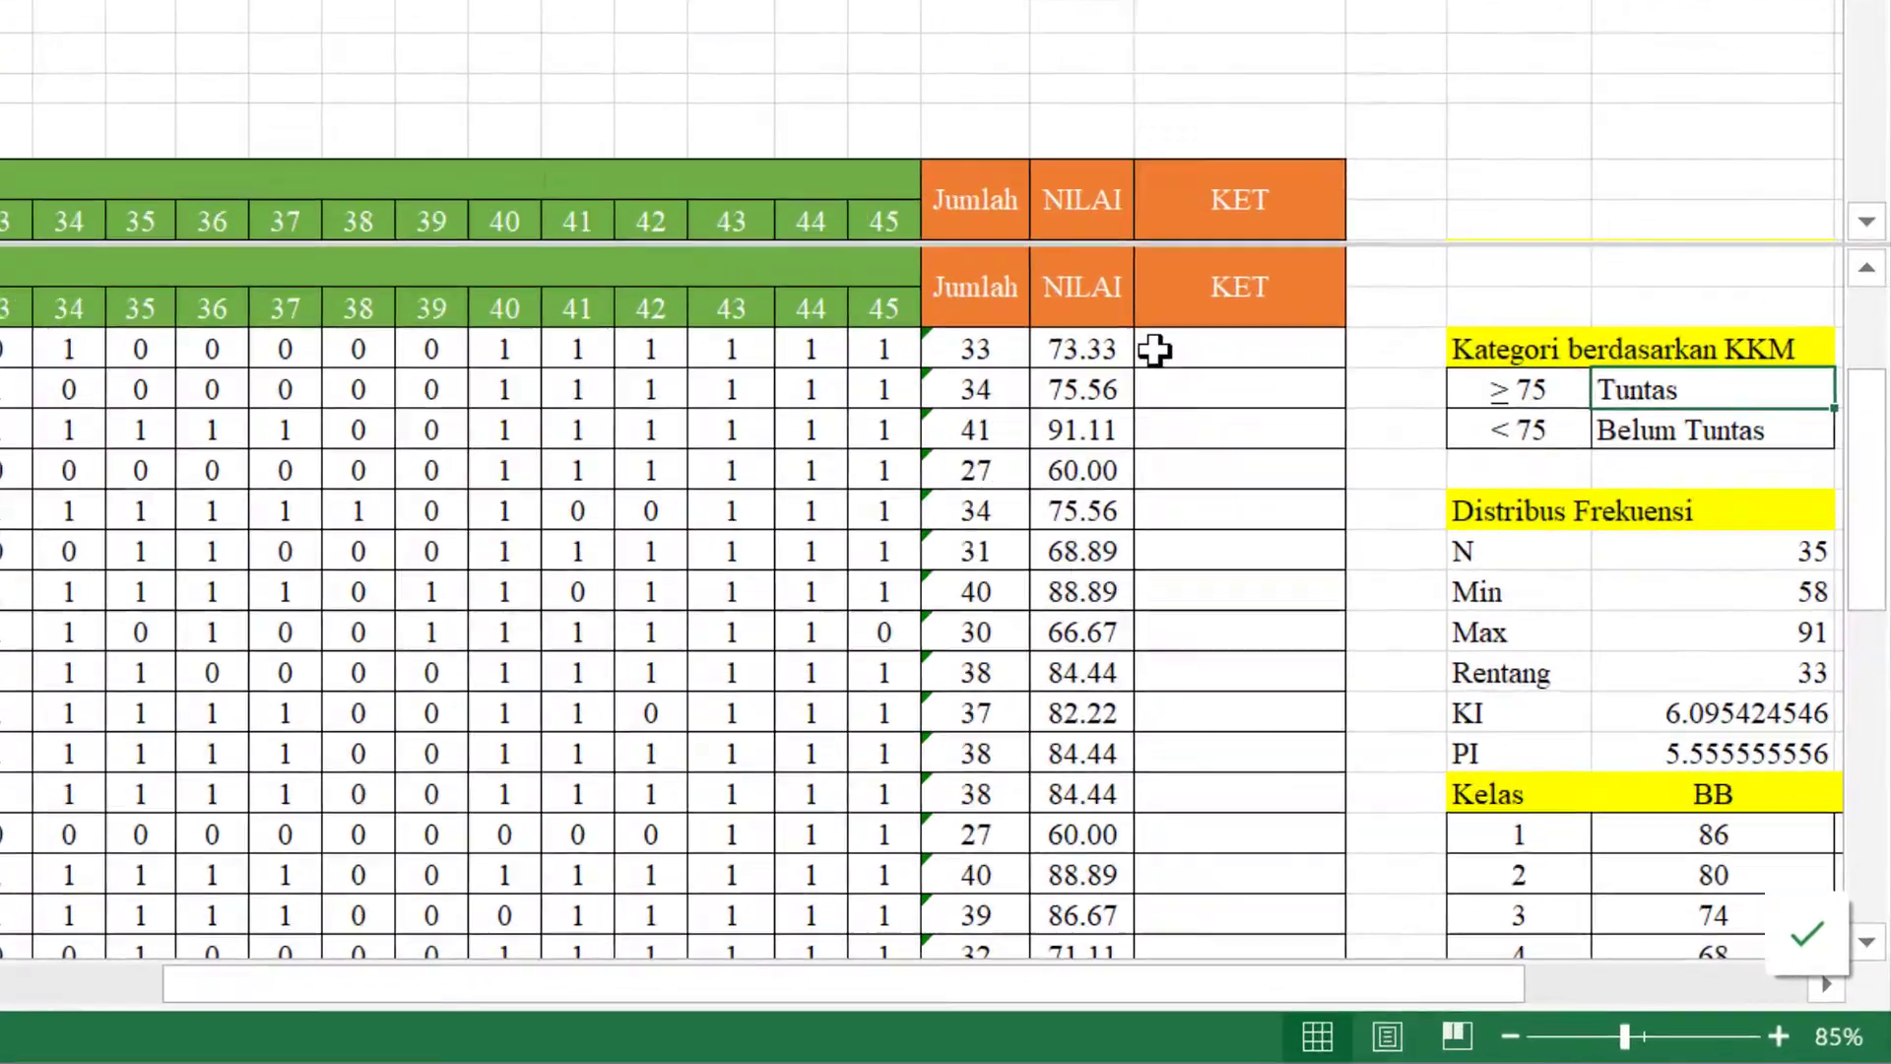
- Start an IF formula in AW9, the first student's KET cell, with the logical test AV9>=75
click(1154, 349)
text(=)
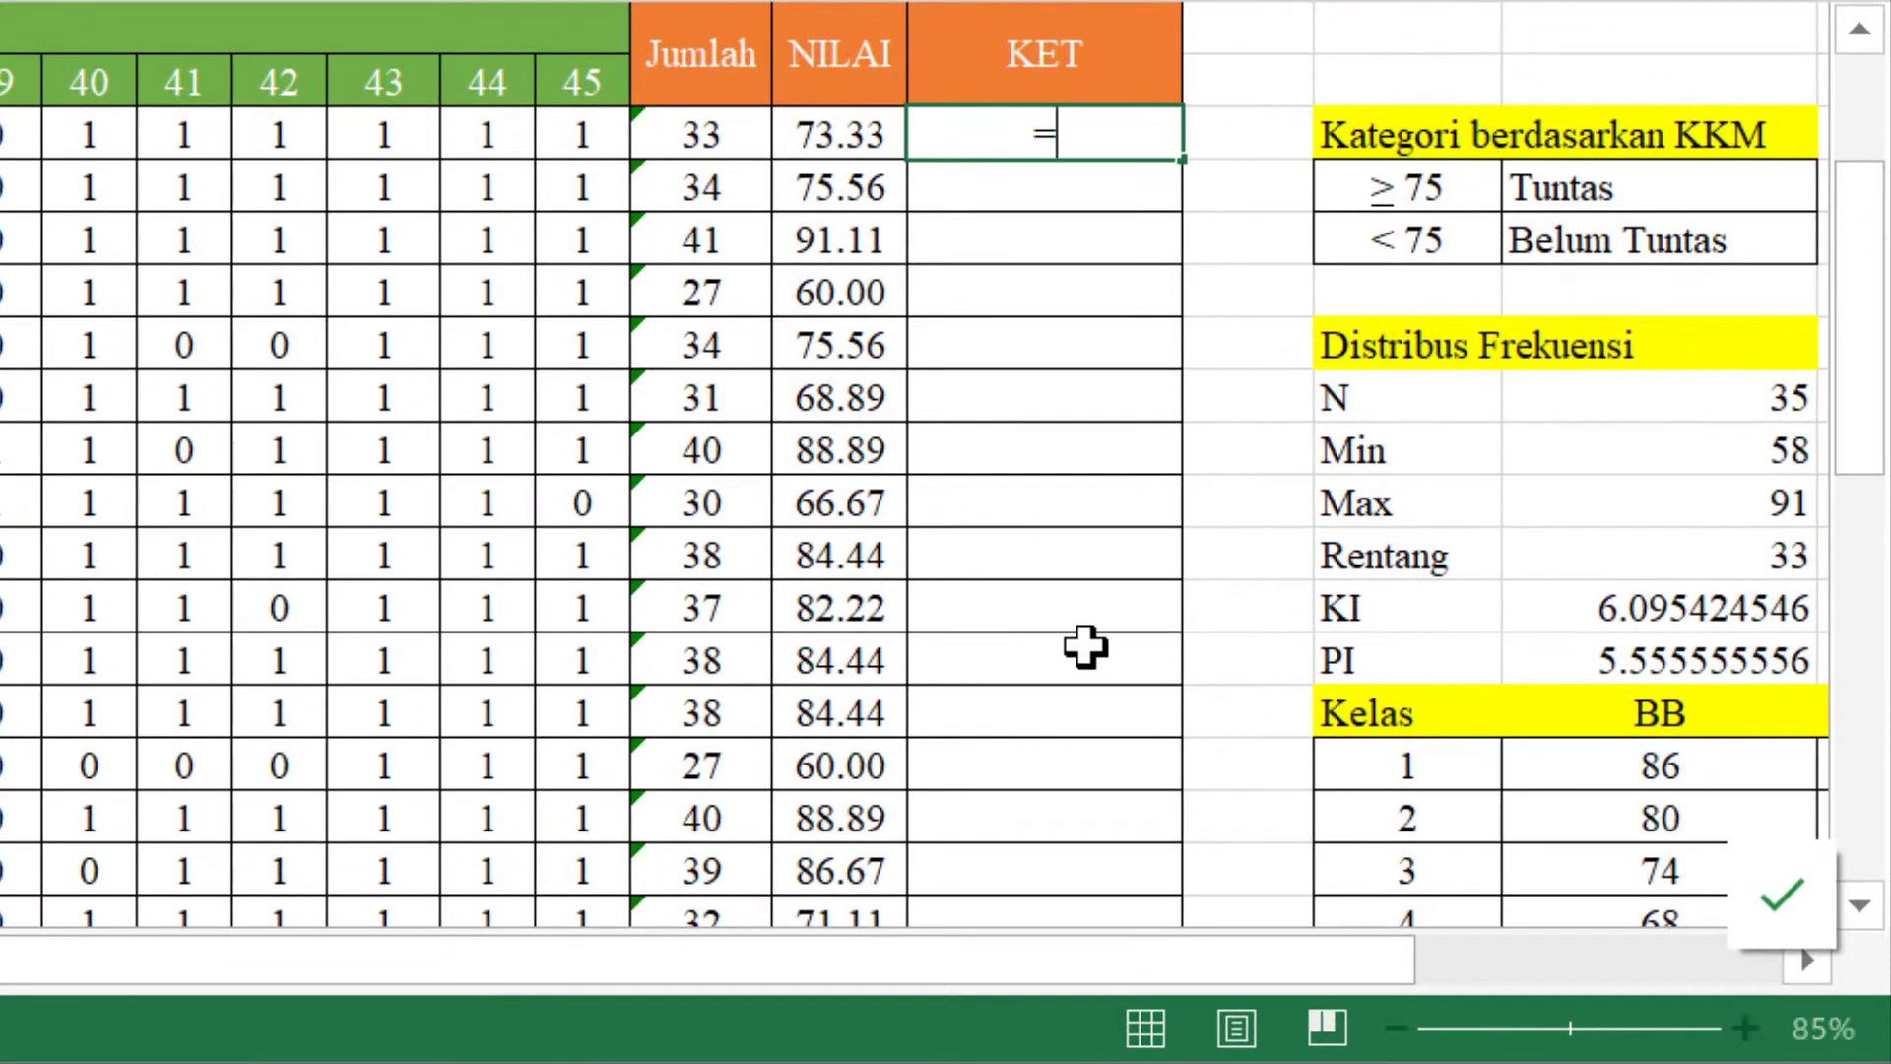
text(if()
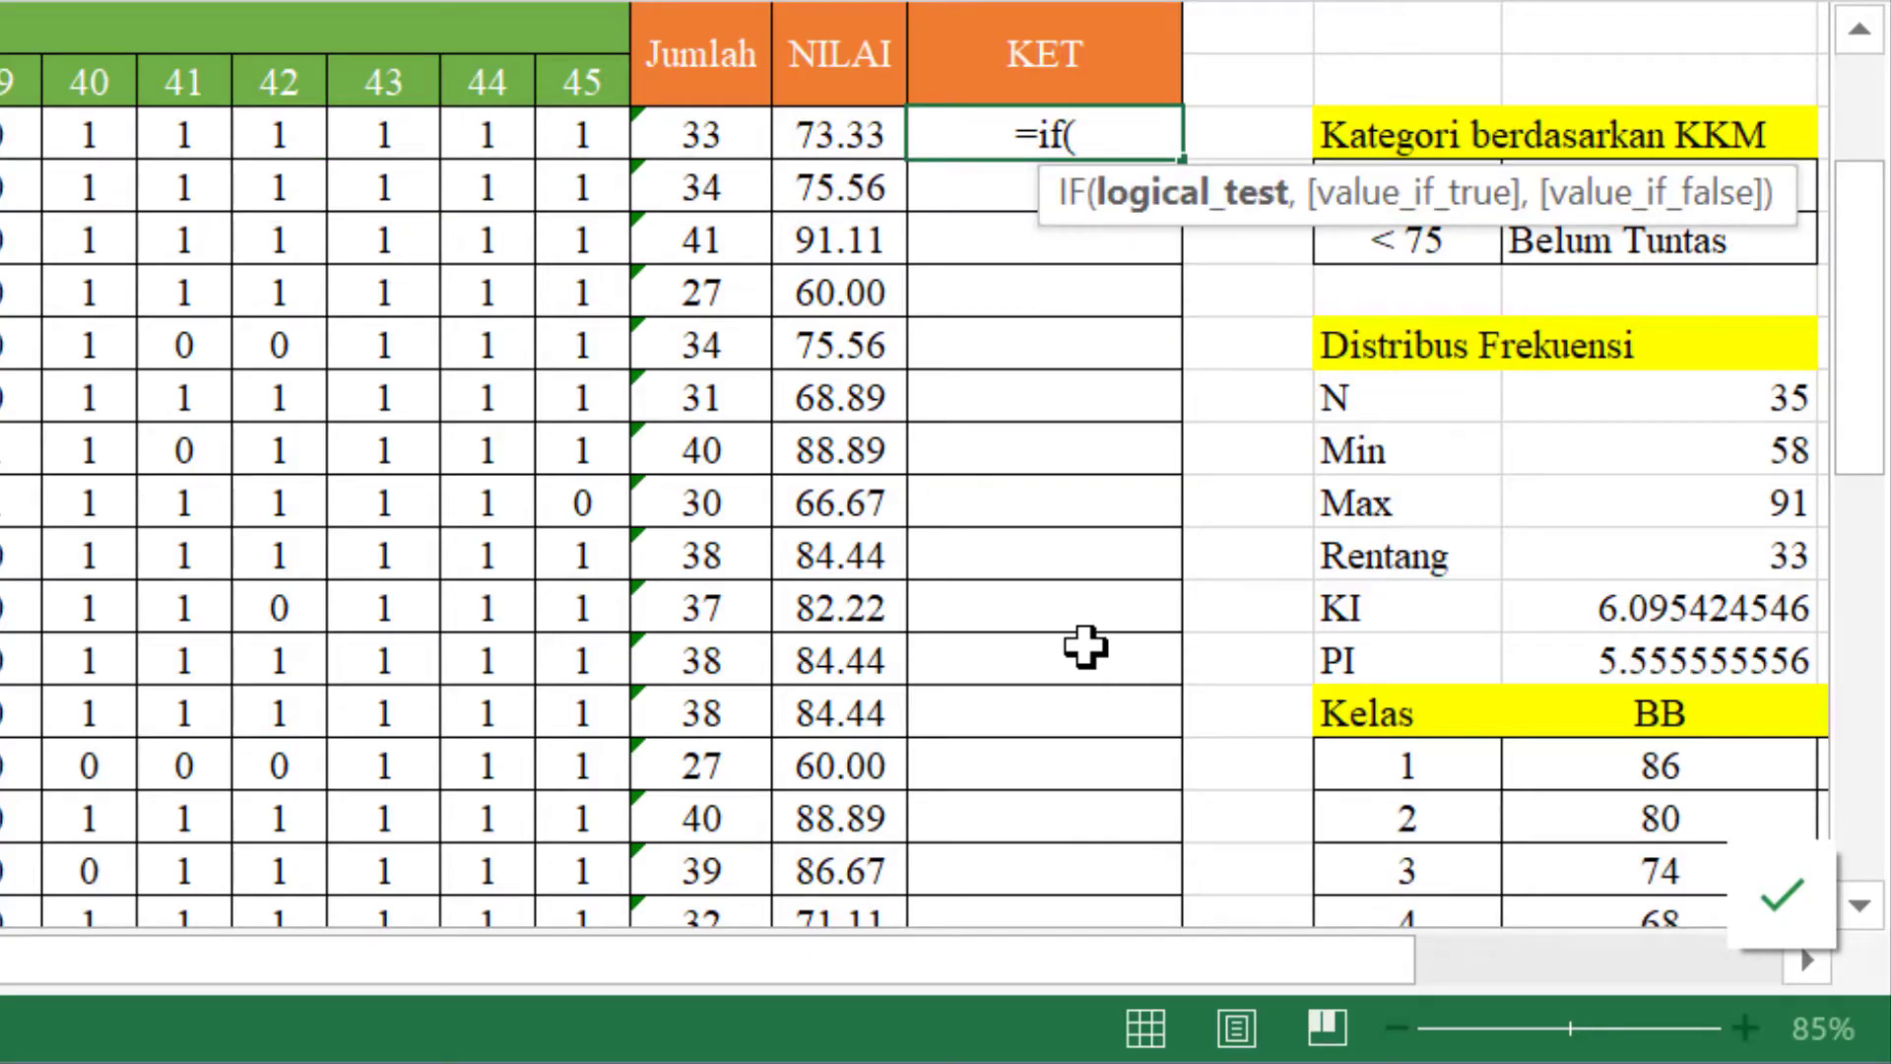
key(Left)
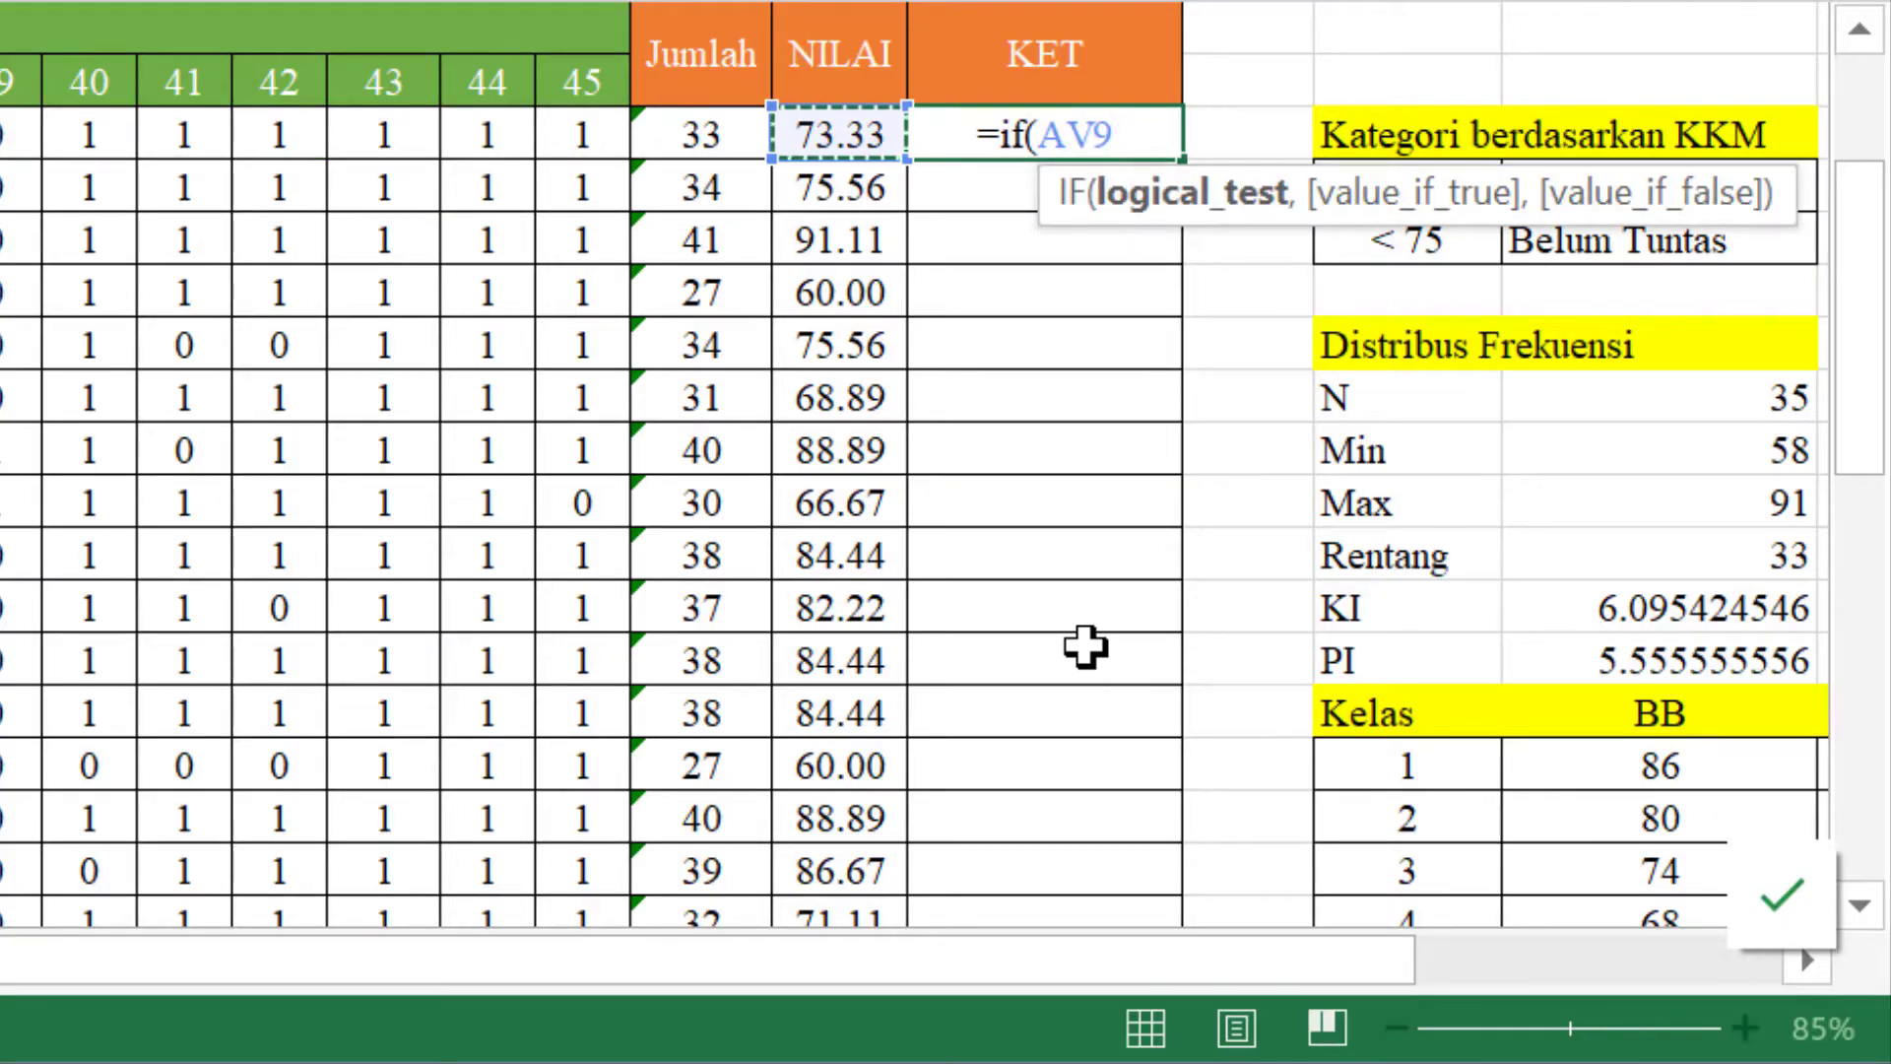
text(>=)
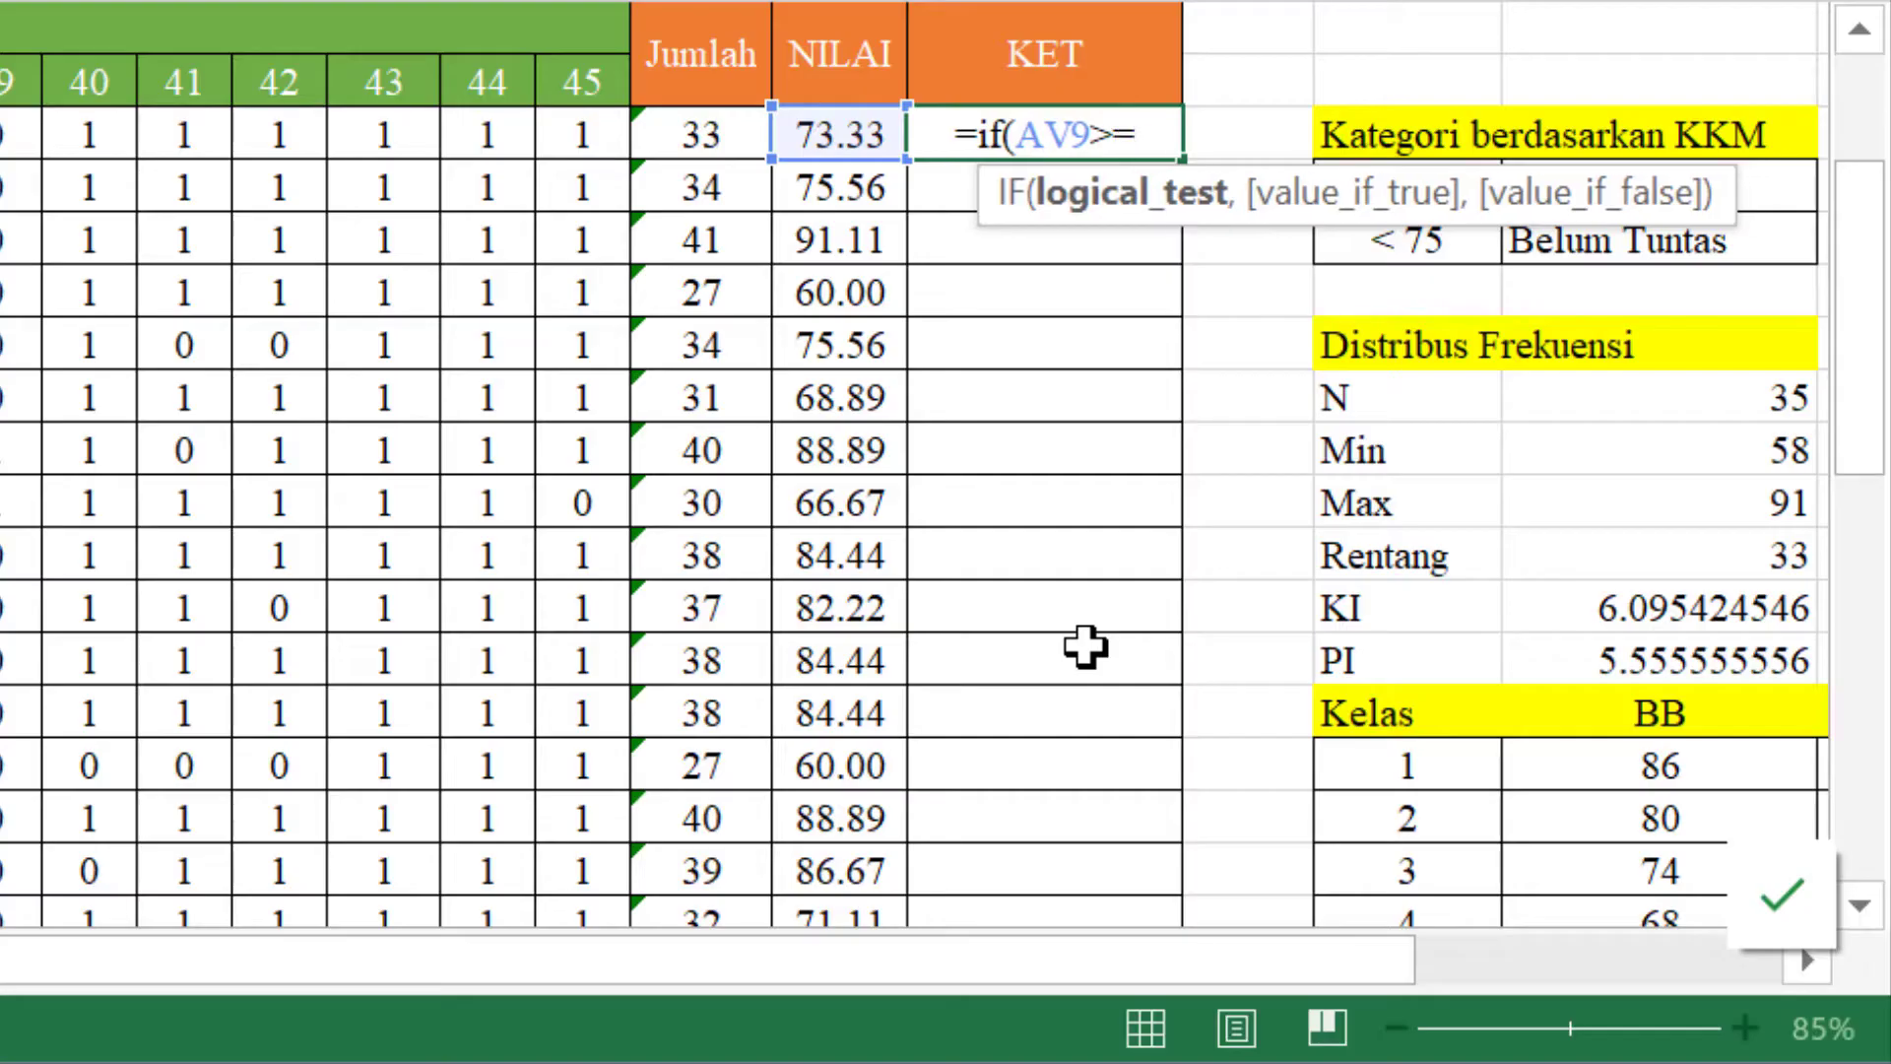
text(75)
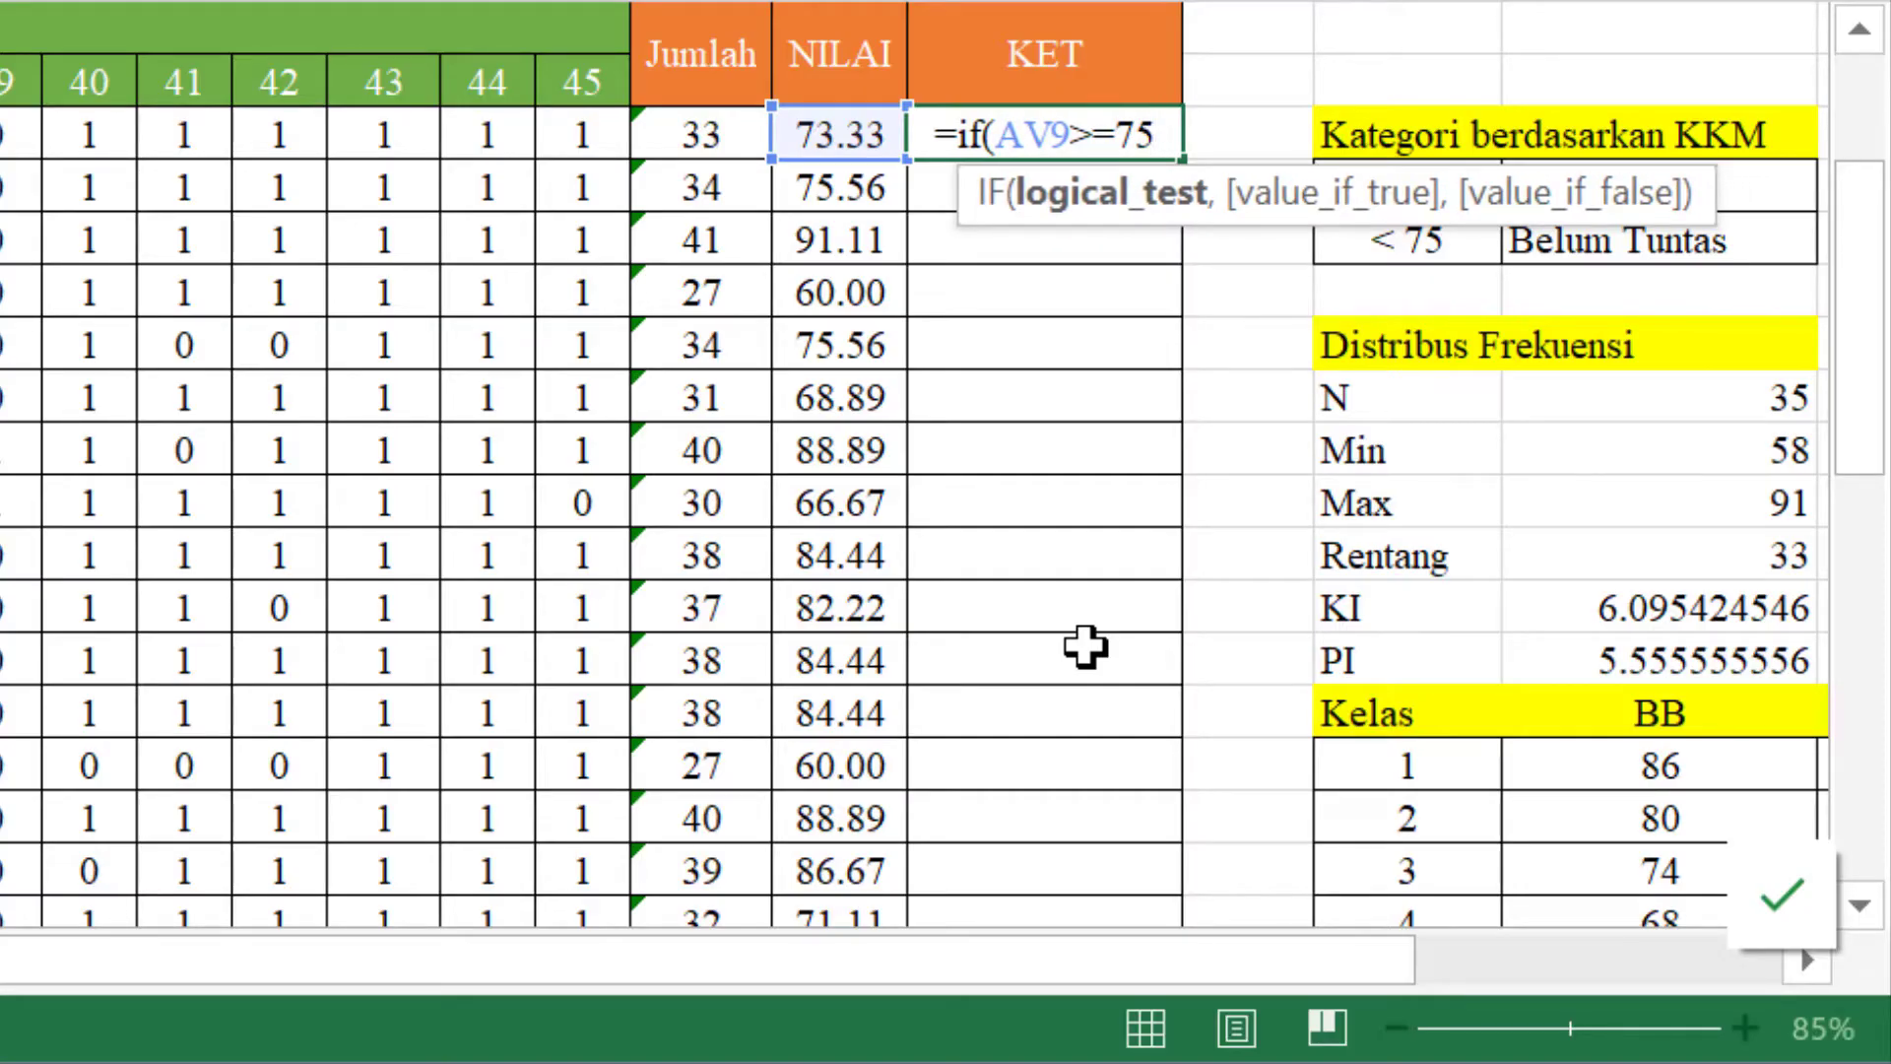
text(,)
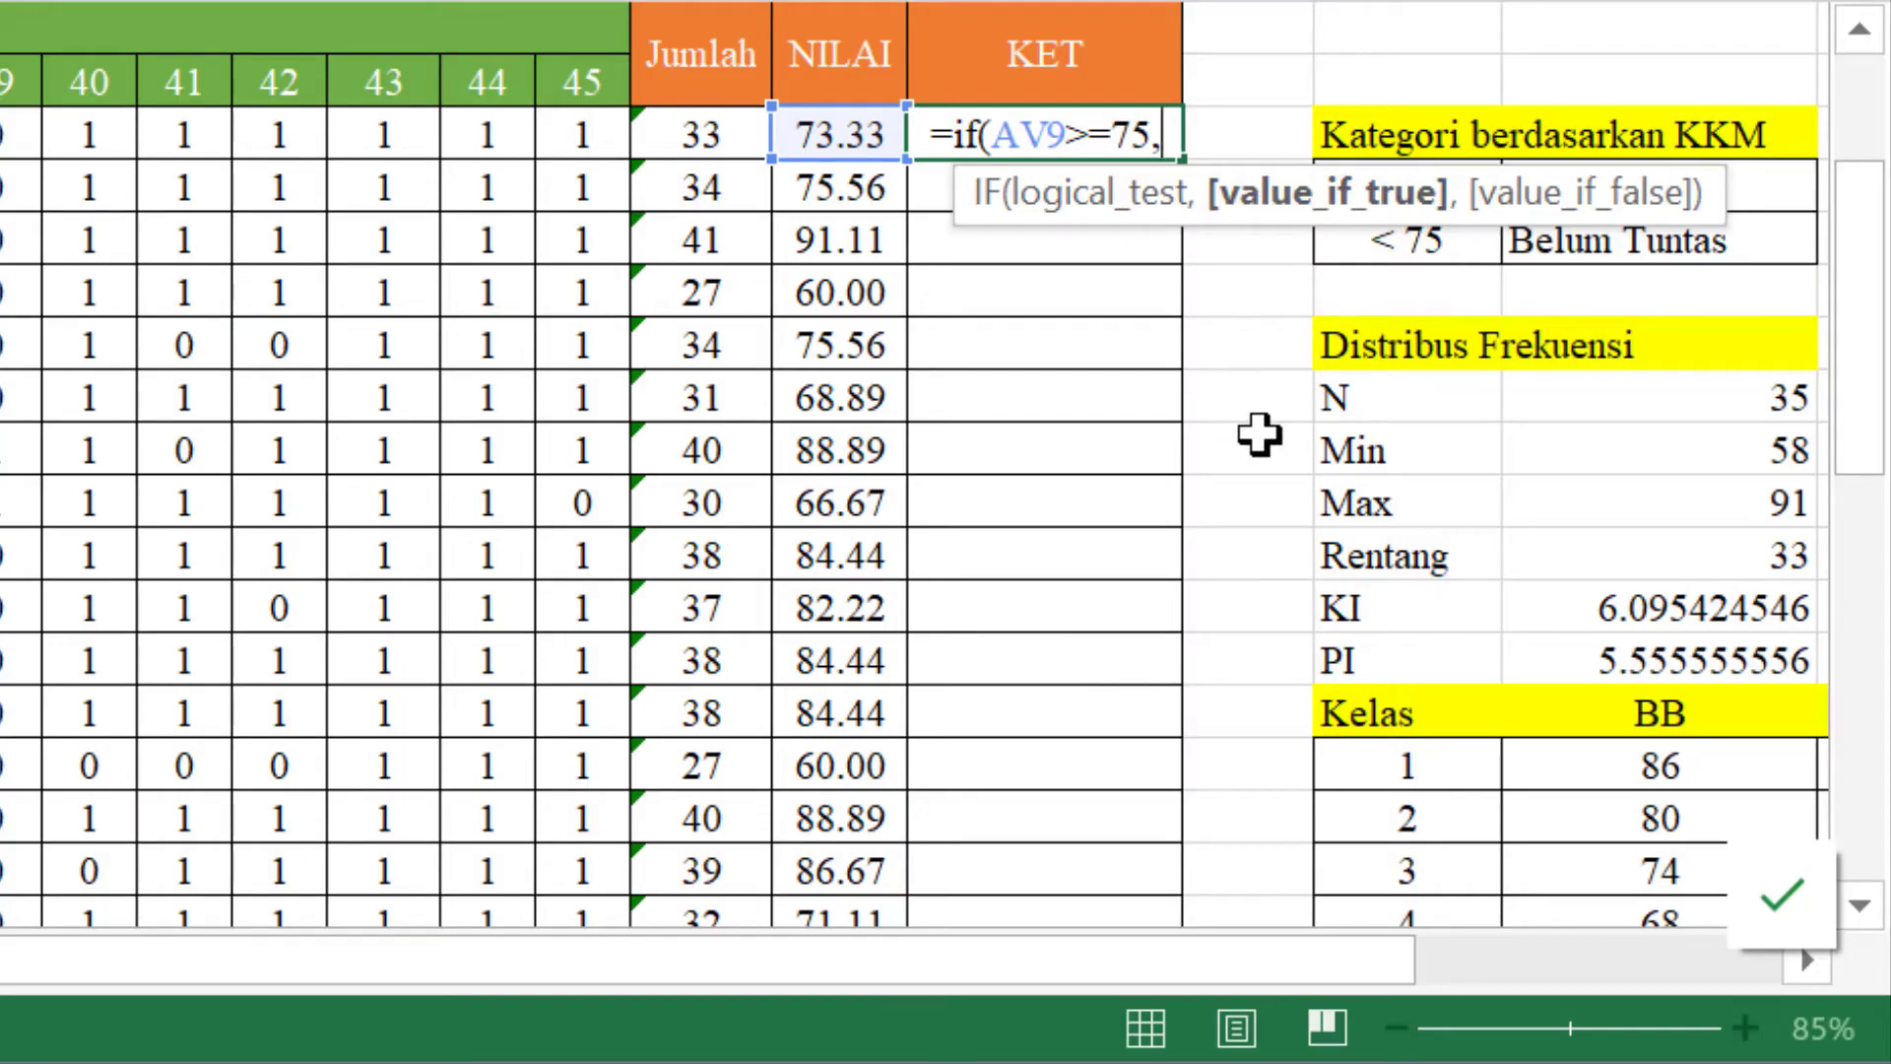
- Add "Tuntas" as the value-if-true argument of the IF formula in AW9
text(")
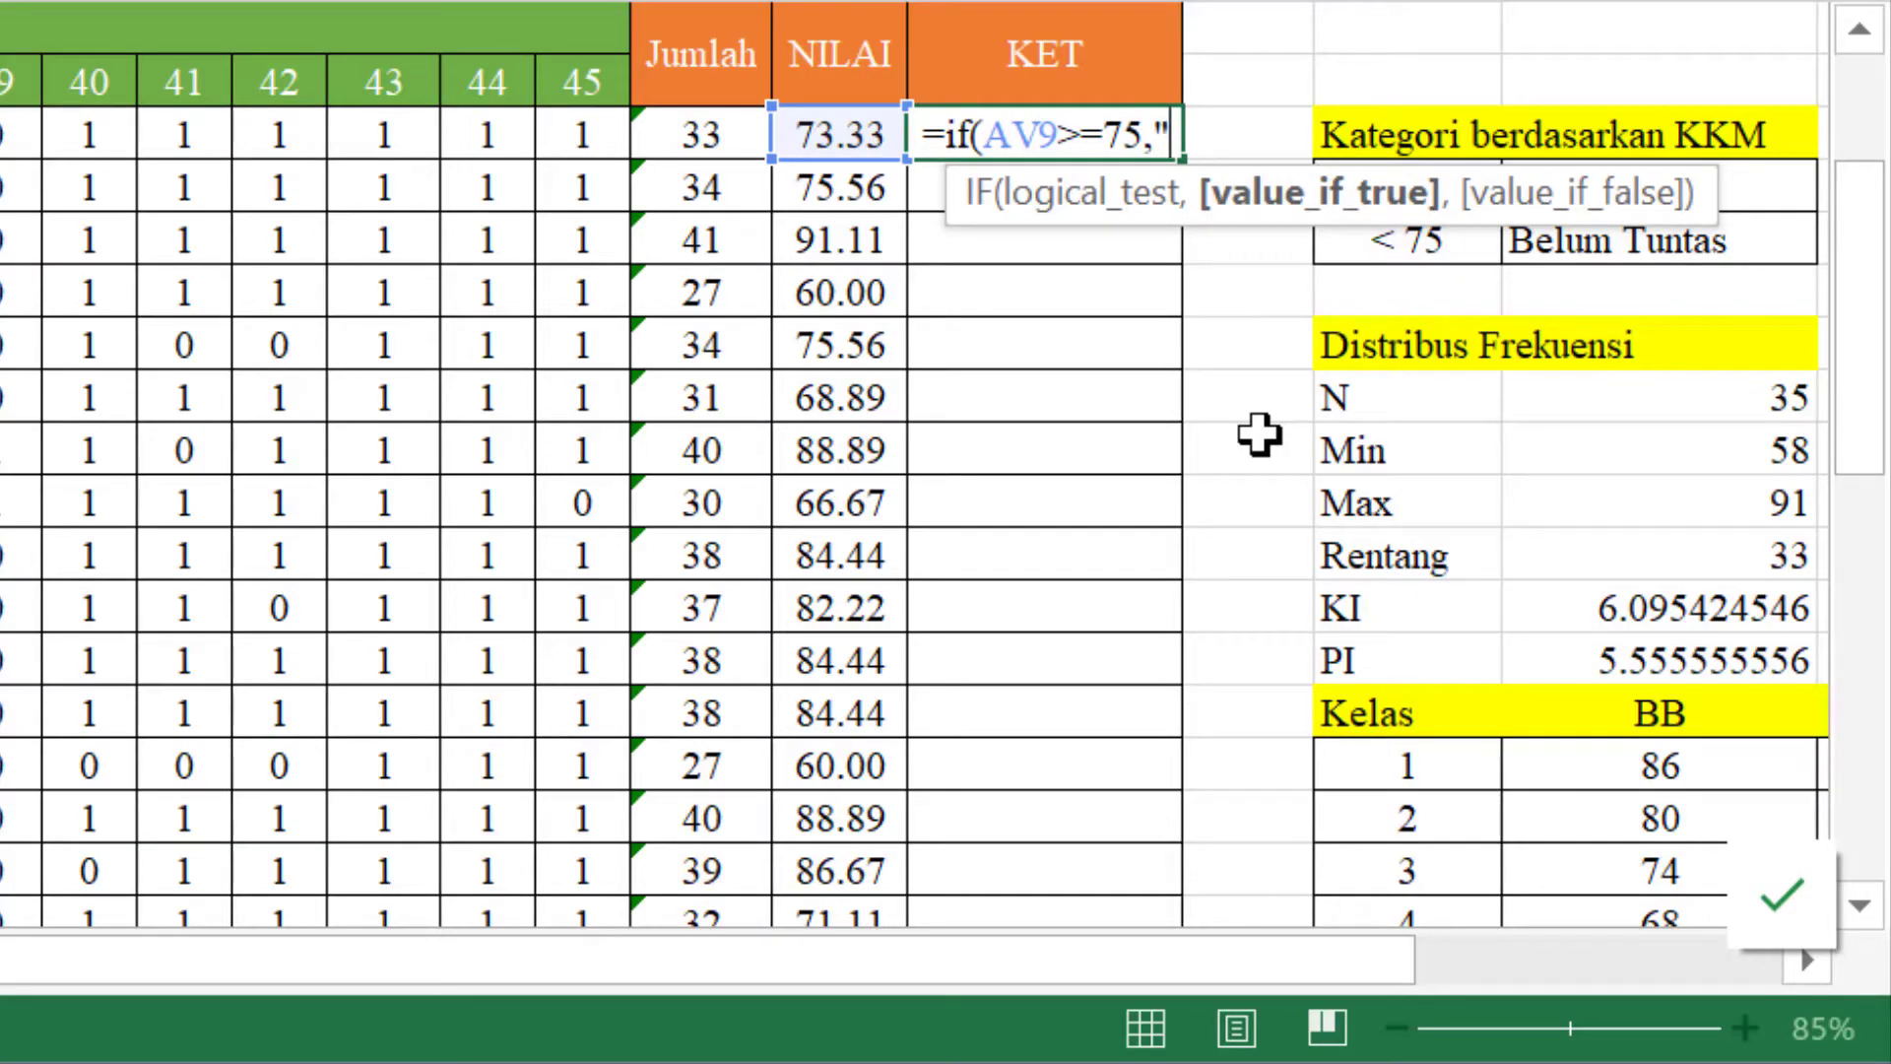
click(1128, 150)
click(1172, 137)
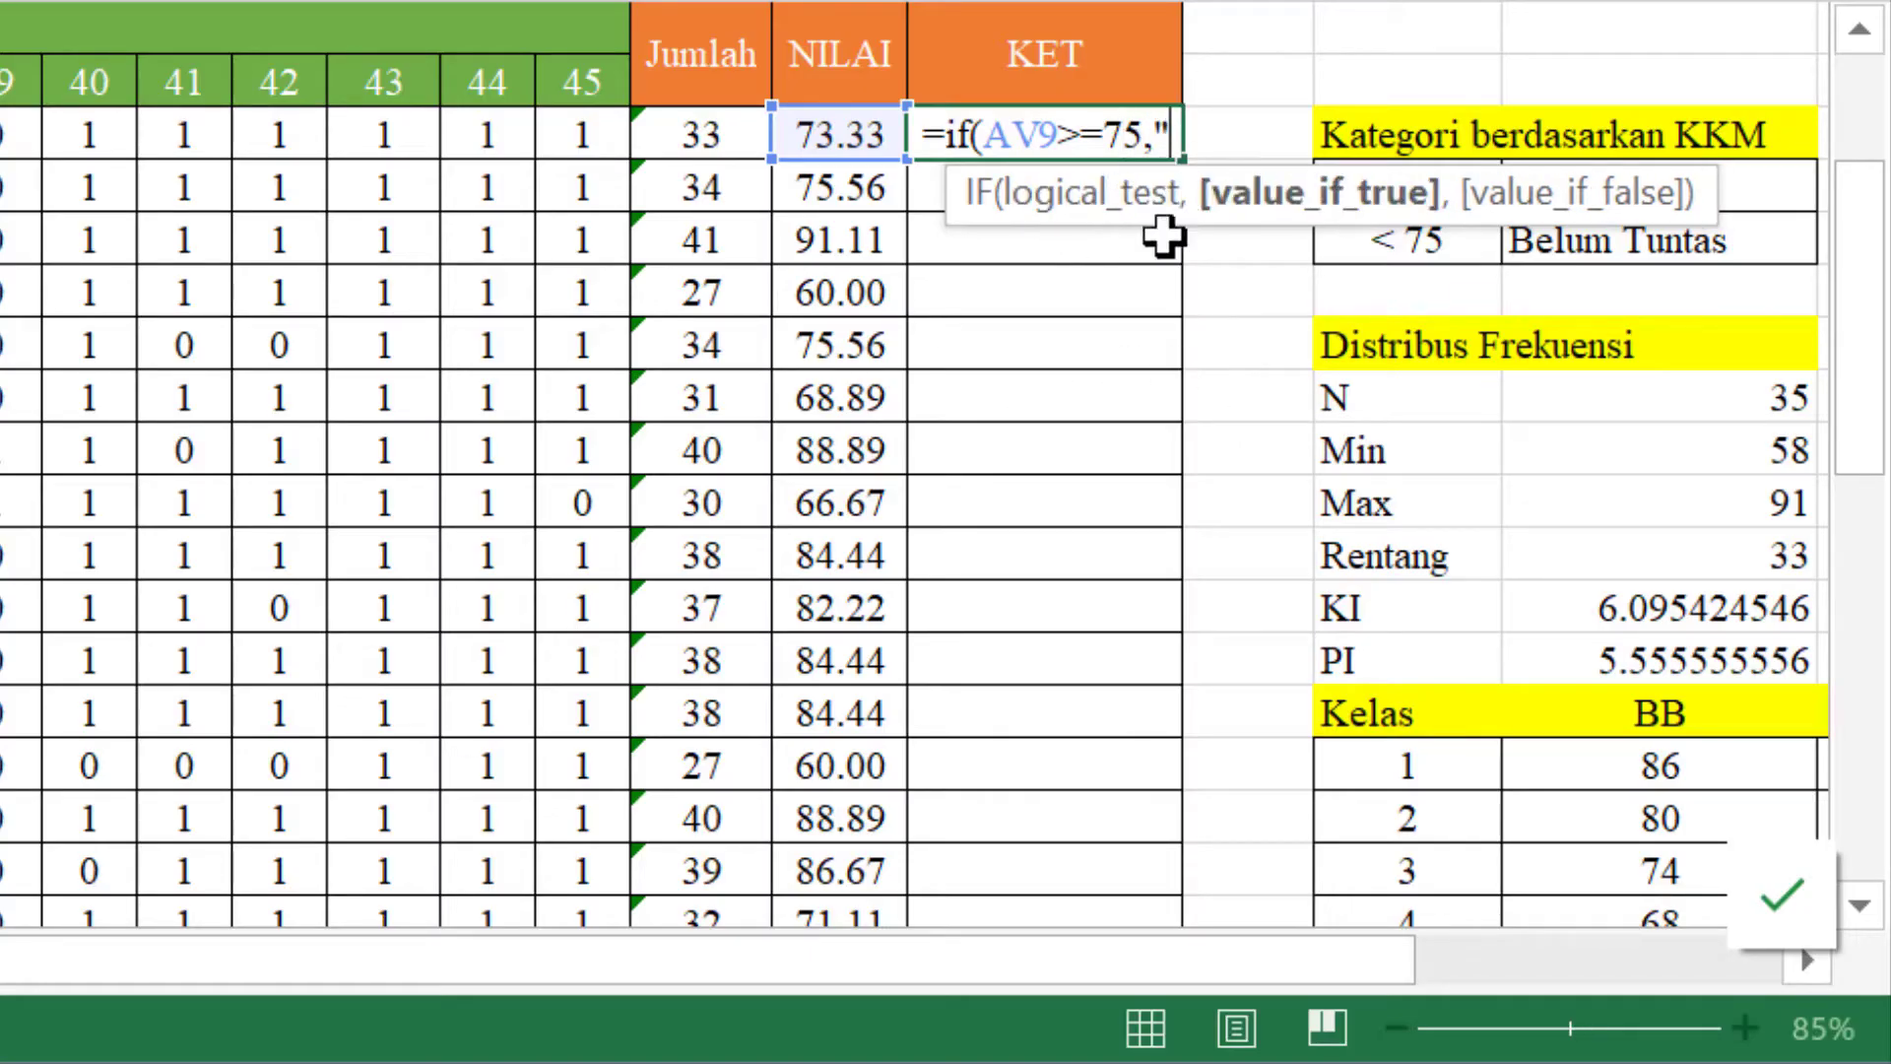
text(Tunt)
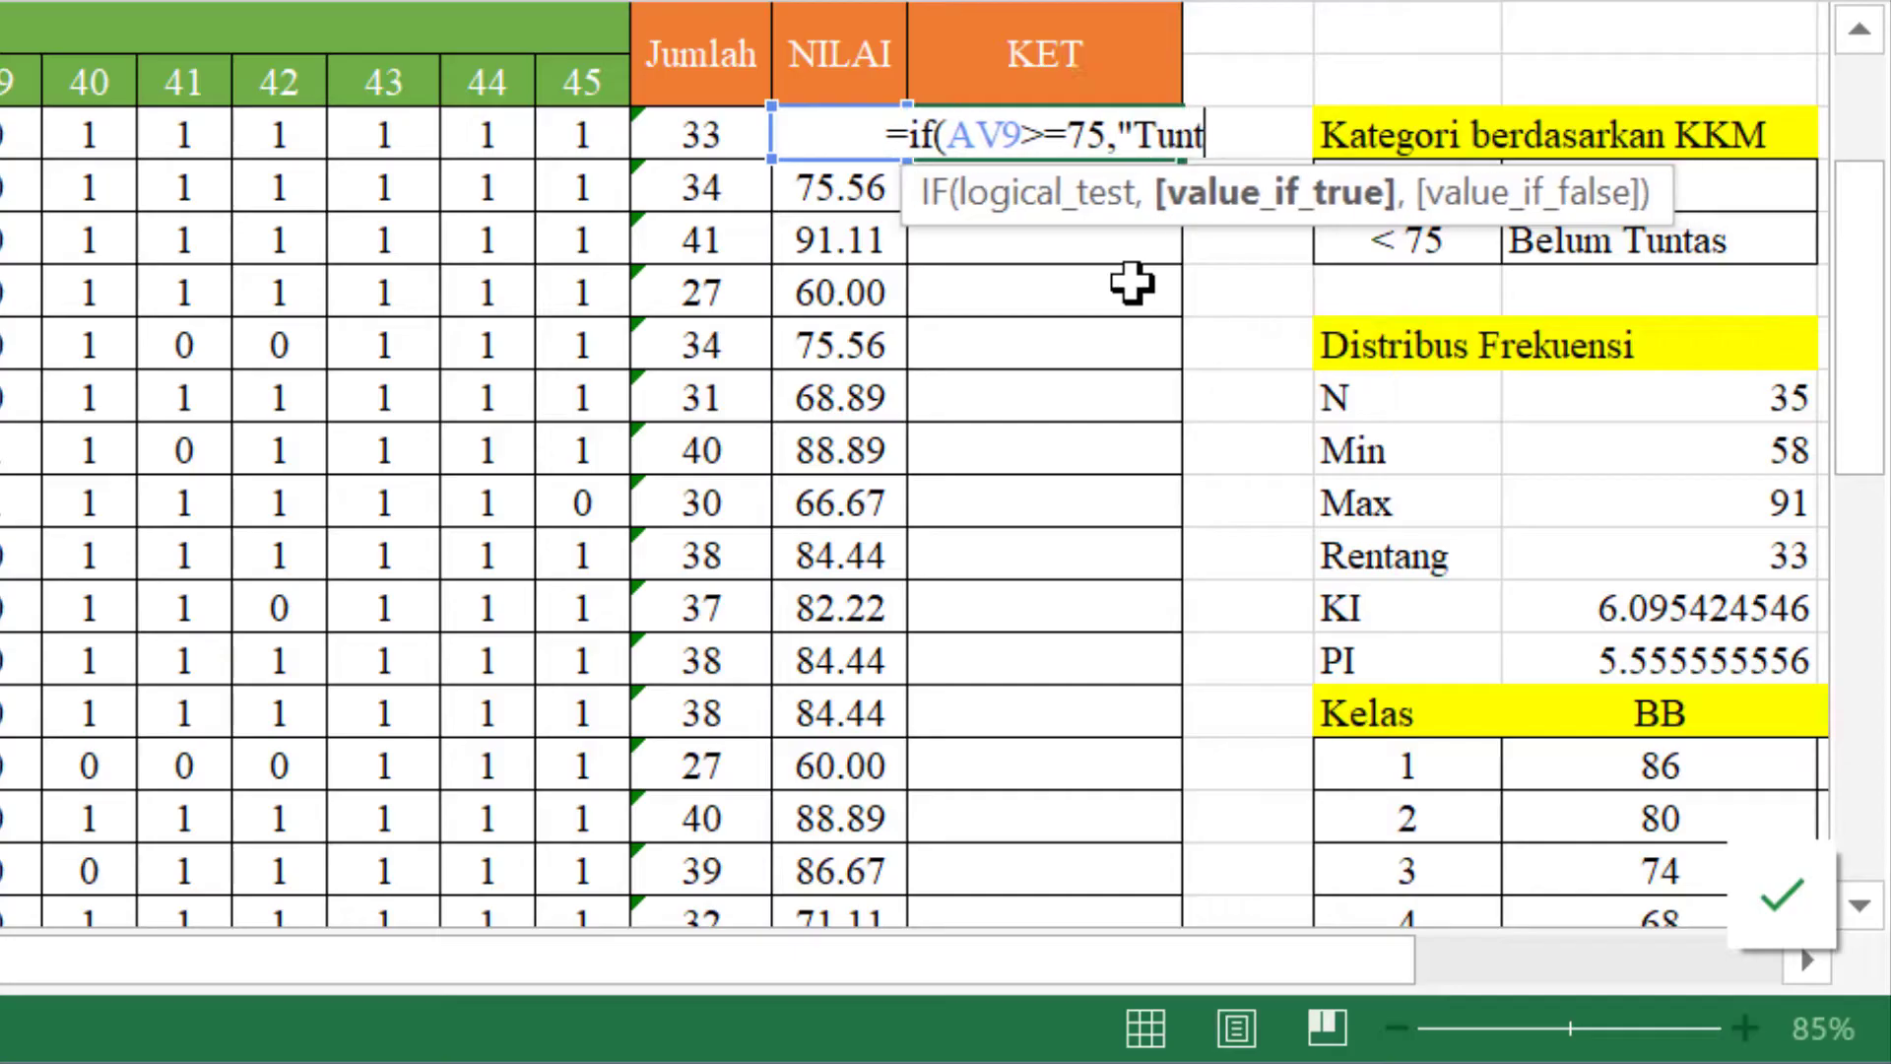
text(as")
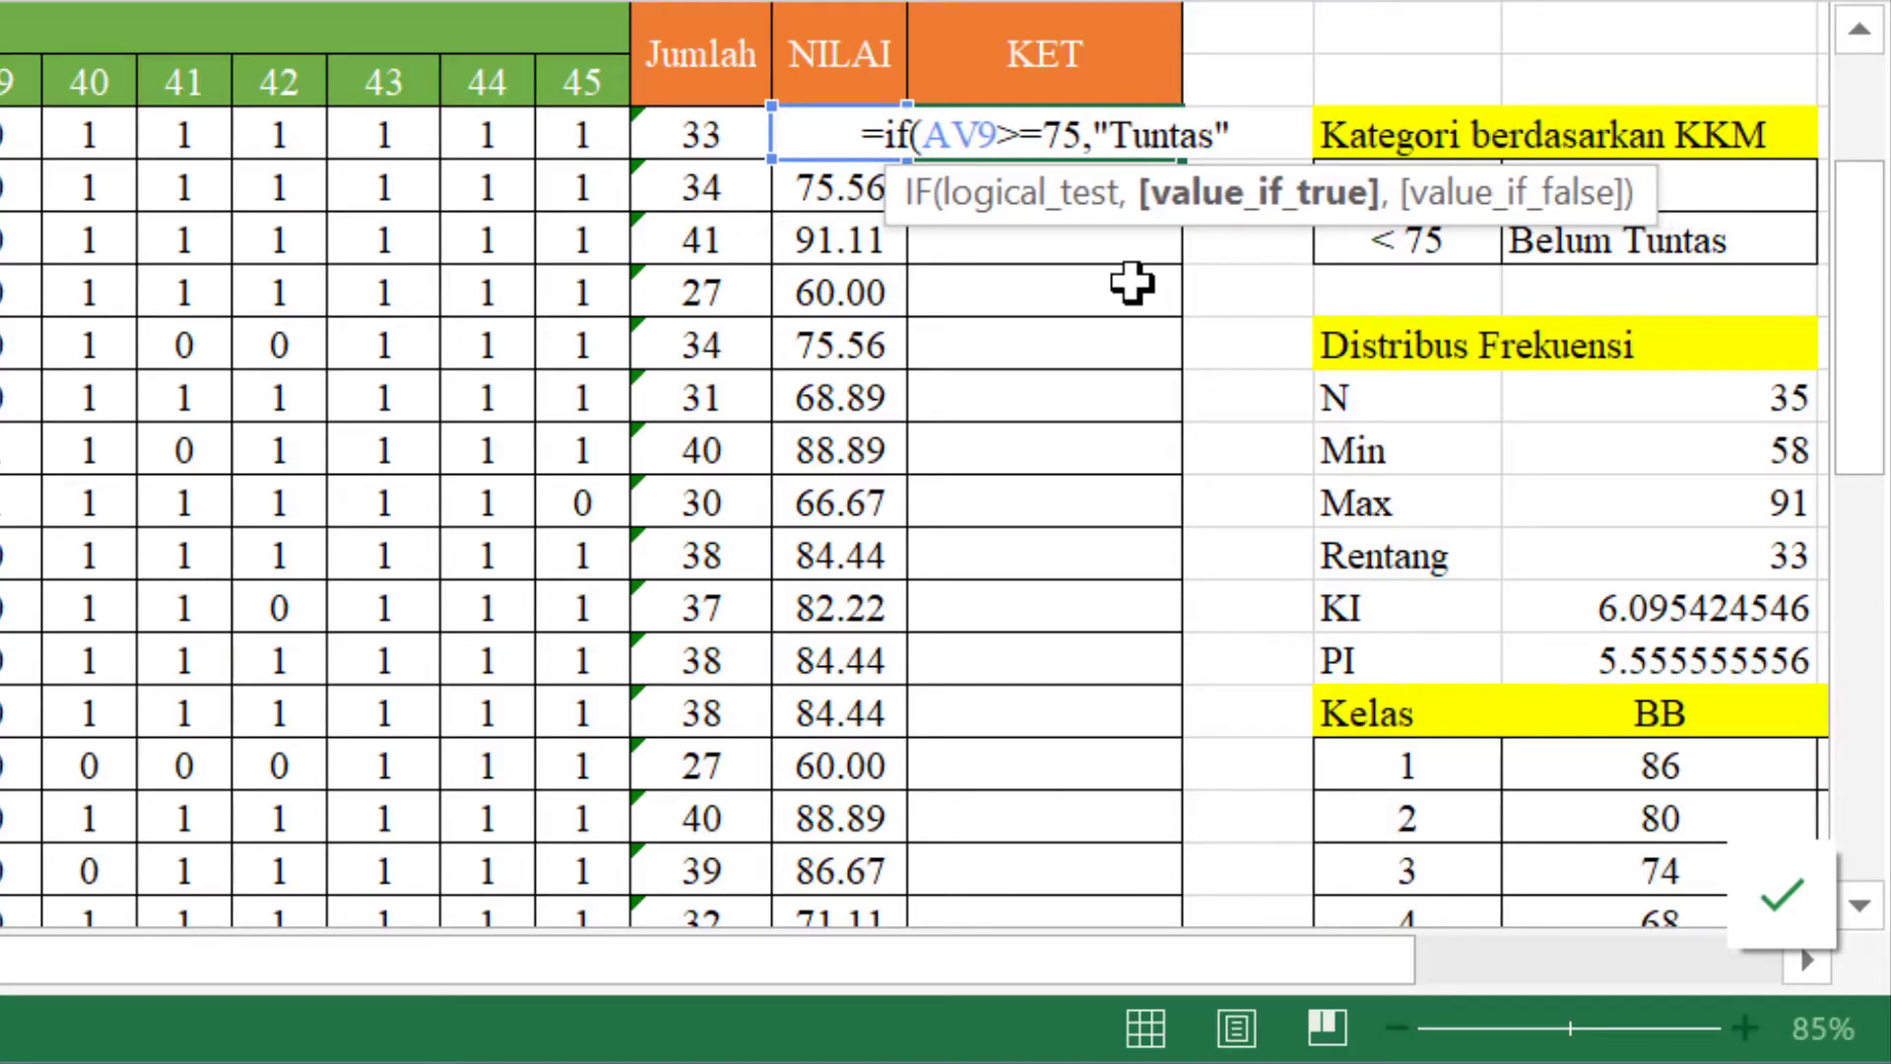
text(,)
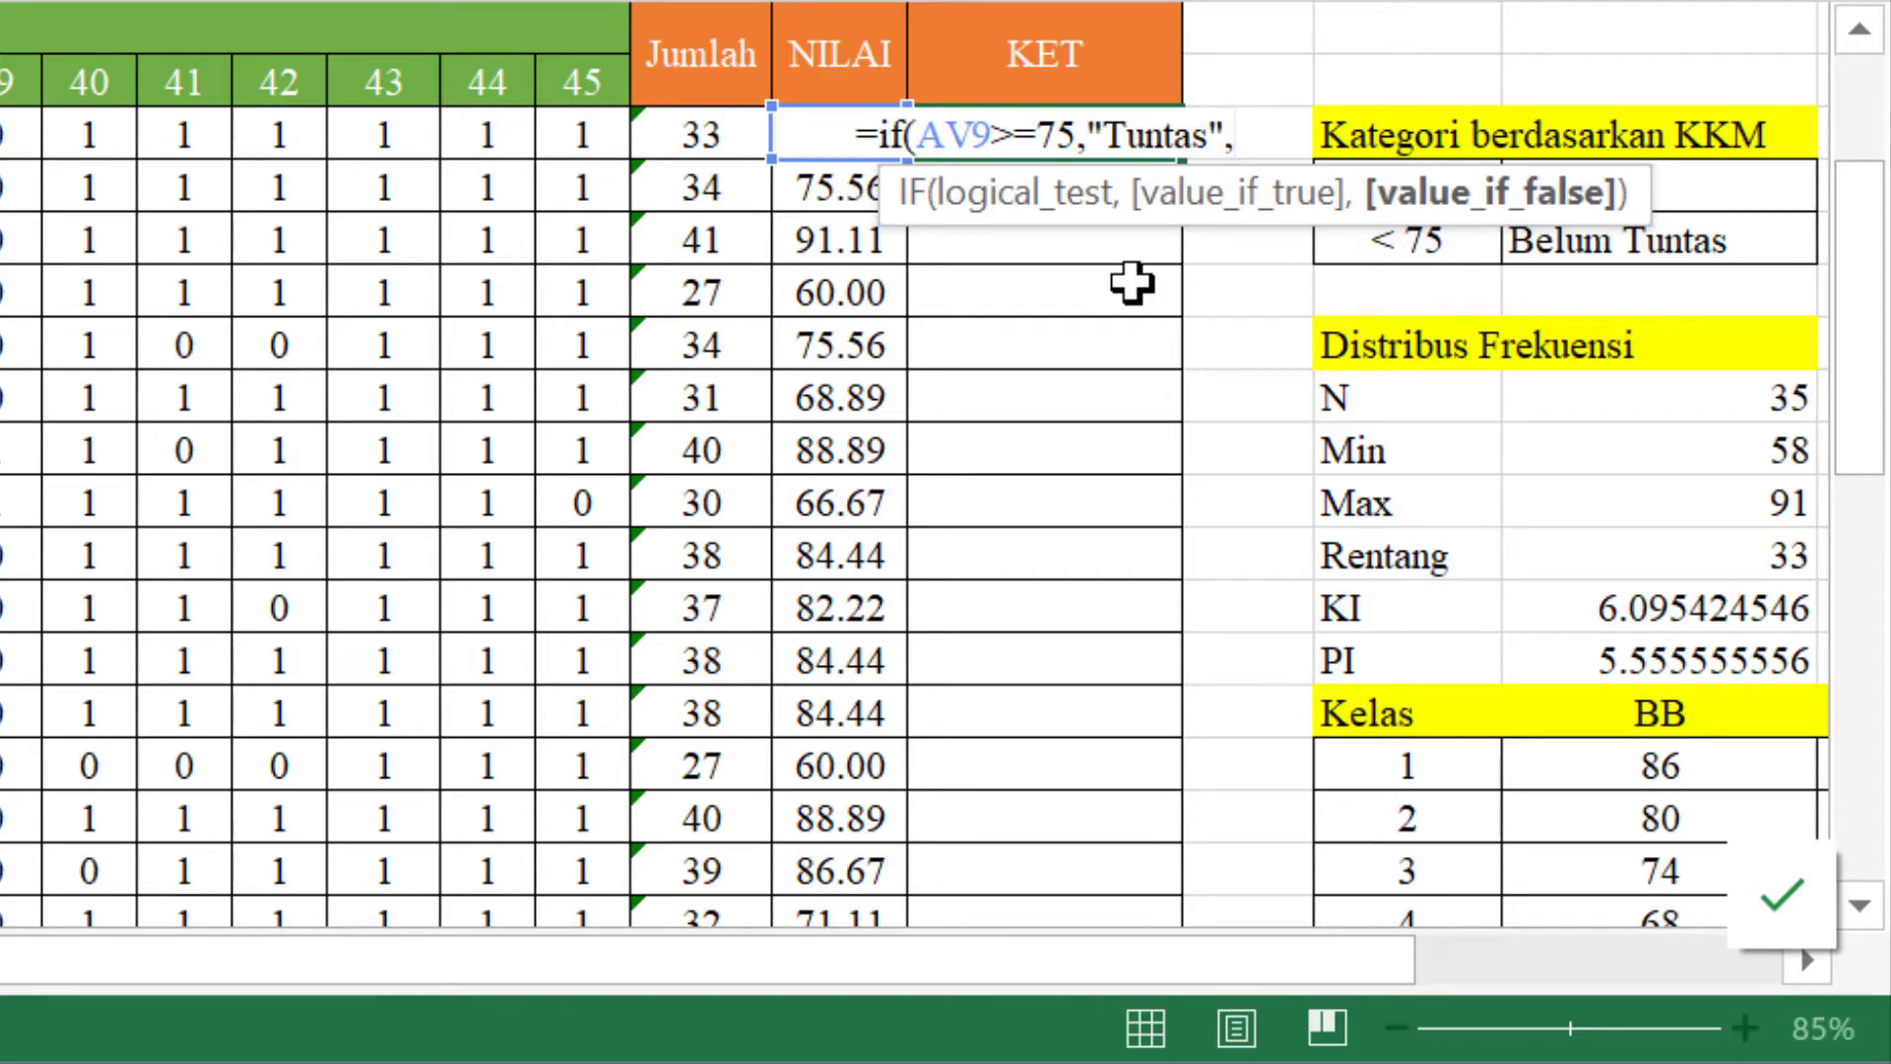
- Finish the IF formula in AW9 with "Belum Tuntas" as the value-if-false argument
text("T)
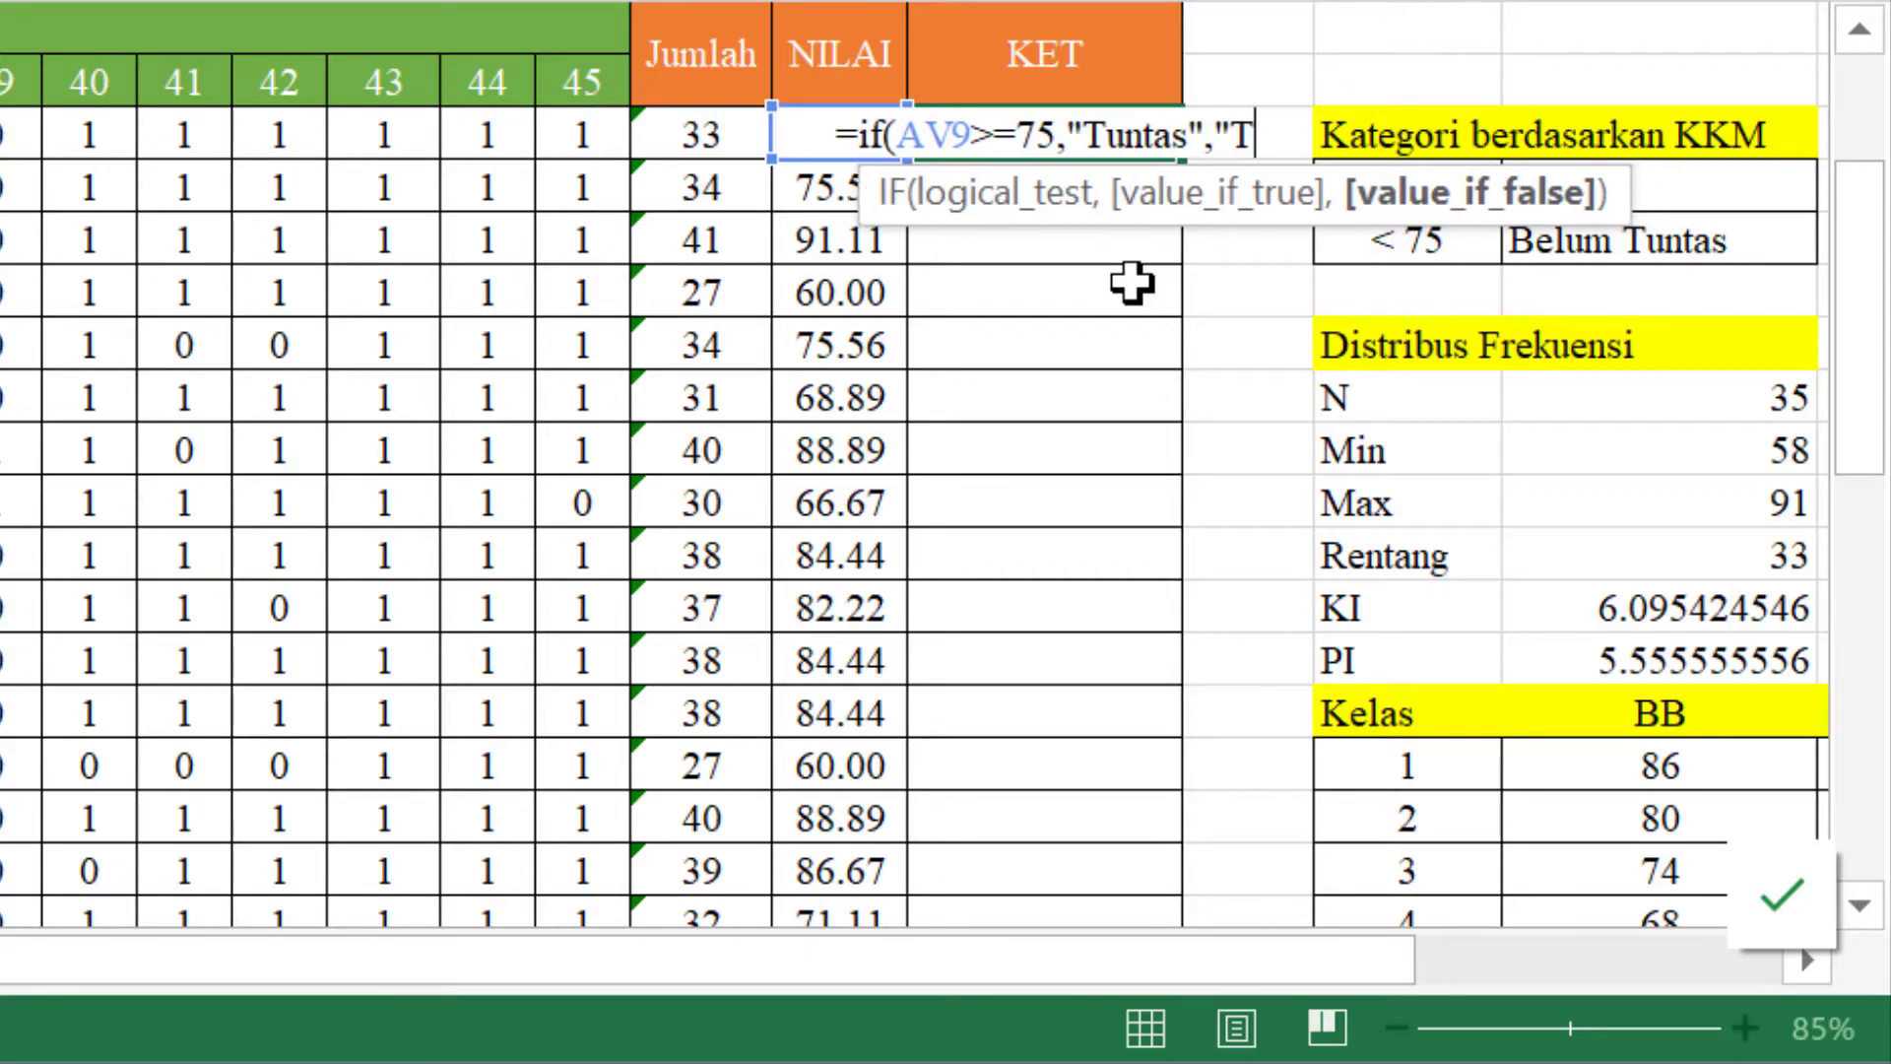
key(BackSpace)
text(Br)
key(BackSpace)
text(elum )
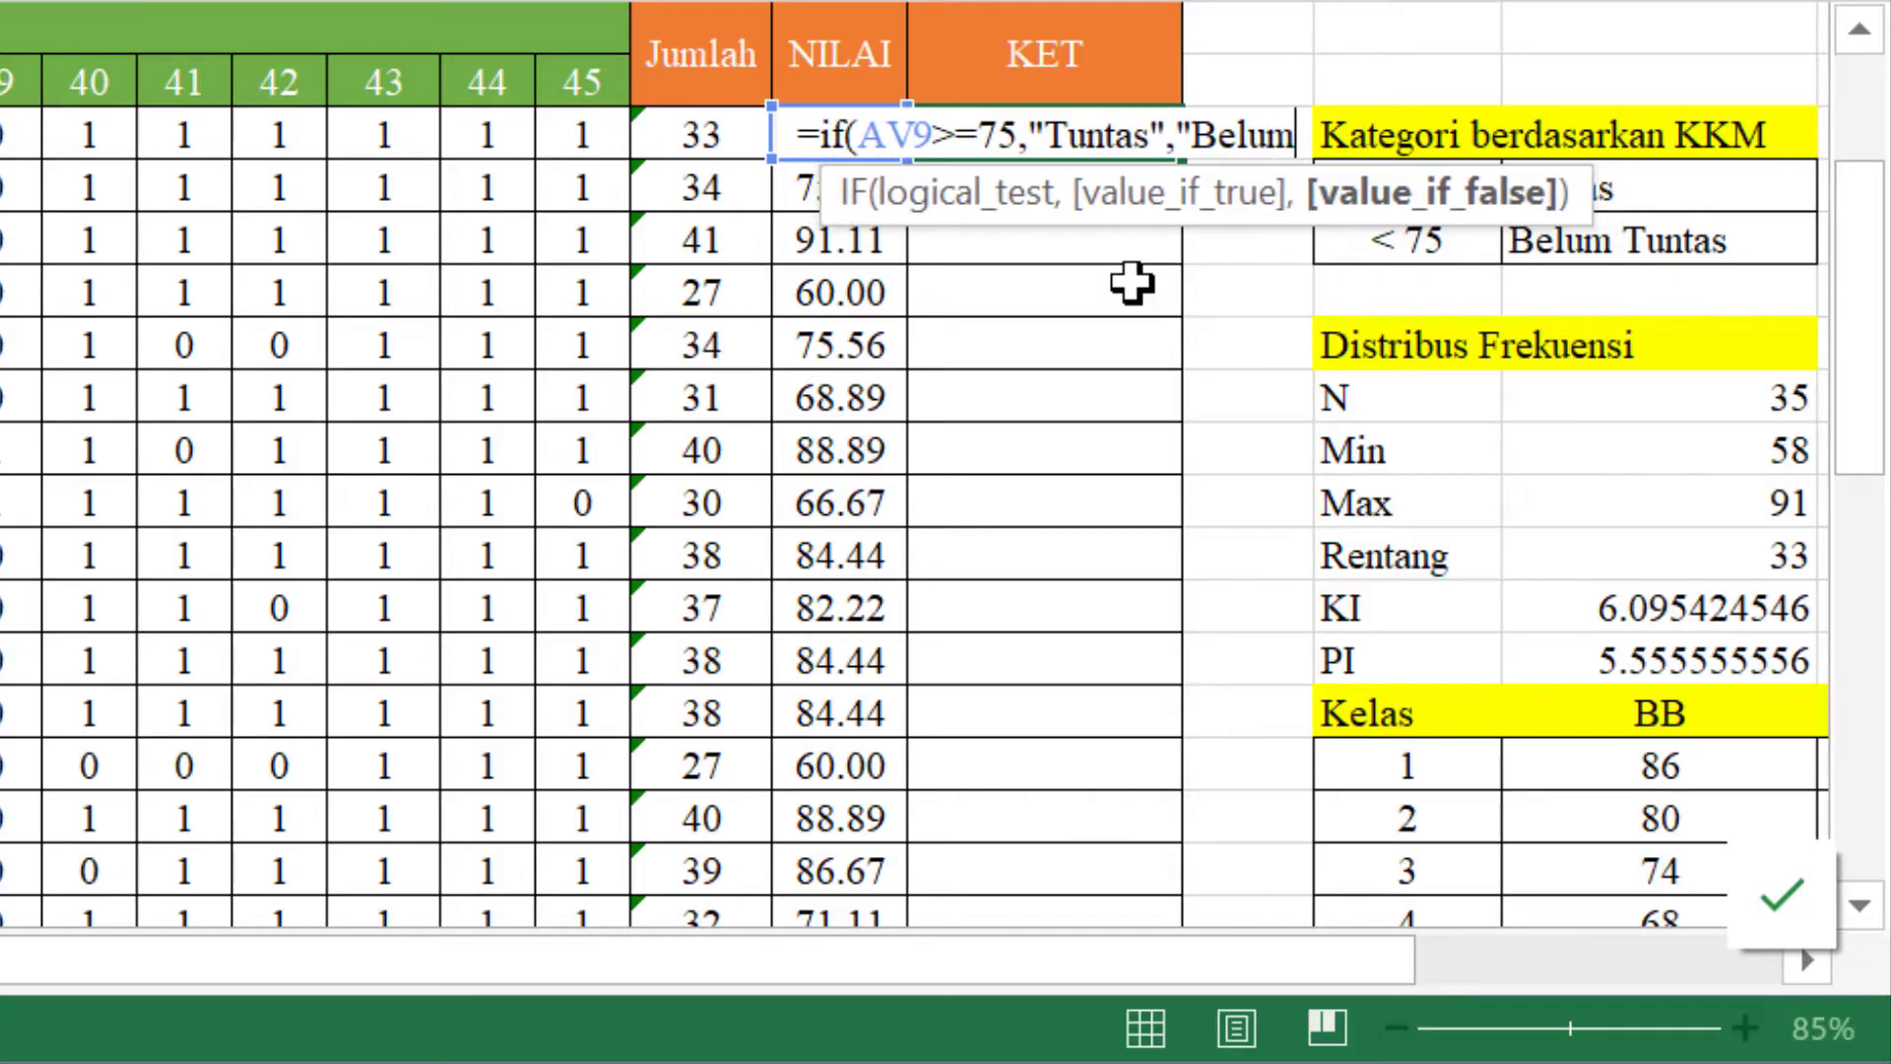
text(Tuntas")
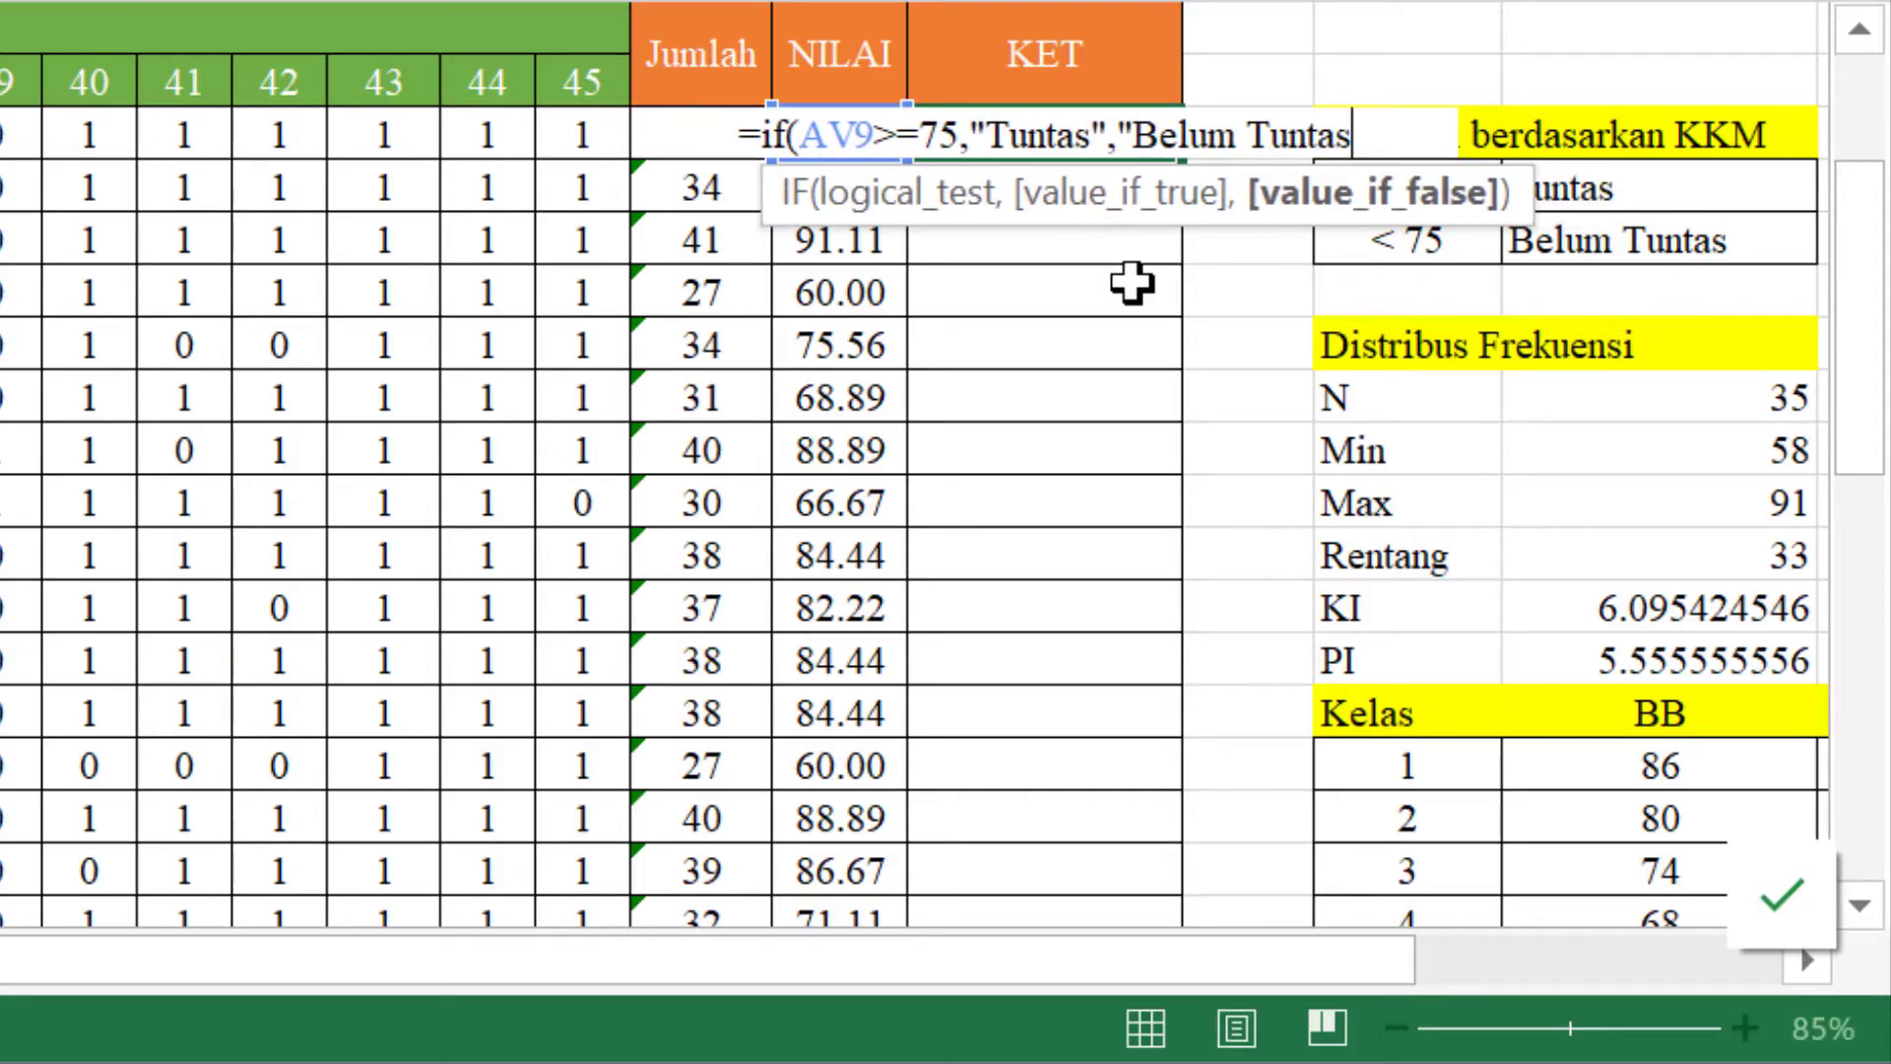
text())
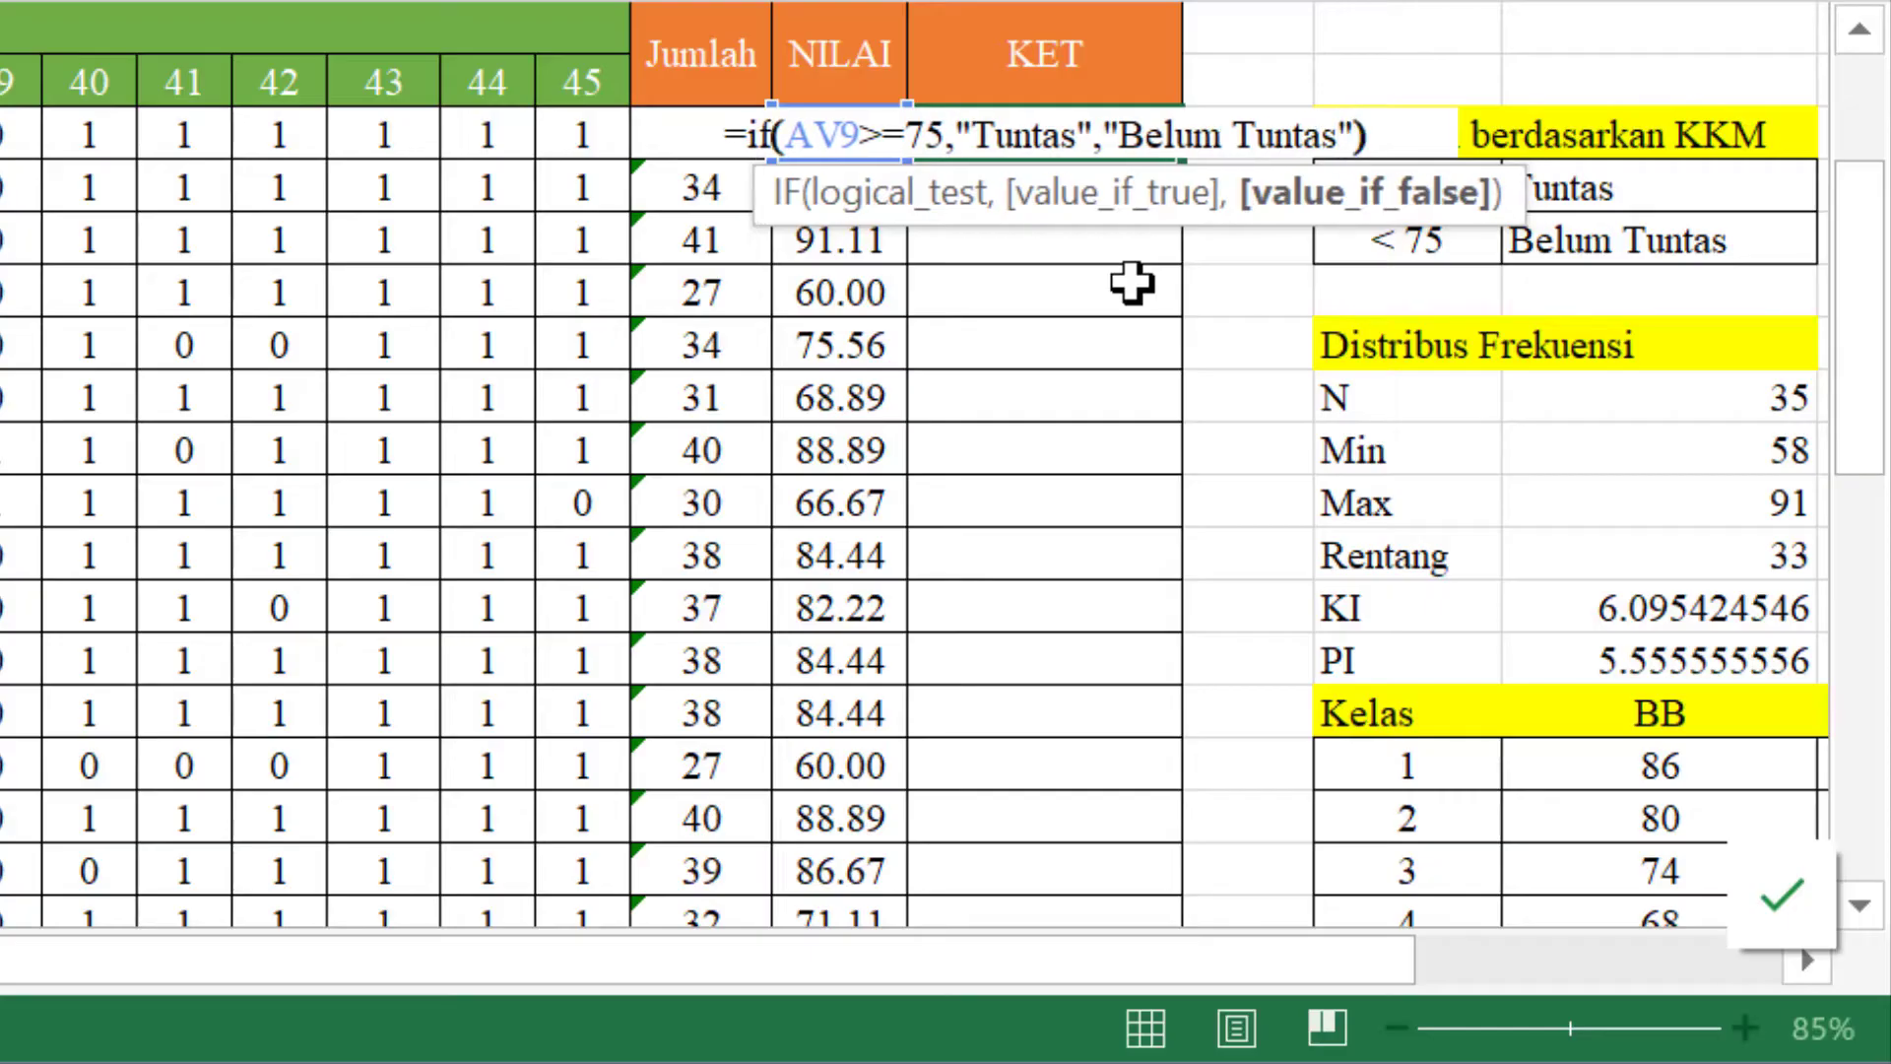
key(Return)
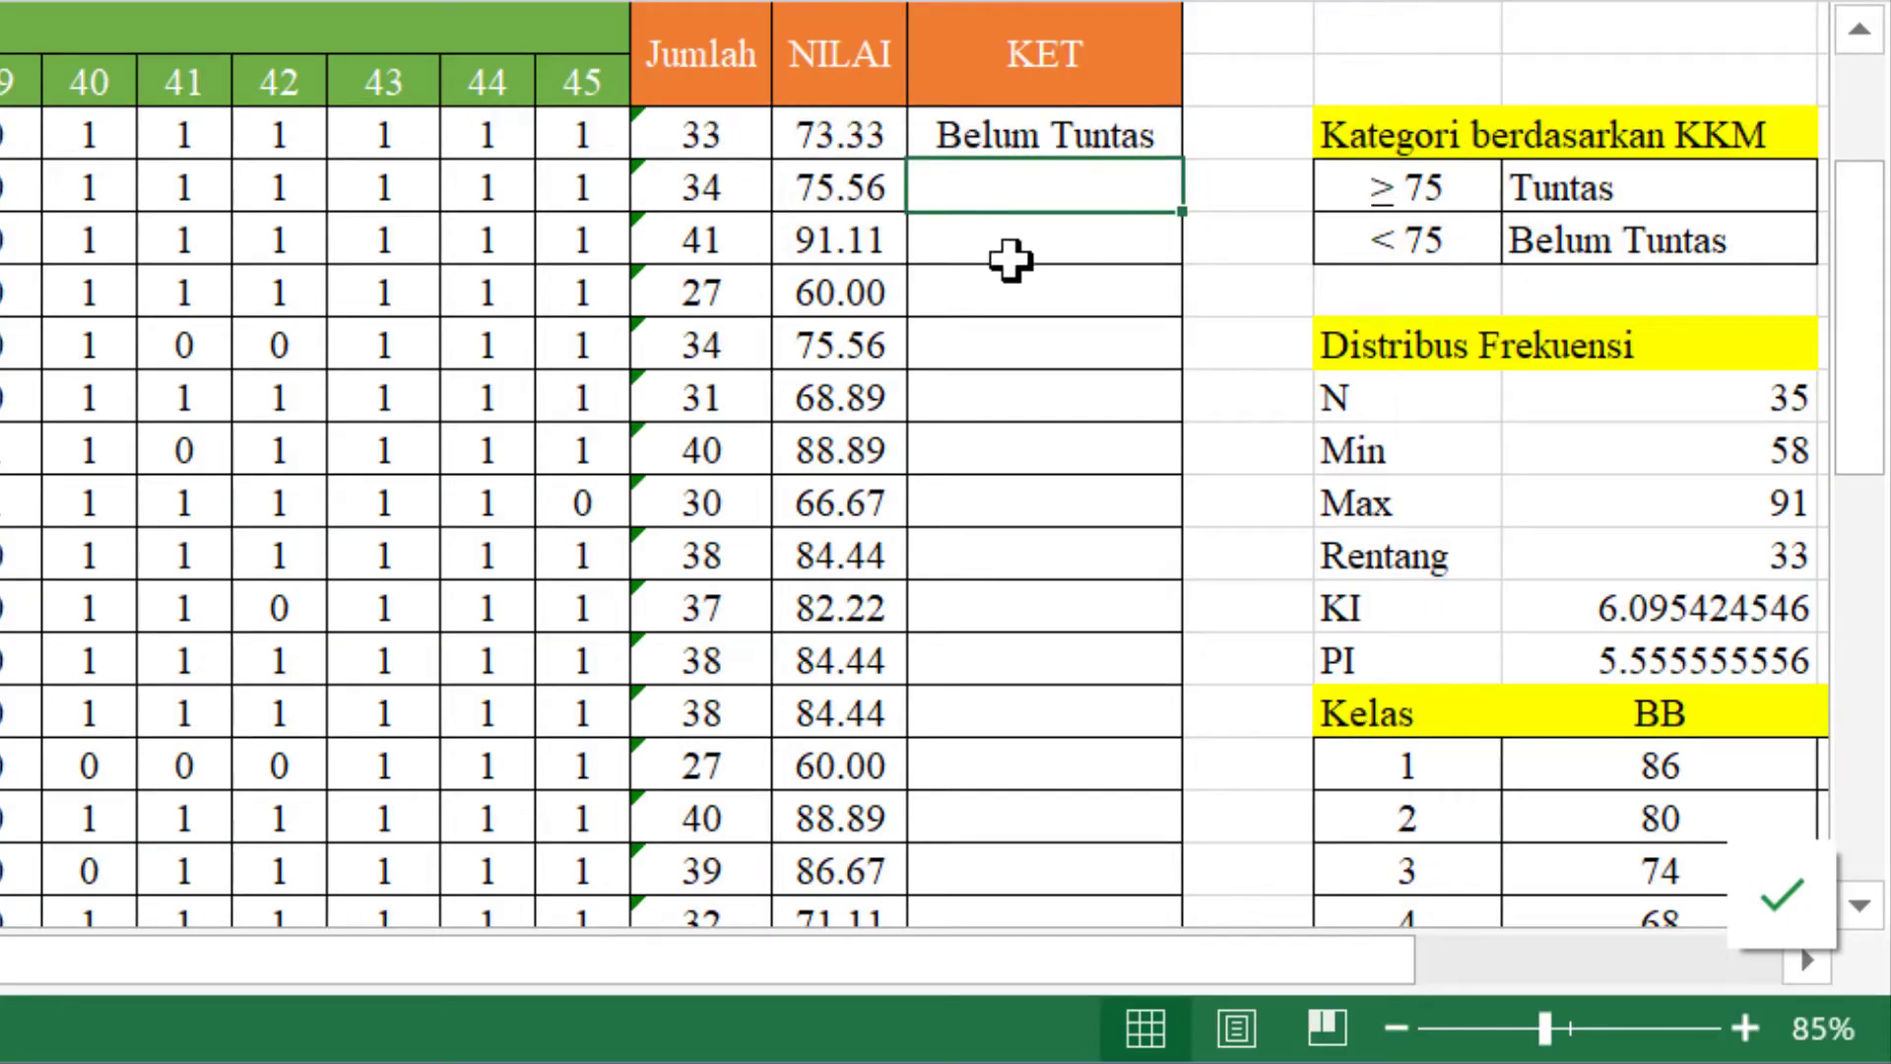
- Fill the IF formula from AW9 down the KET column to the last row, AW44
click(865, 128)
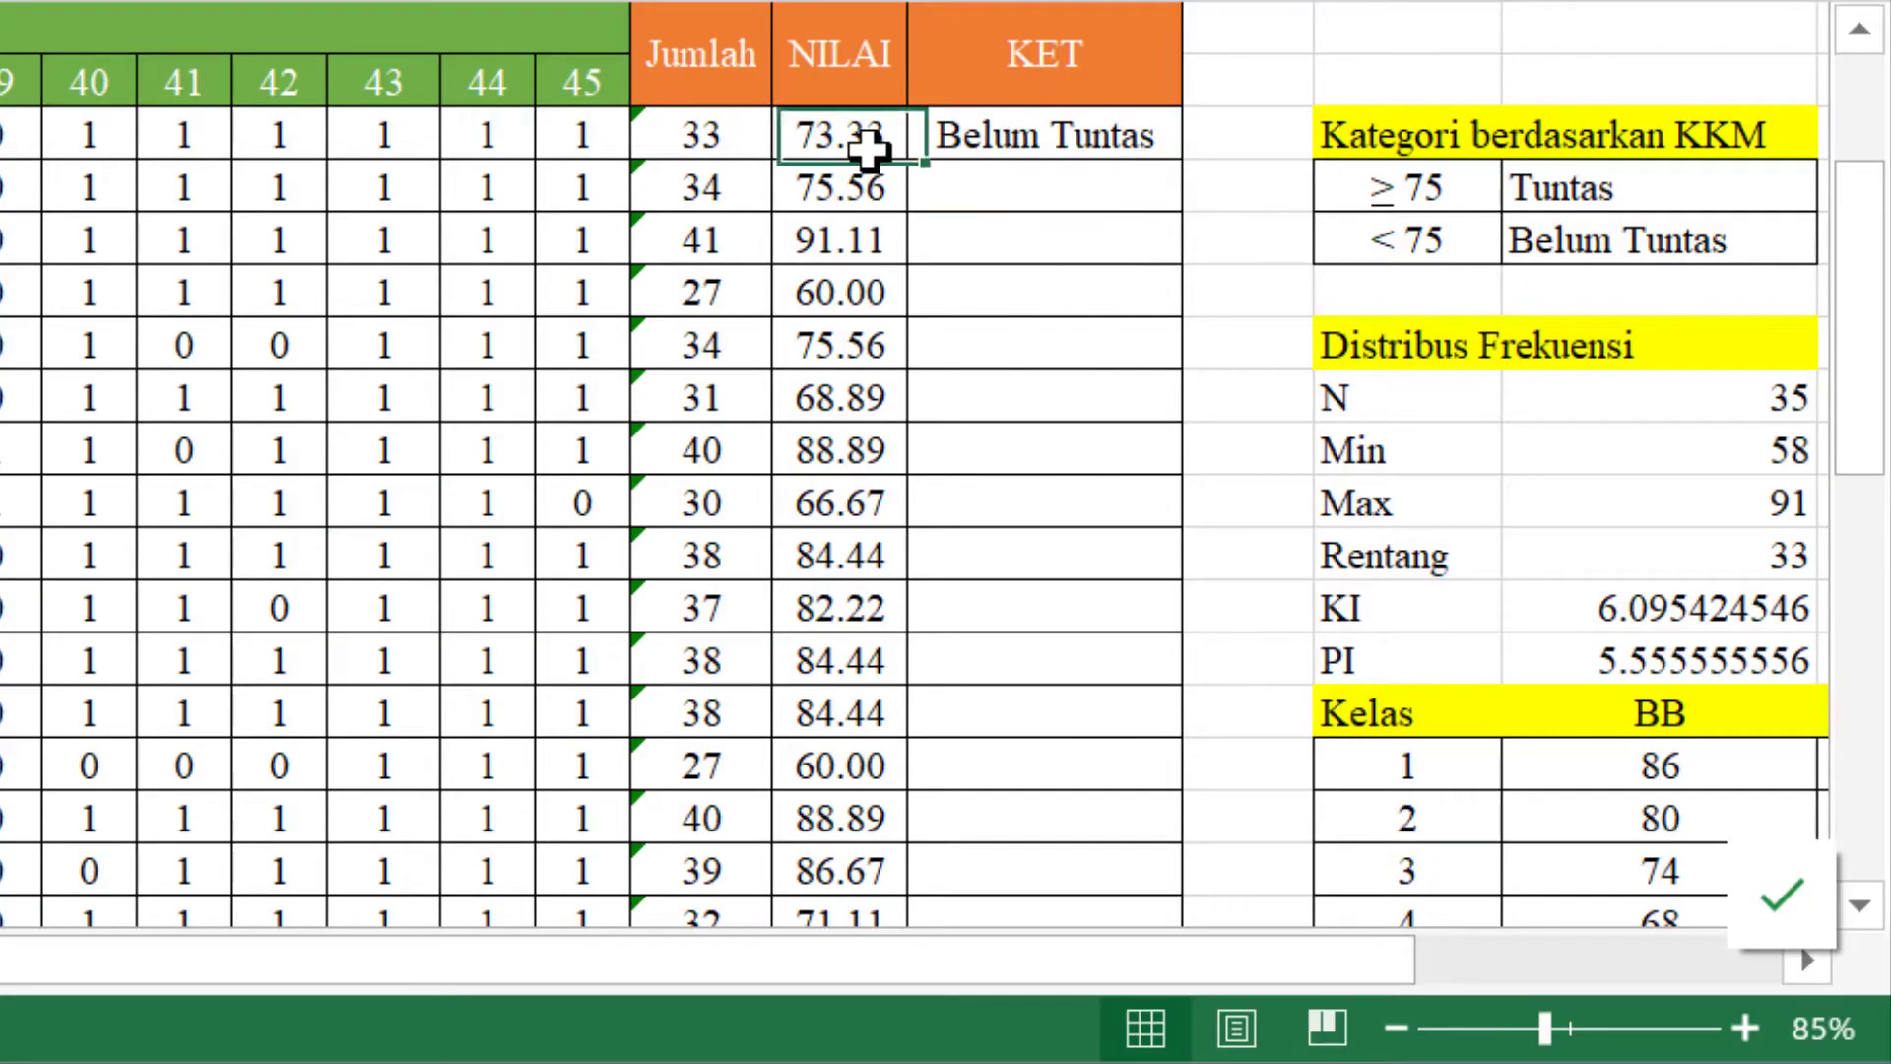
click(1073, 124)
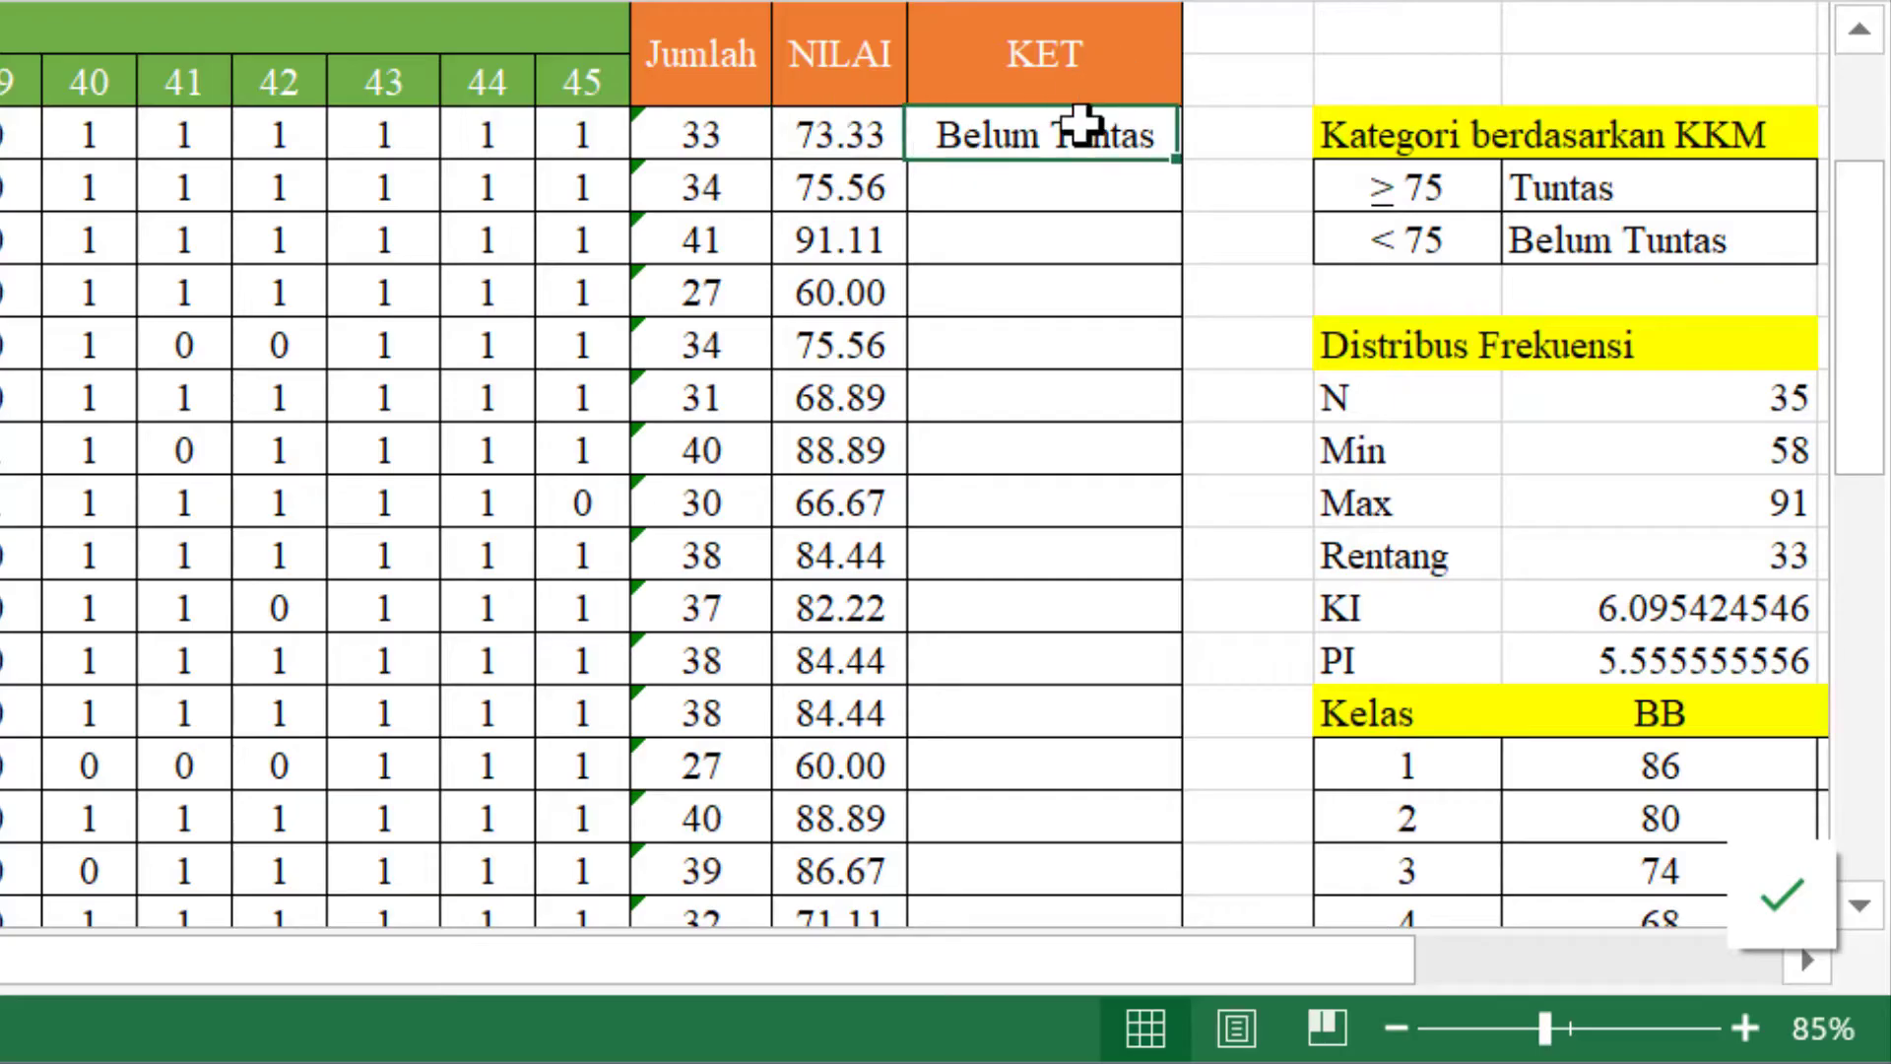
double_click(1182, 162)
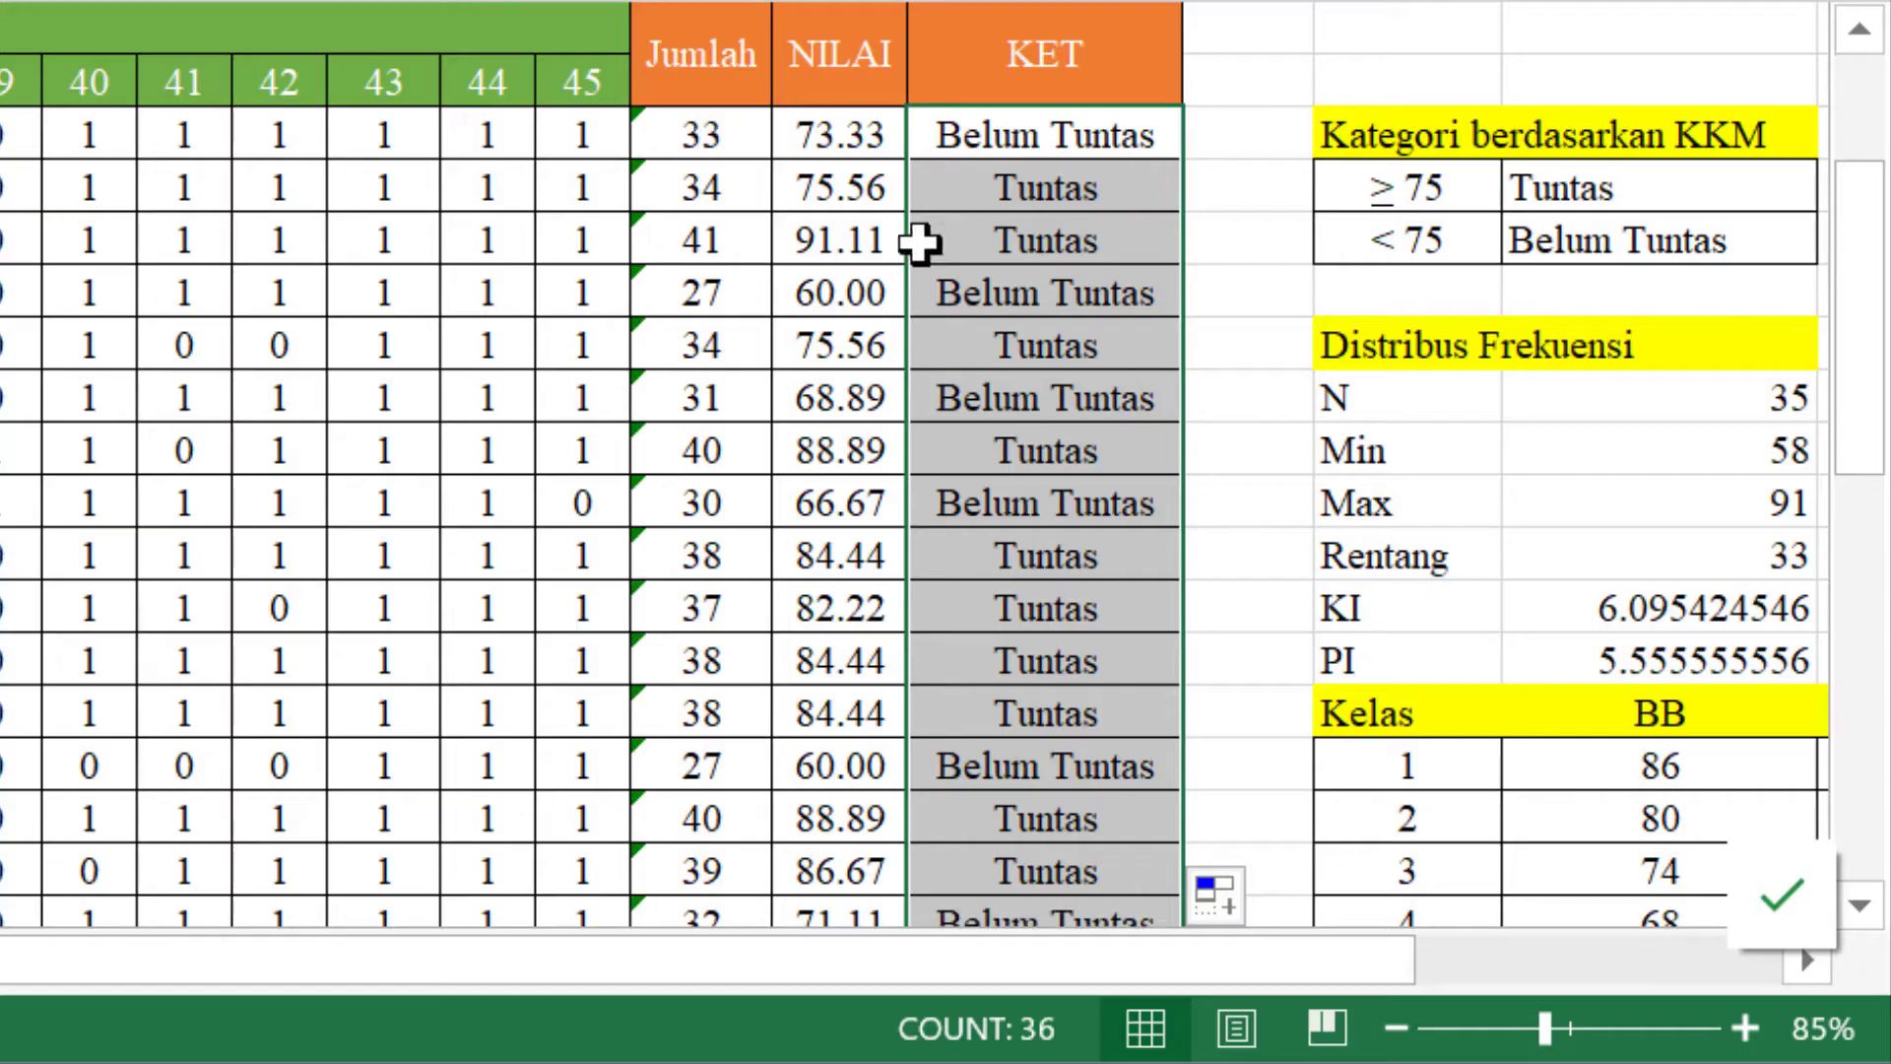
- Check the KET classifications against the NILAI scores down to the last row of the table
click(1076, 185)
click(1050, 241)
click(1051, 286)
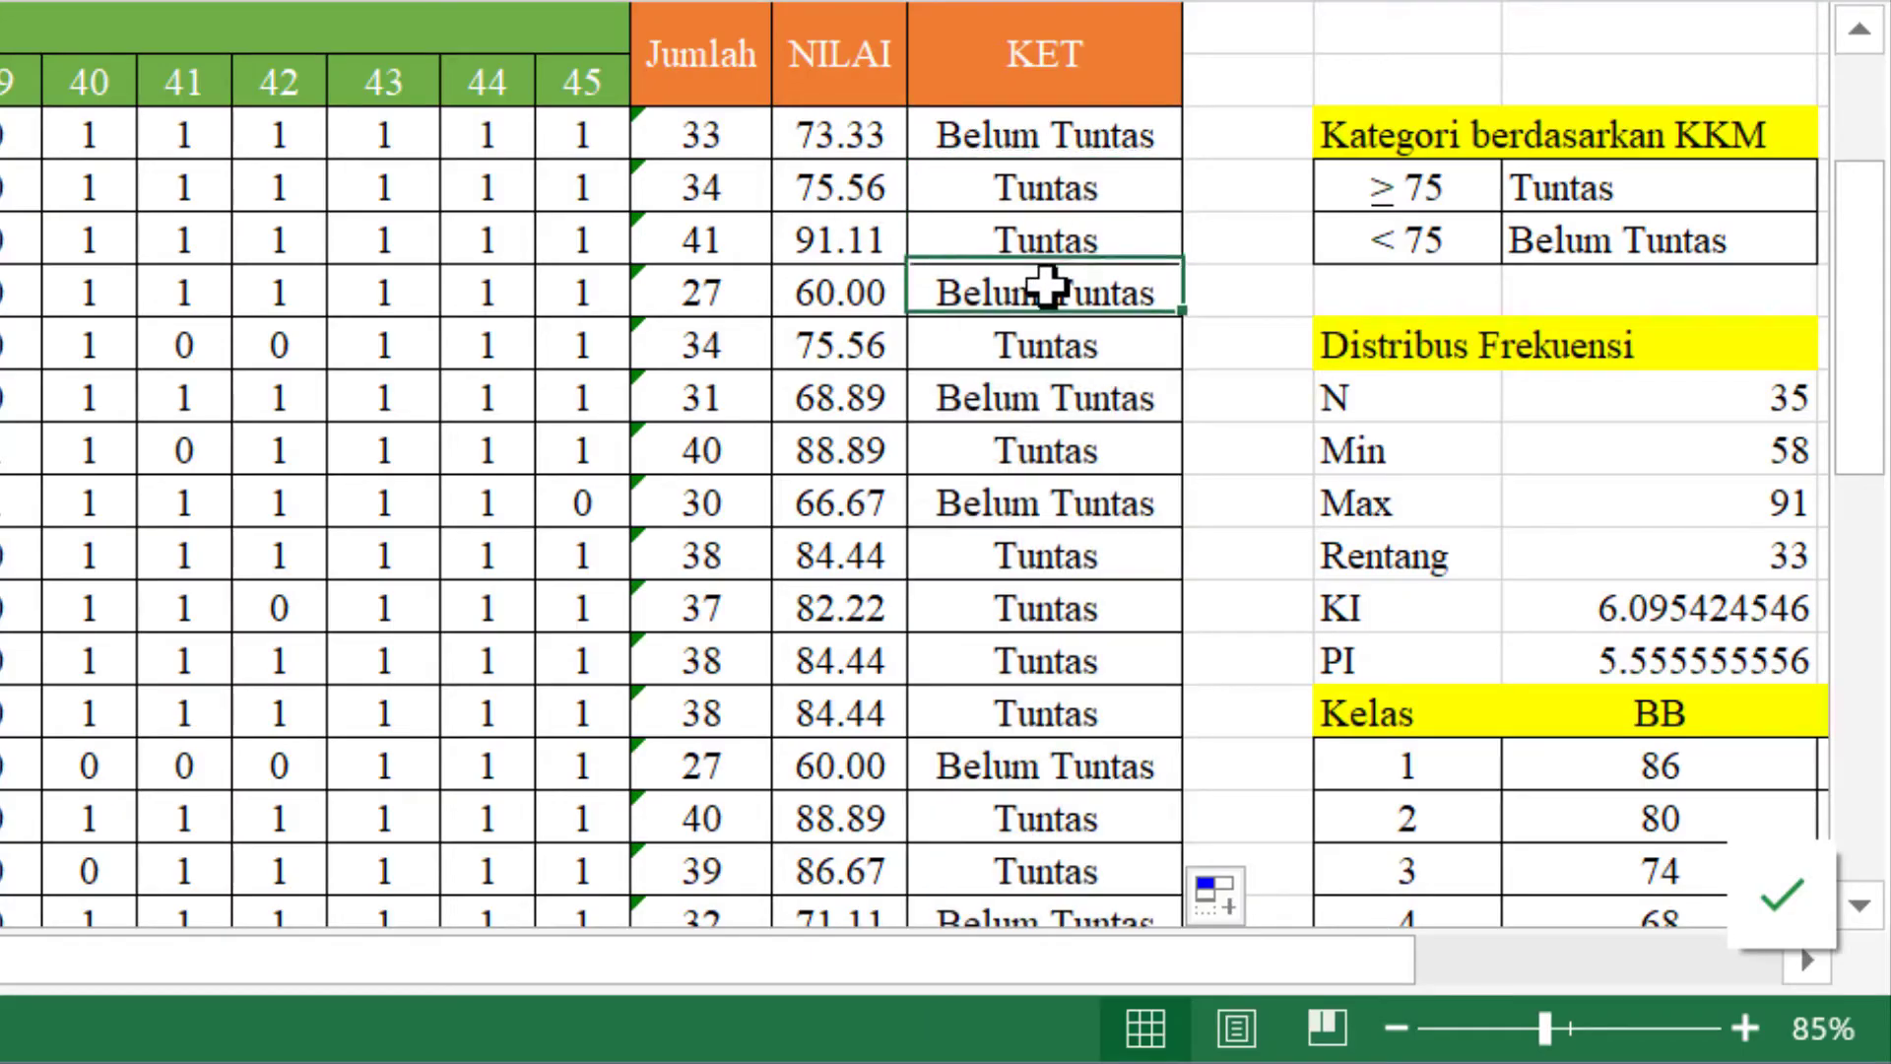
click(1091, 334)
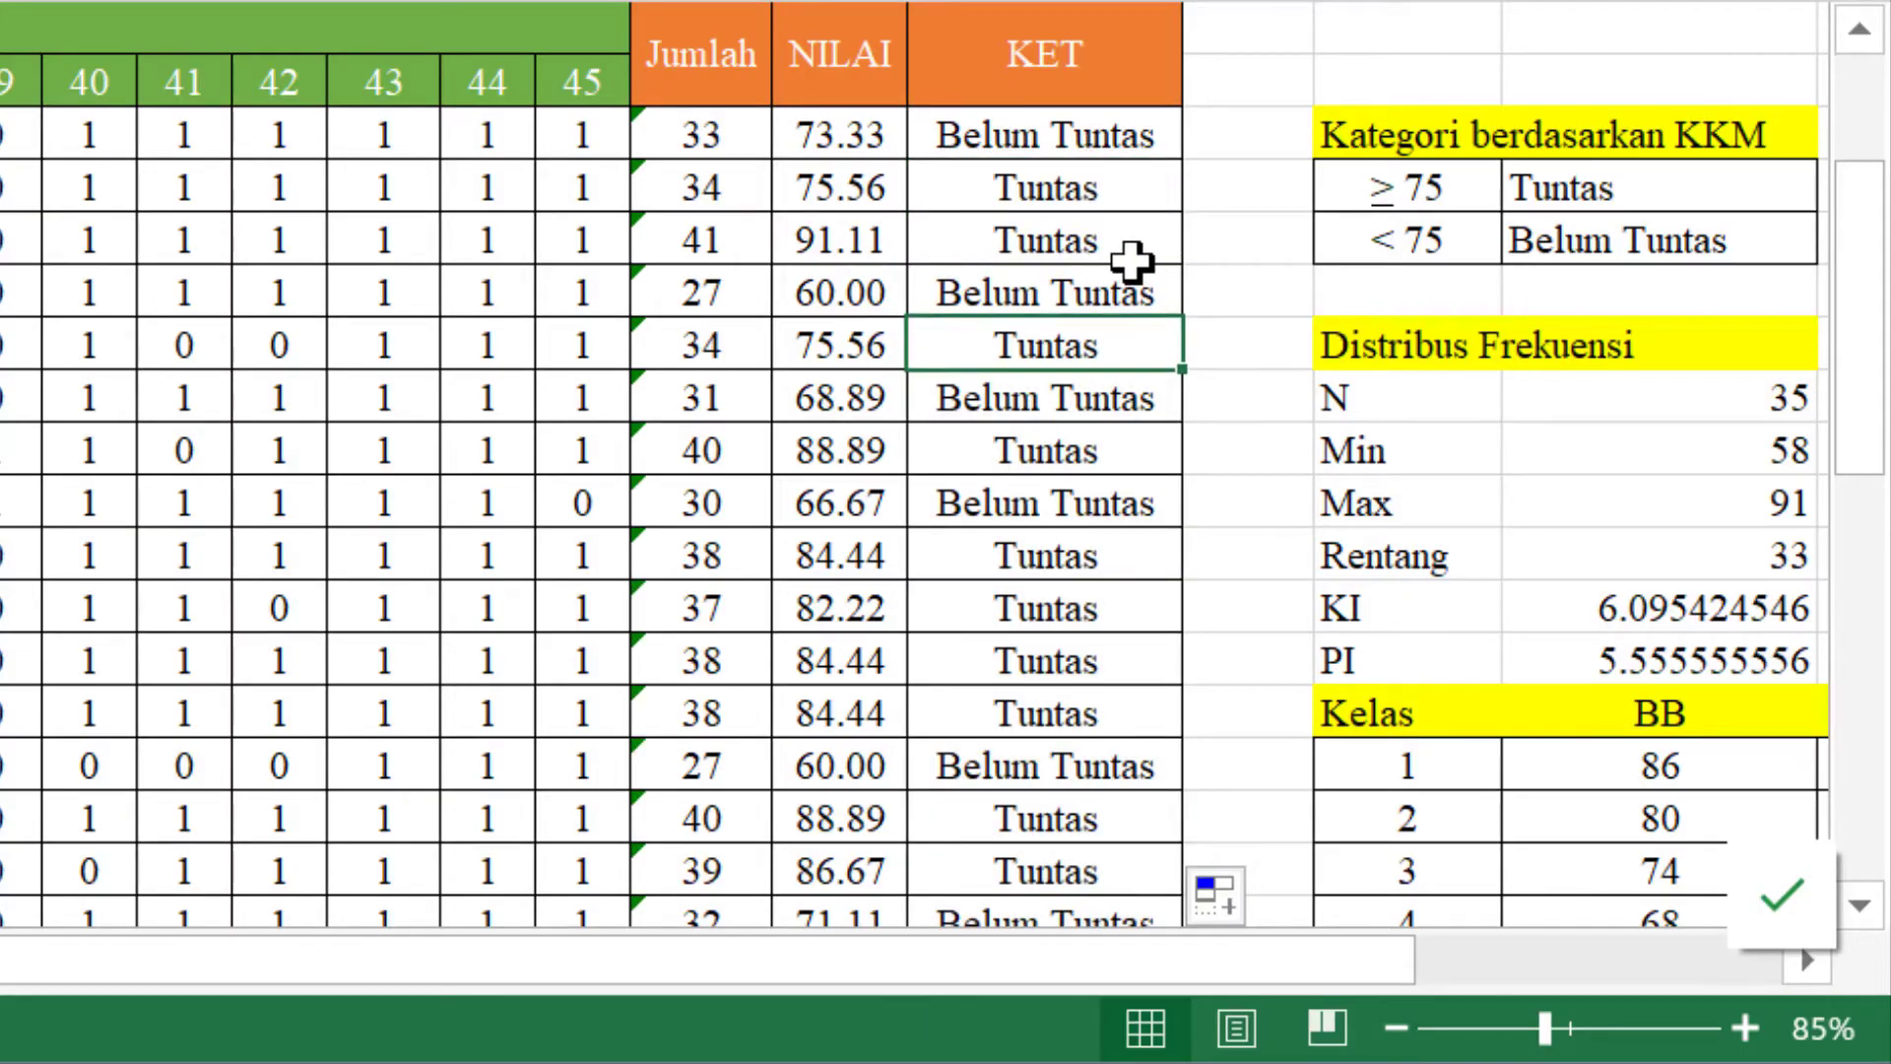
scroll(1131, 258, down, 8)
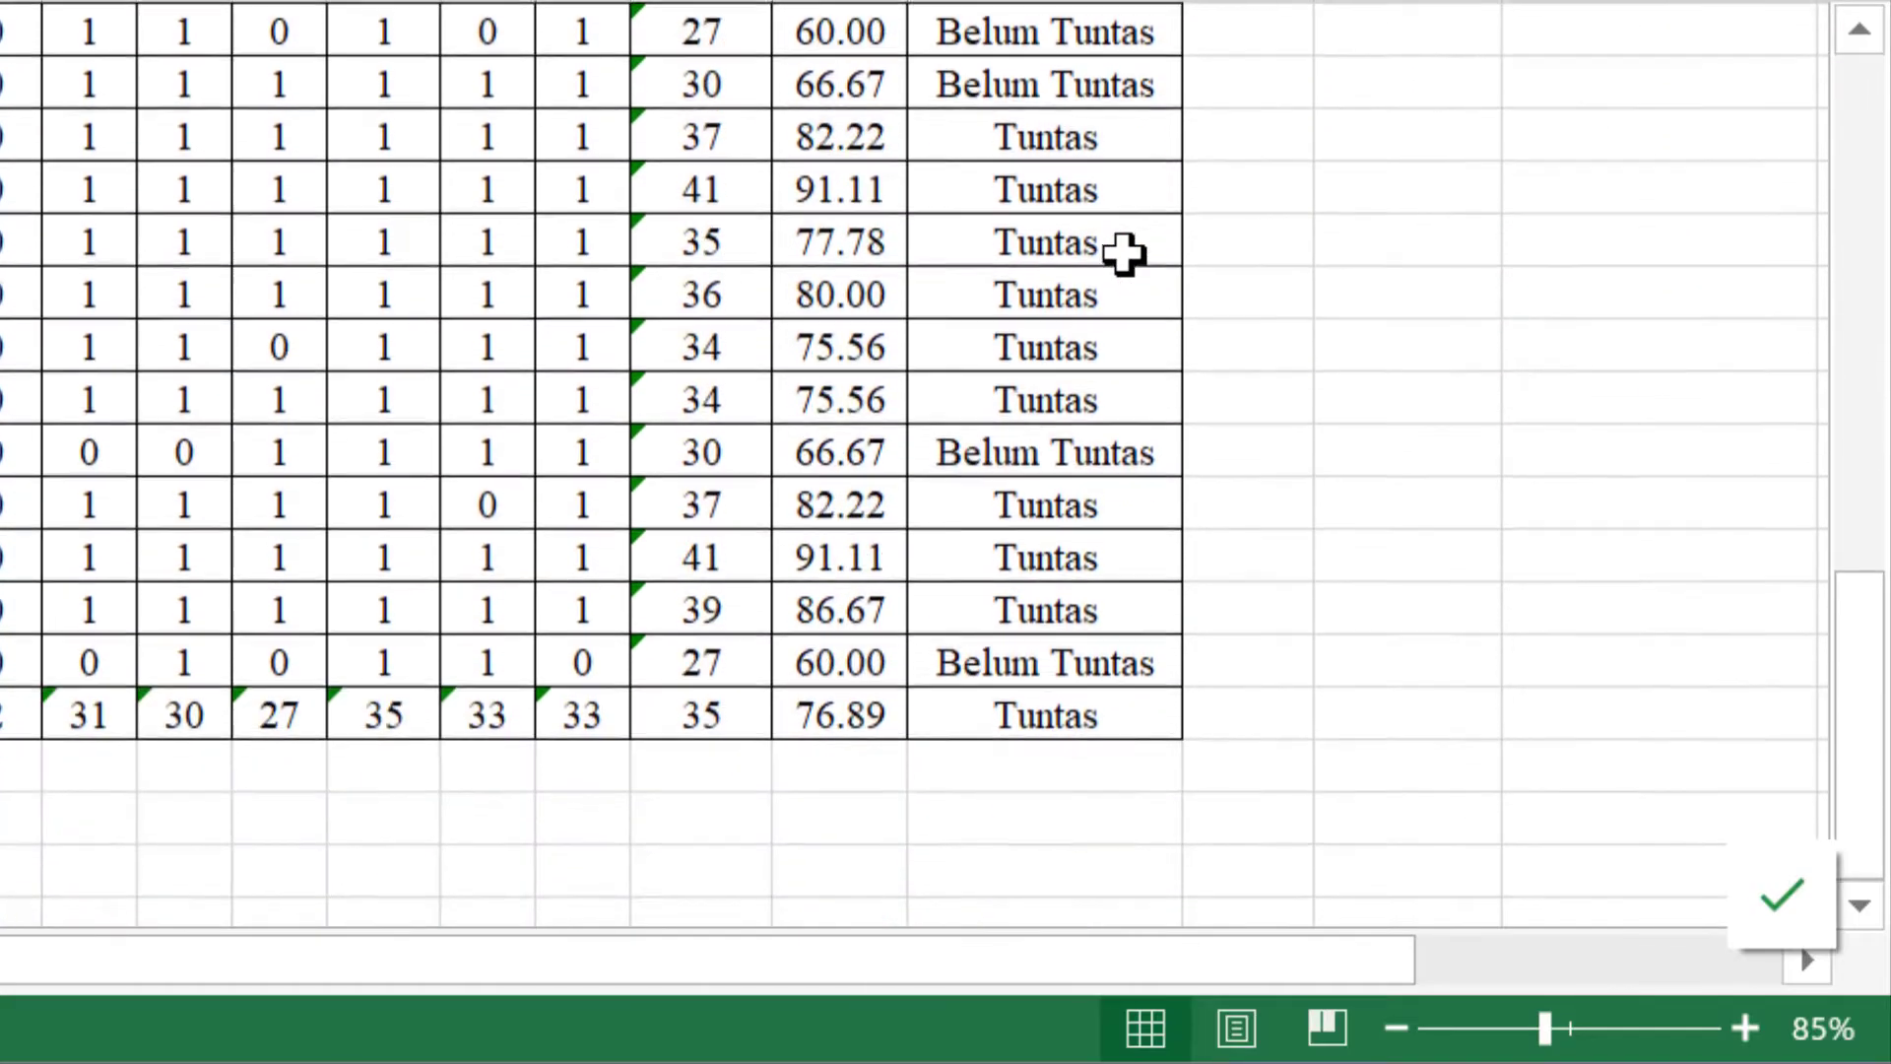
scroll(1125, 255, up, 6)
scroll(1123, 254, up, 3)
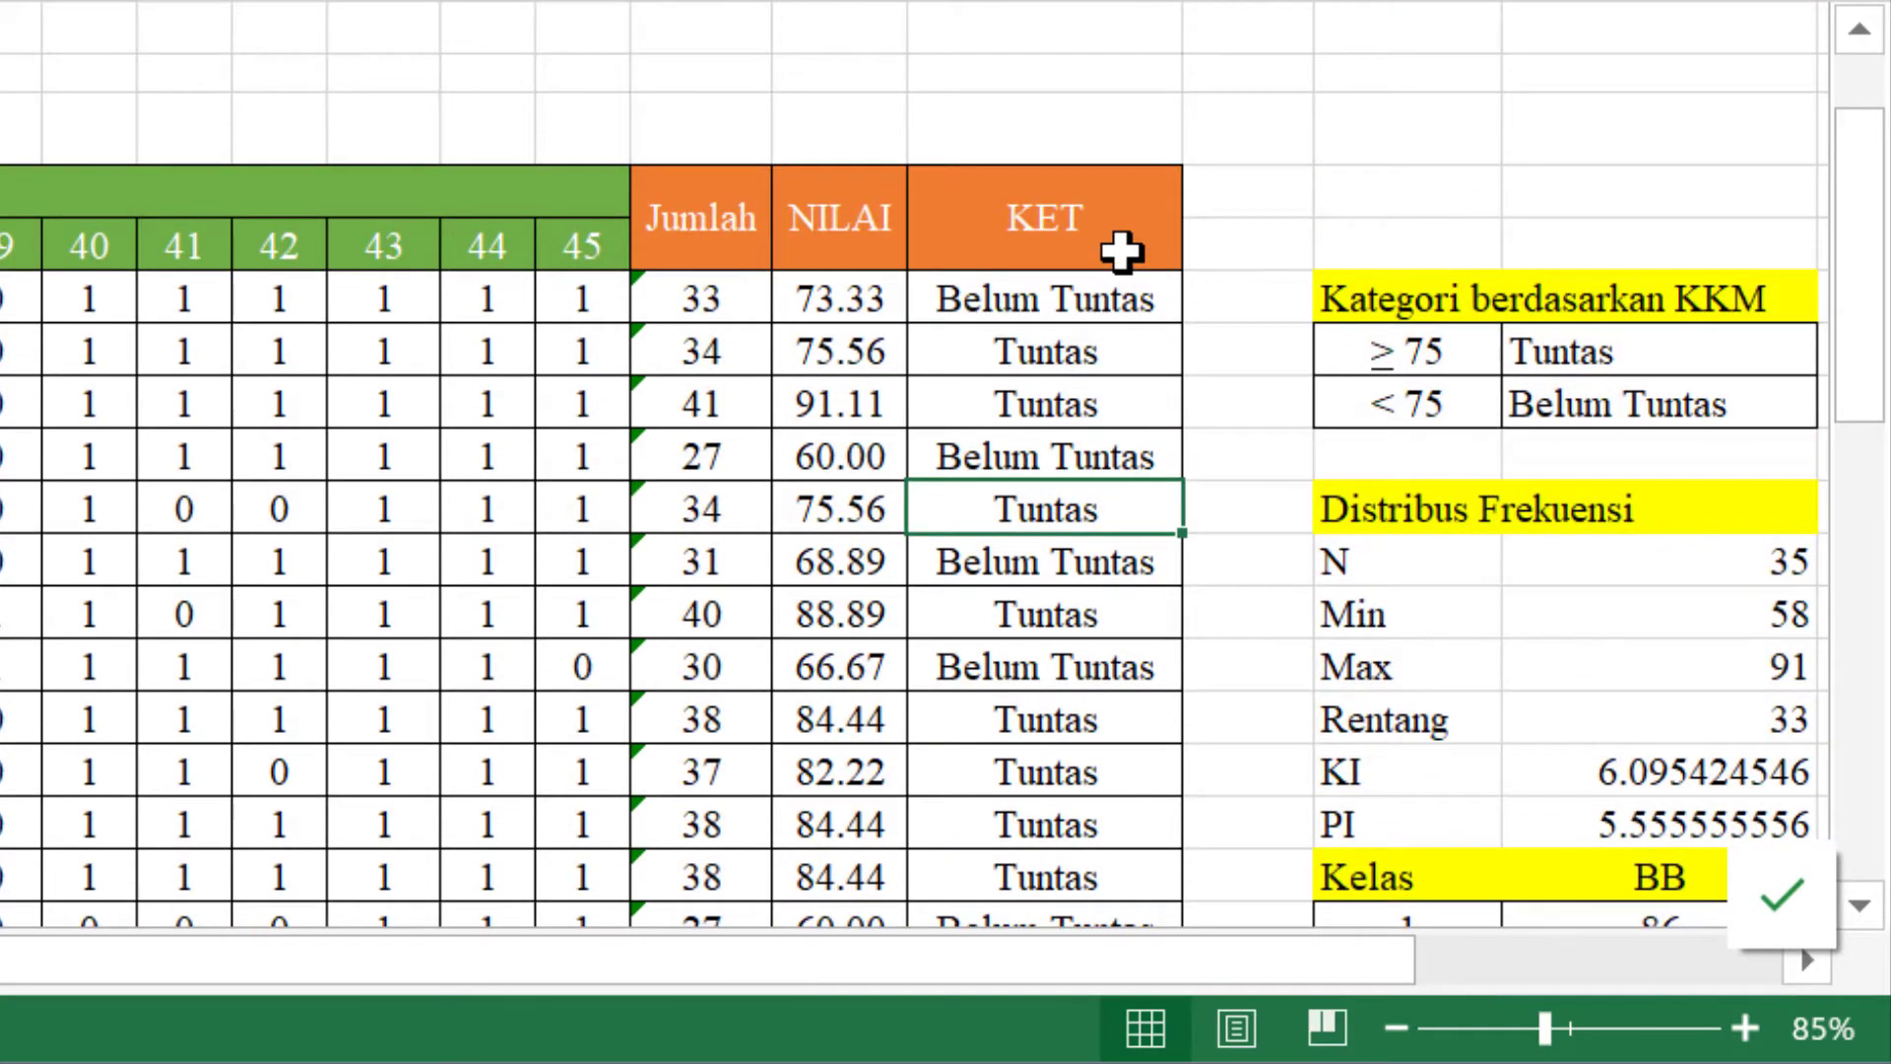
scroll(1121, 252, down, 1)
scroll(1120, 252, up, 1)
- Clear the N, Min, Max and Rentang values in BA14:BA17 of the Distribus Frekuensi table
click(1350, 338)
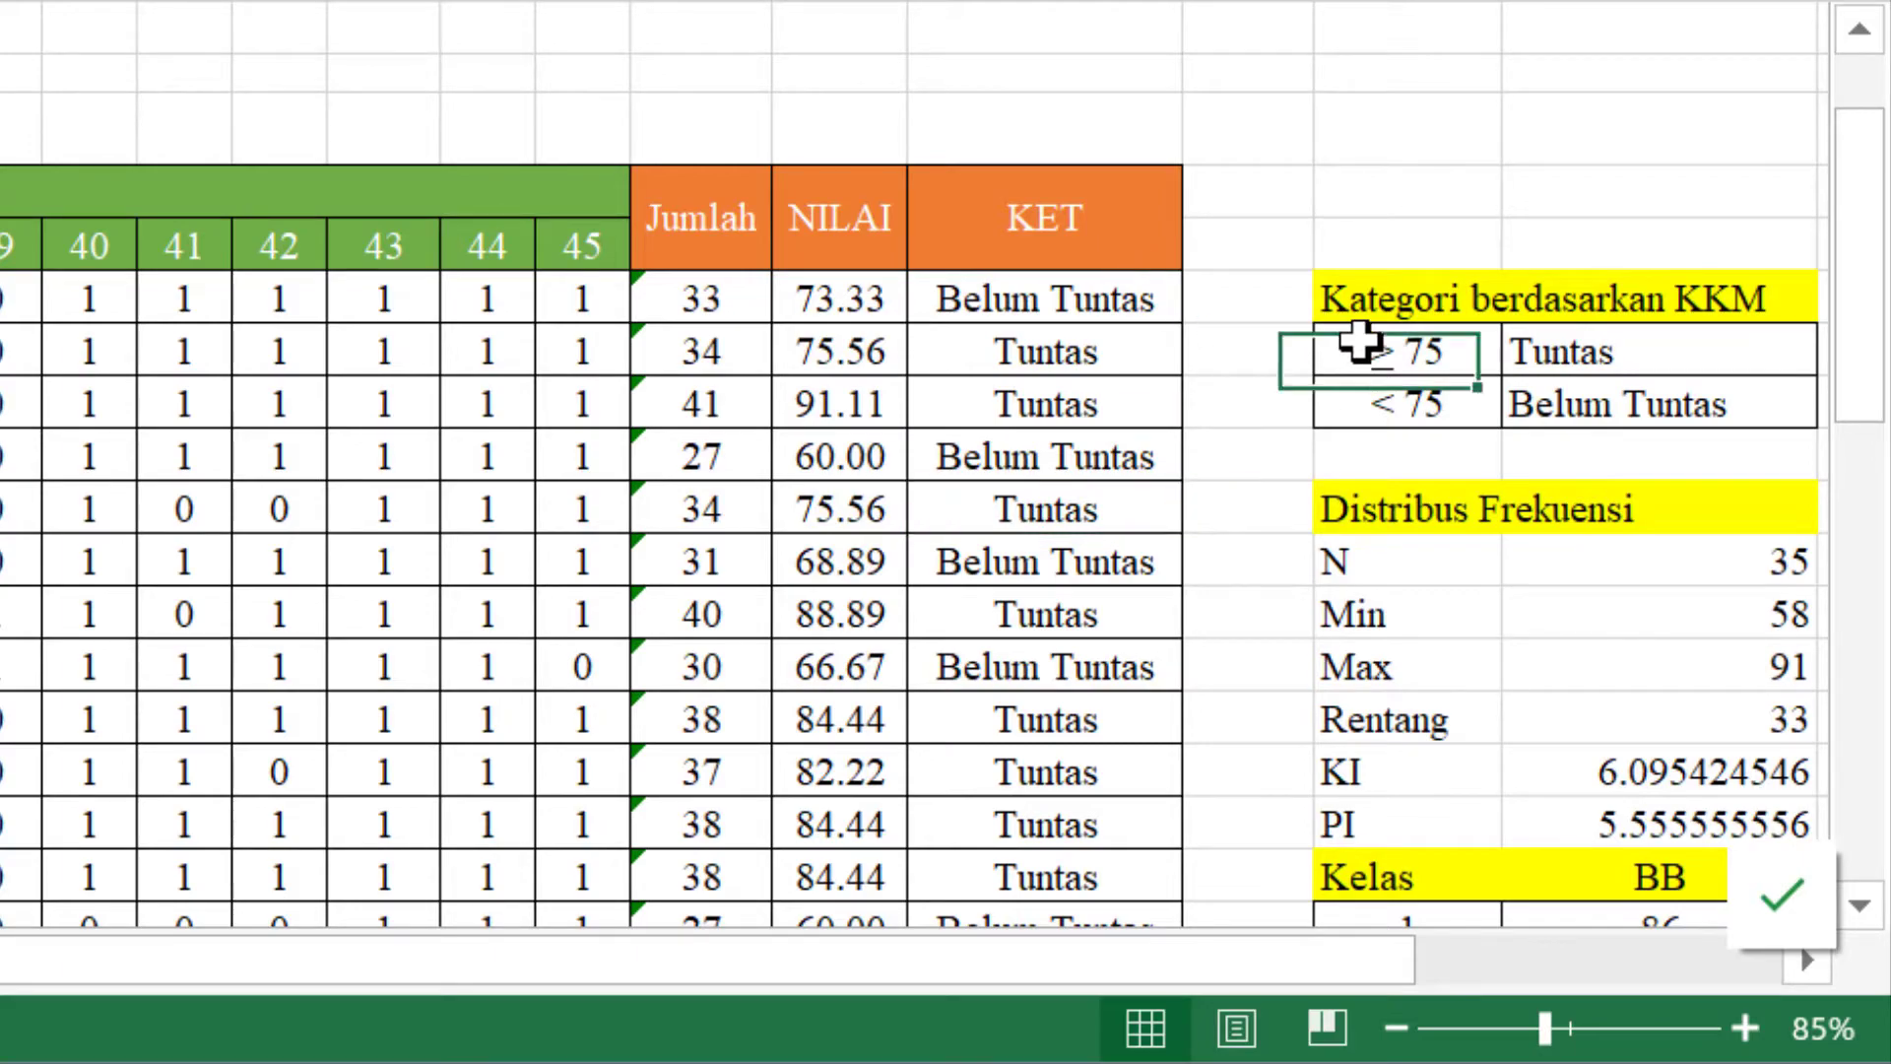
key(Right)
key(Right)
key(Right)
key(Right)
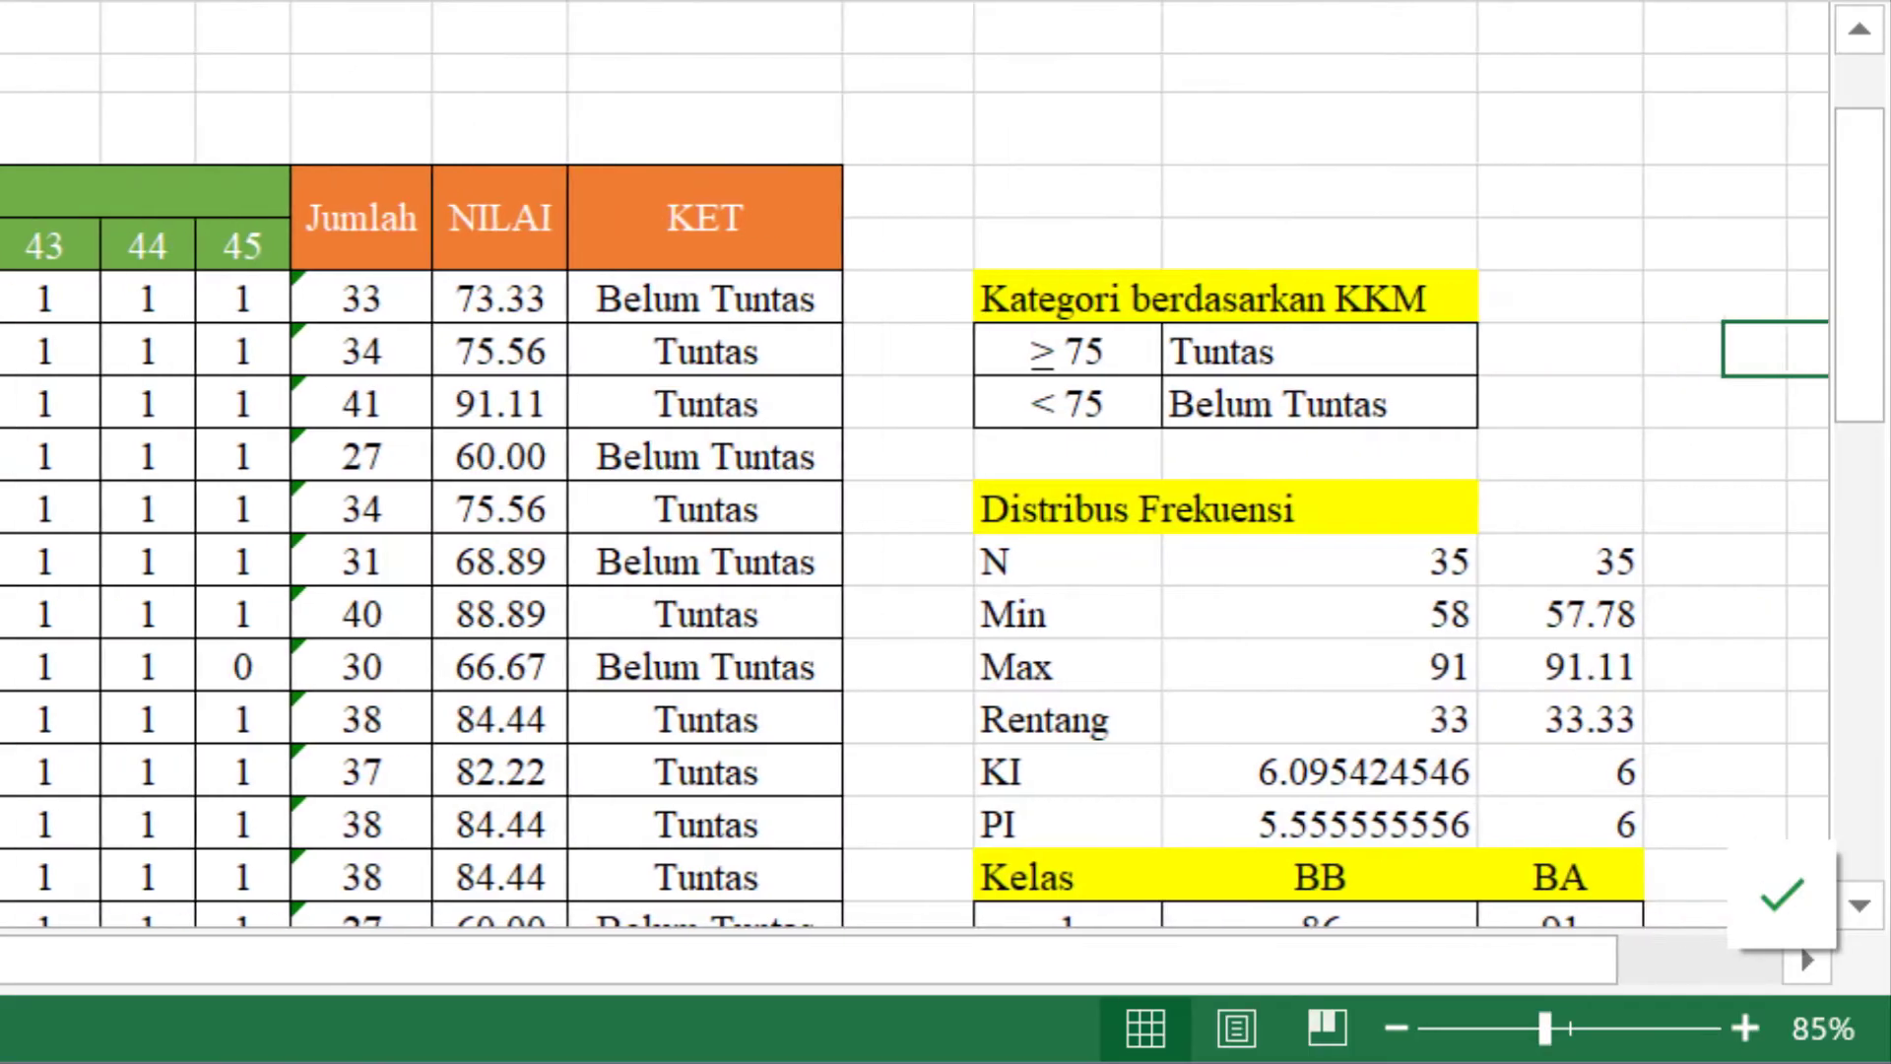
key(Left)
key(Left)
key(Down)
key(Down)
key(Down)
key(Down)
key(shift+Down)
key(shift+Down)
key(shift+Down)
key(shift+Down)
key(shift+Down)
key(shift+Down)
key(shift+Down)
key(shift+Down)
key(shift+Down)
key(shift+Down)
key(shift+Down)
key(shift+Down)
key(shift+Up)
key(shift+Up)
key(shift+Up)
key(shift+Up)
key(shift+Up)
key(shift+Up)
key(shift+Up)
key(shift+Up)
key(shift+Up)
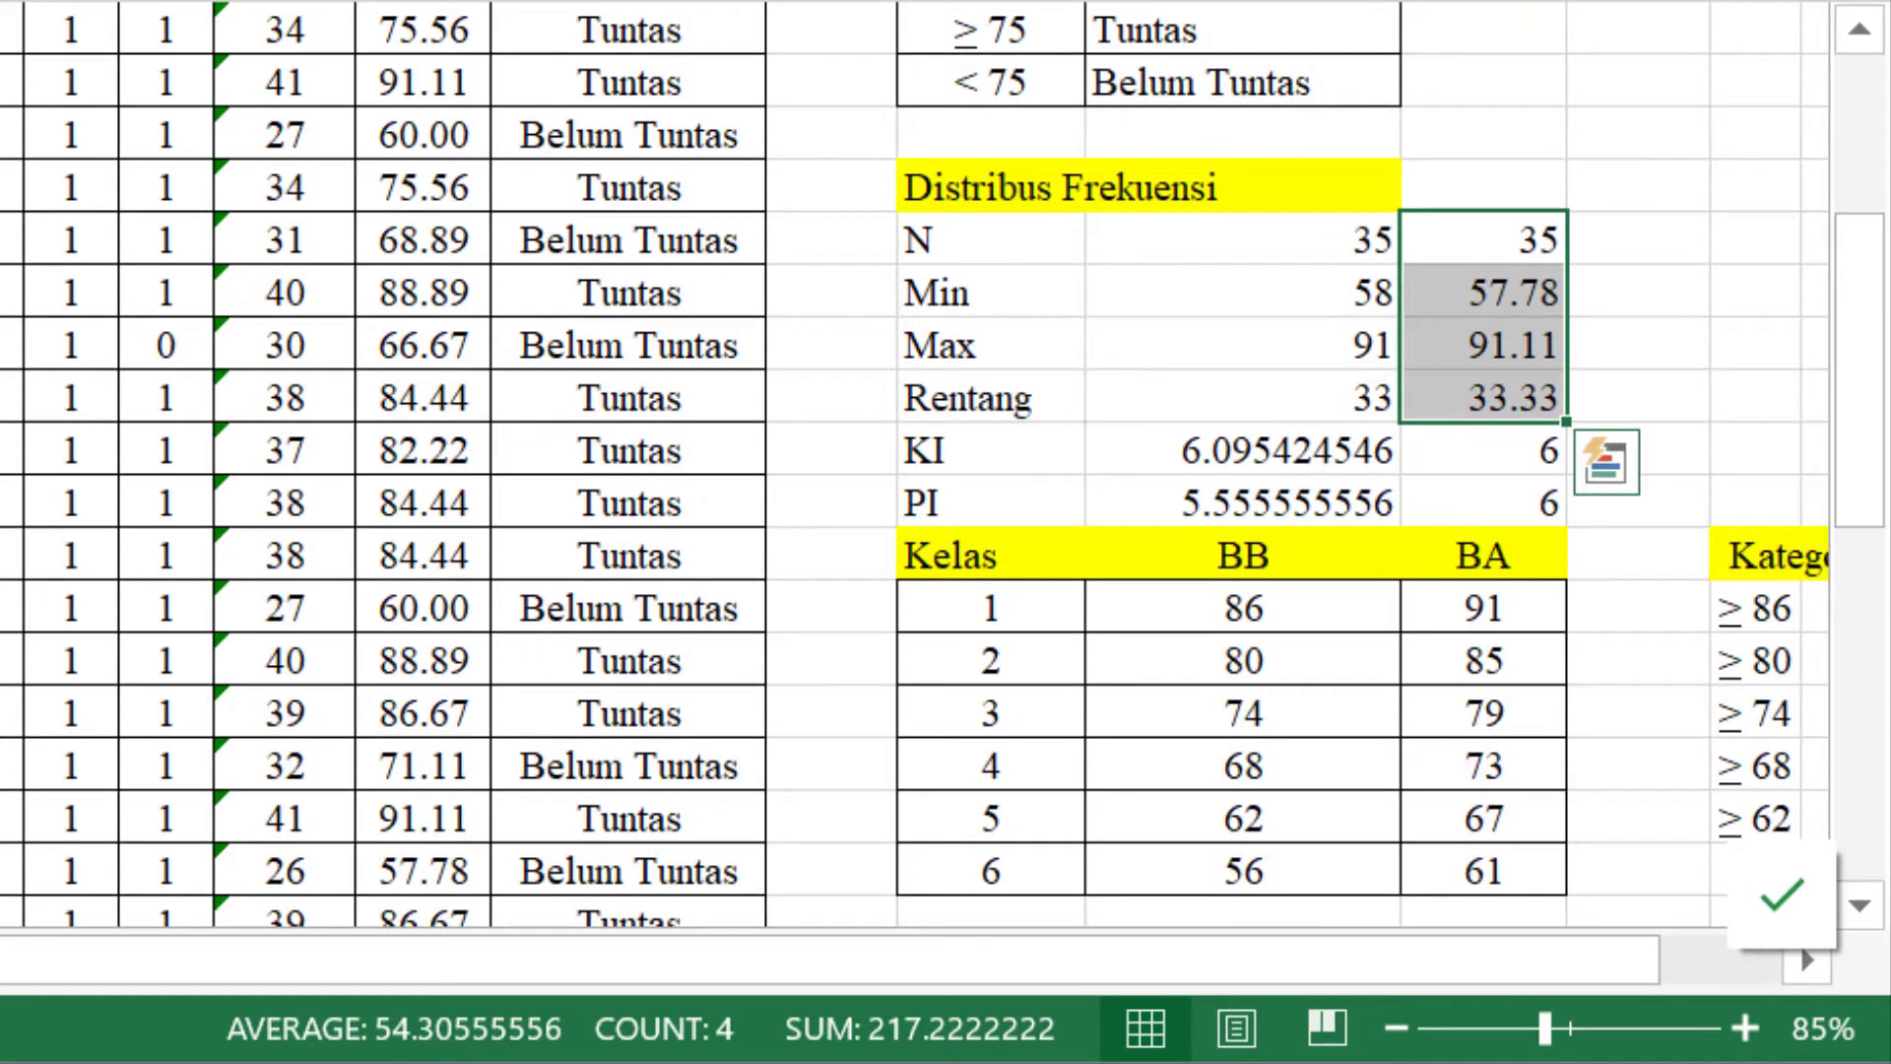
key(Delete)
key(Right)
key(Right)
key(Right)
key(Right)
key(Left)
key(Left)
key(Left)
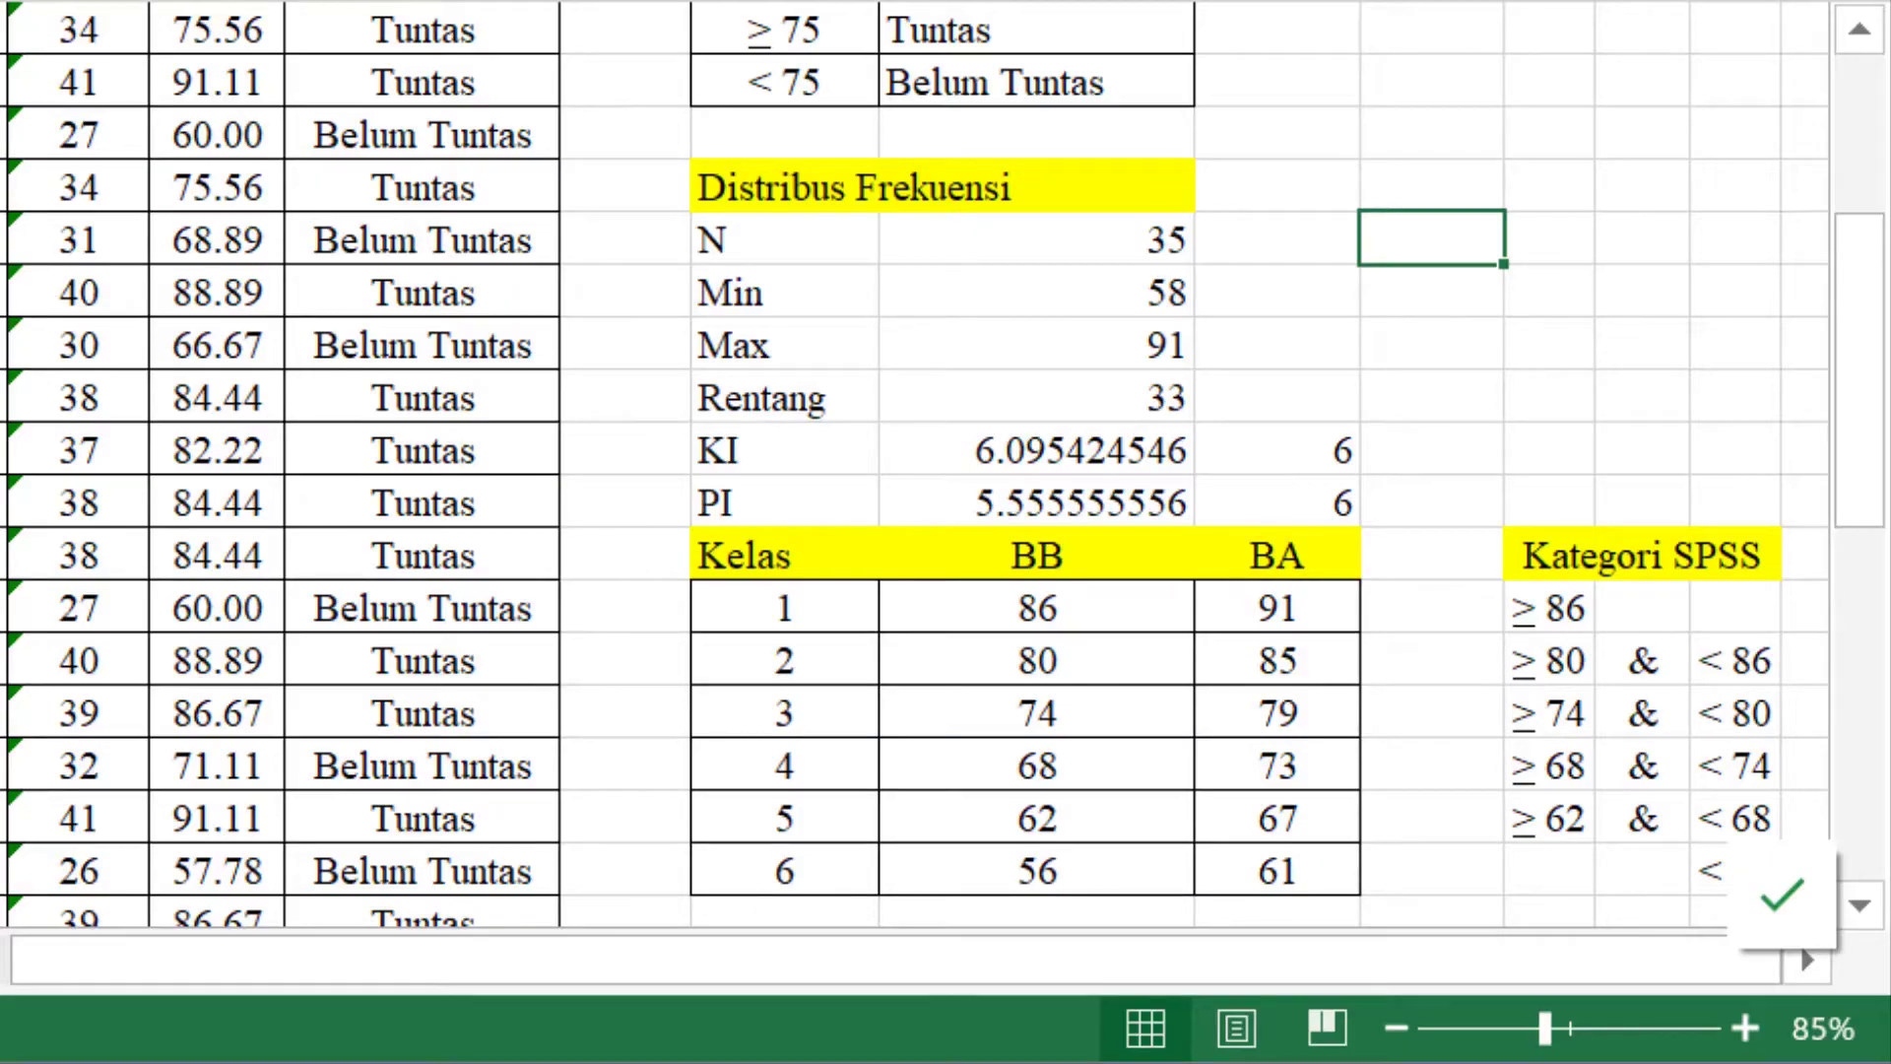
click(1036, 237)
click(784, 238)
click(1036, 237)
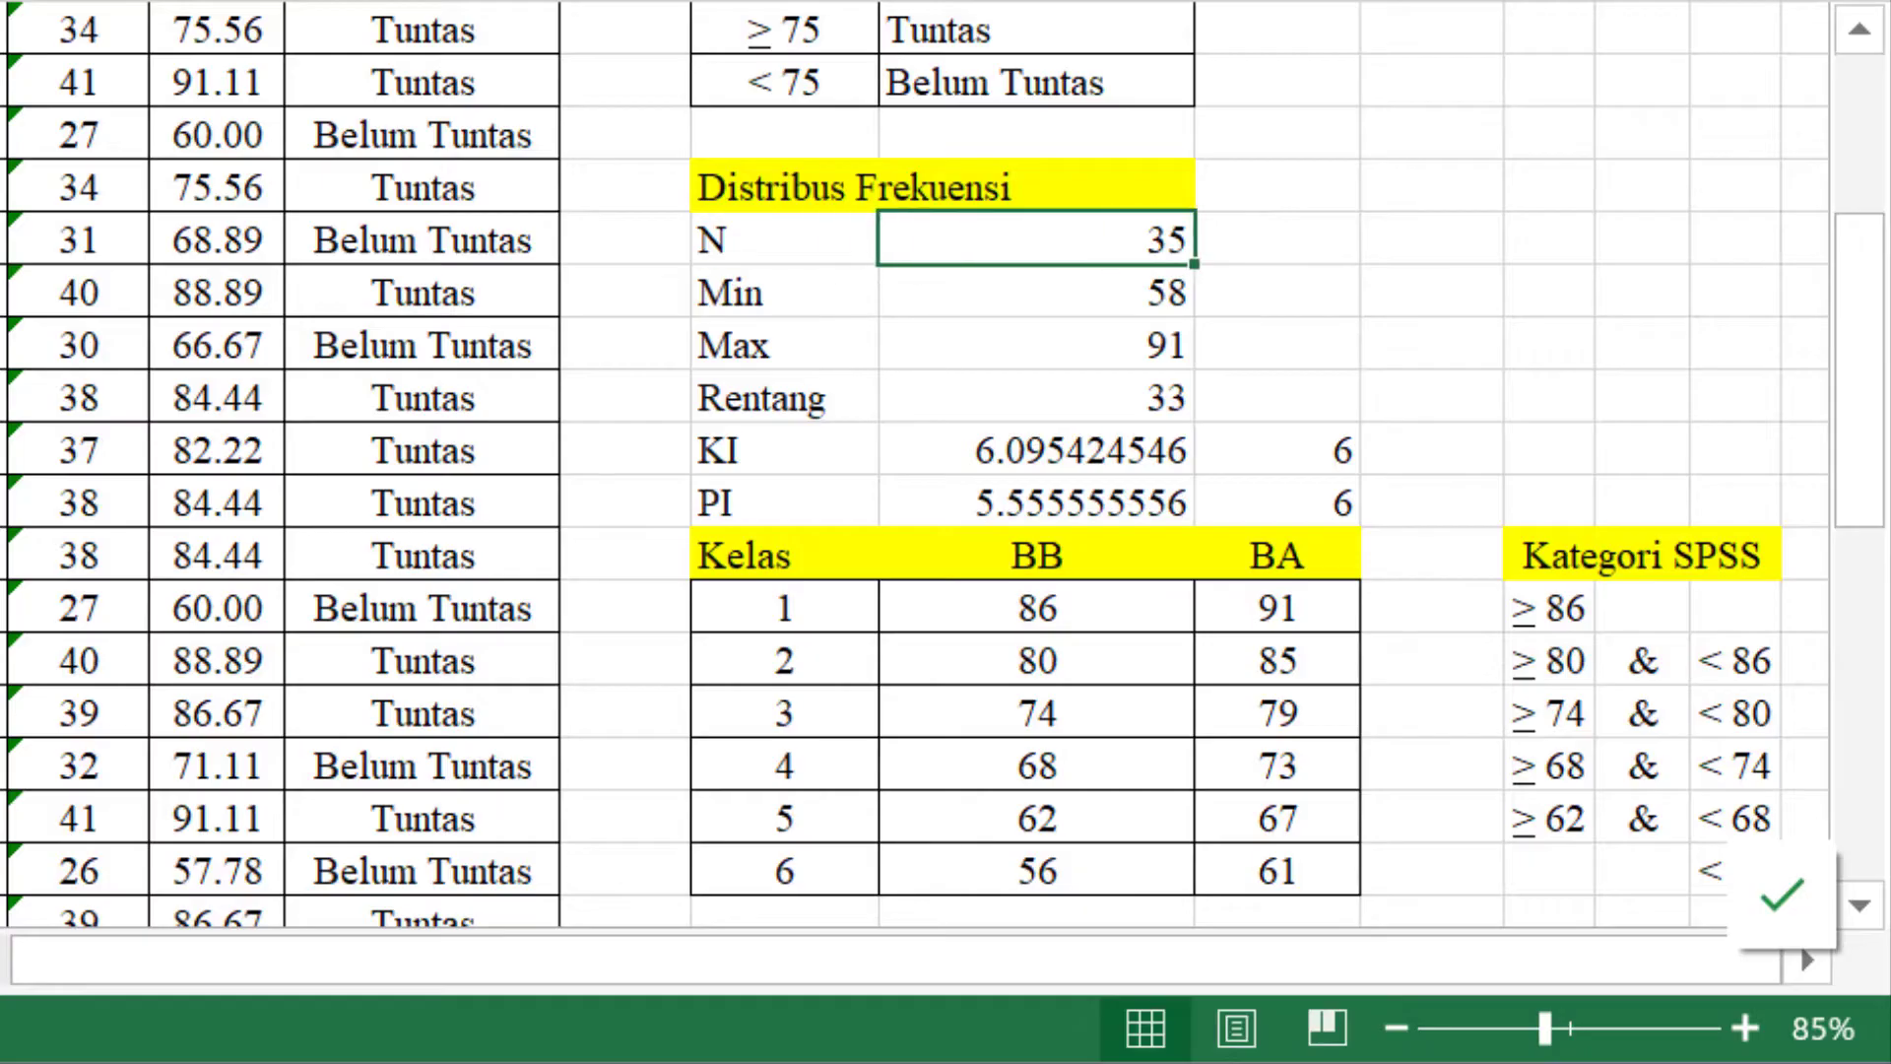
- Calculate N in BA14 with a COUNT formula over the numbered student rows in column A, starting at A9
click(1277, 238)
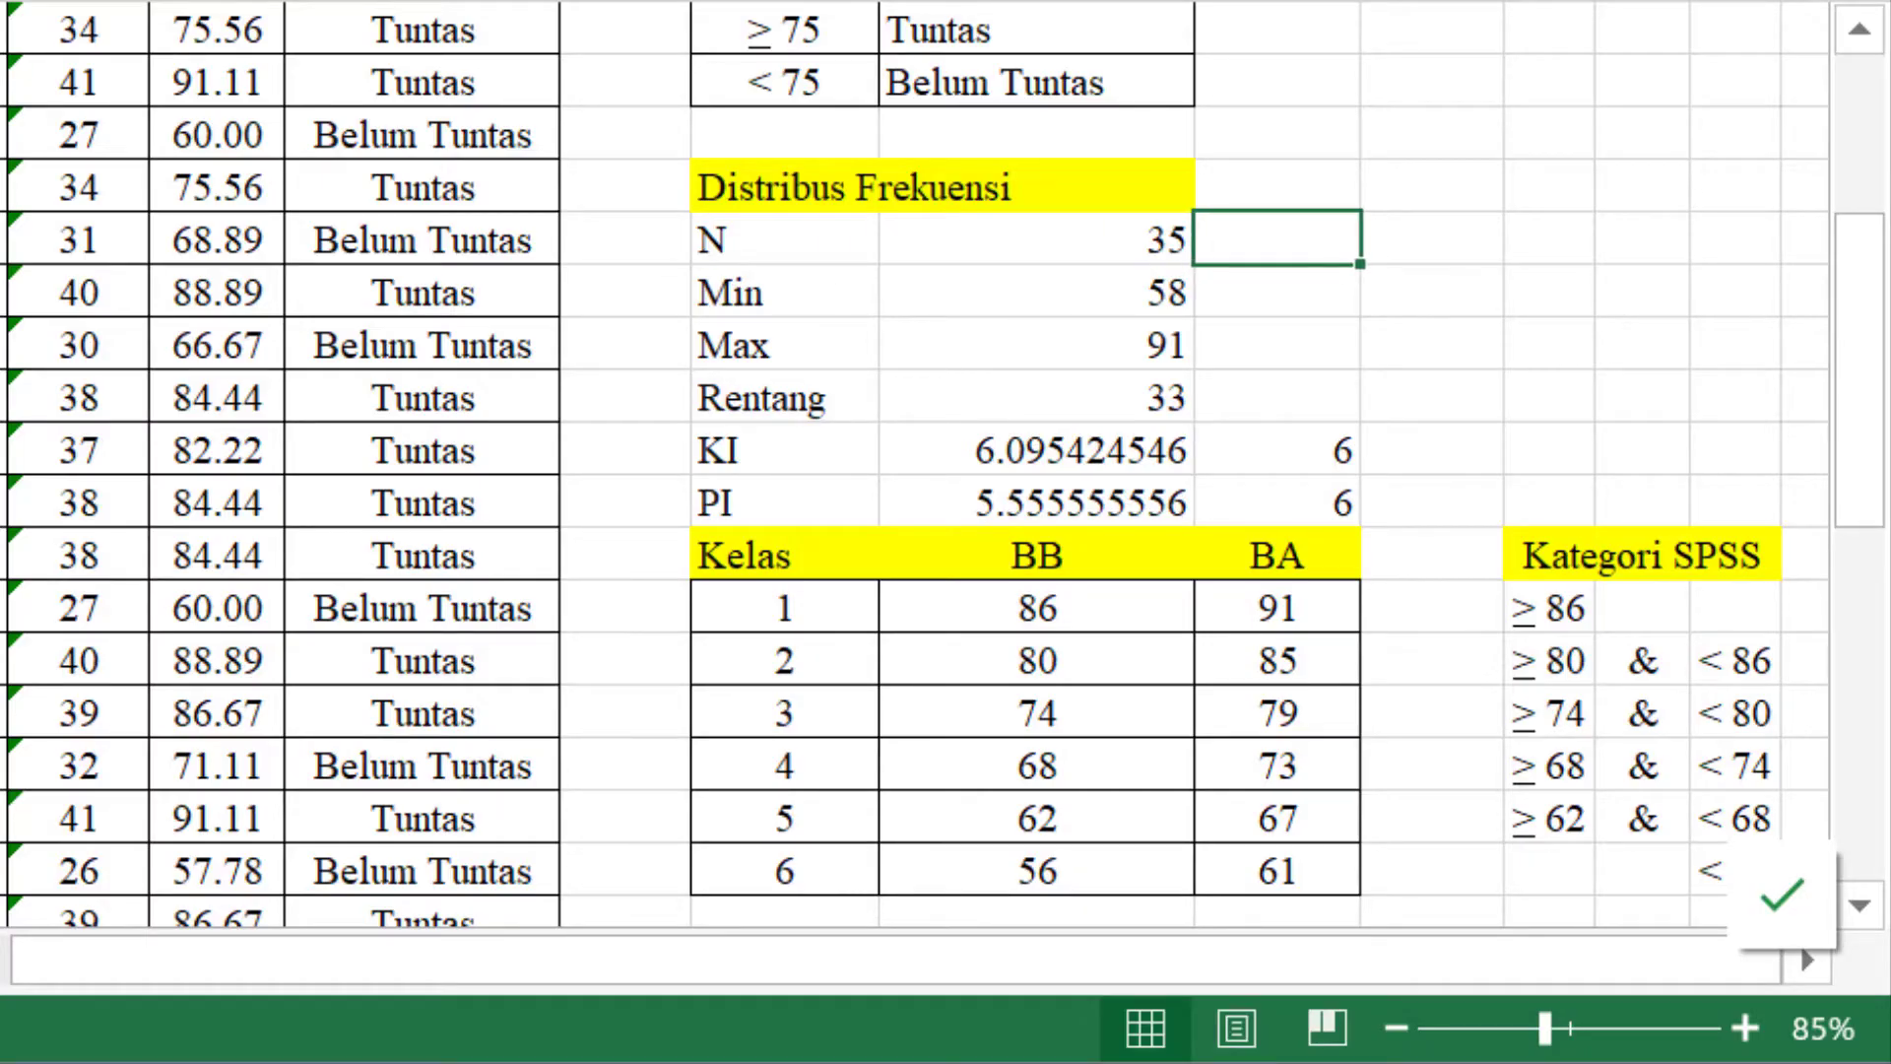
text(=cou)
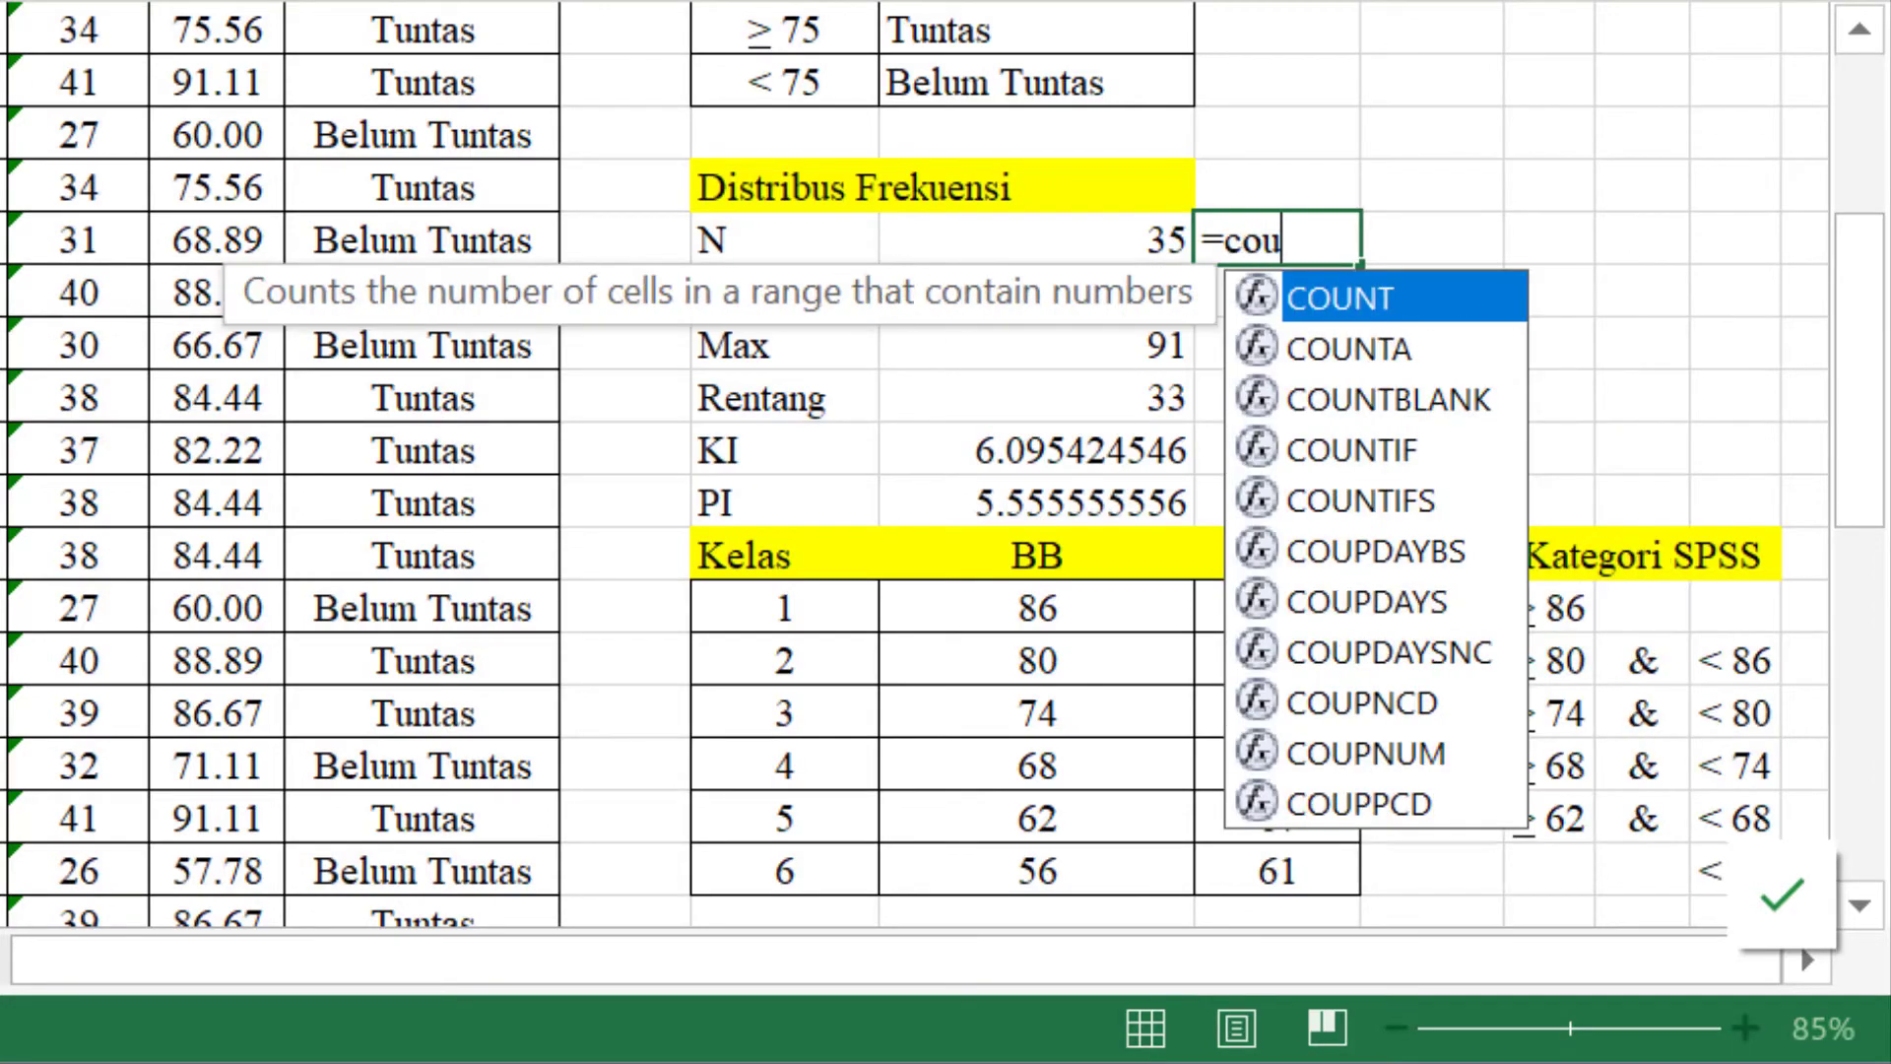
text(nt()
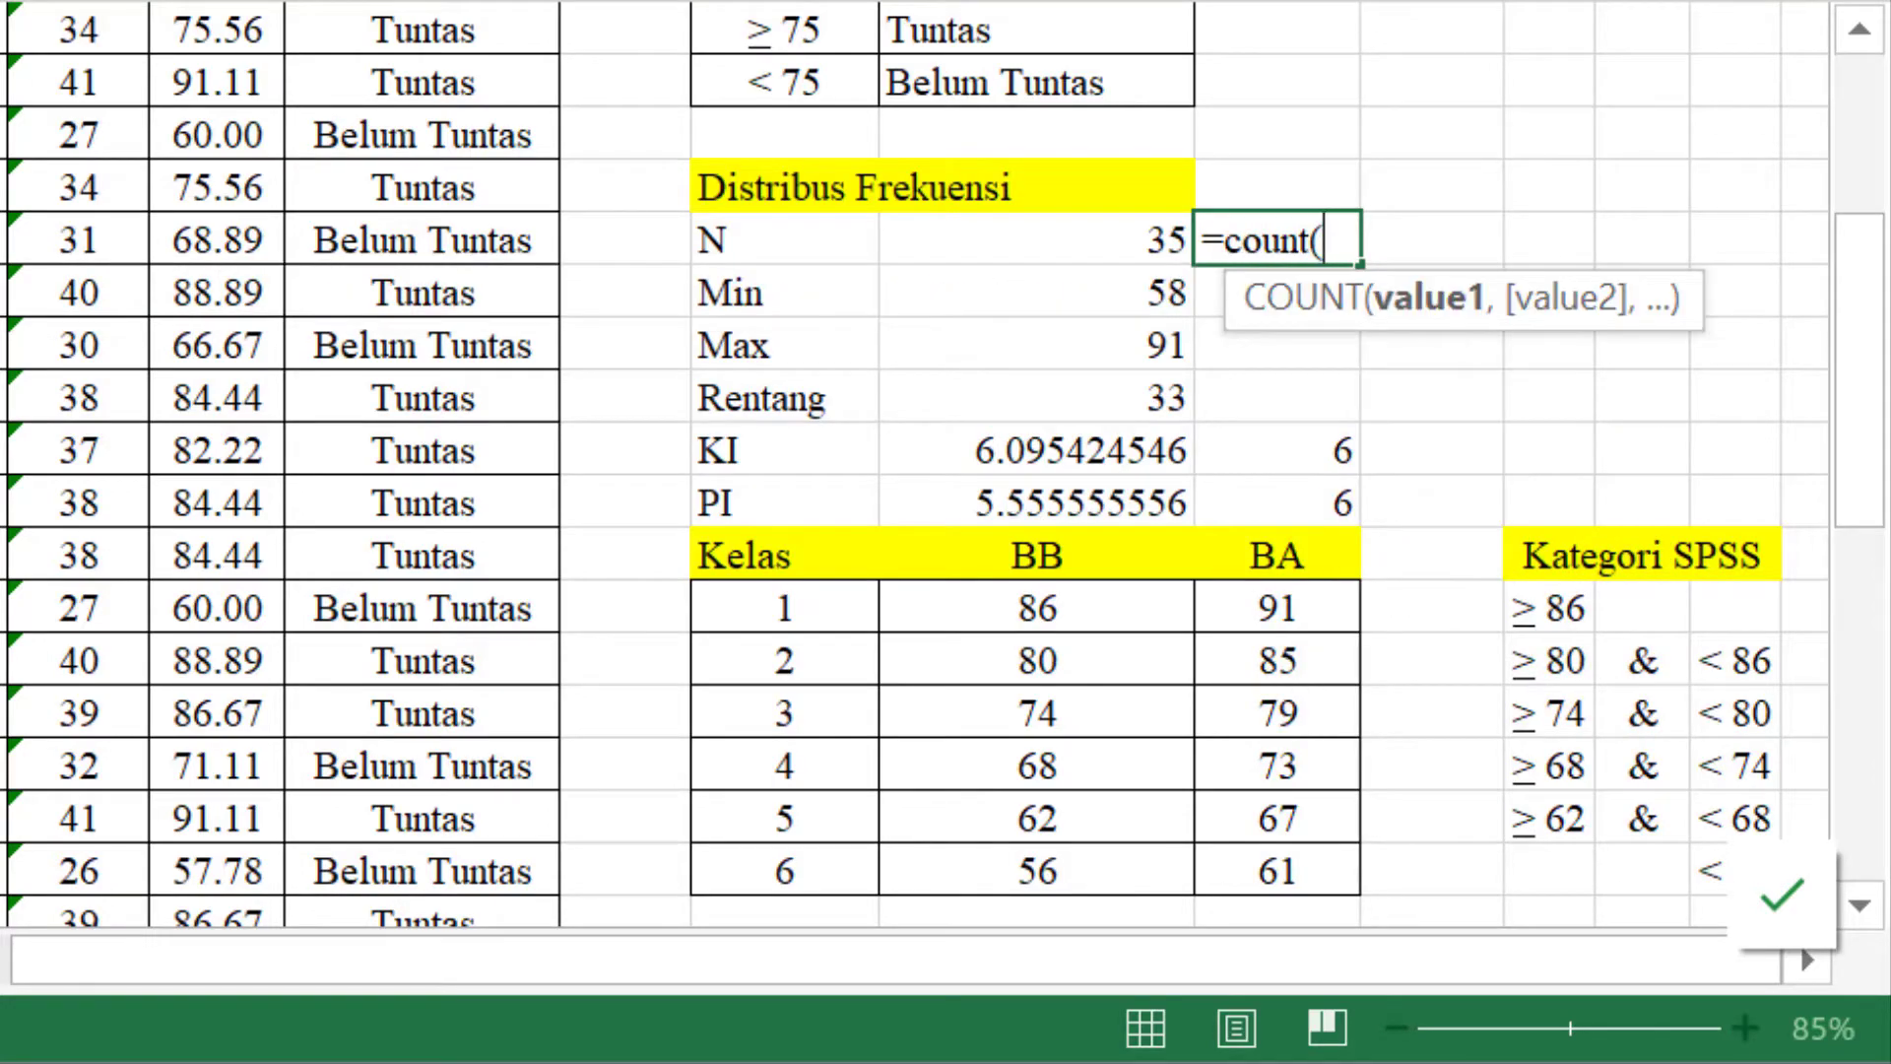
click(4, 134)
key(Up)
key(Up)
key(Up)
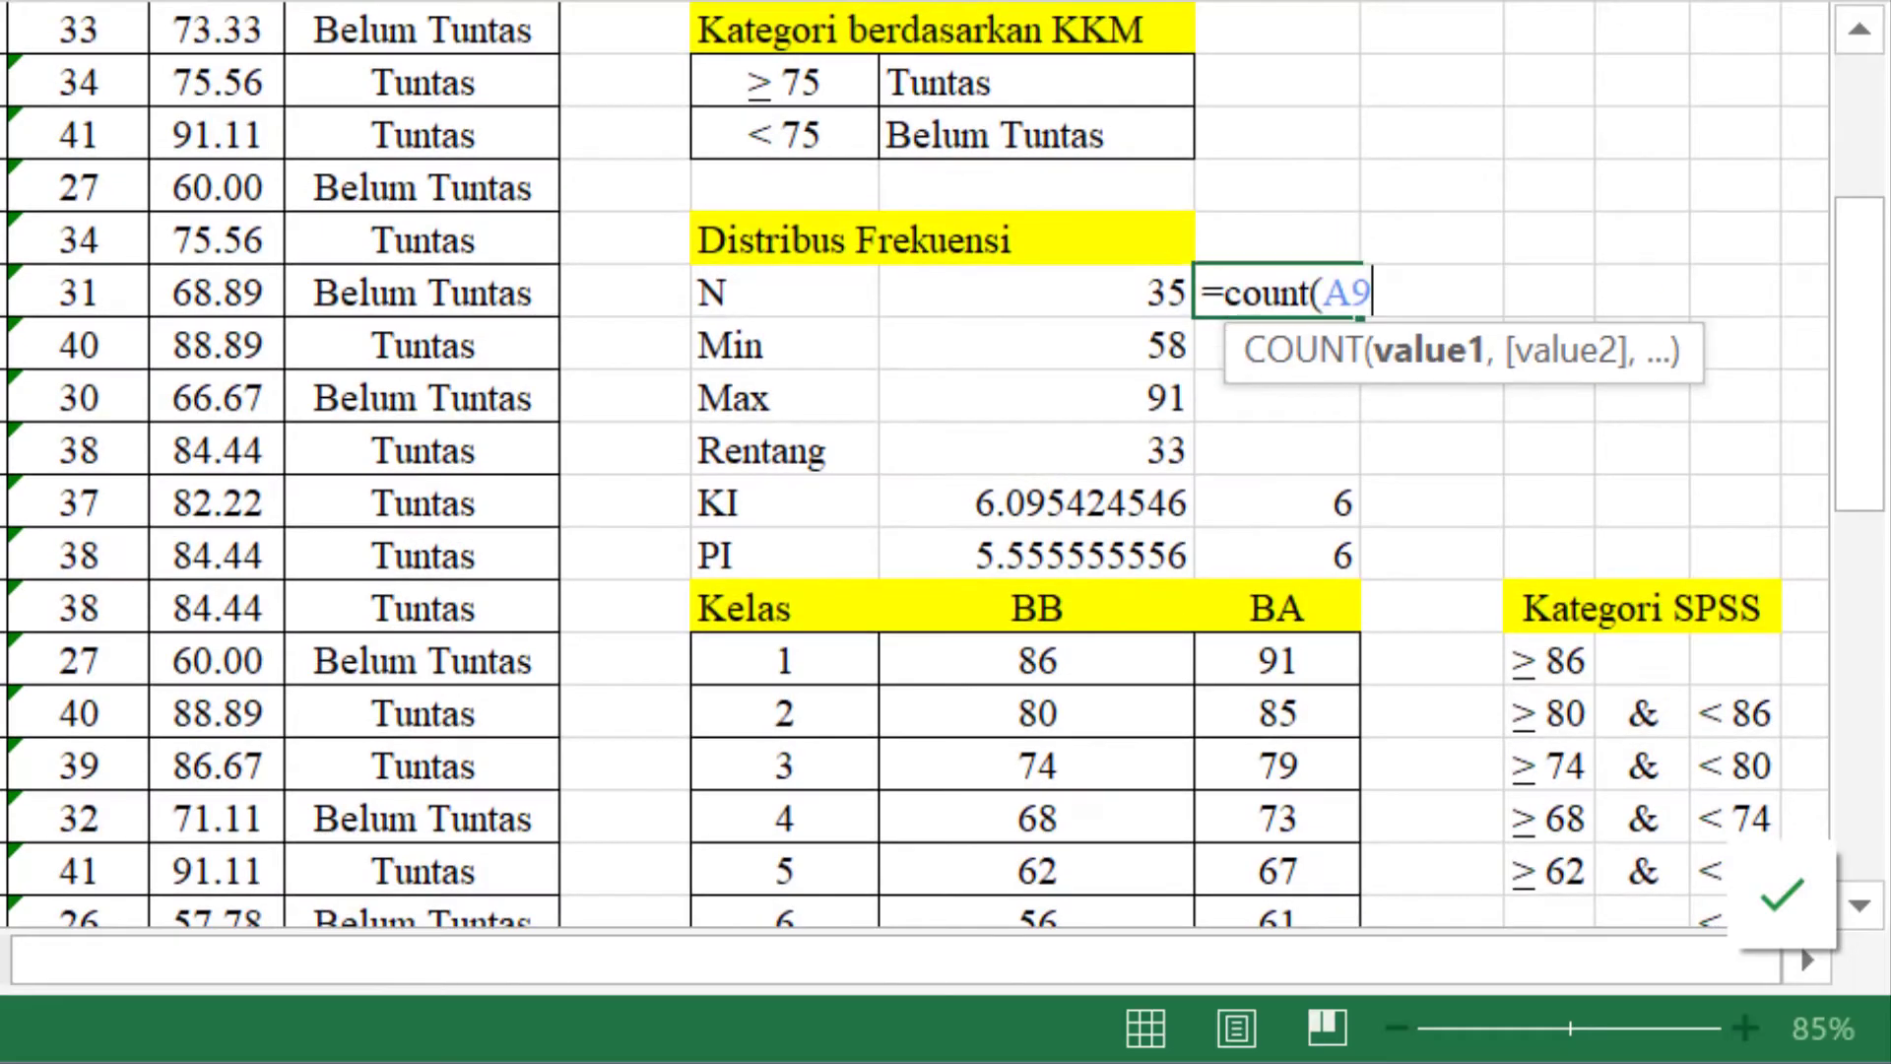
key(ctrl+shift+Down)
key(Return)
scroll(914, 462, up, 1)
- Calculate Min in BA15 with a MIN formula over the NILAI column from AV9 to its last row
key(Down)
key(Down)
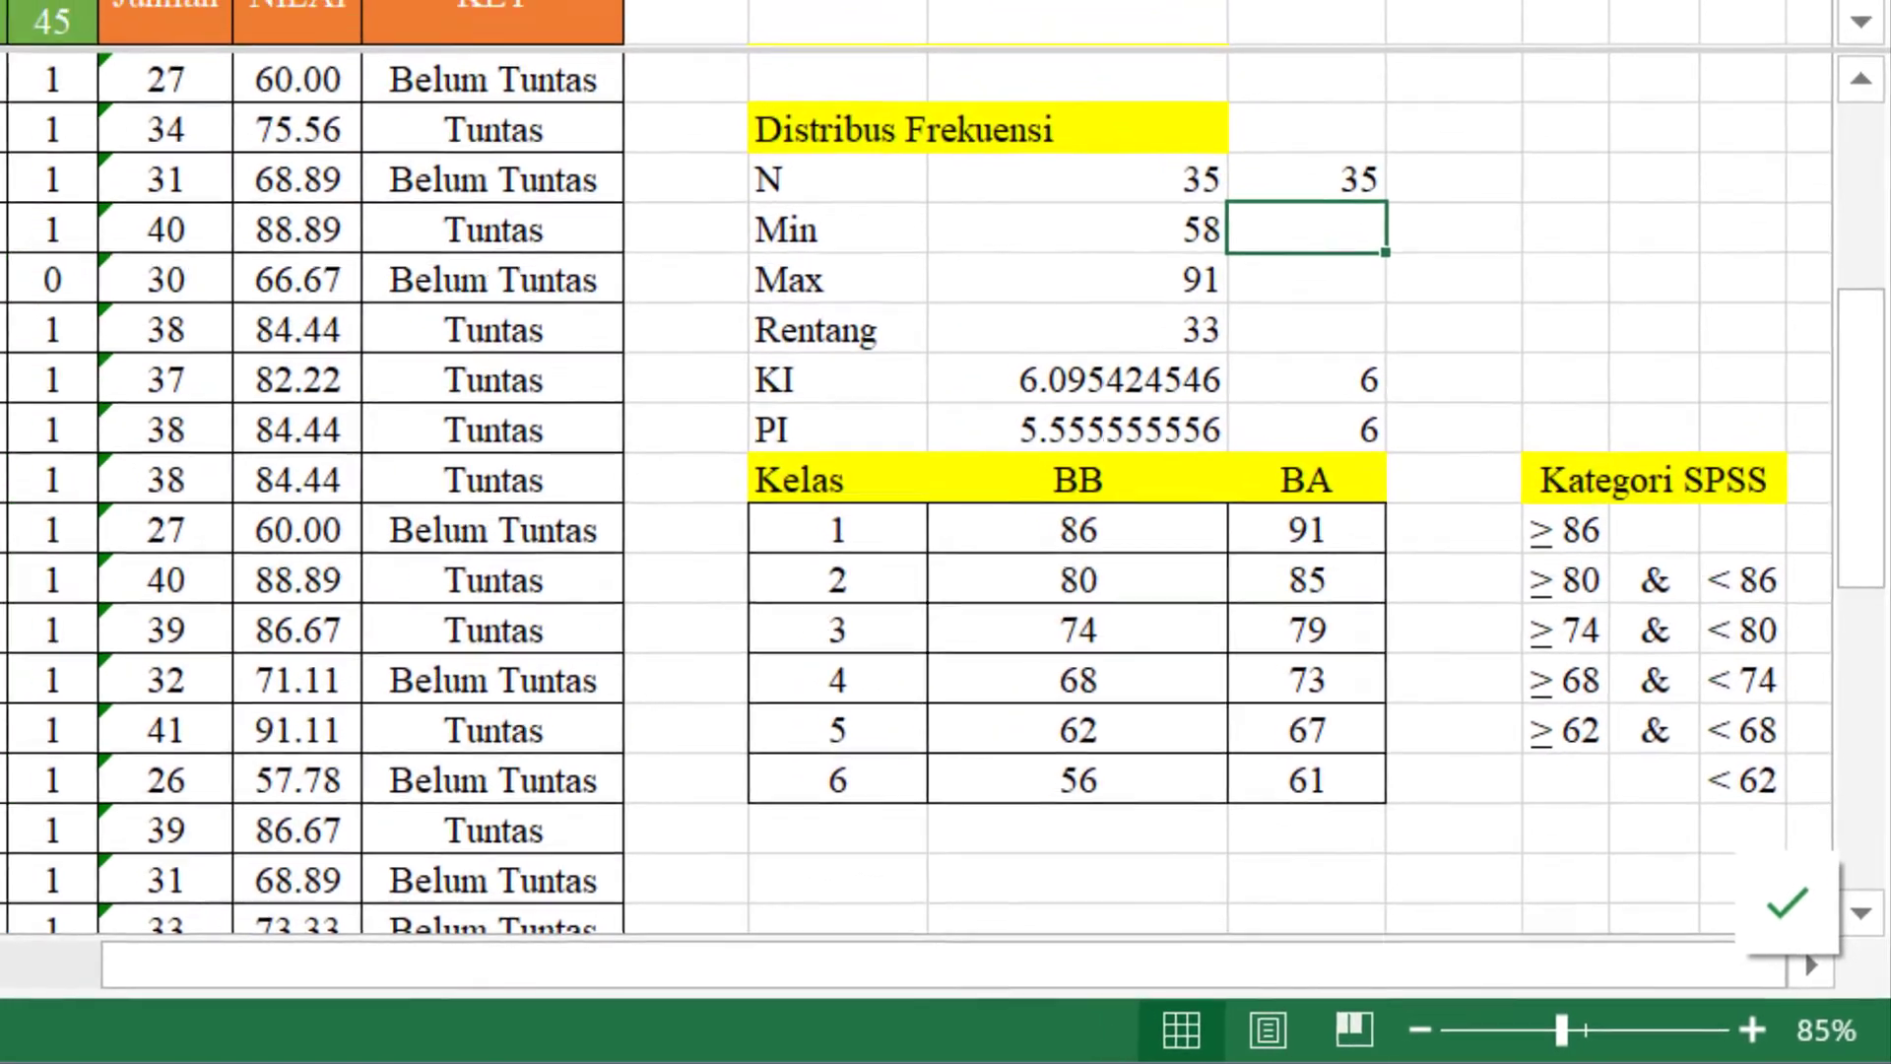
text(=min()
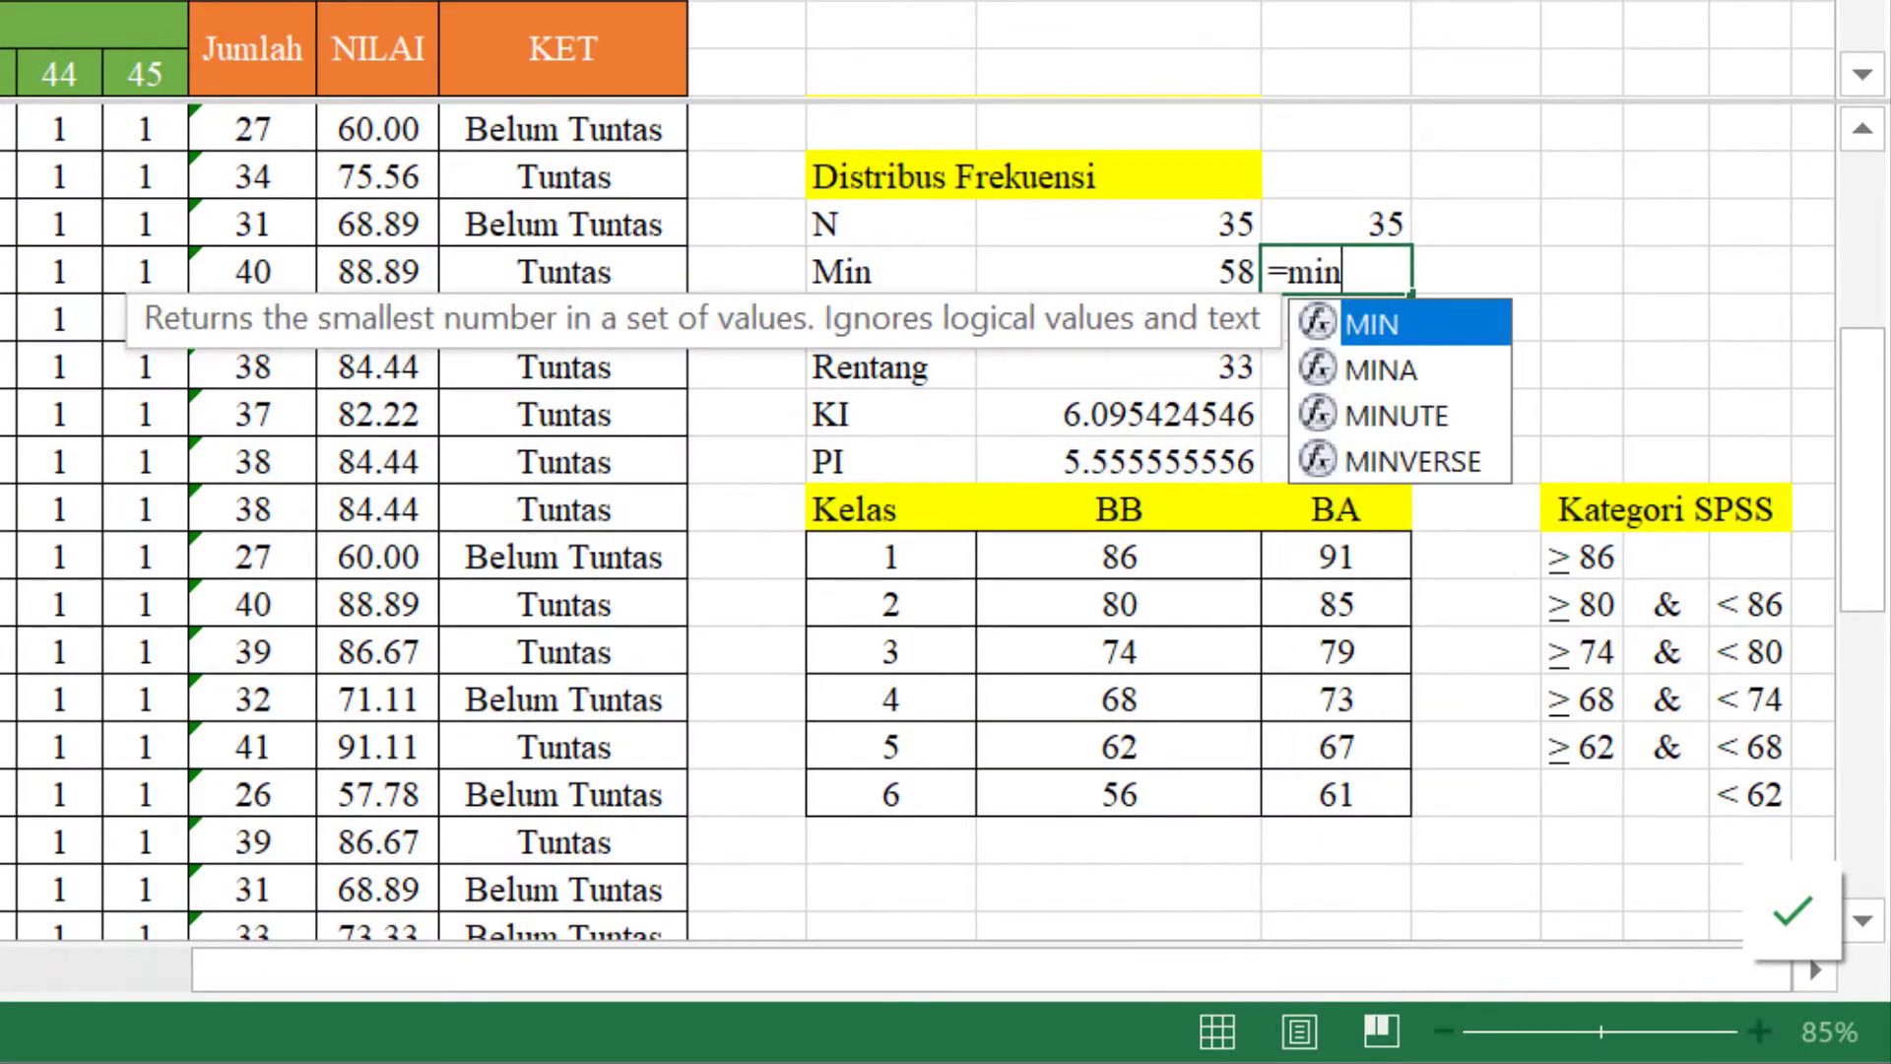
key(Left)
key(Left)
key(Left)
key(Left)
key(Left)
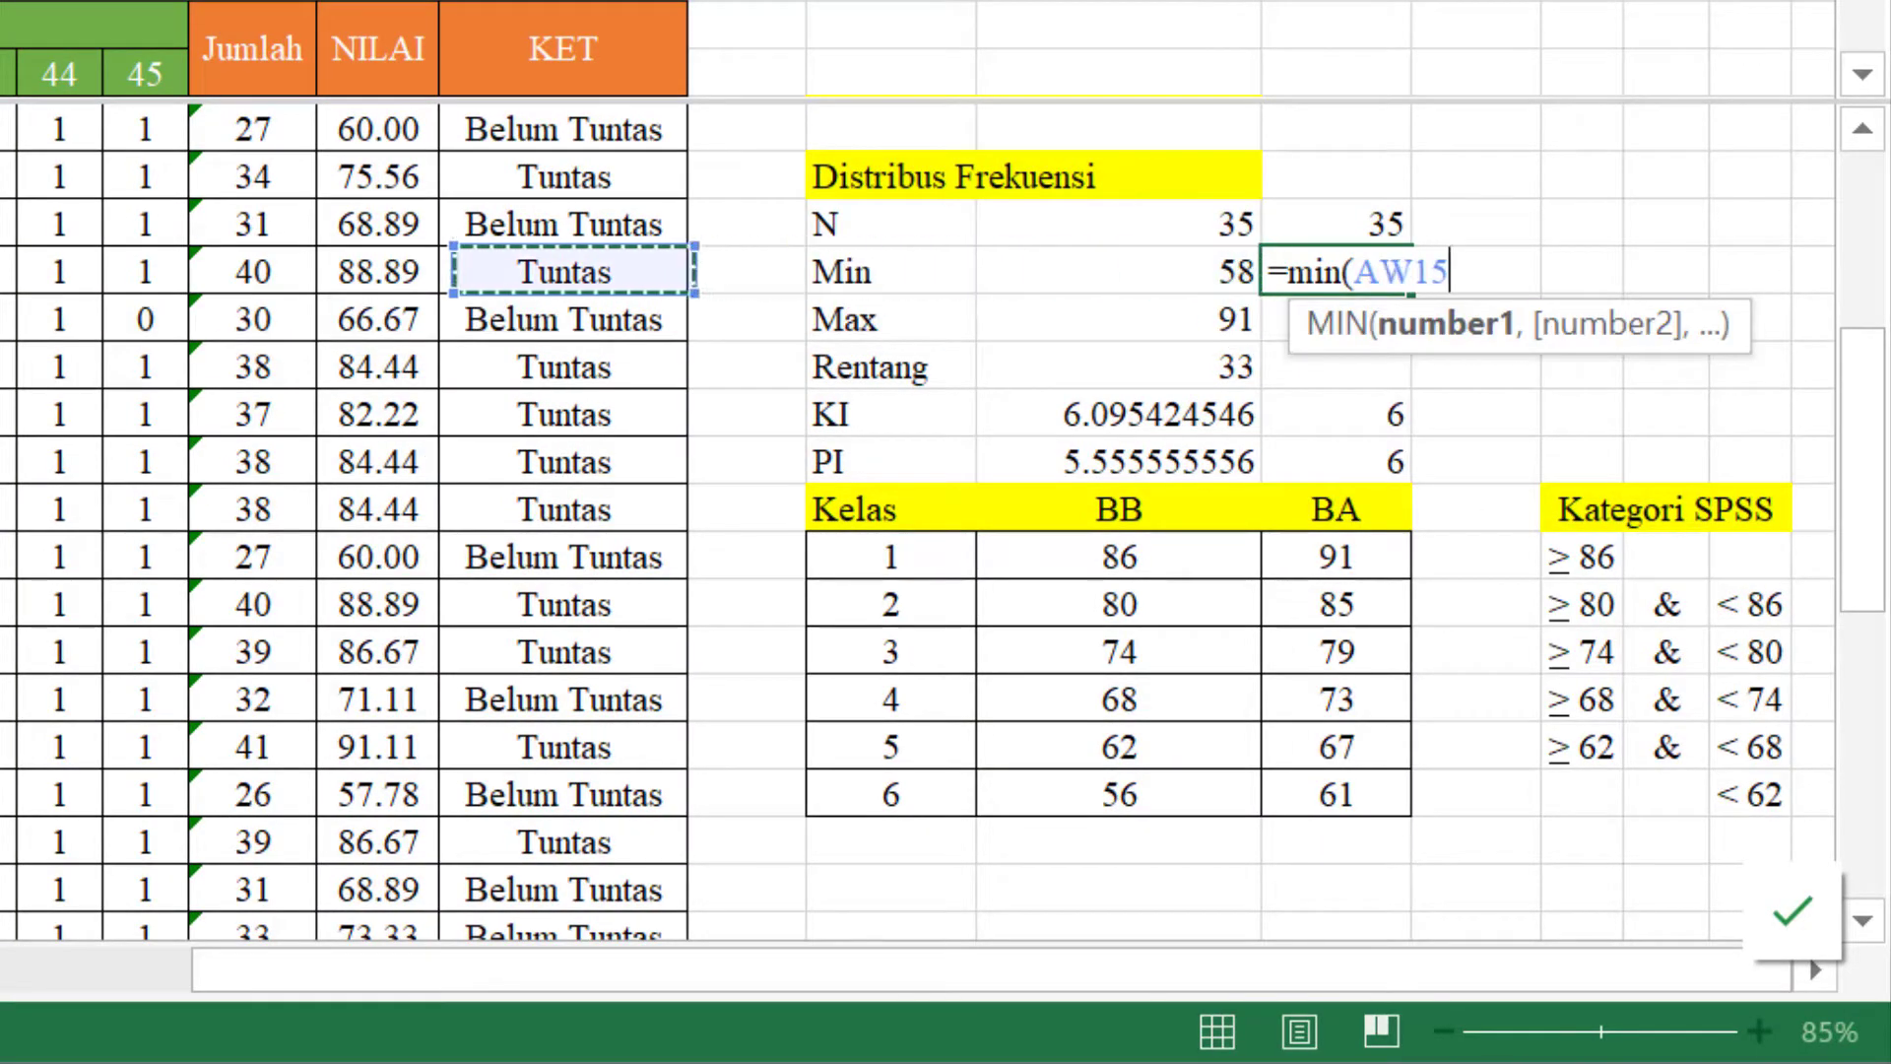
key(Up)
key(Up)
key(Up)
key(Up)
key(Up)
key(Up)
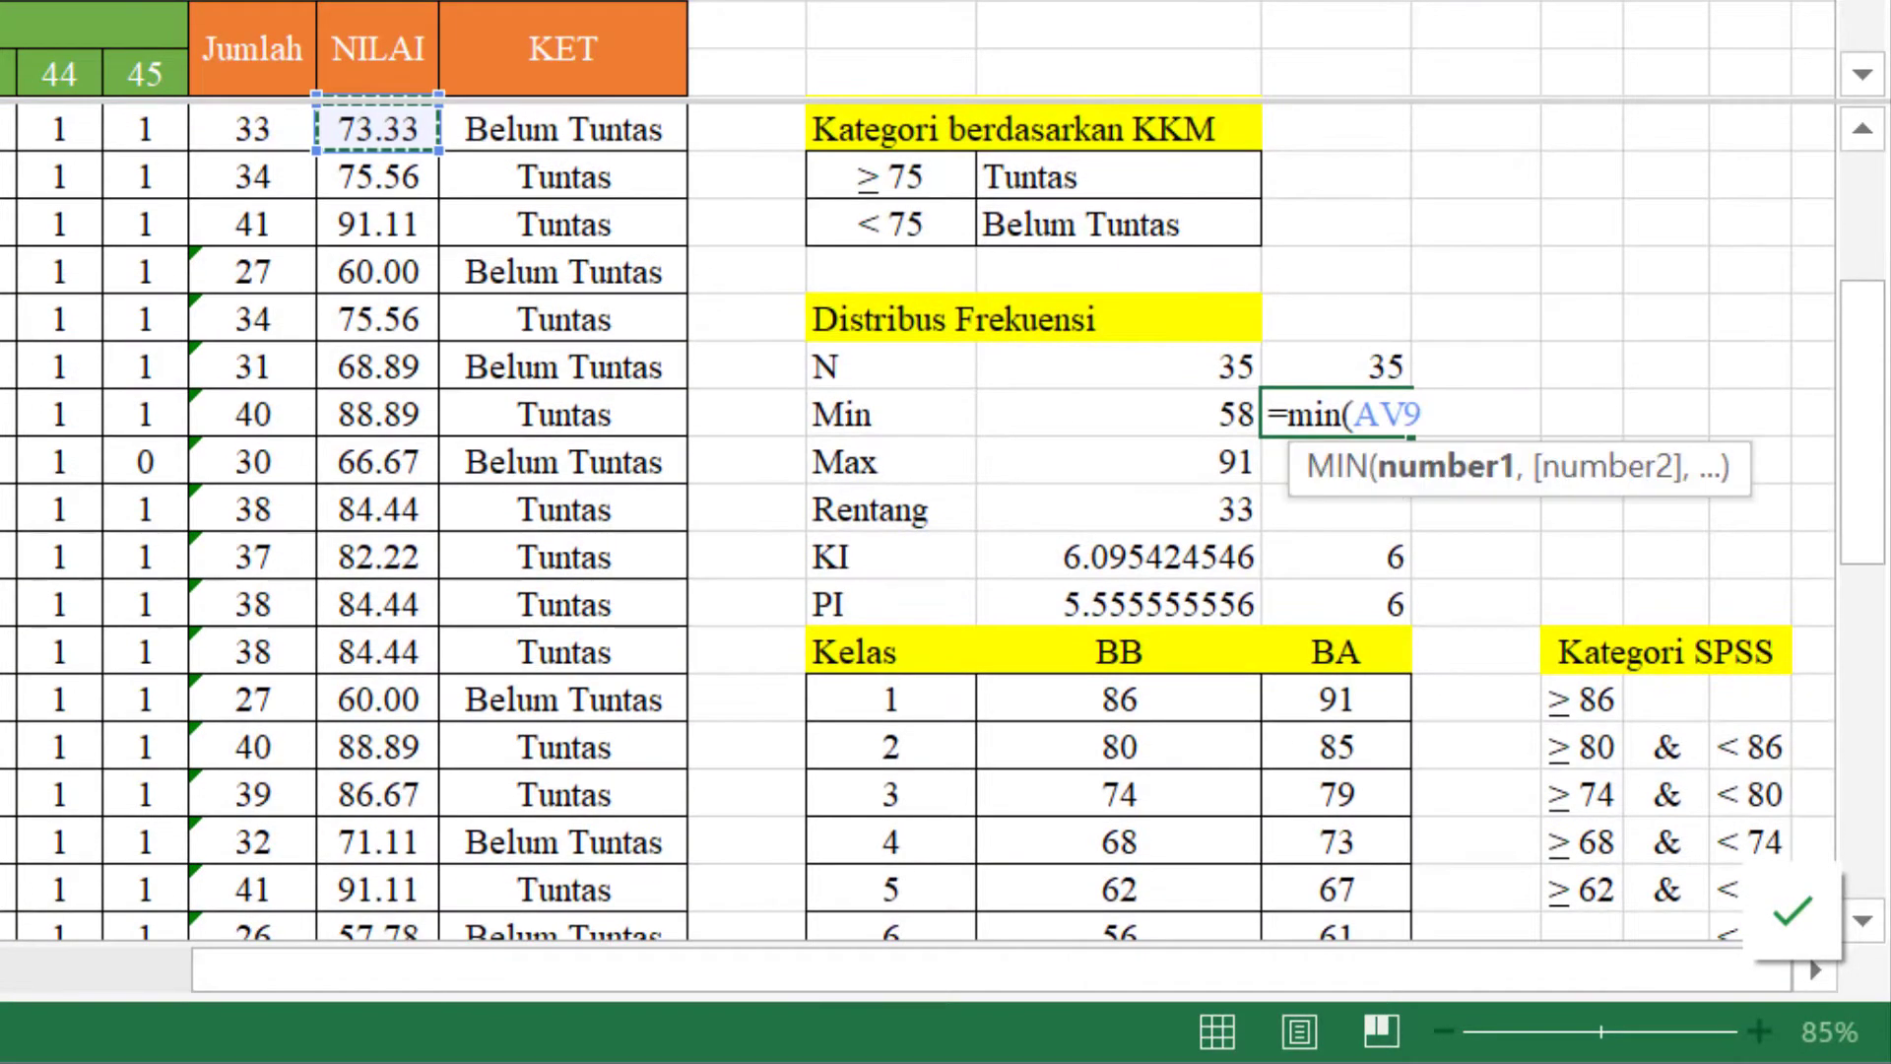
key(ctrl+shift+Down)
key(ctrl+Return)
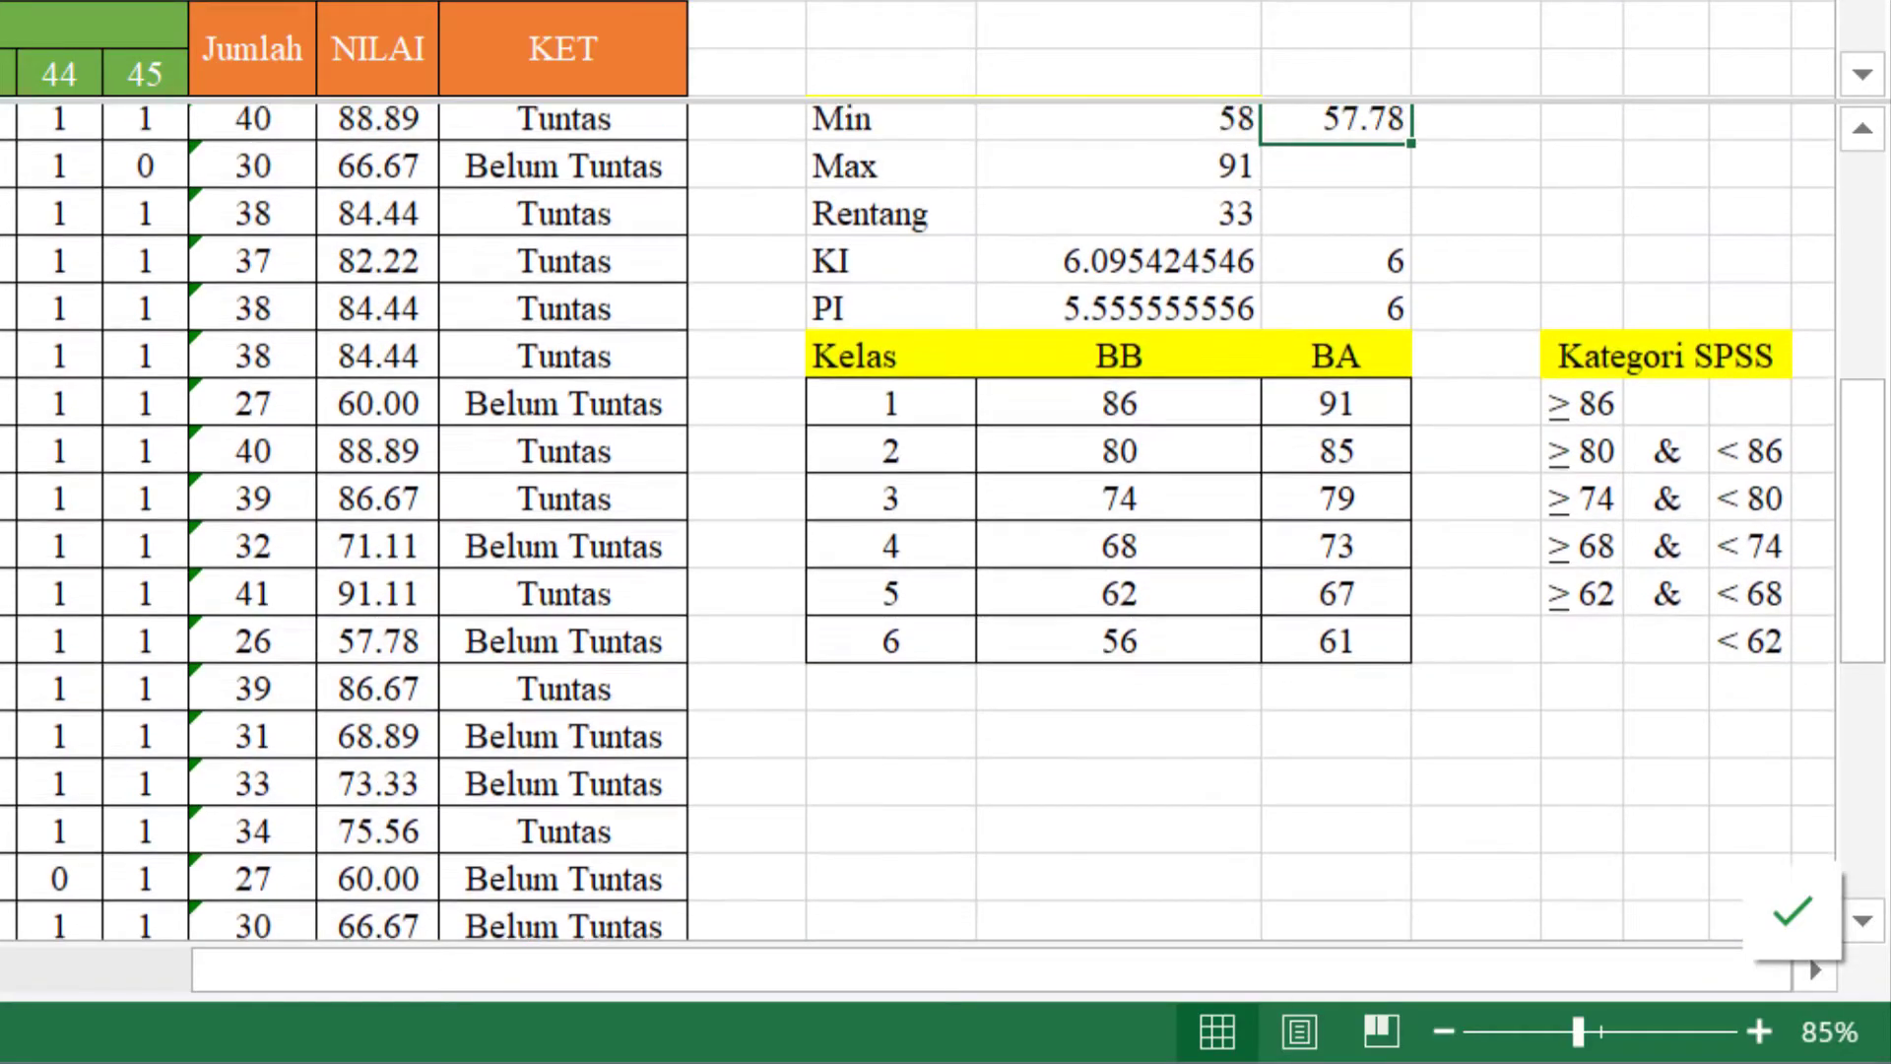
key(Down)
key(Up)
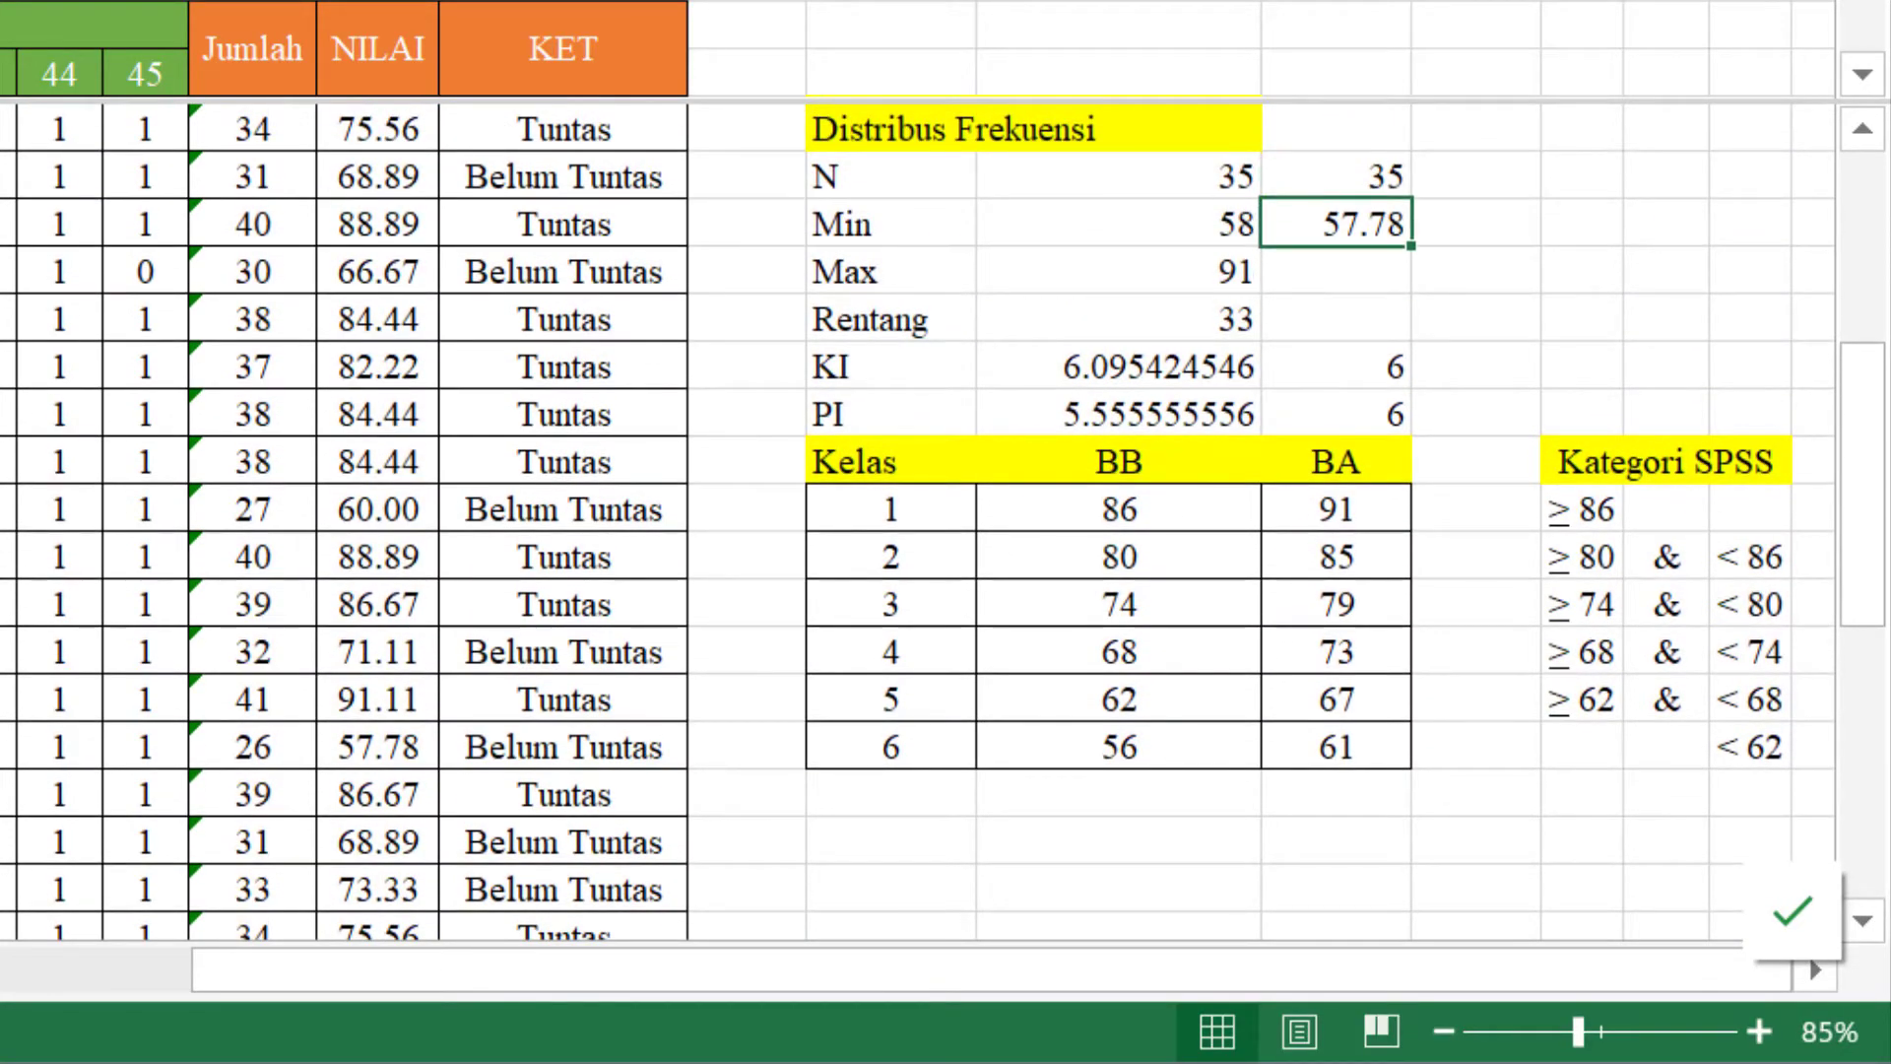
- Calculate Max in BA16 with a MAX formula over the NILAI column from AV9 to its last row
key(Down)
text(=ma)
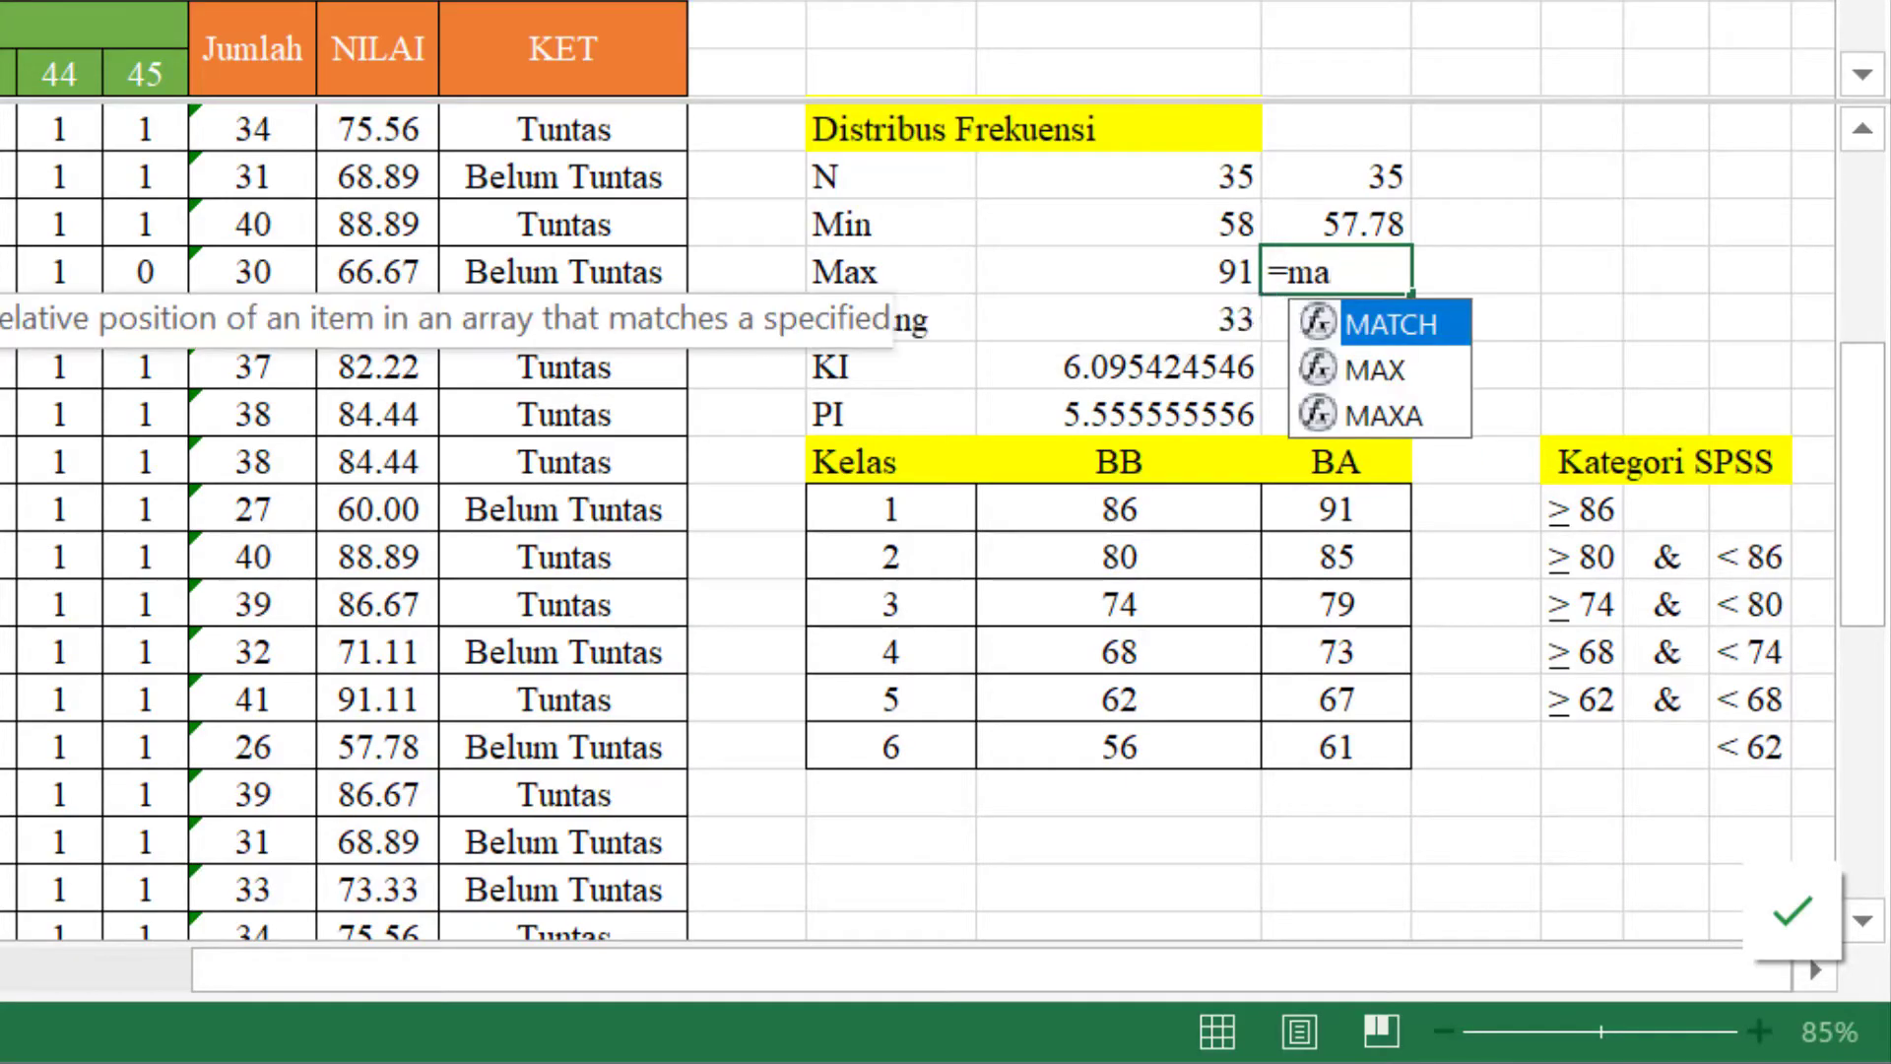
text(x()
key(Left)
key(Left)
key(Left)
key(Left)
key(Left)
key(ctrl+Up)
key(ctrl+shift+Down)
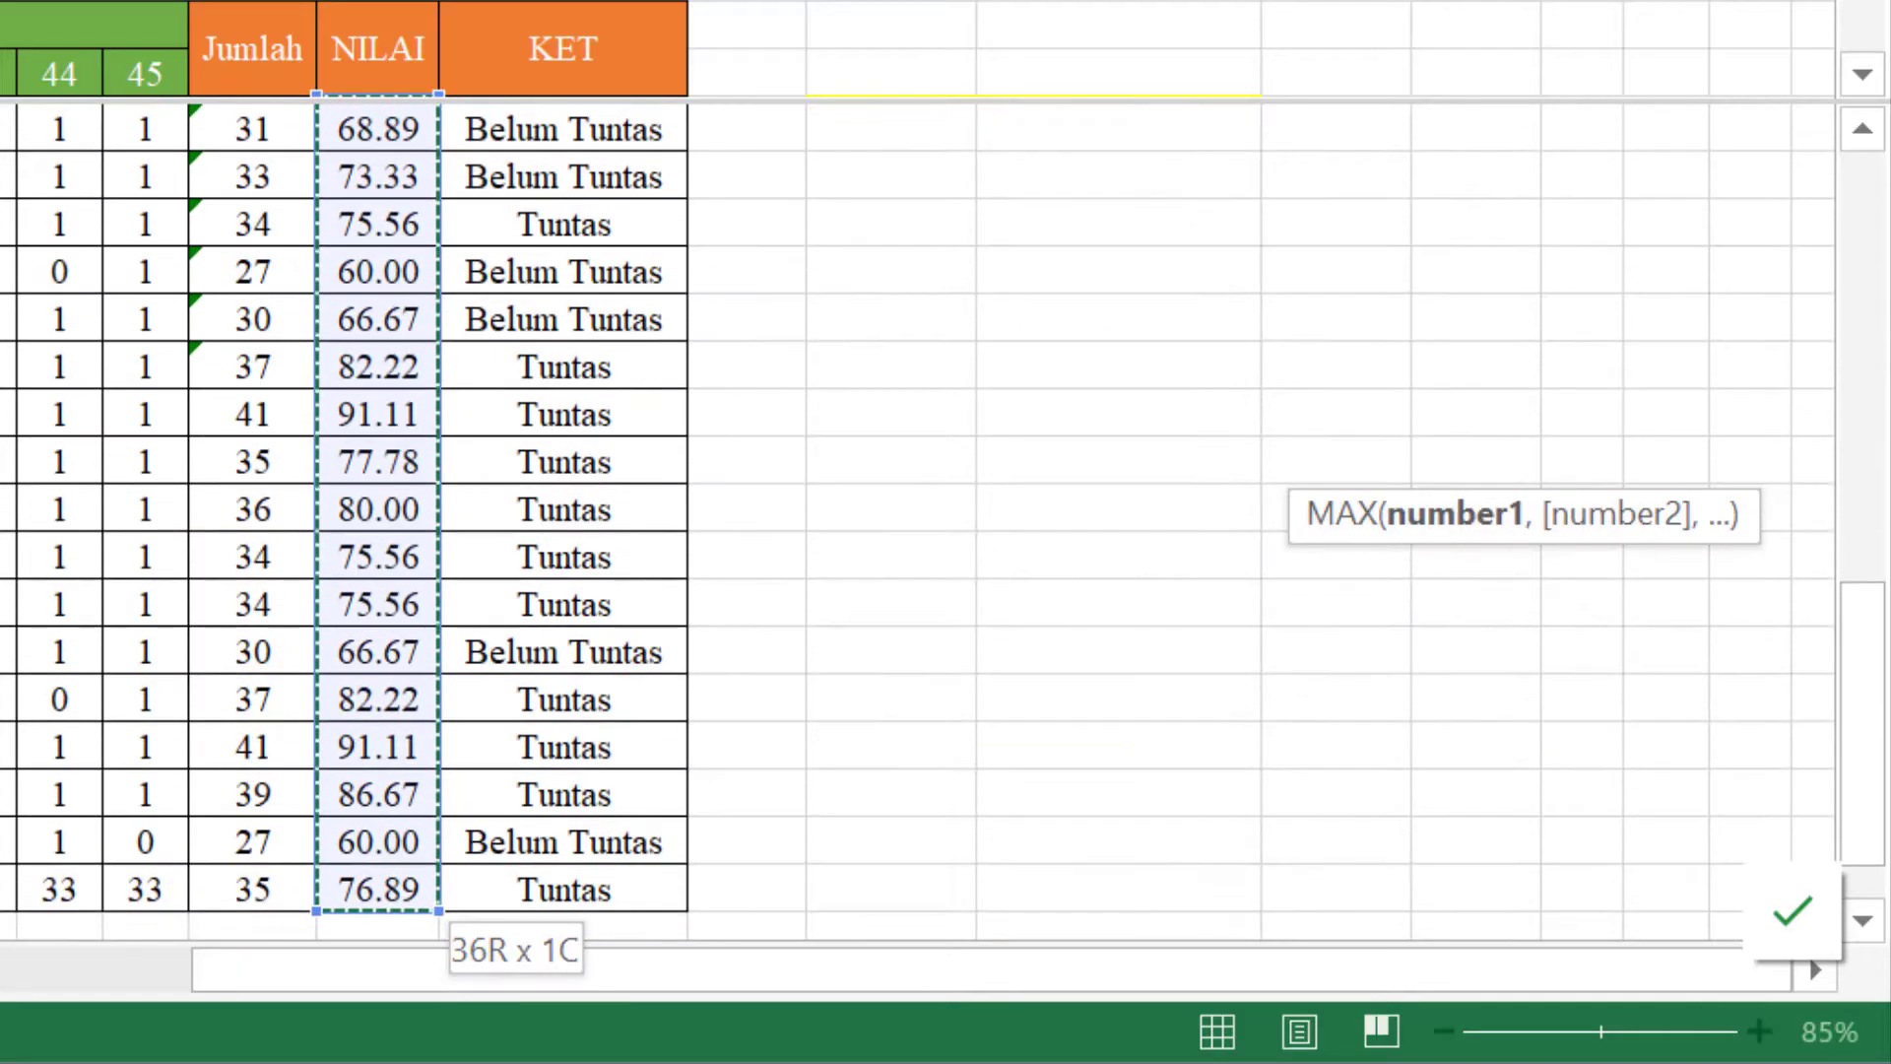
key(Return)
key(Up)
key(Up)
key(Up)
key(Up)
key(Down)
key(Down)
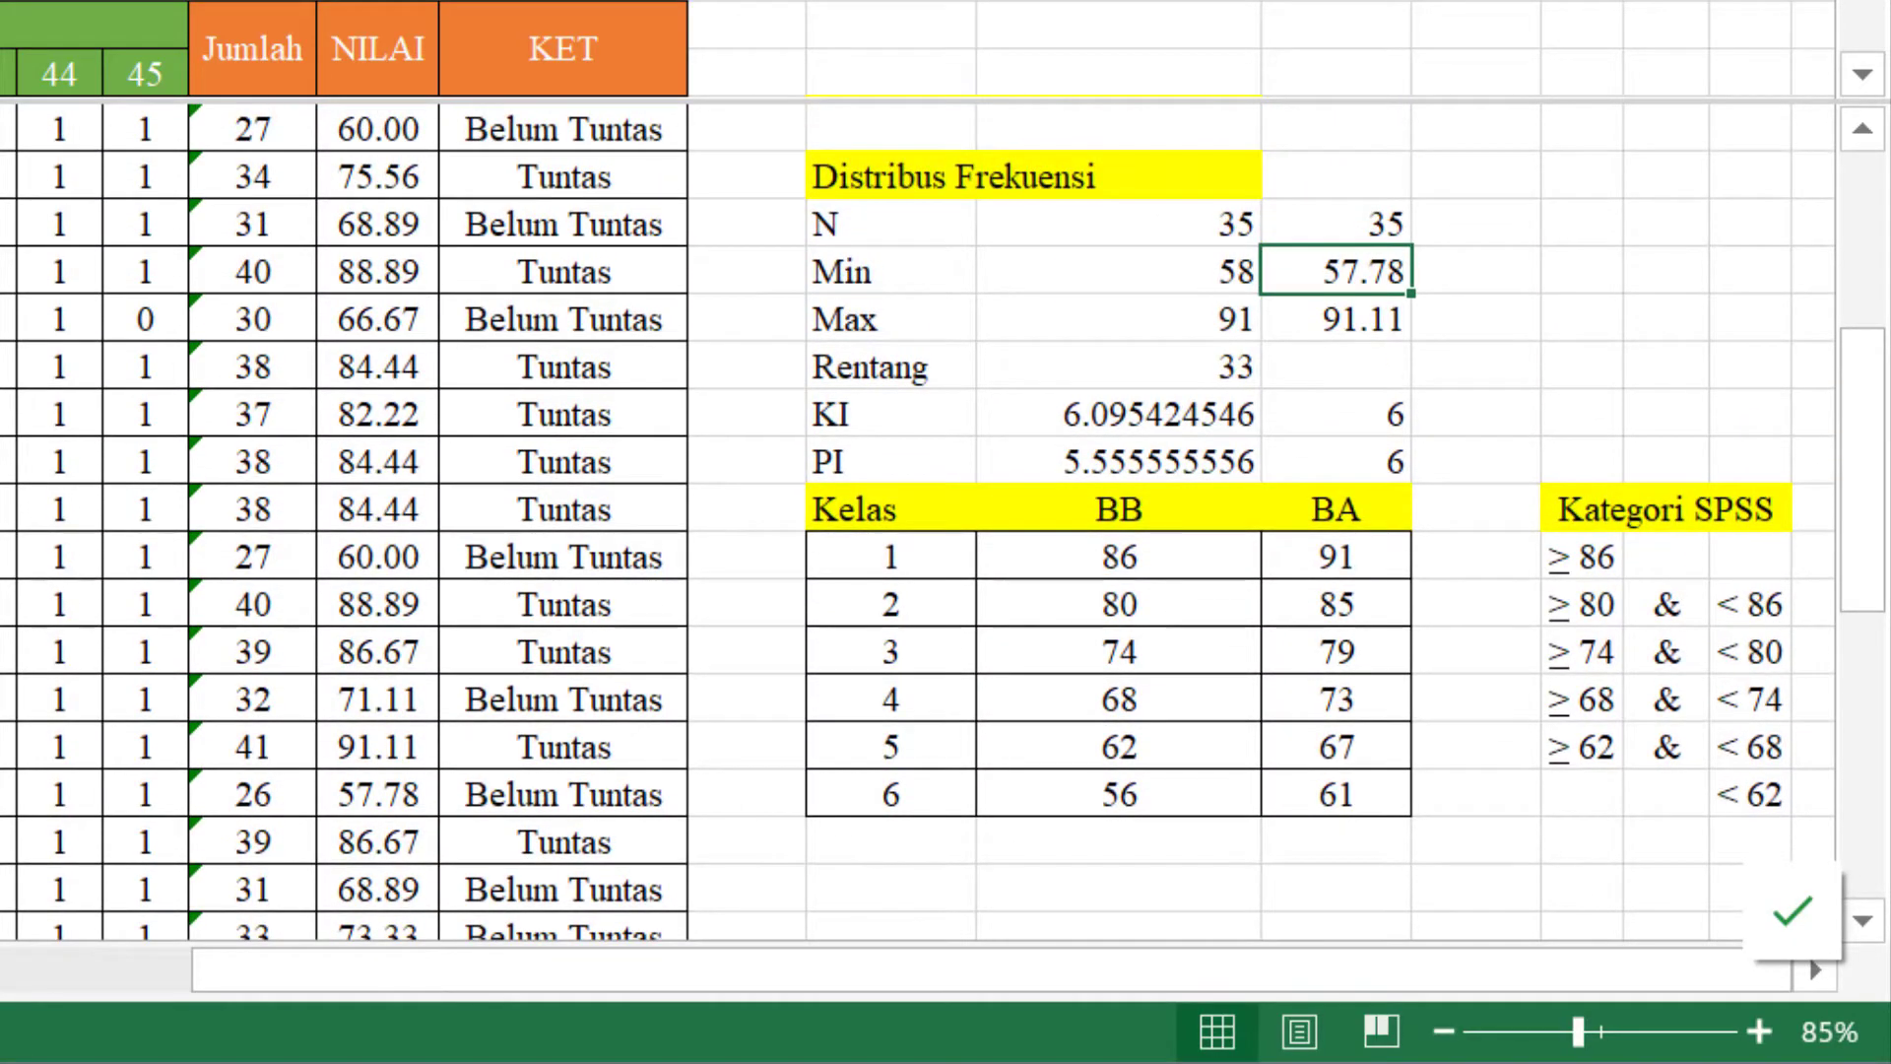
key(Down)
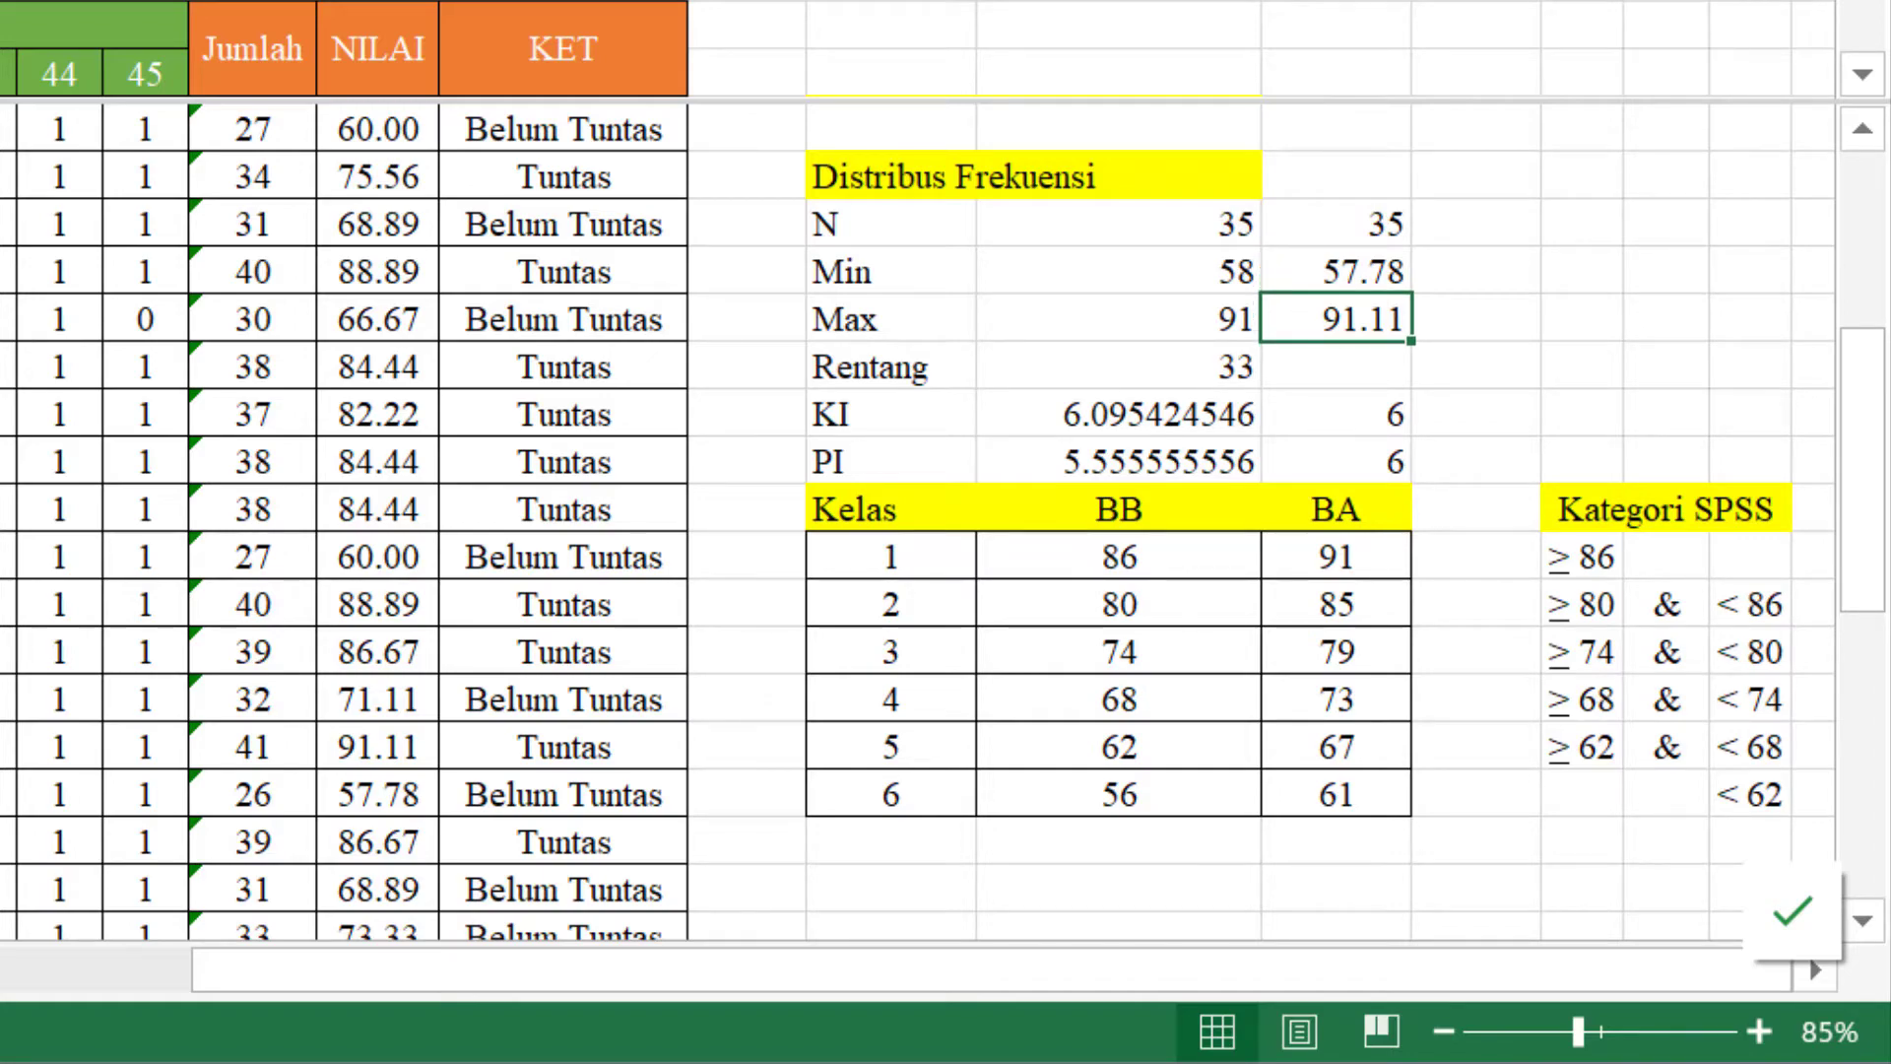
- Calculate Rentang in BA17 by subtracting the Min in BA15 from the Max in BA16
key(Down)
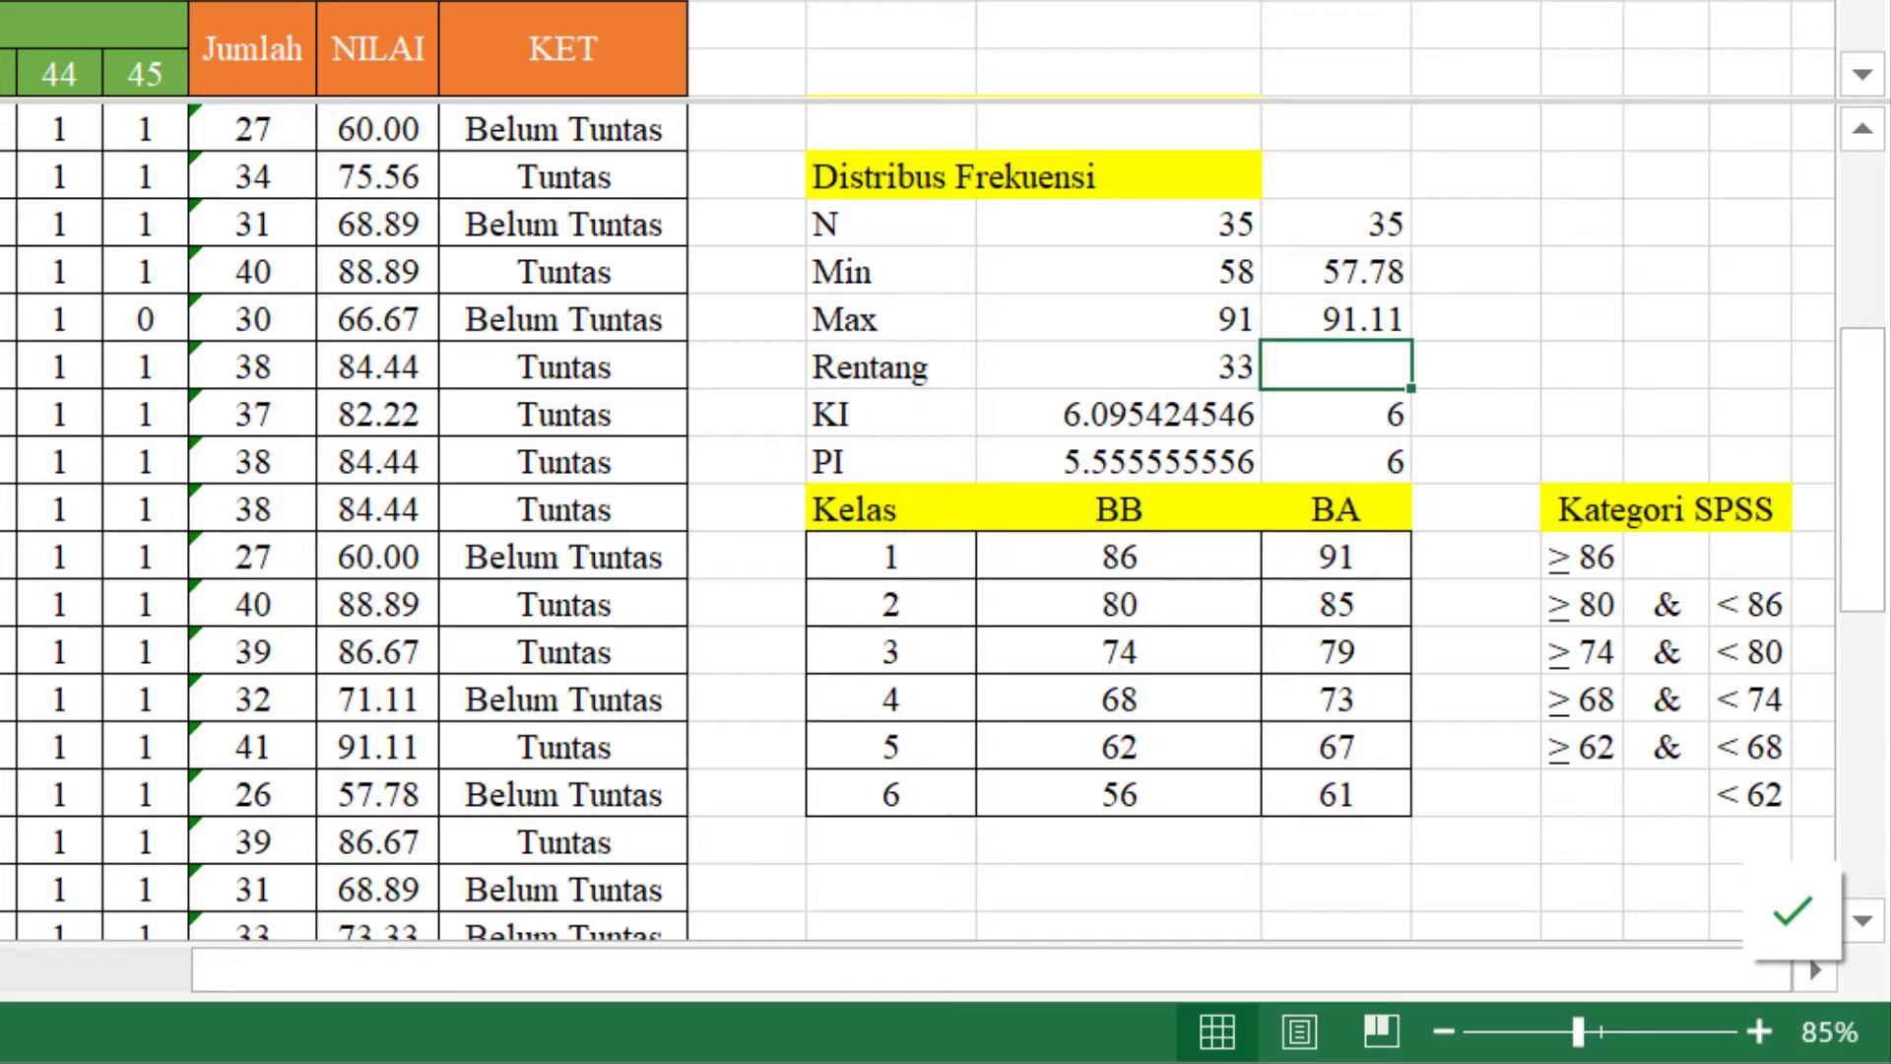
text(=)
key(Up)
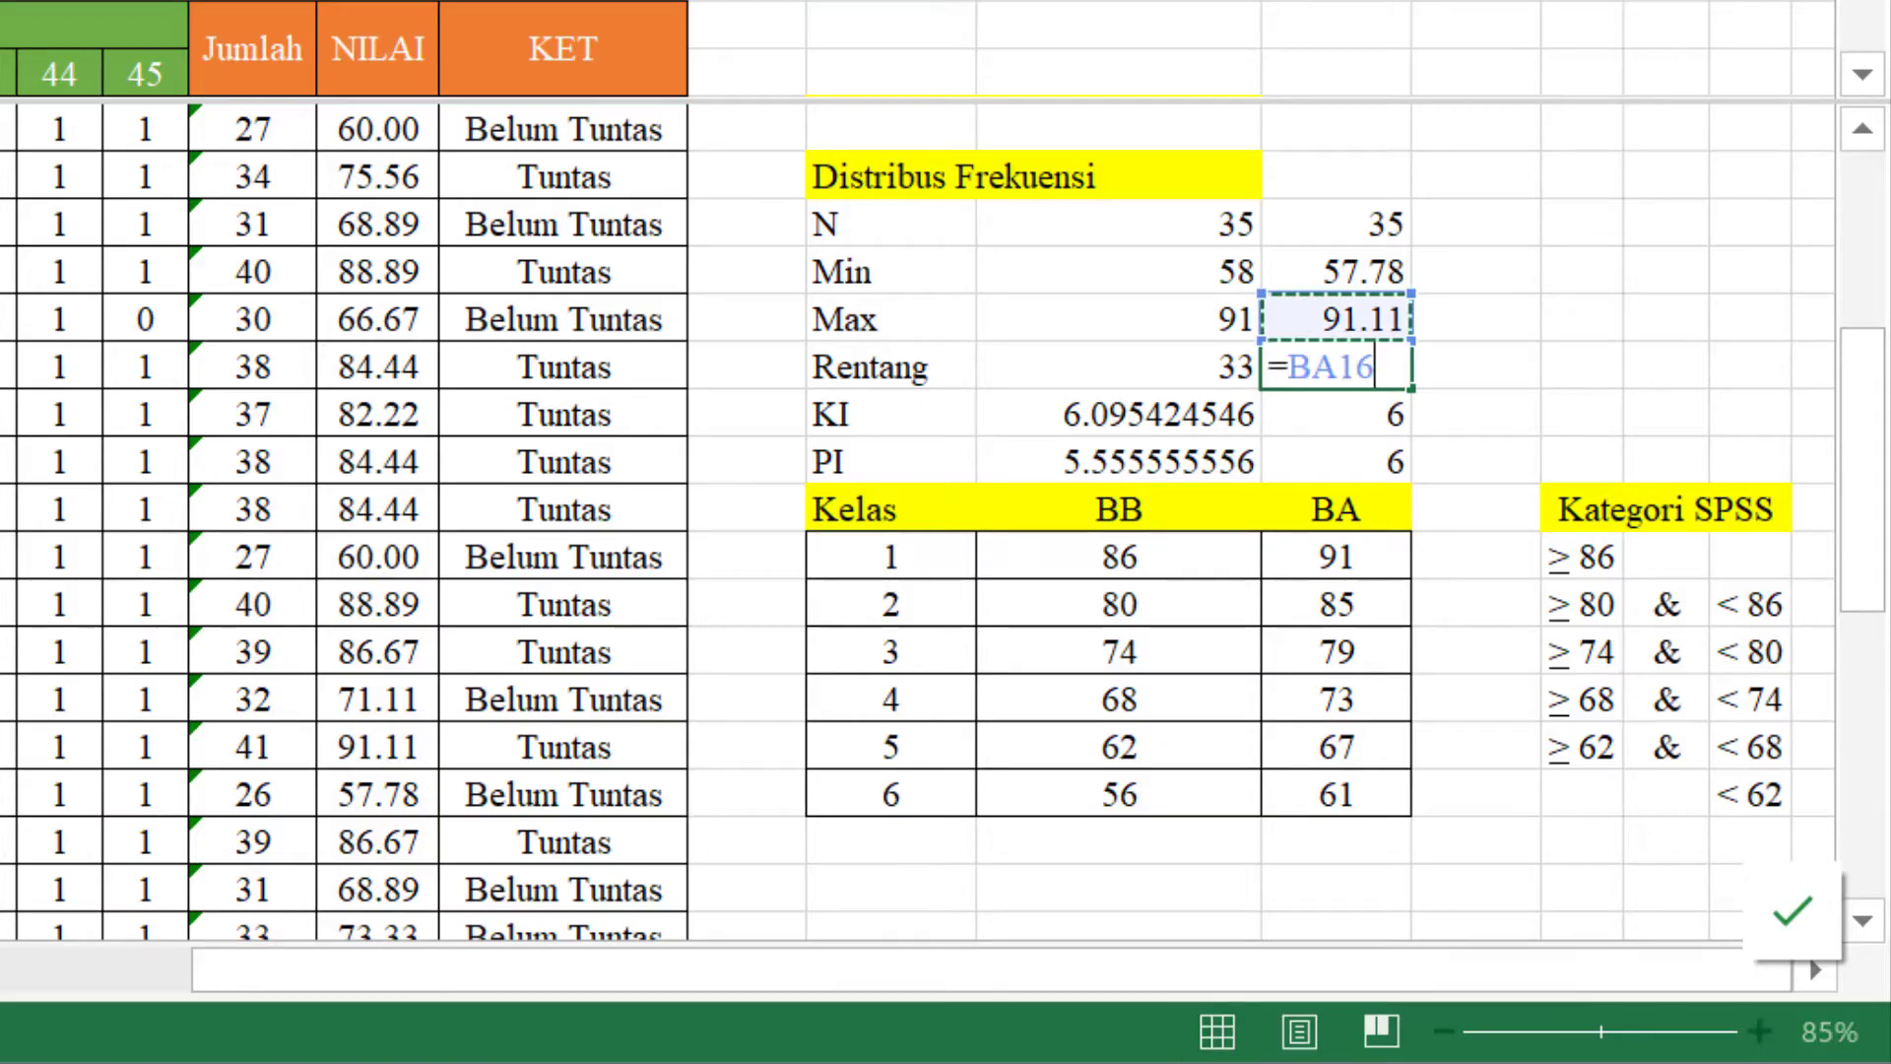
text(-)
key(Up)
key(Up)
key(Return)
- Compare the Rentang entries with the Min and Max values in the Distribus Frekuensi table
key(Up)
key(Left)
key(Up)
key(Up)
key(Down)
key(Down)
key(Right)
key(Right)
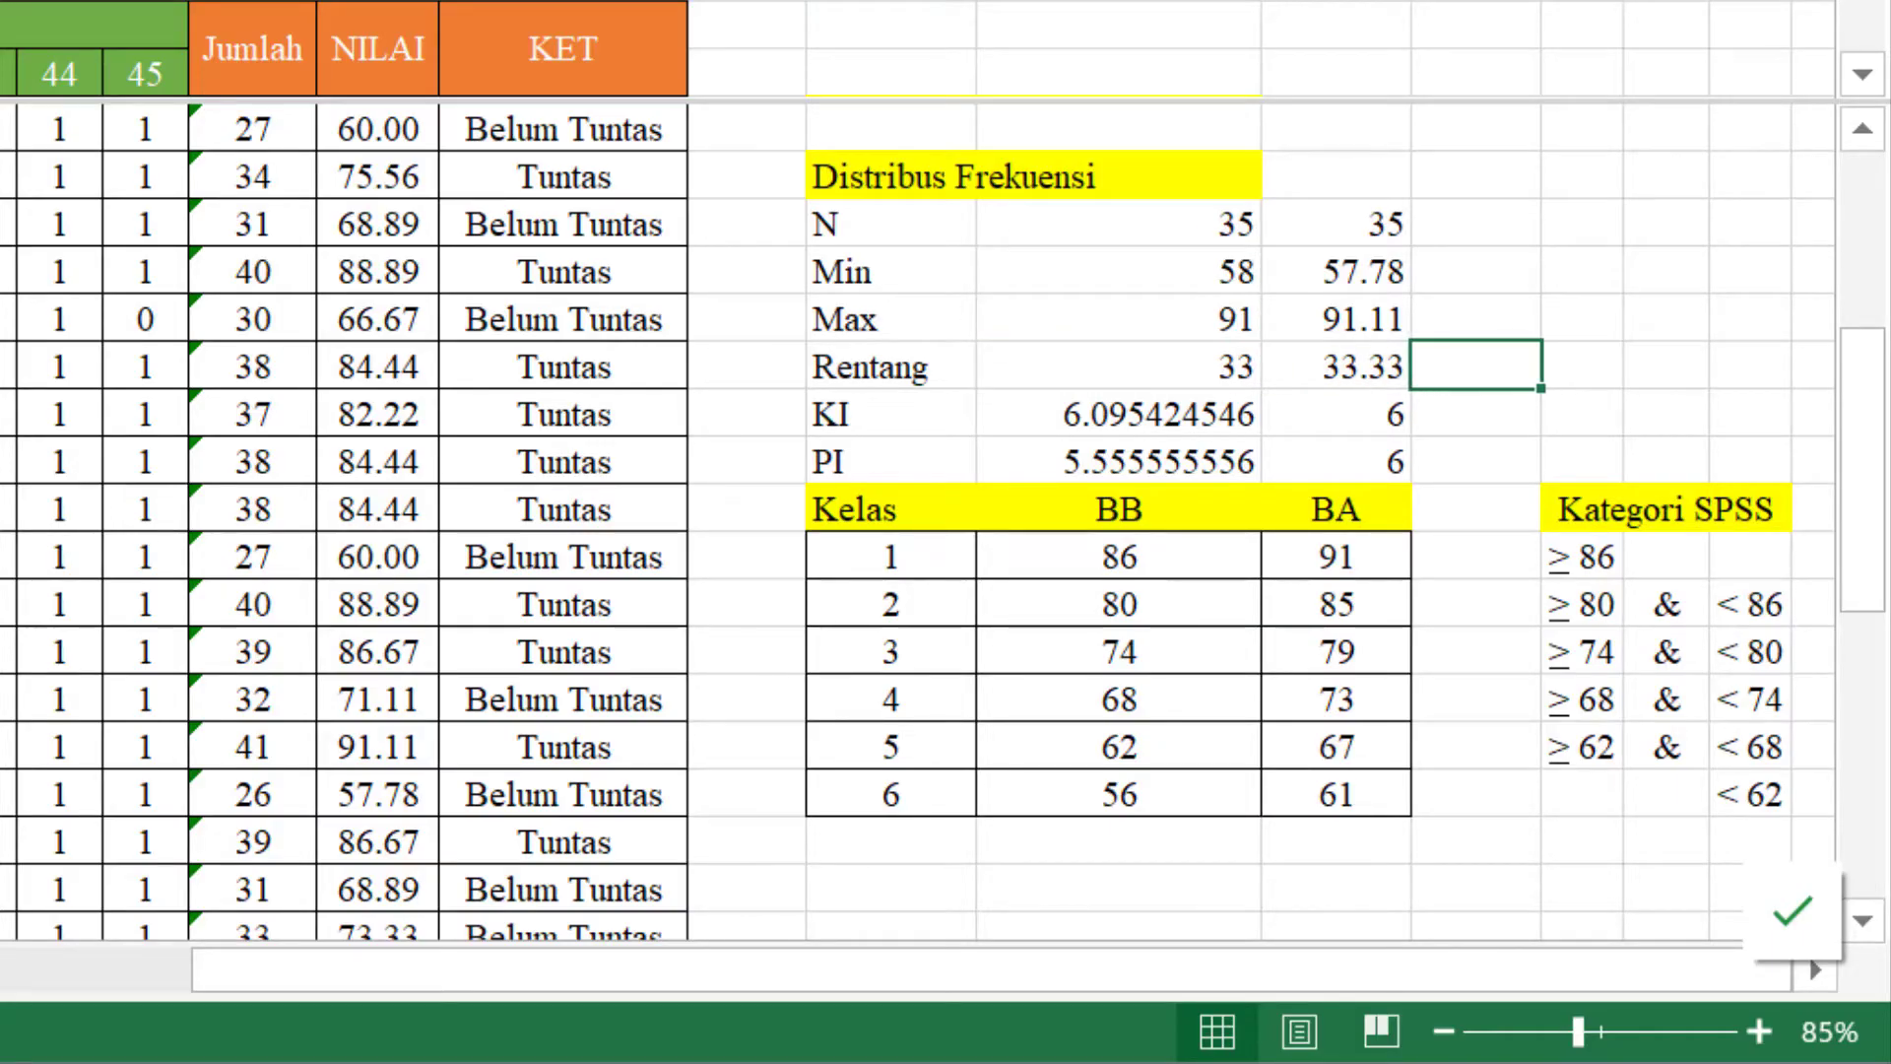
key(Down)
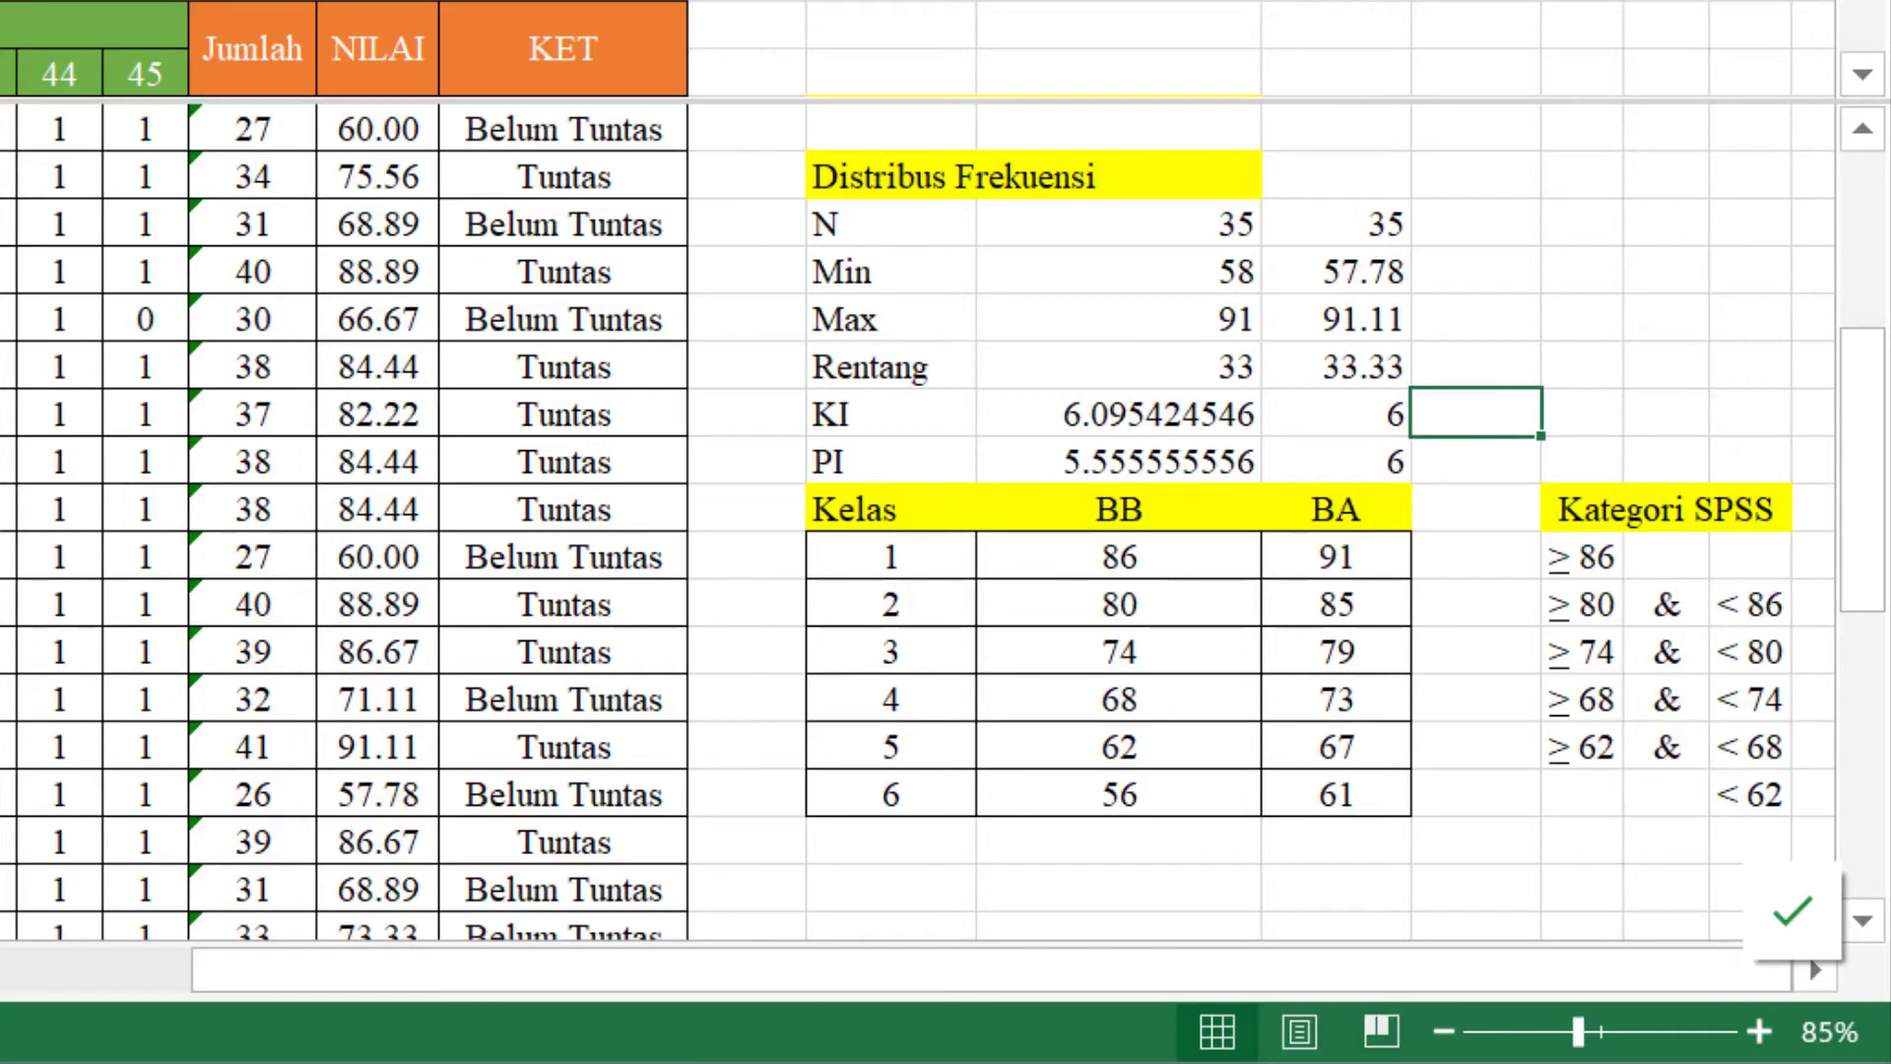
- Calculate KI in BB18 with the formula =1+3.3*log(BA14)
key(Left)
key(Left)
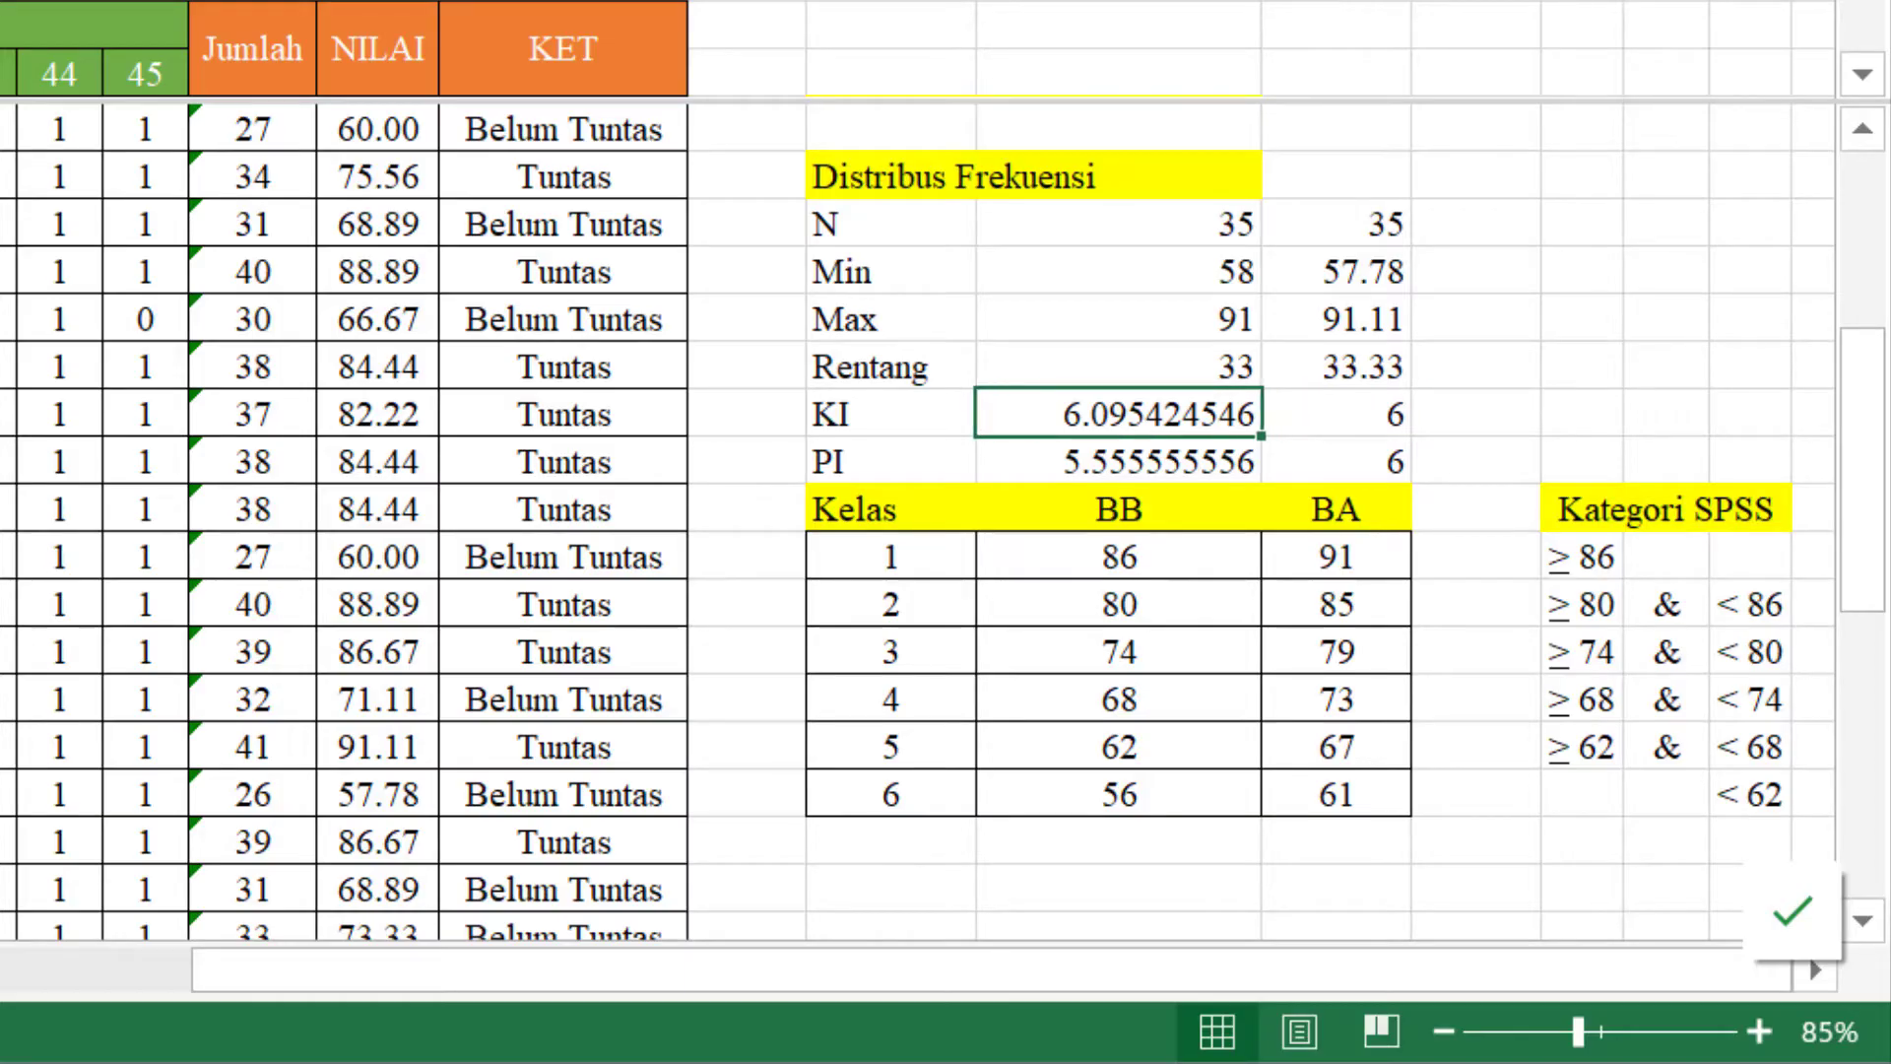
key(Right)
key(Right)
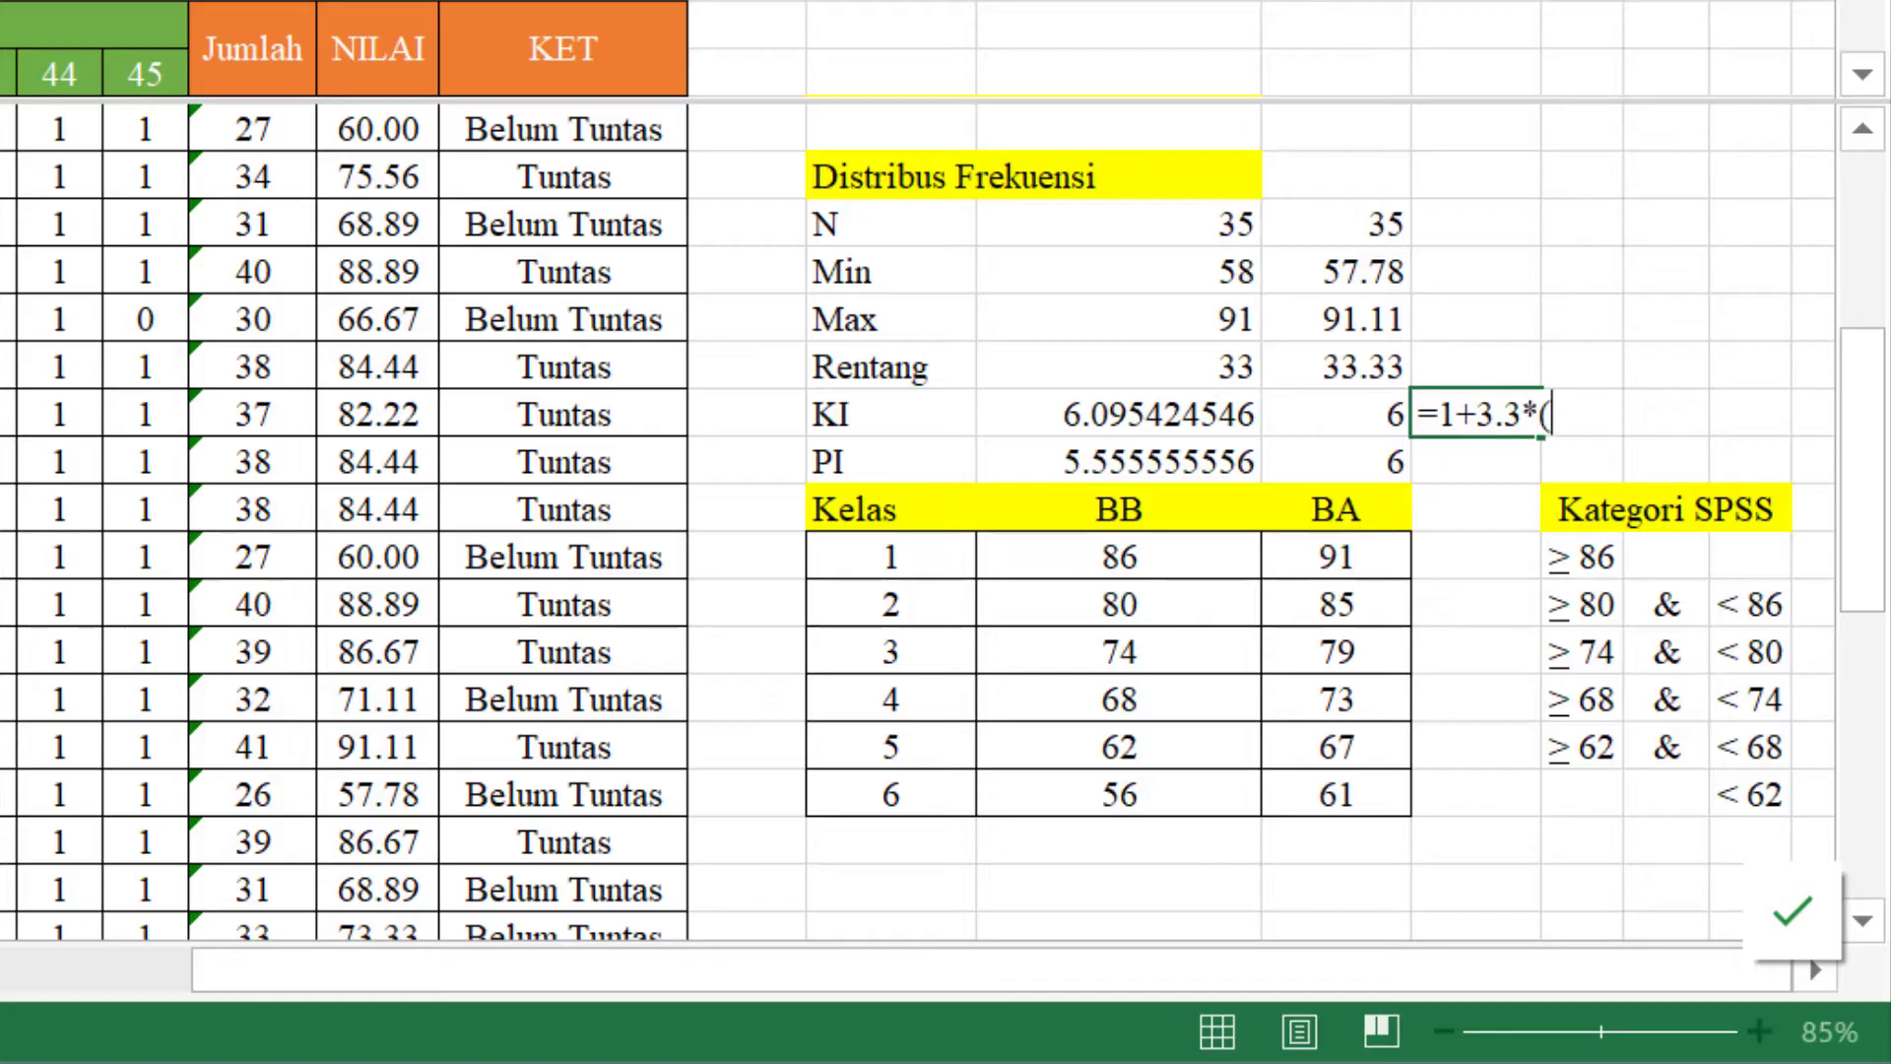
text(log()
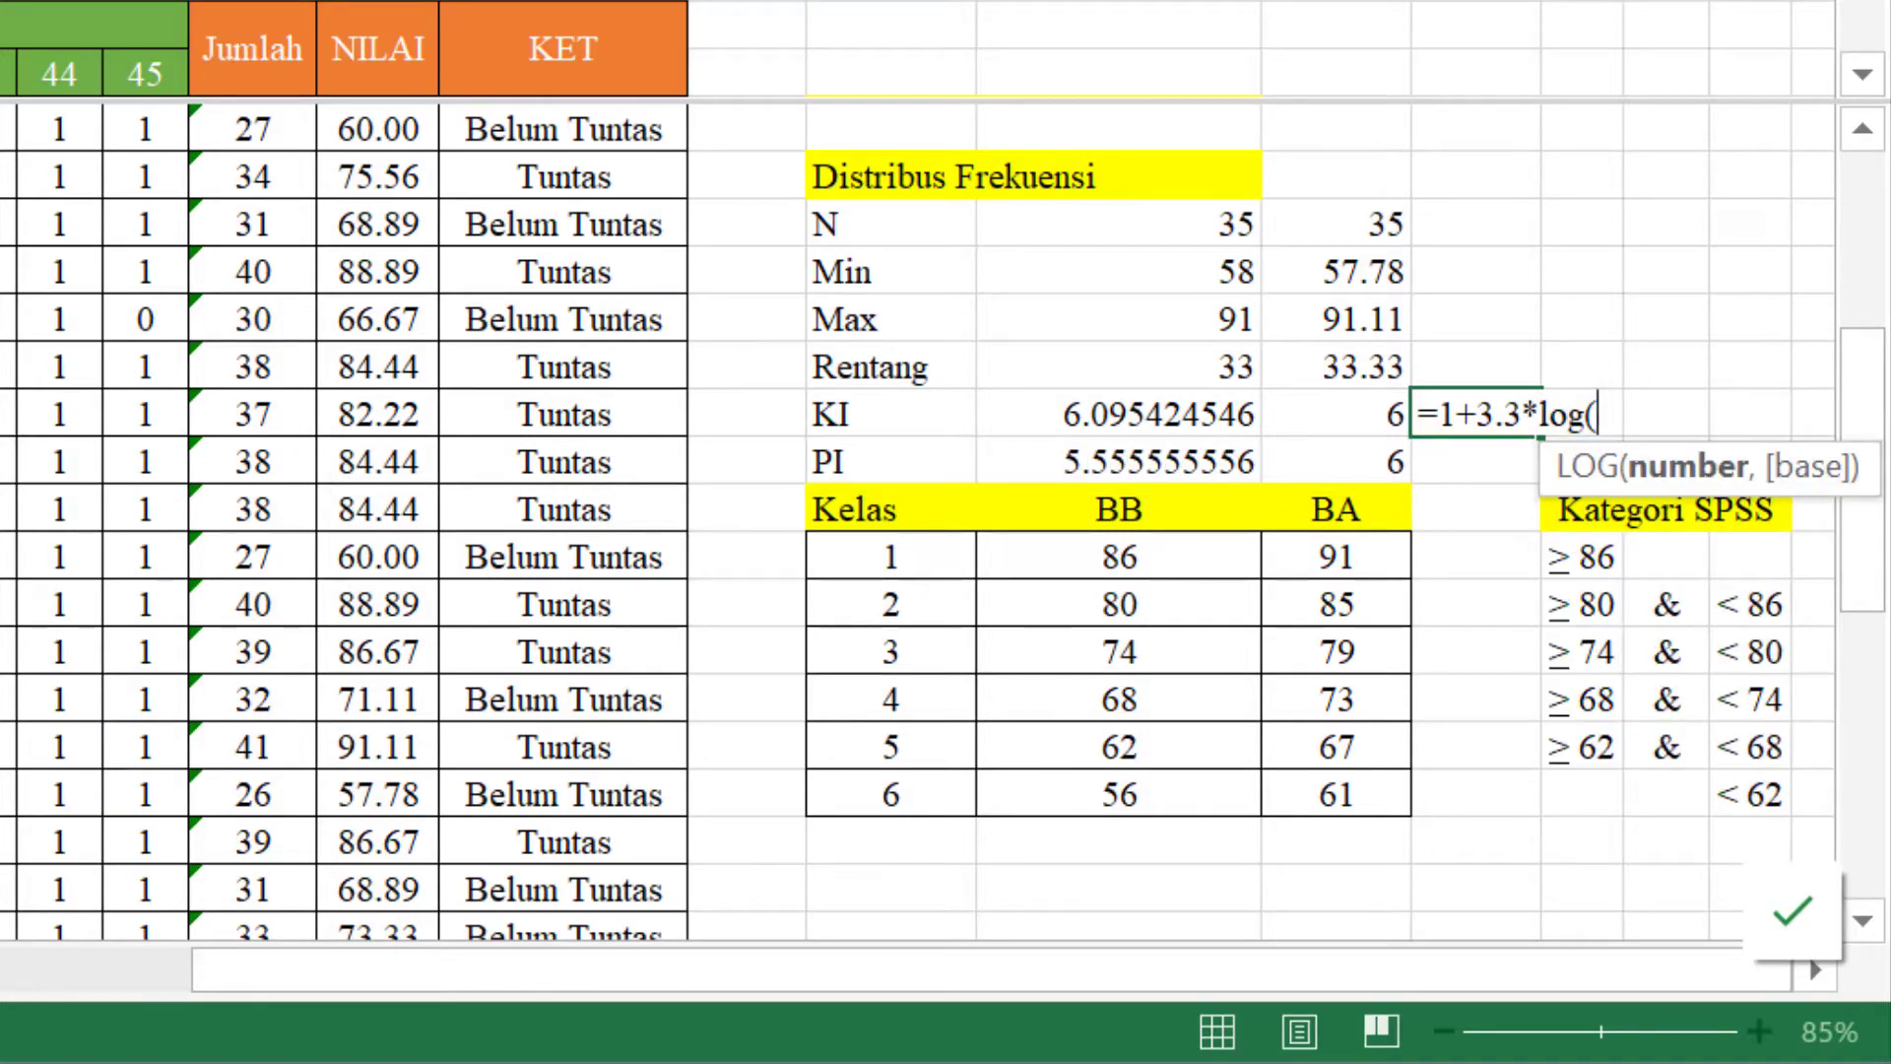
click(1347, 209)
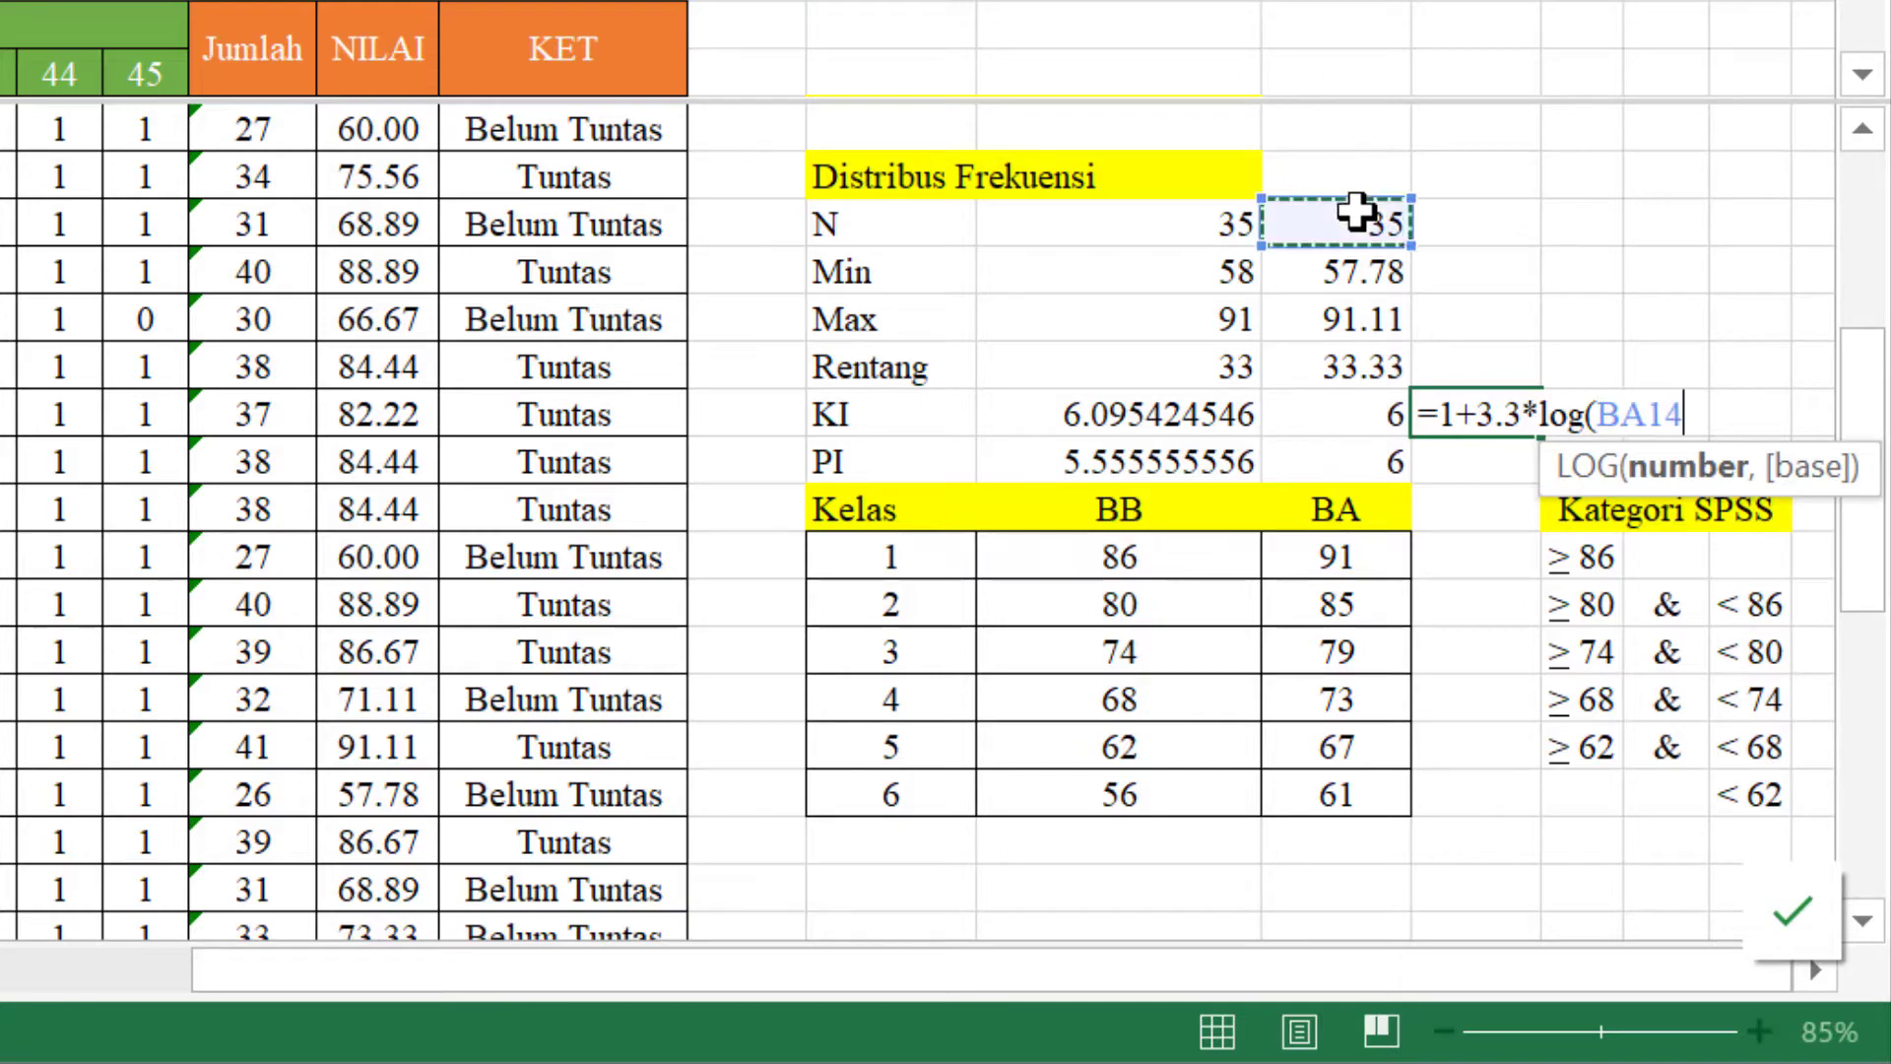
text())
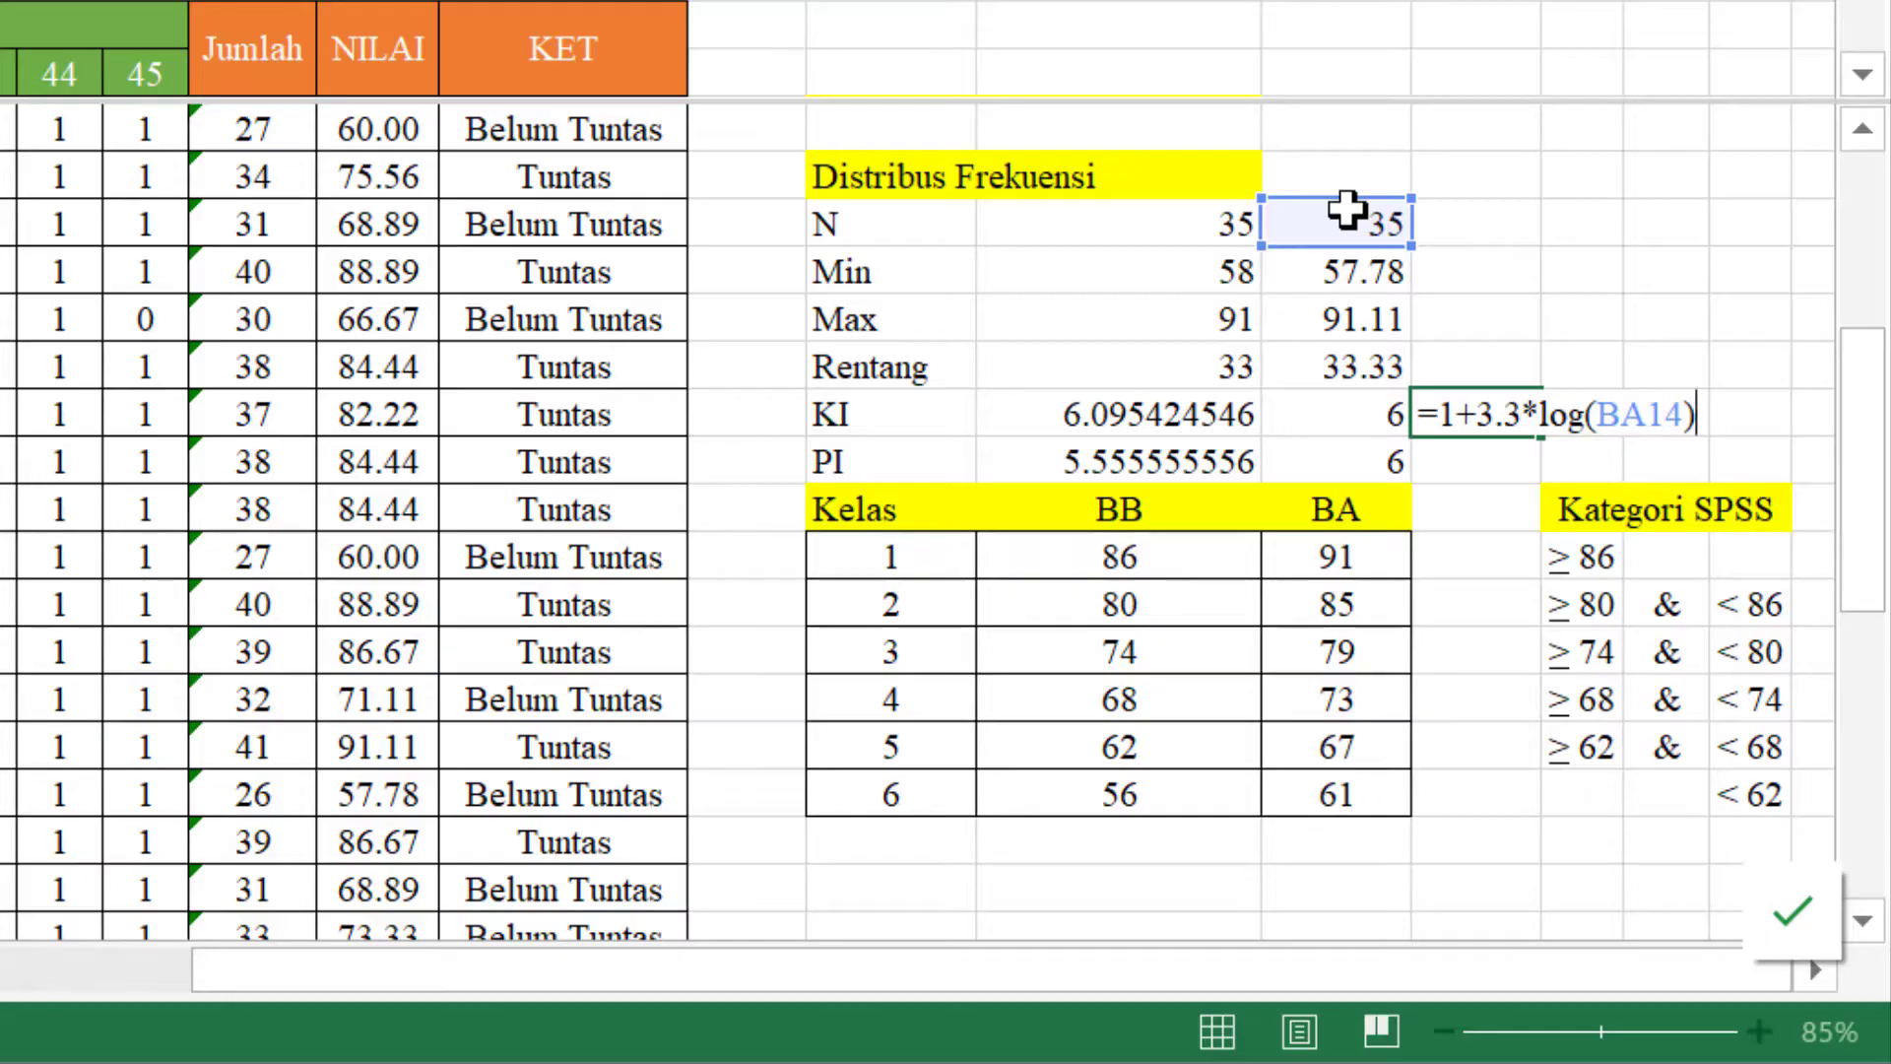
key(Return)
- Clear the BB and BA limits of classes 1 to 6 in the Kelas table
key(Up)
key(Left)
key(Left)
key(Left)
key(Down)
key(Down)
key(Down)
key(Right)
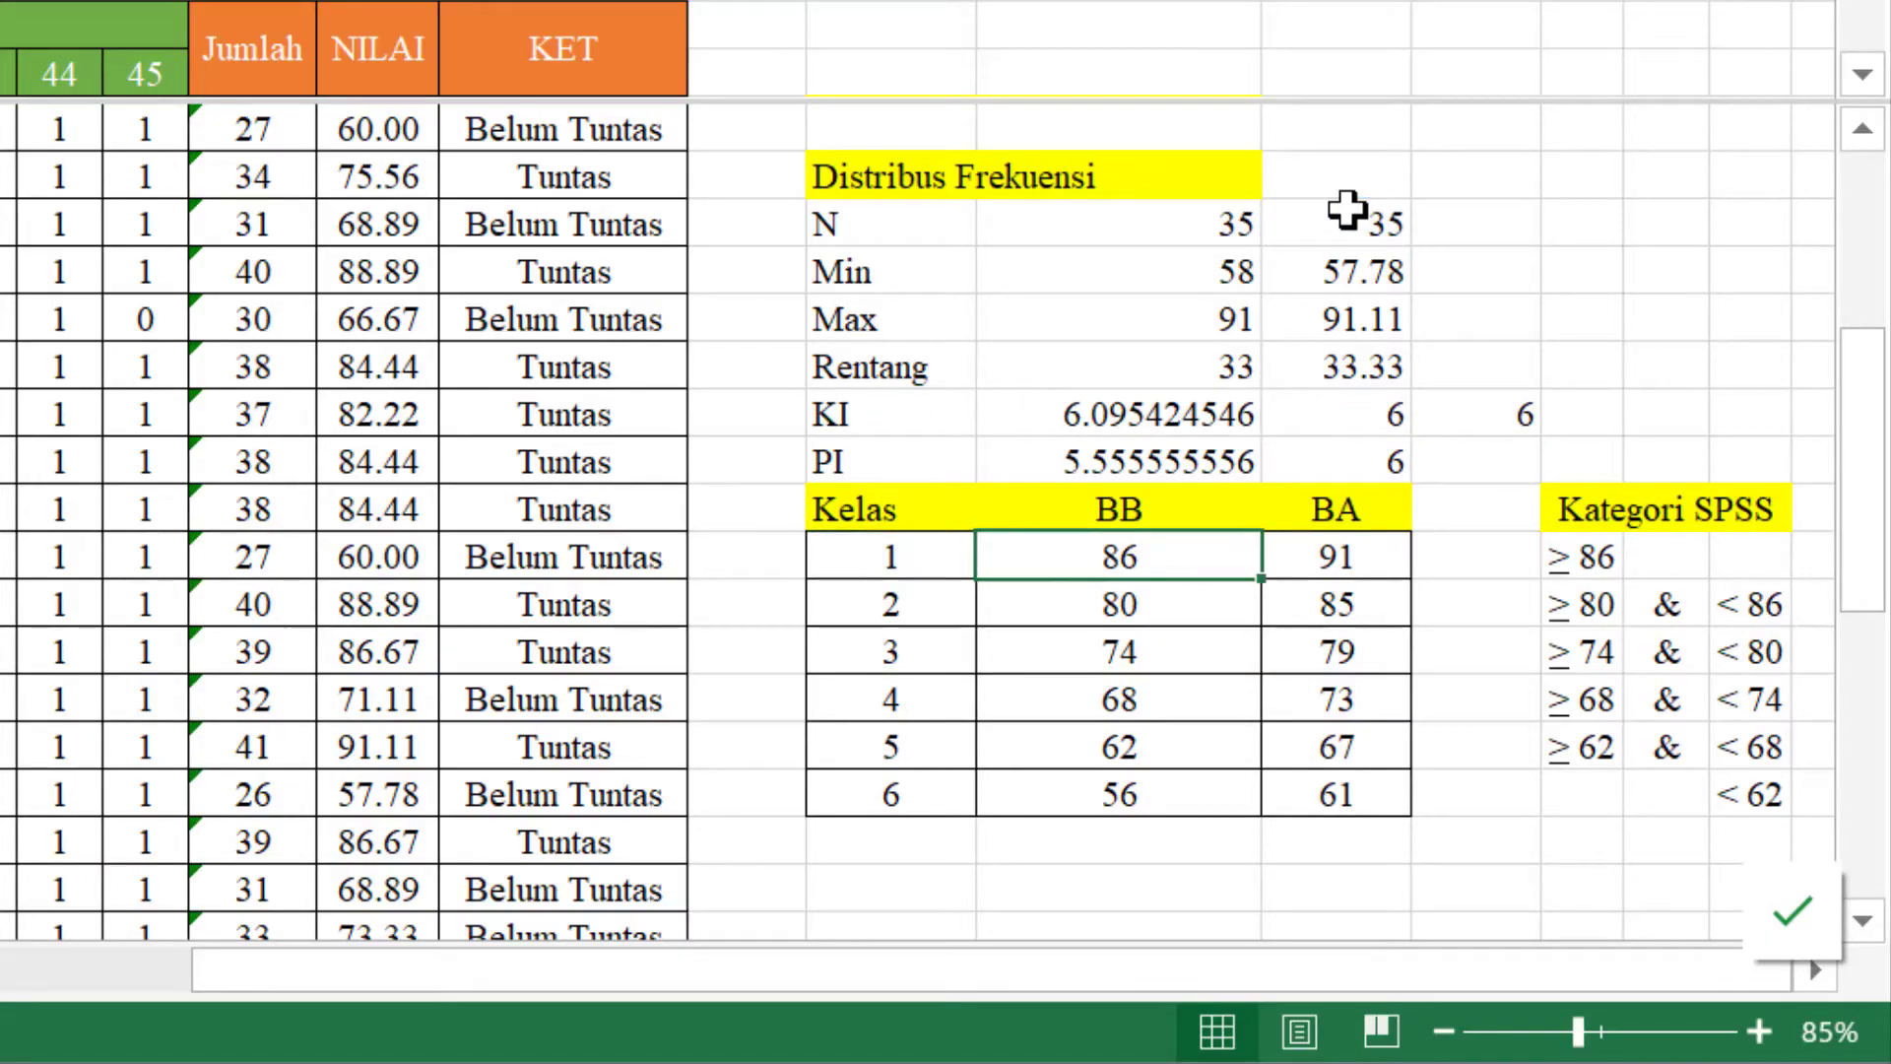
key(shift+Right)
key(shift+Down)
key(shift+Down)
key(shift+Down)
key(shift+Down)
key(shift+Down)
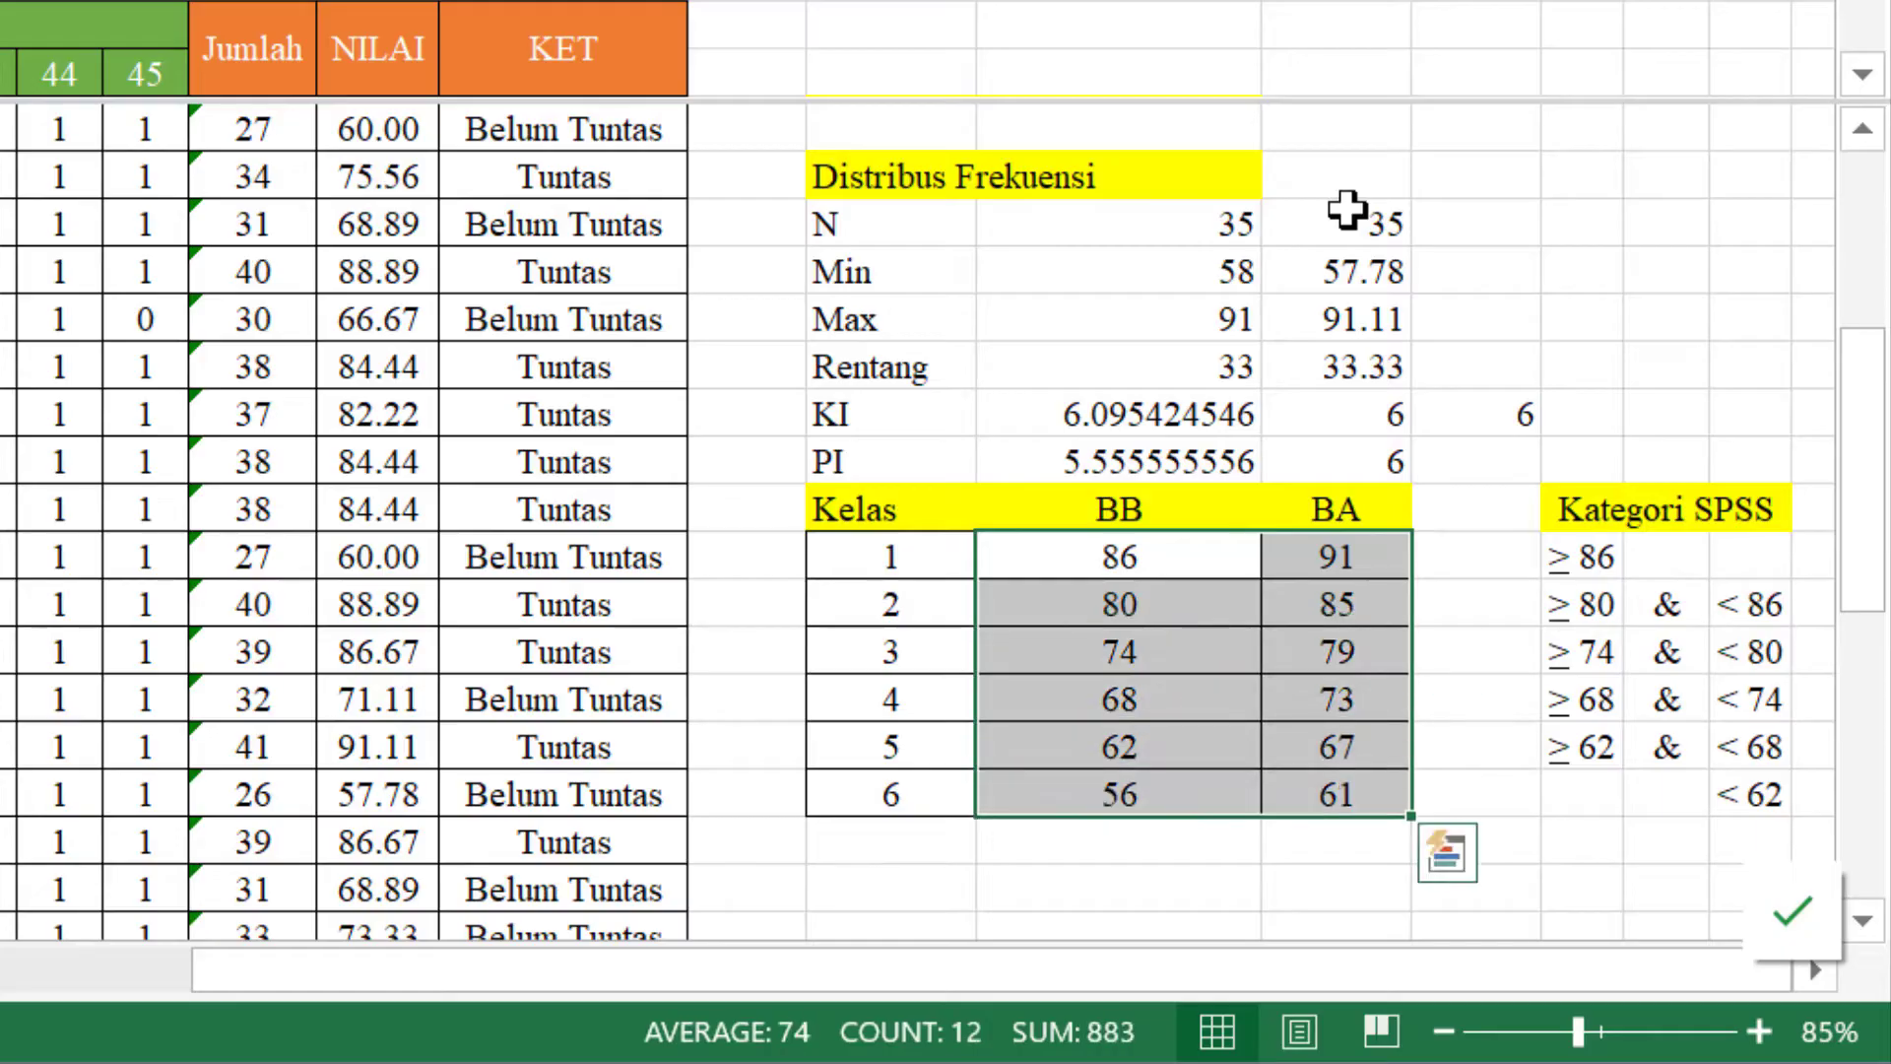
key(Delete)
- Review the class numbers in the Kelas column against the number of classes given by KI
key(Left)
key(Down)
key(Down)
key(Down)
key(Down)
key(Down)
key(Up)
key(Up)
key(Up)
key(Up)
key(Up)
- Replace the KI formula in BB18 with the rounded value 6
key(Up)
key(Up)
key(Up)
key(Right)
key(Right)
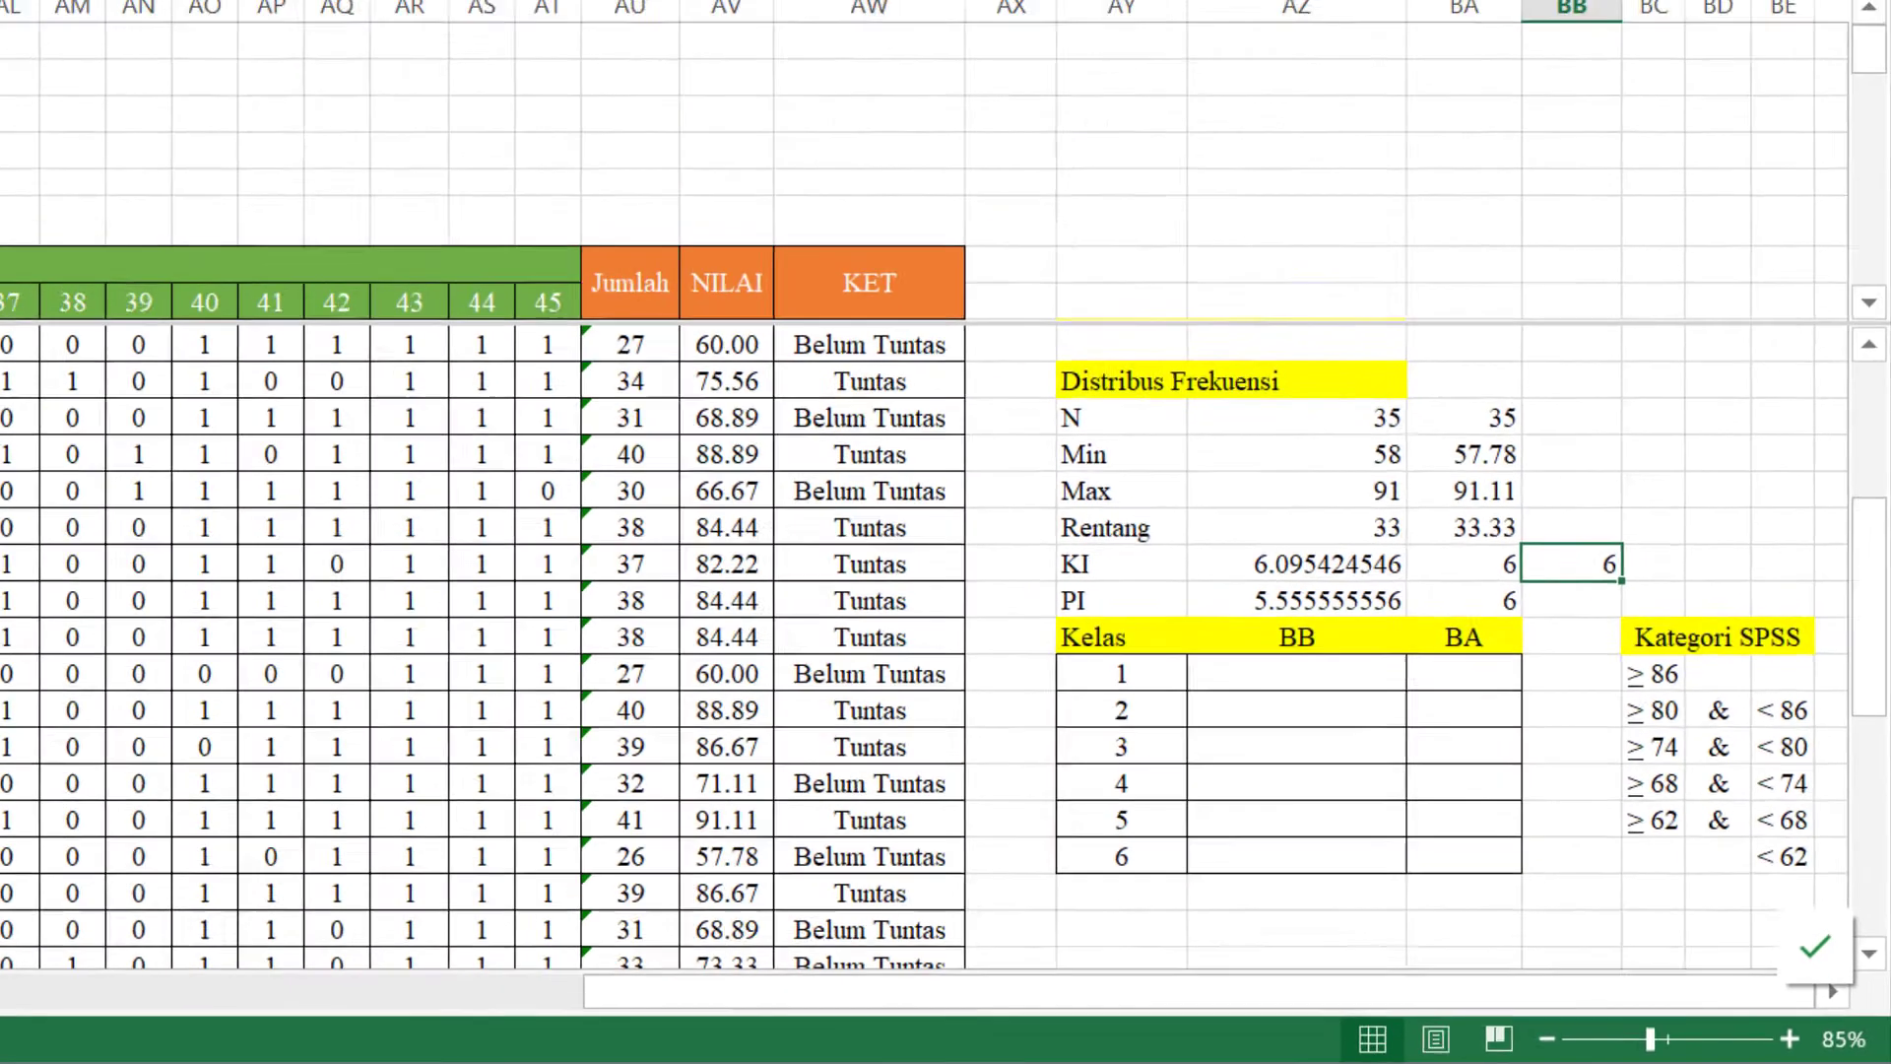
click(996, 143)
click(995, 142)
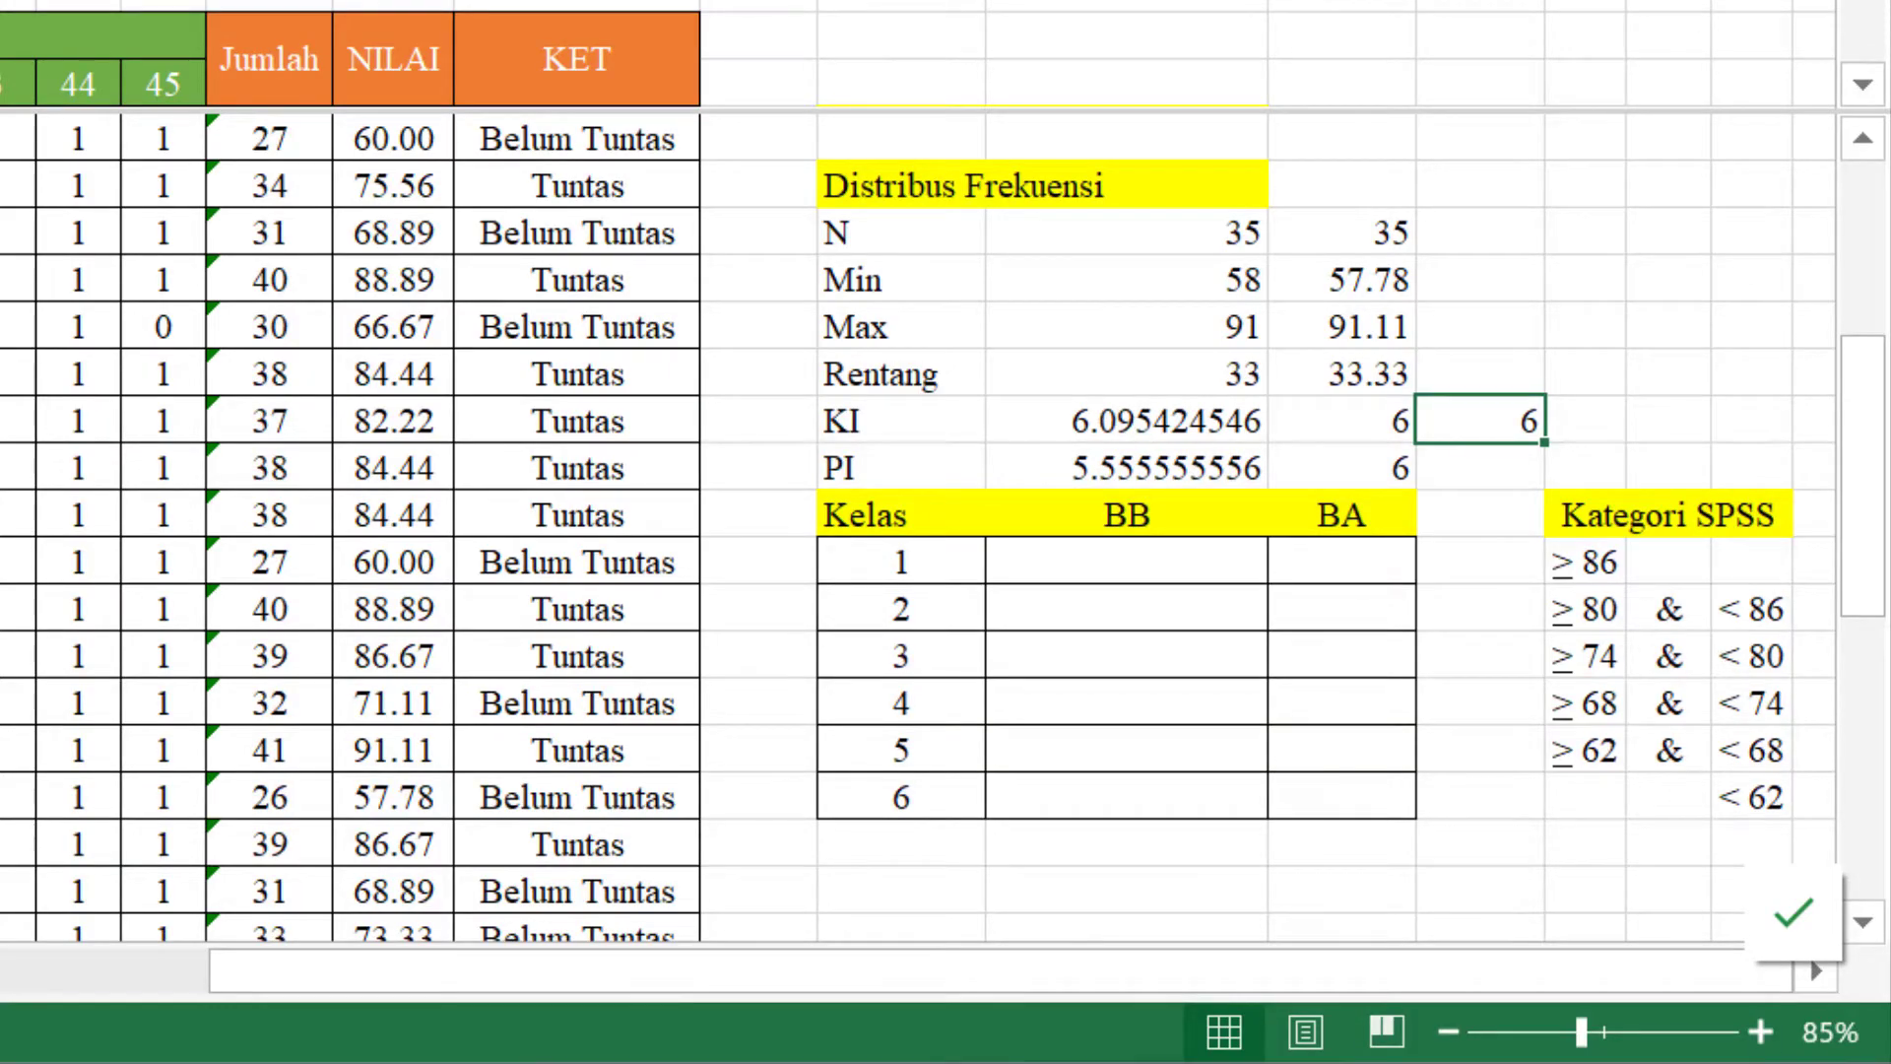
key(Return)
key(Up)
text(6)
key(Return)
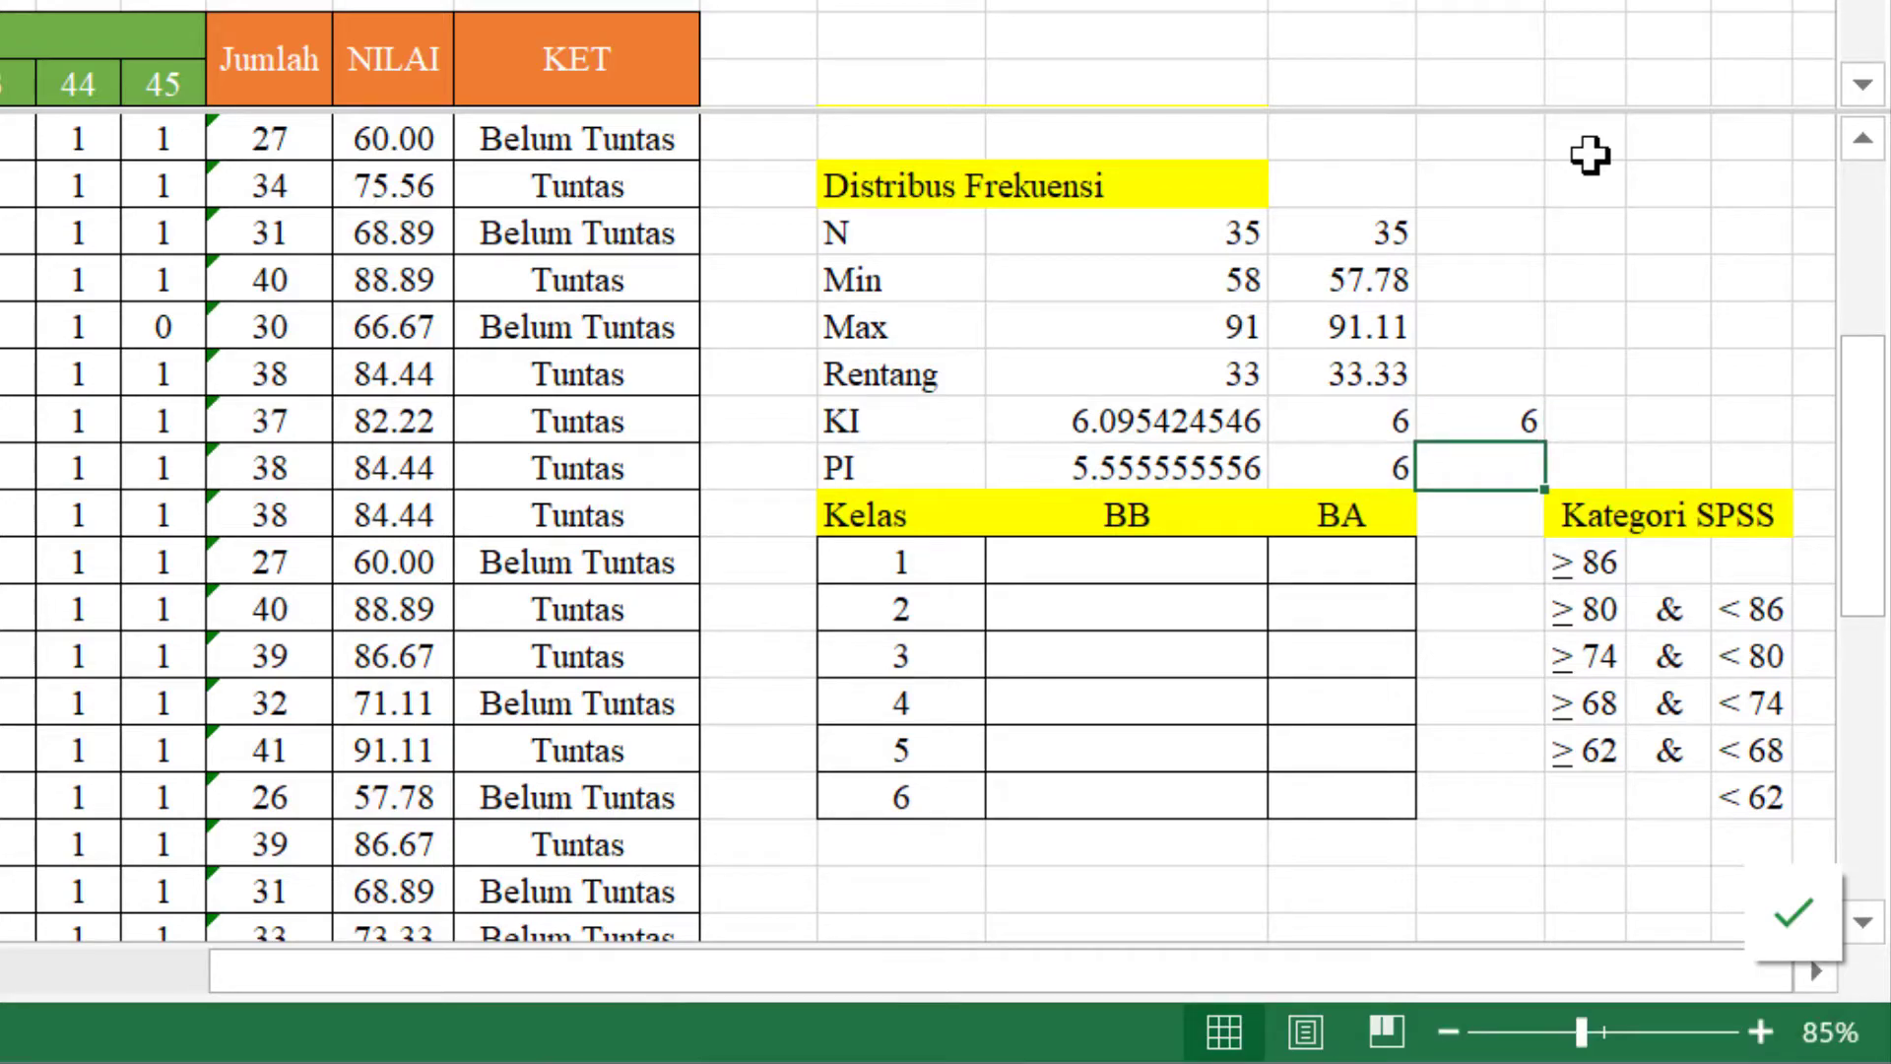
- Calculate PI in BB19 by dividing Rentang by KI, and replace the formula with the rounded value 6
text(=)
key(Left)
key(Left)
key(Up)
key(Up)
text(/)
key(Up)
key(Return)
key(Up)
text(6)
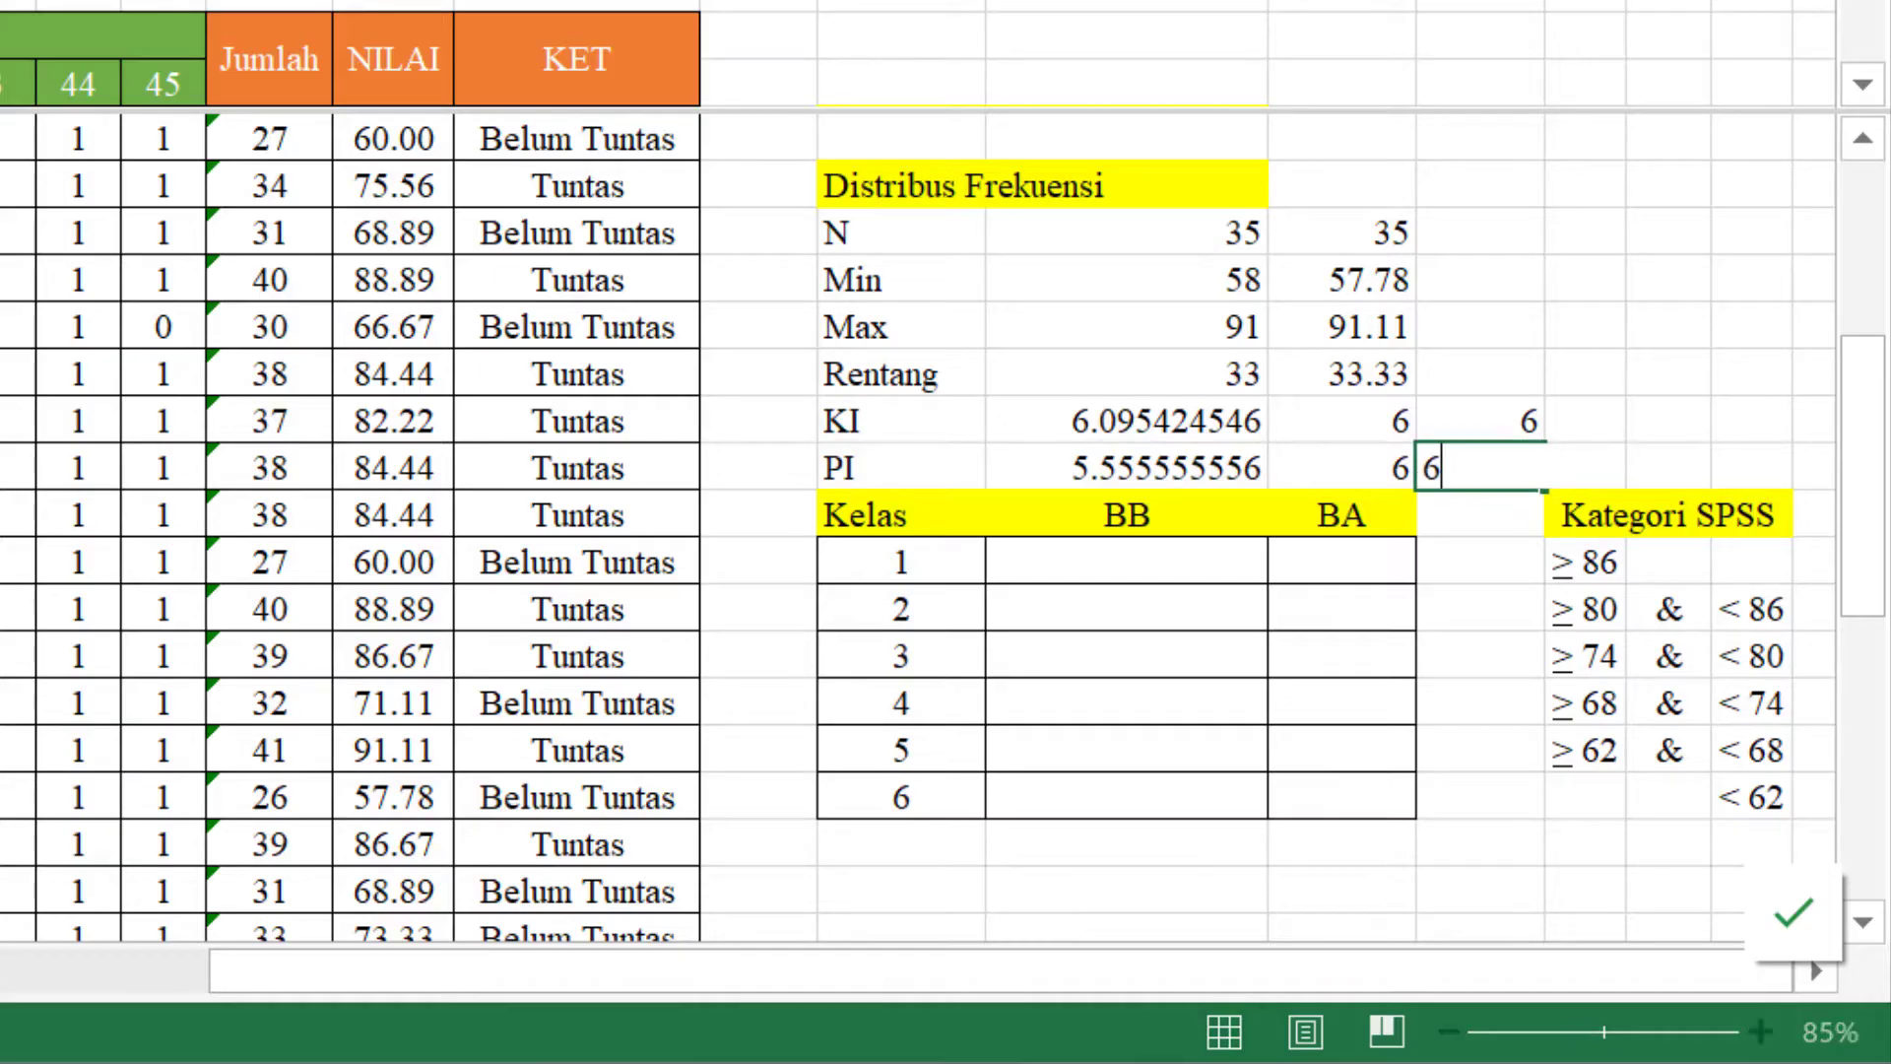
key(ctrl+Return)
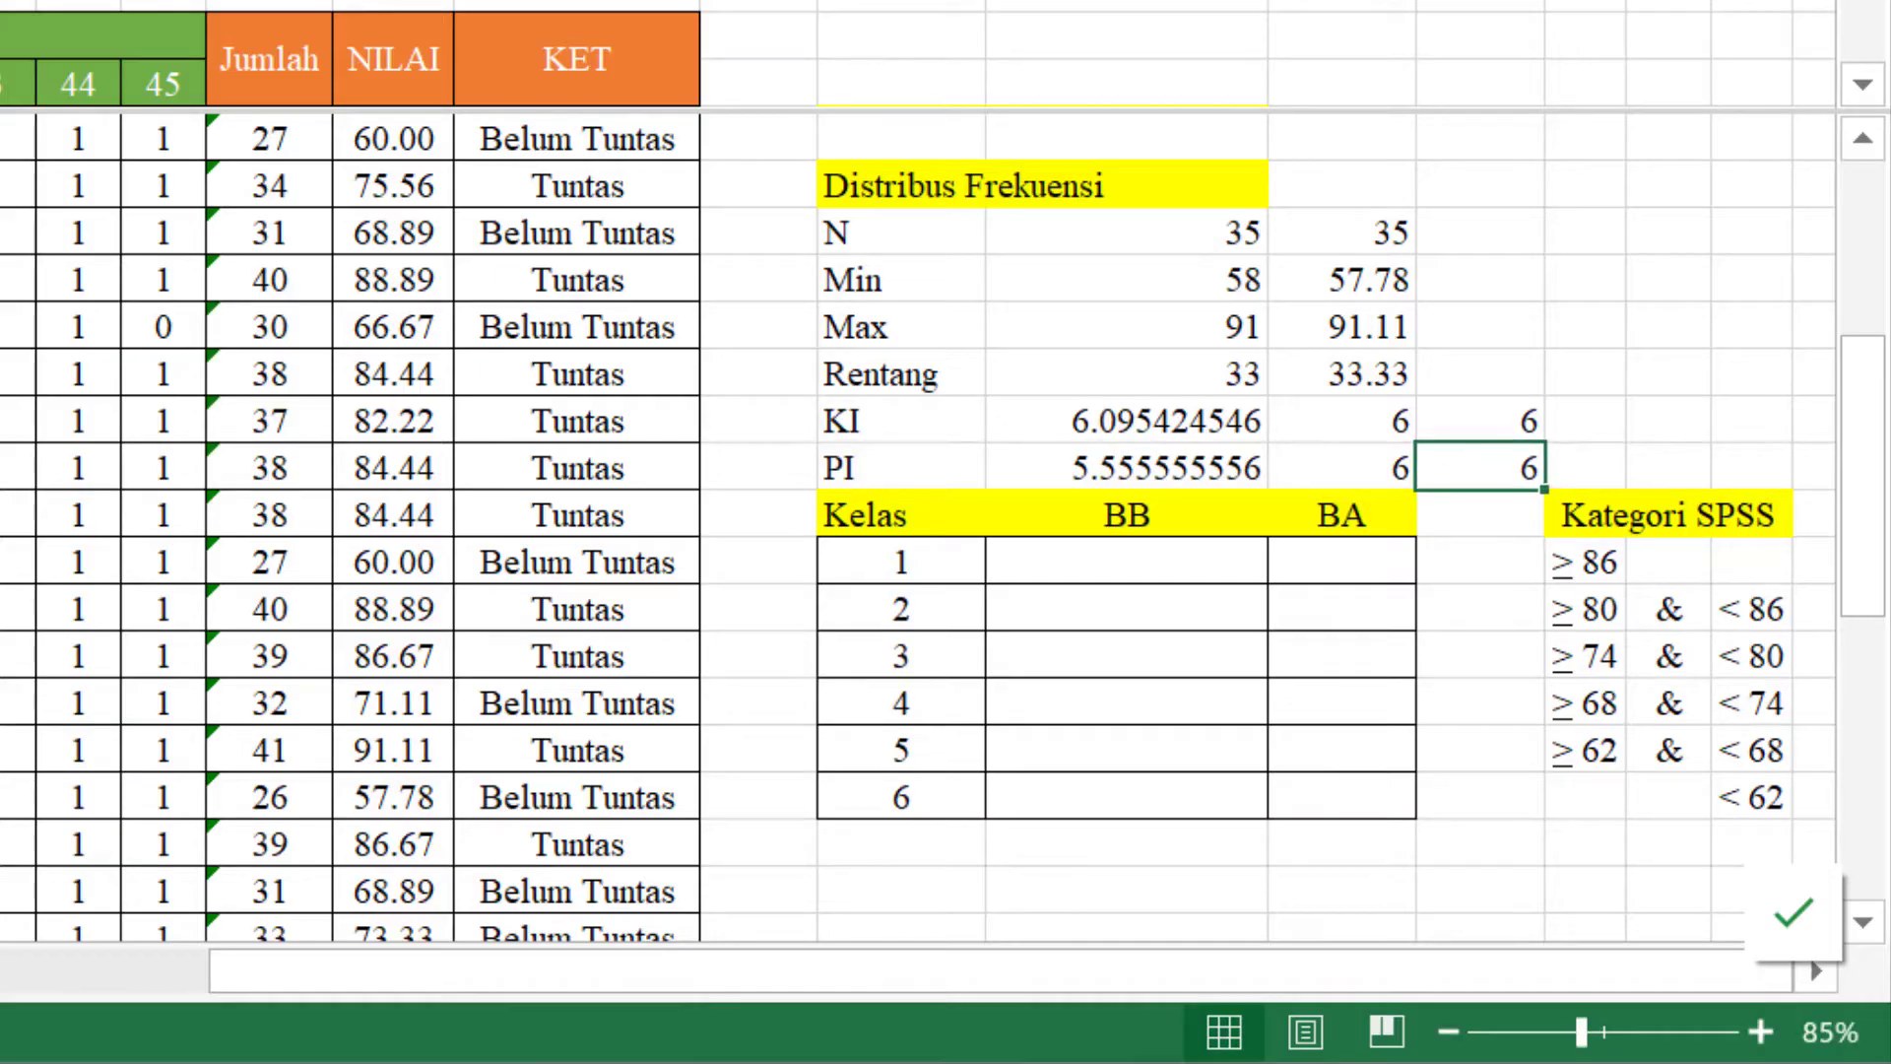
- Clear the practice calculations in BB18:BB19 and in BA14:BA17 beside the Distribus Frekuensi statistics
drag(1480, 420, 1480, 468)
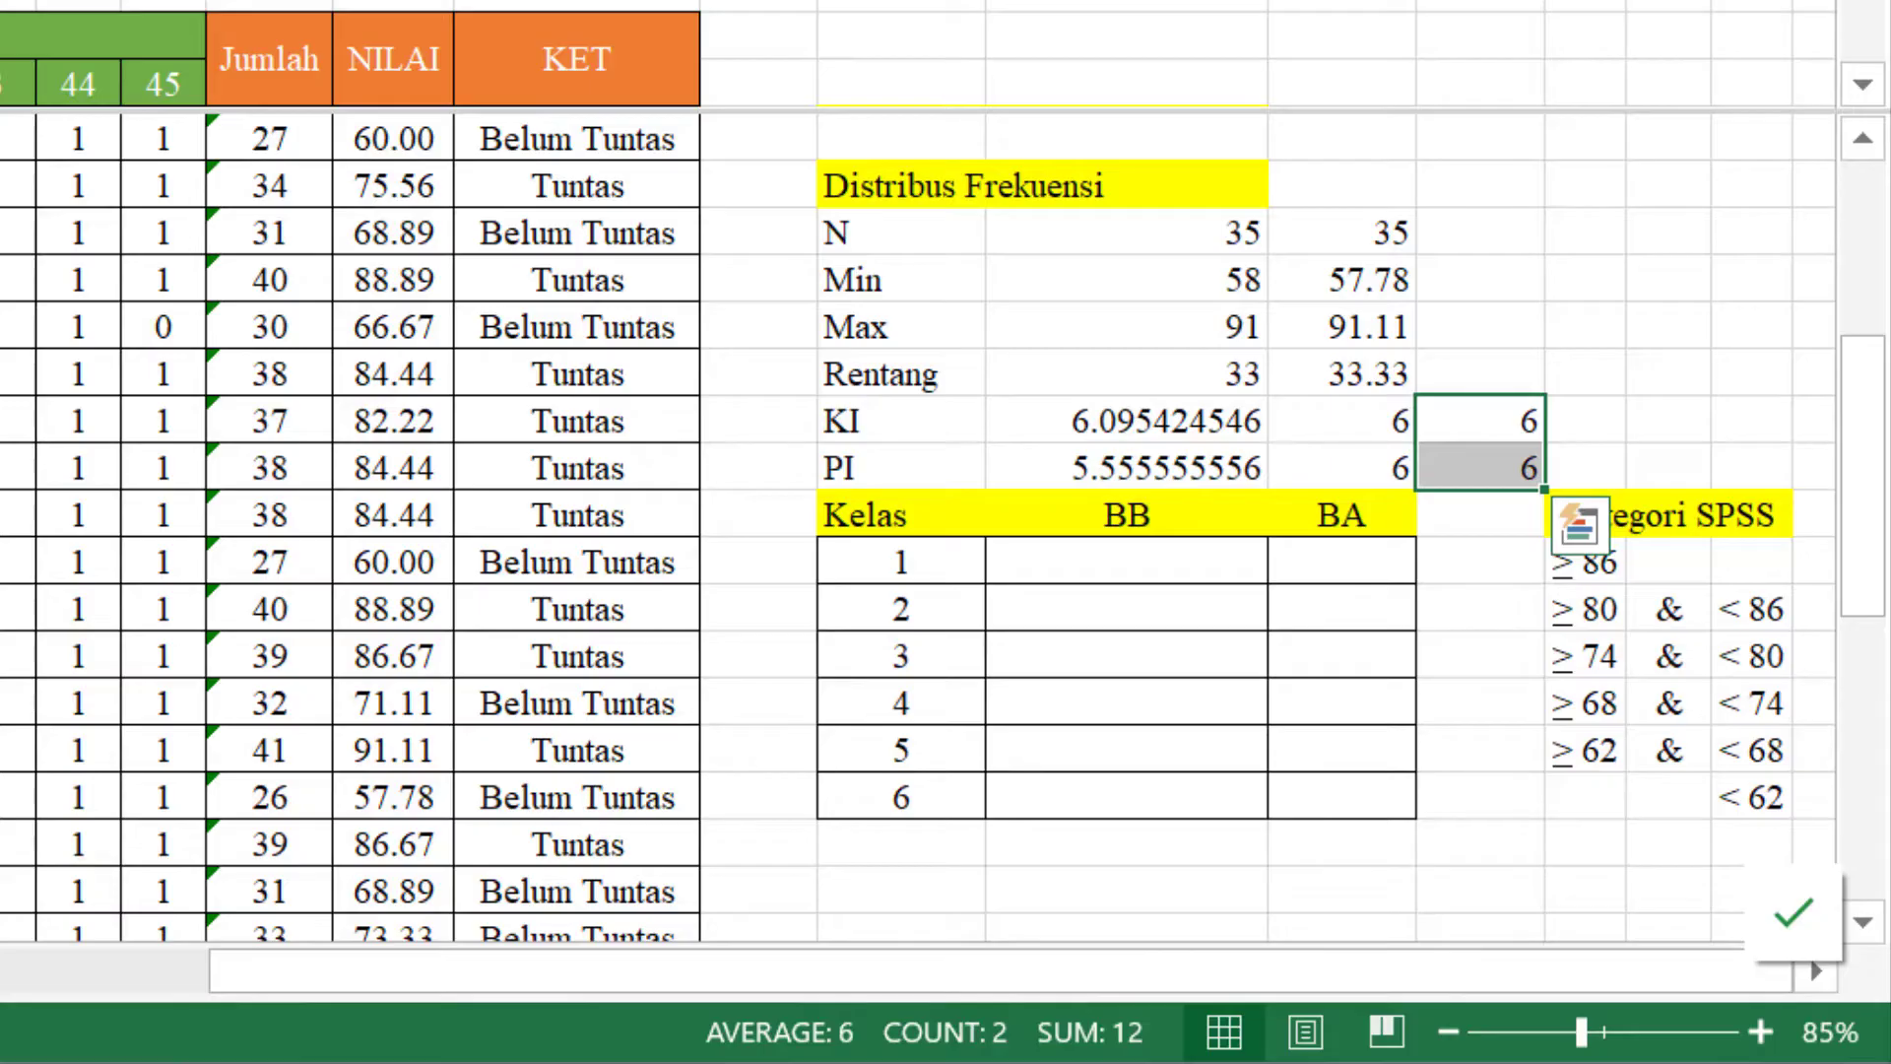
key(Delete)
drag(1342, 374, 1341, 233)
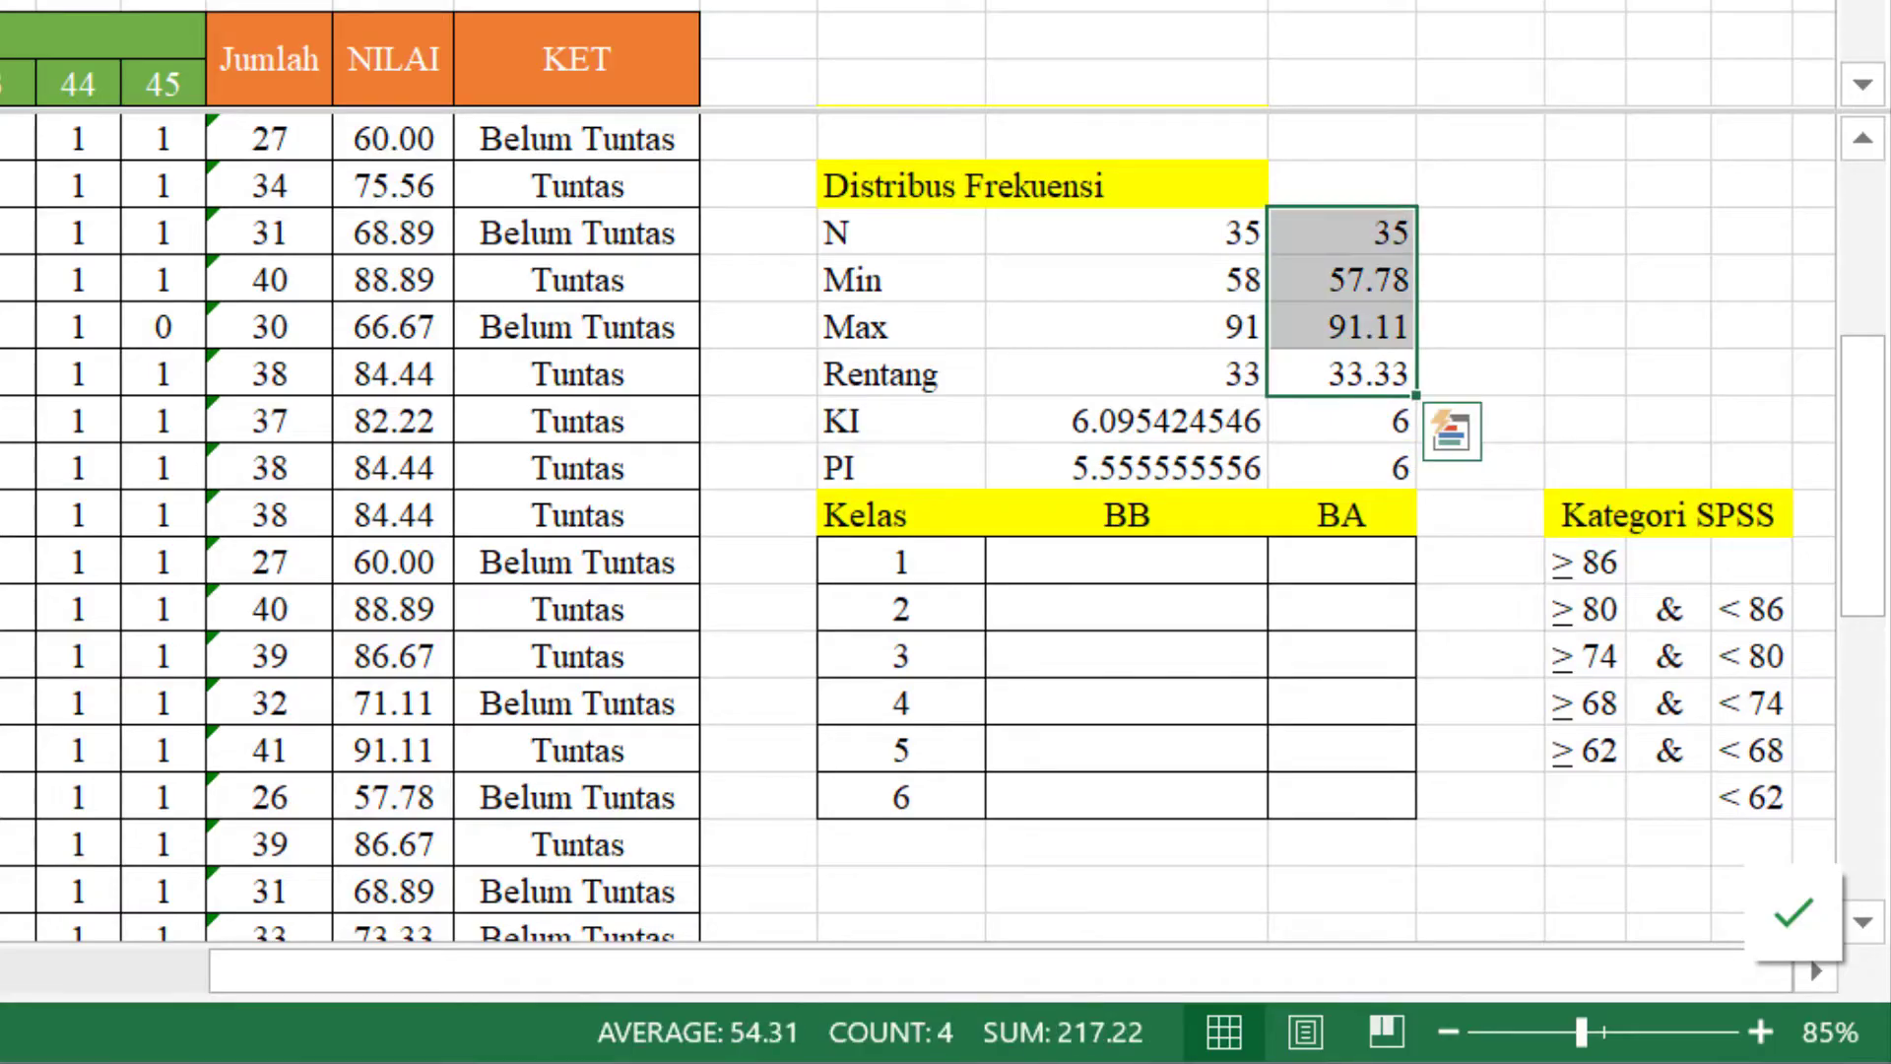
key(Delete)
- Set the BA limit of class 1 in BA21 with a formula referring to the Max value in AZ16
key(Down)
key(Down)
key(Down)
key(Down)
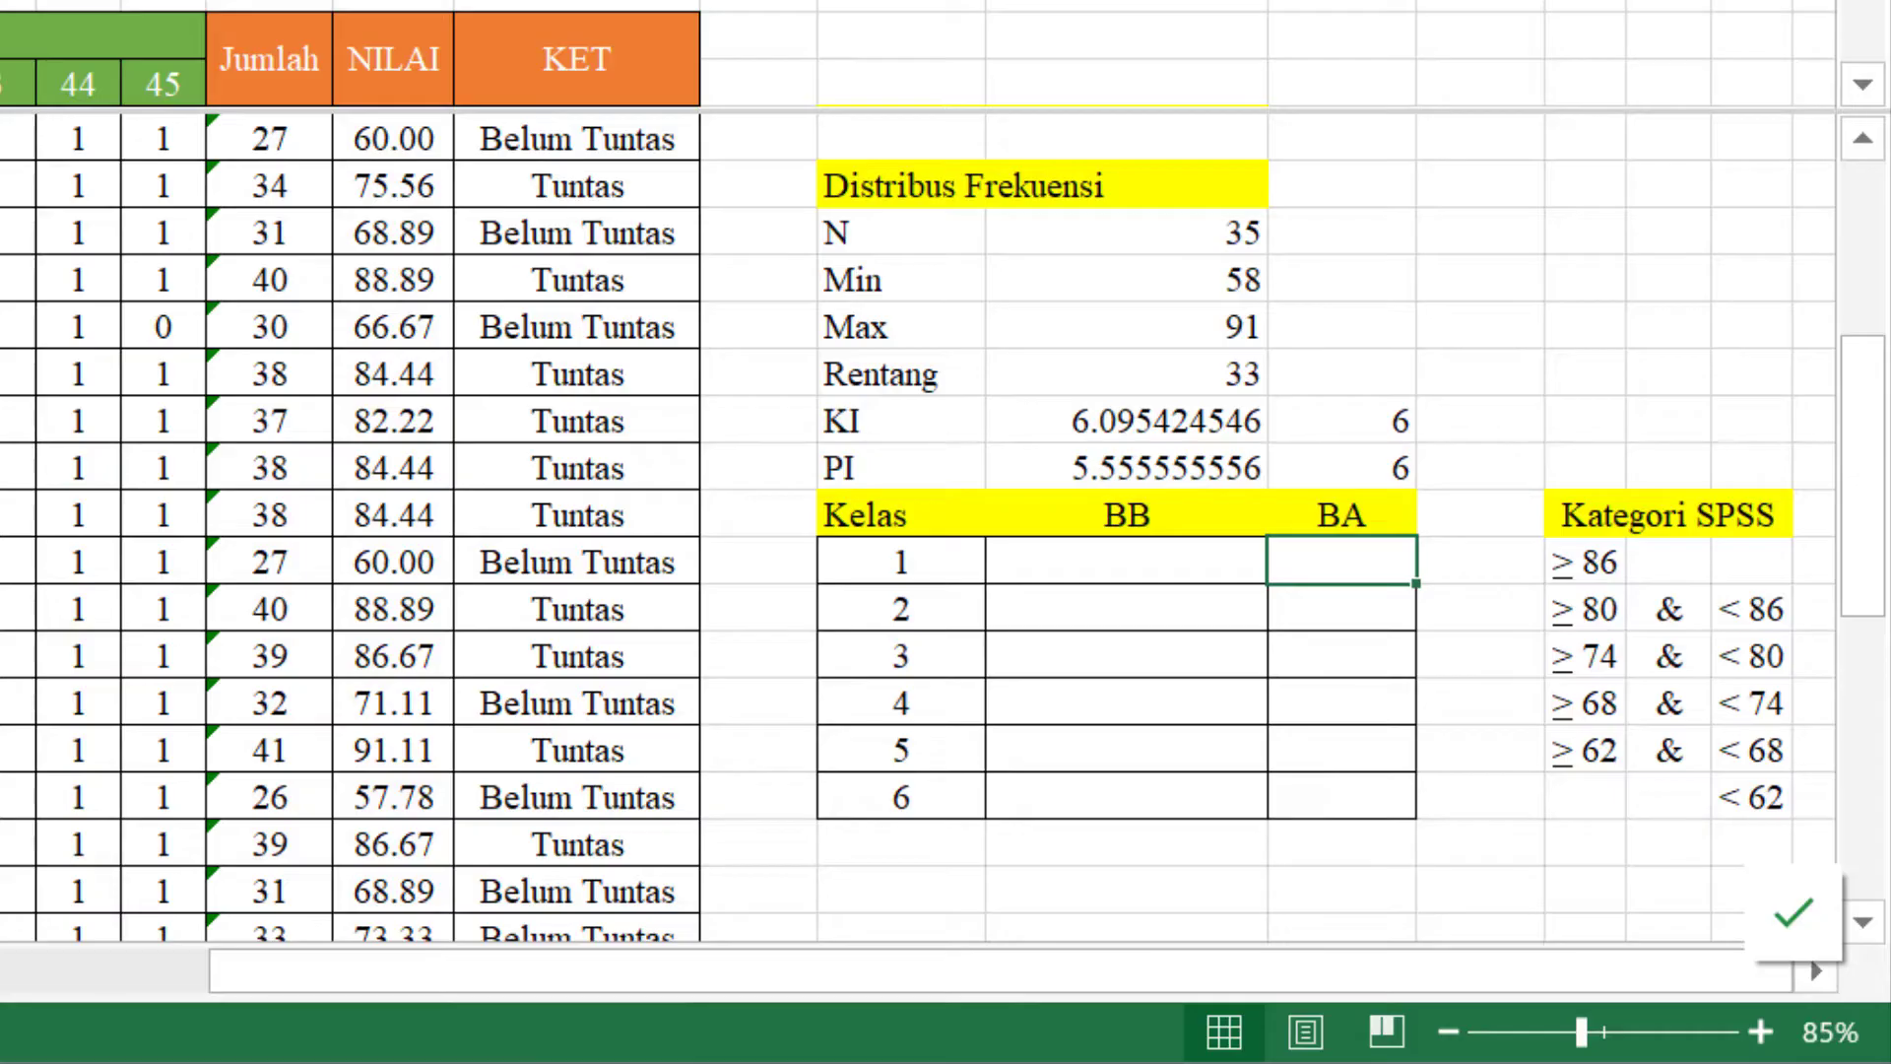
text(=)
key(Up)
key(Up)
key(Up)
key(Up)
key(Up)
key(Left)
key(Return)
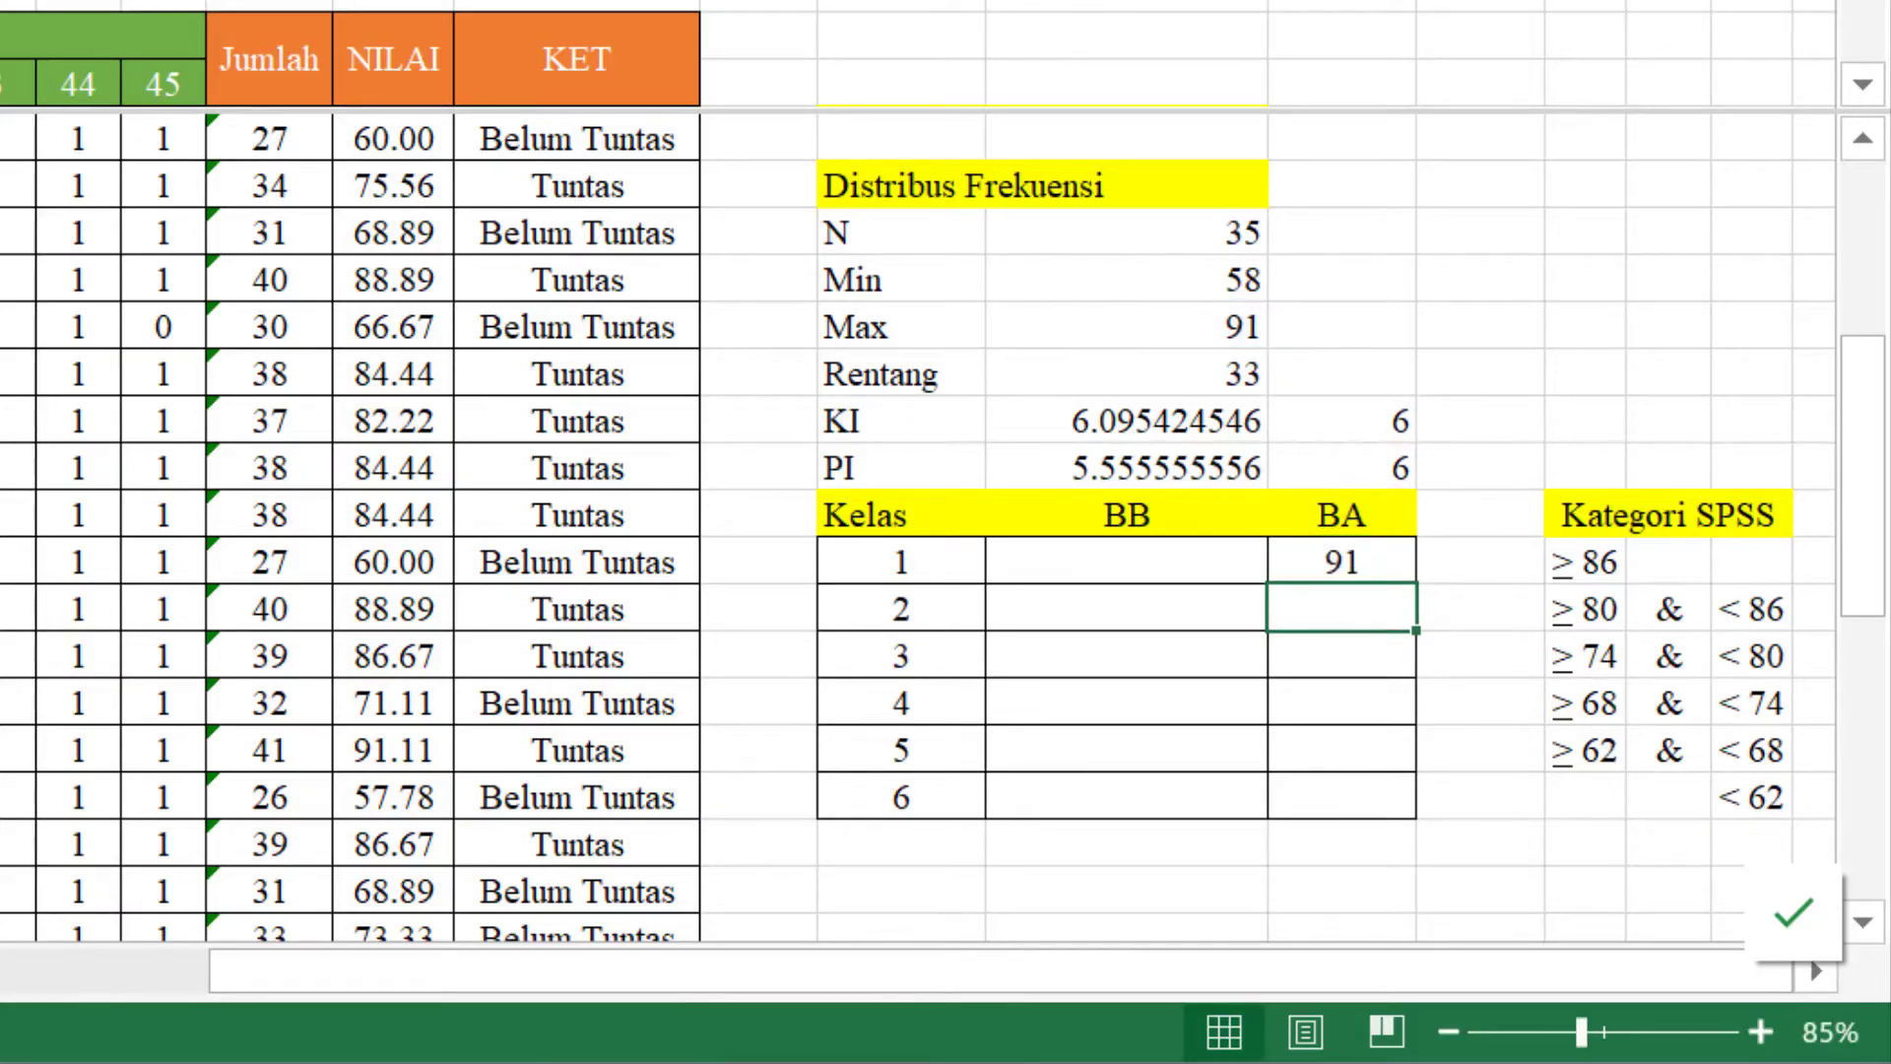
- Calculate the BA limit of class 2 in BA22 with the formula =BA21-BA19
text(=)
key(Up)
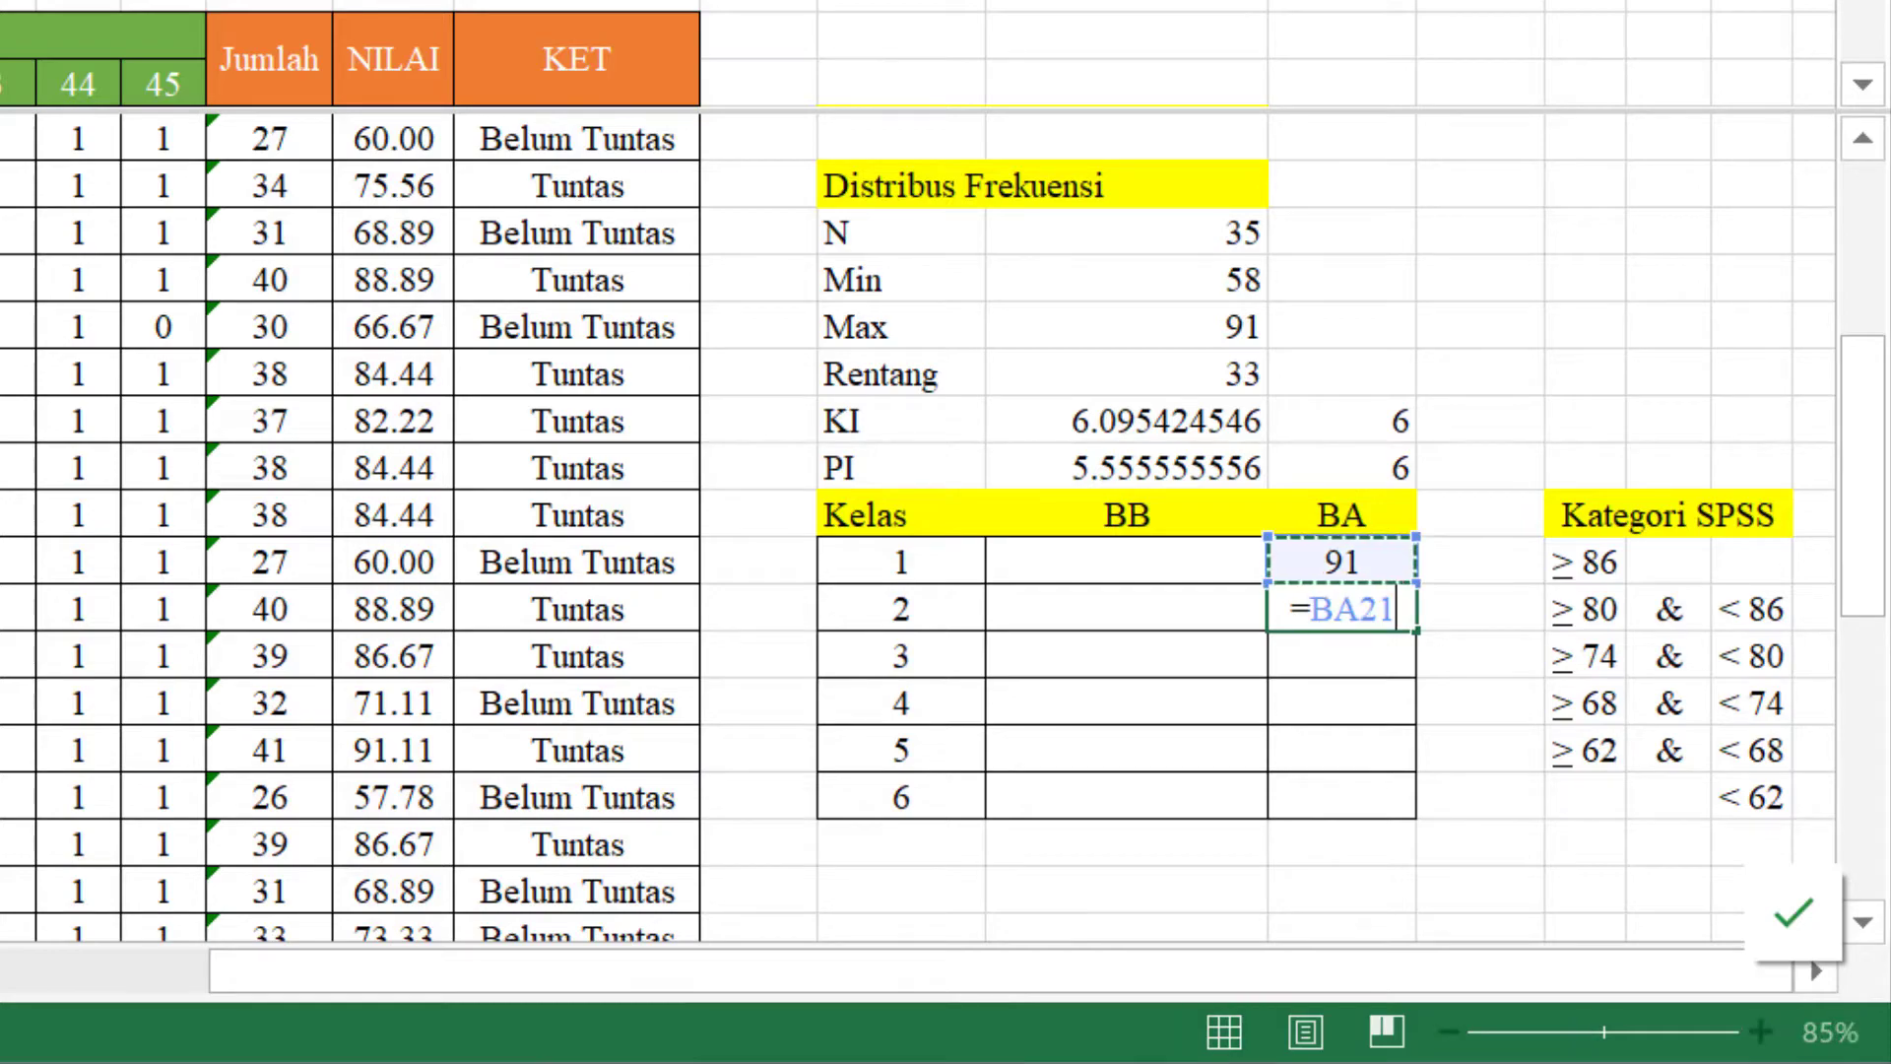
text(-)
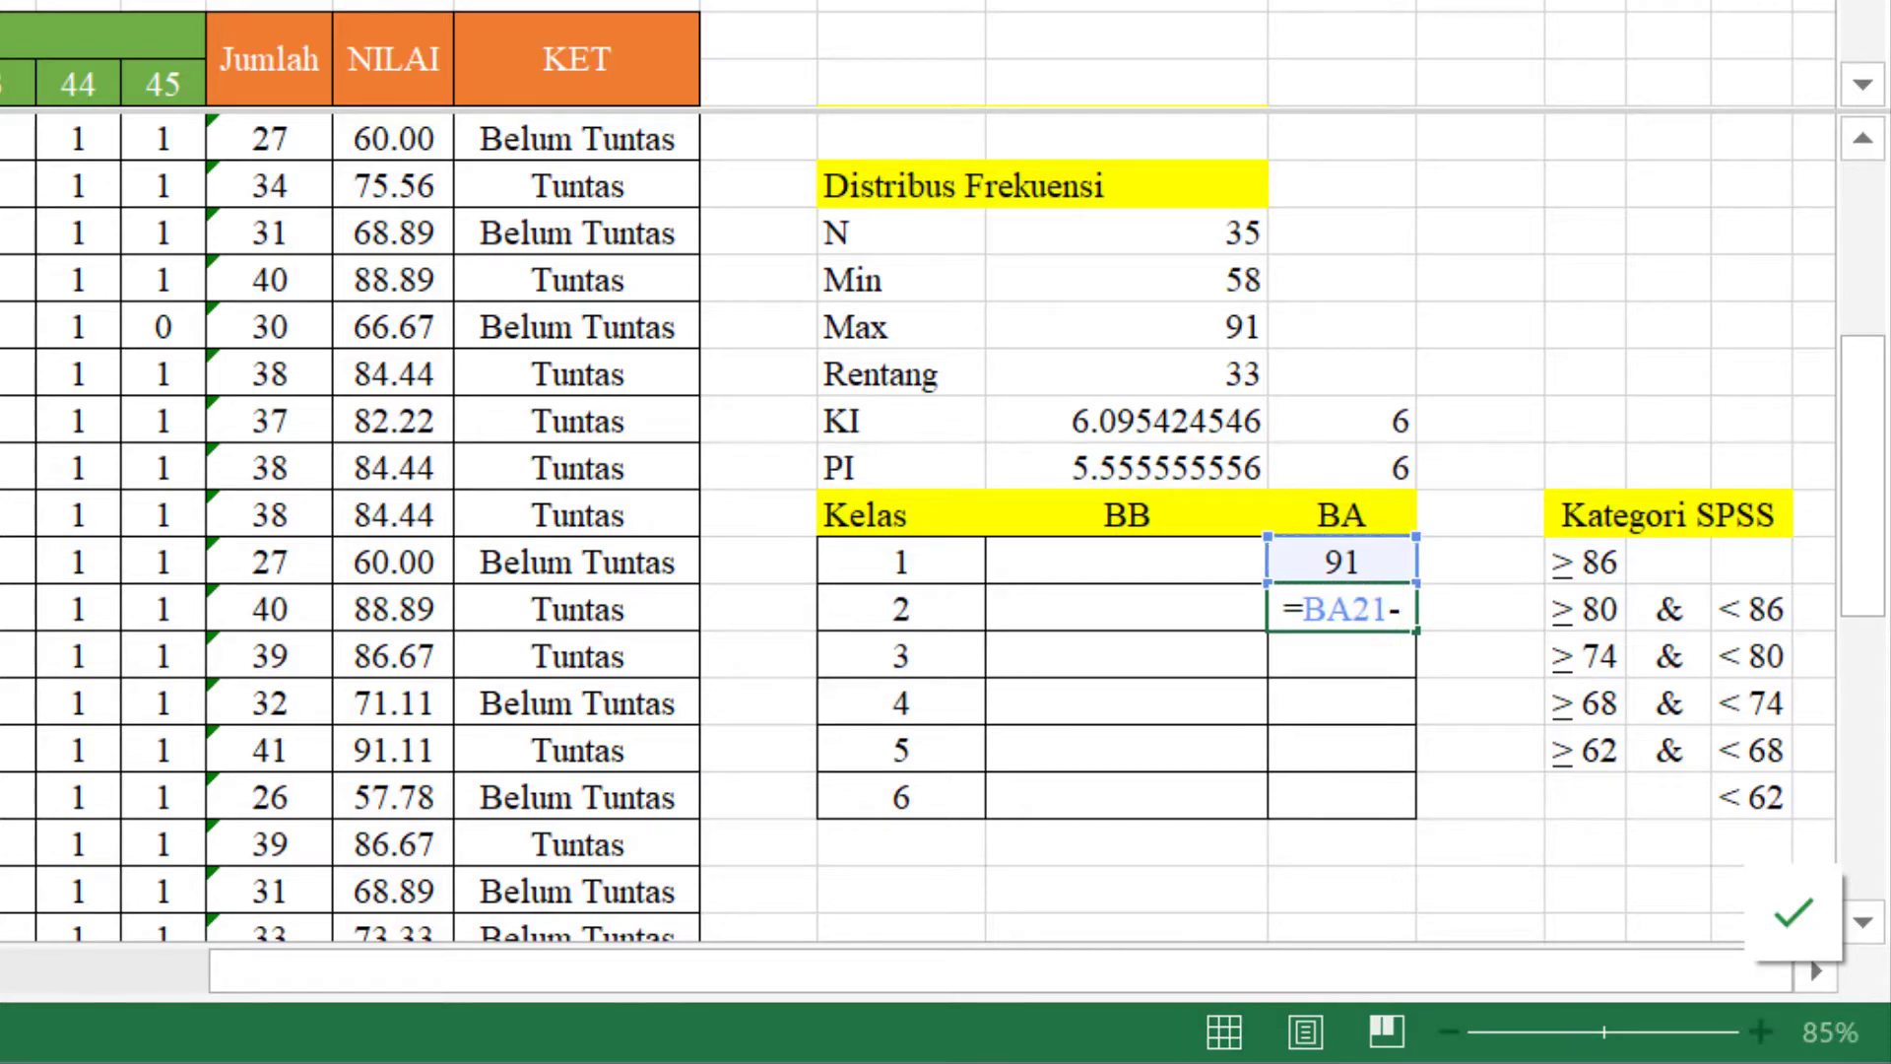
key(Up)
key(Up)
key(Up)
key(ctrl+Return)
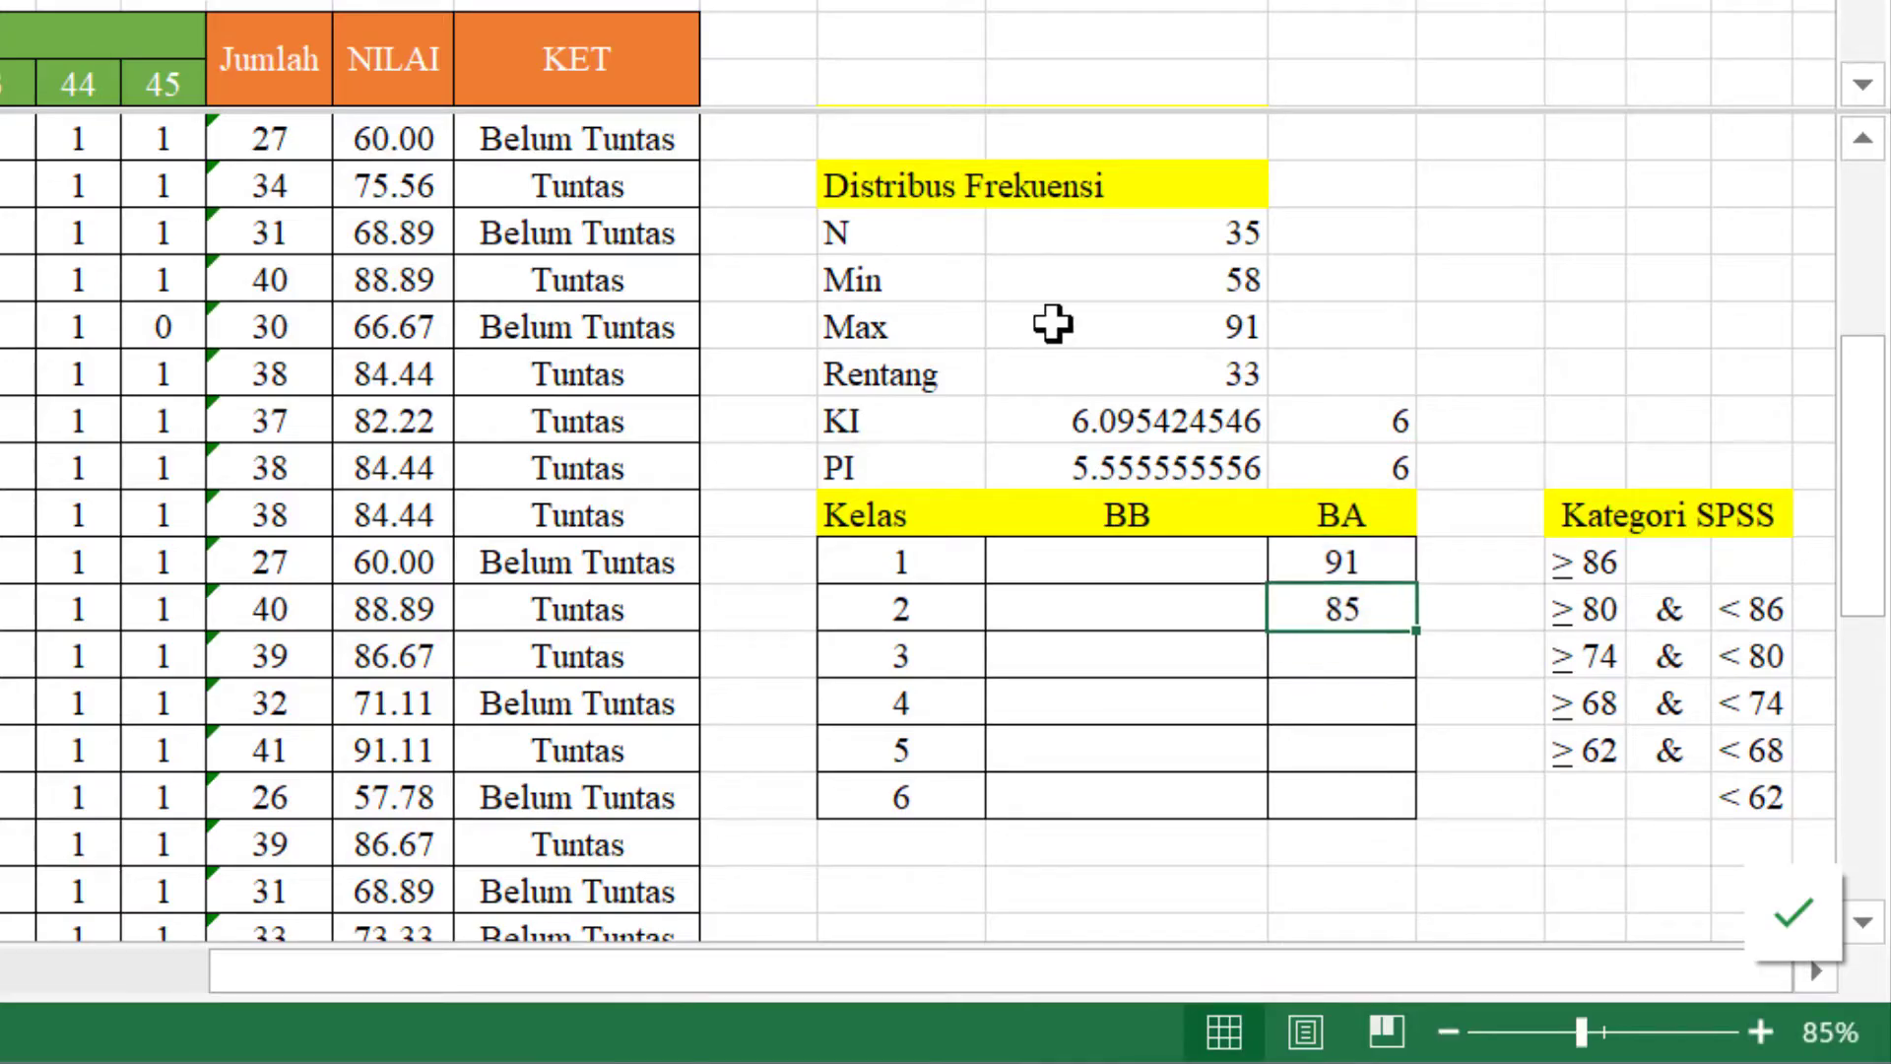
- Make the BA19 reference absolute in the BA22 formula and fill the formula down to class 6
drag(1412, 628, 1396, 818)
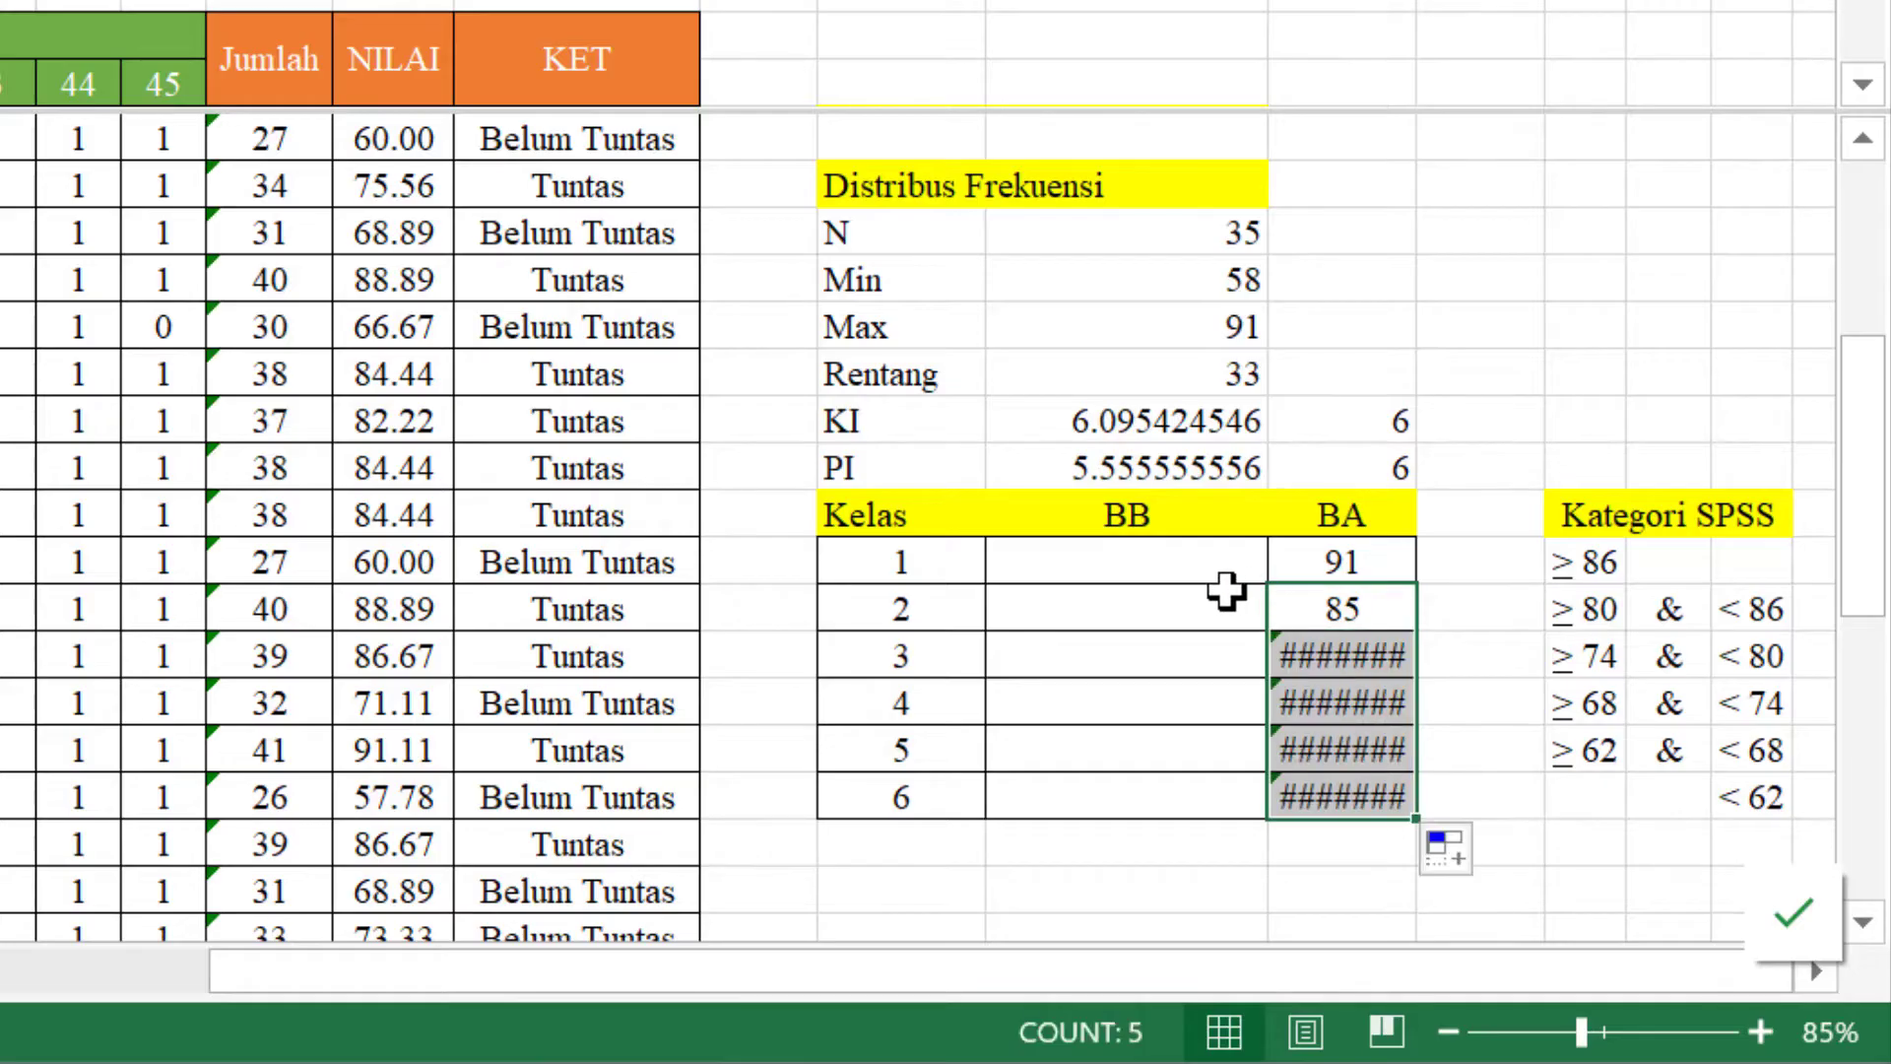
key(ctrl+z)
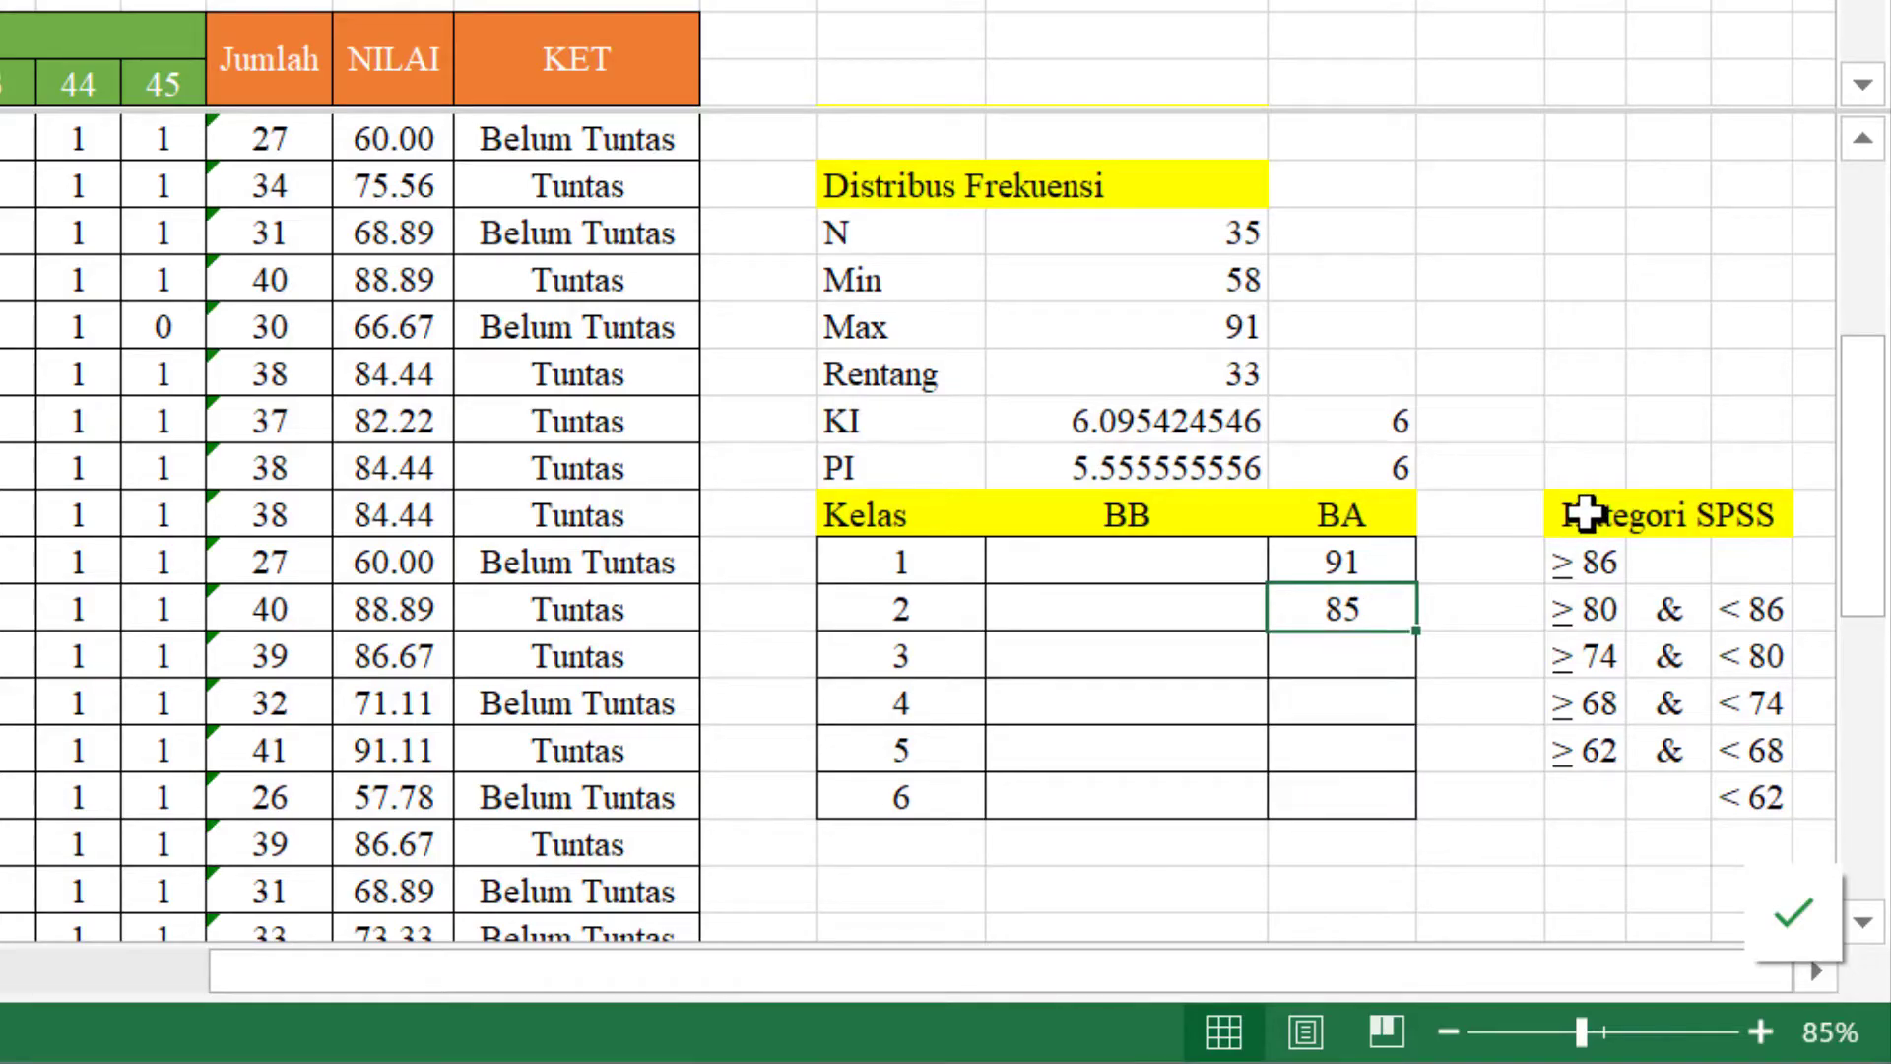
key(F2)
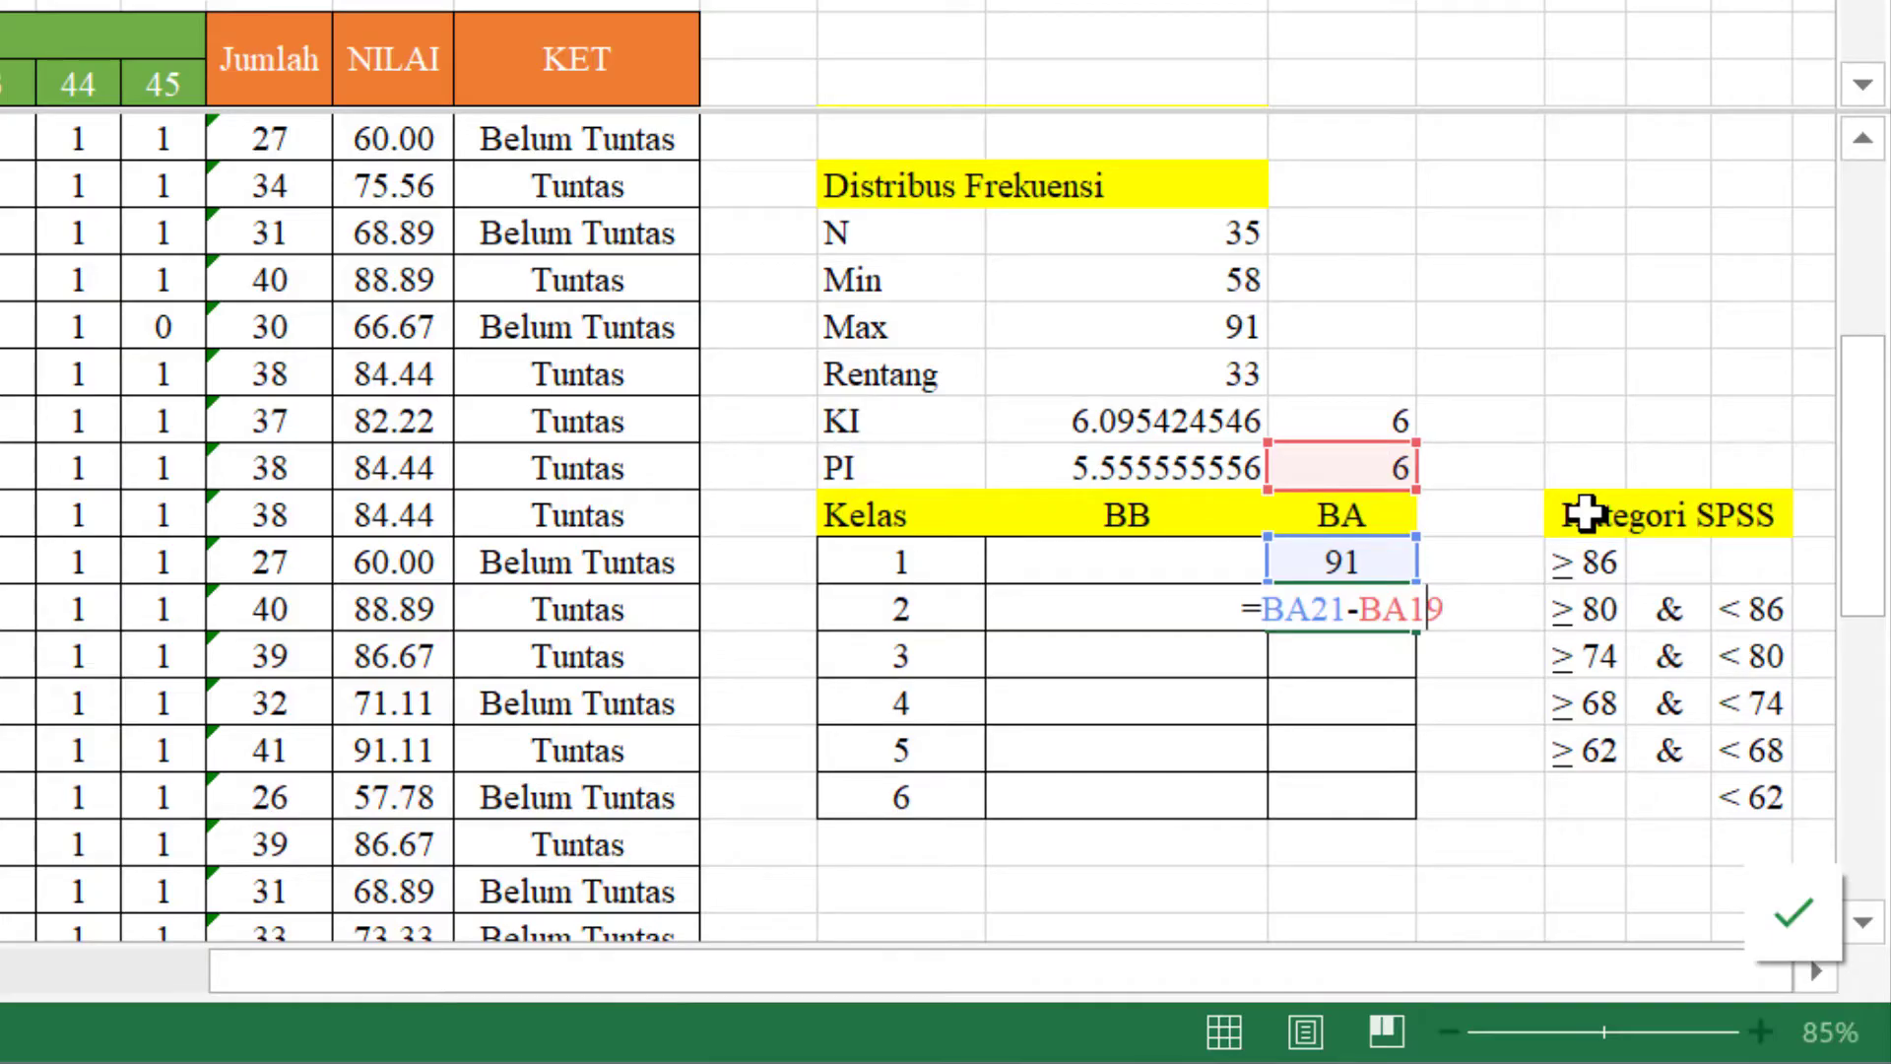
key(F4)
key(ctrl+Return)
drag(1418, 638, 1364, 810)
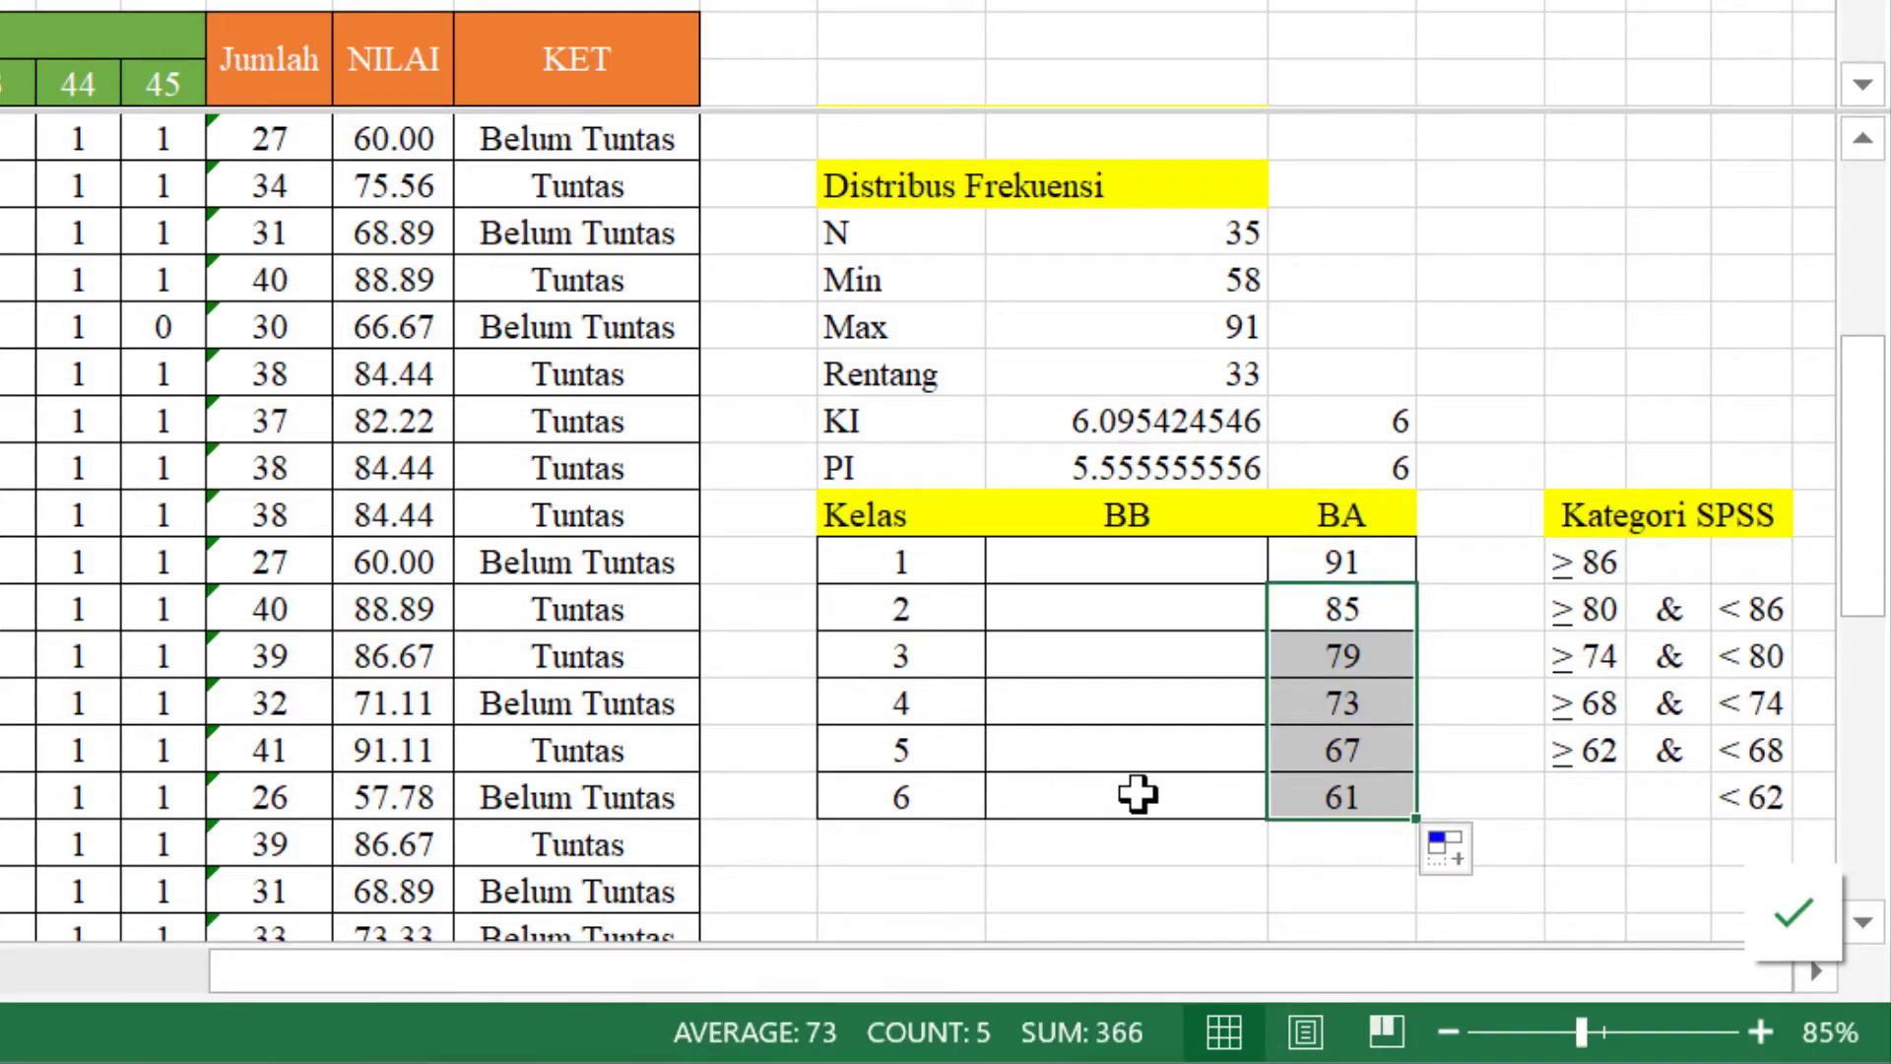
- Calculate the BB limit of class 1 in AZ21 with =BA22+1 and fill the formula down to class 5
click(1139, 605)
key(Up)
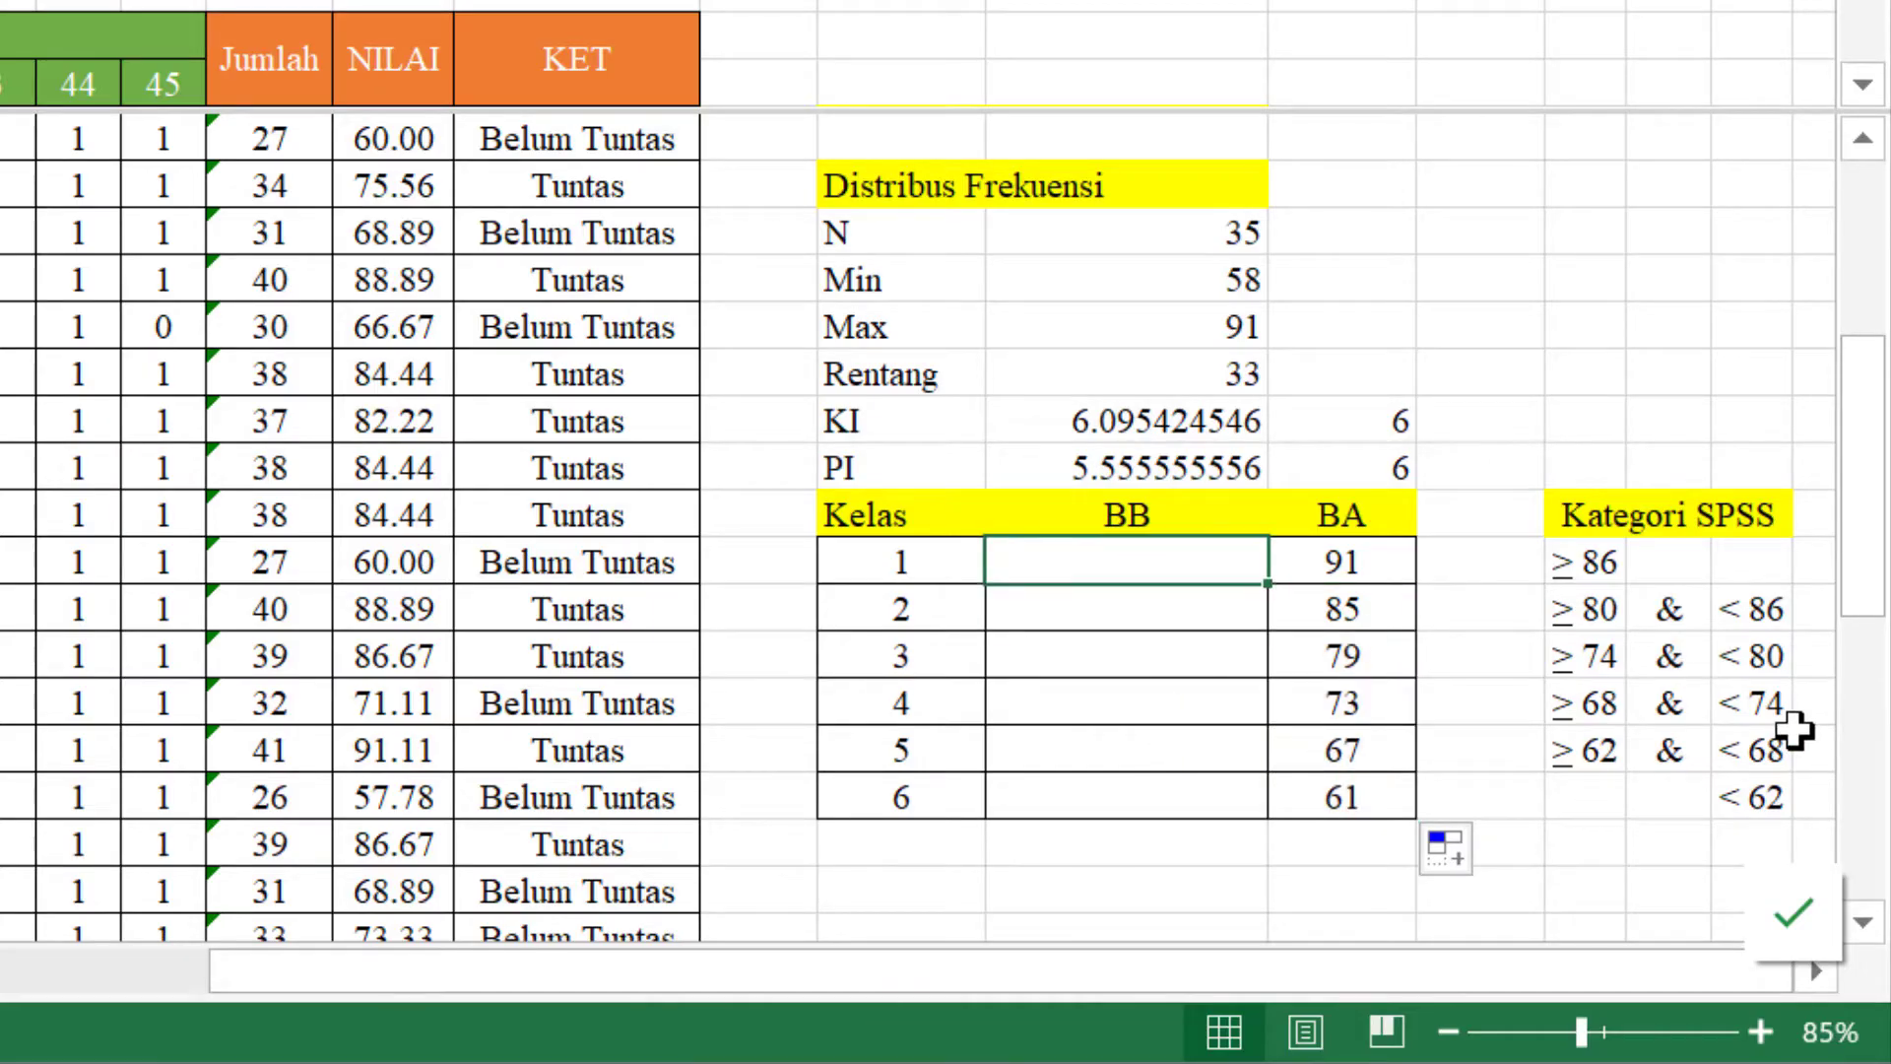
text(=)
key(Right)
key(Down)
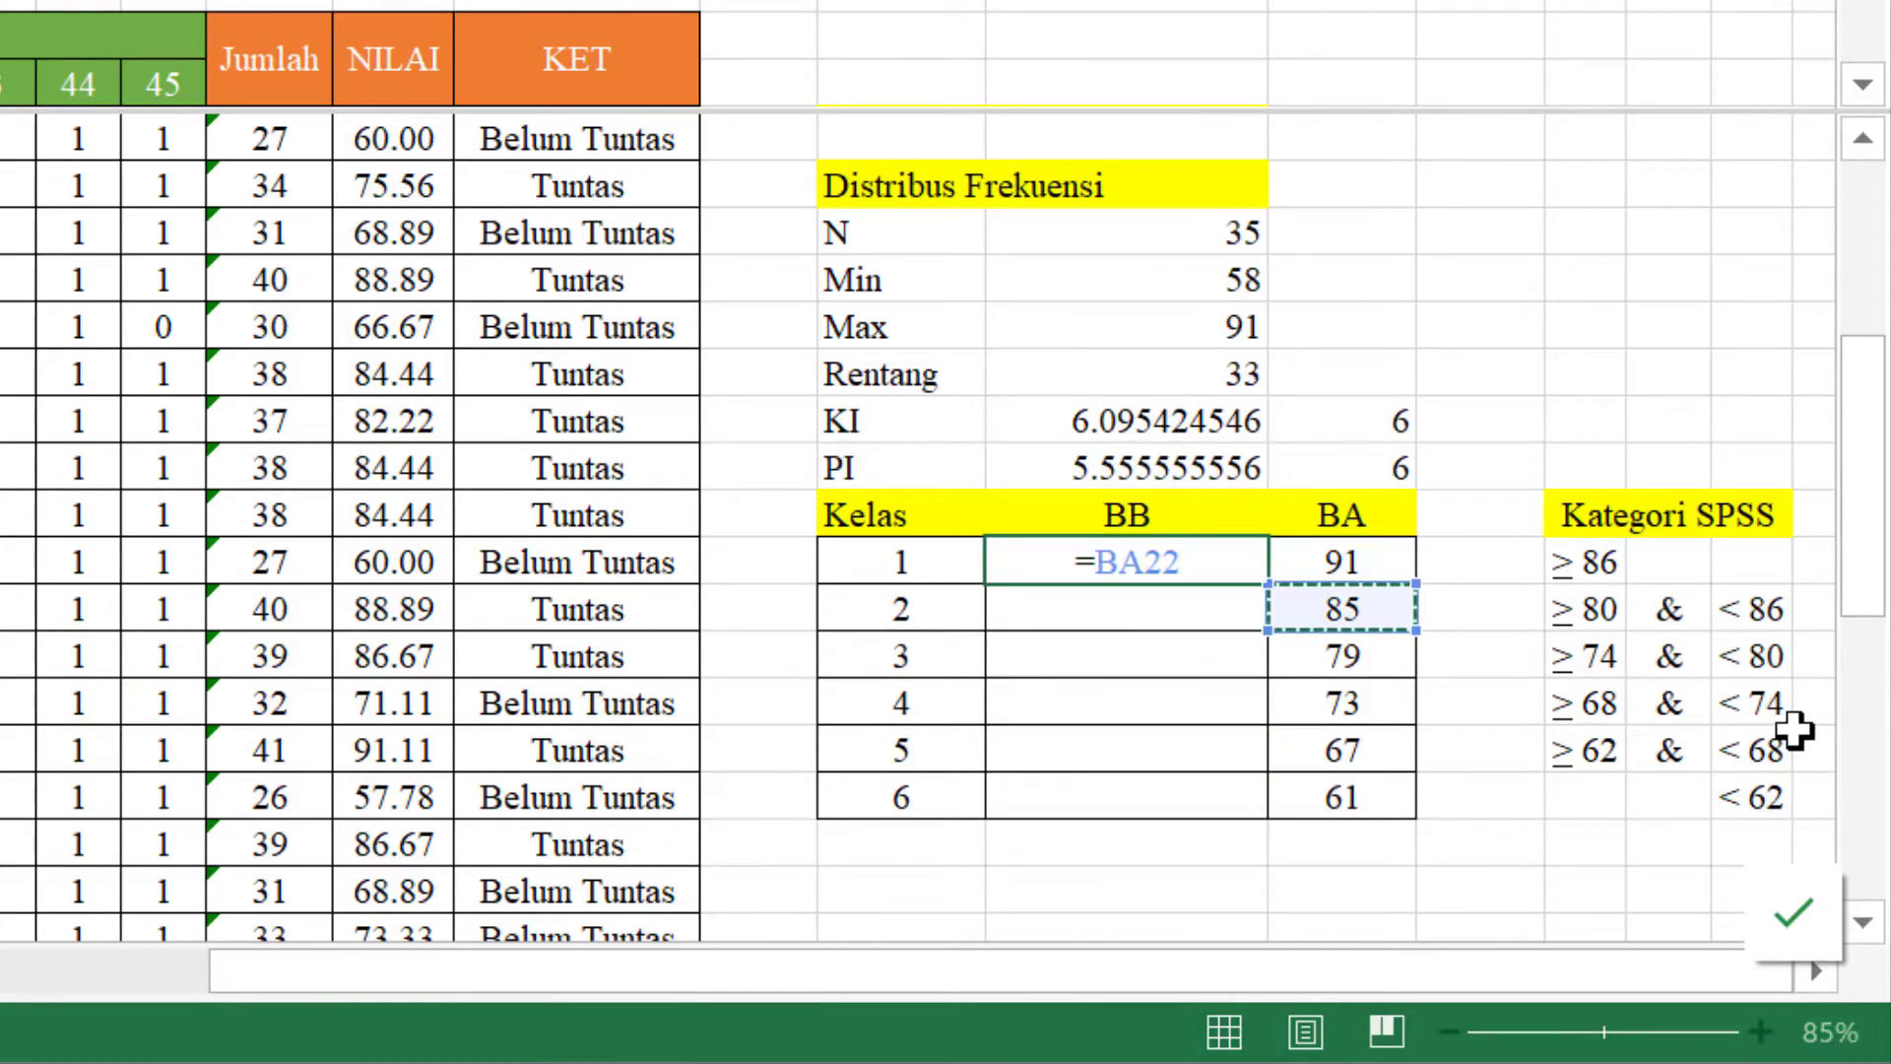
text(+1)
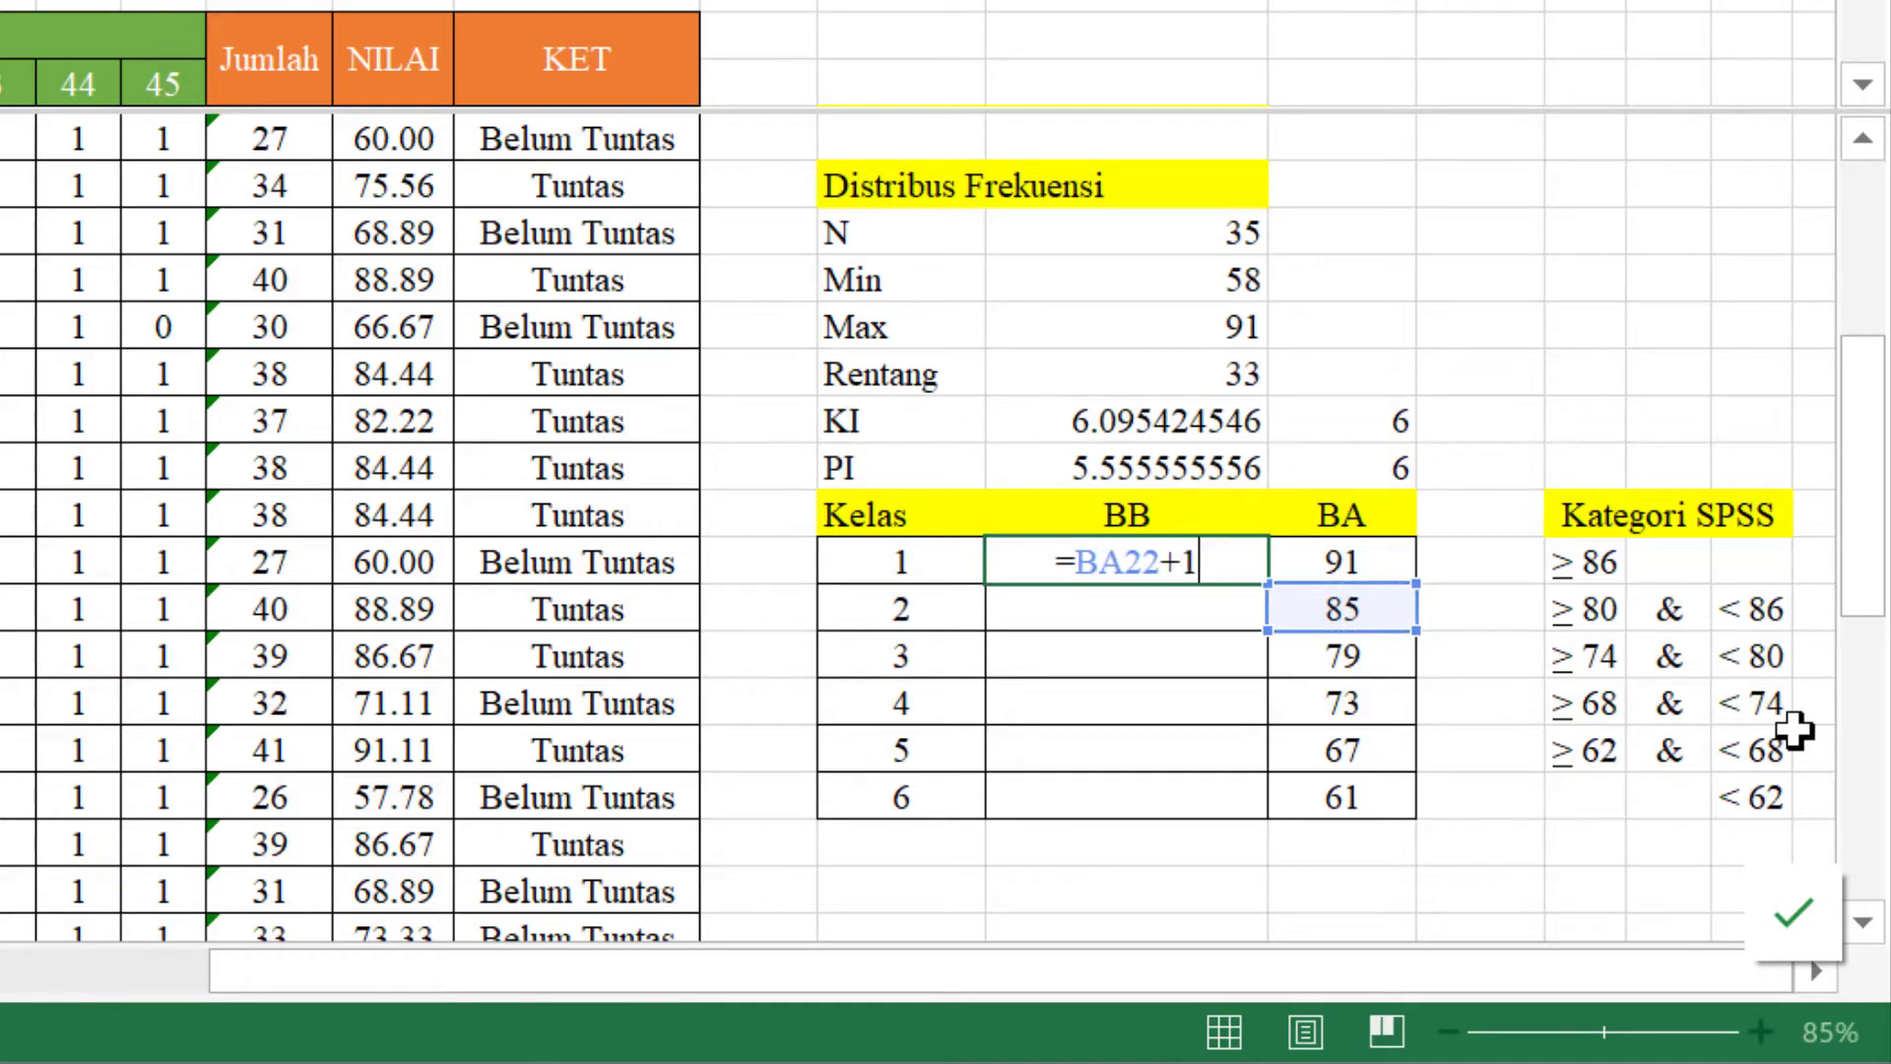
key(Return)
key(Up)
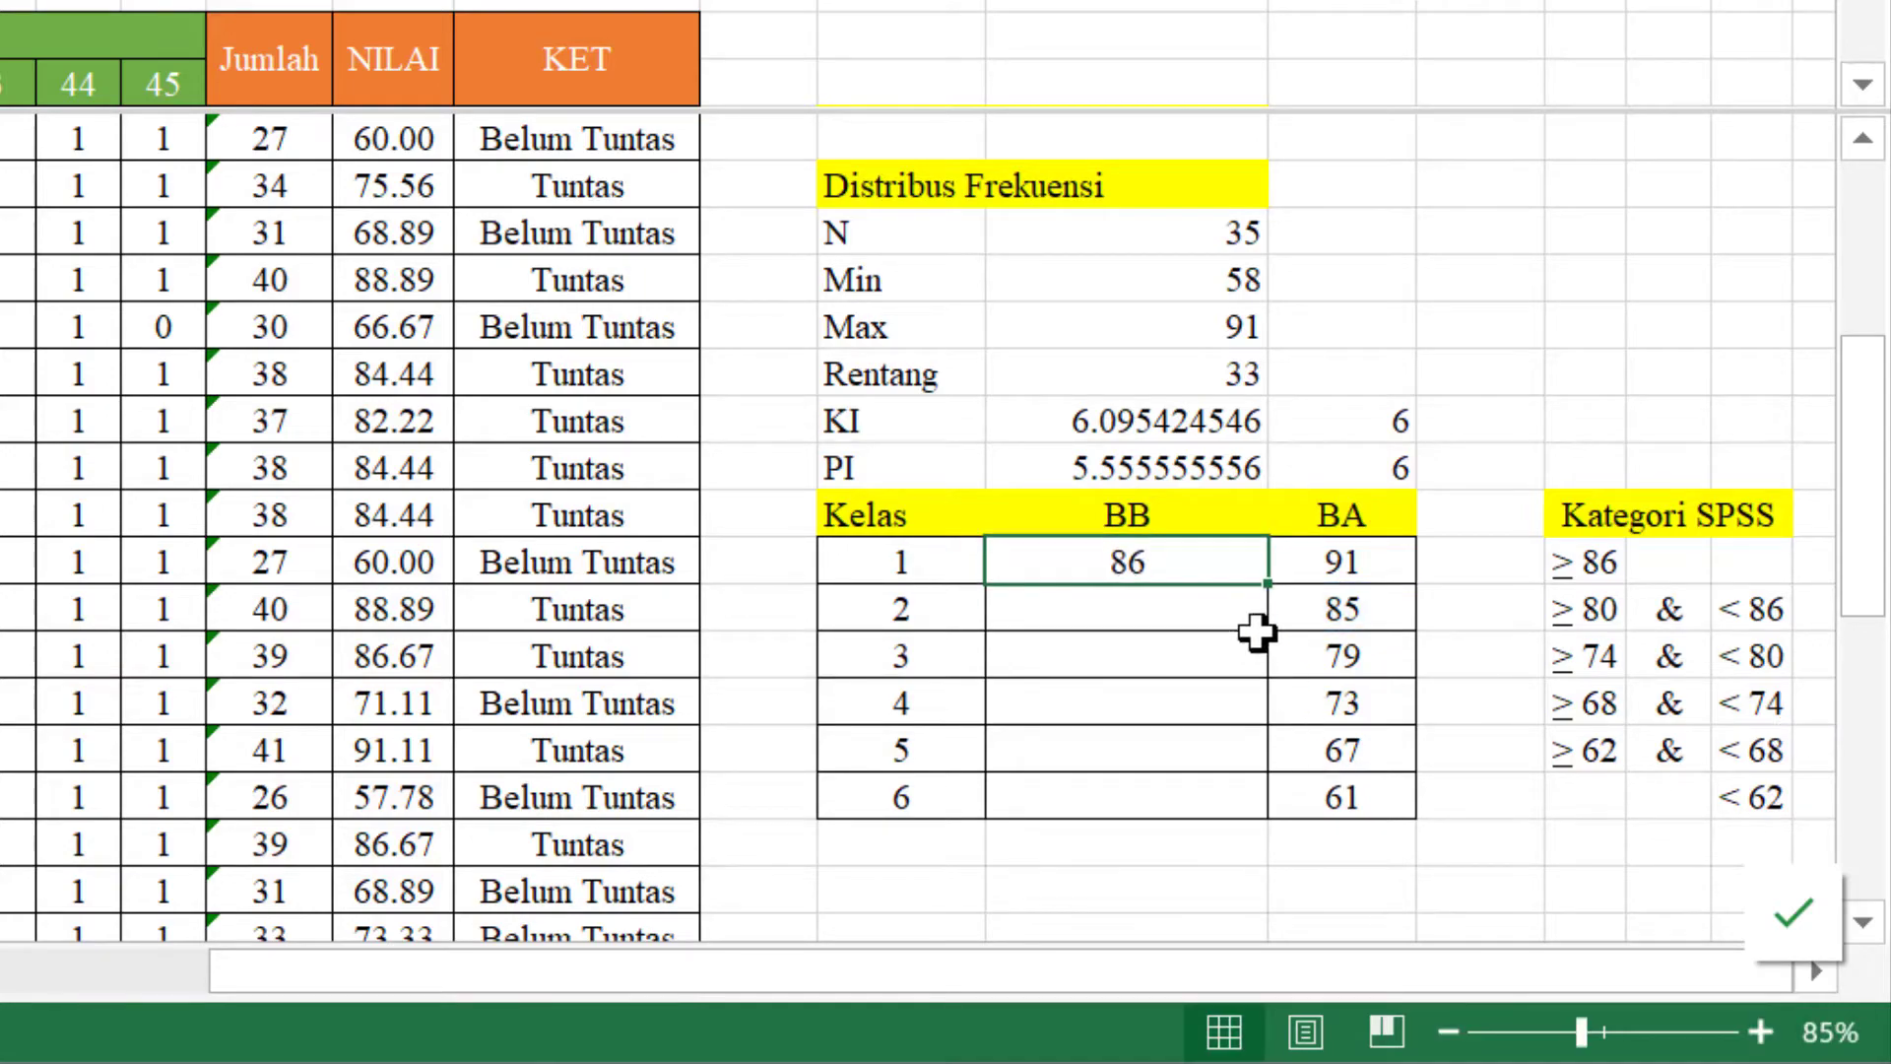
drag(1271, 587, 1264, 786)
- Calculate the BB limit of class 6 in AZ26 by subtracting the PI in BA19 from AZ25
click(1209, 800)
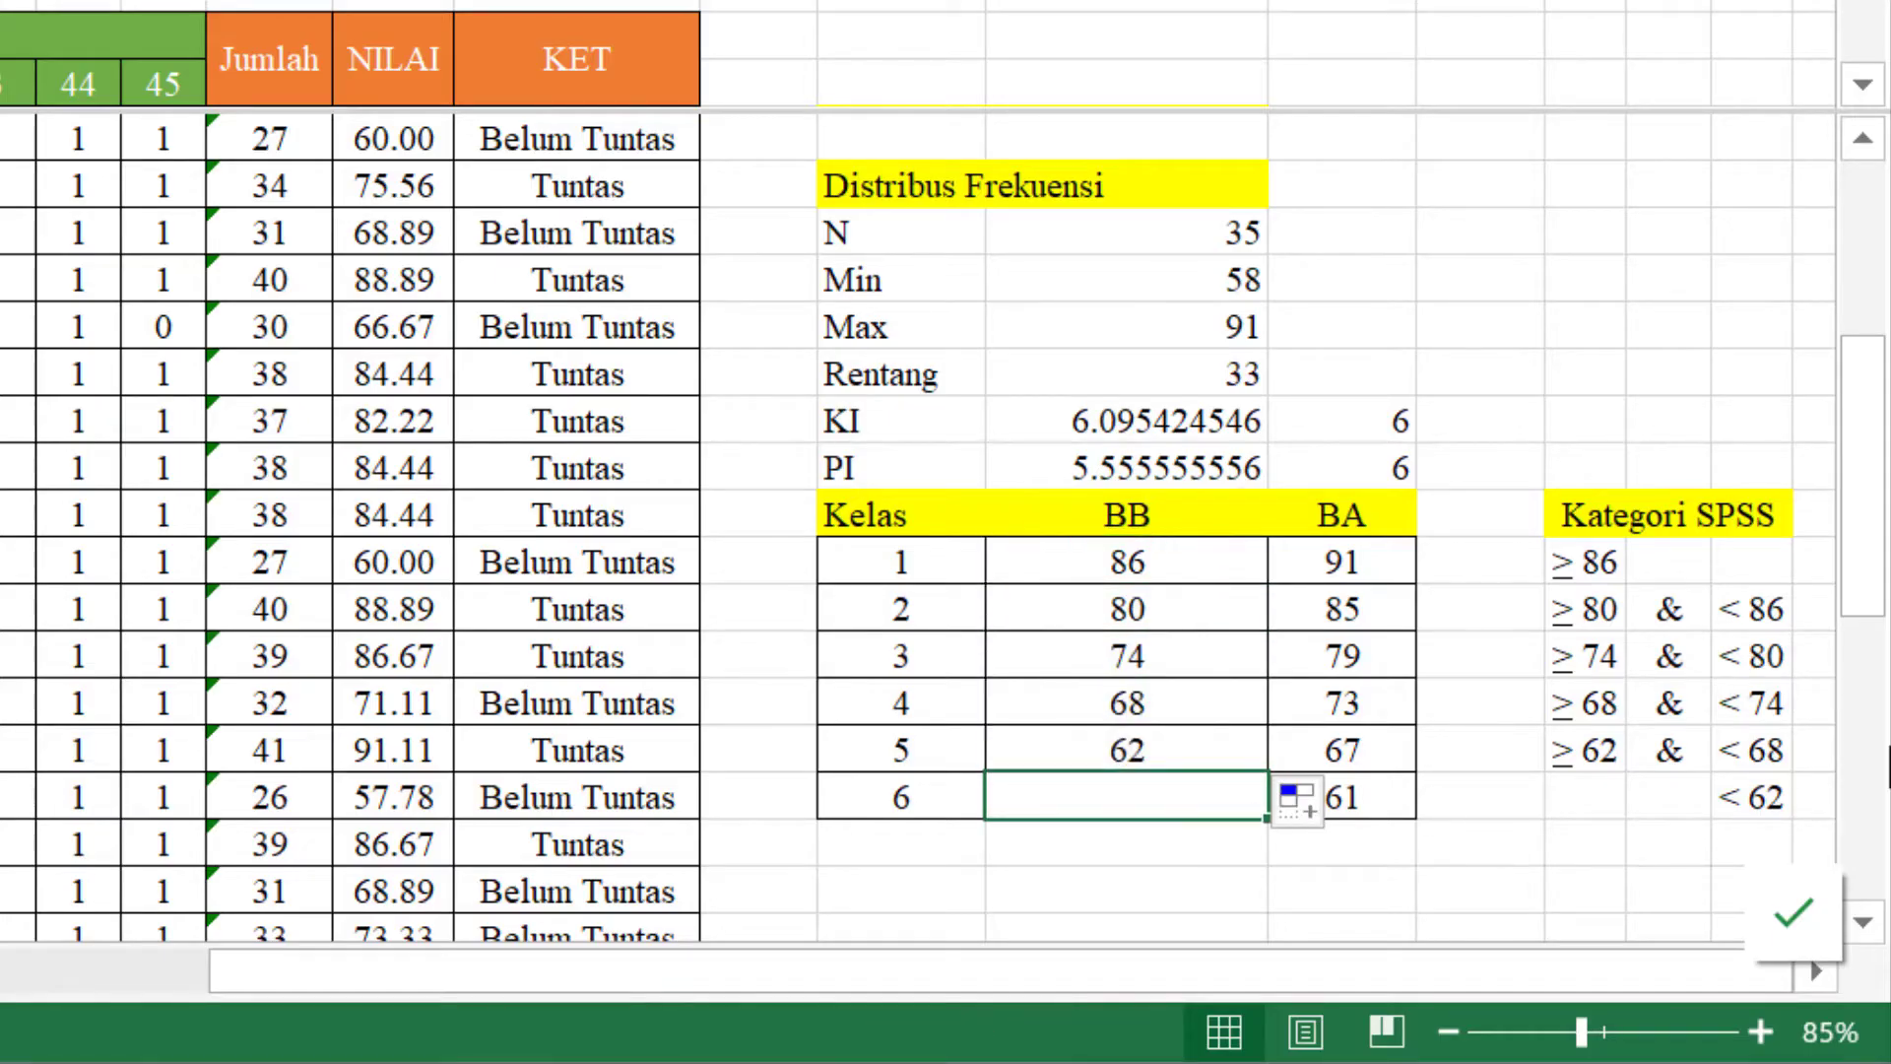
text(=)
key(Up)
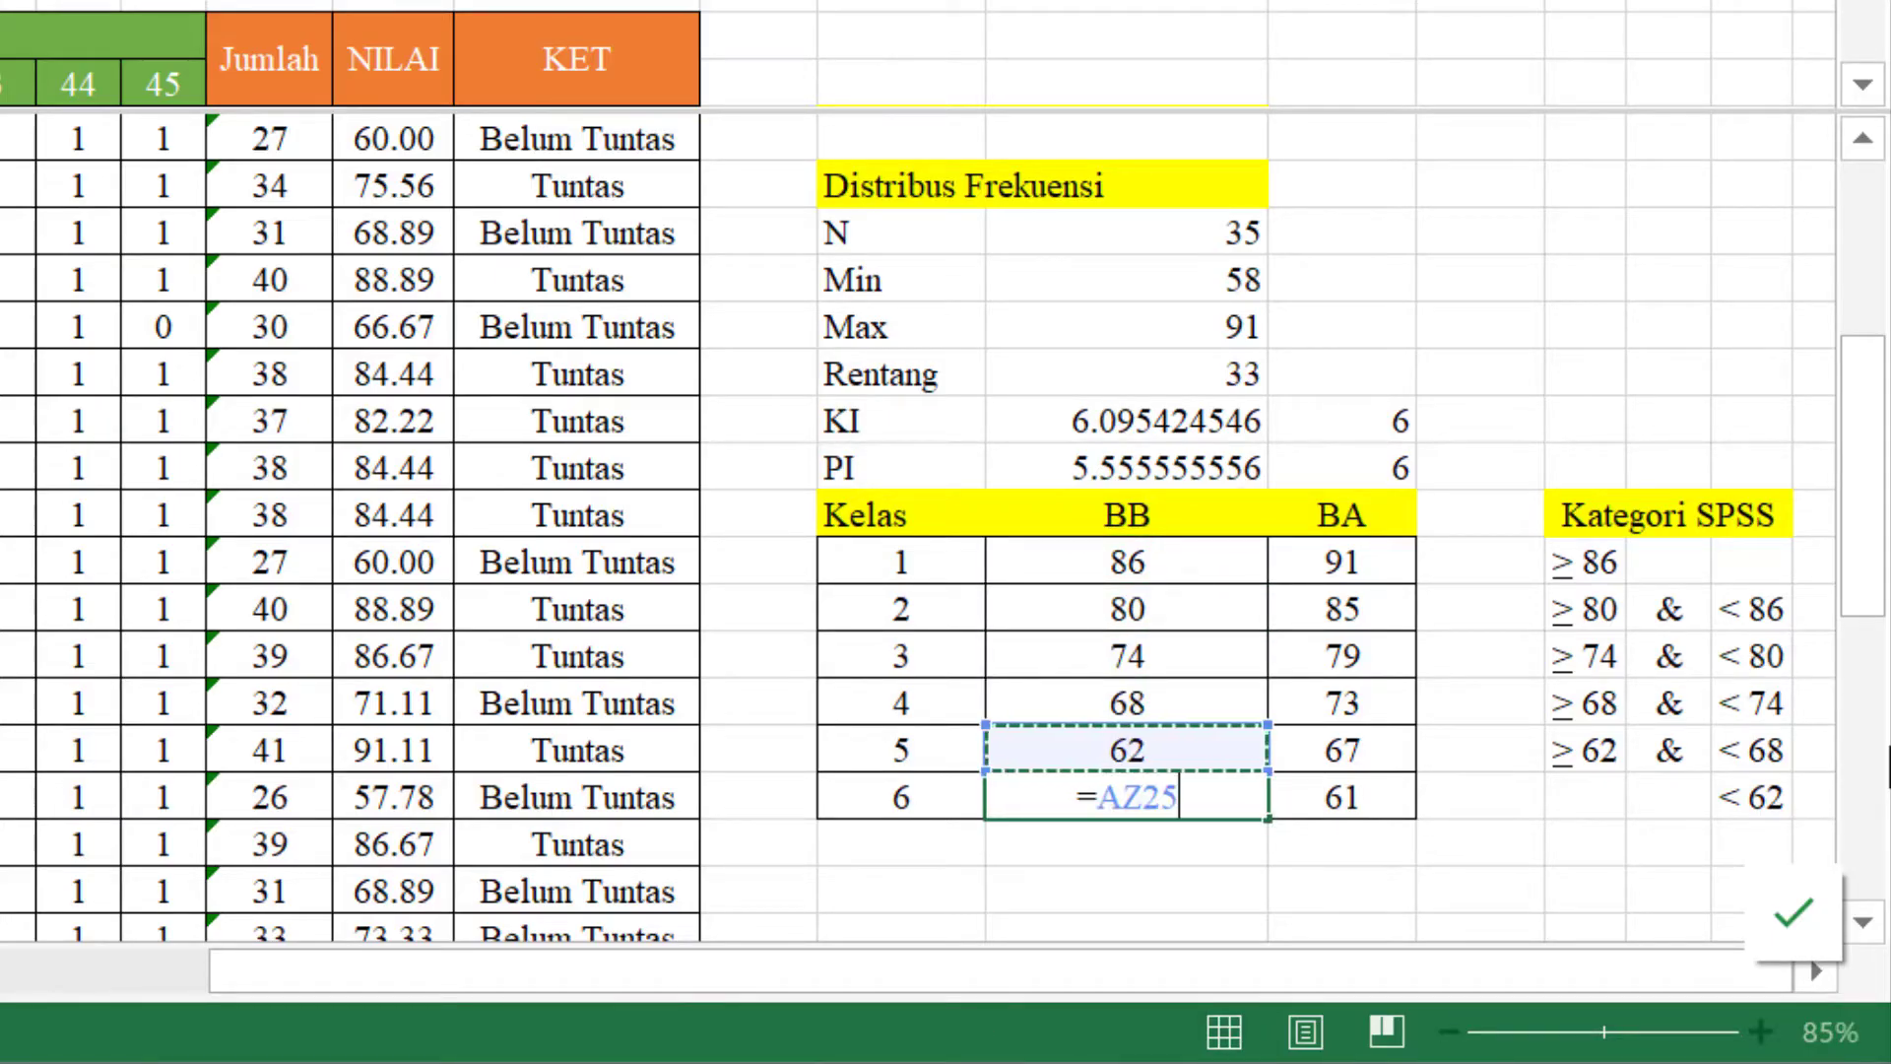
text(-)
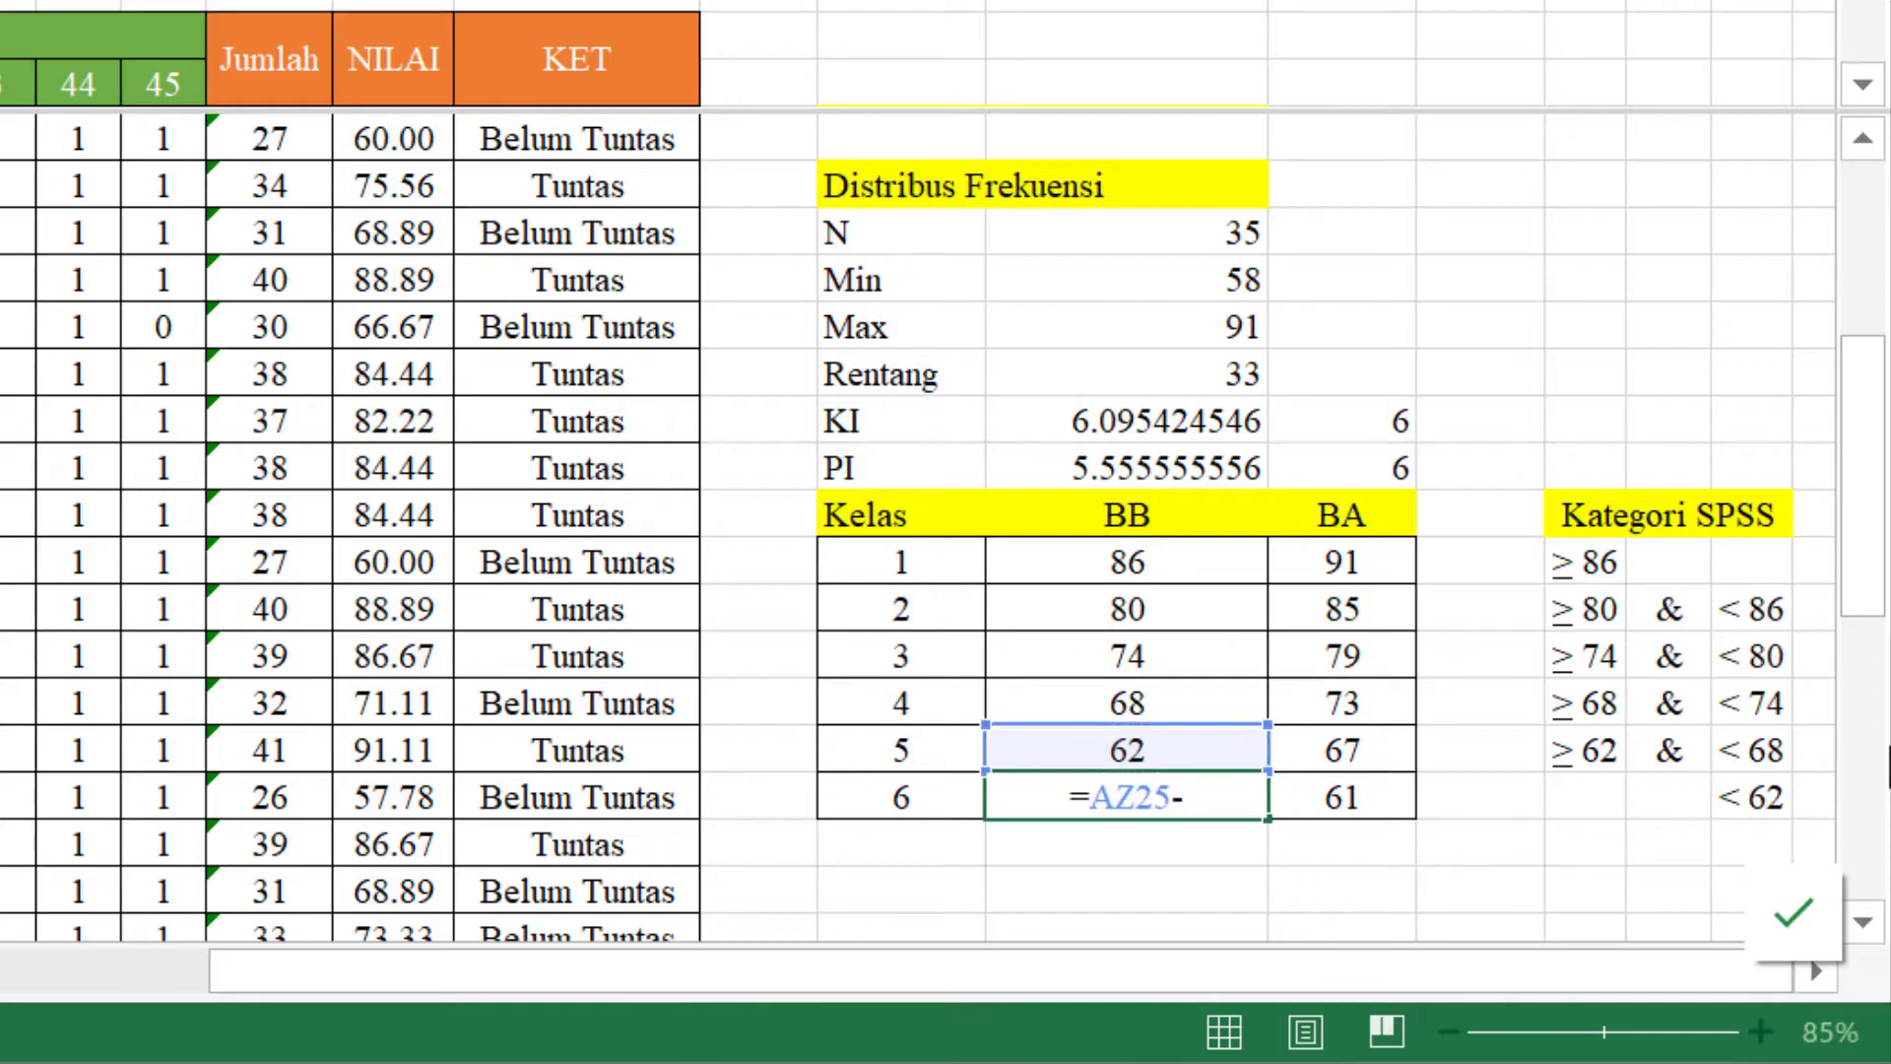
click(1386, 482)
key(Return)
- Review the paired BB and BA limits of classes 1 to 6 in the Kelas table
key(Up)
key(Up)
key(Up)
key(Up)
key(Up)
key(Up)
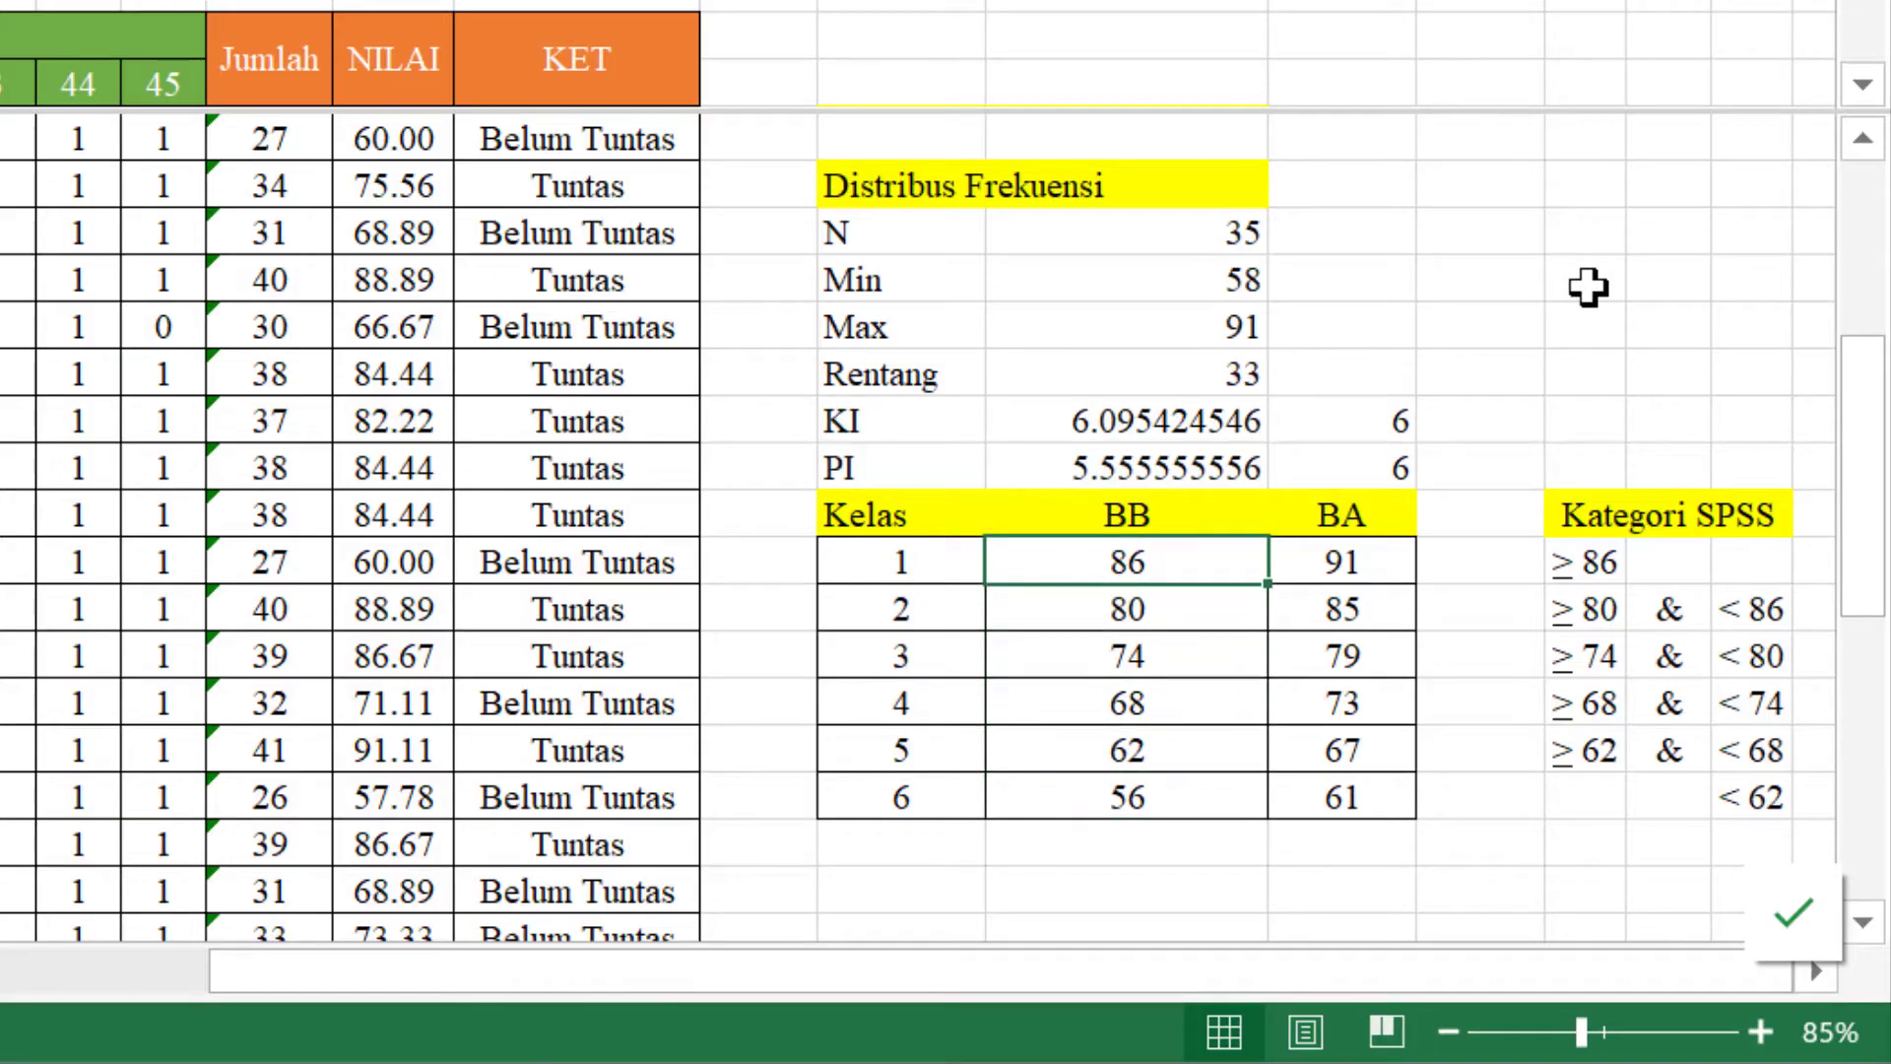
key(Right)
key(Left)
key(Down)
key(Right)
key(Left)
key(Down)
key(Down)
key(Down)
key(Down)
key(Right)
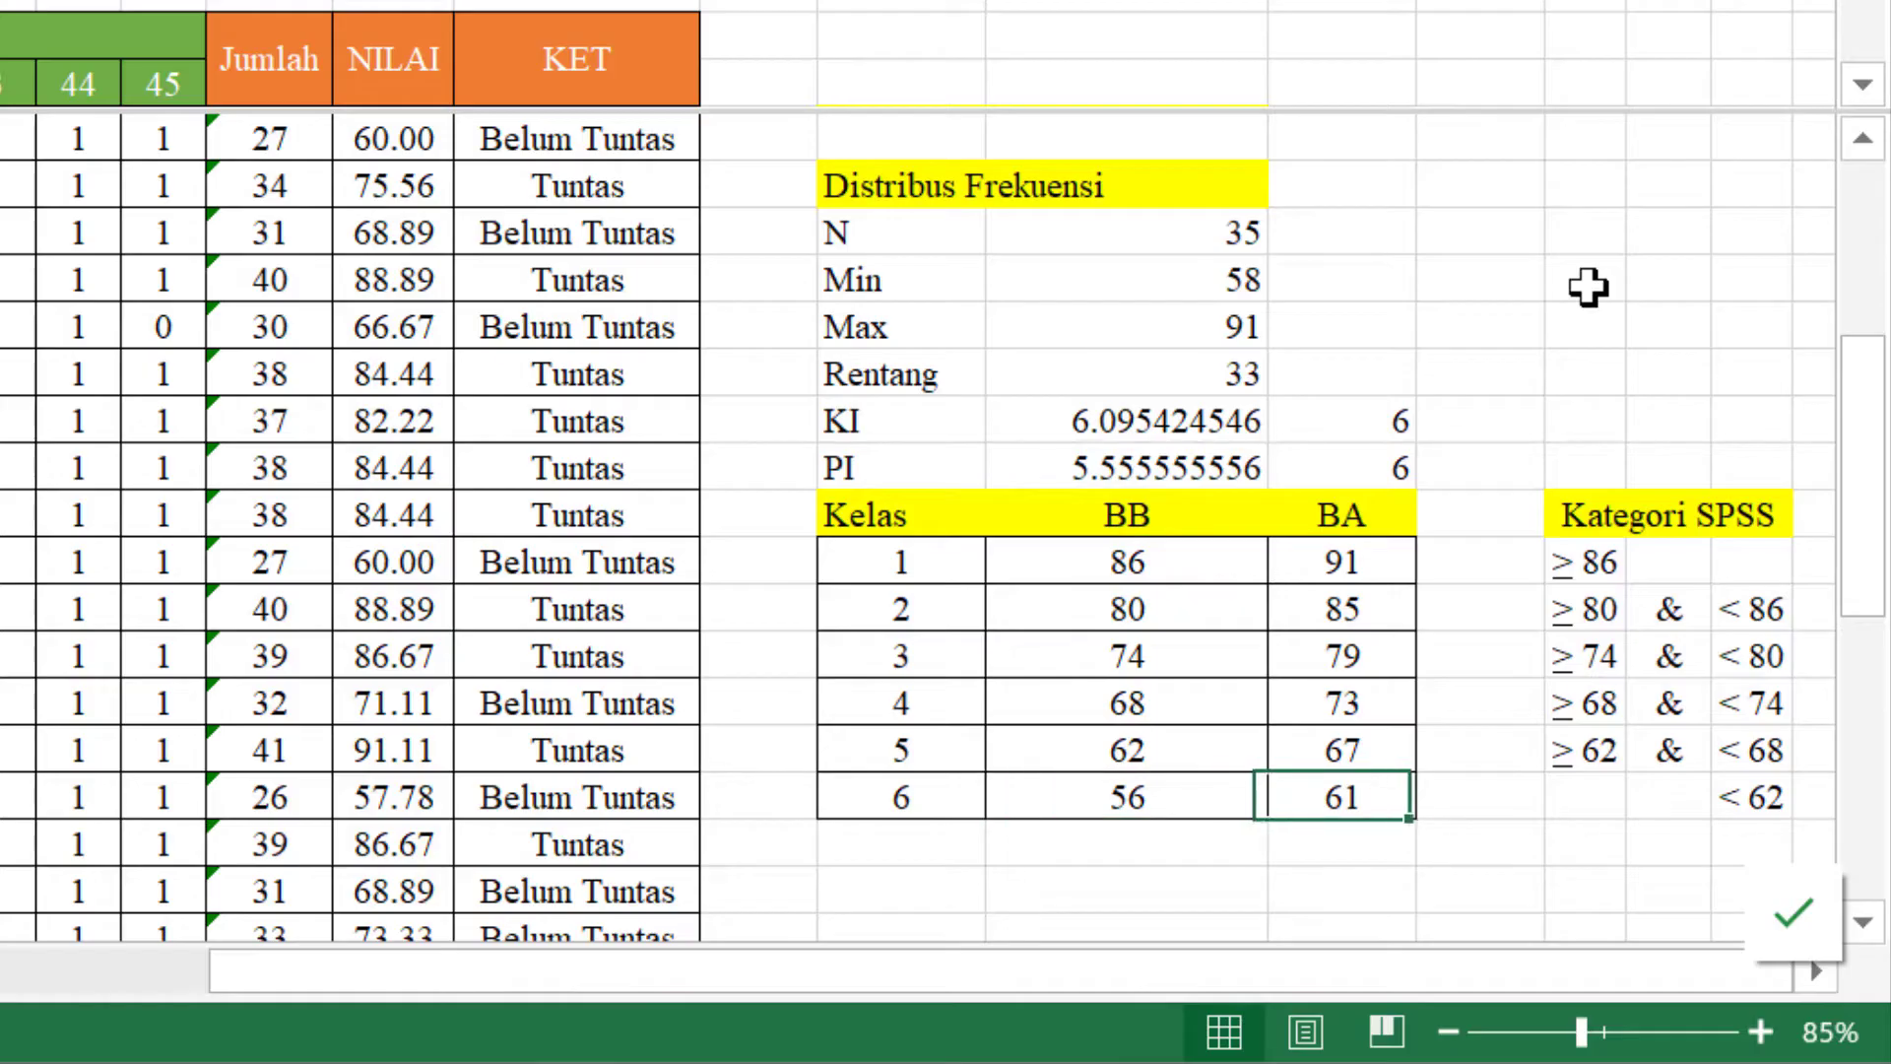
key(Left)
key(Up)
key(Up)
key(Up)
key(Up)
key(Up)
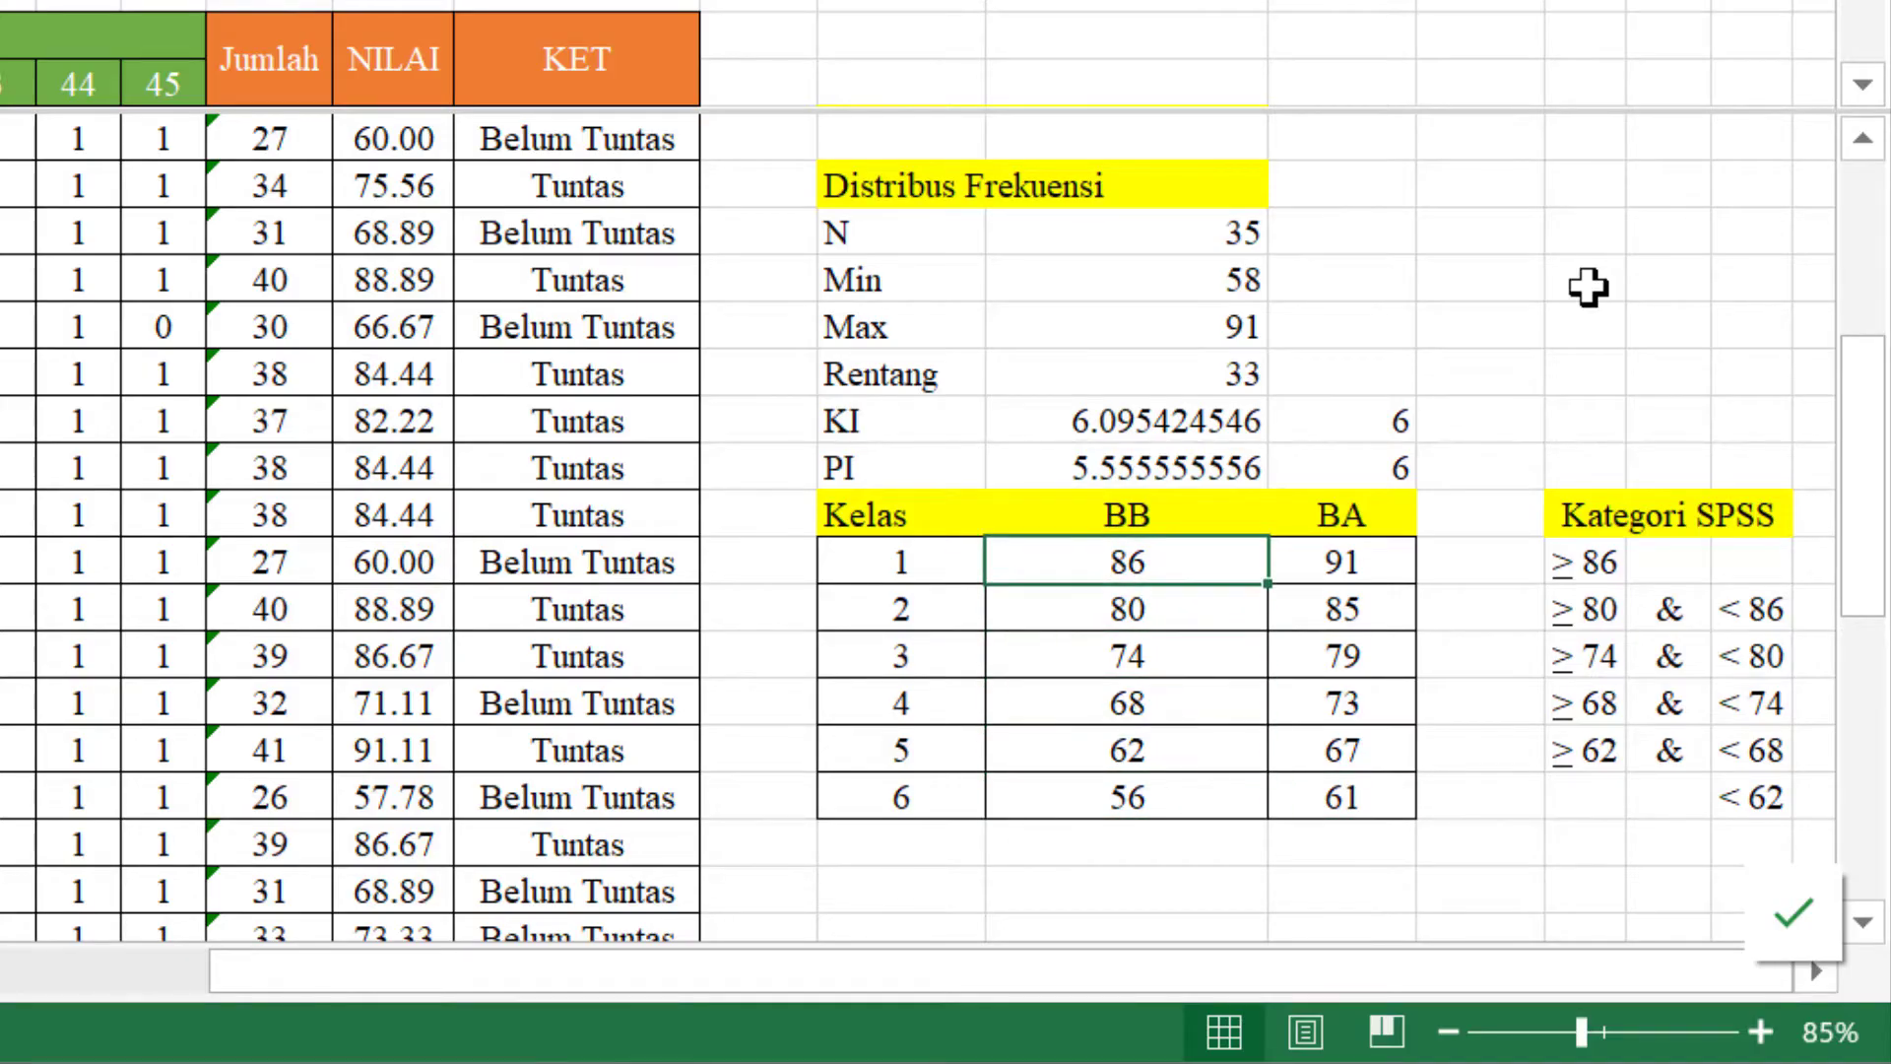
- Examine the Kategori SPSS ranges that correspond to the class limits in the Kelas table
key(Right)
key(Right)
key(Right)
key(Right)
key(Right)
key(Right)
key(Right)
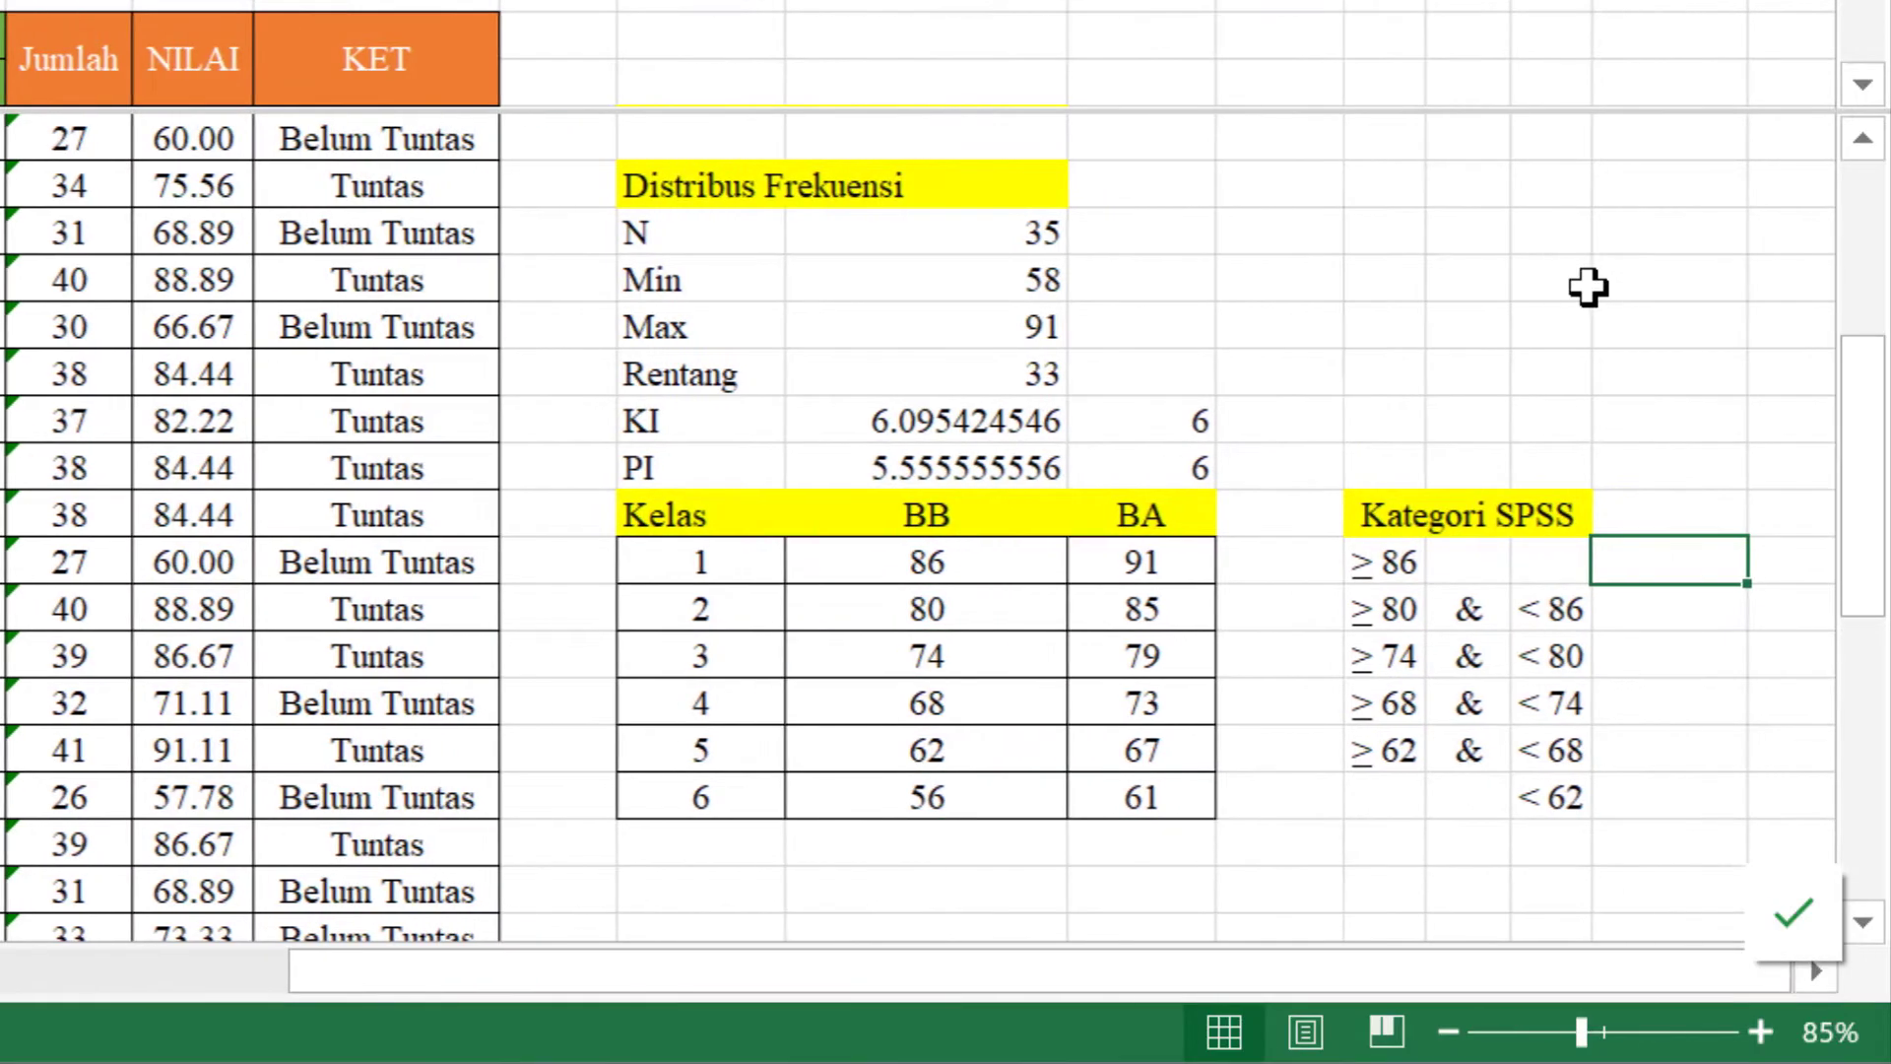
key(Left)
key(Left)
key(Left)
key(Up)
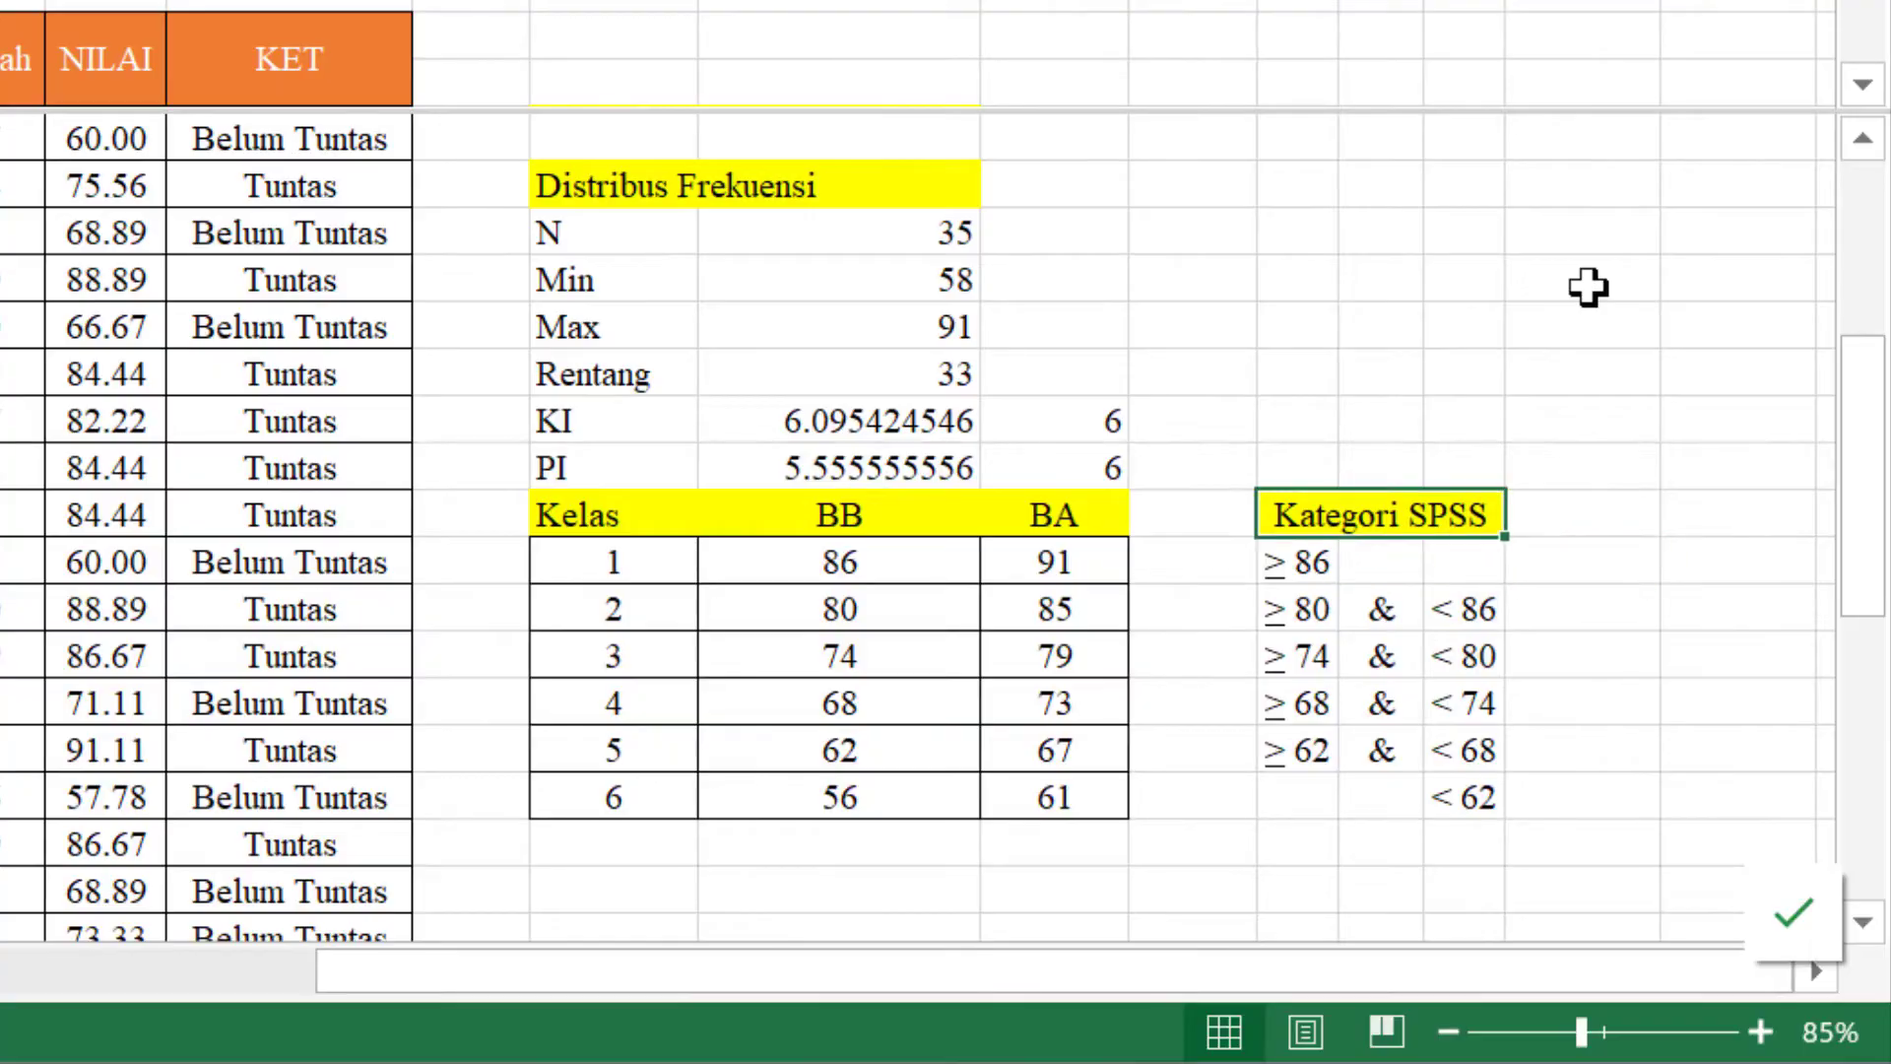
- Review the lower and upper conditions in the Kategori SPSS block, from ≥ 86 down to < 62
key(Down)
key(Down)
key(Up)
key(Left)
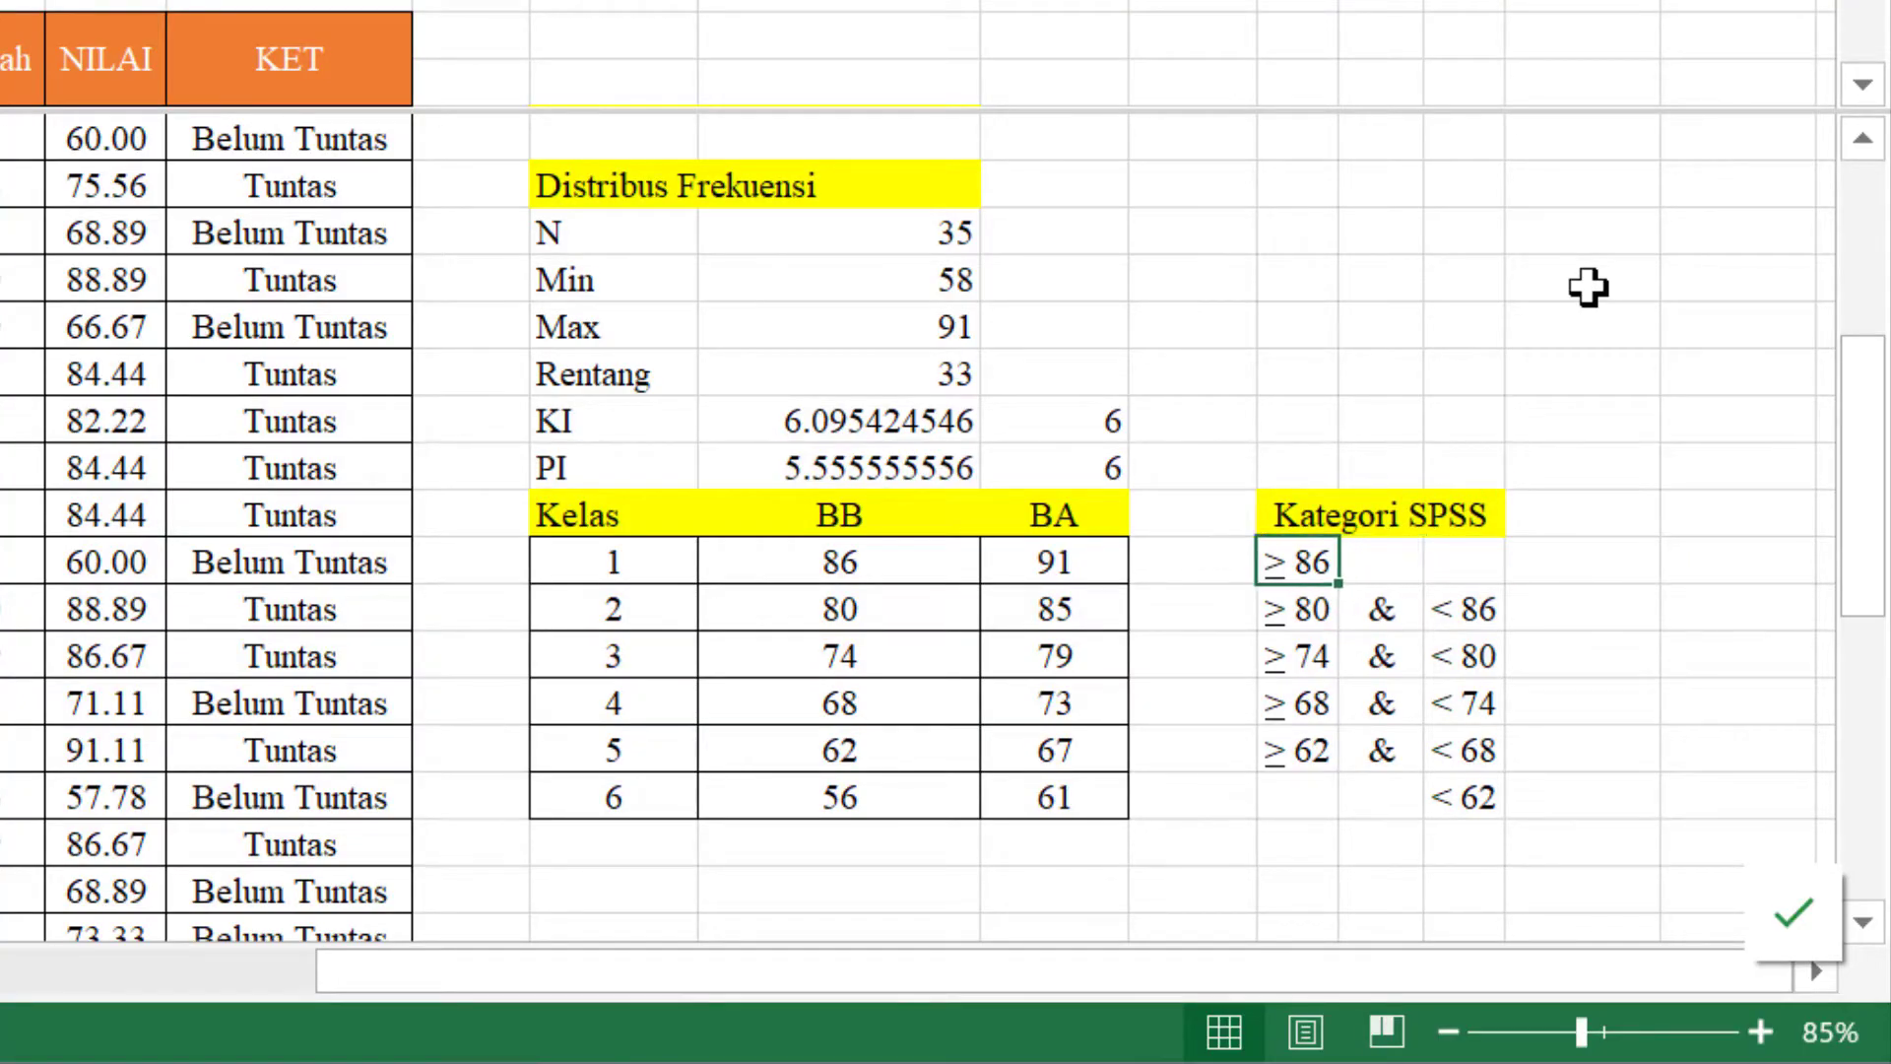
key(Left)
key(Left)
key(Left)
key(Left)
key(Right)
key(Right)
key(Right)
key(Right)
drag(1302, 612, 1448, 707)
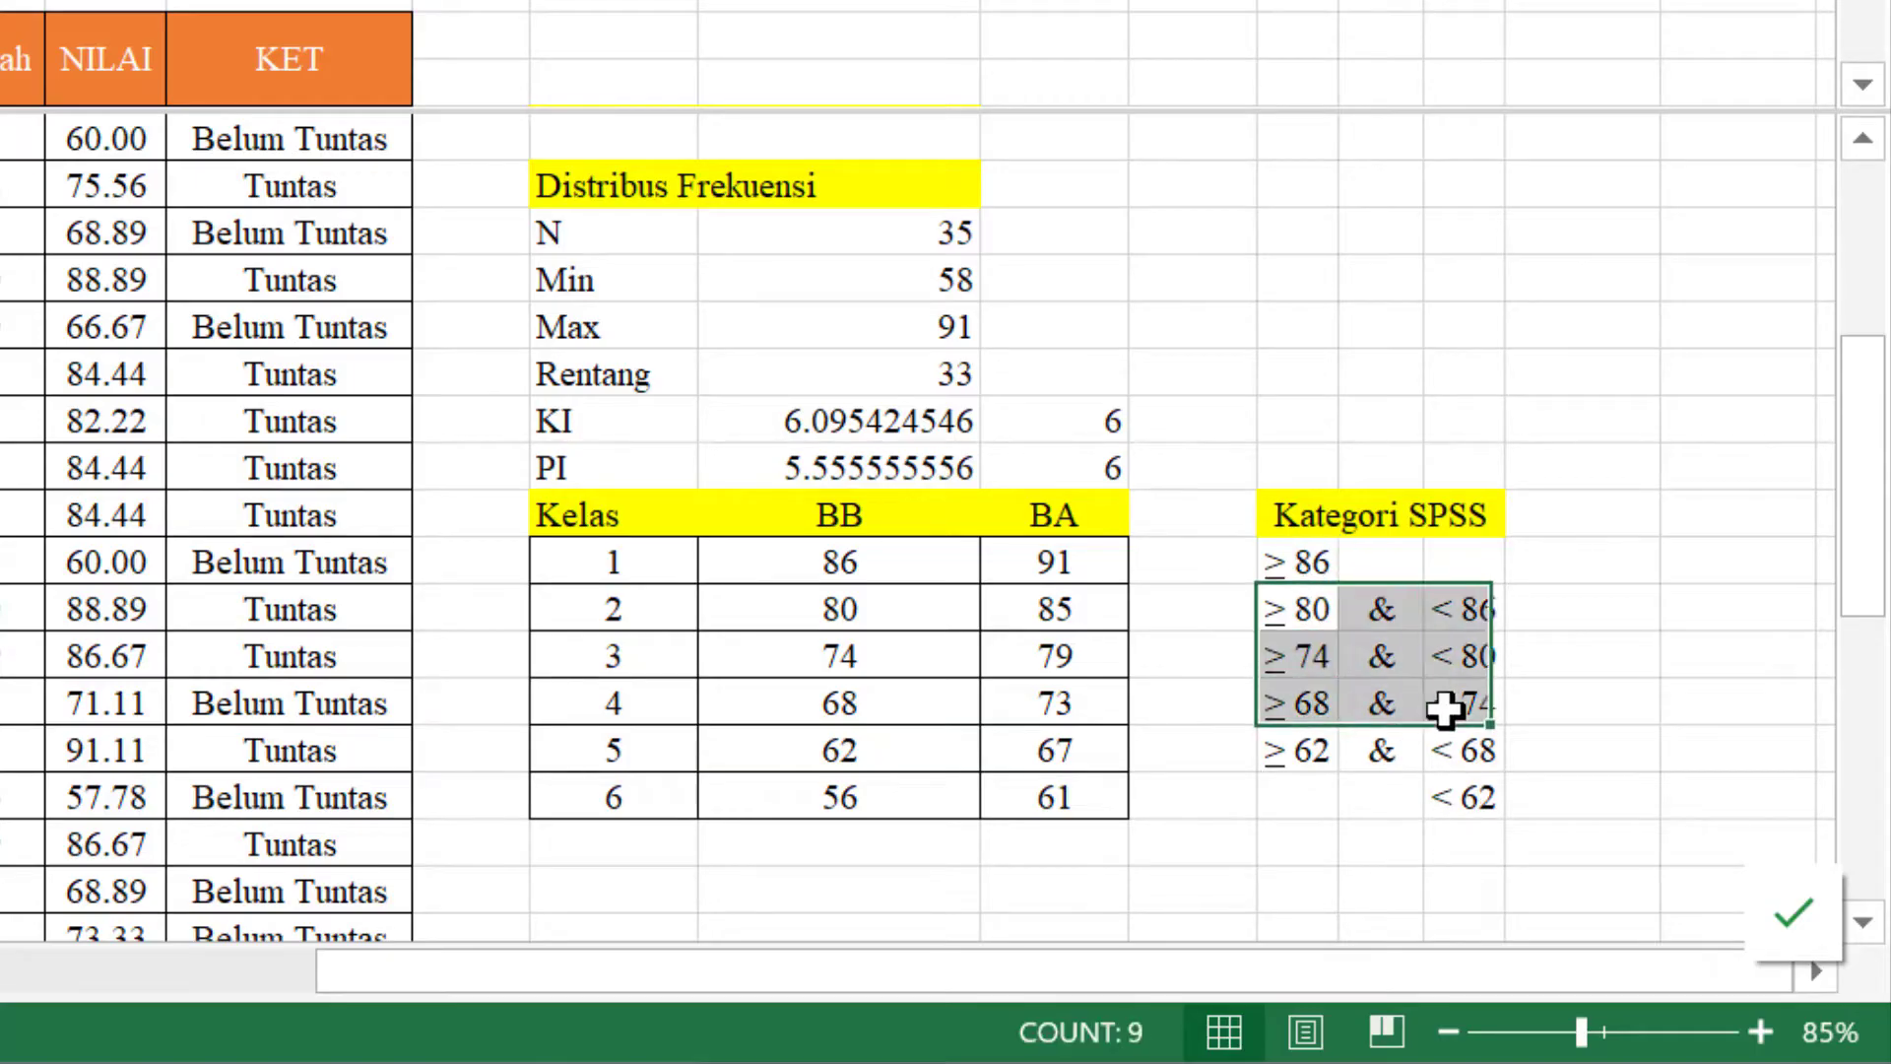
click(1623, 567)
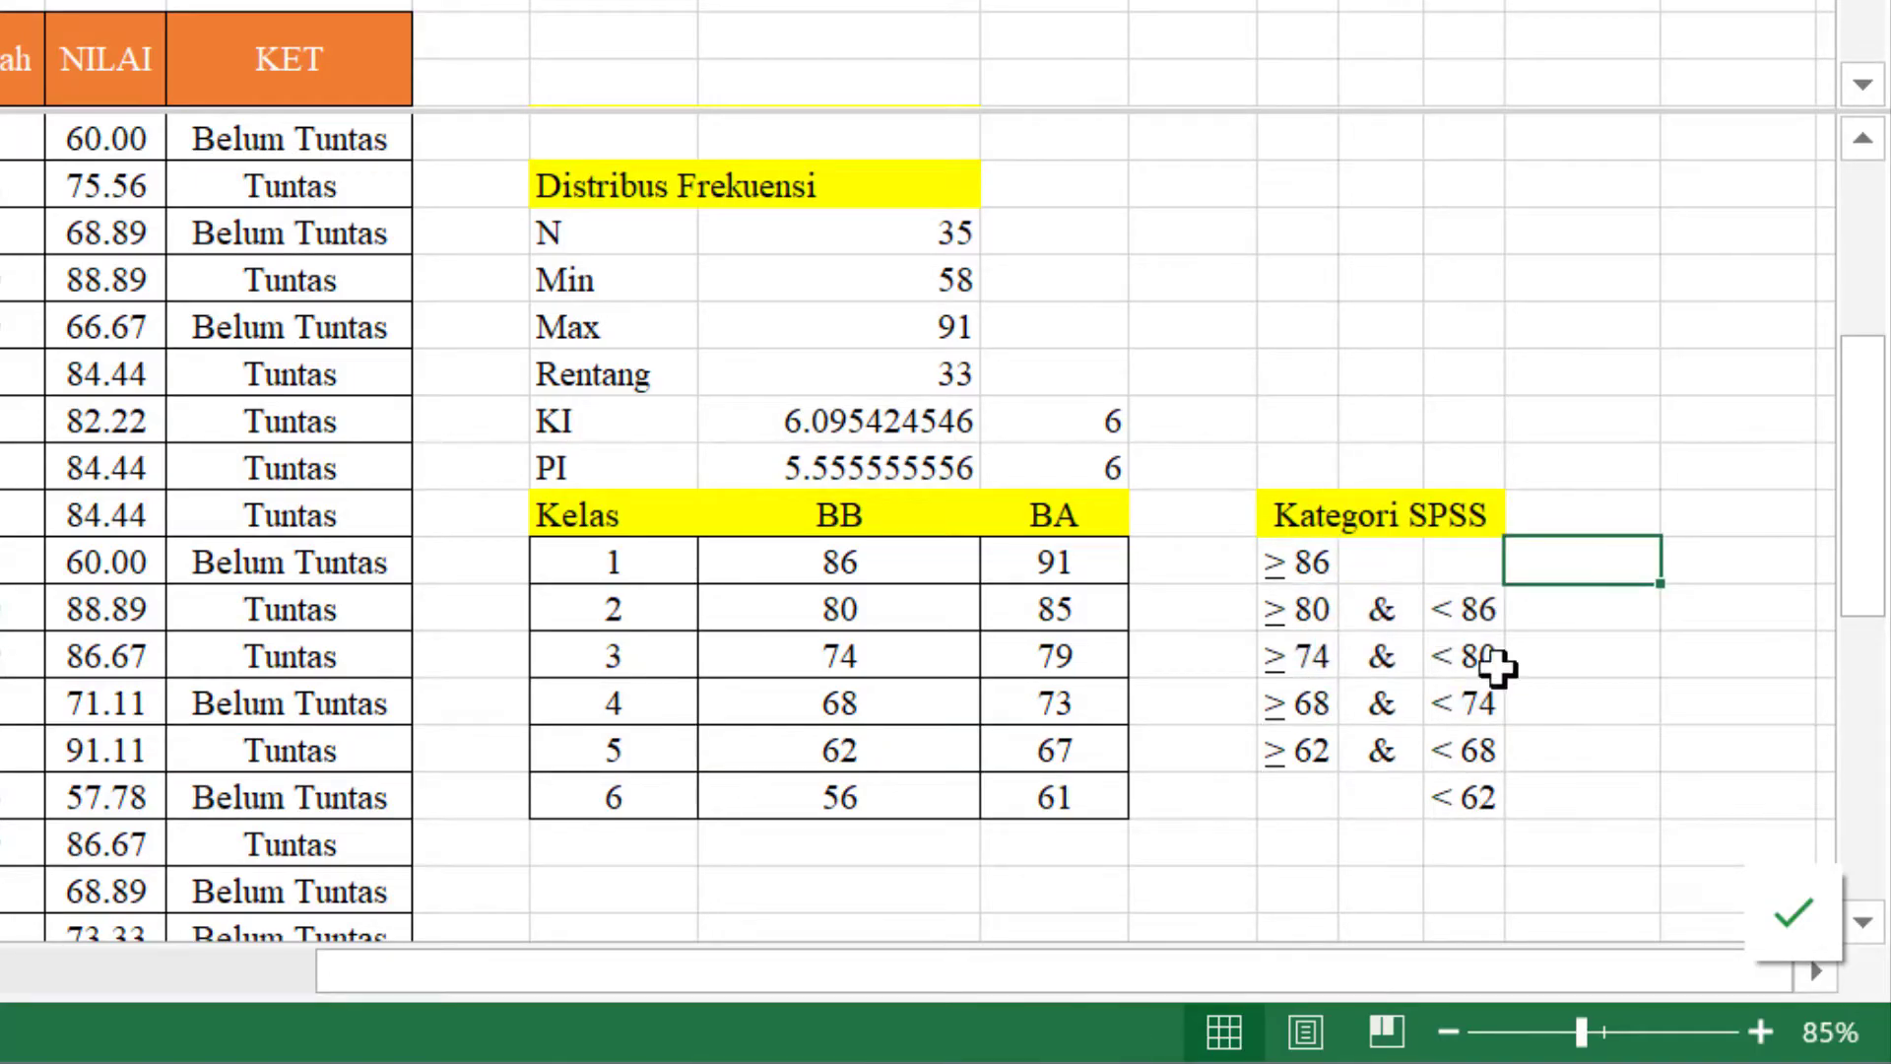
click(1302, 563)
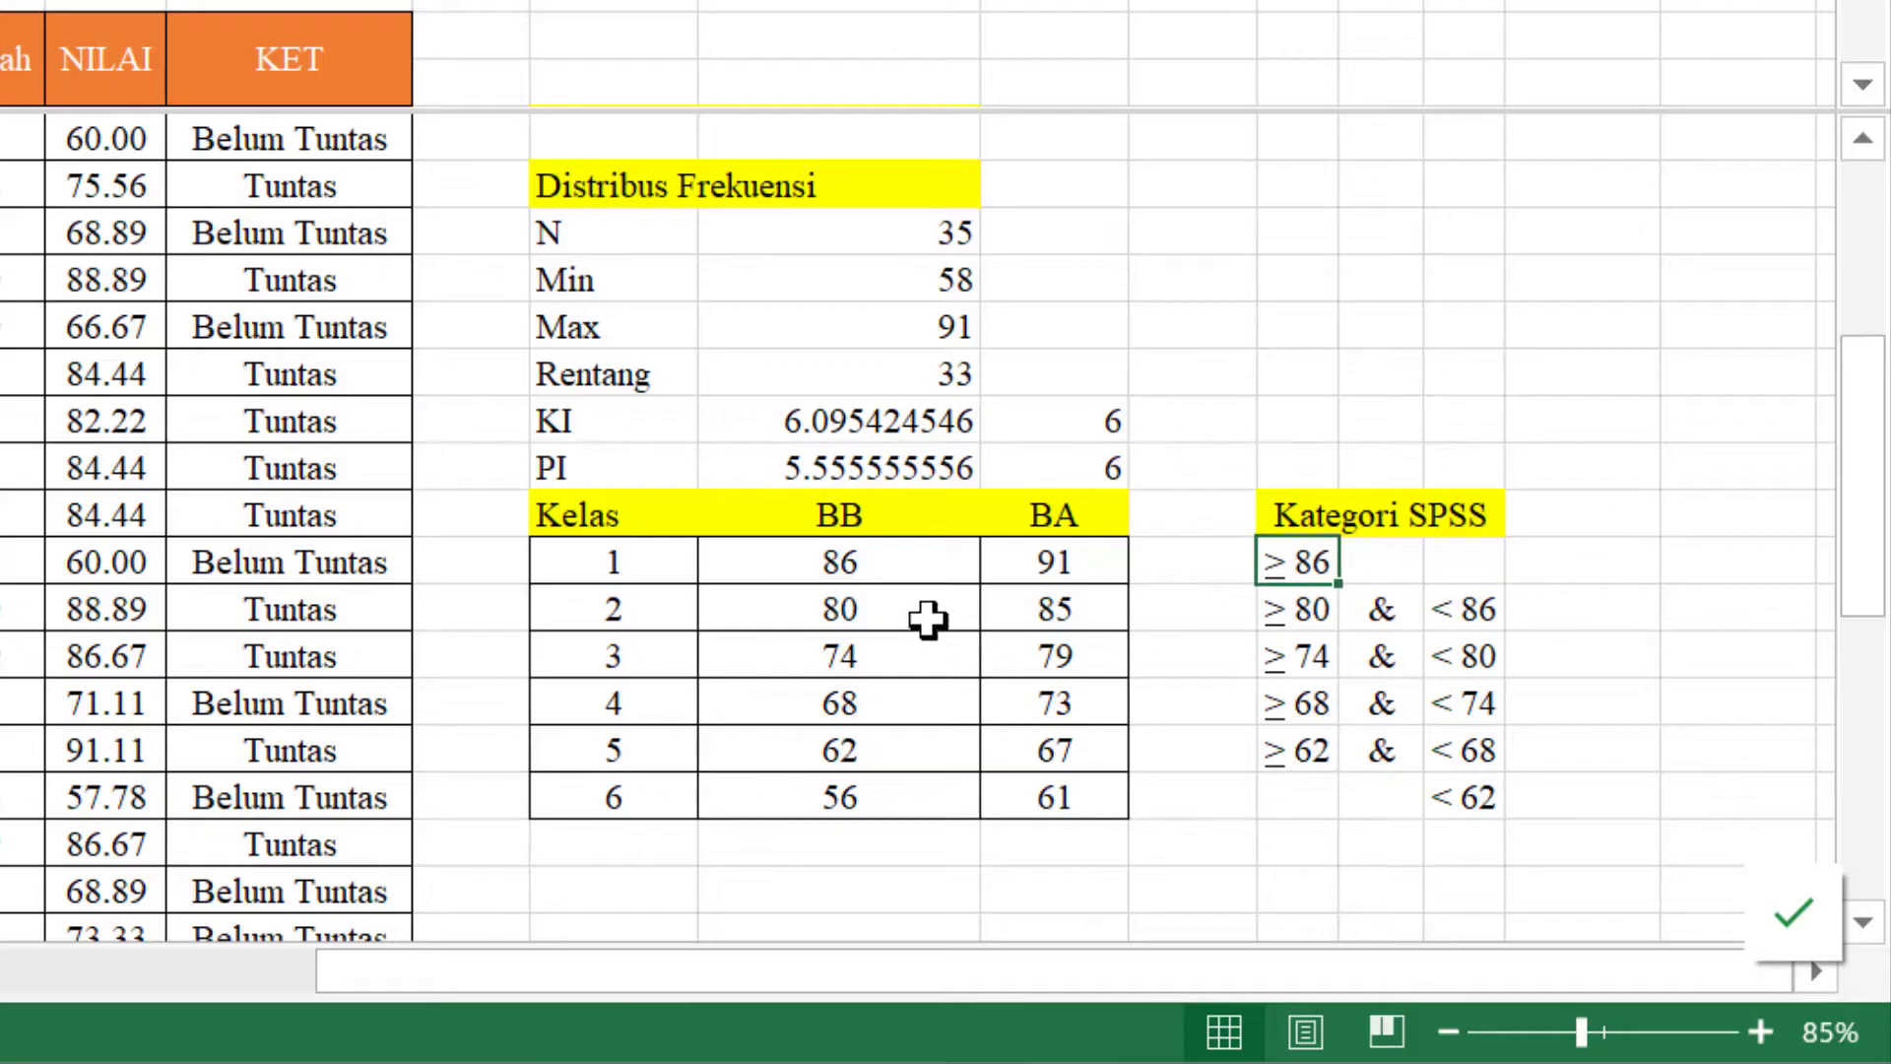
- Compare the students' decimal NILAI scores with the whole-number BB and BA limits of the Kelas table
click(889, 561)
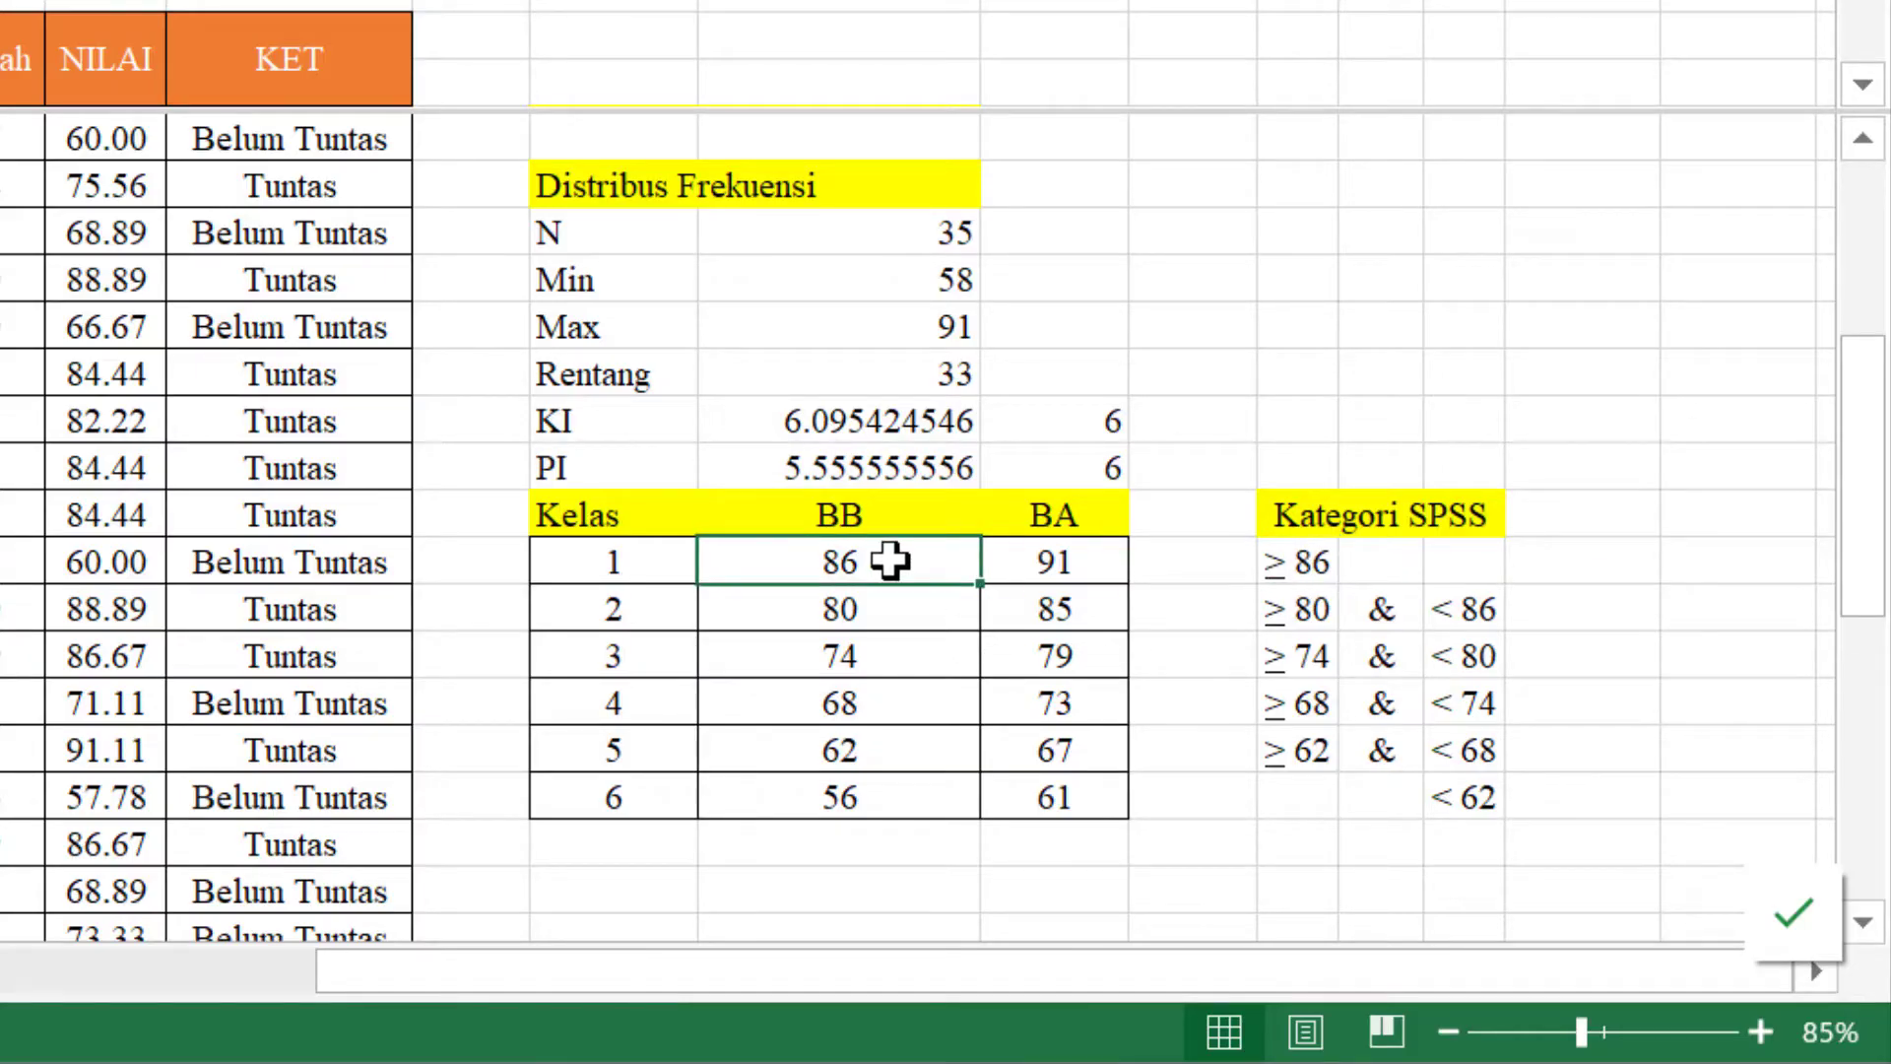
drag(98, 184, 109, 295)
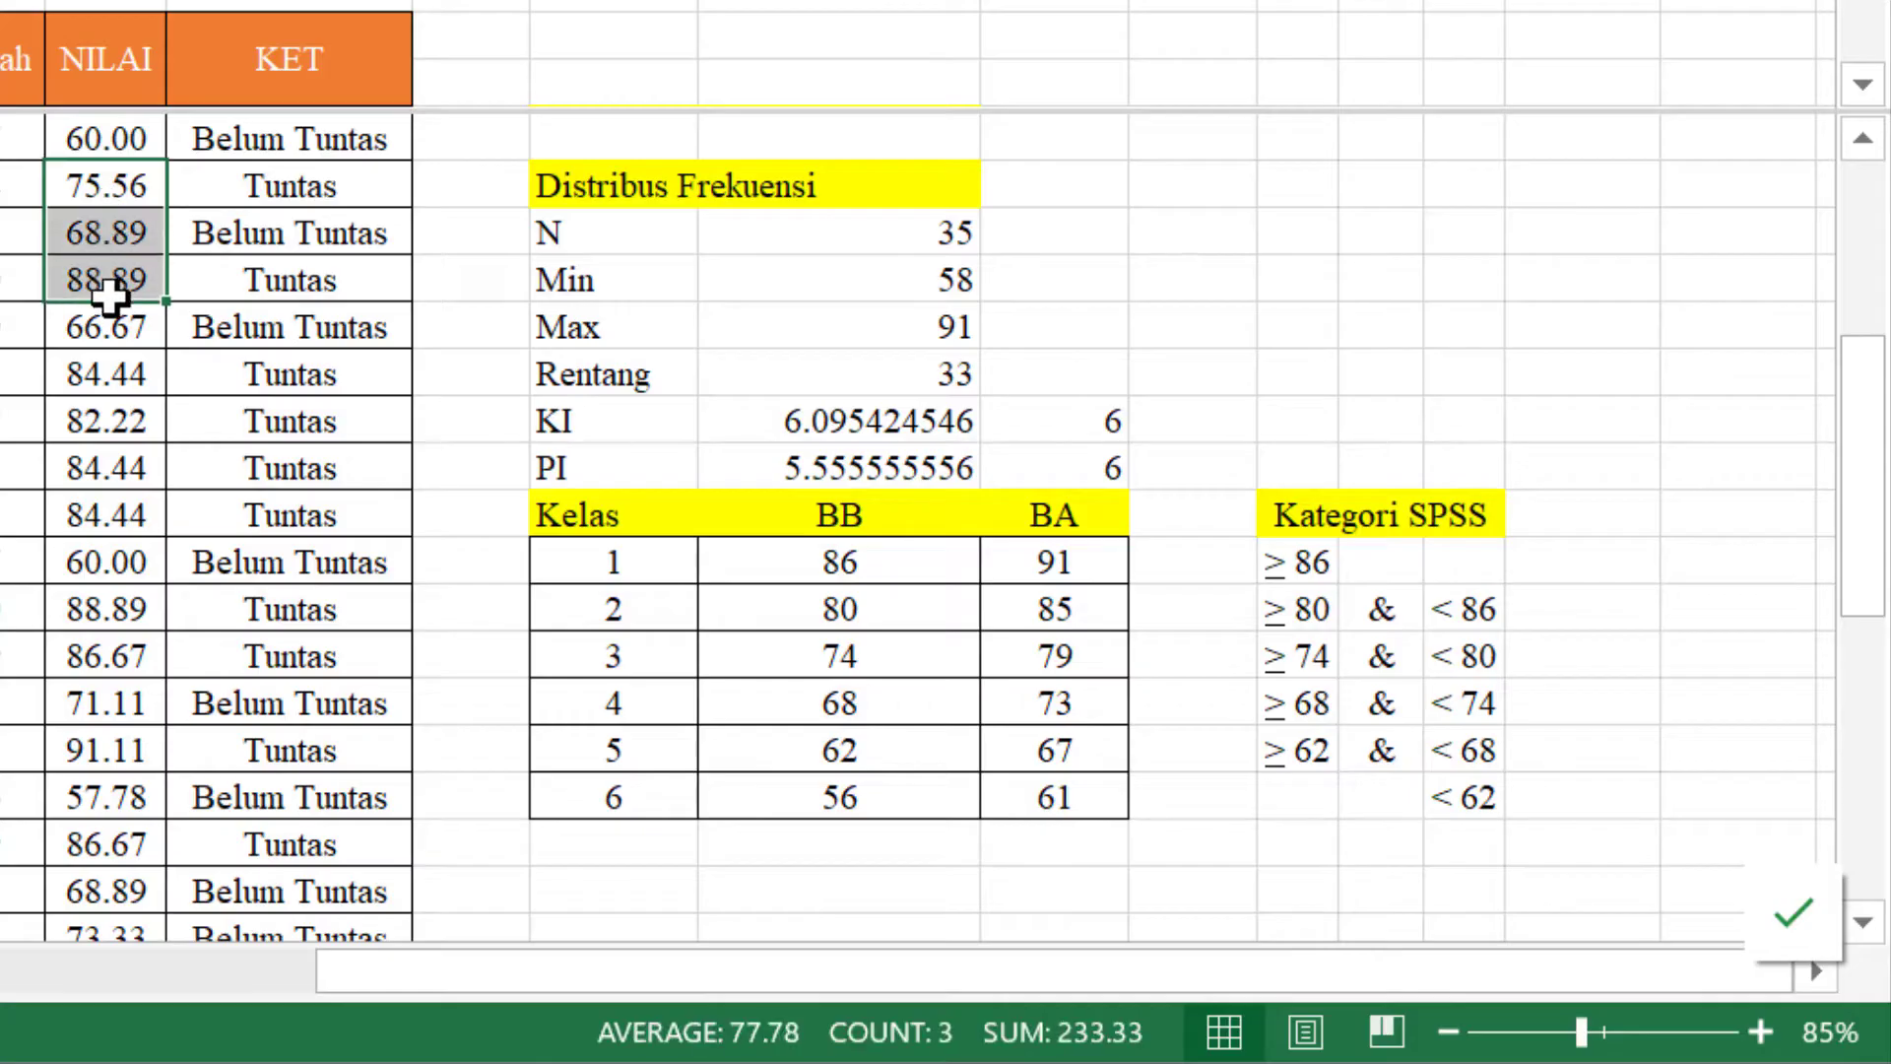
click(876, 565)
drag(903, 600, 1034, 781)
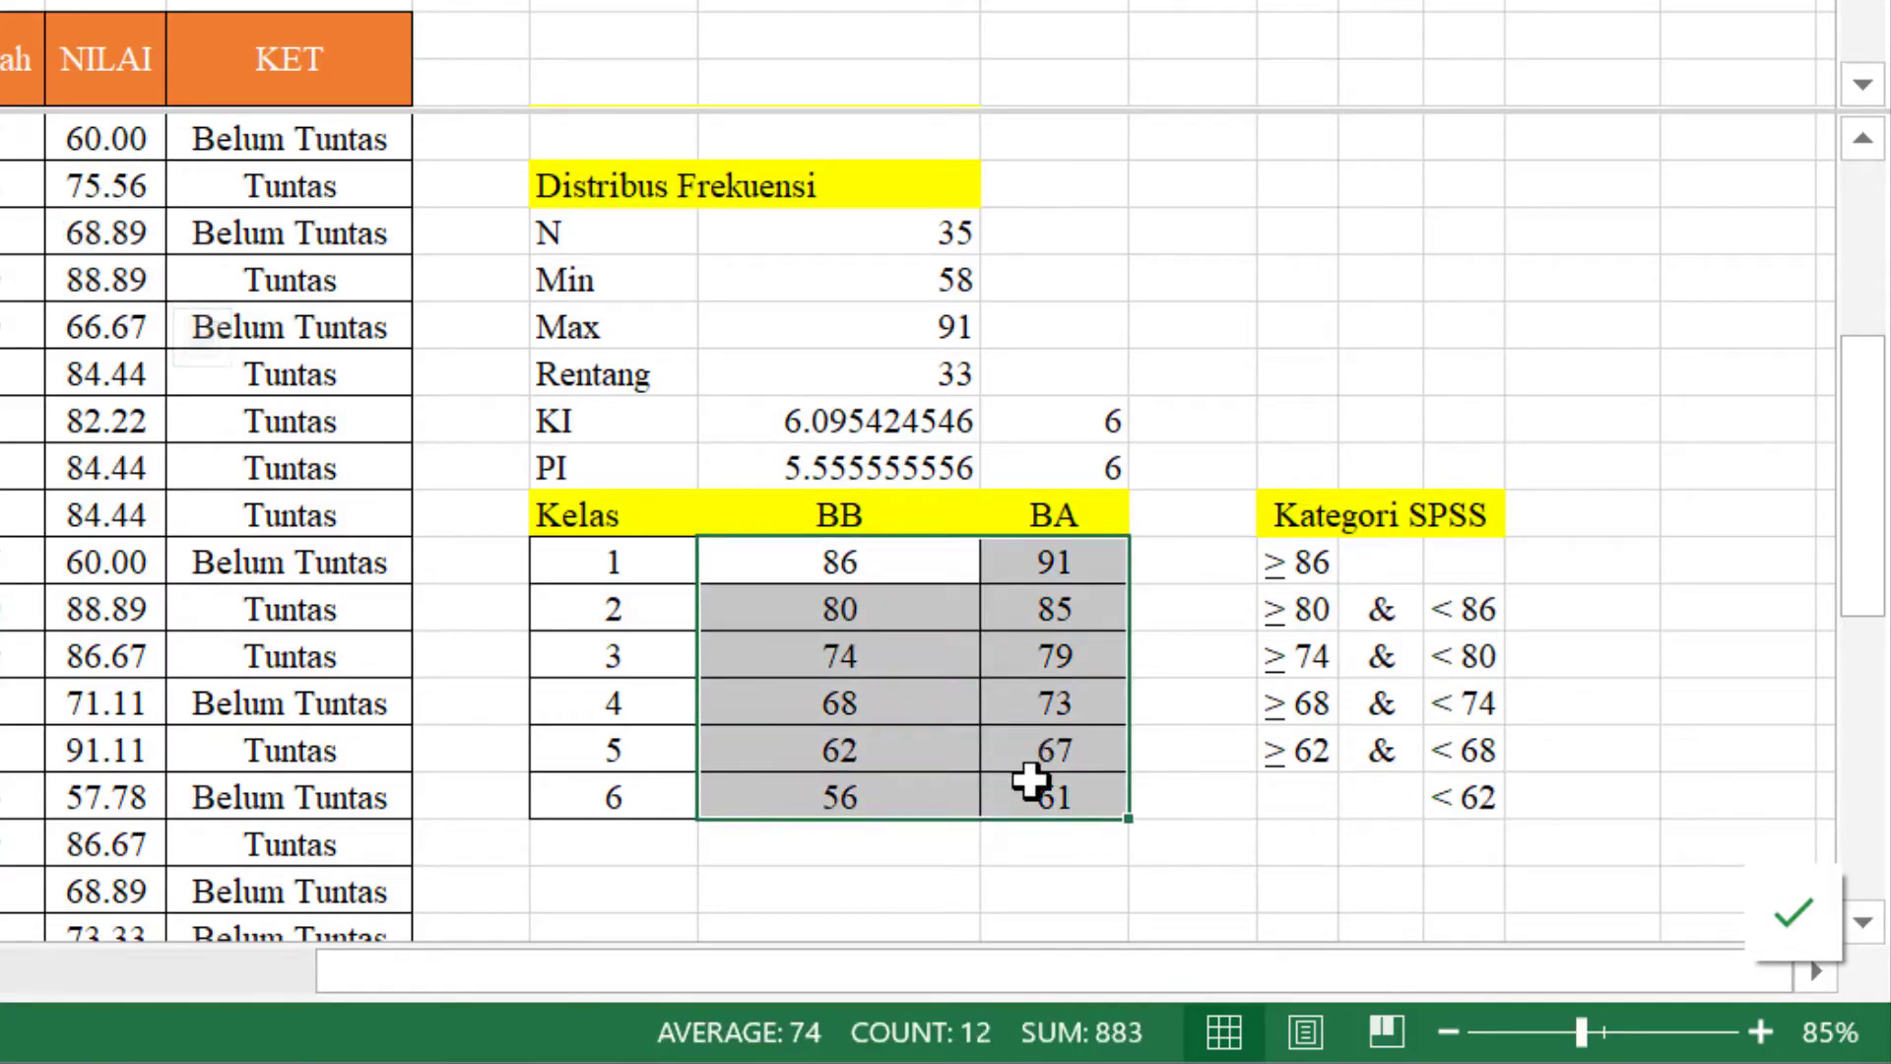
click(934, 566)
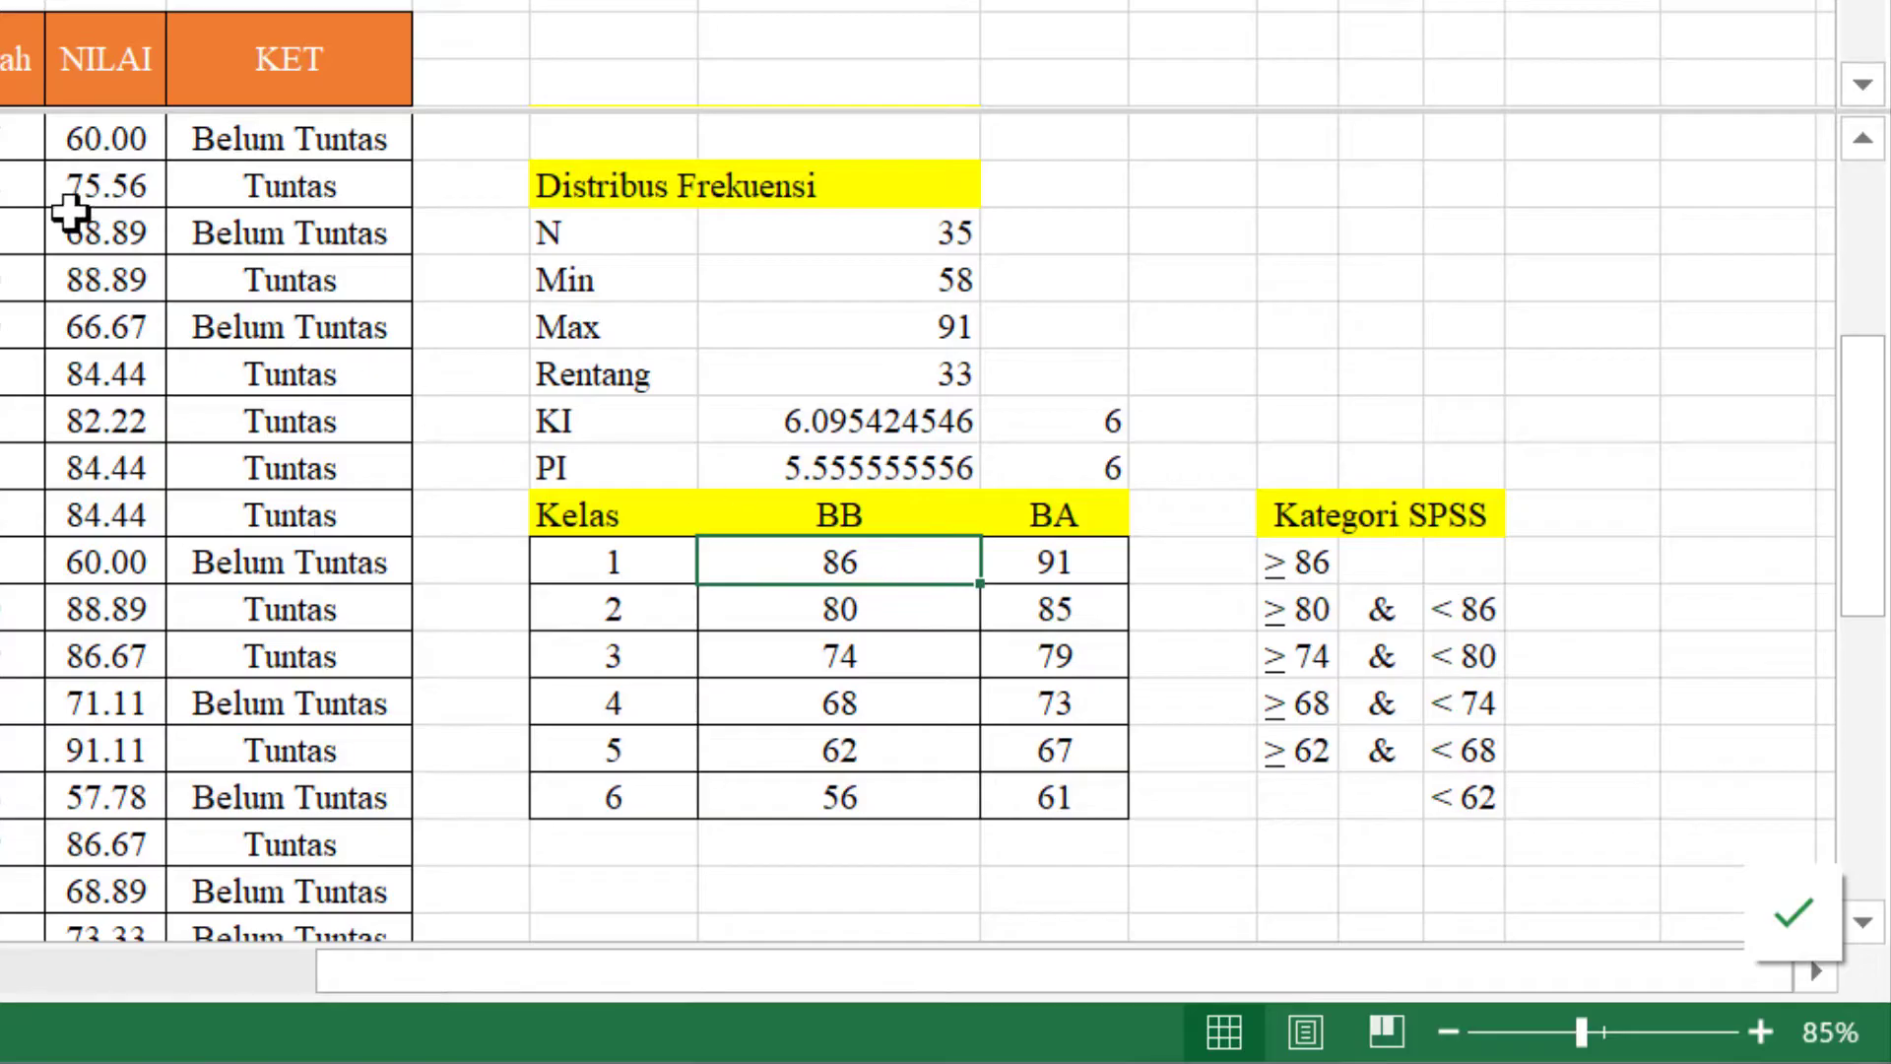
click(118, 194)
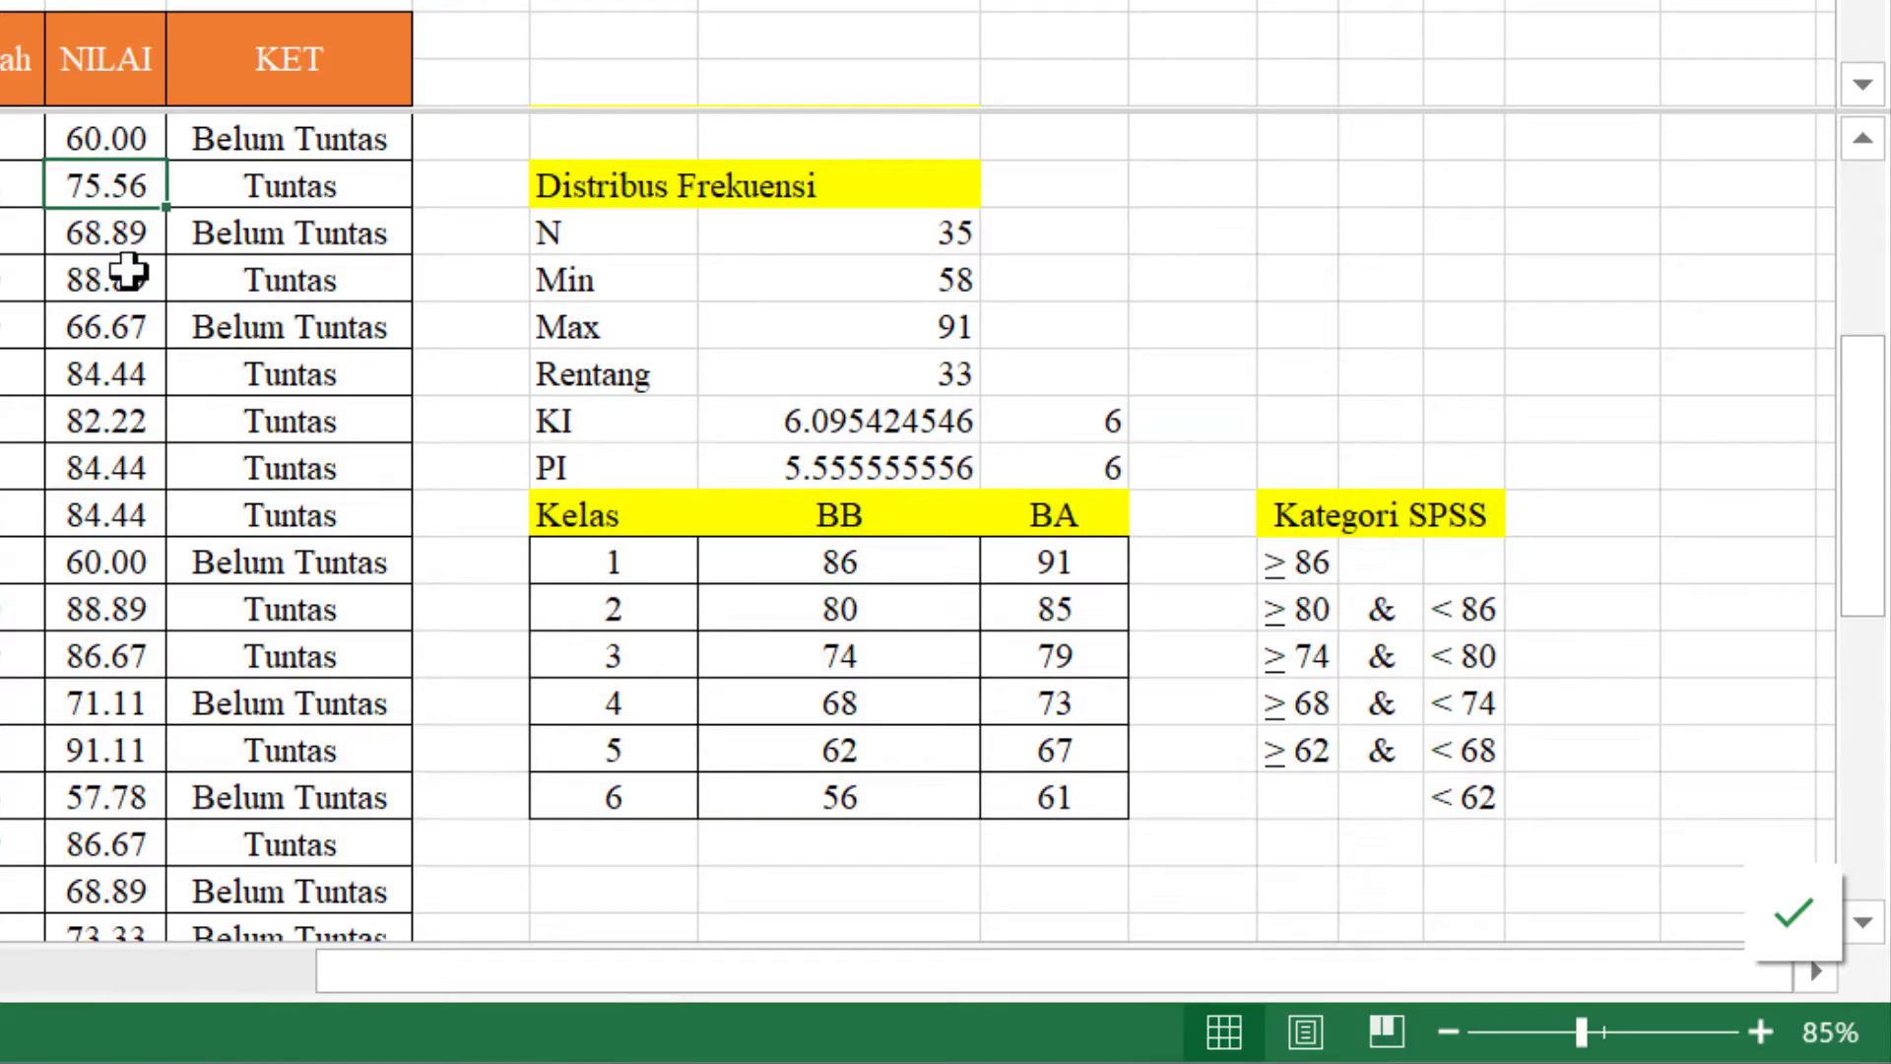
click(878, 701)
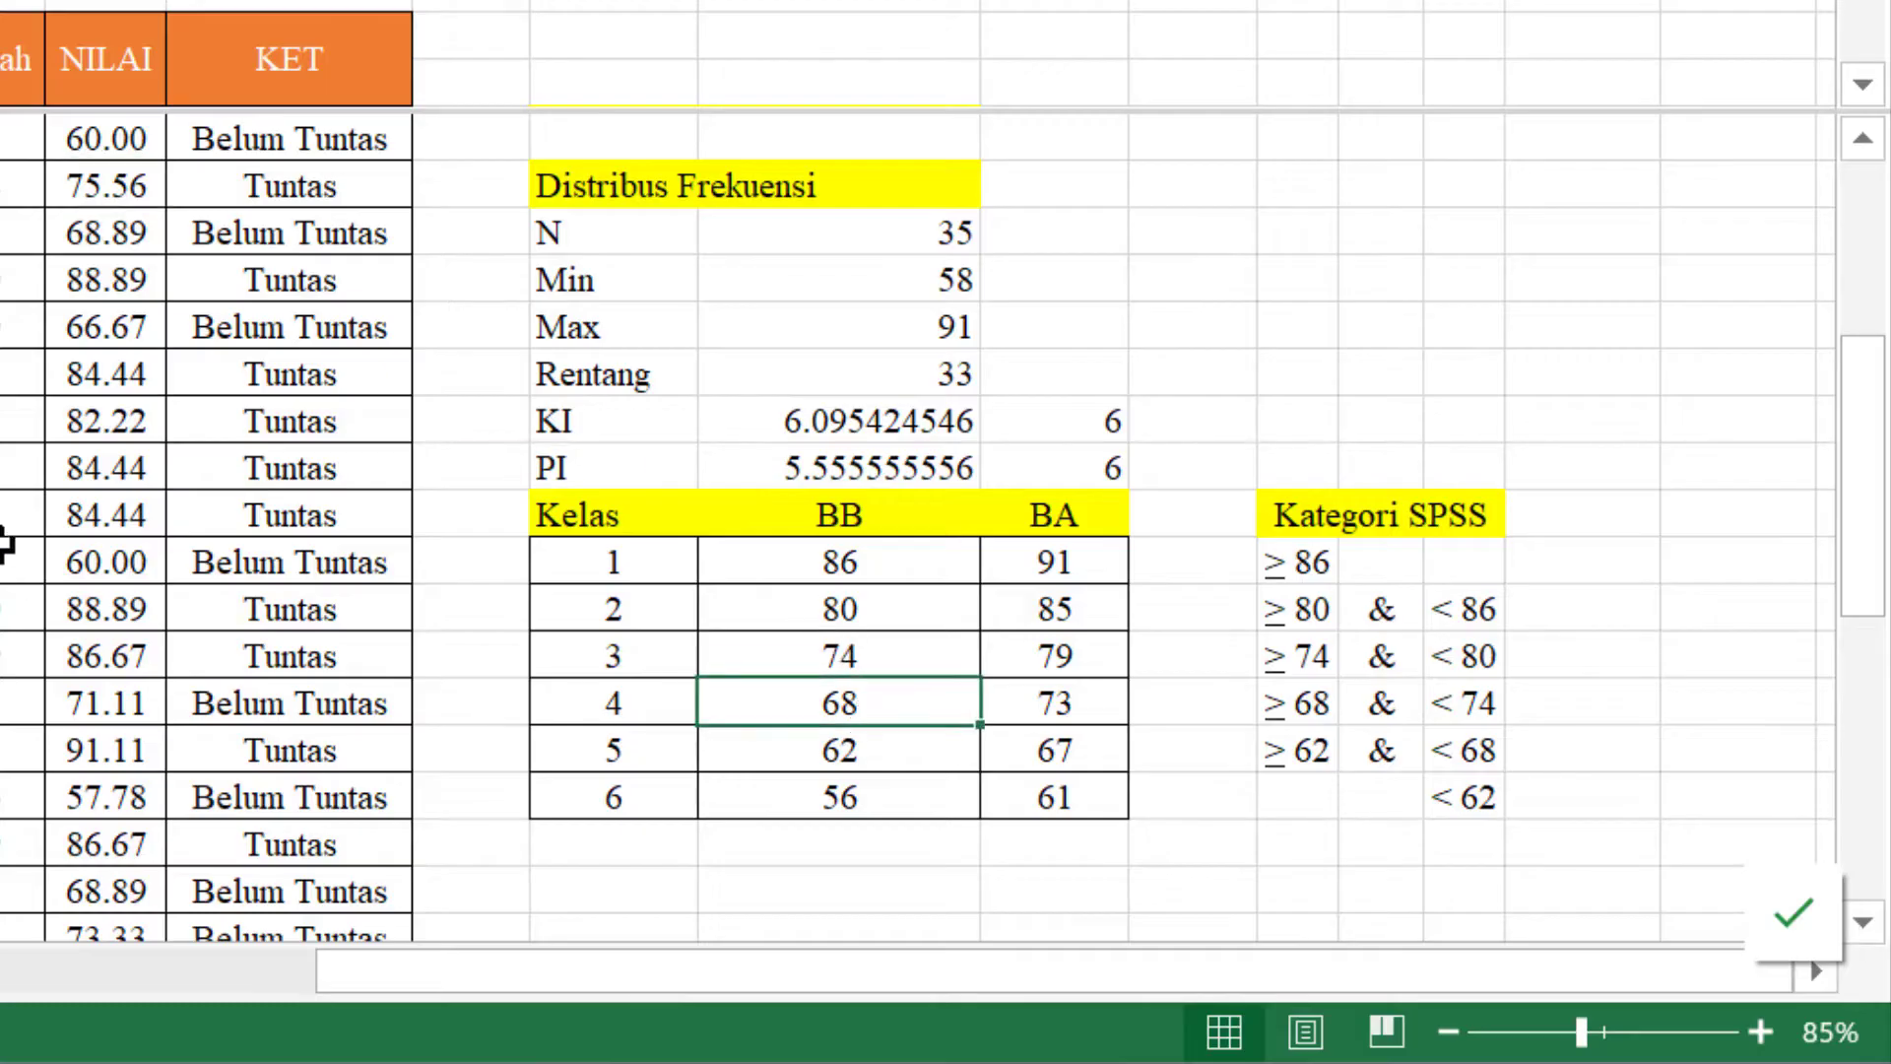
drag(99, 421, 98, 469)
- Check the Kategori SPSS conditions against the limits of classes 1 and 2, including the gap between adjoining classes
click(1315, 564)
drag(1315, 564, 1502, 788)
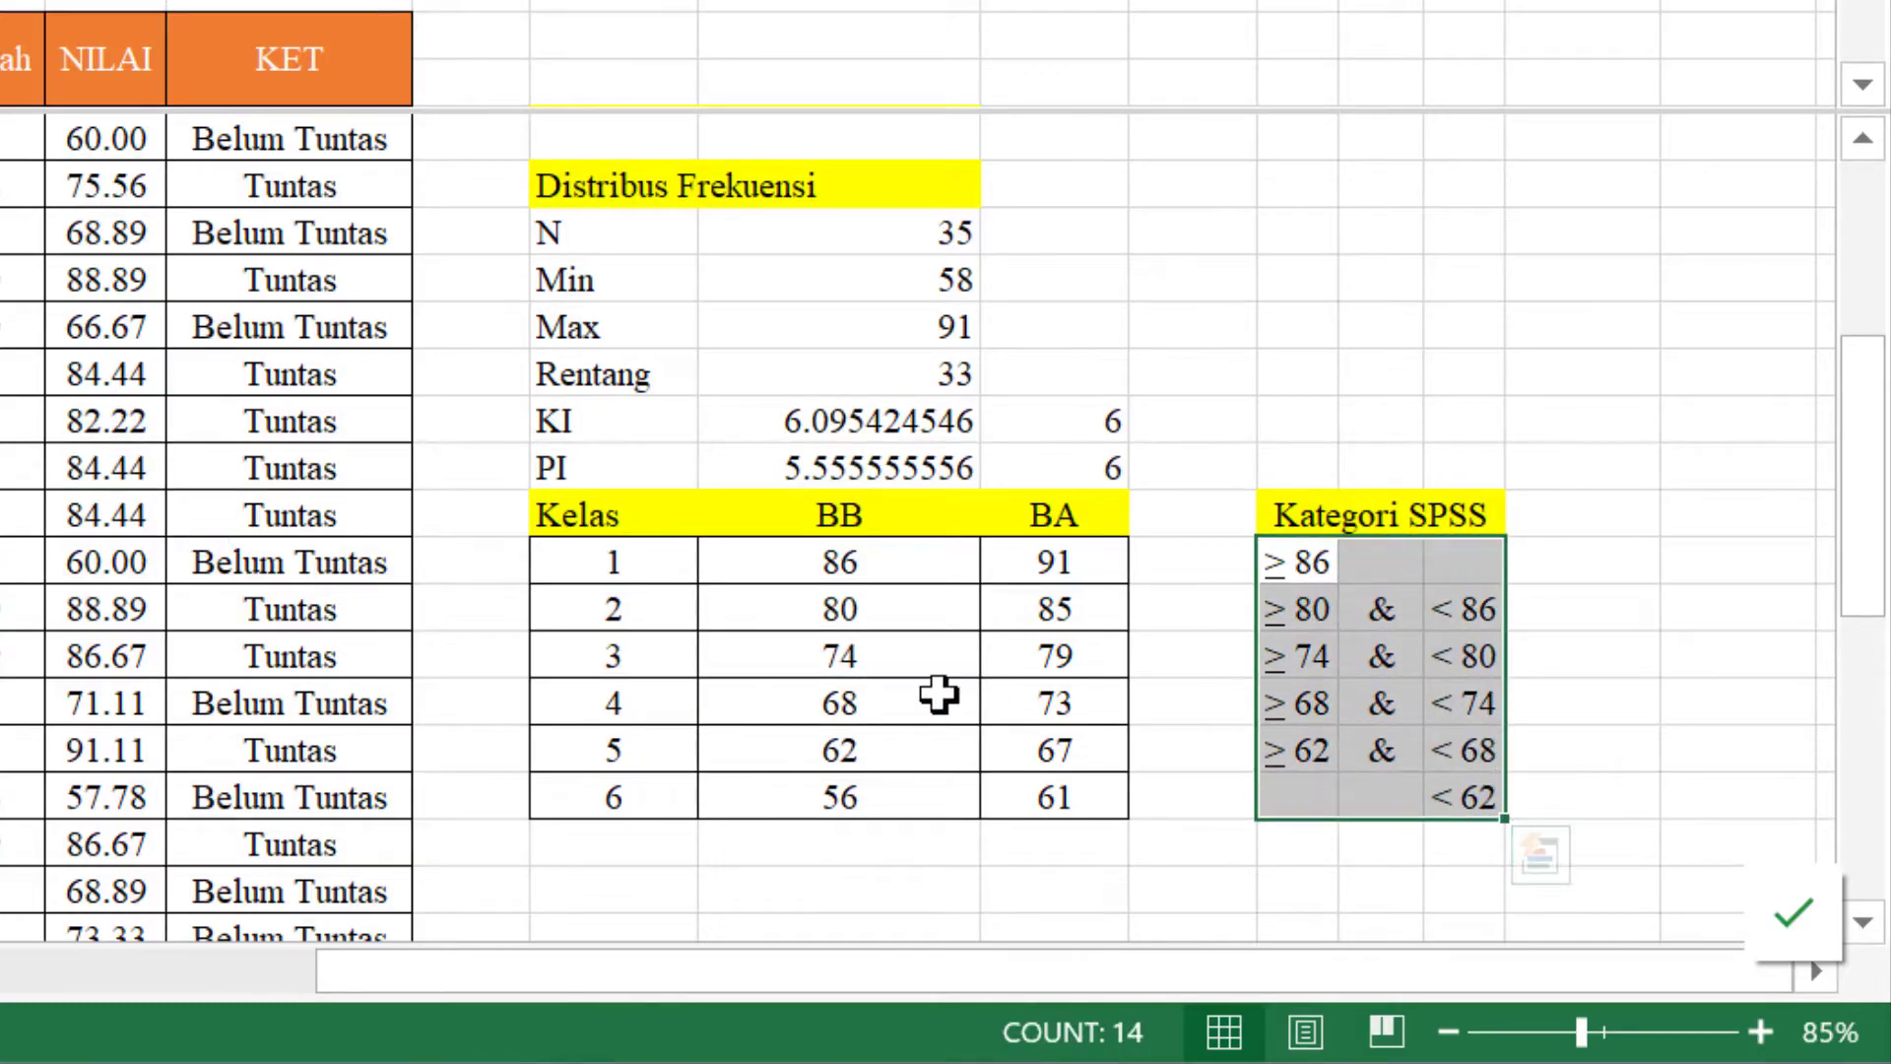
click(894, 654)
click(1323, 564)
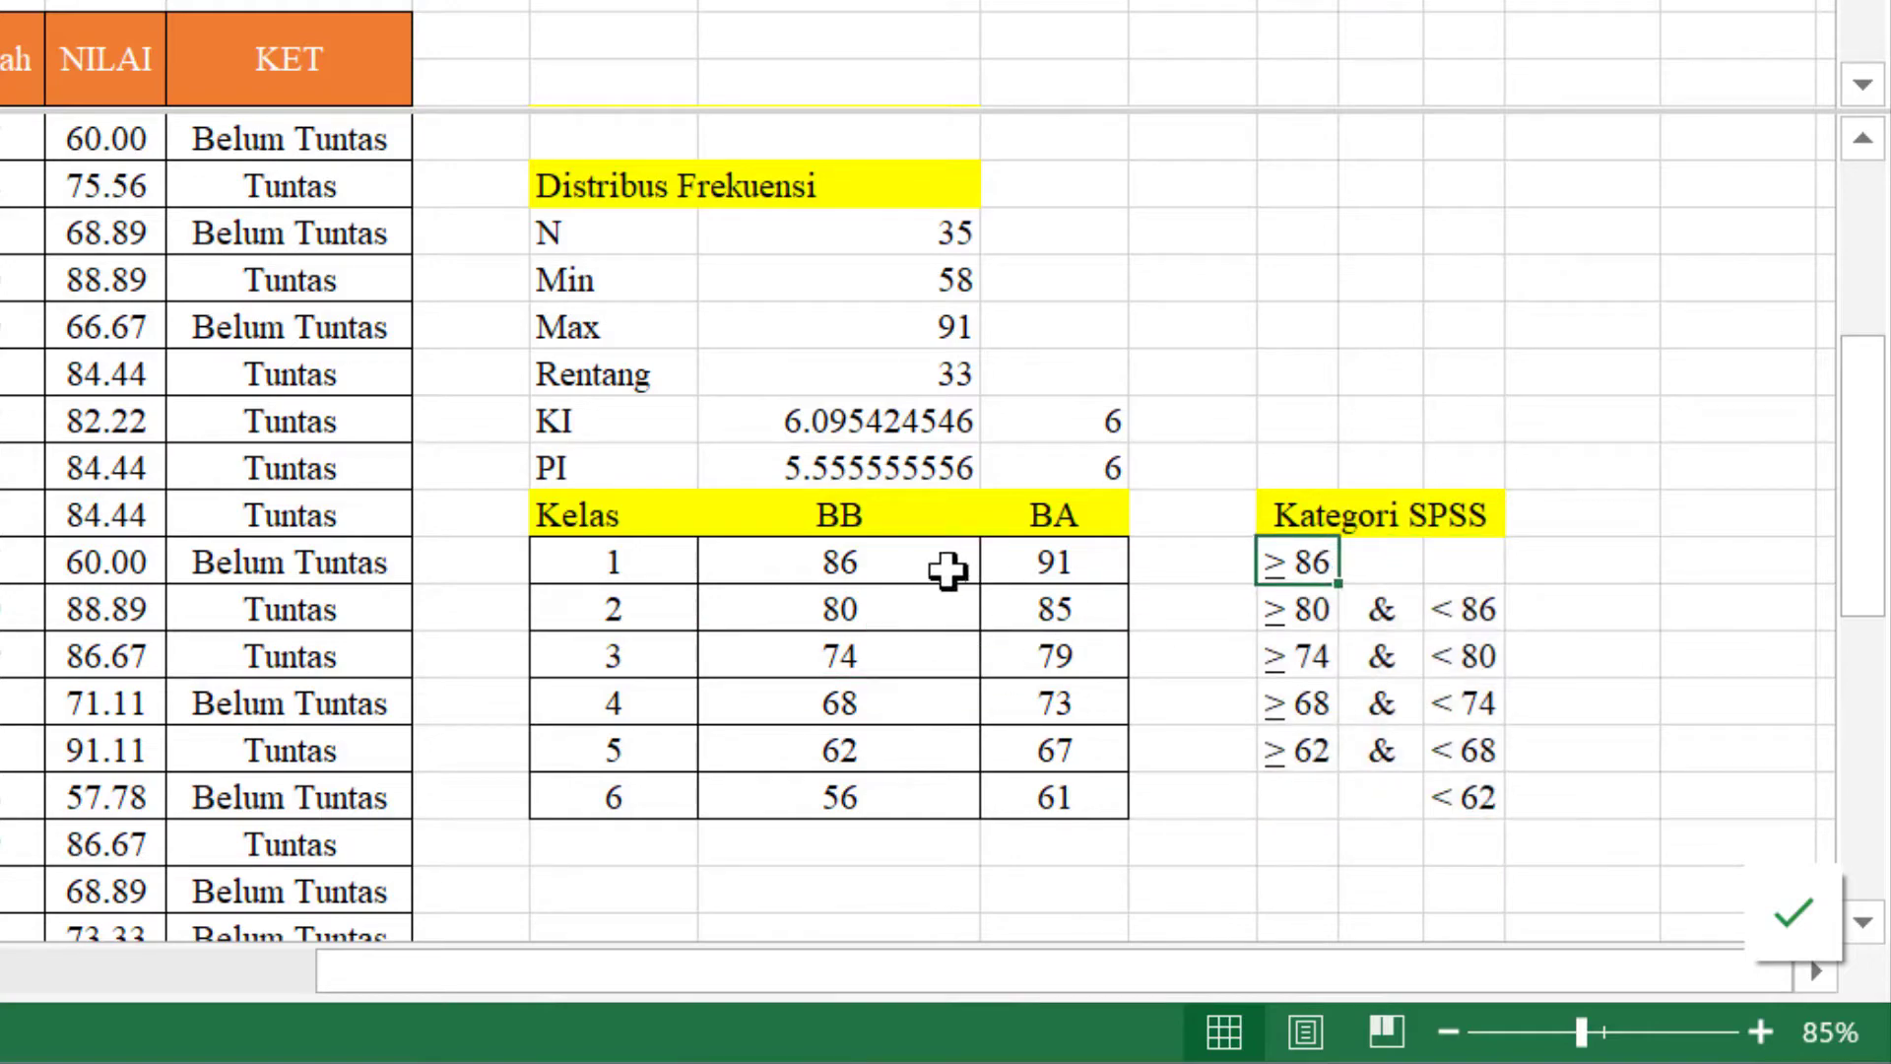
click(883, 564)
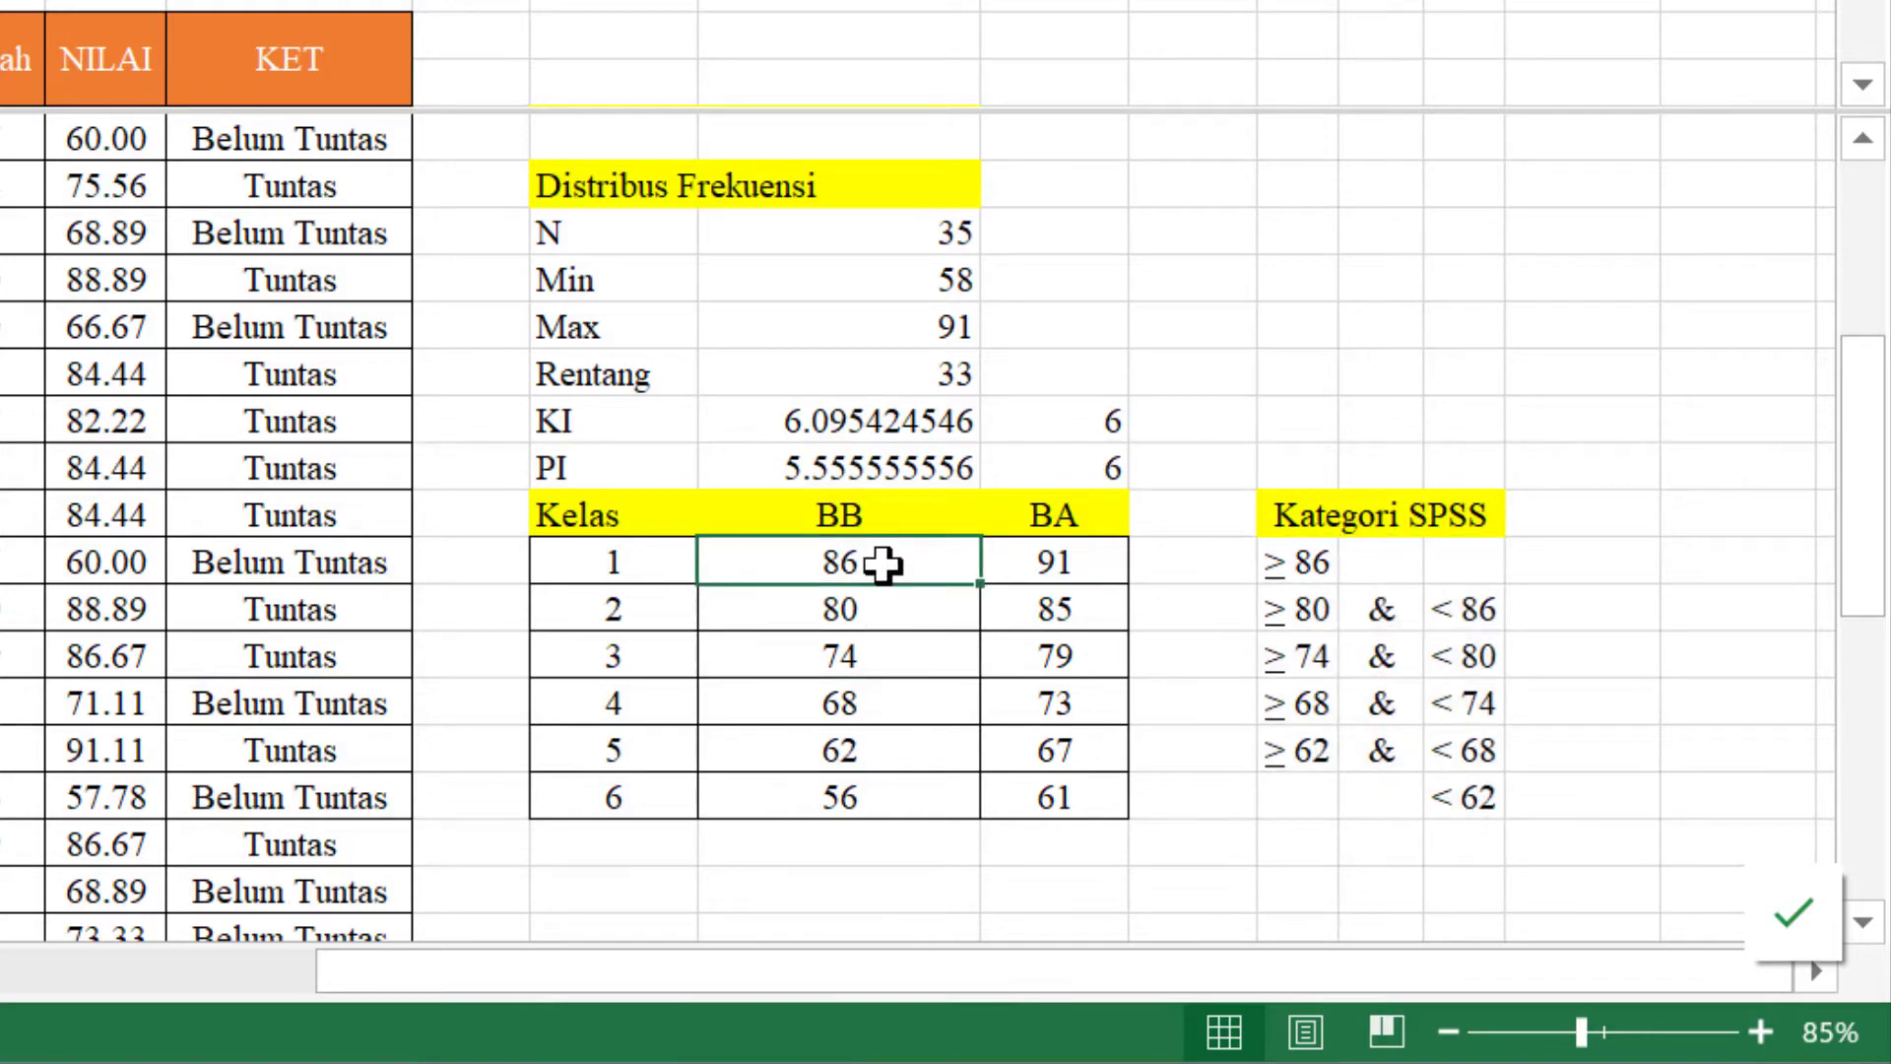
click(1095, 611)
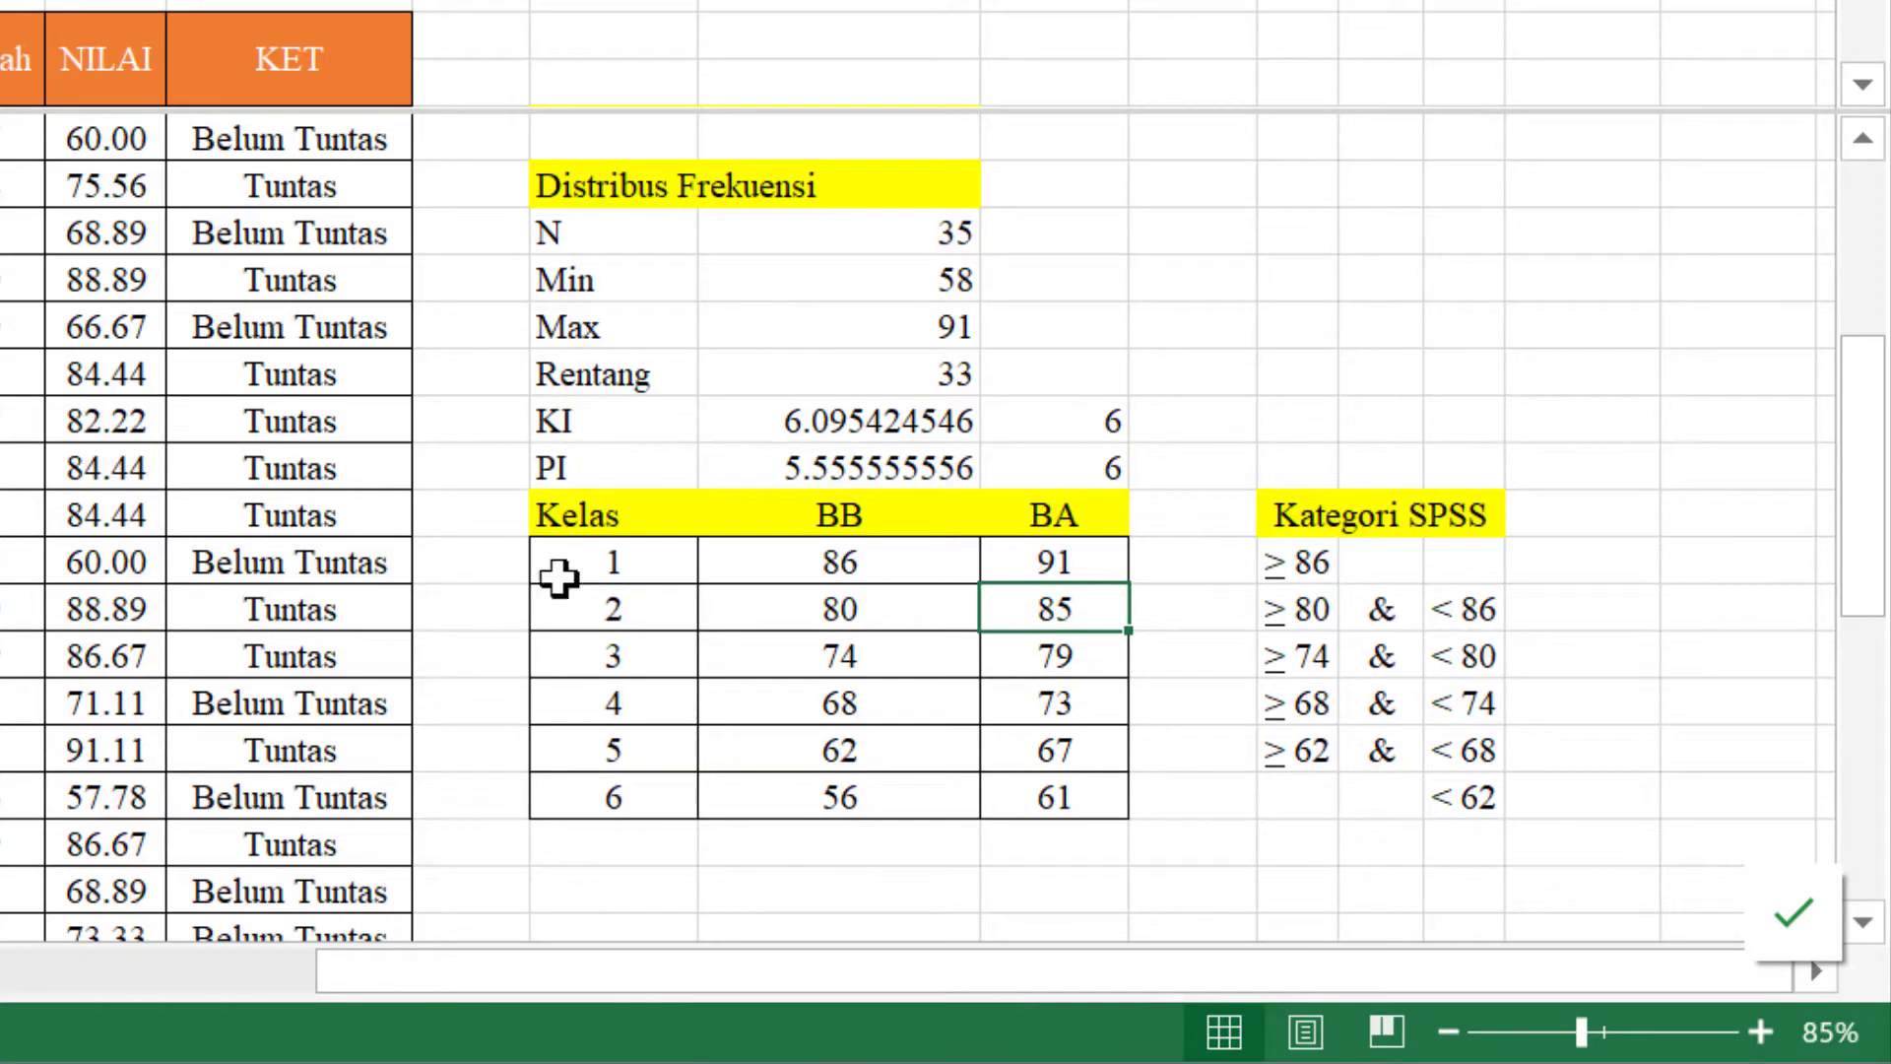
drag(702, 562, 1017, 540)
click(1054, 607)
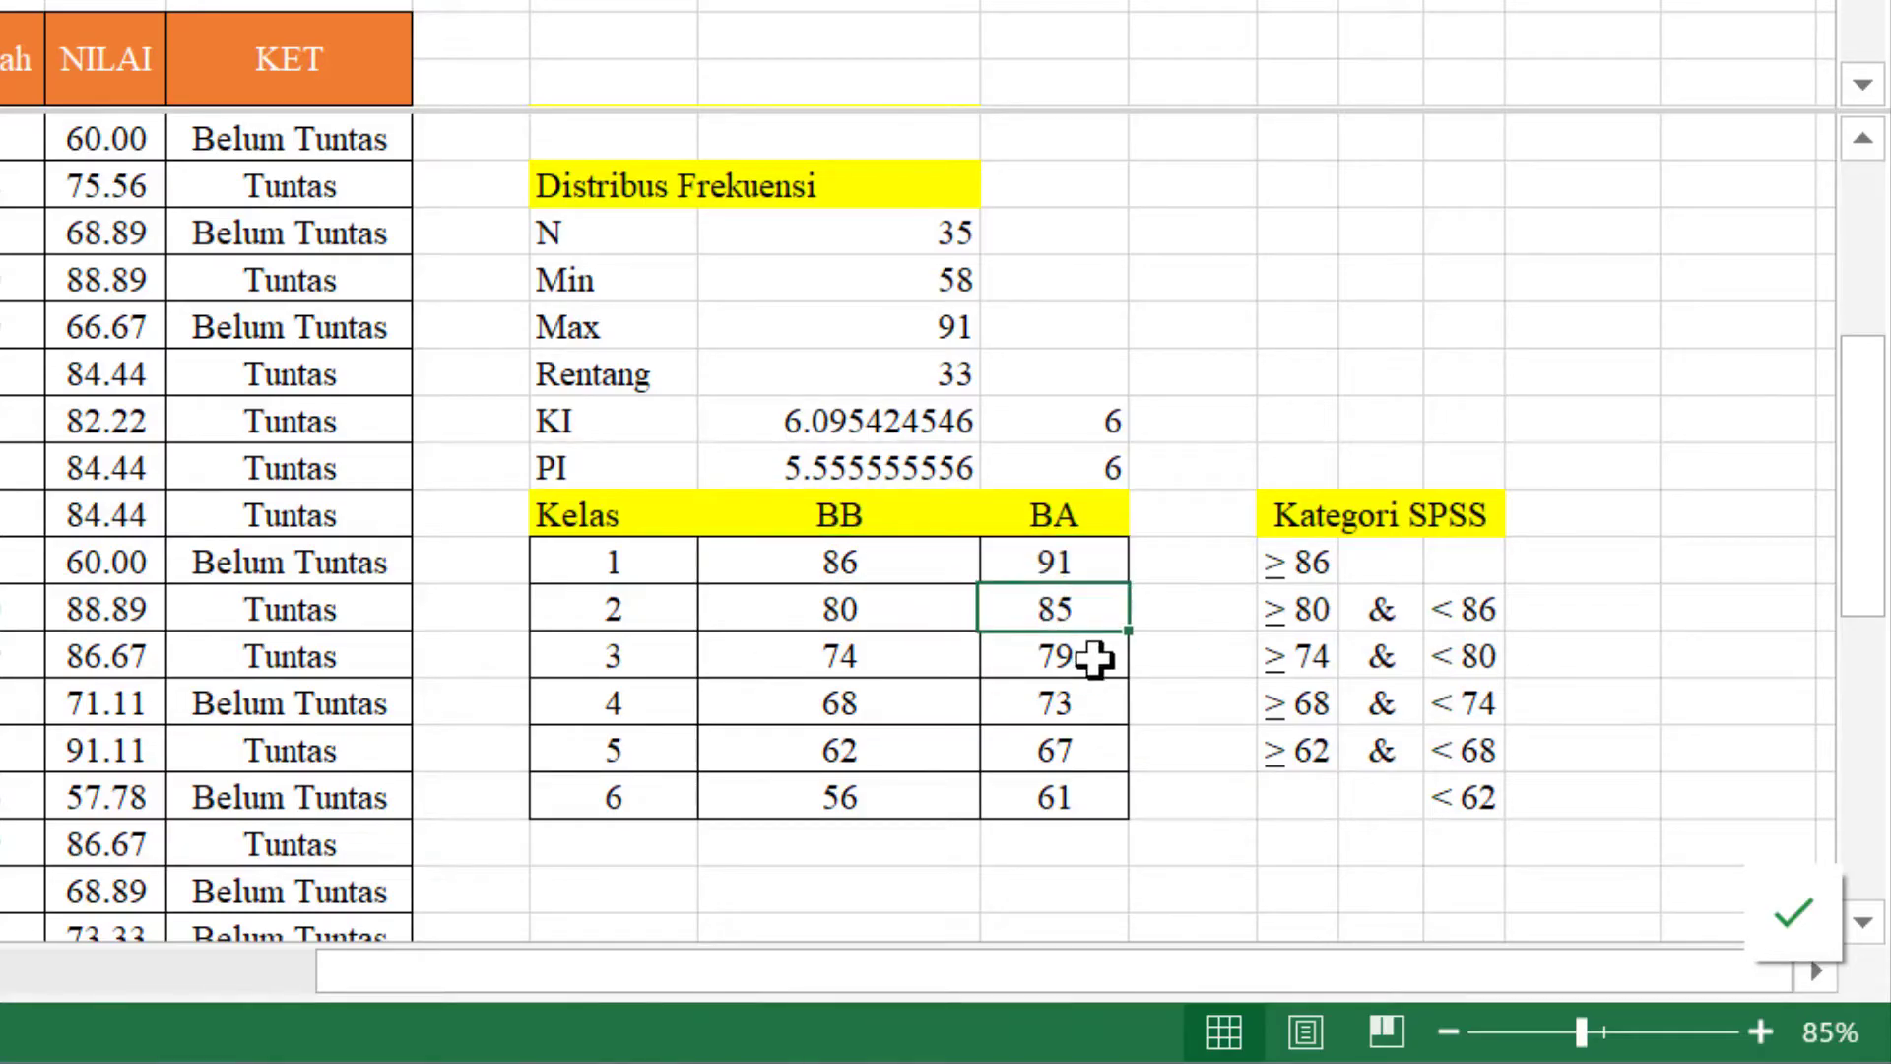
- Match the ≥ thresholds in Kategori SPSS with the BB limits of the Kelas table, and inspect the class 6 condition
click(1283, 567)
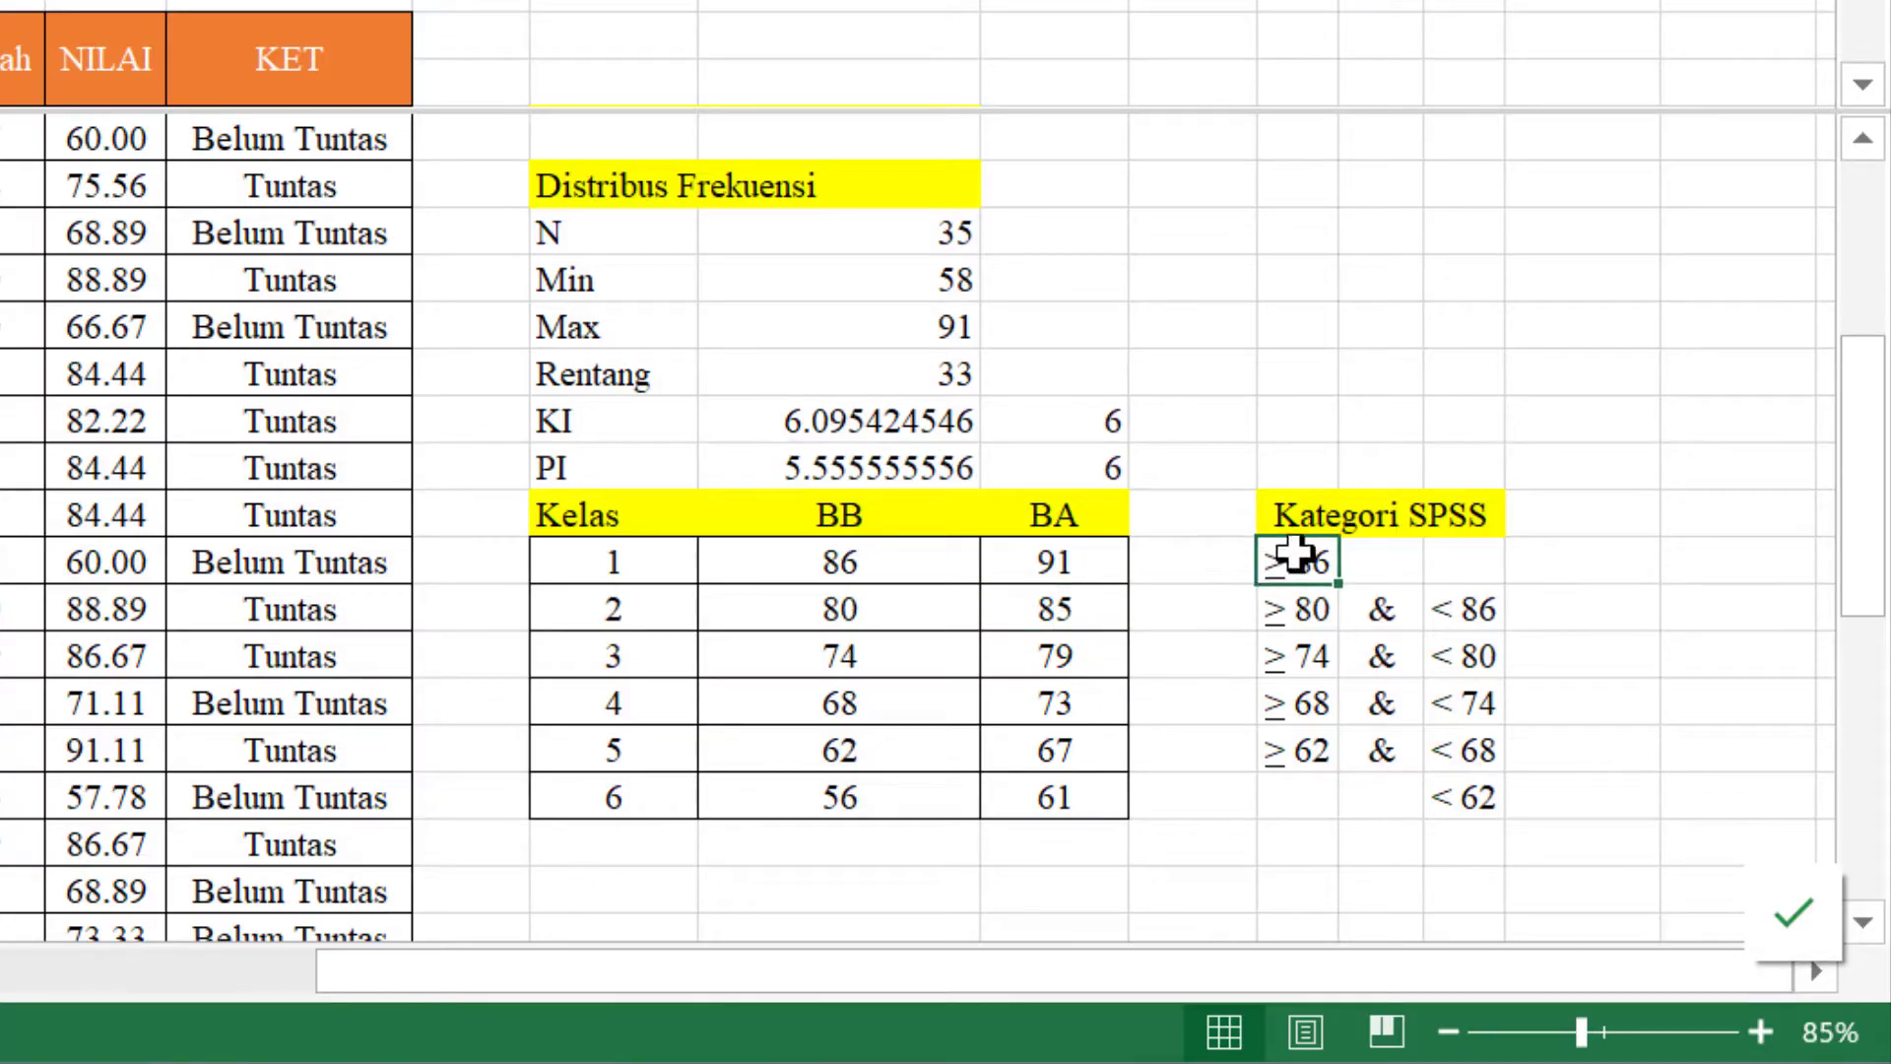
drag(1293, 556, 1267, 750)
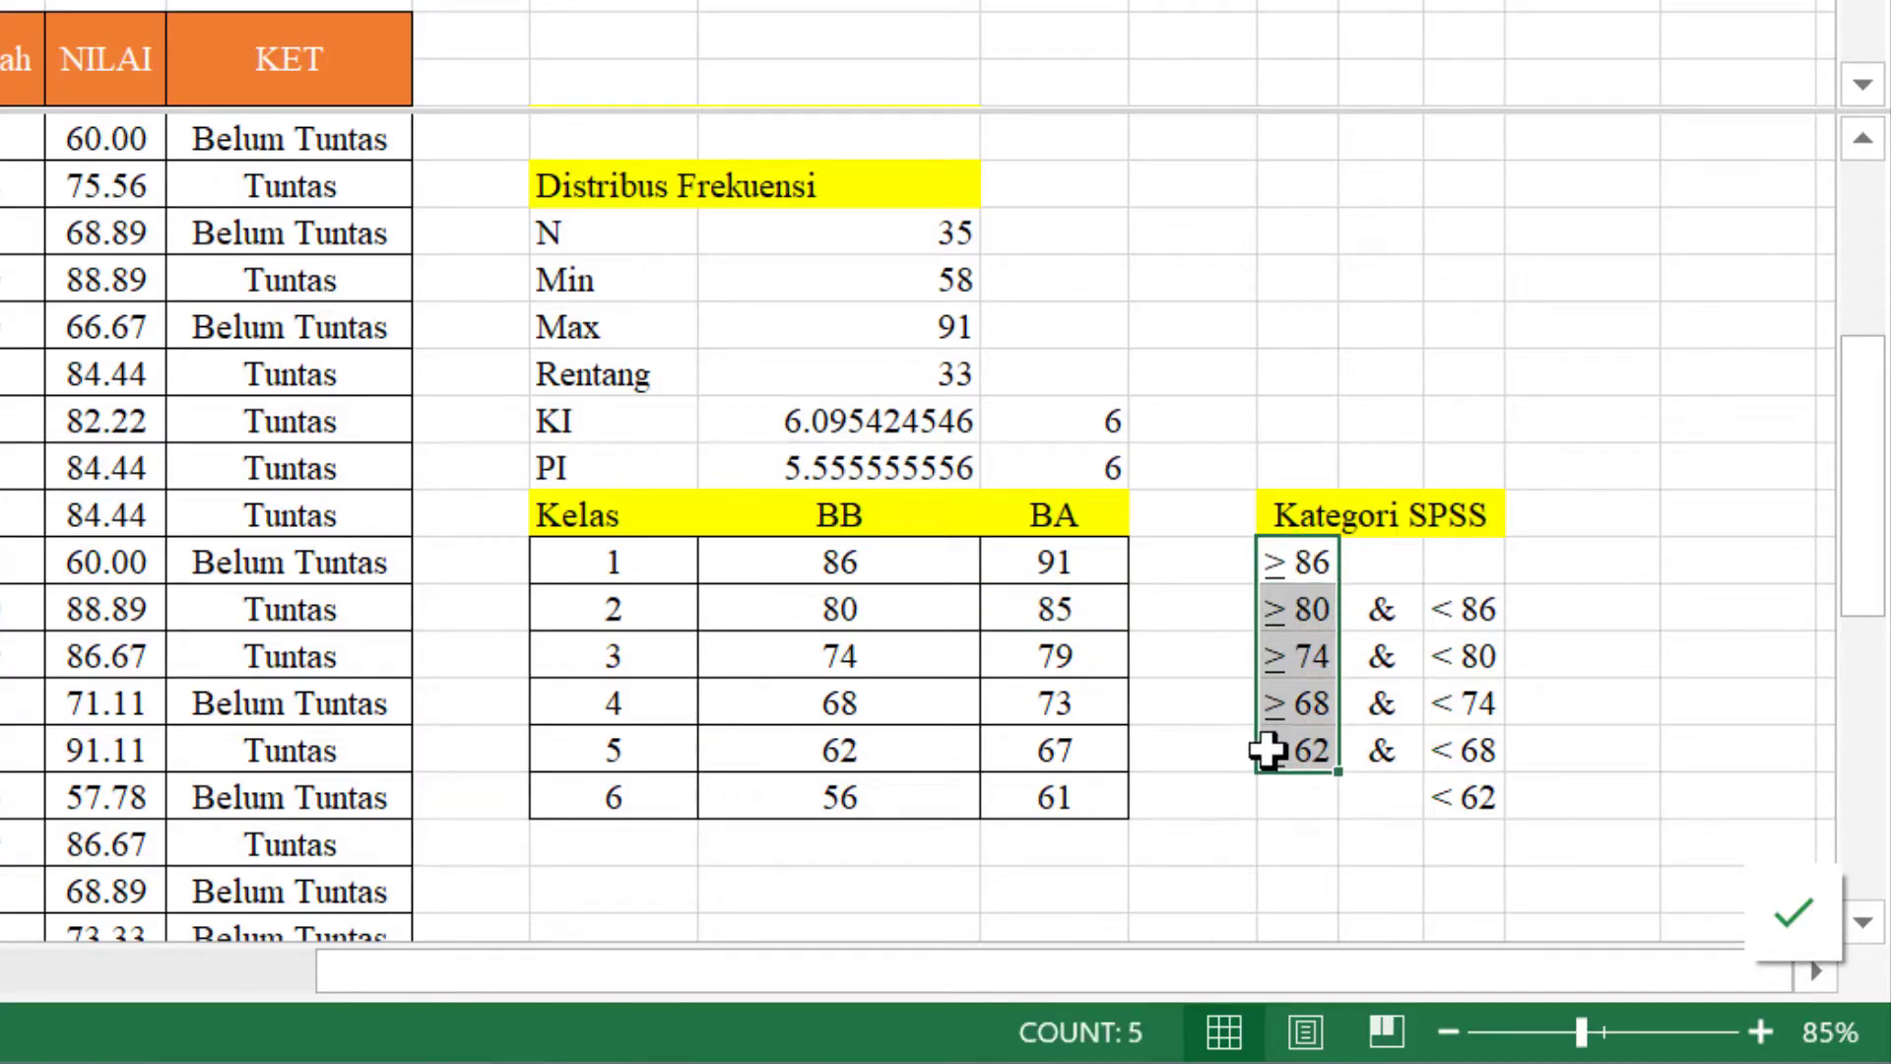
click(1321, 561)
click(857, 559)
click(1275, 617)
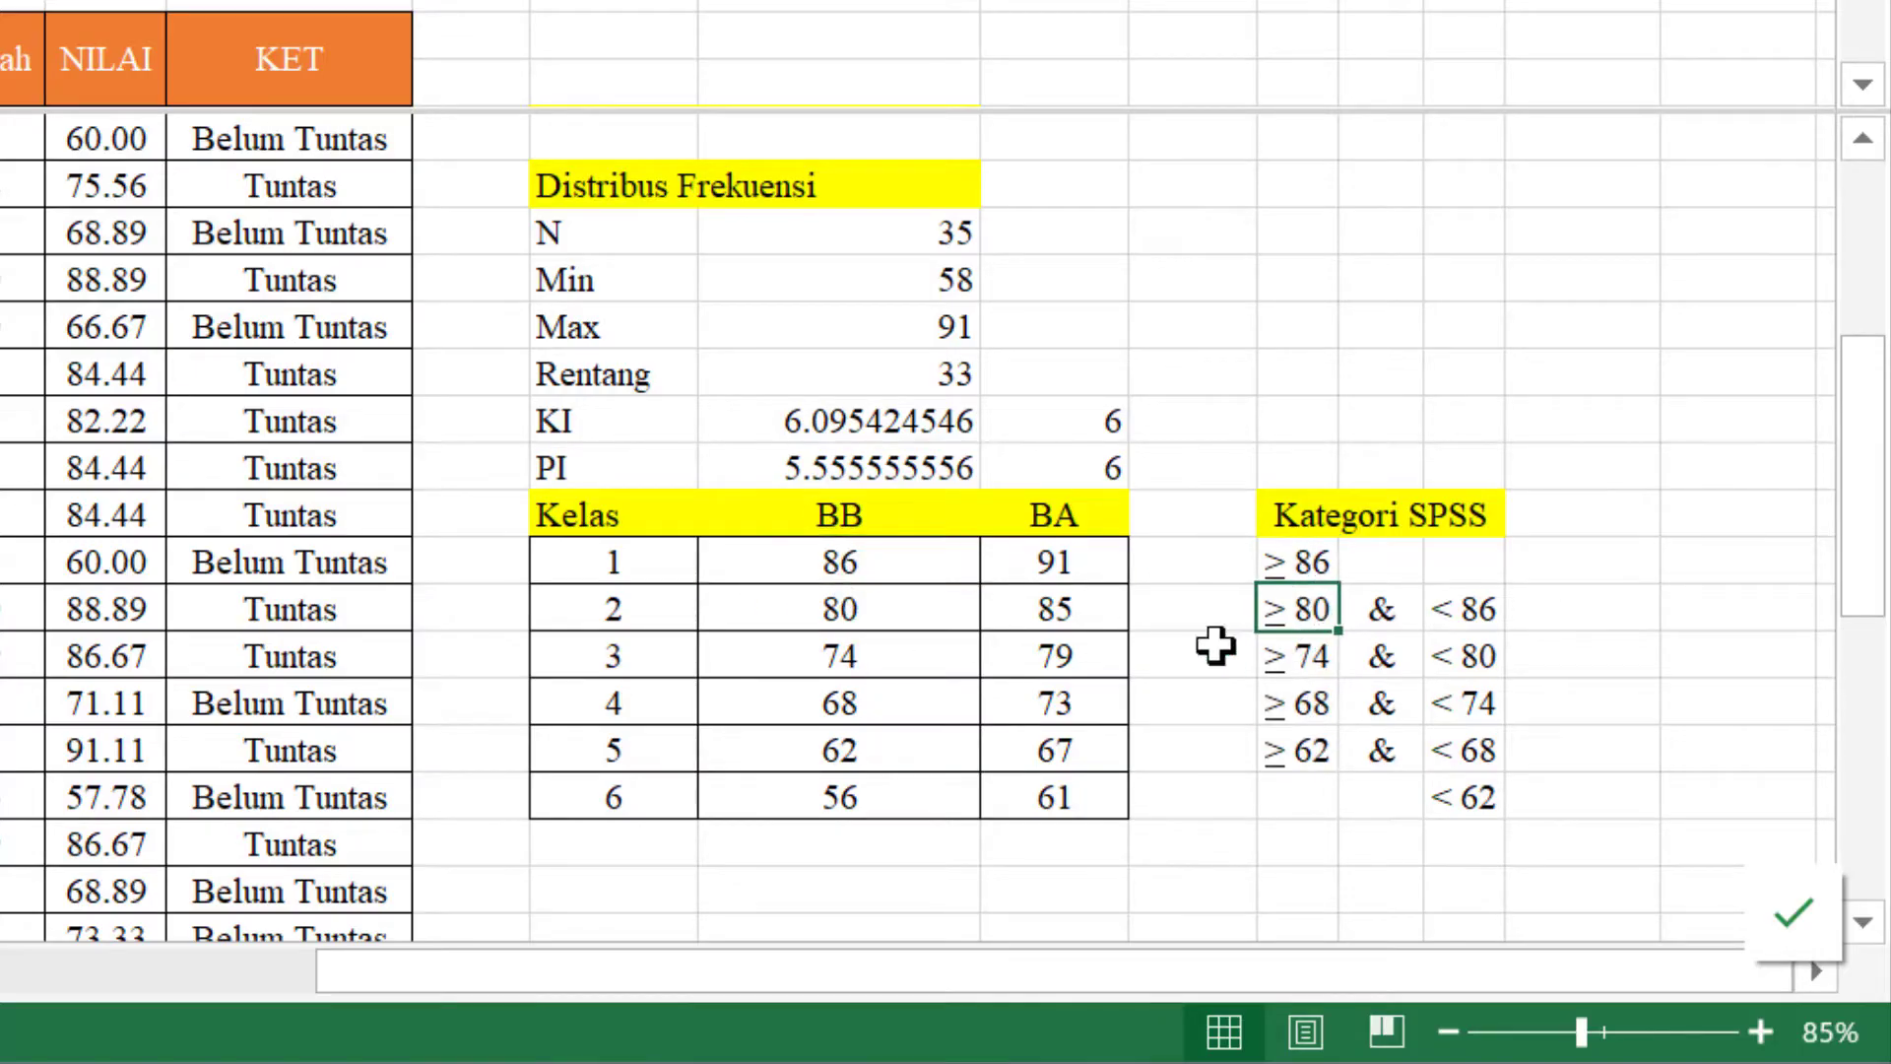
click(912, 610)
click(1280, 656)
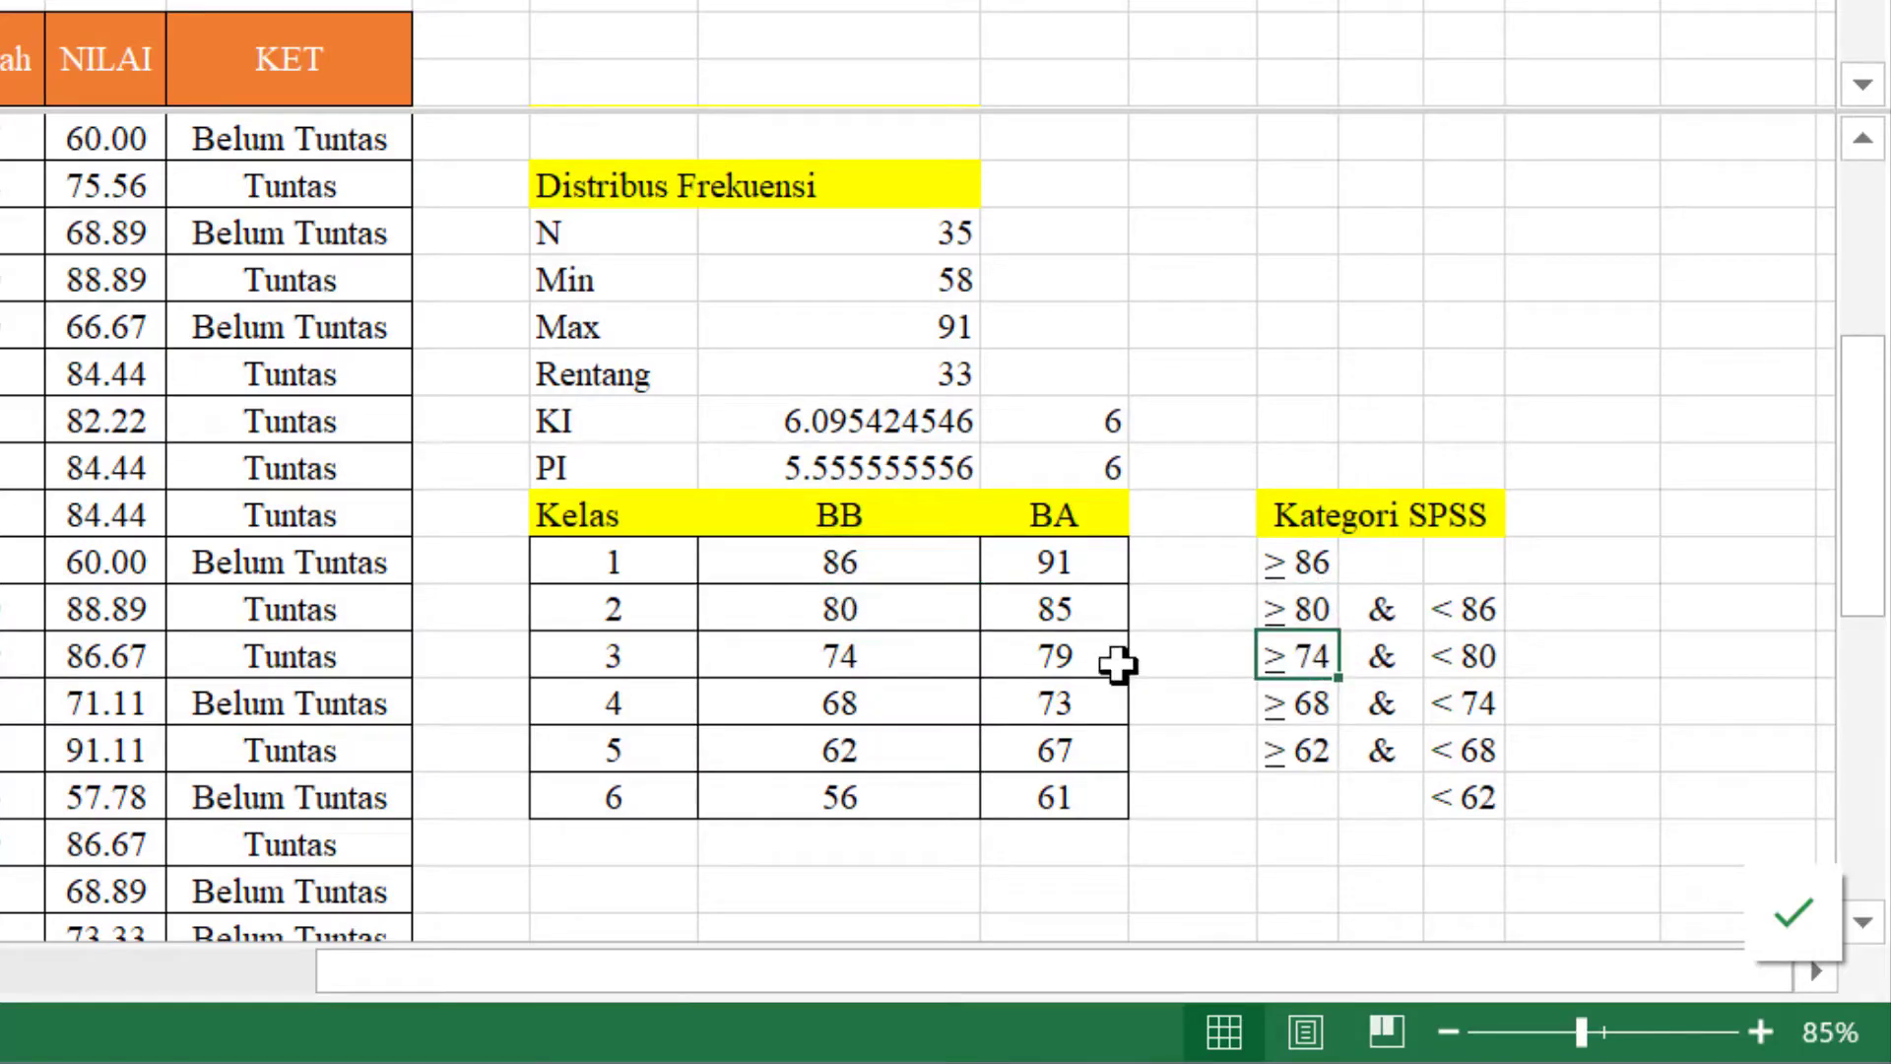
click(916, 661)
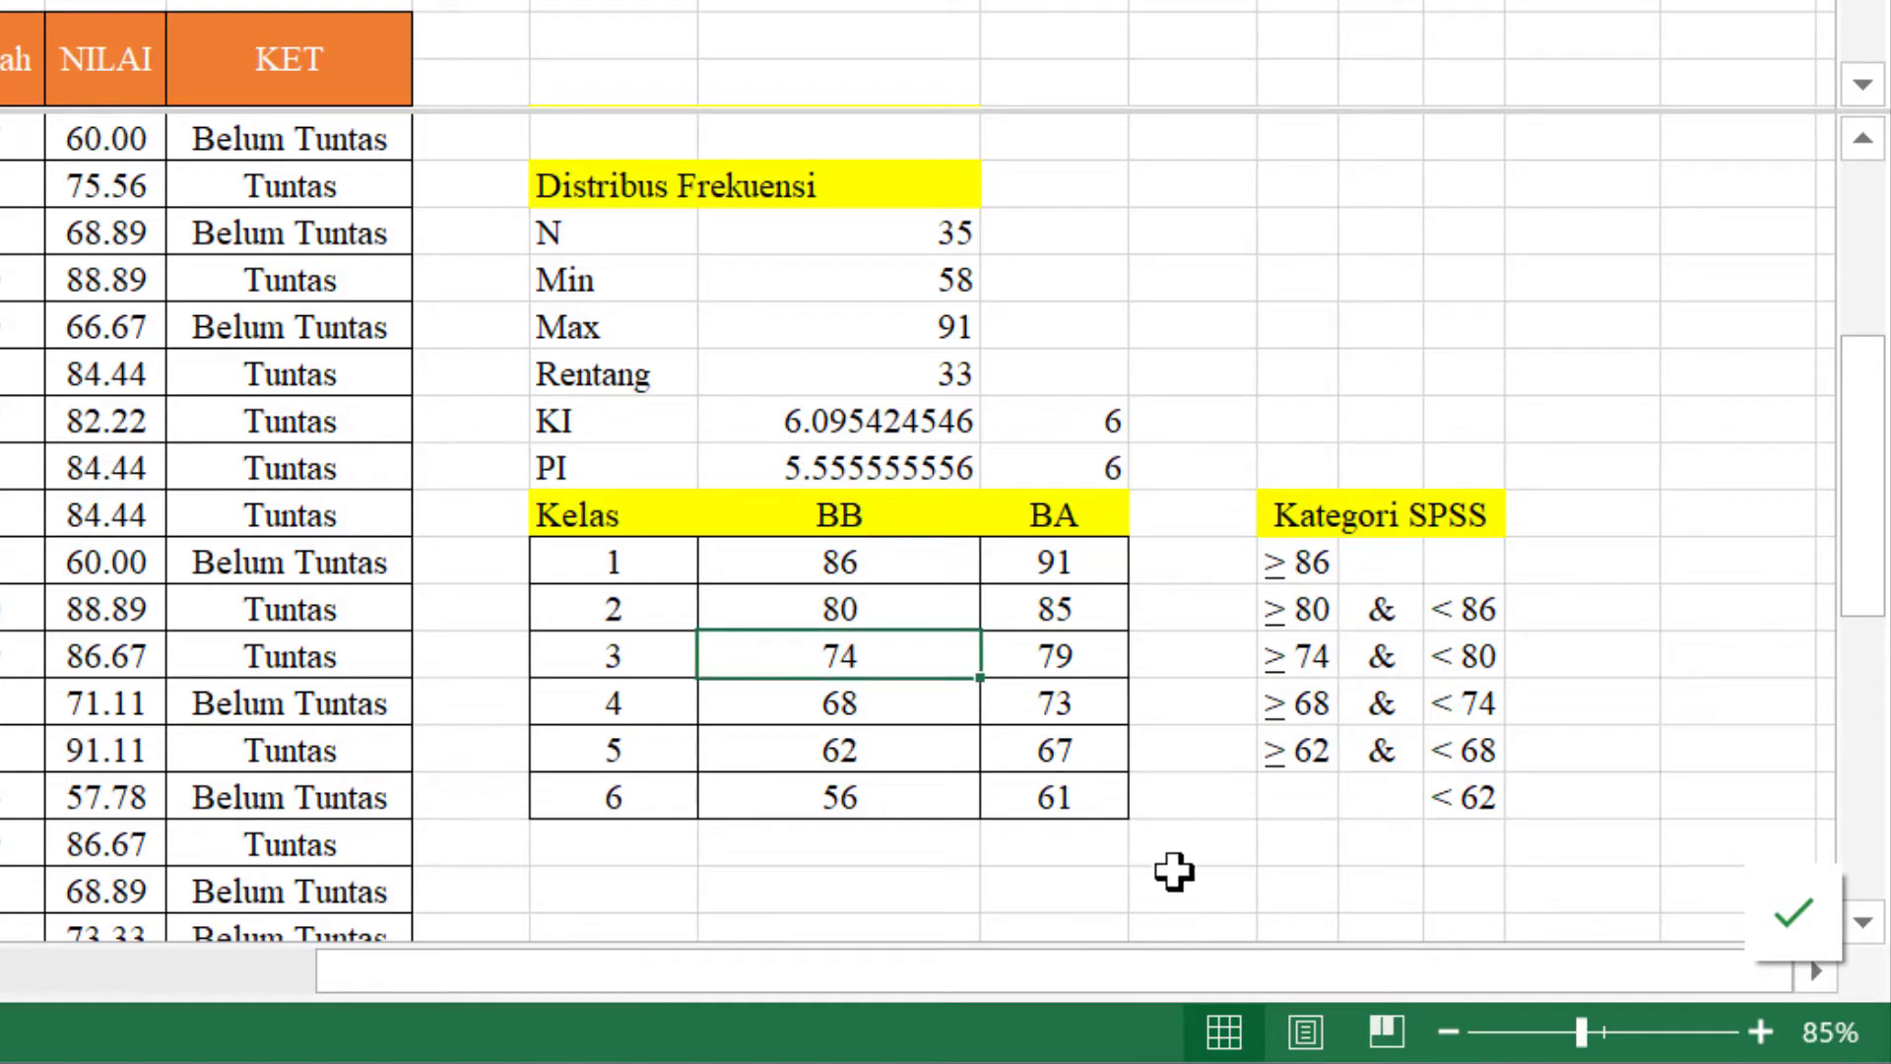
click(1473, 794)
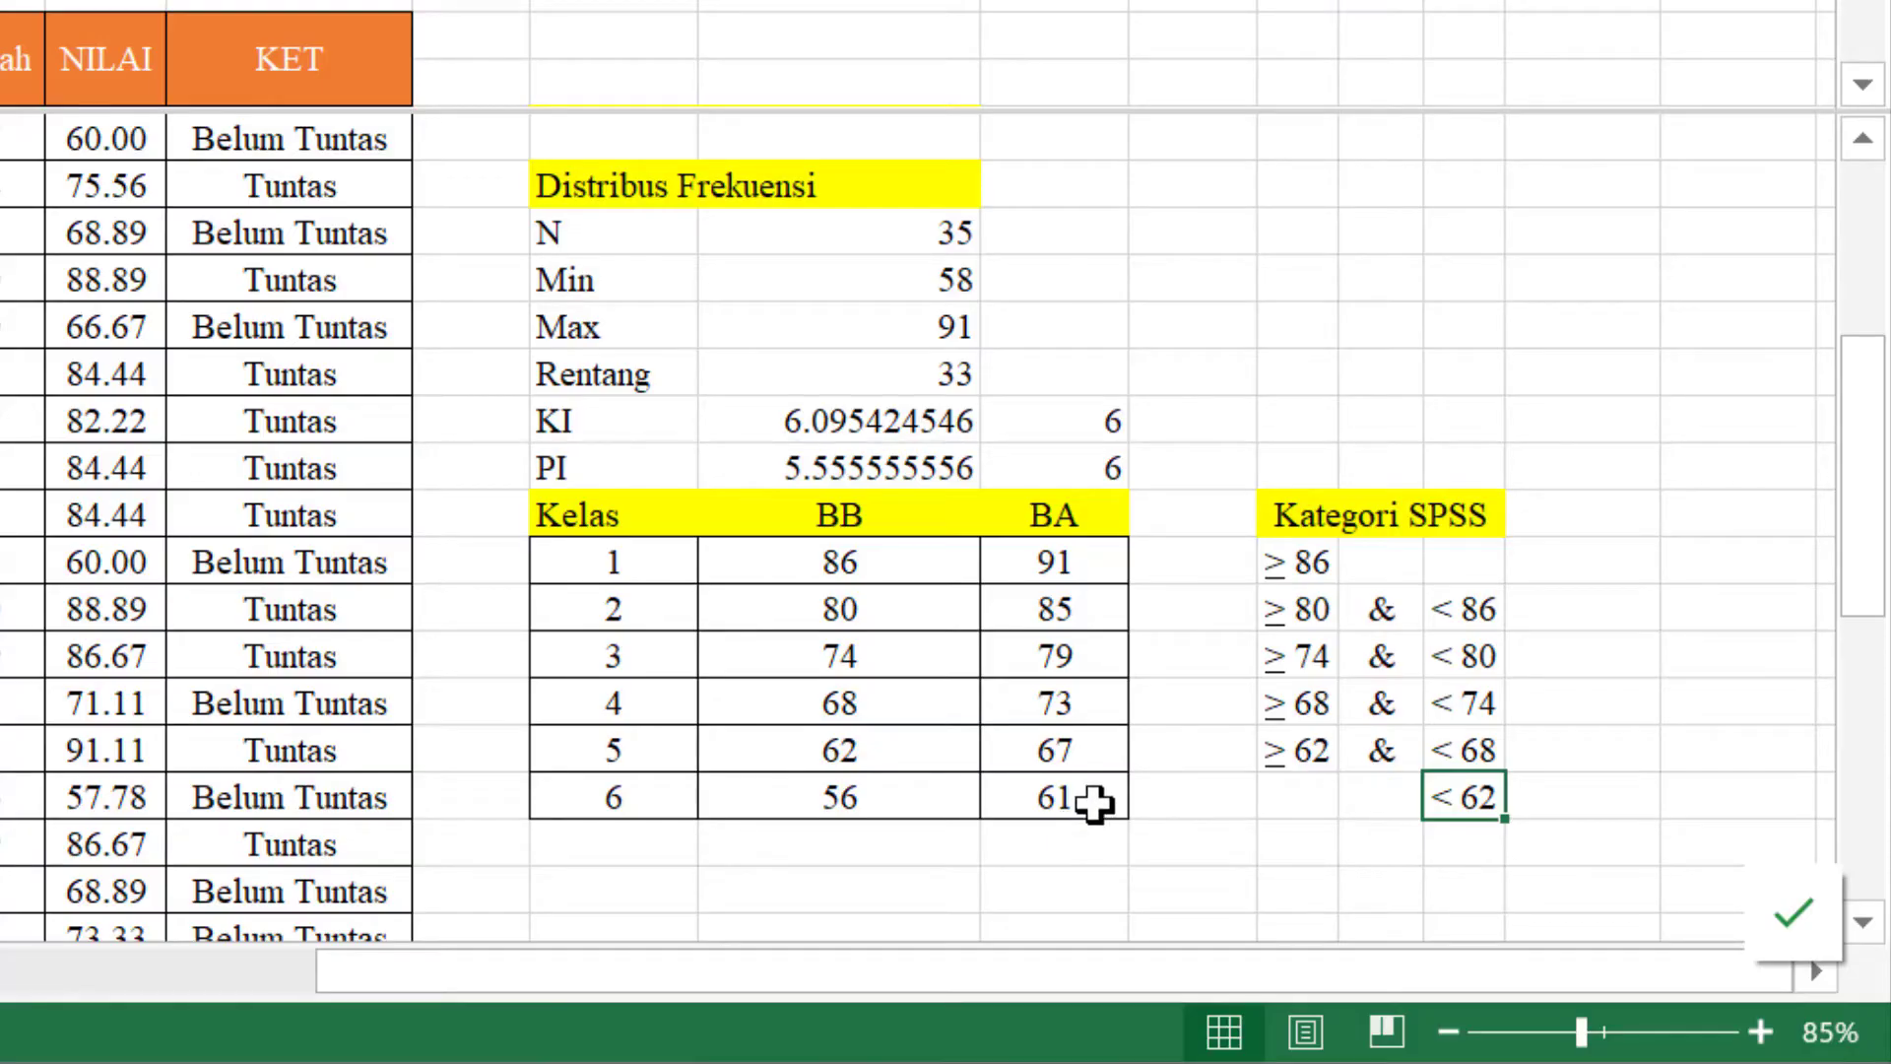
- Try a ≥ 61 lower threshold for class 6 in Kategori SPSS, copied from the class 5 threshold, and clear it again
click(1285, 800)
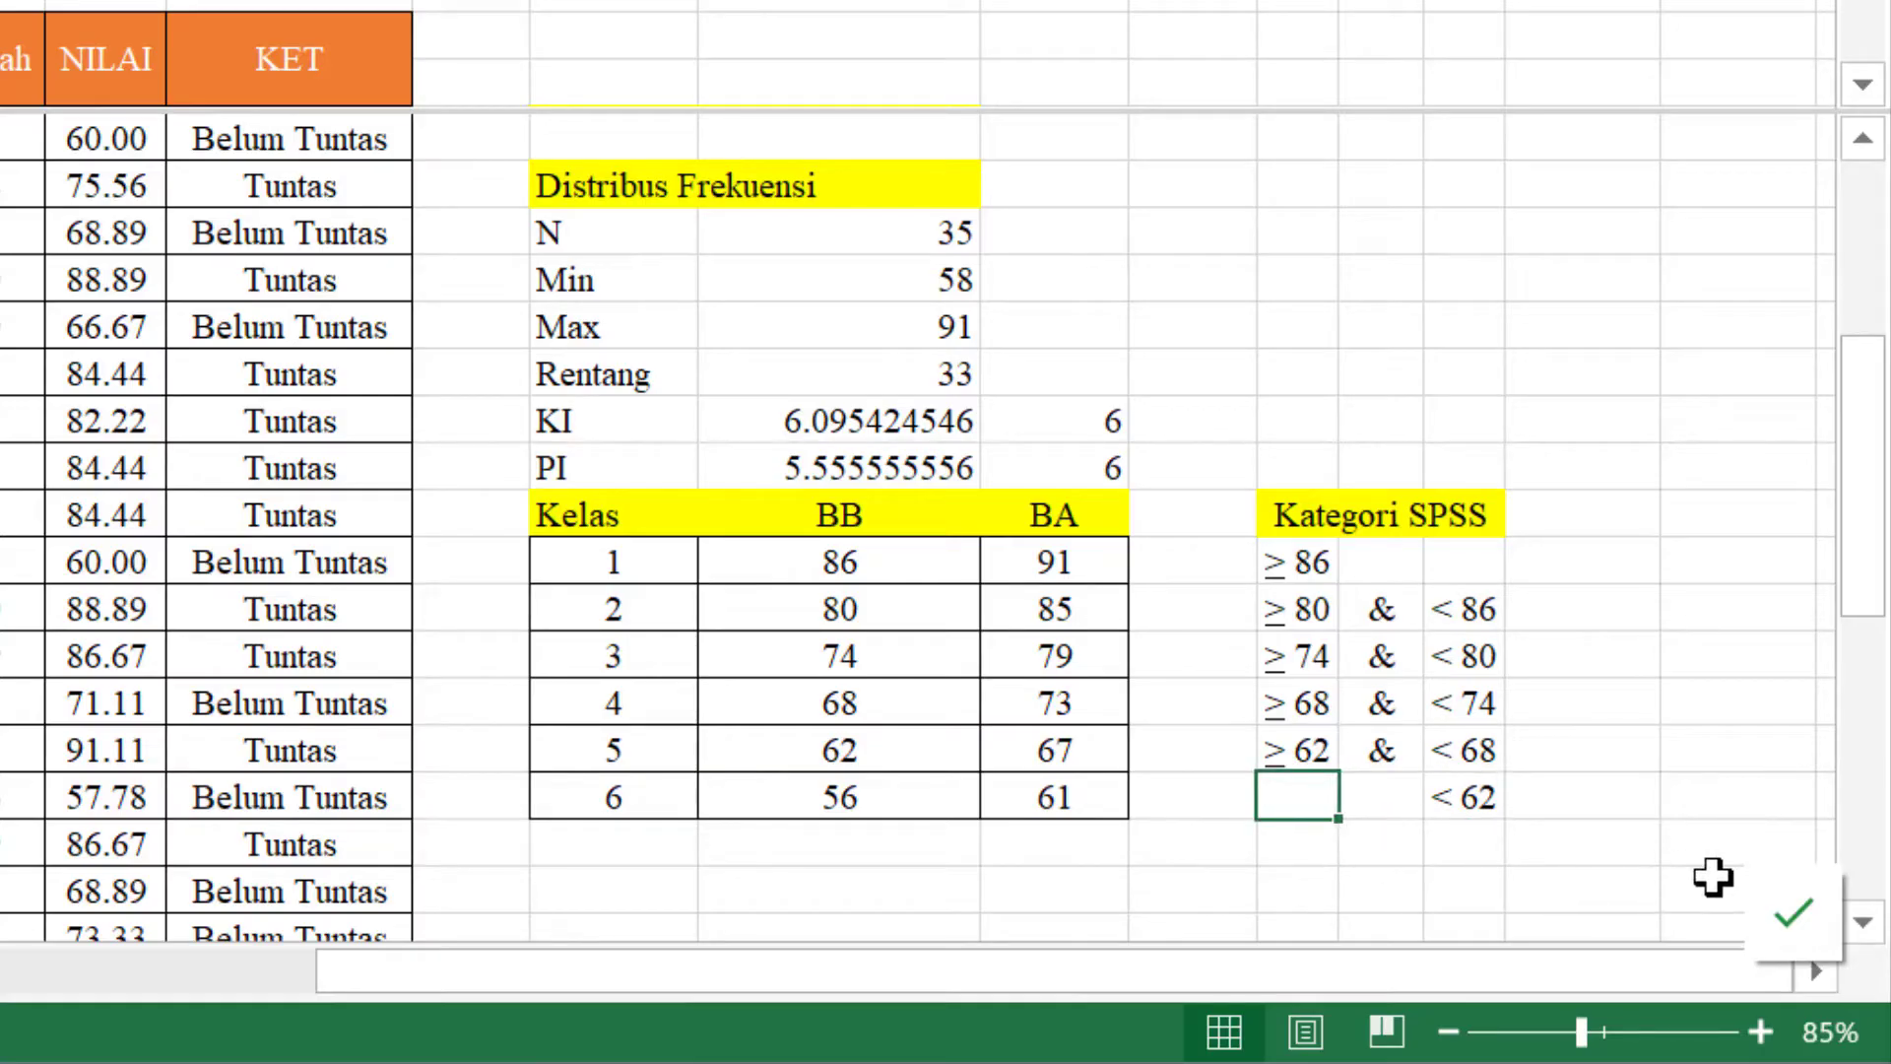
key(Up)
key(ctrl+c)
key(Down)
key(ctrl+v)
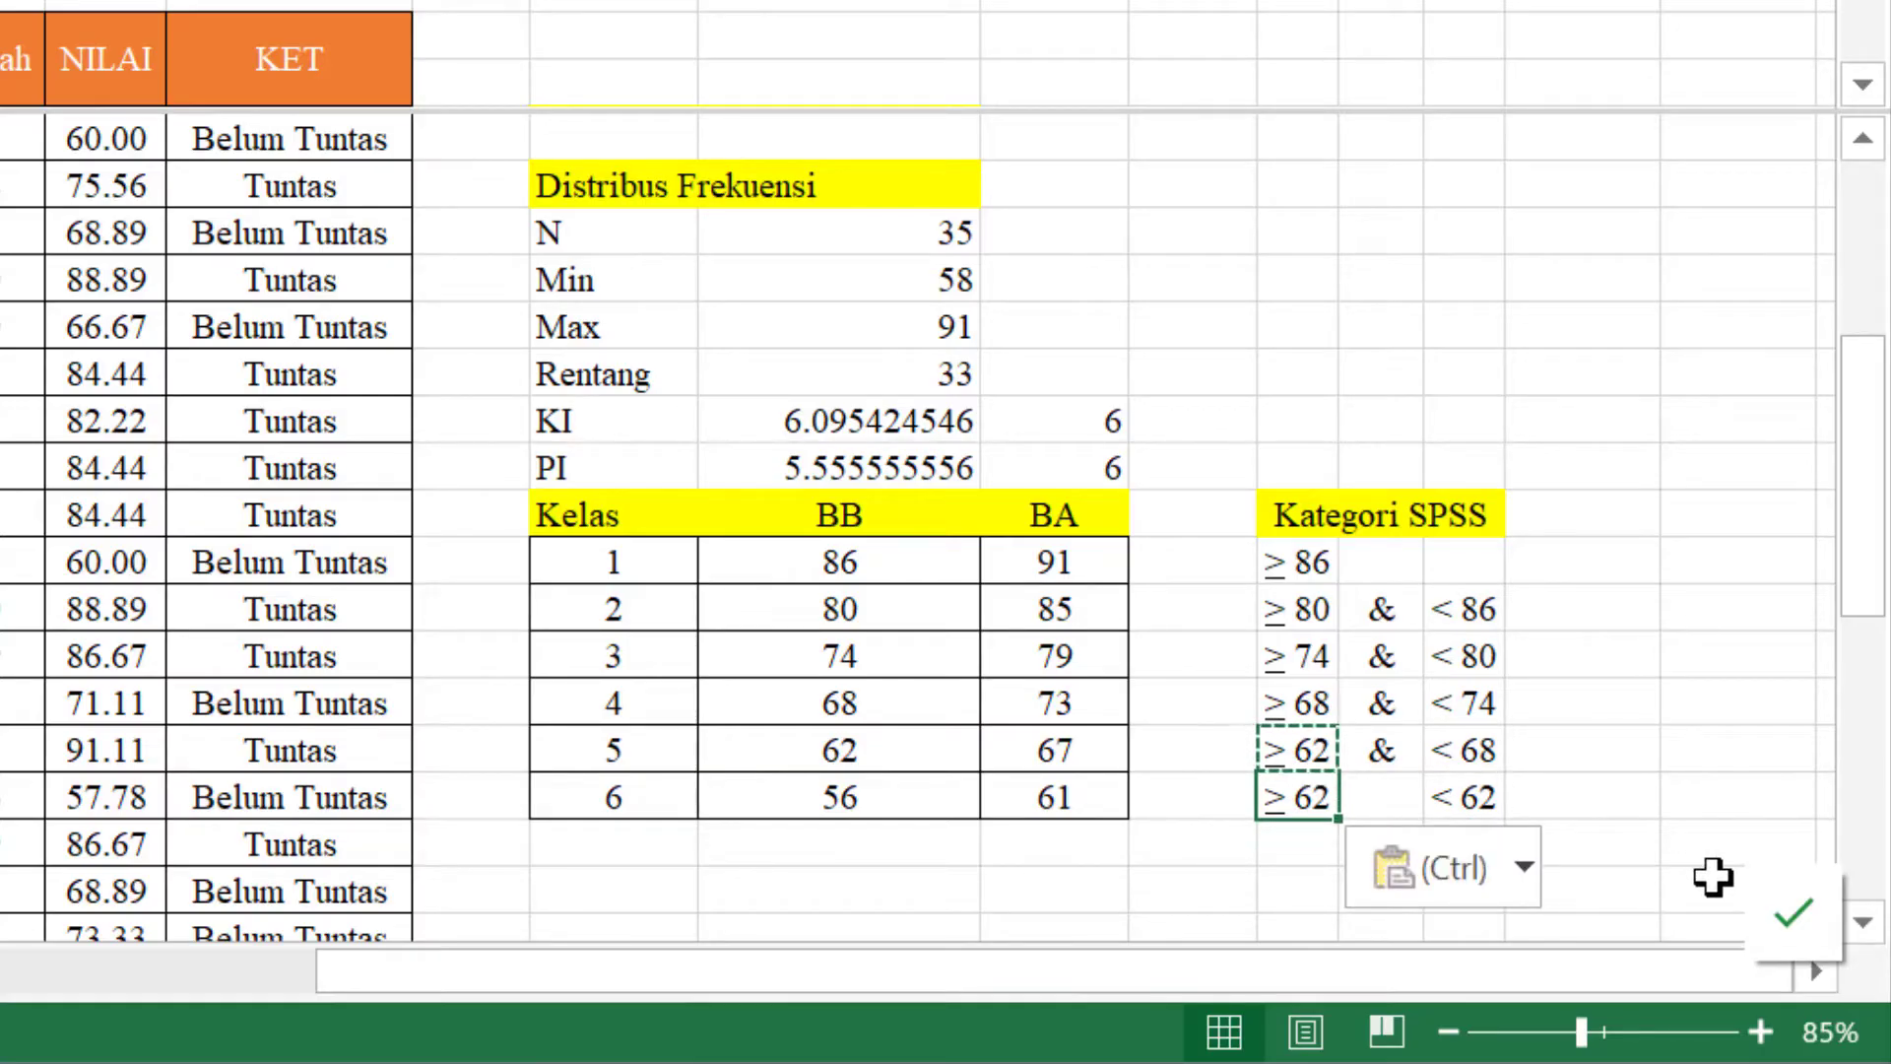
key(Escape)
key(F2)
key(Left)
key(Right)
key(shift+Right)
text(1)
key(Return)
key(Up)
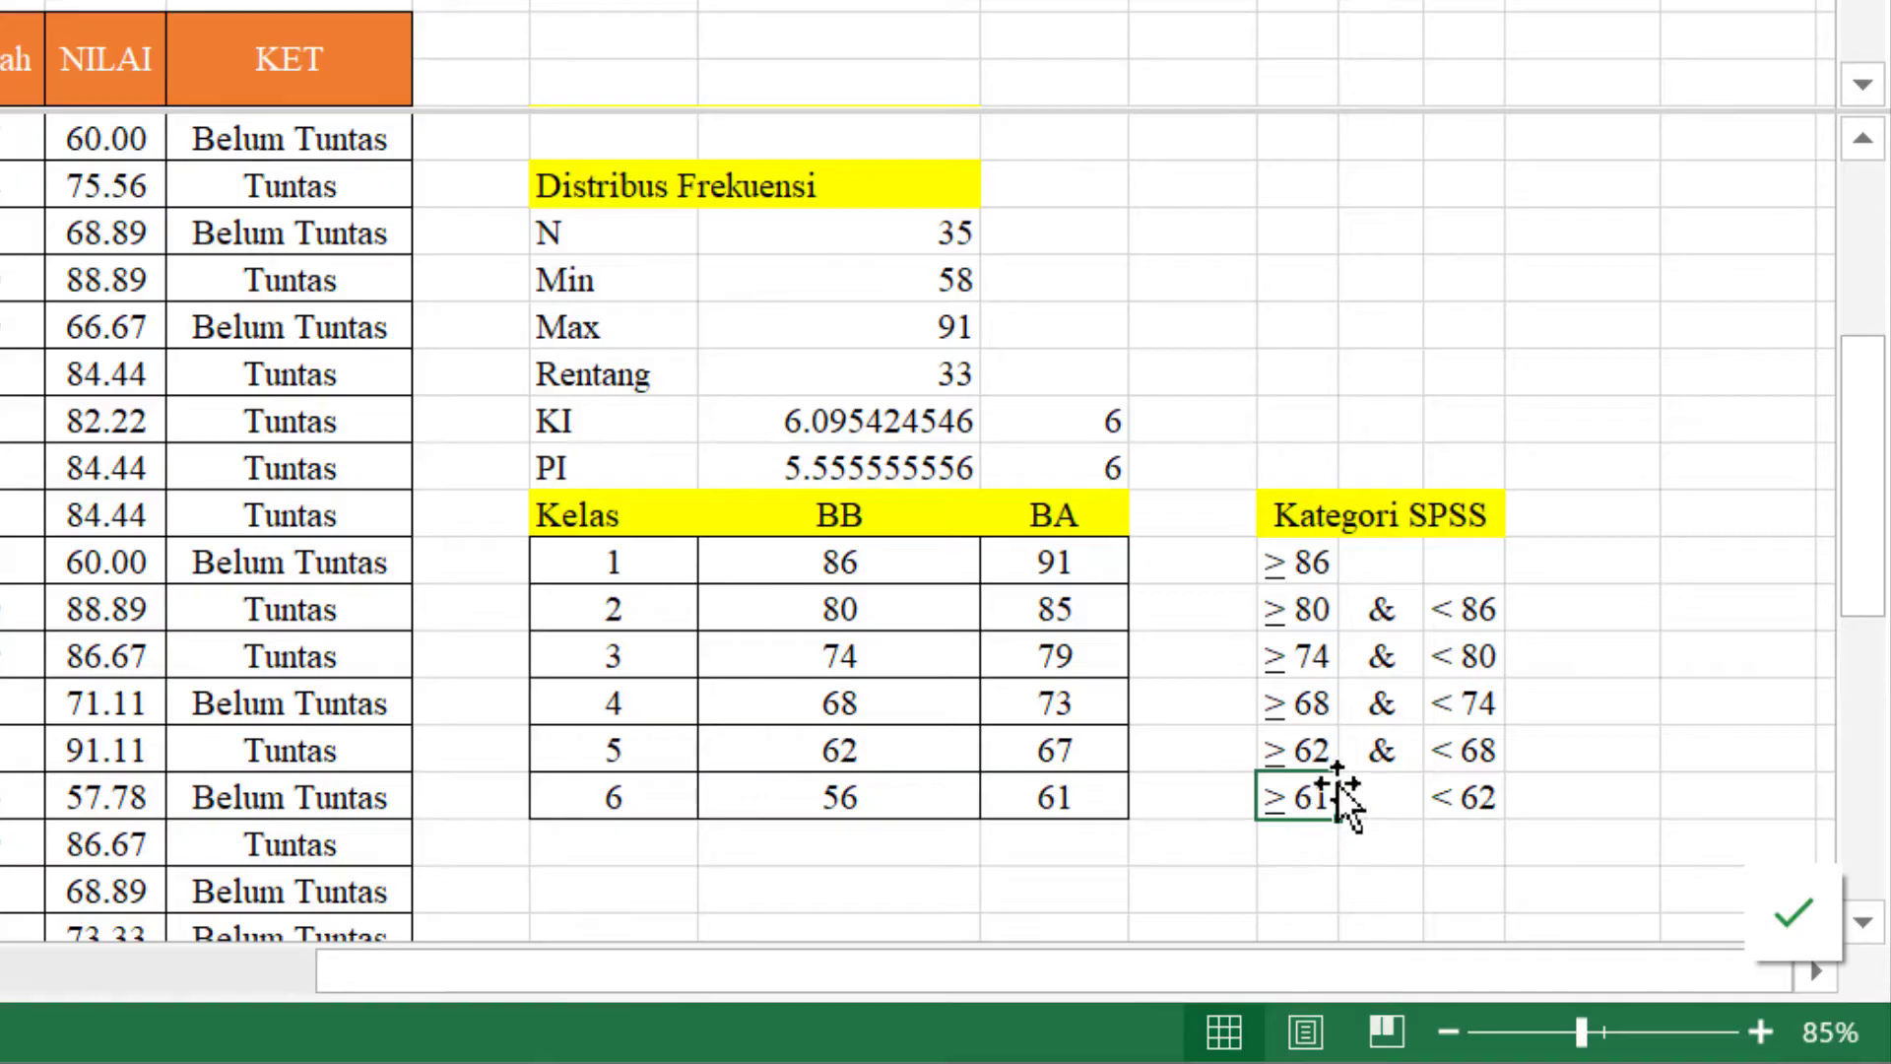
key(Delete)
- Compare the < thresholds in Kategori SPSS with the BB limit of the class above each one
click(1495, 799)
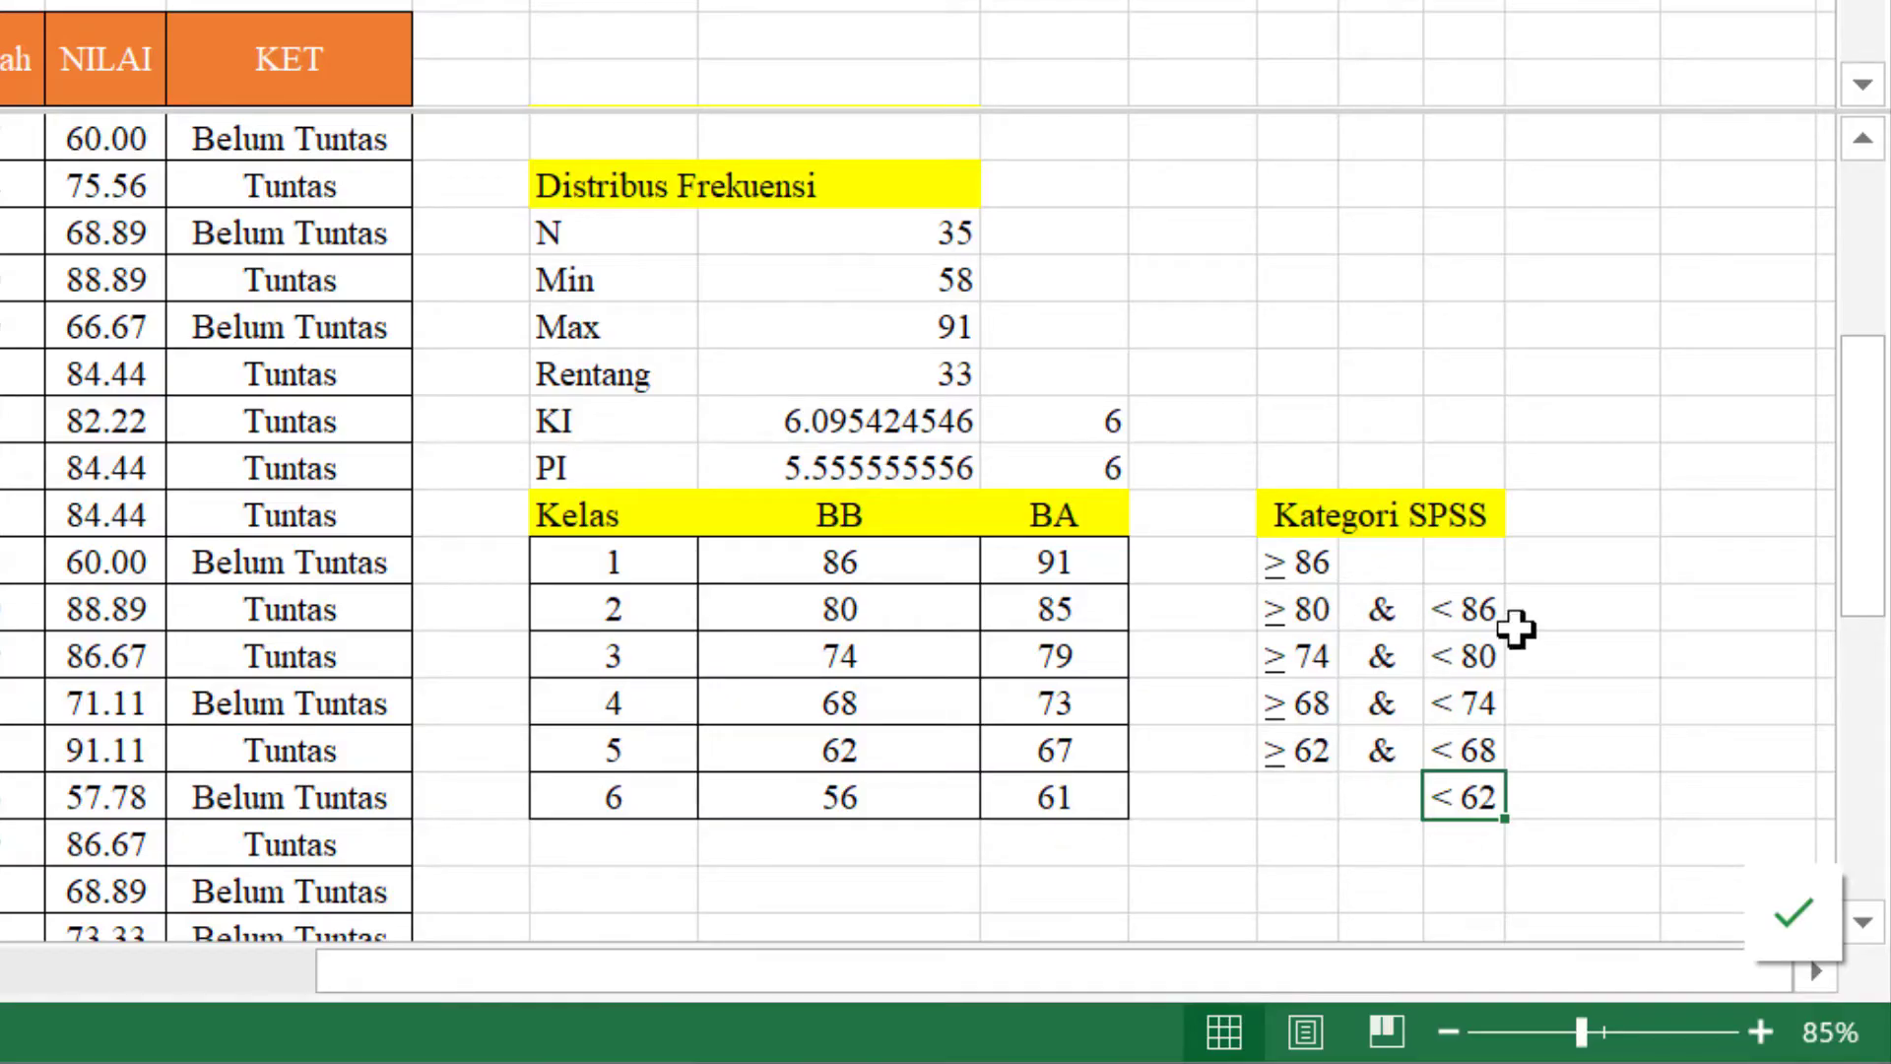
click(1482, 609)
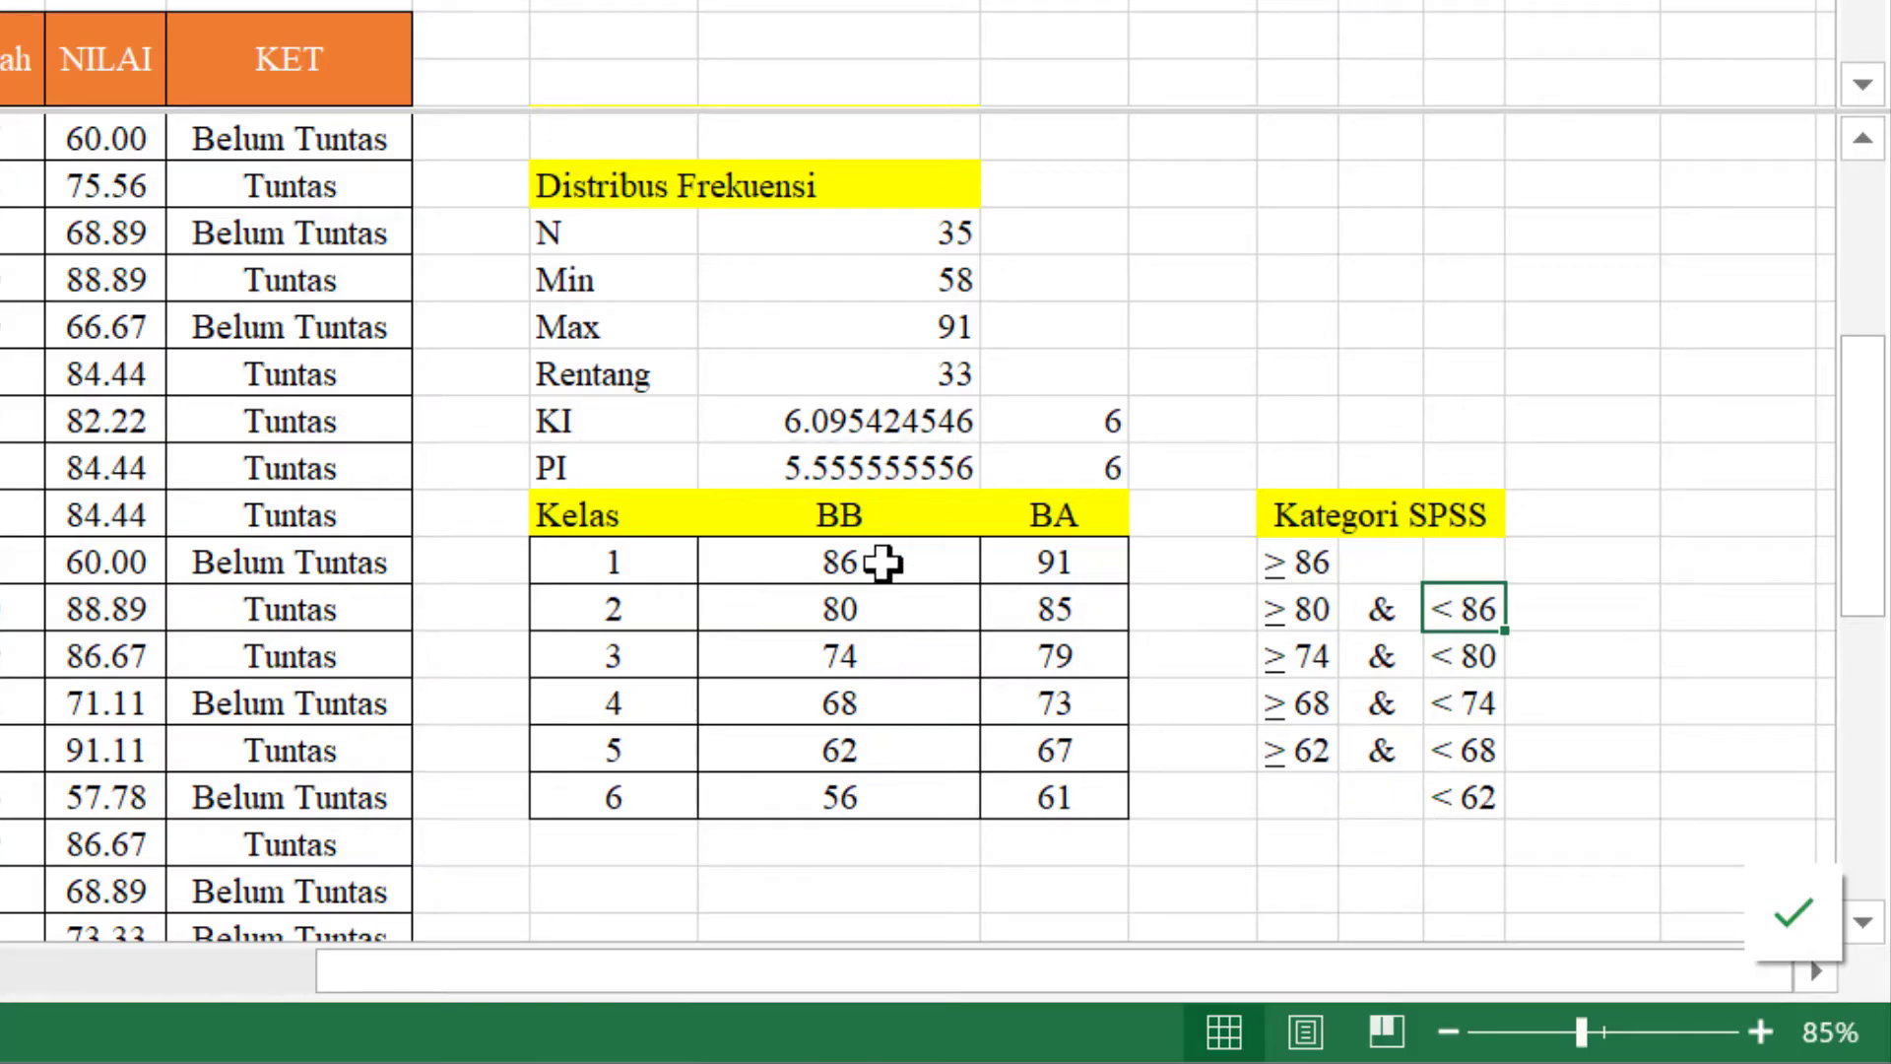
click(1484, 649)
click(917, 623)
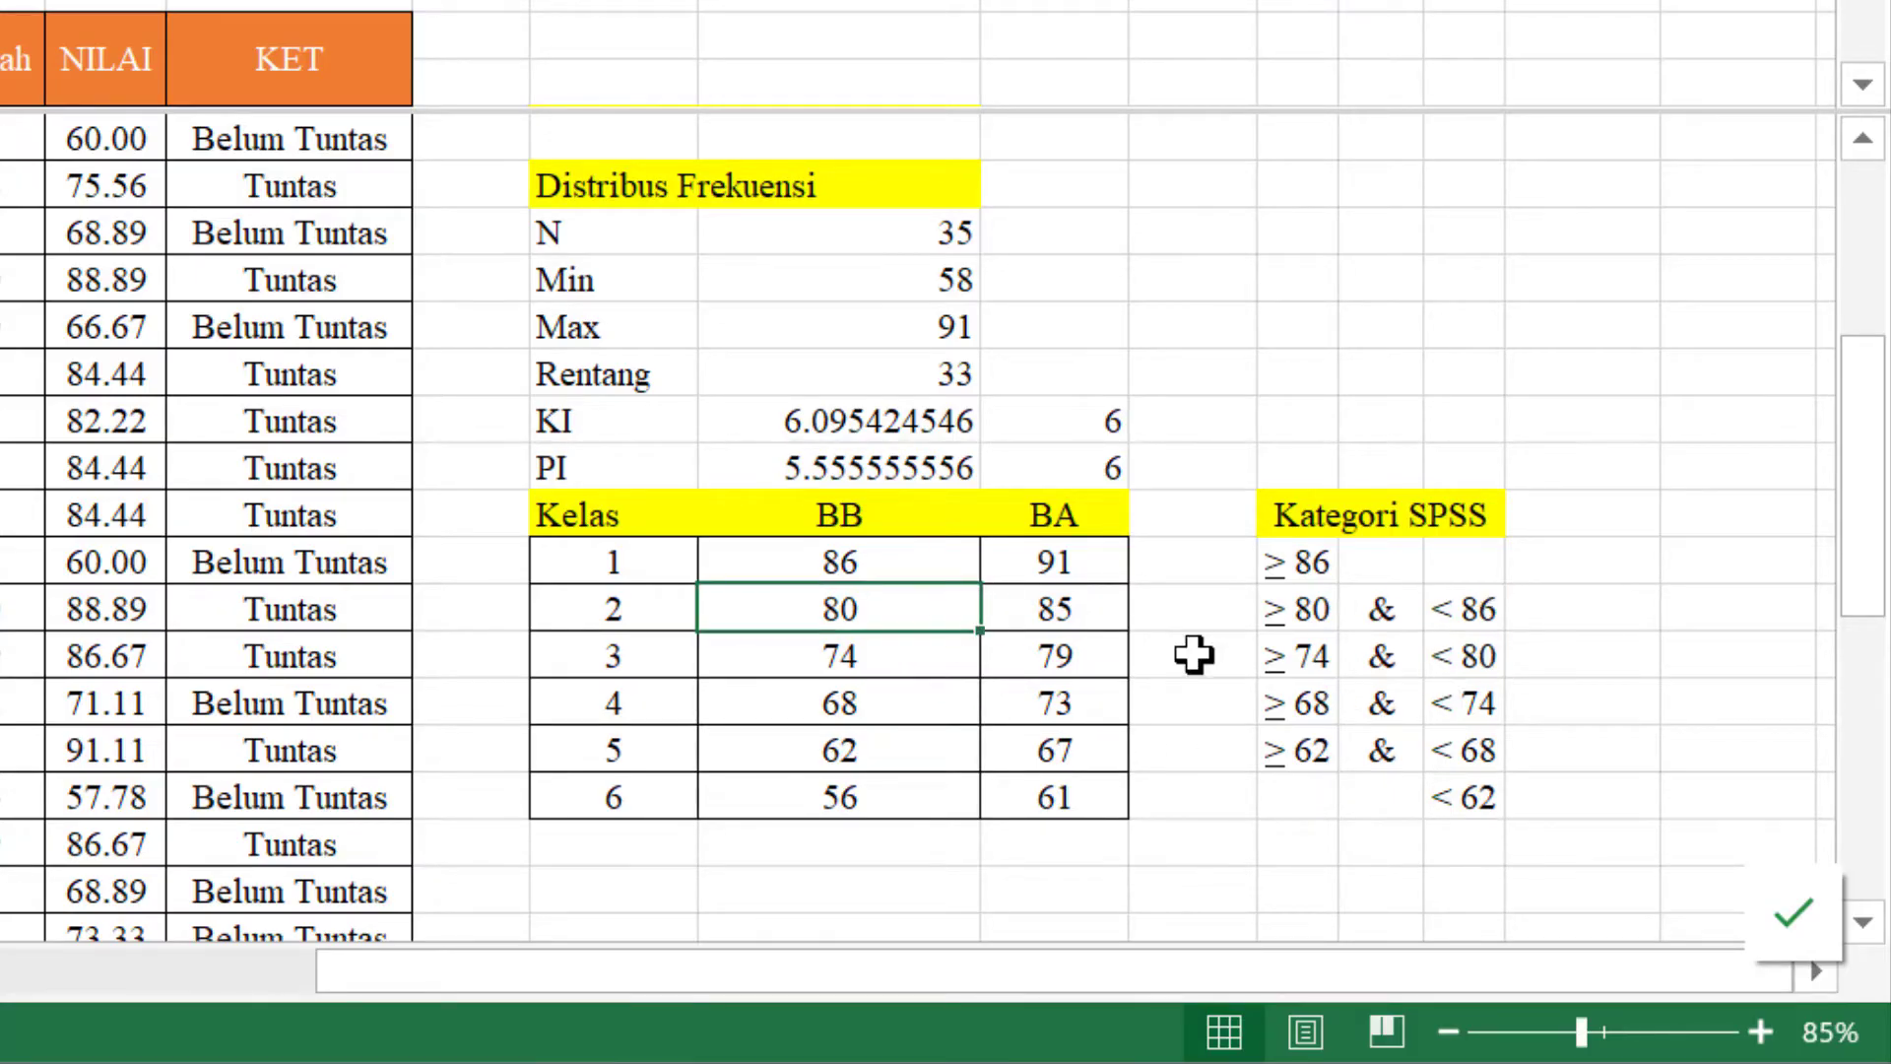
click(1543, 624)
click(1357, 666)
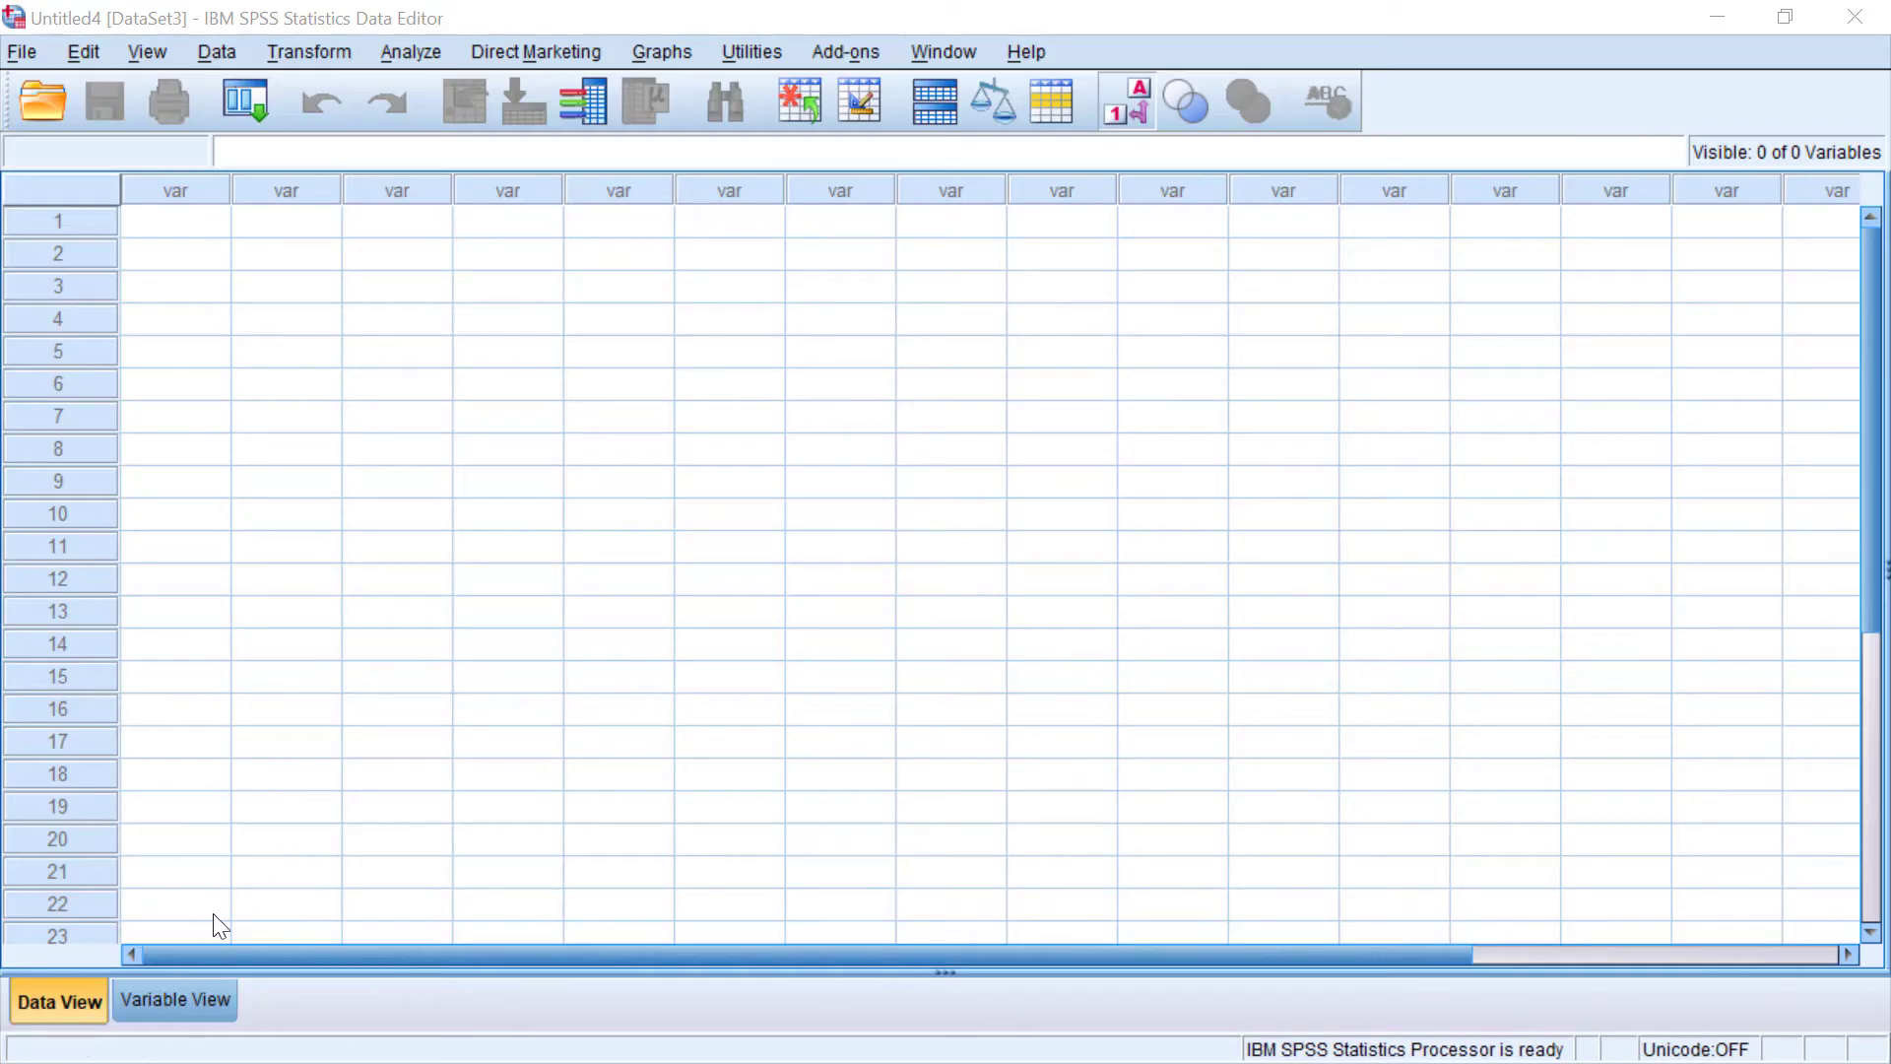
- Switch to SPSS Statistics and define the first variable in Variable View with the name Soal
click(162, 995)
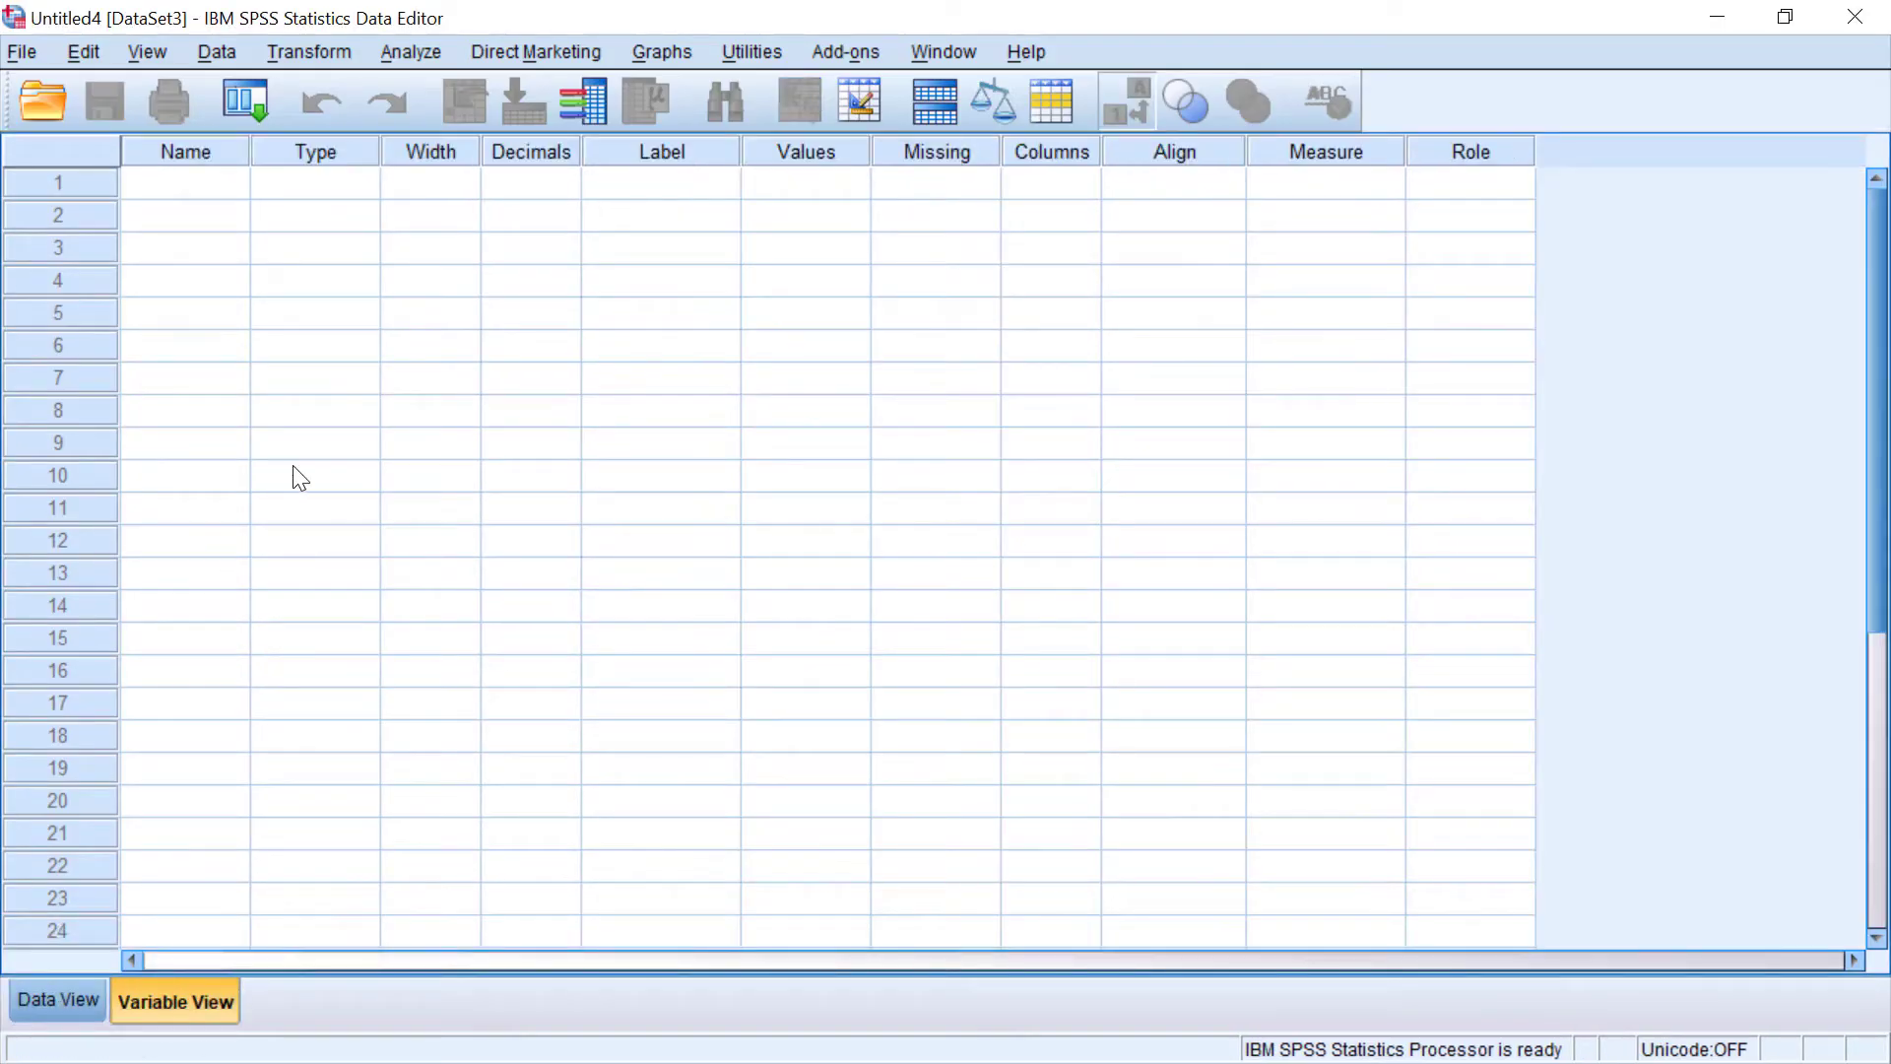
click(227, 193)
text(Soal)
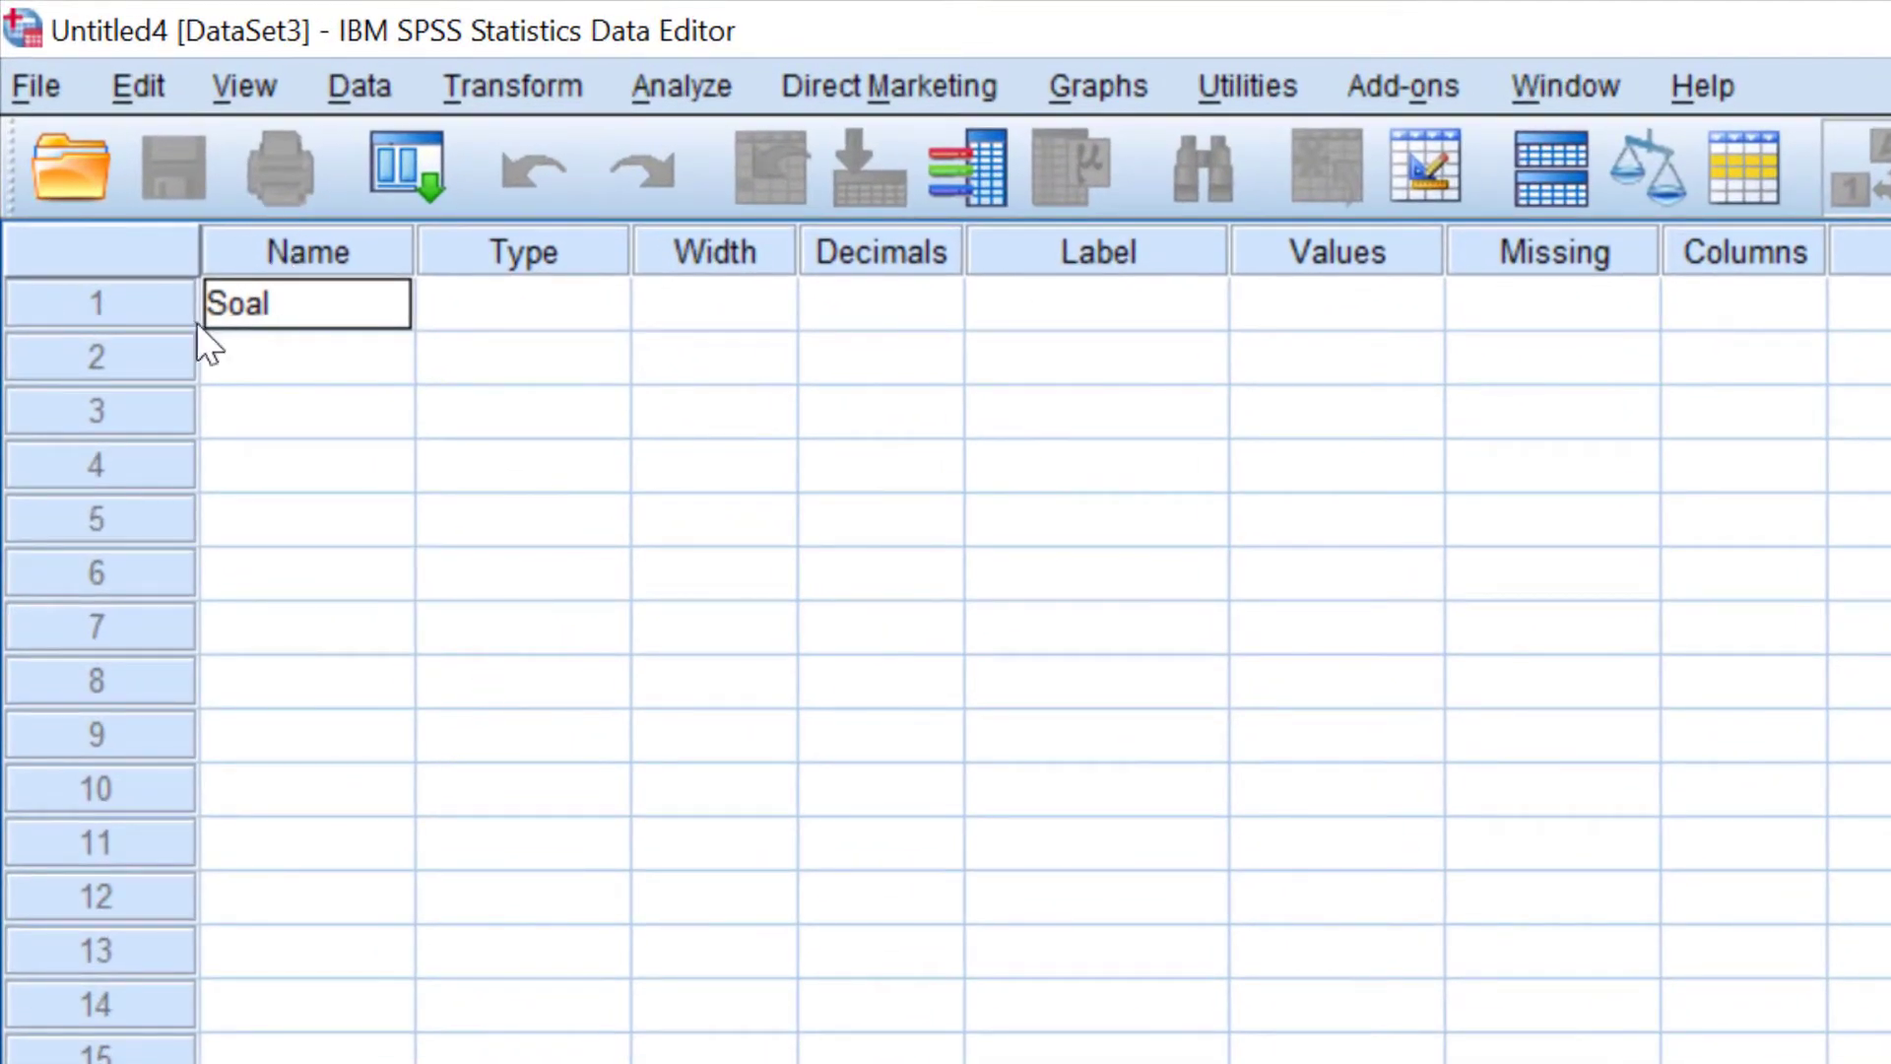
click(157, 310)
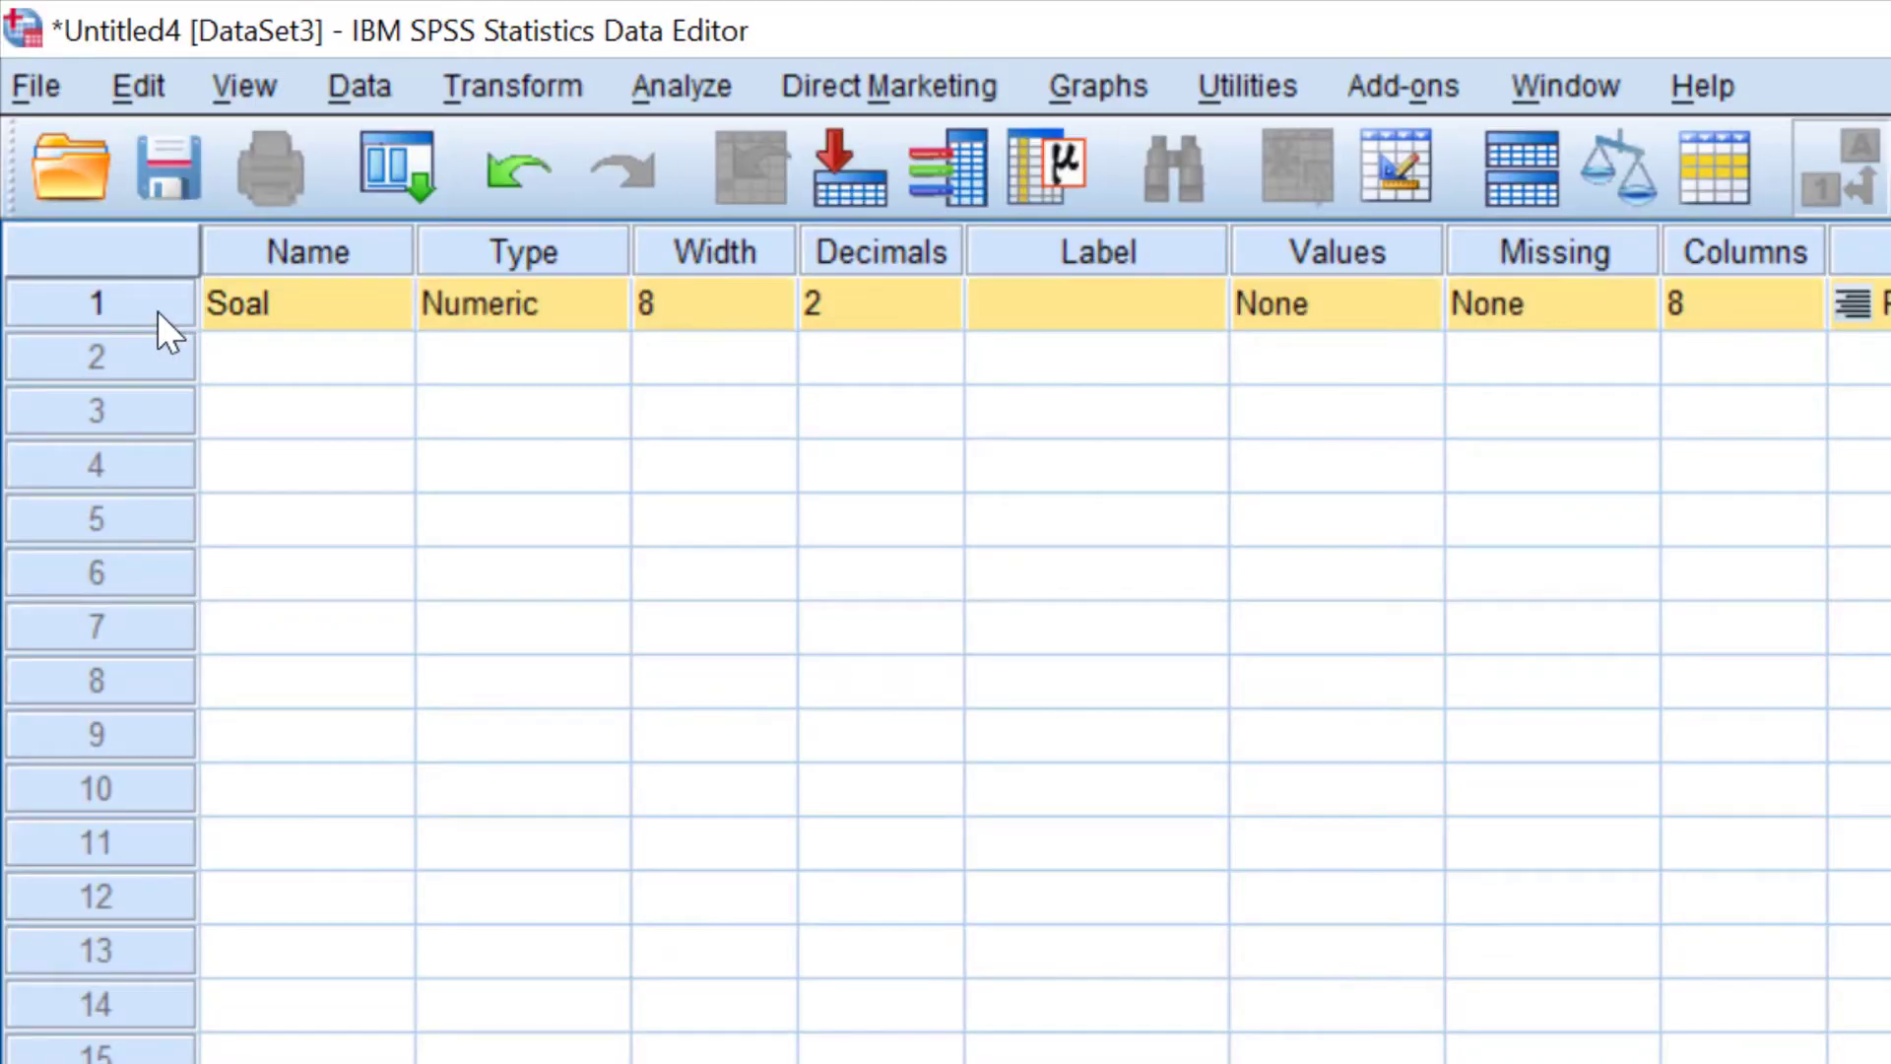
- Set the Soal variable to 0 decimals and its measurement level to Scale
click(941, 304)
click(943, 315)
click(942, 315)
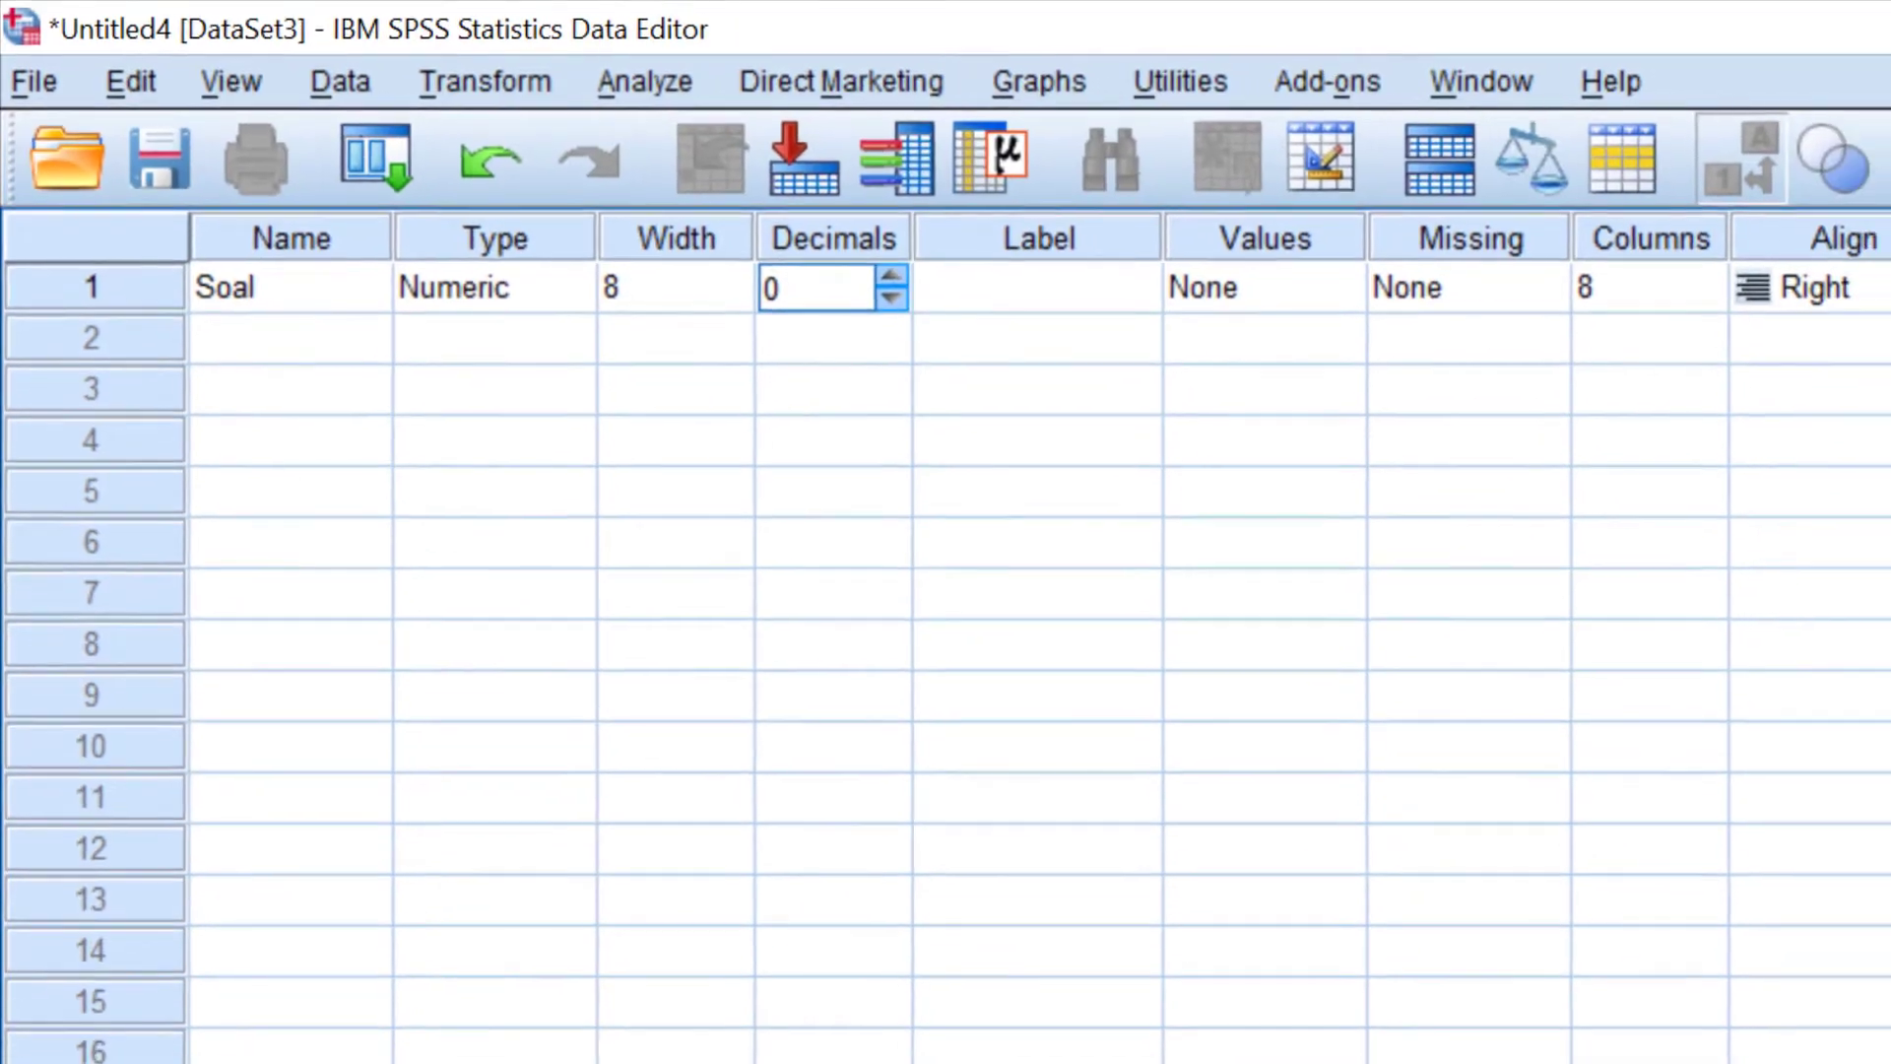
click(1839, 243)
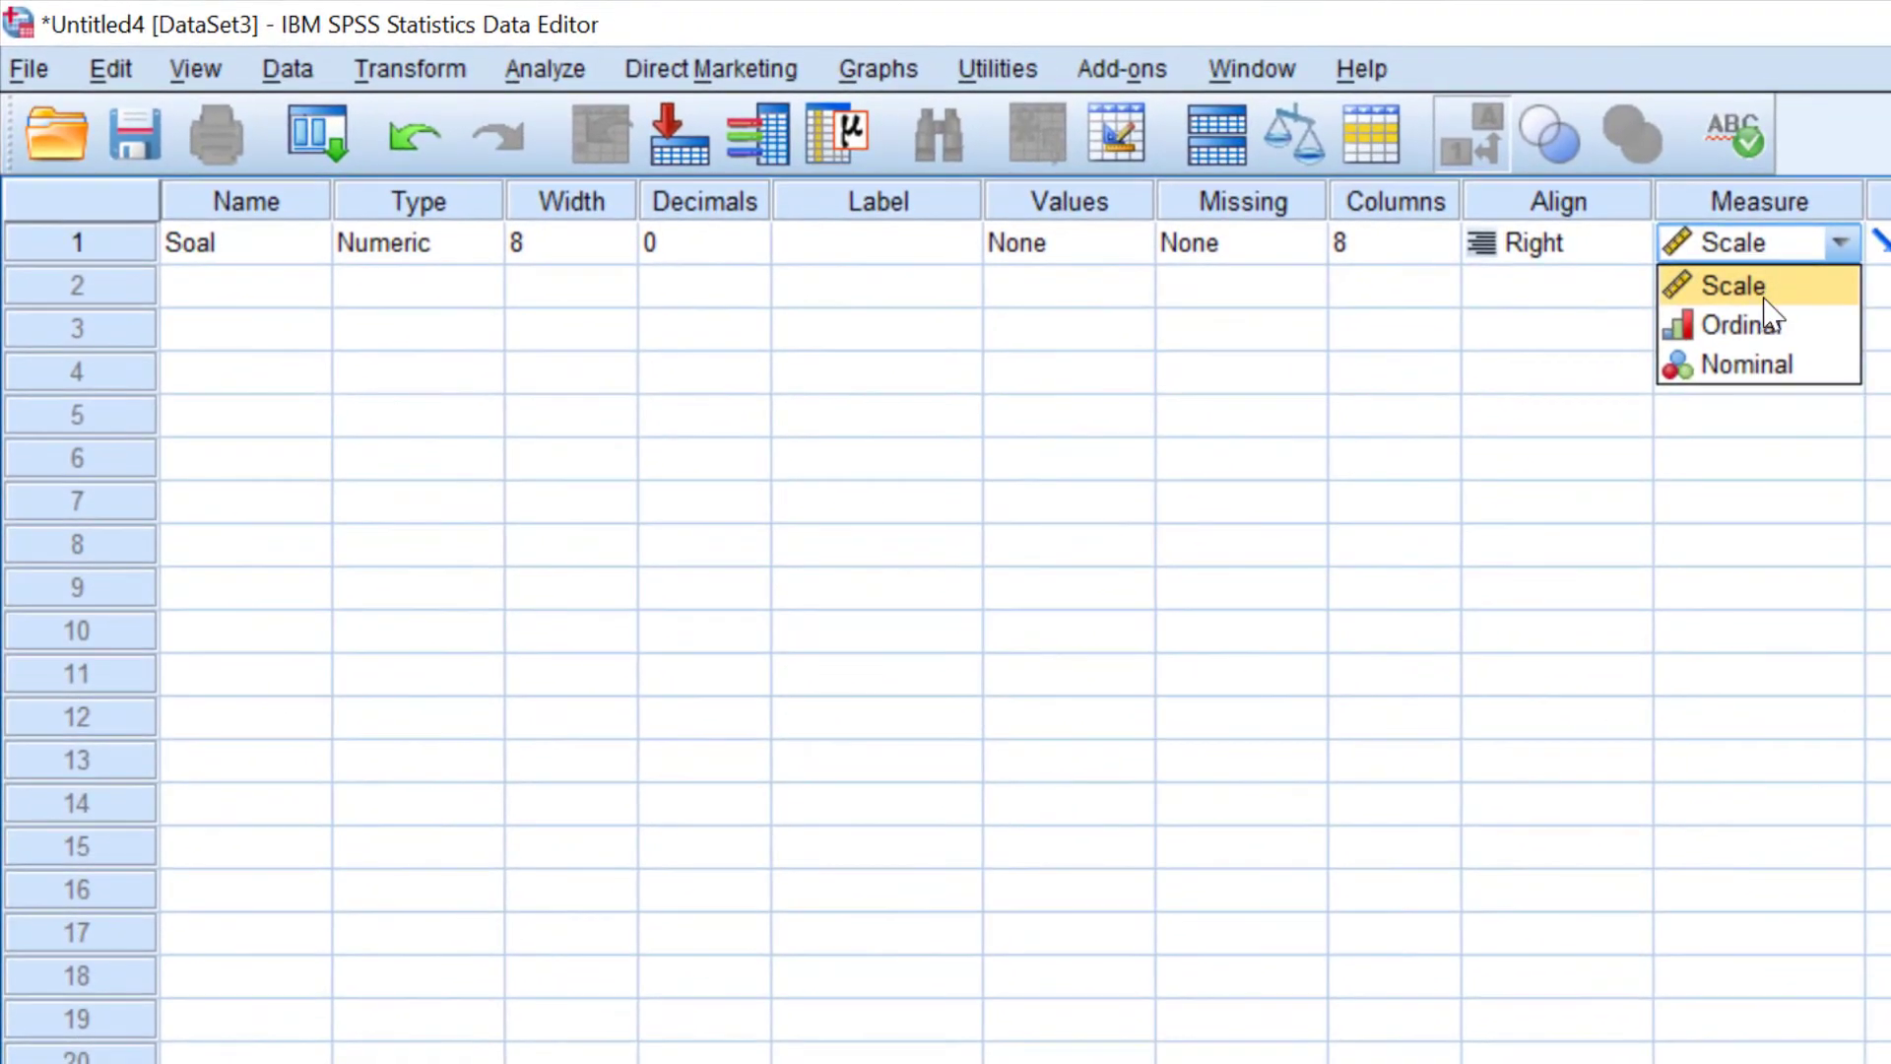
click(1766, 300)
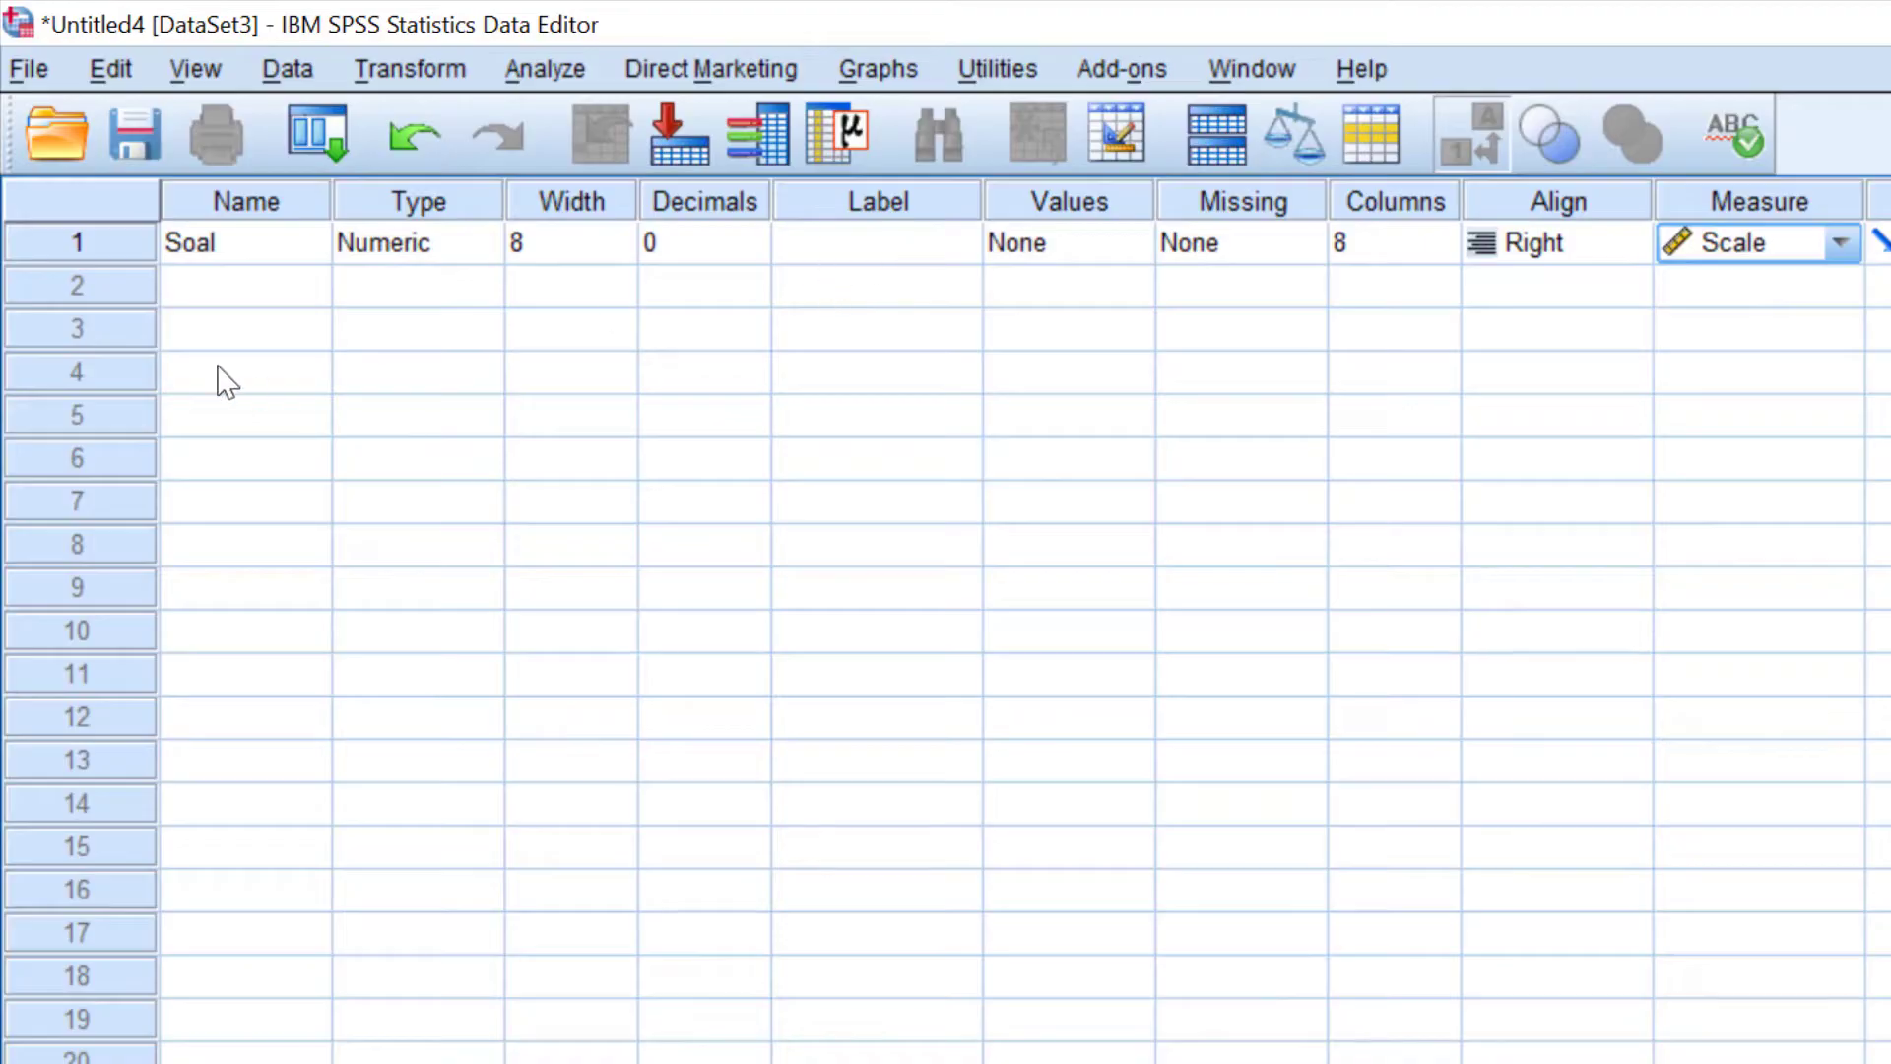
click(827, 251)
click(121, 253)
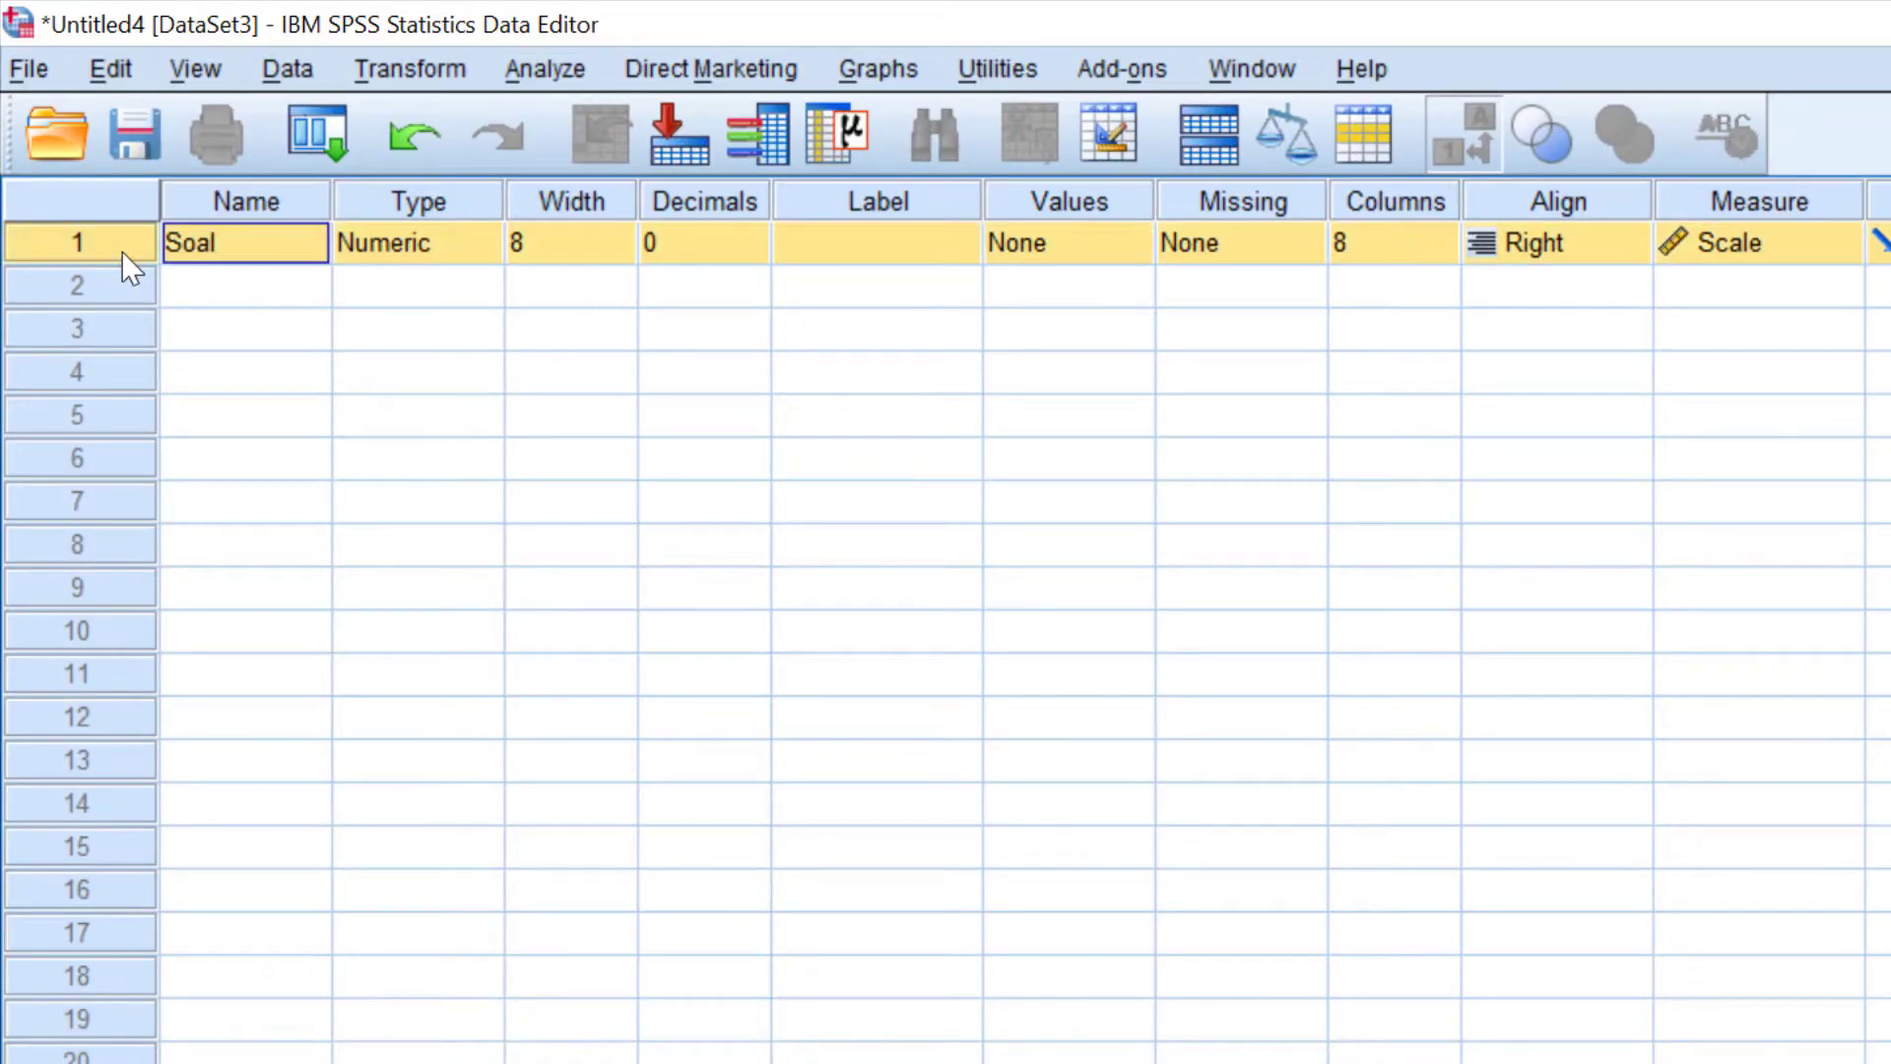
- Copy the Soal variable and paste it over itself as 45 new variables named Soal, numbered from 1
right_click(121, 252)
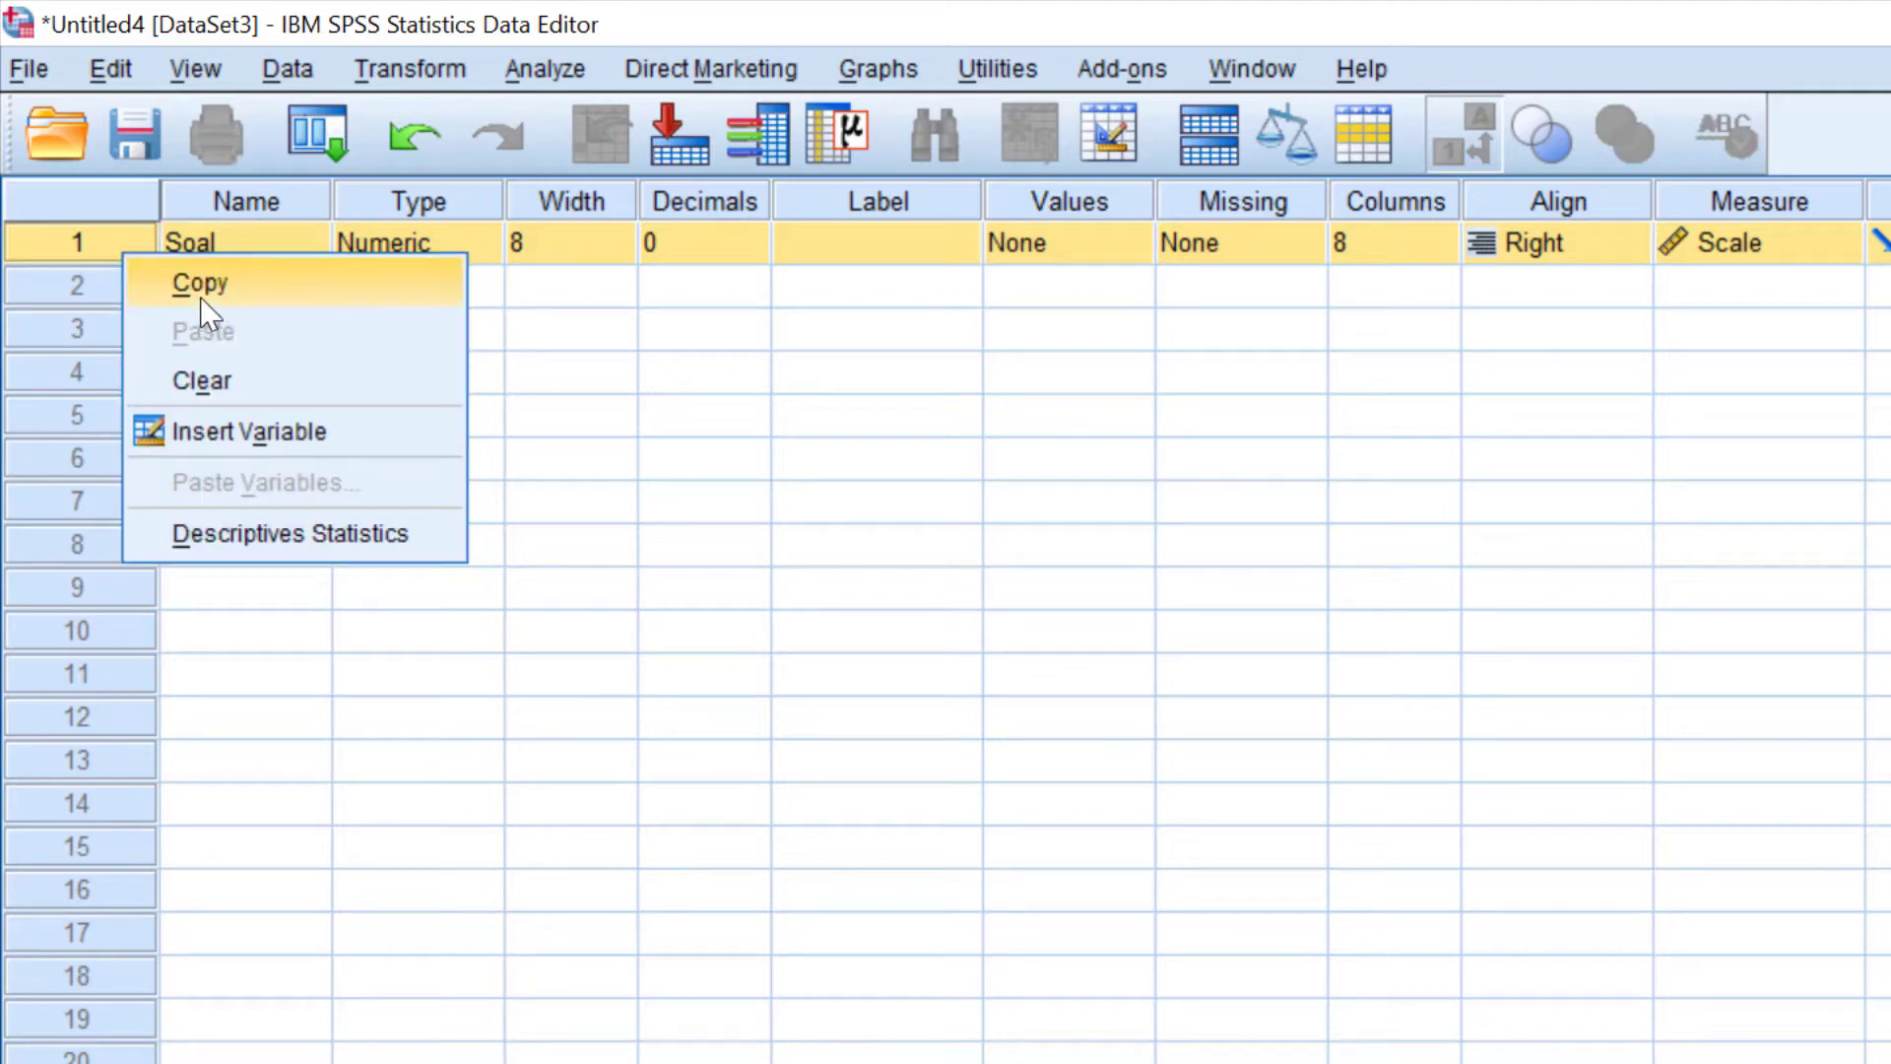
click(199, 286)
right_click(120, 246)
click(92, 247)
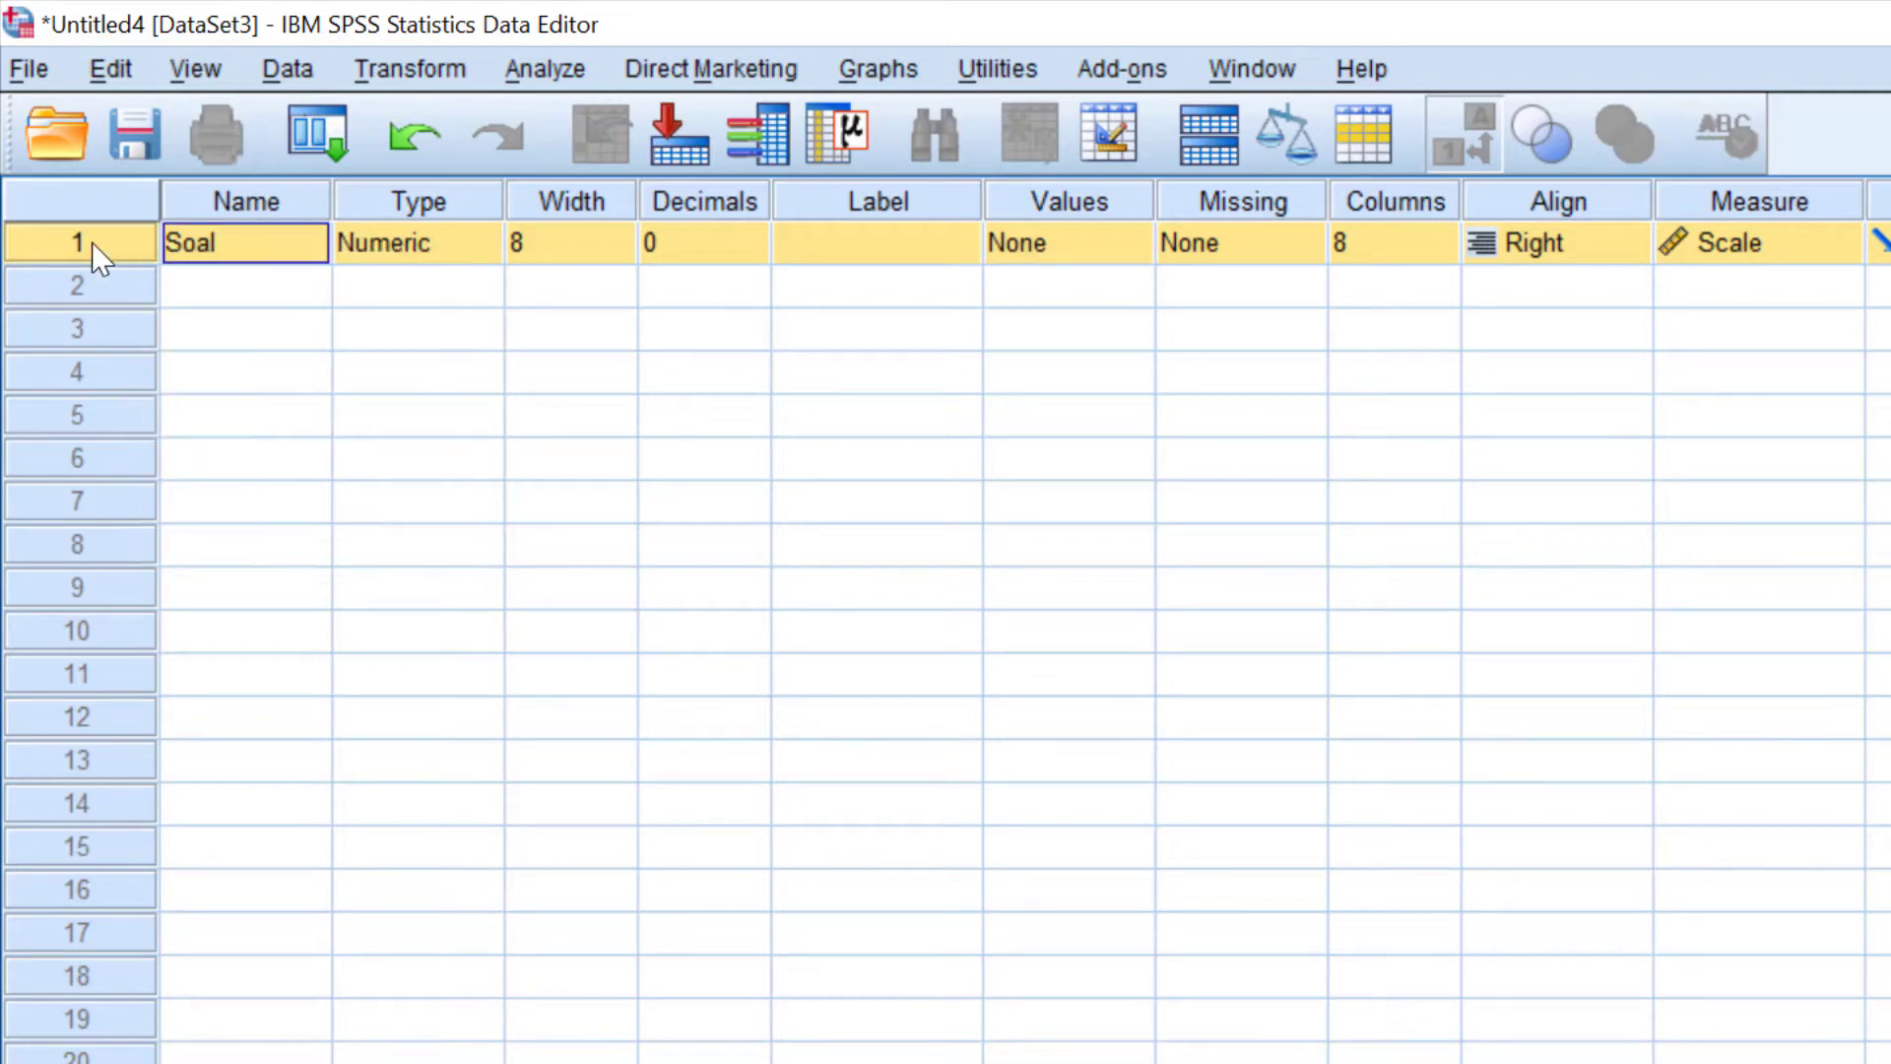
right_click(101, 258)
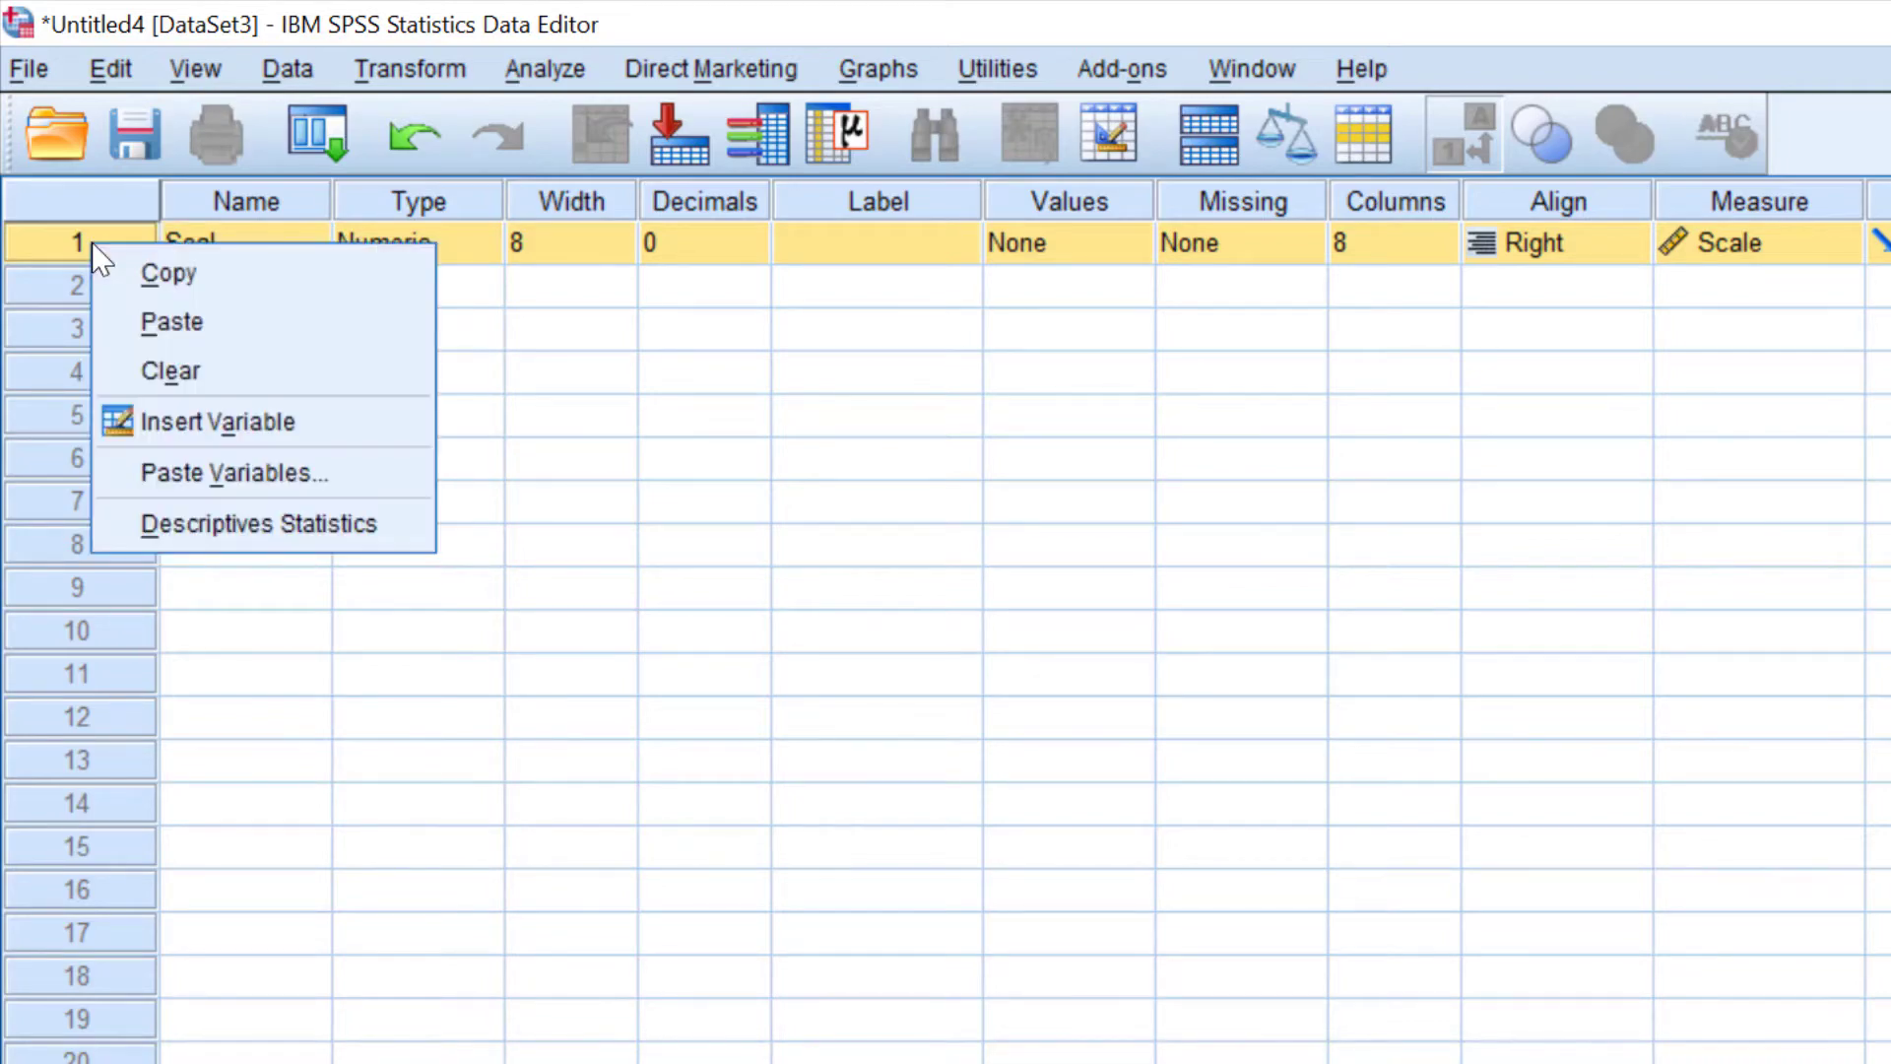
click(160, 475)
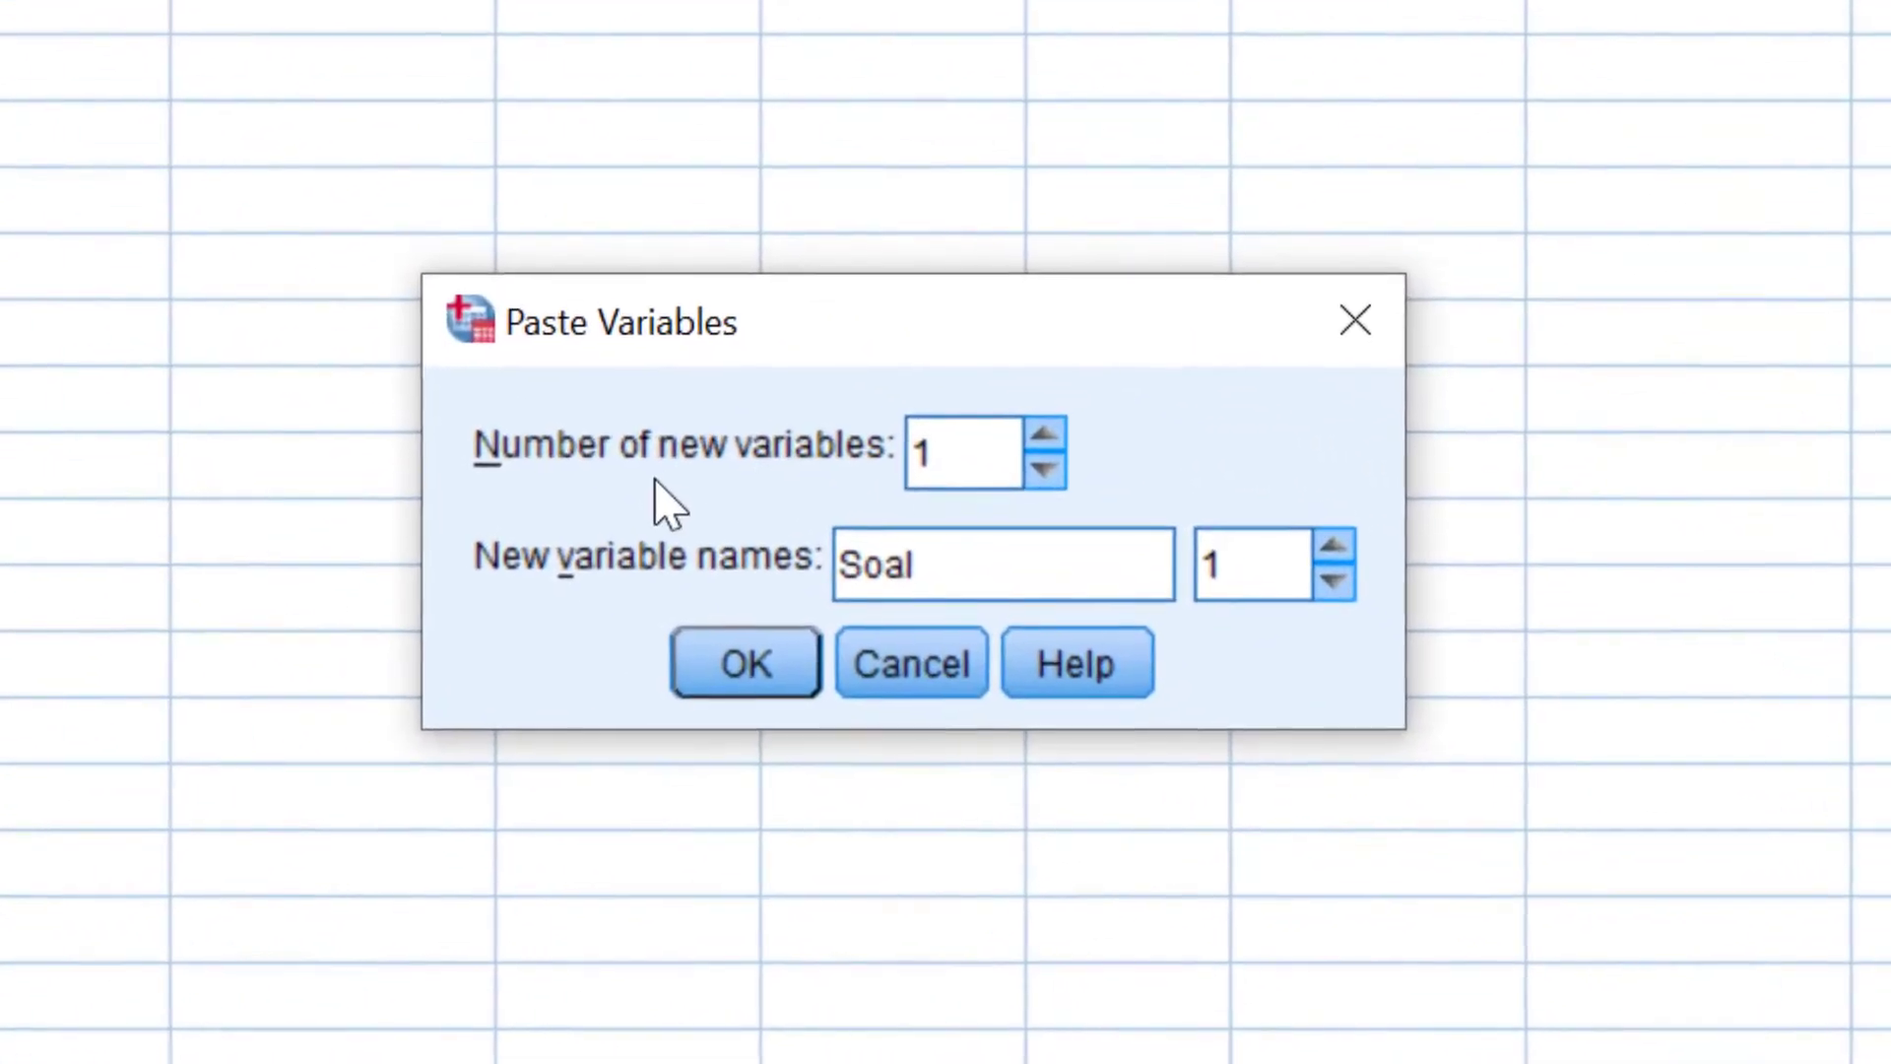
drag(962, 461, 911, 453)
text(45)
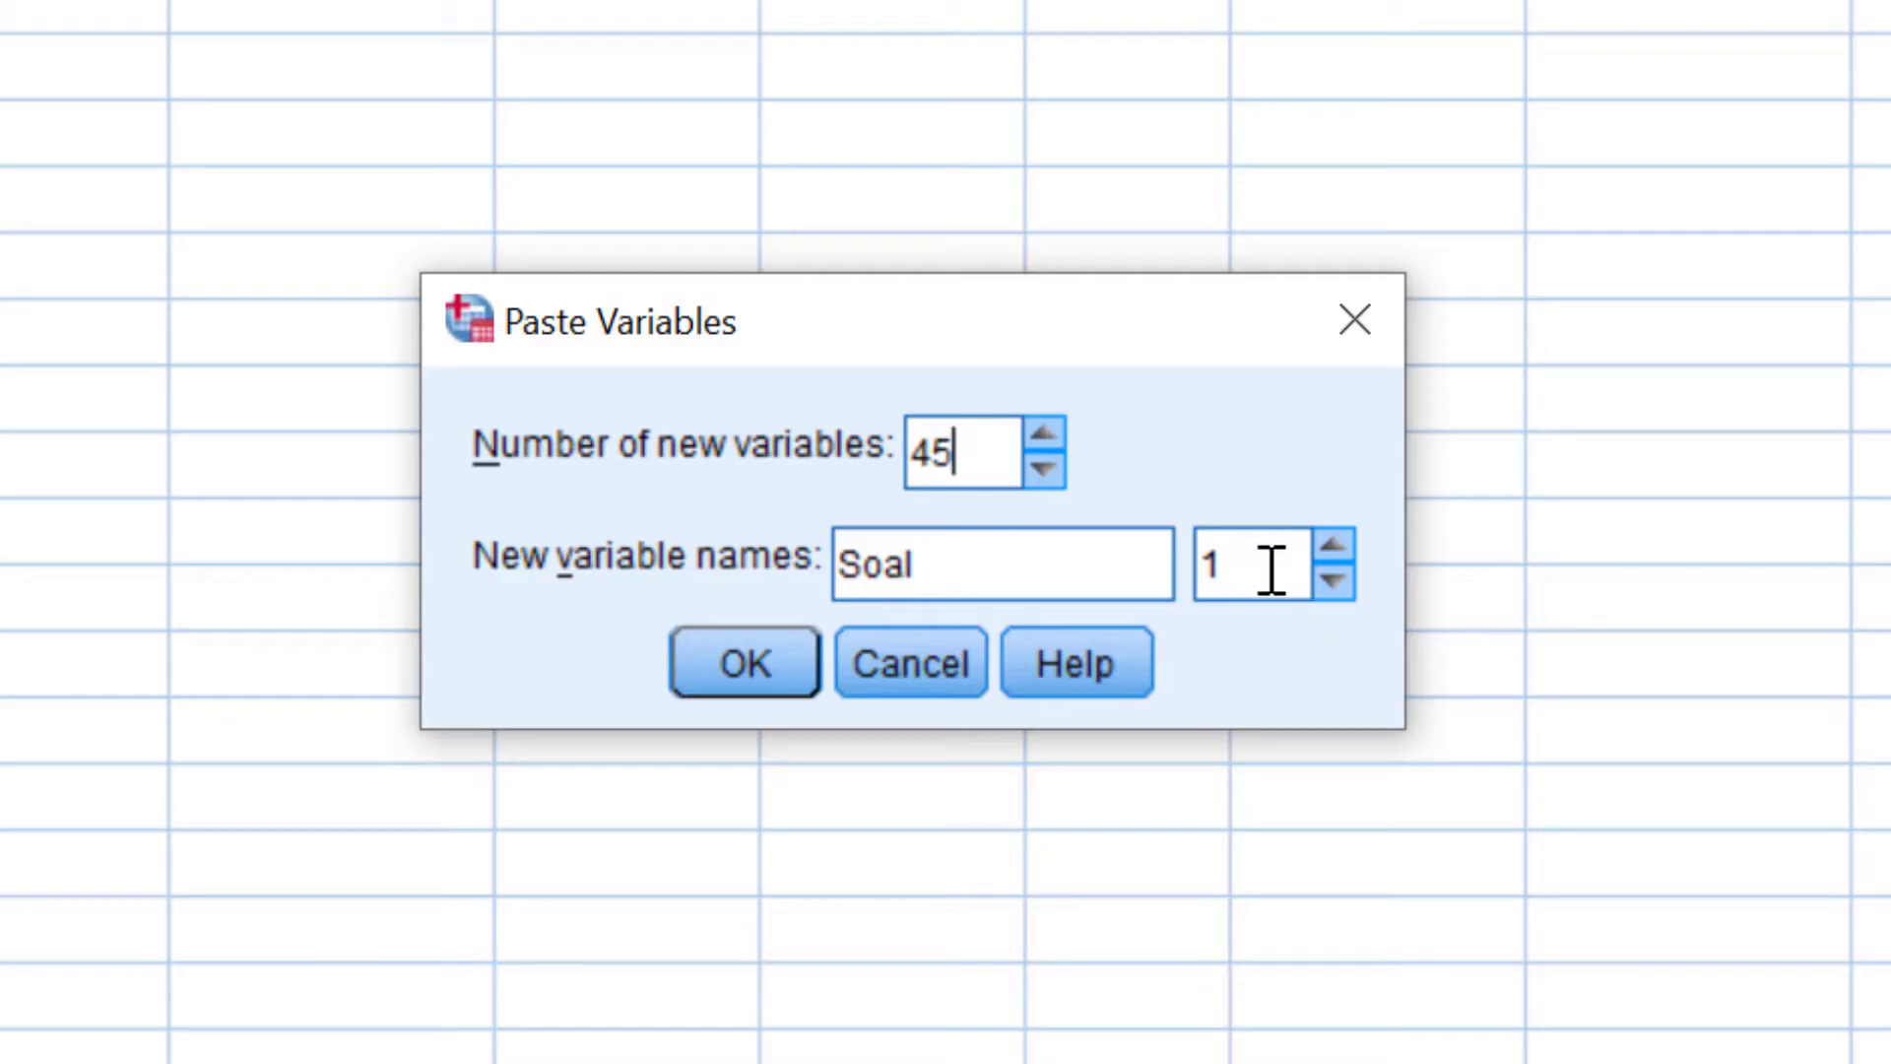
click(1201, 591)
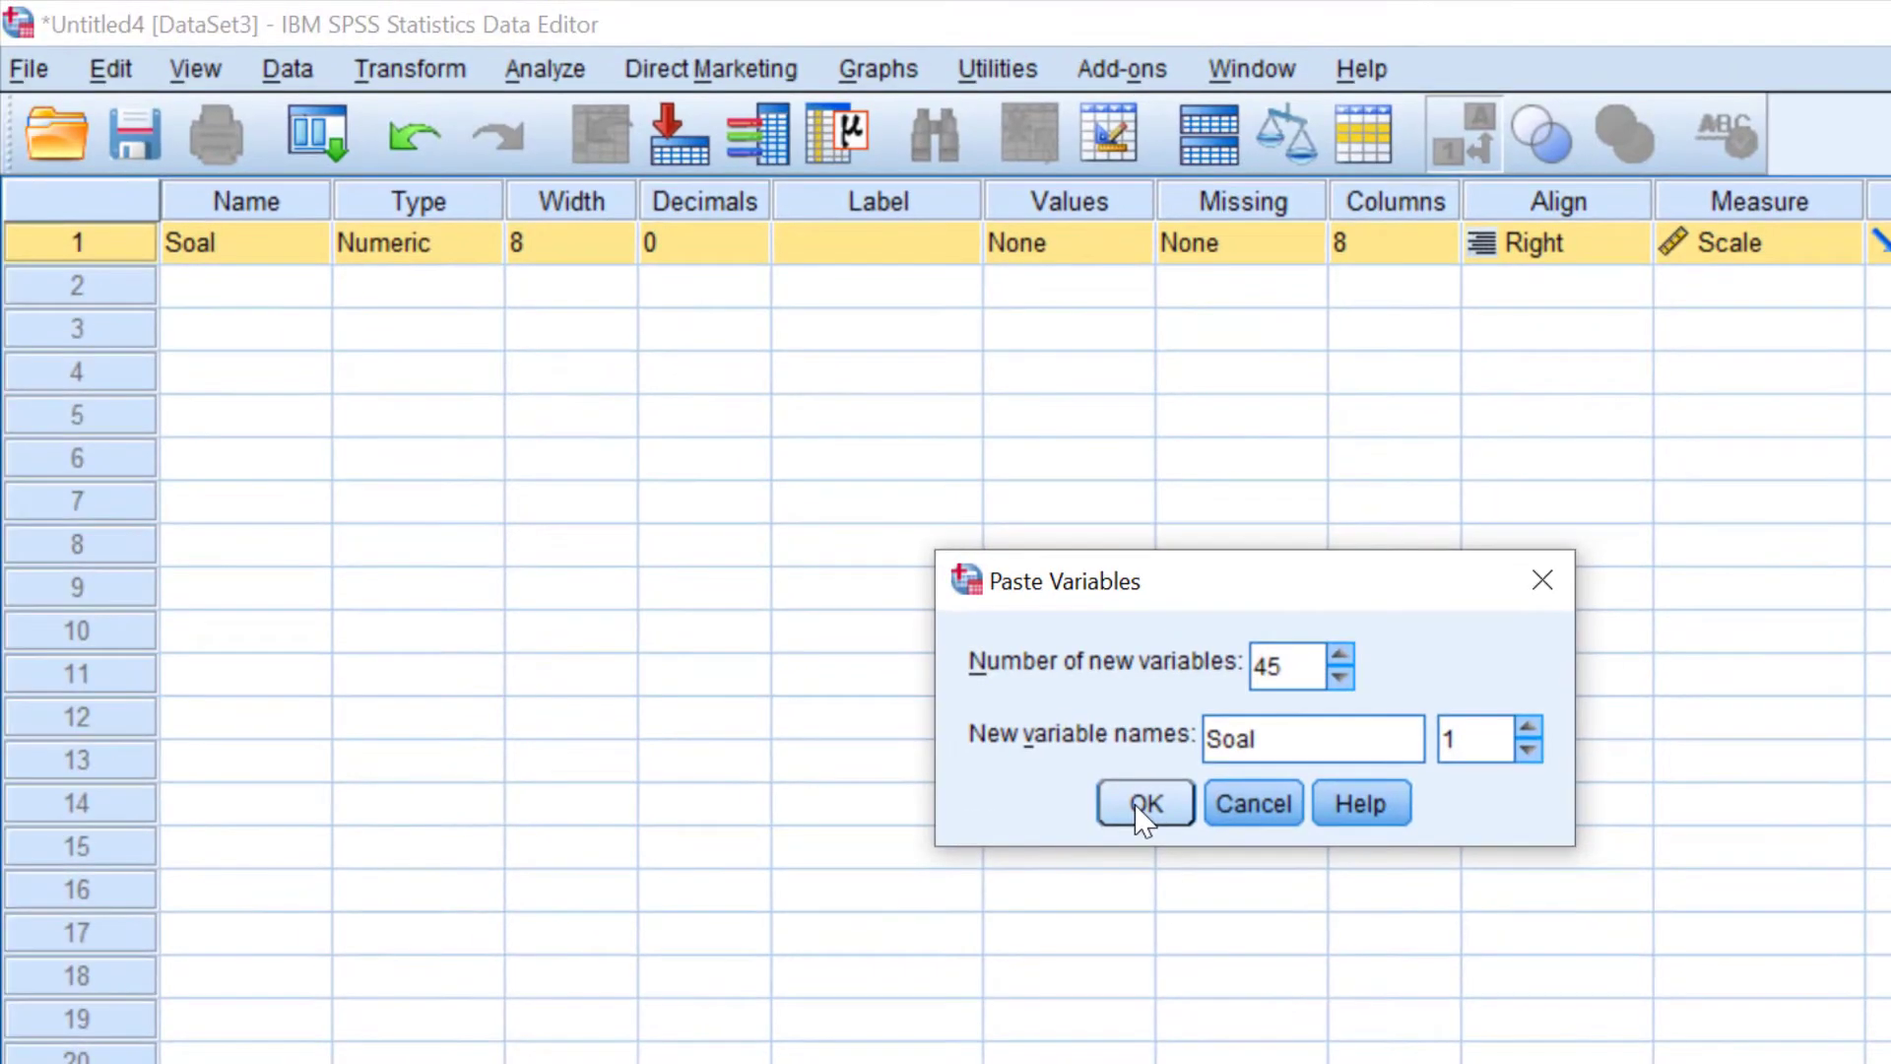
click(1145, 804)
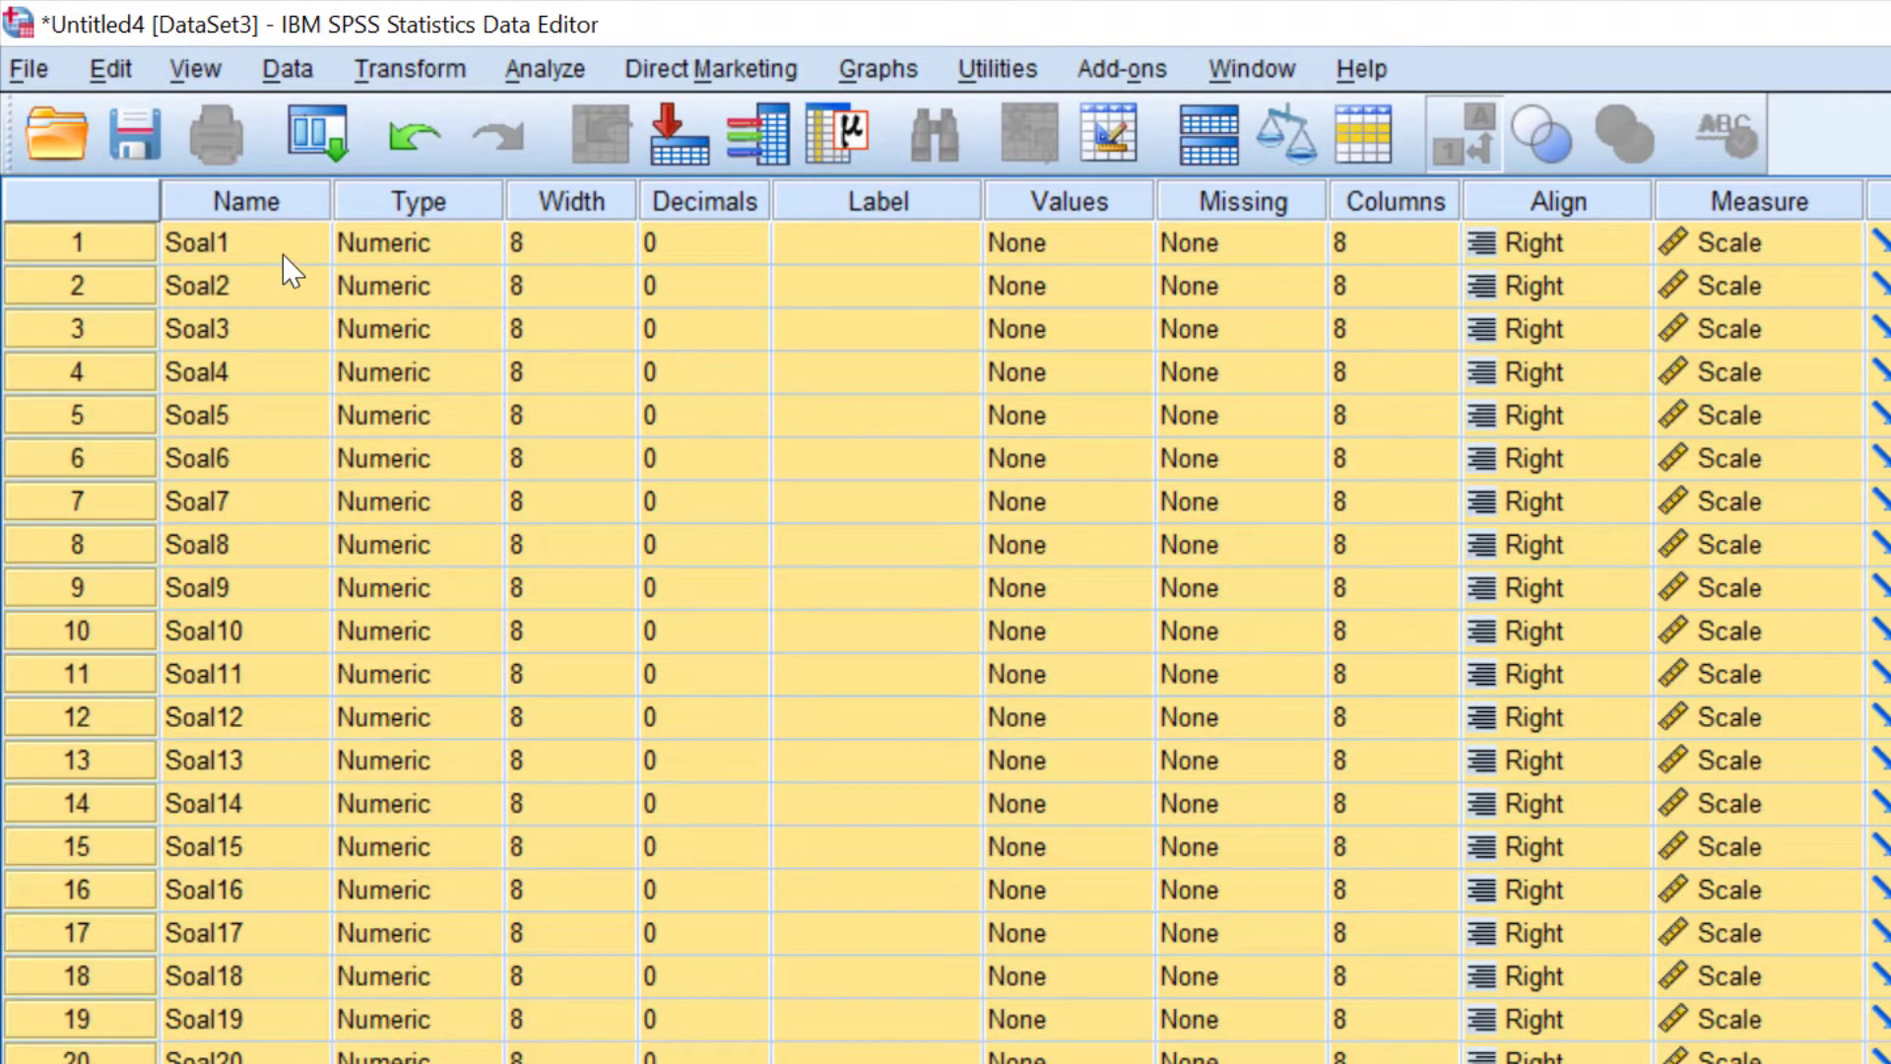
- Add a variable named Total in the first empty row below Soal45
click(272, 332)
scroll(270, 335, down, 9)
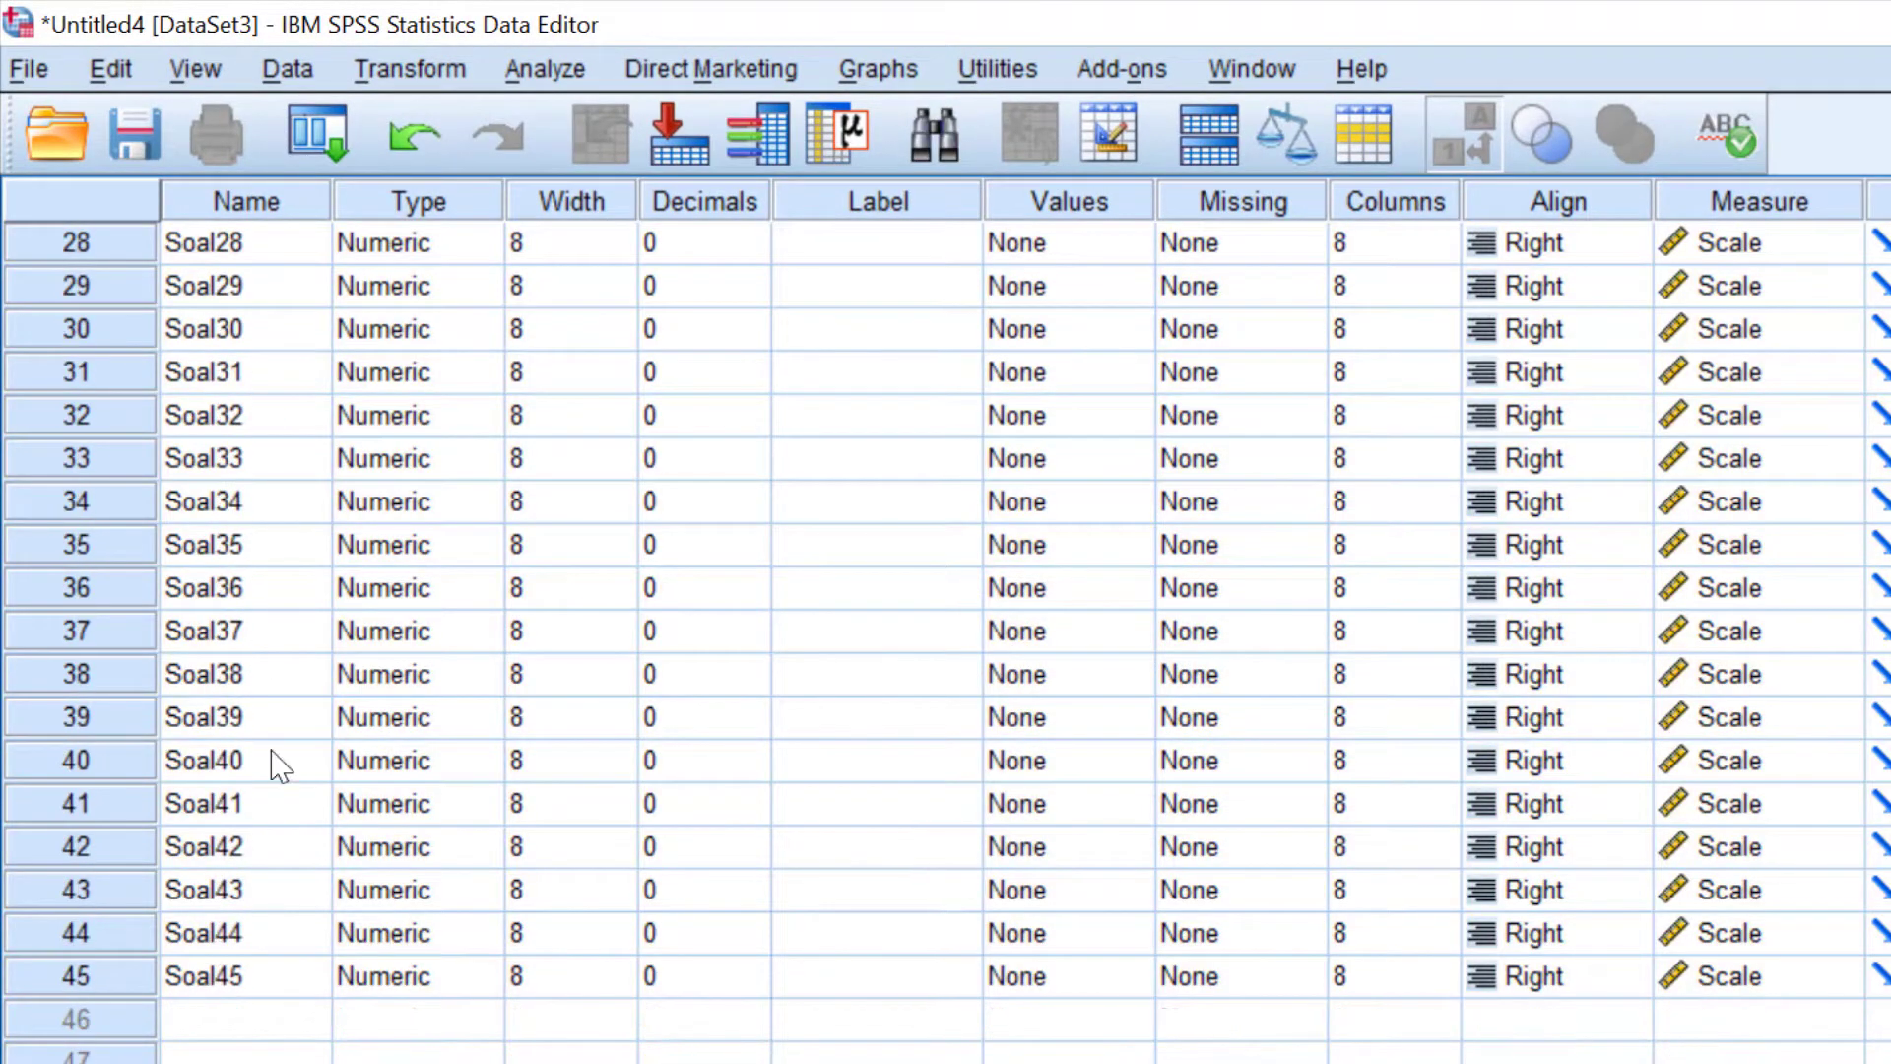
click(191, 1029)
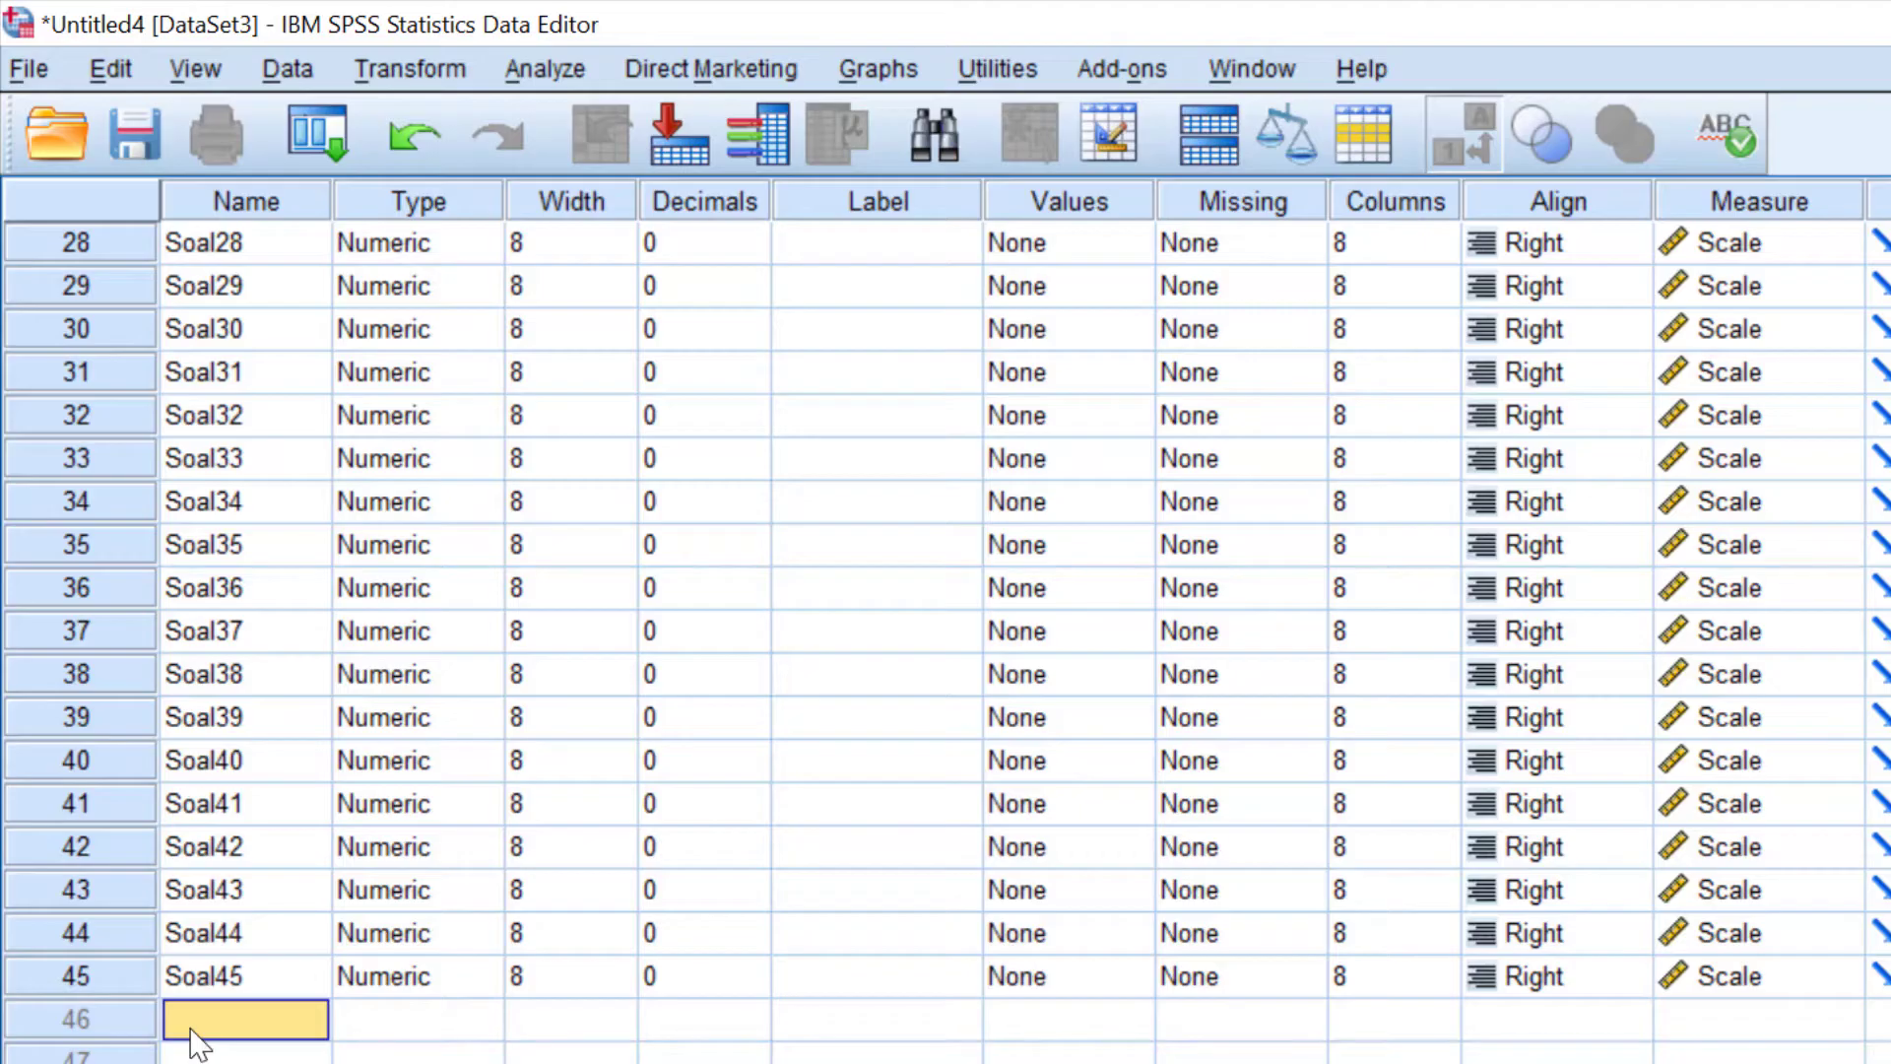
text(Total)
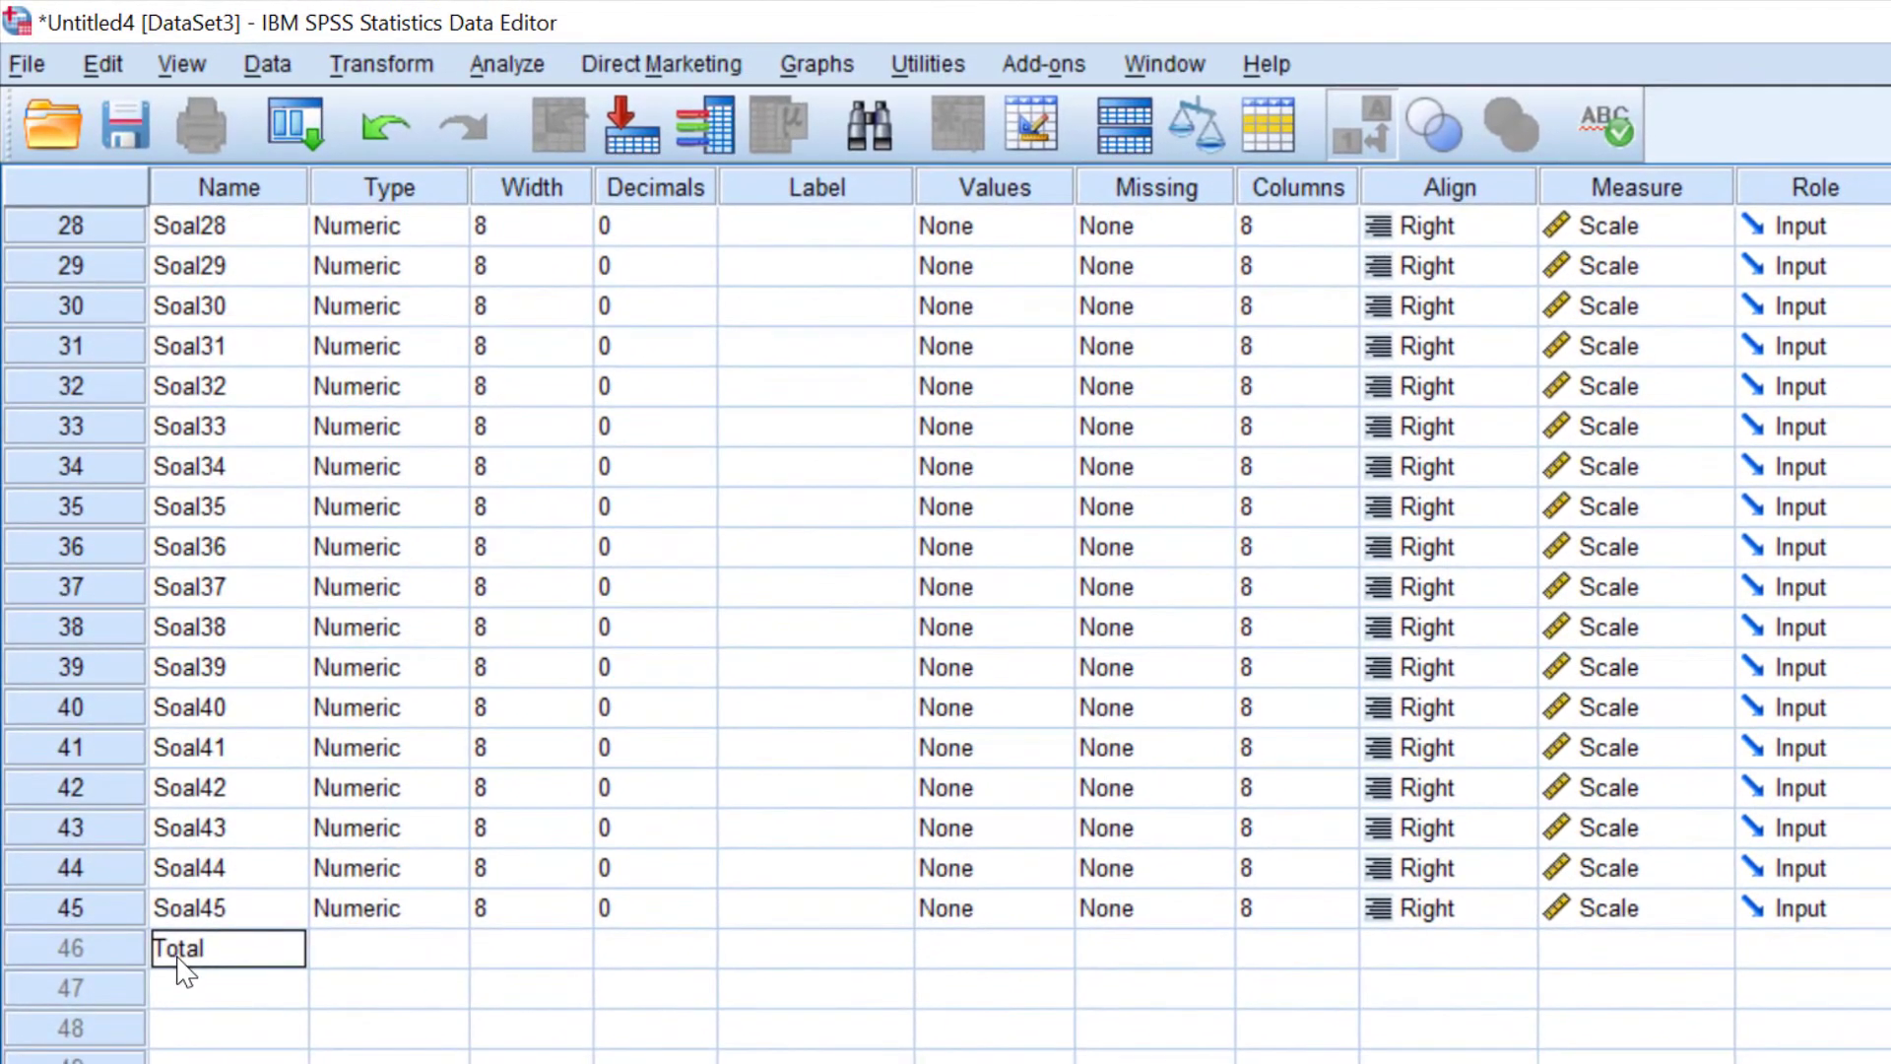
click(773, 970)
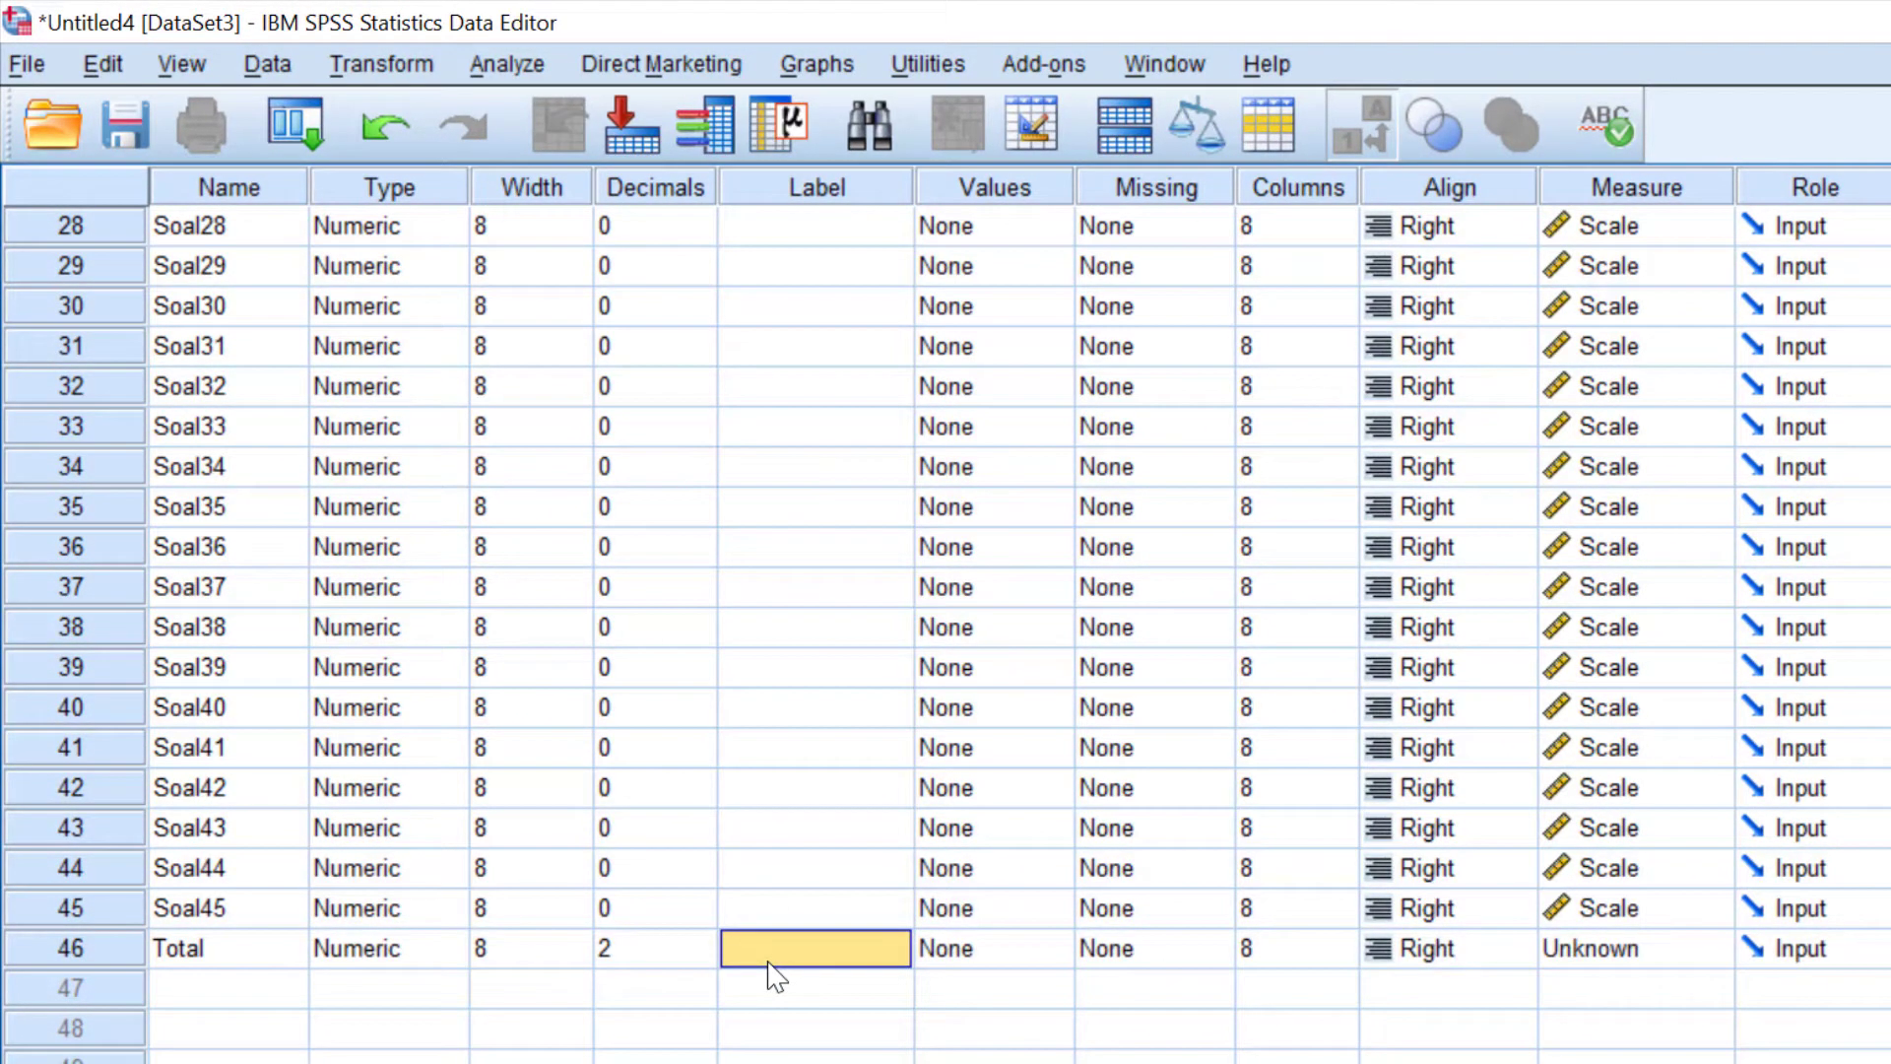
text(T)
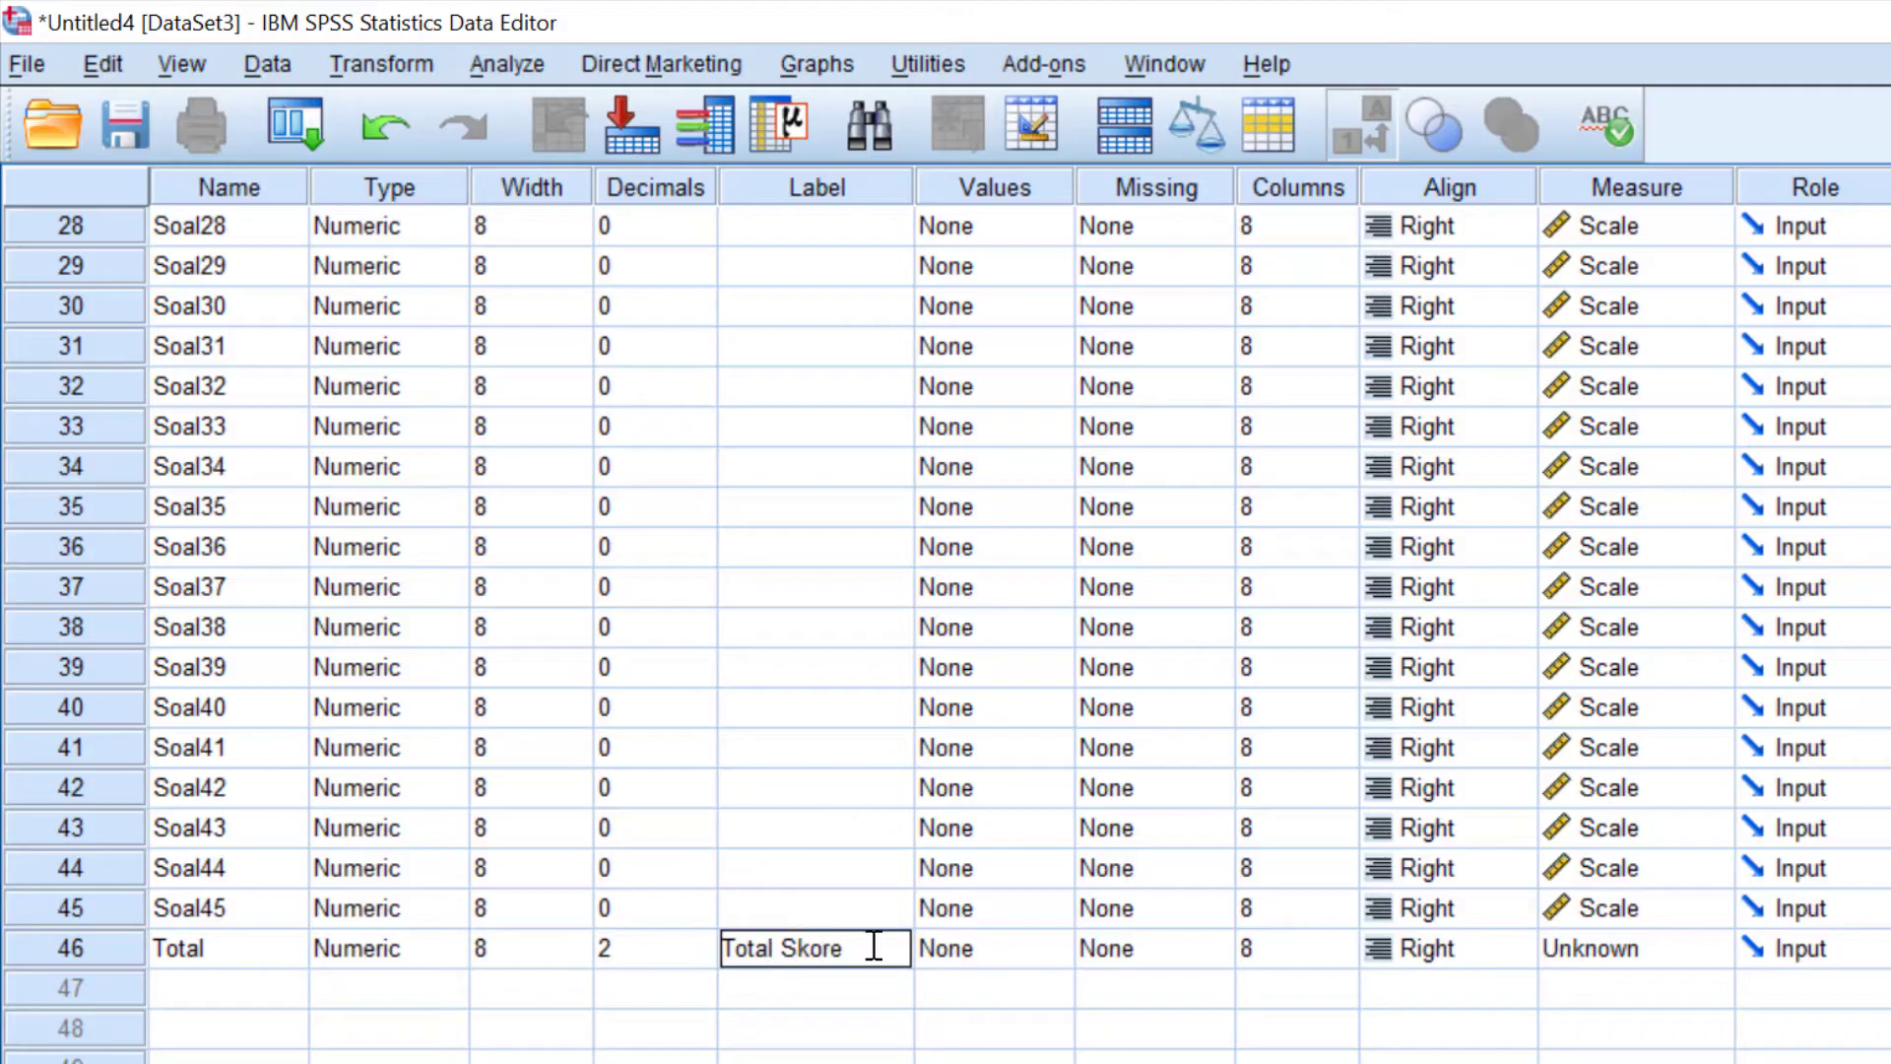
text(otal Skore)
key(BackSpace)
key(BackSpace)
key(BackSpace)
key(BackSpace)
key(BackSpace)
key(BackSpace)
key(BackSpace)
key(BackSpace)
key(BackSpace)
key(BackSpace)
key(BackSpace)
- Label the Total variable Score Siswa, with 0 decimals and the measurement level Scale
text(Score Siswa)
click(689, 949)
click(702, 958)
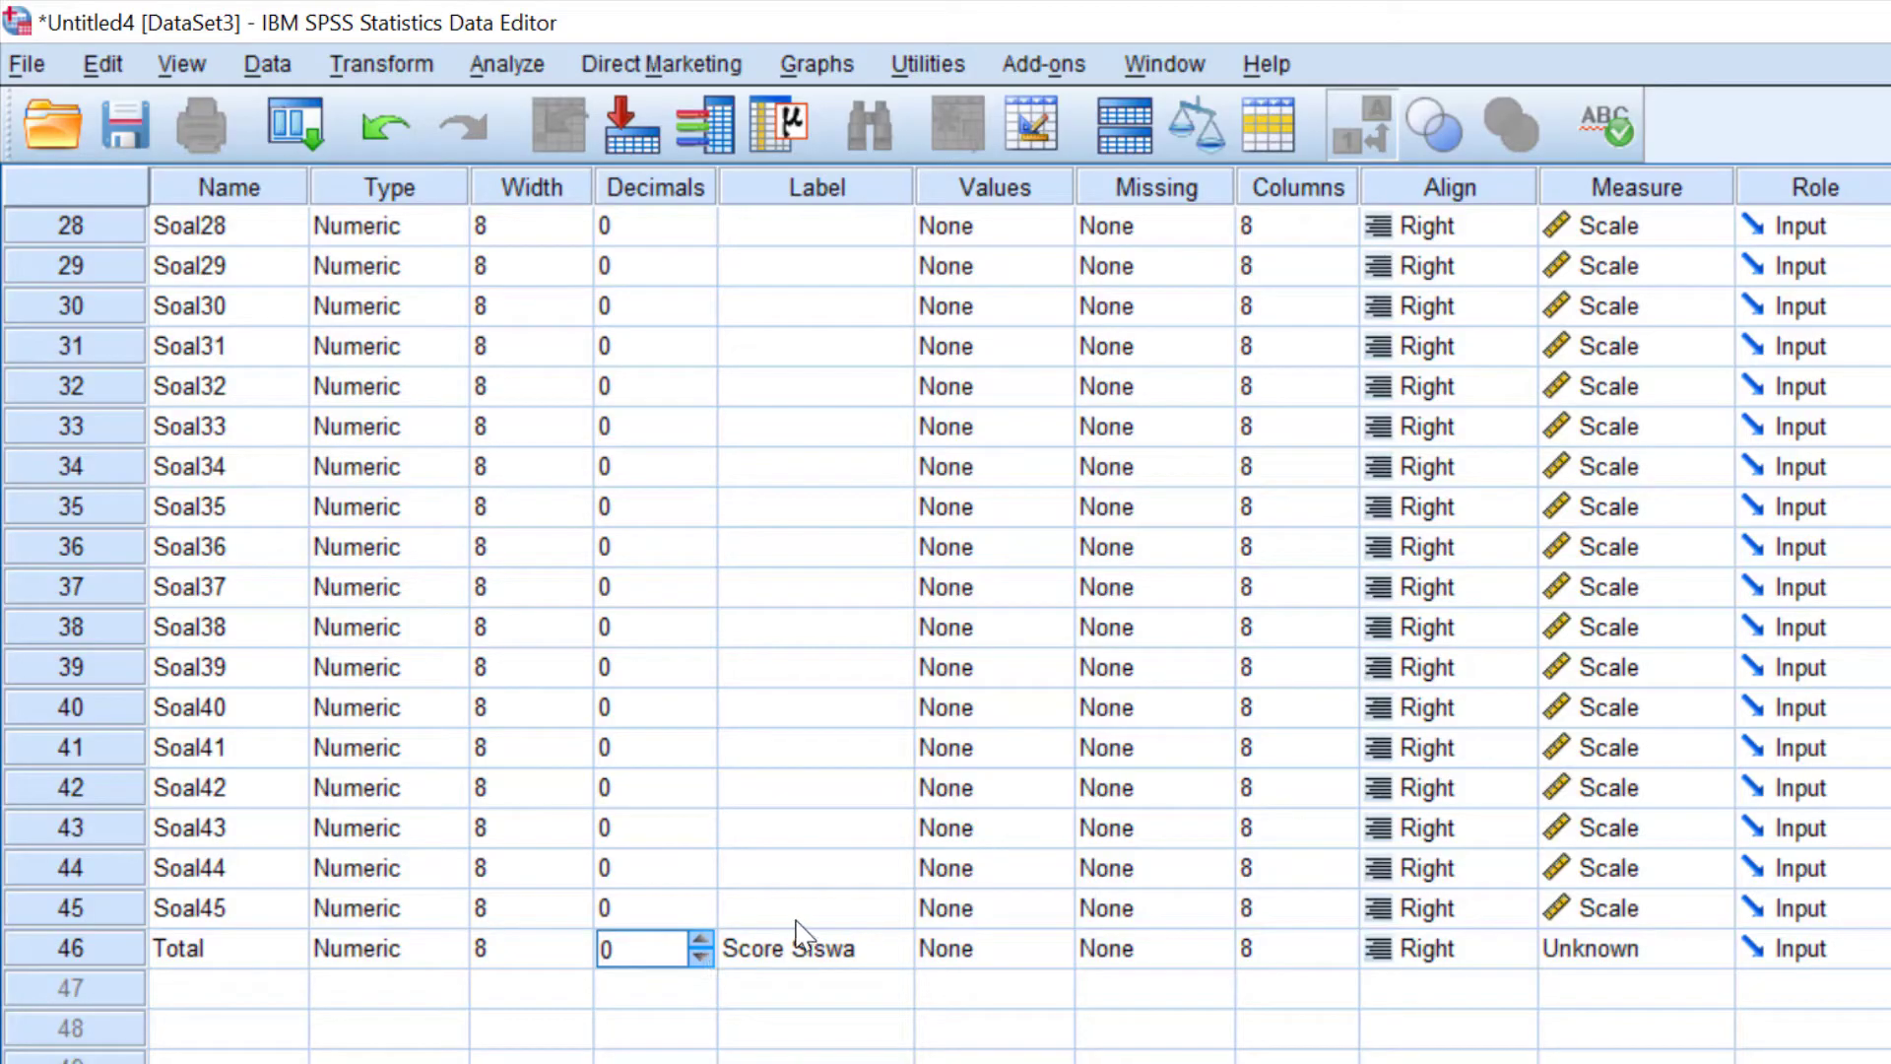
click(1607, 948)
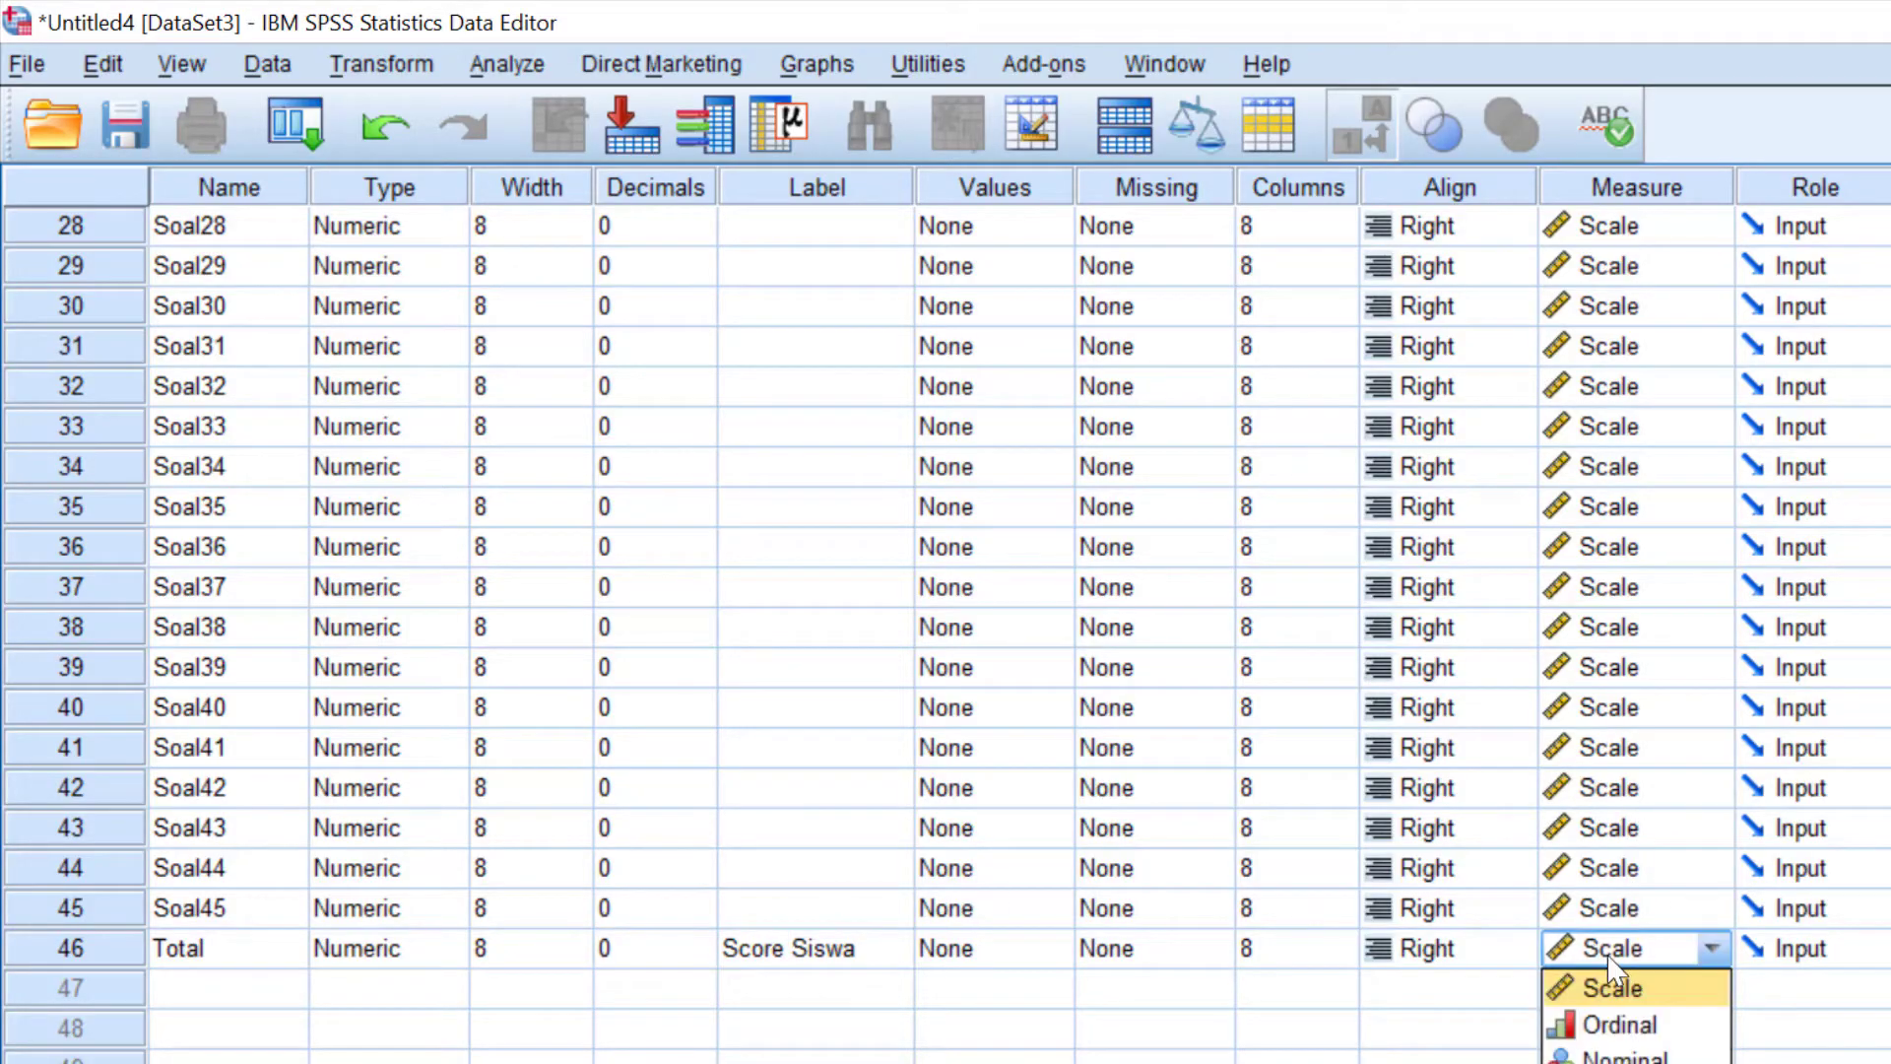
click(1615, 985)
- Add a variable named Nilai below Total, with the label Nilai Siswa and the measurement level Scale
click(275, 999)
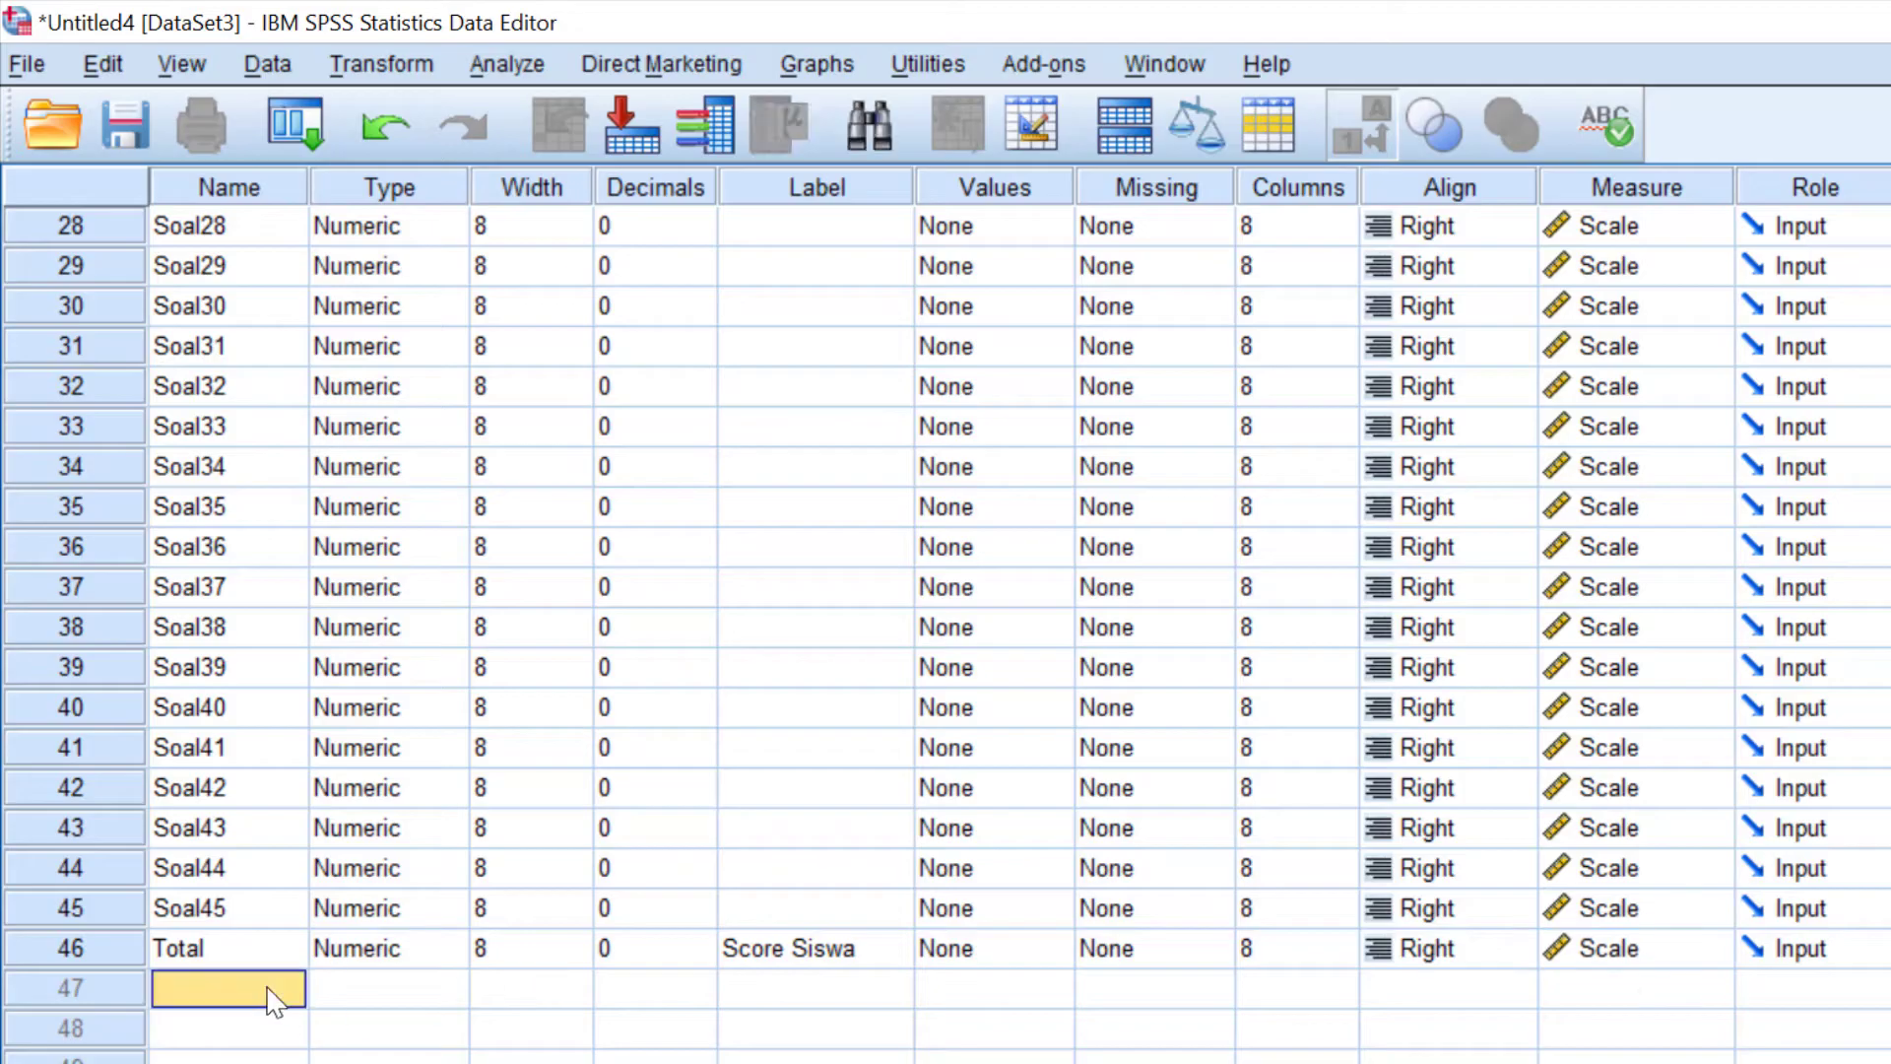
text(Nilai)
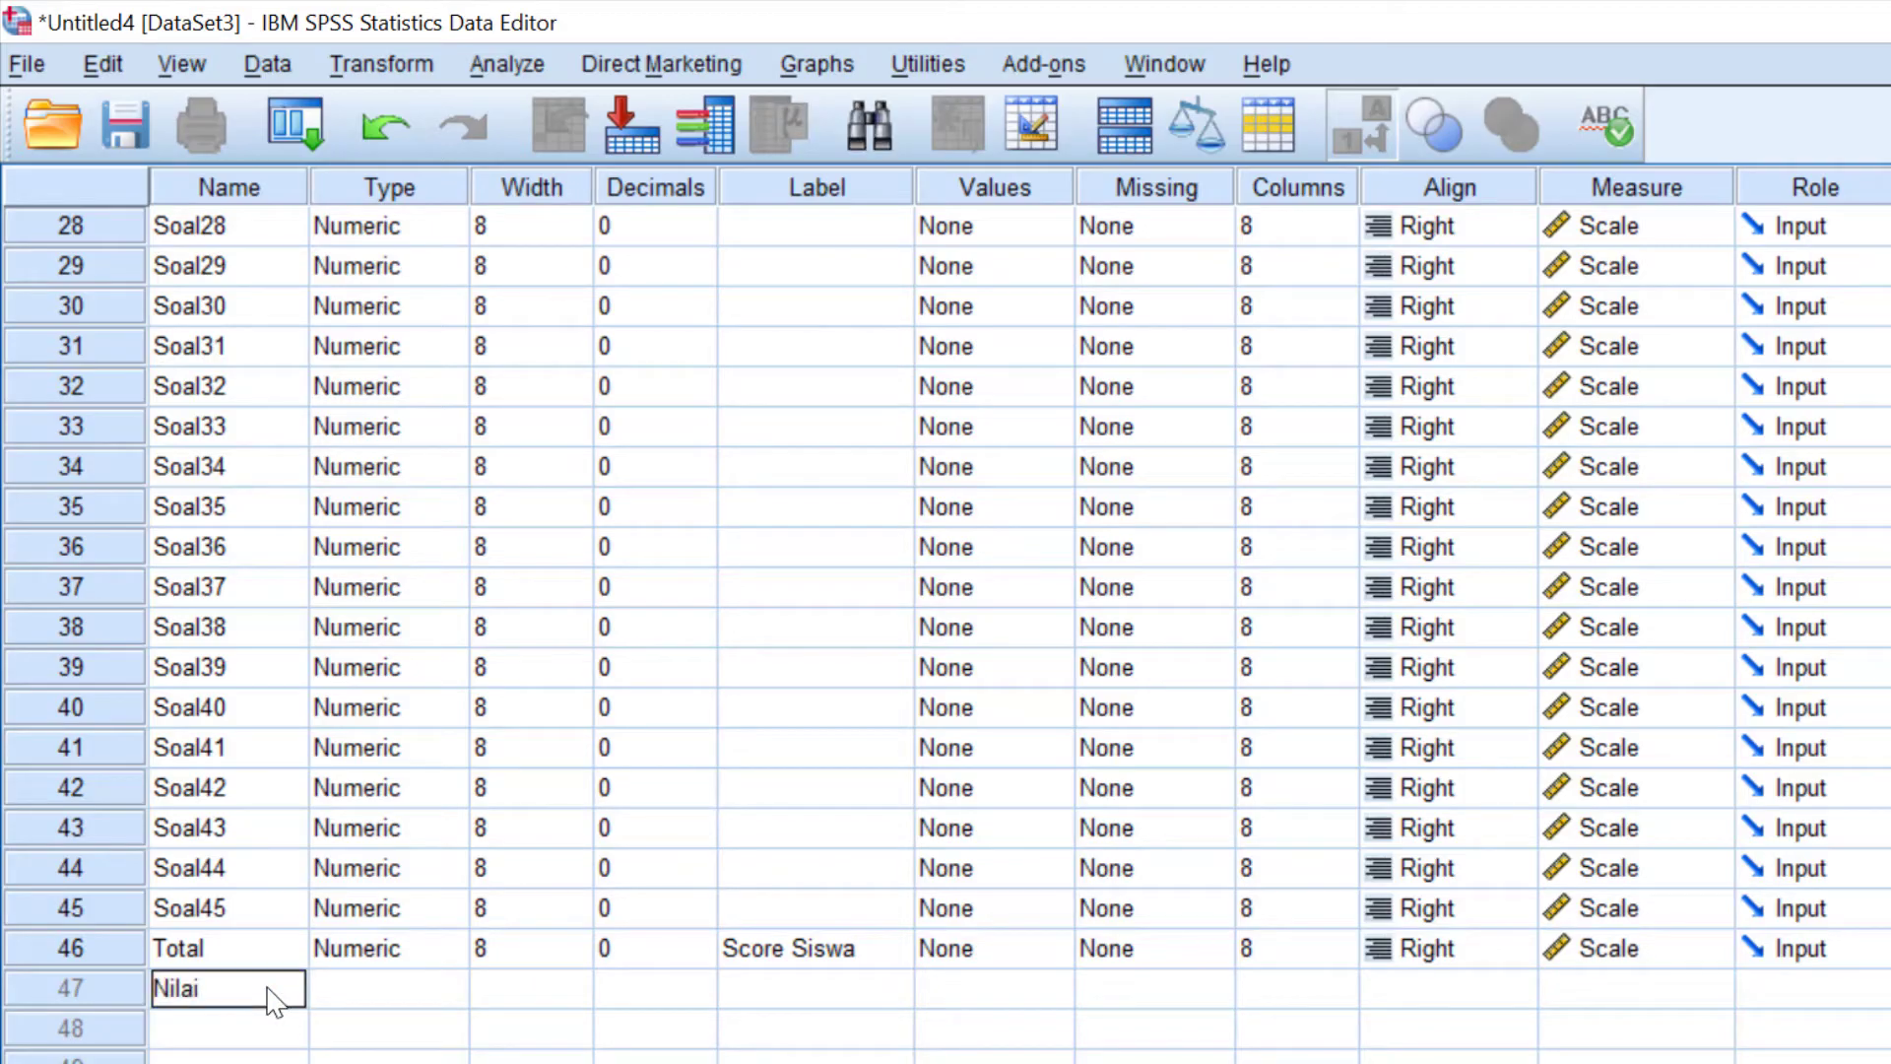
click(613, 989)
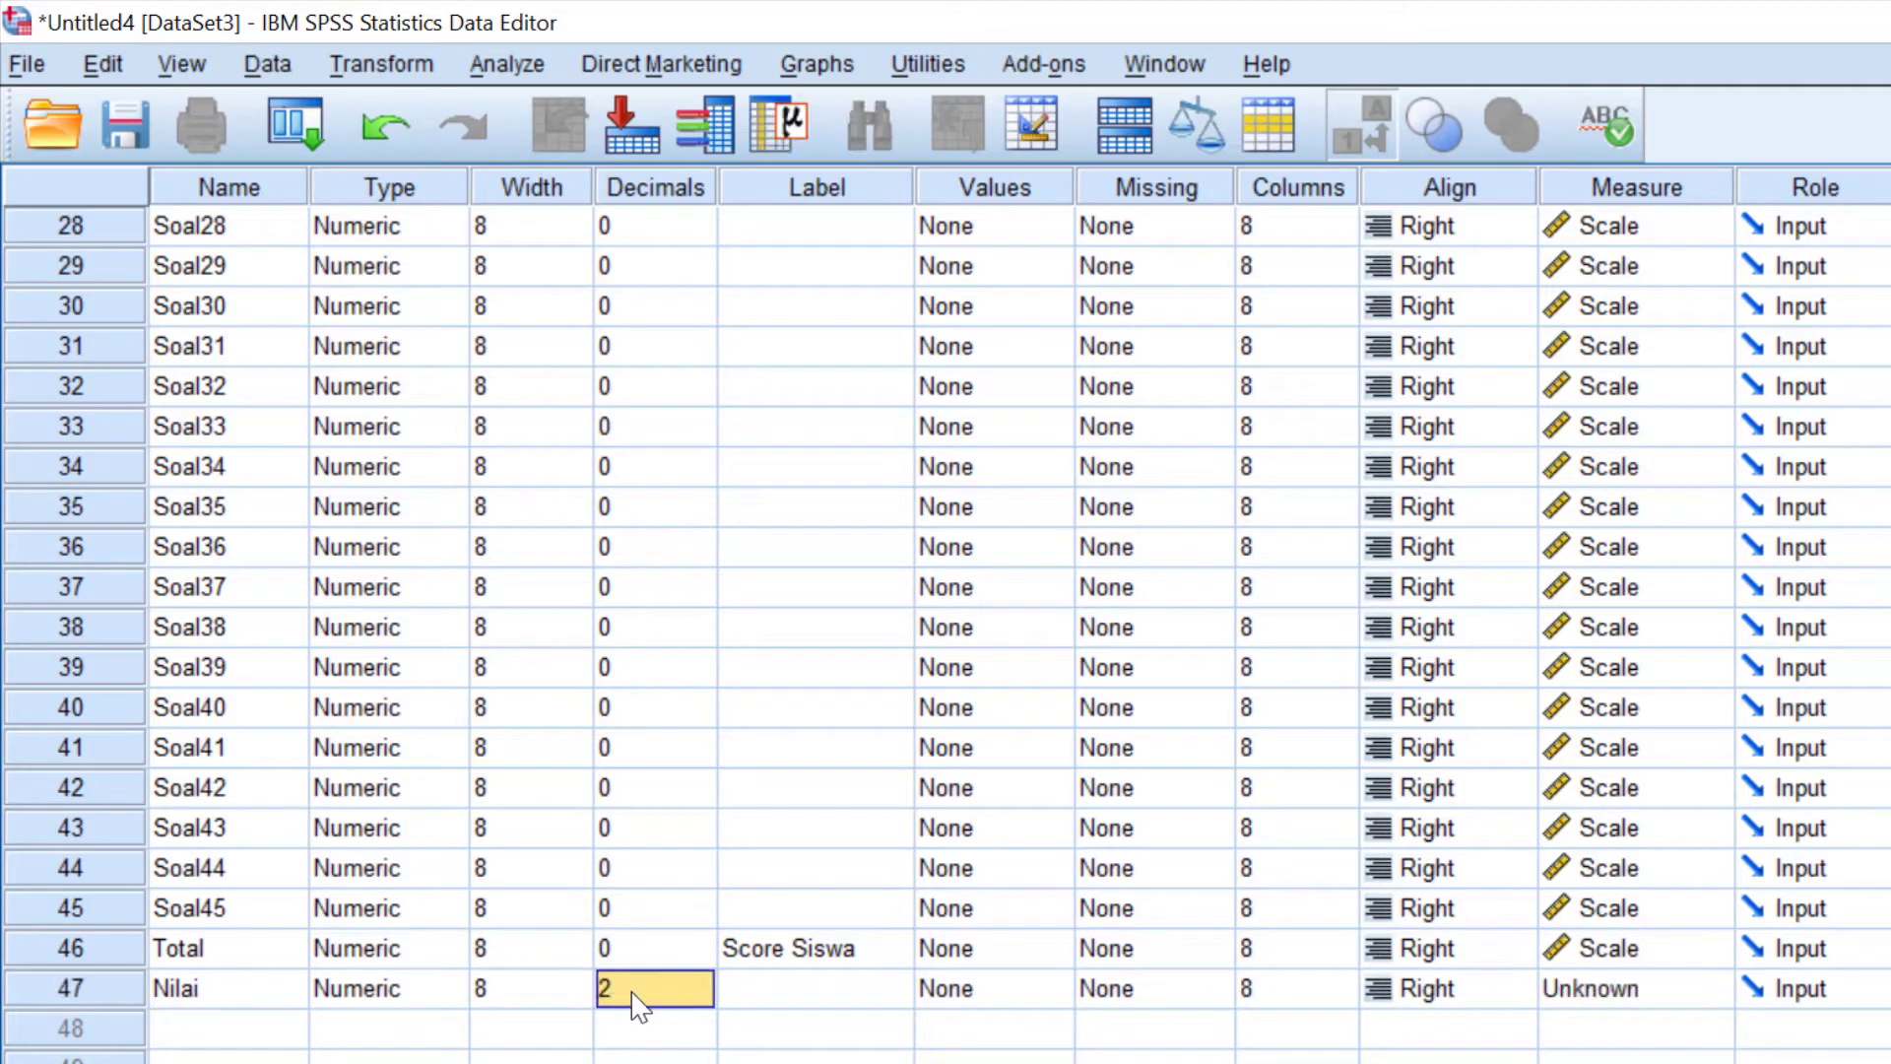
click(785, 990)
text(Nilai Siswa)
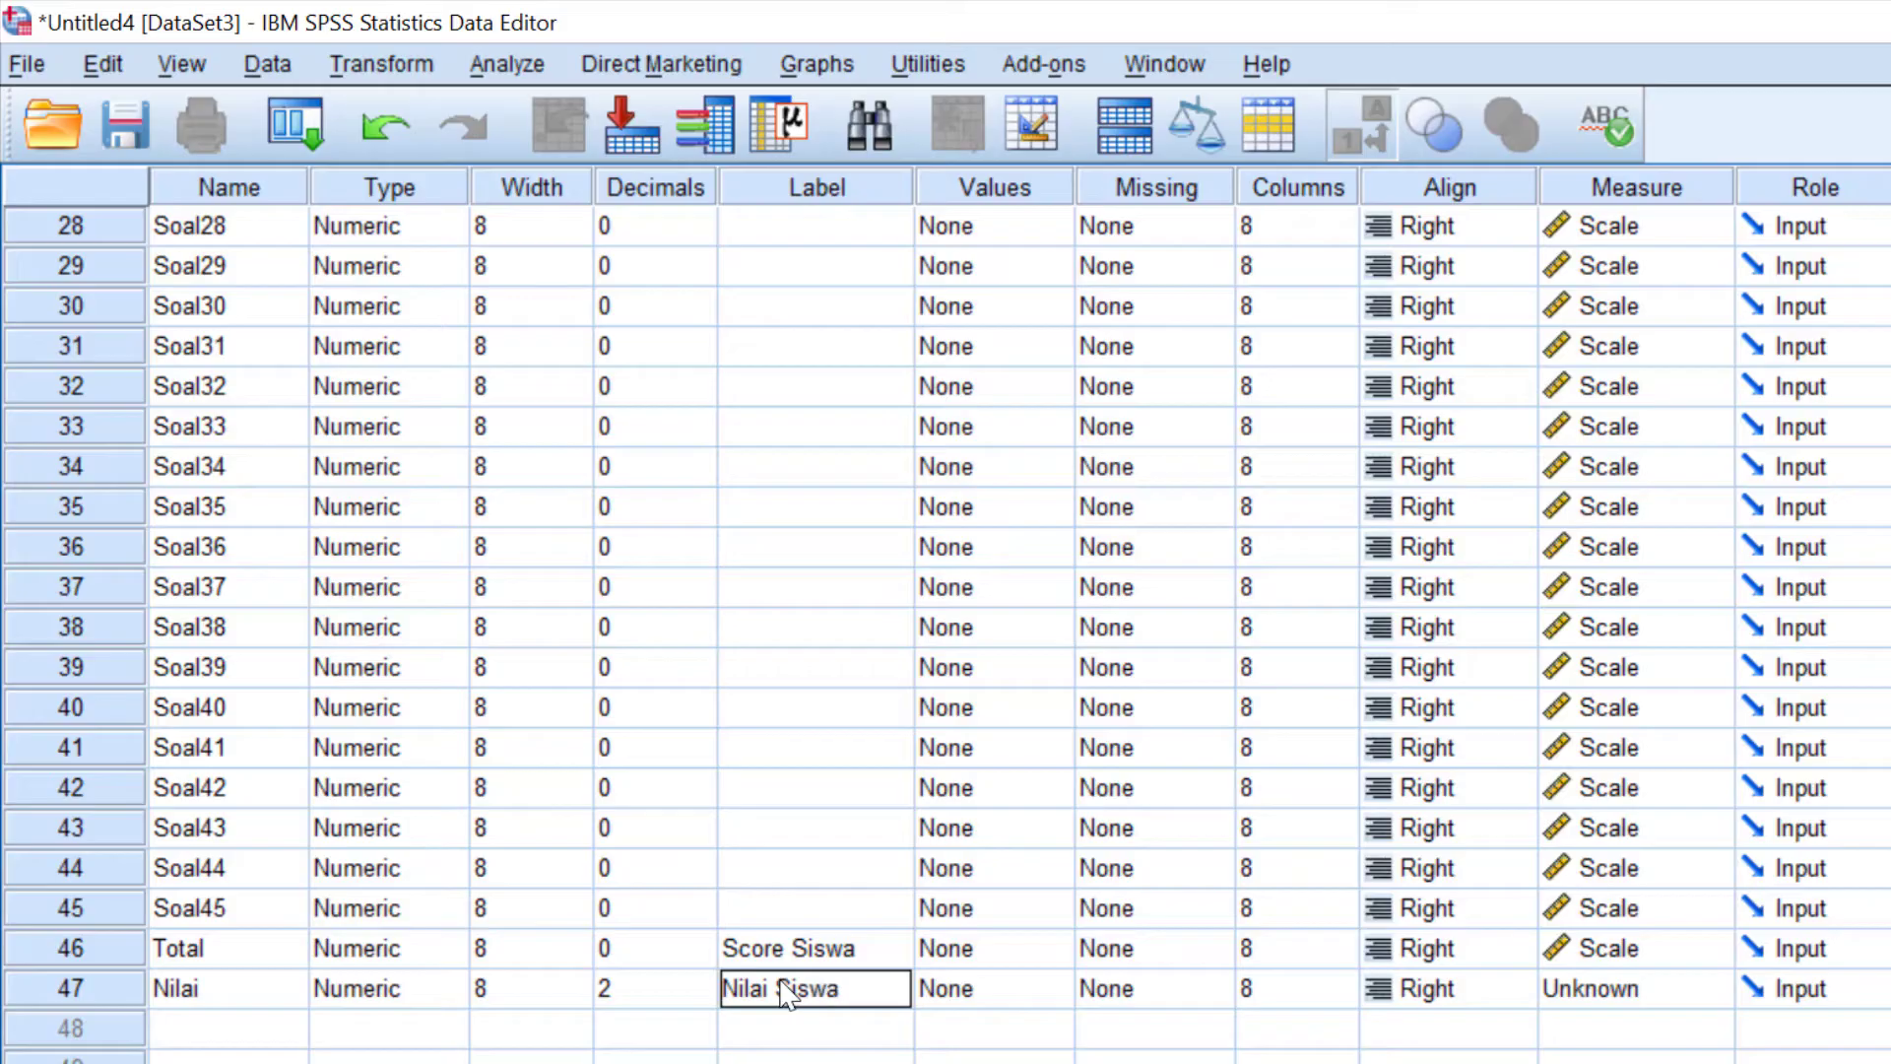
click(1647, 988)
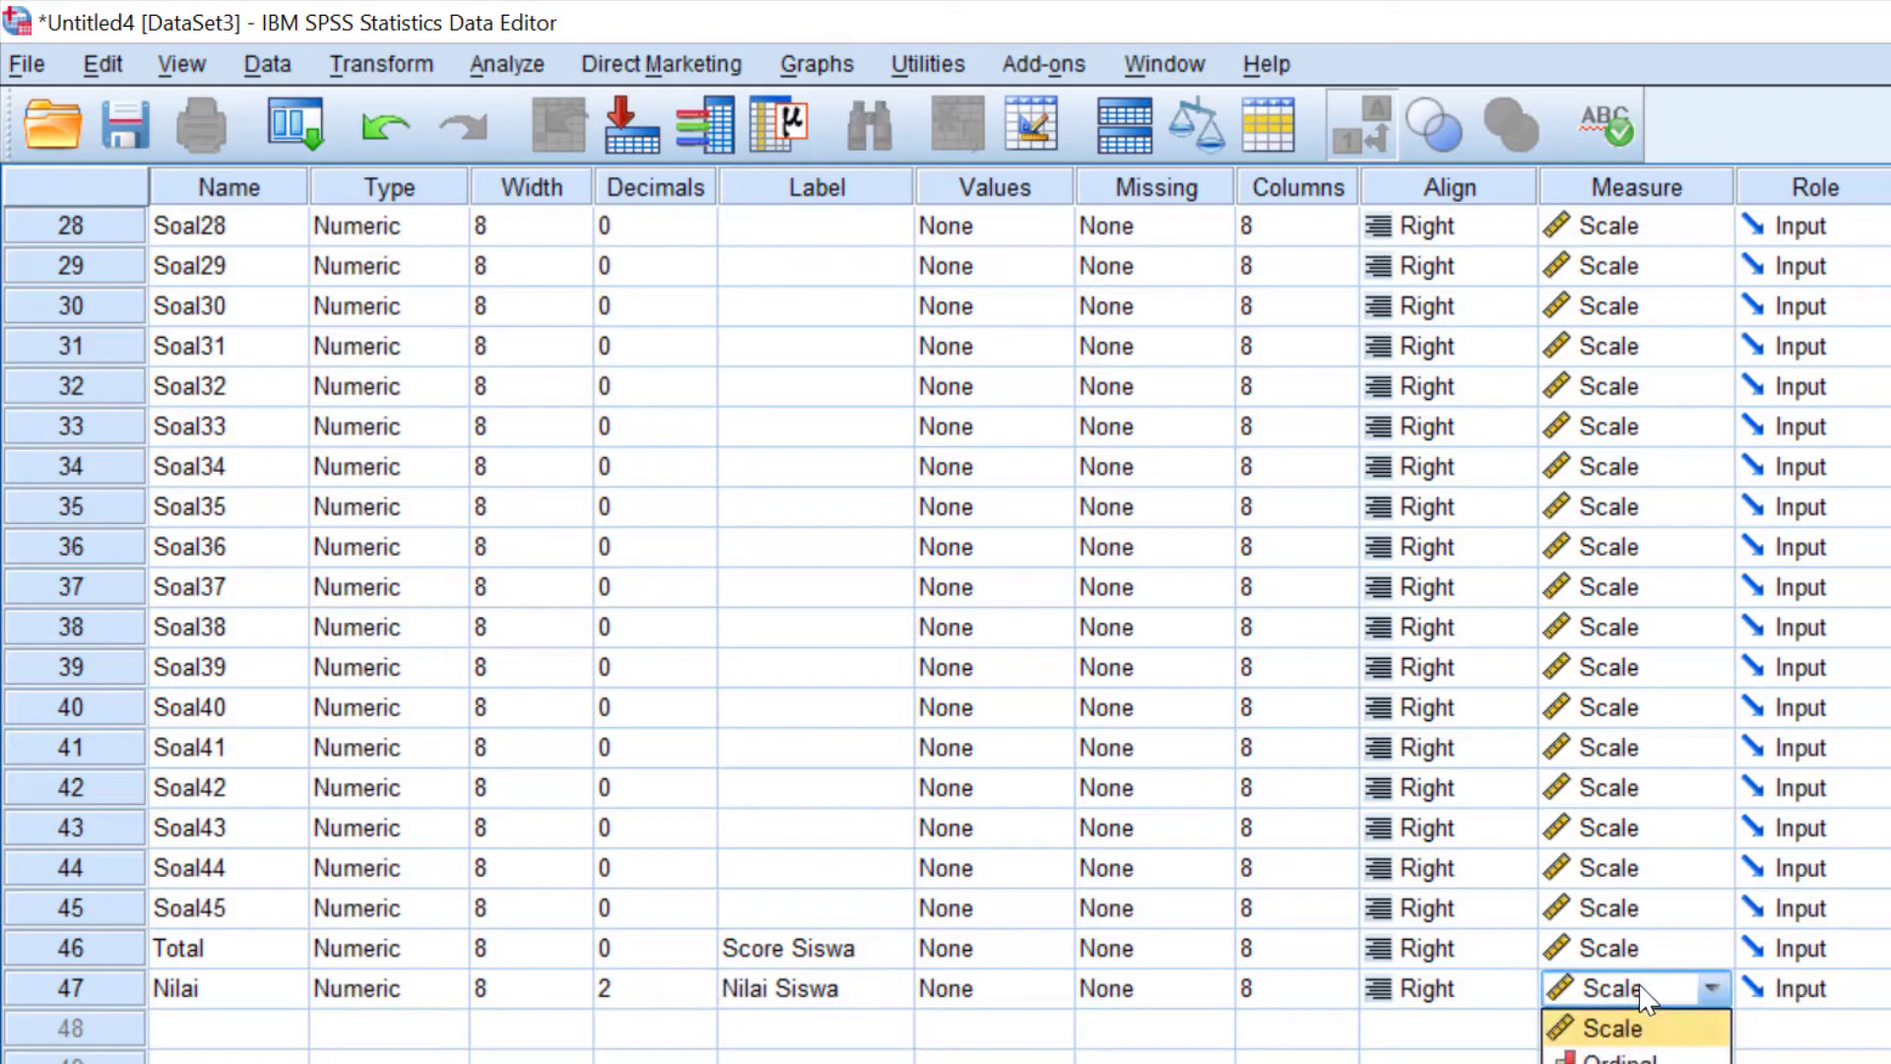
click(1610, 1030)
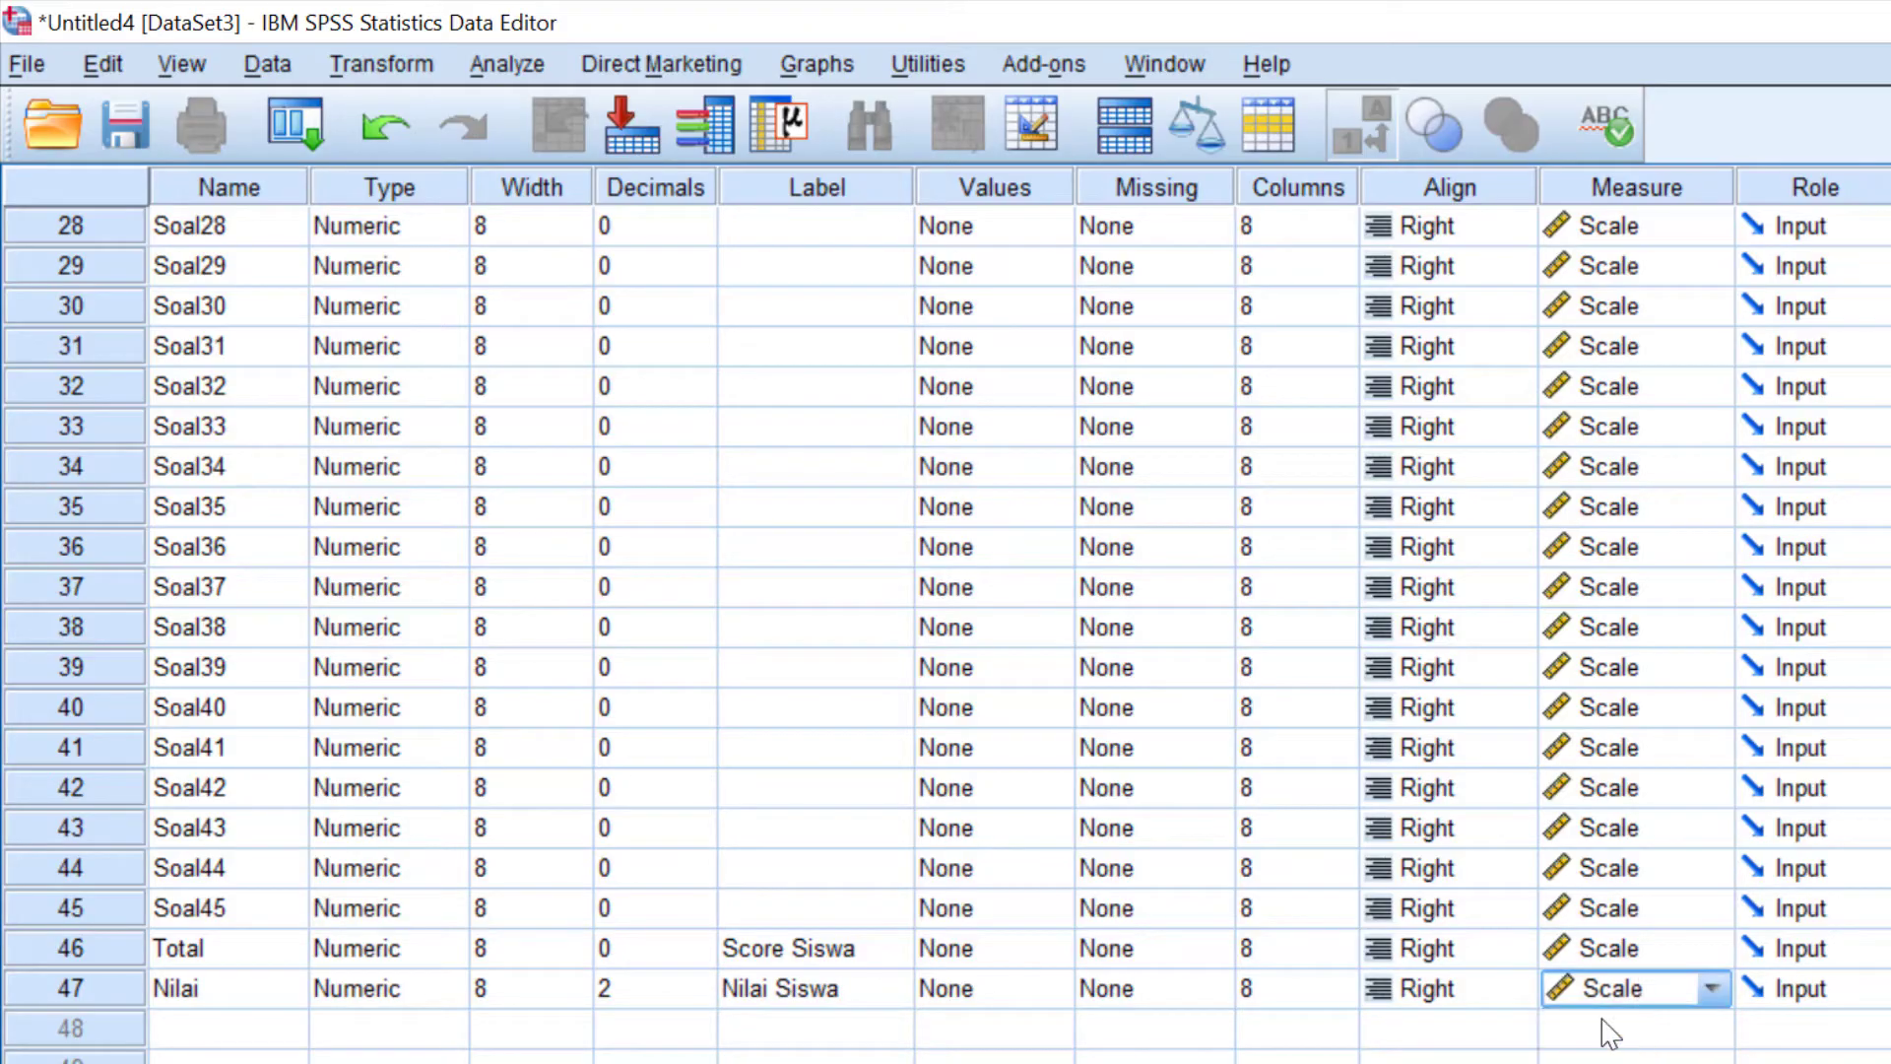
- Add a variable named Ketuntasan below Nilai, with 0 decimals and the label Ketuntasan Belajar
click(237, 1034)
text(Ketuntasan)
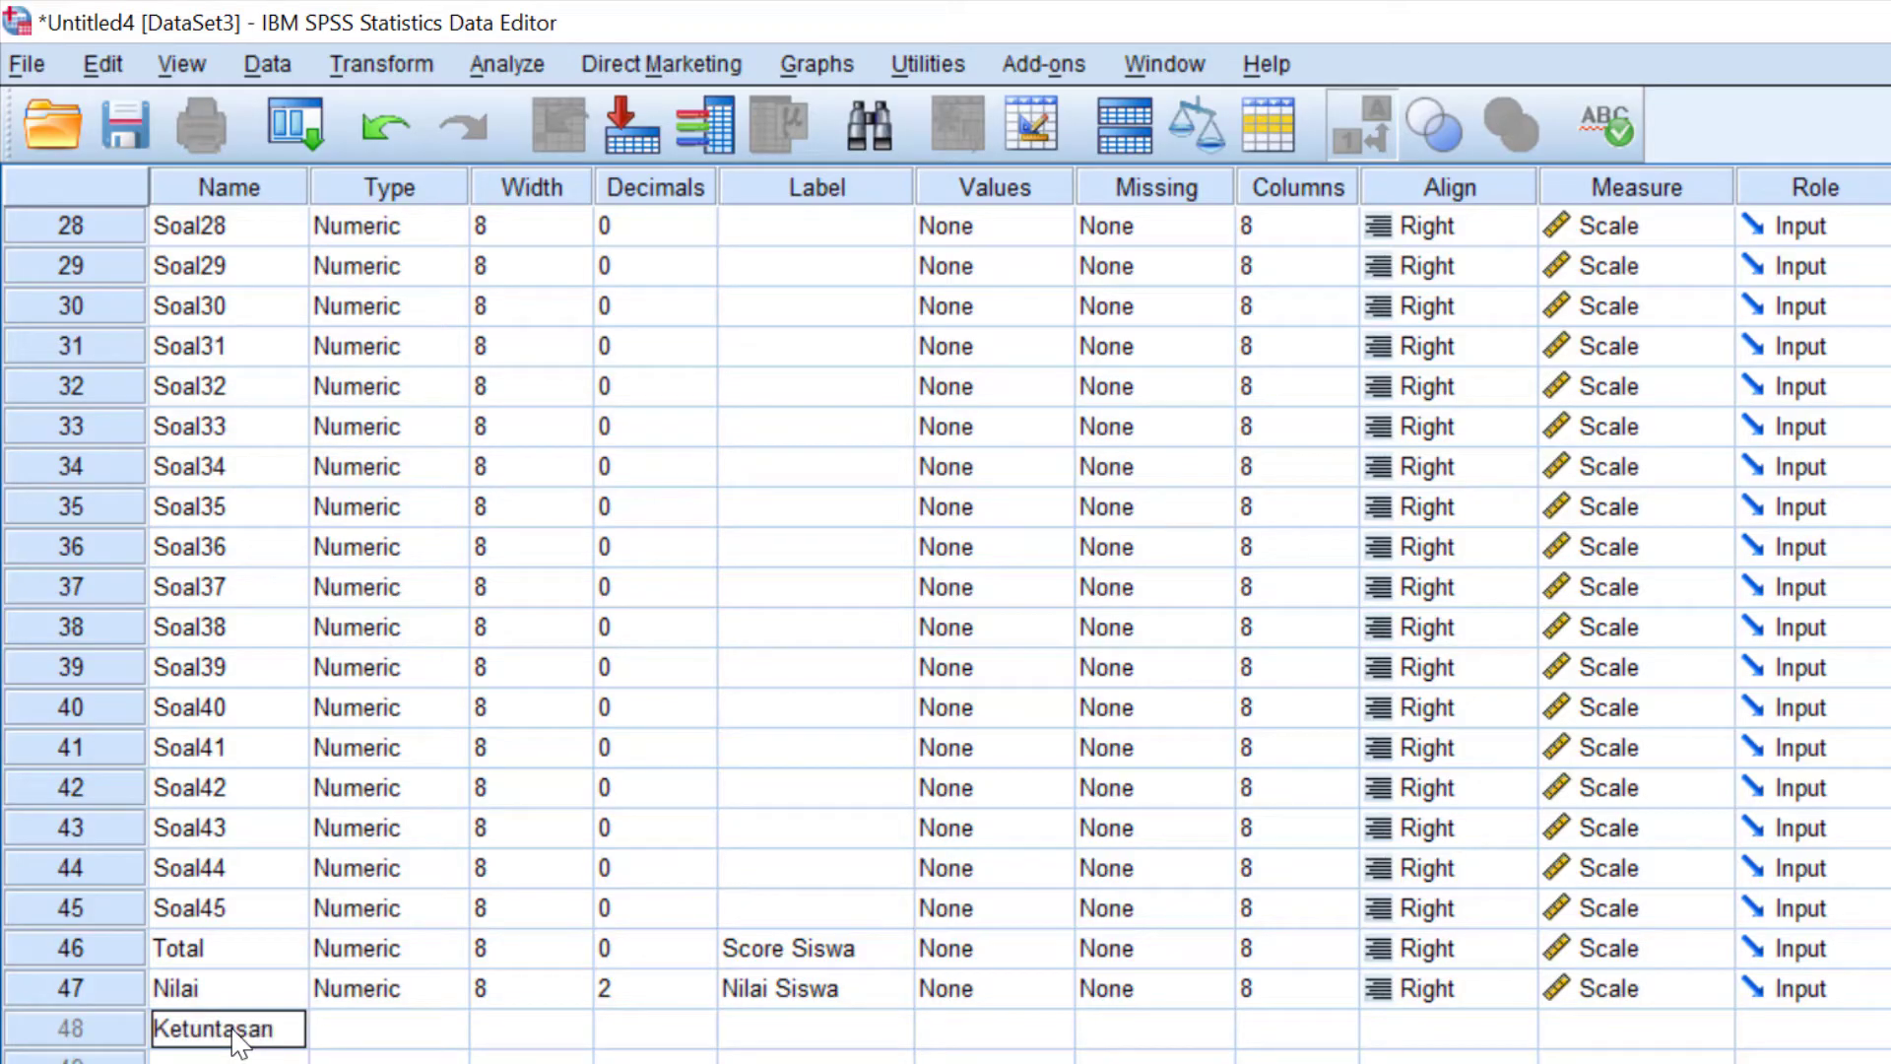
click(435, 1026)
click(694, 1039)
click(694, 1033)
click(700, 1038)
click(803, 1032)
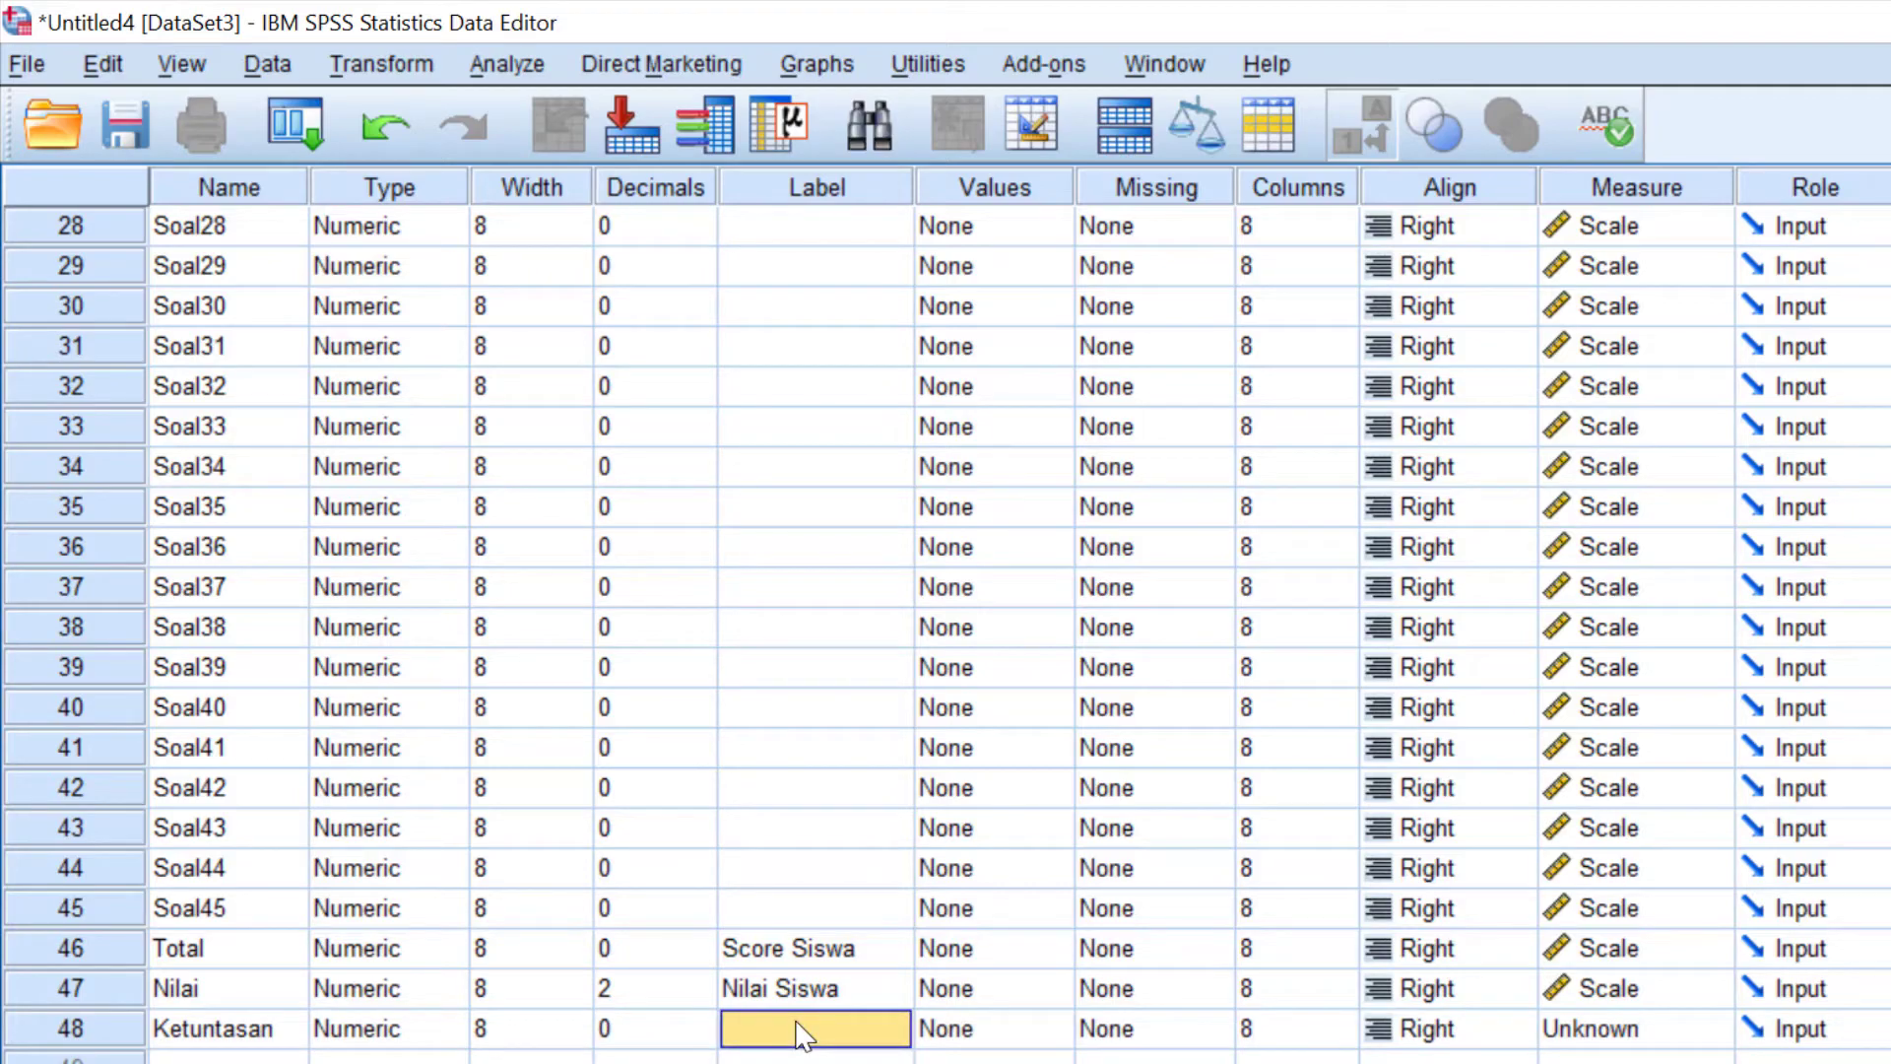
text(Ketunt)
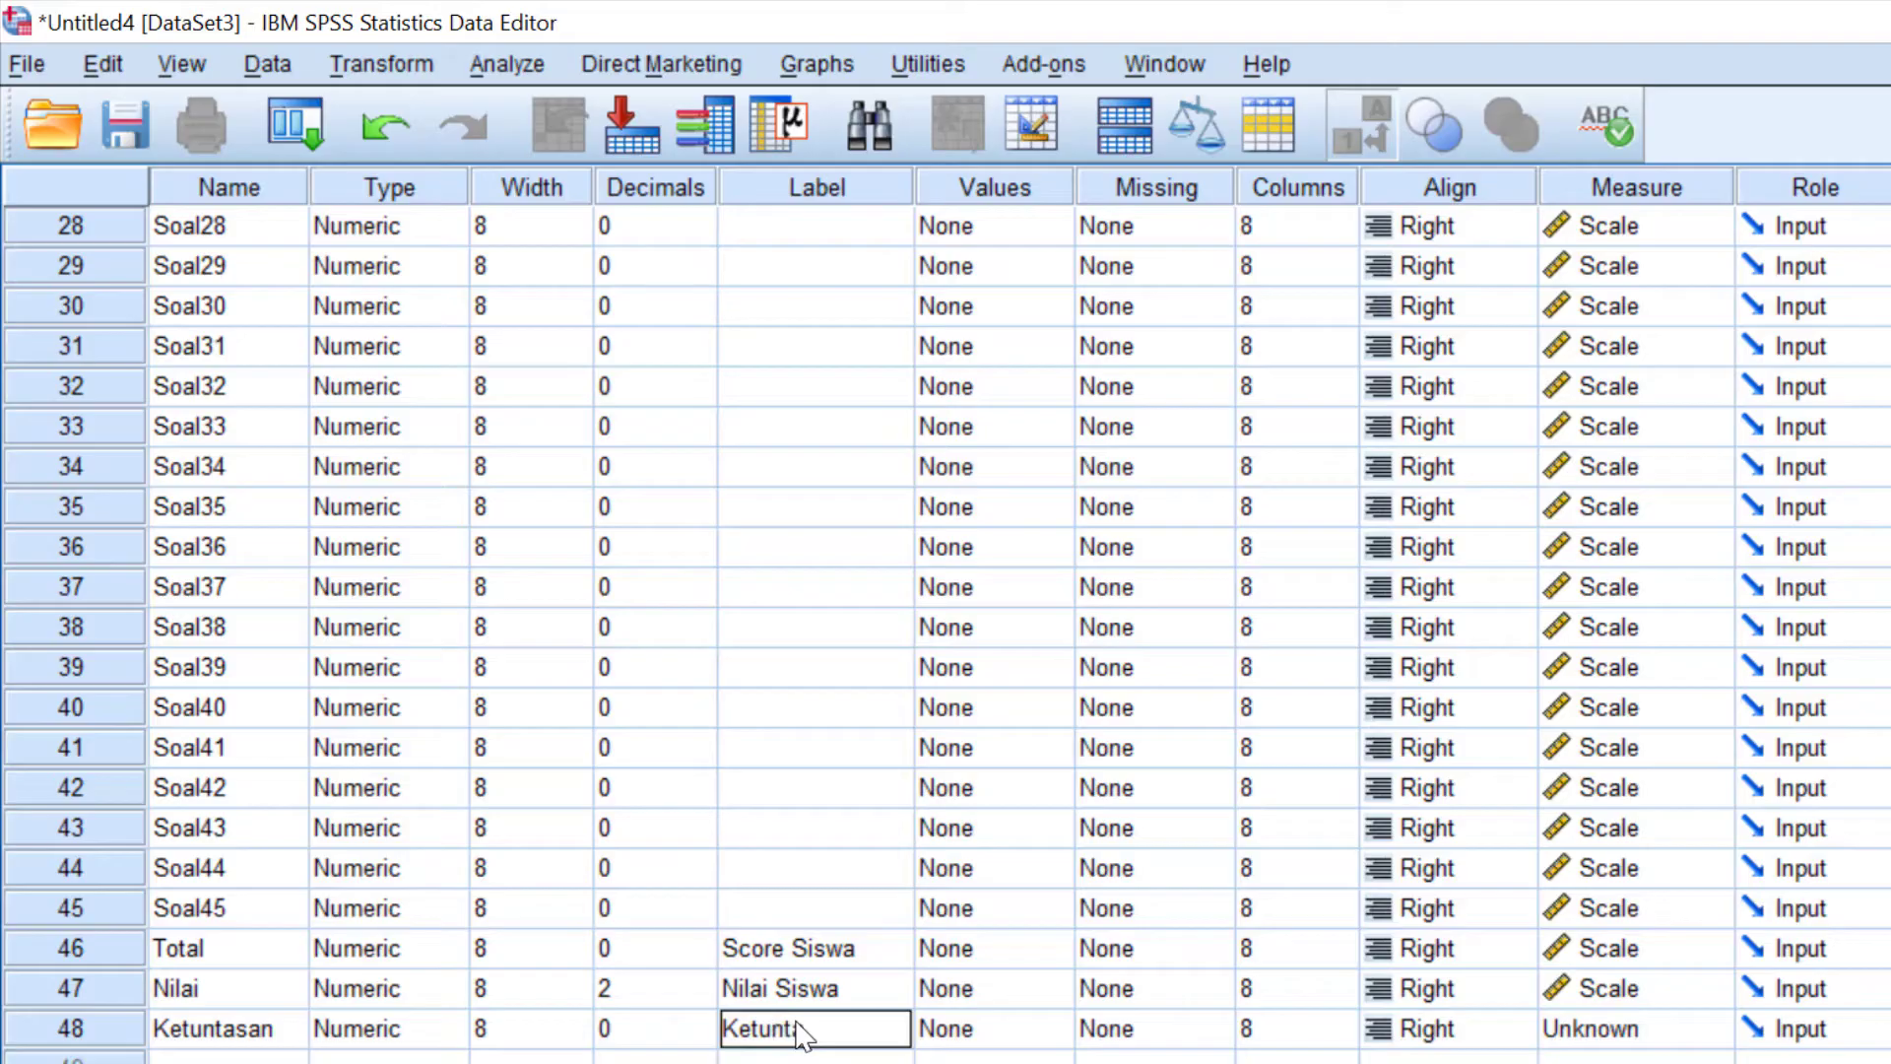
text(asan Belajar)
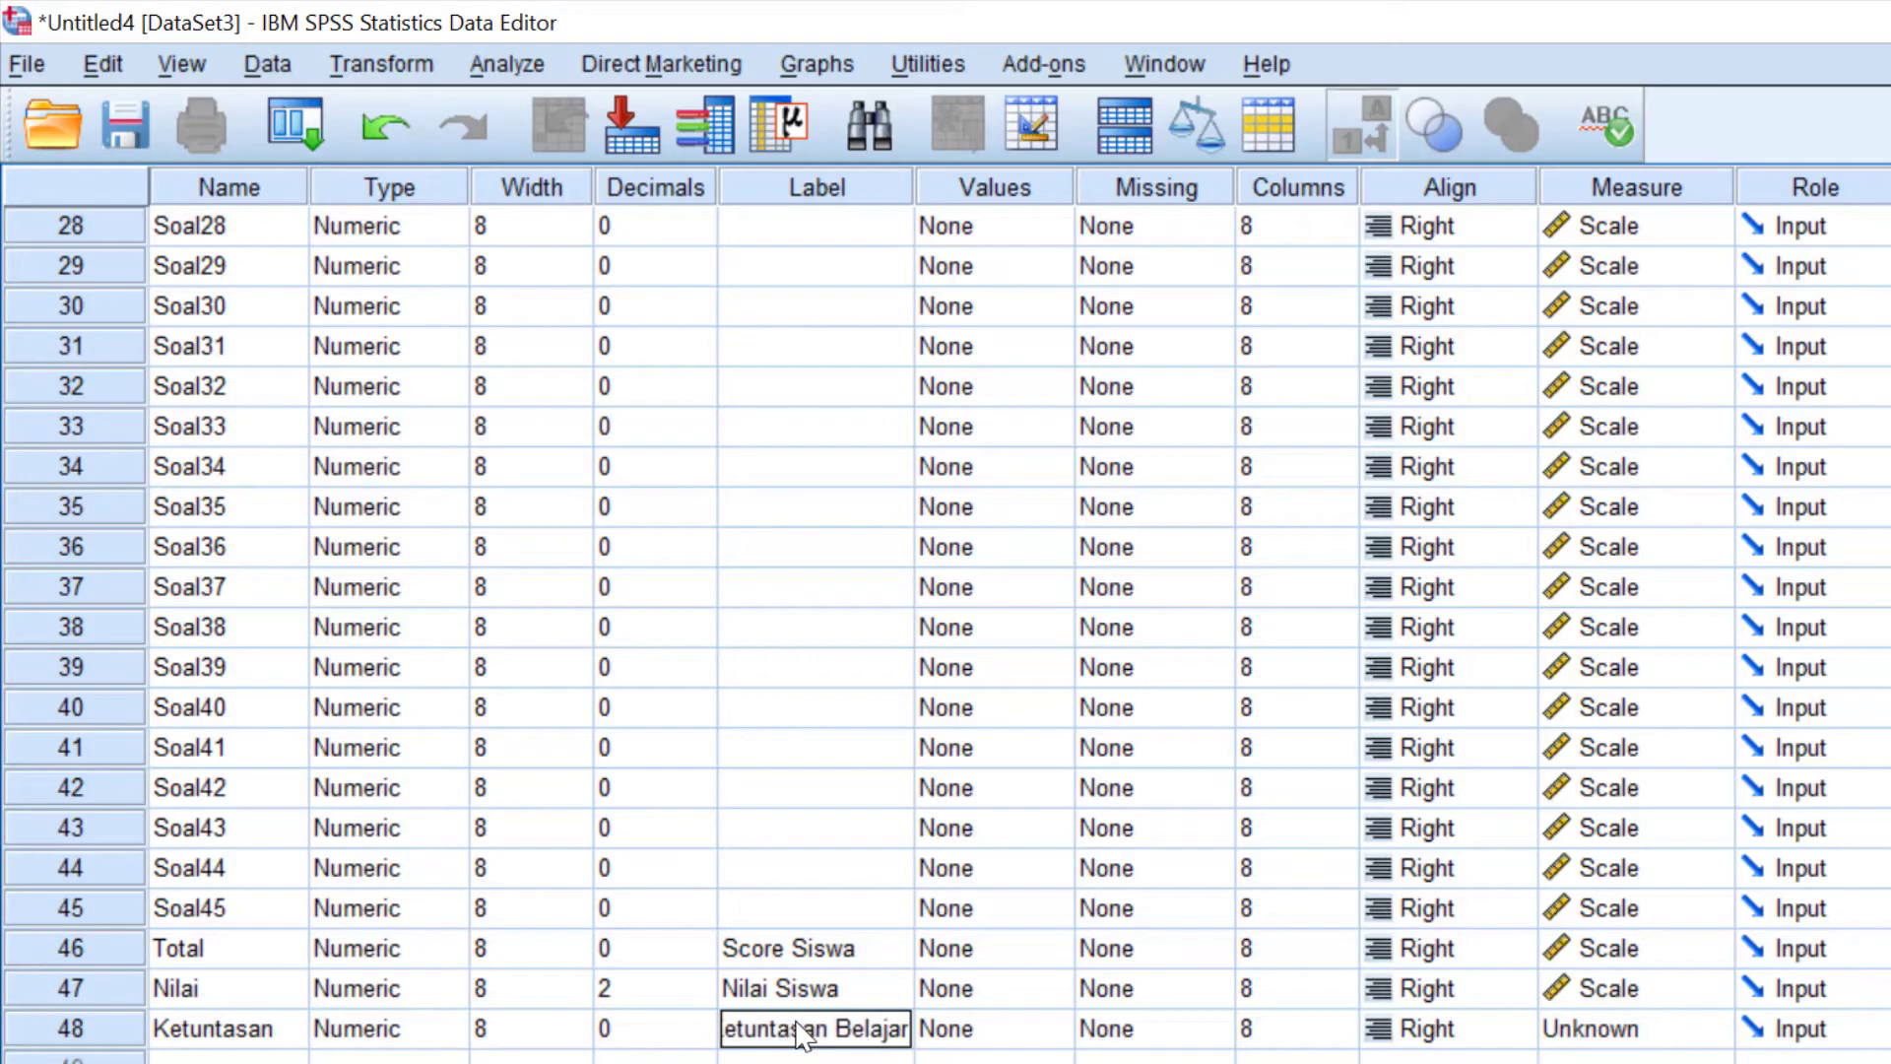
- Define the value labels of Ketuntasan as 1 = Tuntas and 2 = Tidak Tuntas
click(1056, 1030)
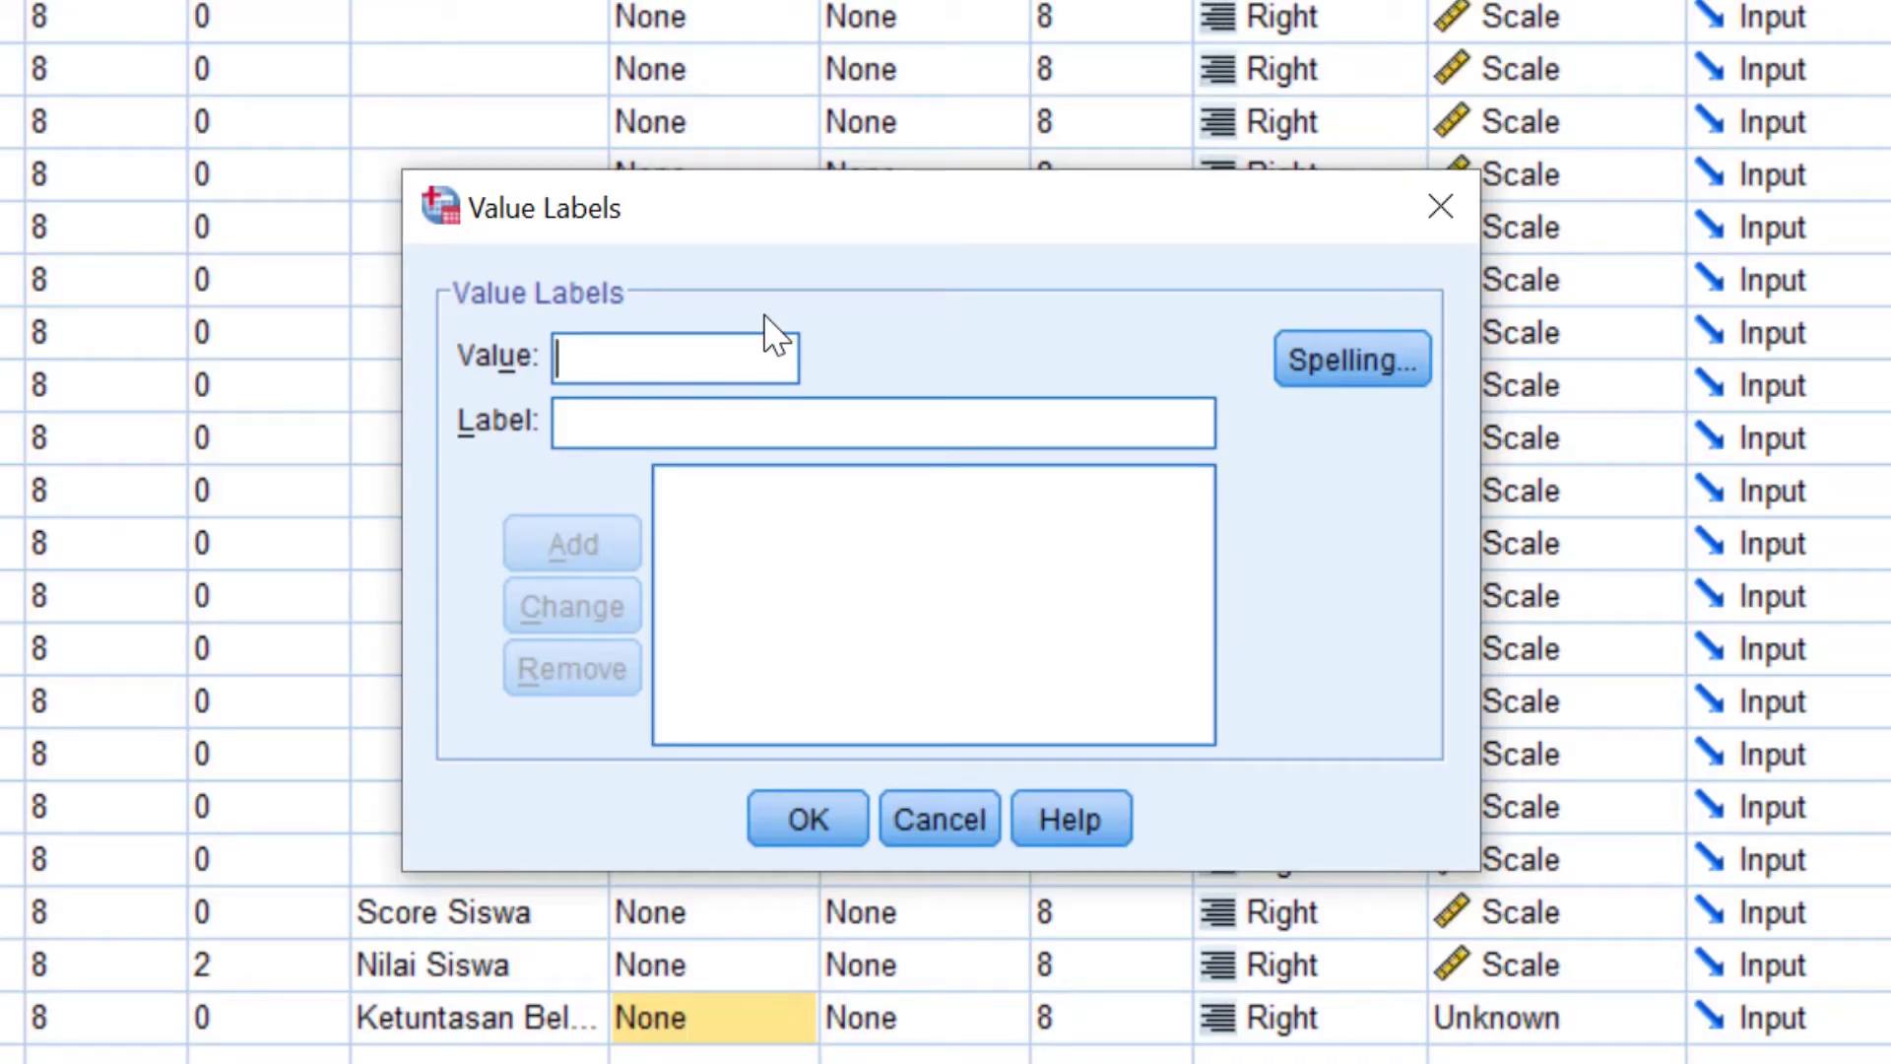
text(1)
click(695, 433)
text(Tuntas)
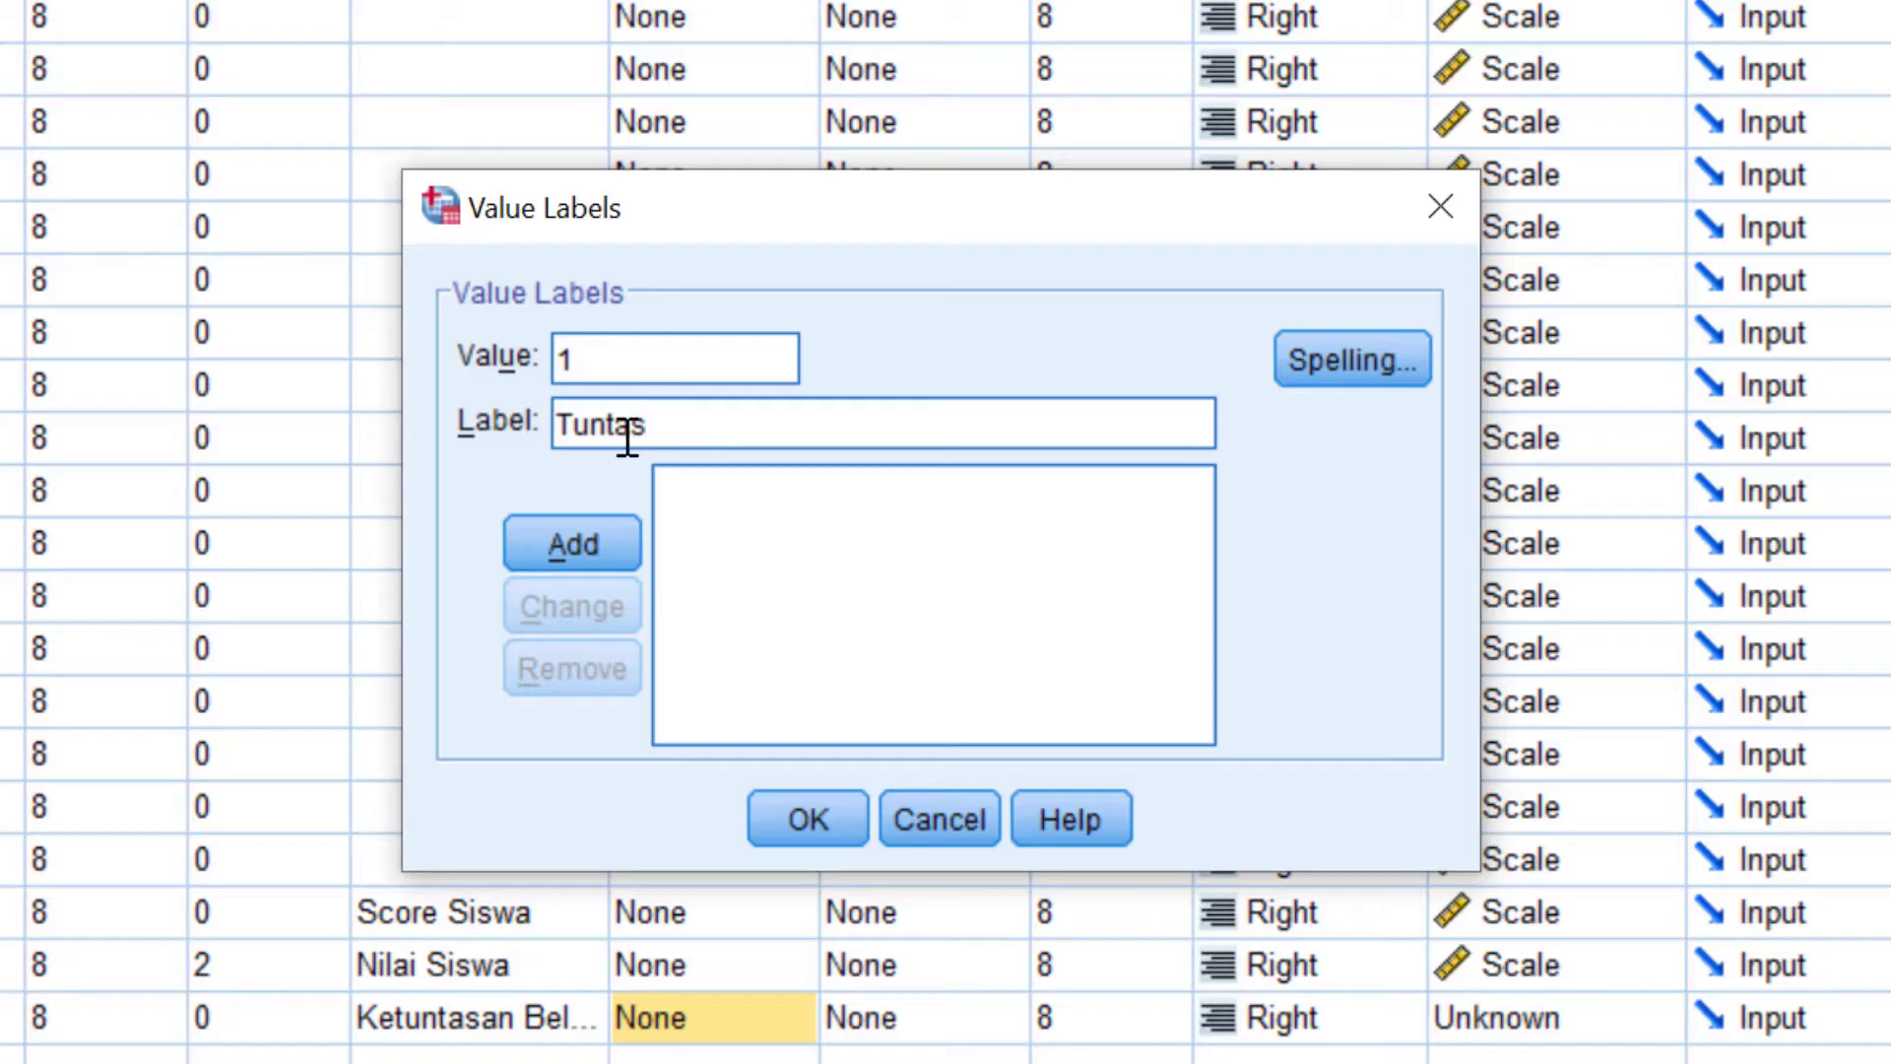
click(551, 564)
text(2)
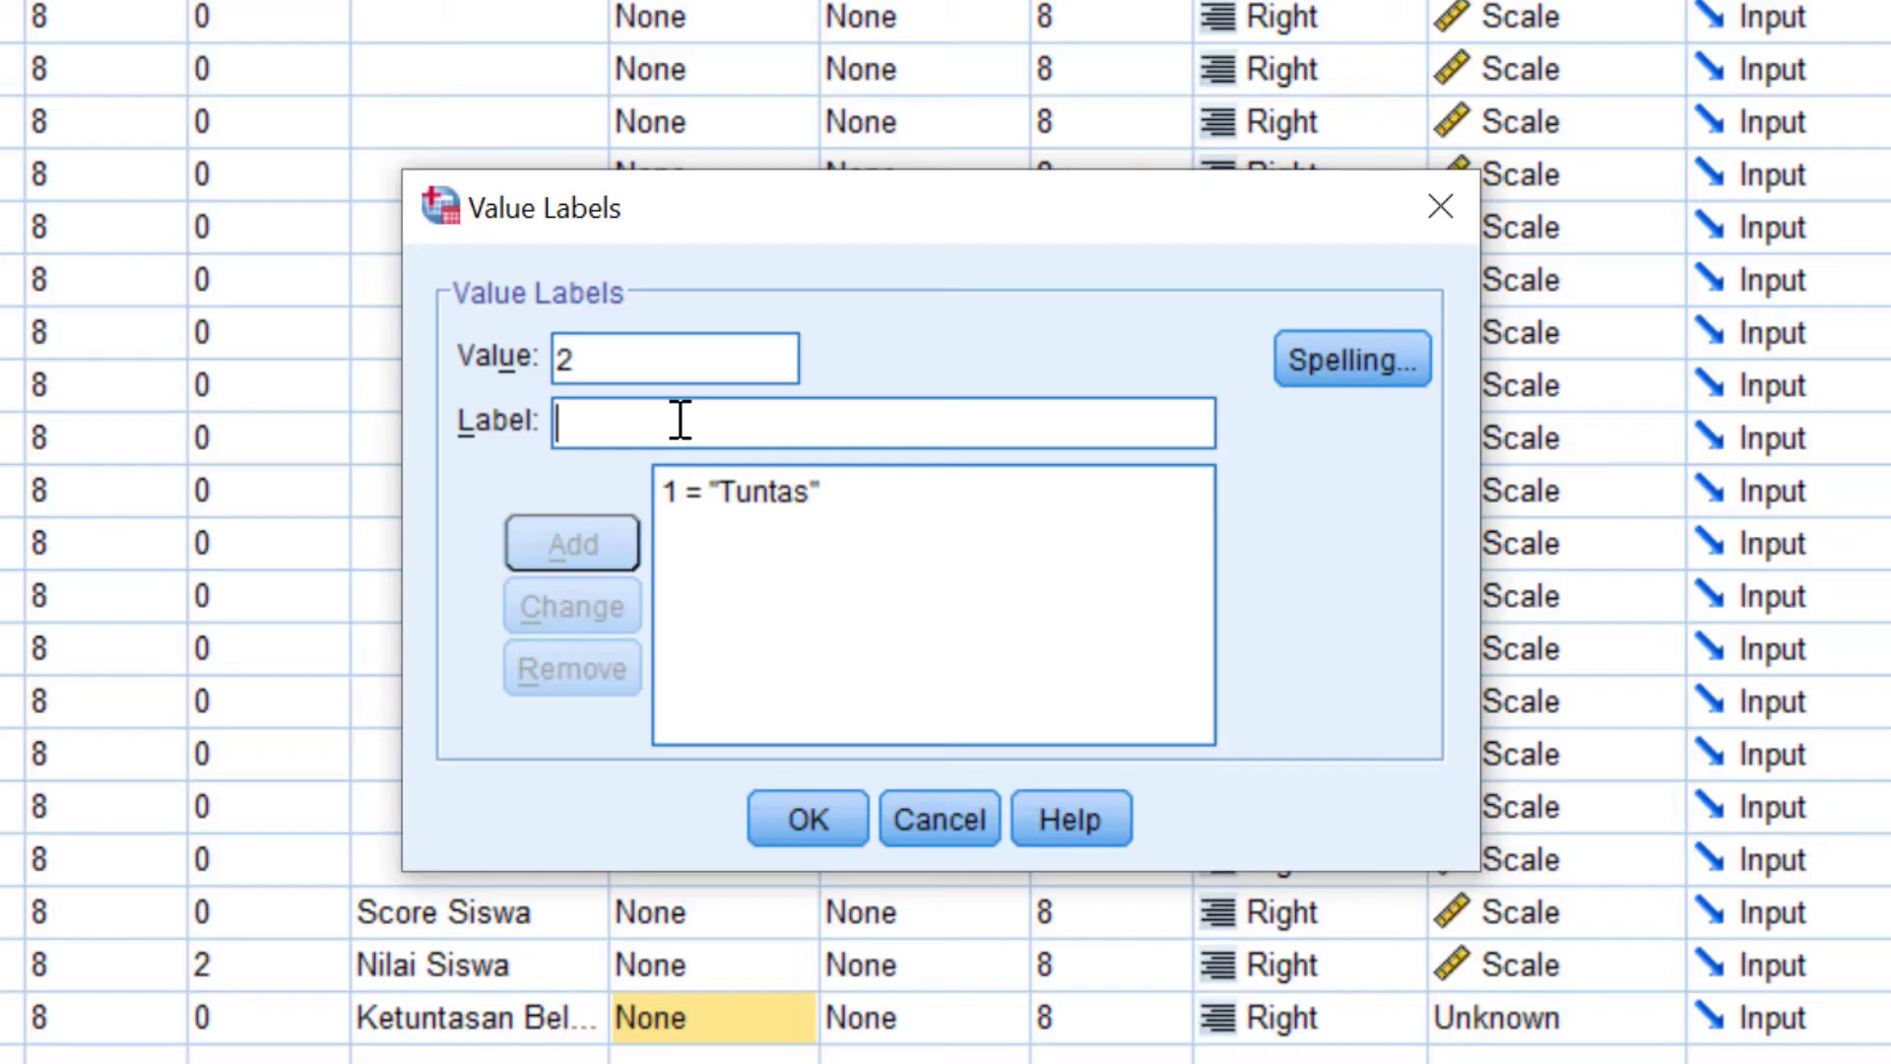
text(Tidak Tuntas)
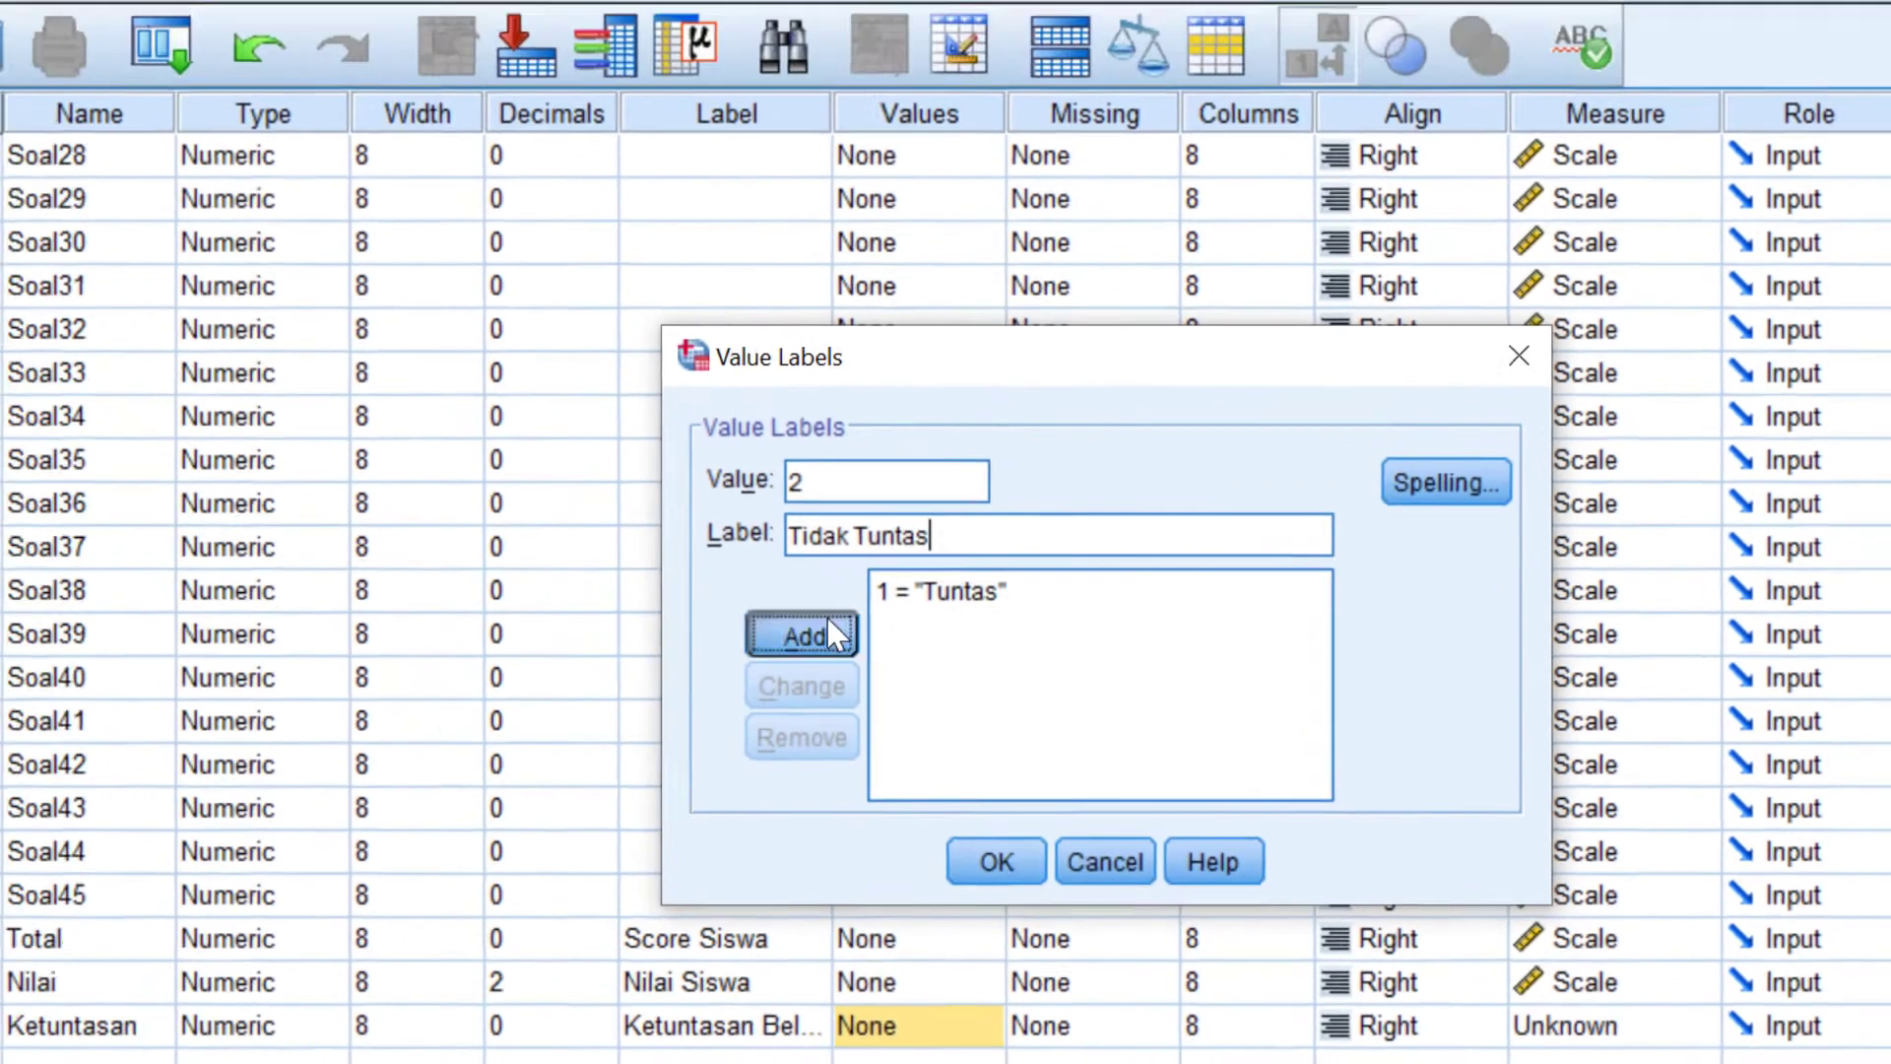
click(825, 635)
click(995, 862)
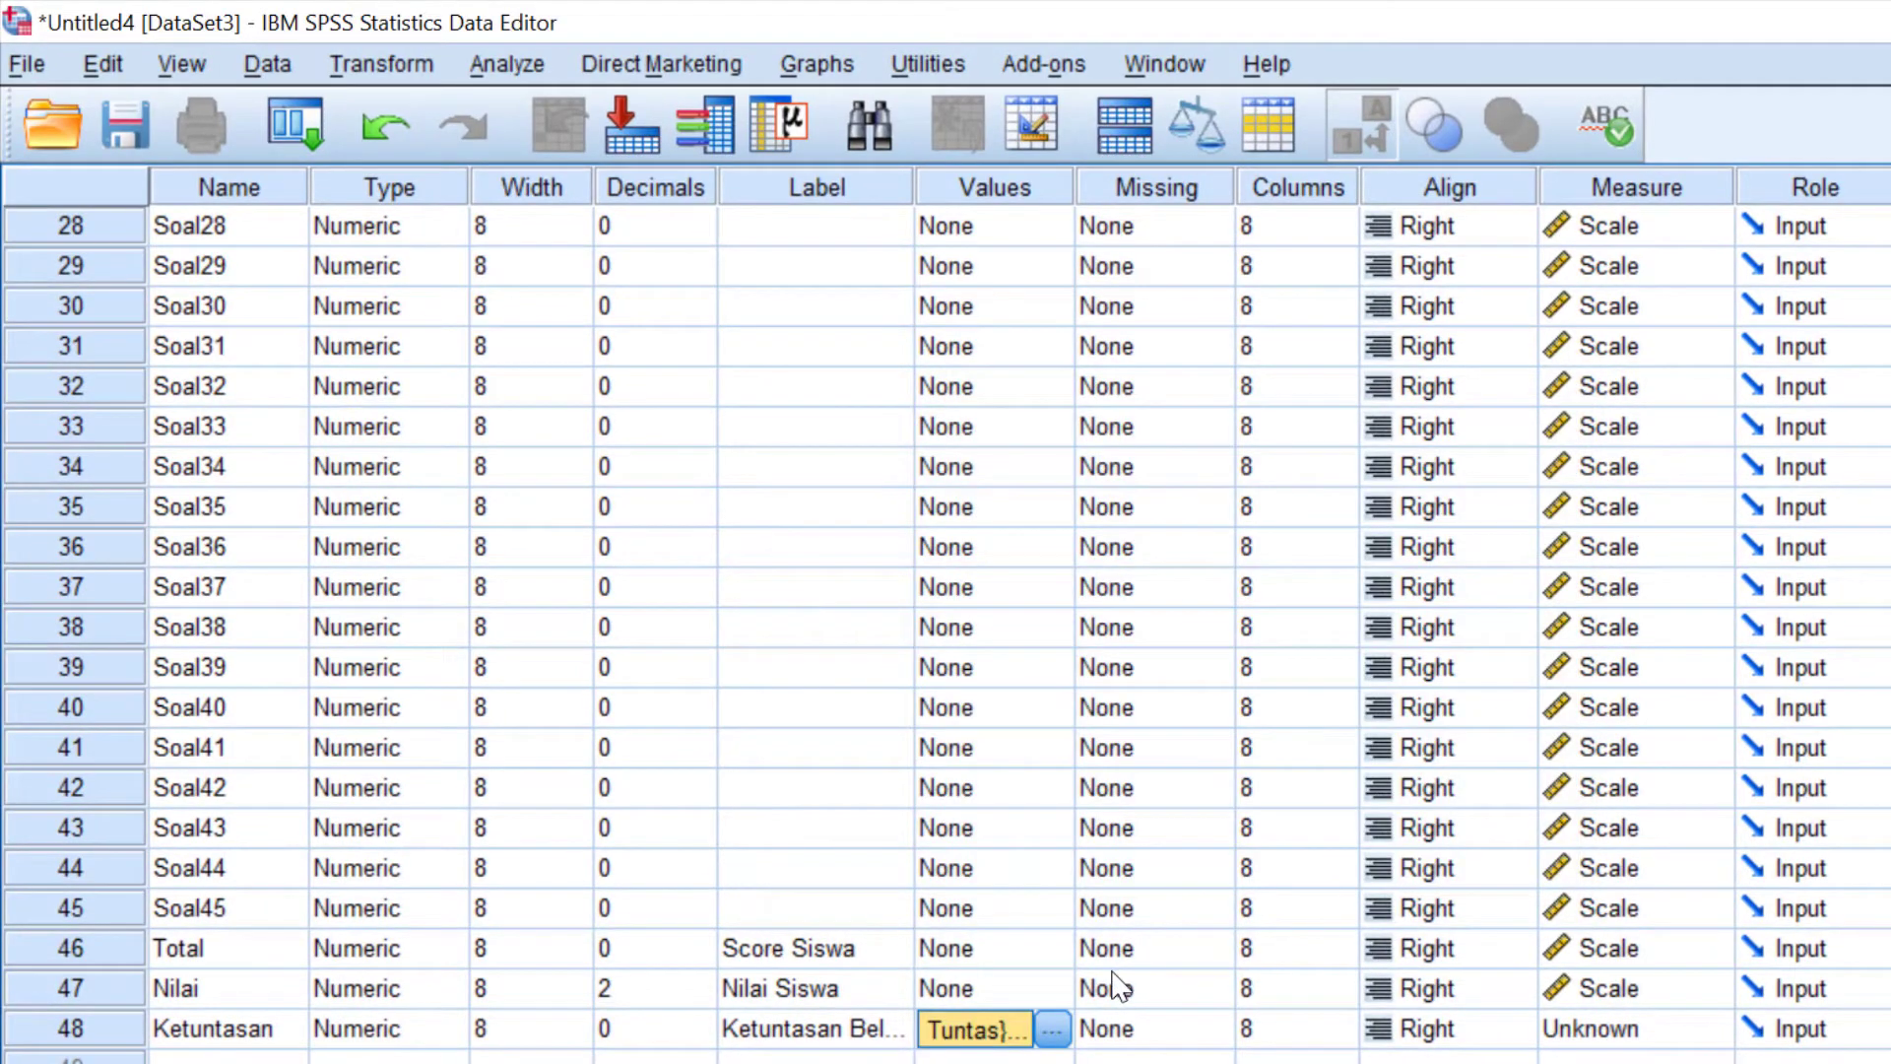
- Try to add a variable named Kelas Interval, with a space, below Ketuntasan
click(228, 1057)
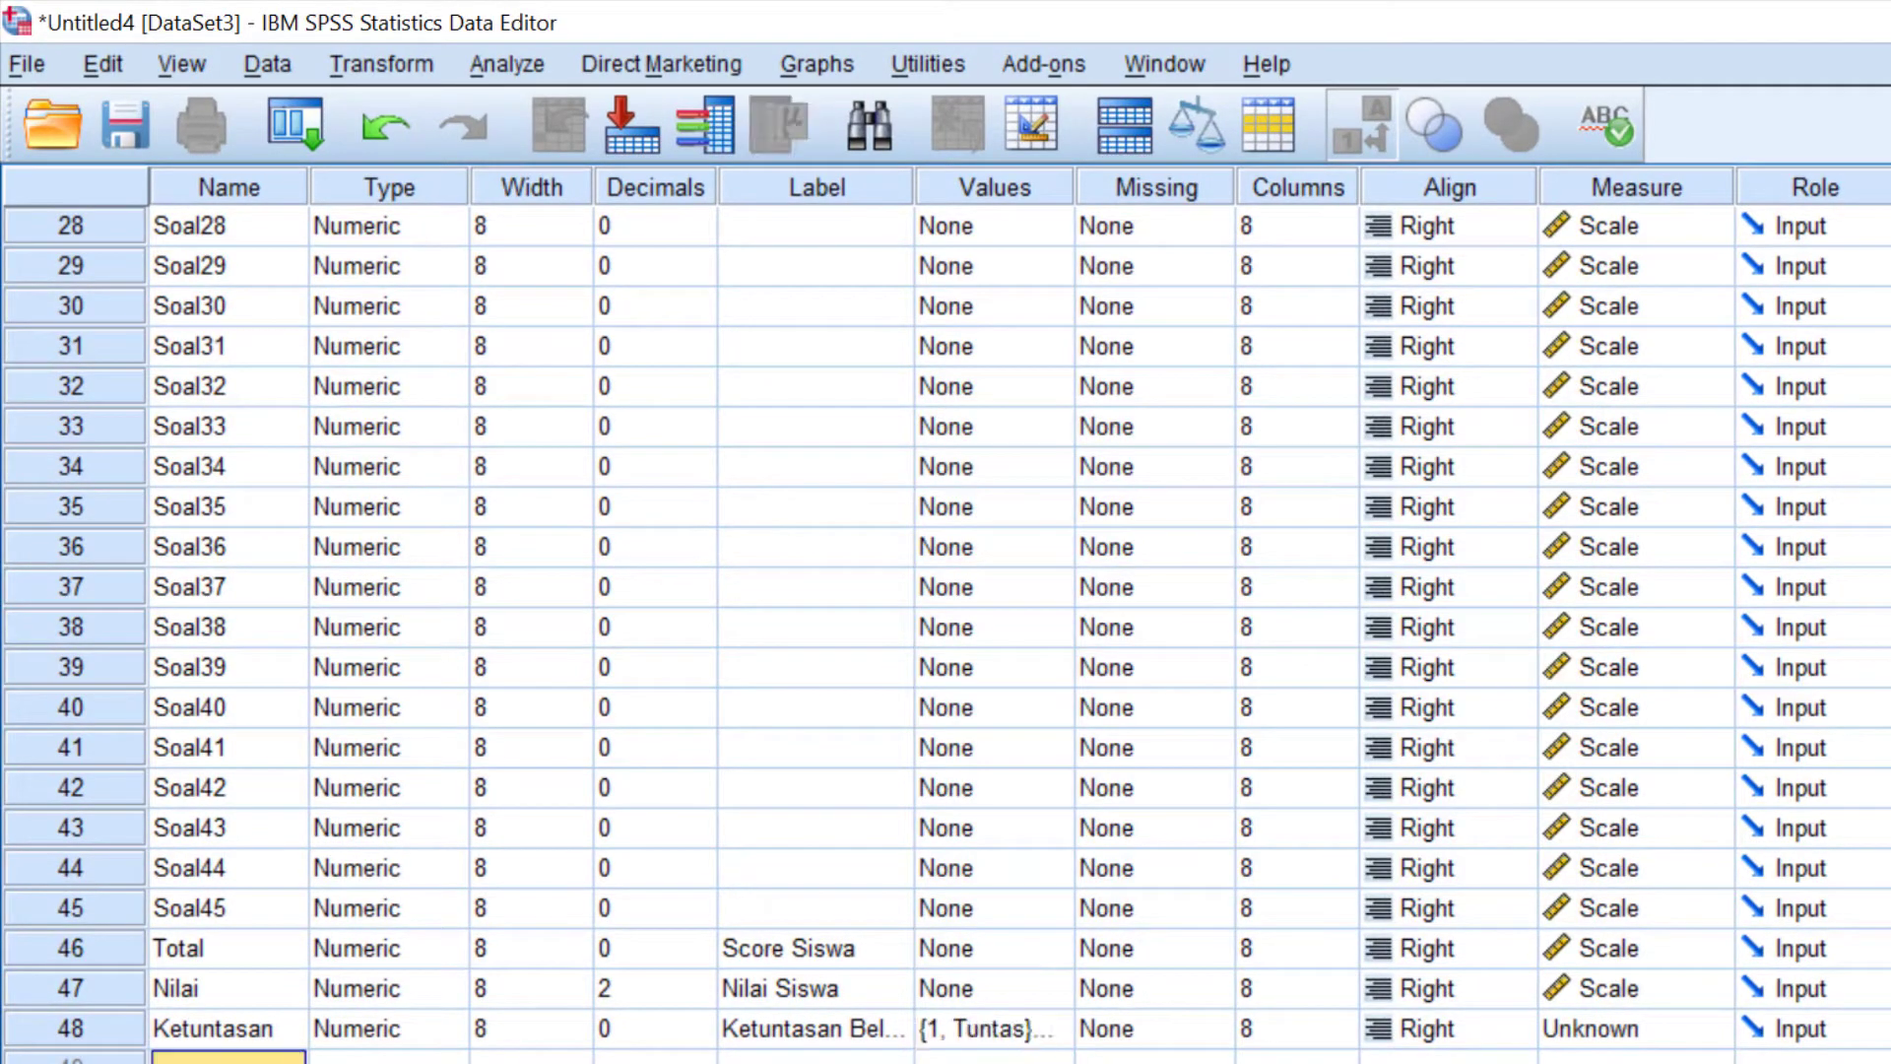
text(Kelas Interval)
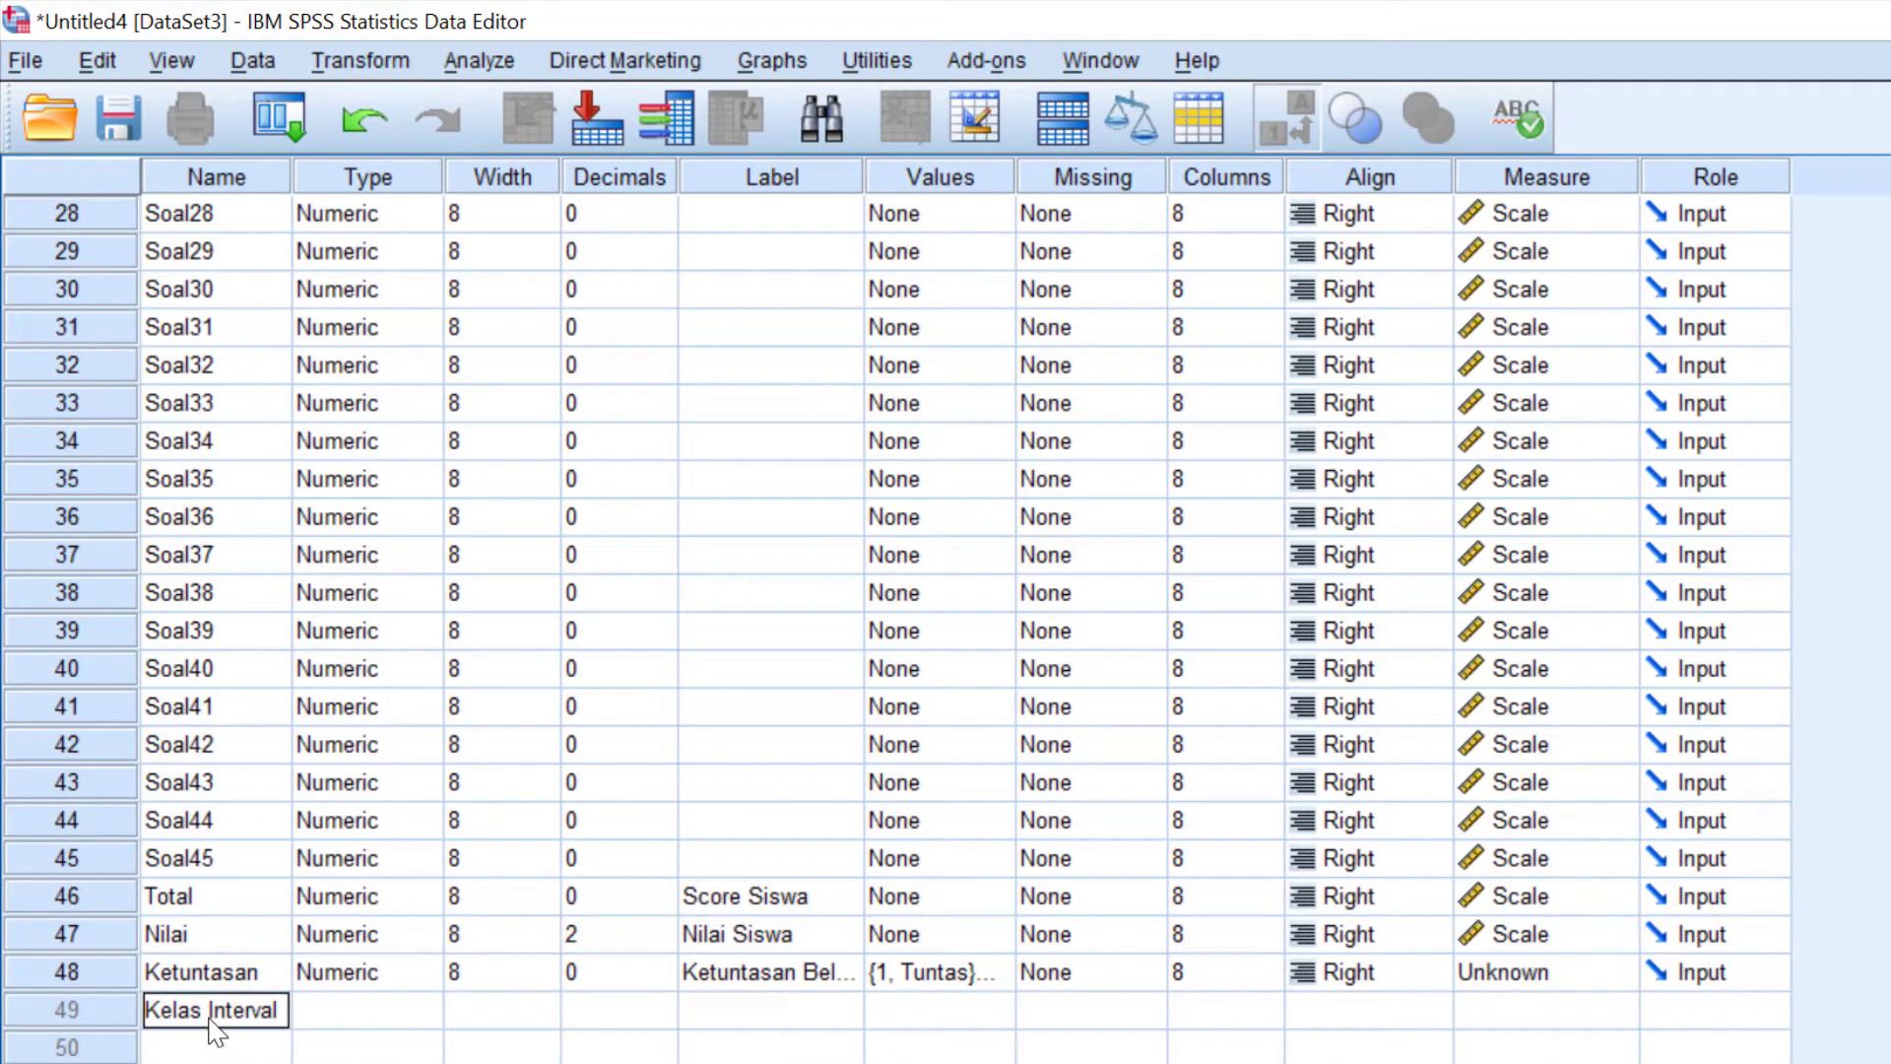
key(Tab)
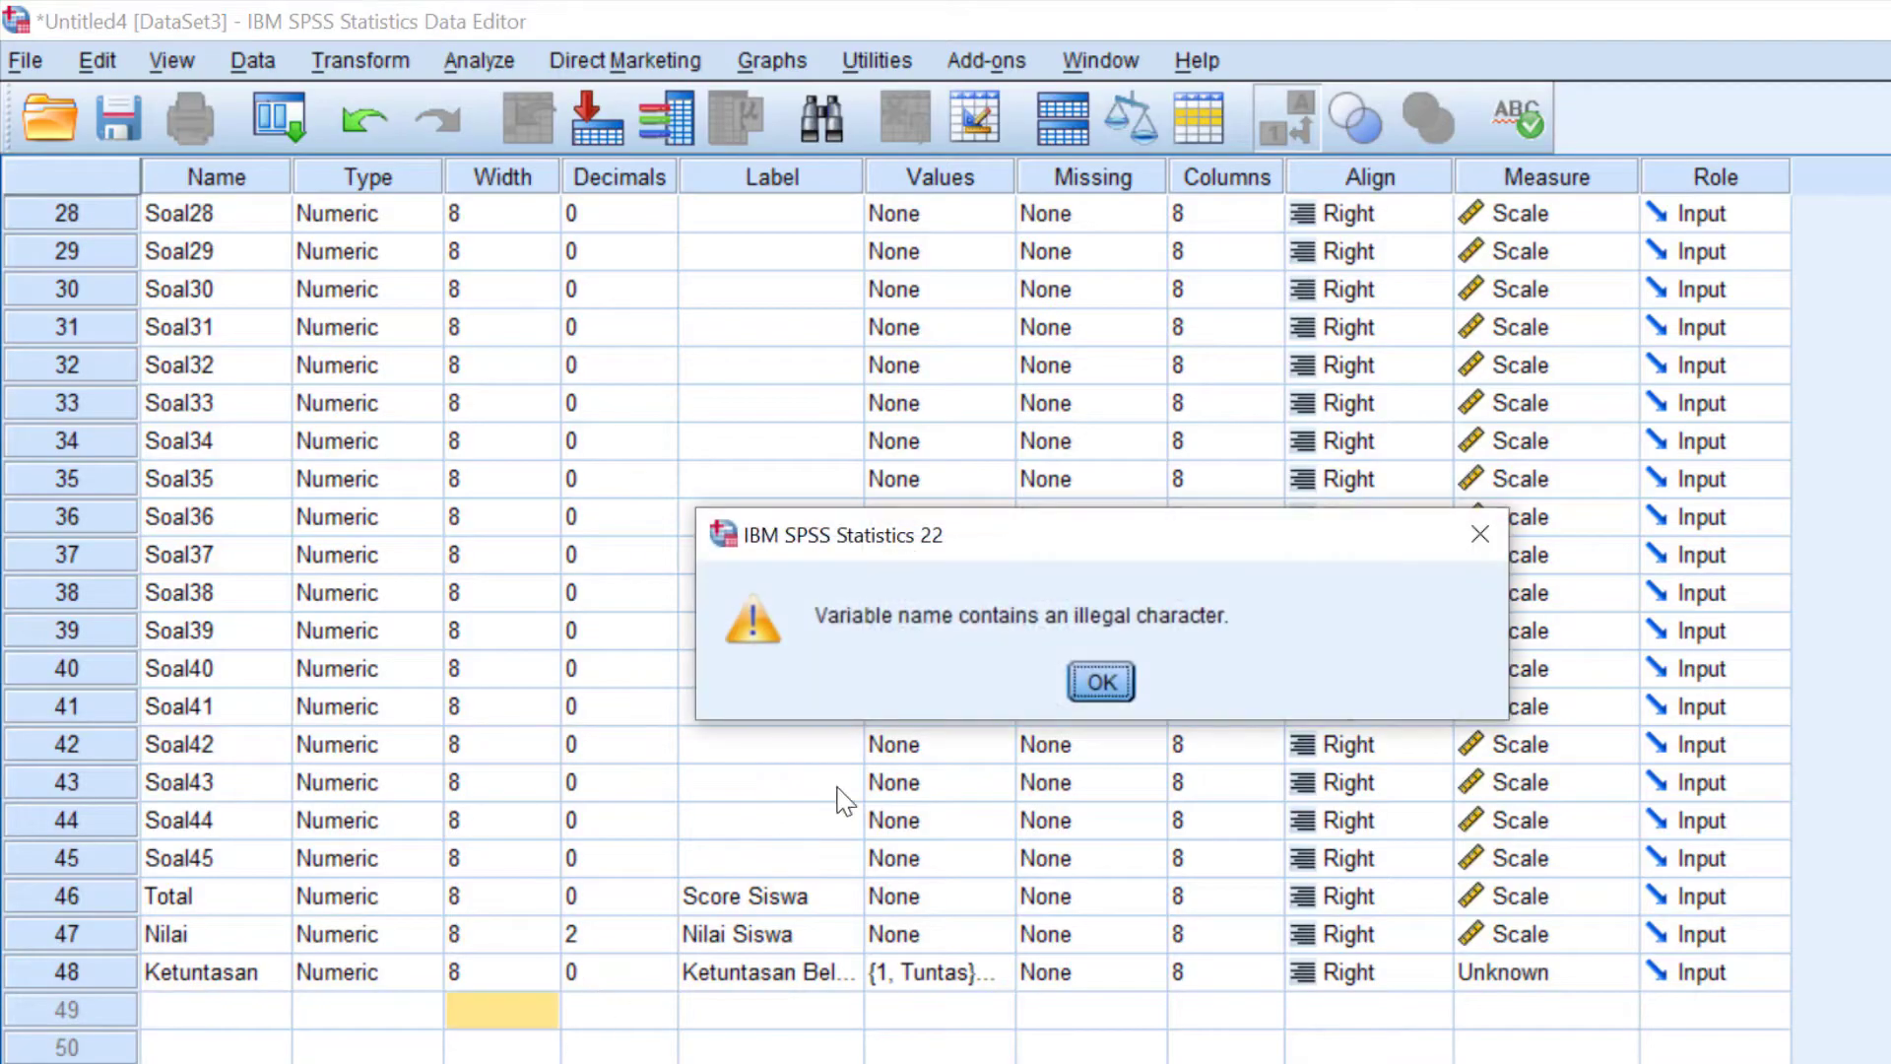
click(1108, 679)
- Add a variable named Kelas_Interval below Ketuntasan, with 0 decimals
click(216, 1022)
text(Kelas_Int)
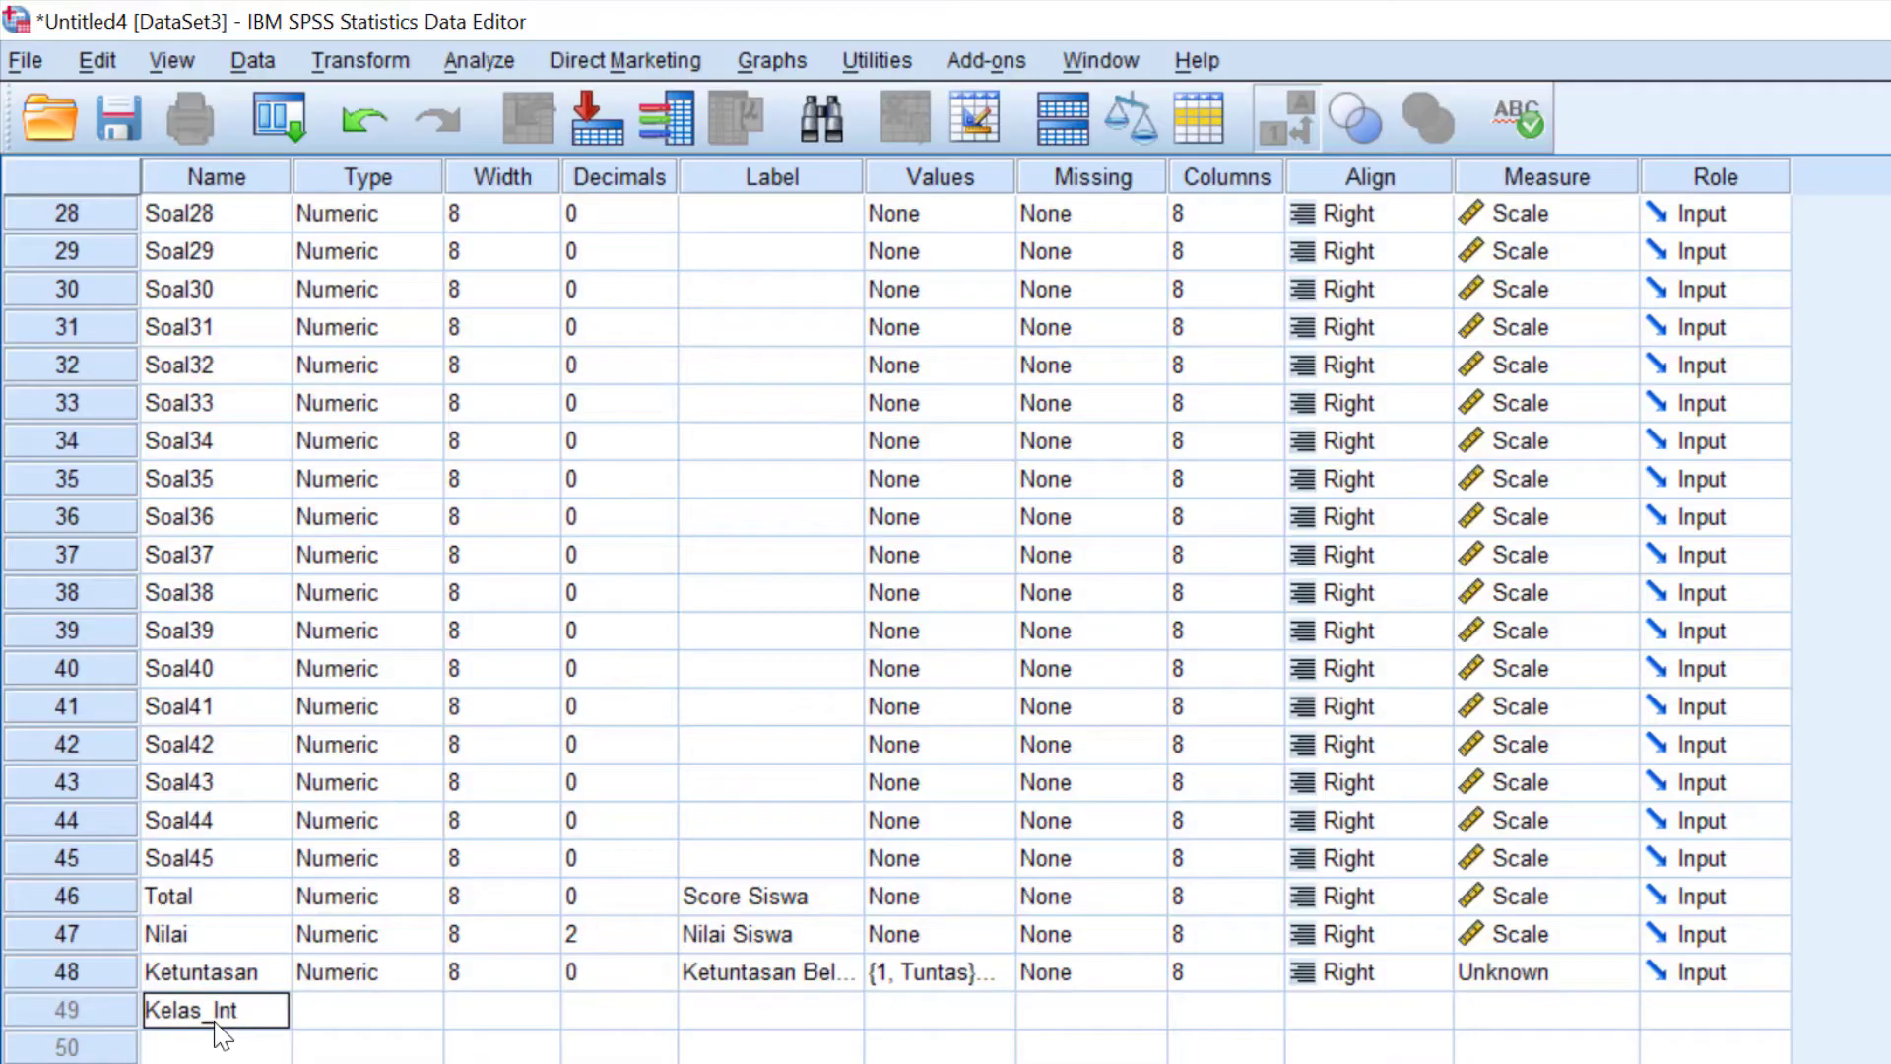
text(erval)
key(Tab)
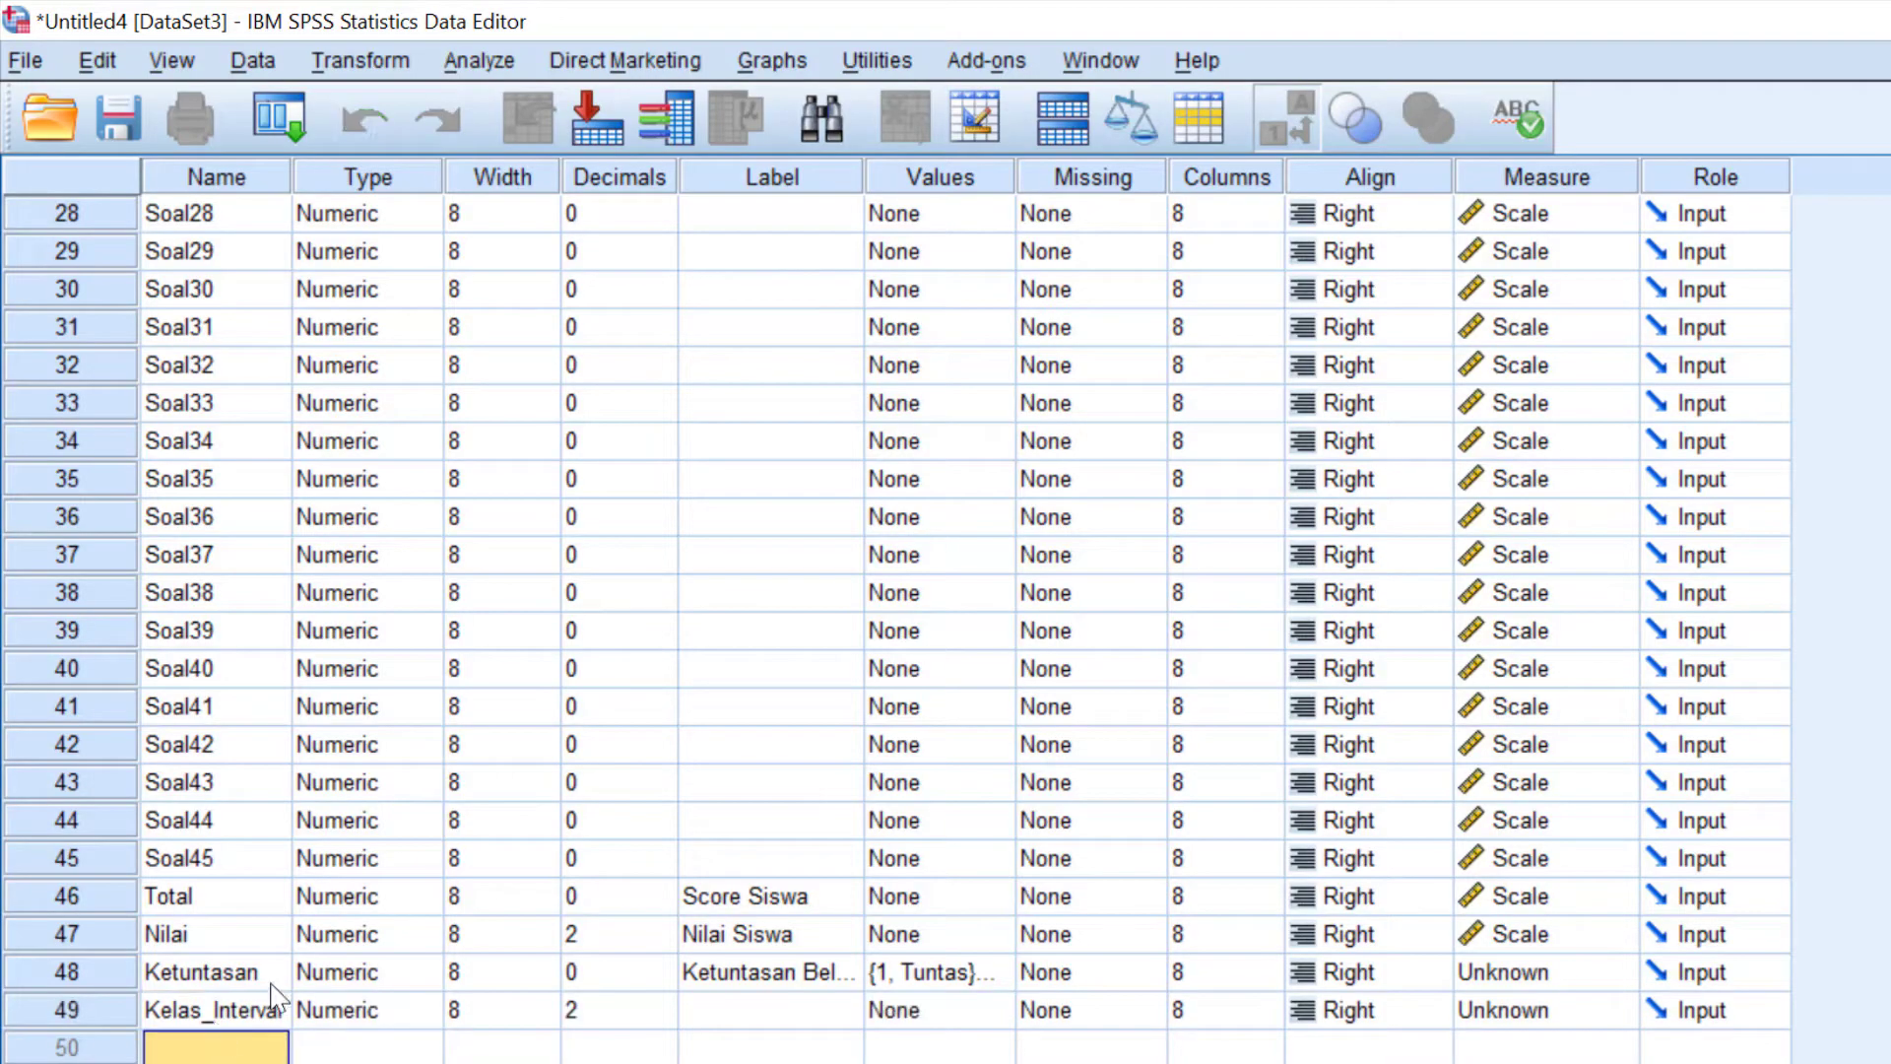
click(609, 1019)
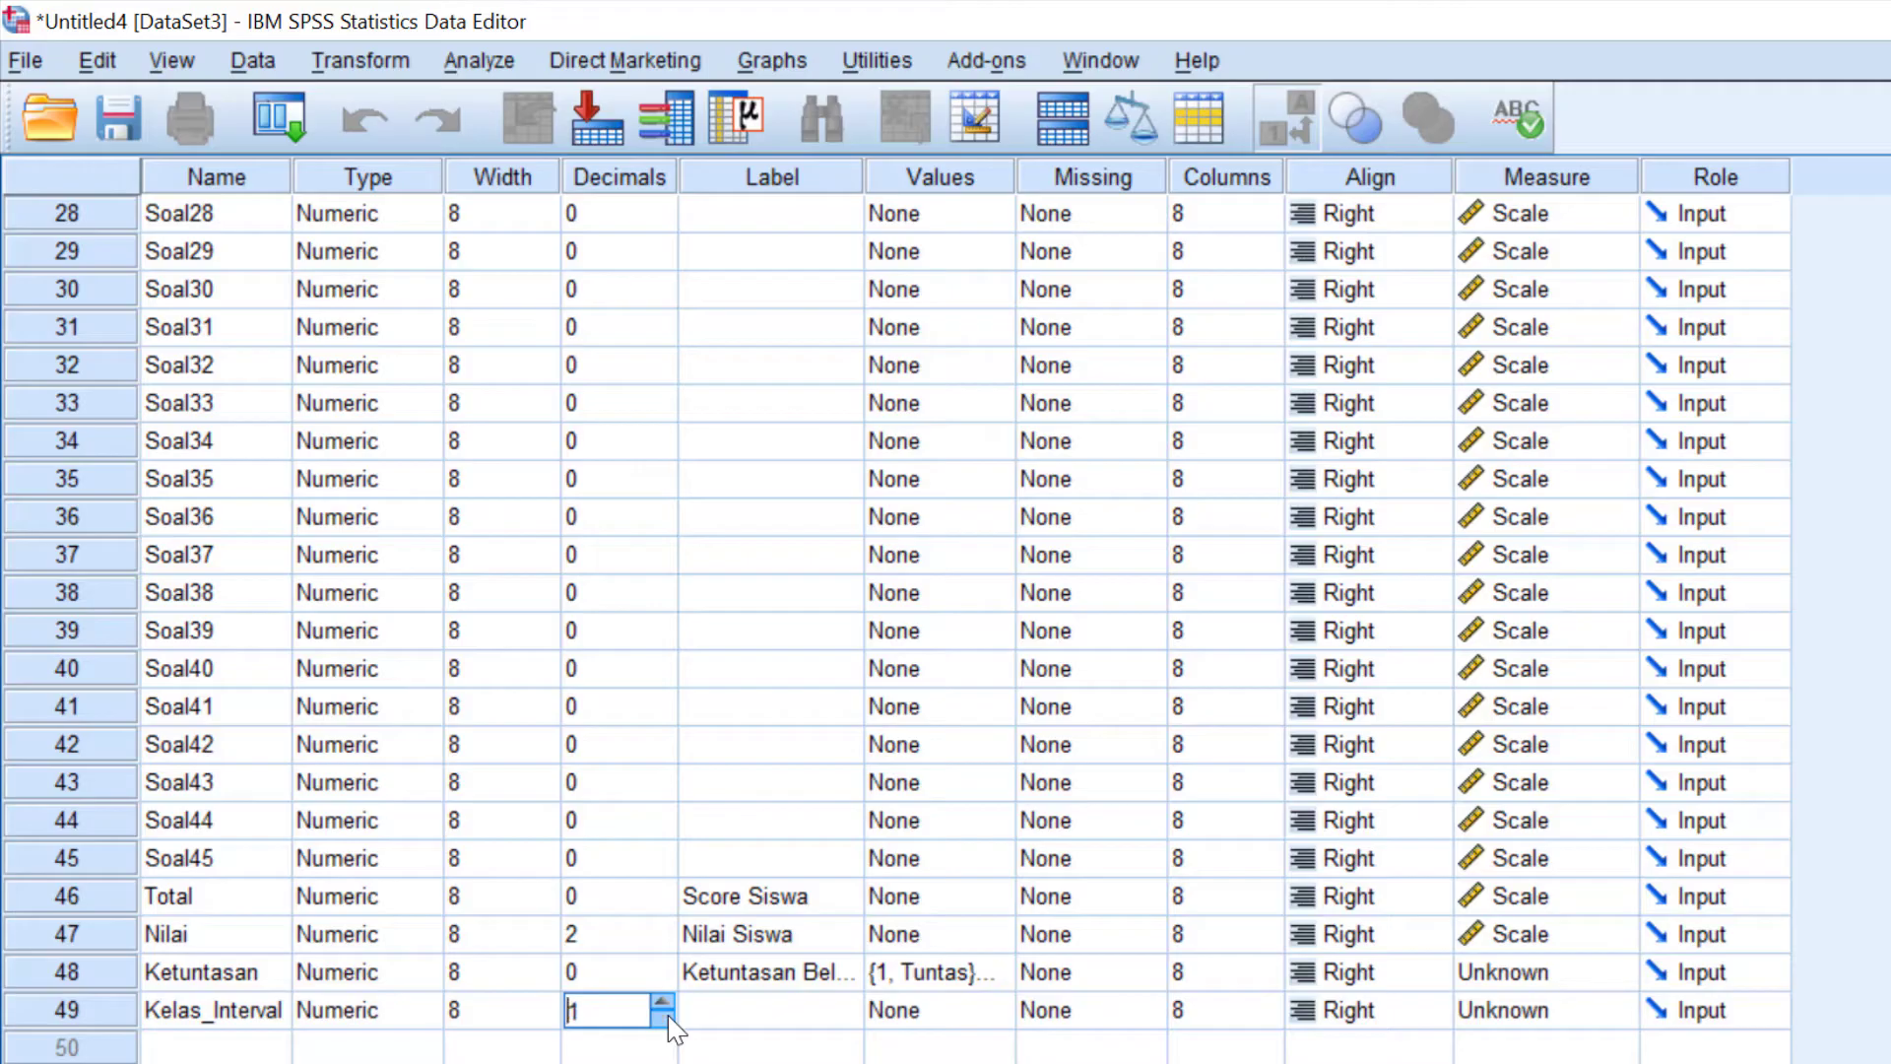
click(727, 1021)
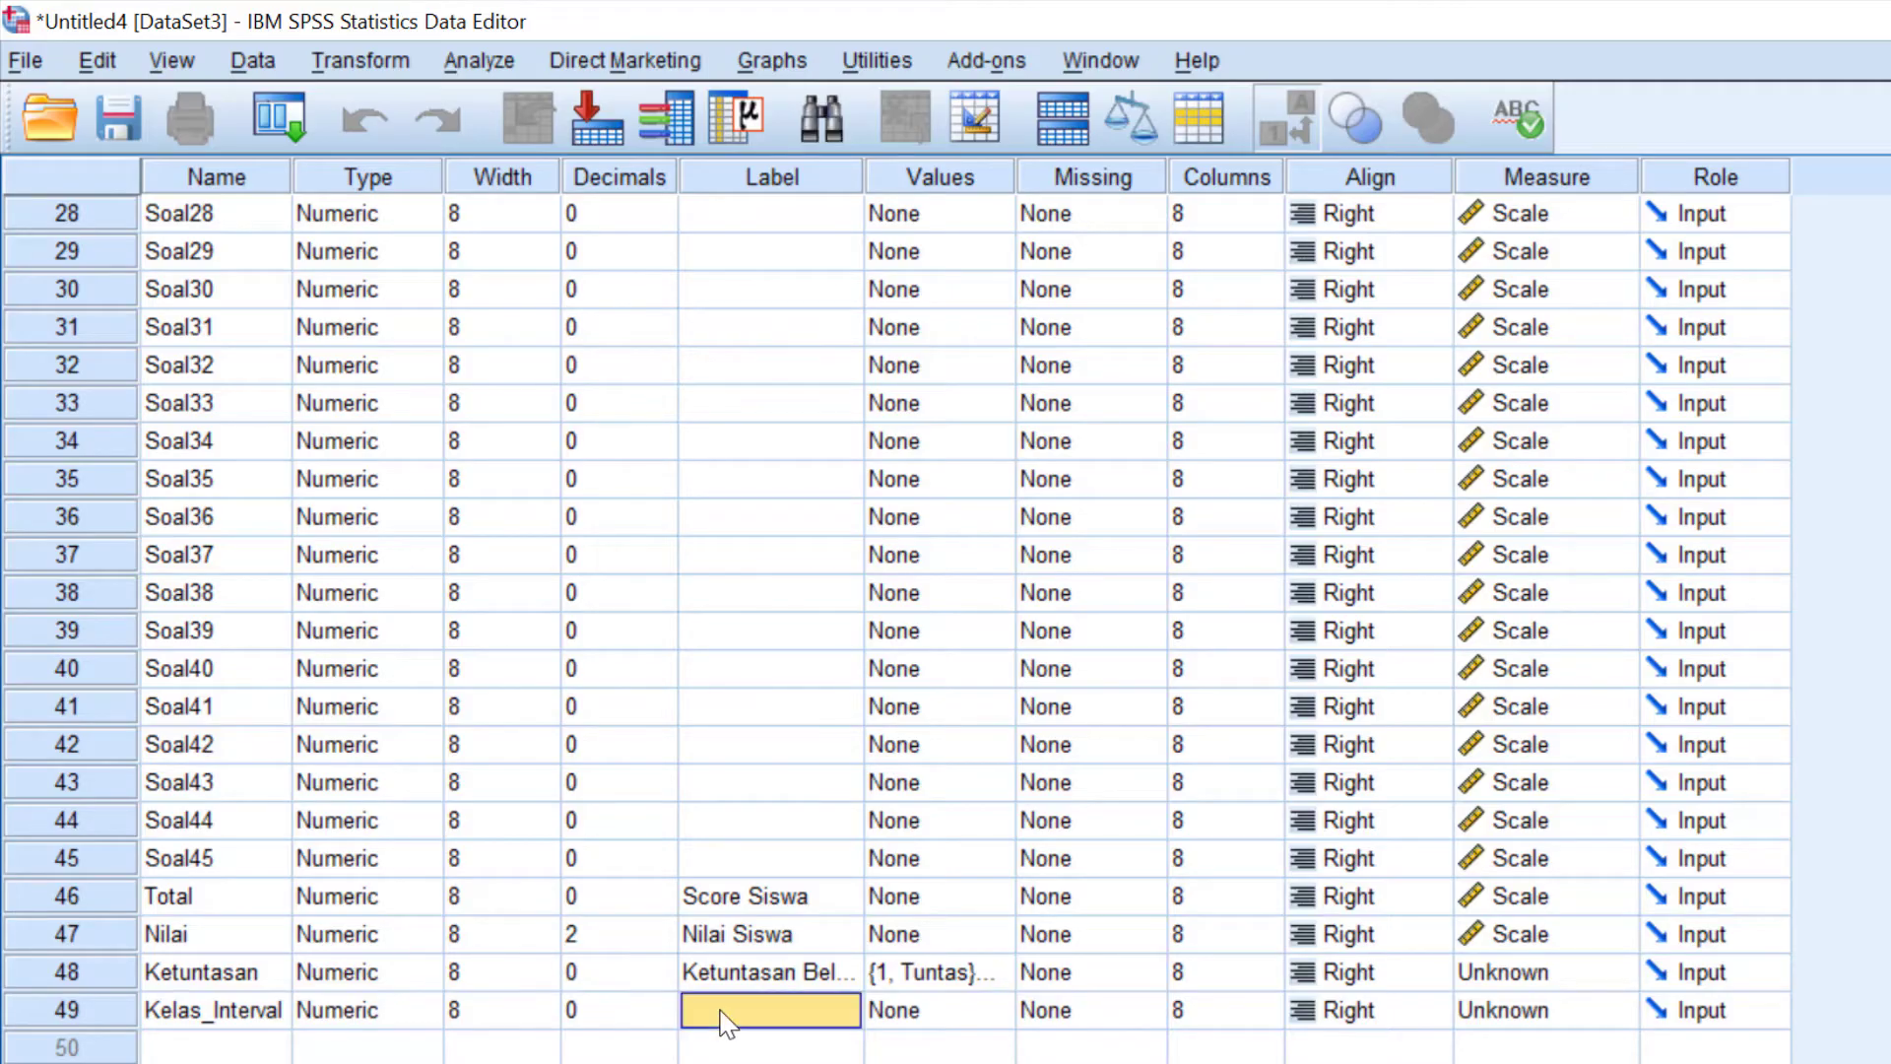
- Delete the Kelas_Interval variable
click(101, 1020)
right_click(102, 1020)
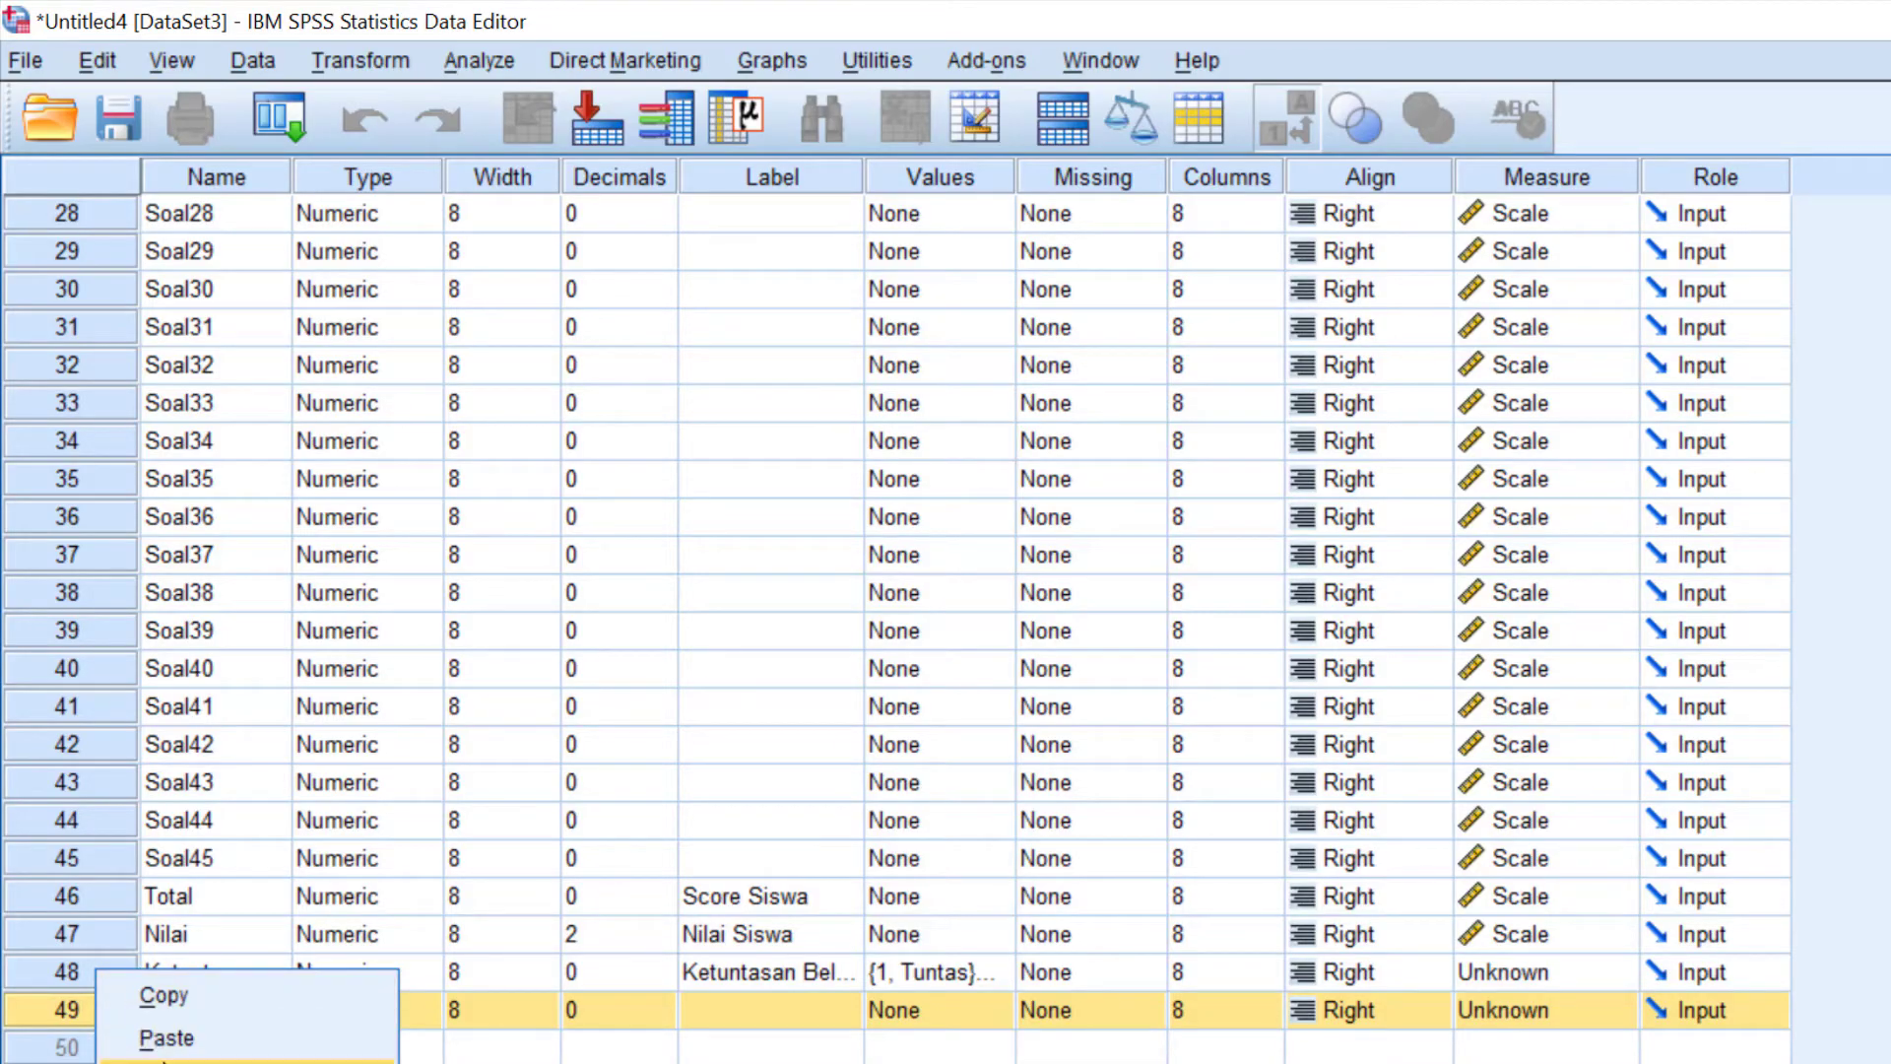
click(166, 1063)
- Review the Soal45, Total, Nilai and Ketuntasan variables and show the data grid
click(219, 859)
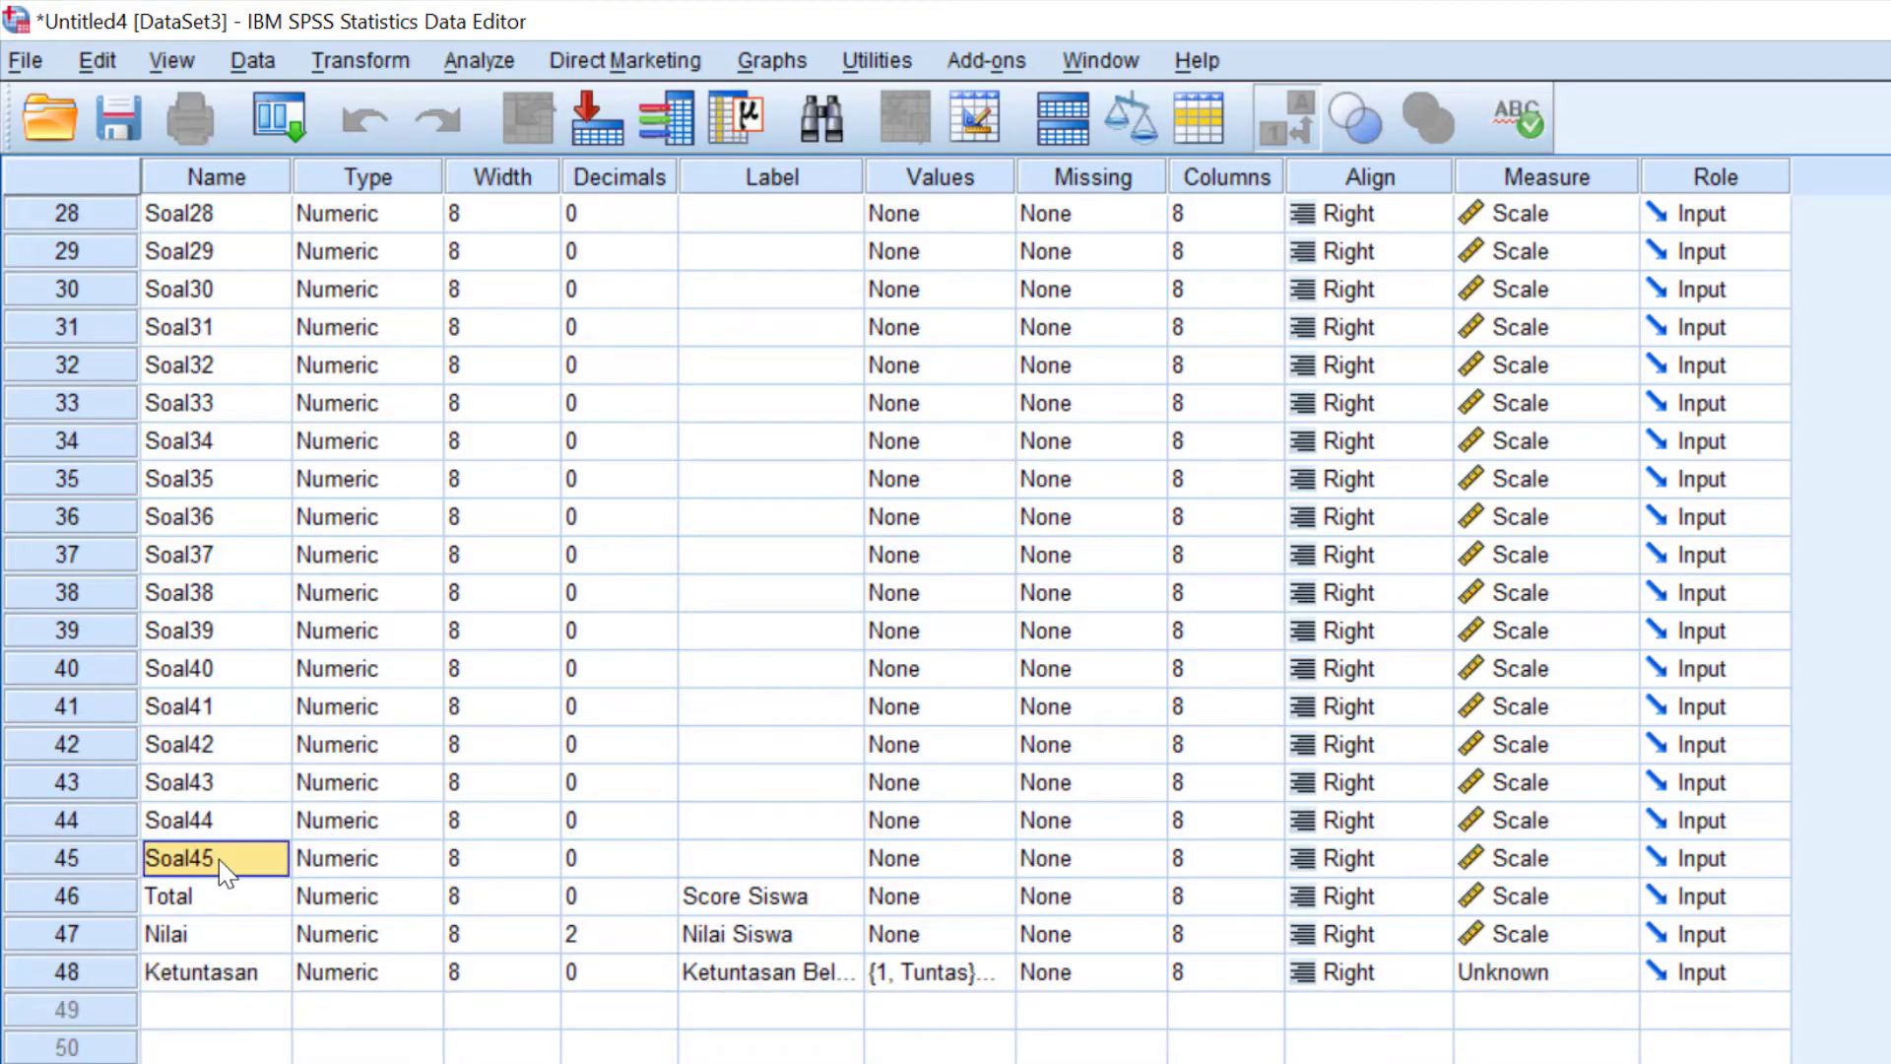
click(197, 898)
click(185, 941)
click(190, 973)
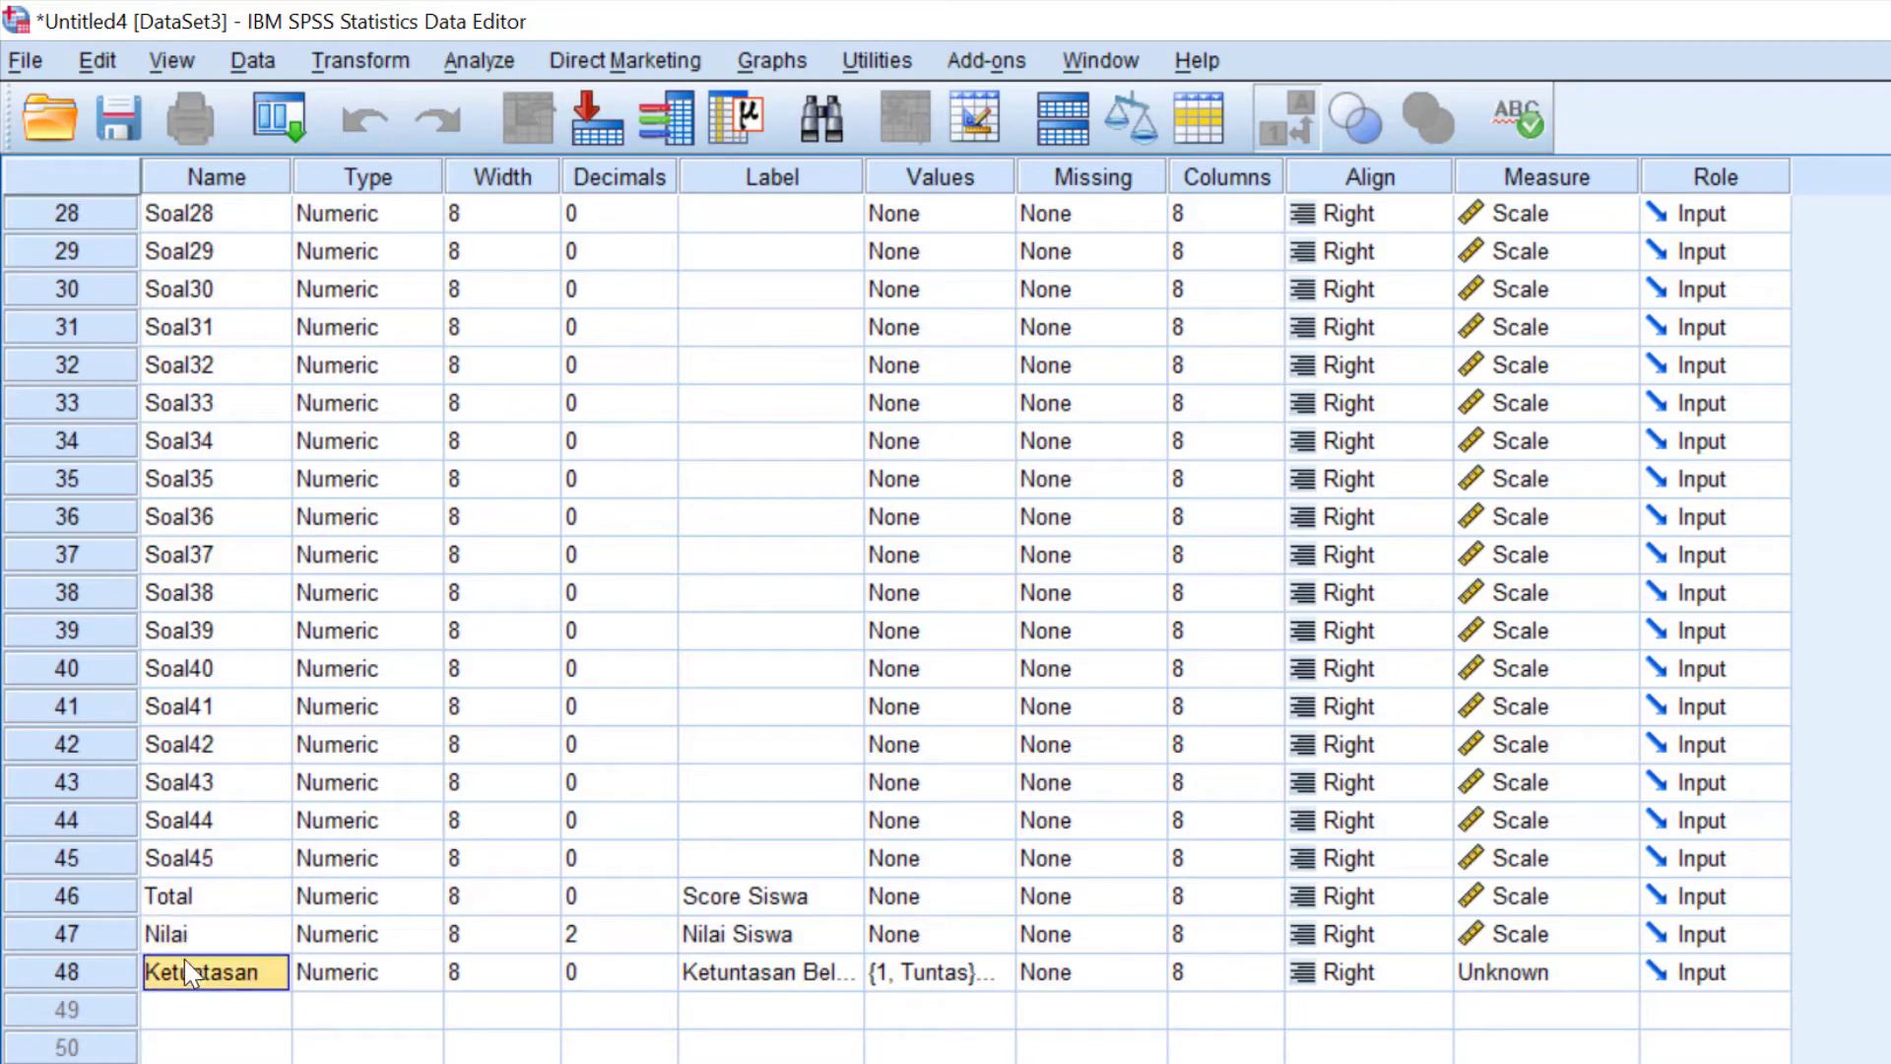
click(79, 1062)
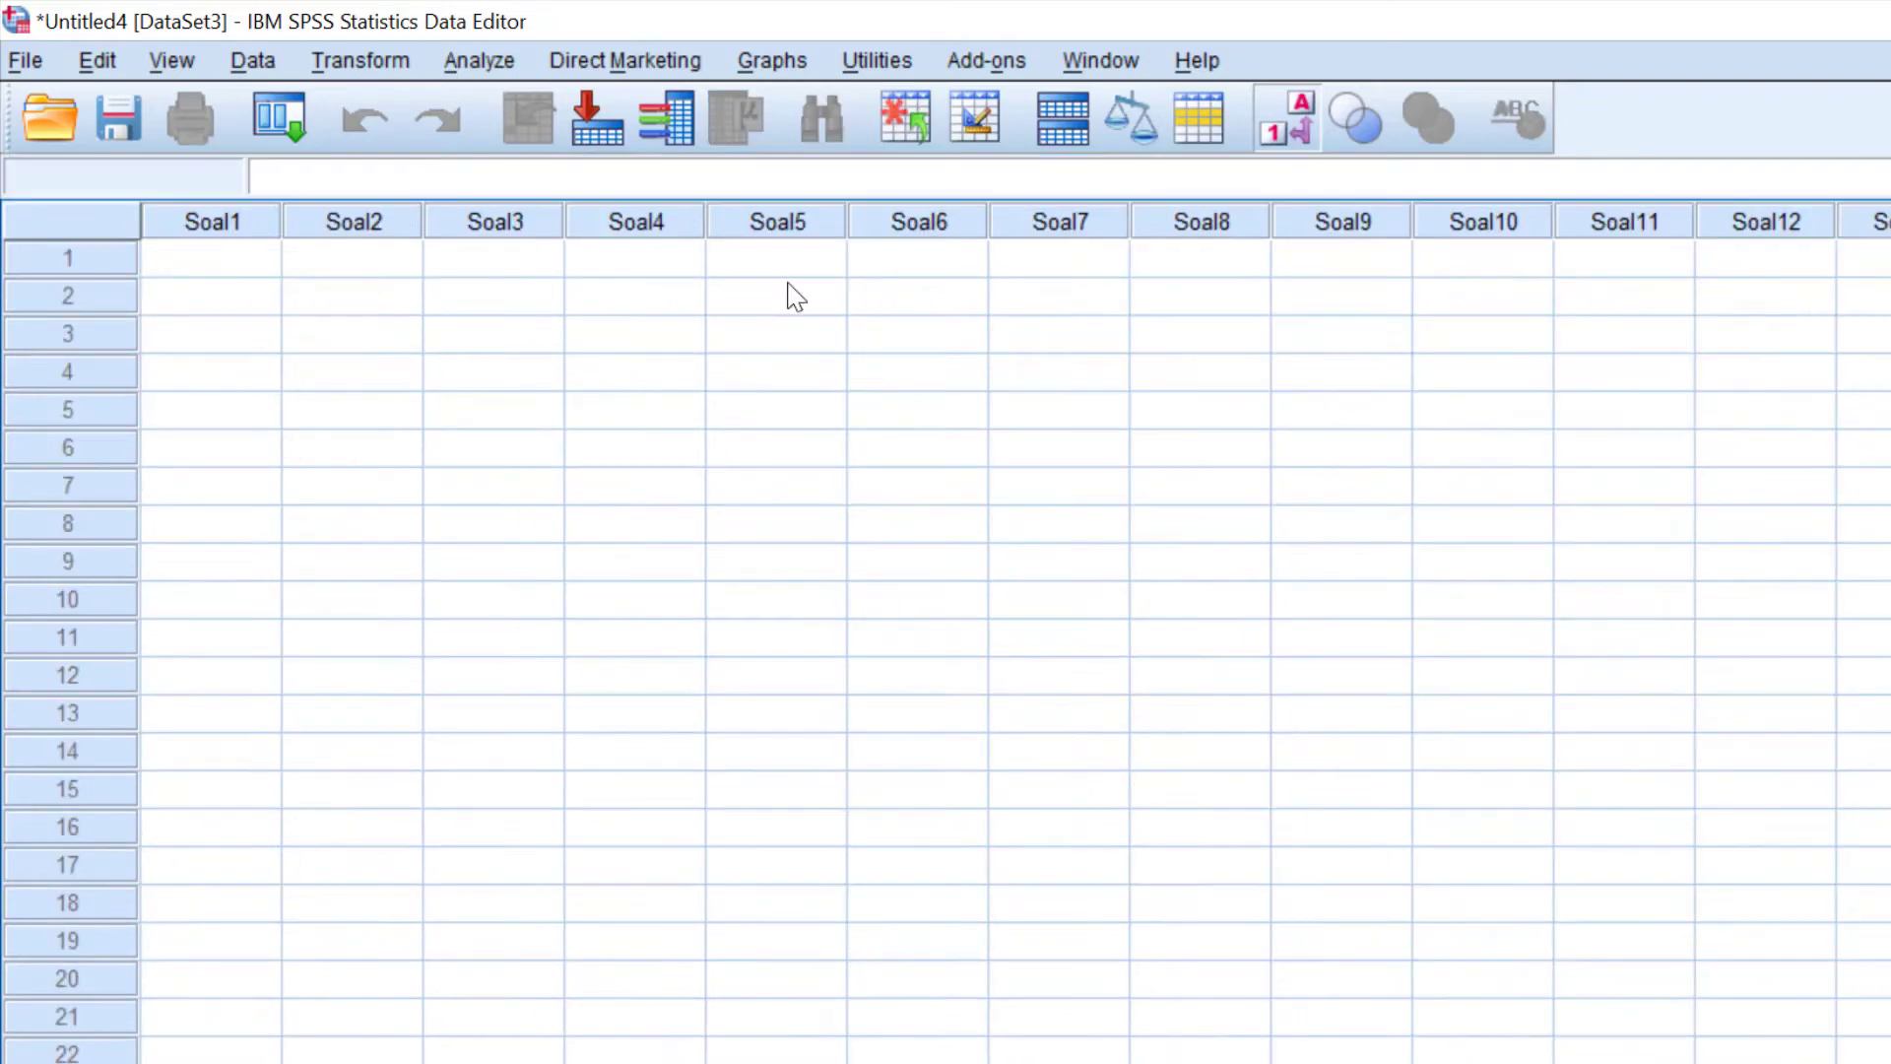
drag(640, 1062, 394, 1063)
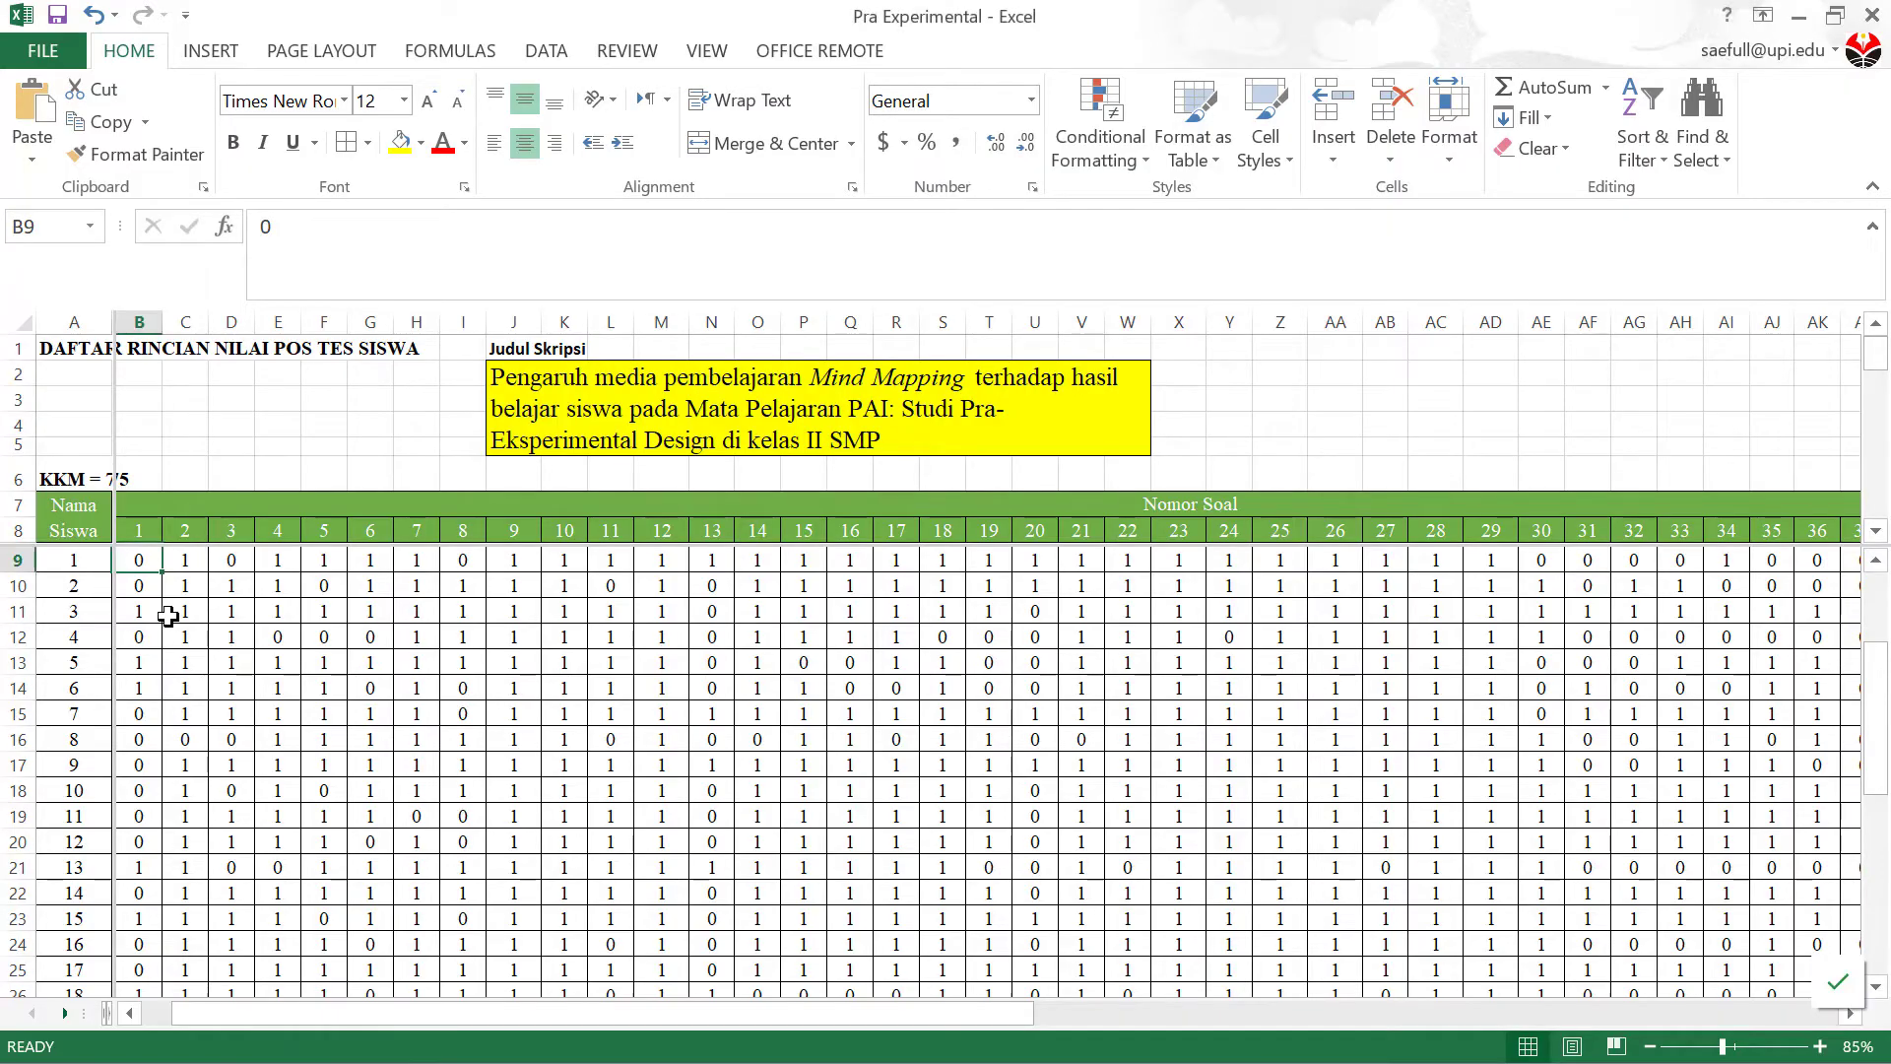
- Switch to the Pra Experimental workbook in Excel and examine the Jumlah, NILAI and KET columns of the score table
key(ctrl+Right)
key(ctrl+Right)
key(Left)
key(Left)
key(Left)
key(Left)
key(Right)
key(Right)
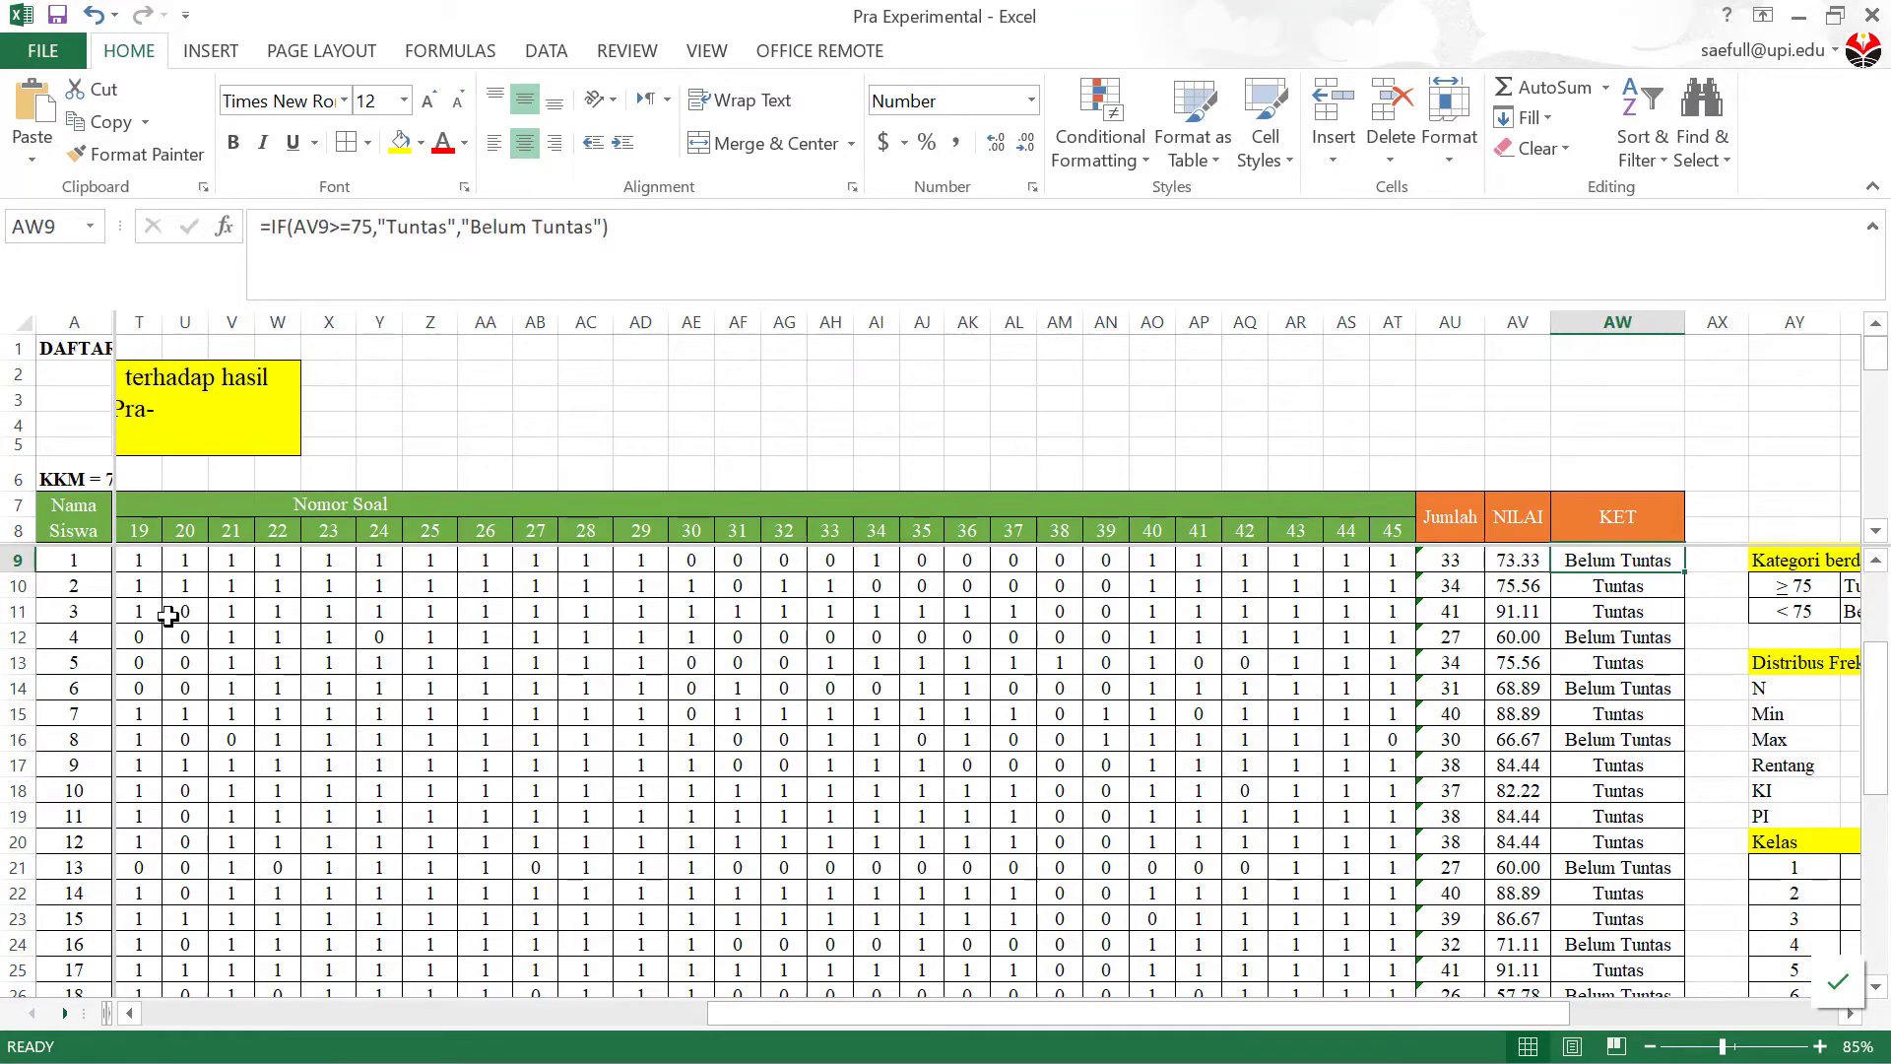
key(ctrl+Right)
key(Left)
key(Left)
key(Down)
key(Up)
key(Down)
key(Down)
key(Up)
- Examine the Kategori berdasarkan KKM table and compare it with the formulas in the KET column
key(Right)
key(Right)
key(Right)
key(Right)
key(Right)
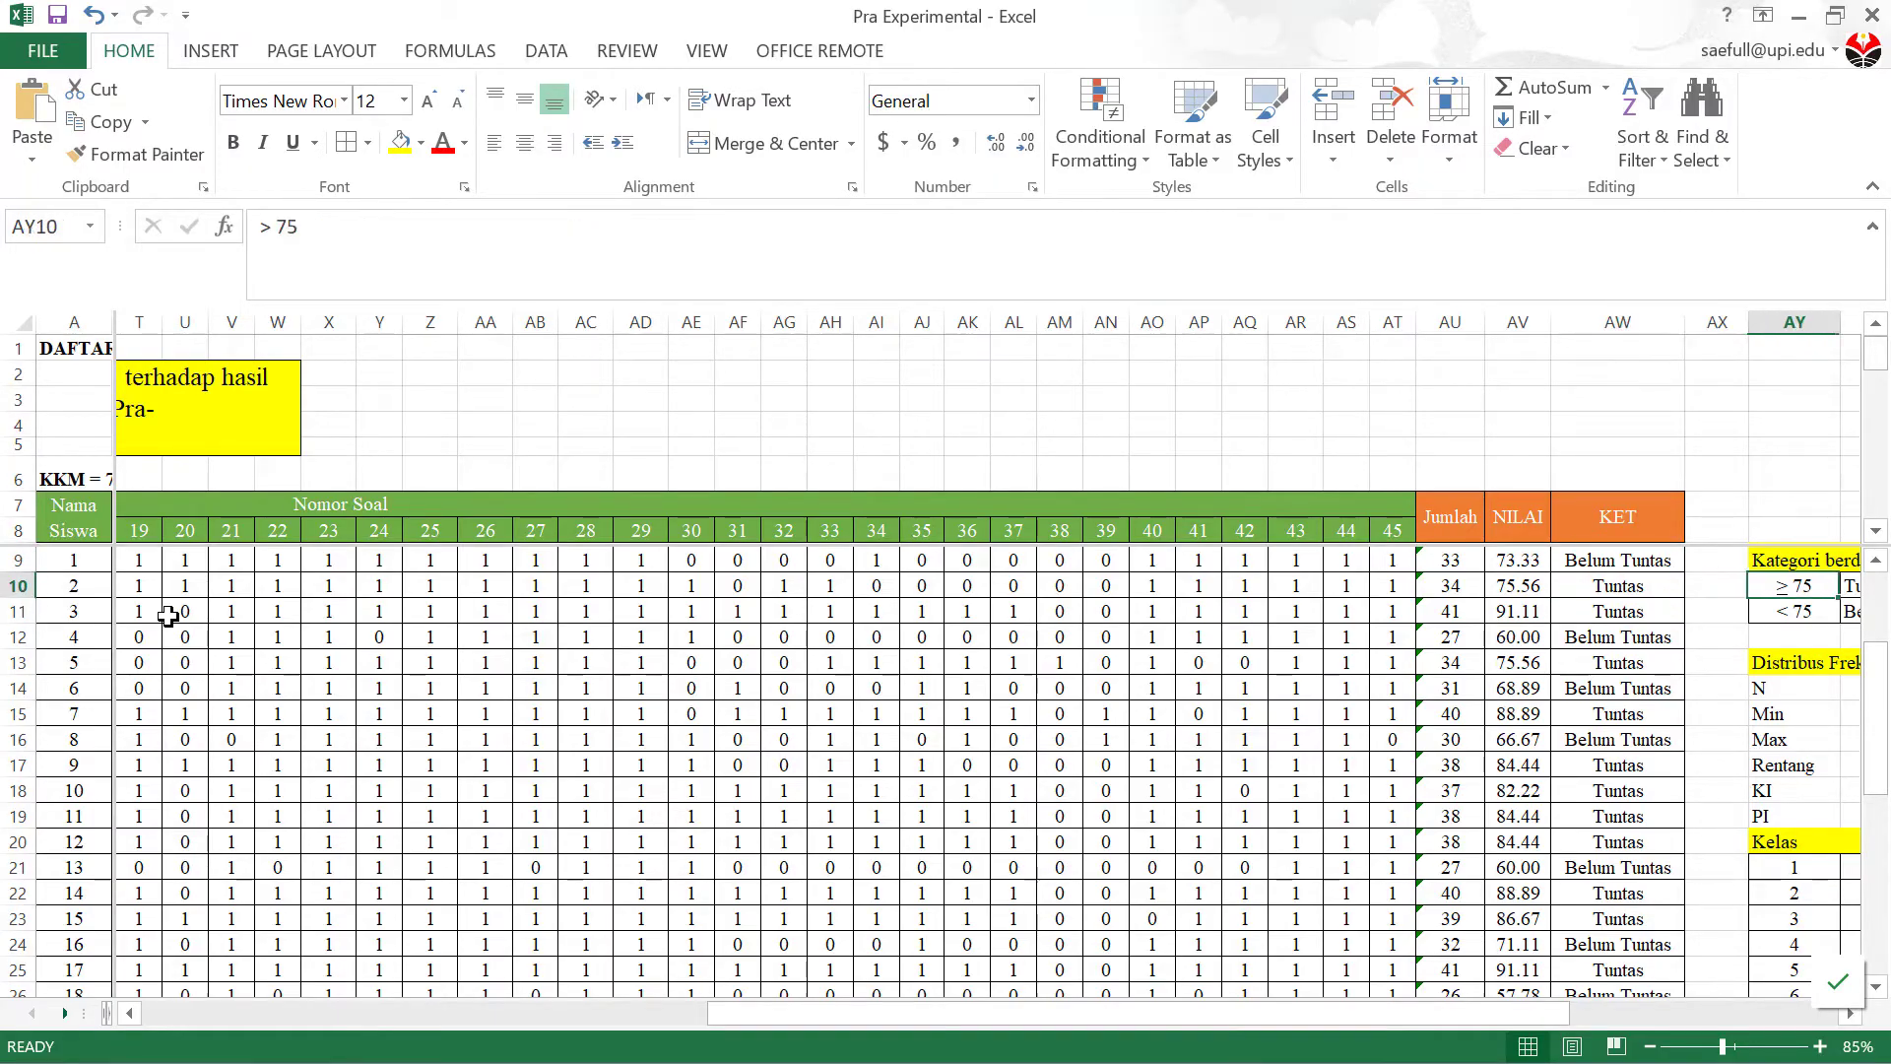
key(Left)
key(Left)
key(Left)
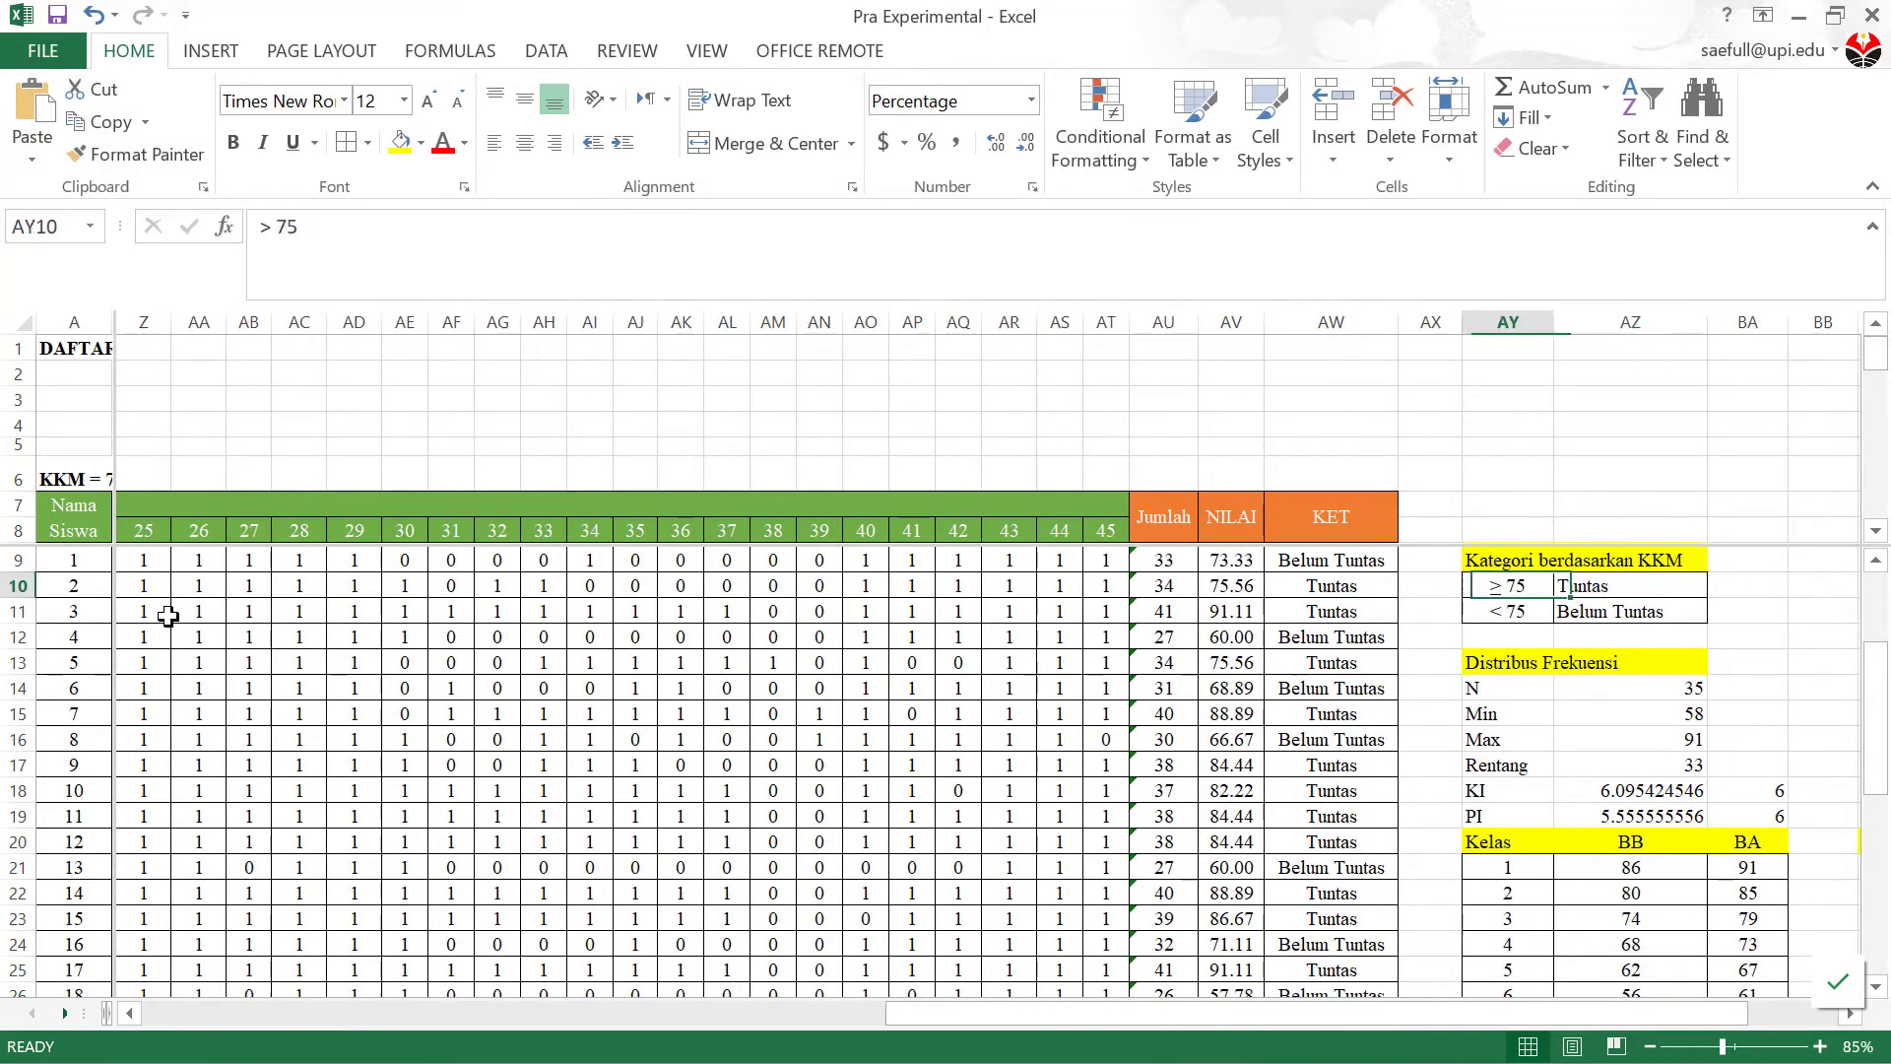
key(Left)
key(Left)
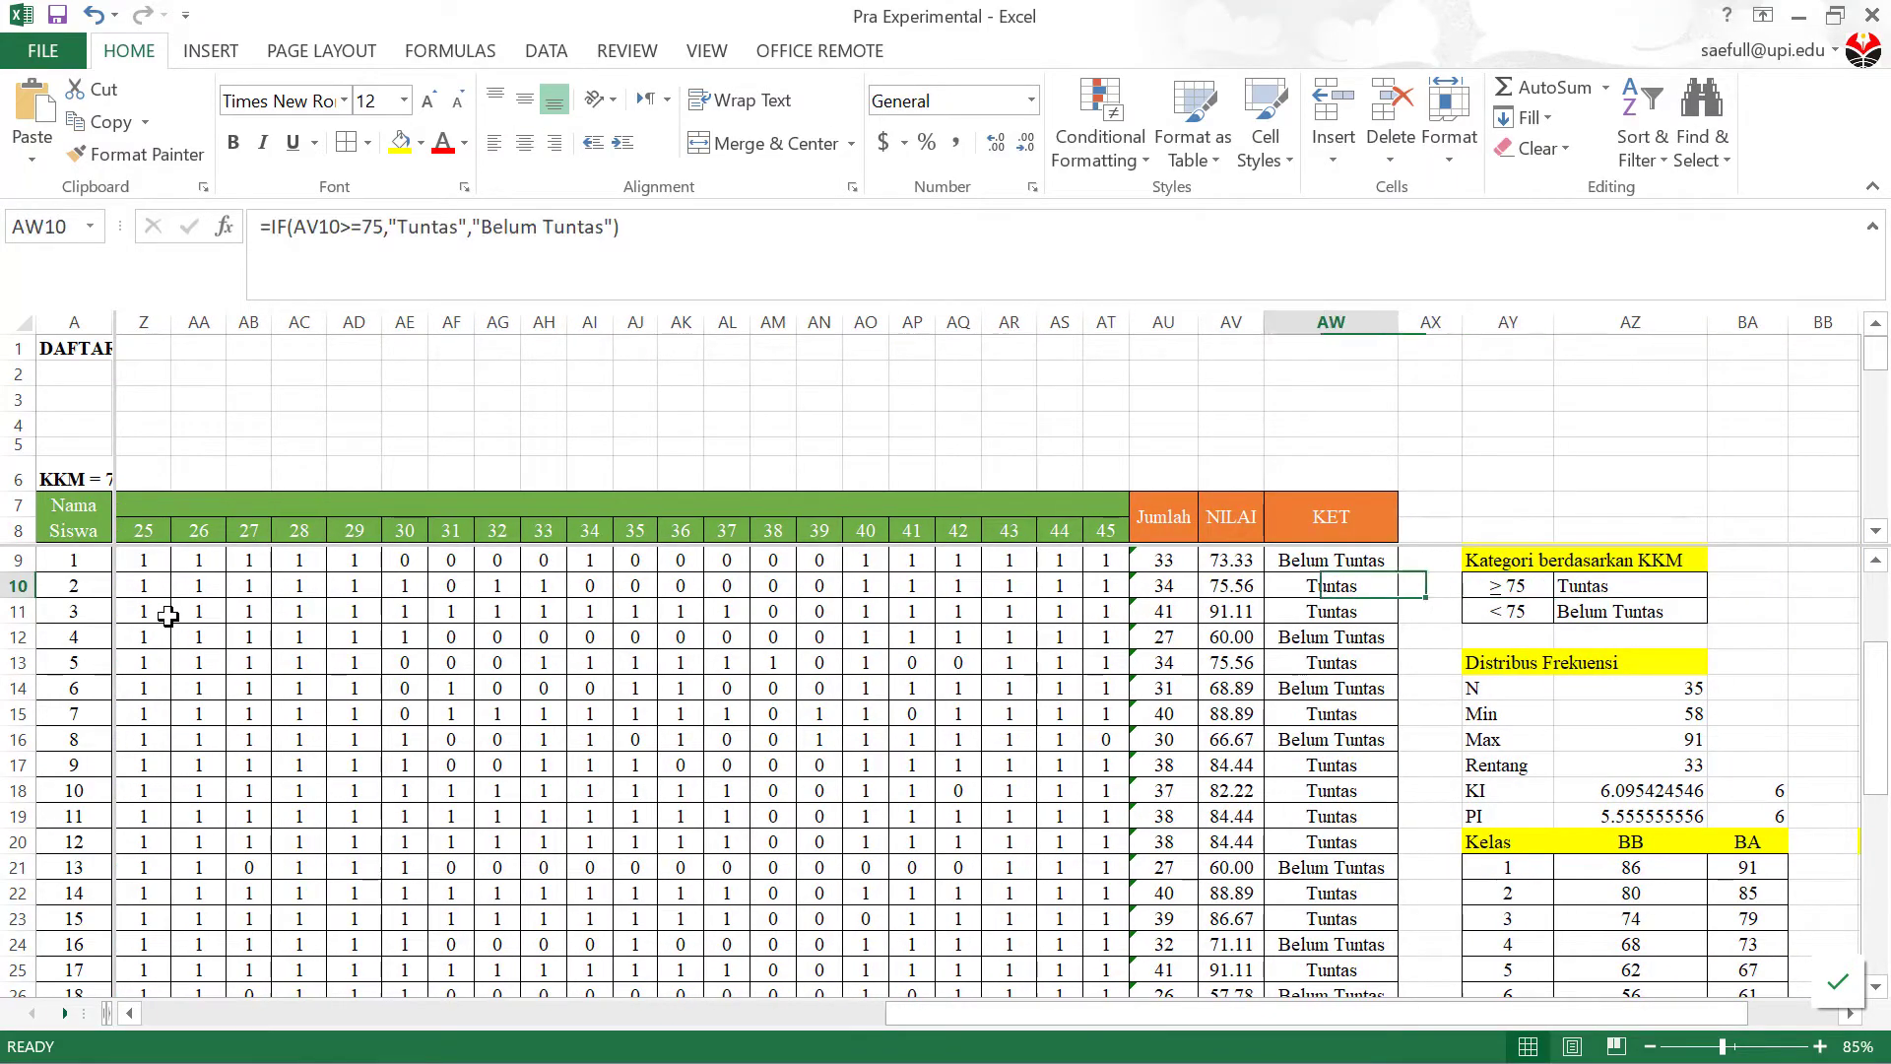
scroll(167, 615, up, 1)
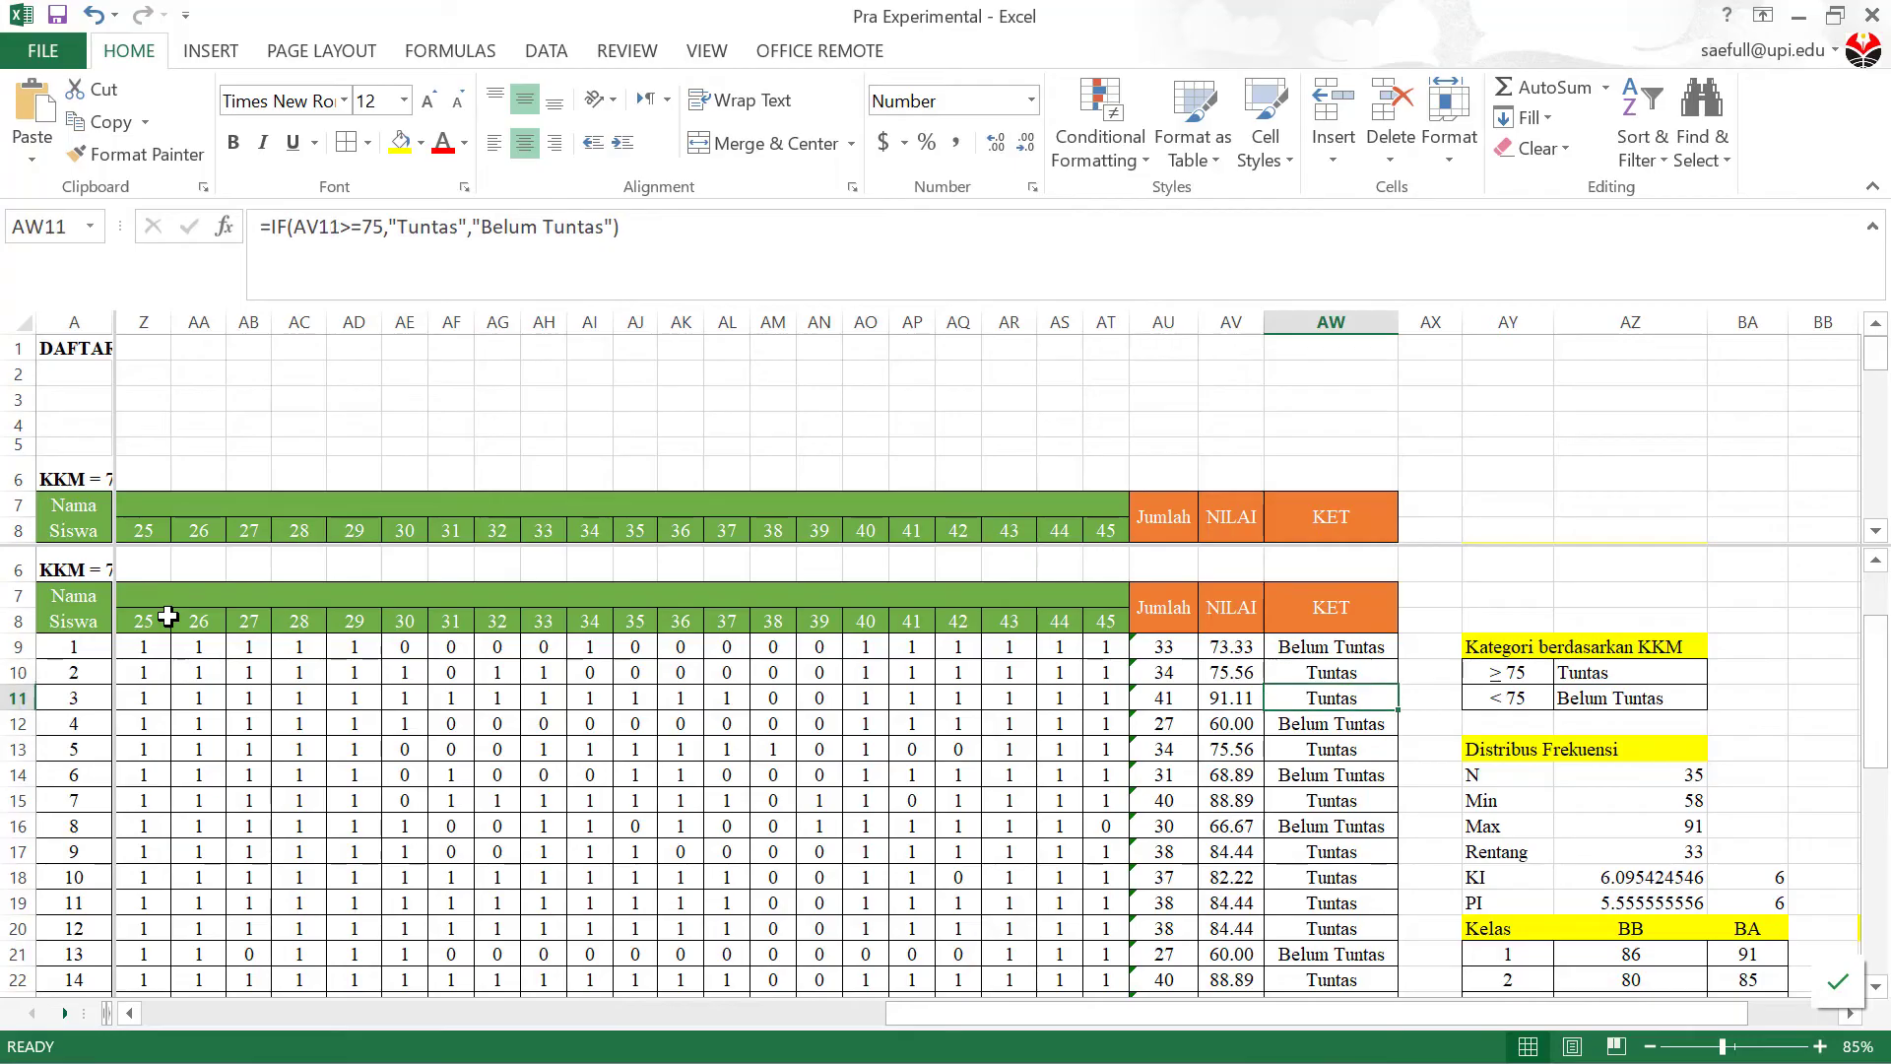
key(Up)
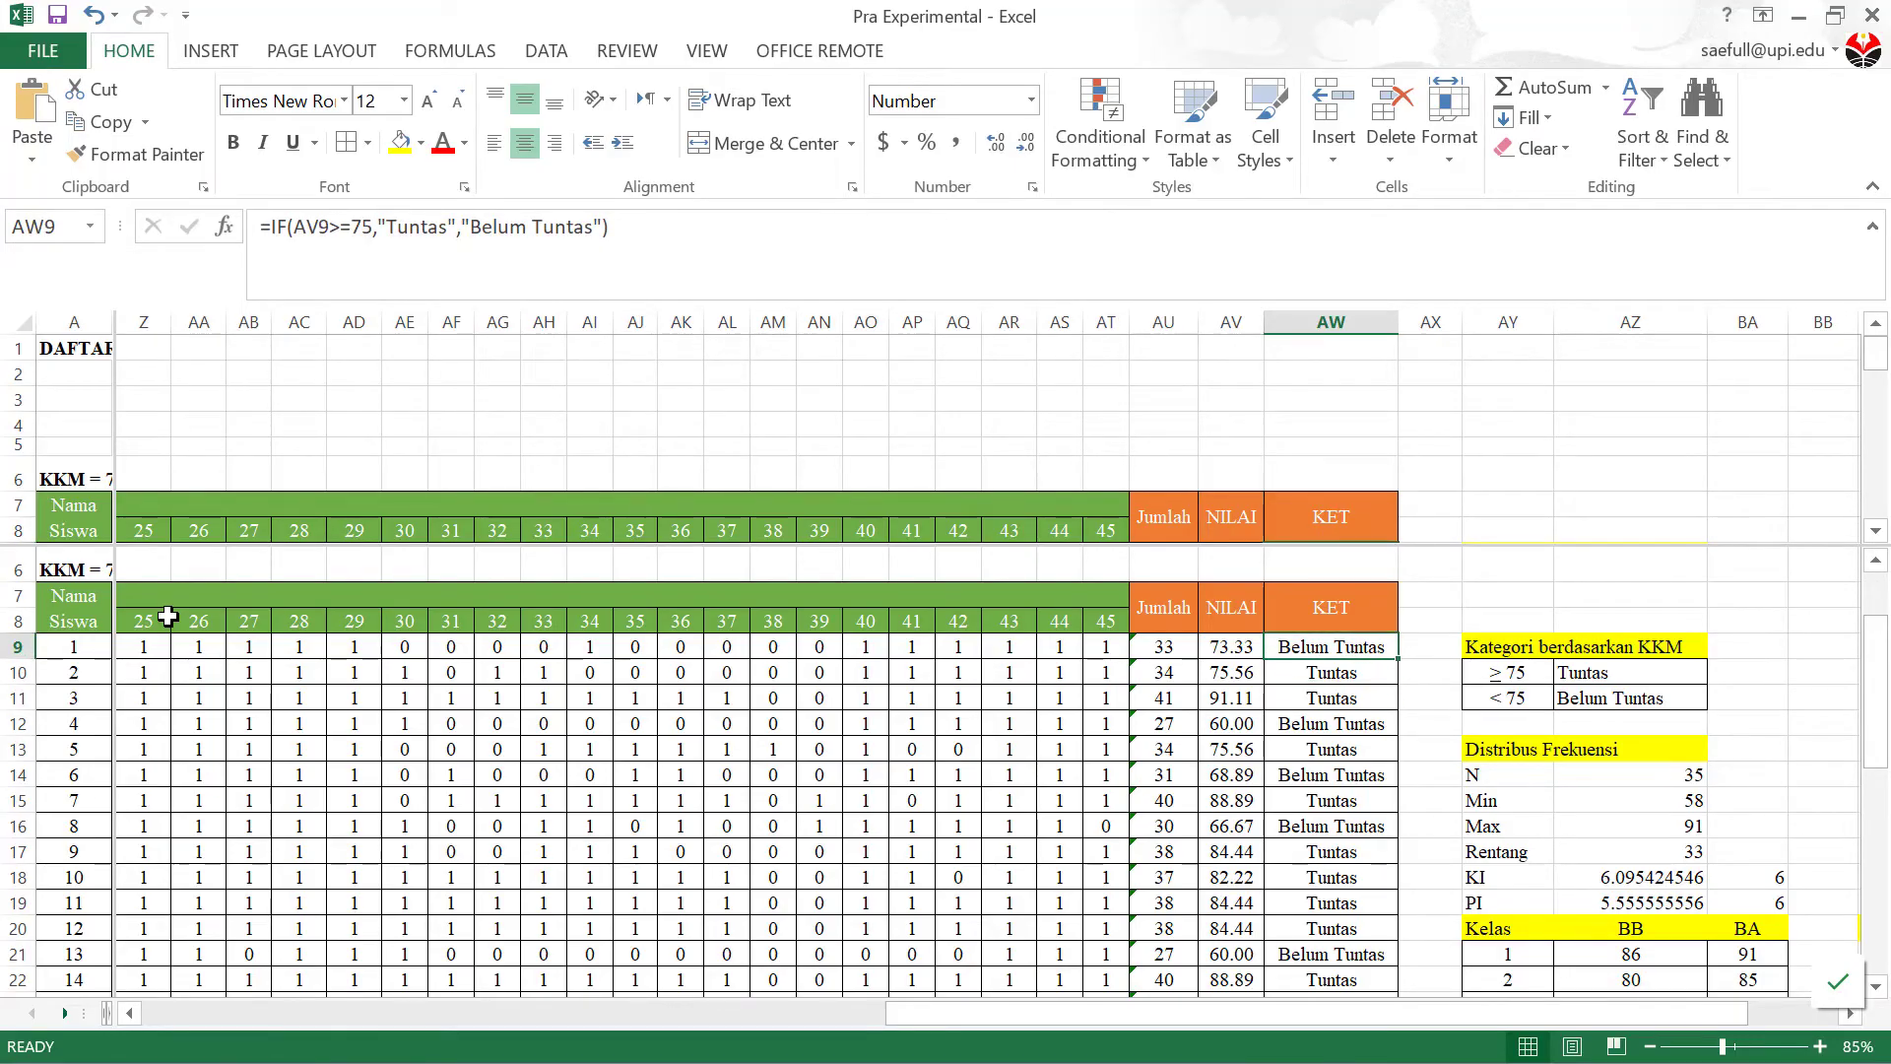
- Copy the item scores, Jumlah and NILAI values of all 35 students, leaving out the Jumlah row at the end
key(Home)
key(shift+Right)
key(shift+Right)
key(shift+Right)
key(shift+Right)
key(shift+Right)
key(shift+Right)
key(shift+Right)
key(shift+Right)
key(shift+Right)
key(shift+Right)
key(shift+Right)
key(shift+Right)
key(shift+Right)
key(shift+Right)
key(shift+Right)
key(shift+Right)
key(shift+Right)
key(shift+Right)
key(shift+Right)
key(shift+Right)
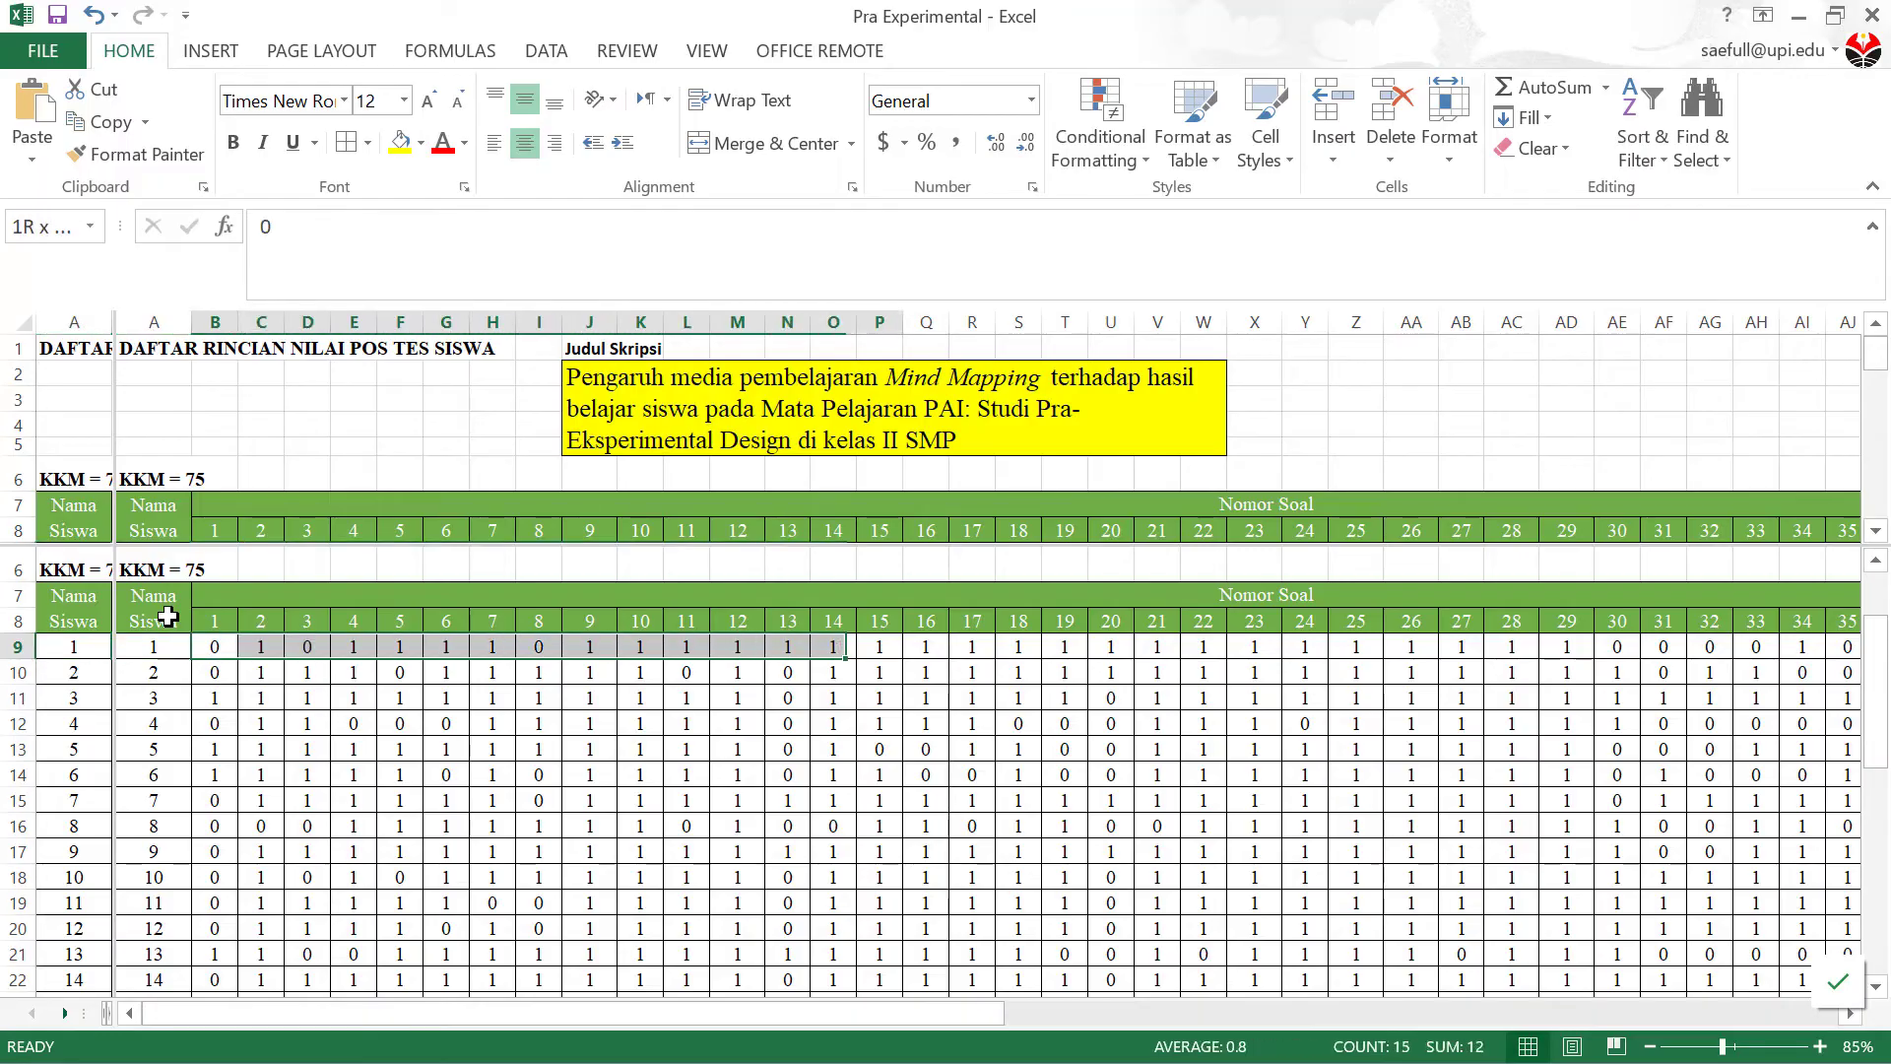
key(shift+Right)
key(shift+Right)
key(shift+Right)
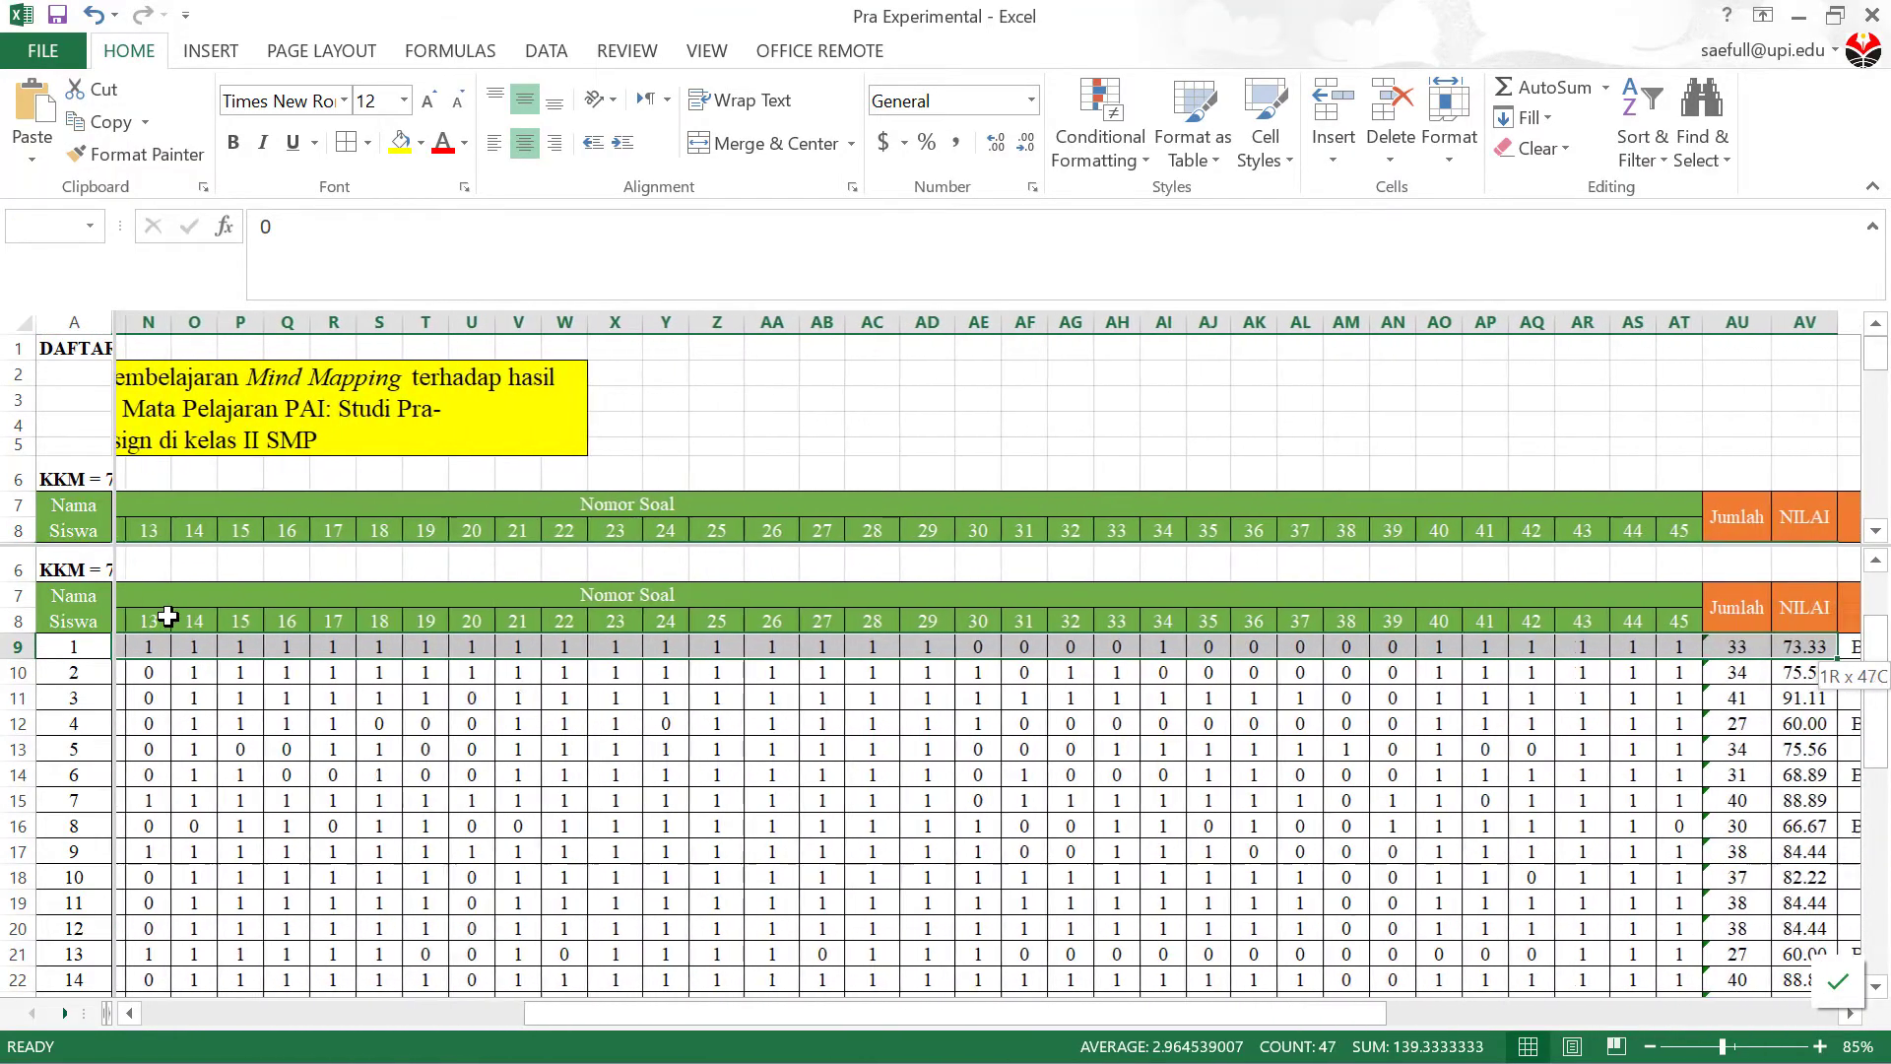
key(ctrl+shift+Down)
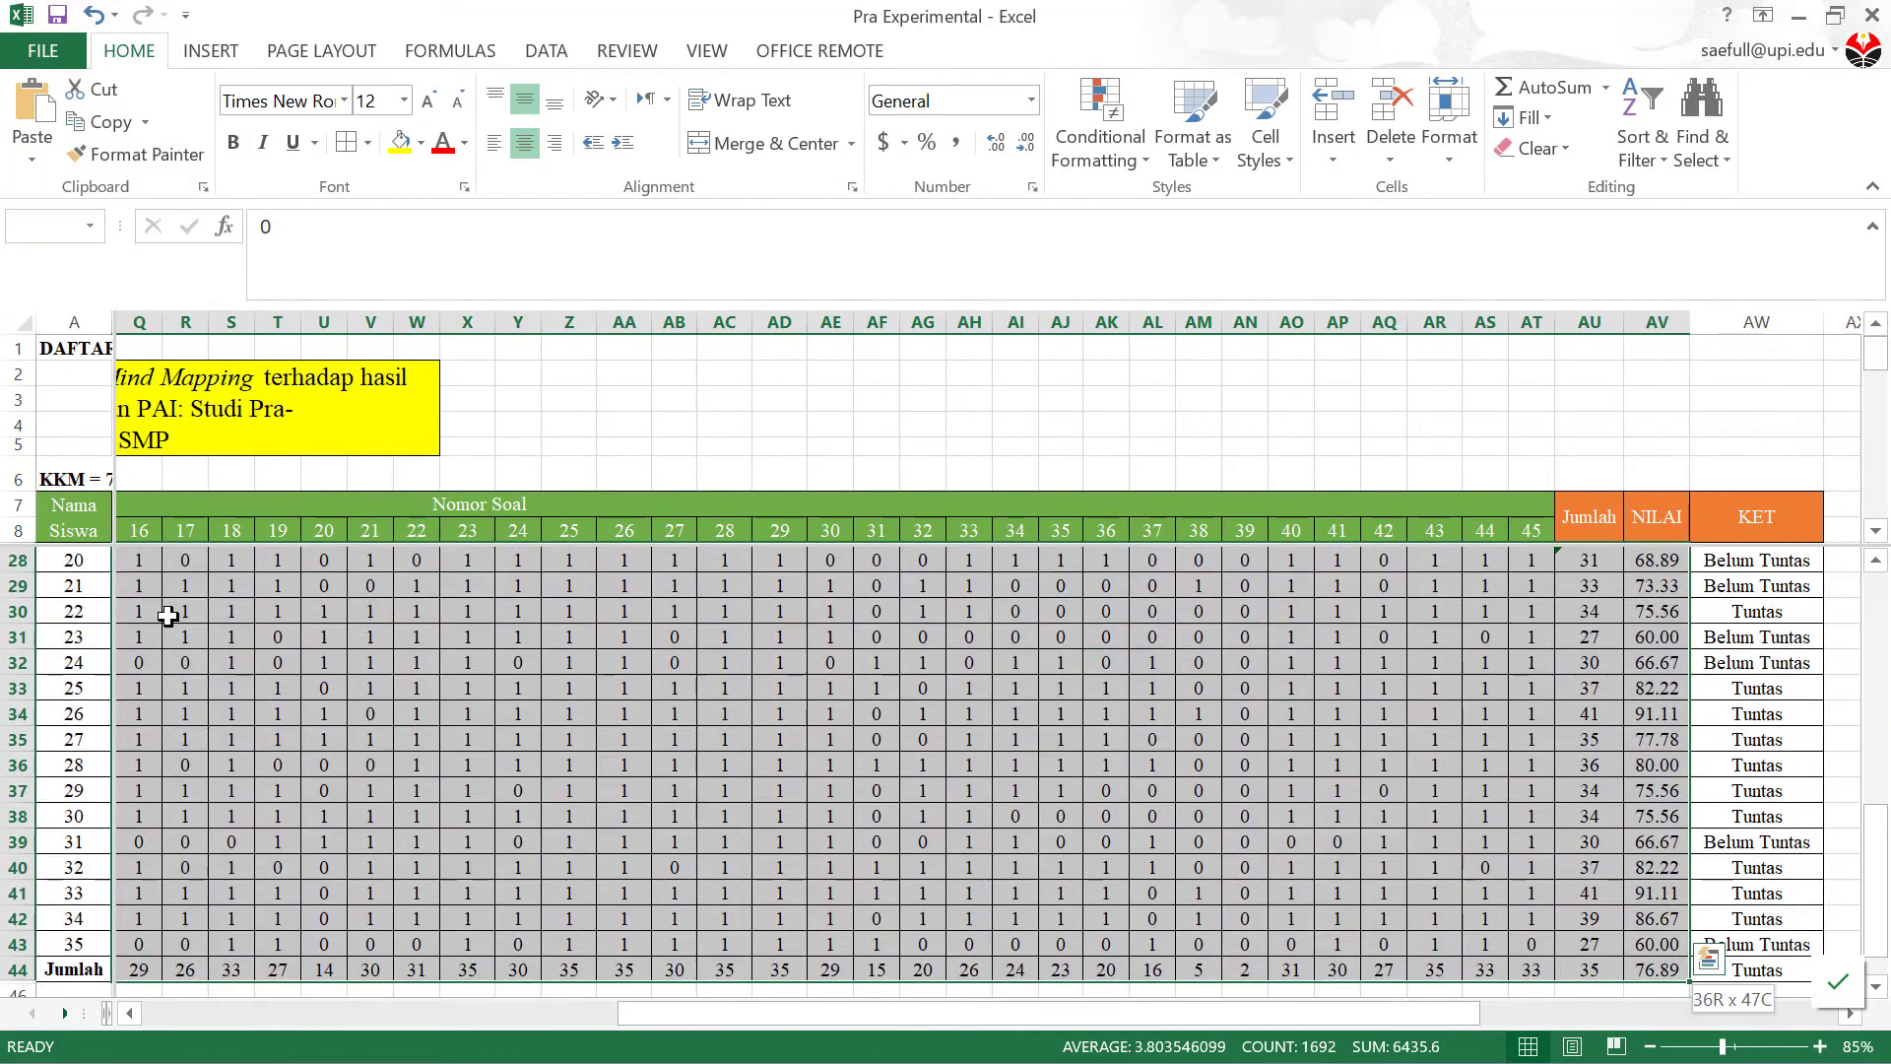
key(shift+Down)
key(ctrl+c)
key(shift+Up)
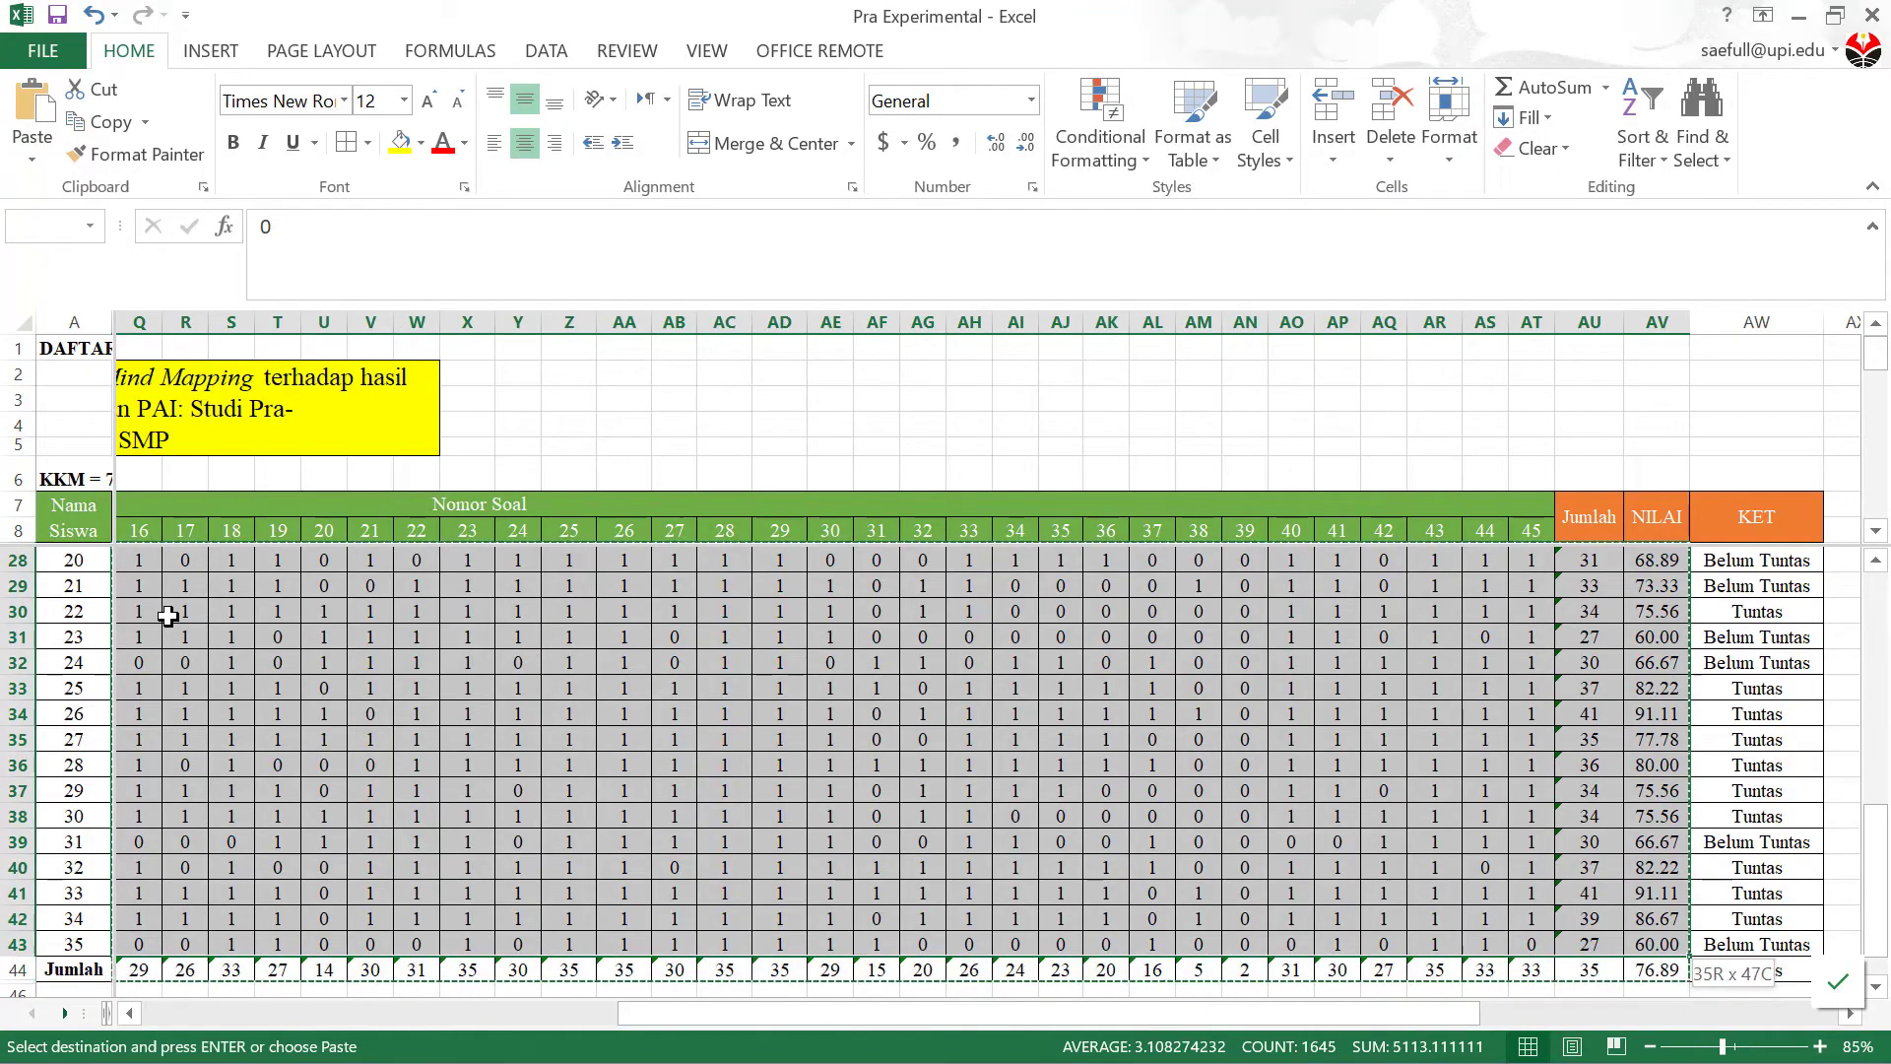
key(ctrl+c)
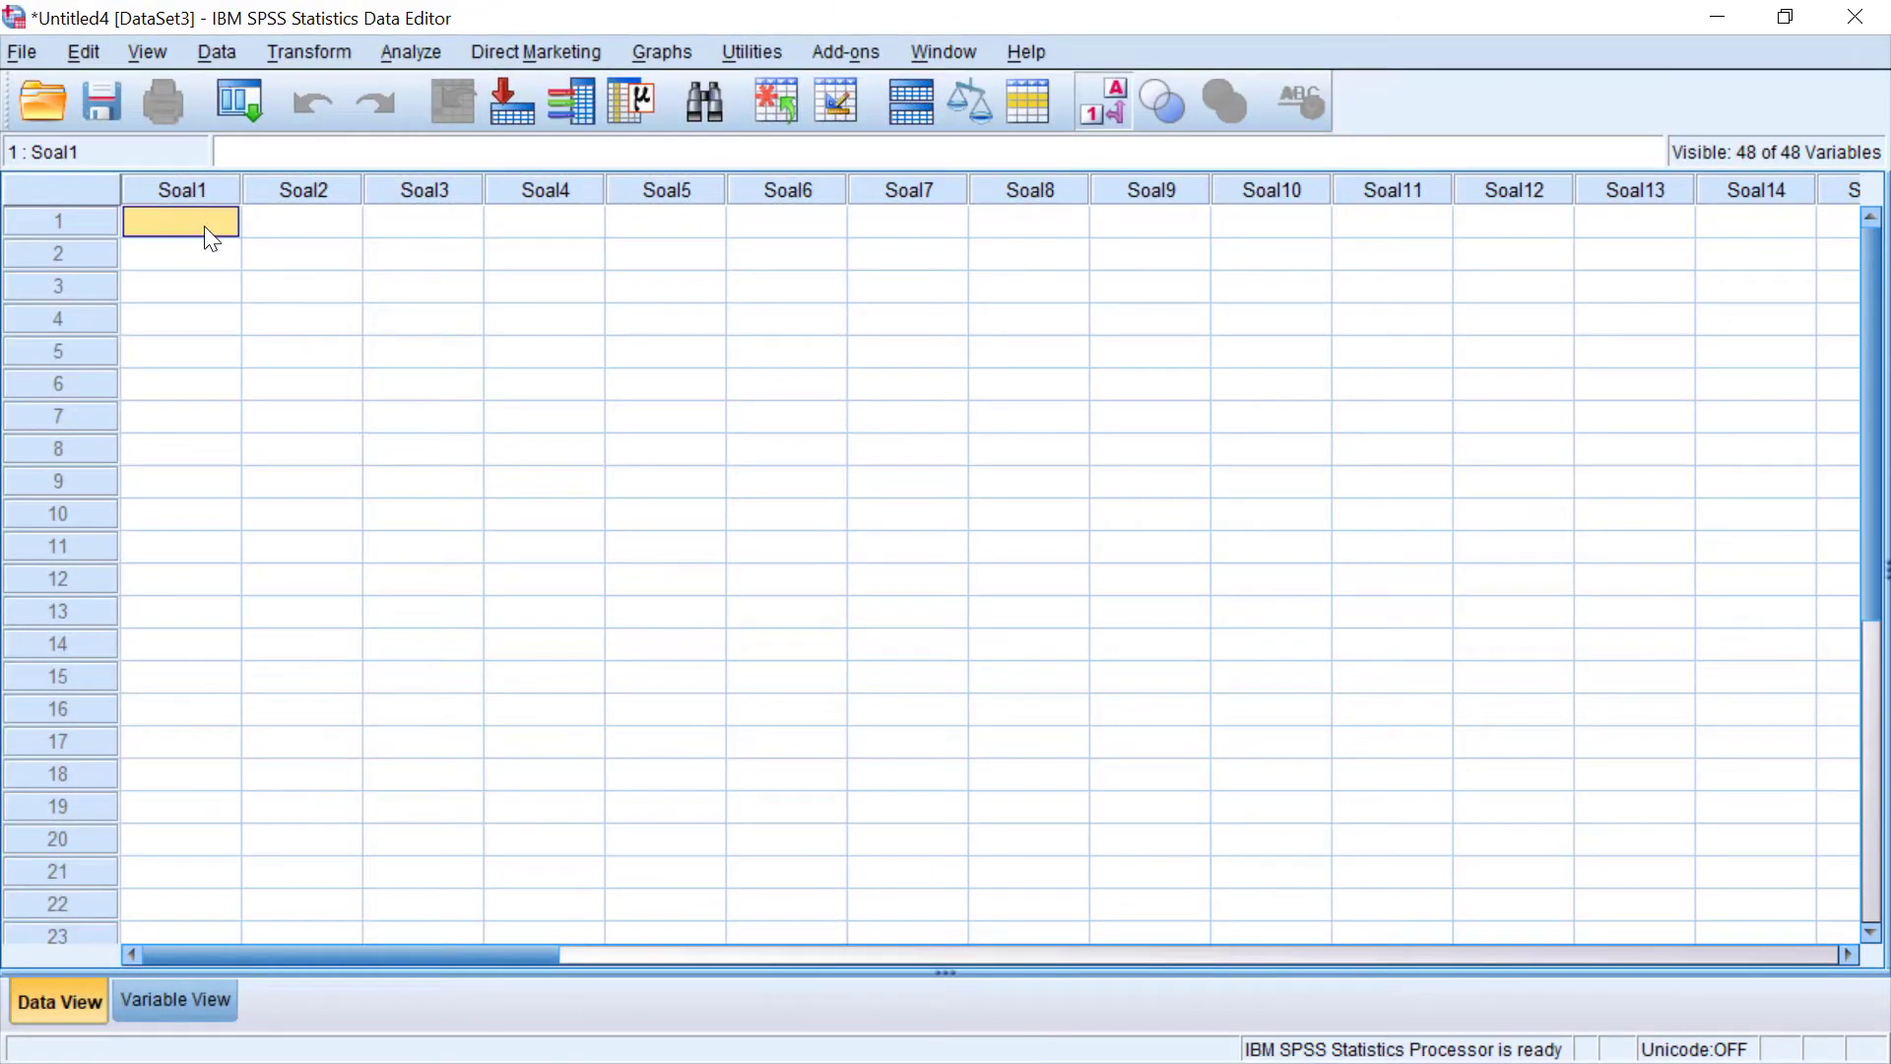
- Paste the copied scores into the SPSS data grid from the first case of Soal1 and check the columns up to Ketuntasan
right_click(207, 233)
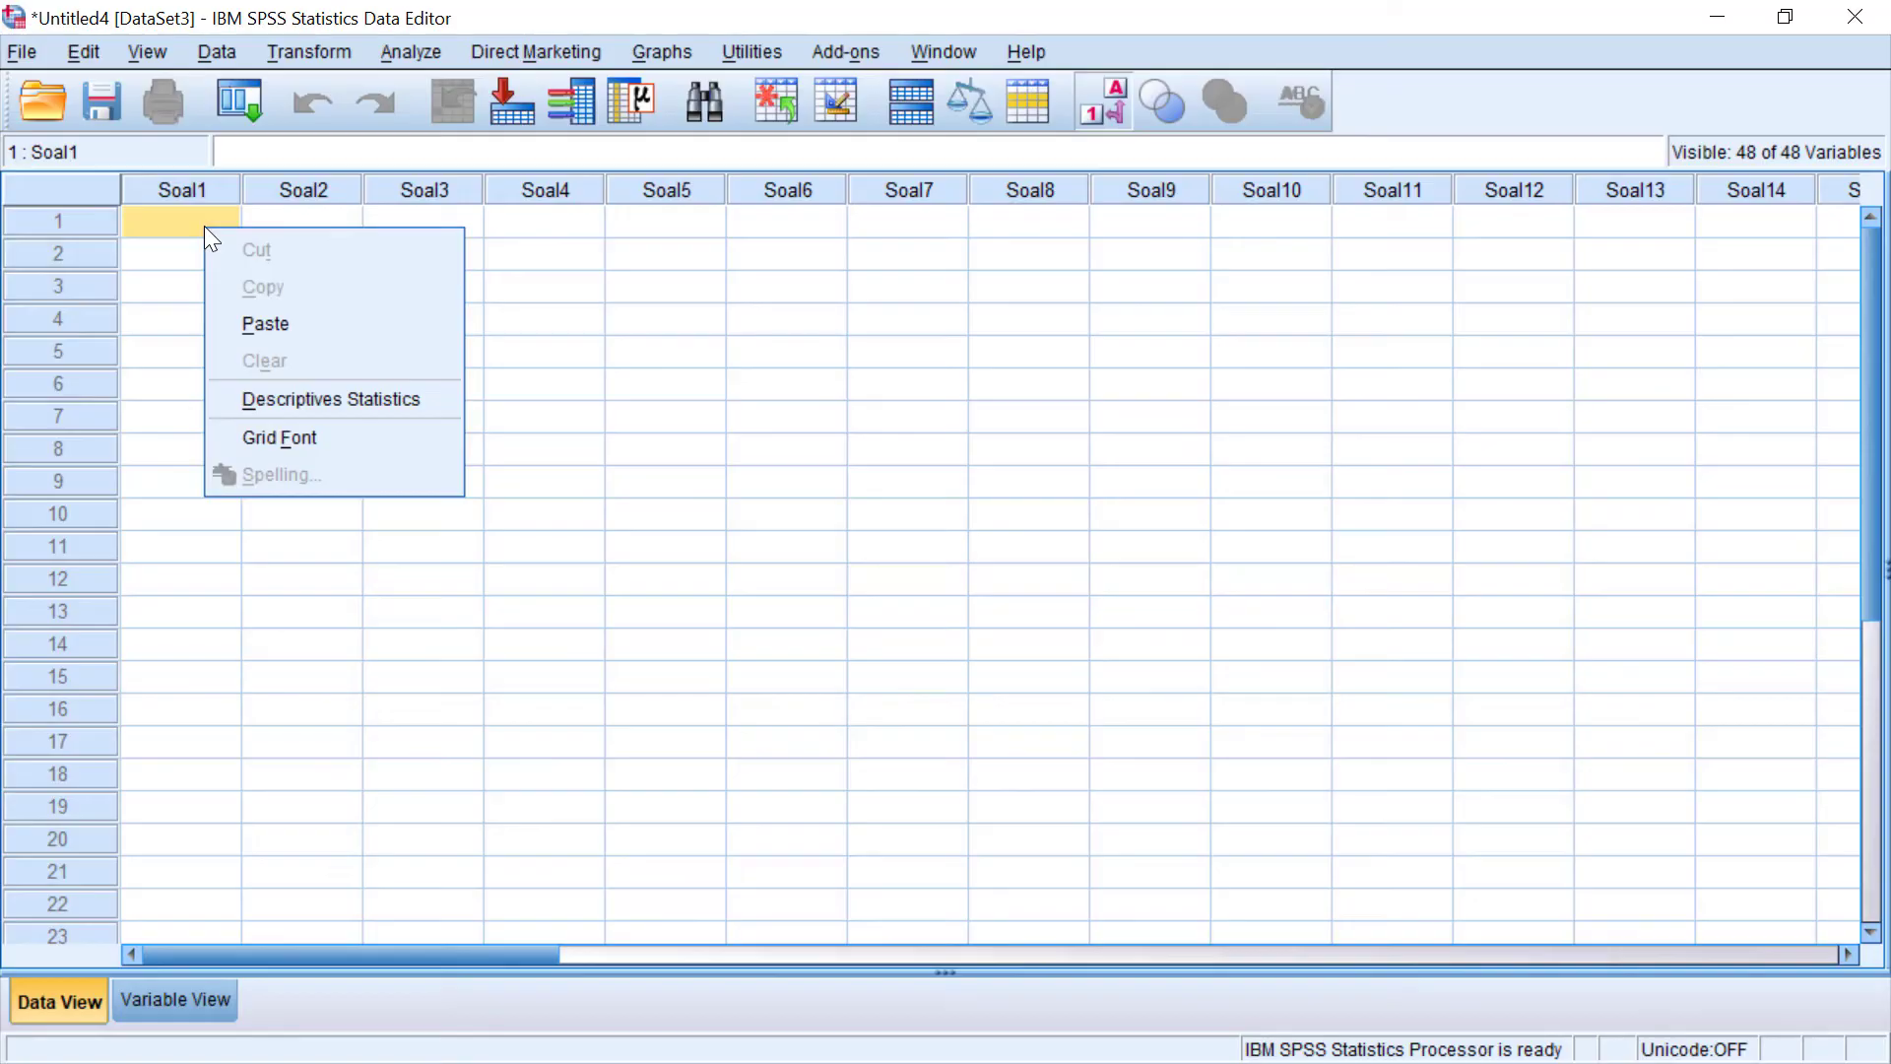
click(252, 335)
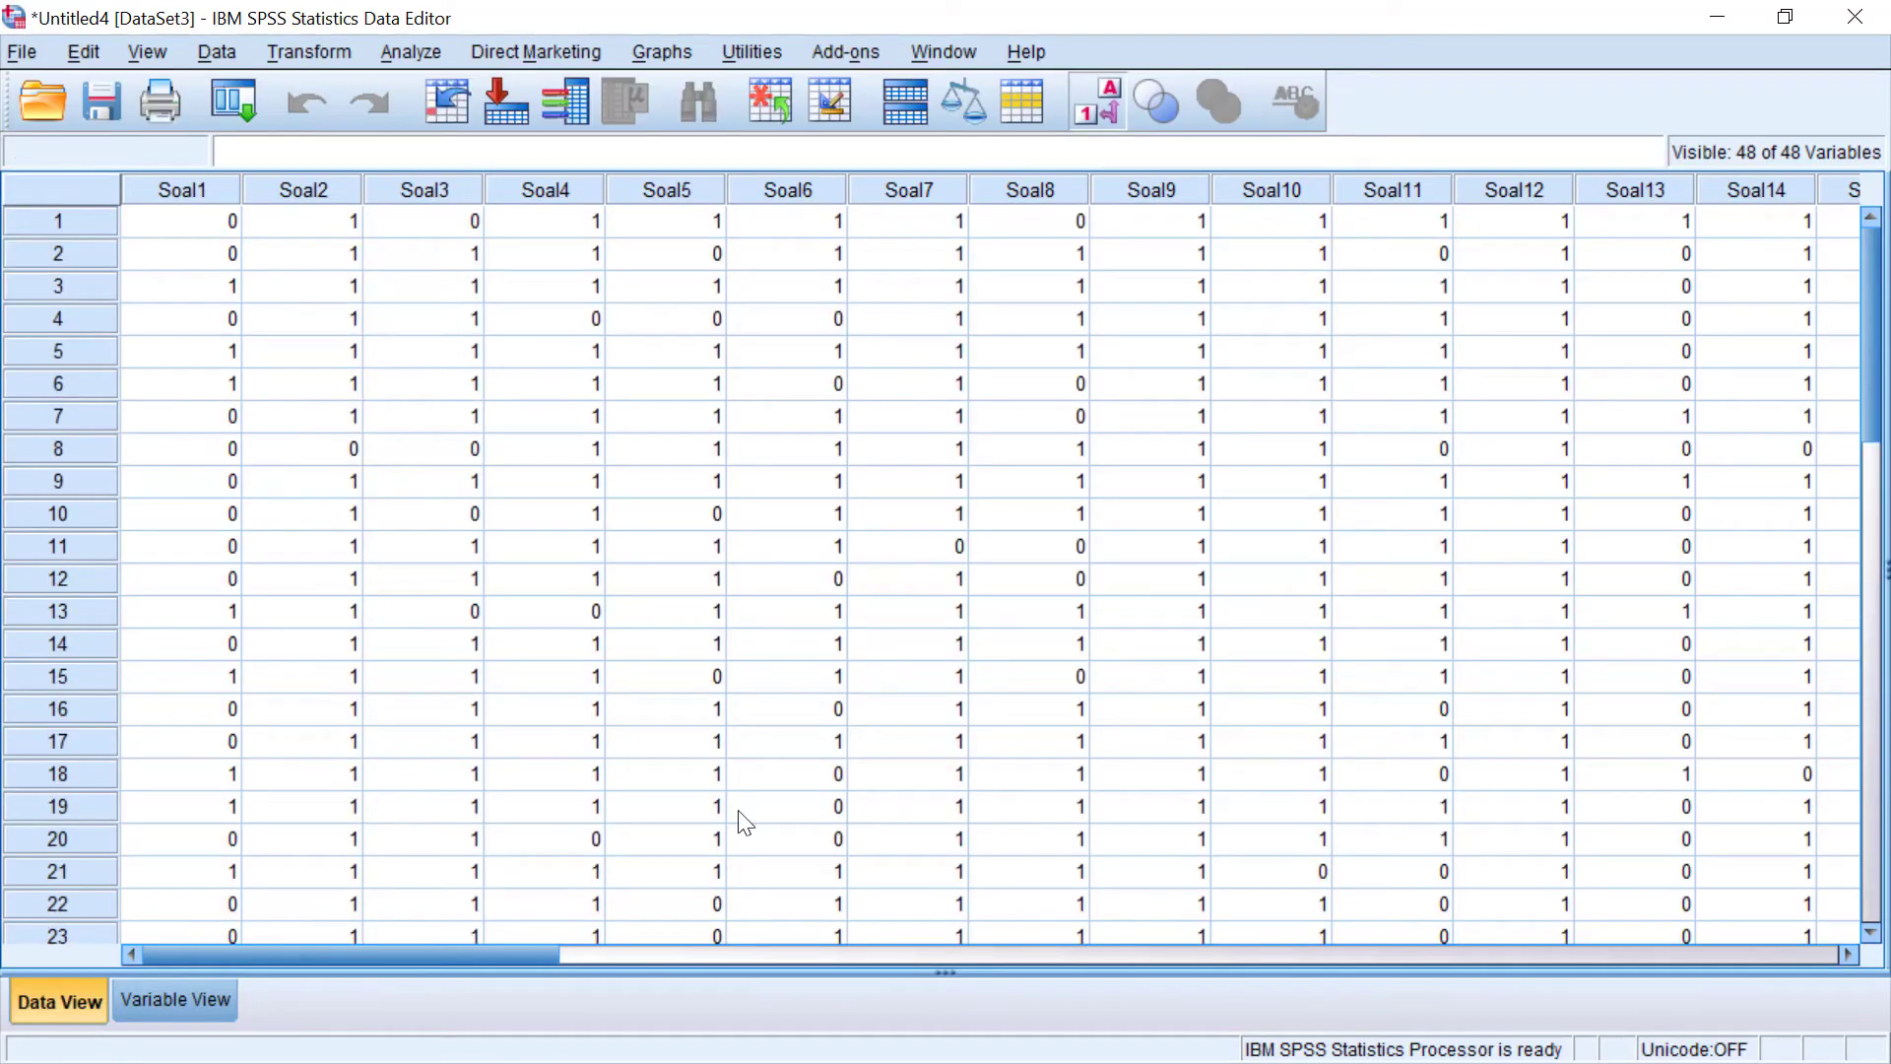
drag(504, 956, 1710, 774)
click(929, 227)
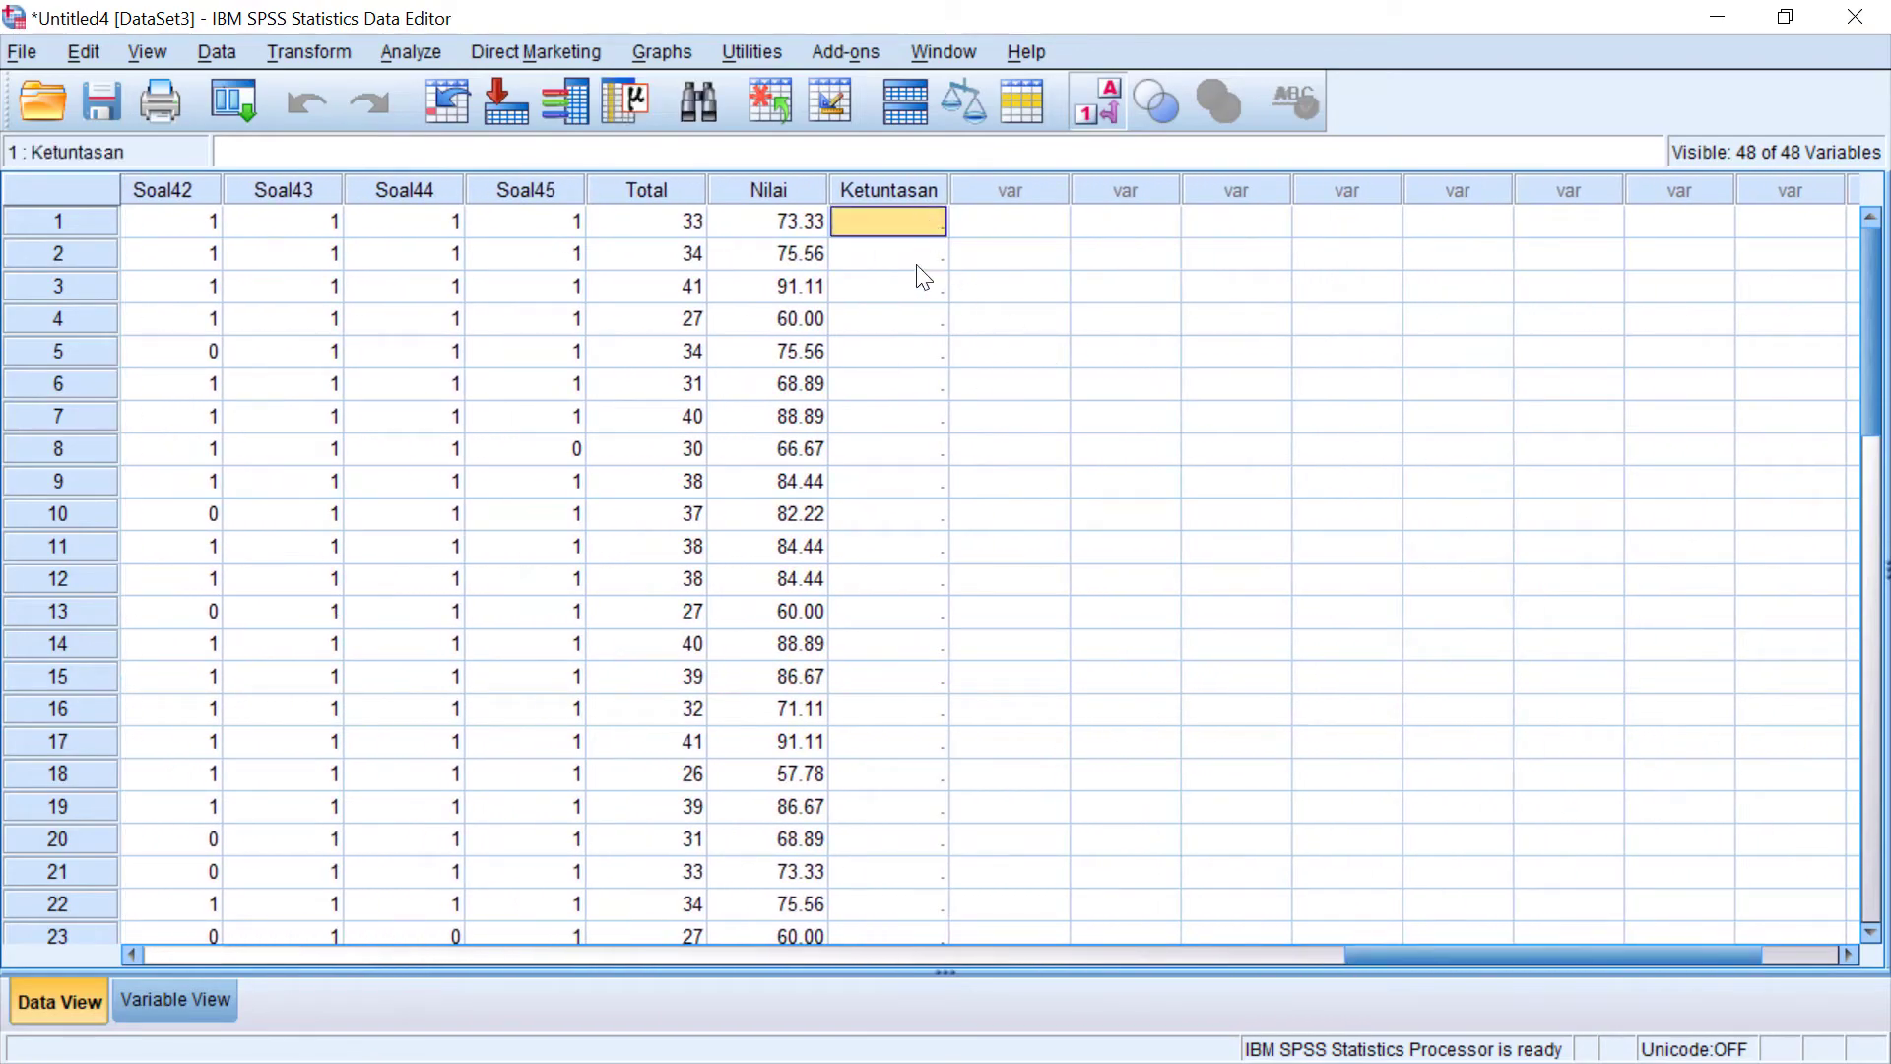
- Delete the empty Ketuntasan variable from the variable list and return to the data grid
click(175, 1004)
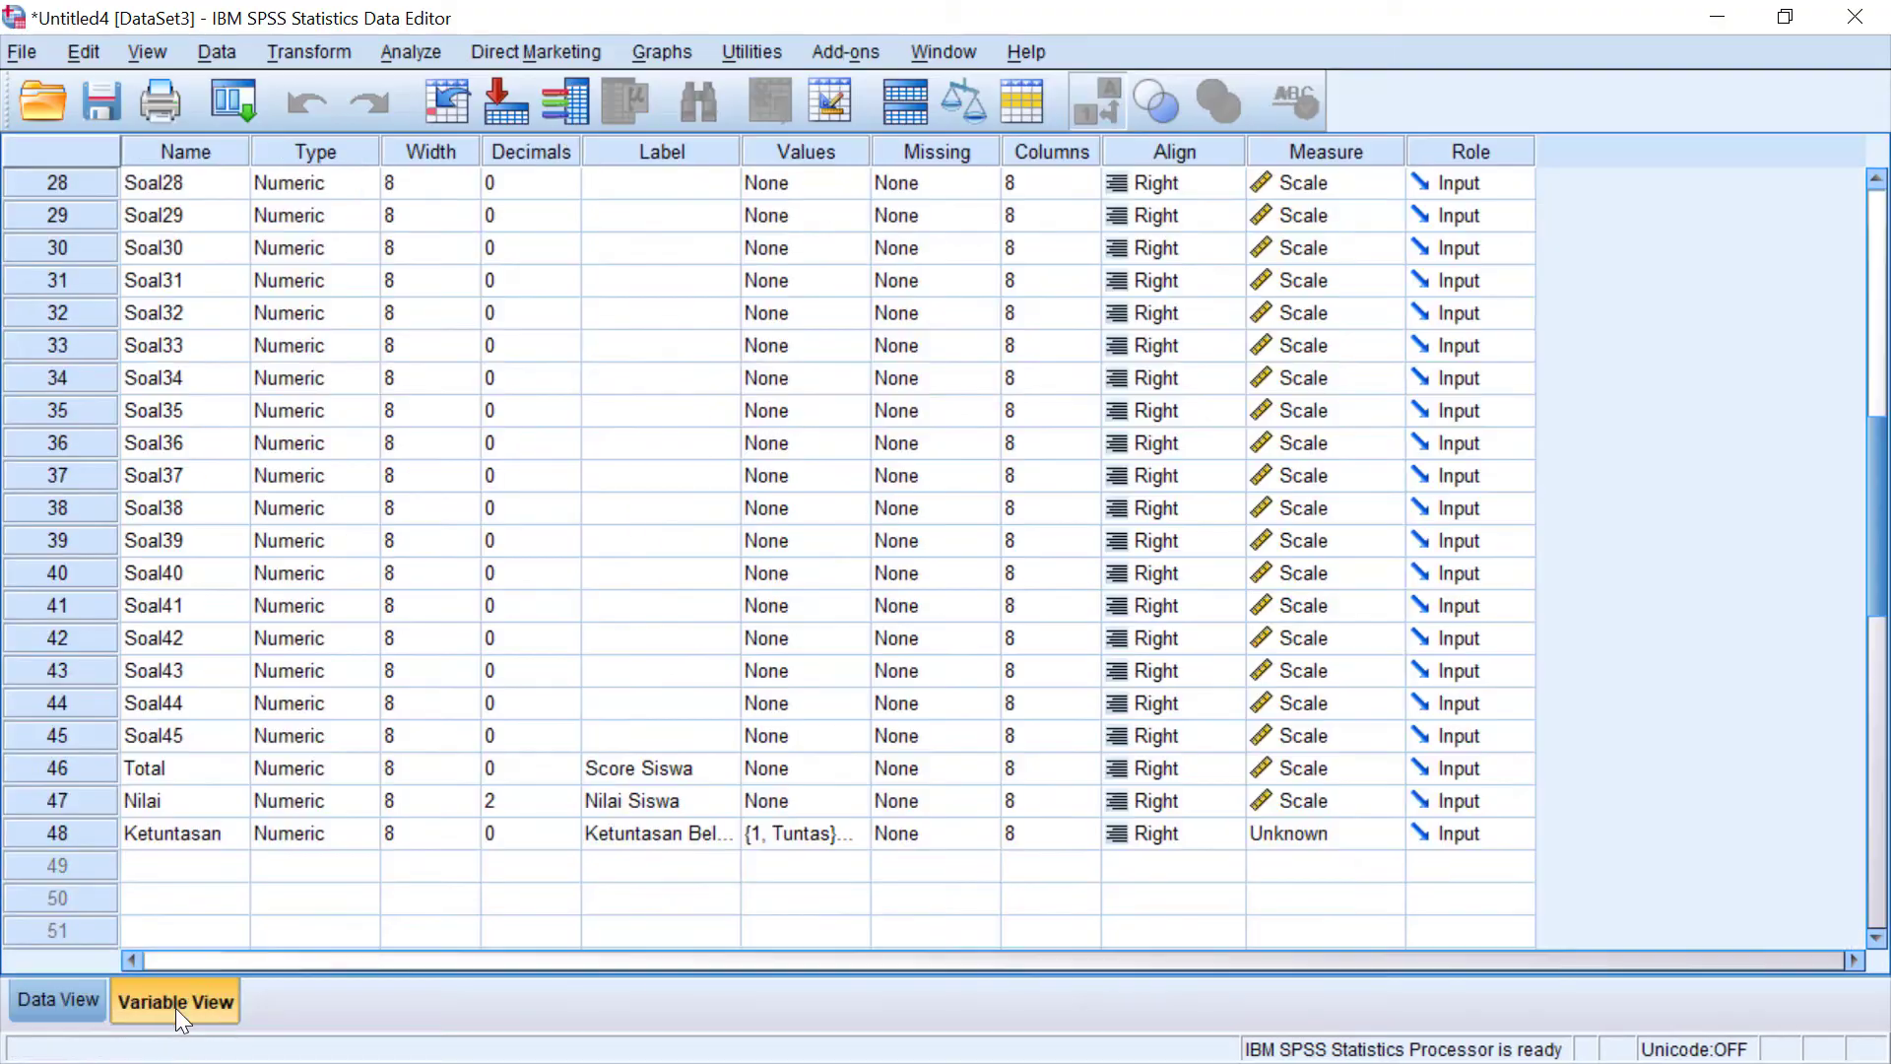
click(74, 837)
right_click(74, 837)
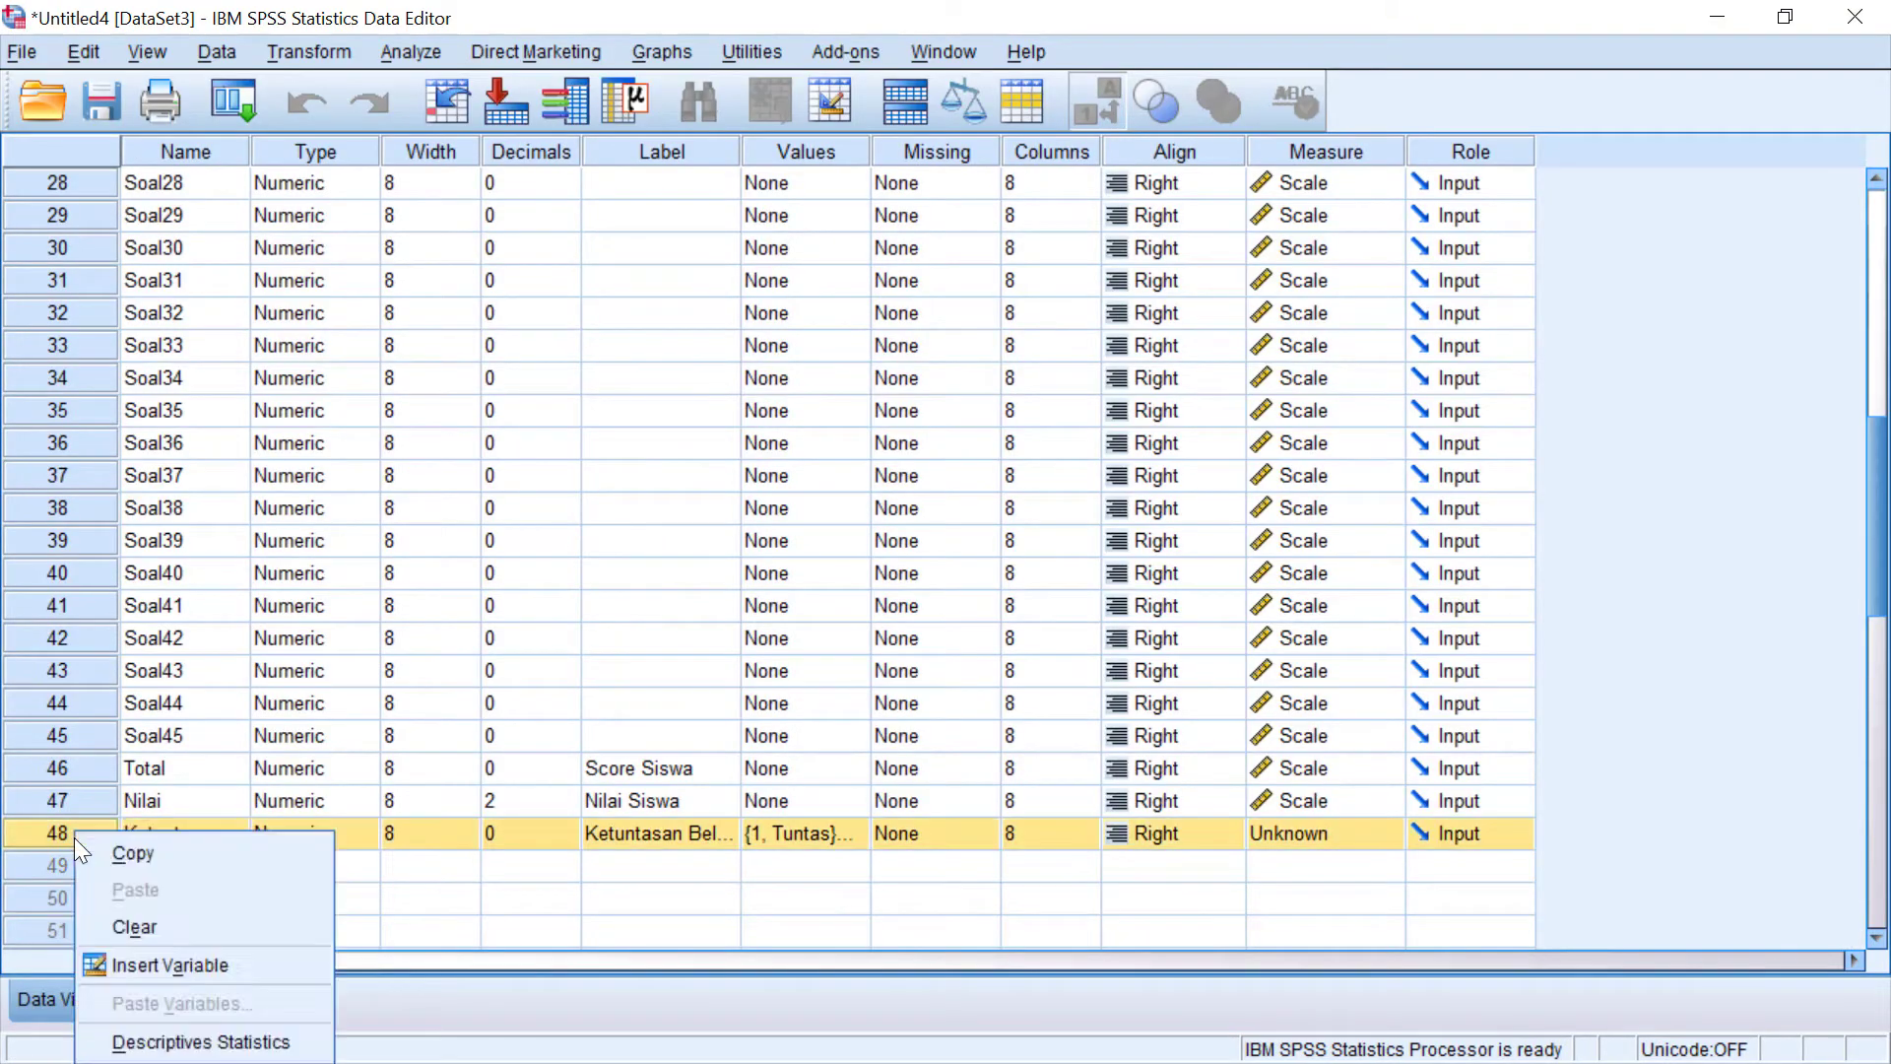
click(108, 924)
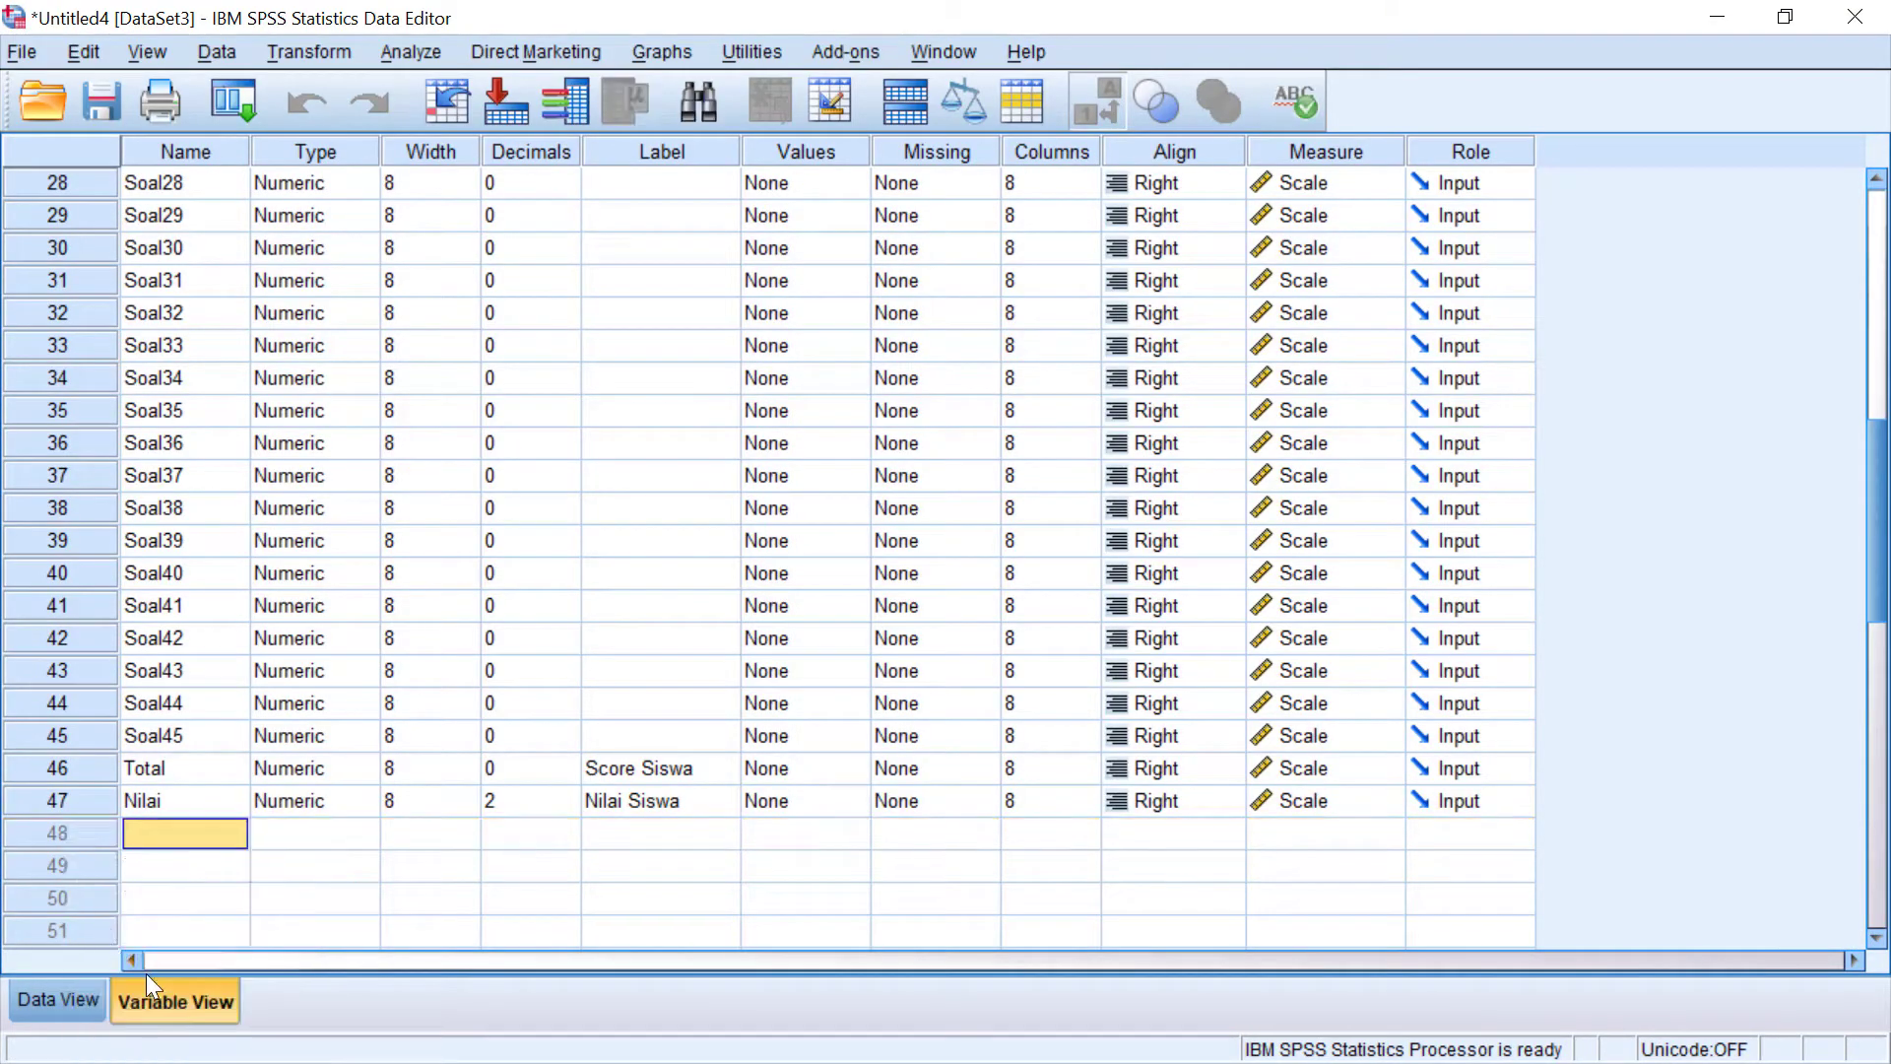
click(61, 1003)
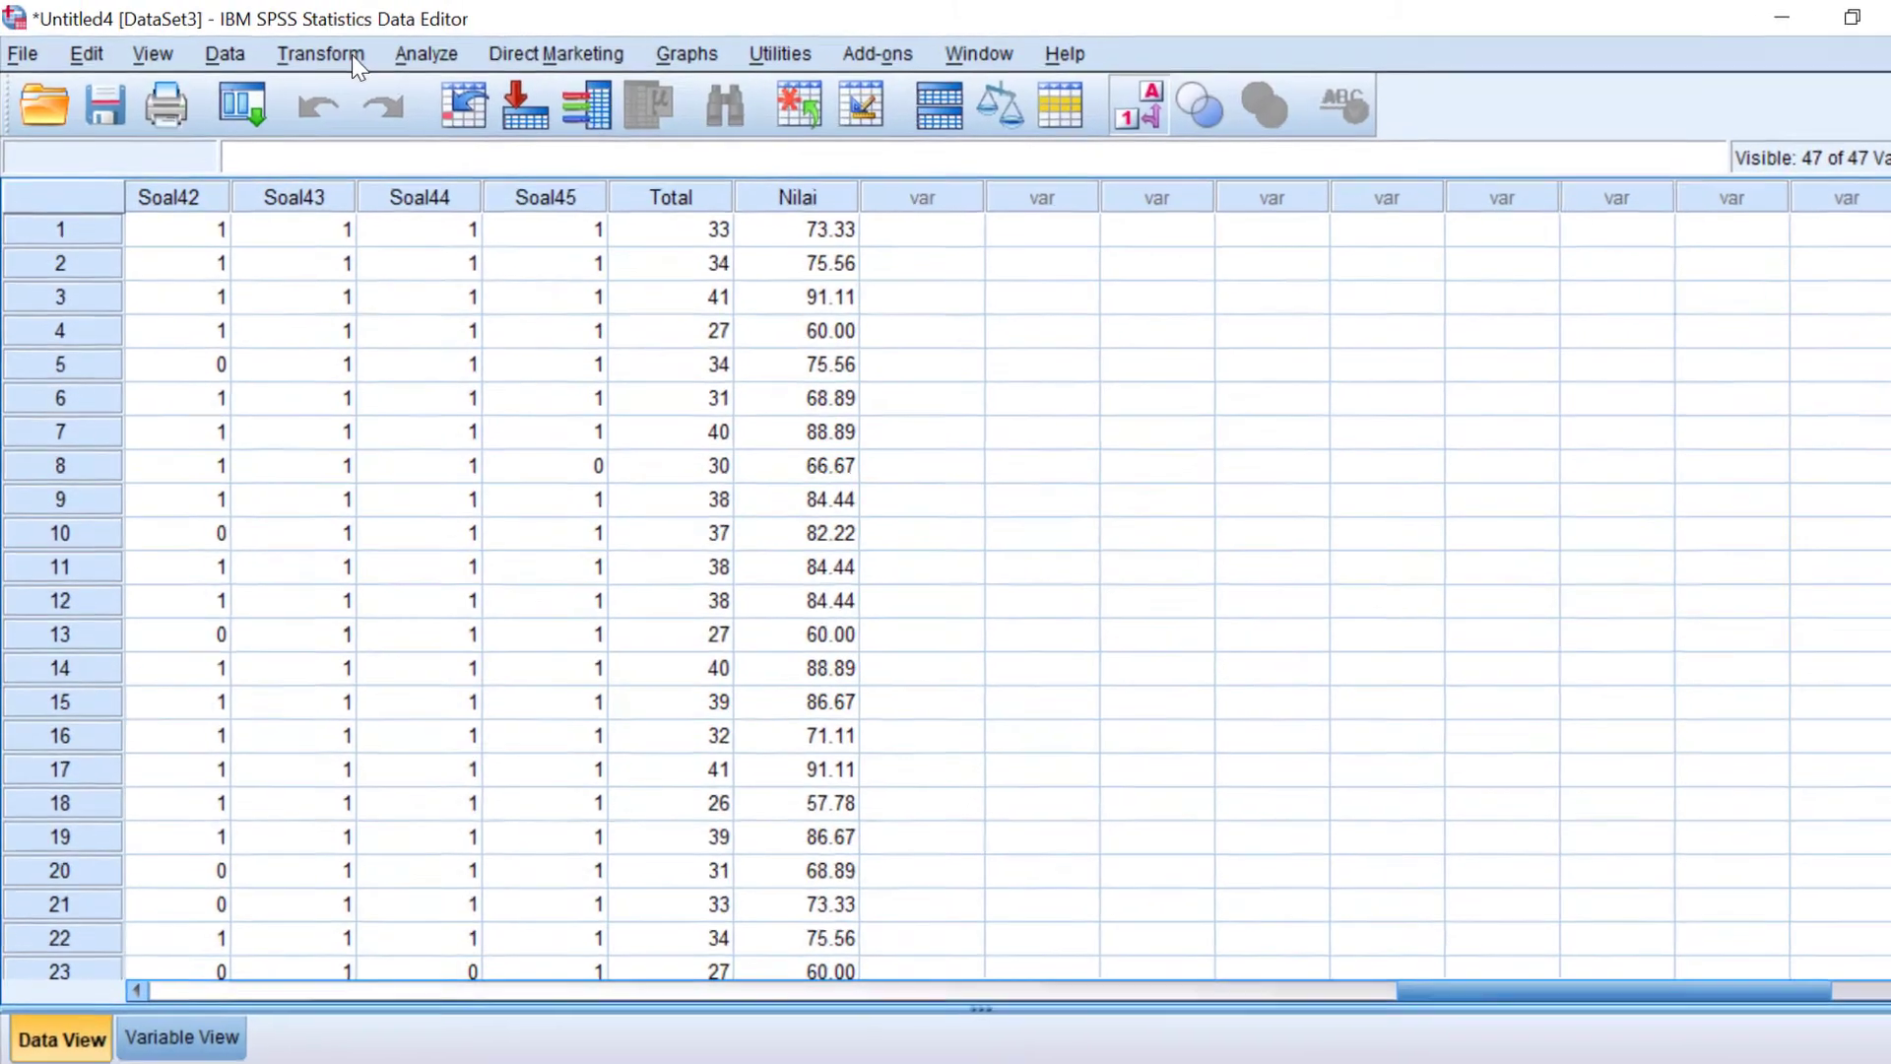
- Set up a Compute Variable command with the numeric target variable Ketuntasan and the label Ketuntasan Belajar
click(344, 54)
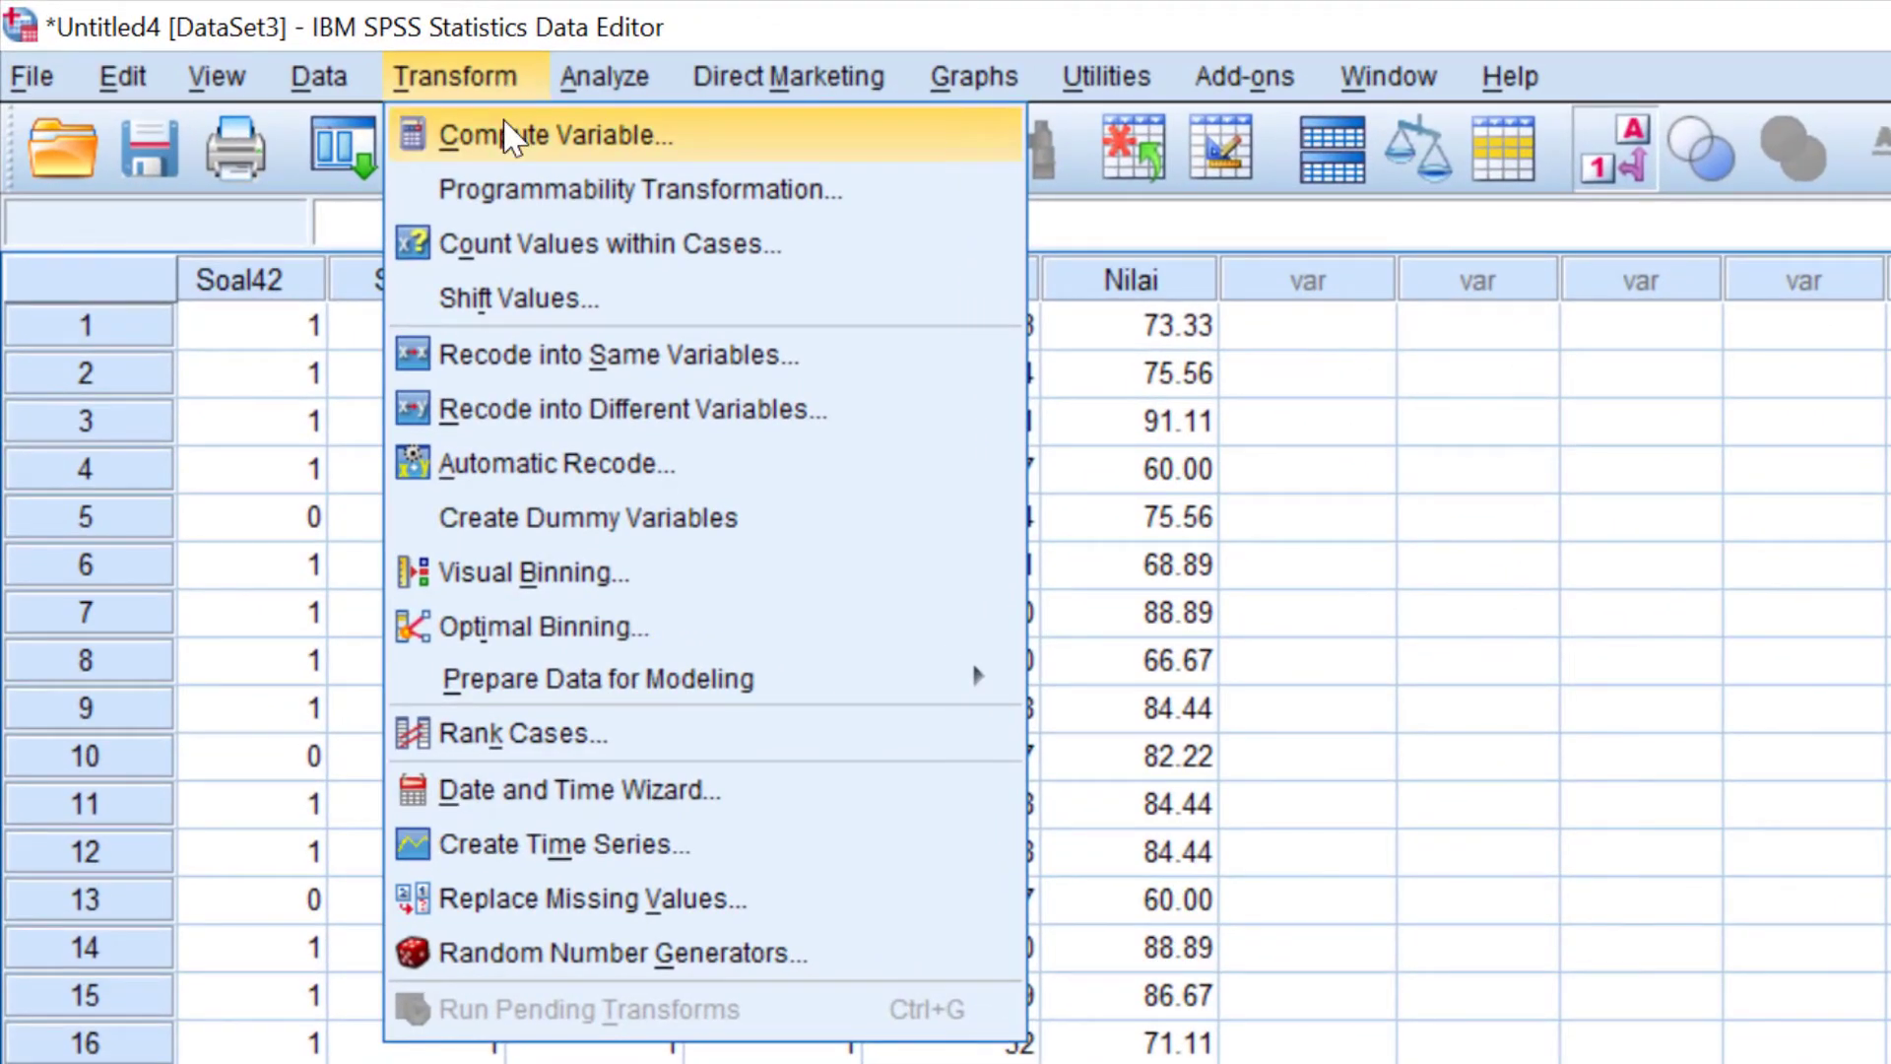
click(631, 136)
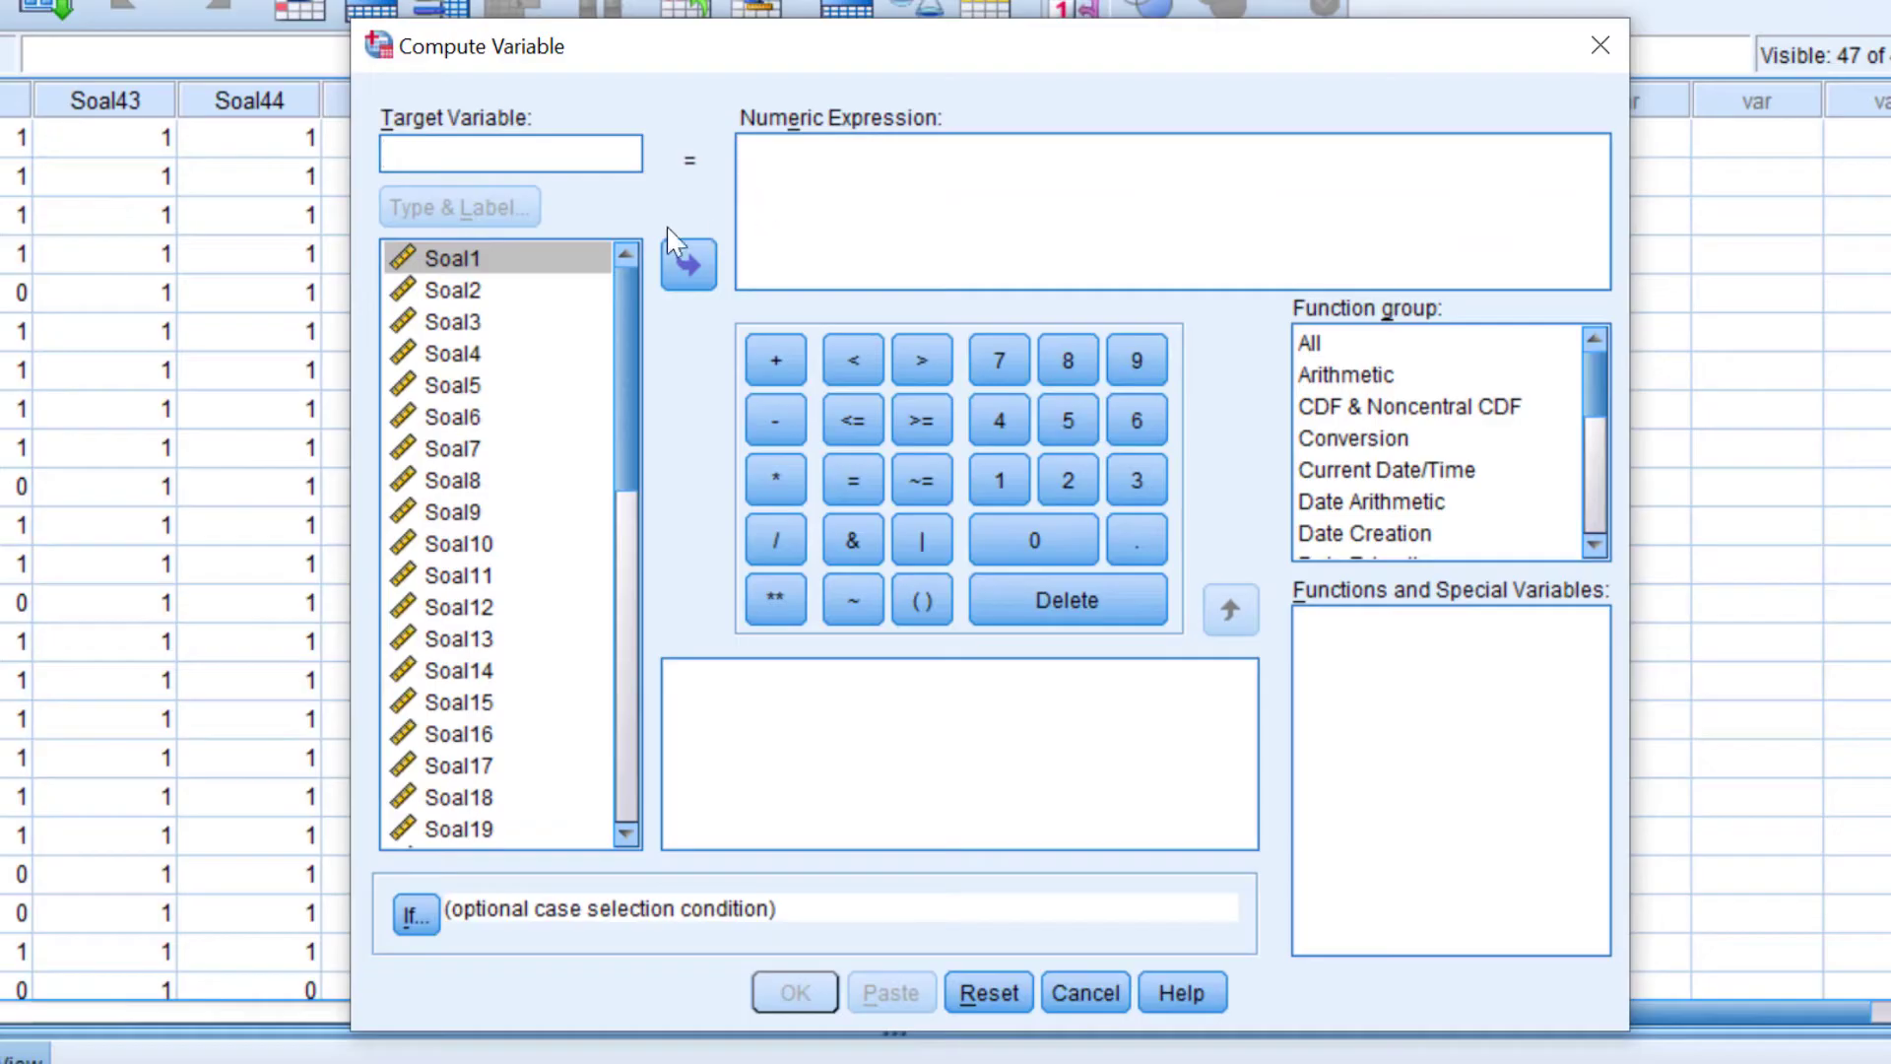
text(Ke)
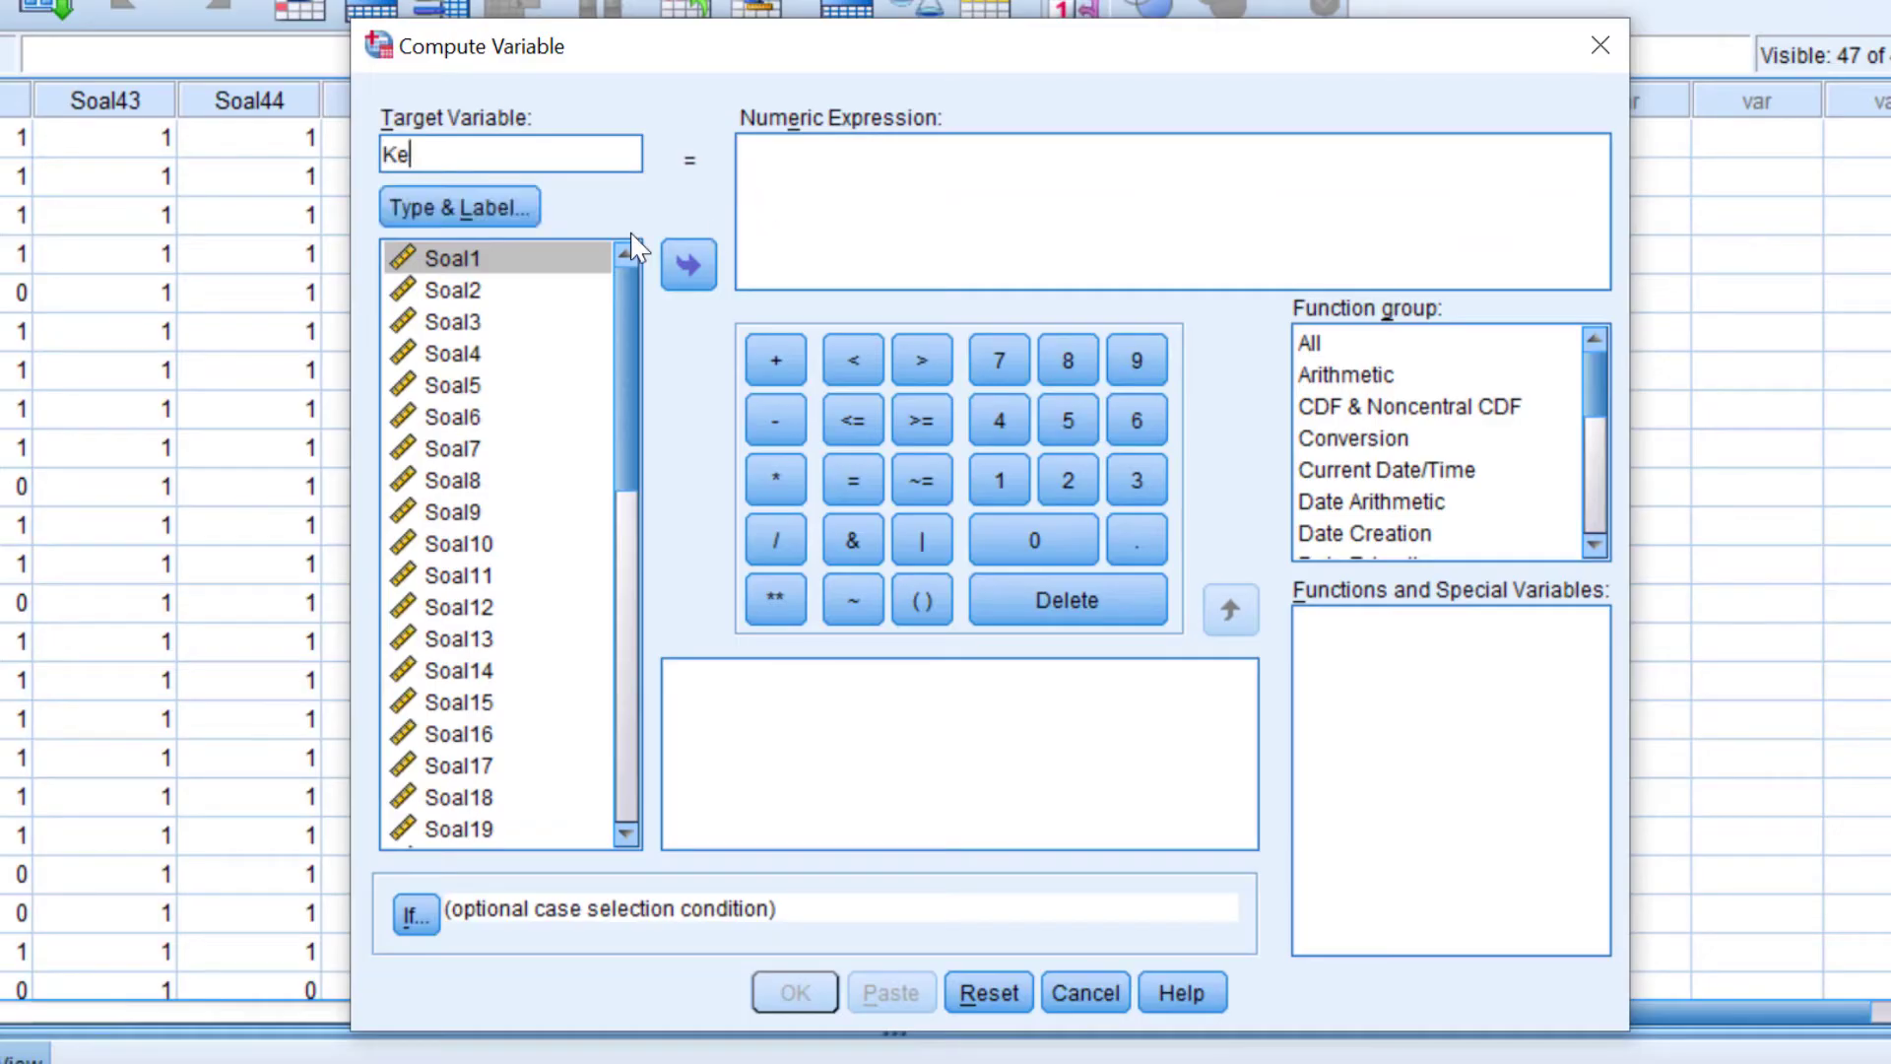
text(tuntasan)
click(504, 207)
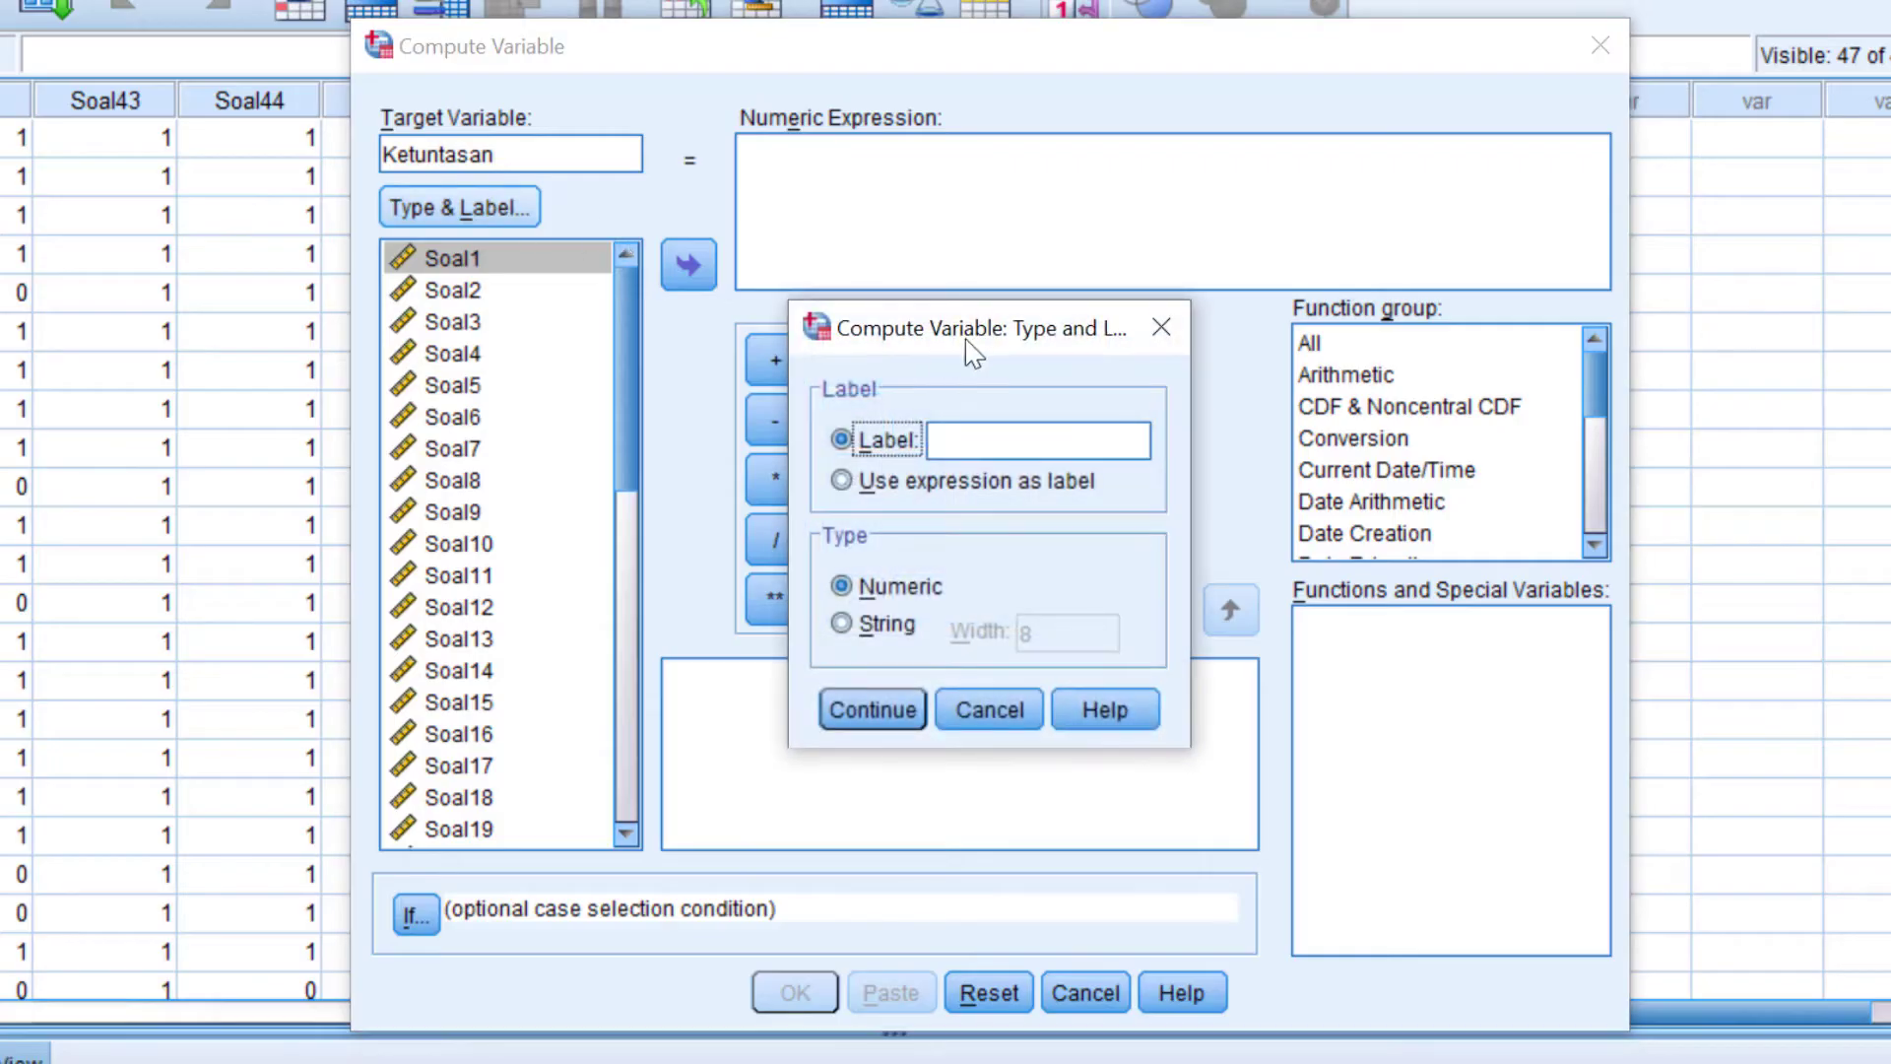
click(1026, 439)
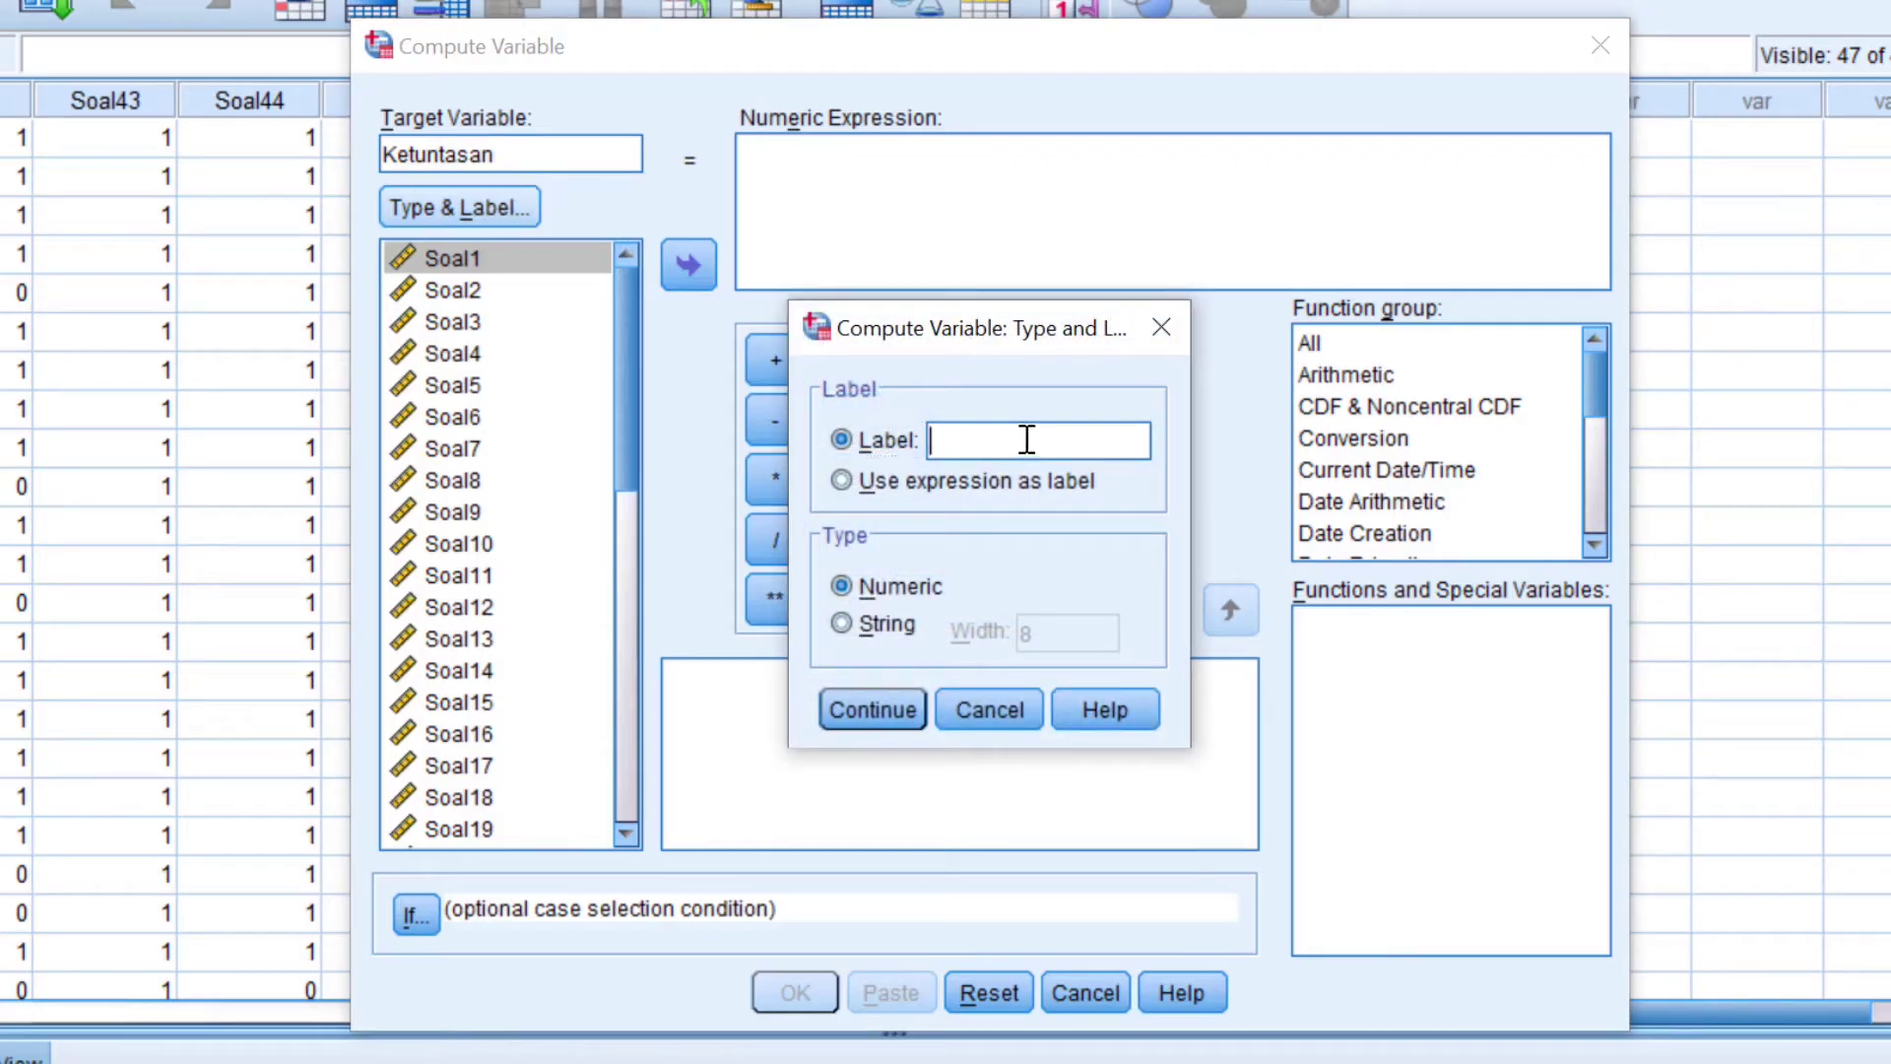
text(Ketuntasan Belajar)
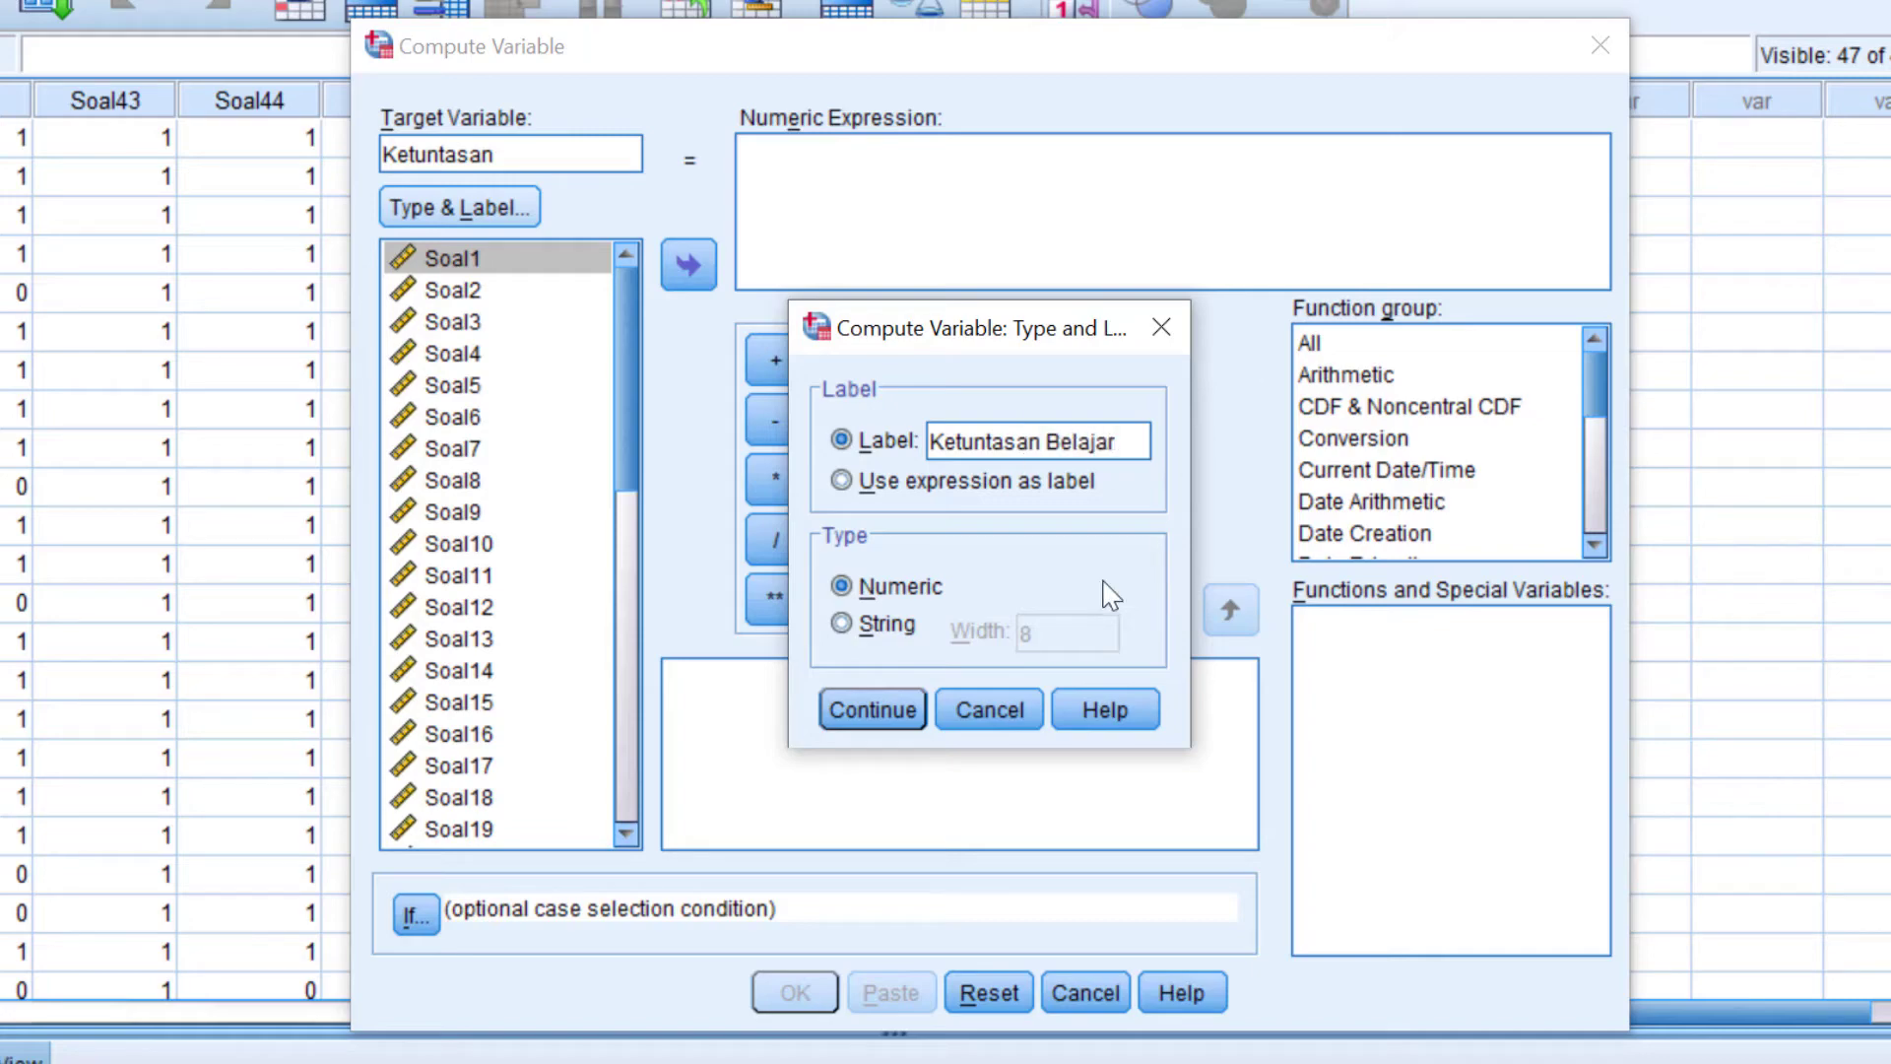
click(866, 710)
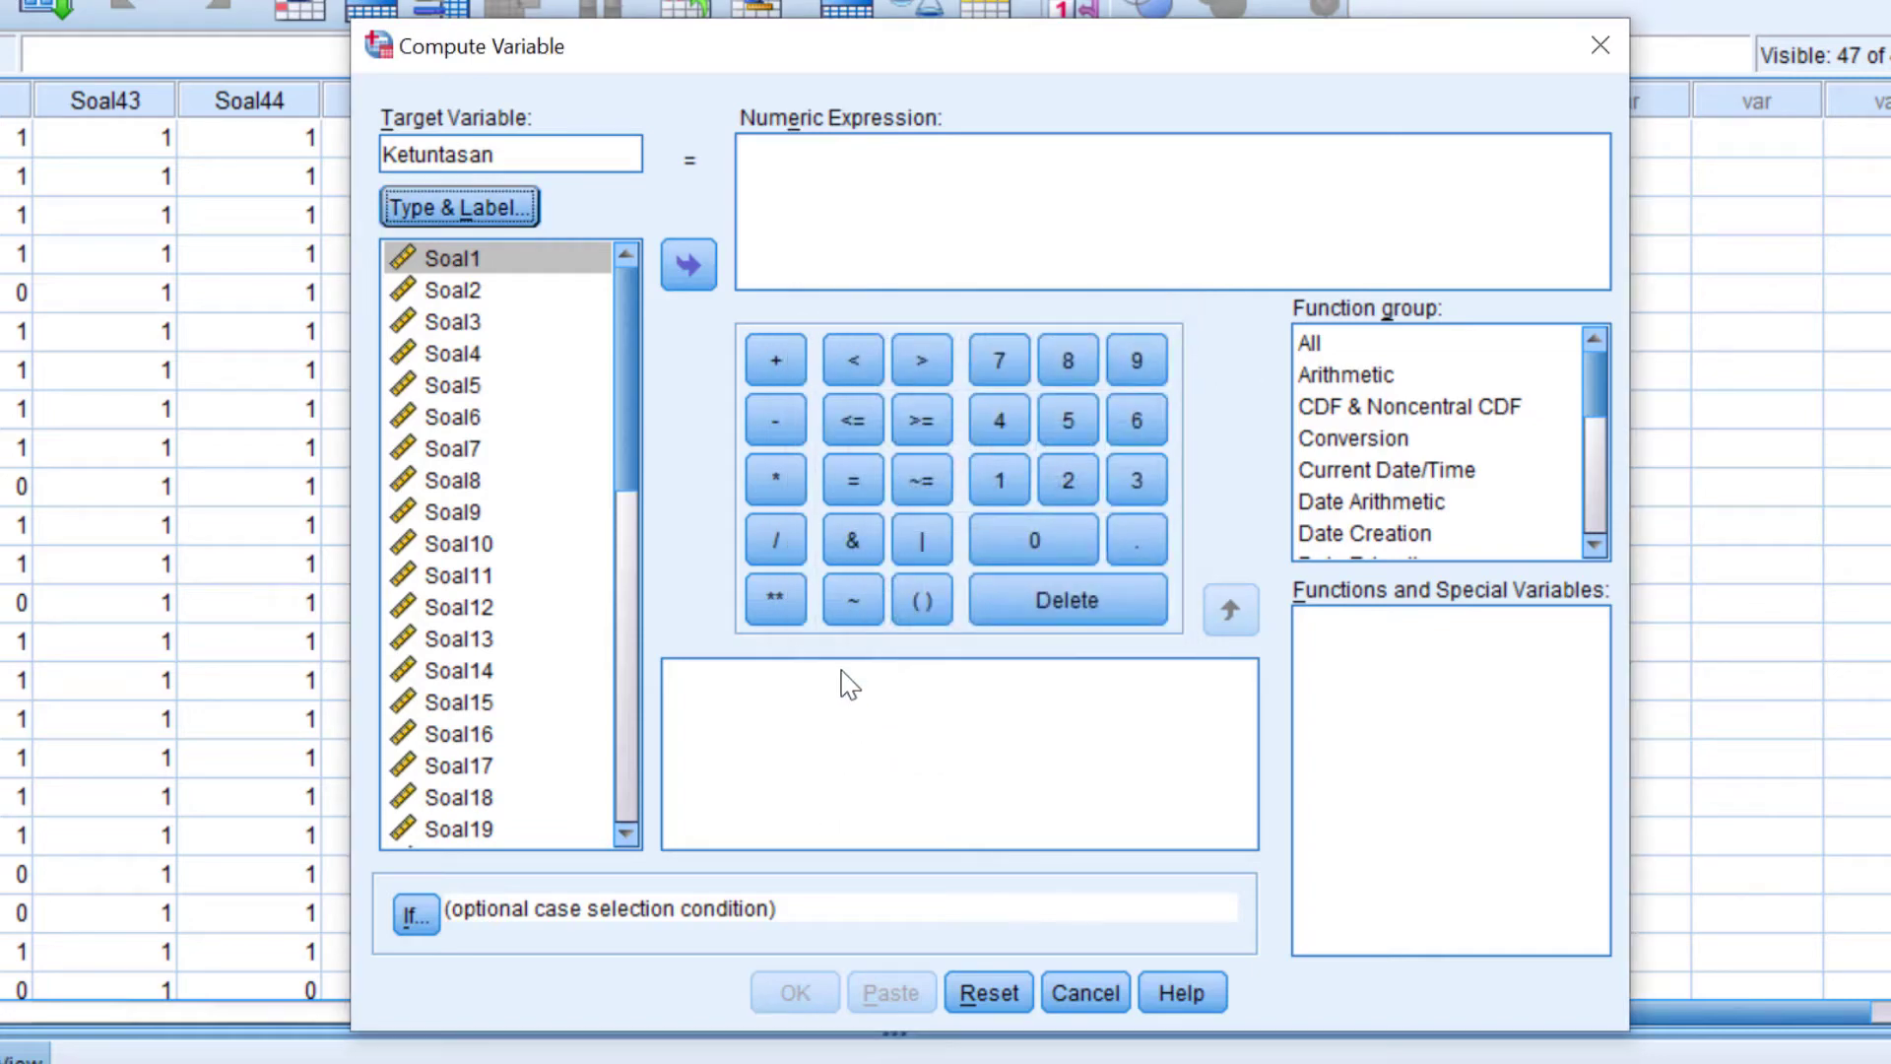
click(814, 204)
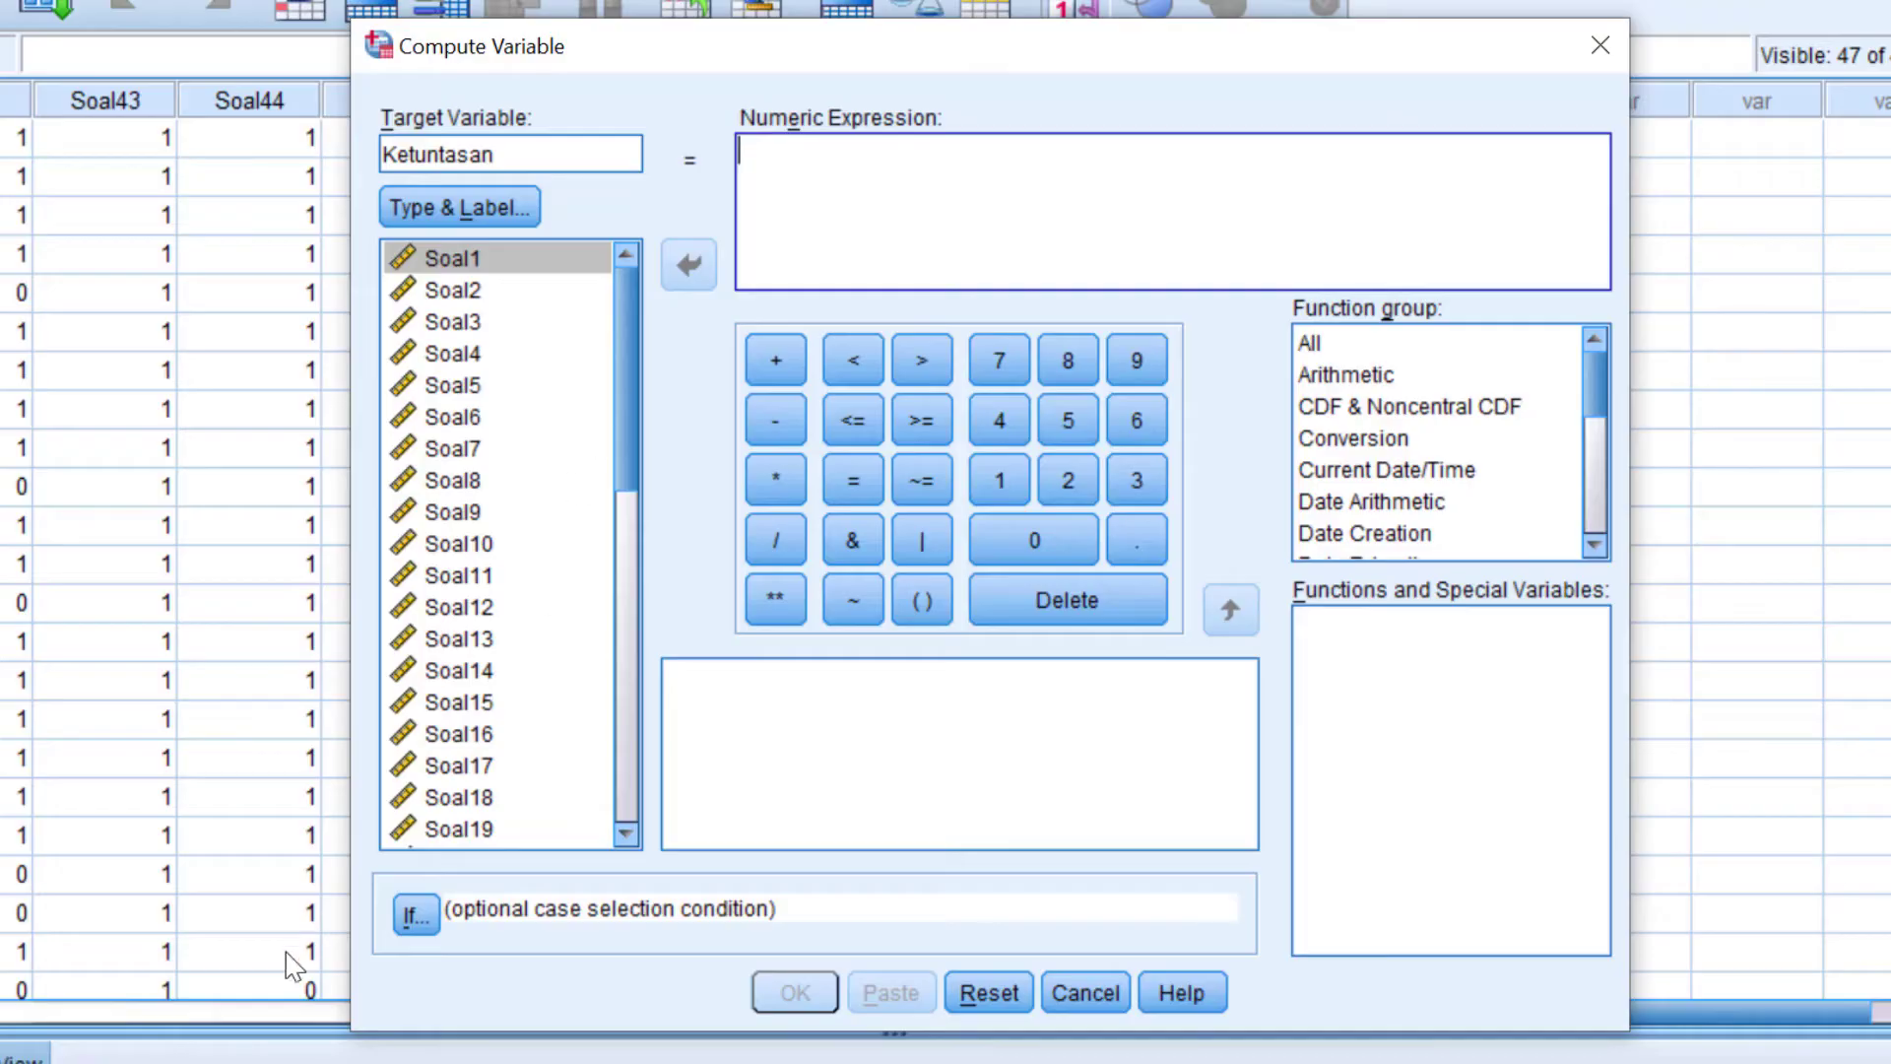
- Restrict the Ketuntasan computation to cases that satisfy the condition Nilai >= 75
click(423, 914)
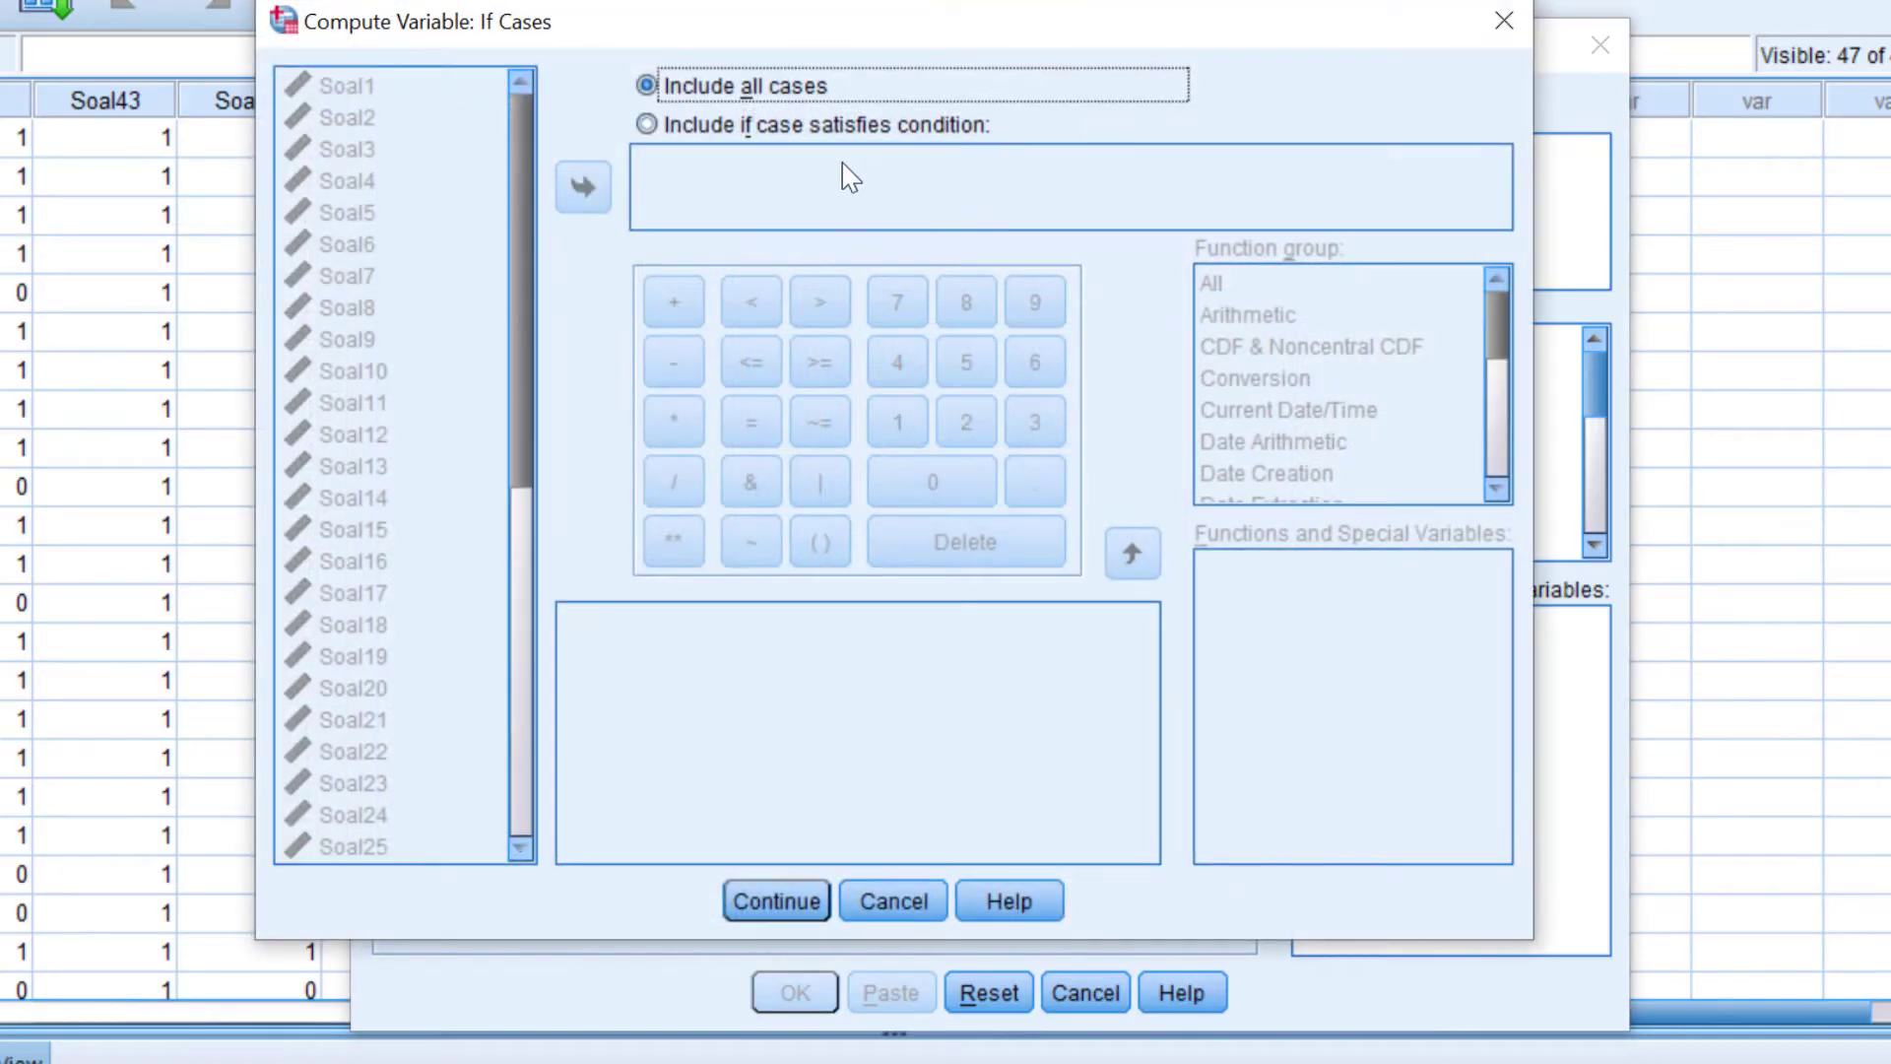
click(815, 130)
click(788, 171)
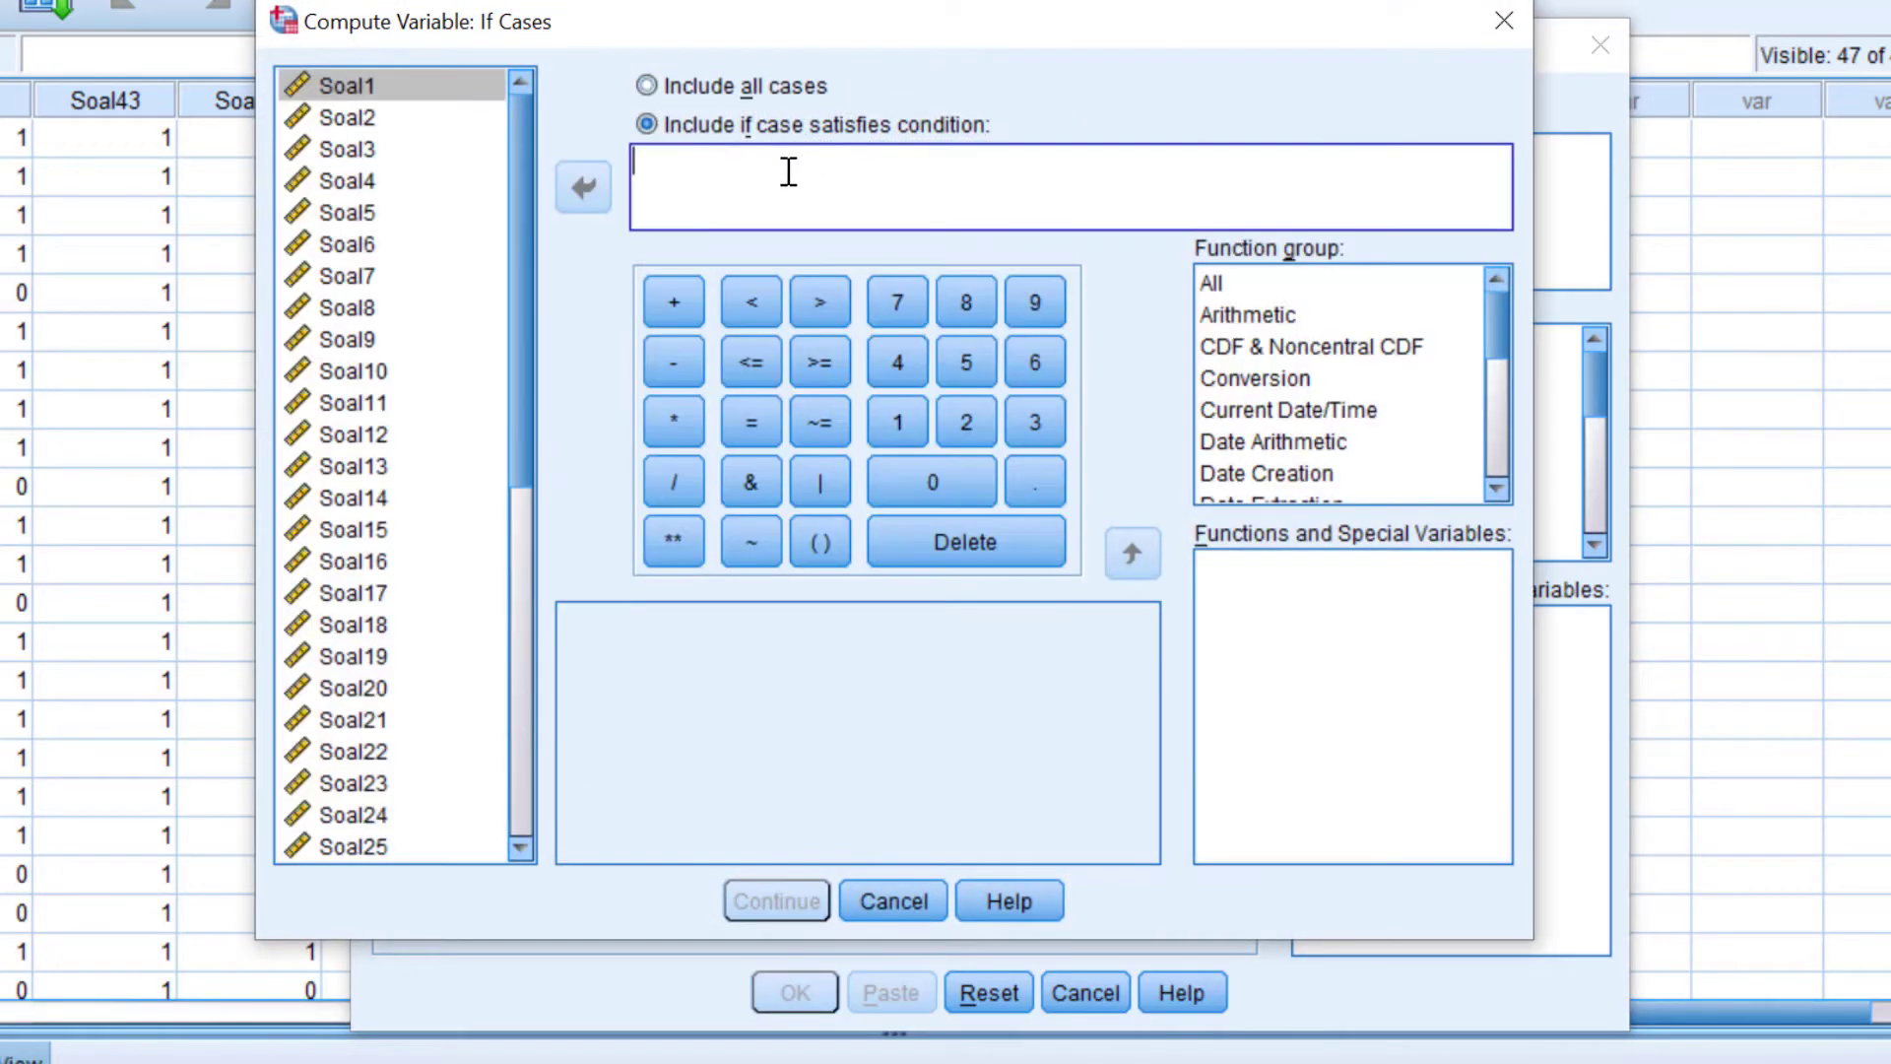
text(l)
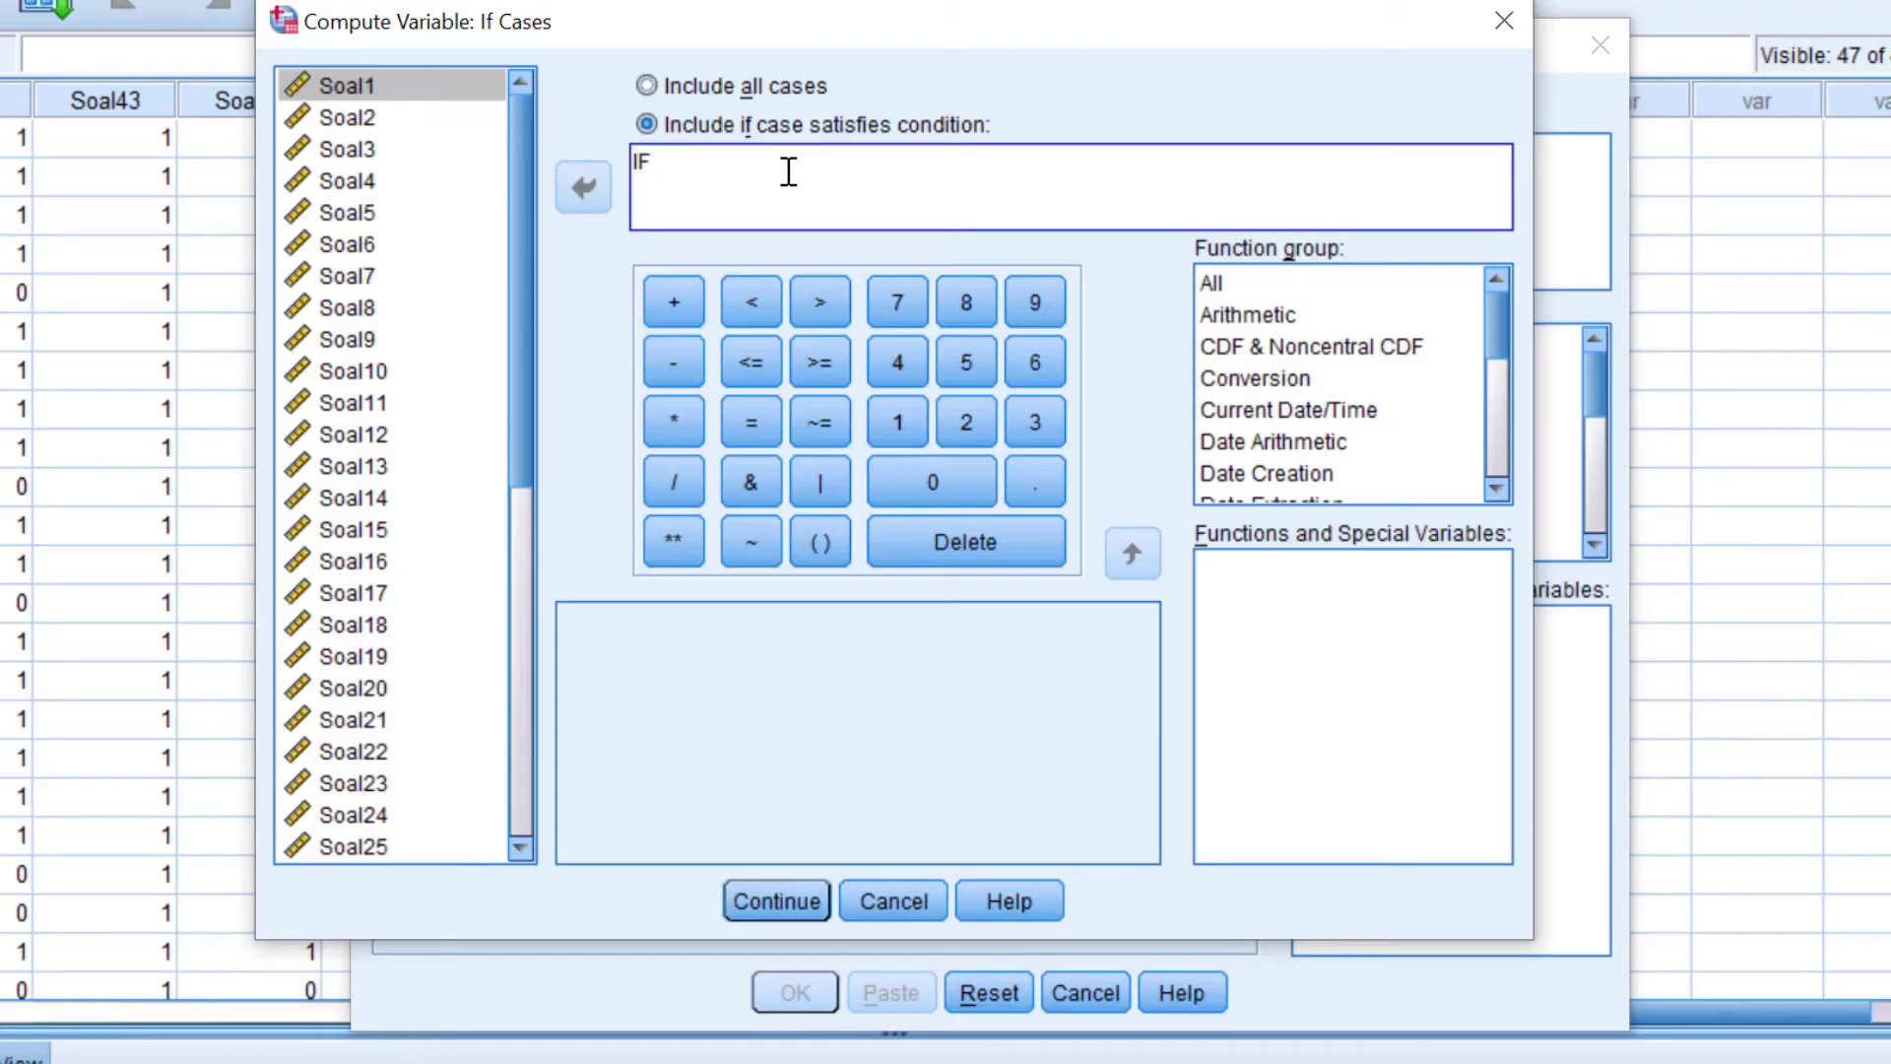
key(BackSpace)
key(BackSpace)
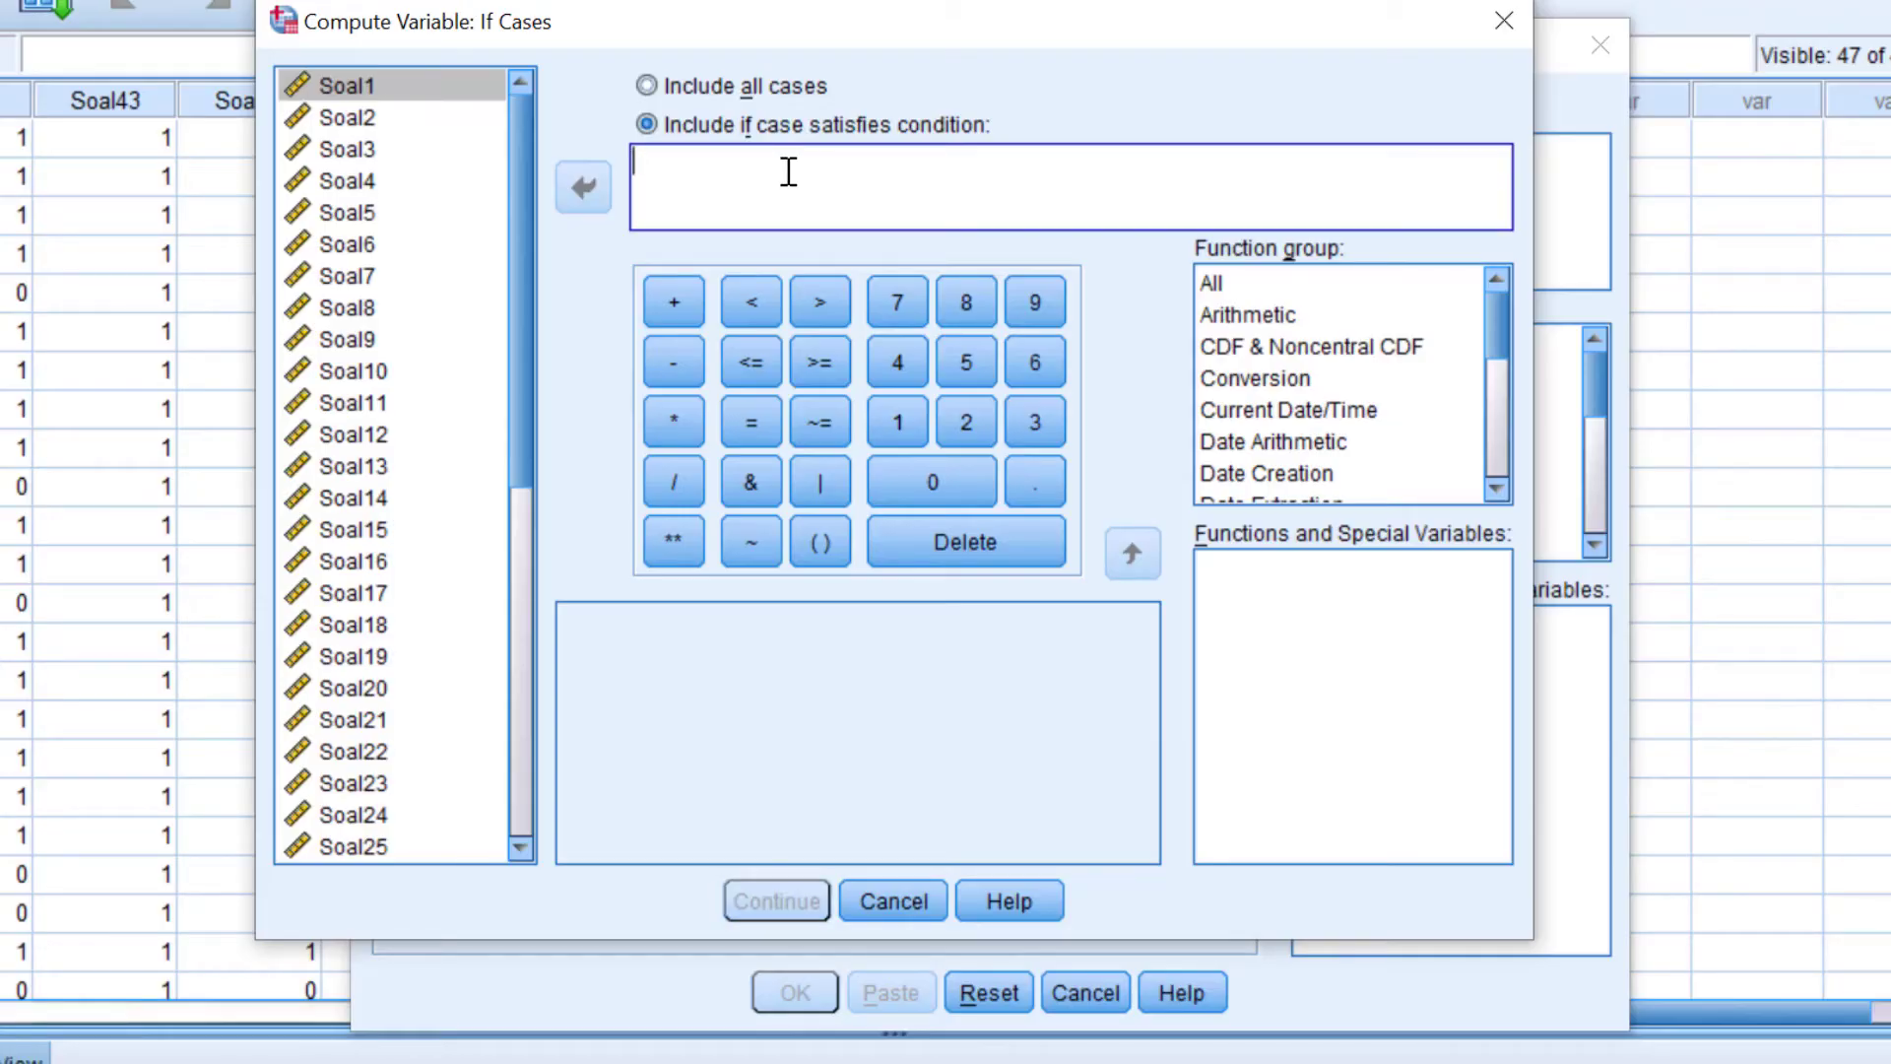
drag(517, 354, 389, 792)
click(365, 851)
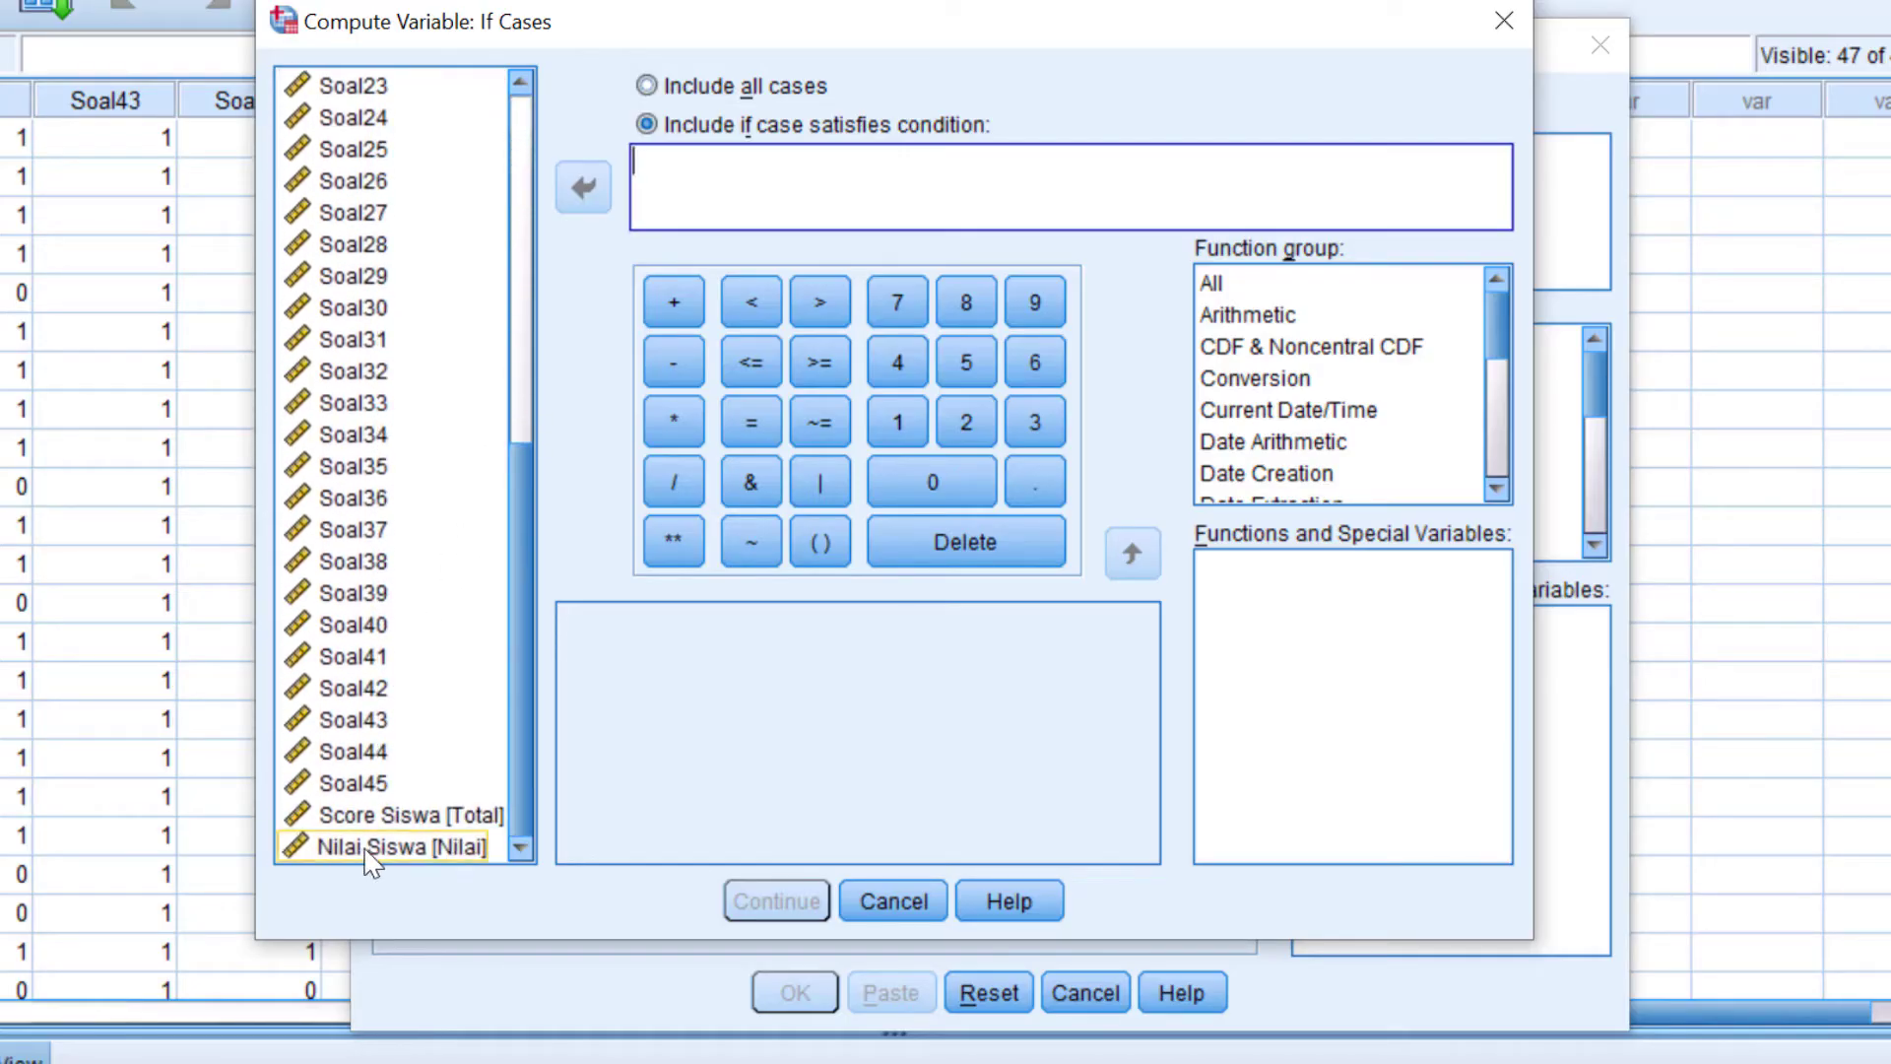
click(365, 850)
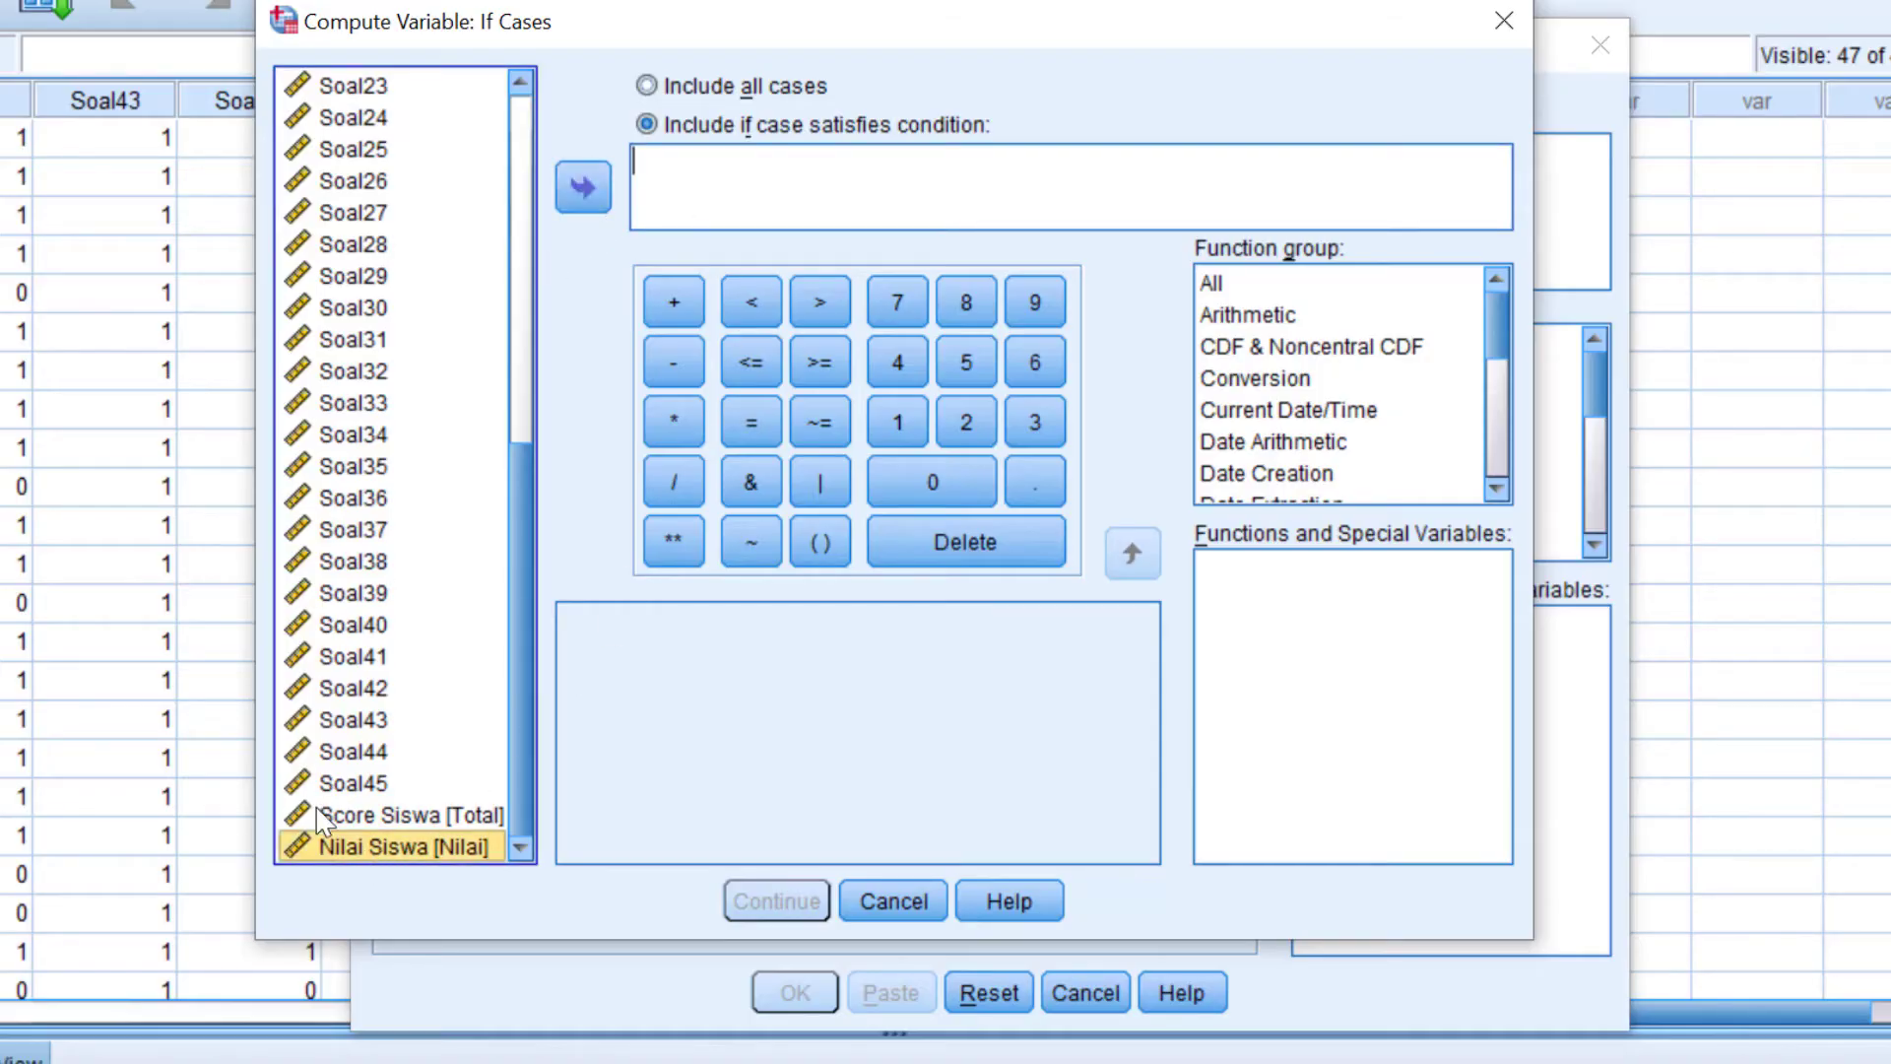
click(588, 202)
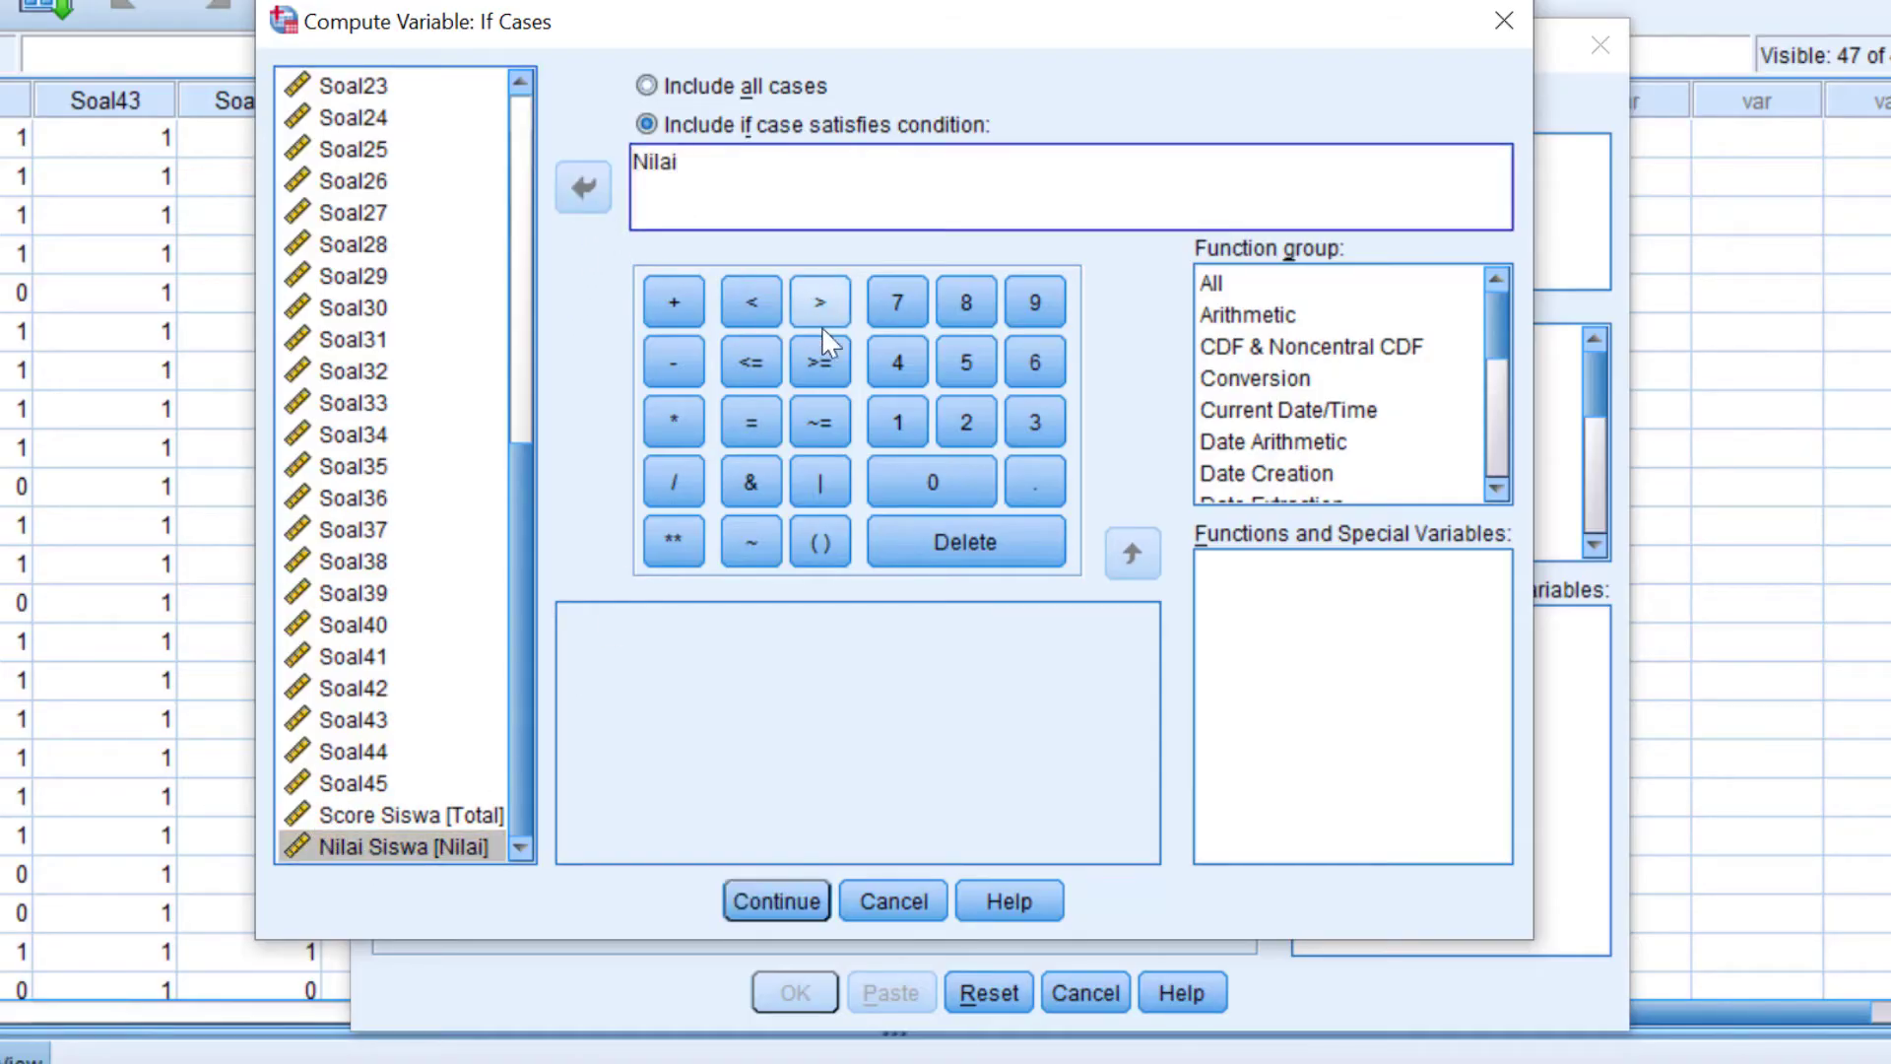
click(823, 363)
click(897, 302)
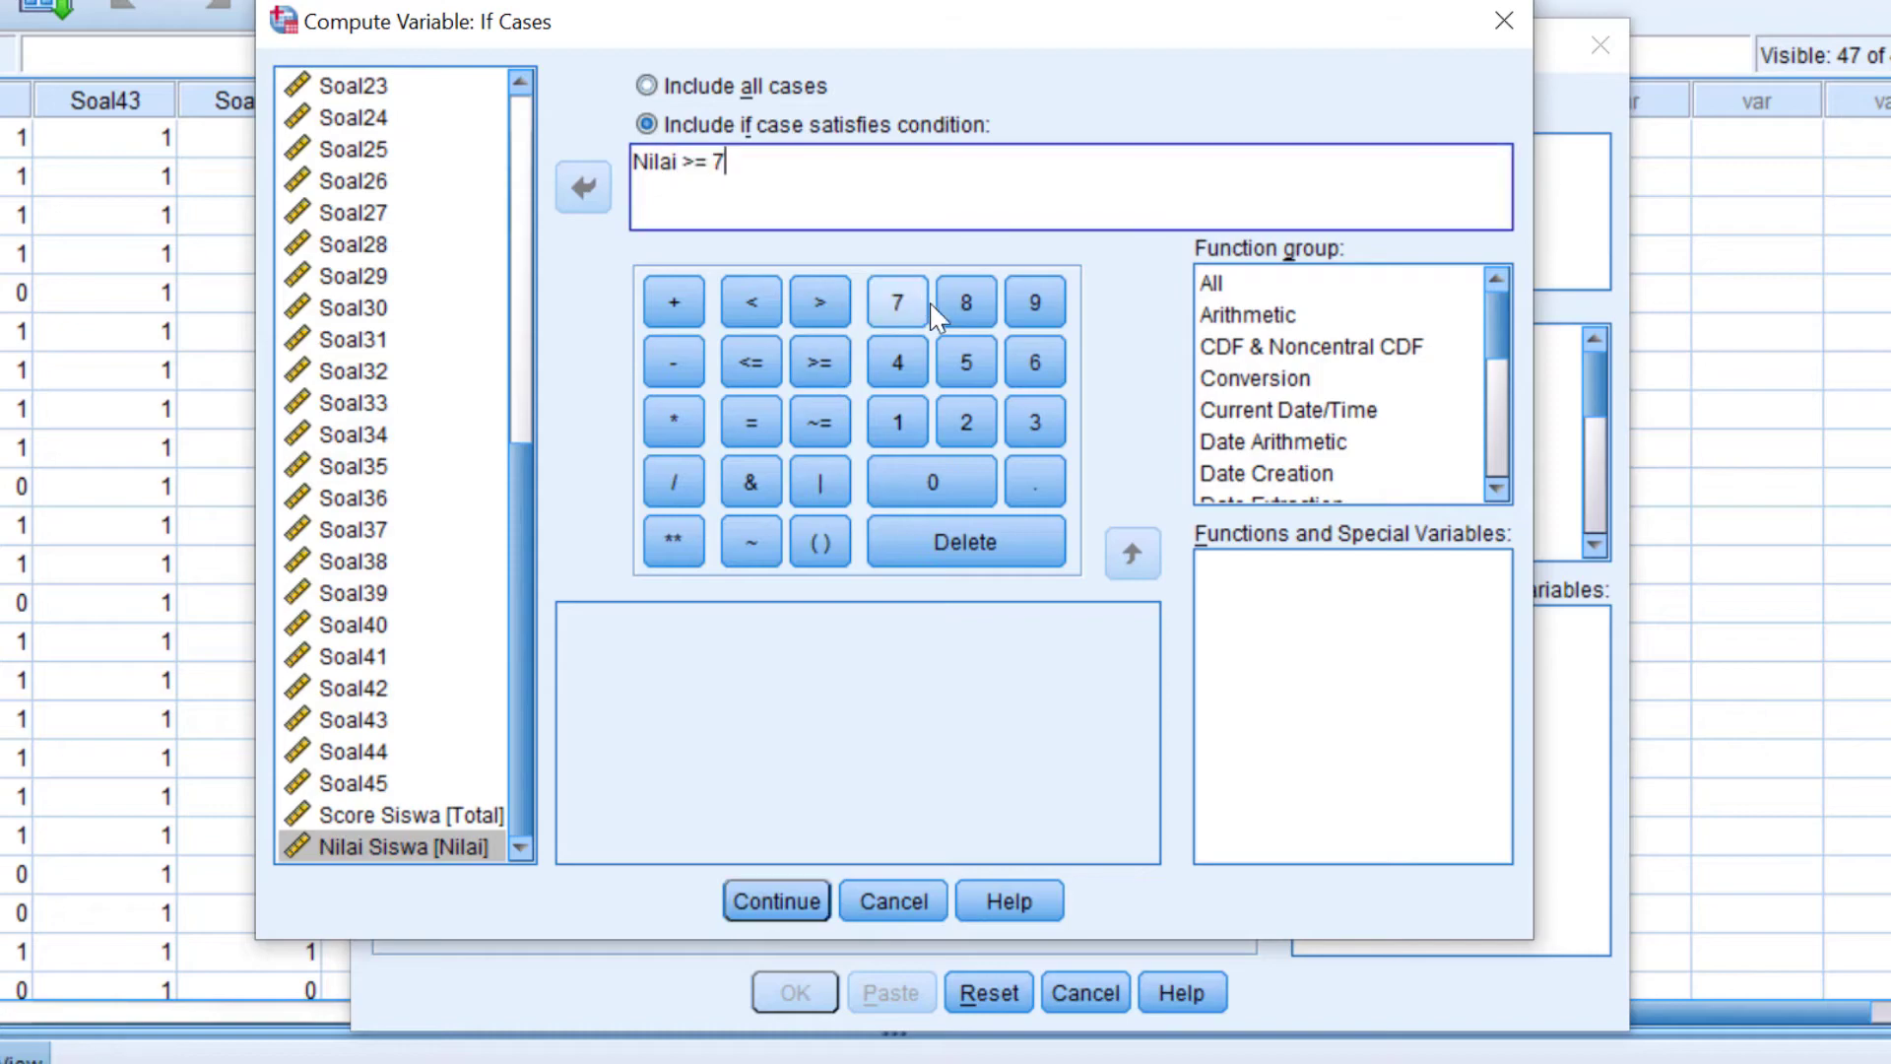
click(957, 370)
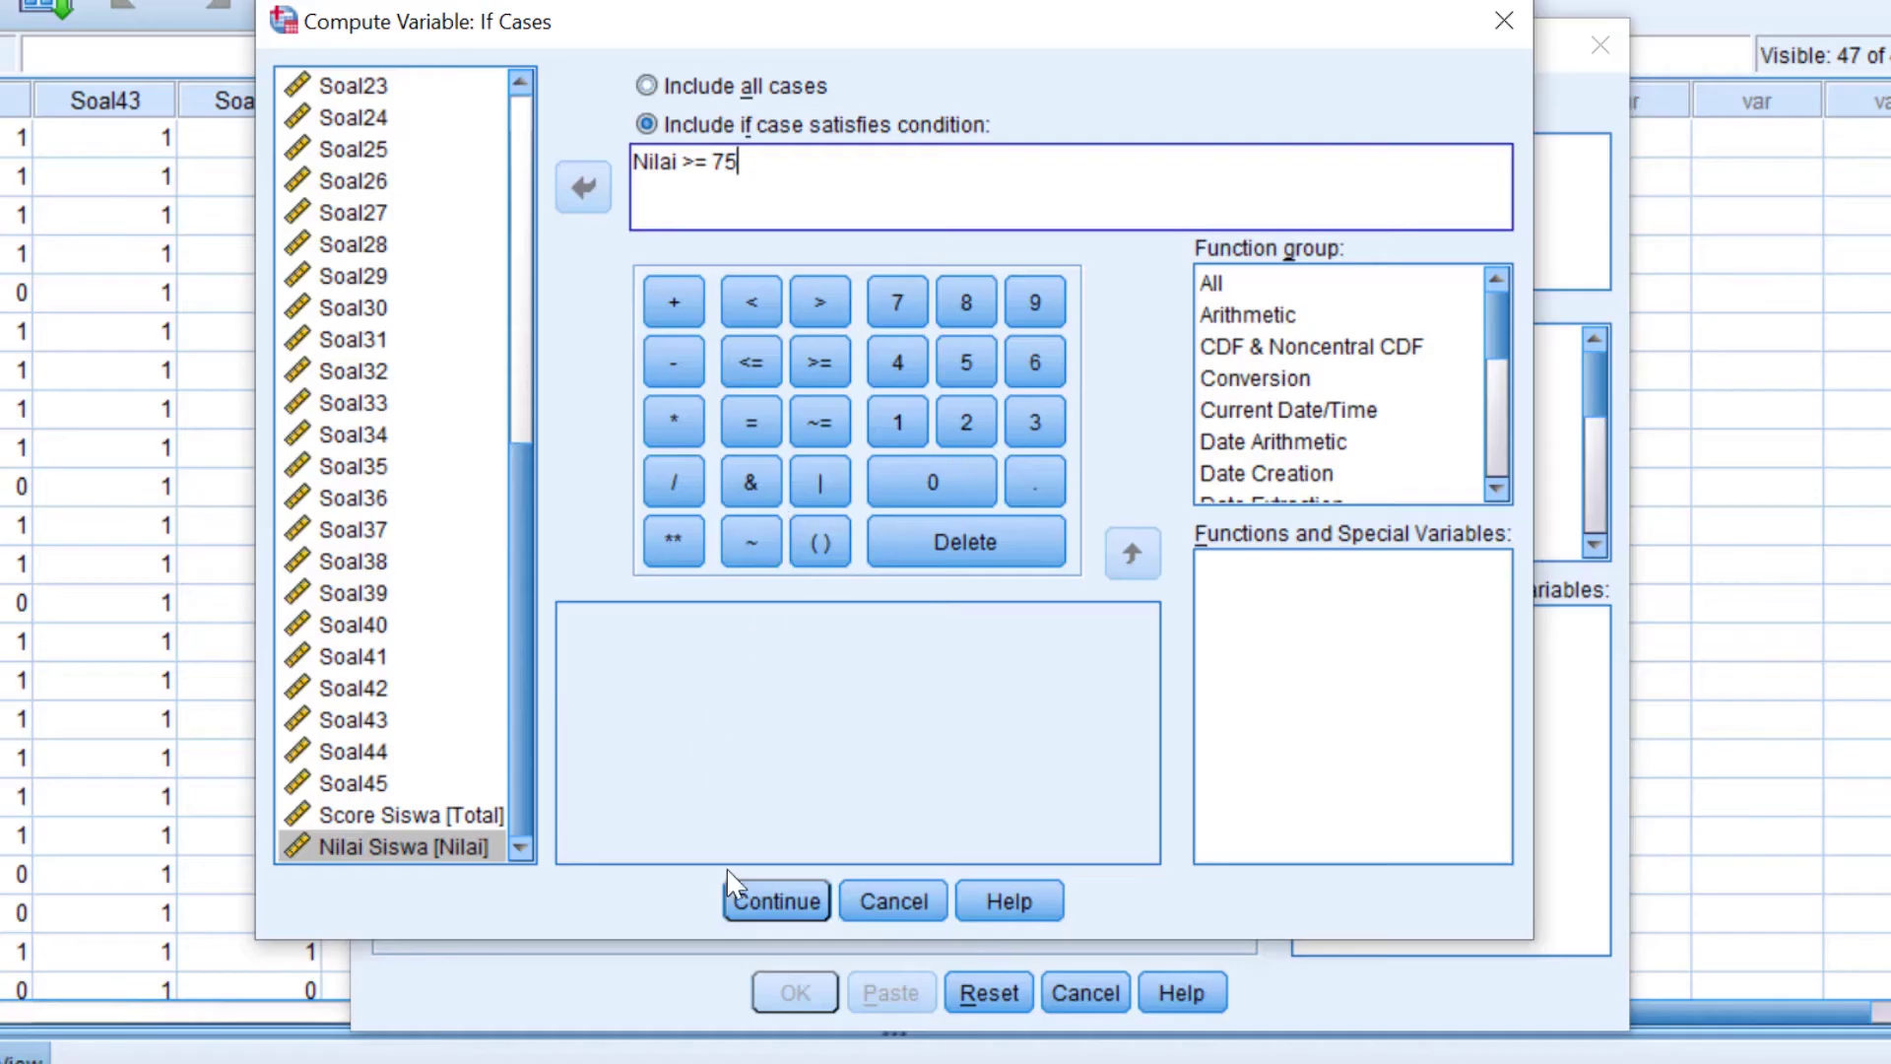
click(776, 900)
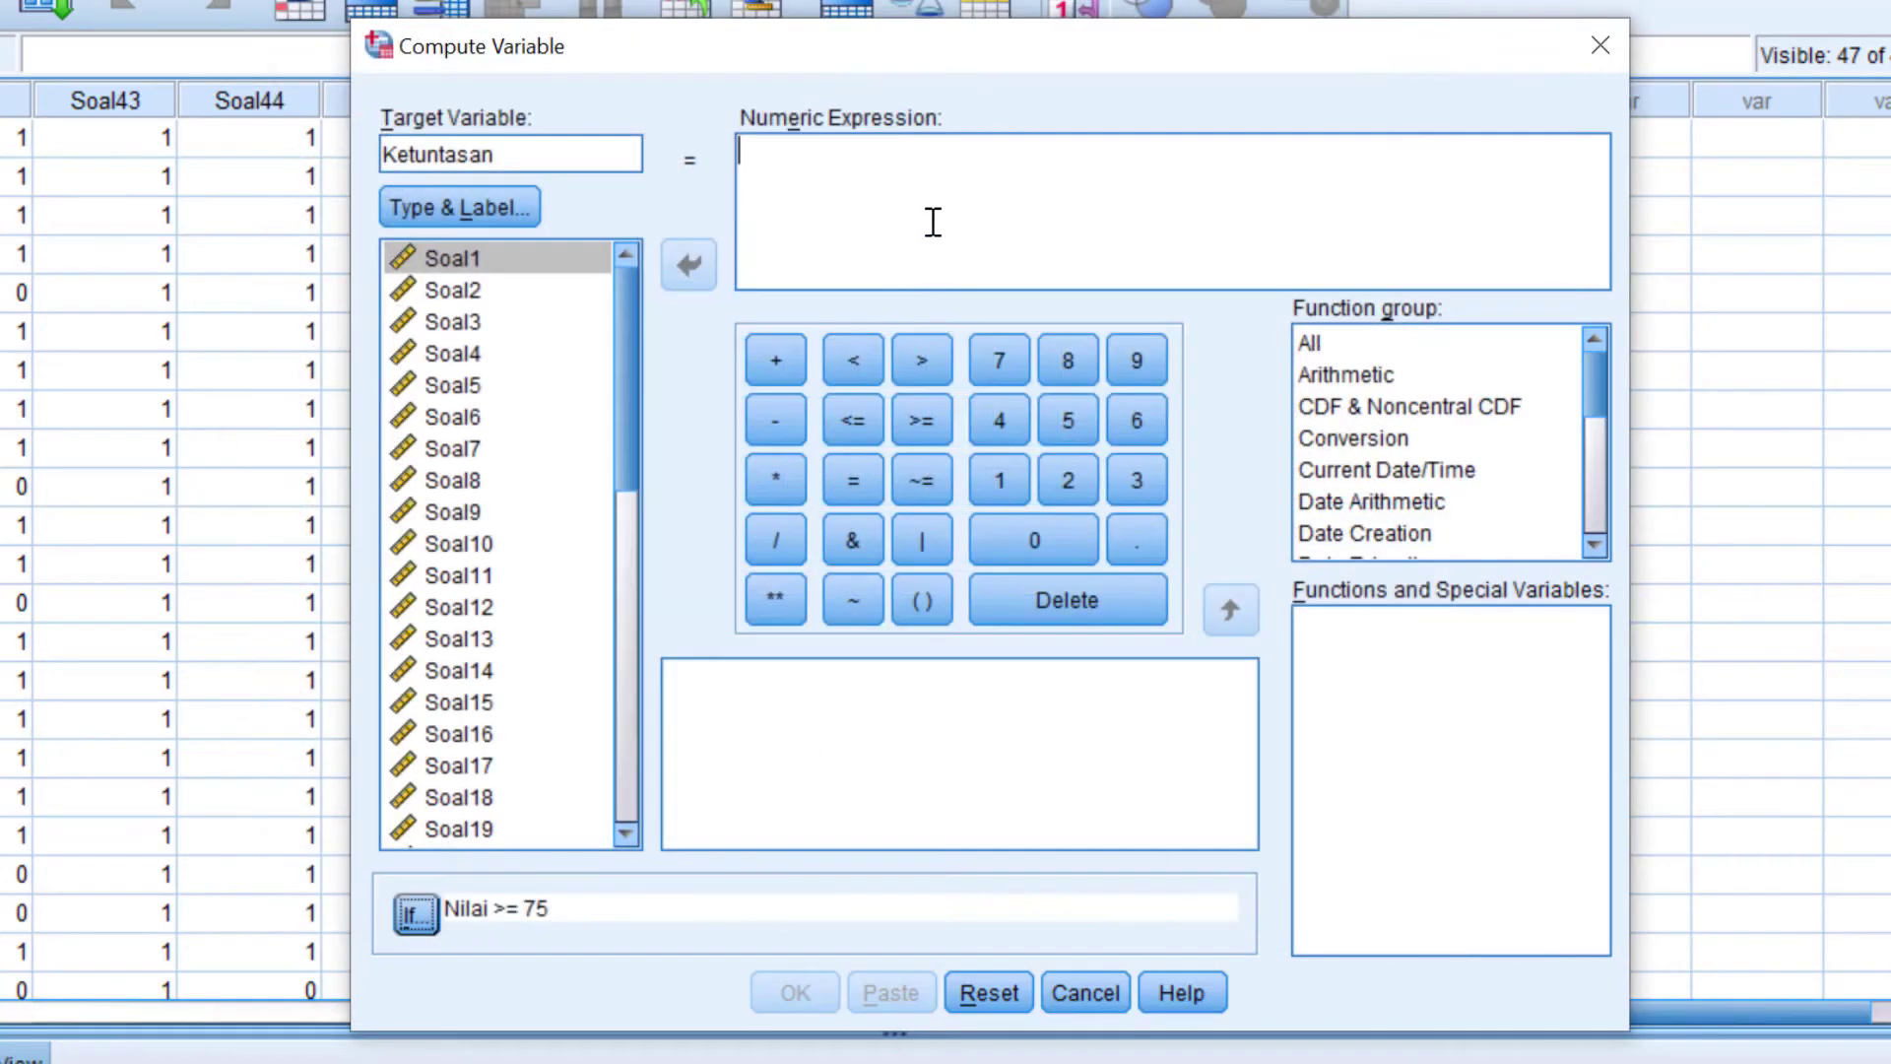
- Set the numeric expression to 1 and run the Ketuntasan computation
click(891, 210)
text(1)
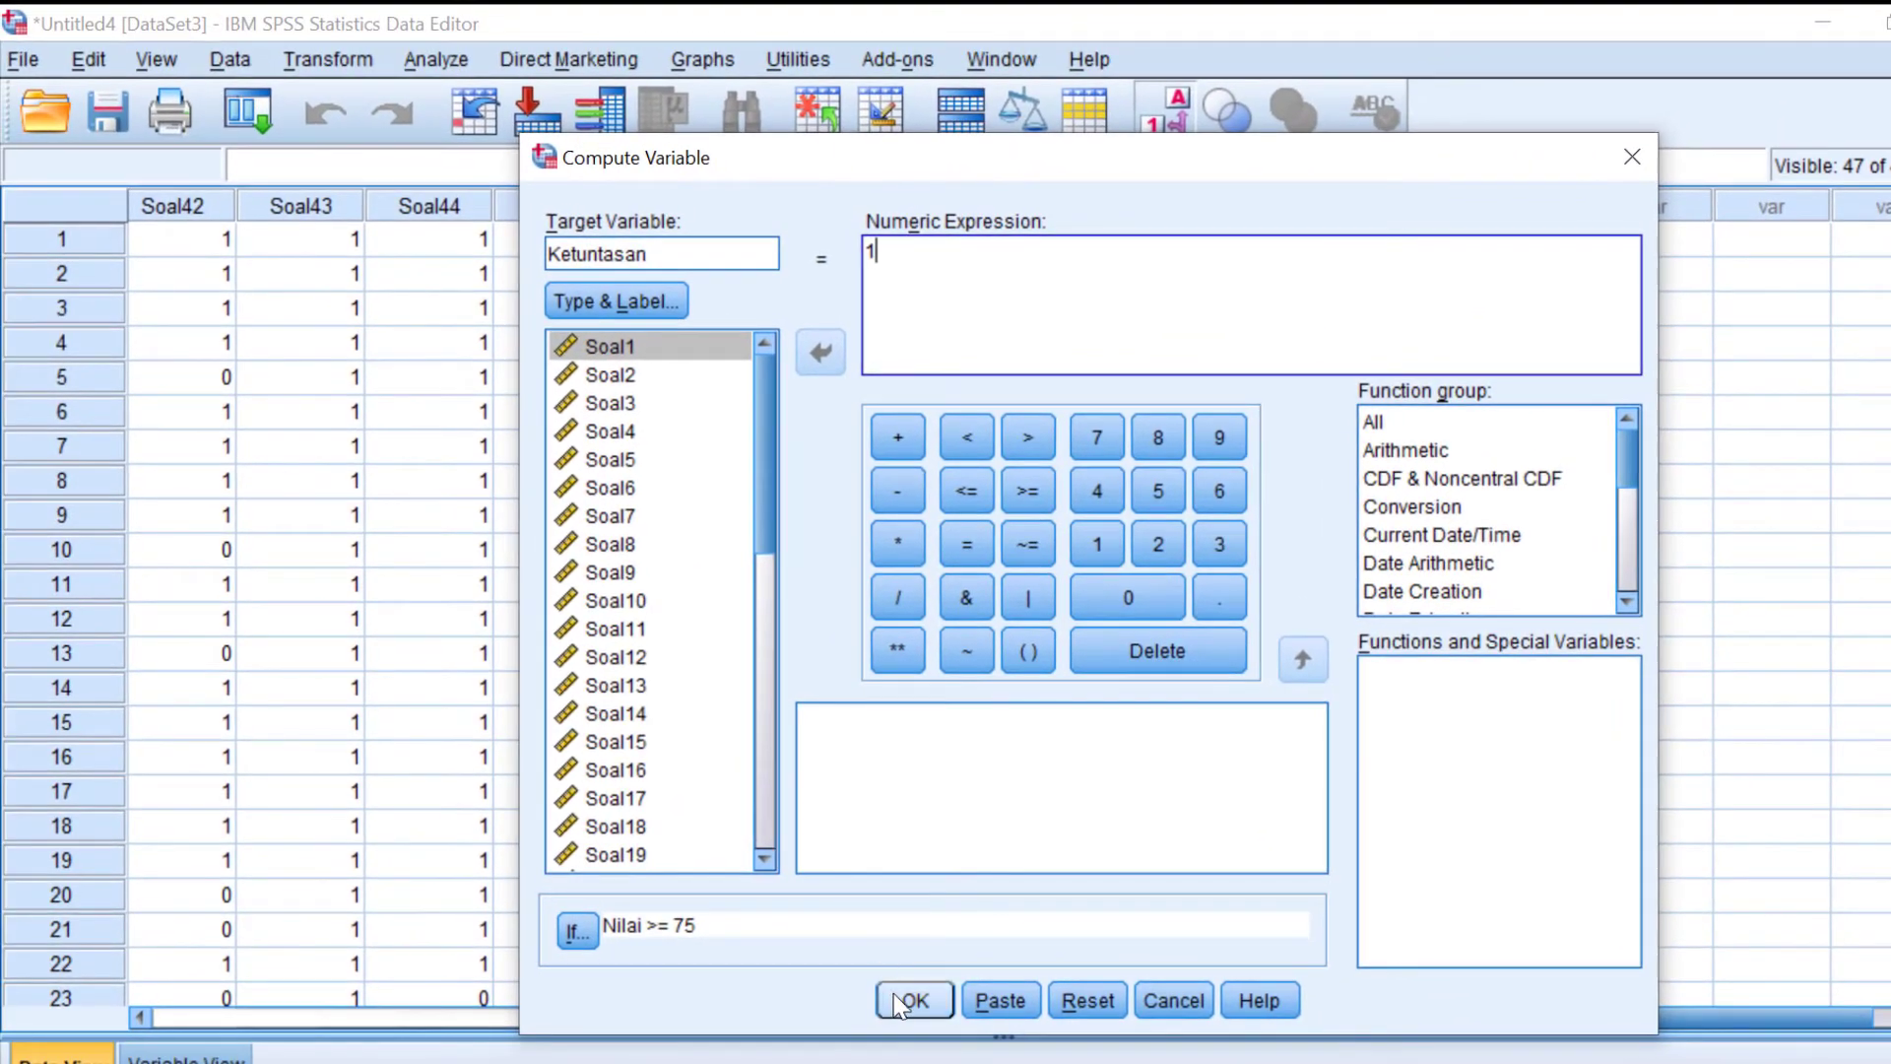
click(898, 997)
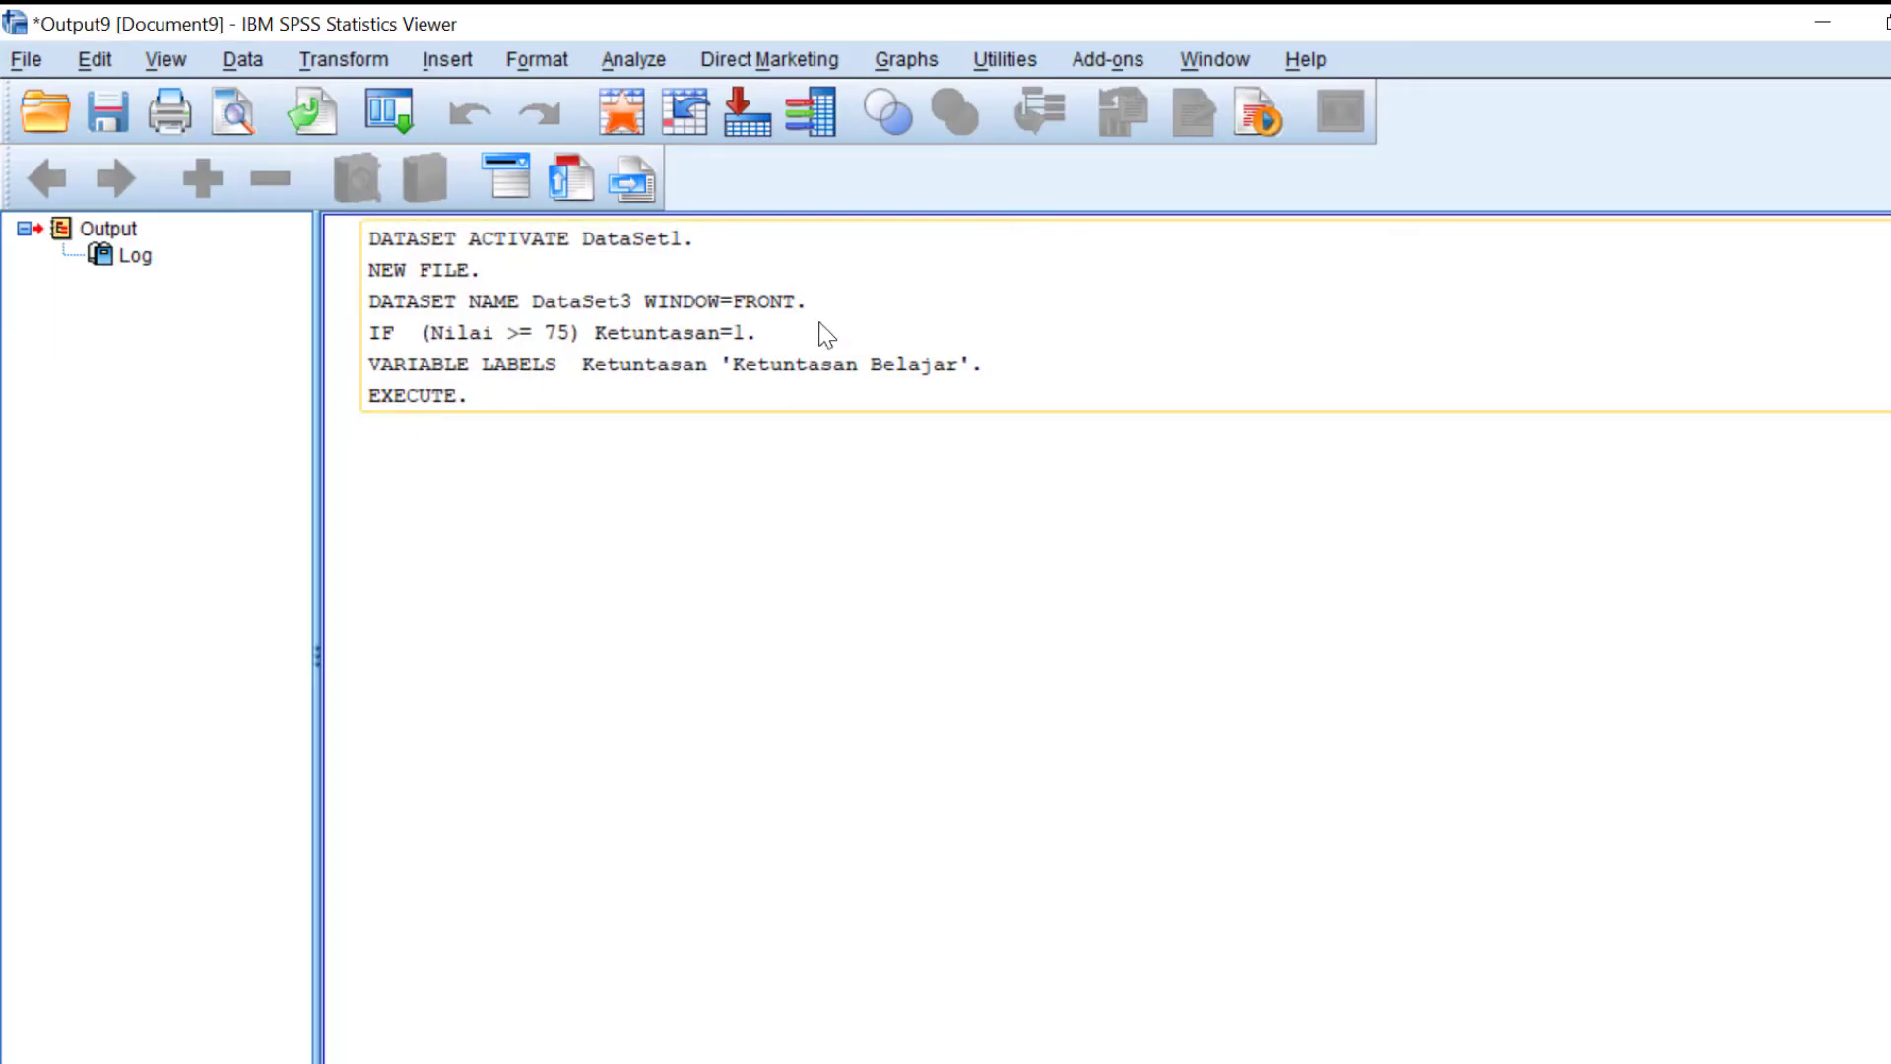
- Return to the Untitled4 [DataSet3] data grid and check the computed and empty Ketuntasan cells of the first cases
click(1191, 59)
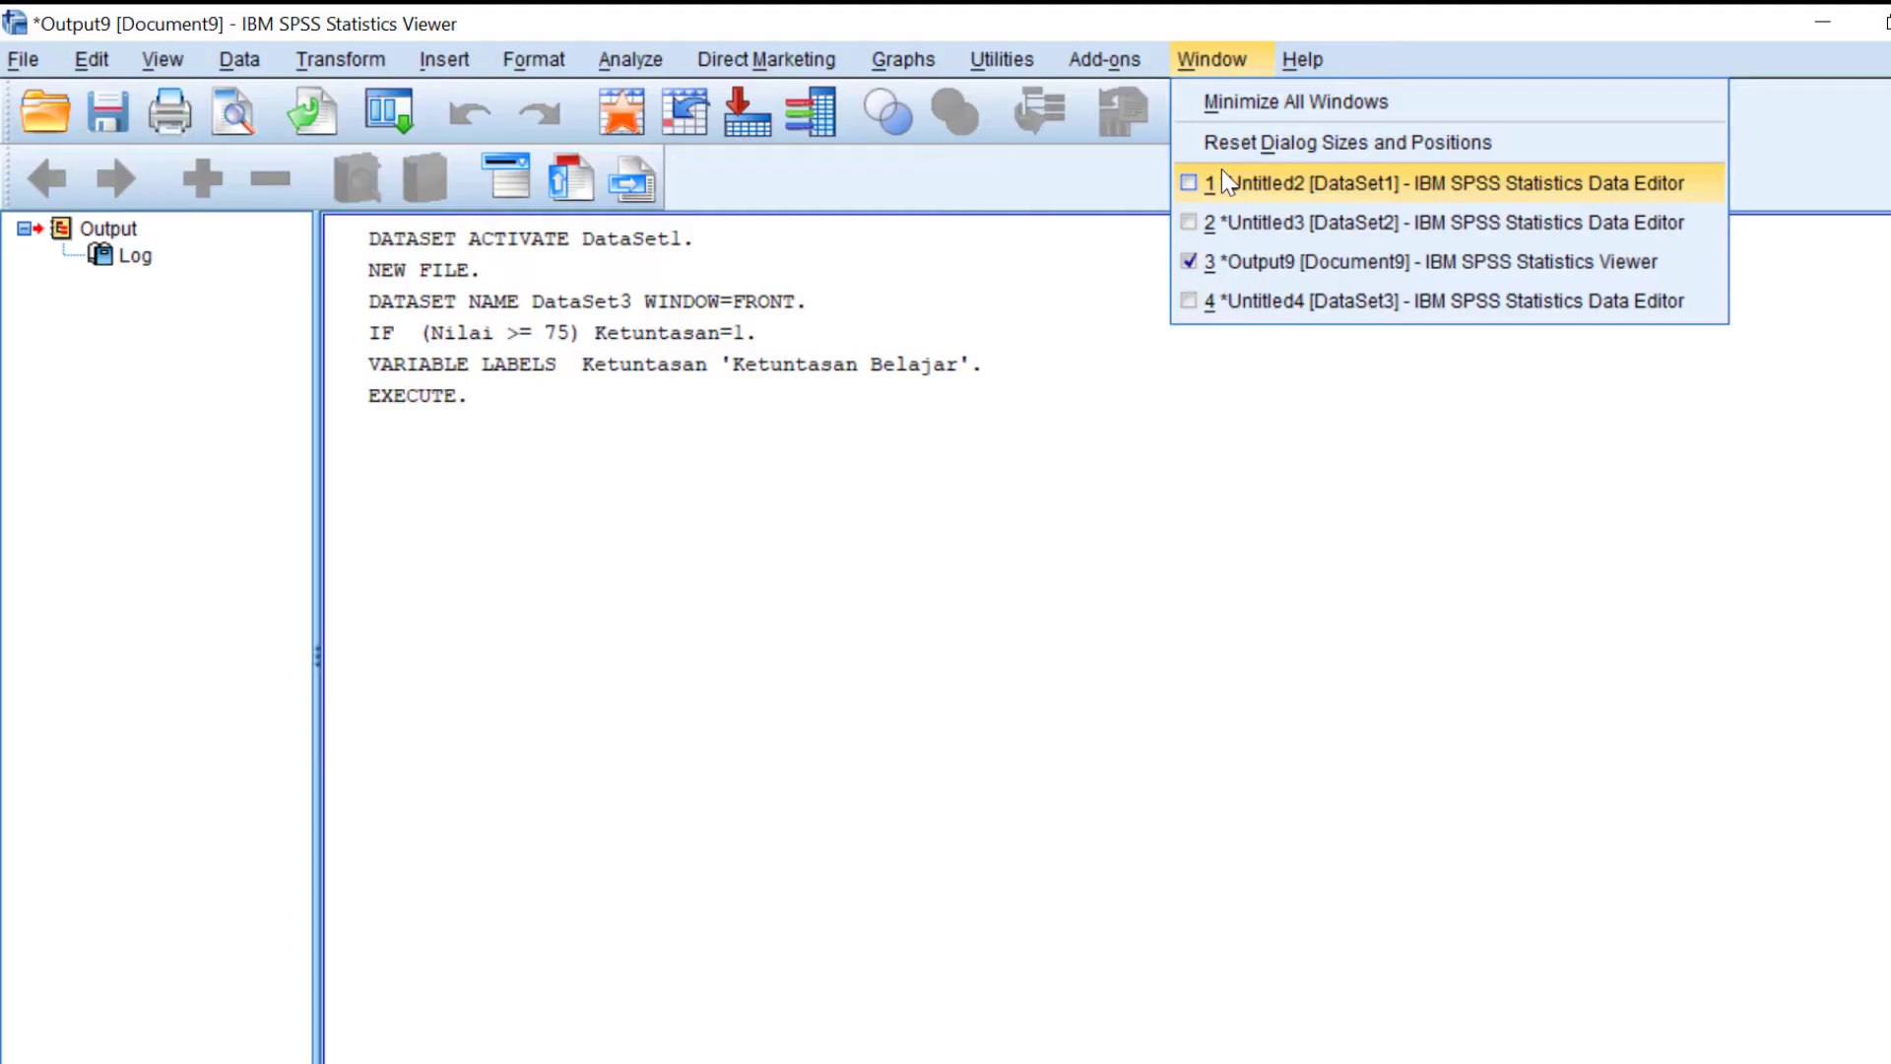
click(1194, 304)
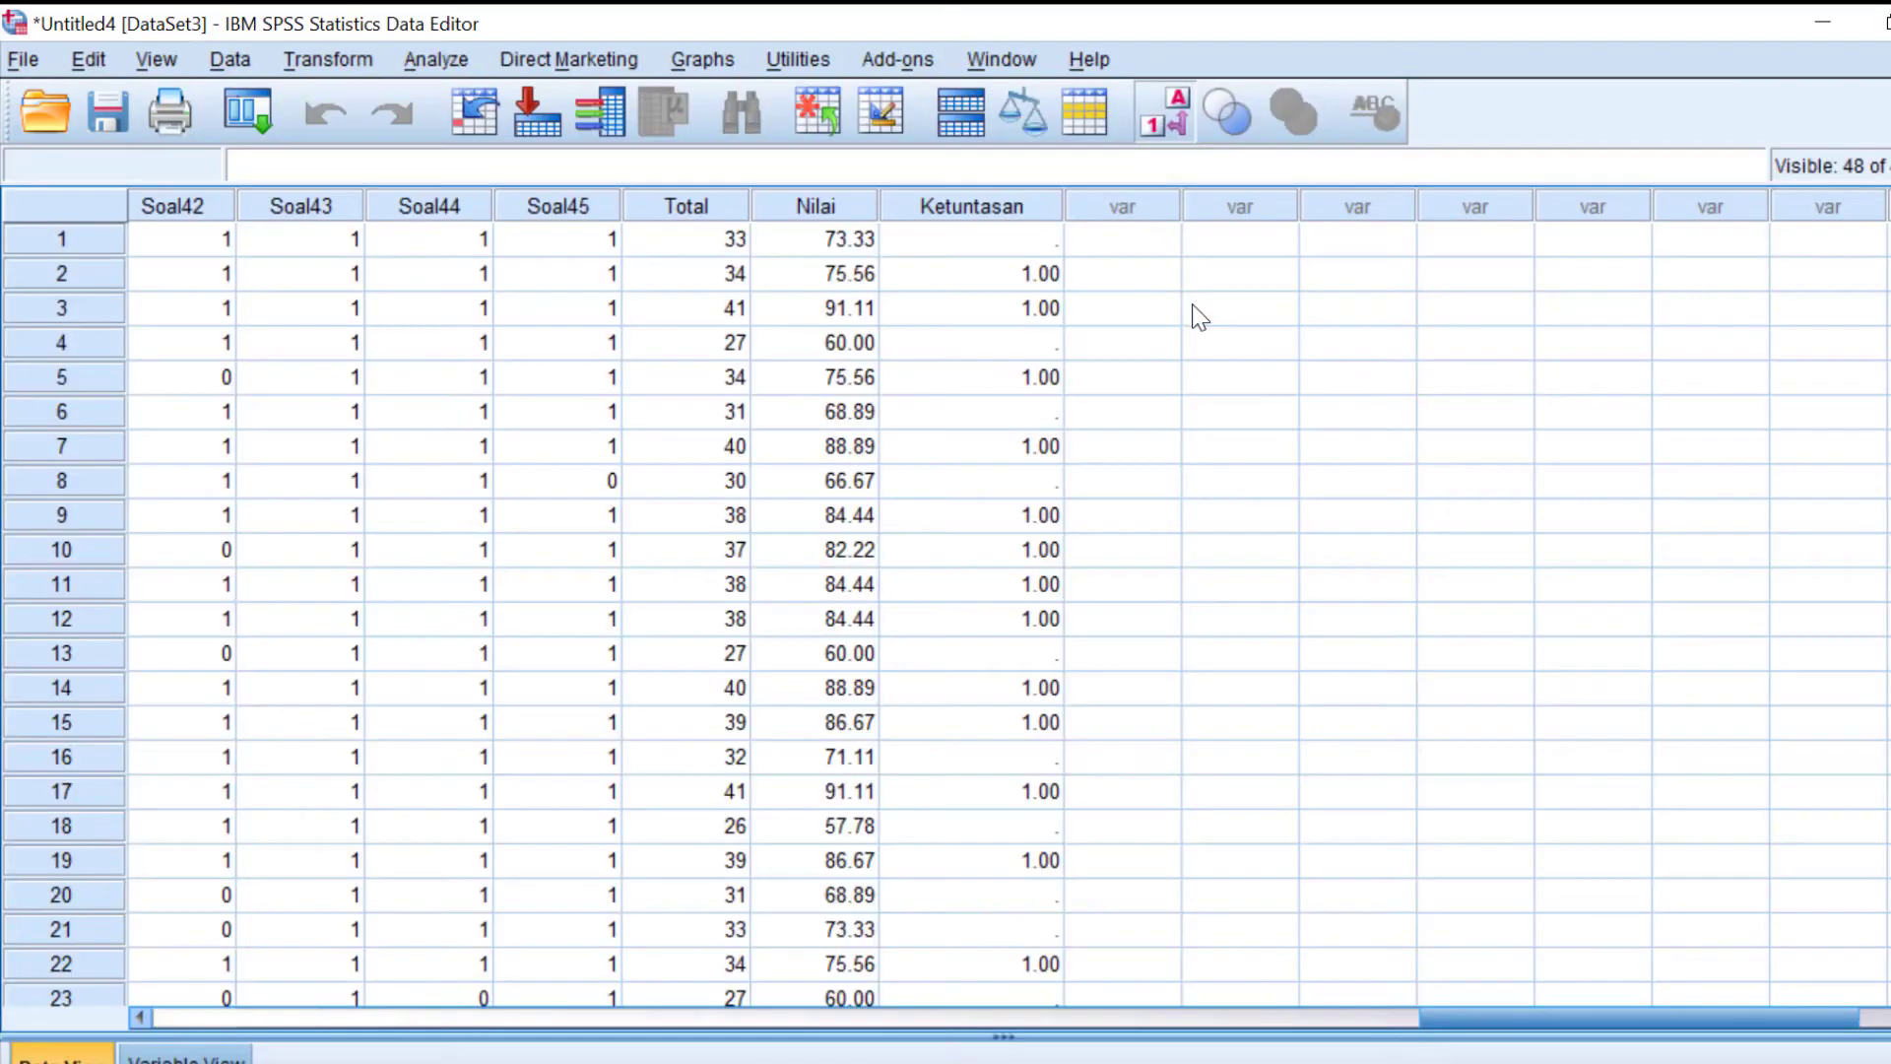
click(1000, 275)
click(993, 346)
click(949, 453)
click(1029, 246)
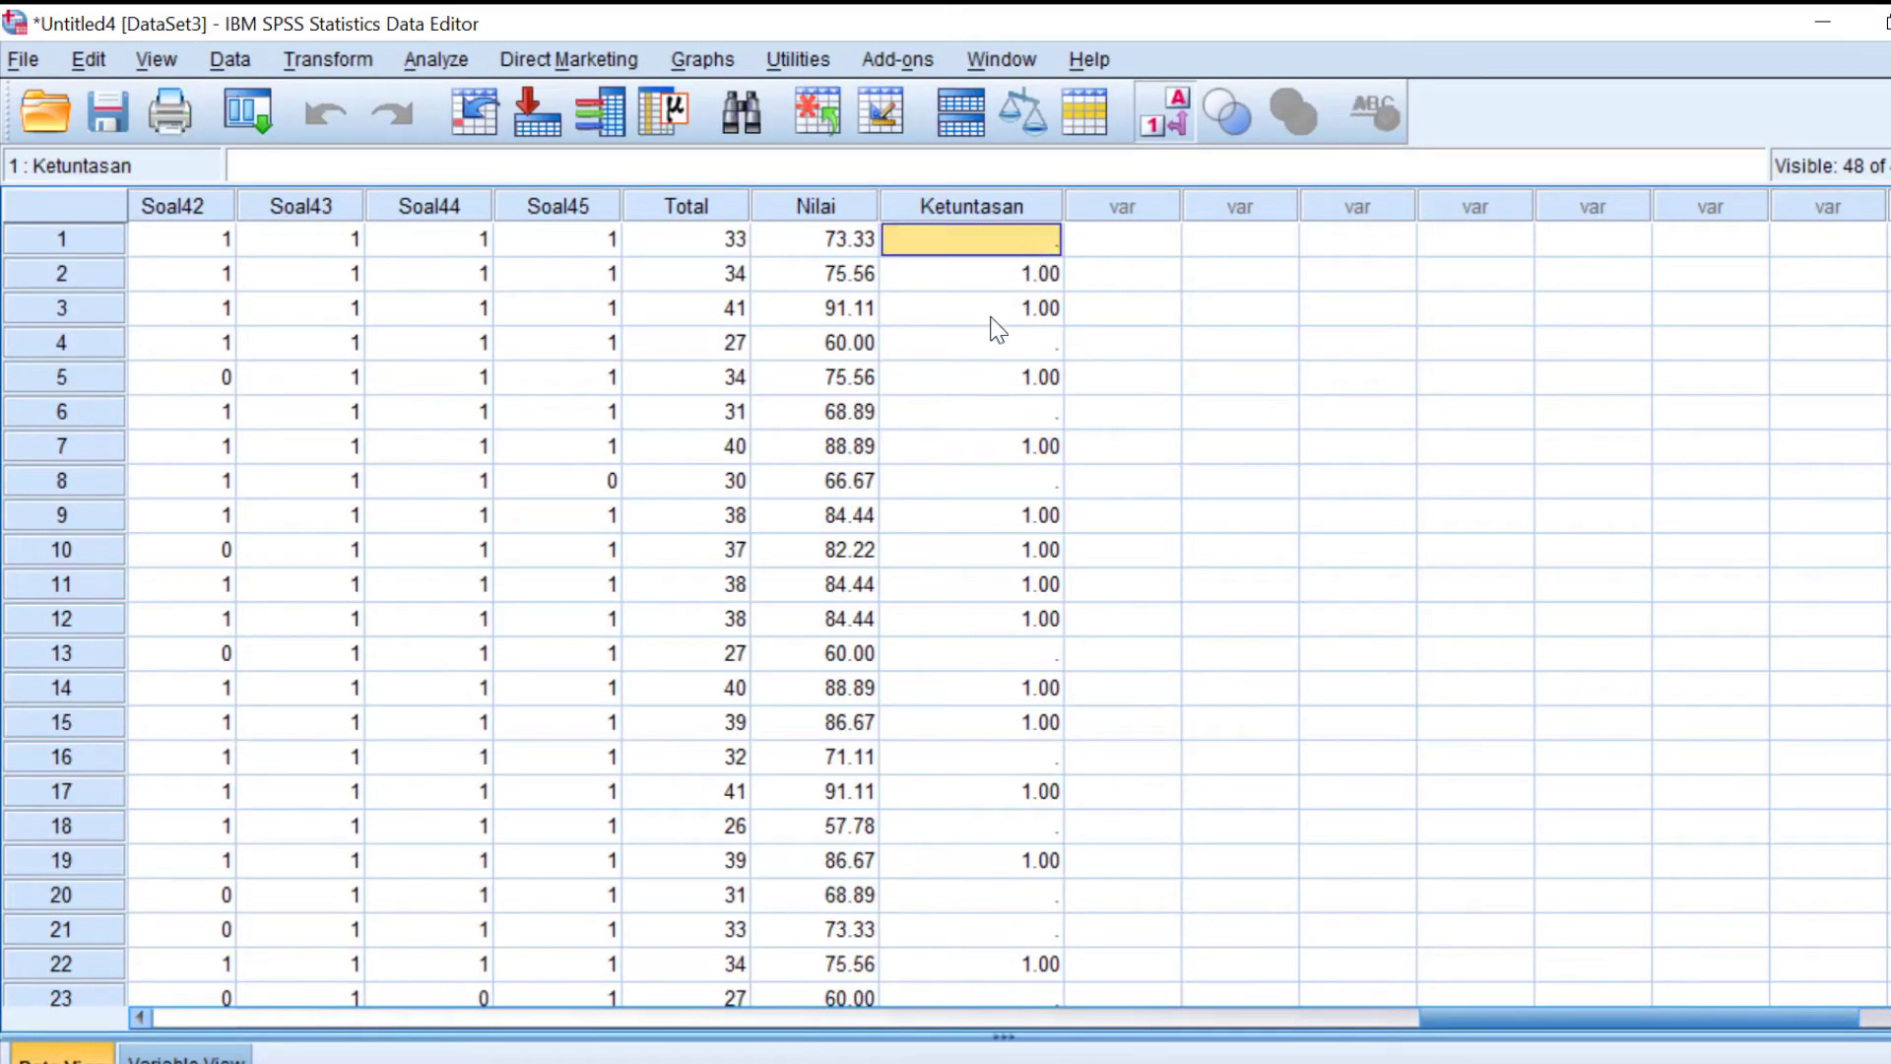
click(982, 350)
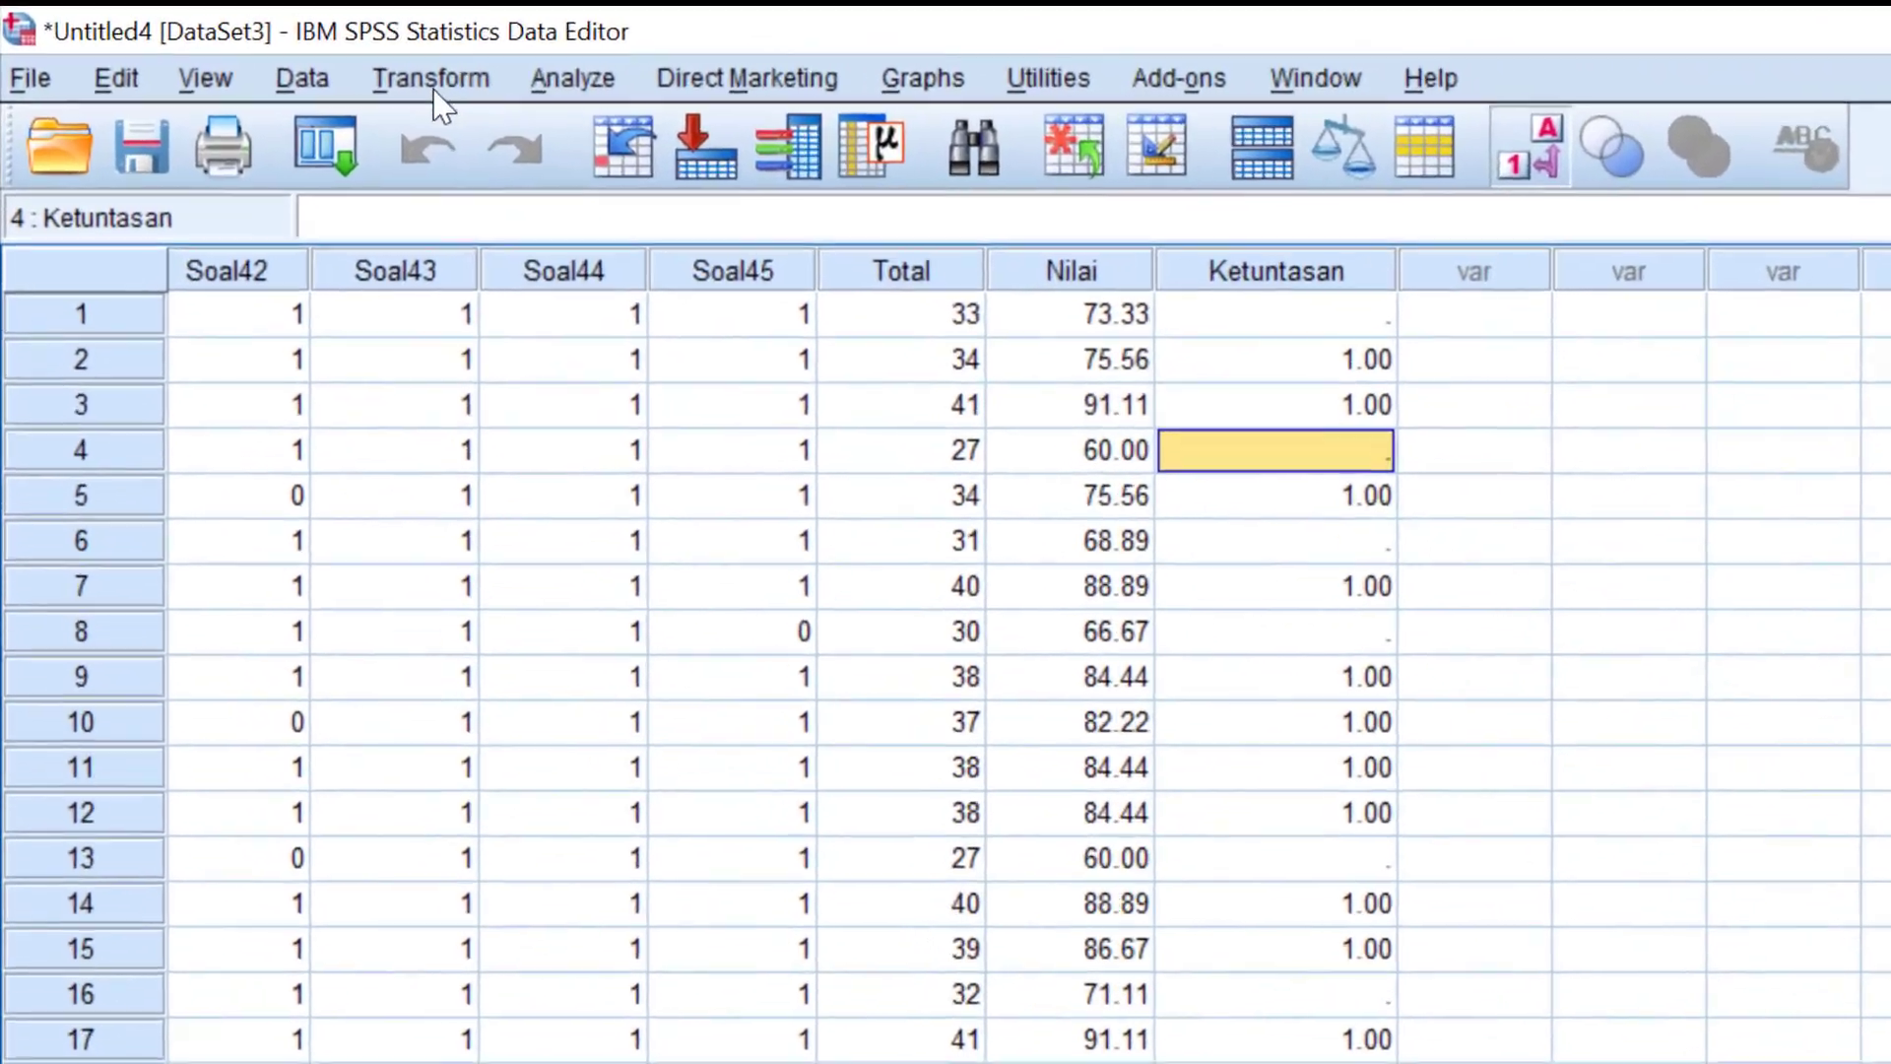
- Compute Ketuntasan as 2 for the cases that satisfy the condition Nilai < 75
click(328, 59)
click(471, 147)
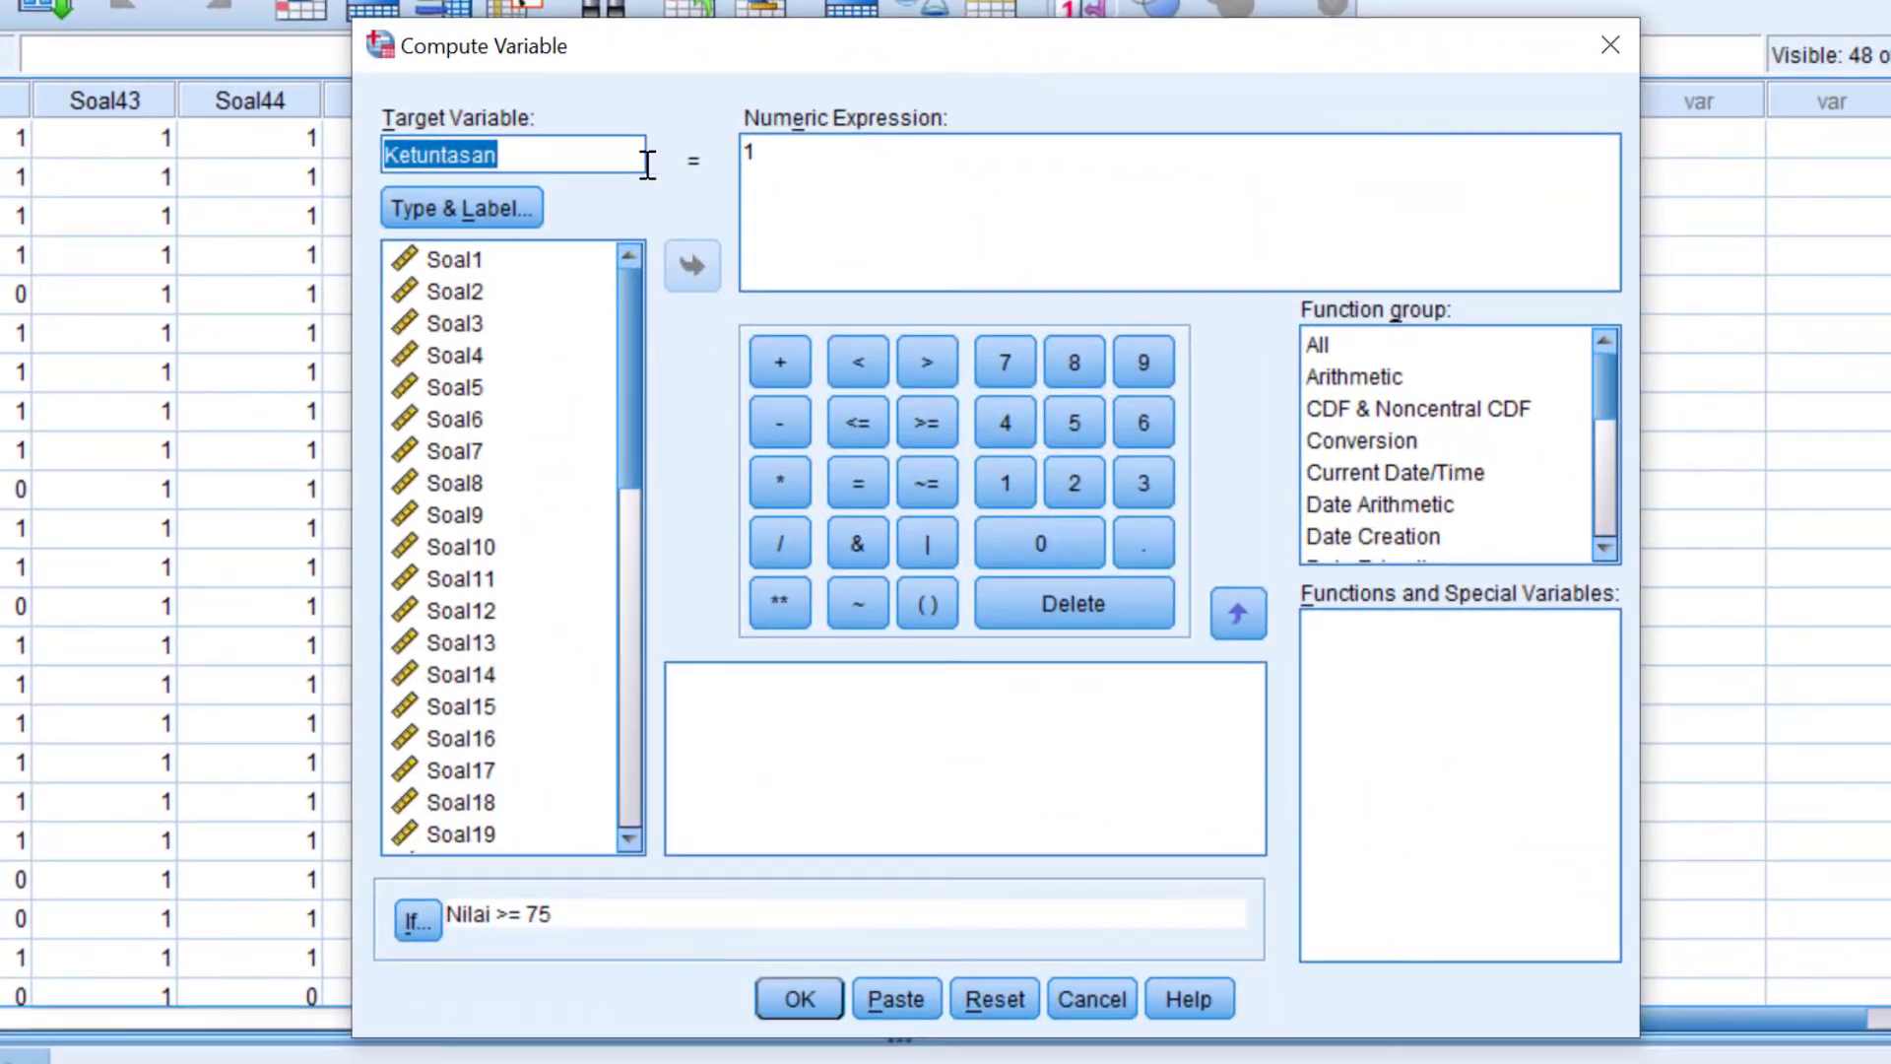
double_click(749, 155)
text(2)
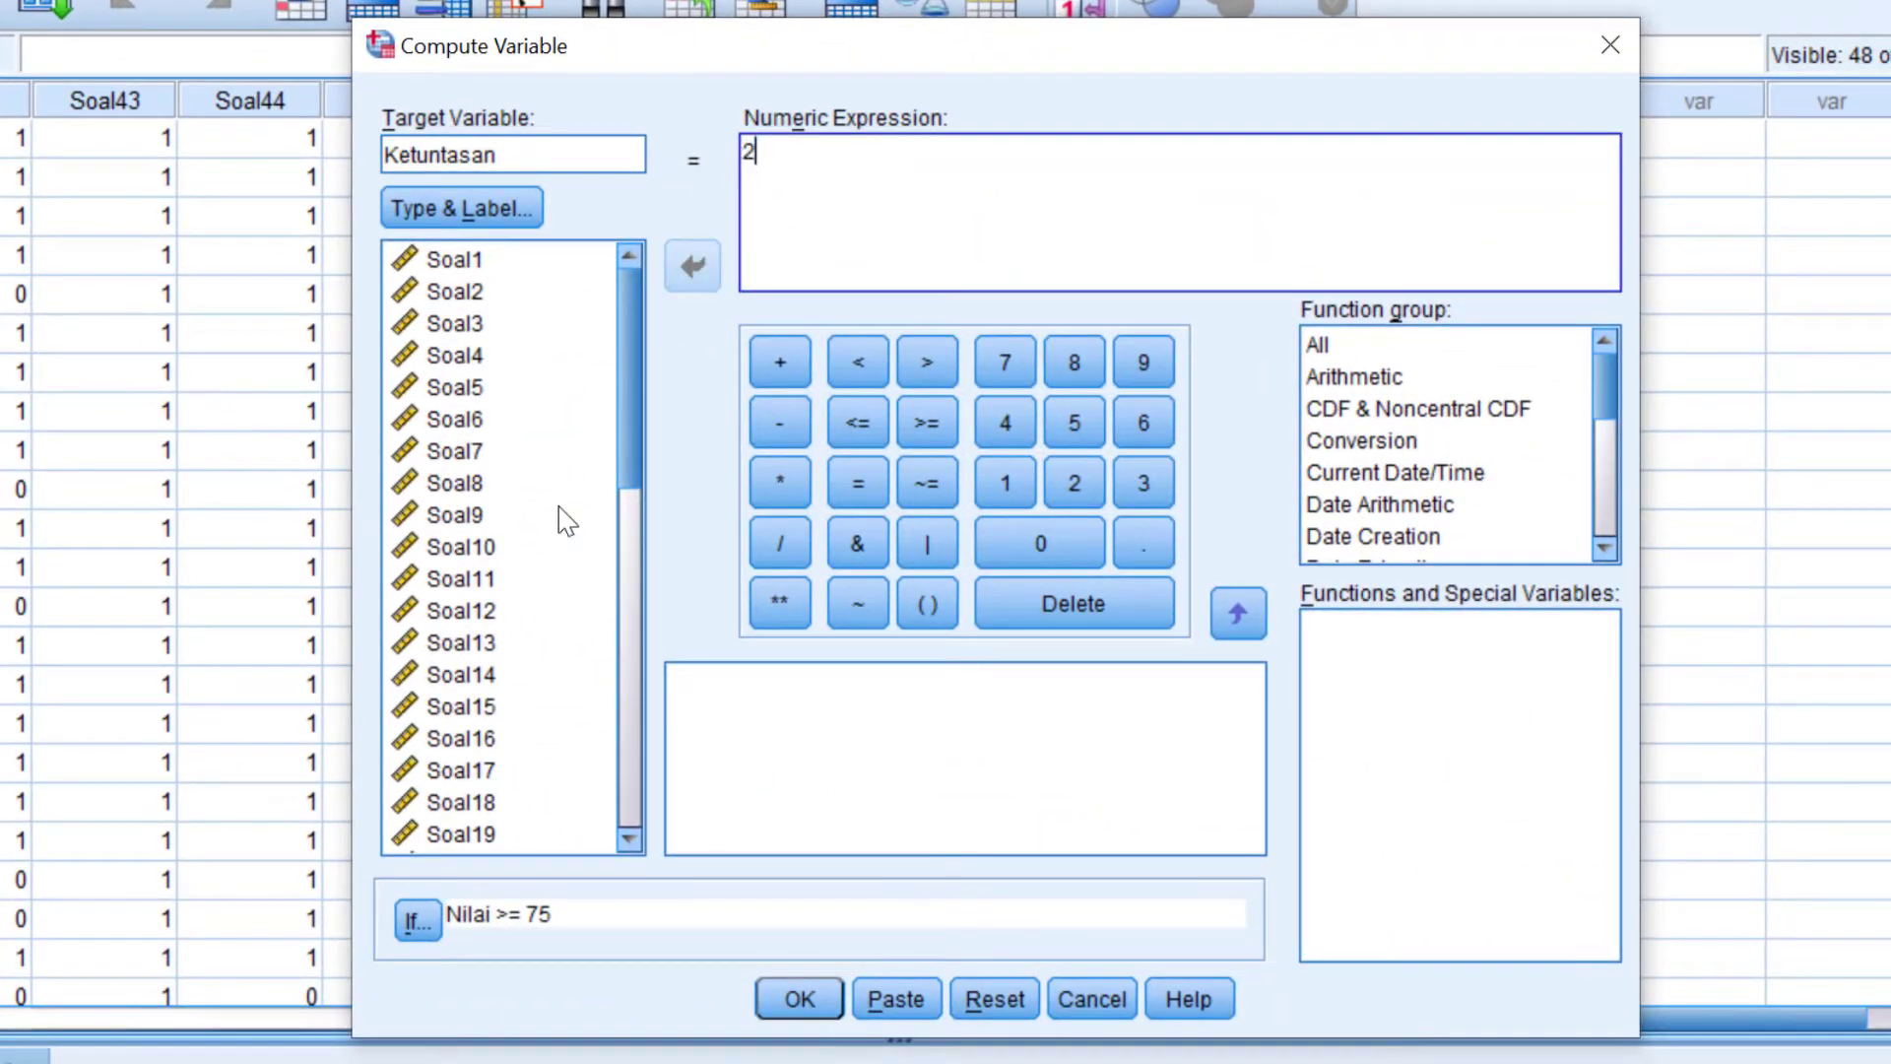
click(418, 921)
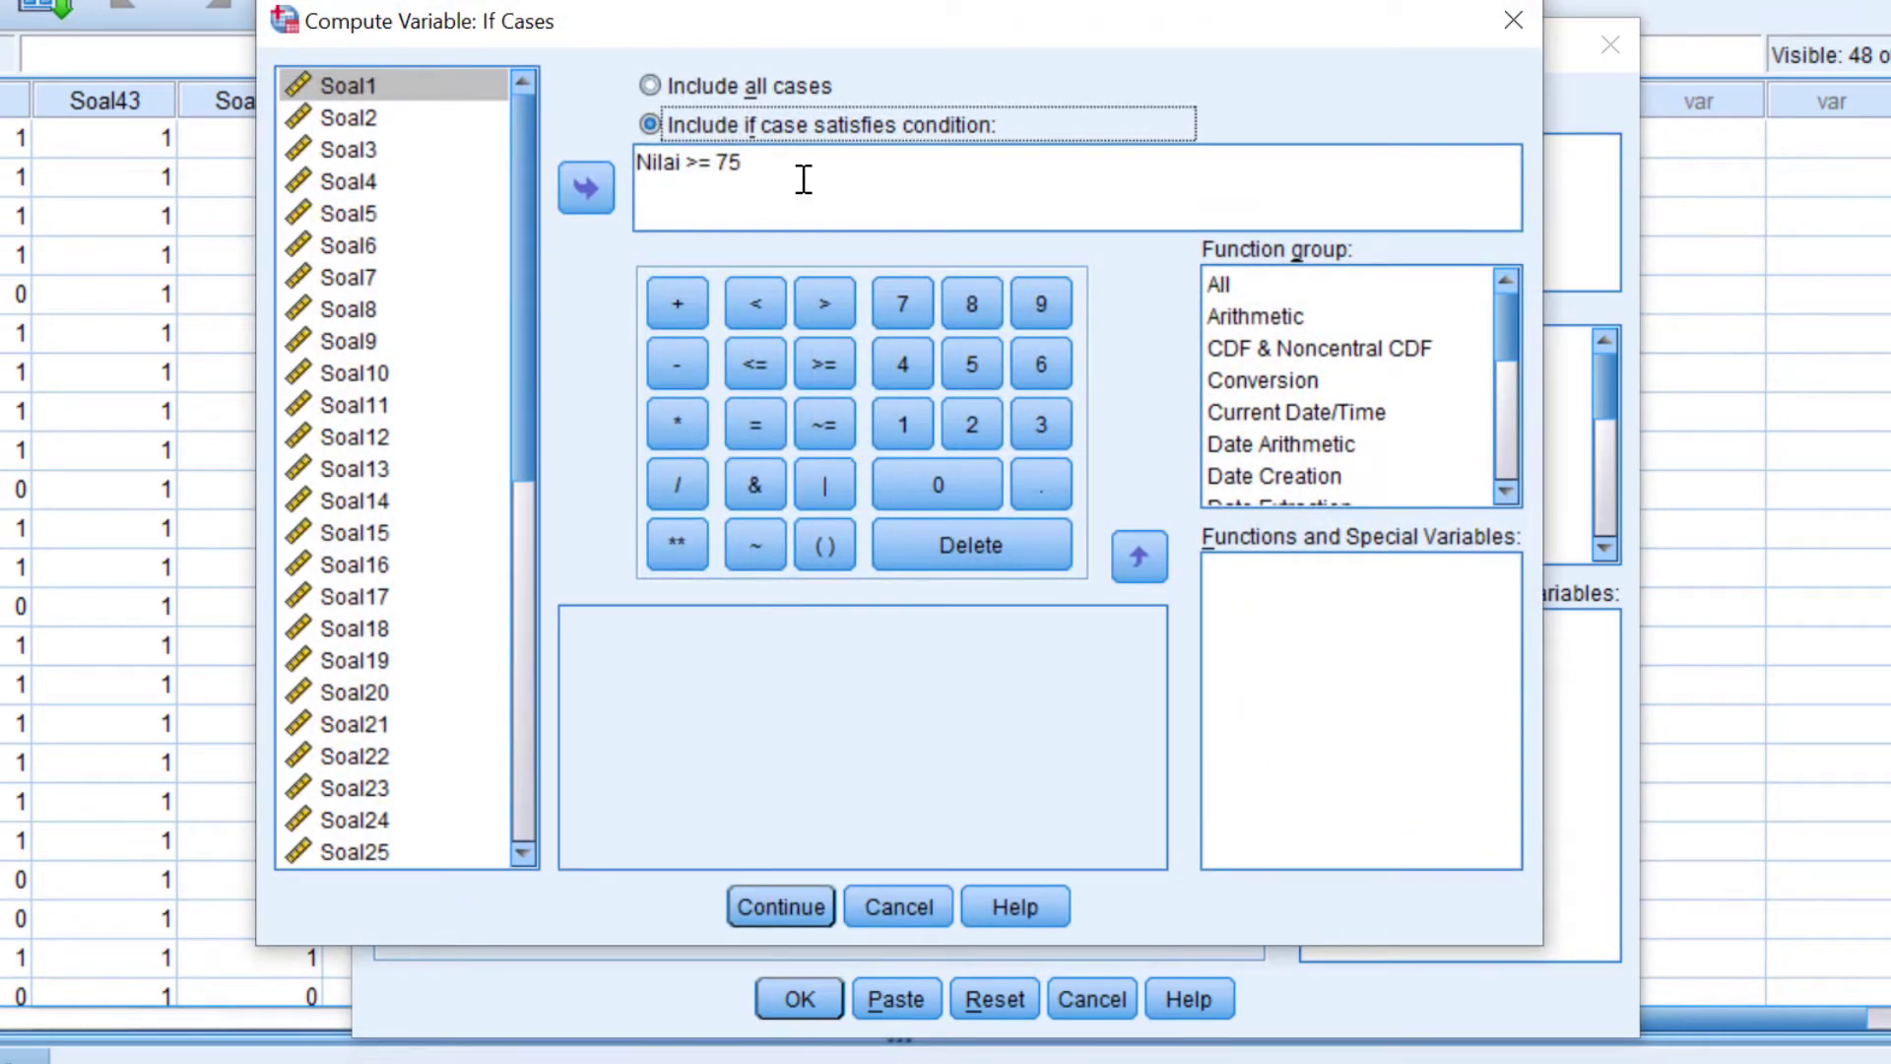
click(711, 172)
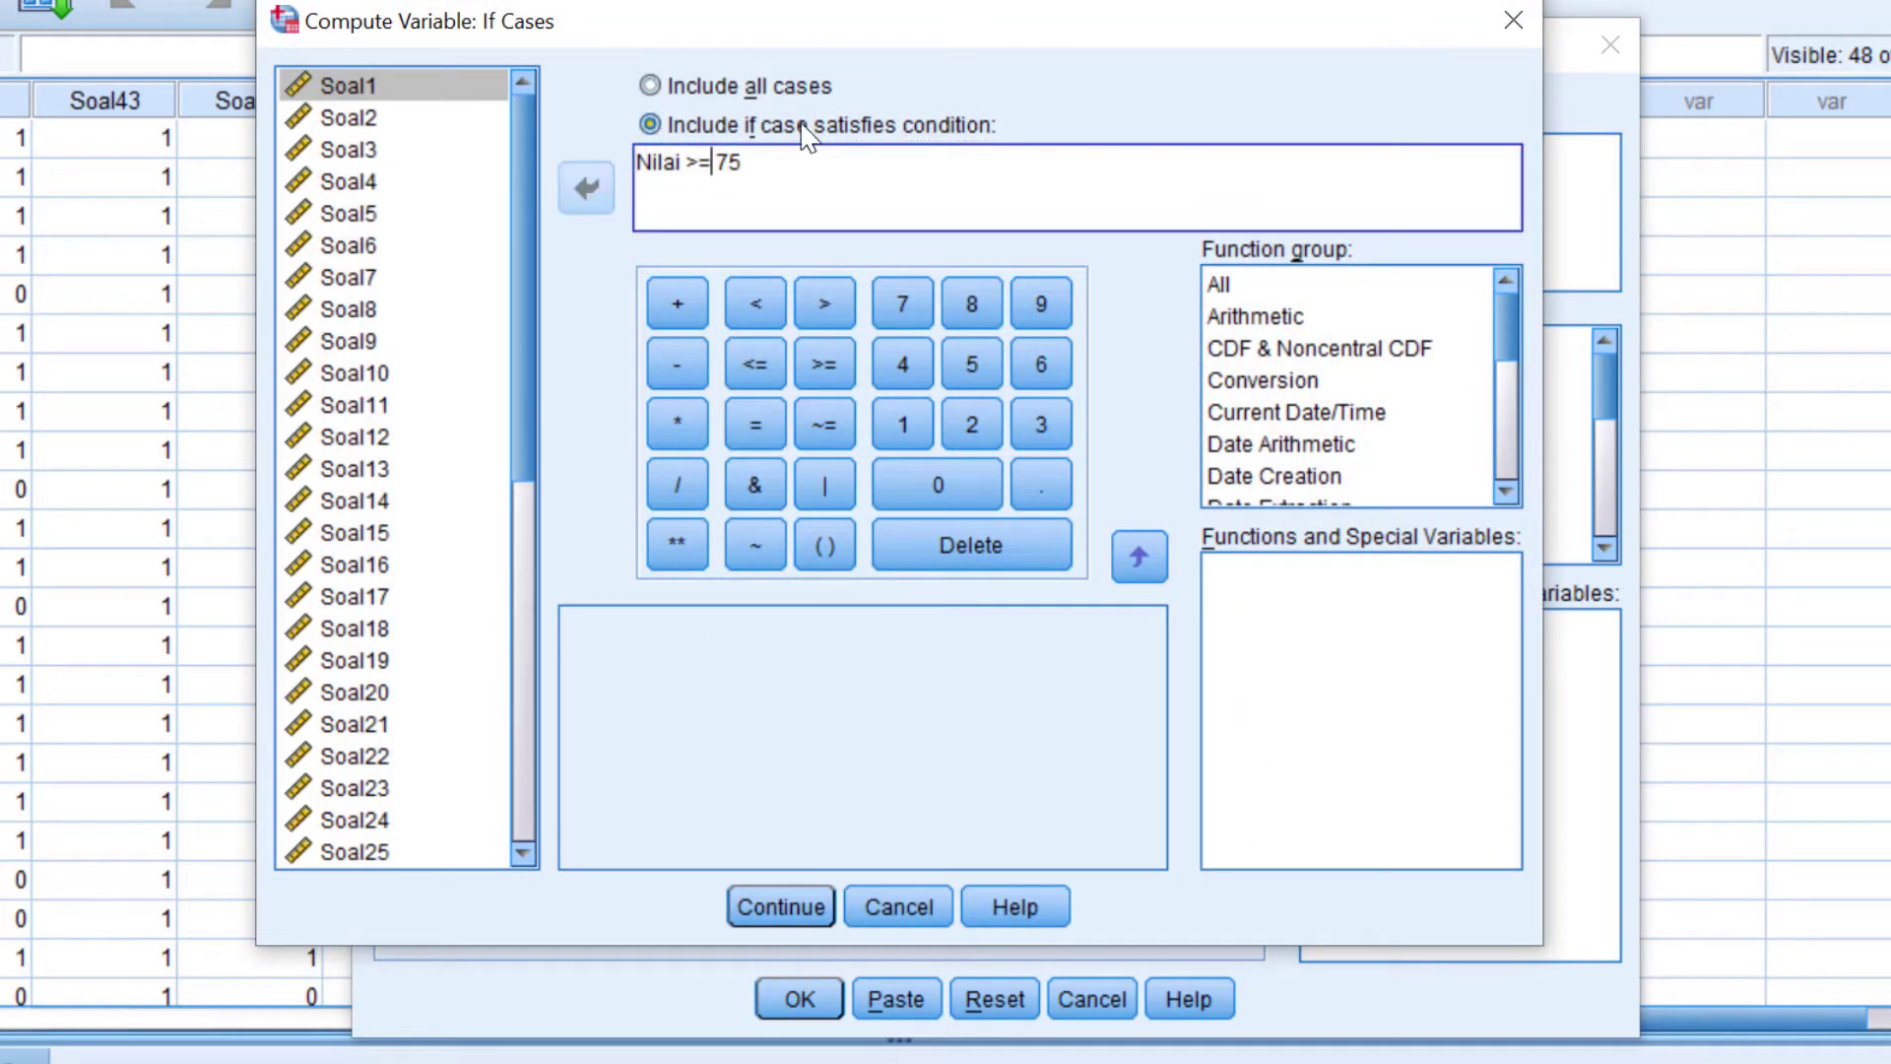
key(BackSpace)
key(BackSpace)
click(756, 303)
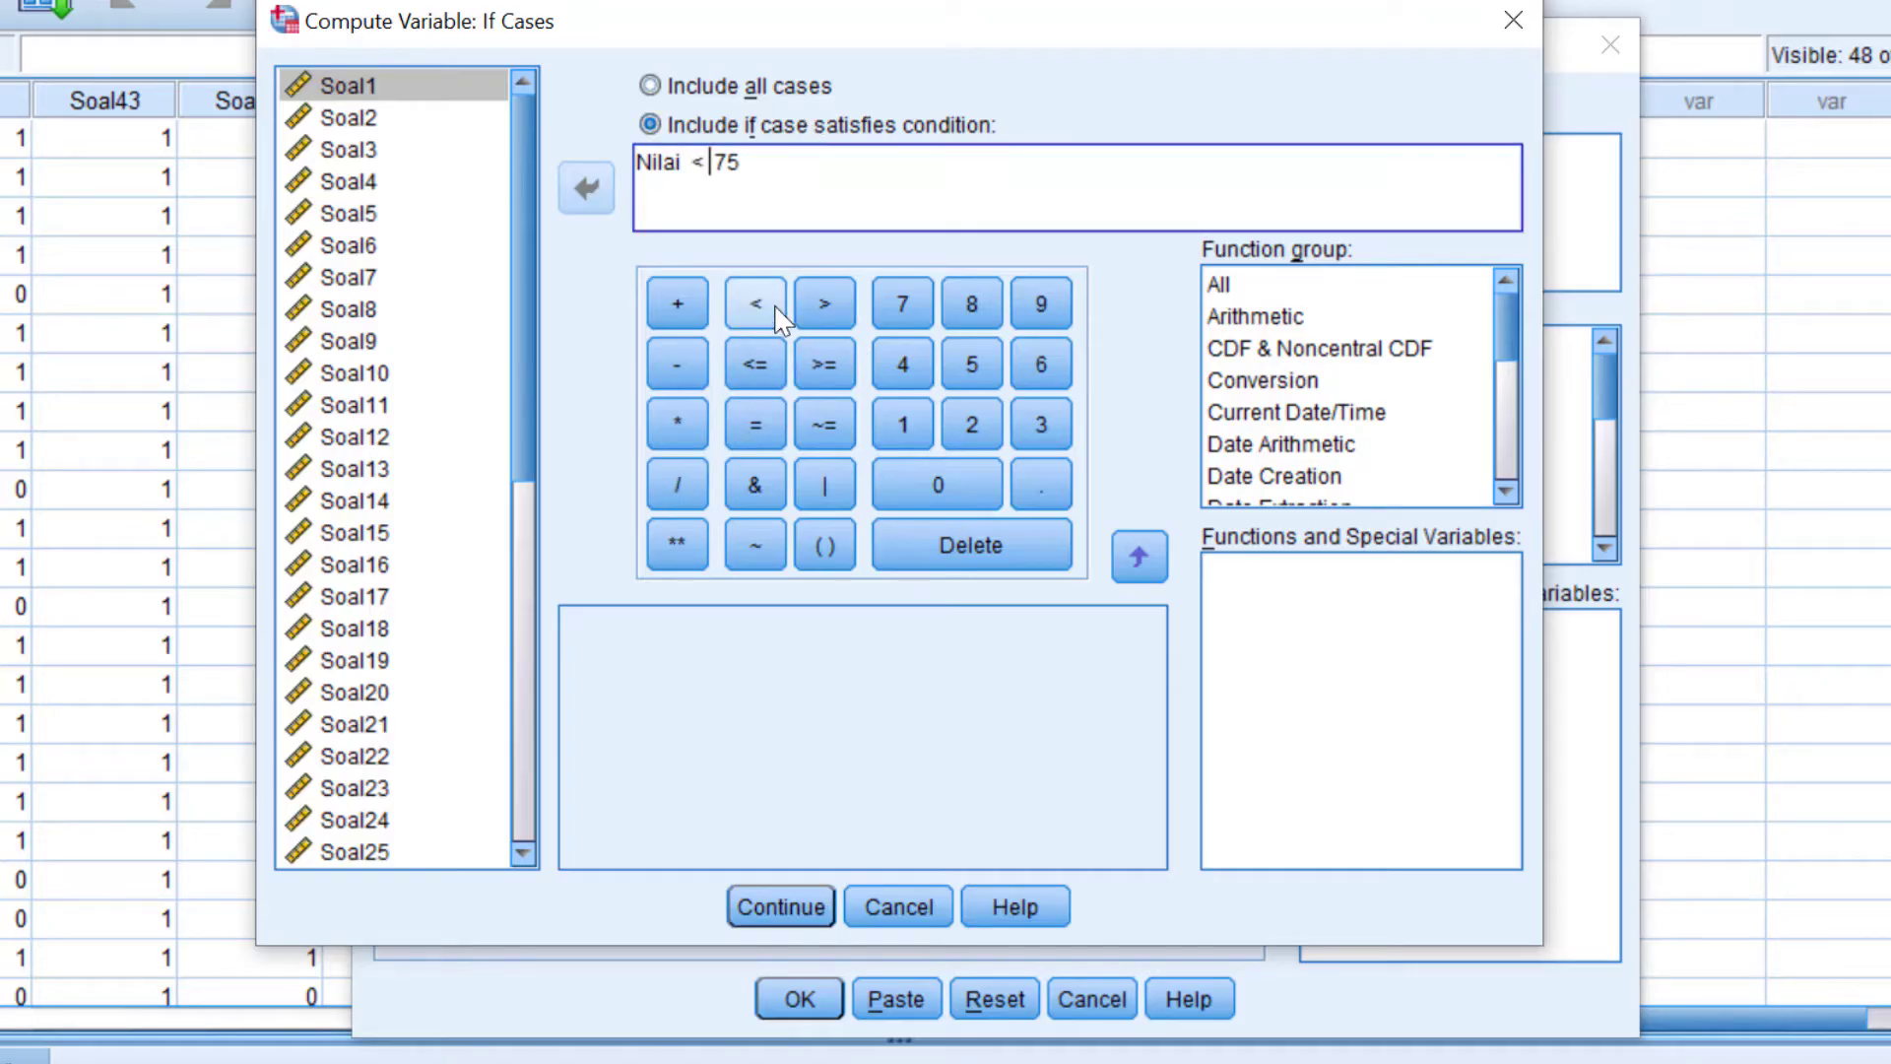
click(775, 902)
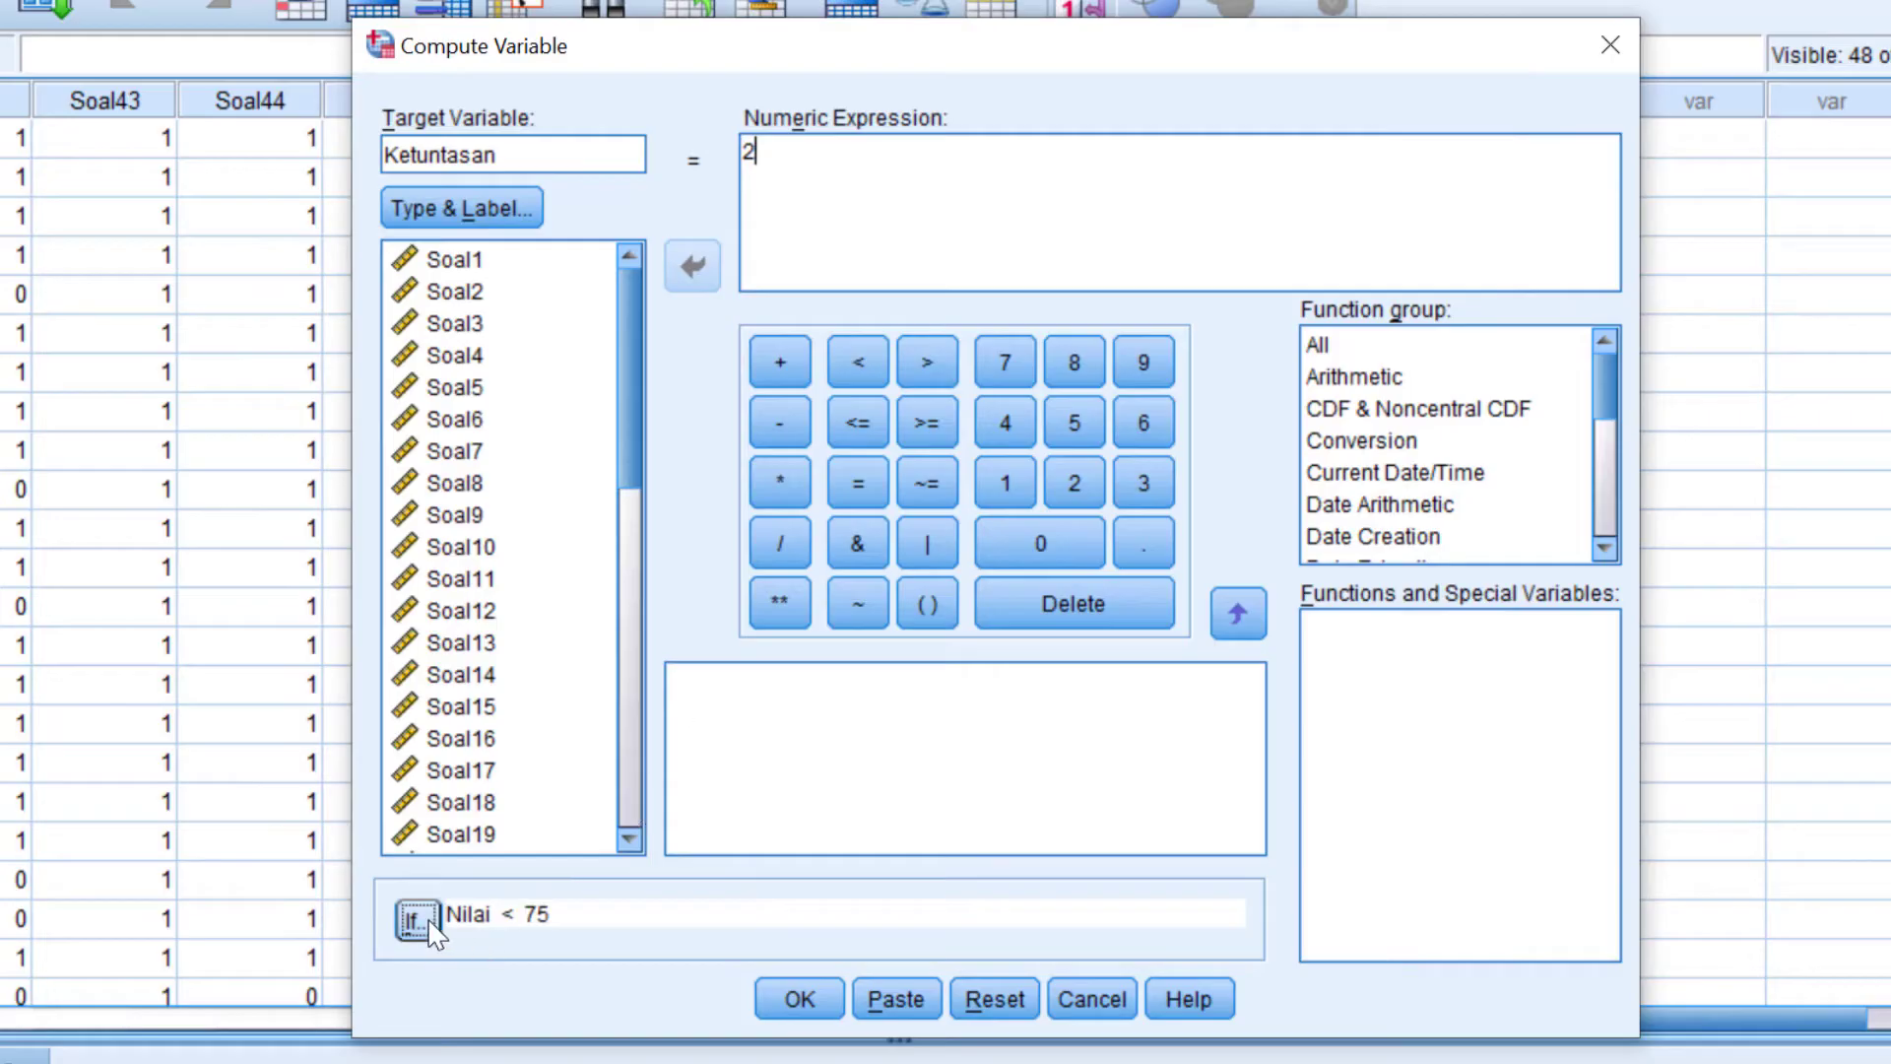
click(806, 999)
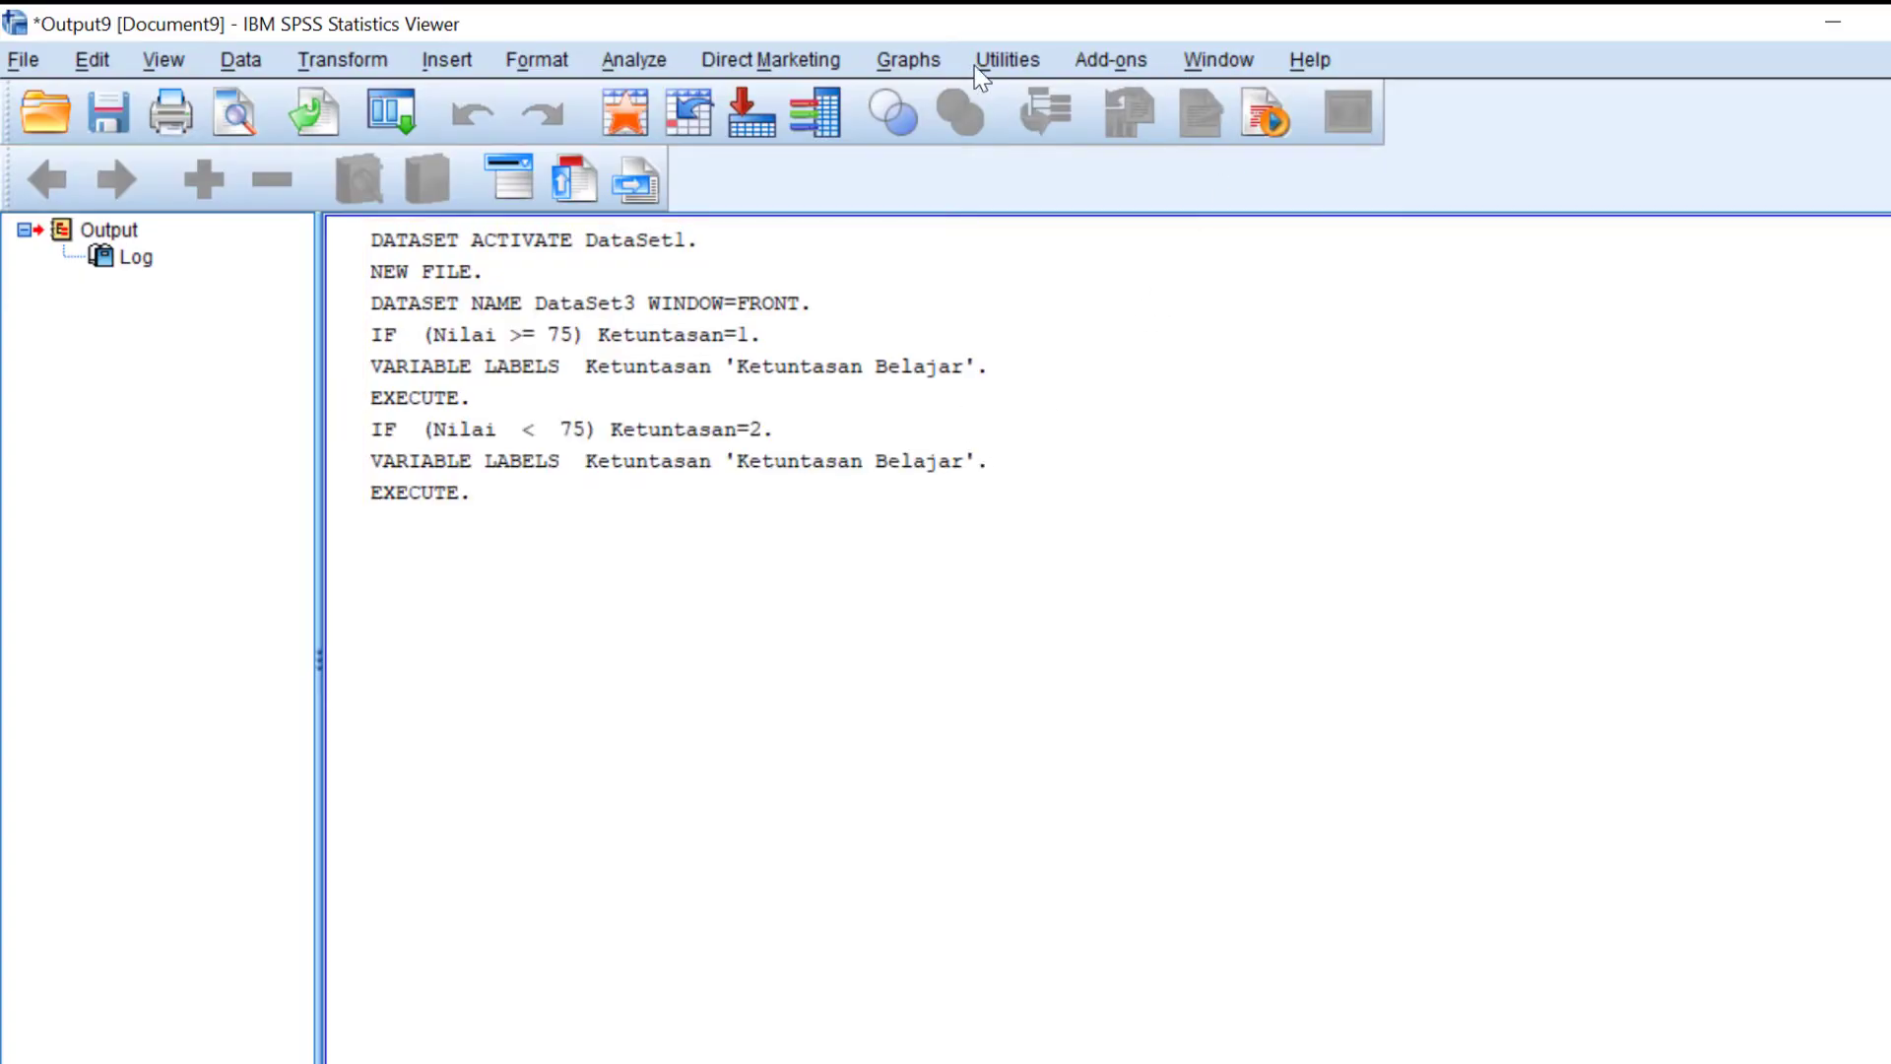
- Switch back to the Untitled4 [DataSet3] data grid and examine the completed Ketuntasan column
click(1218, 60)
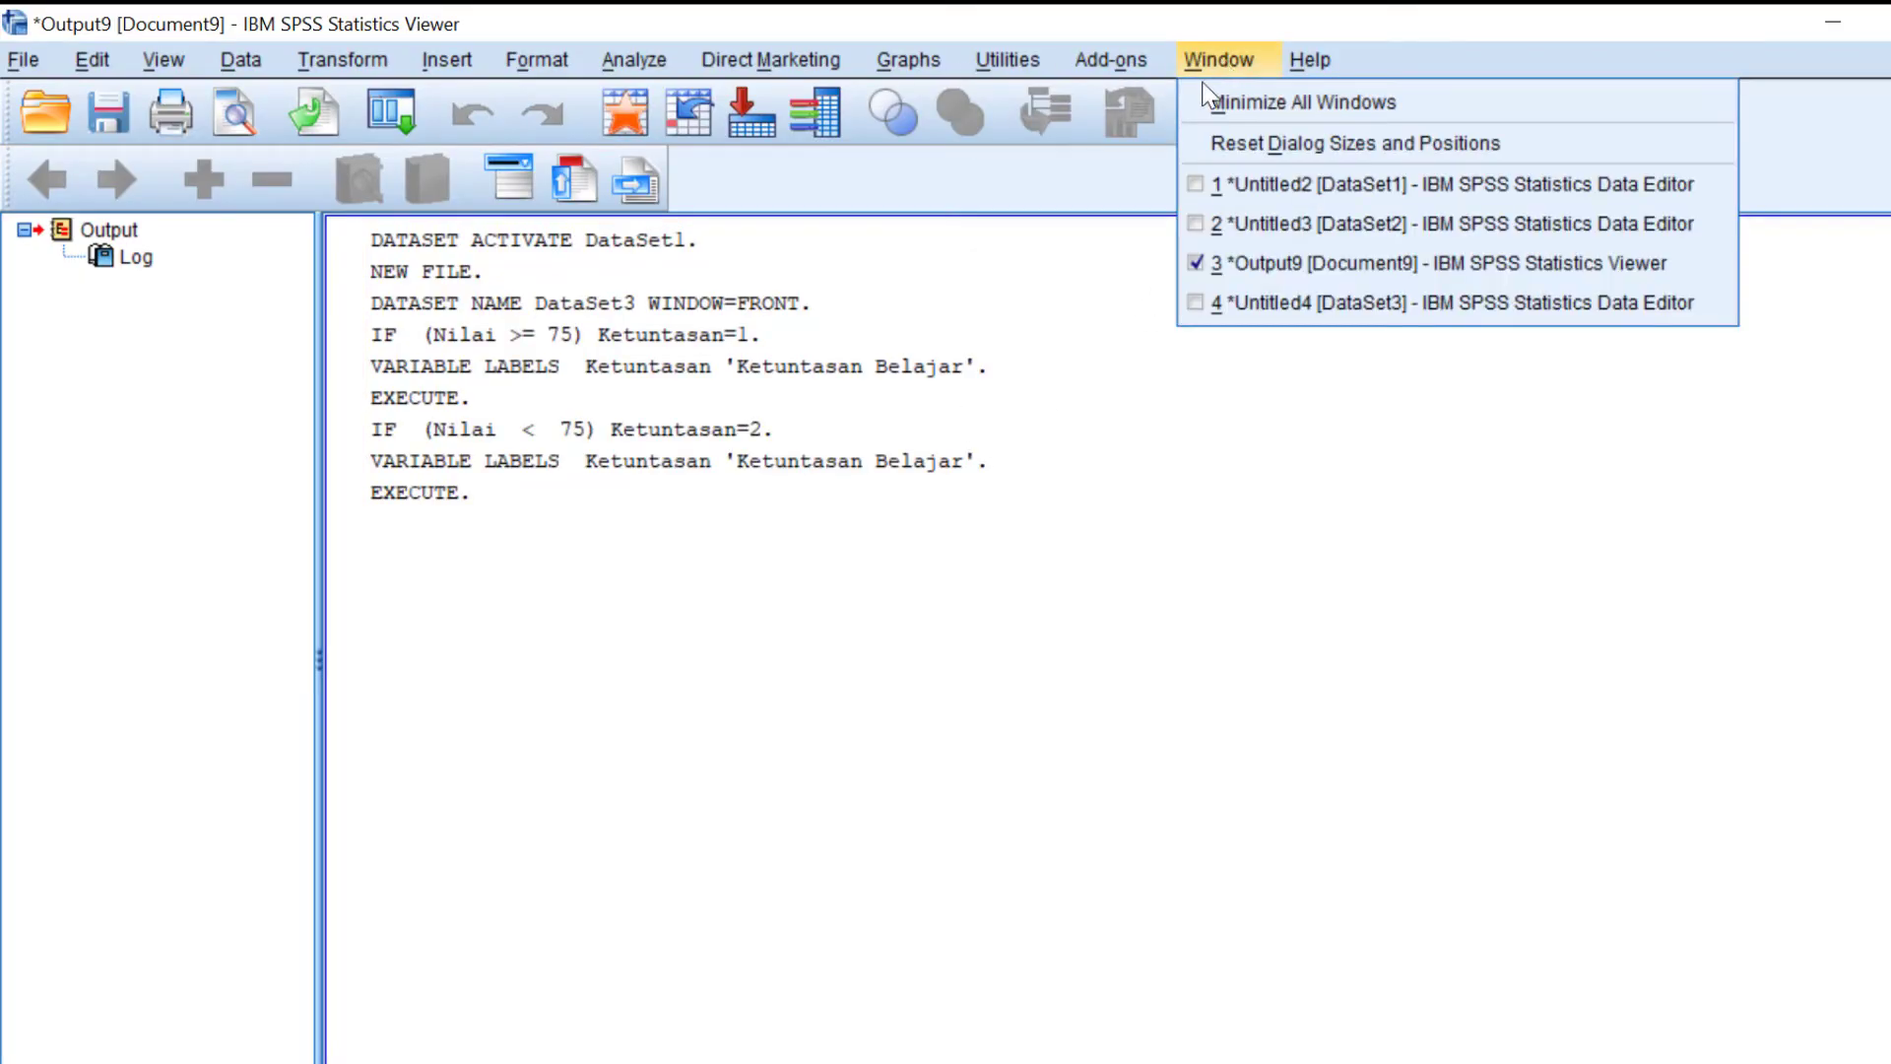
click(1196, 307)
click(962, 551)
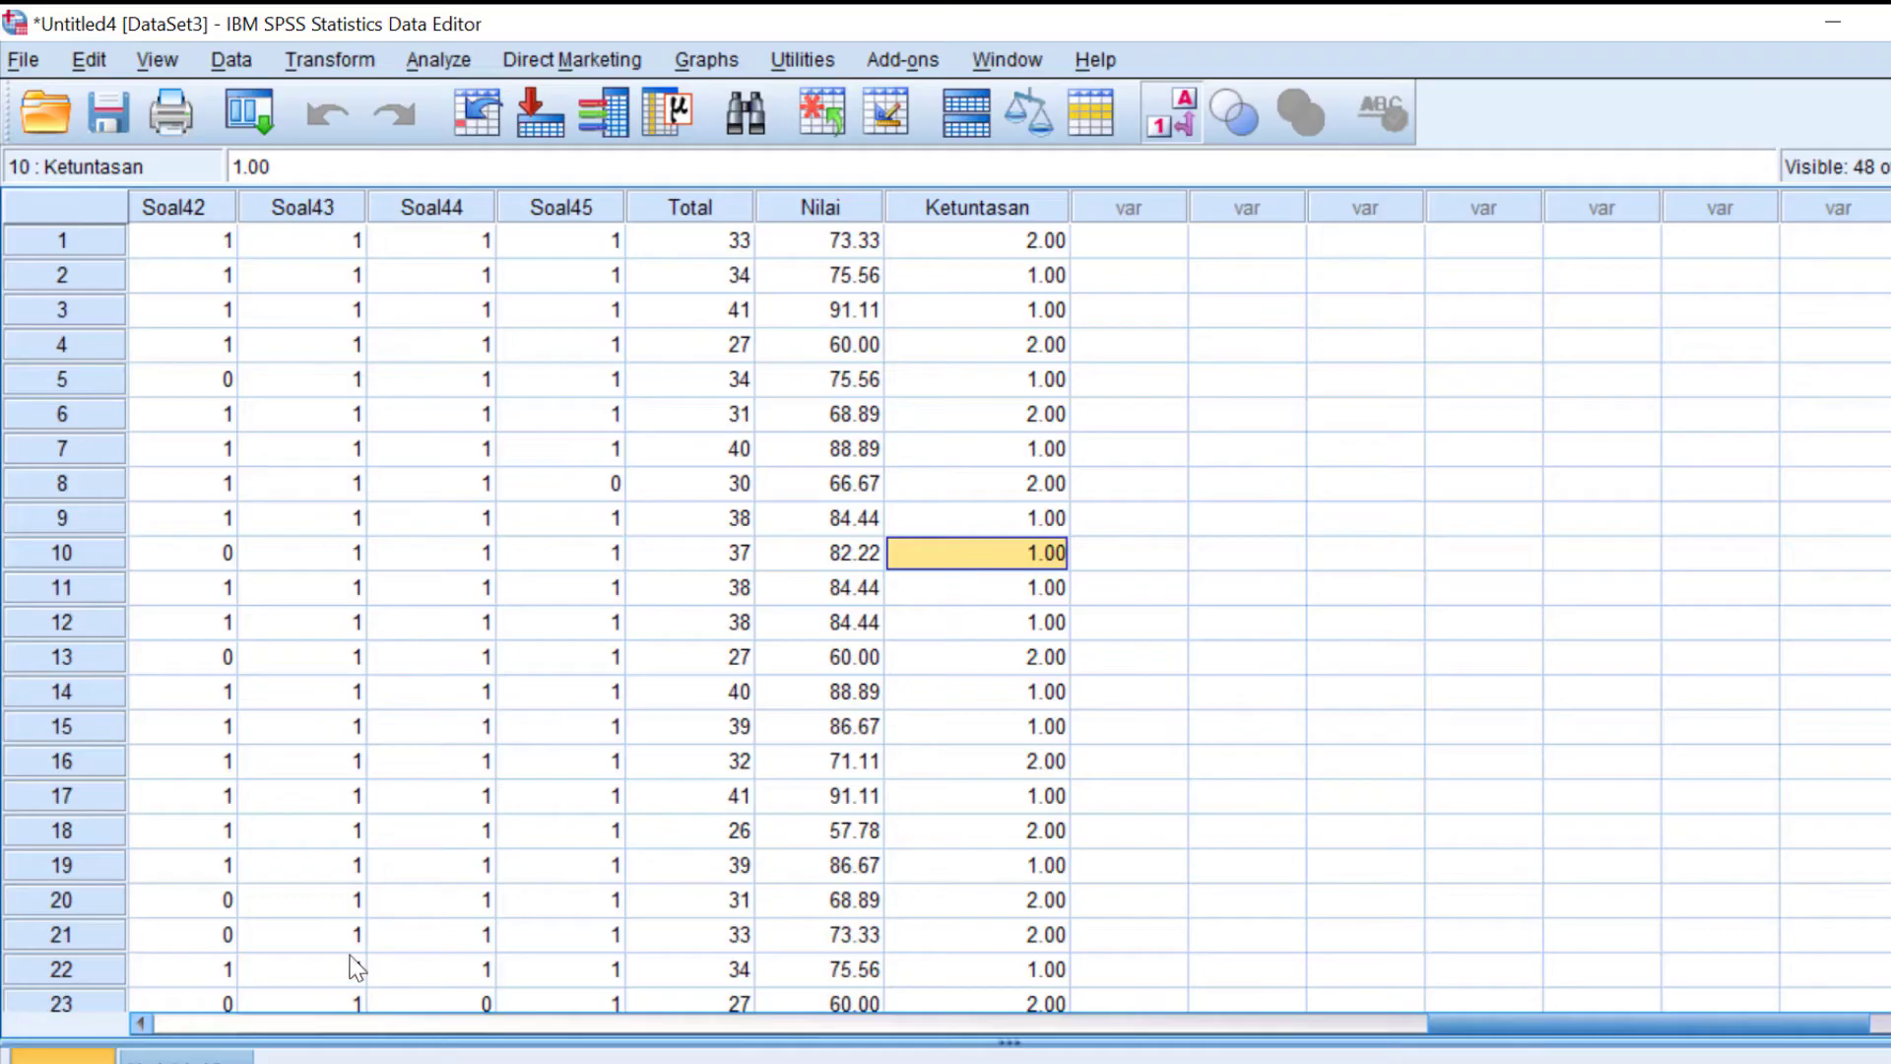
- Set the Ketuntasan variable's decimals to 0 and check its values in the data grid
click(251, 1054)
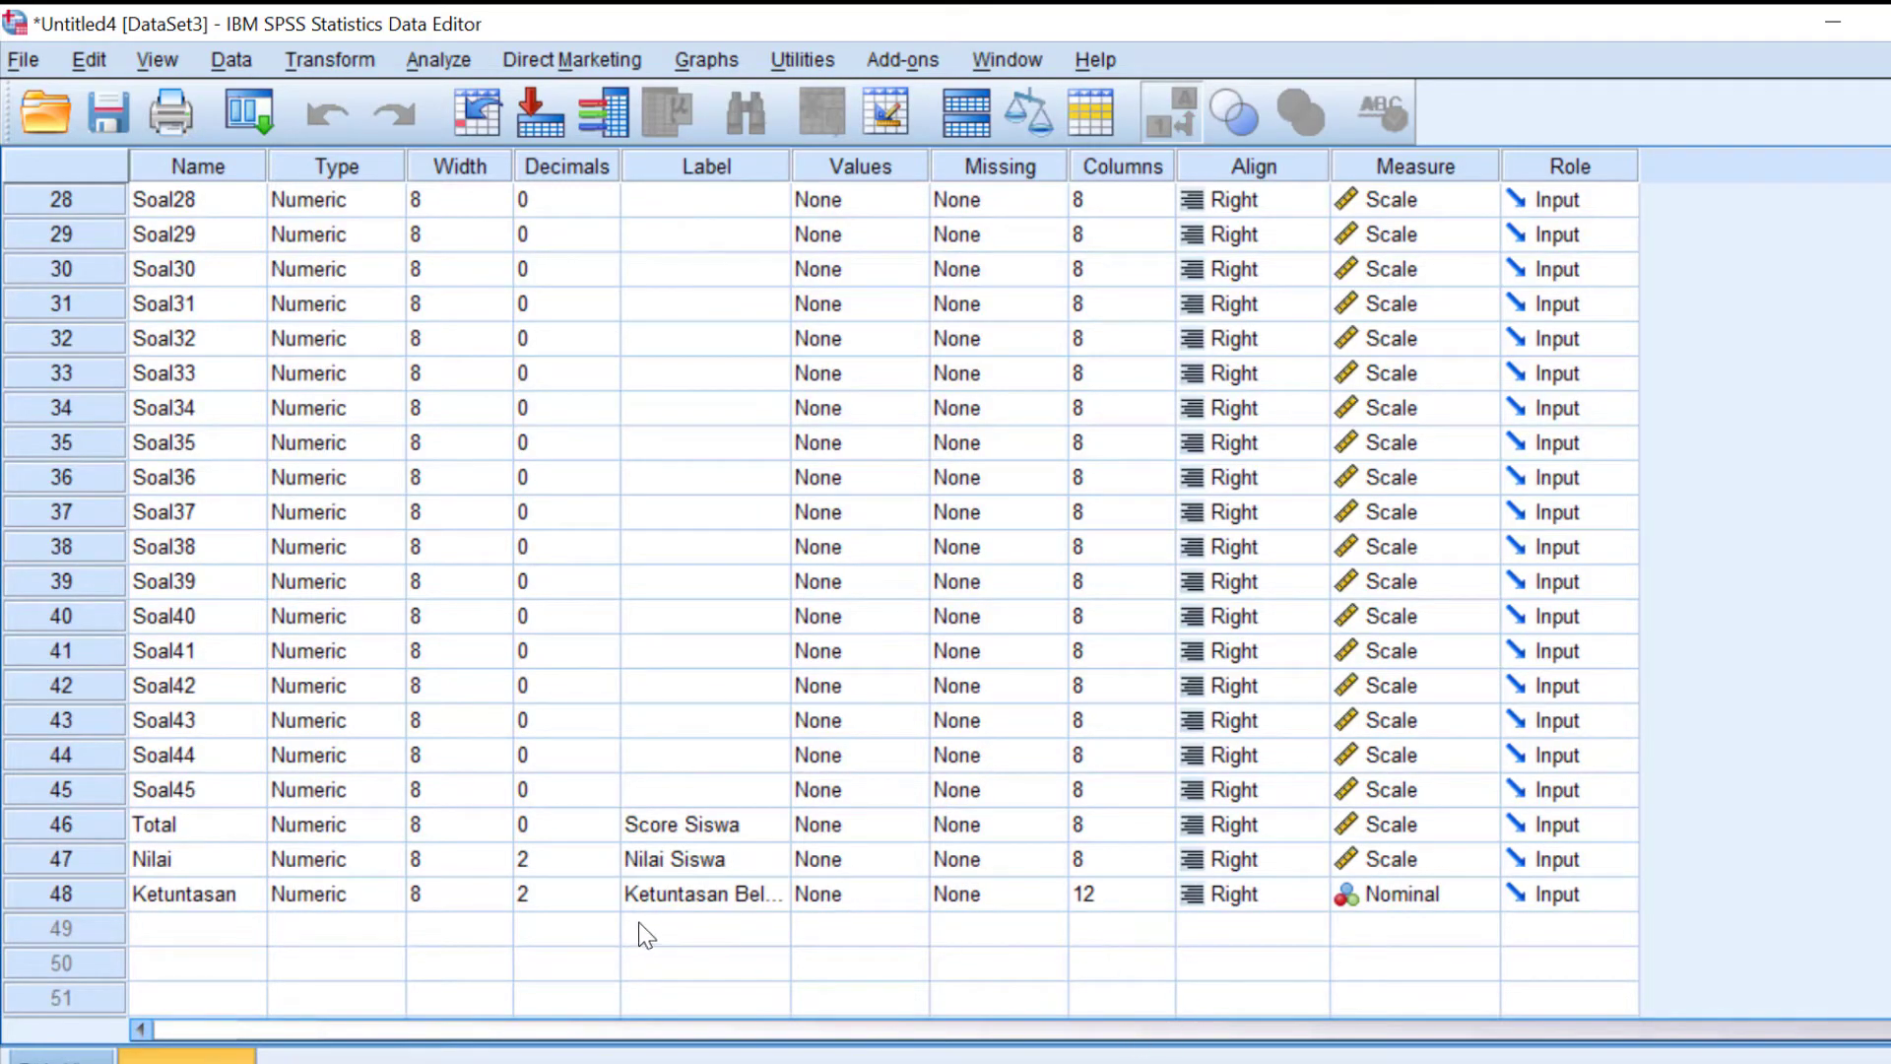
click(598, 899)
click(605, 903)
click(606, 903)
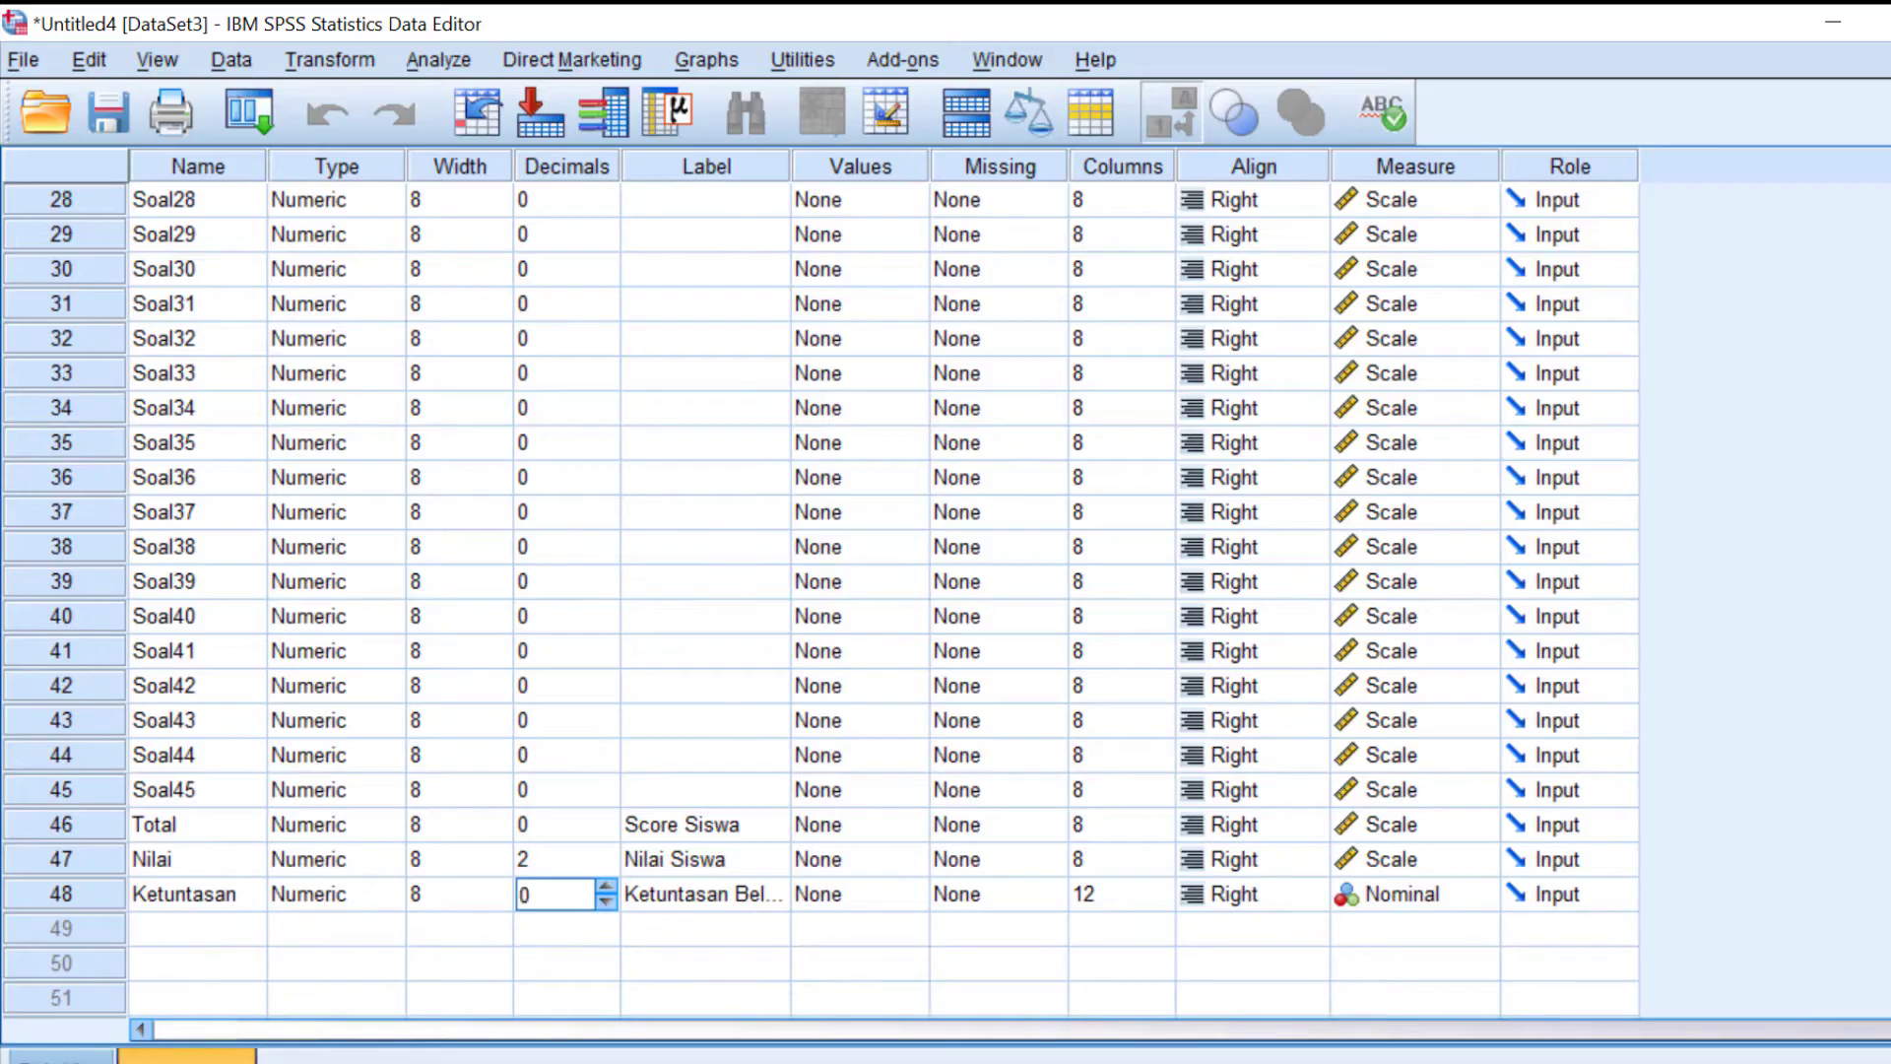
click(59, 1054)
click(1032, 282)
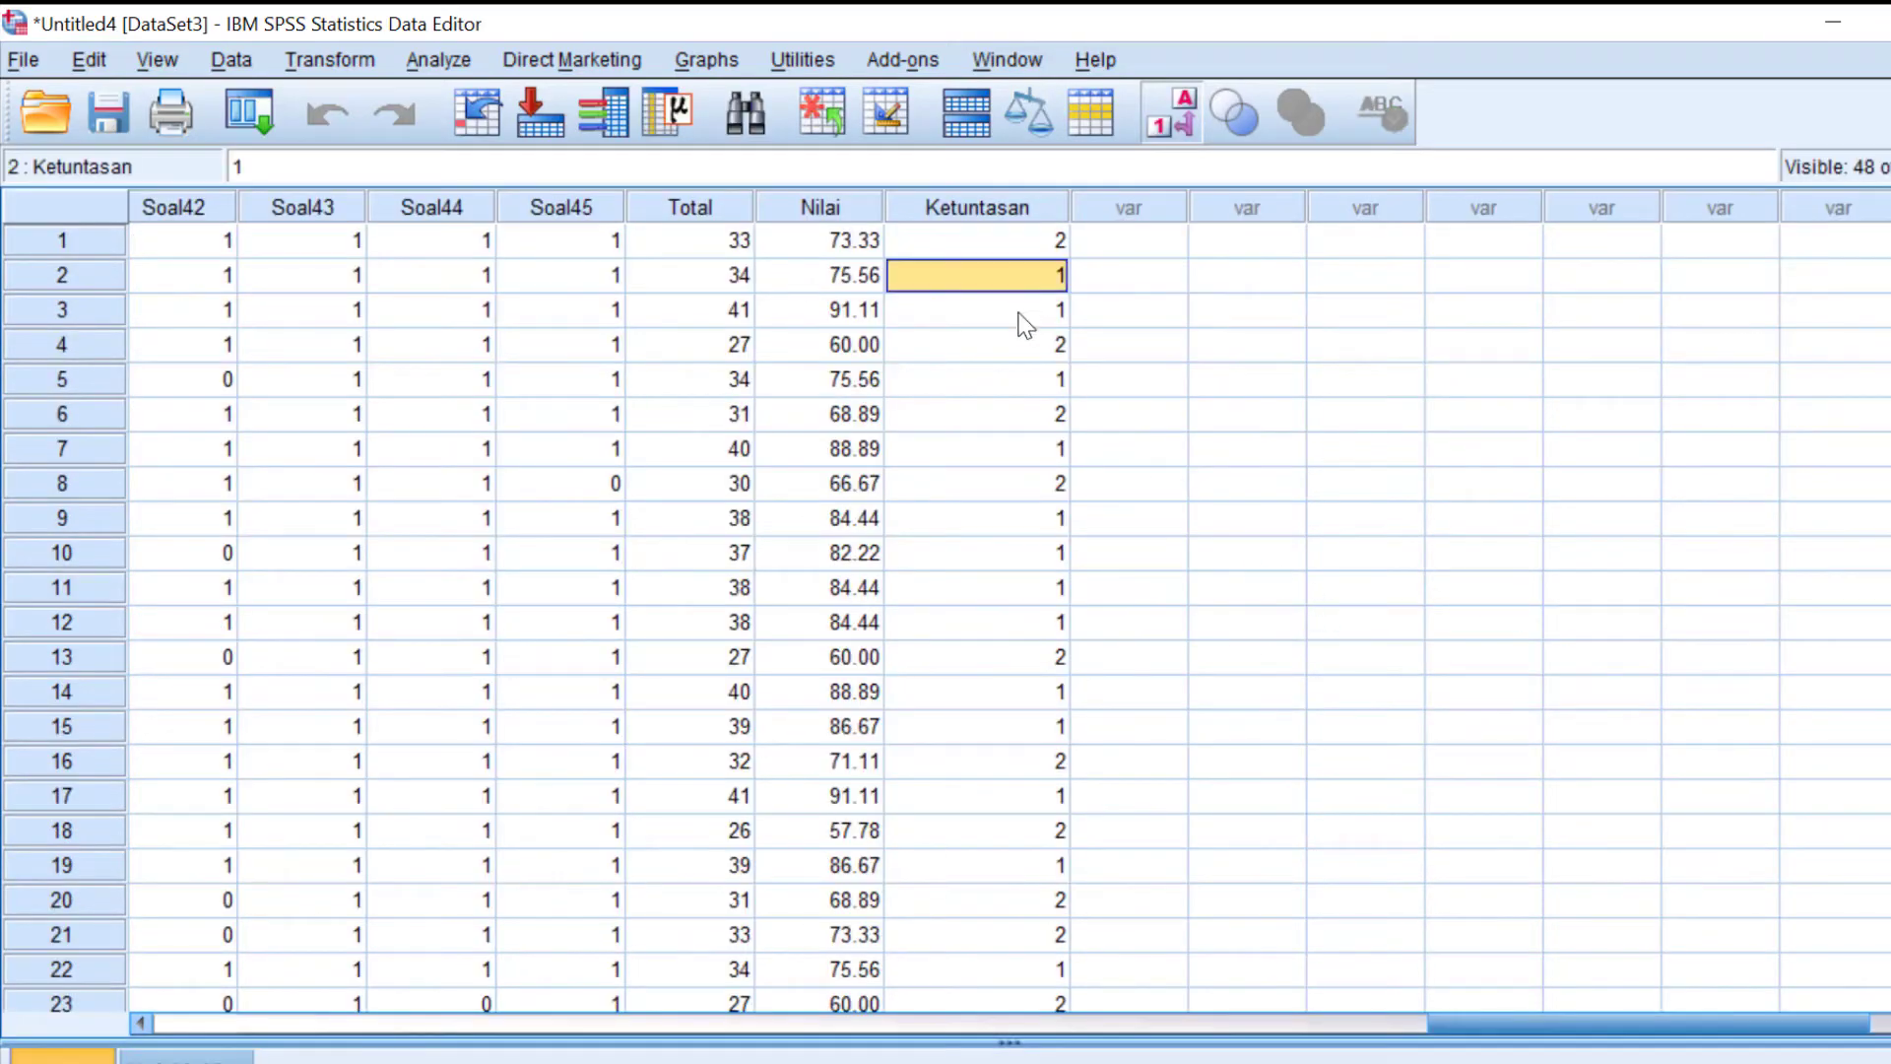
key(Down)
key(Down)
key(Down)
- Turn off the display of value labels in the data grid
click(171, 55)
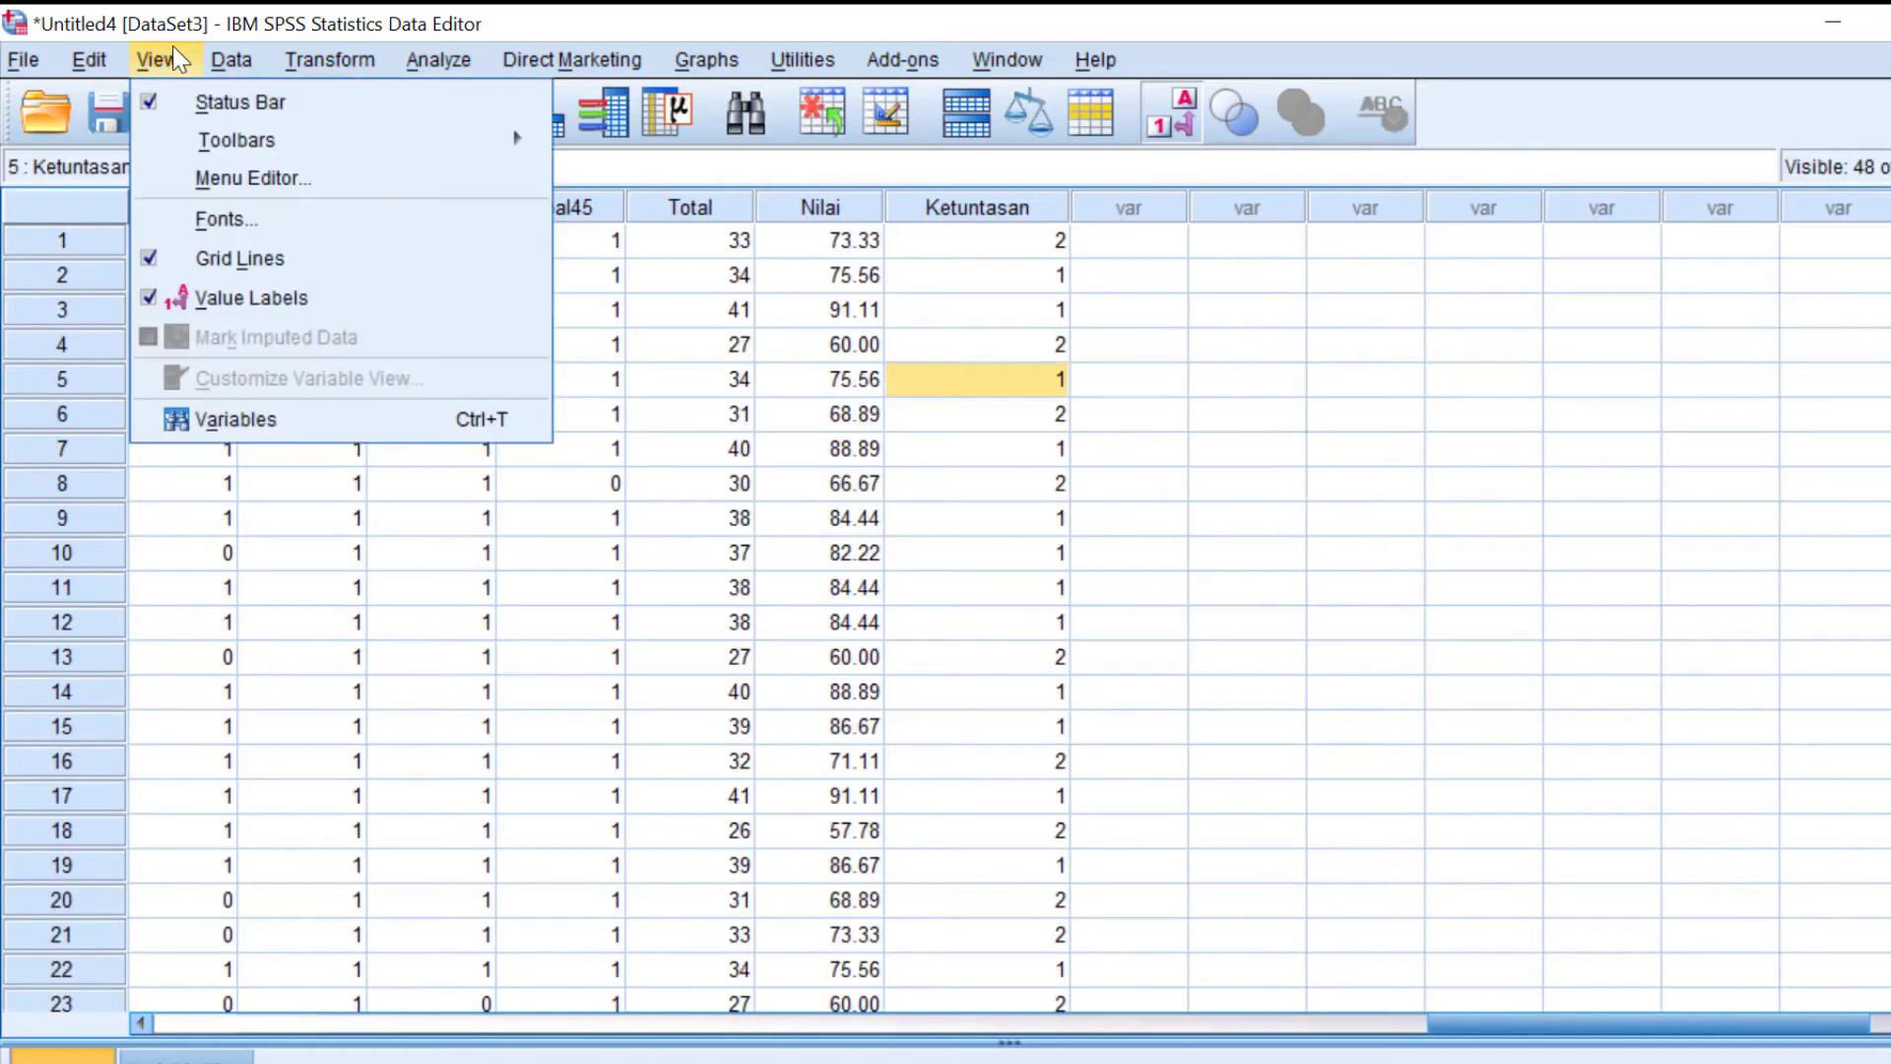
click(228, 299)
click(957, 449)
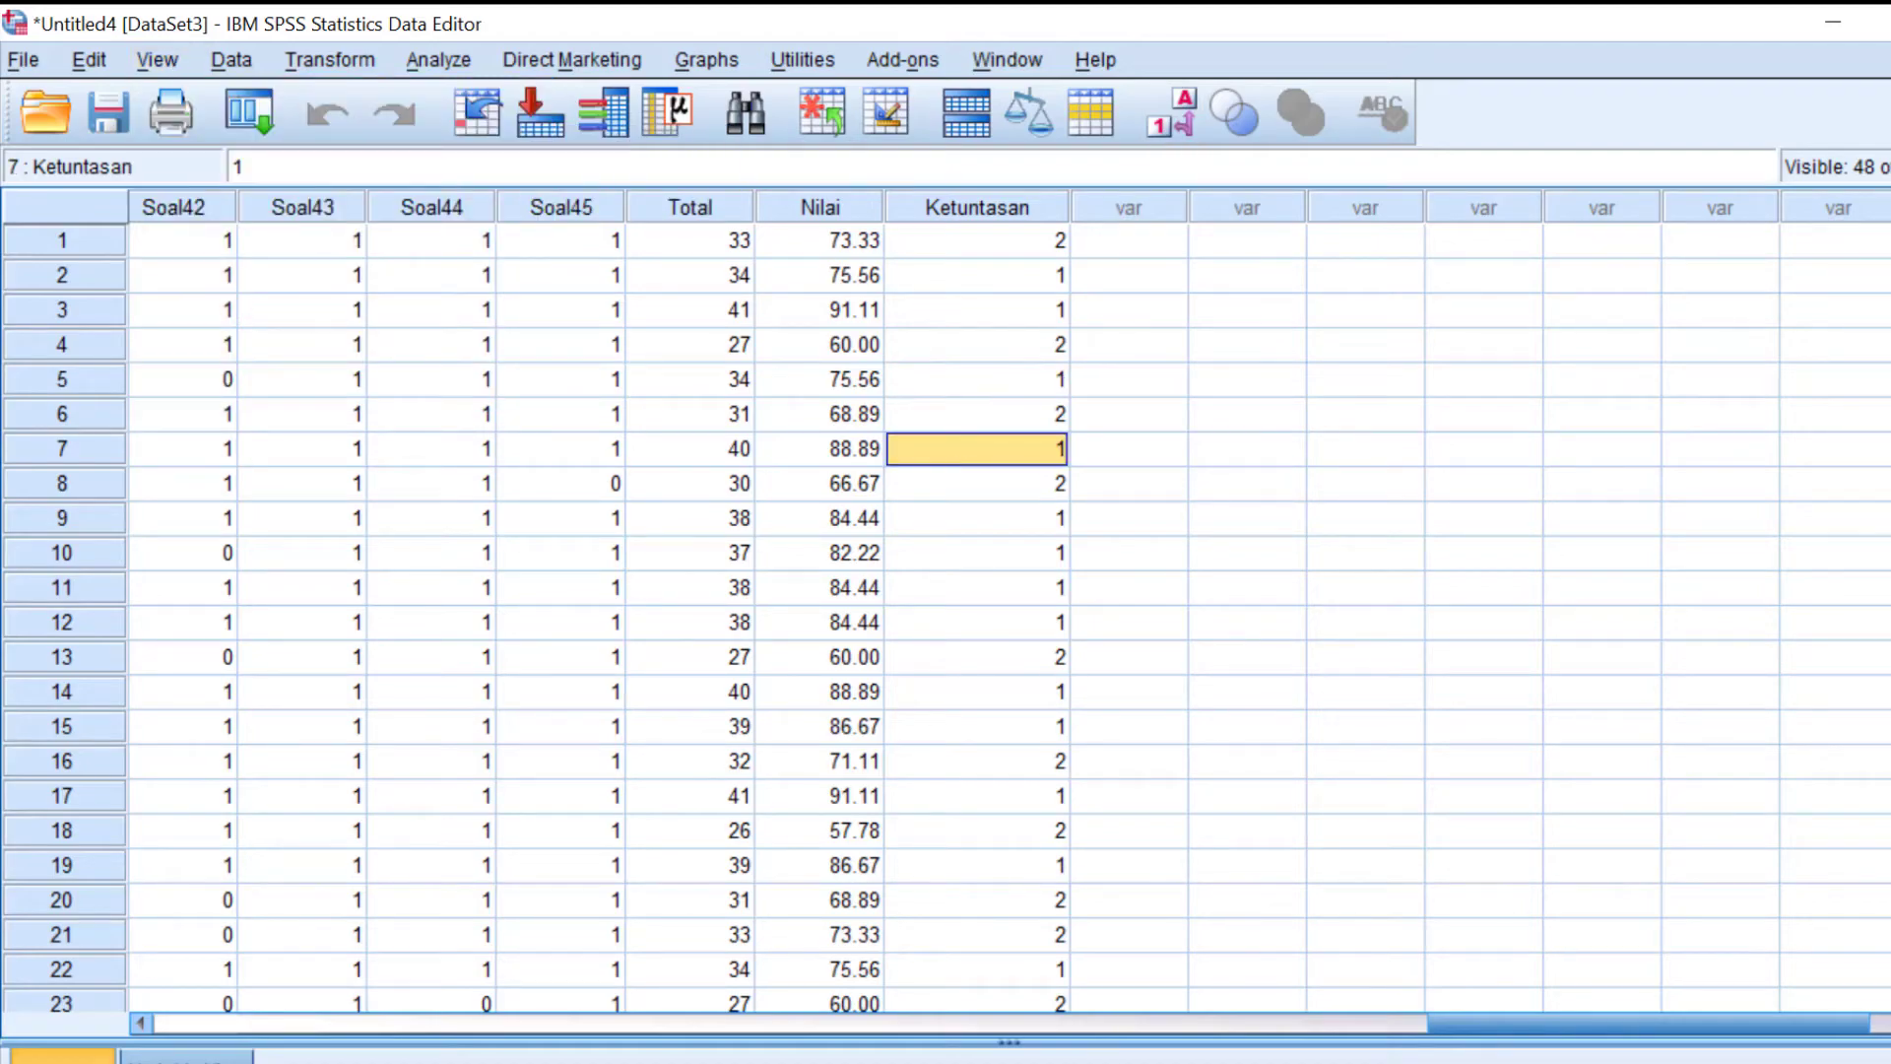
- Add the value label Tuntas for value 1 of the Ketuntasan variable
key(ctrl+t)
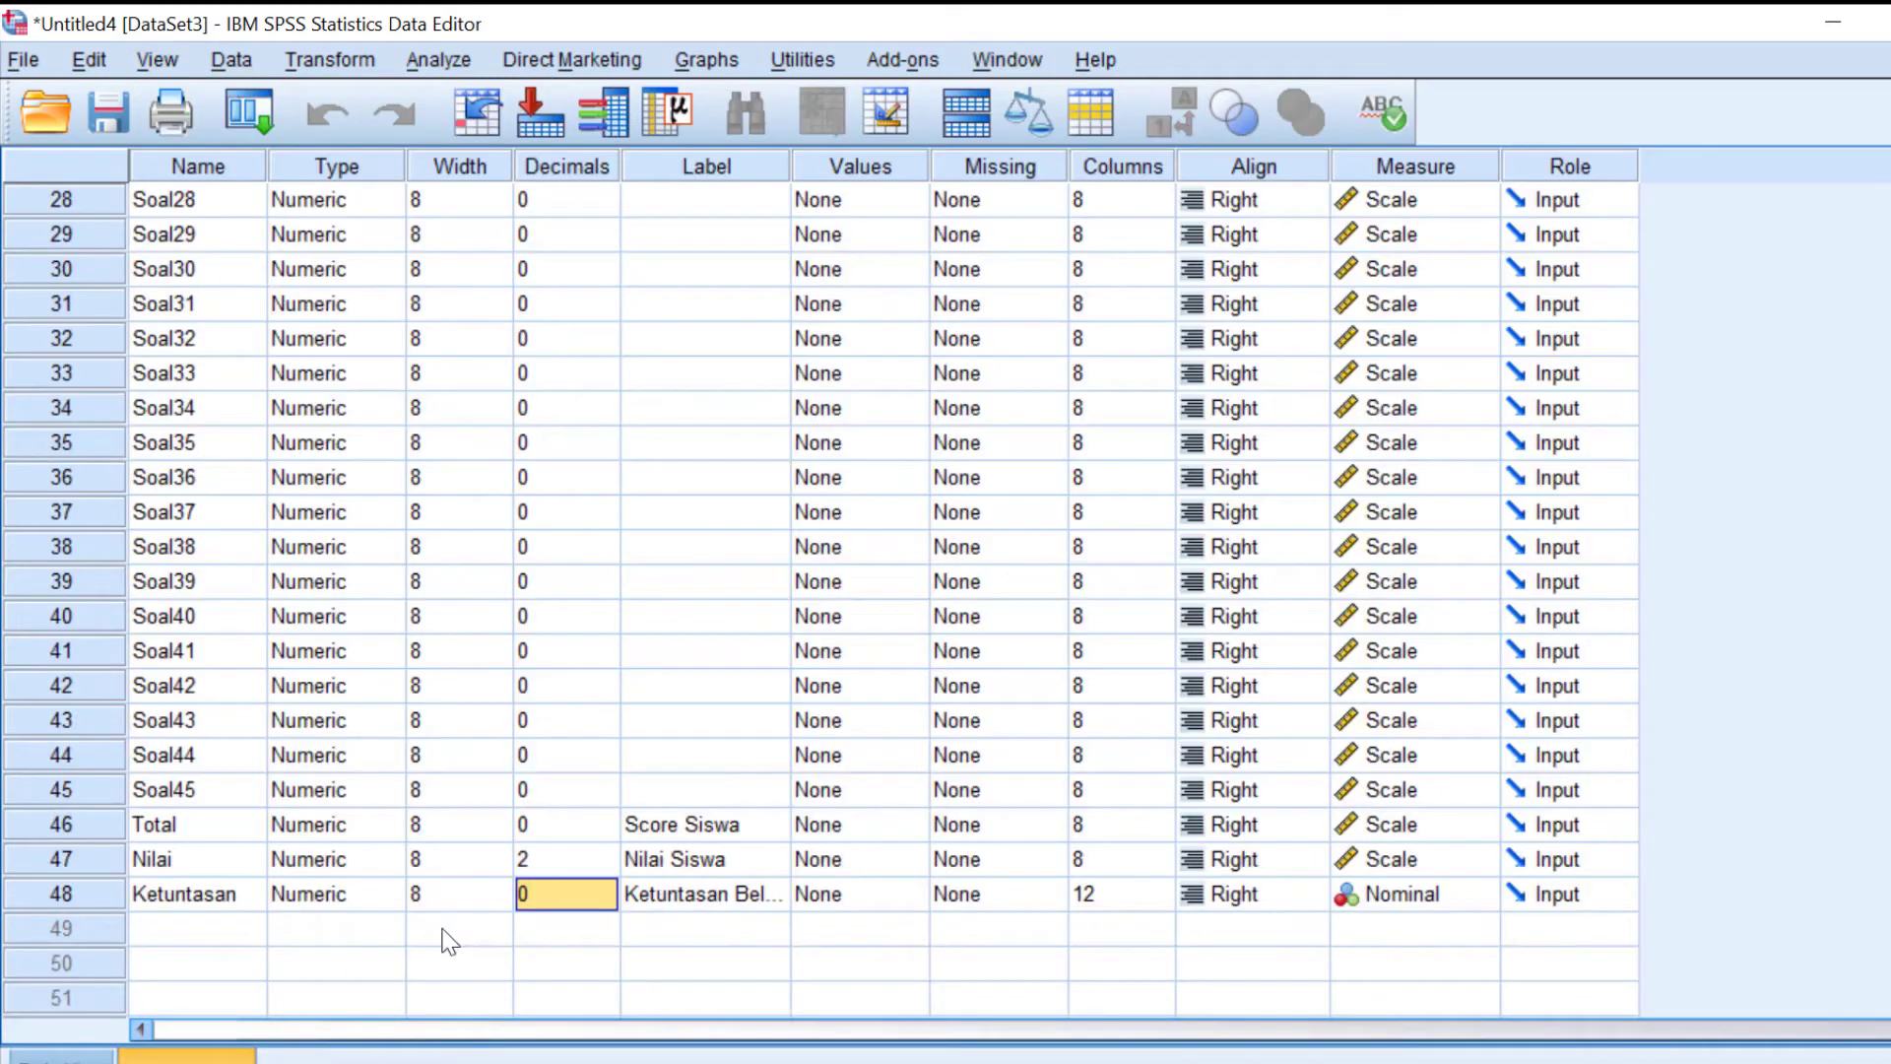
click(851, 898)
click(911, 895)
text(1)
click(906, 478)
text(Tuntas)
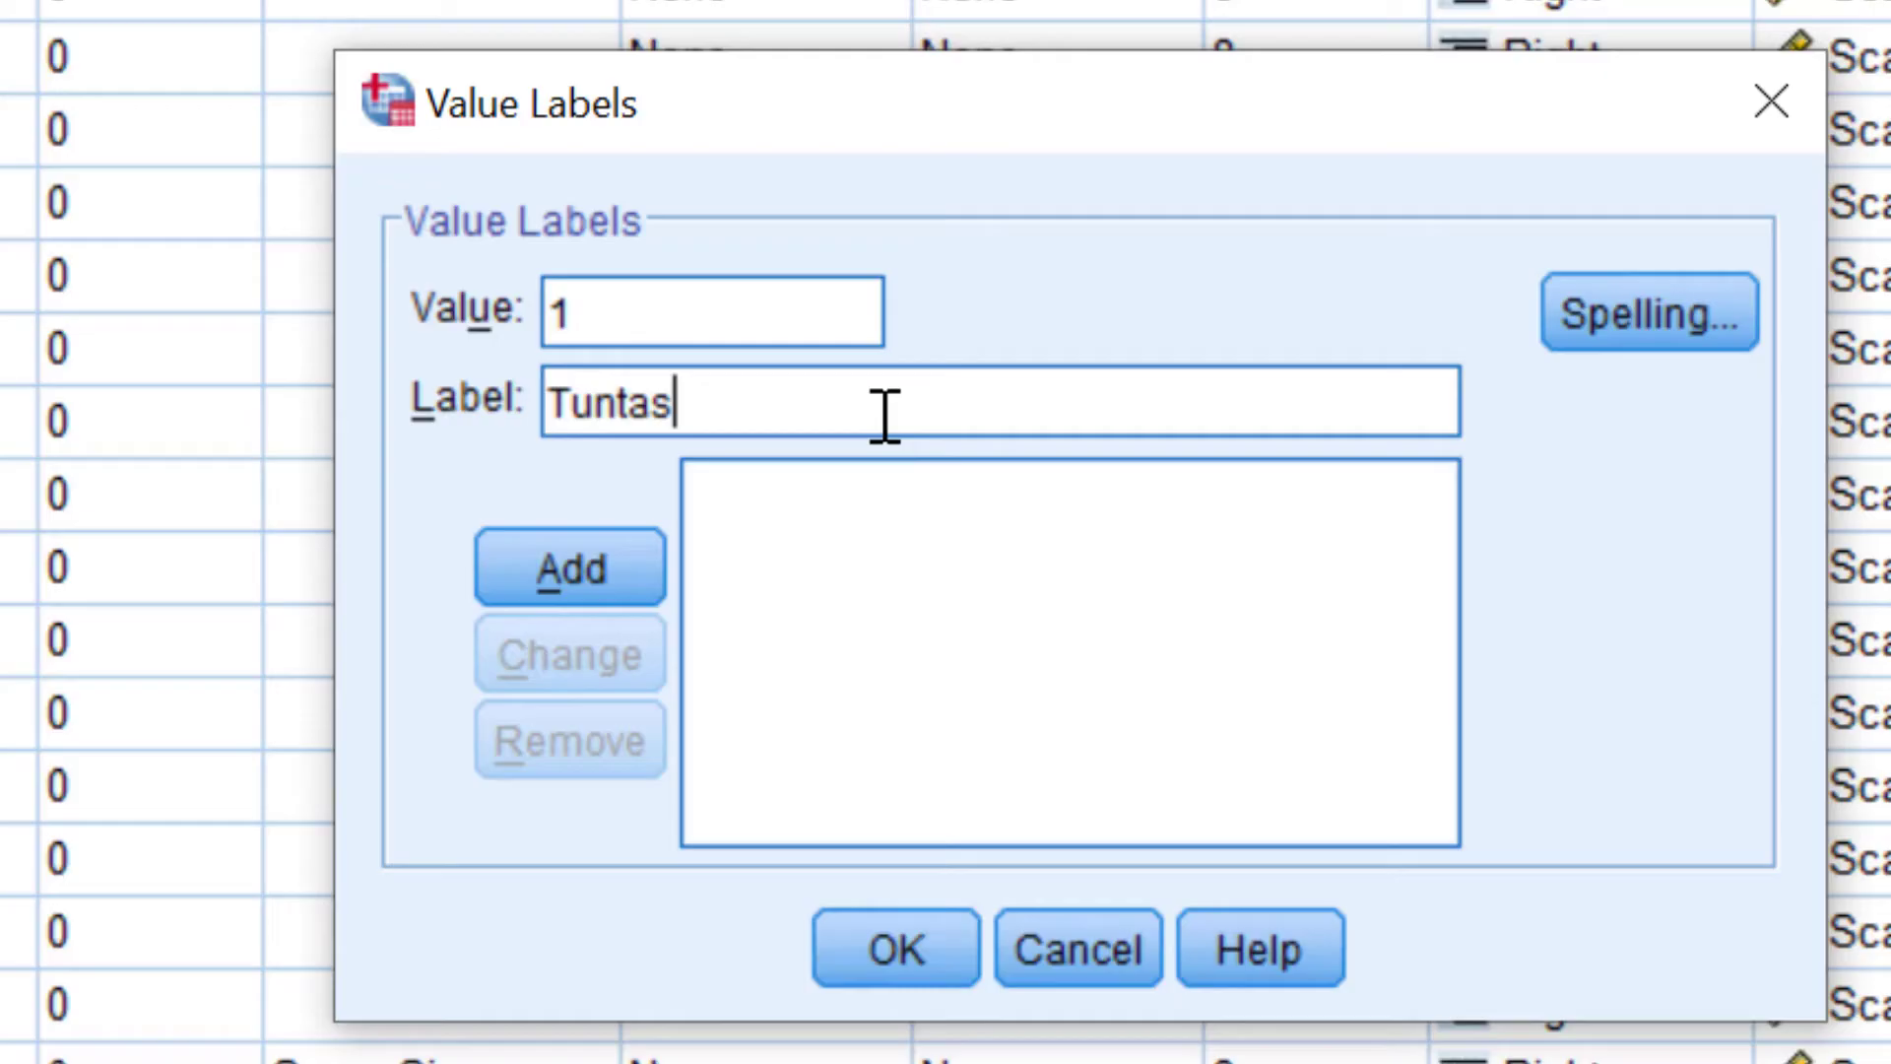
click(552, 590)
- Add the value label Belum Tuntas for value 2 of the Ketuntasan variable and apply the value labels
text(2)
click(689, 401)
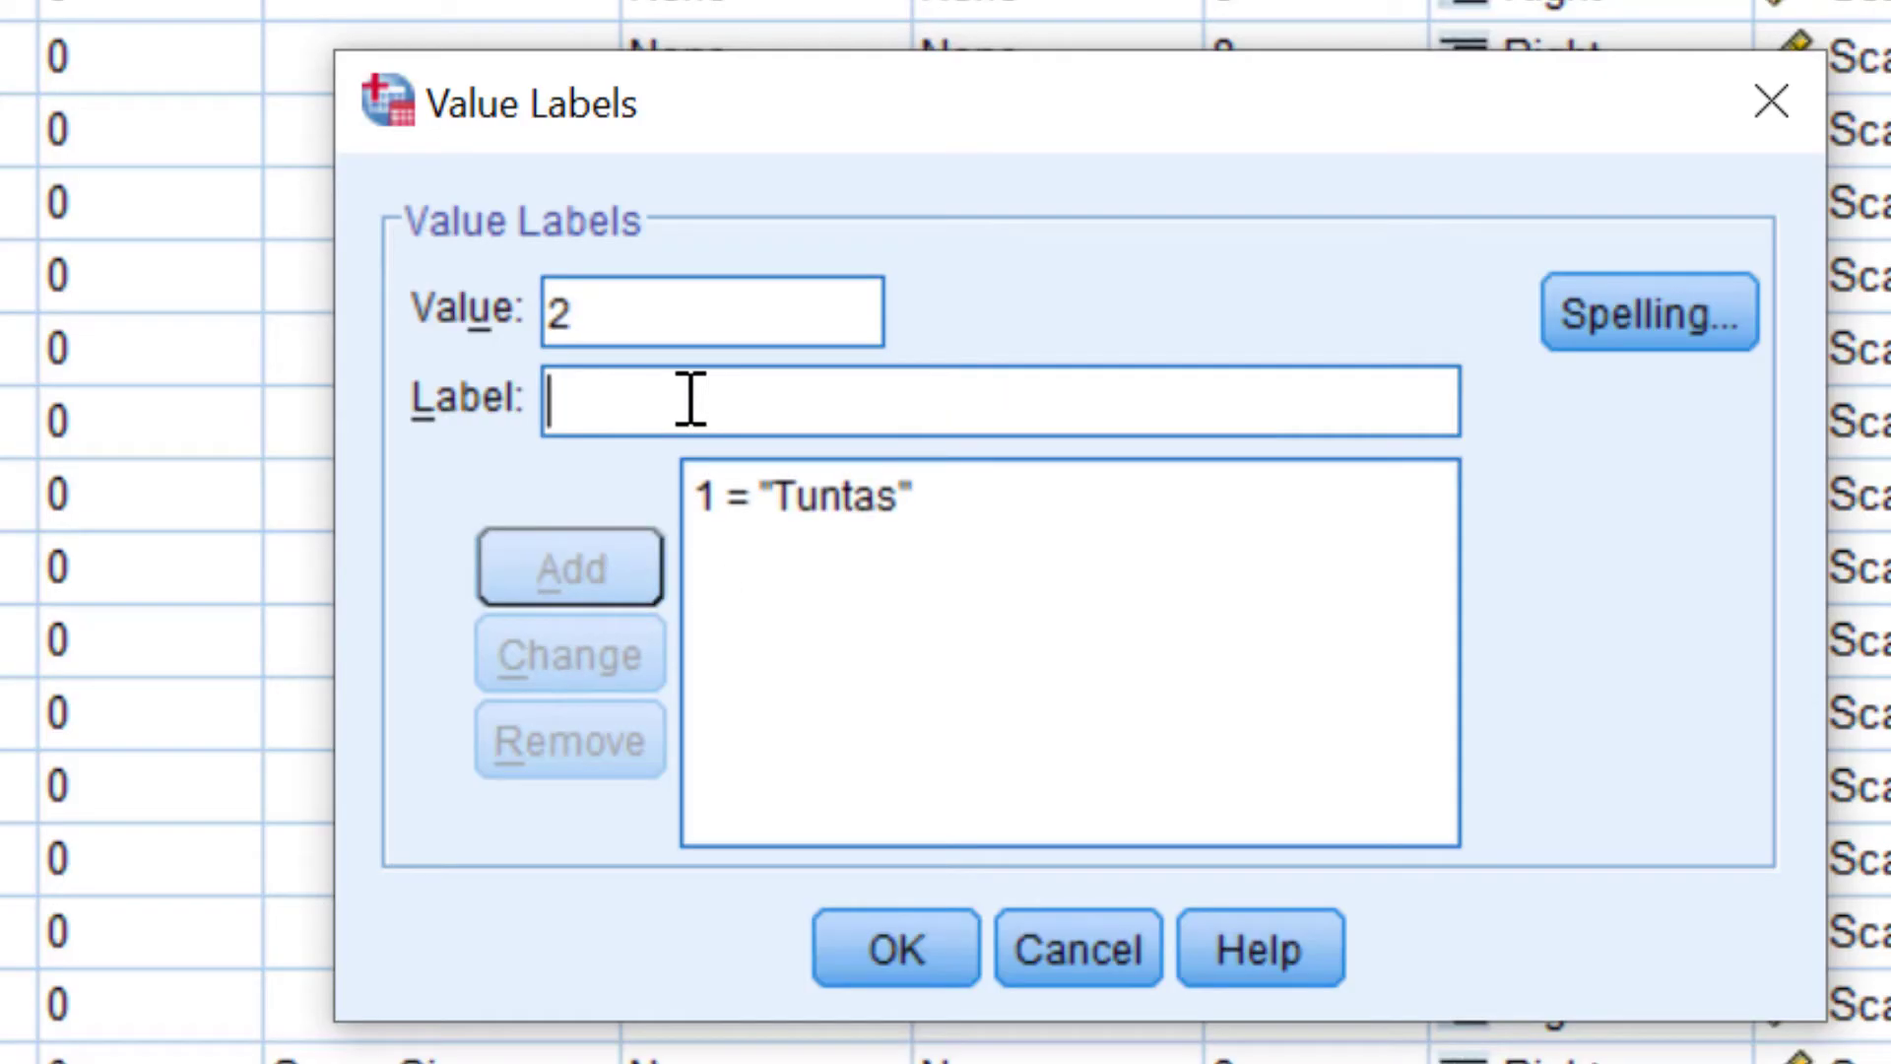
text(B)
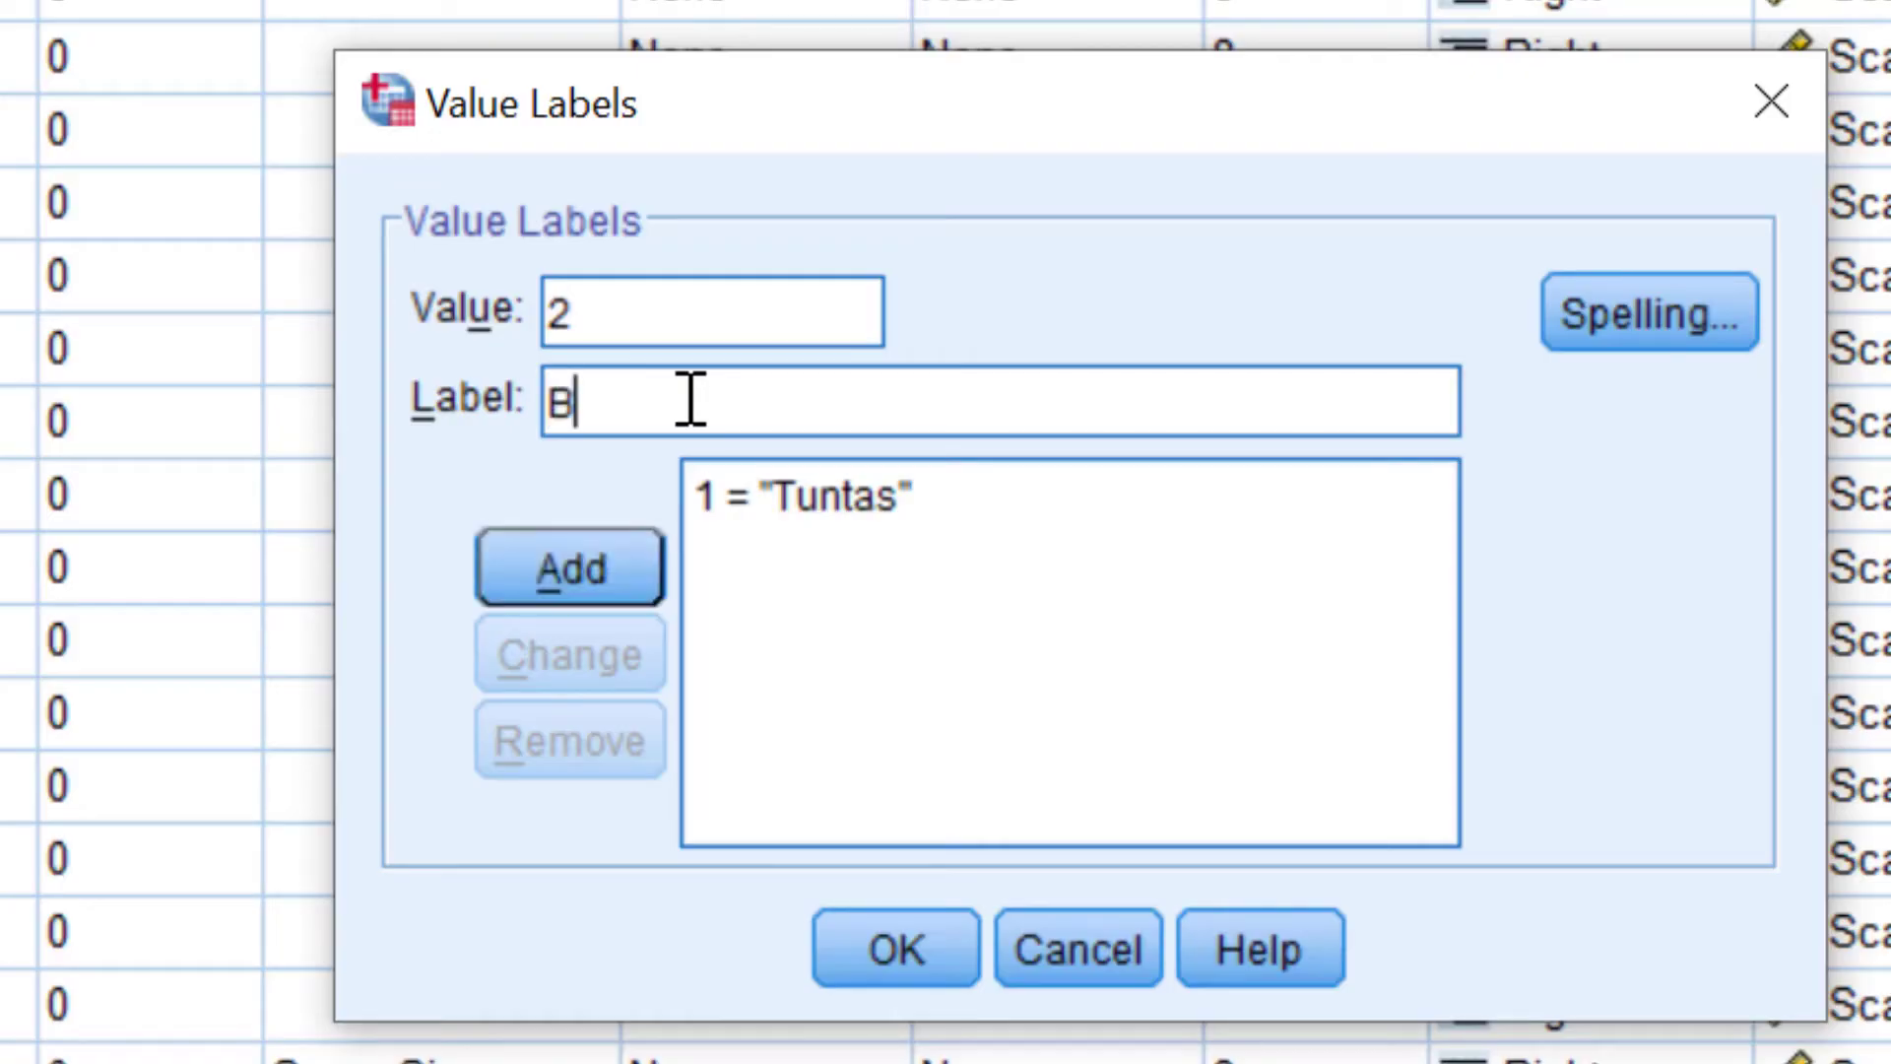
text(elun)
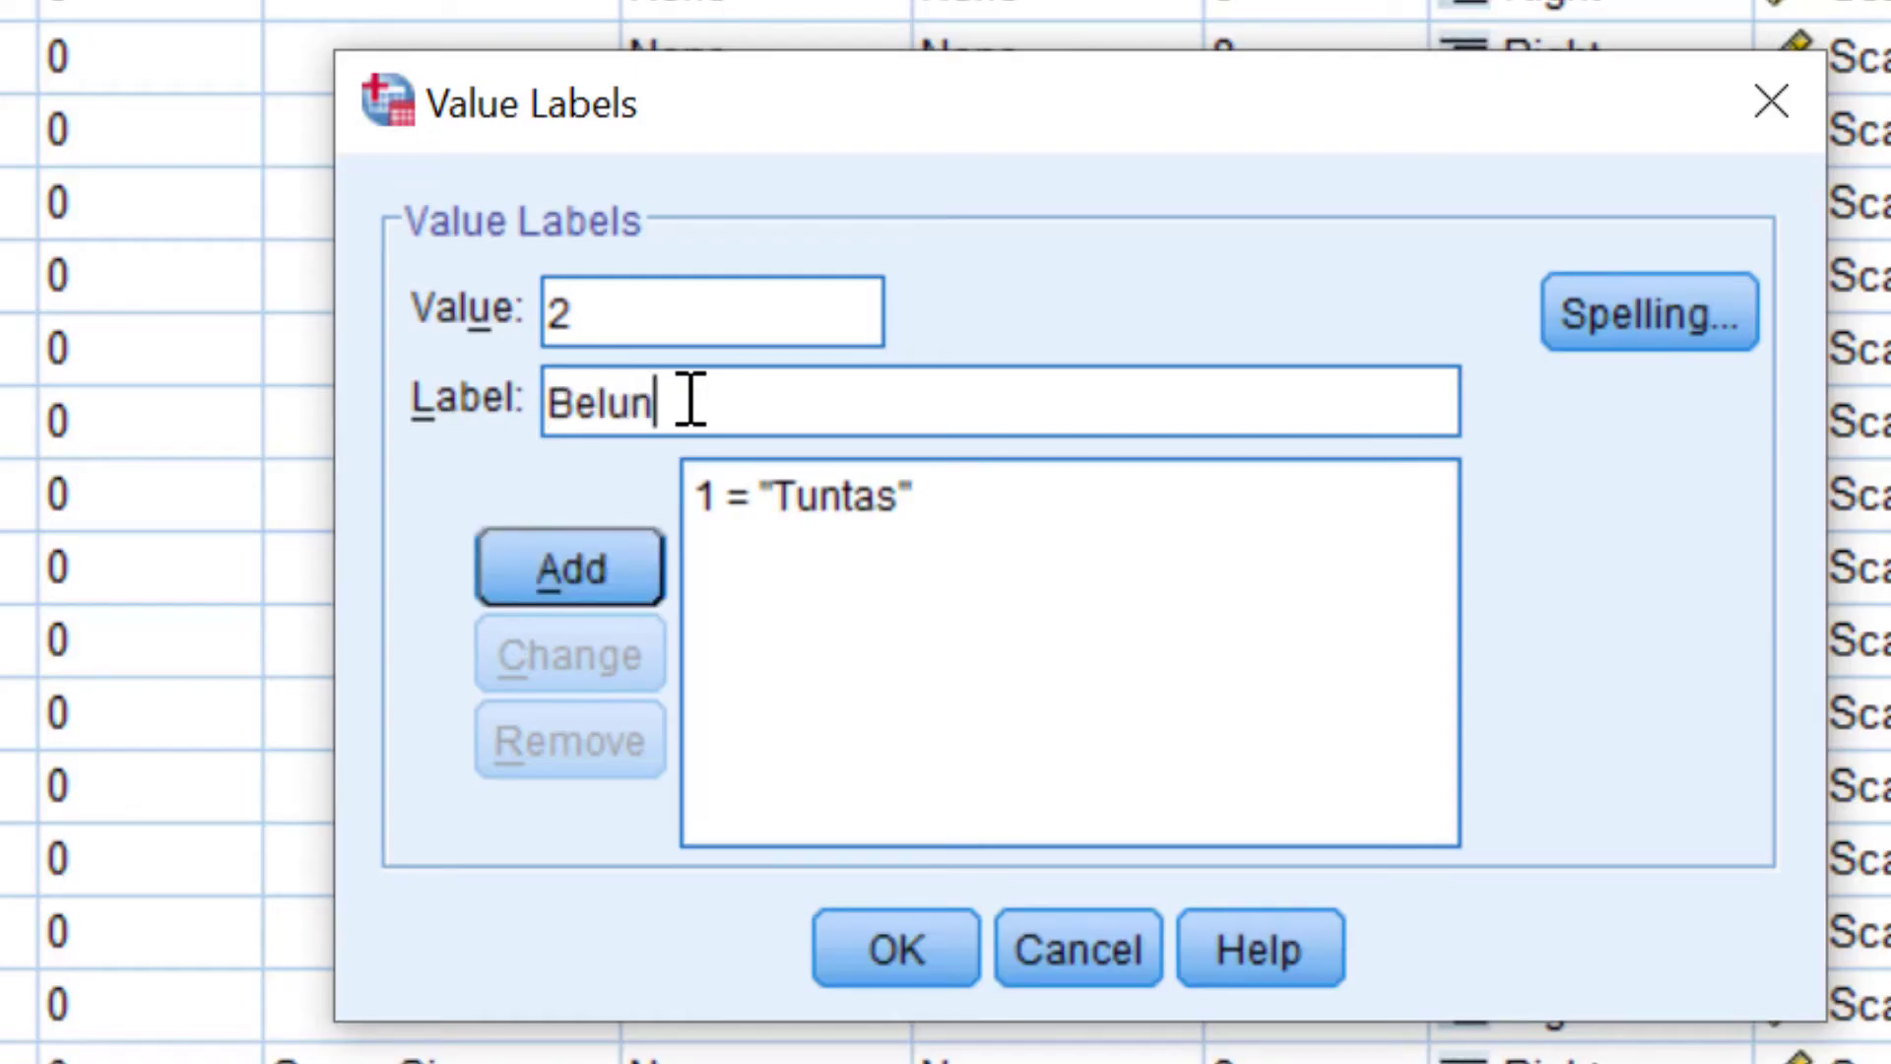
key(BackSpace)
text(m Tuntas)
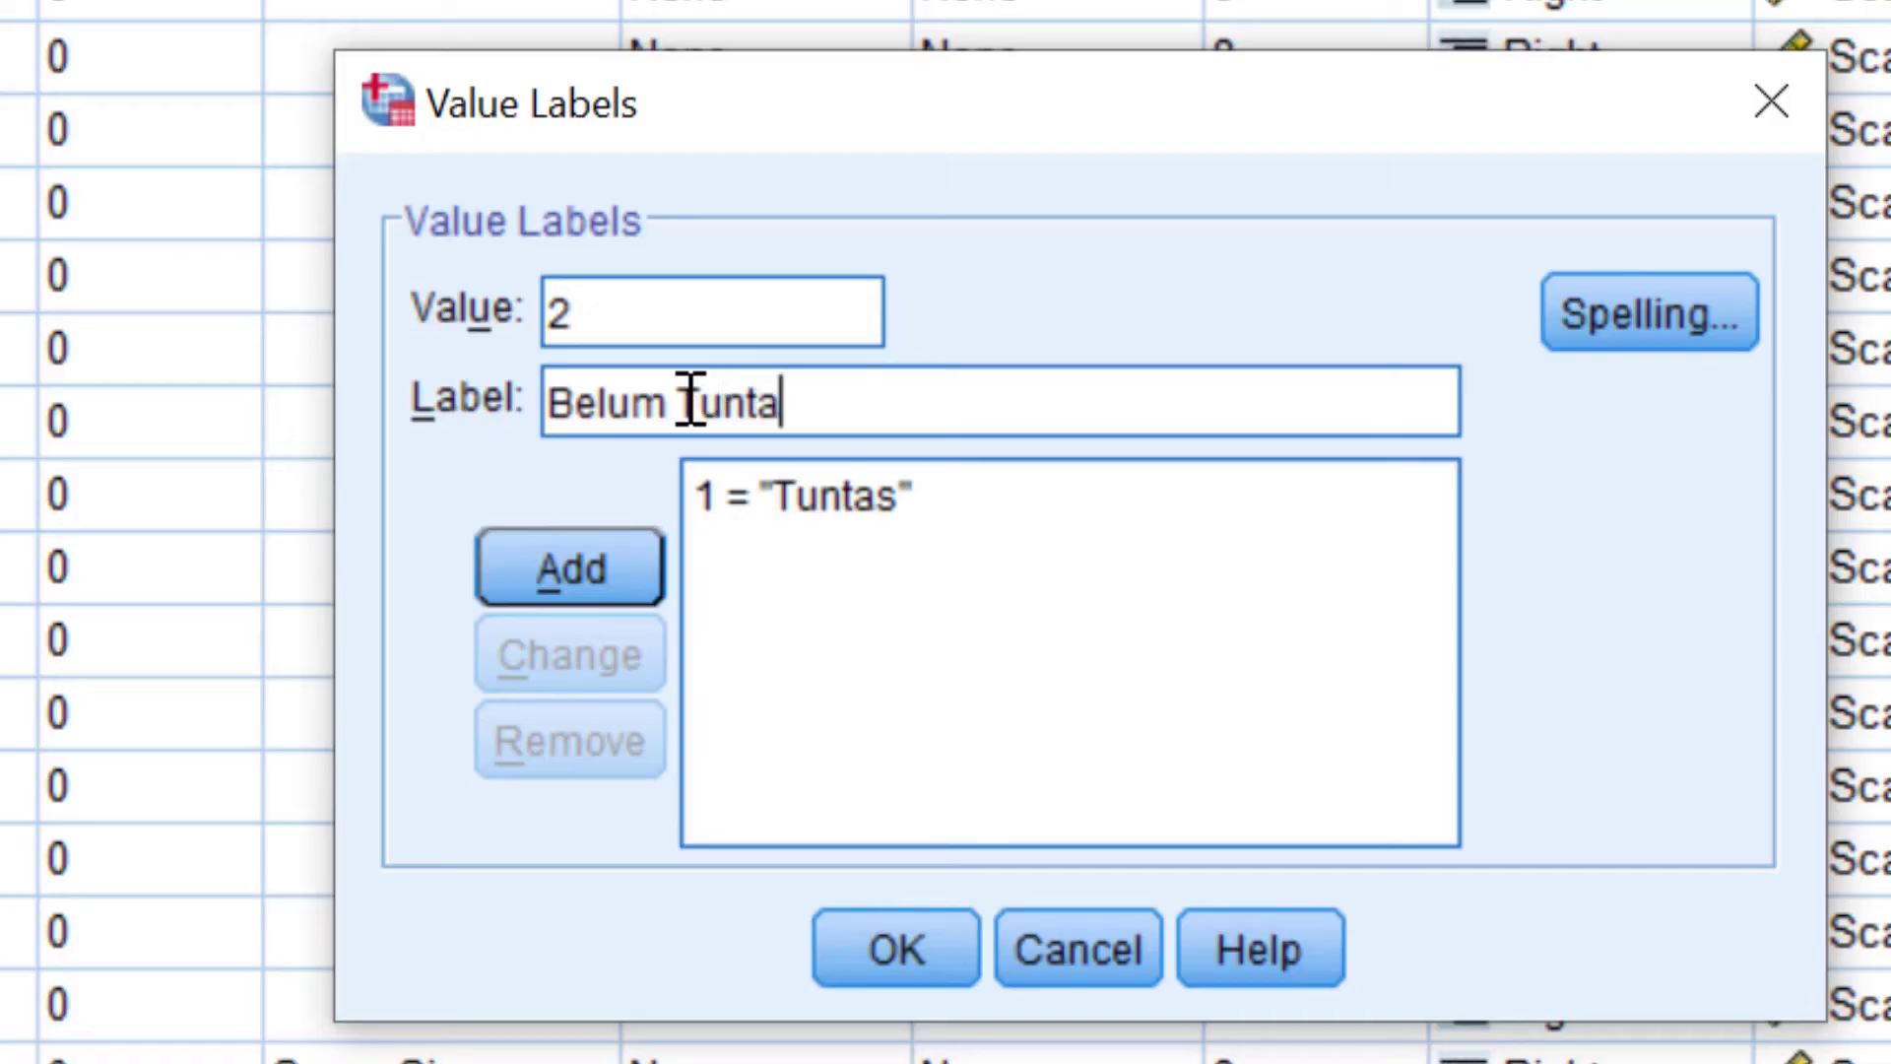
click(629, 601)
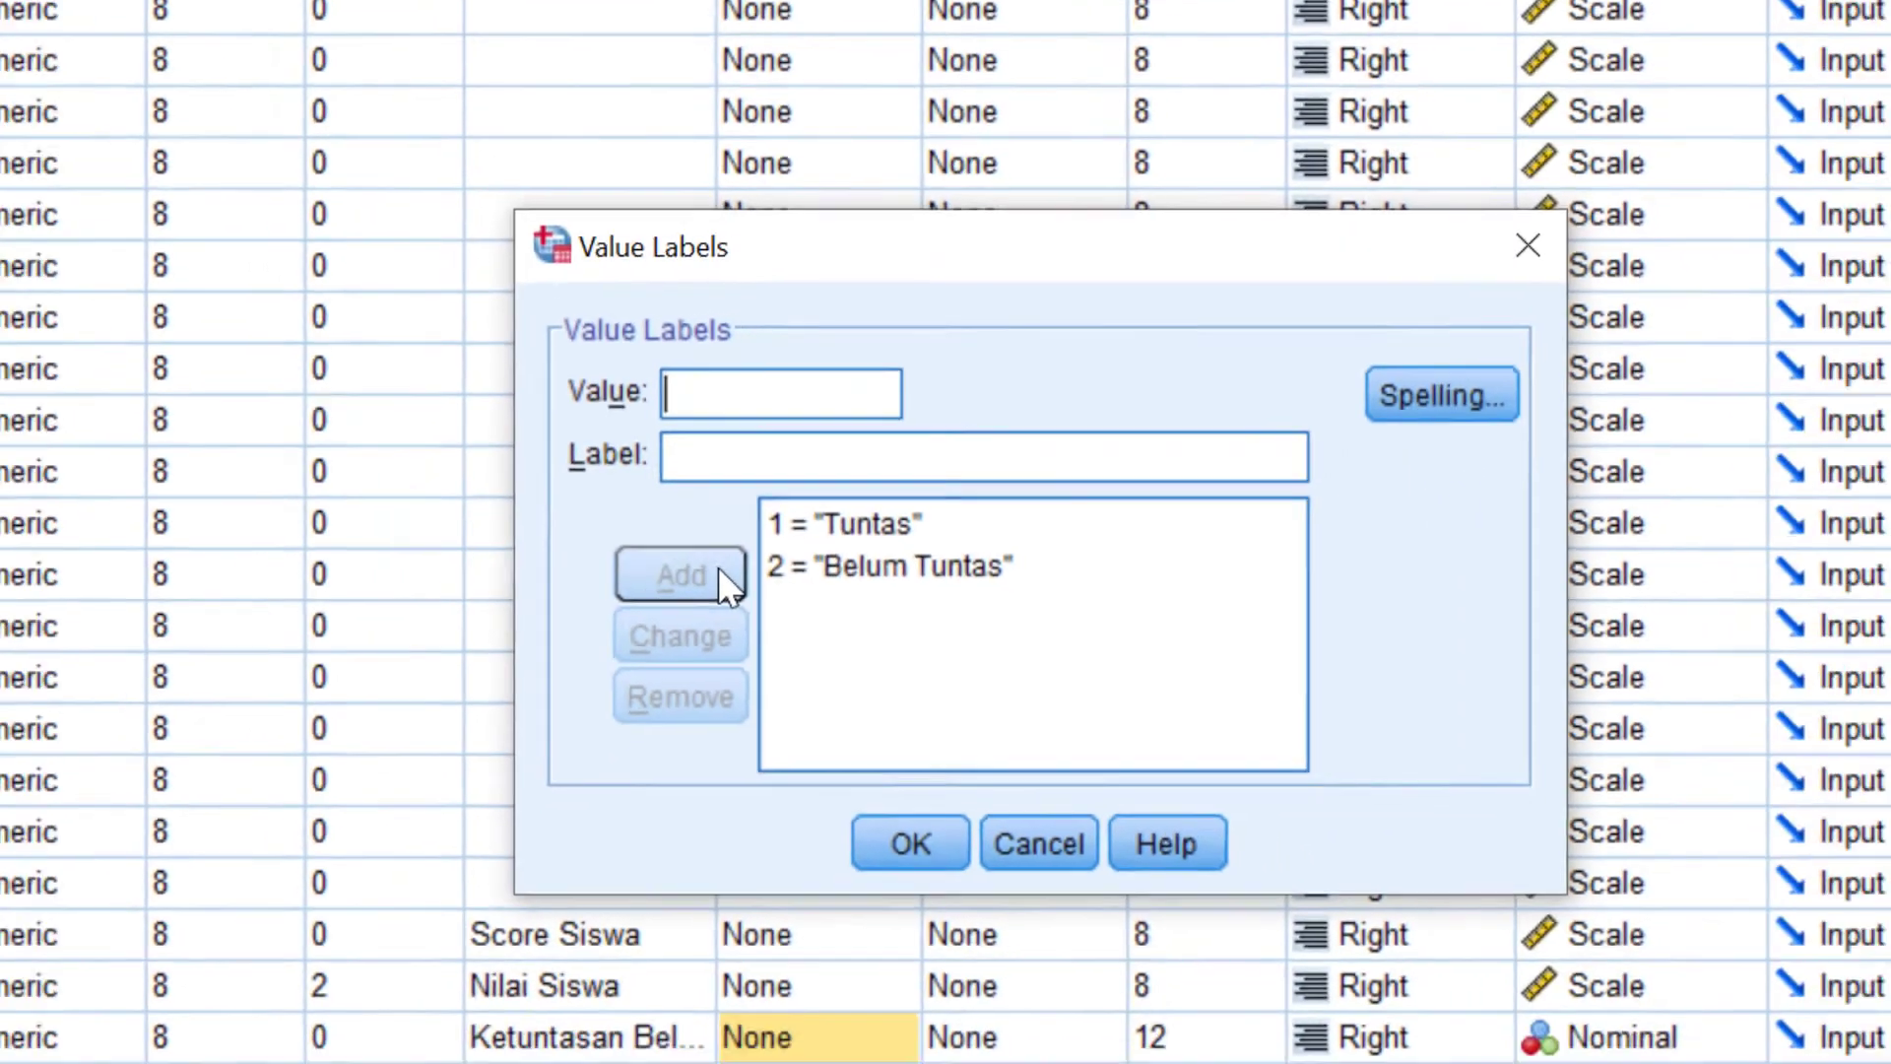
click(896, 948)
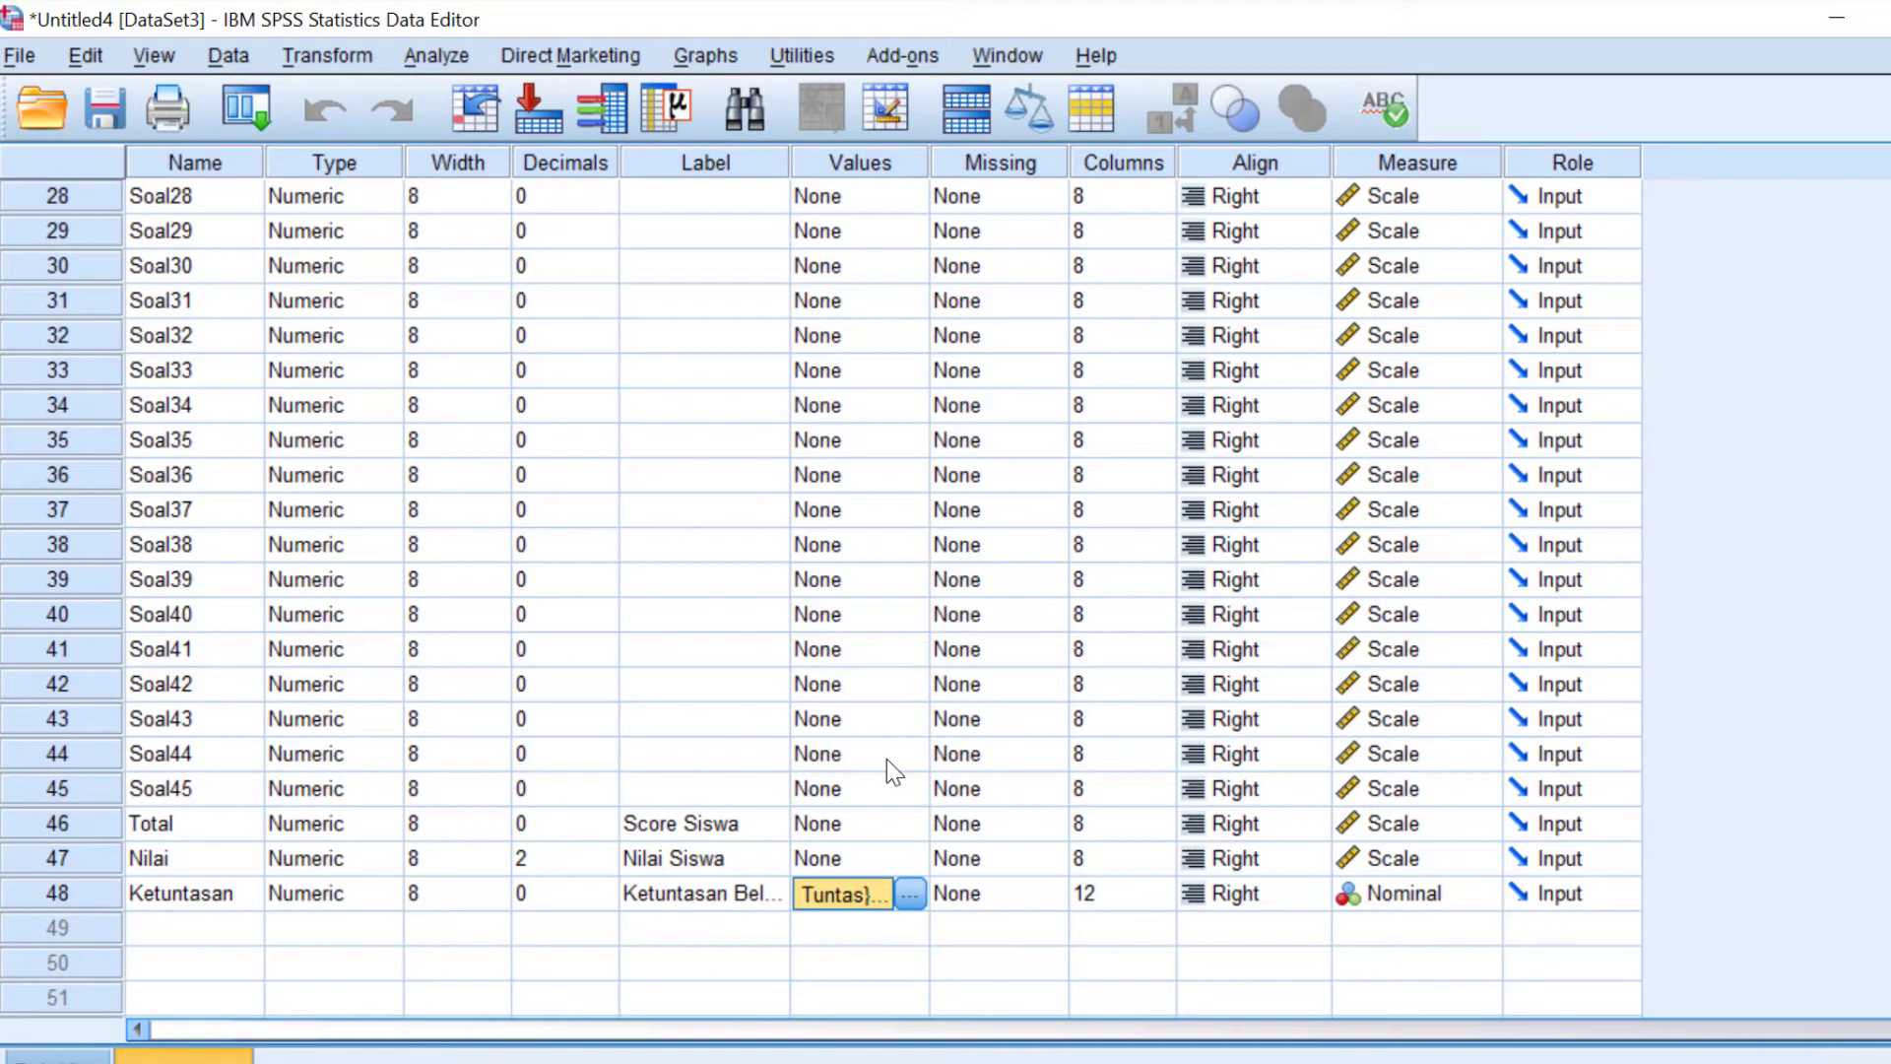
- Turn on the display of value labels in the data grid and check the Ketuntasan column
click(239, 890)
click(57, 1054)
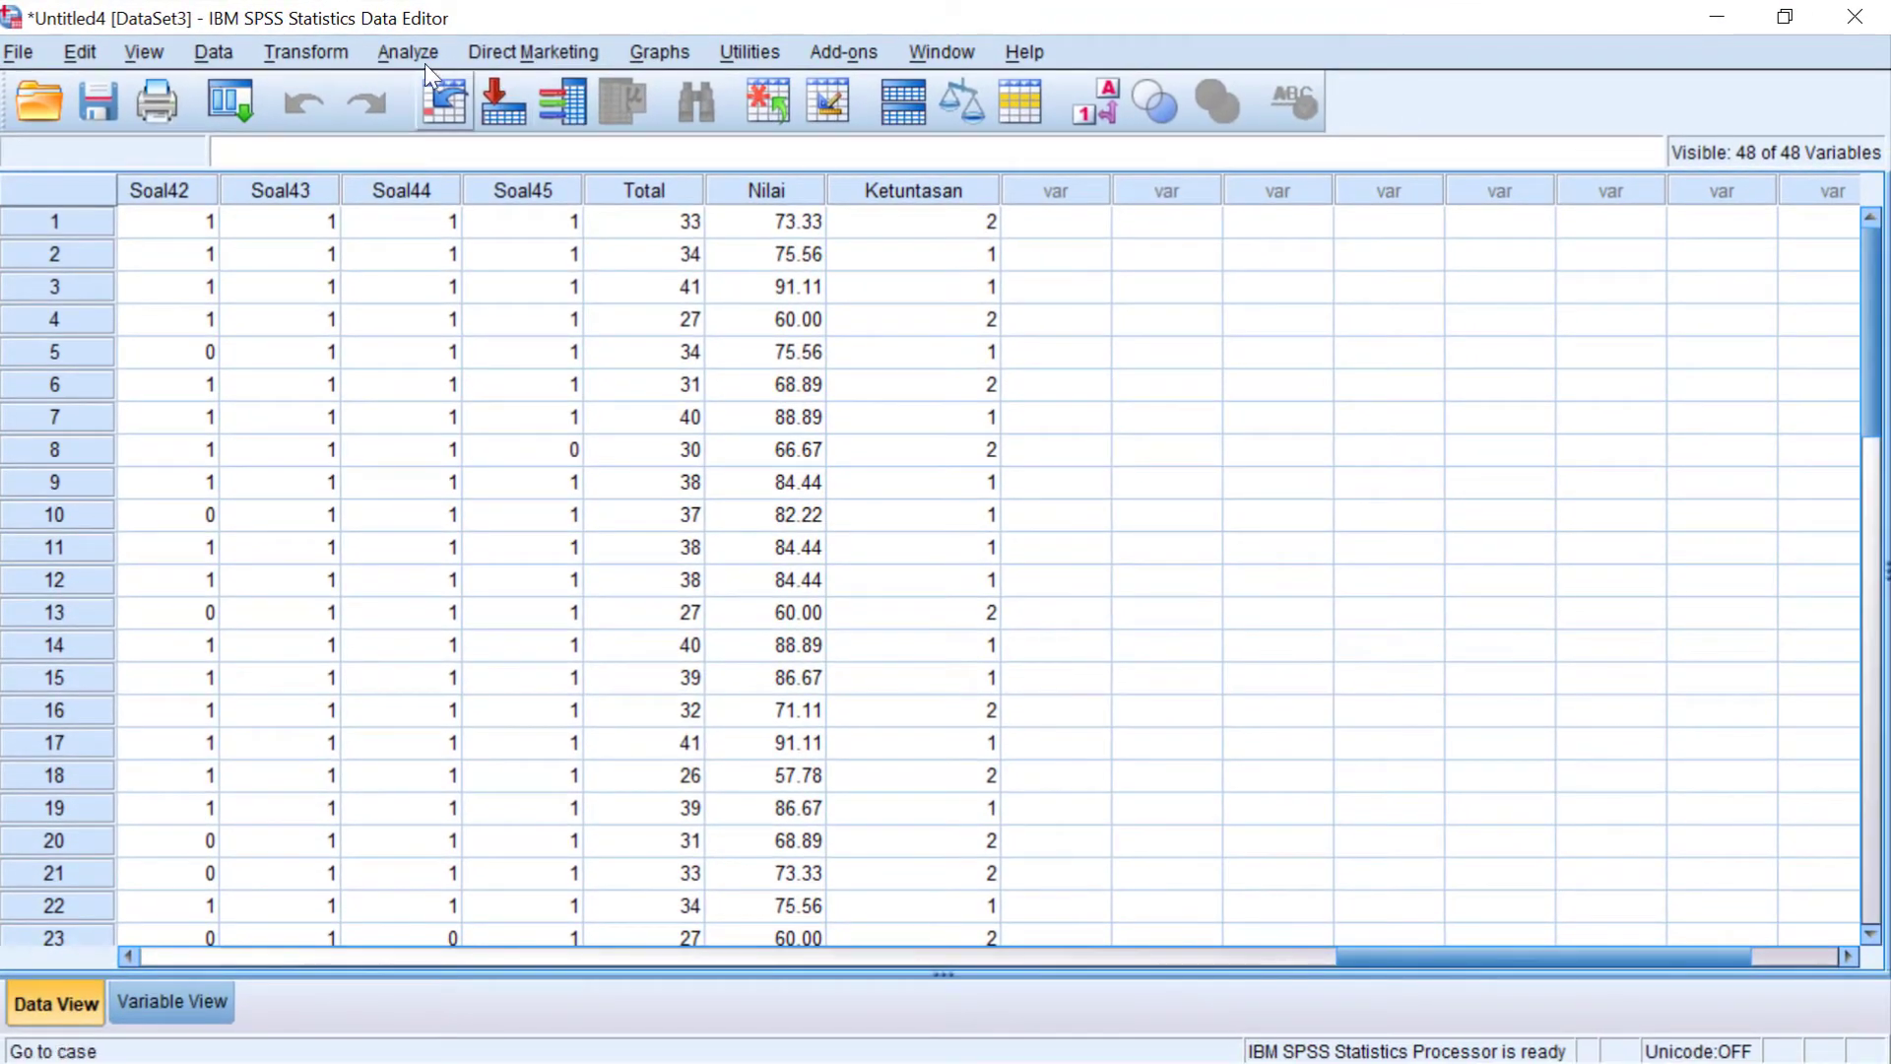
click(223, 54)
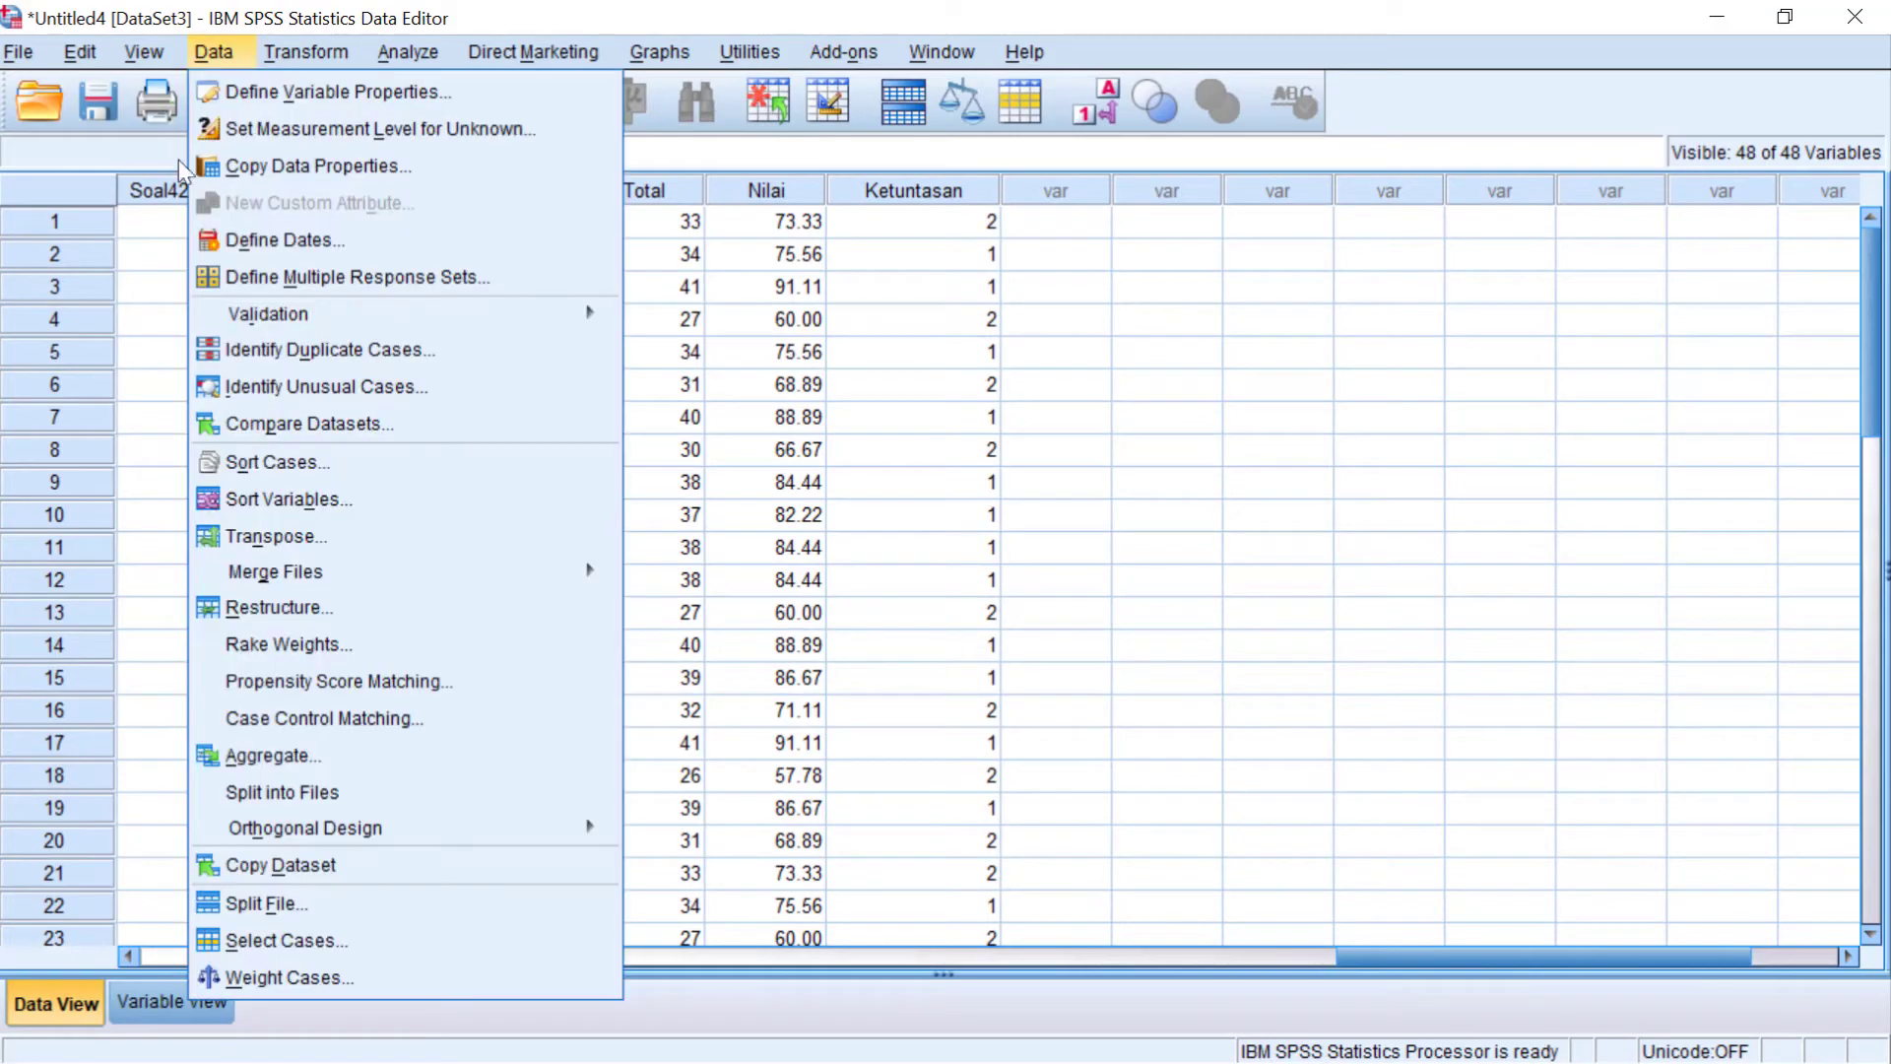
mouse_move(144, 51)
click(181, 280)
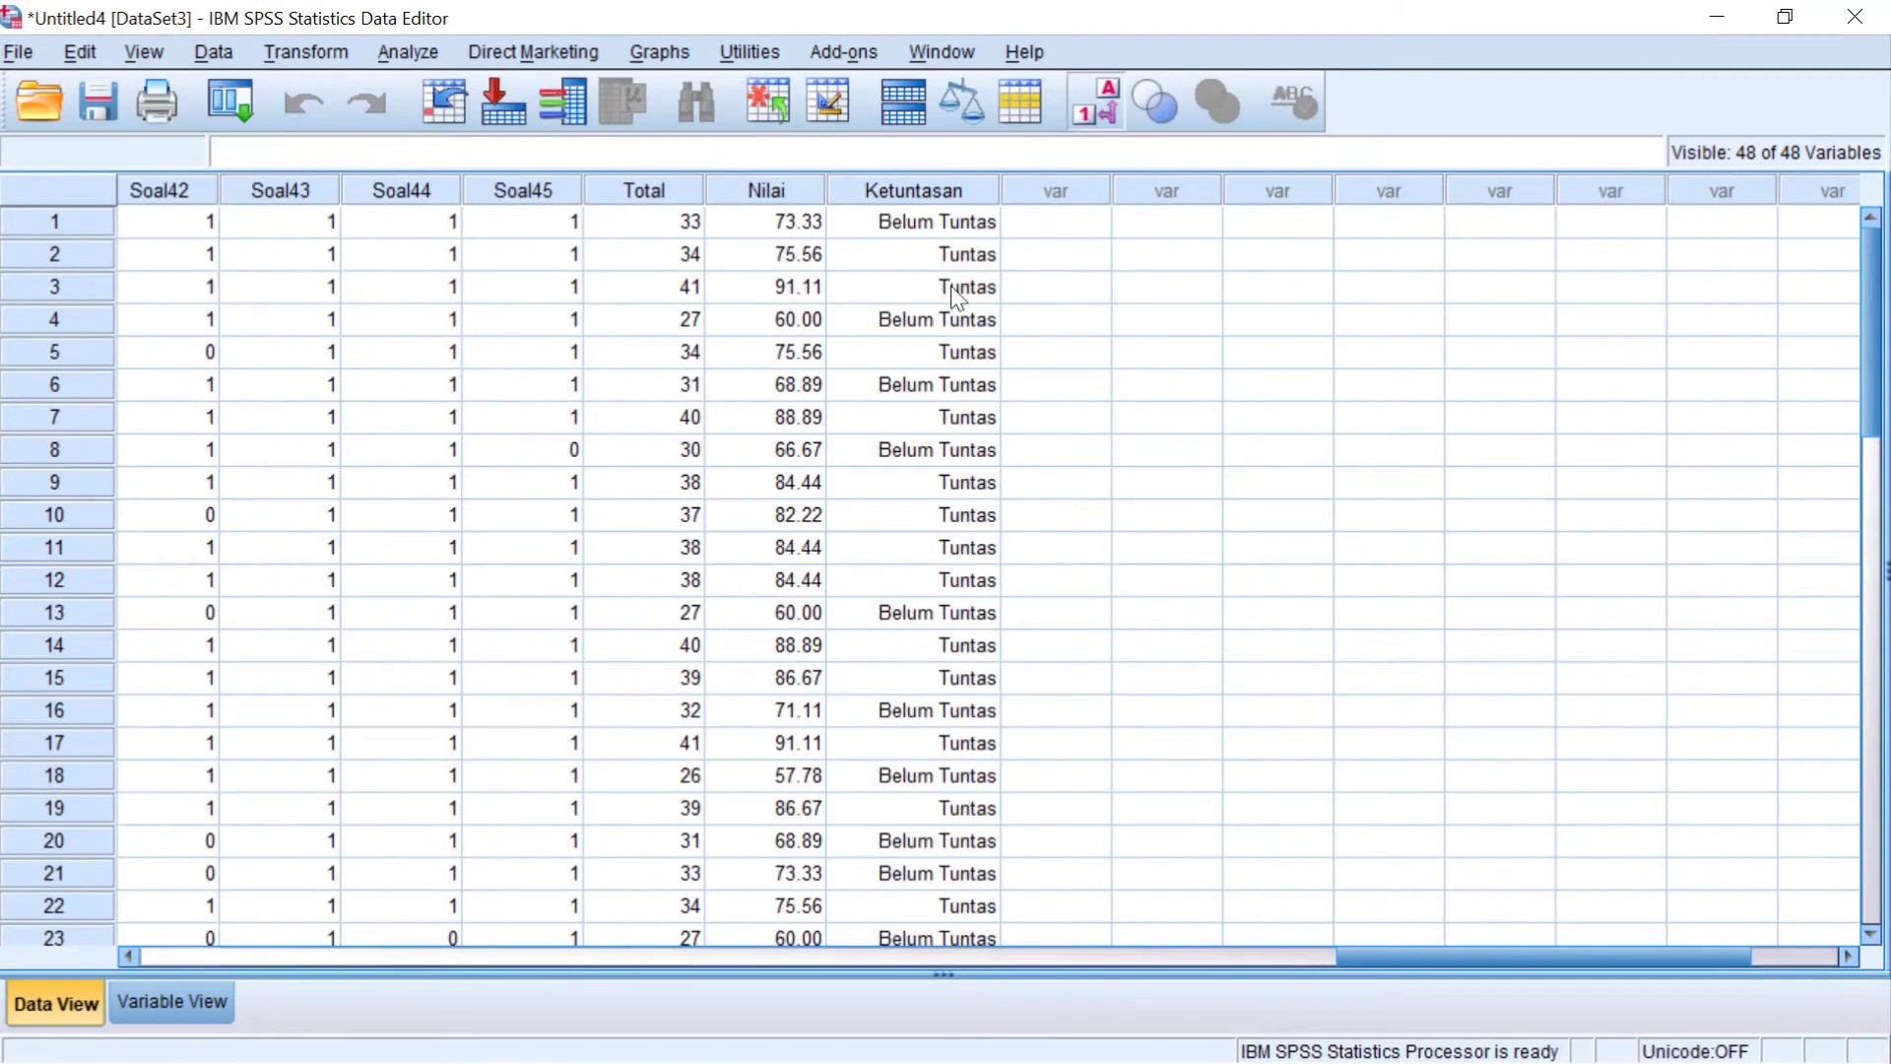
click(894, 334)
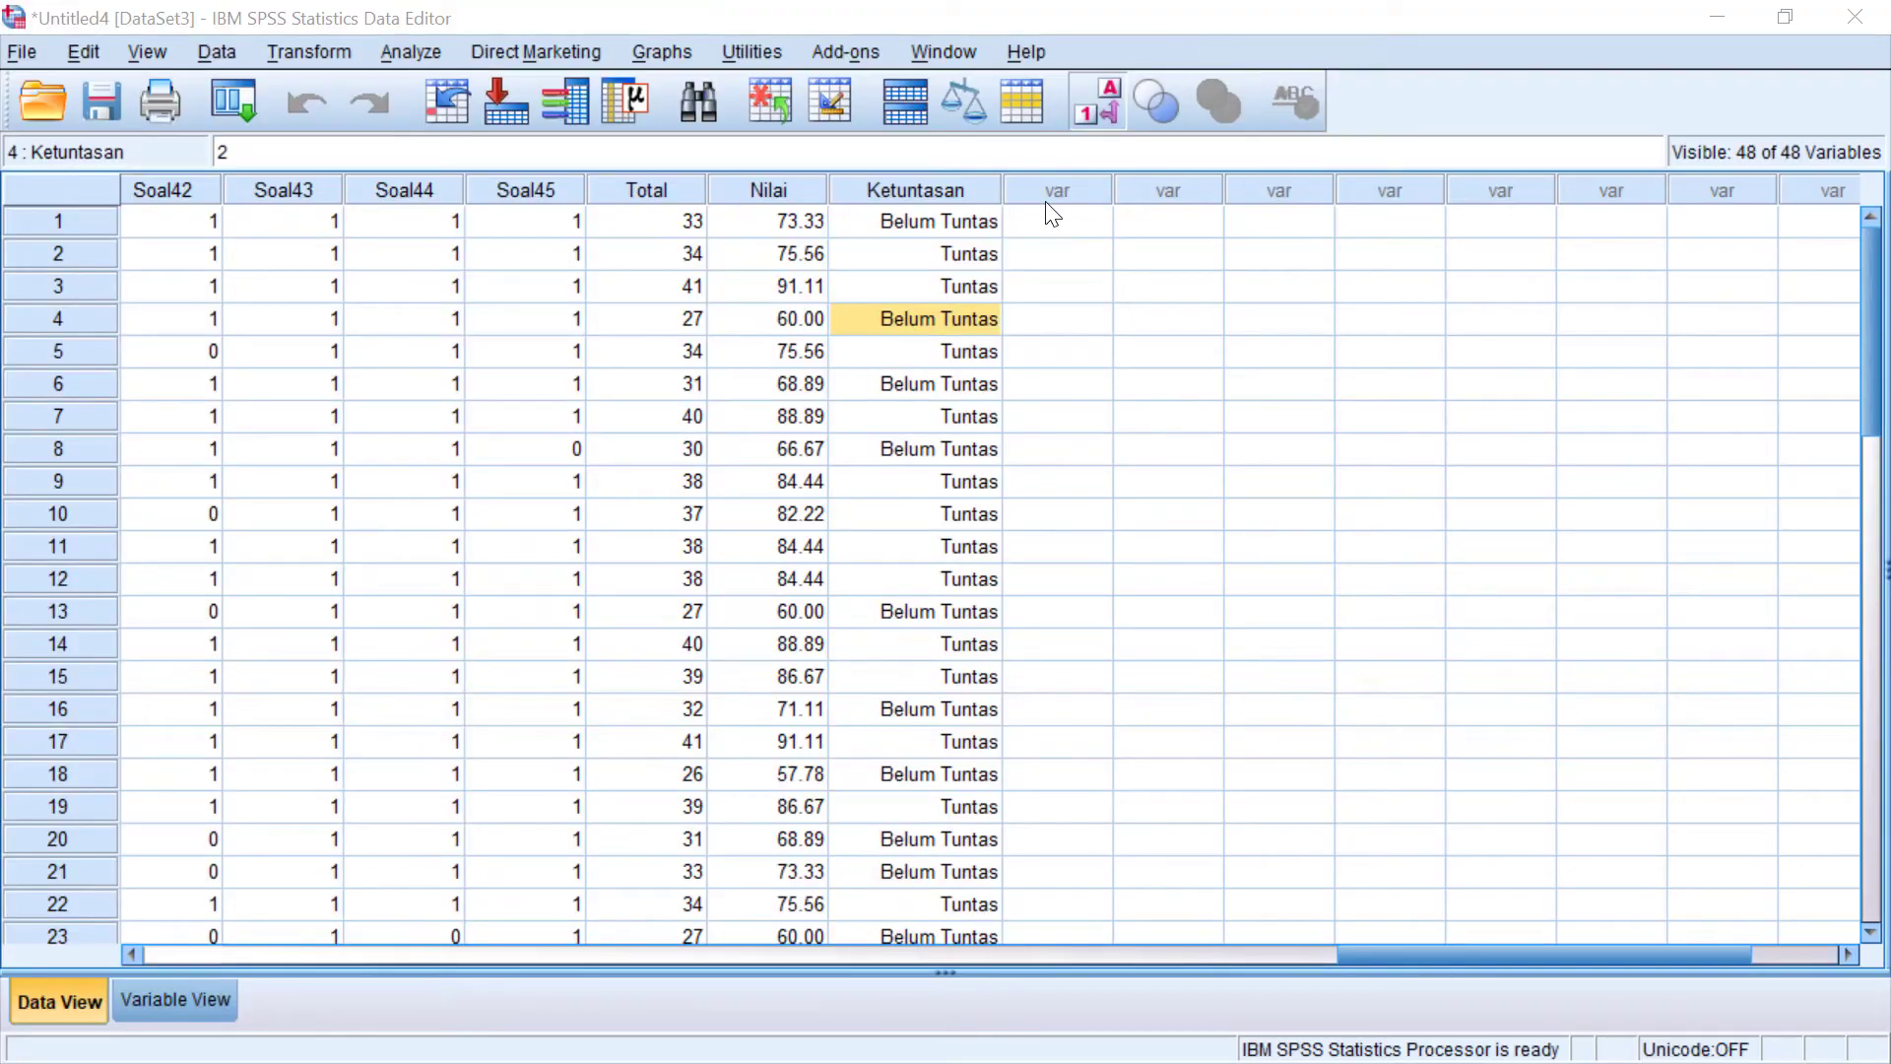
- Start a new Compute Variable definition with cleared settings and name the target variable Kategori
click(1058, 196)
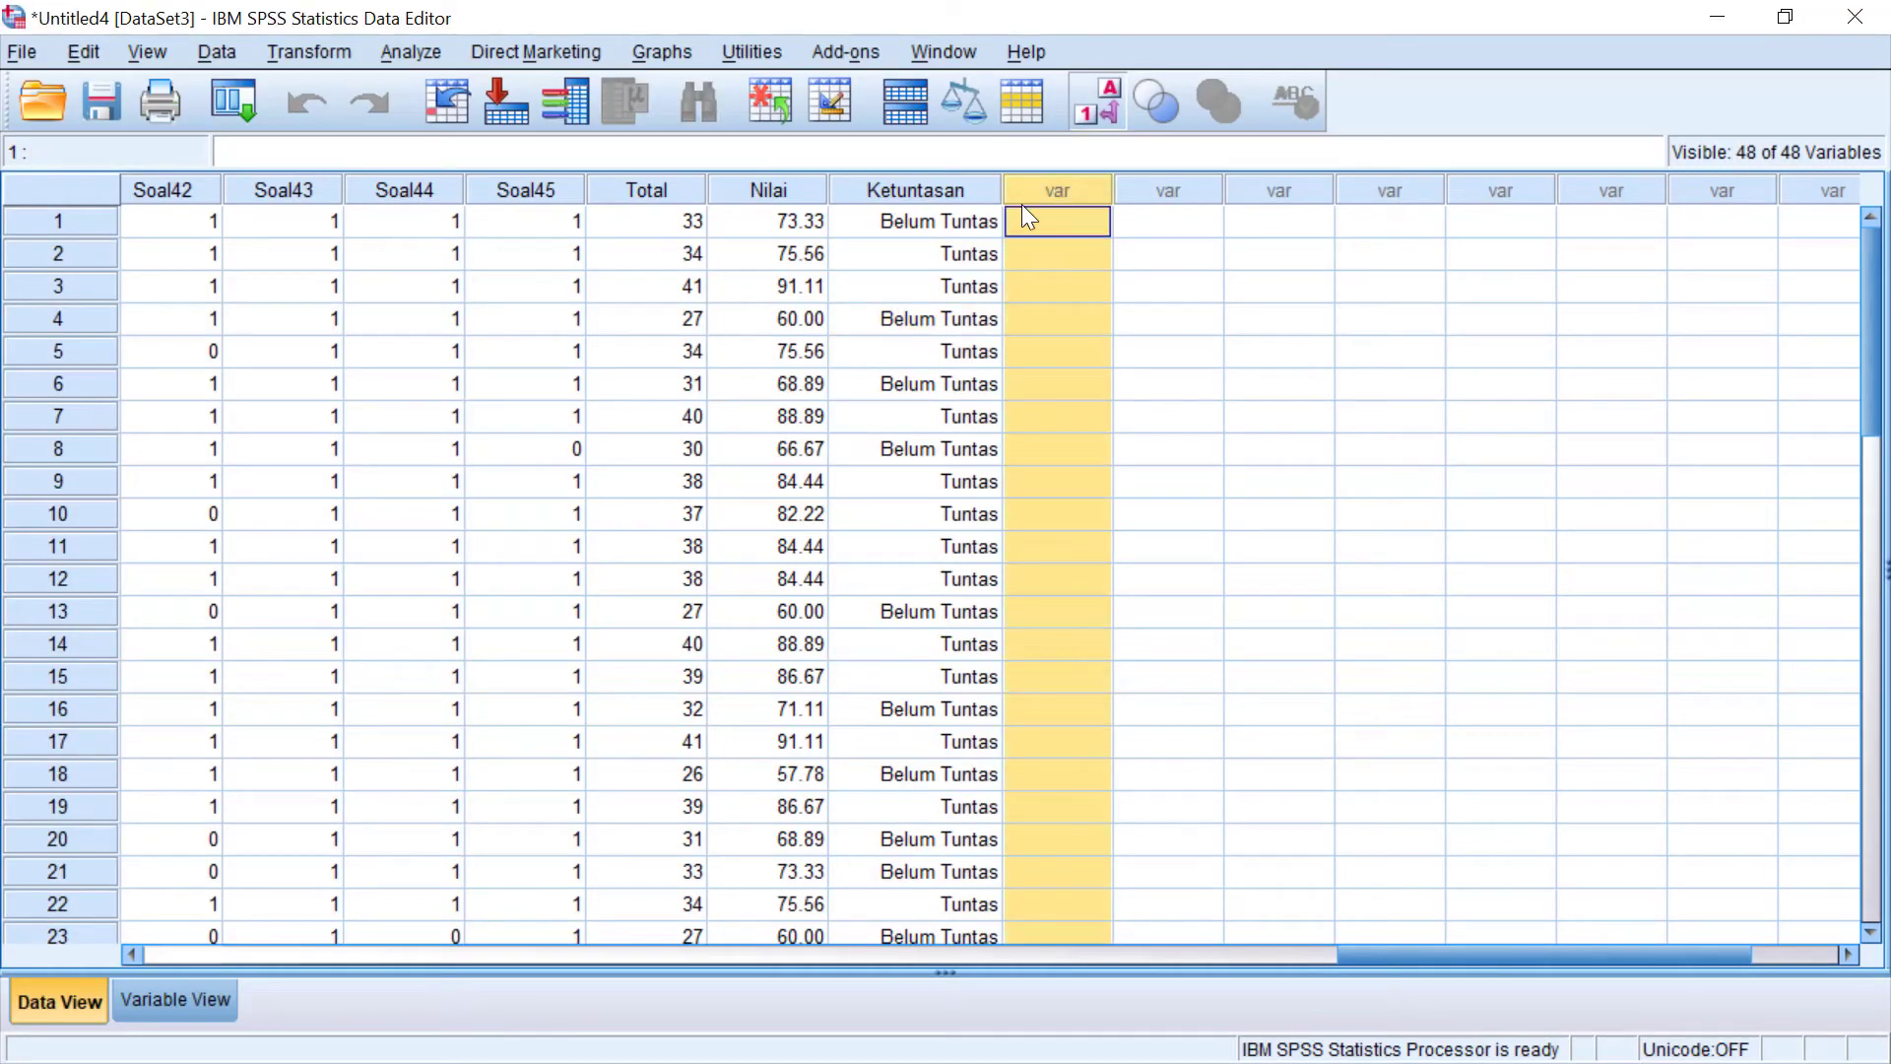
click(965, 196)
click(1035, 177)
click(334, 53)
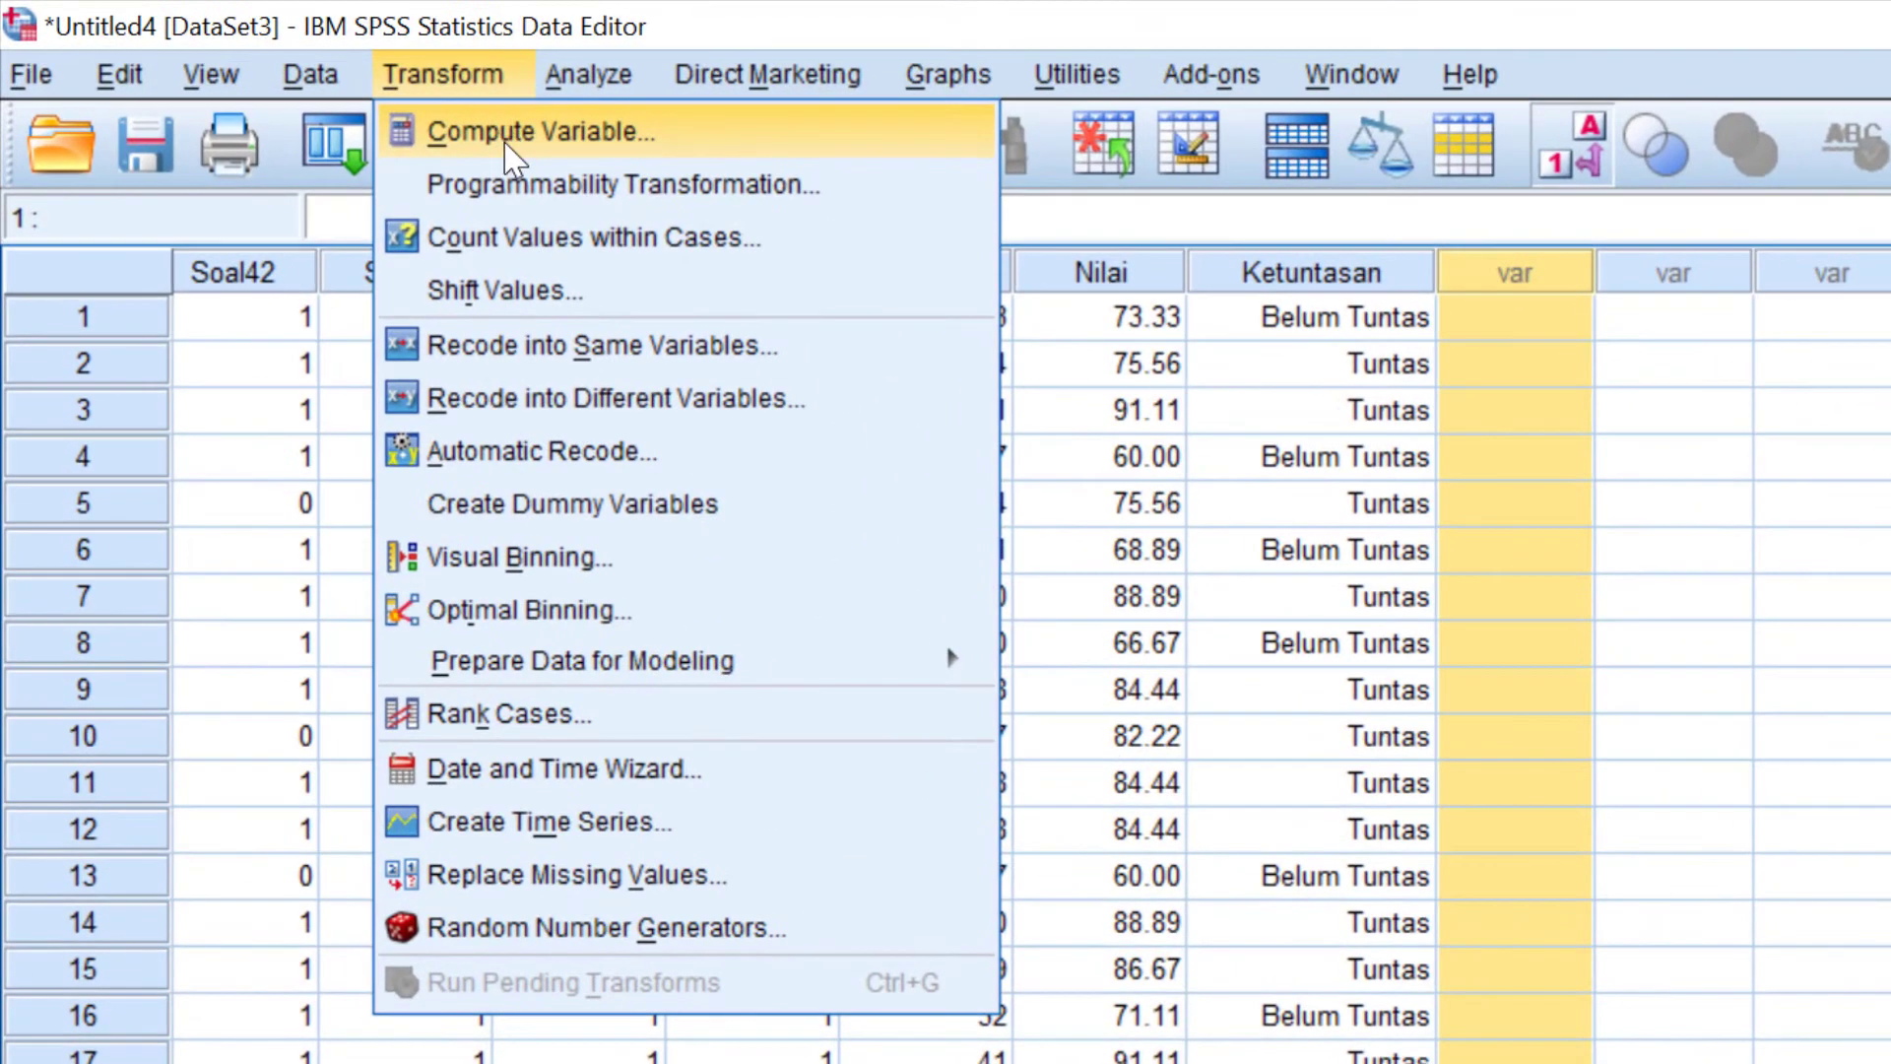
click(506, 137)
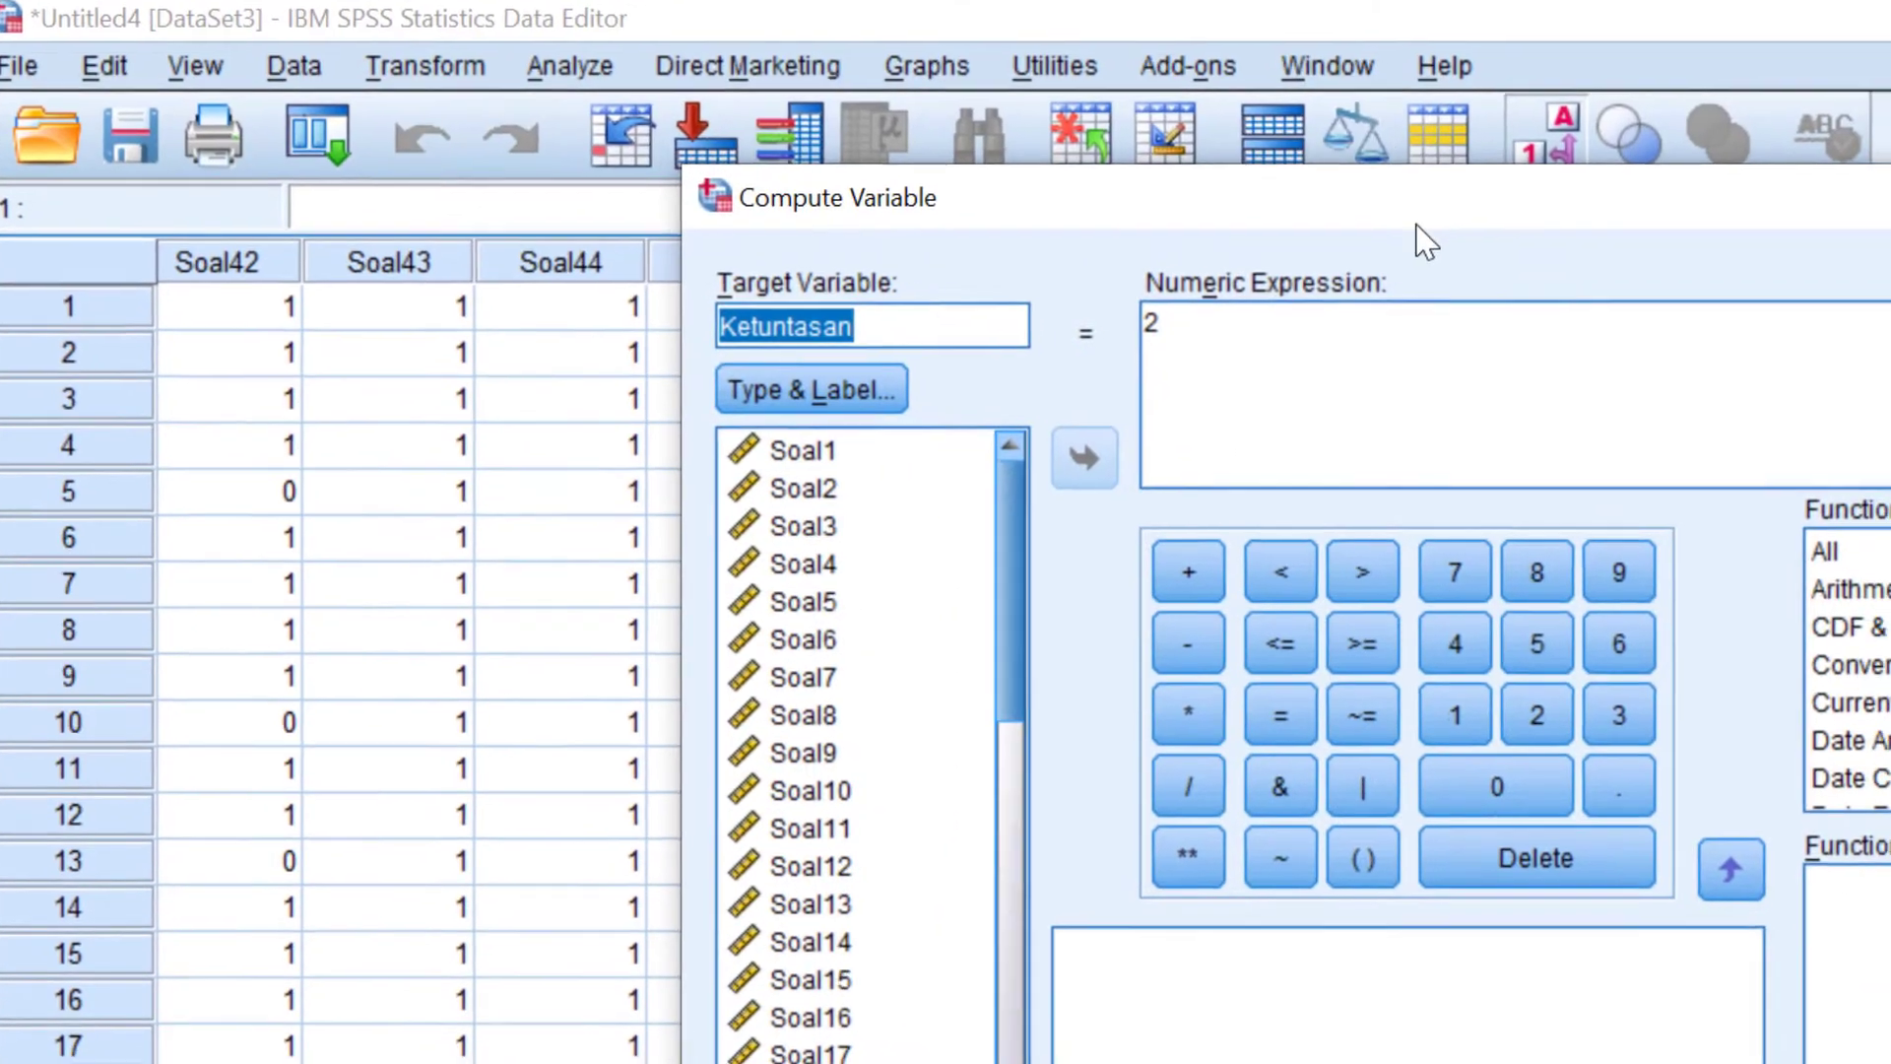
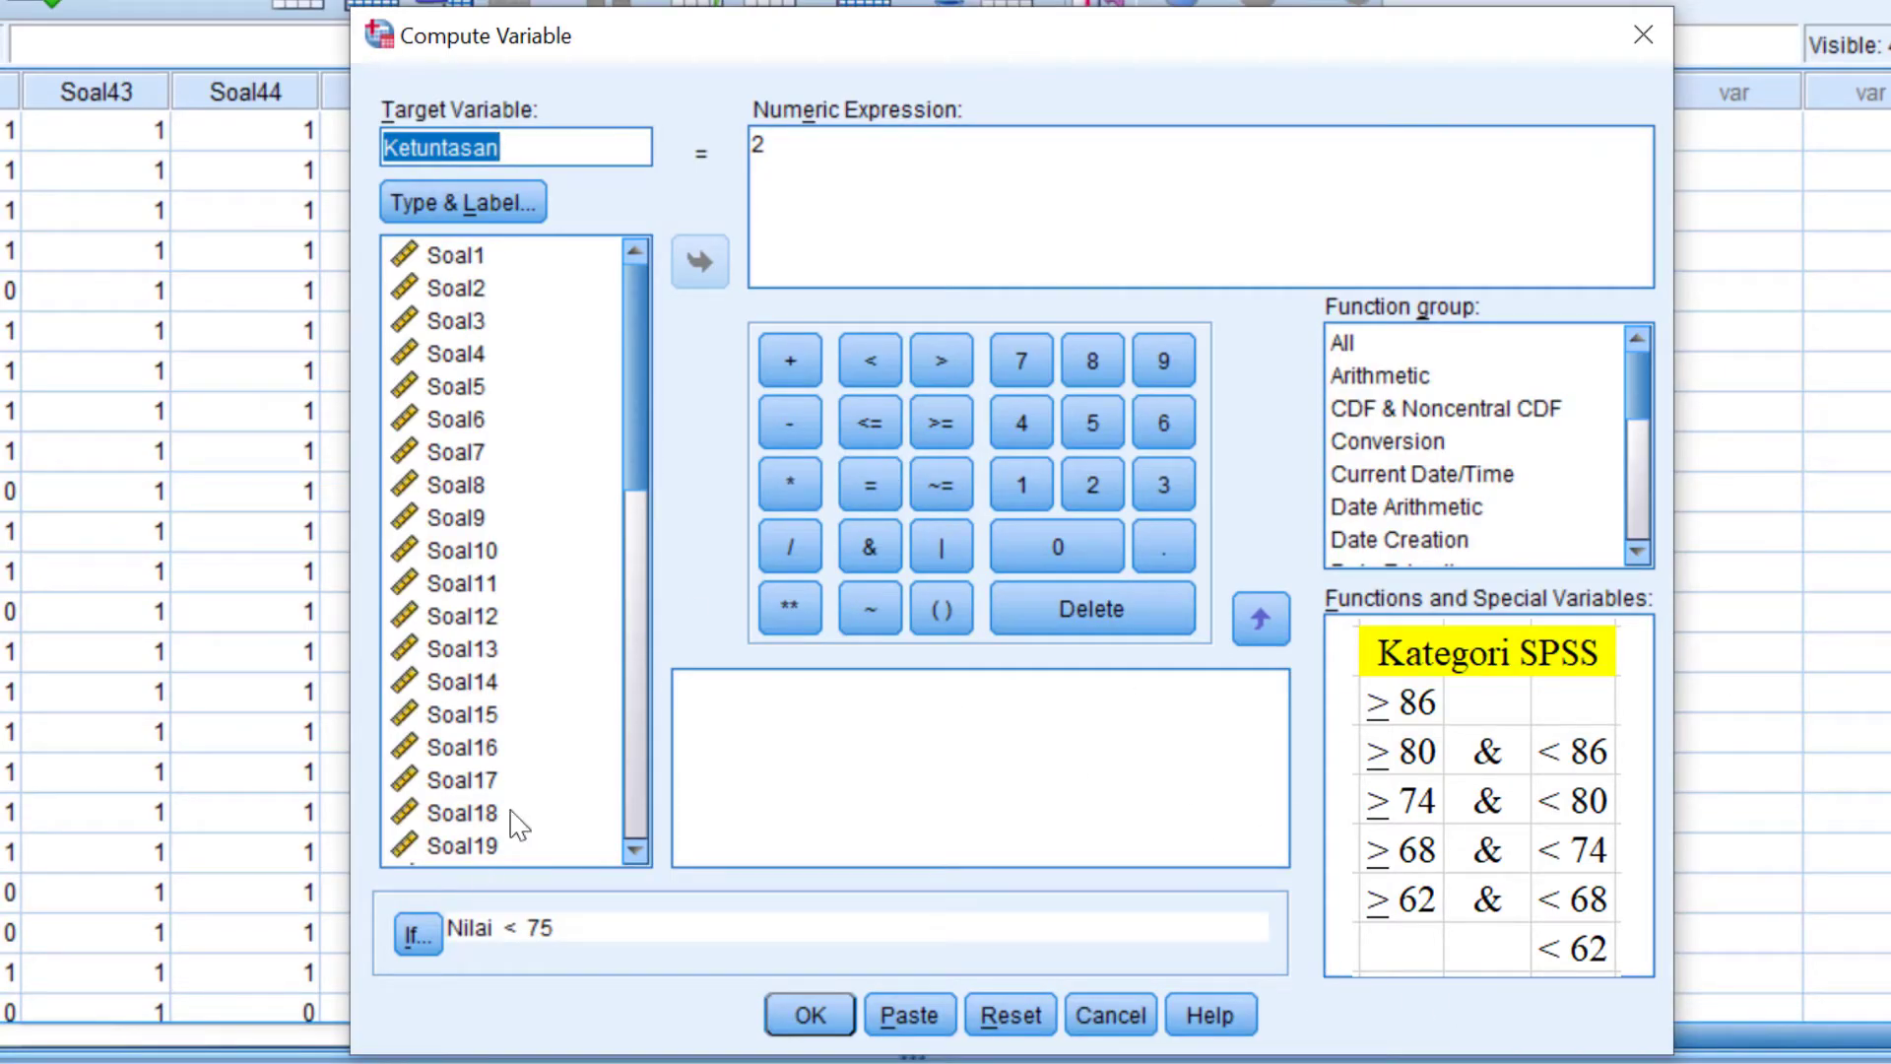
click(1018, 1005)
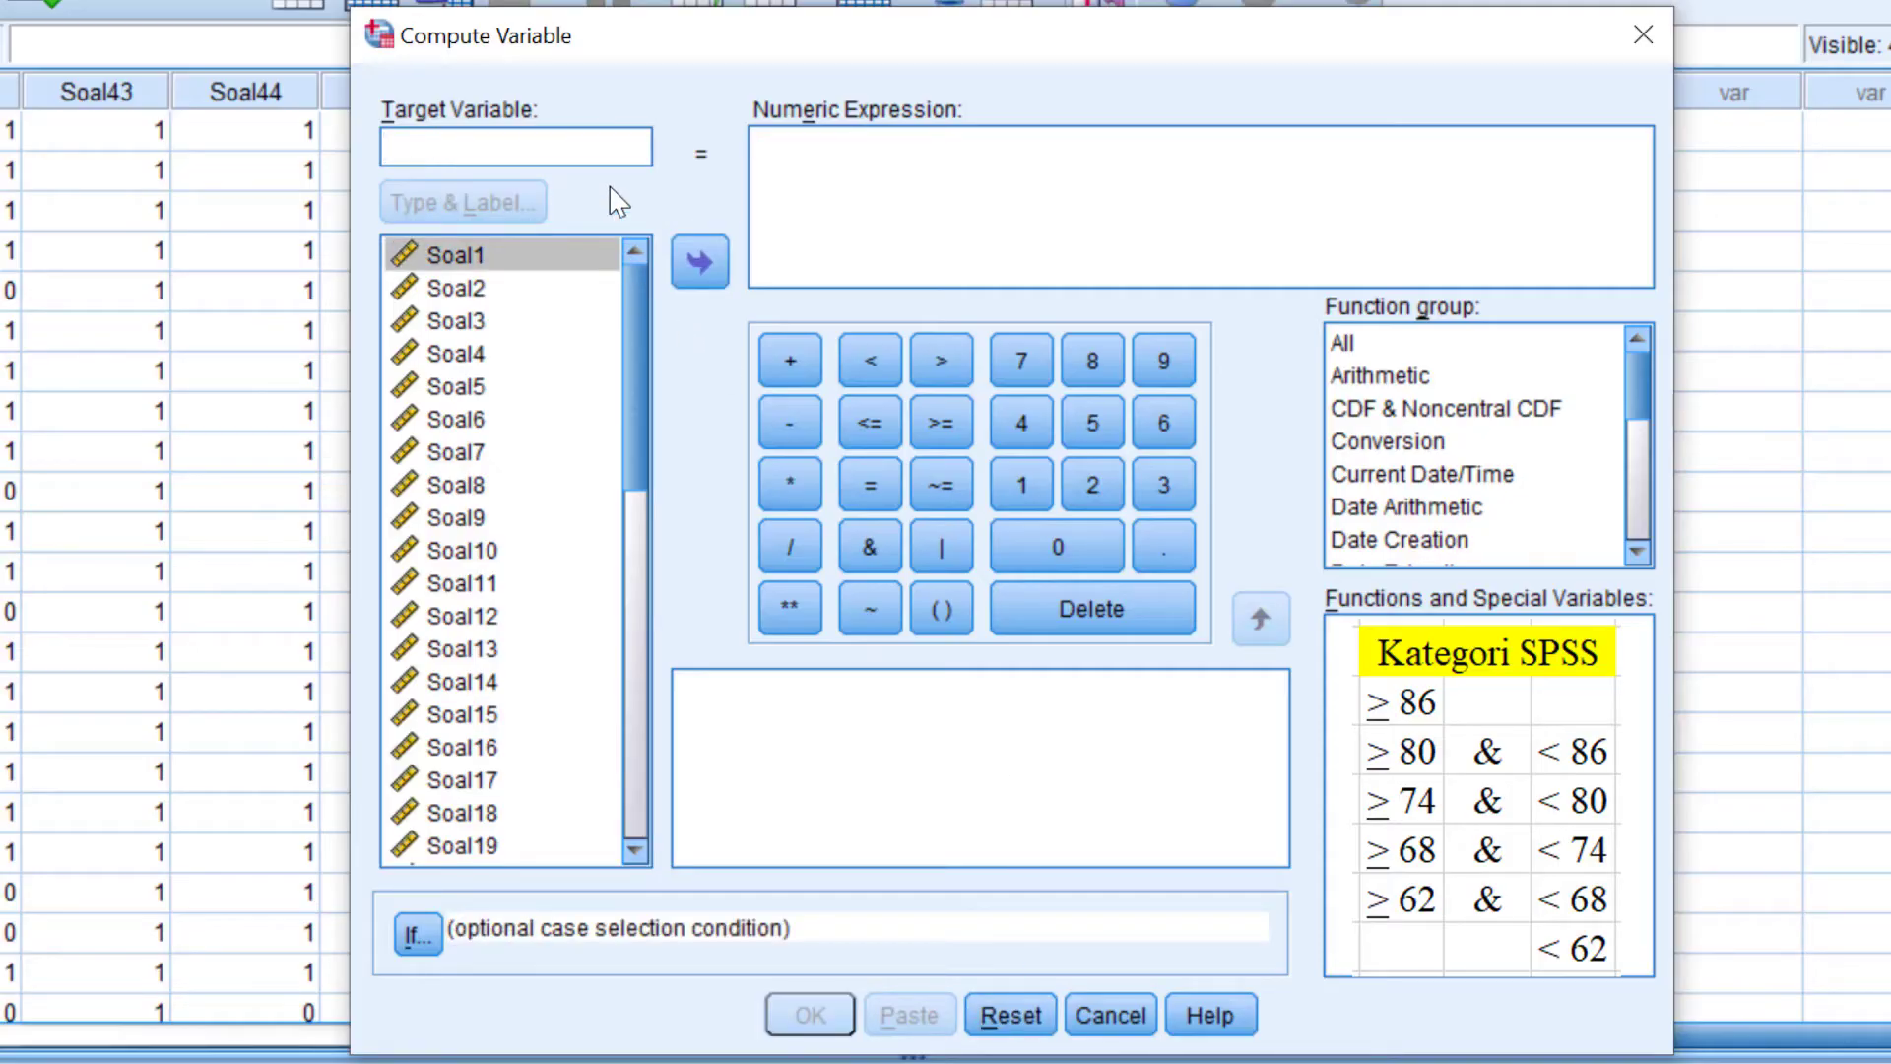
text(Kategori)
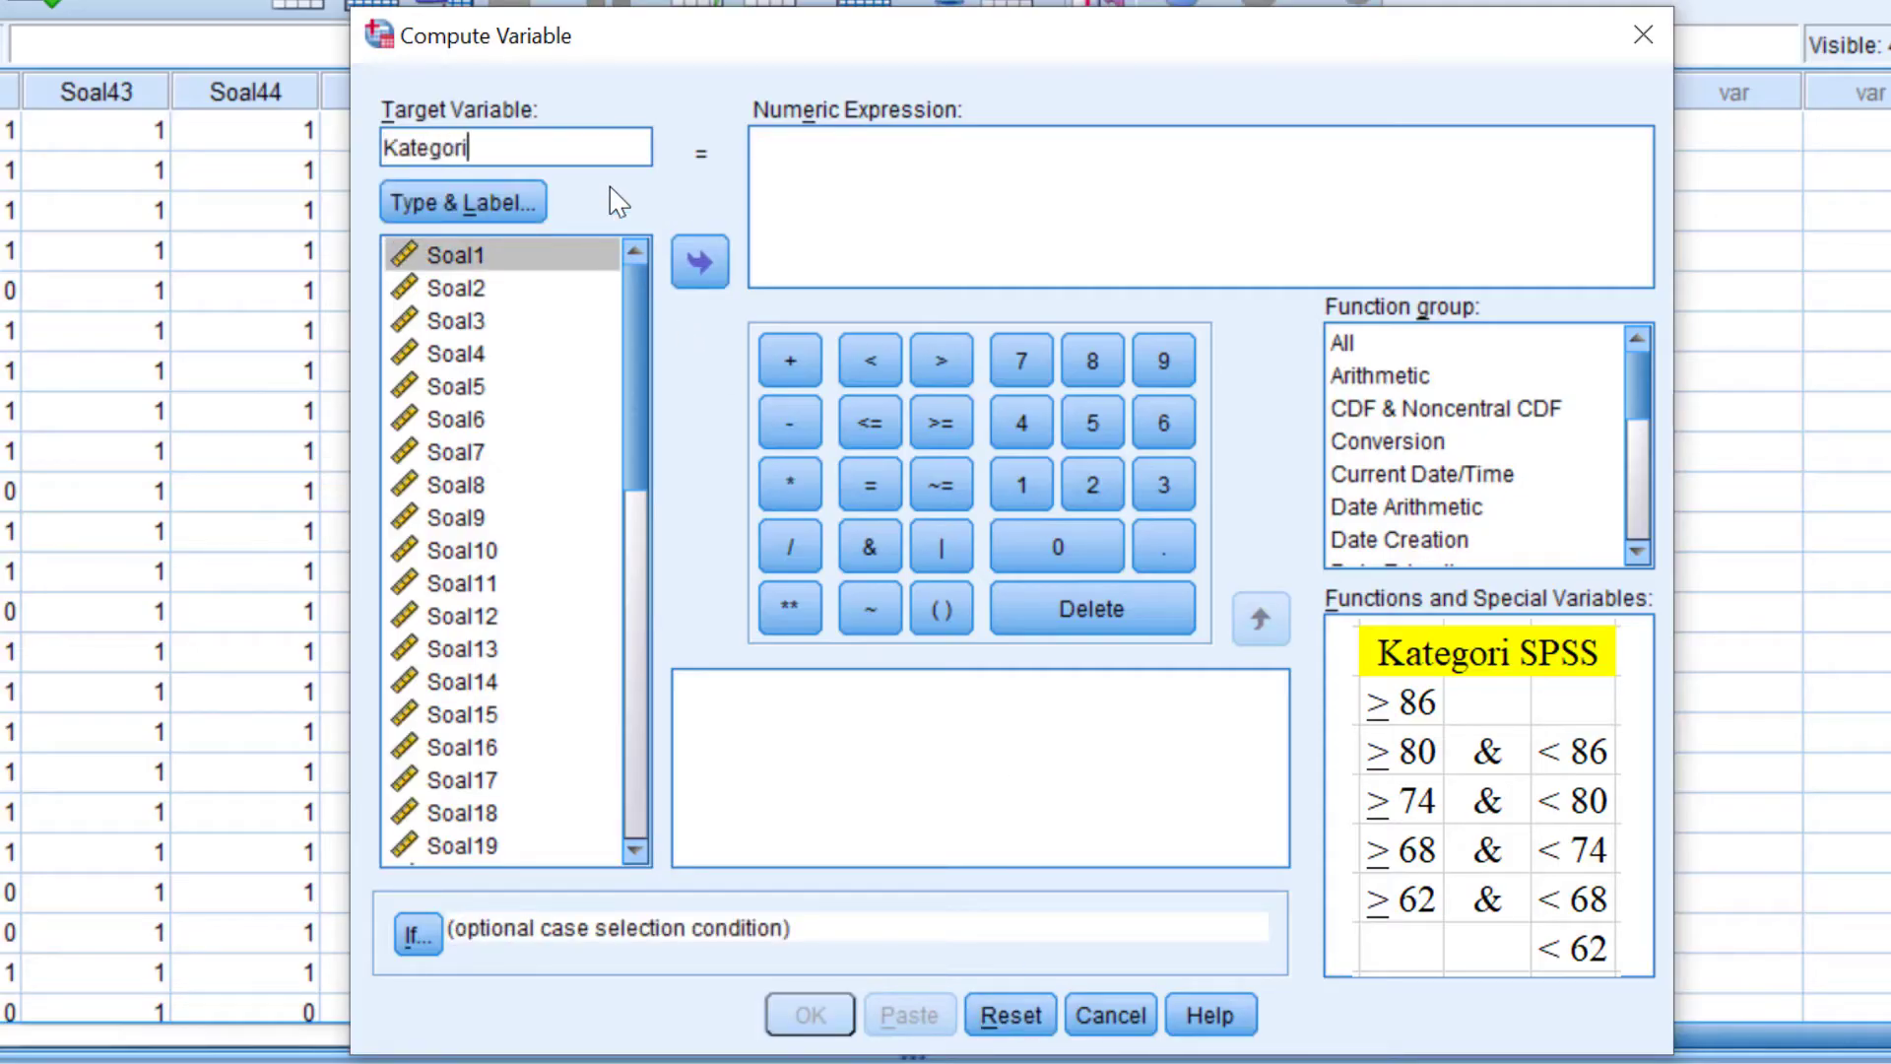
- Give the Kategori target variable the label "Tabel Distribudi Frekuensi Nilai Siswa", keeping the numeric type
click(511, 200)
click(1005, 437)
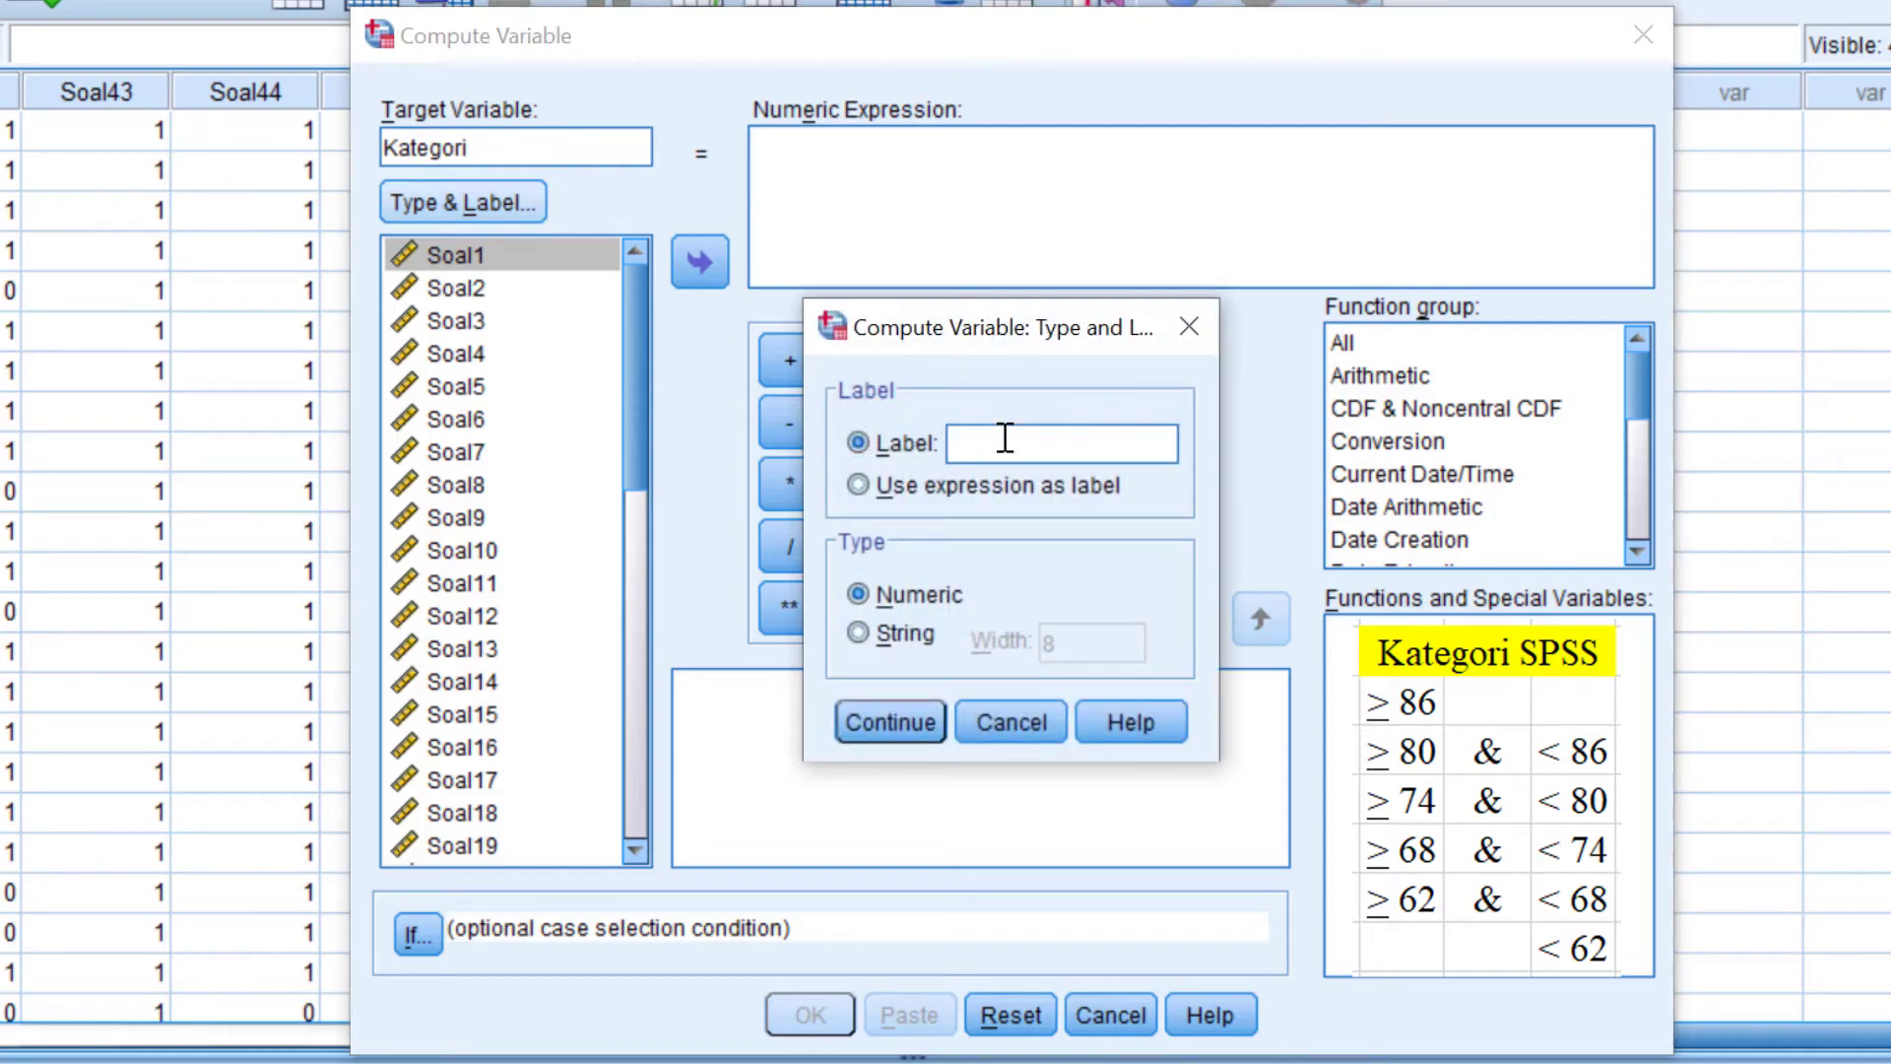
text(Tabel Dis)
text(tribu)
text(di Frek)
text(uensi)
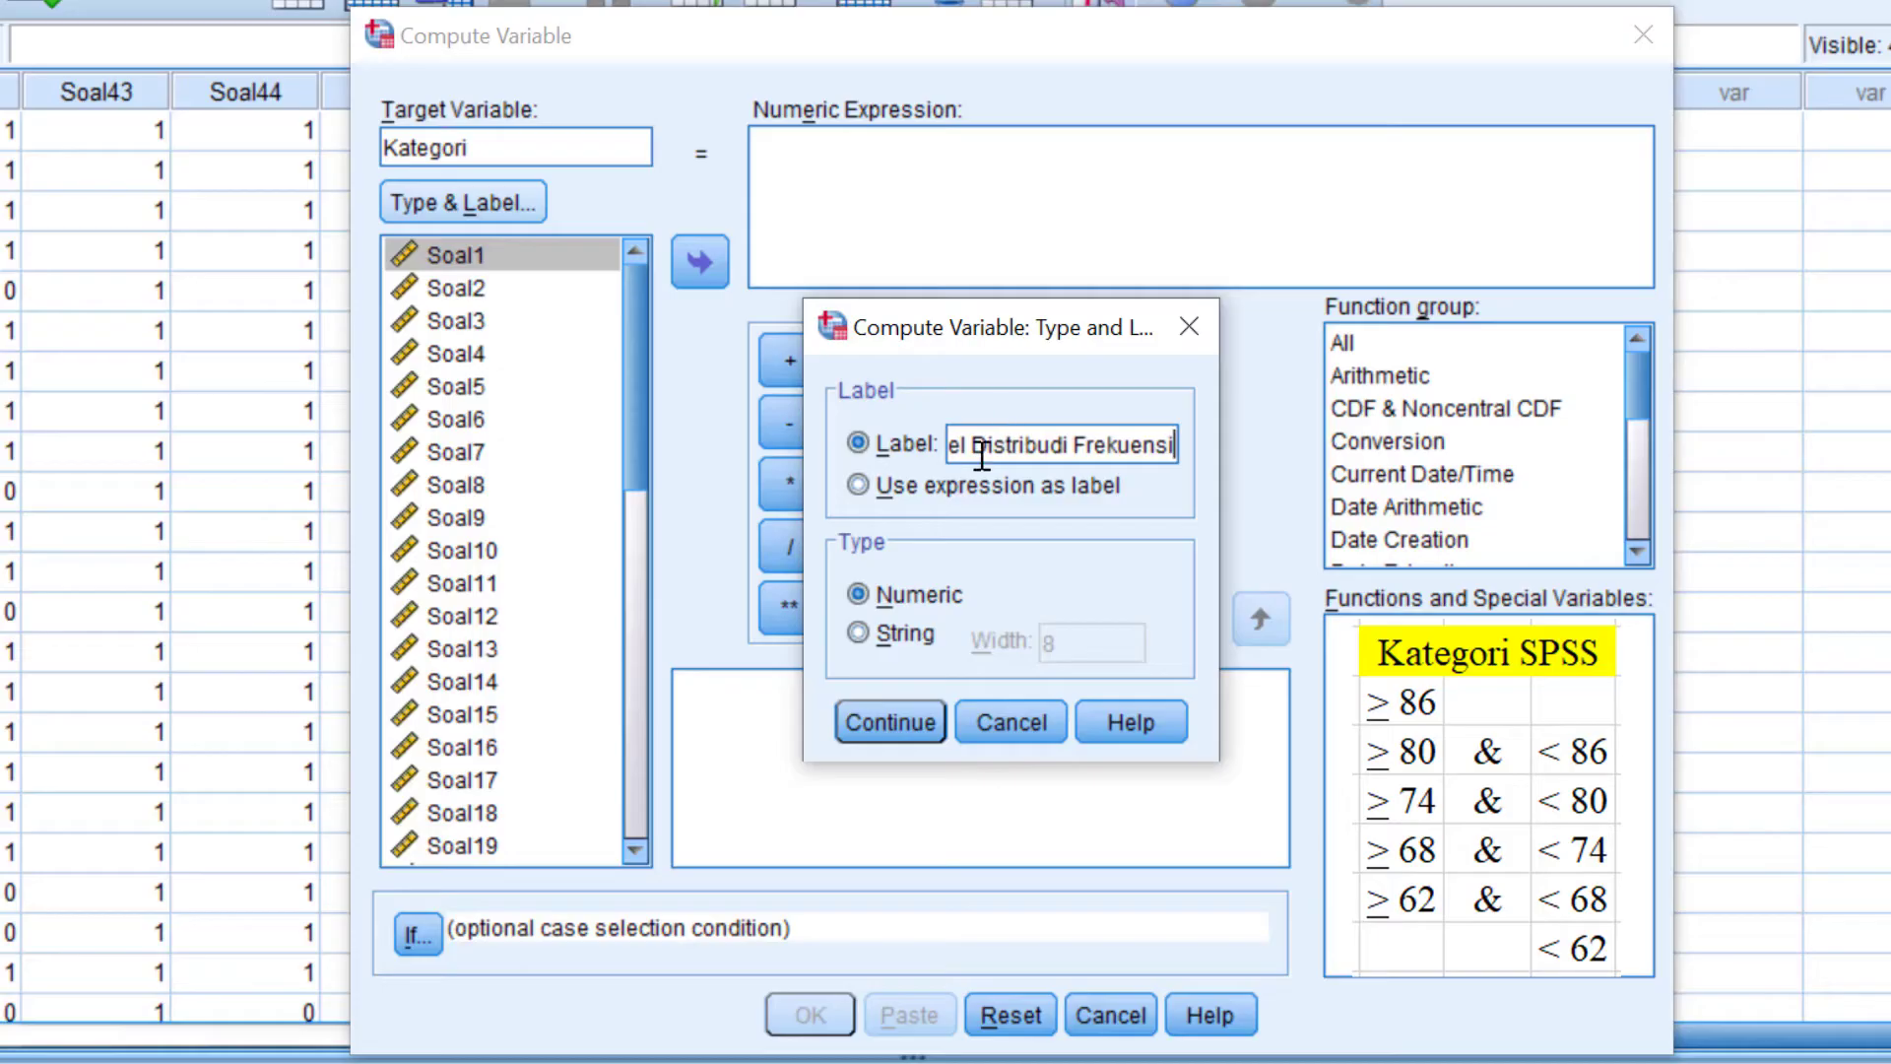
text( Nila)
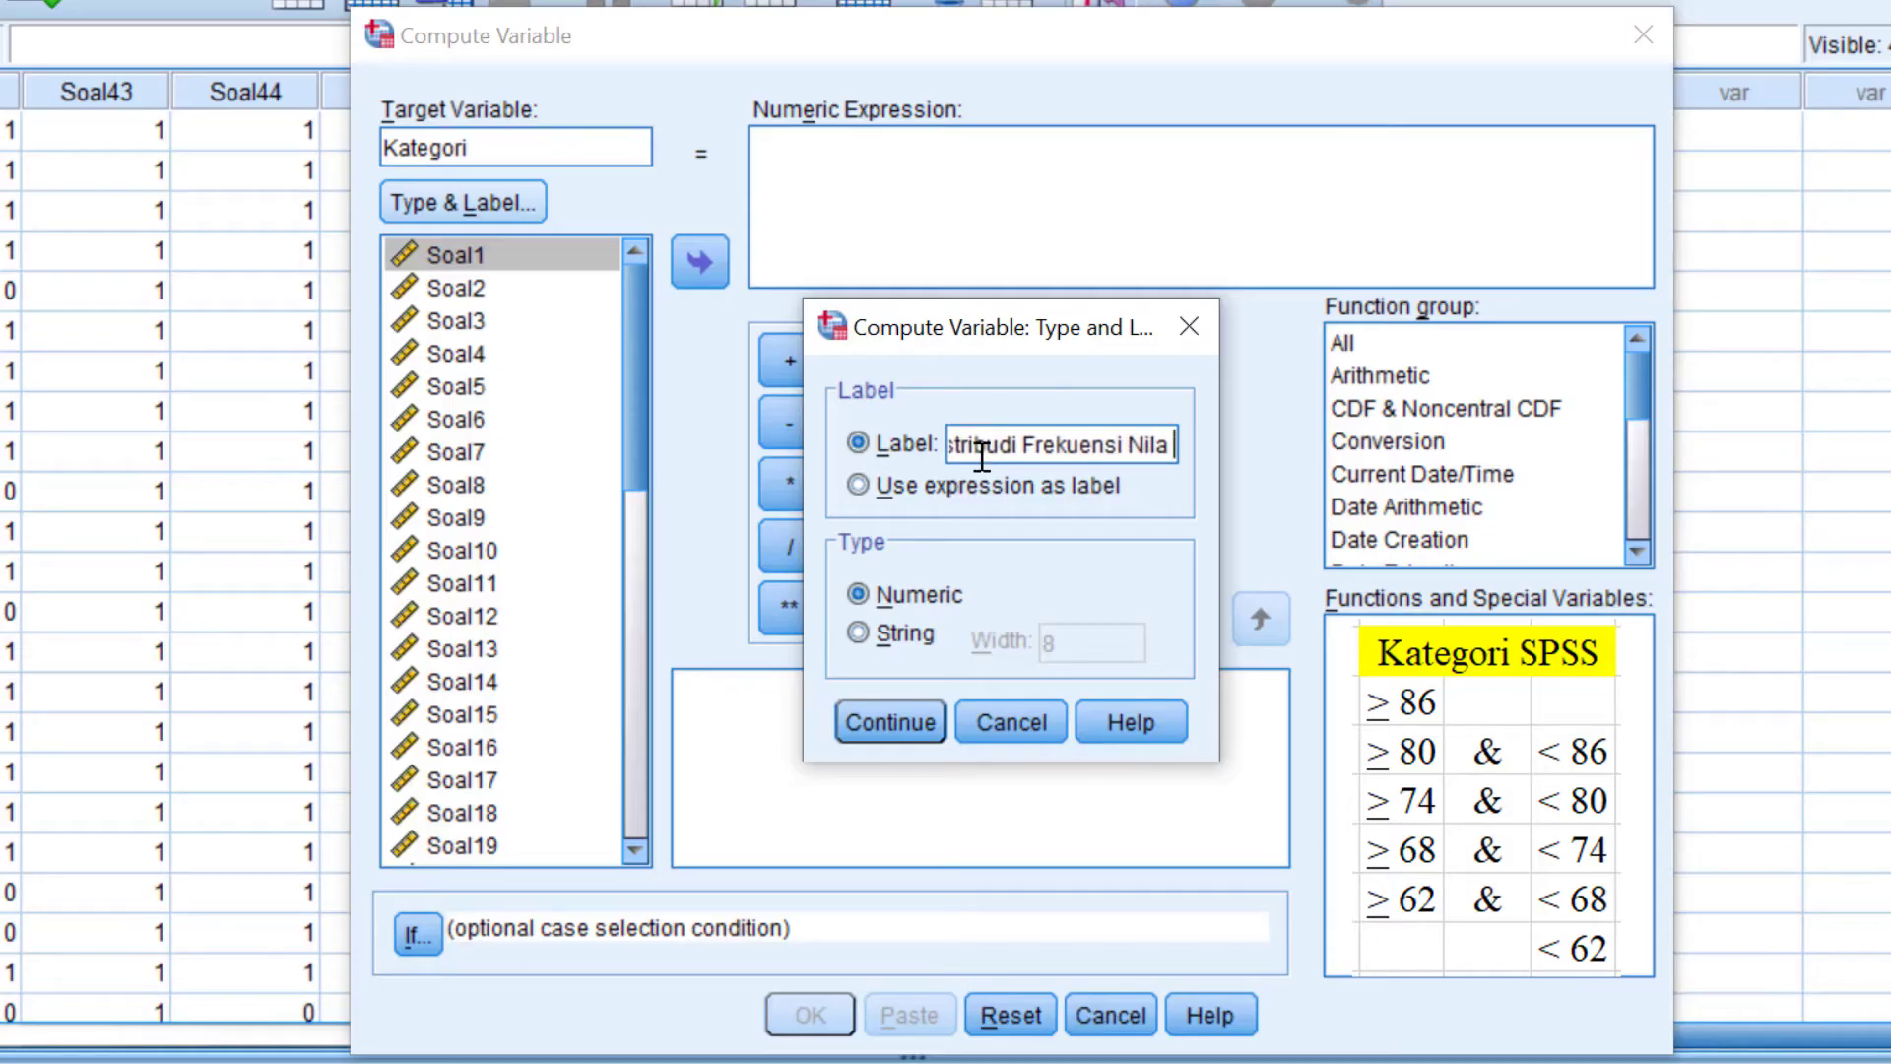
text(i )
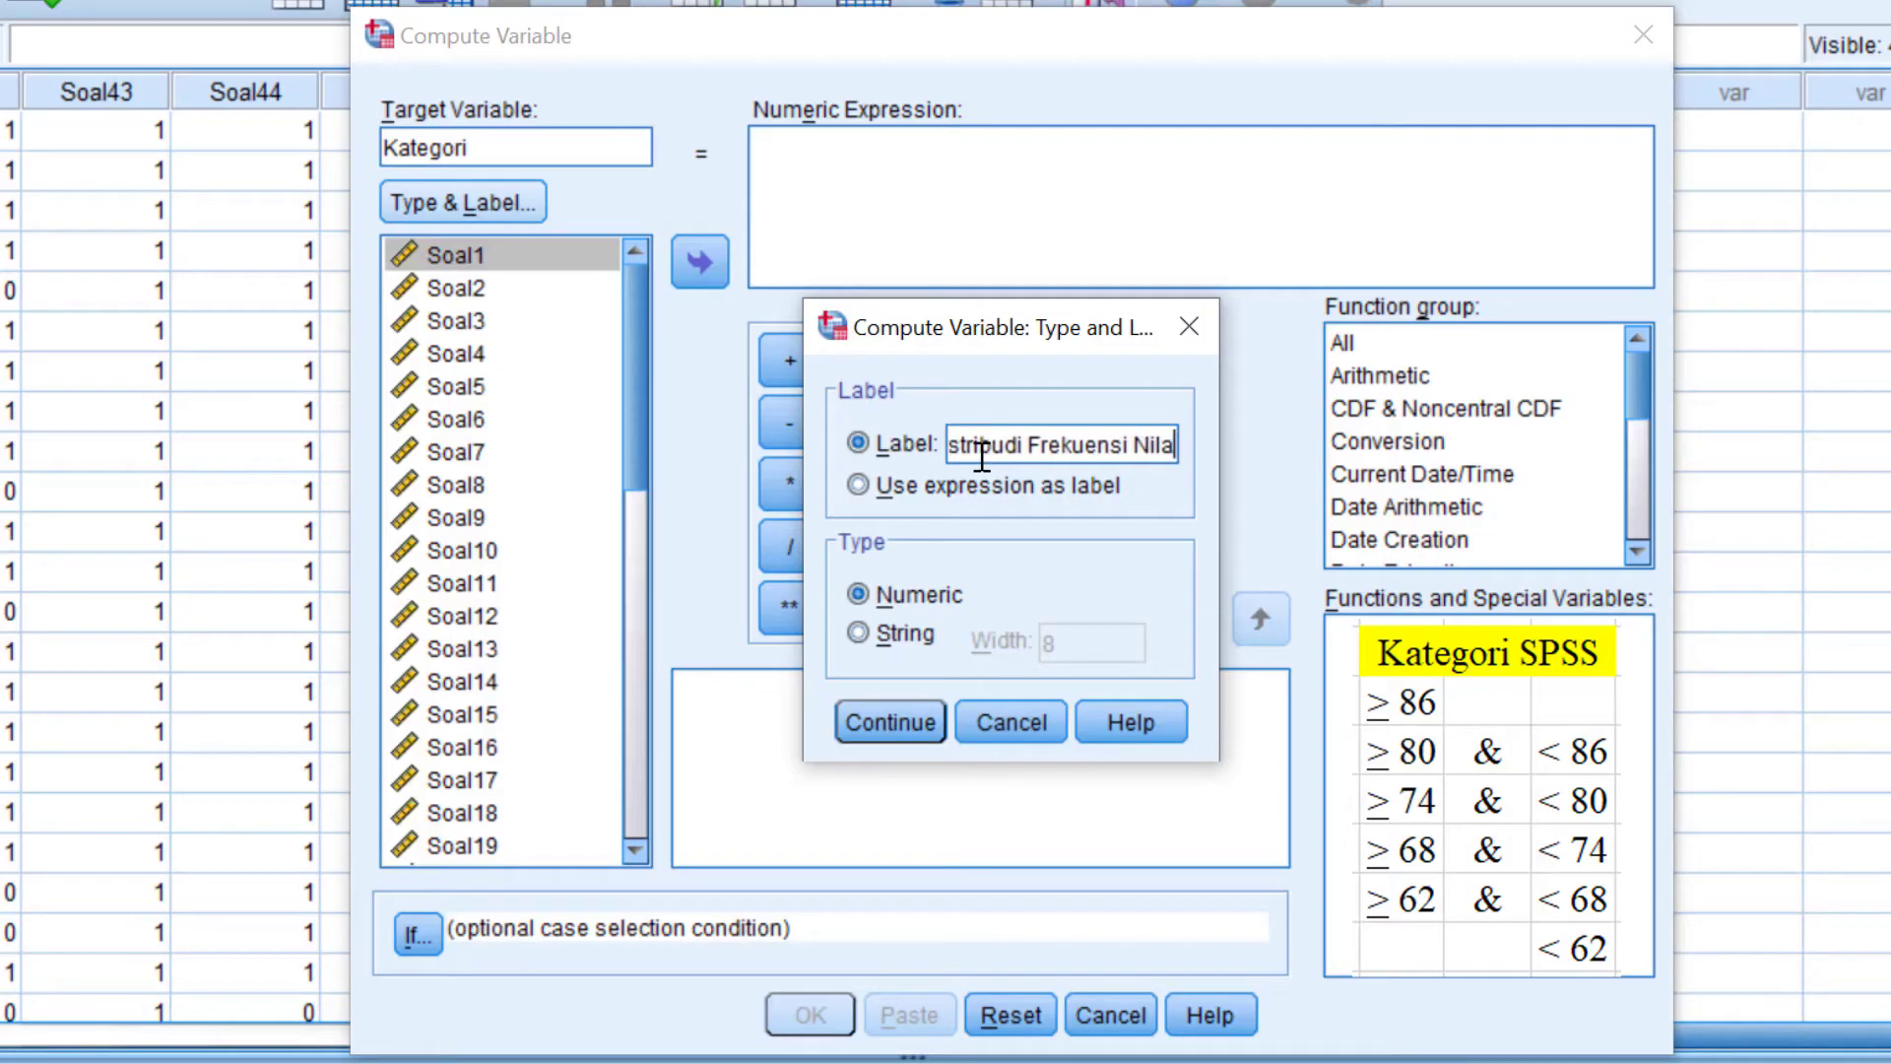
text(Sis)
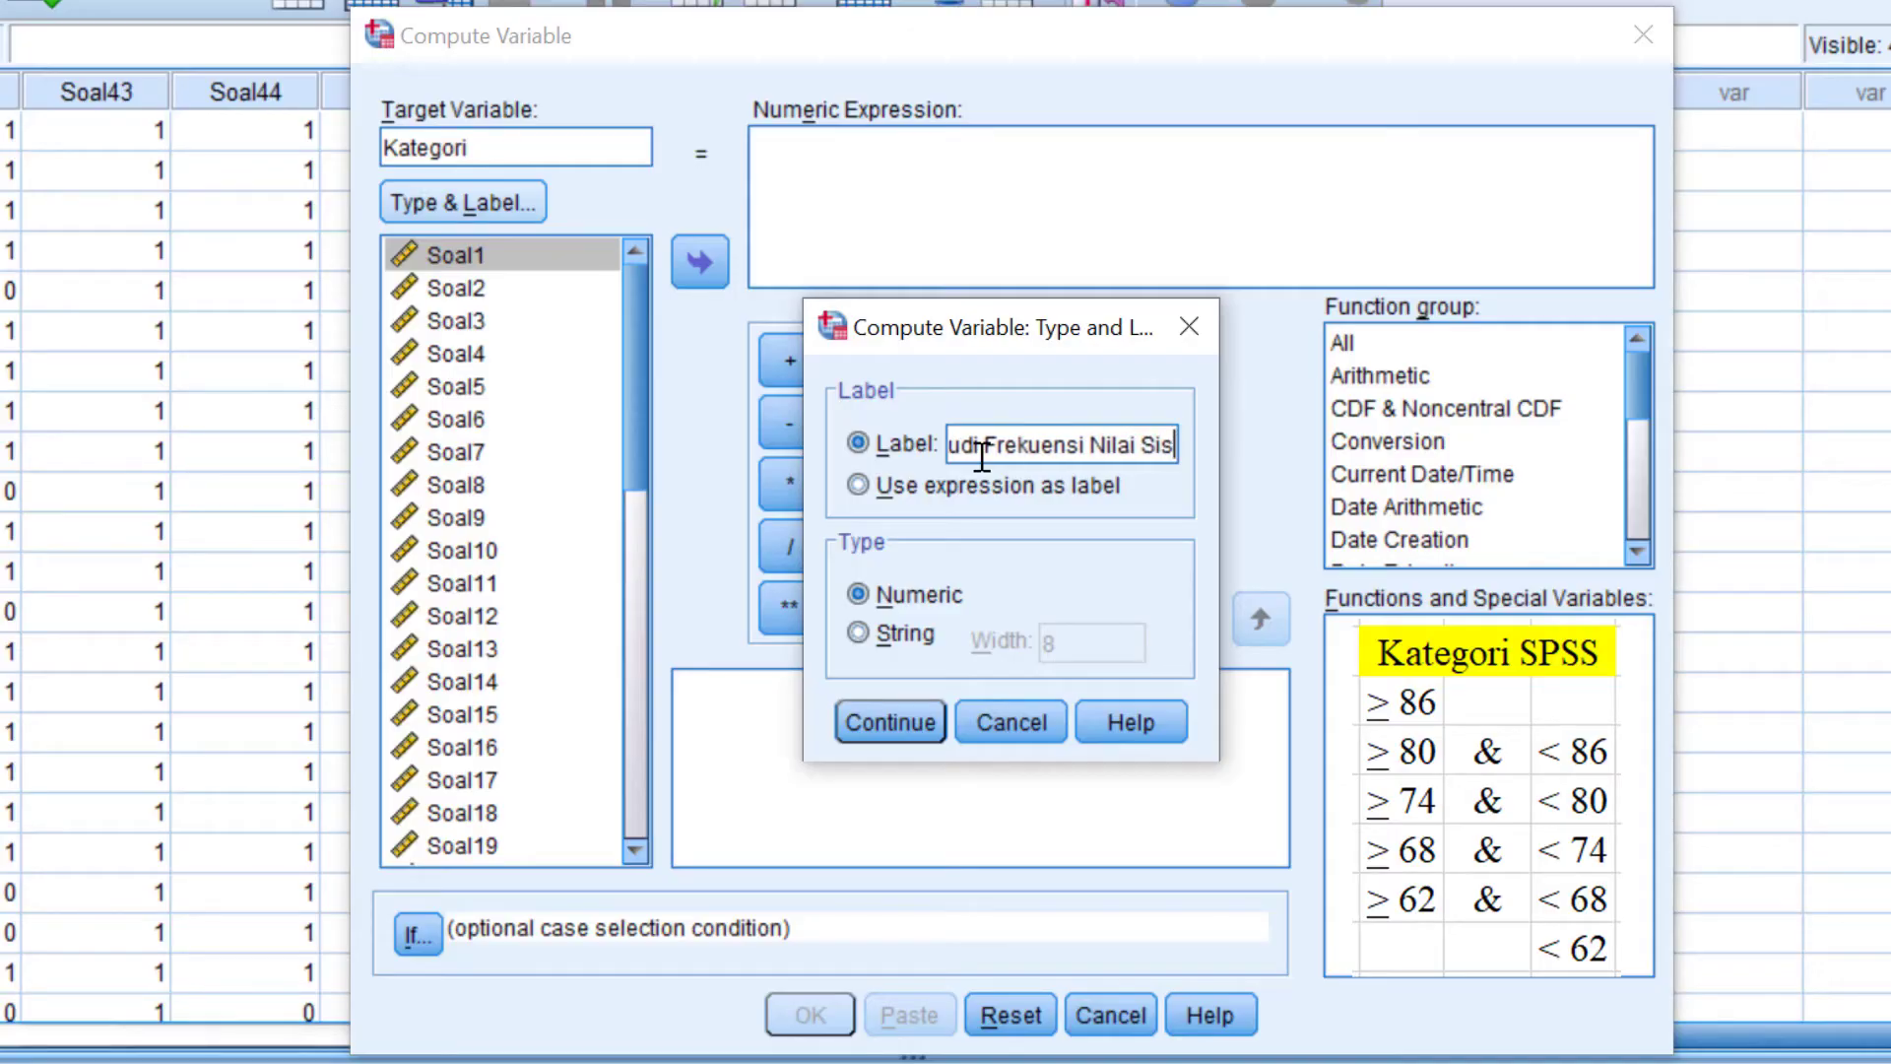
text(wa)
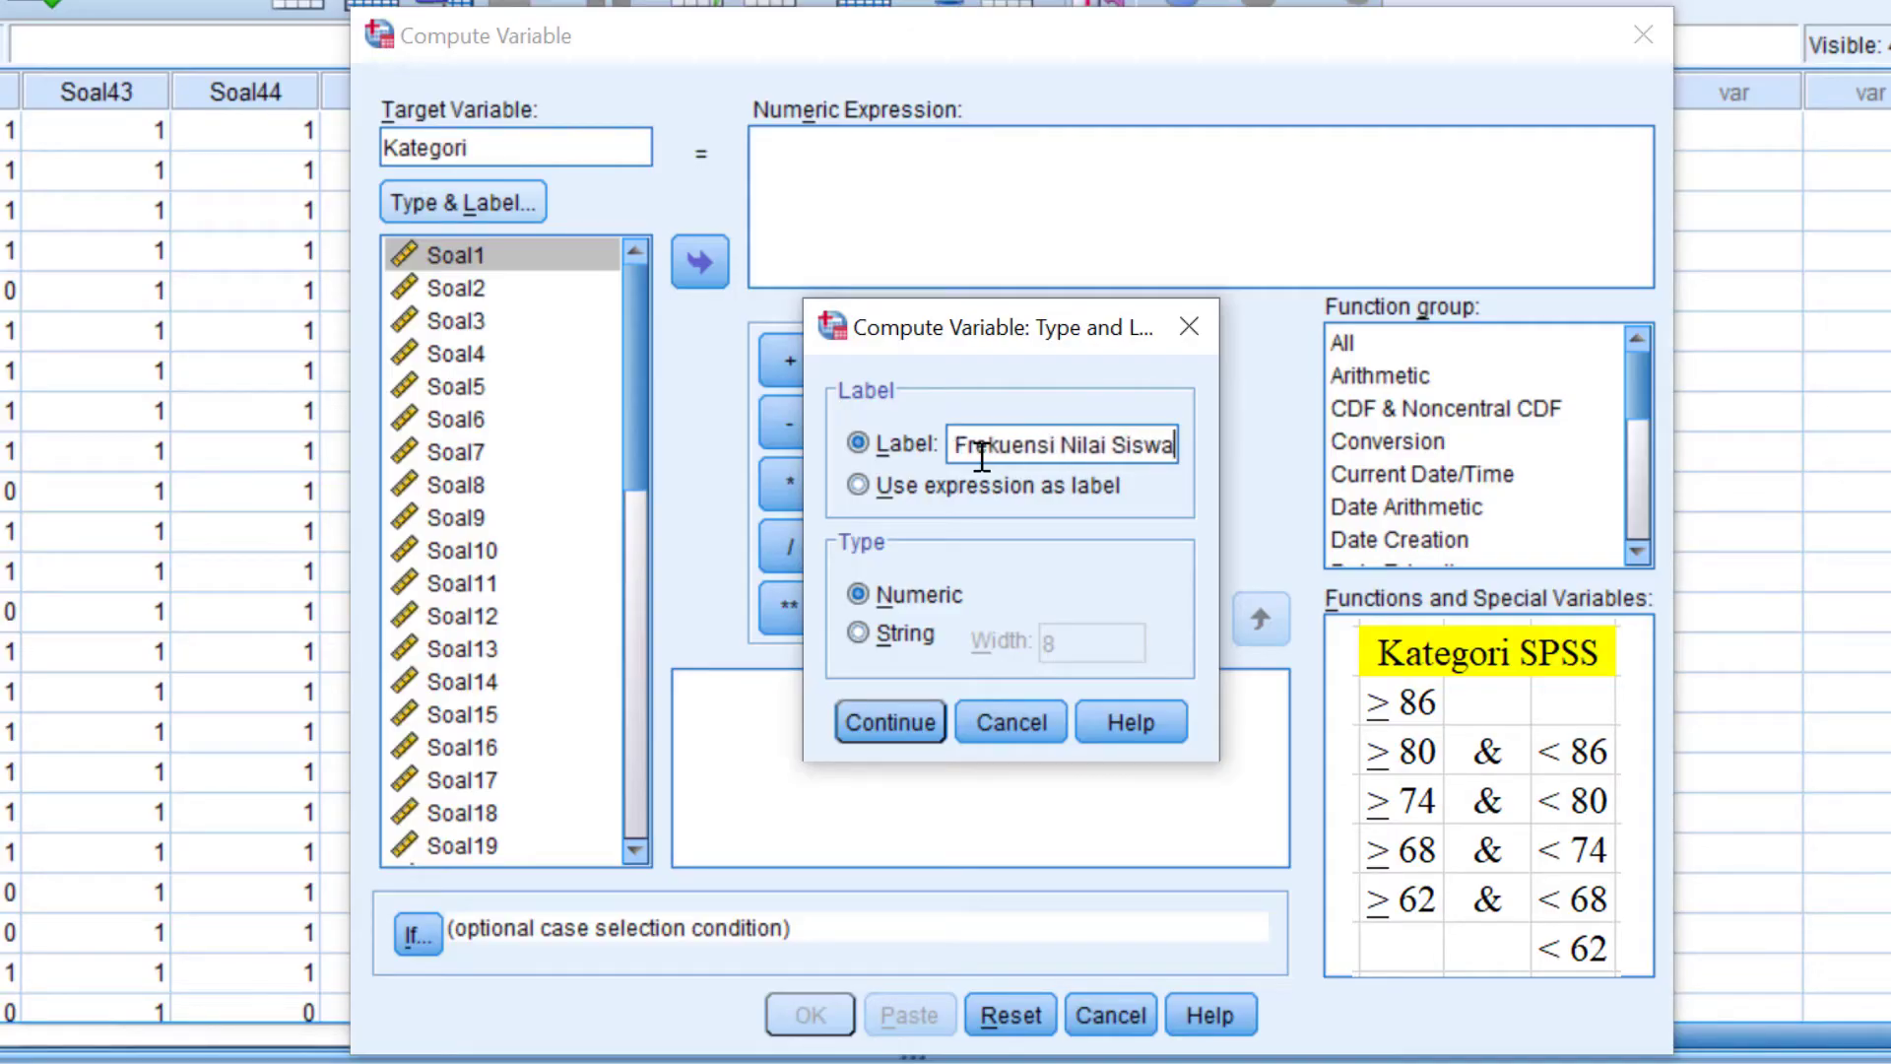
click(892, 720)
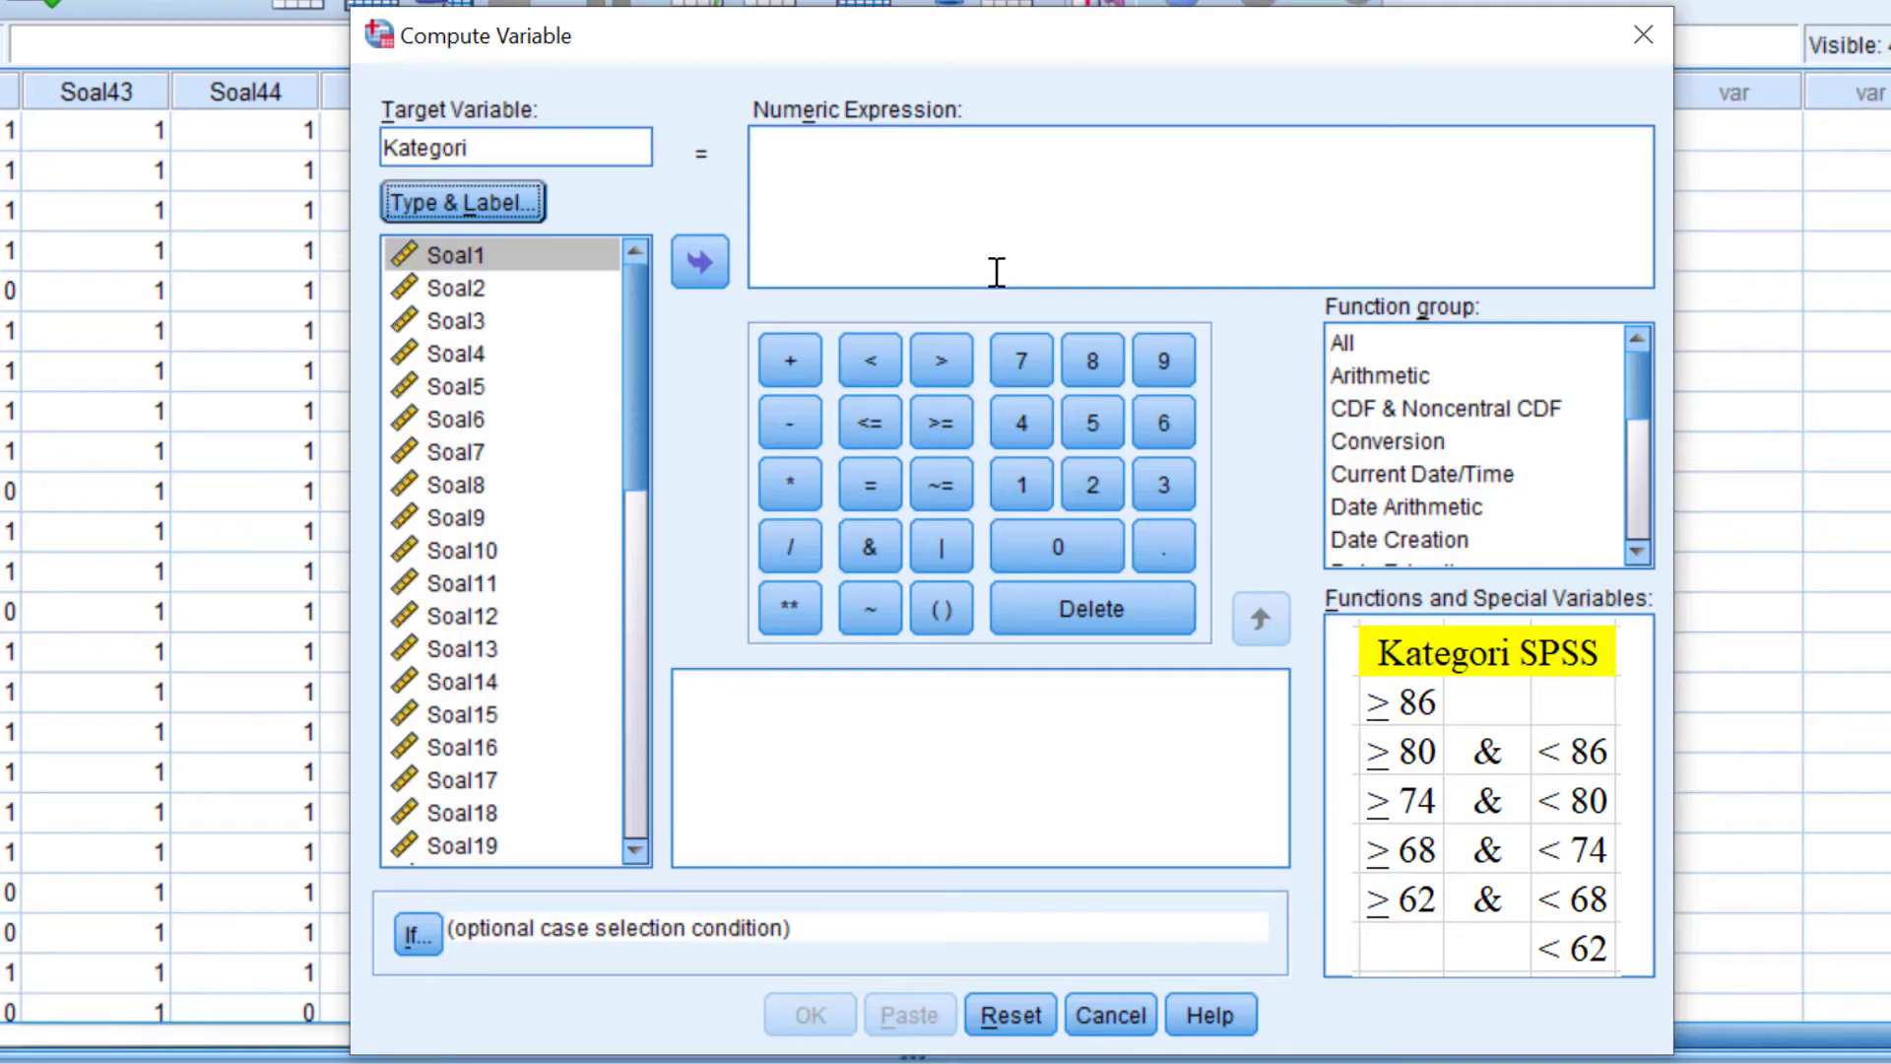
- Set the numeric expression for Kategori to 1 and restrict the computation to cases that satisfy a condition
click(928, 242)
text(1)
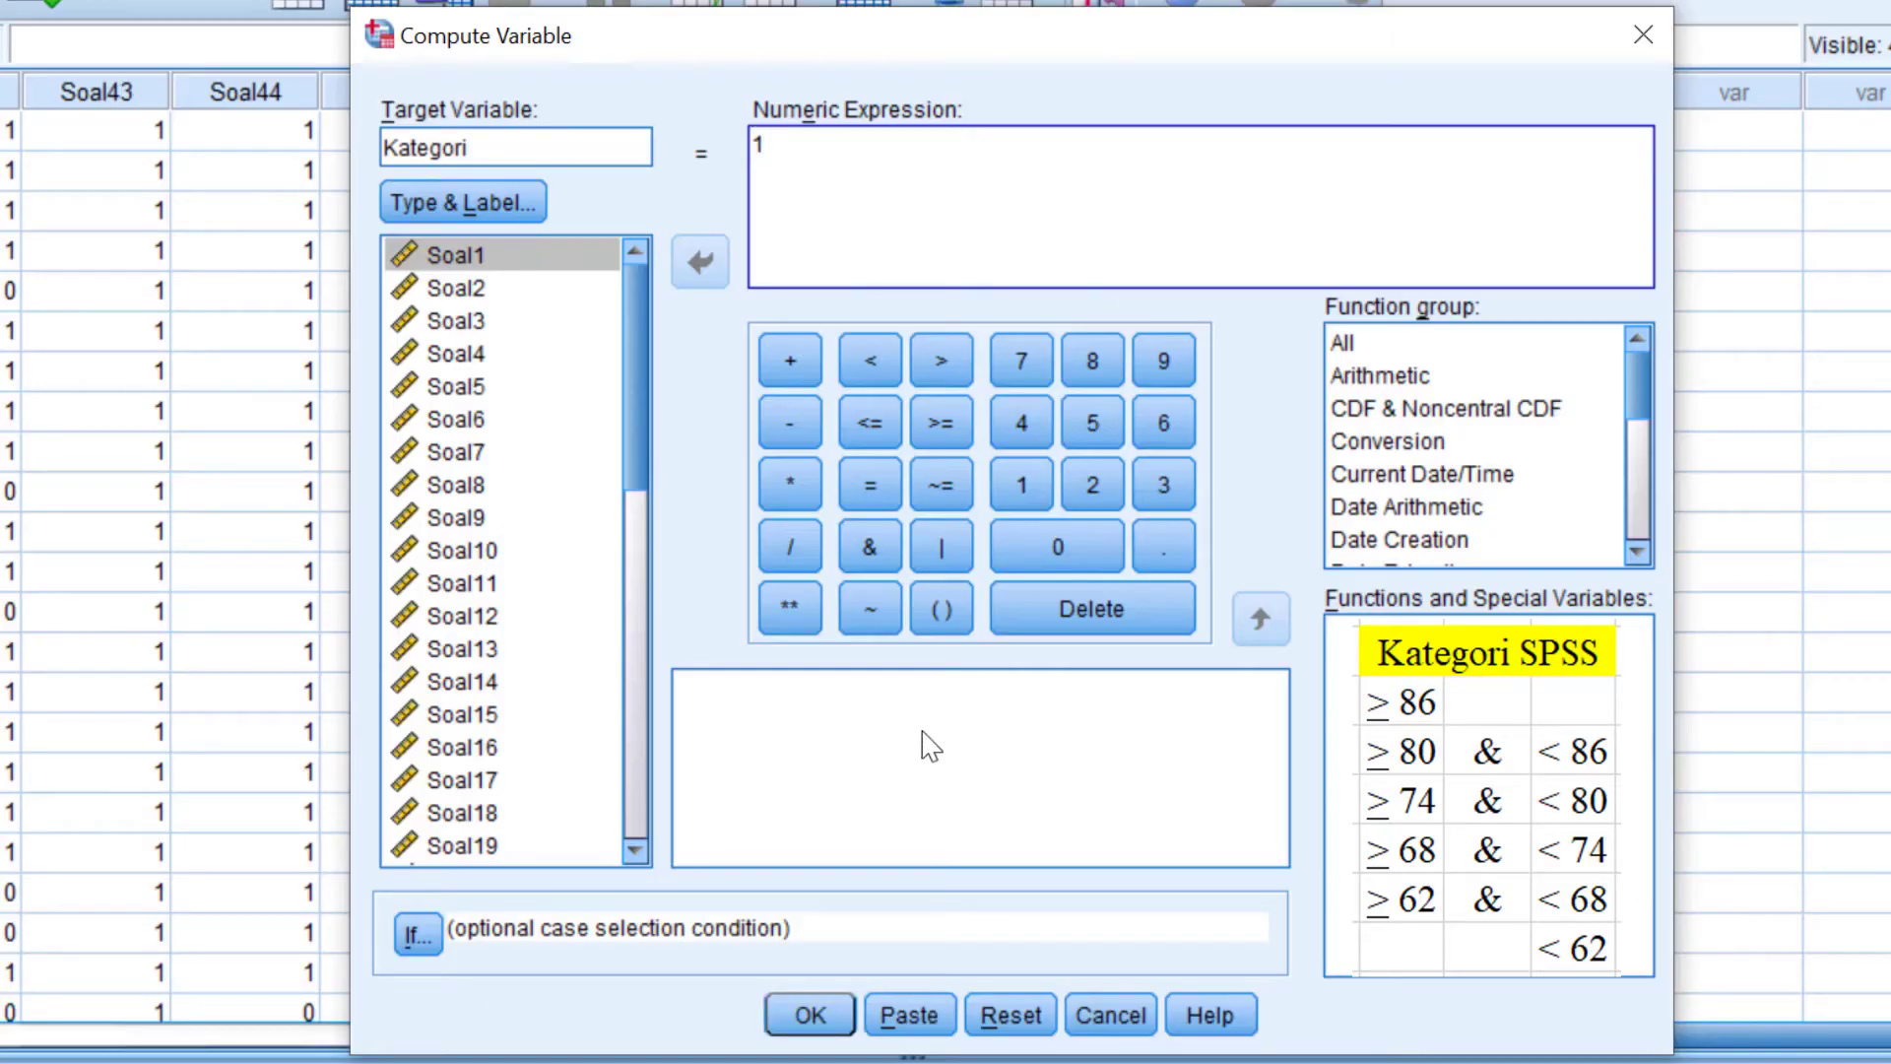
click(418, 936)
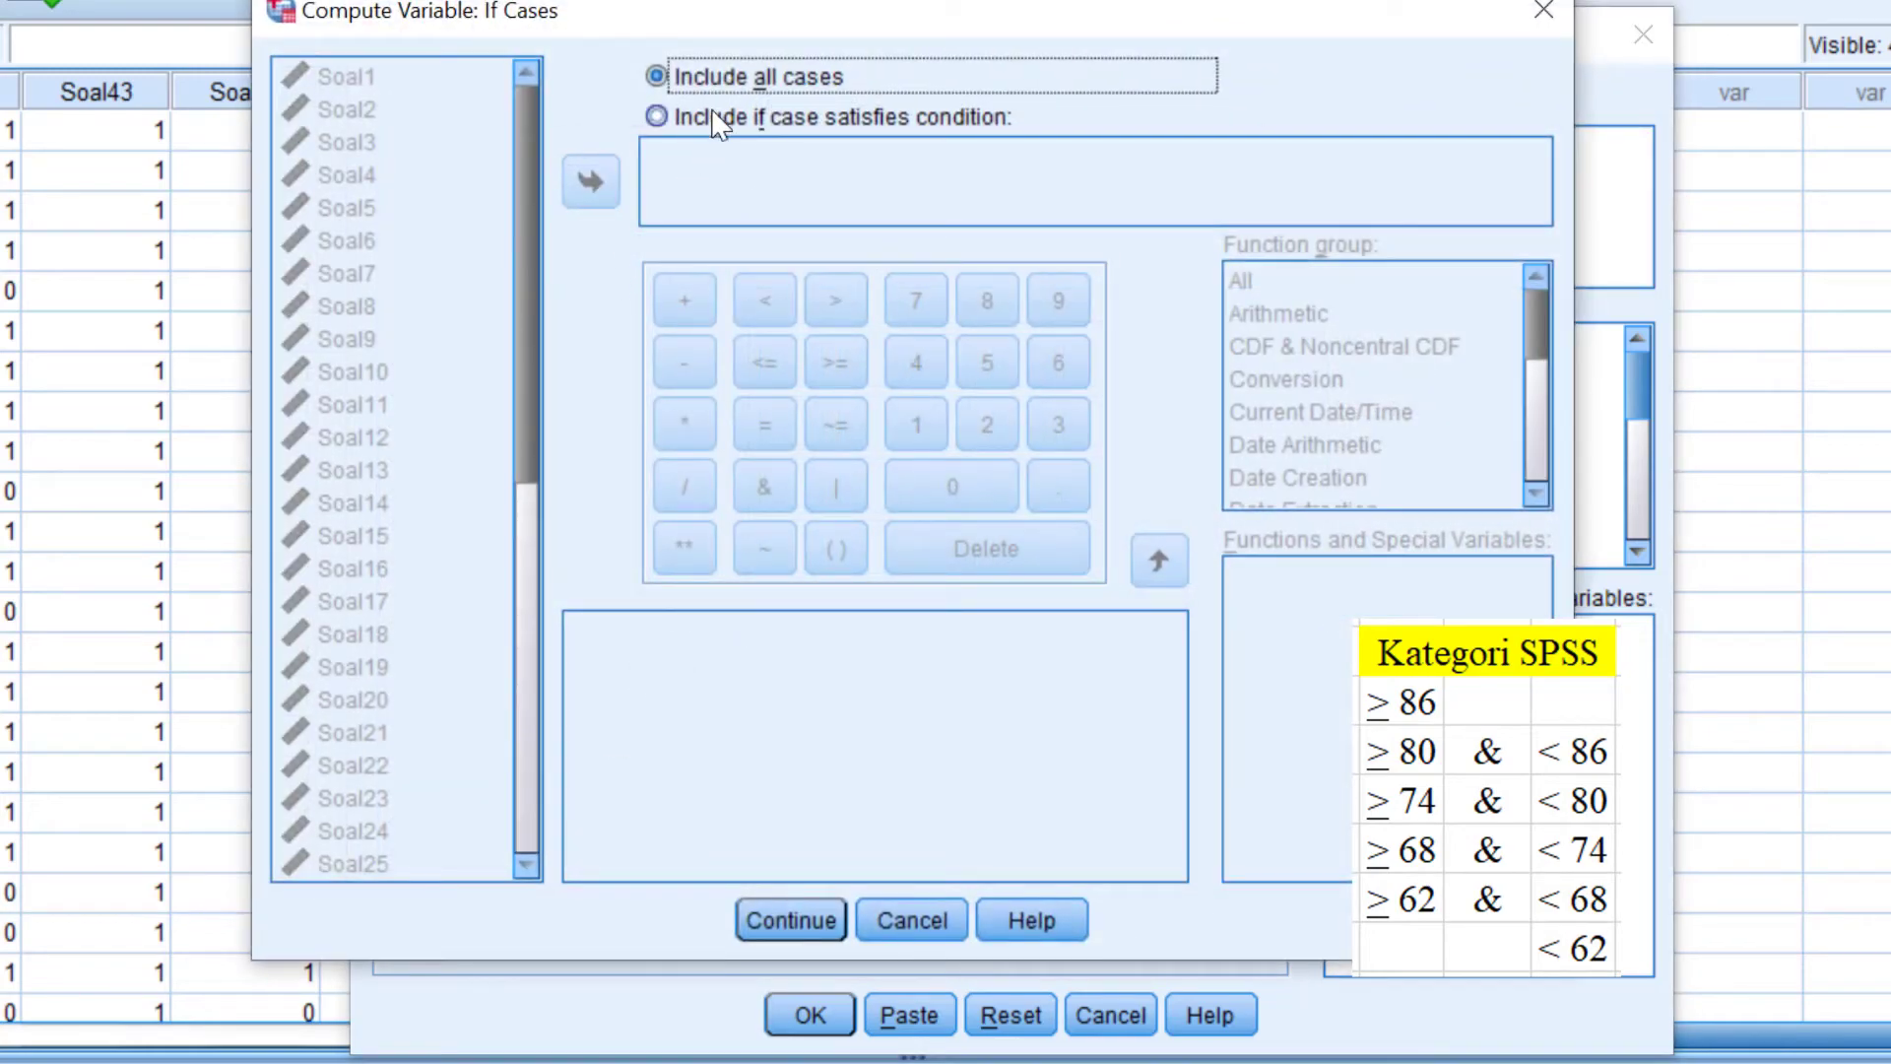
click(705, 123)
click(836, 363)
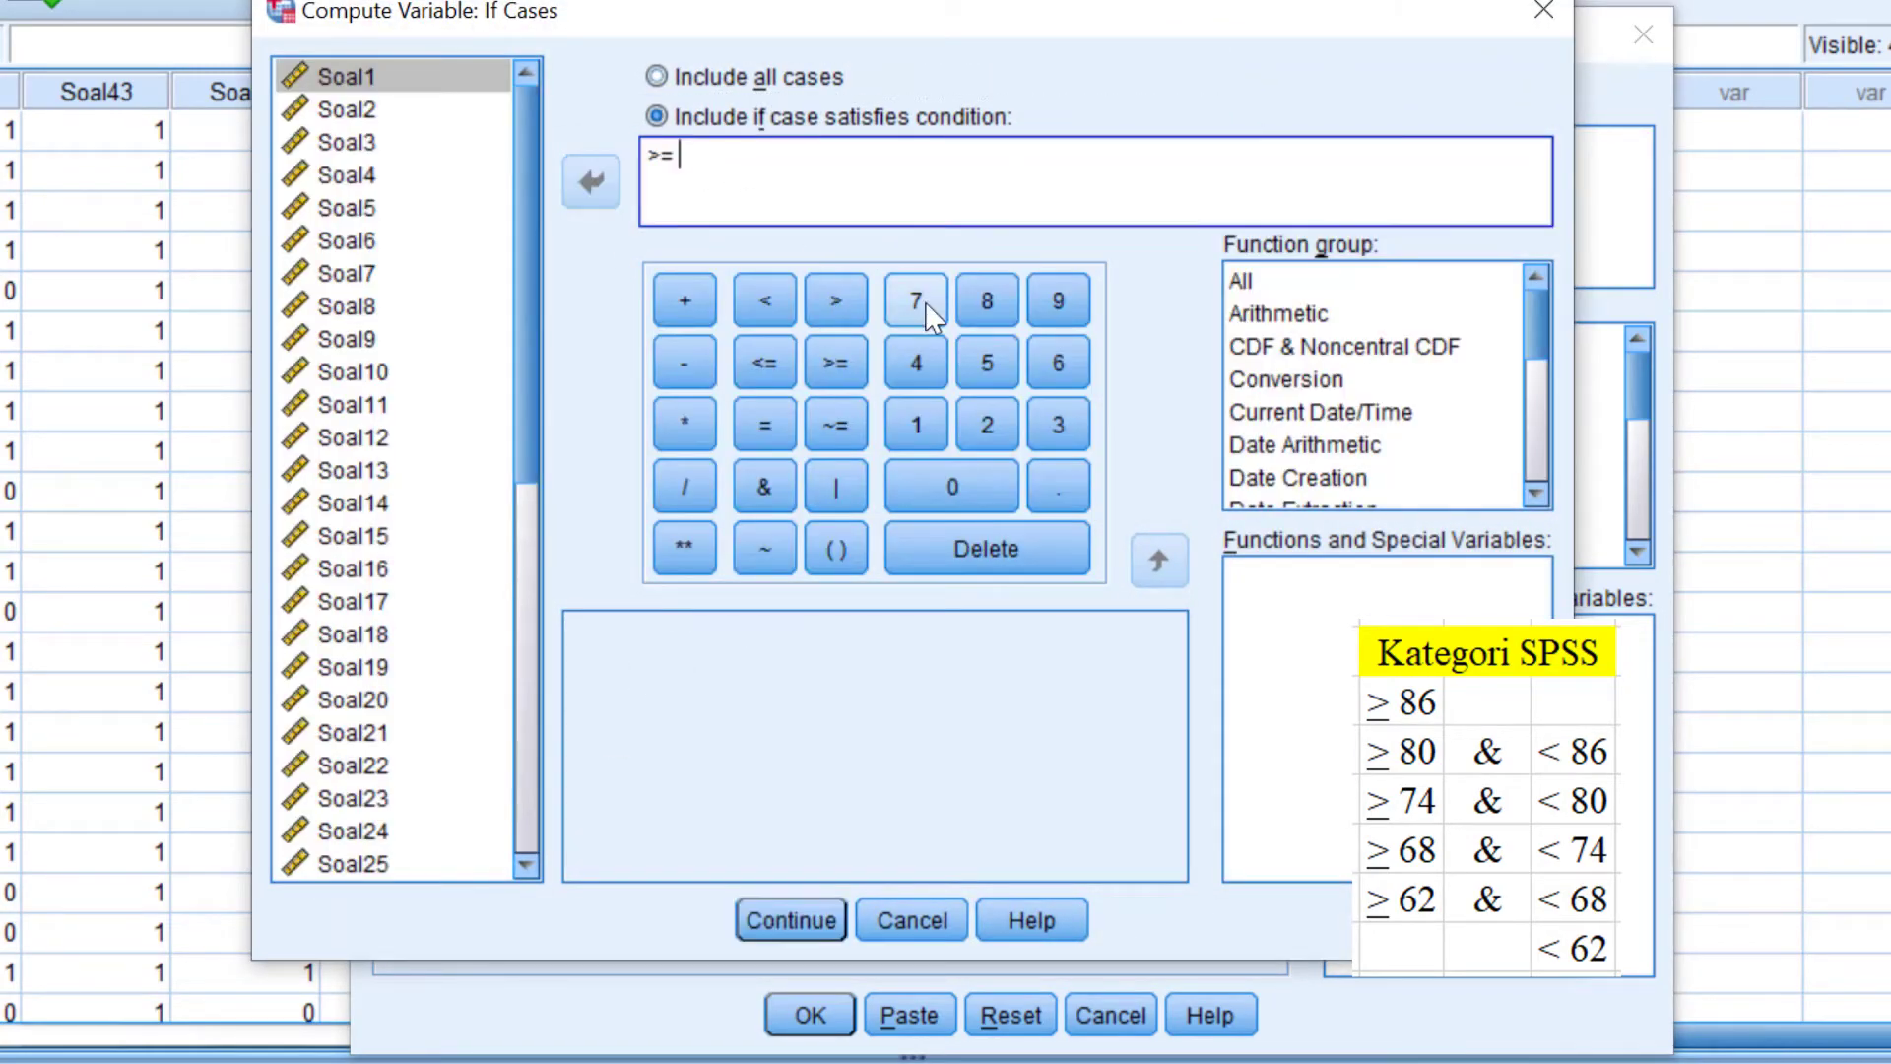
click(985, 300)
click(1059, 362)
key(BackSpace)
key(BackSpace)
- Set the case condition to Nilai >= 86 and run the Kategori computation
drag(522, 459, 424, 855)
click(421, 833)
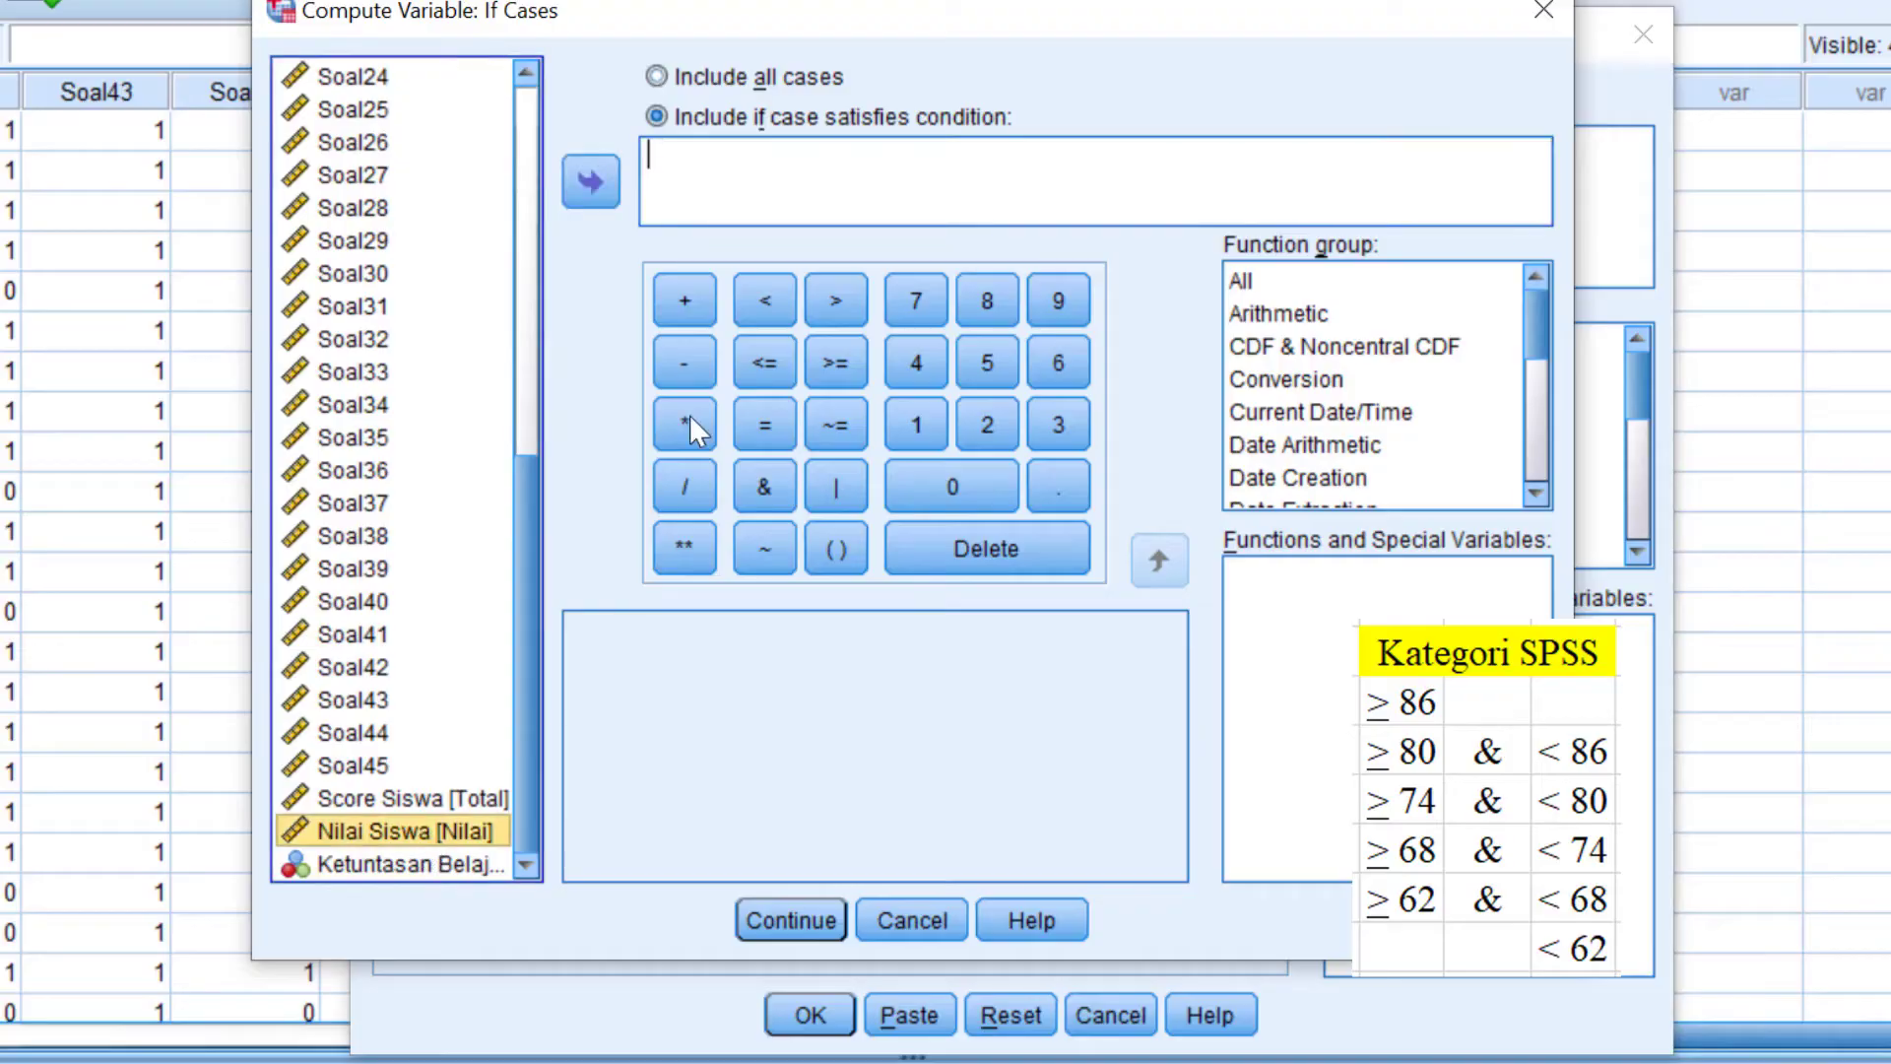
click(596, 183)
click(836, 364)
click(988, 311)
click(1063, 358)
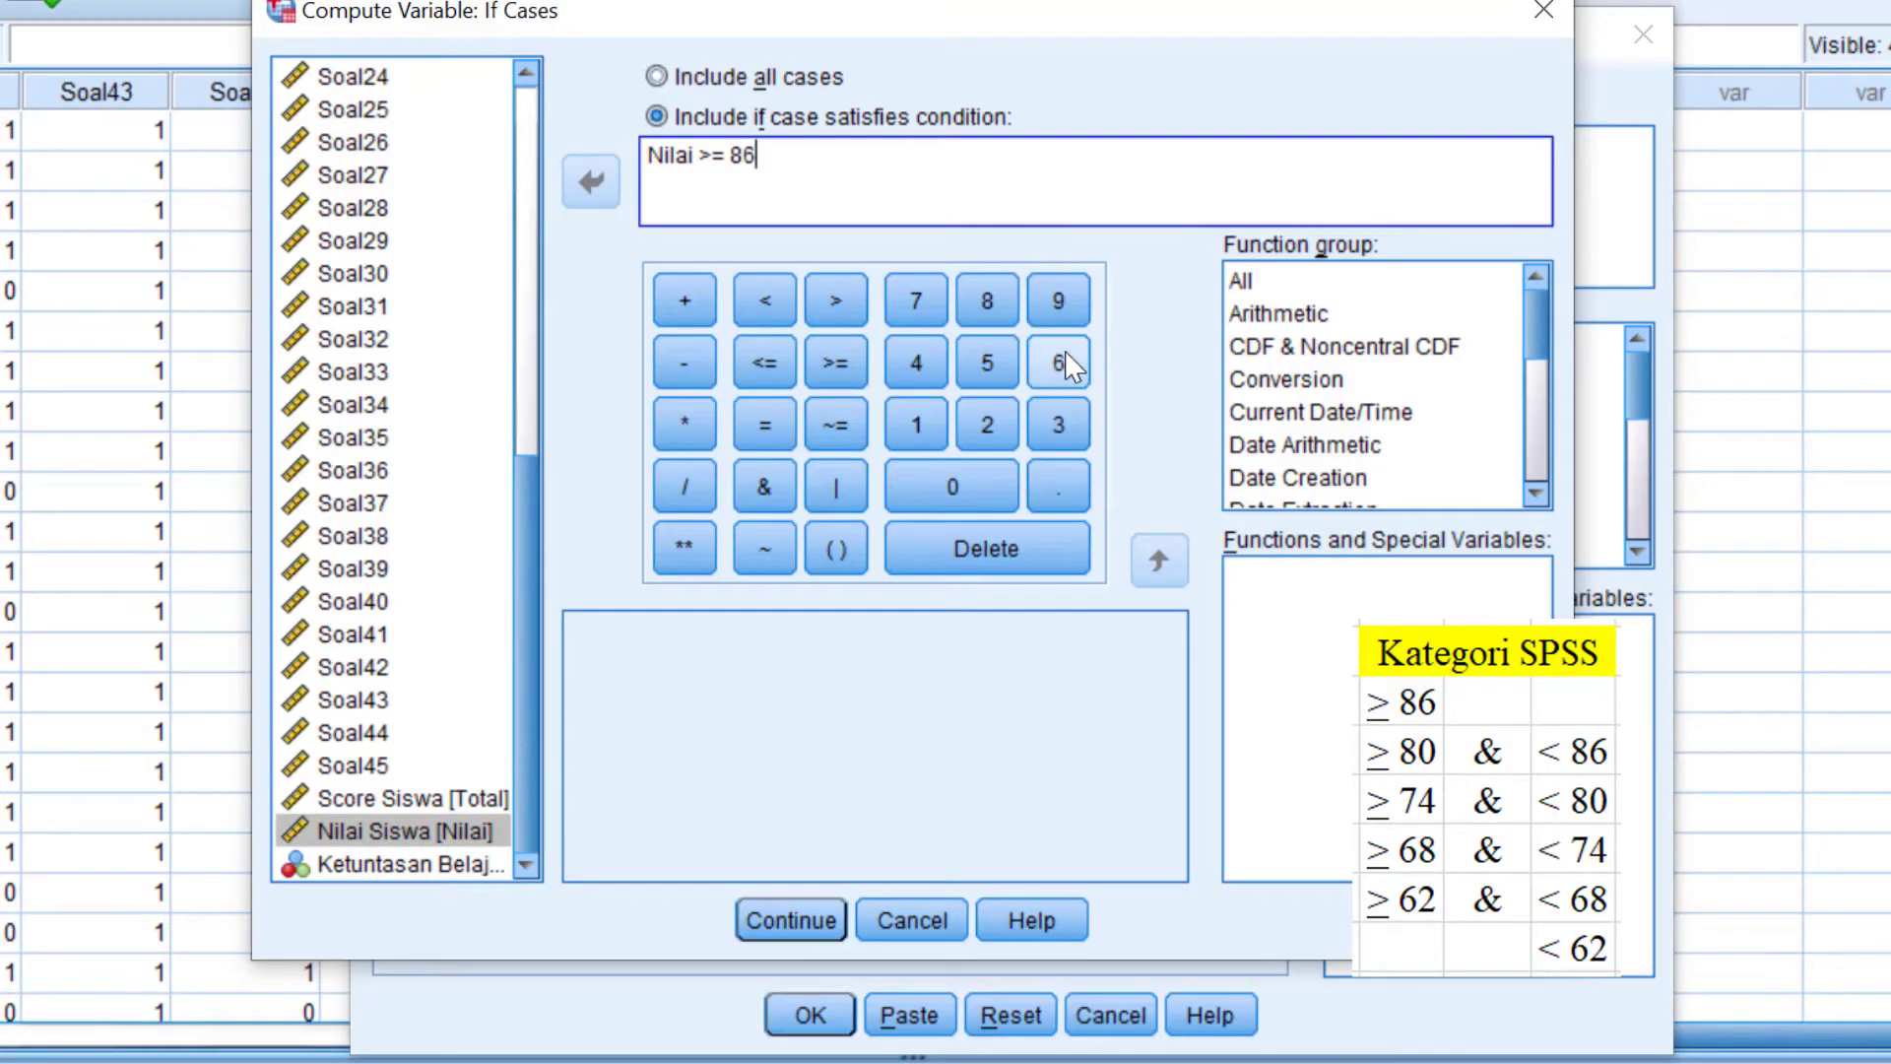
click(780, 930)
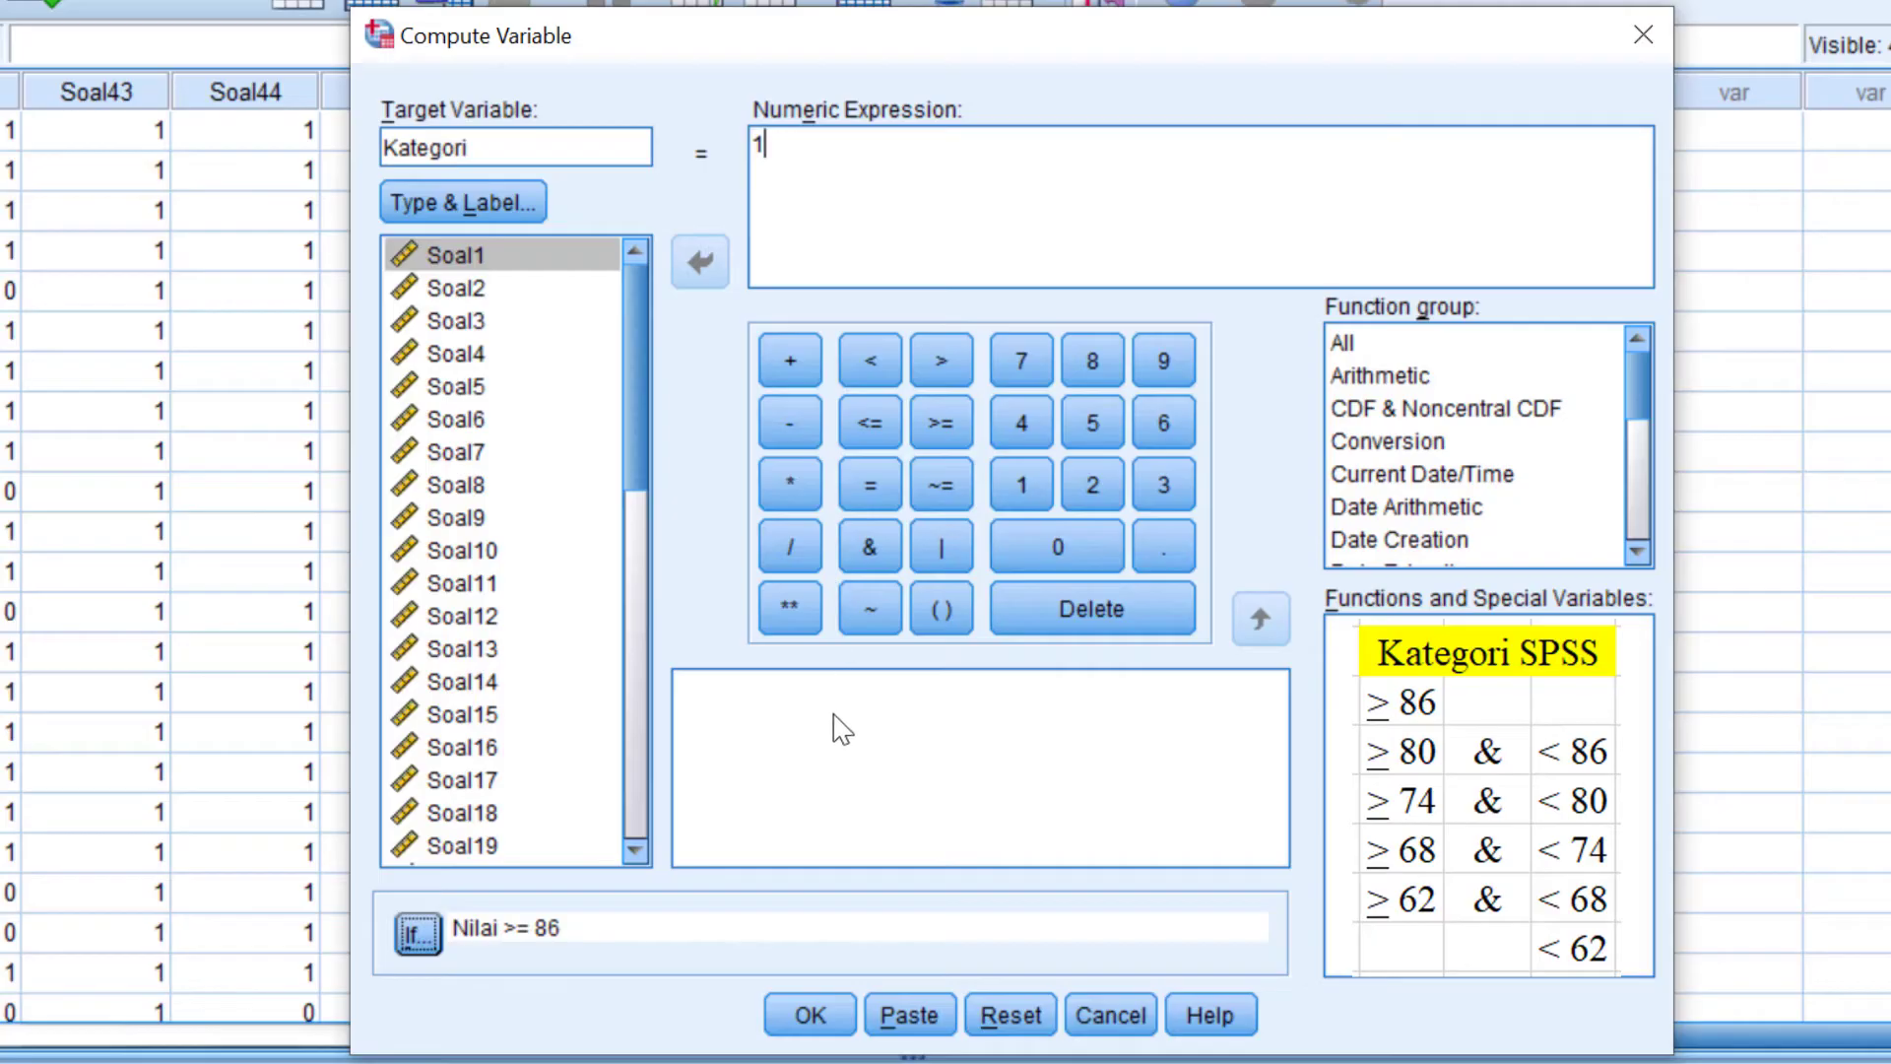
click(793, 1014)
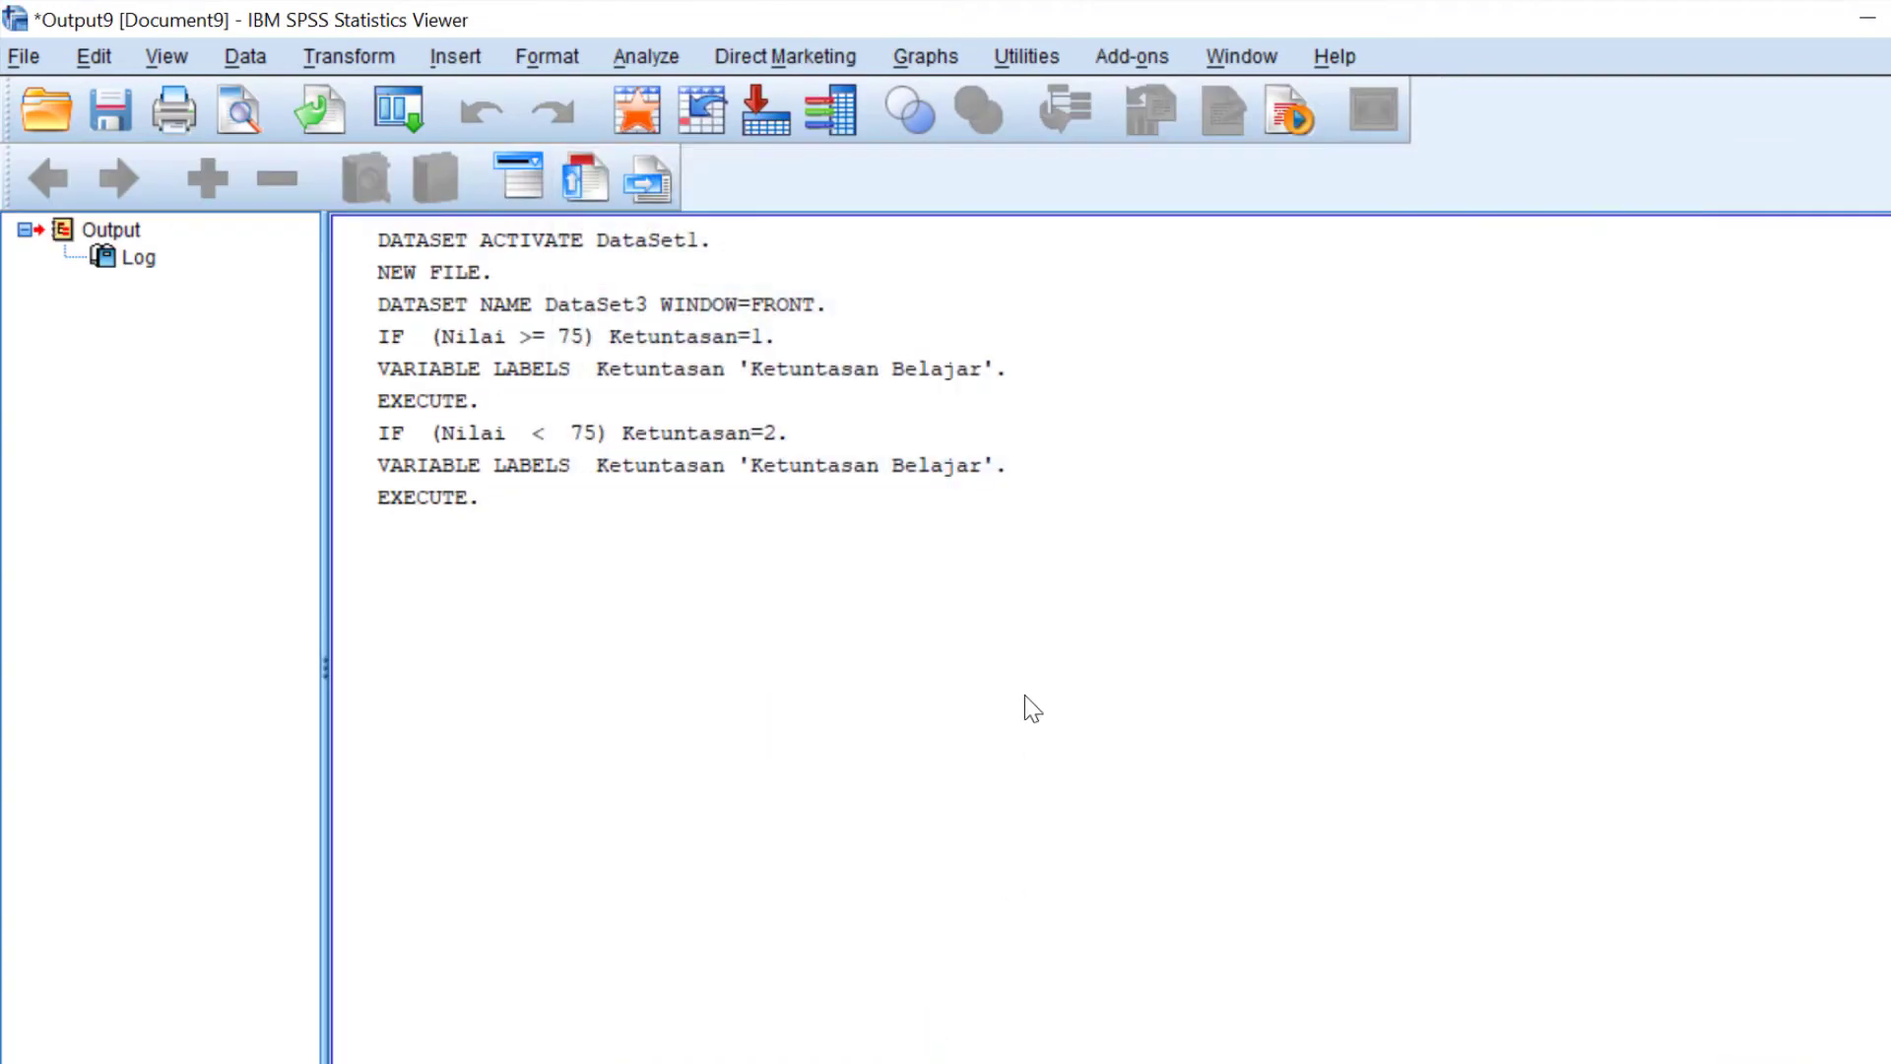
- Switch back to the Untitled4 [DataSet3] data grid and check the values in the new Kategori column
click(645, 566)
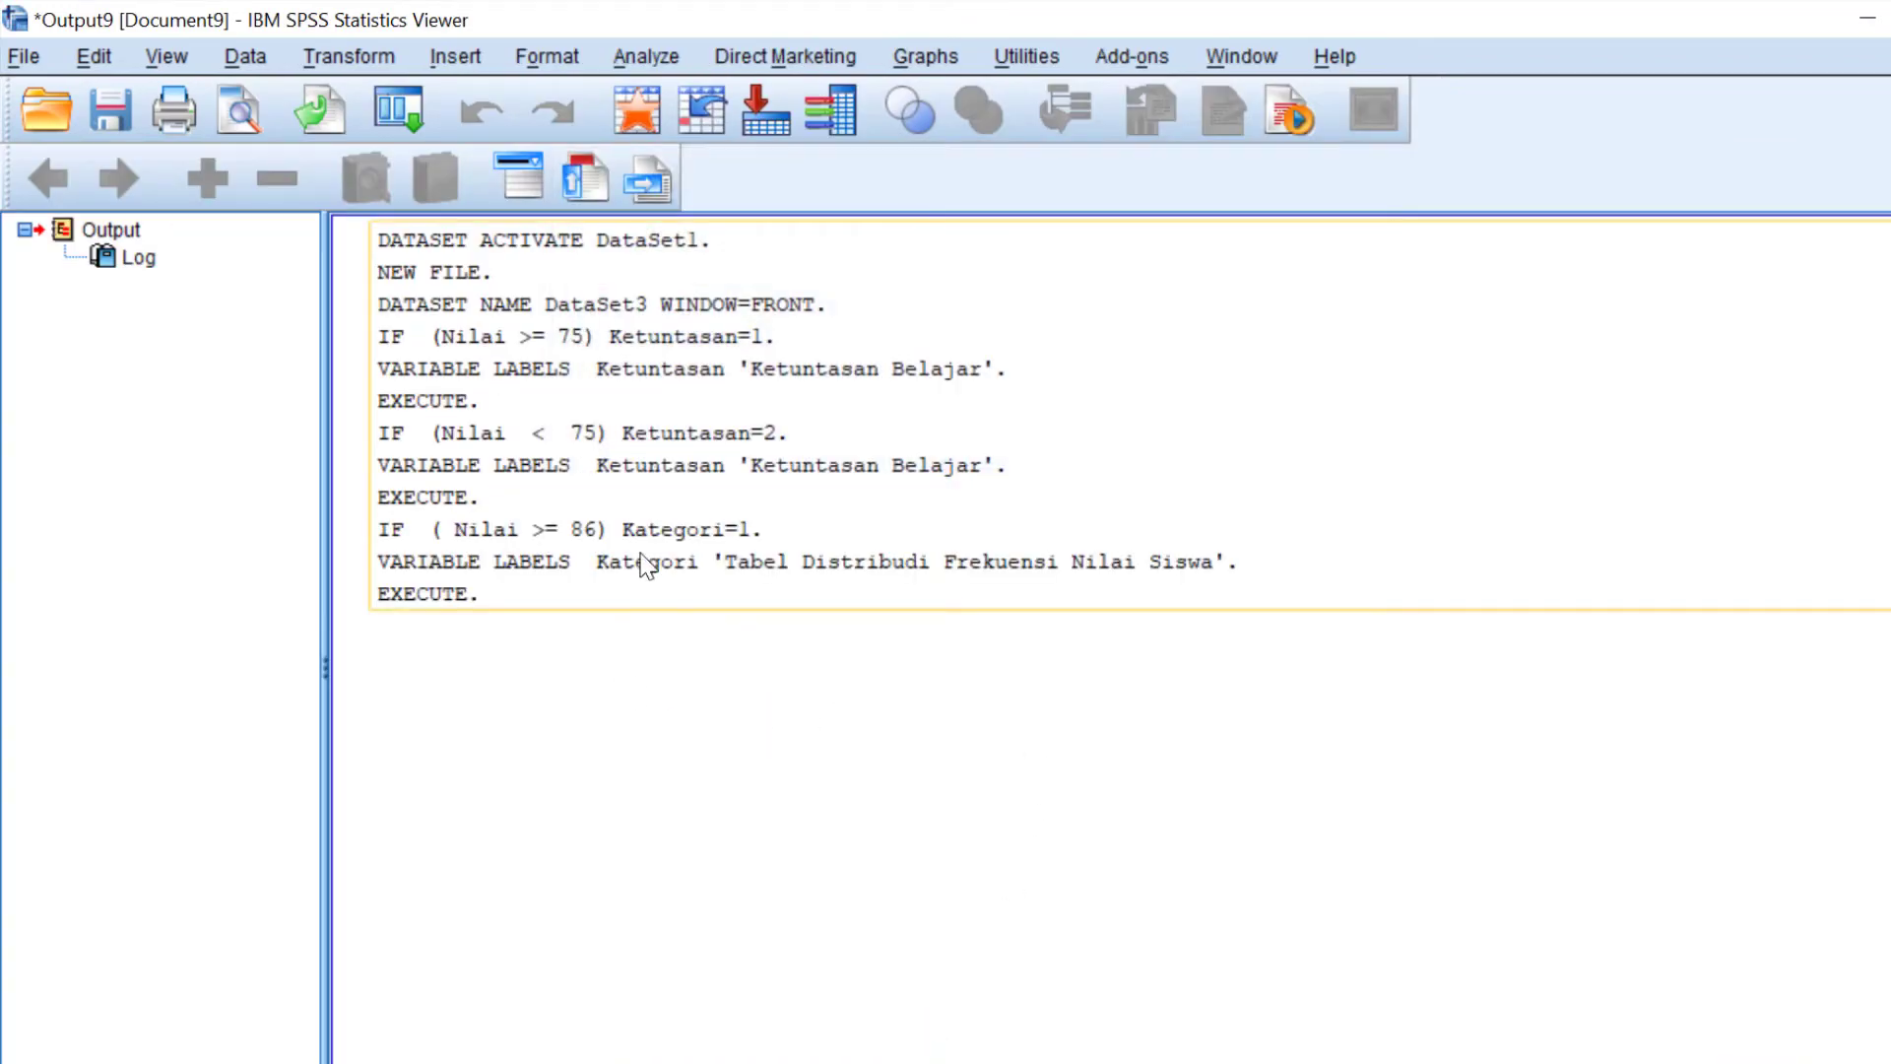
click(1229, 61)
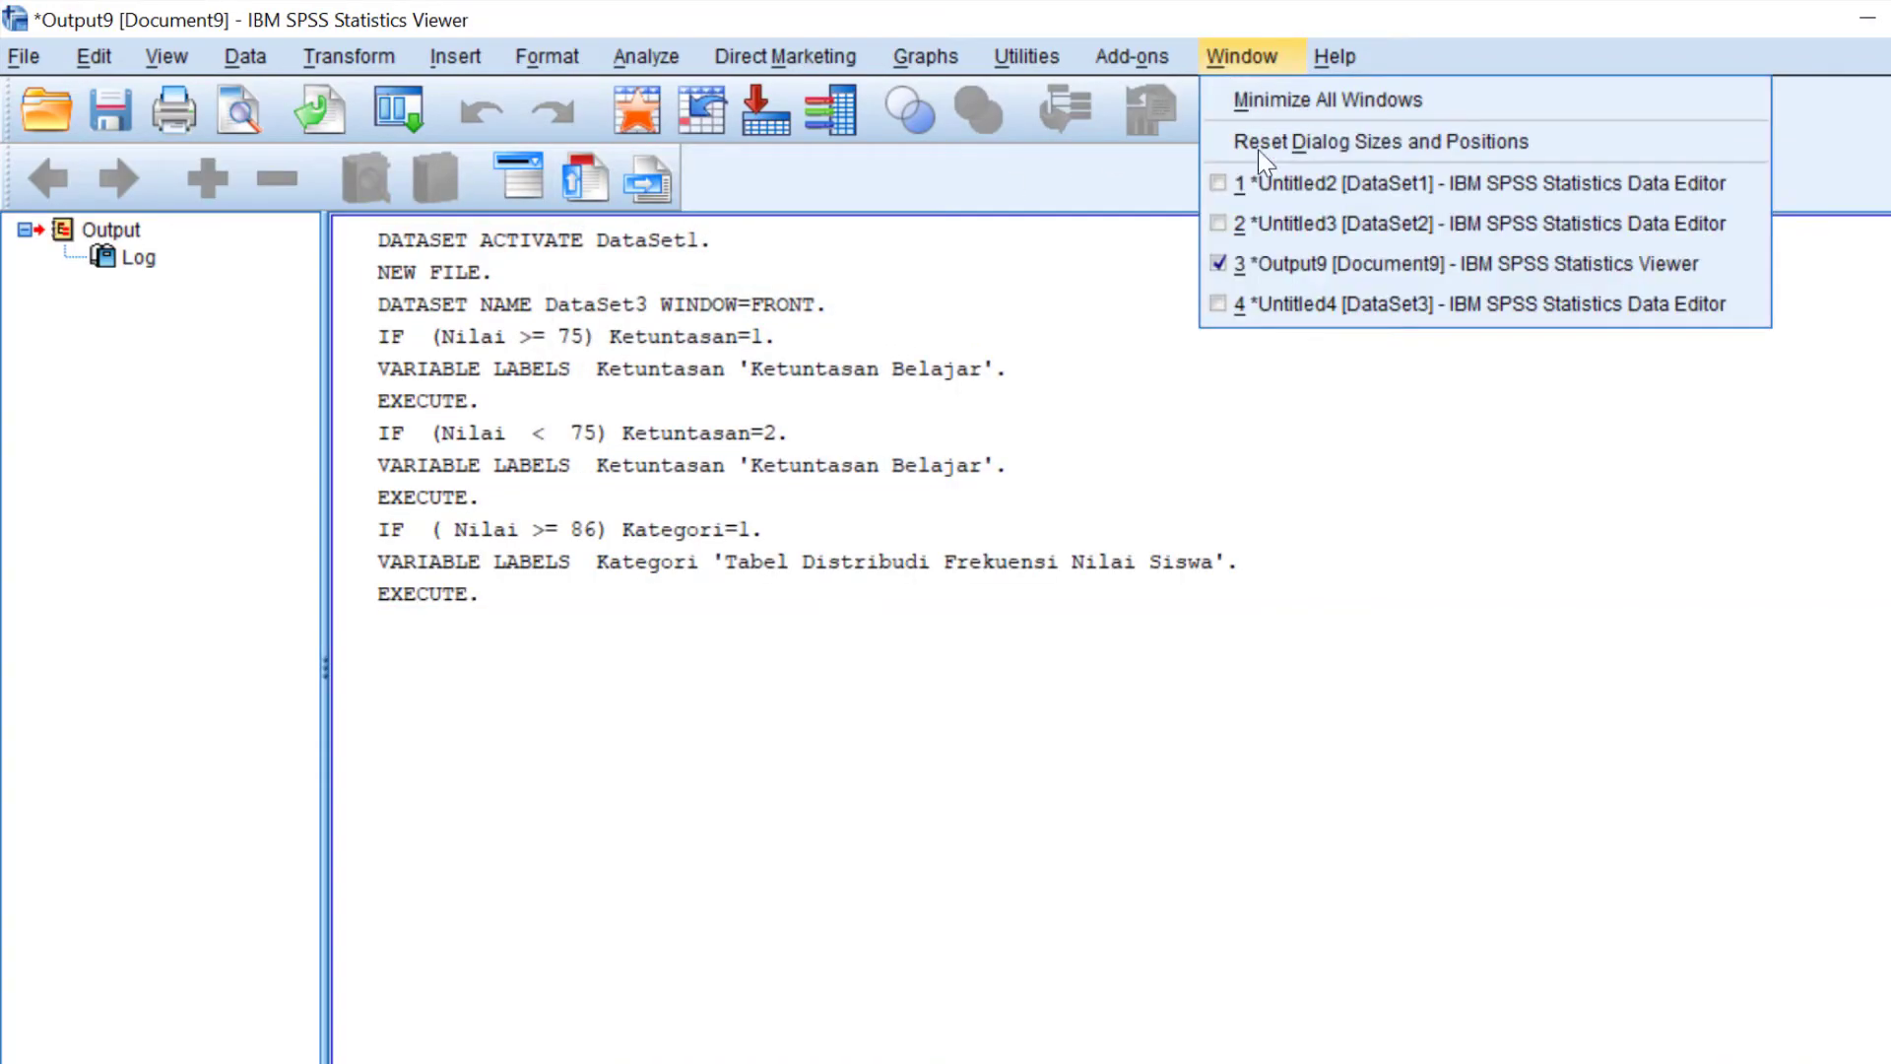
click(1267, 300)
click(1167, 392)
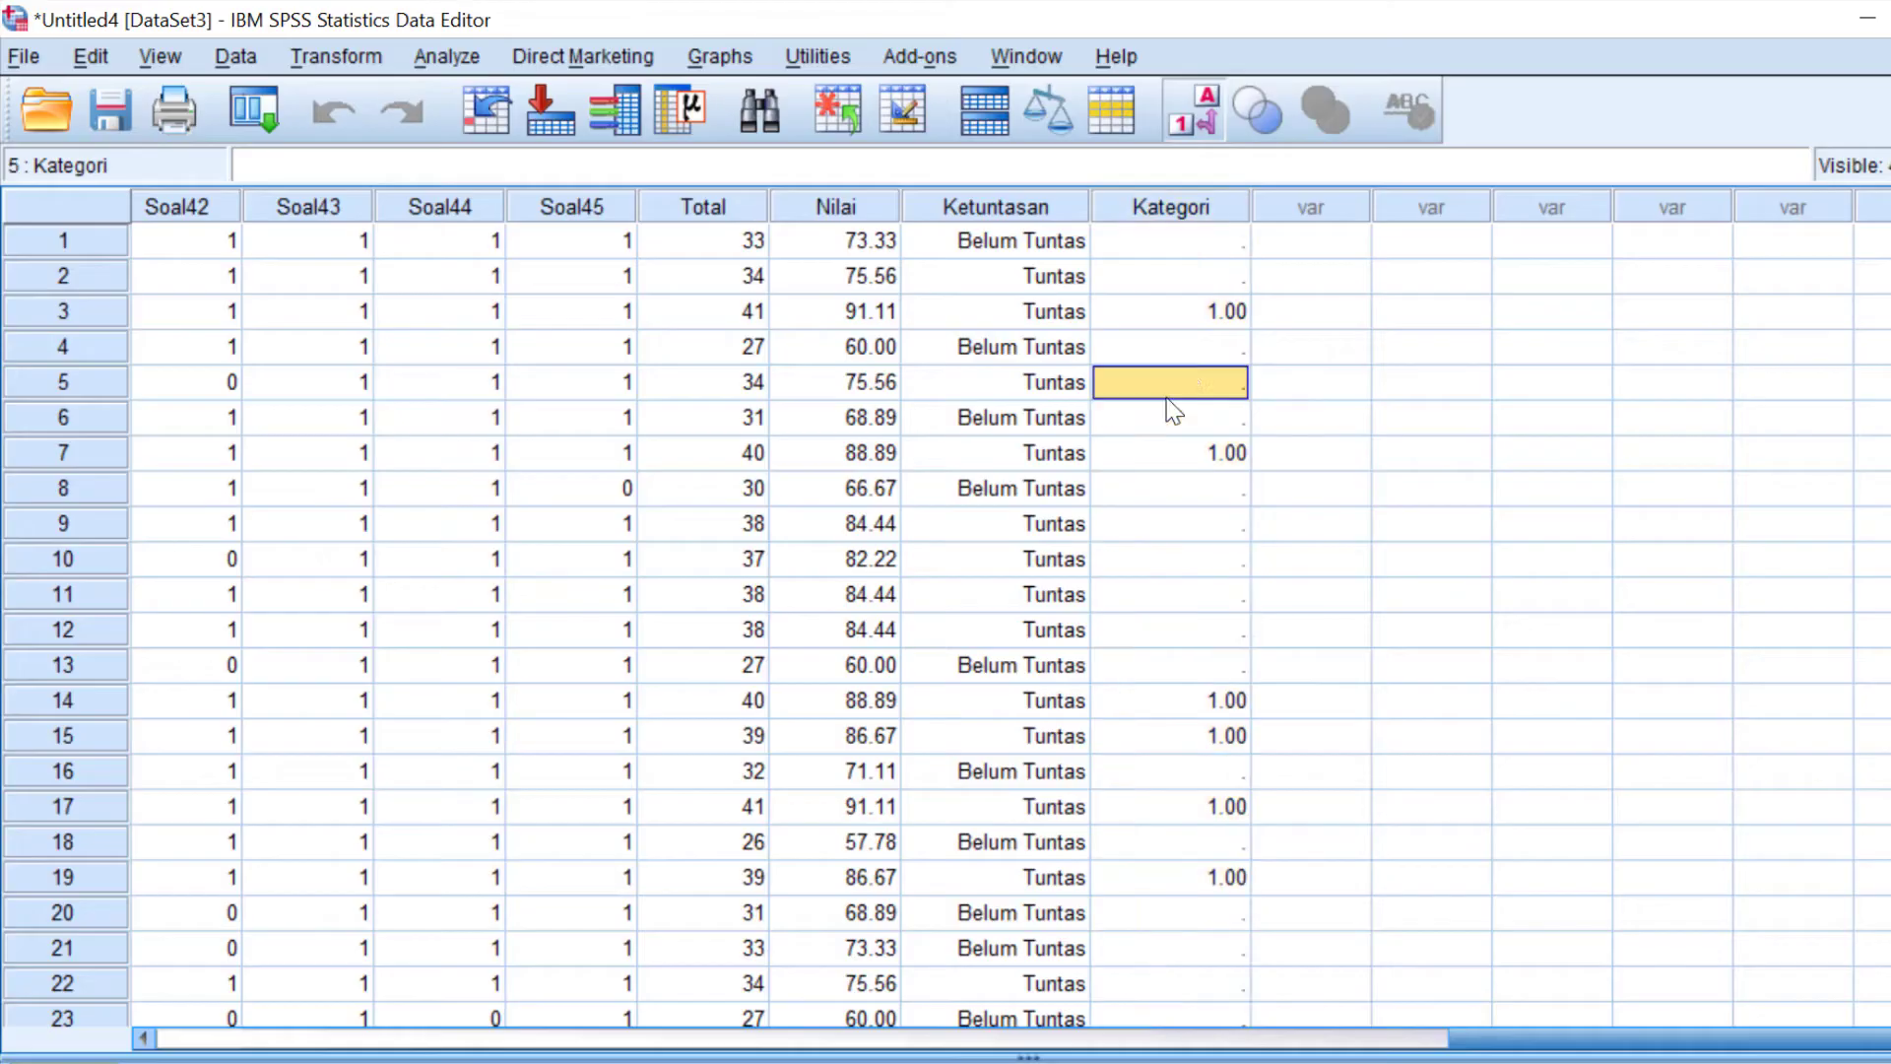
click(1204, 246)
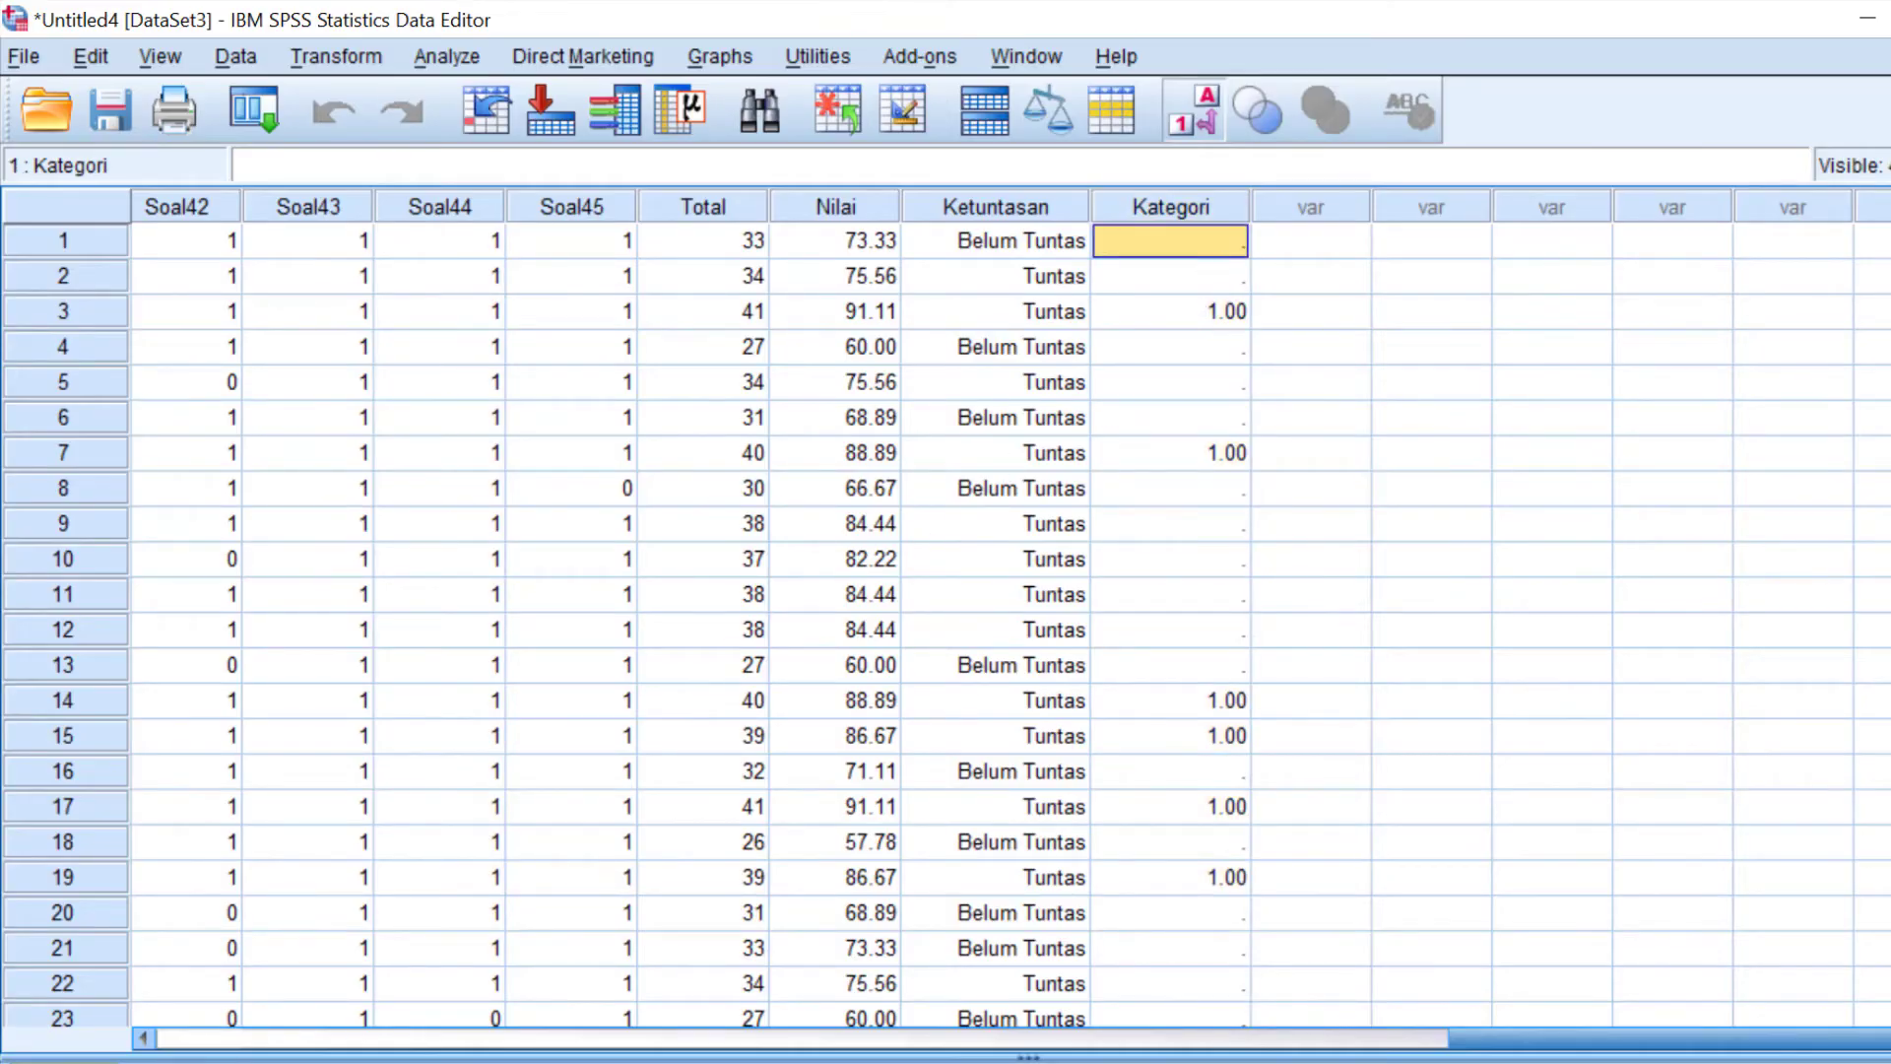
- Set the Kategori variable's decimals to 0 in the variable definitions and return to the data grid
click(190, 1062)
click(581, 942)
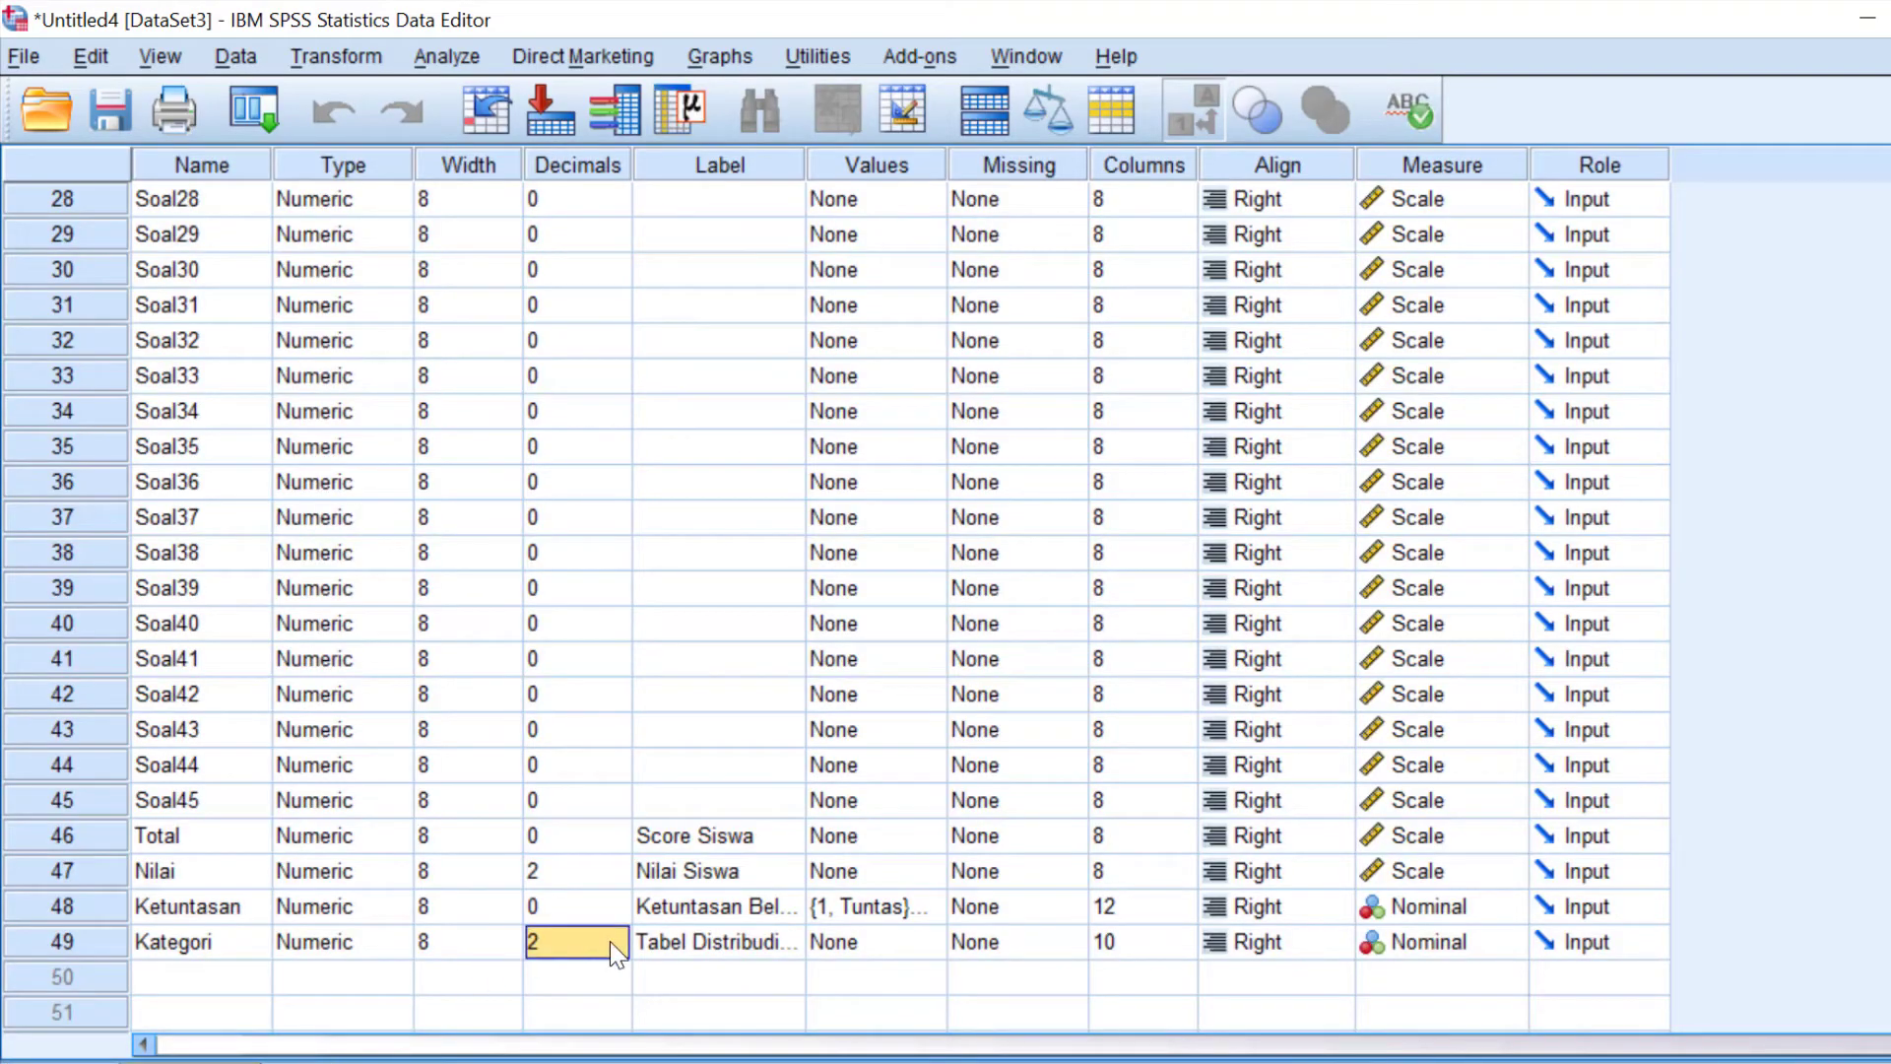
click(614, 949)
click(614, 950)
click(69, 1061)
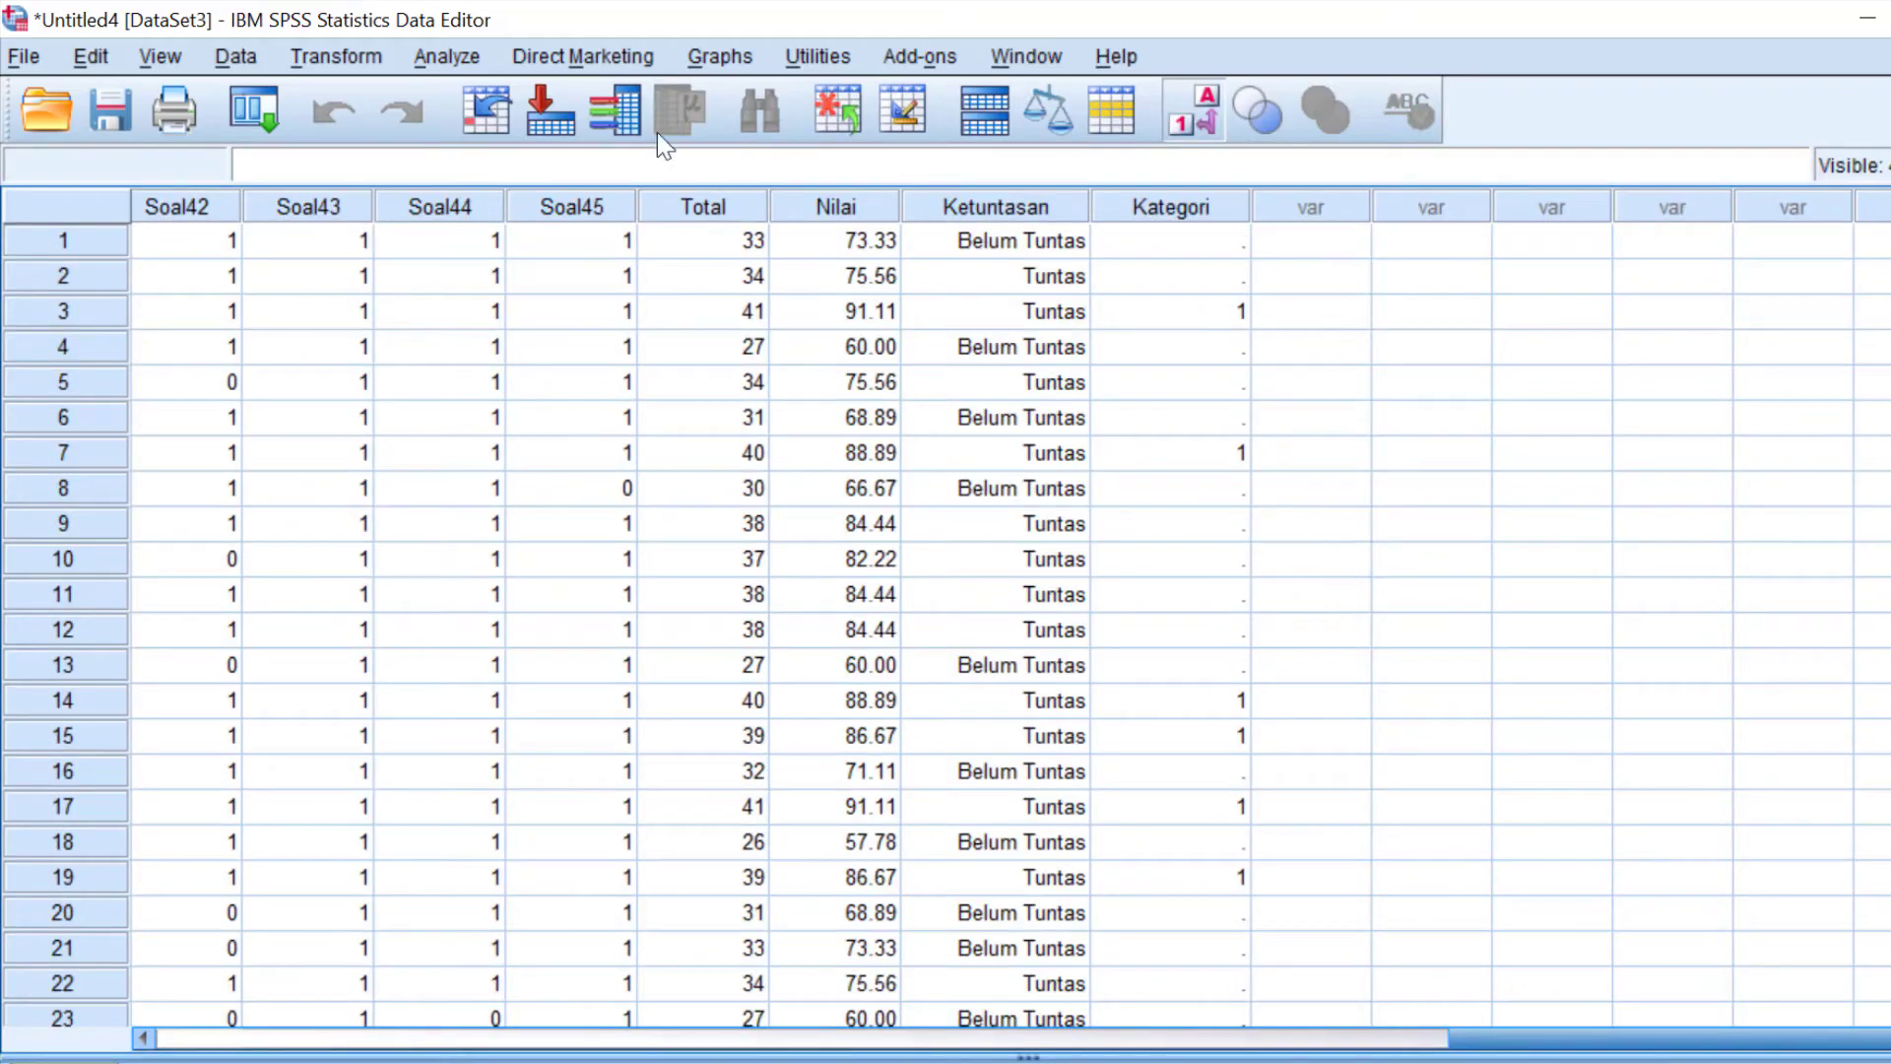
- Start another Compute Variable run for Kategori and set its numeric expression to 2
click(352, 57)
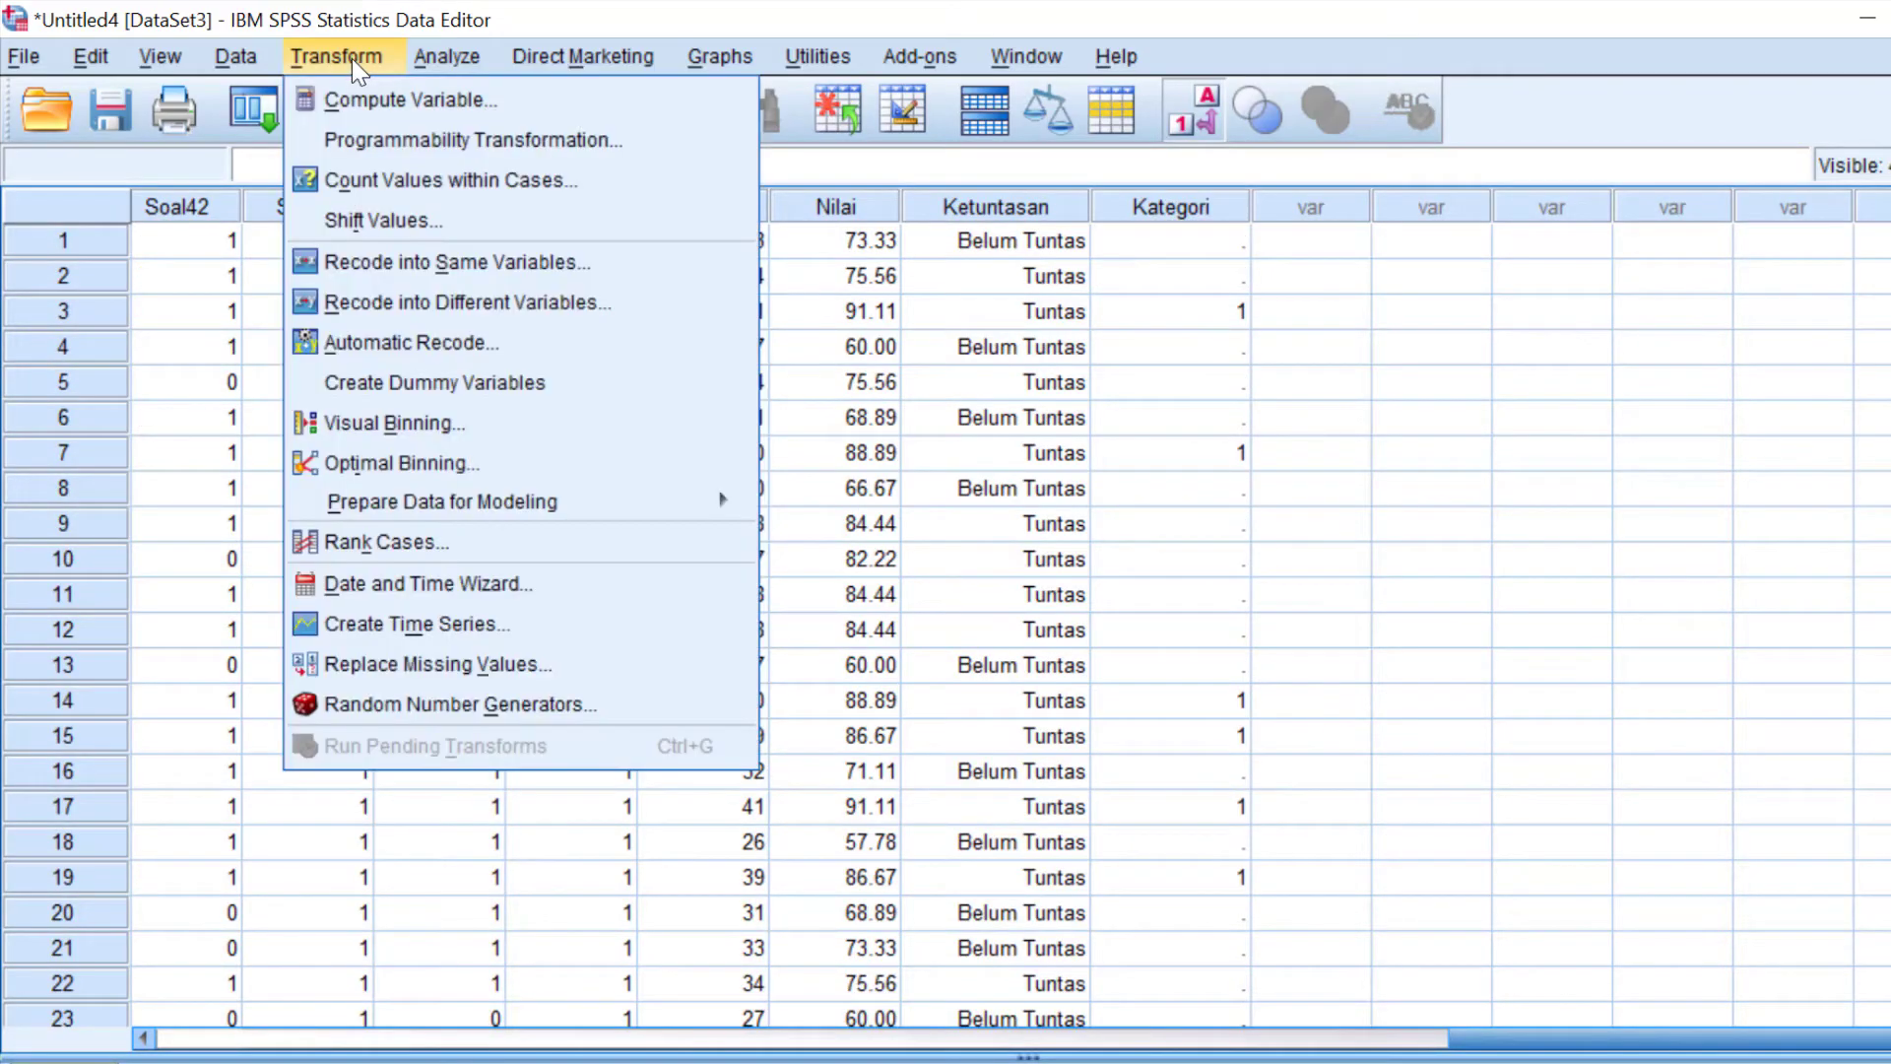
click(404, 99)
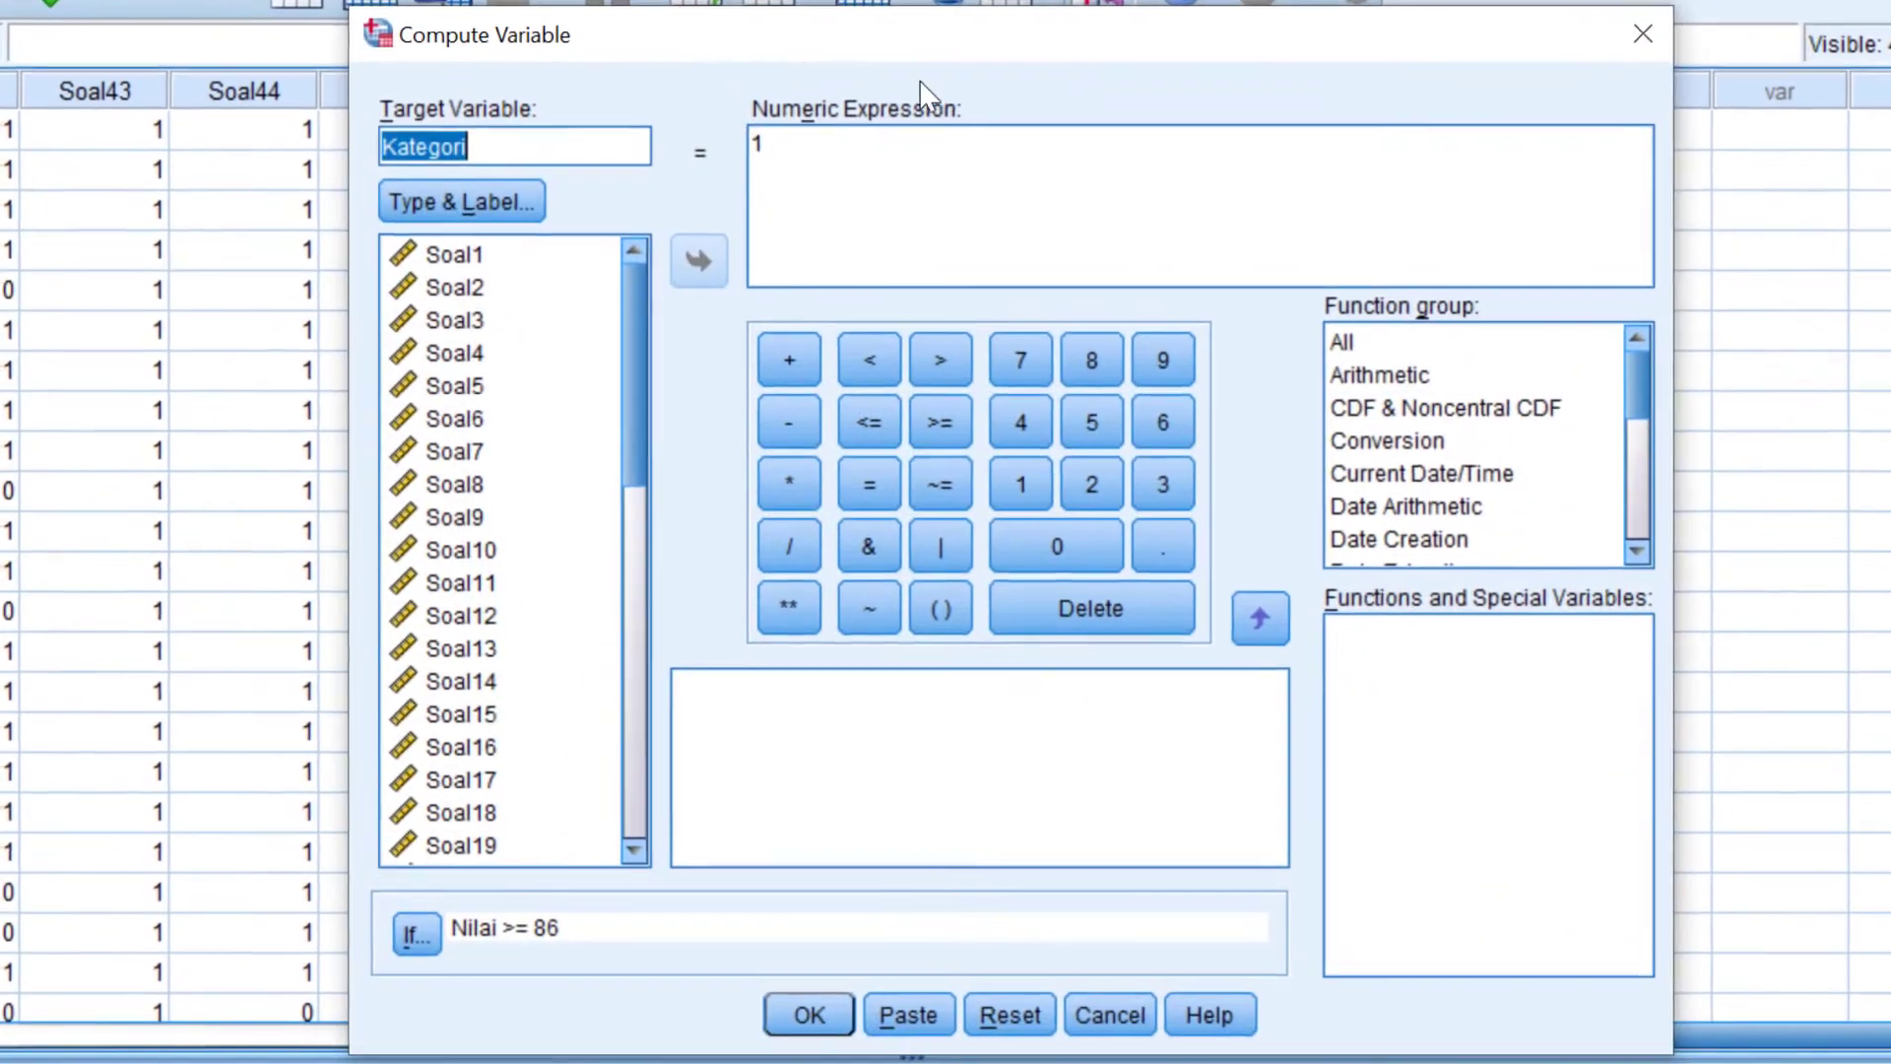
click(793, 175)
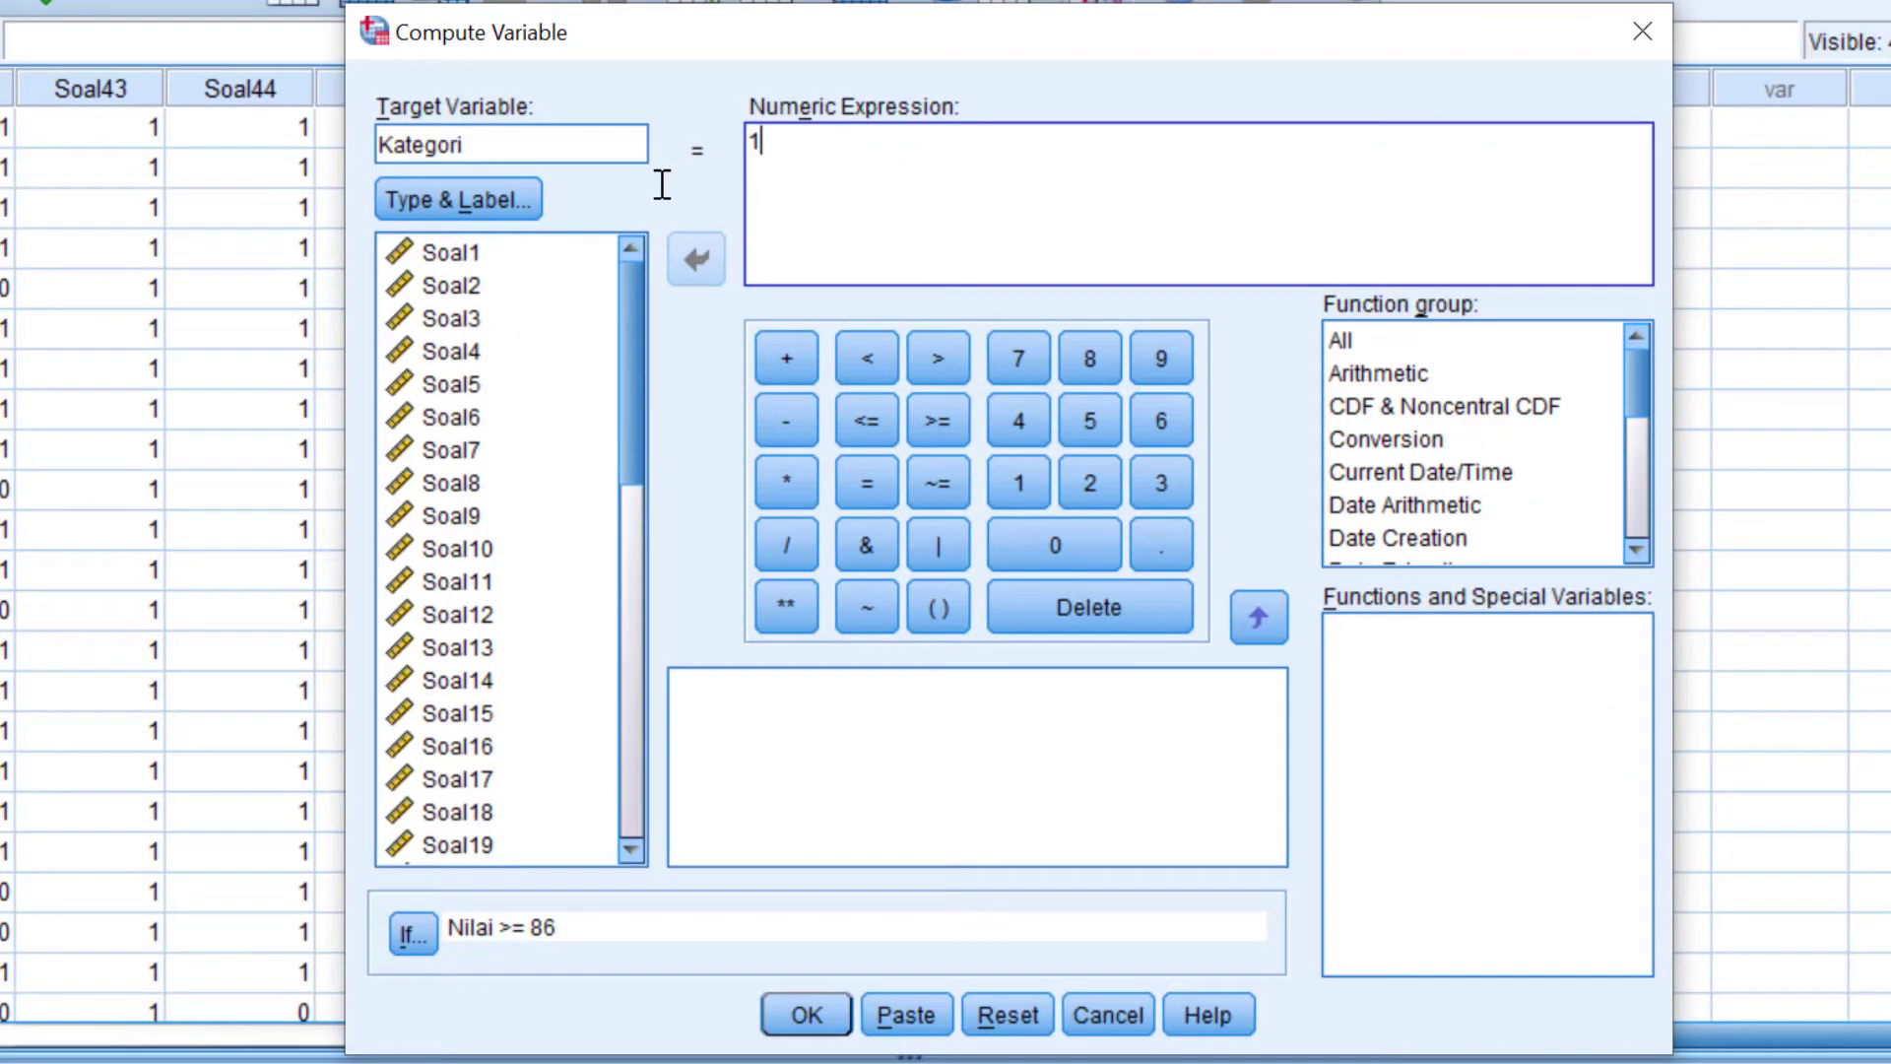
key(BackSpace)
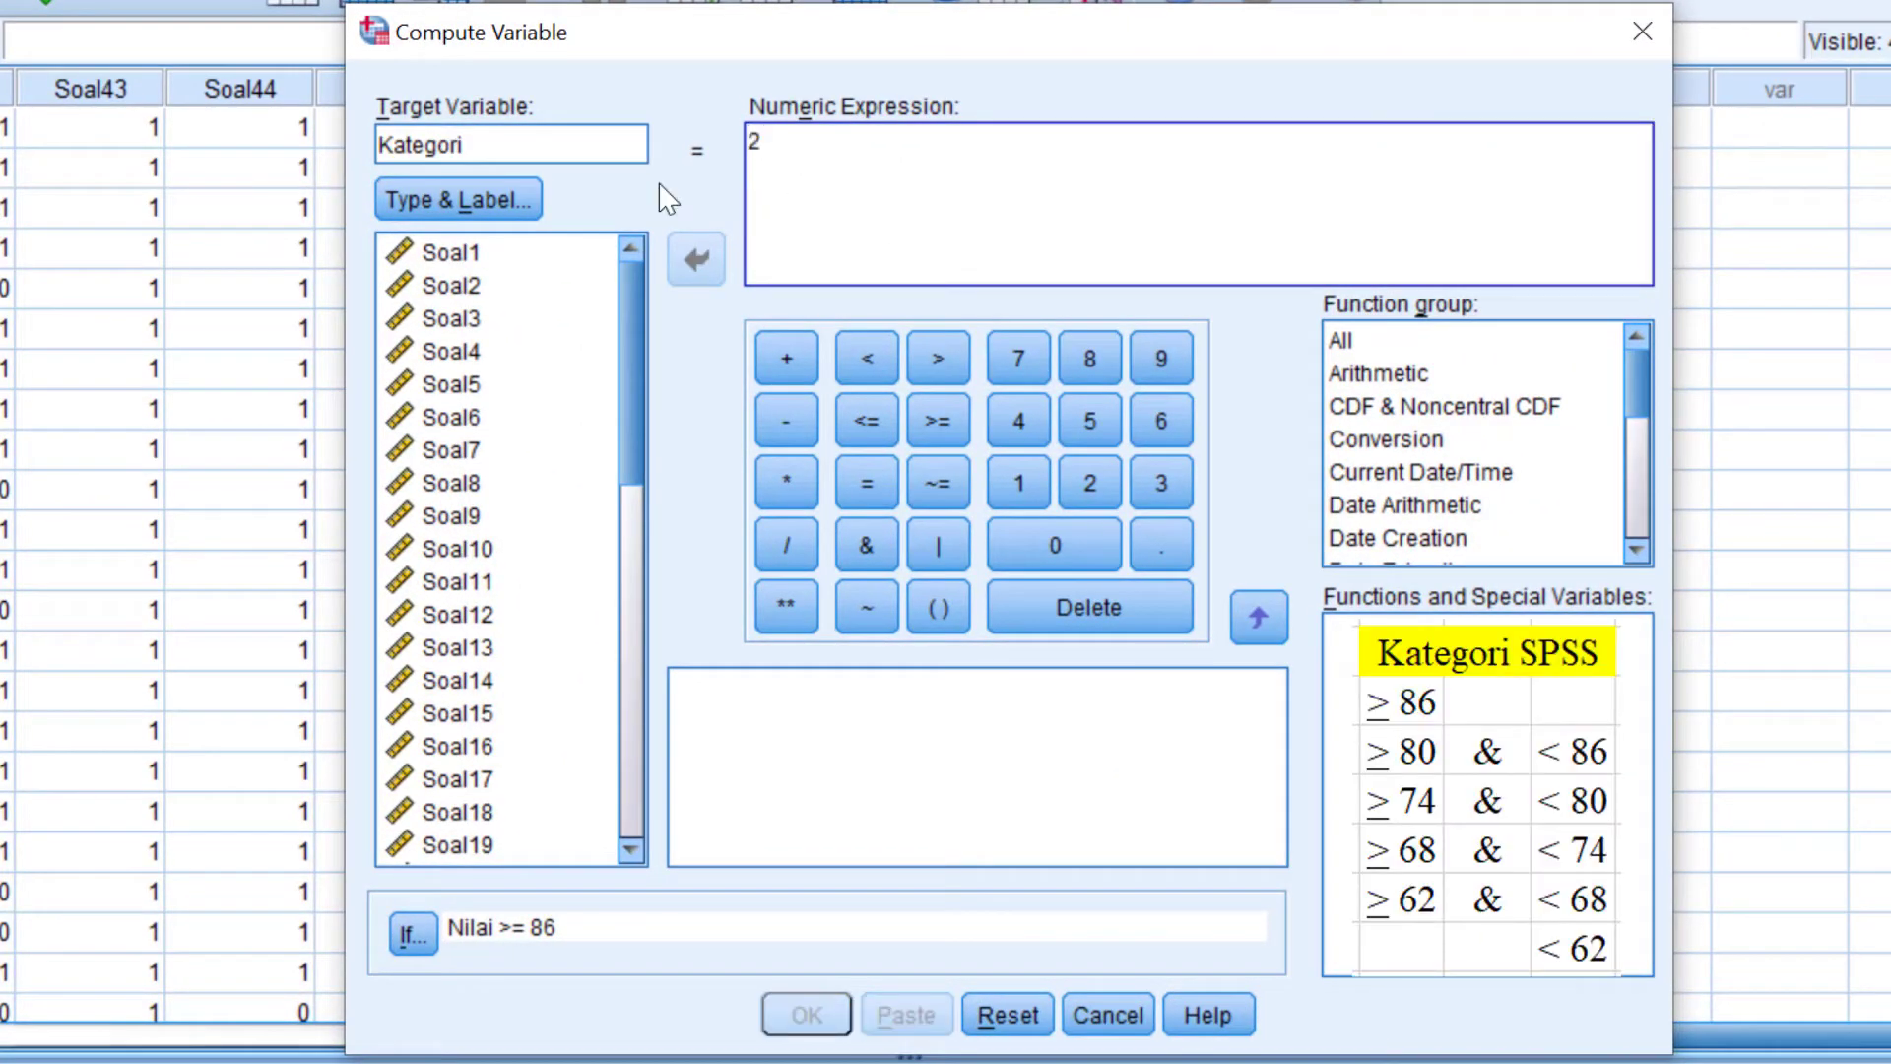
text(2)
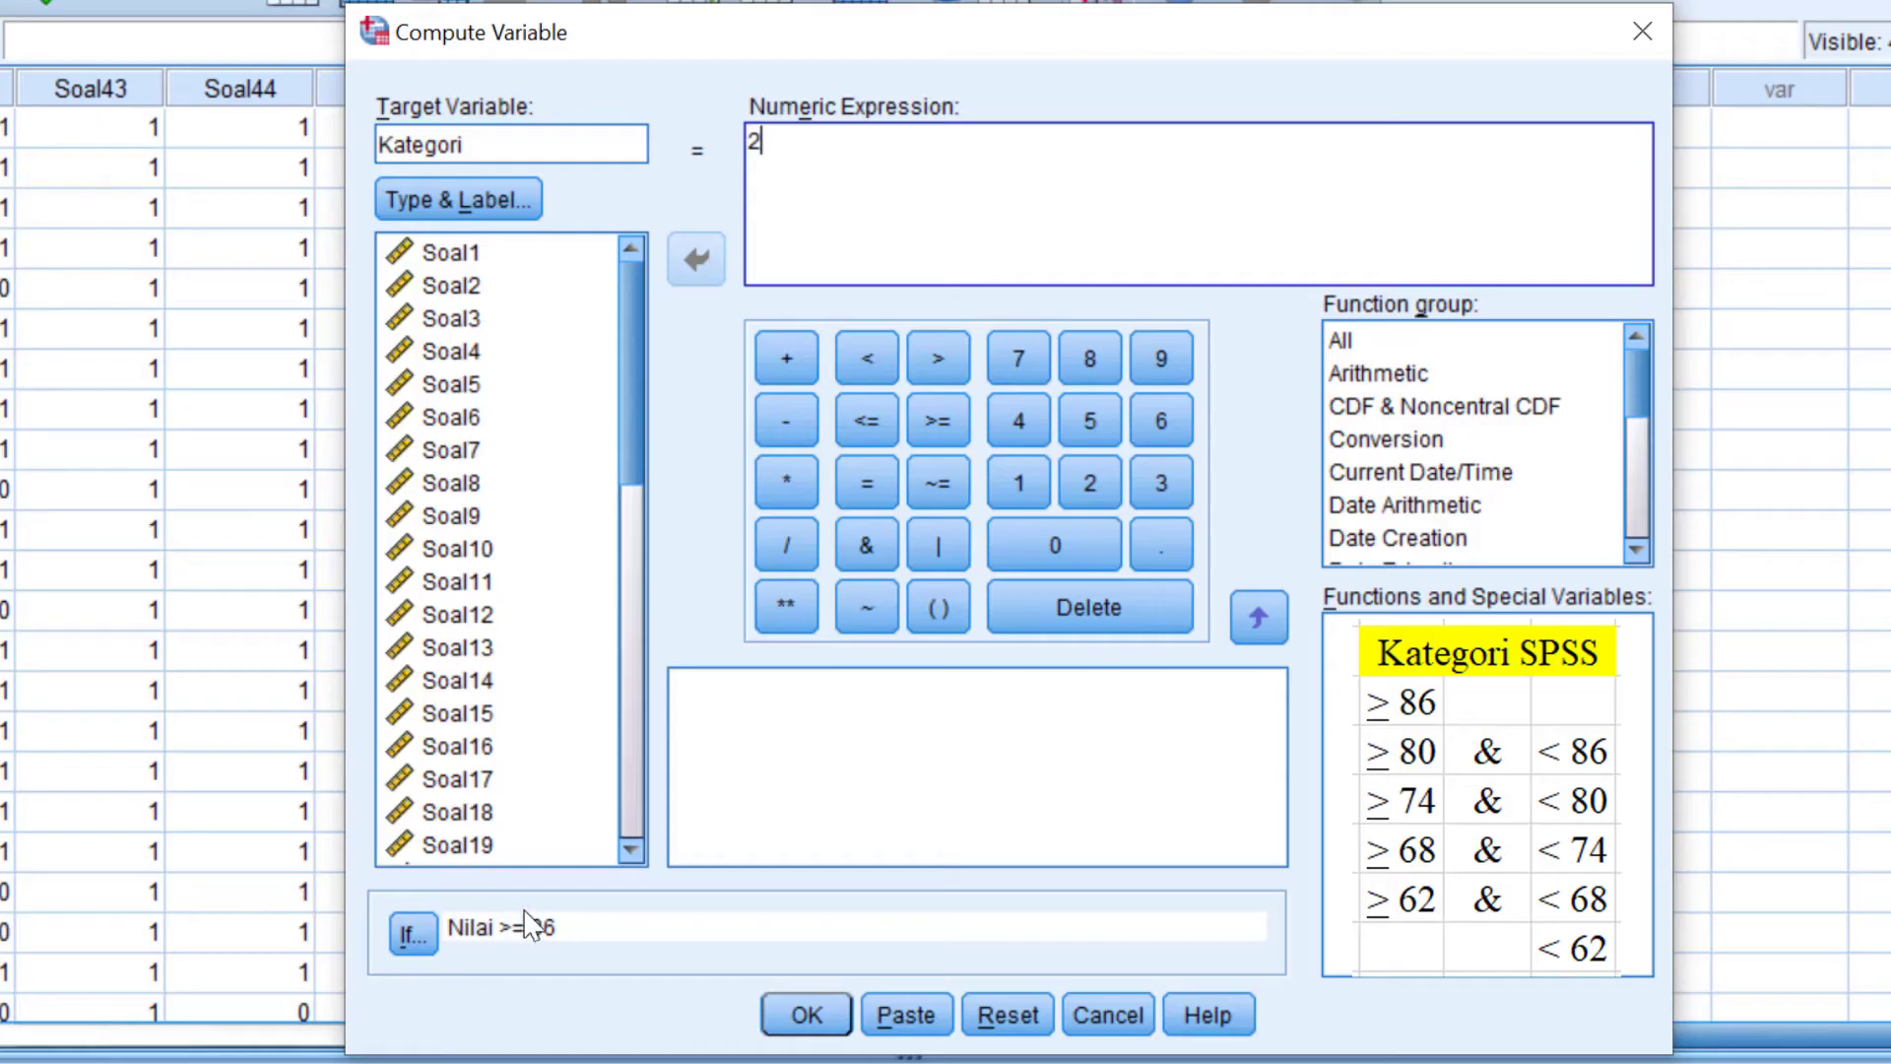
- Set the case condition to Nilai >= 80 & Nilai < 86 and run the computation, accepting the change to the existing variable
click(413, 938)
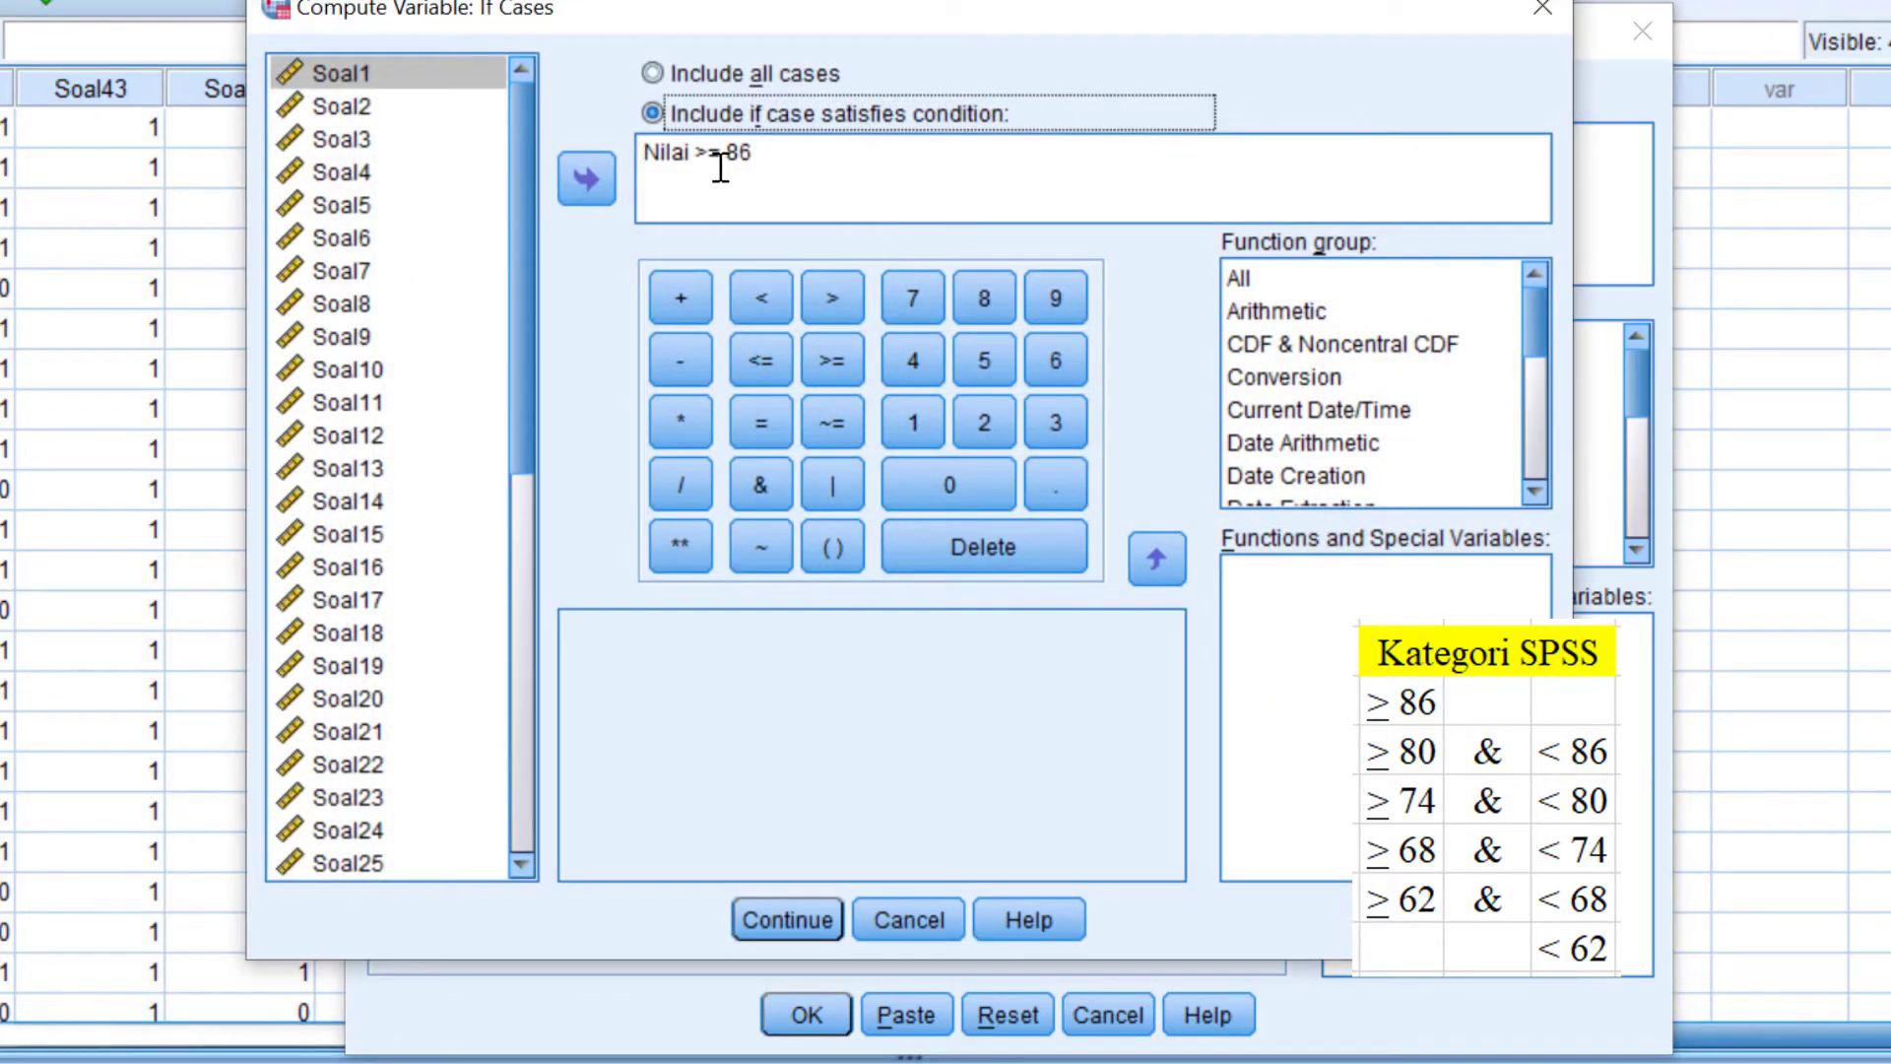
click(766, 163)
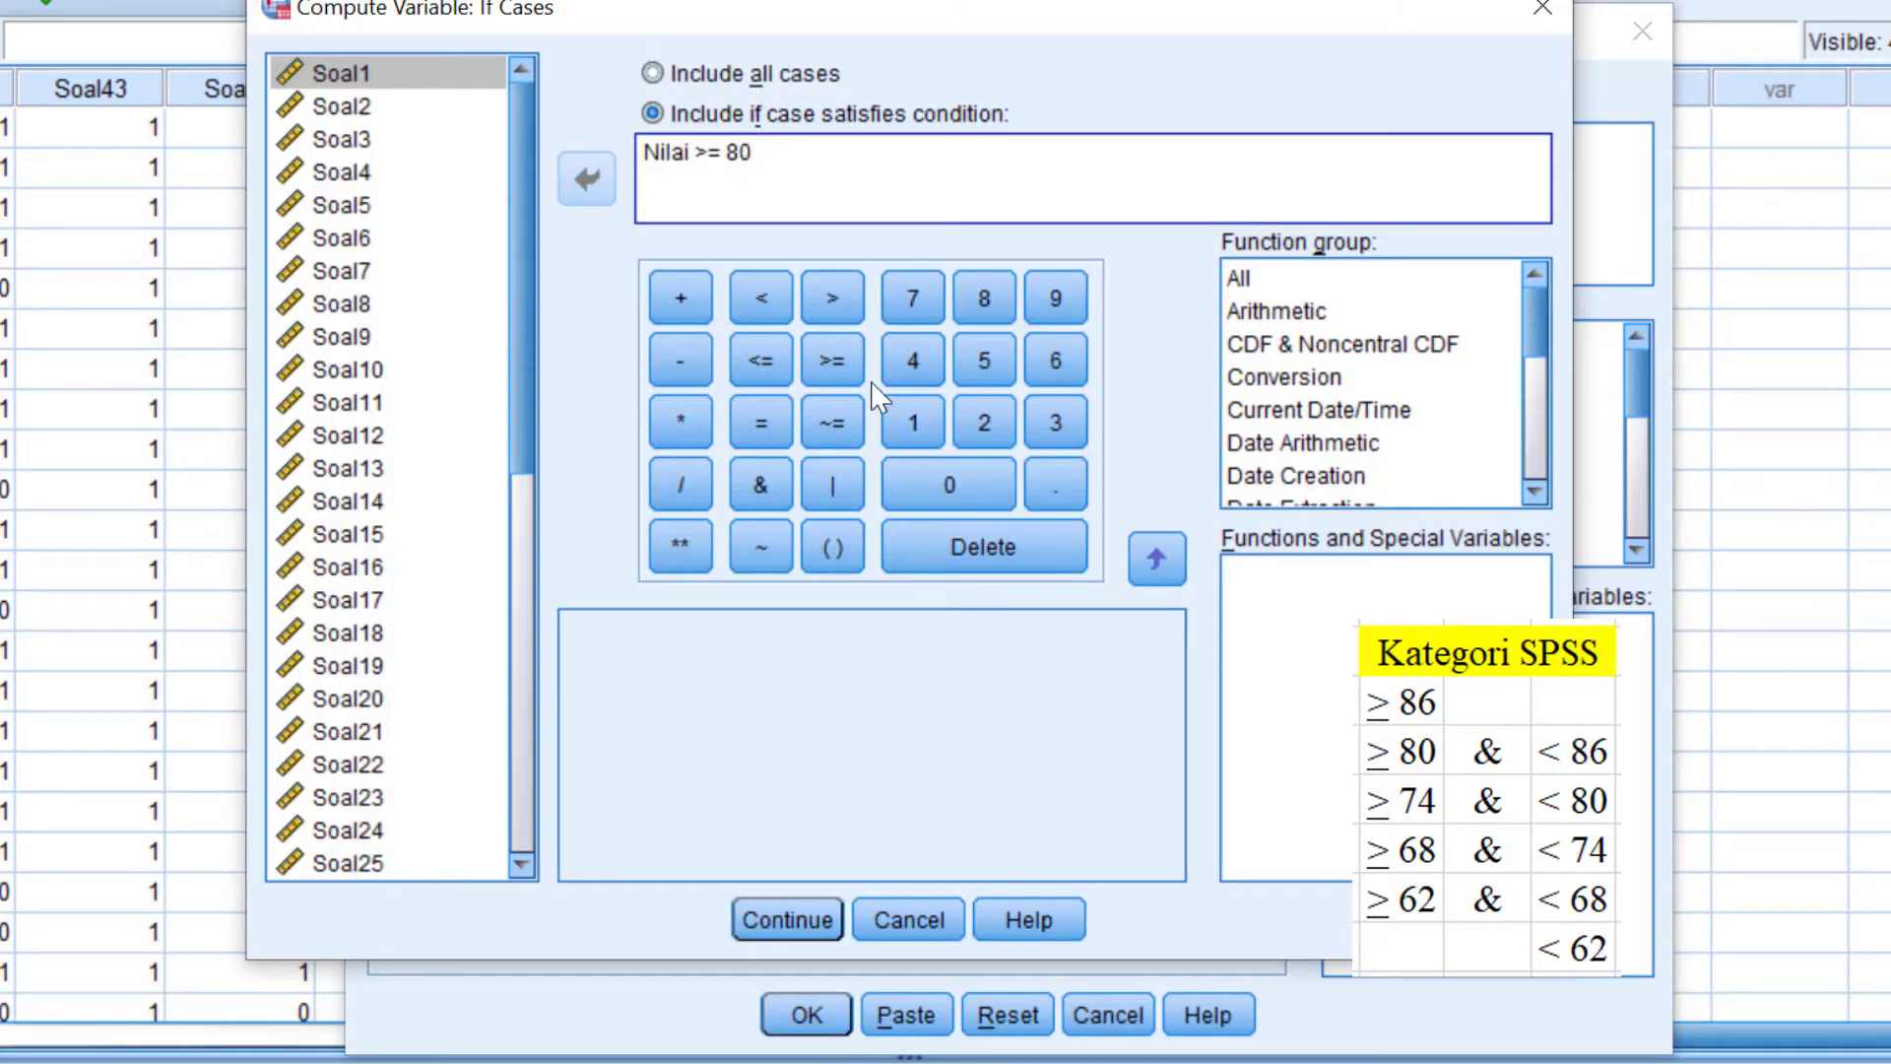
click(772, 476)
scroll(531, 564, down, 1)
scroll(532, 563, down, 7)
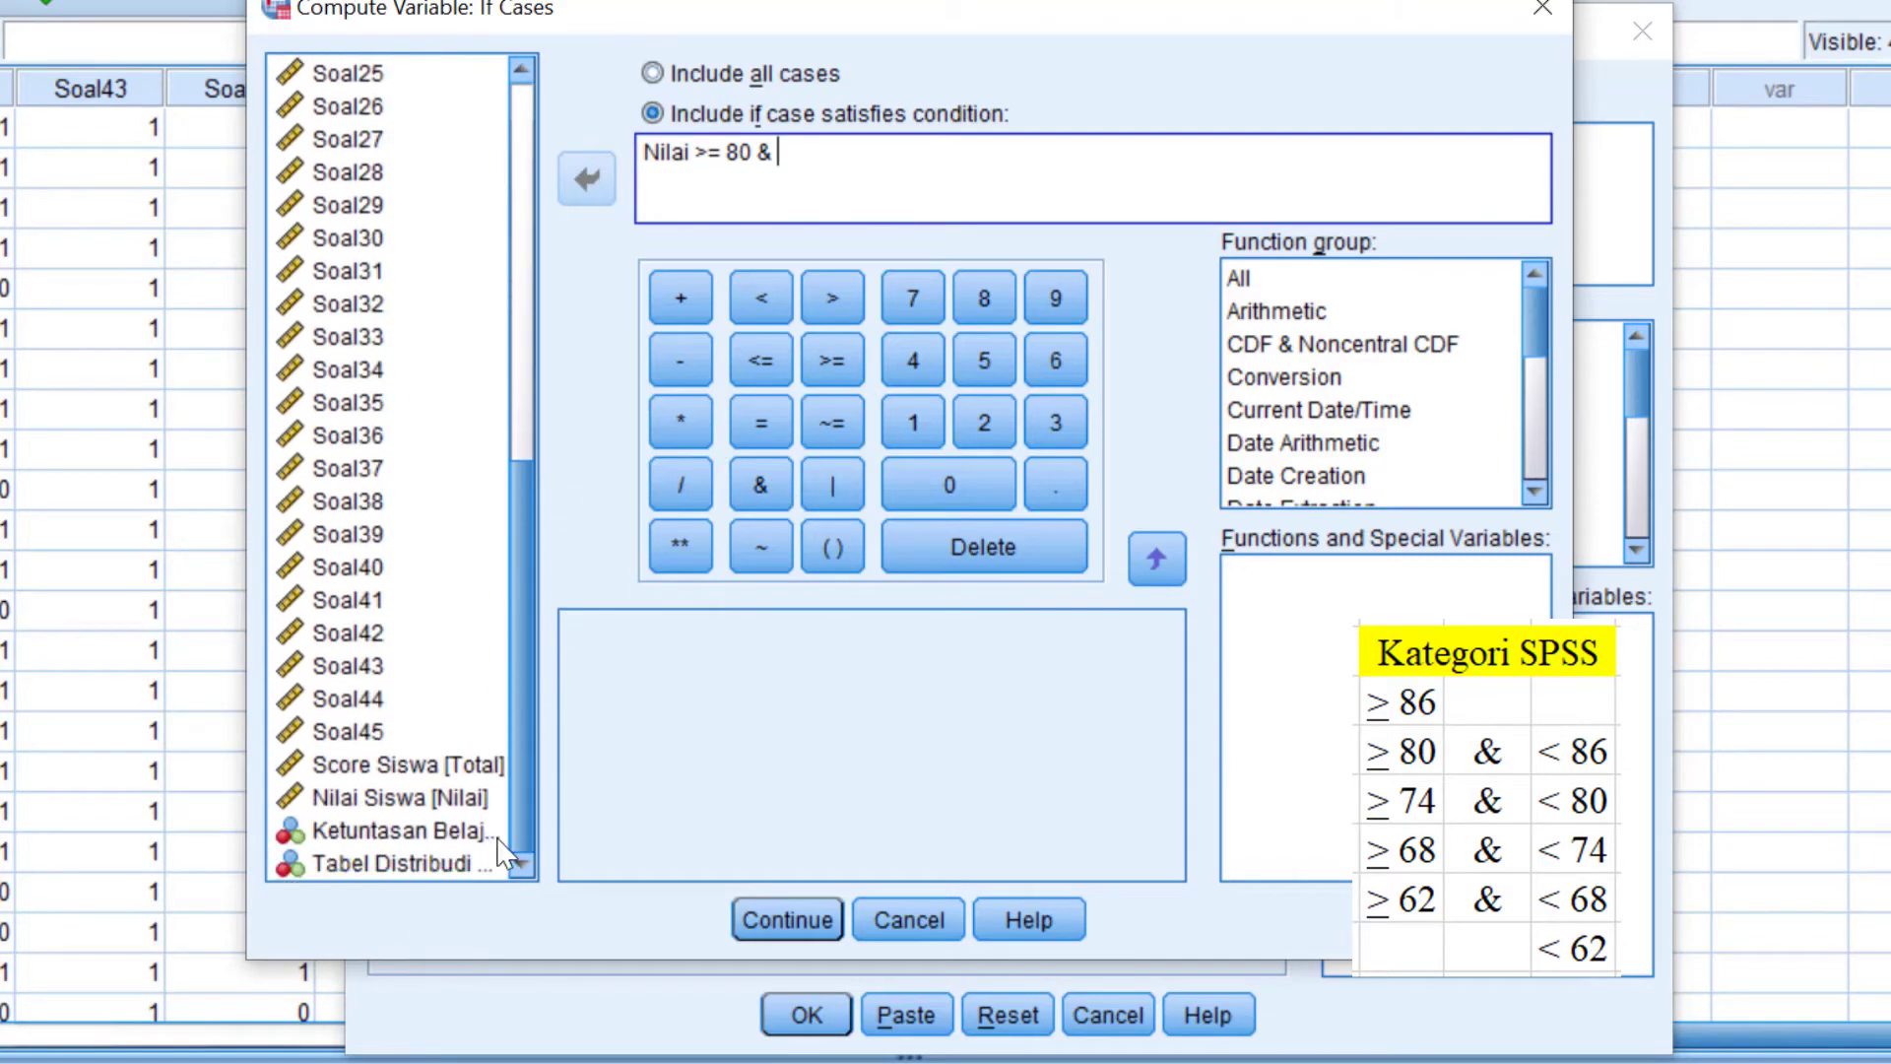
click(443, 803)
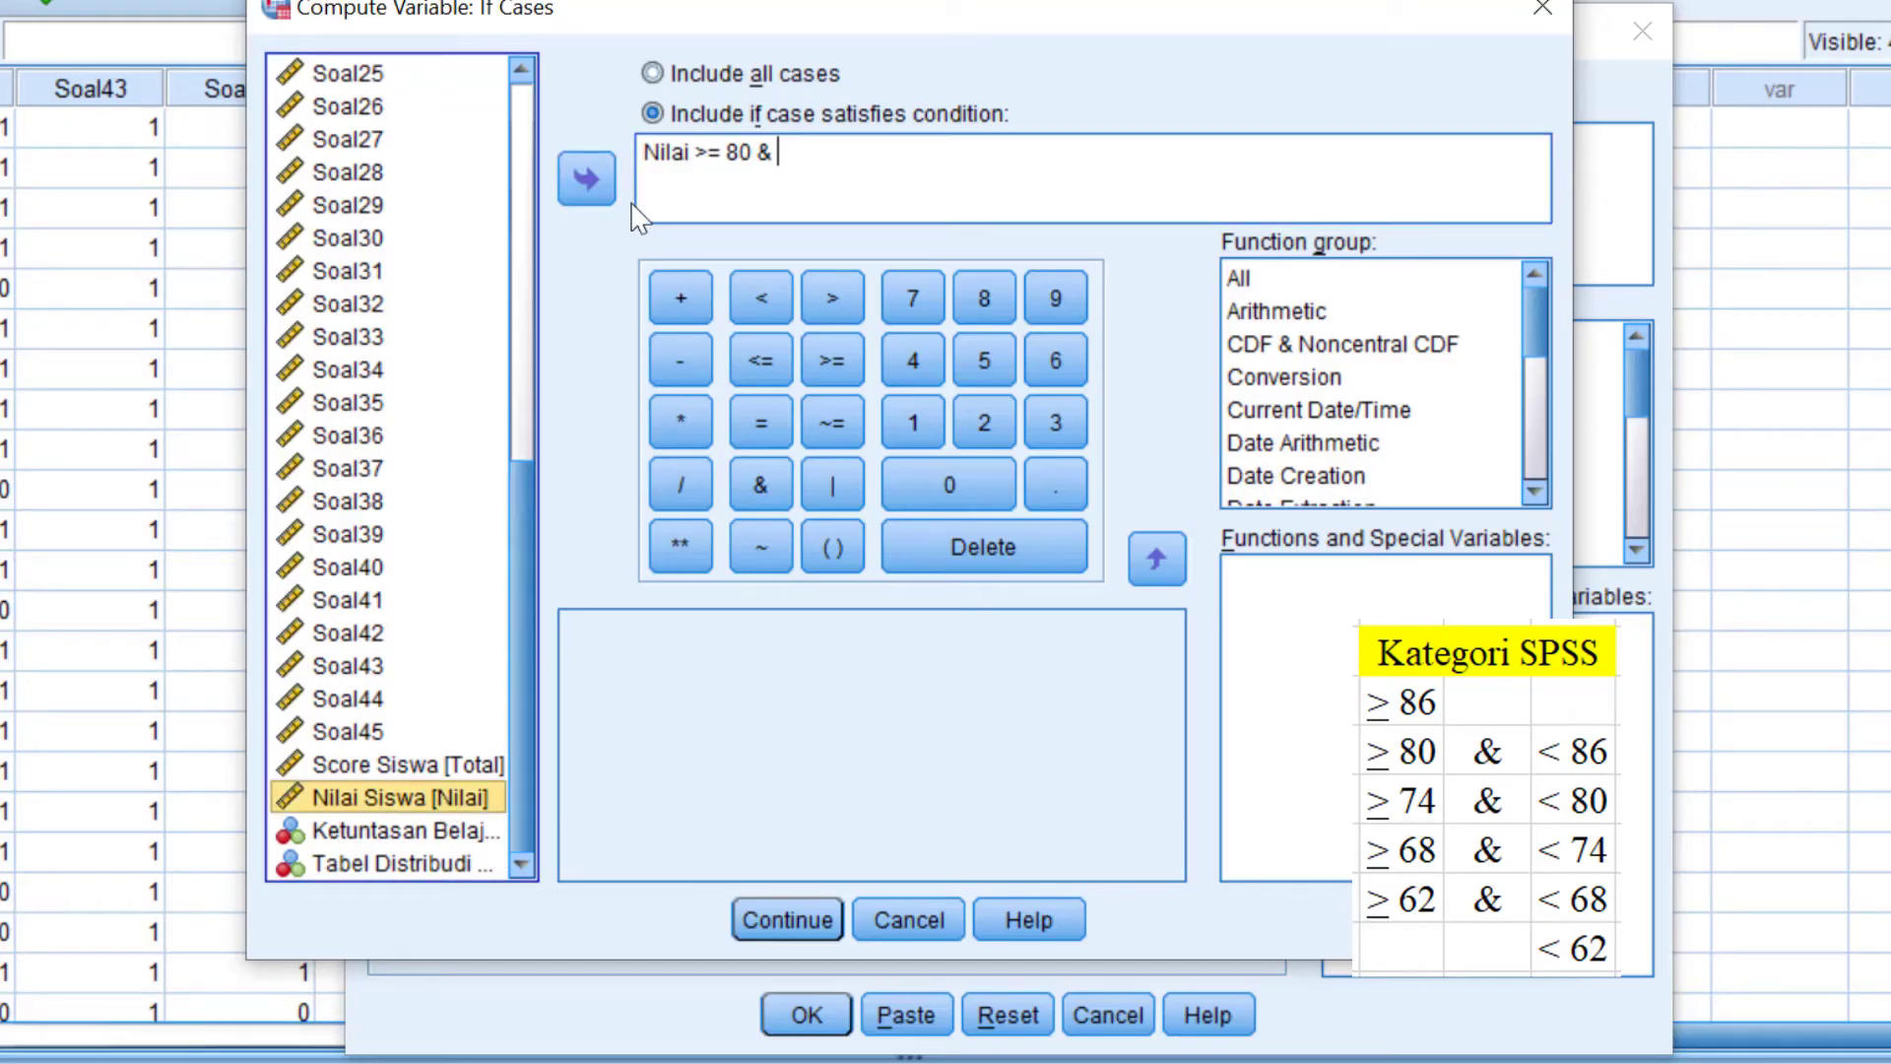
click(591, 175)
click(765, 300)
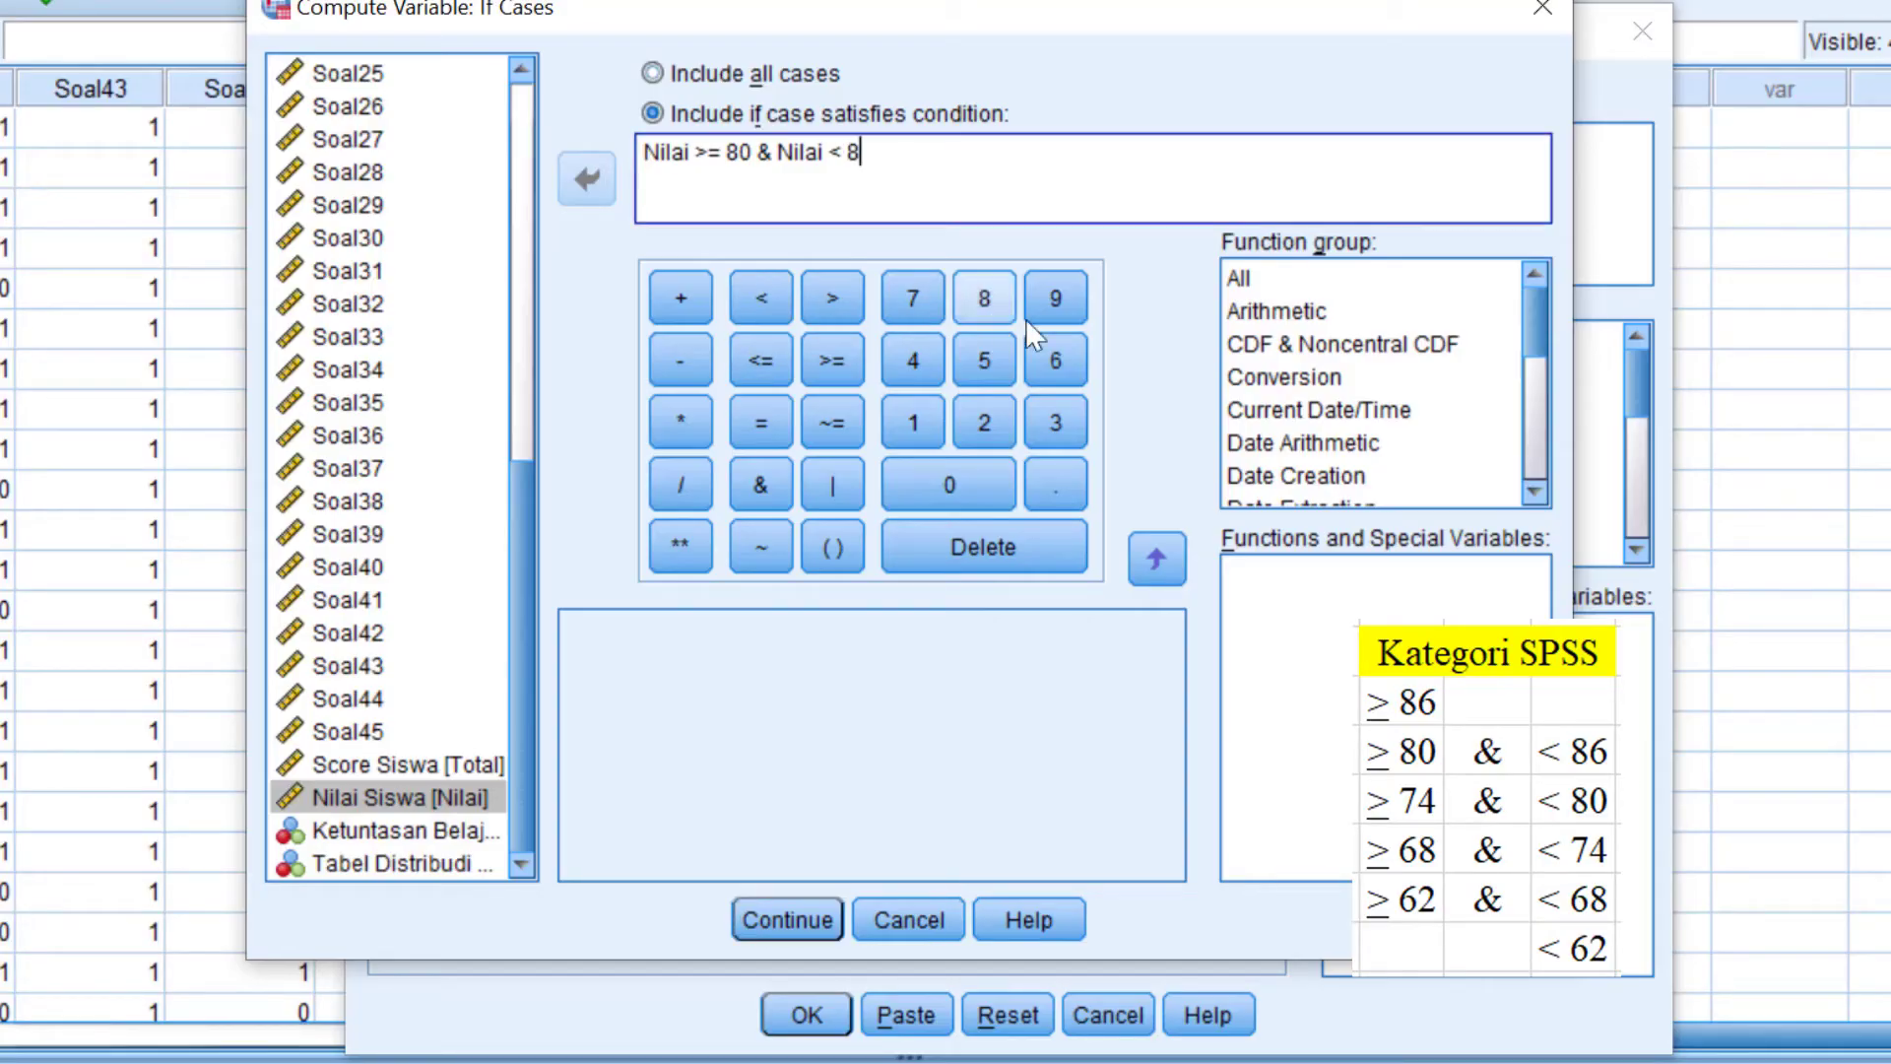
click(1055, 360)
click(787, 919)
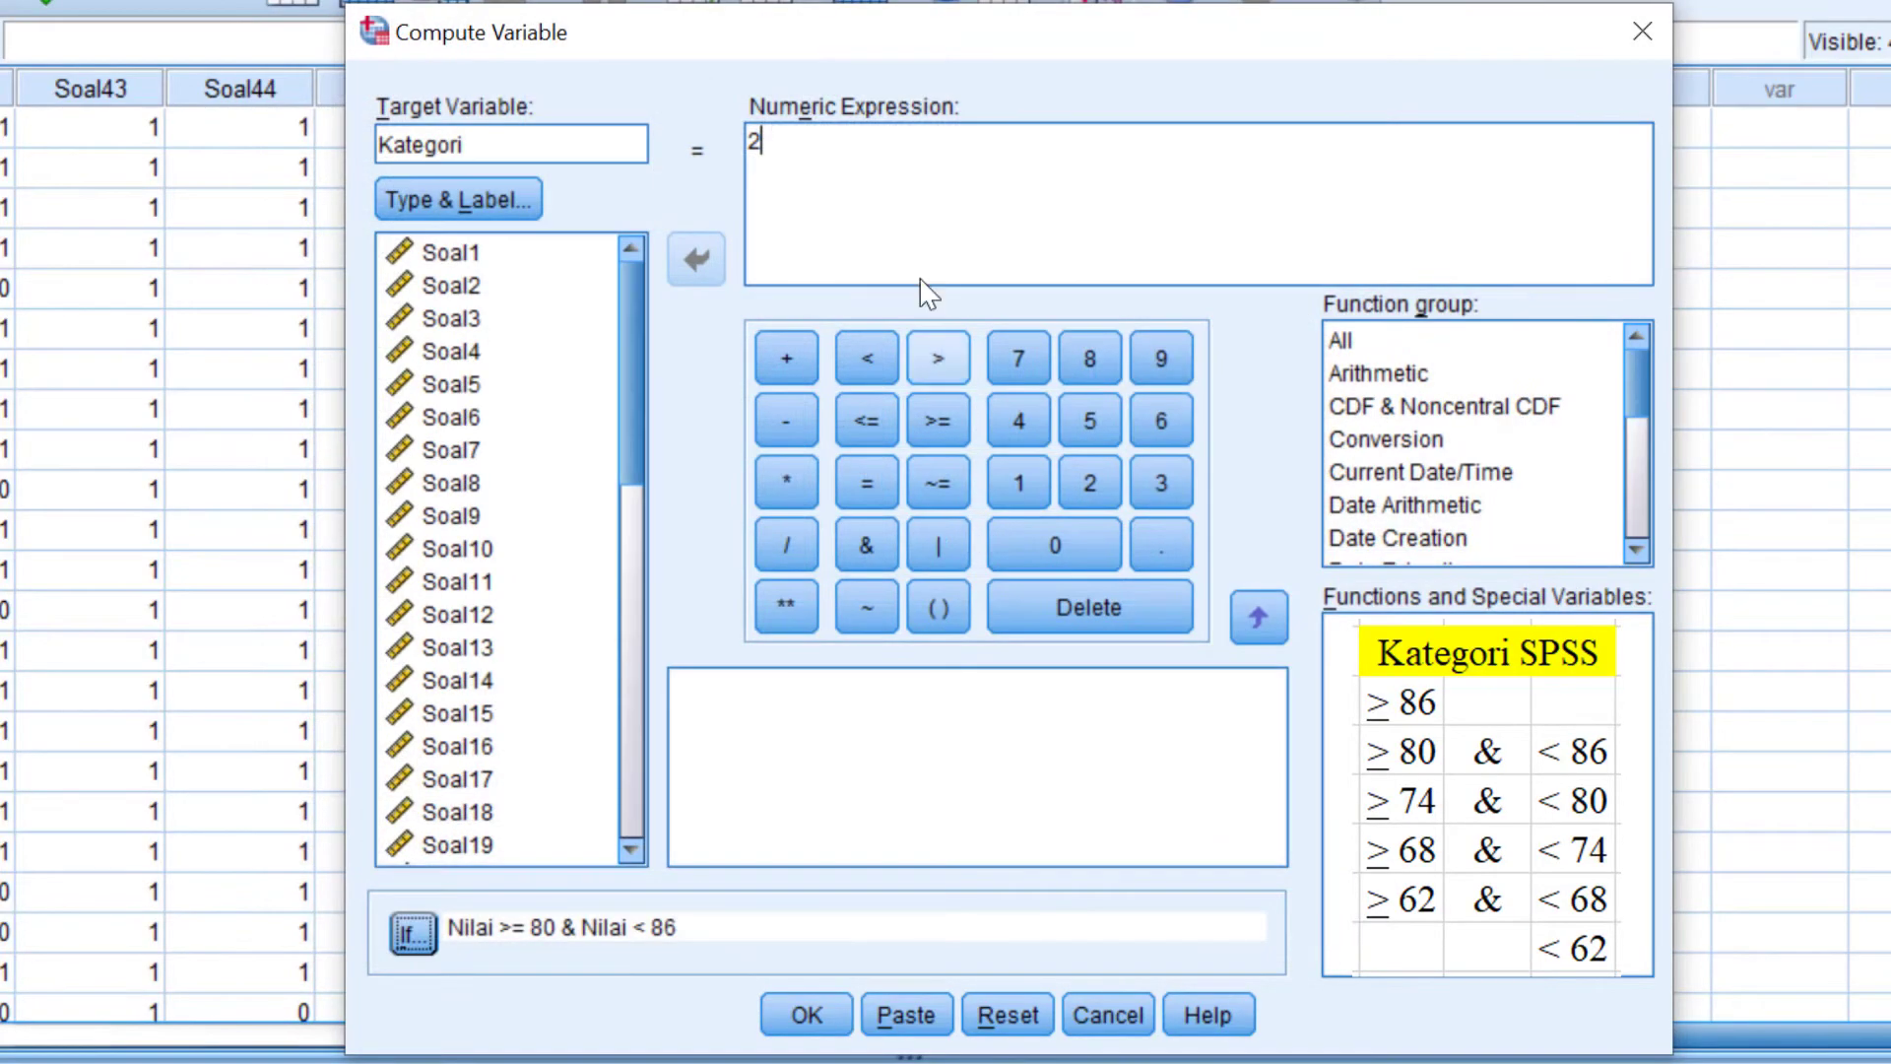
click(804, 1016)
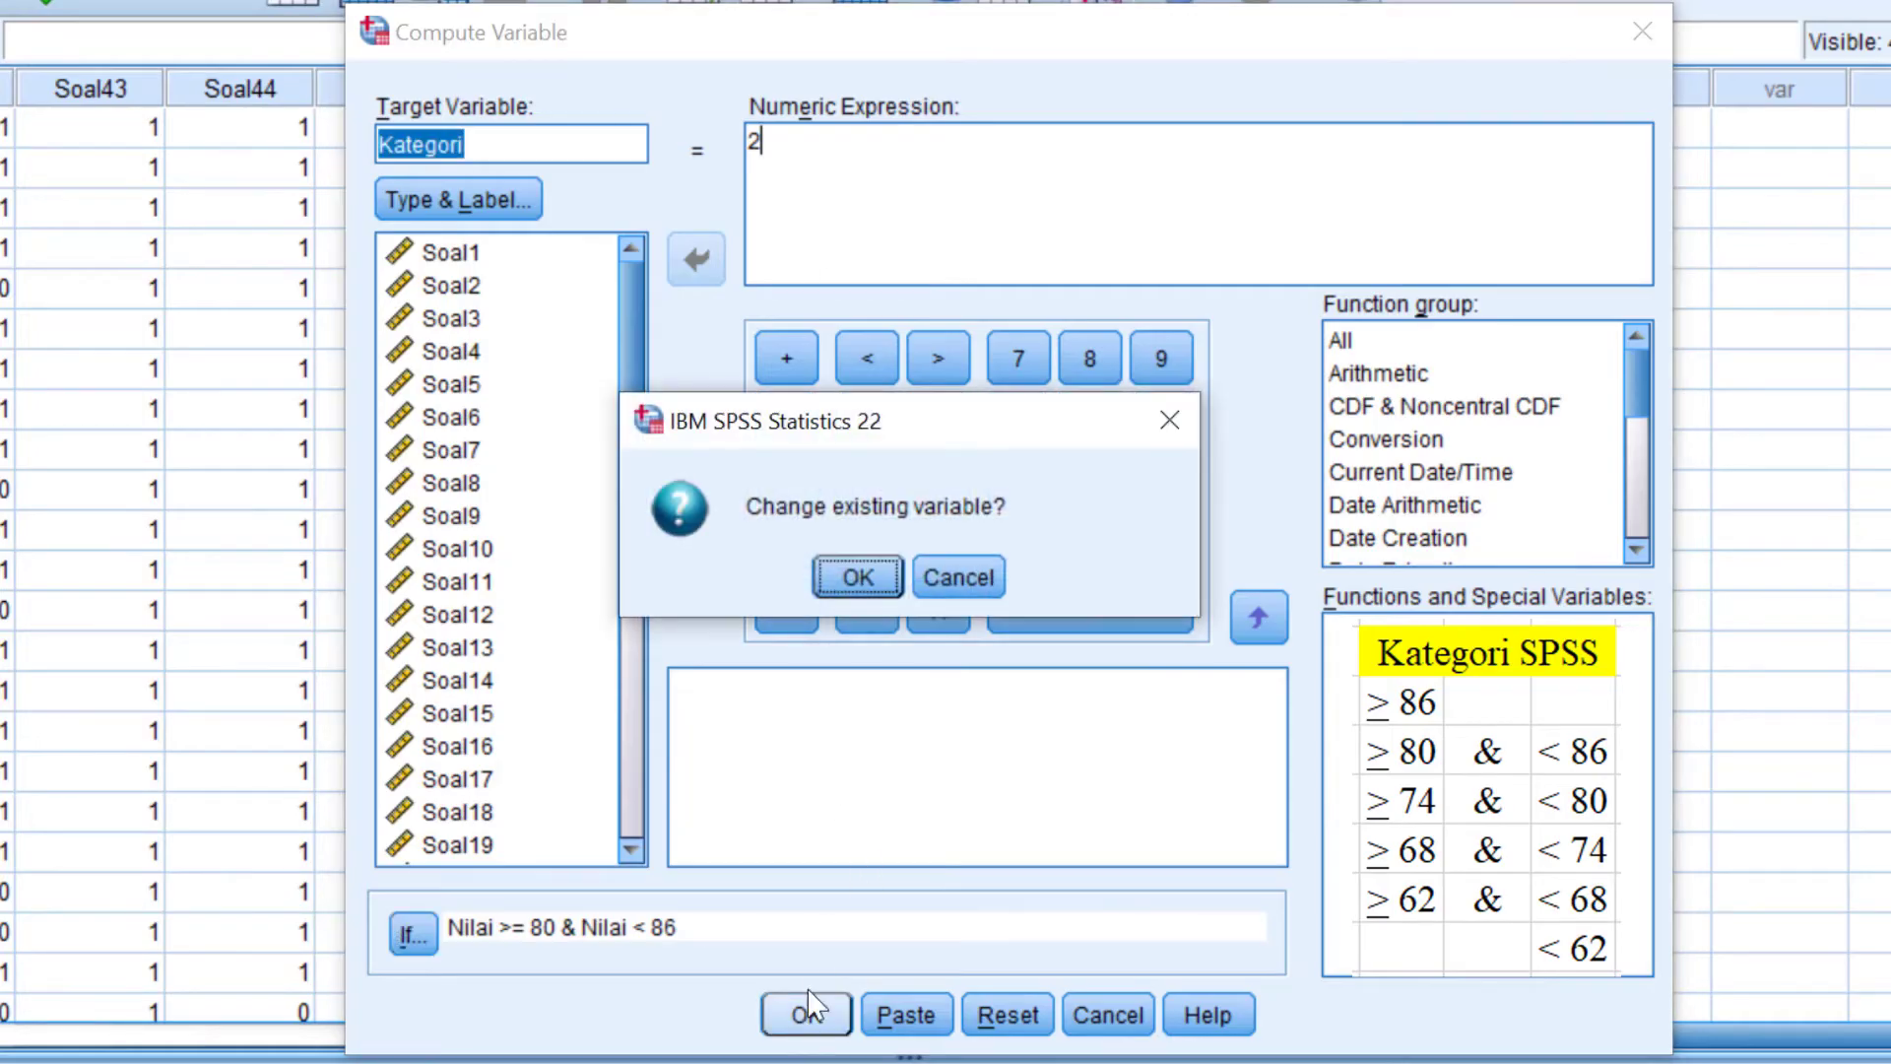
click(875, 581)
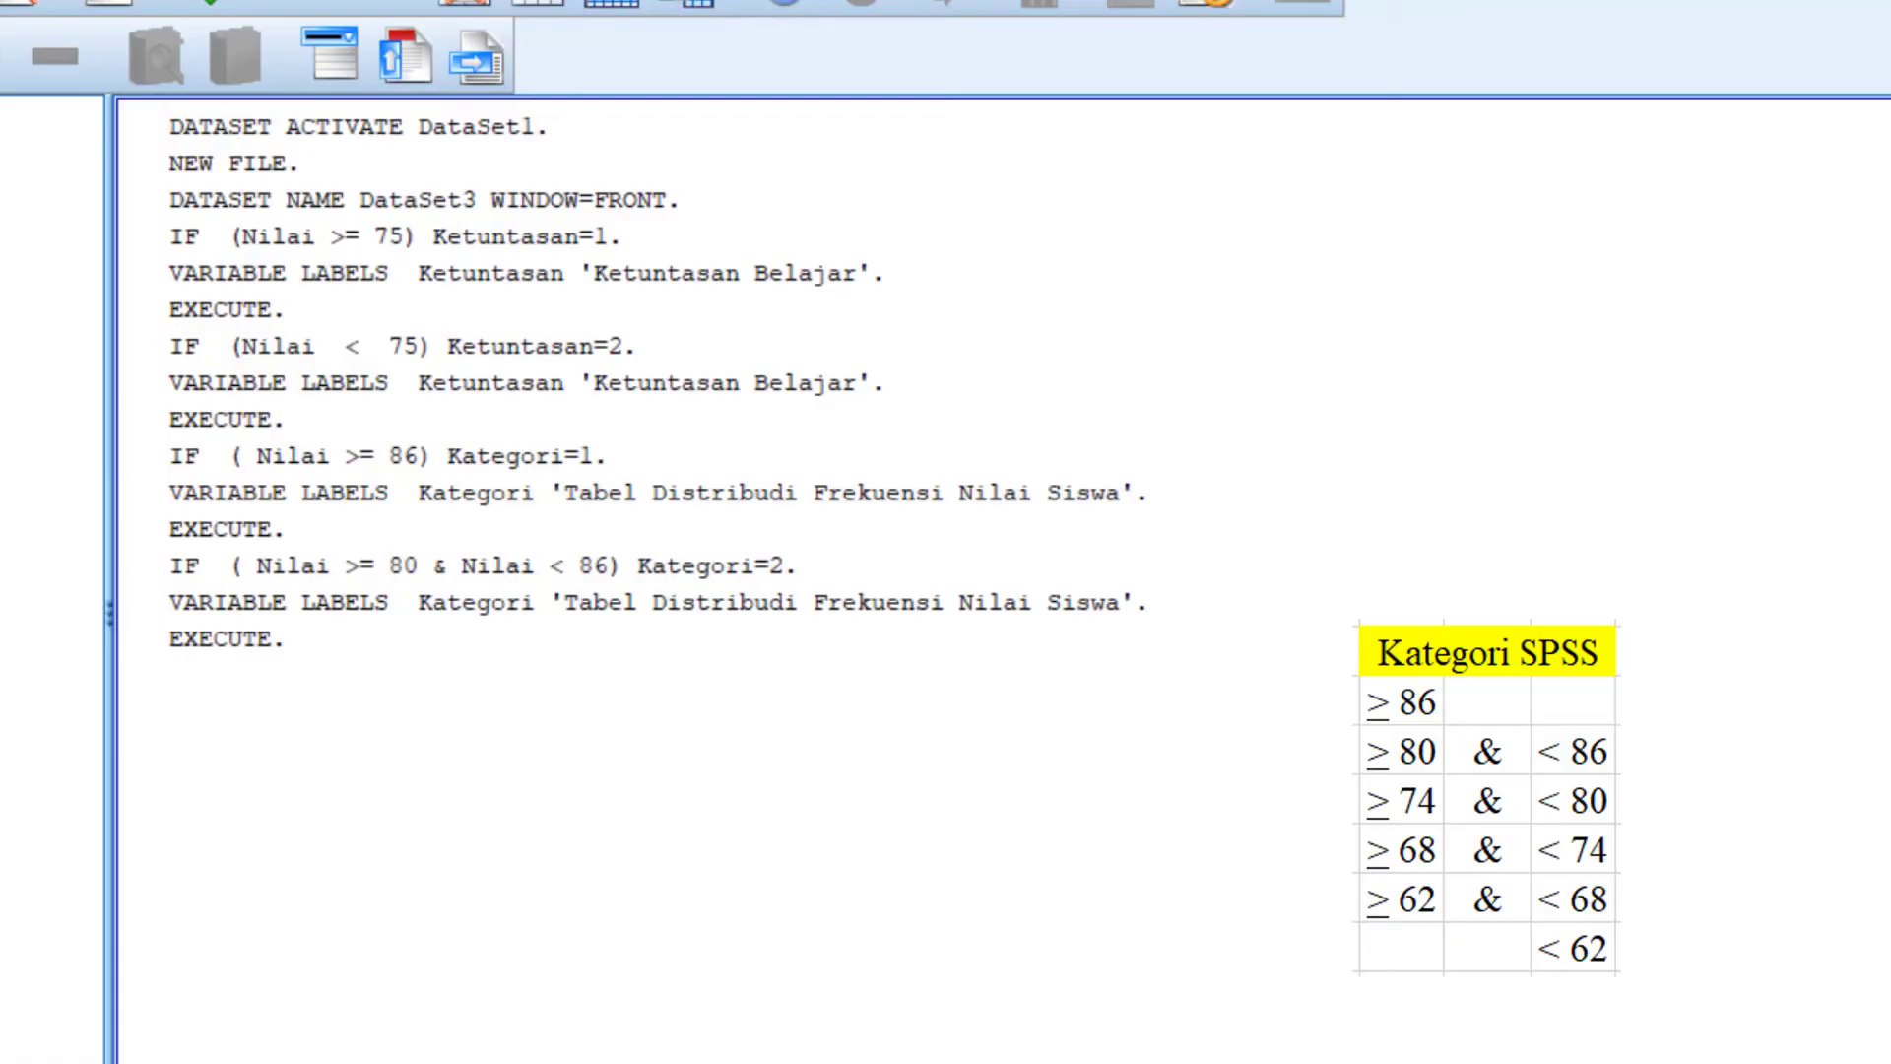
- Return to the Untitled4 [DataSet3] data grid and set the numeric expression of a new Kategori computation to 3
click(1133, 2)
click(1159, 207)
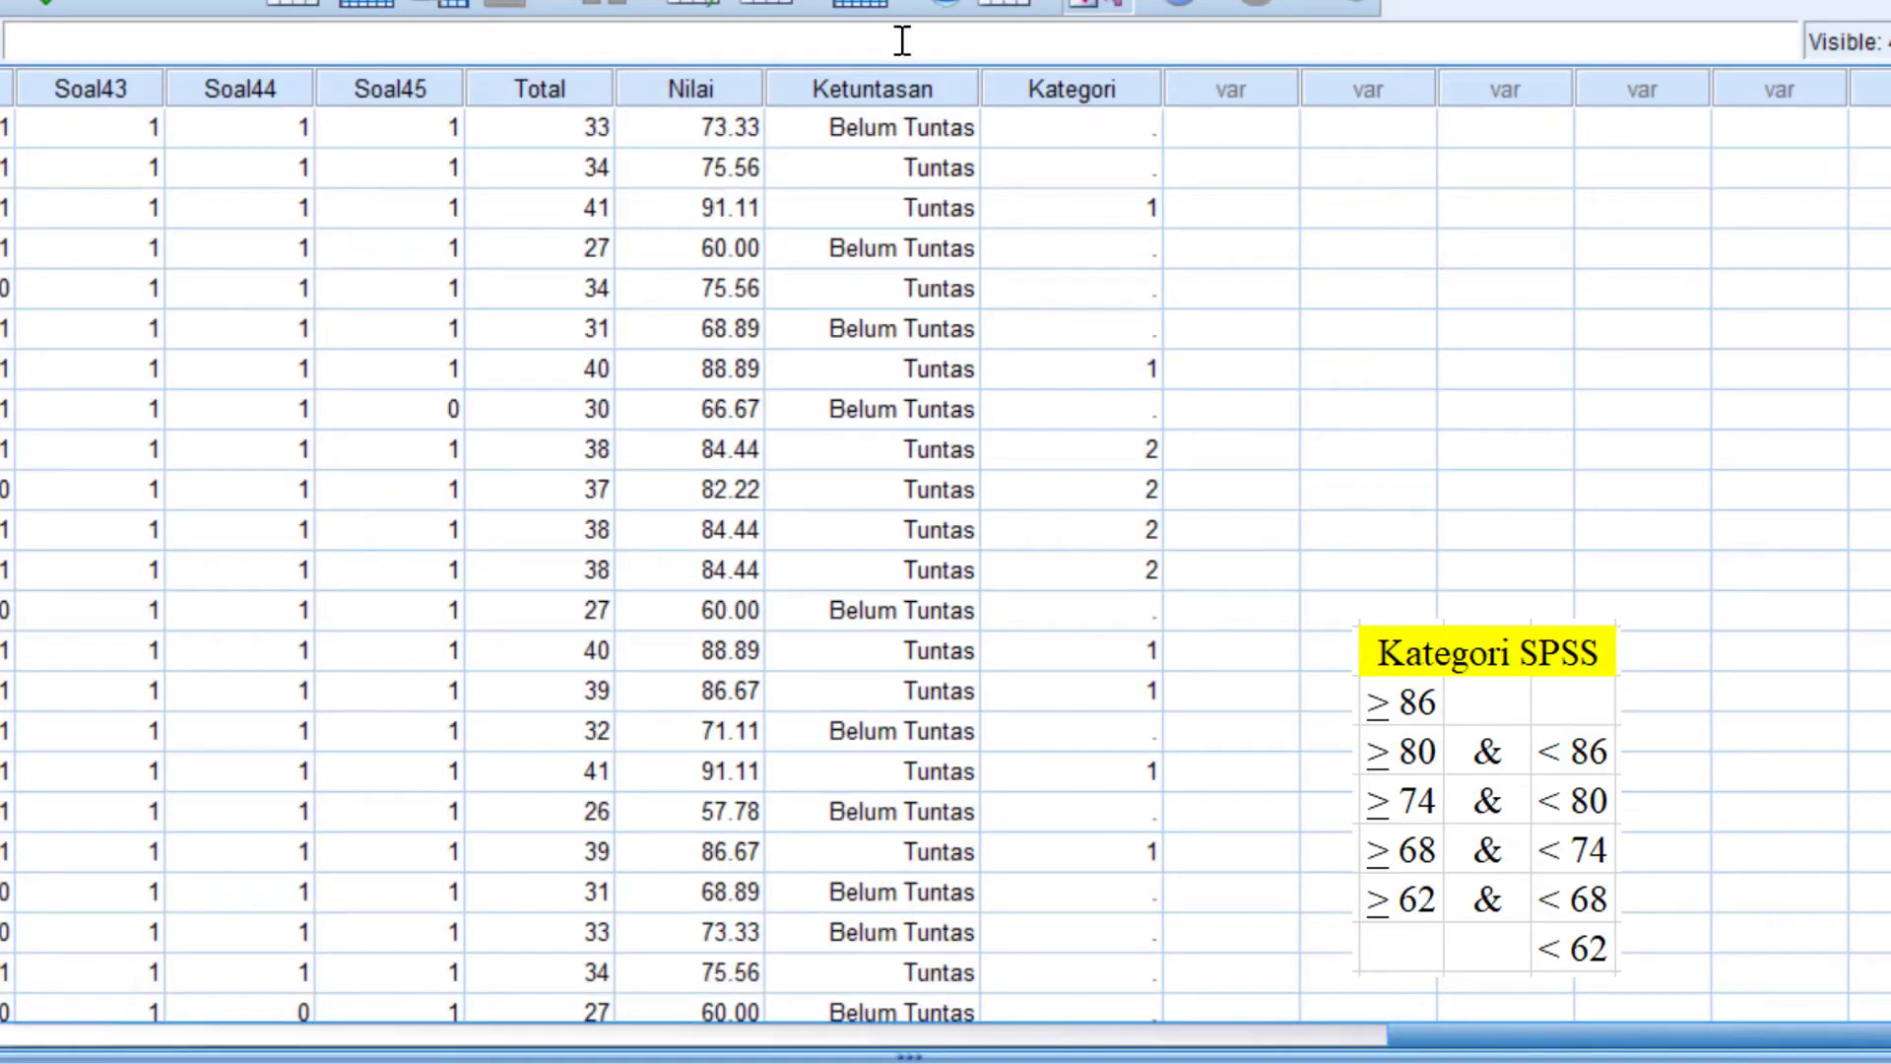
click(99, 0)
click(148, 0)
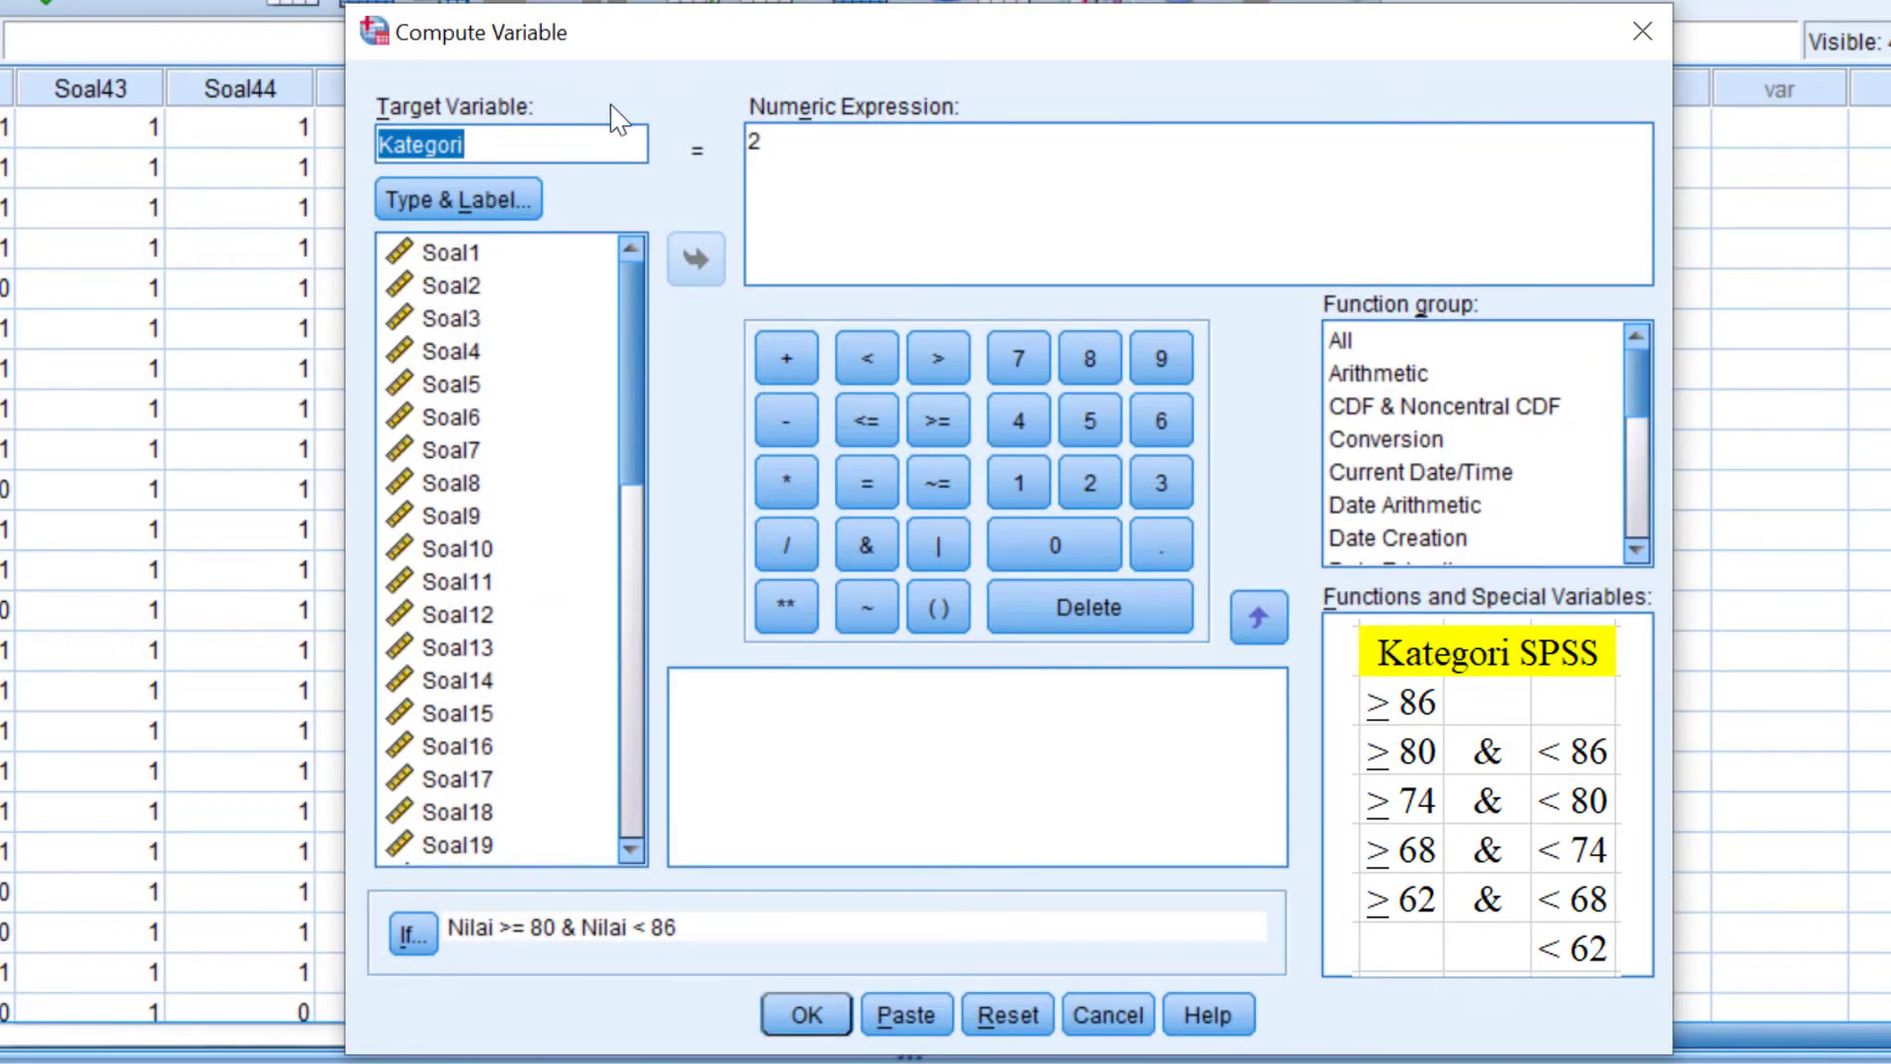
drag(776, 139, 721, 154)
text(2)
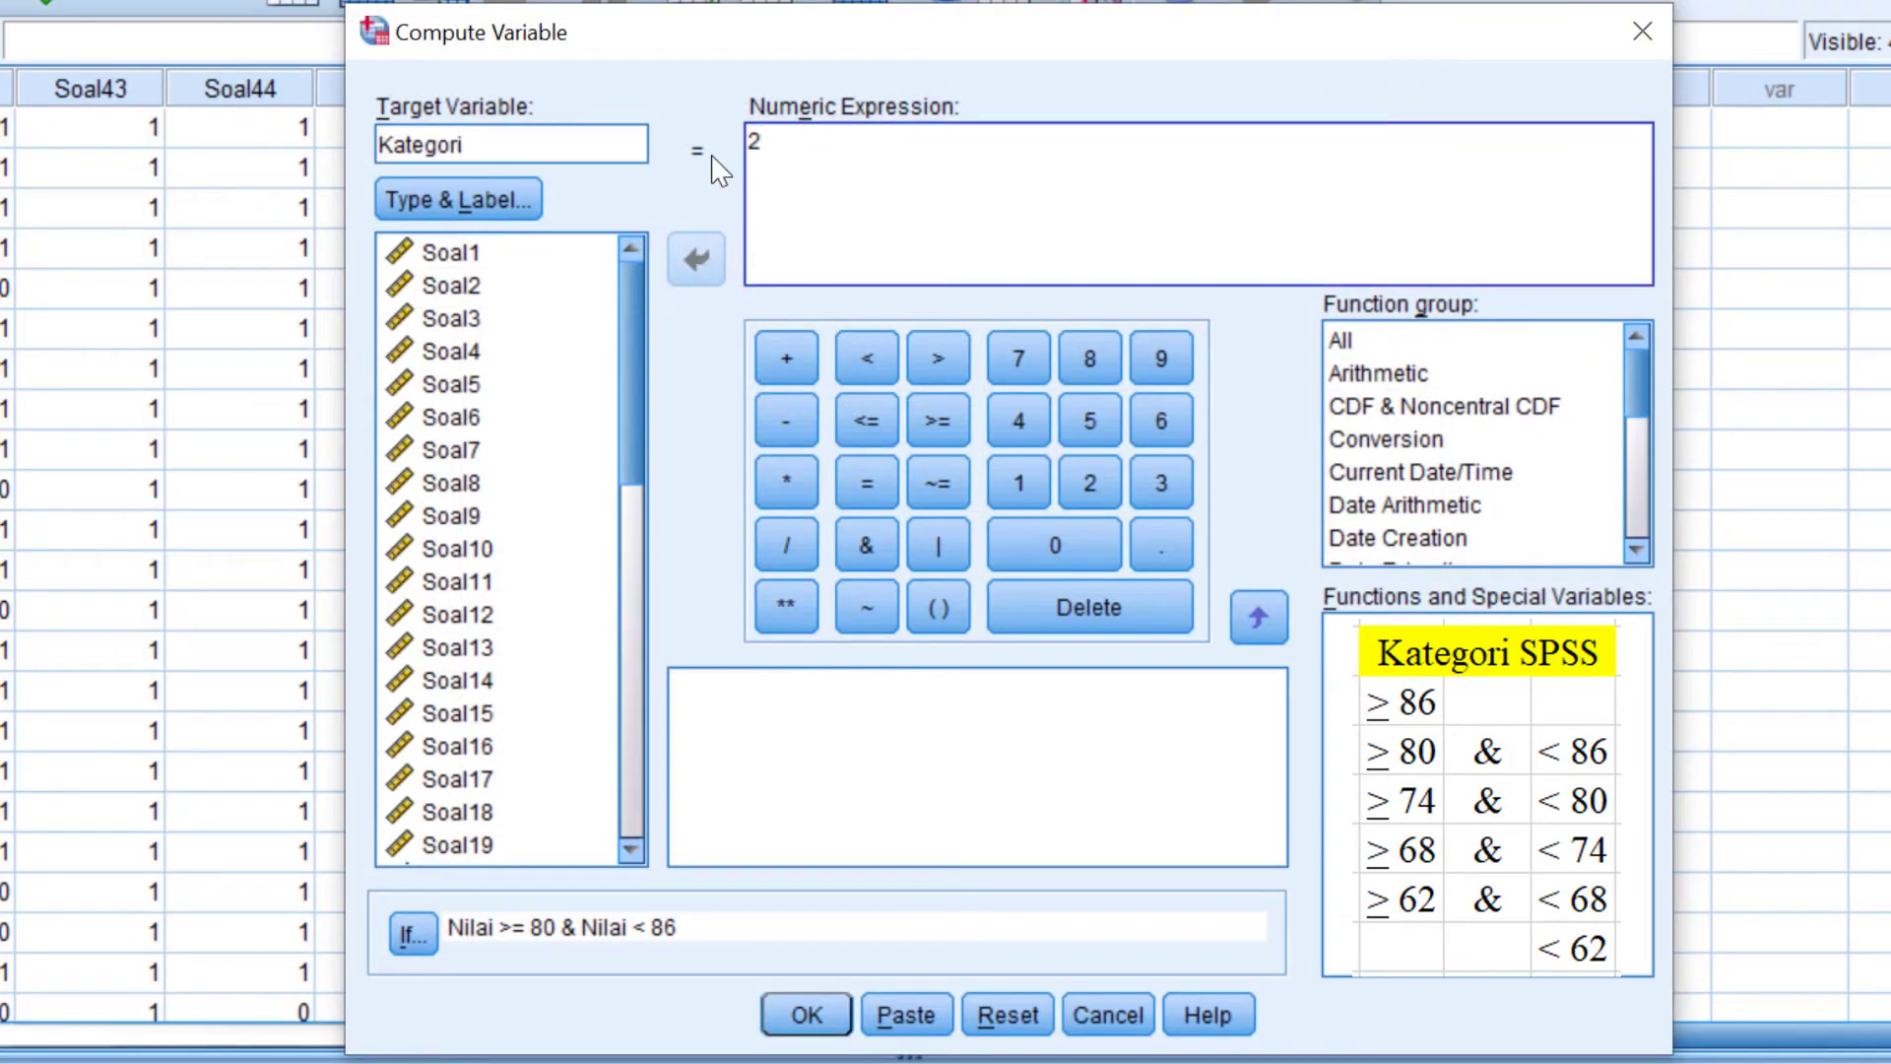
text(3)
- Change the case condition to Nilai >= 74 & Nilai < 80 and run the computation on the existing Kategori variable
click(411, 934)
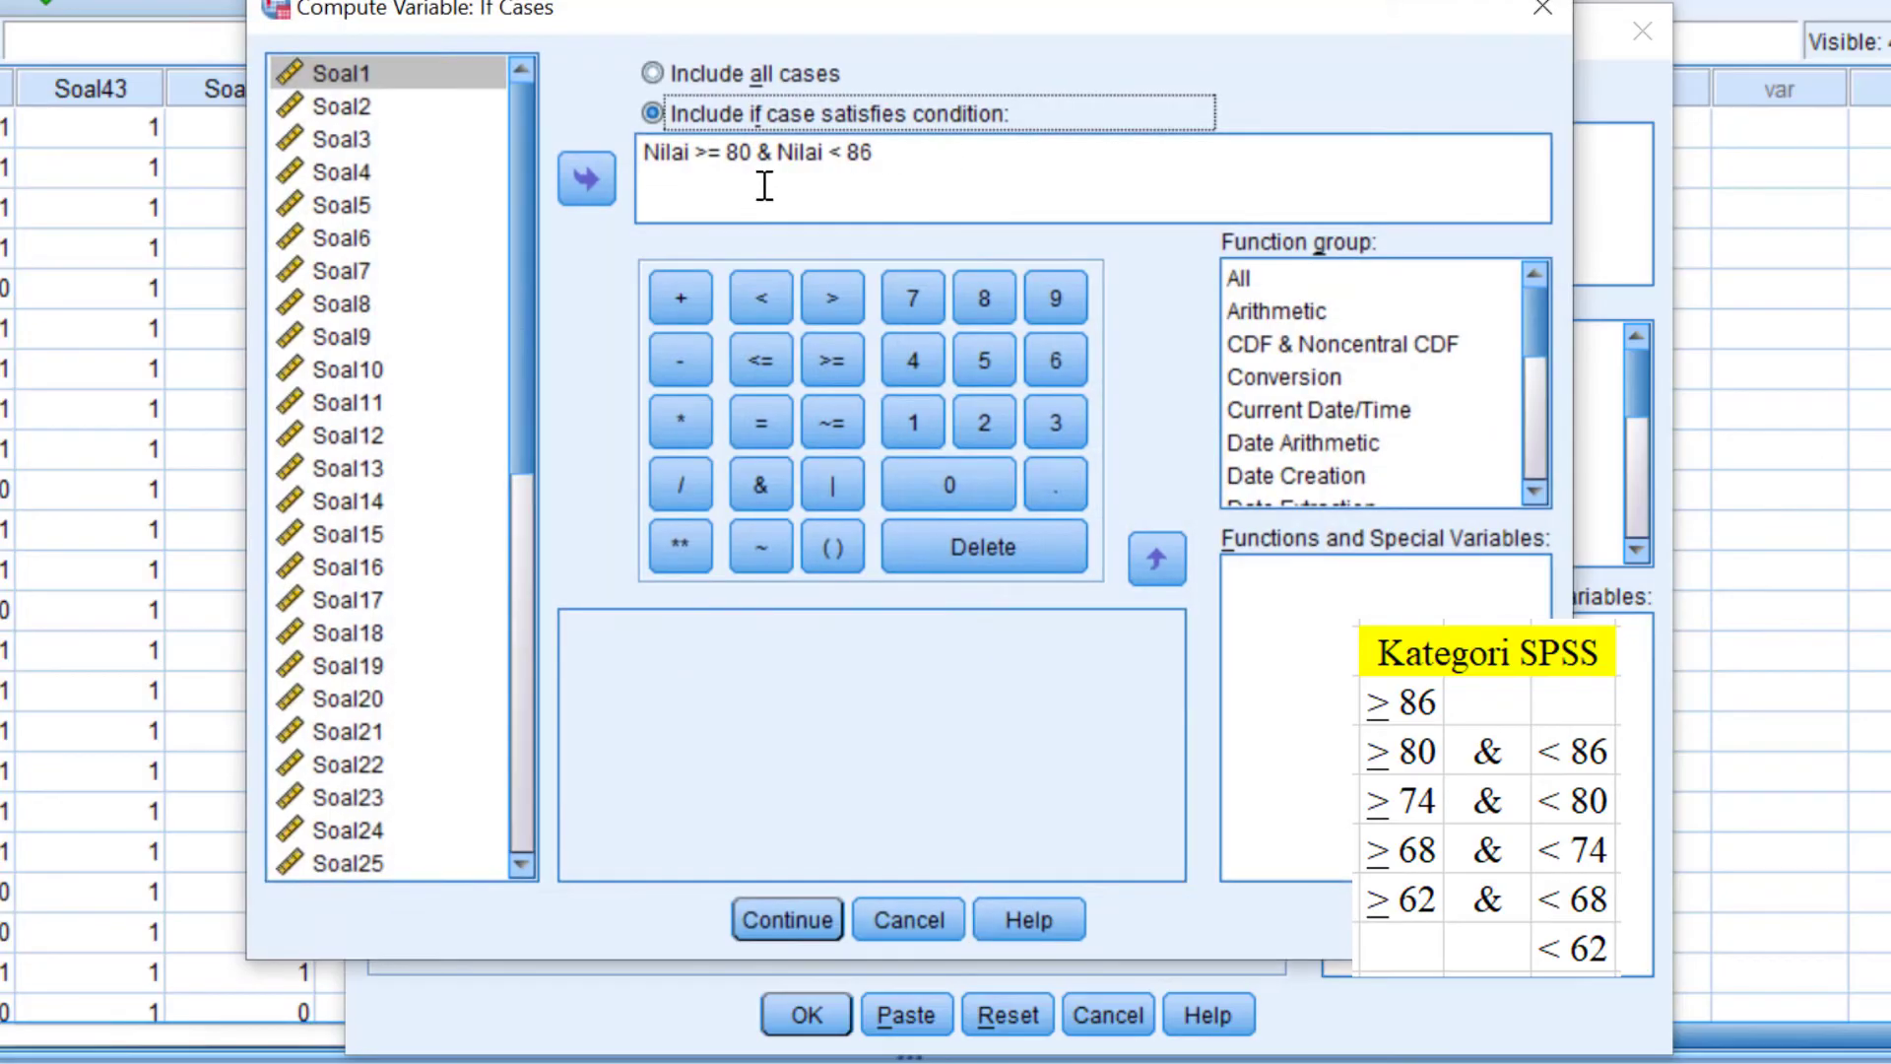
click(755, 166)
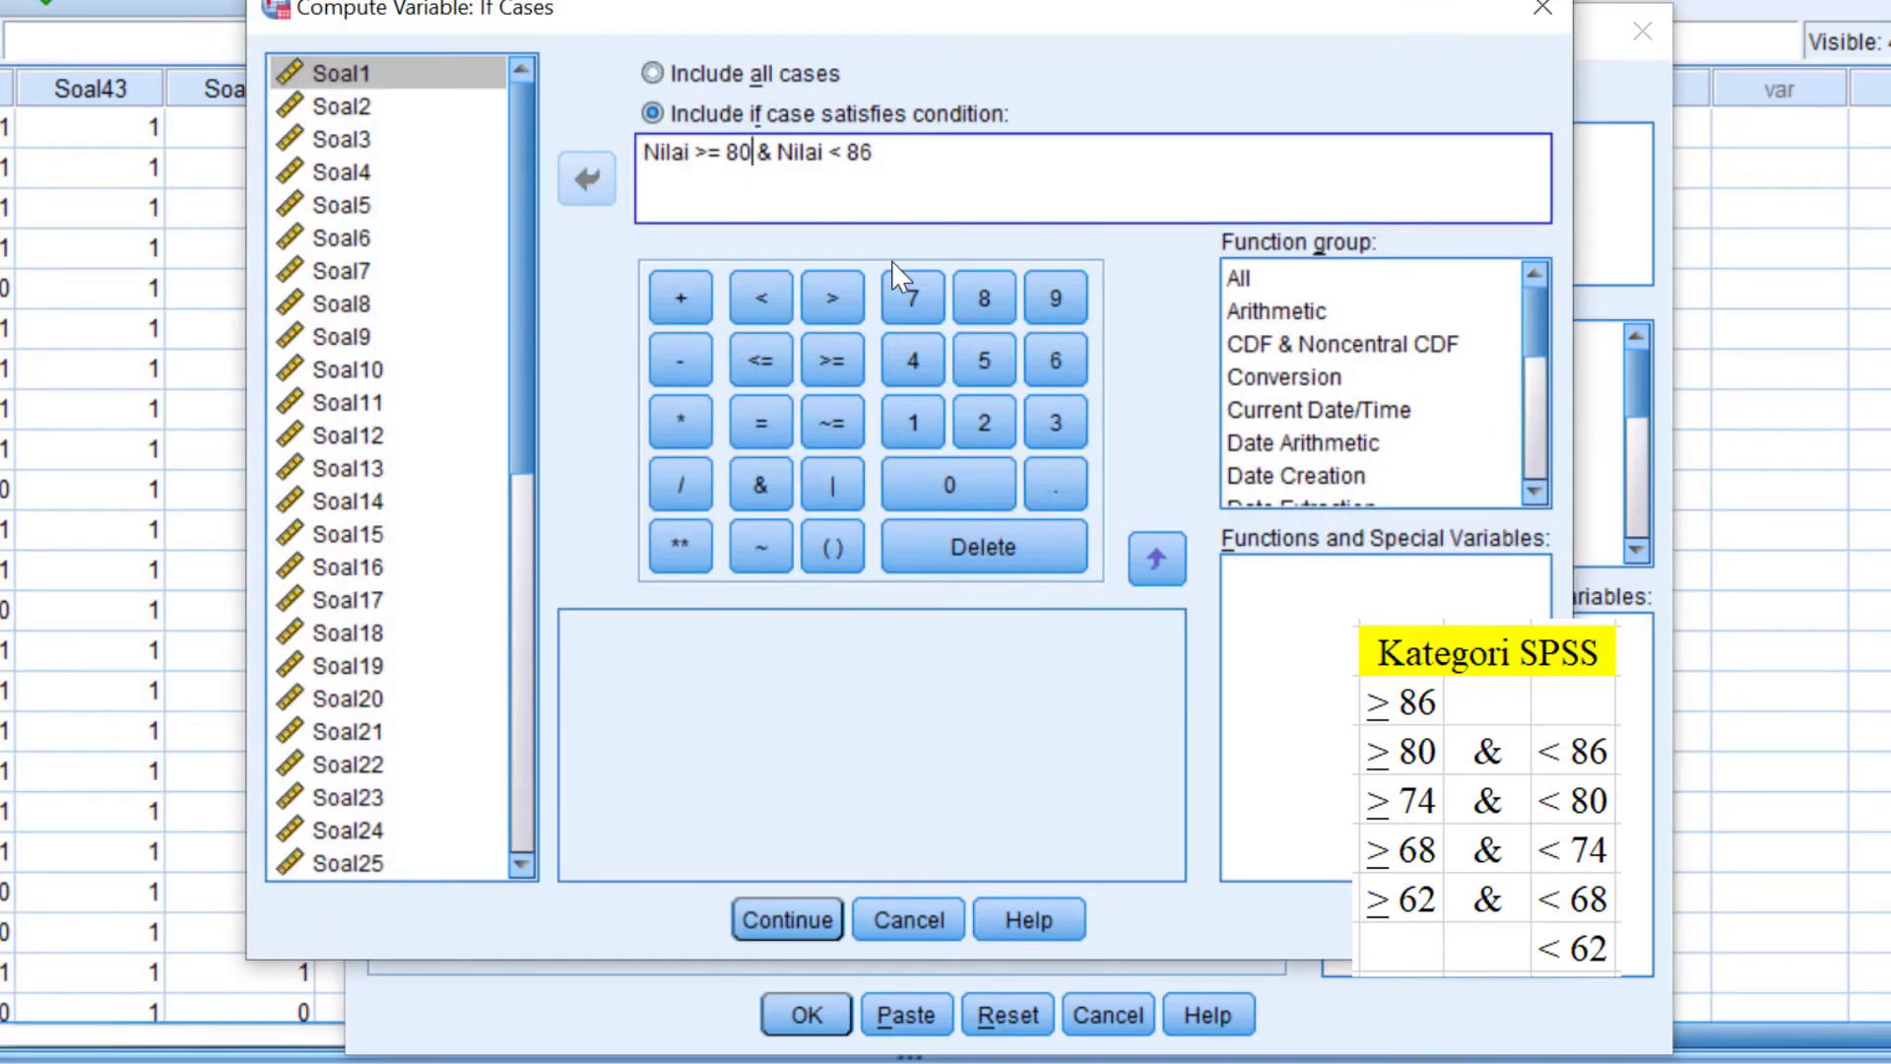
key(BackSpace)
key(BackSpace)
text(74)
click(933, 168)
text(80)
click(801, 906)
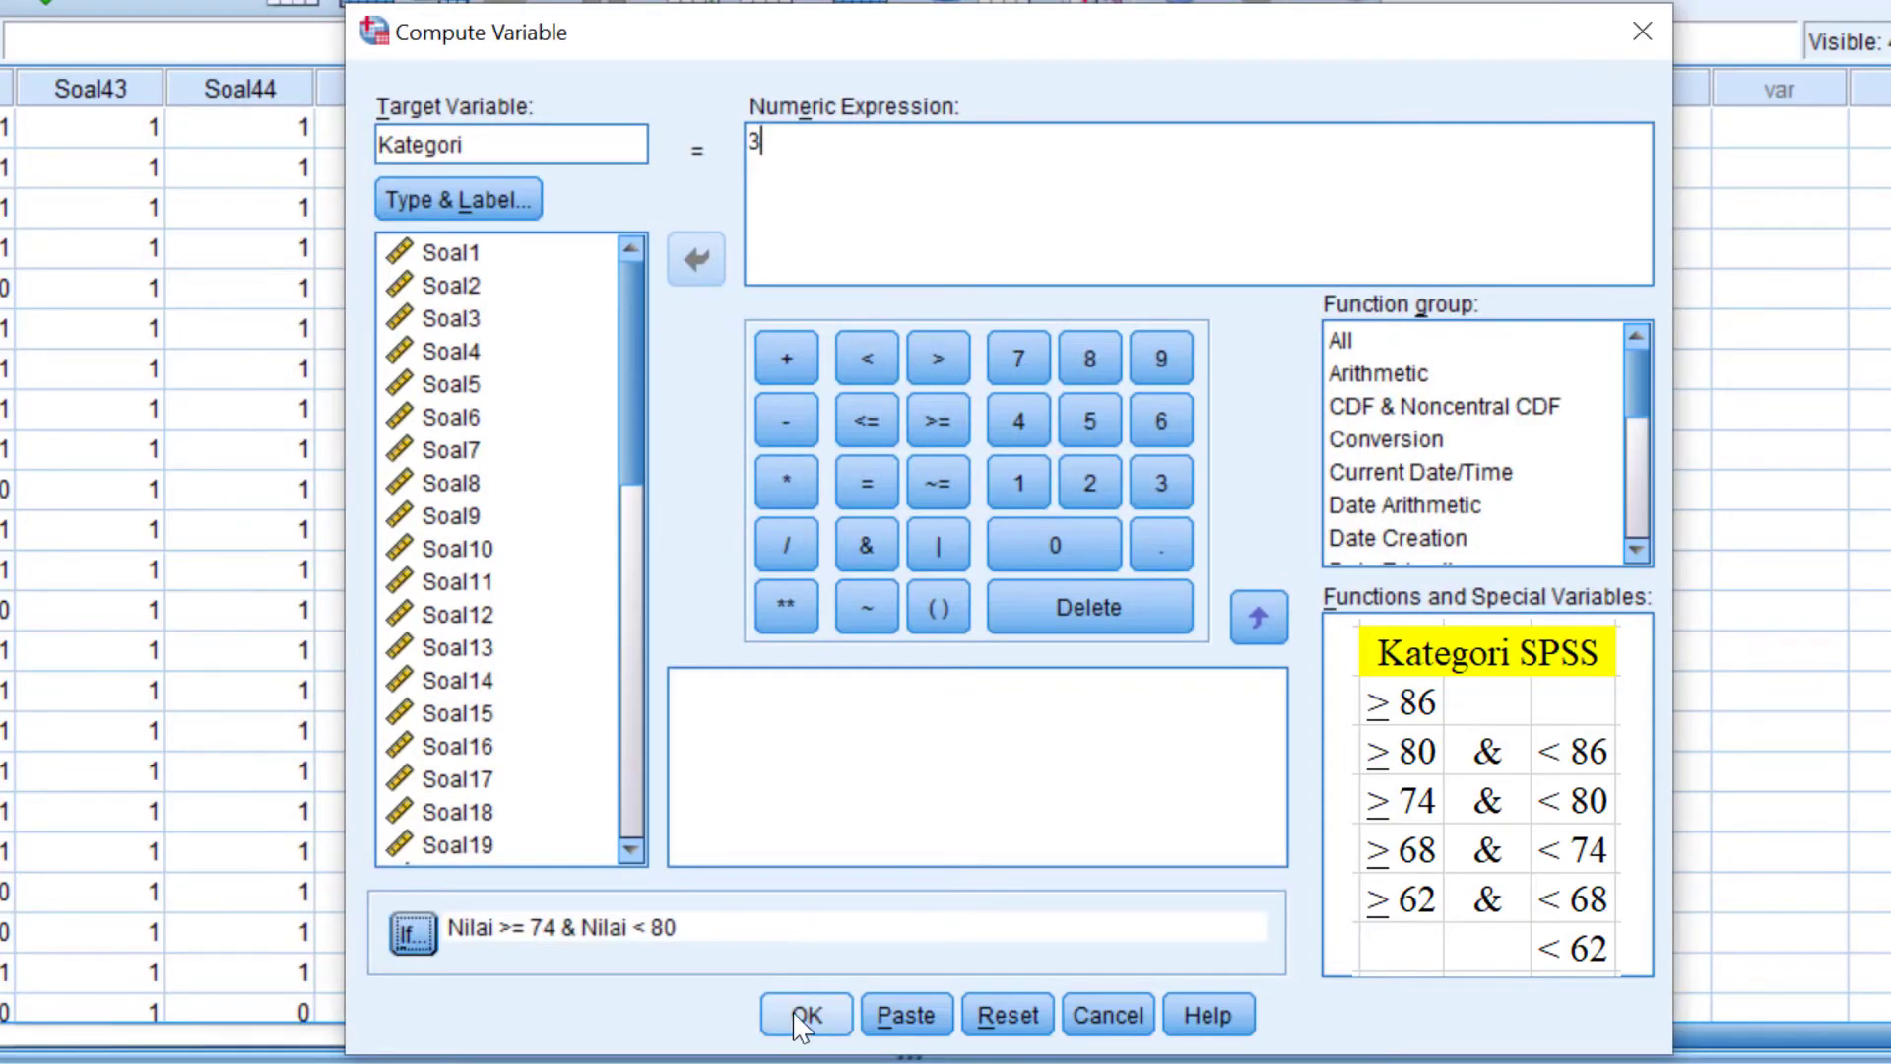
click(803, 1015)
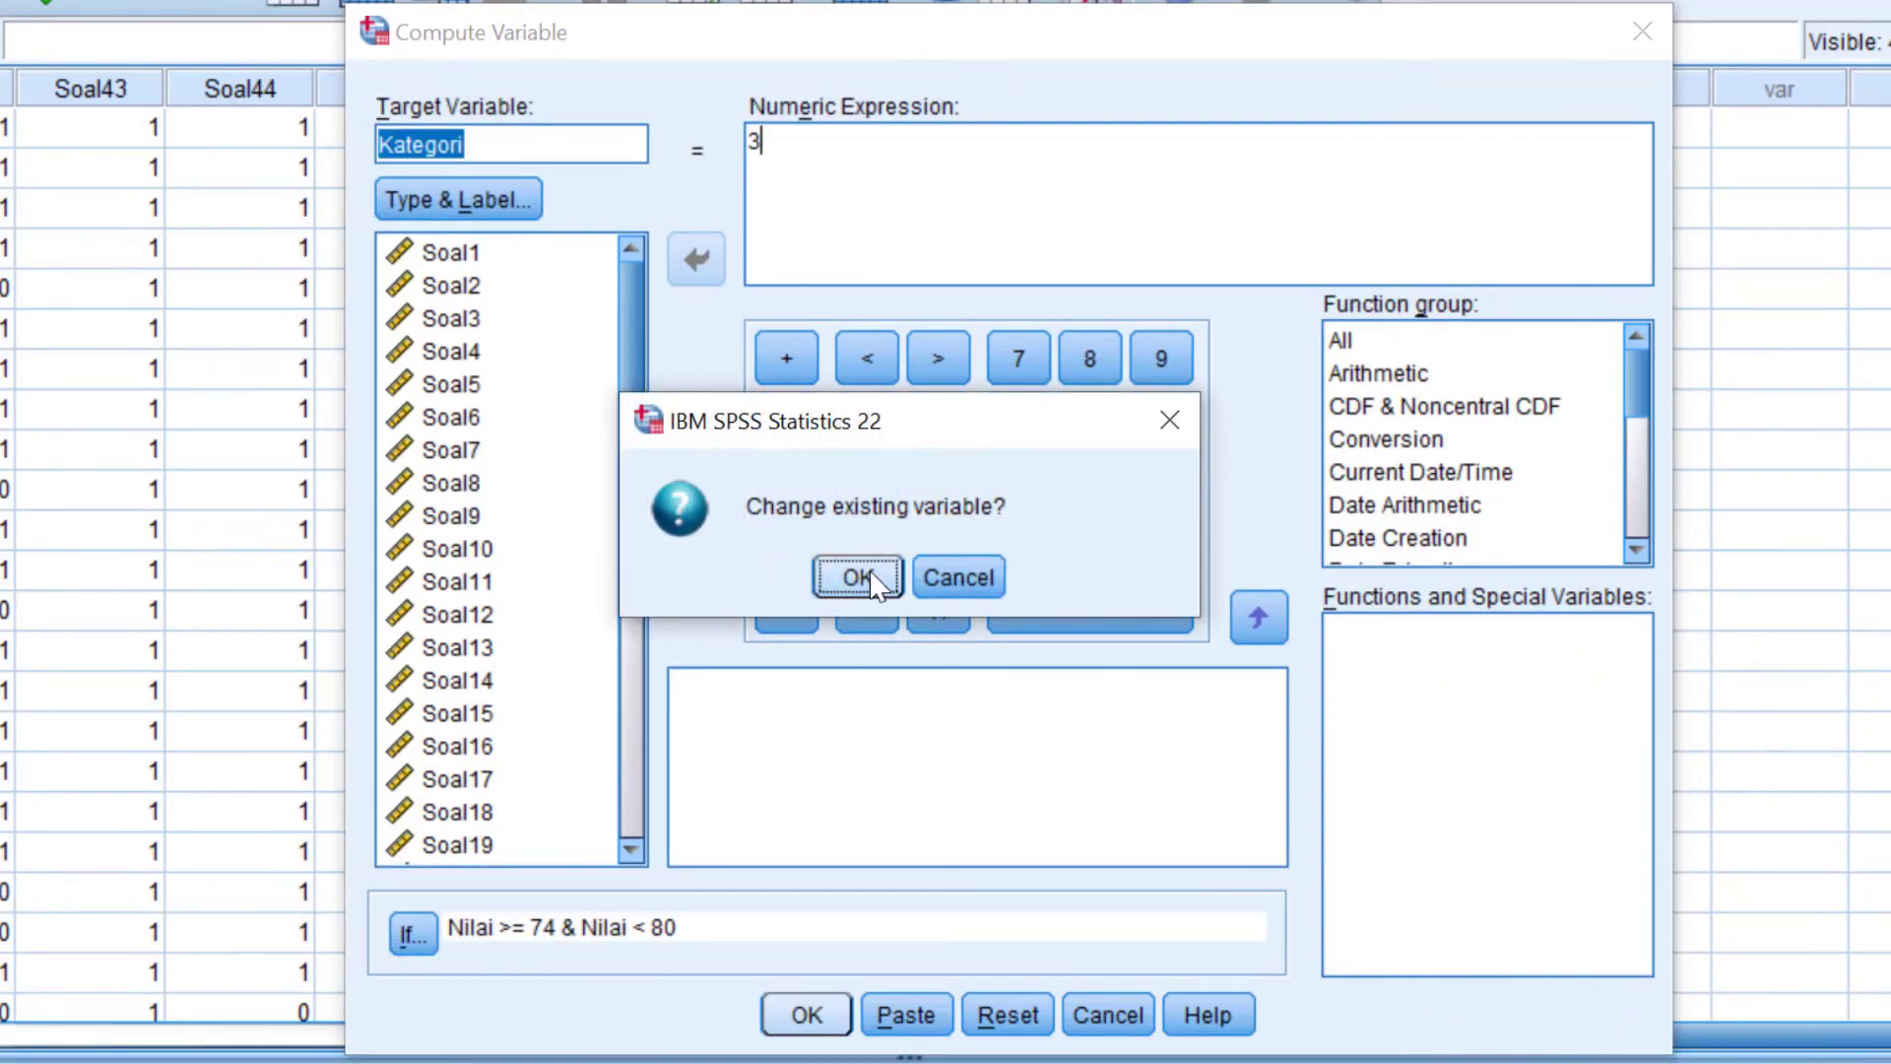
click(852, 578)
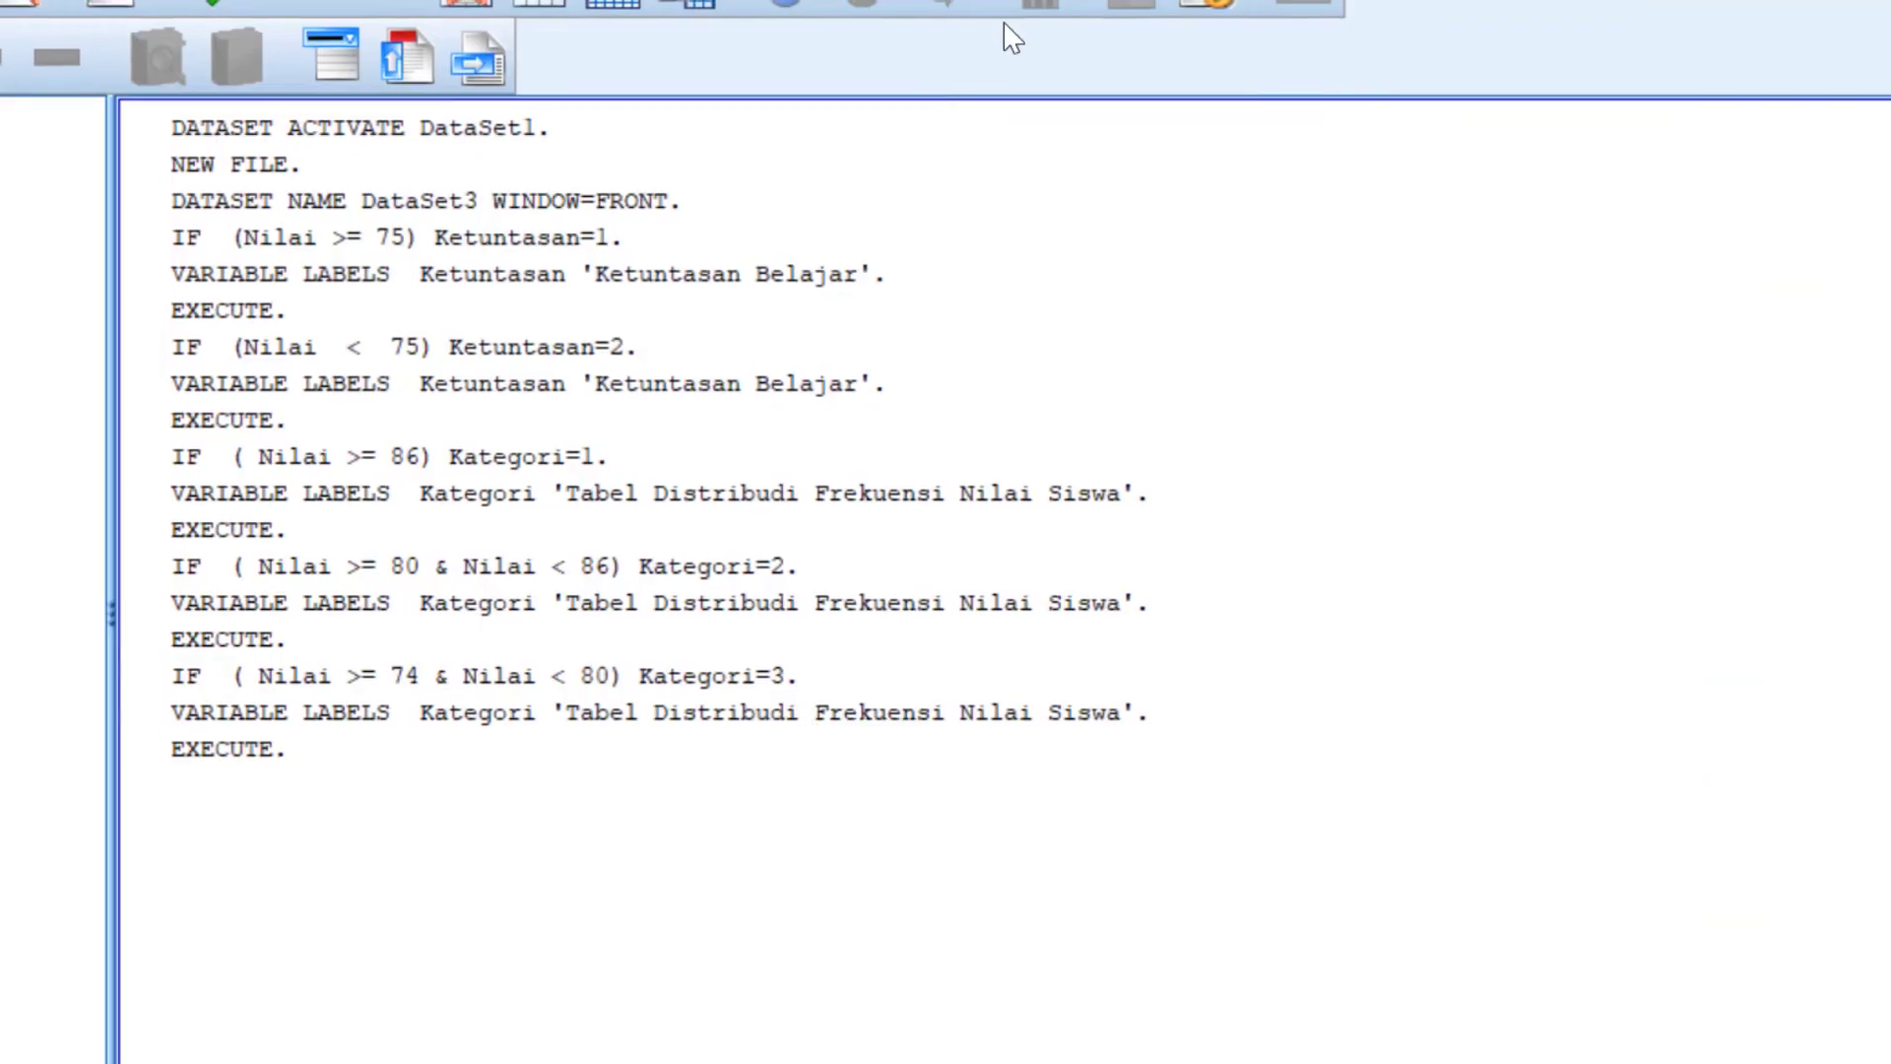
- Go back to the Untitled4 [DataSet3] data grid and set the Kategori computation's numeric expression to 4
click(1239, 56)
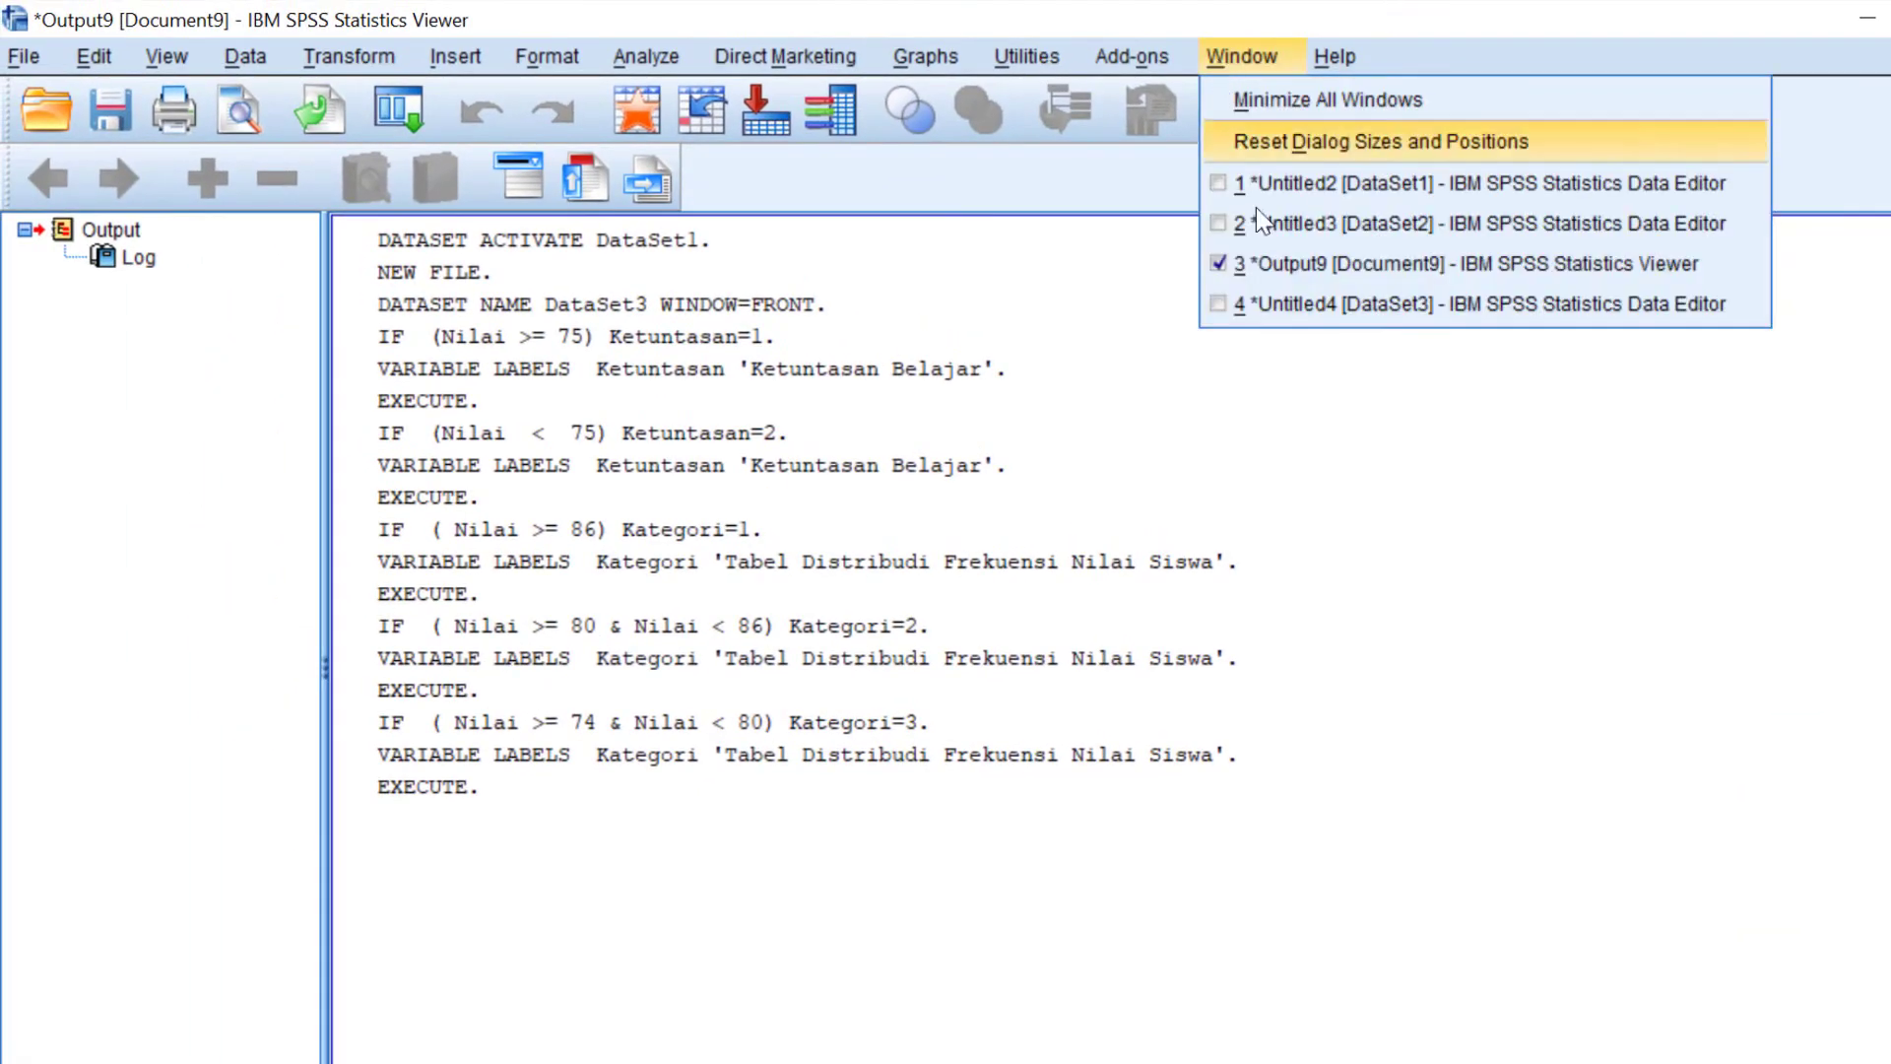
click(1245, 313)
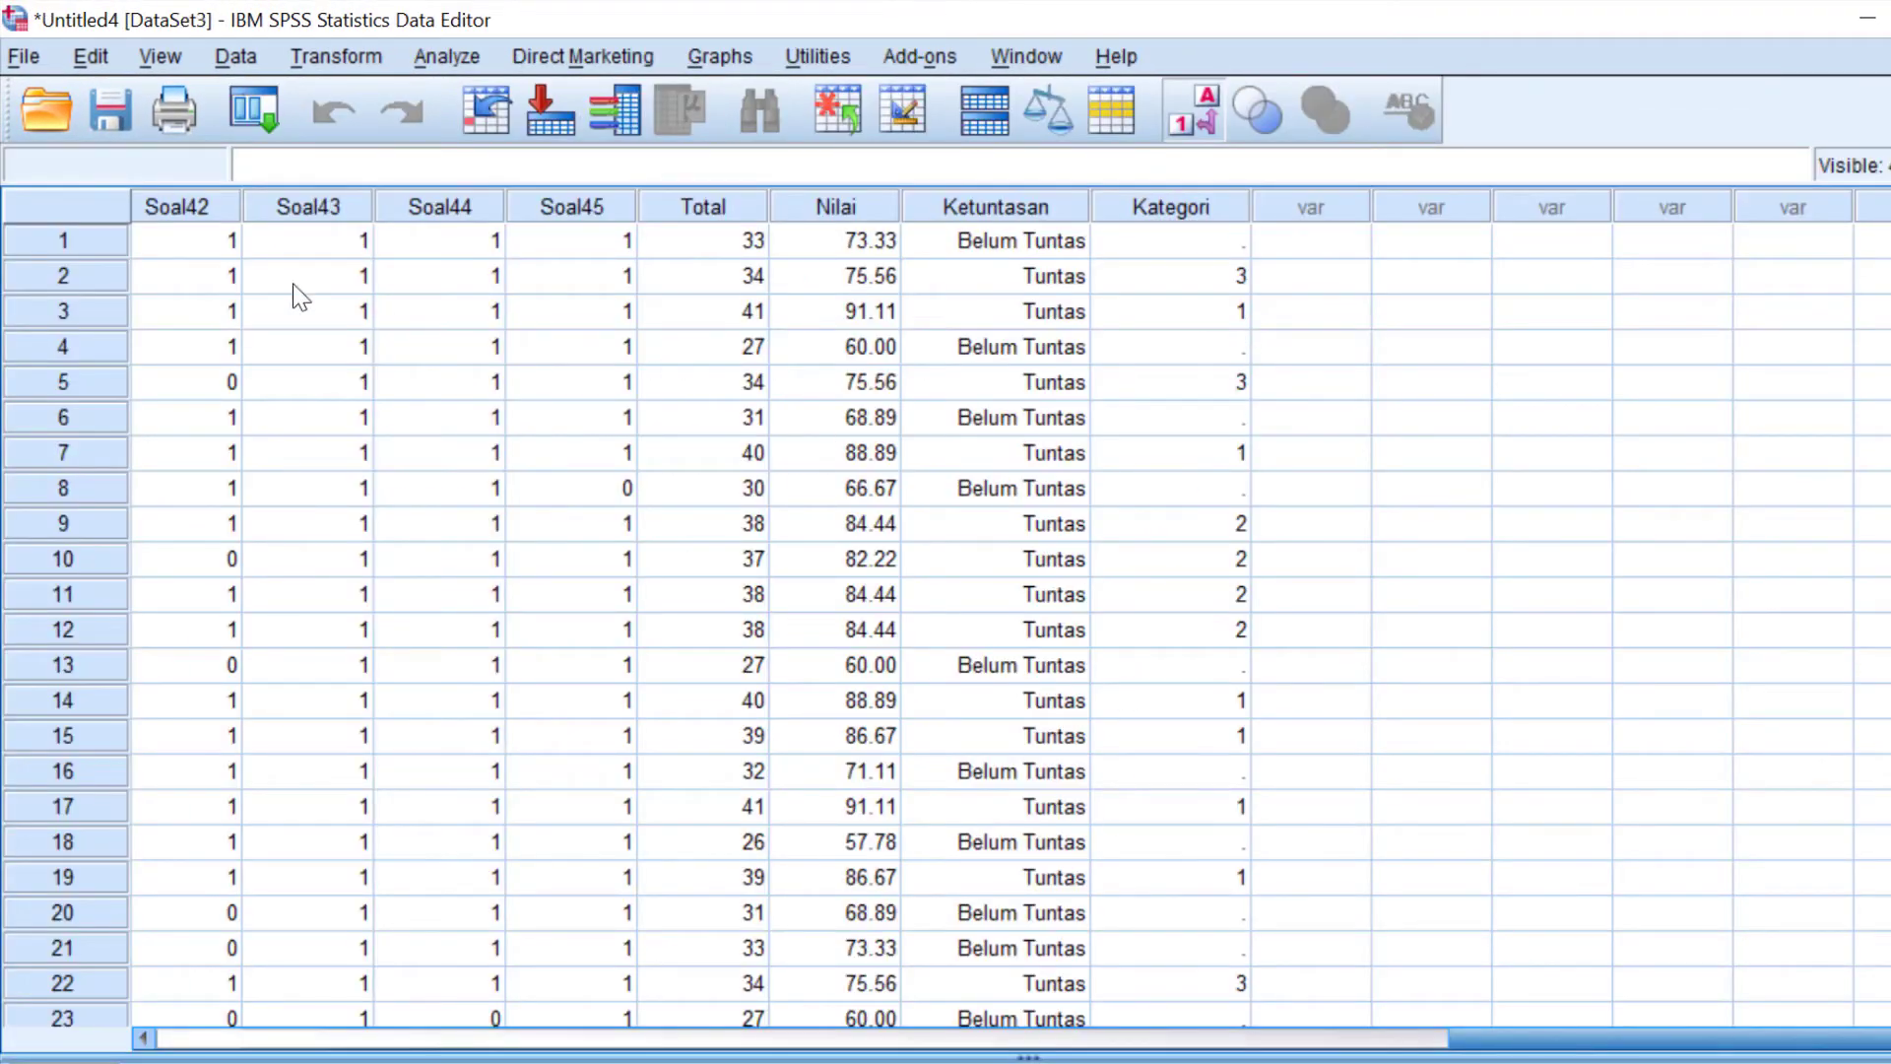
click(354, 56)
click(379, 103)
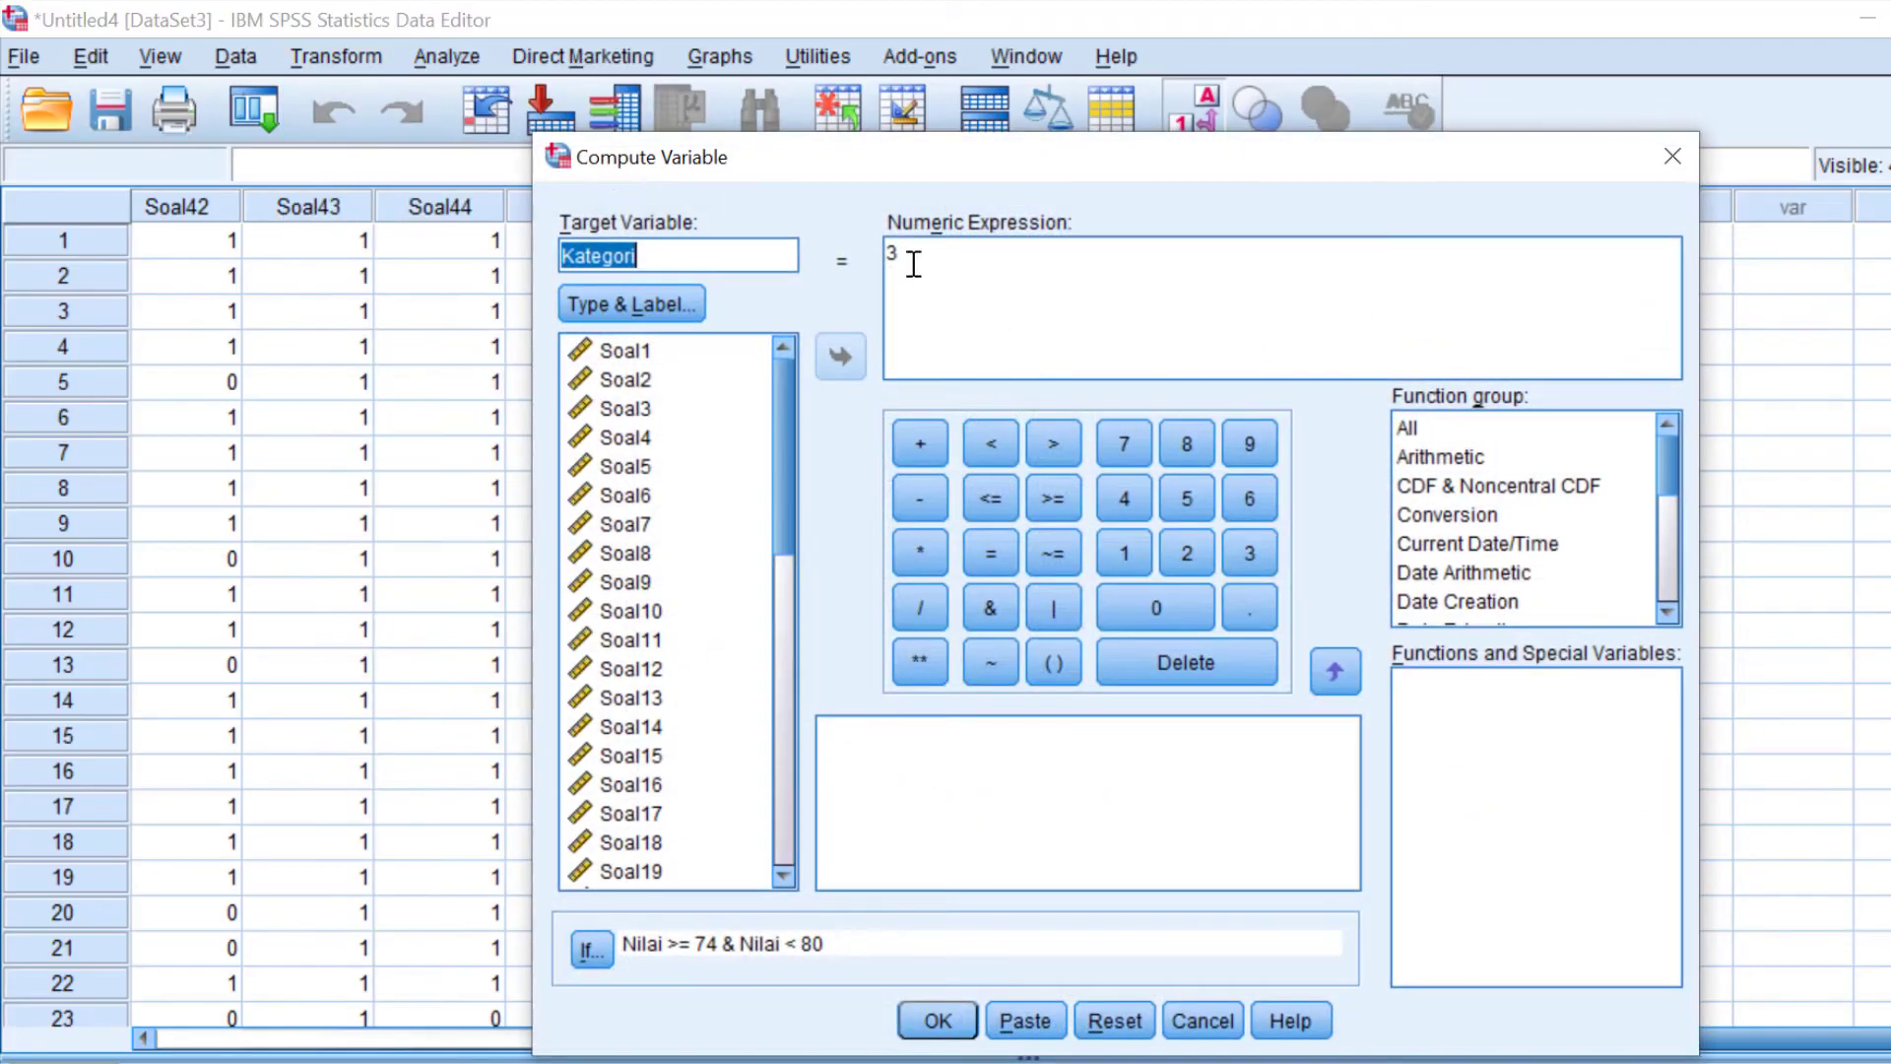
double_click(929, 266)
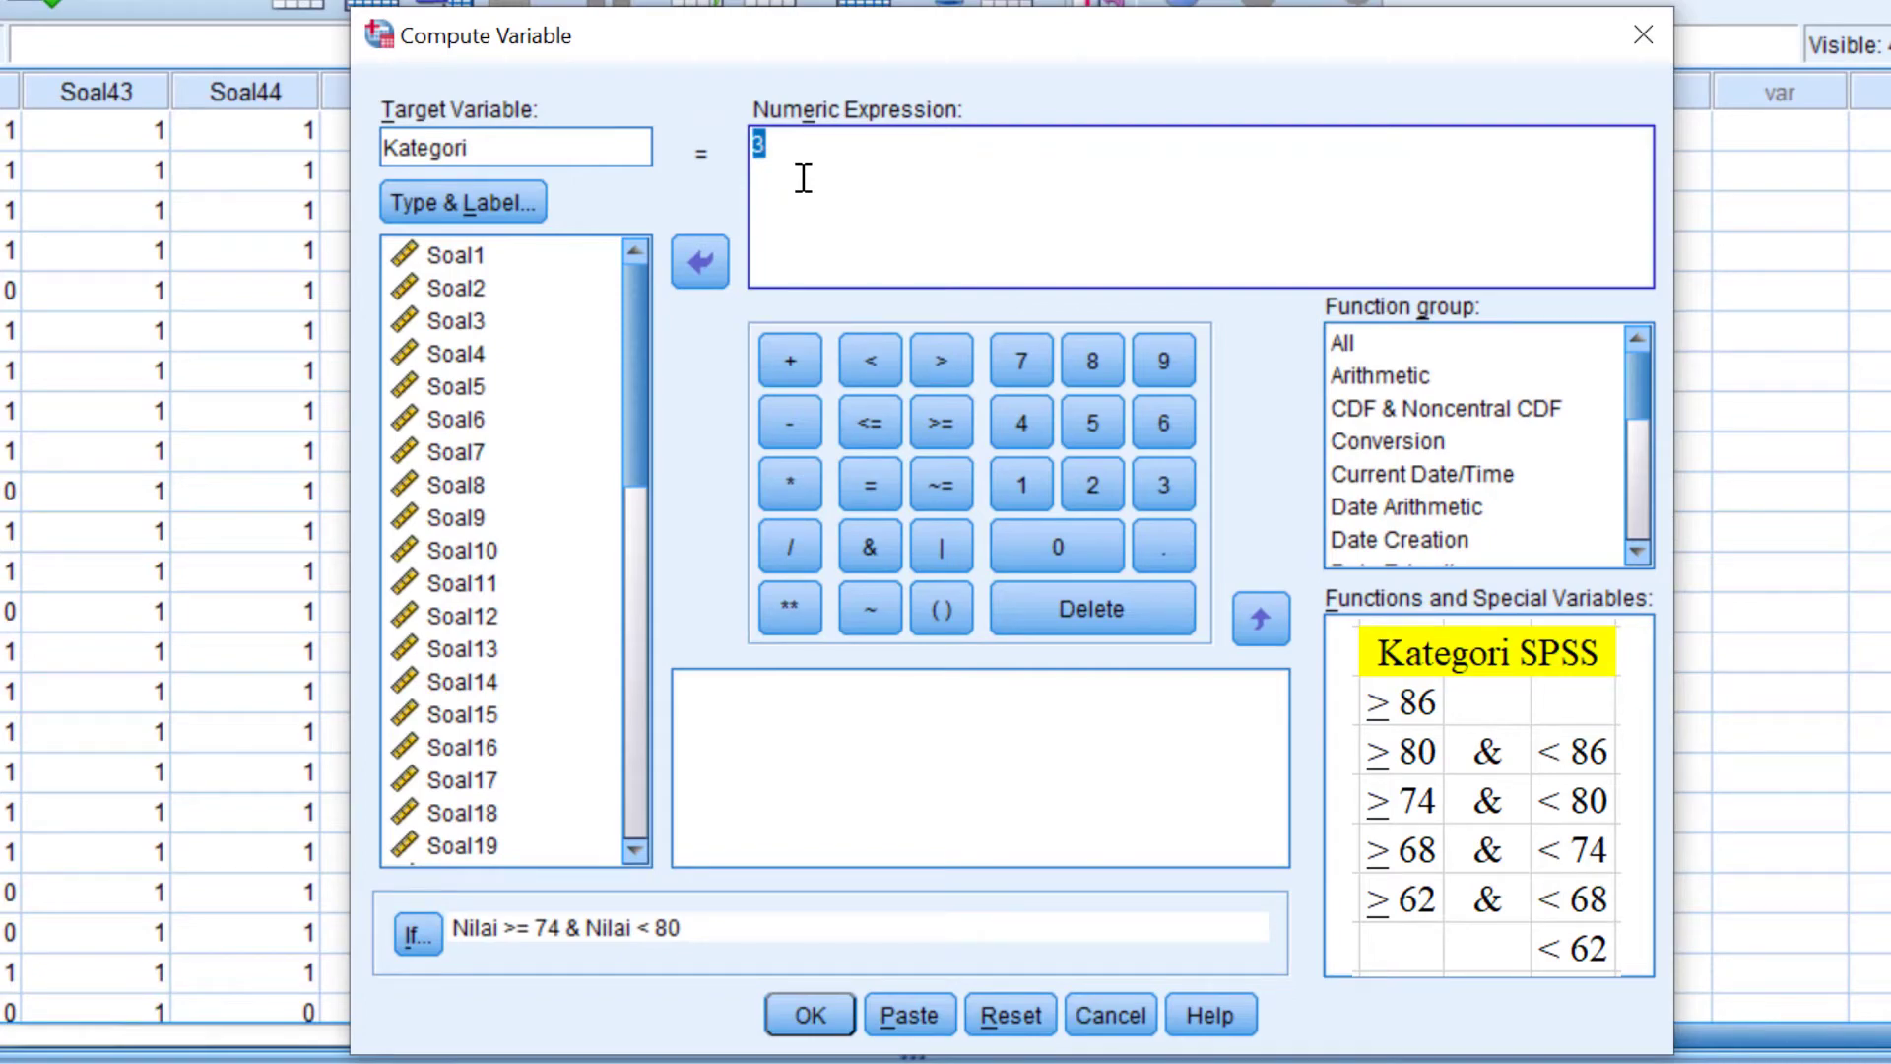
text(4)
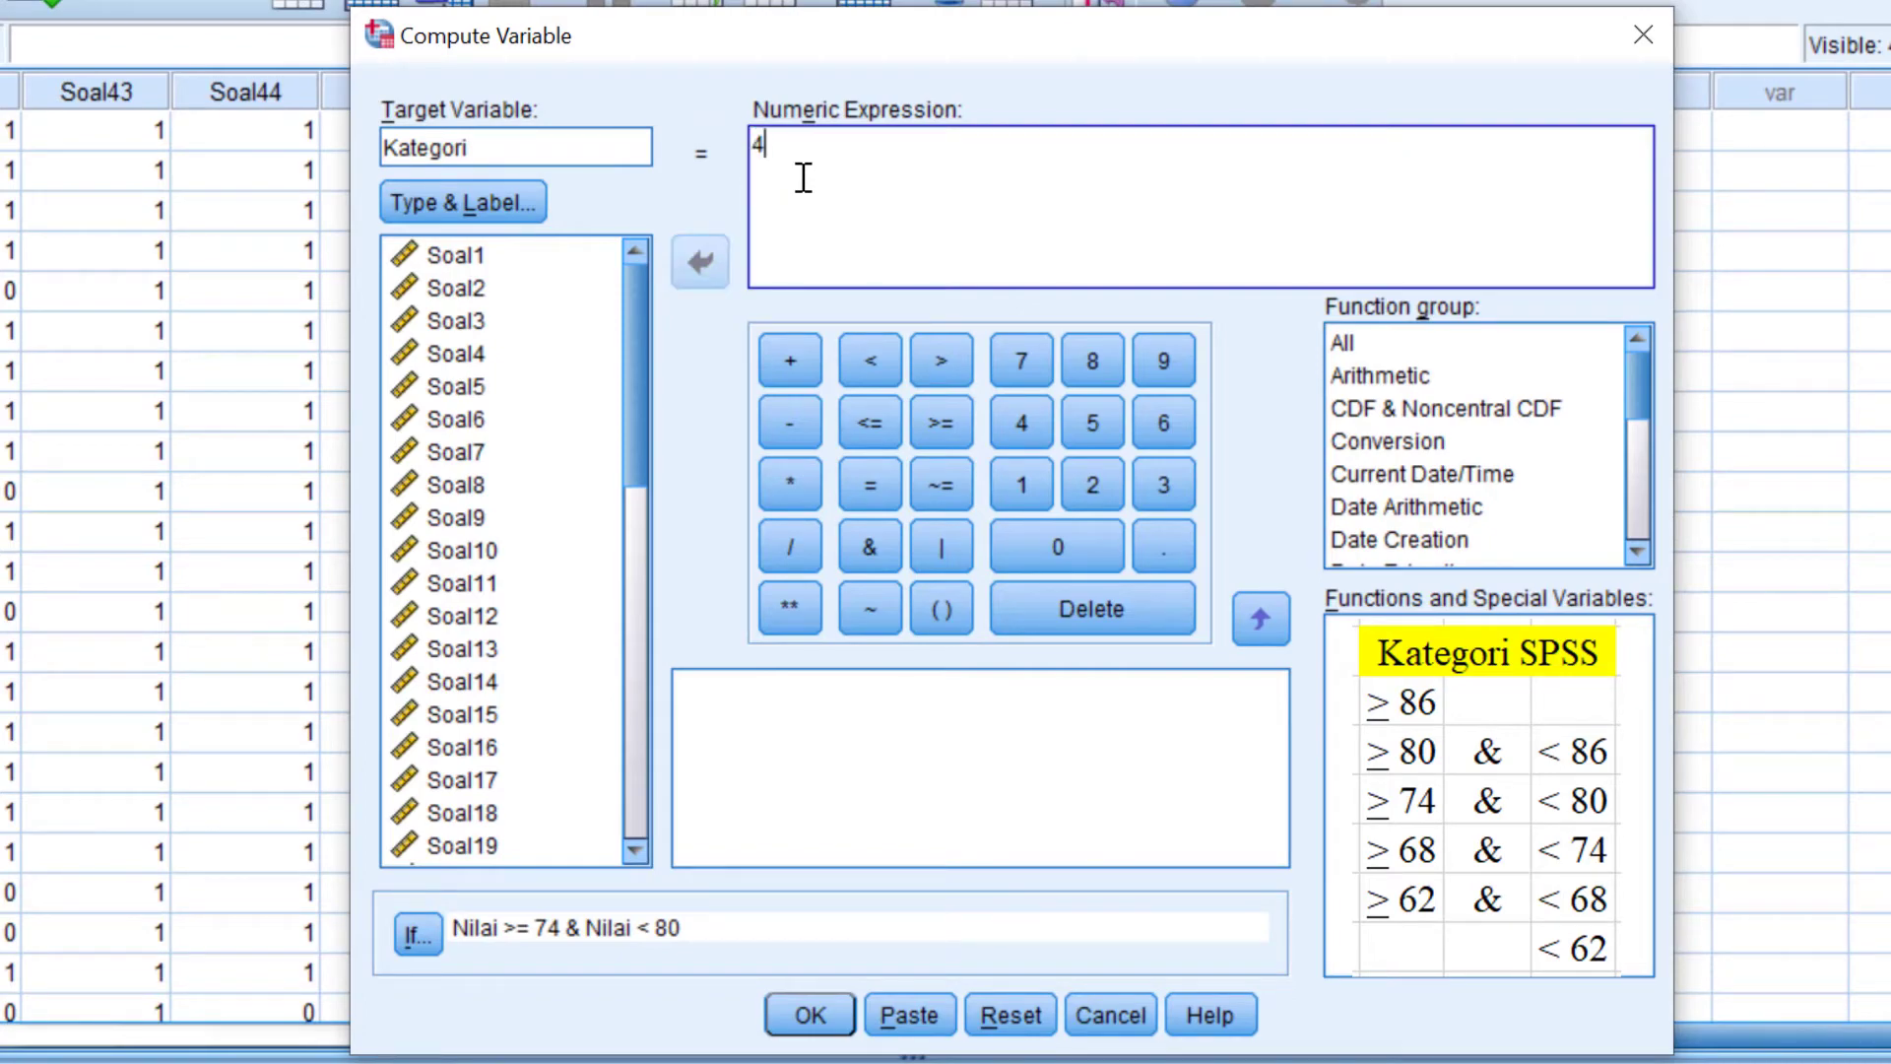
- Change the case condition to Nilai >= 68 & Nilai < 74 and run the computation, overwriting the existing Kategori variable
click(416, 933)
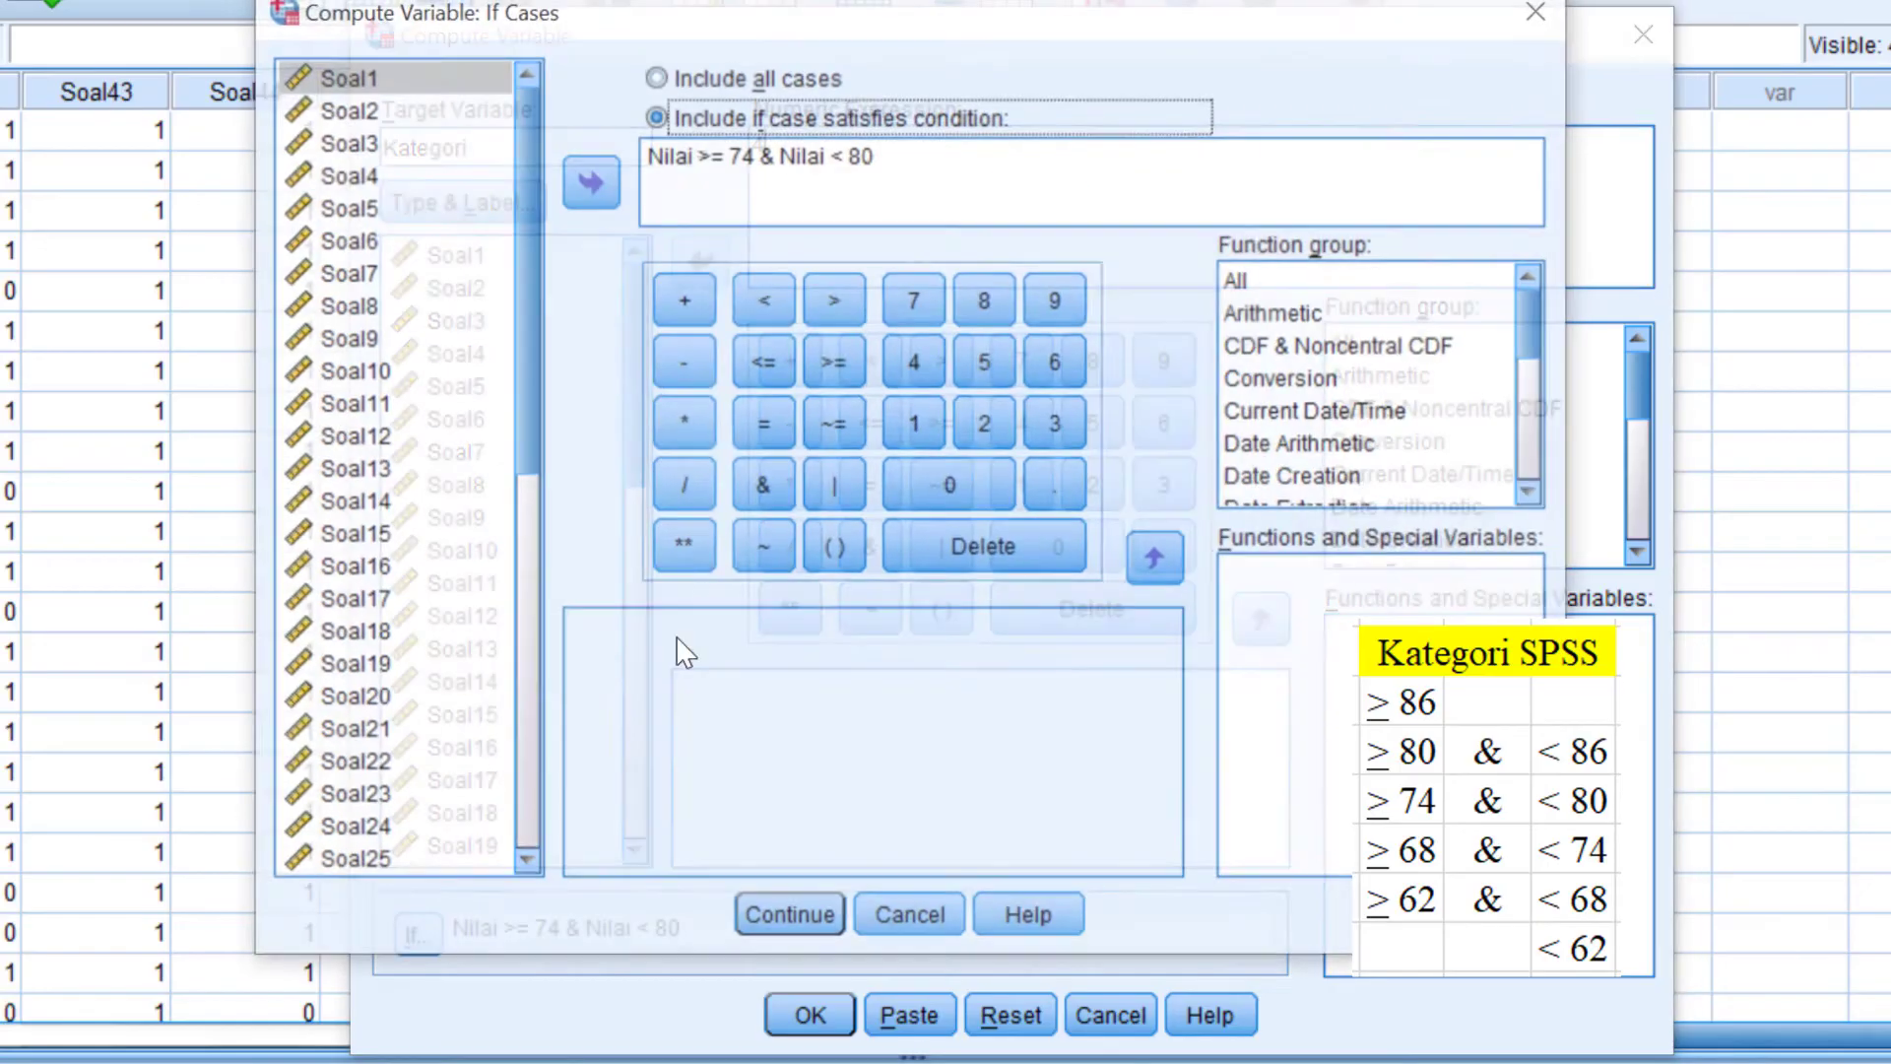
click(757, 158)
key(BackSpace)
key(BackSpace)
text(68)
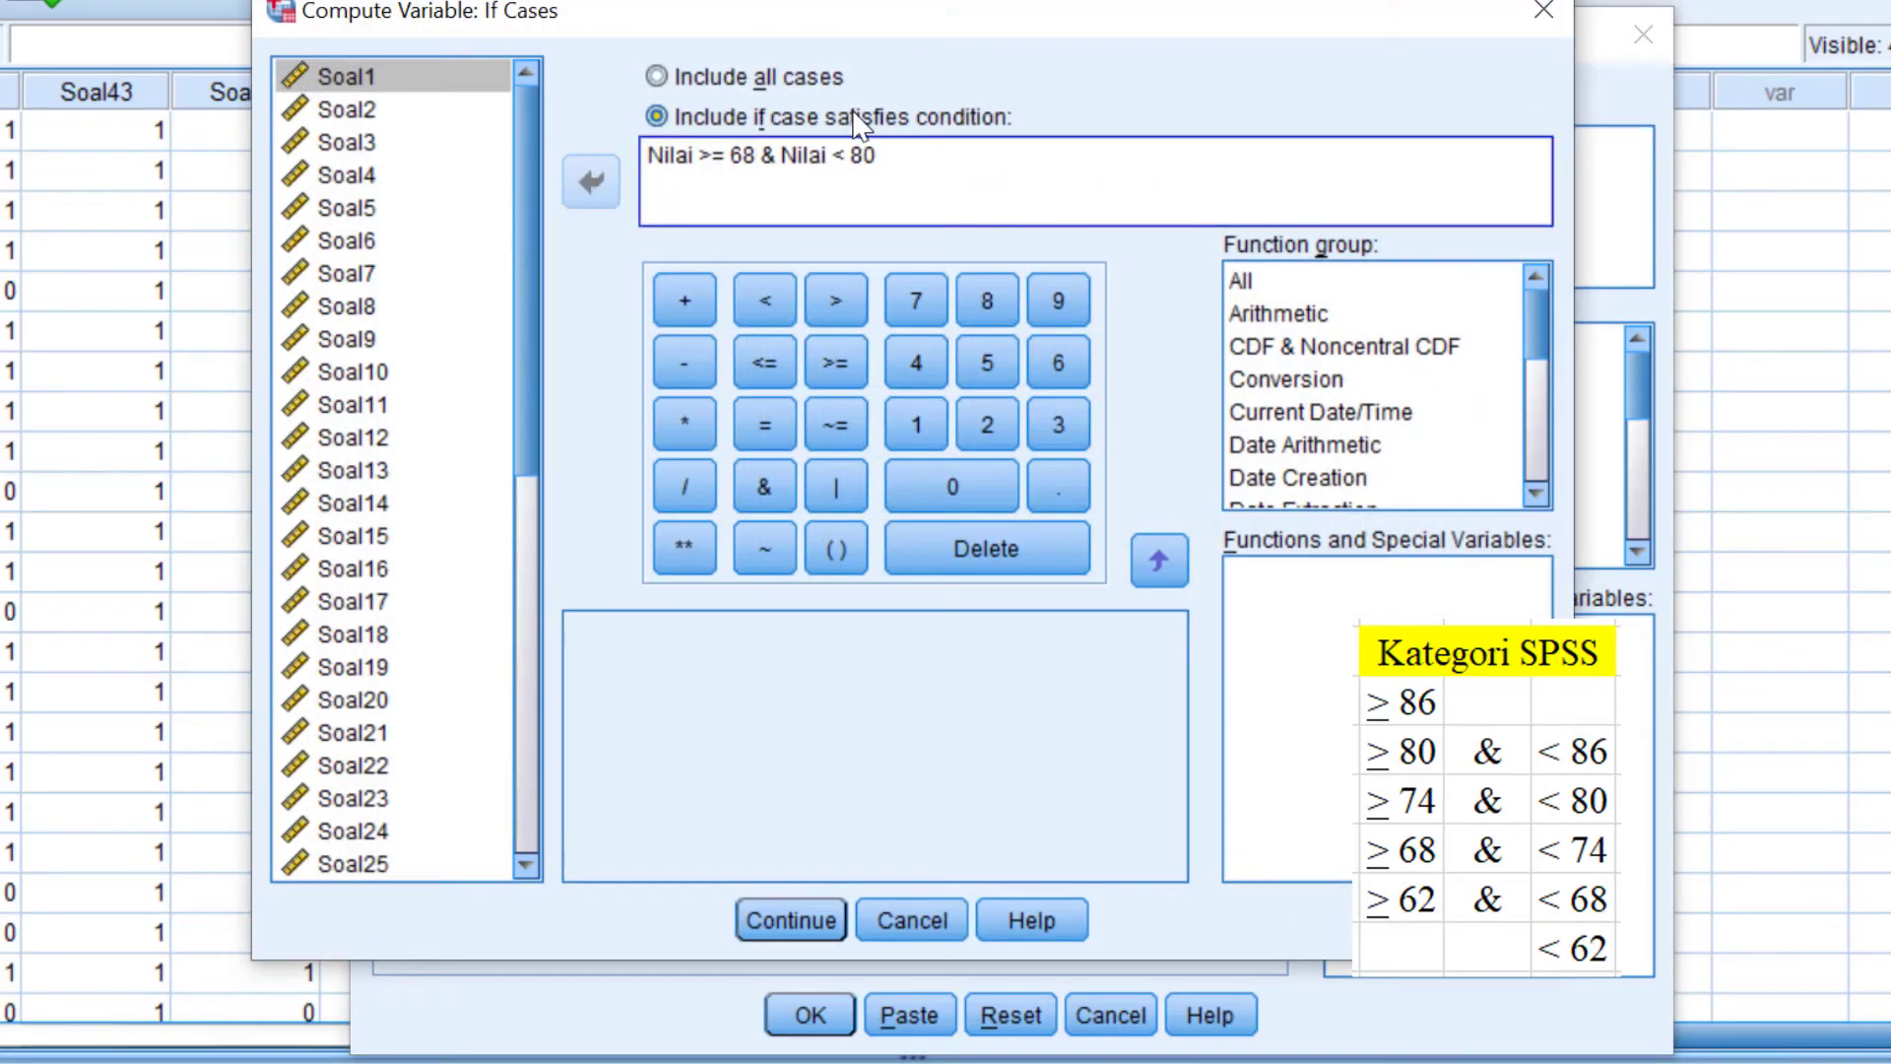
click(921, 168)
click(791, 920)
click(802, 1009)
click(856, 578)
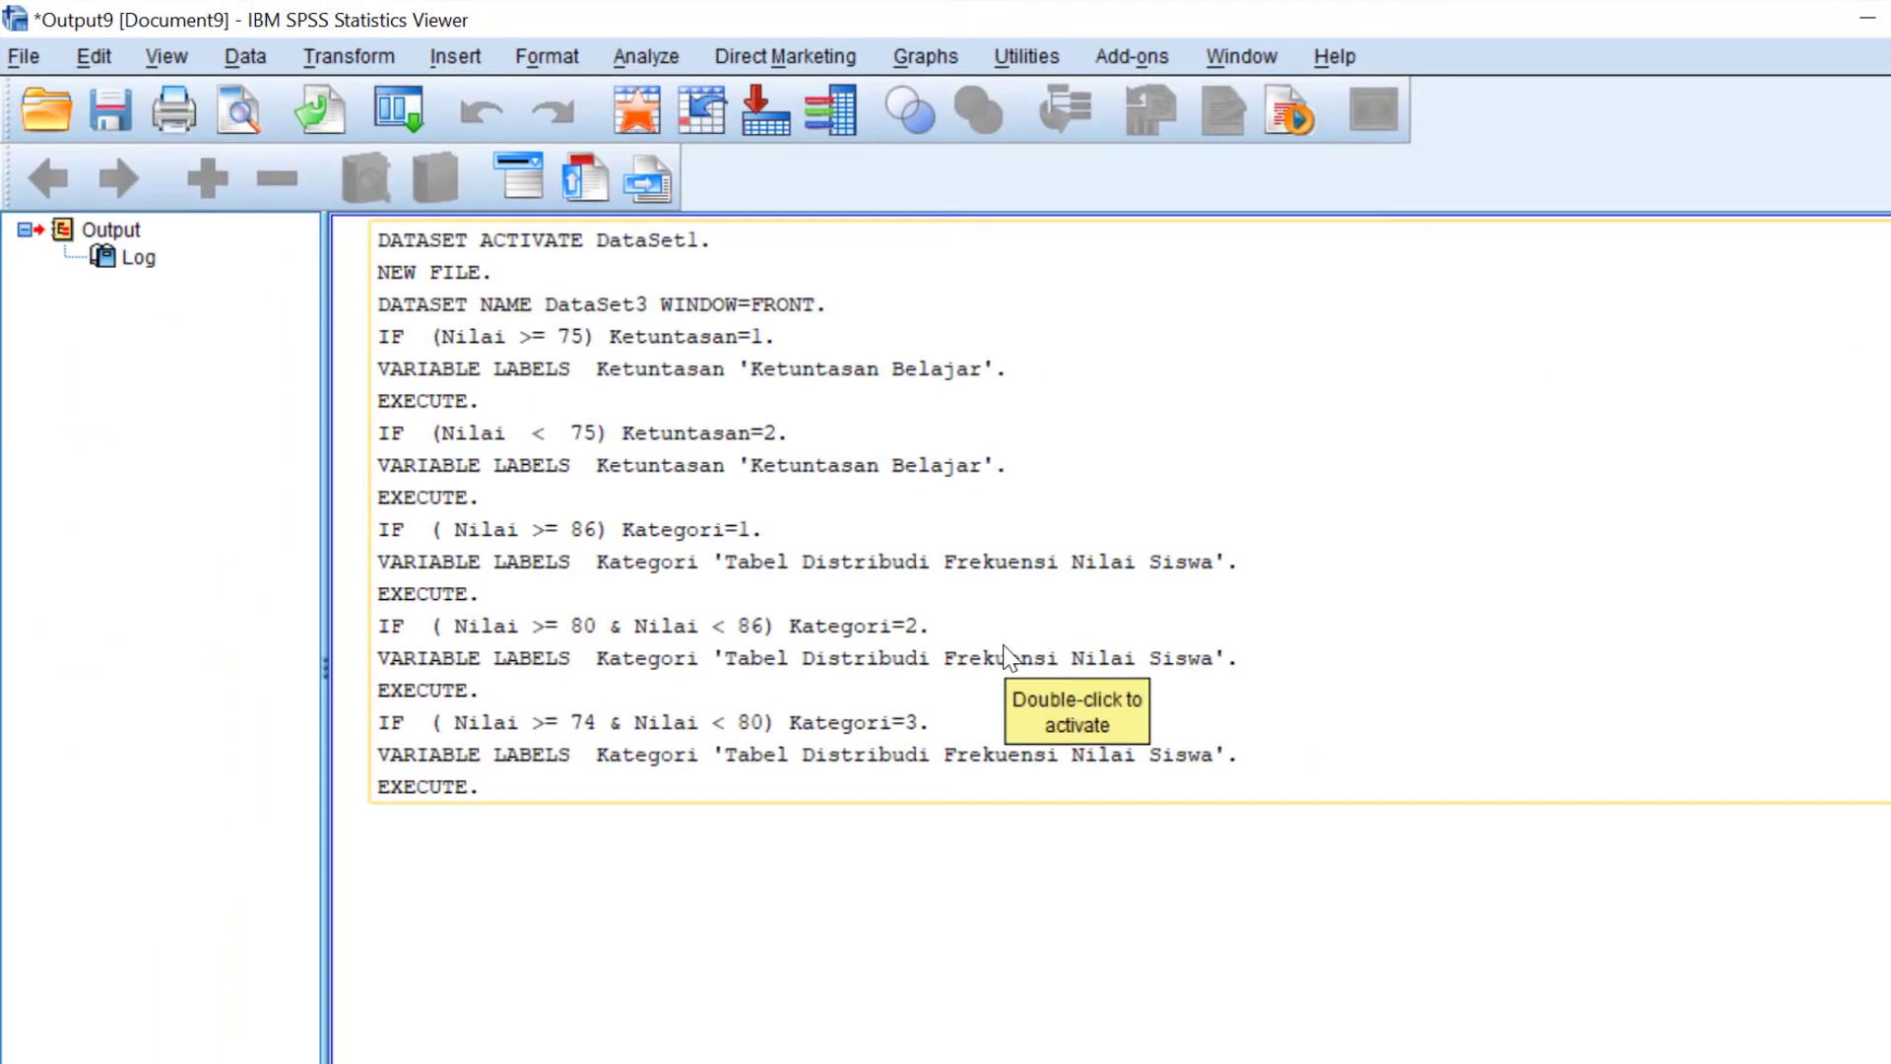
- Return to the Untitled4 [DataSet3] data grid and set the Kategori computation's numeric expression to 5
click(1249, 56)
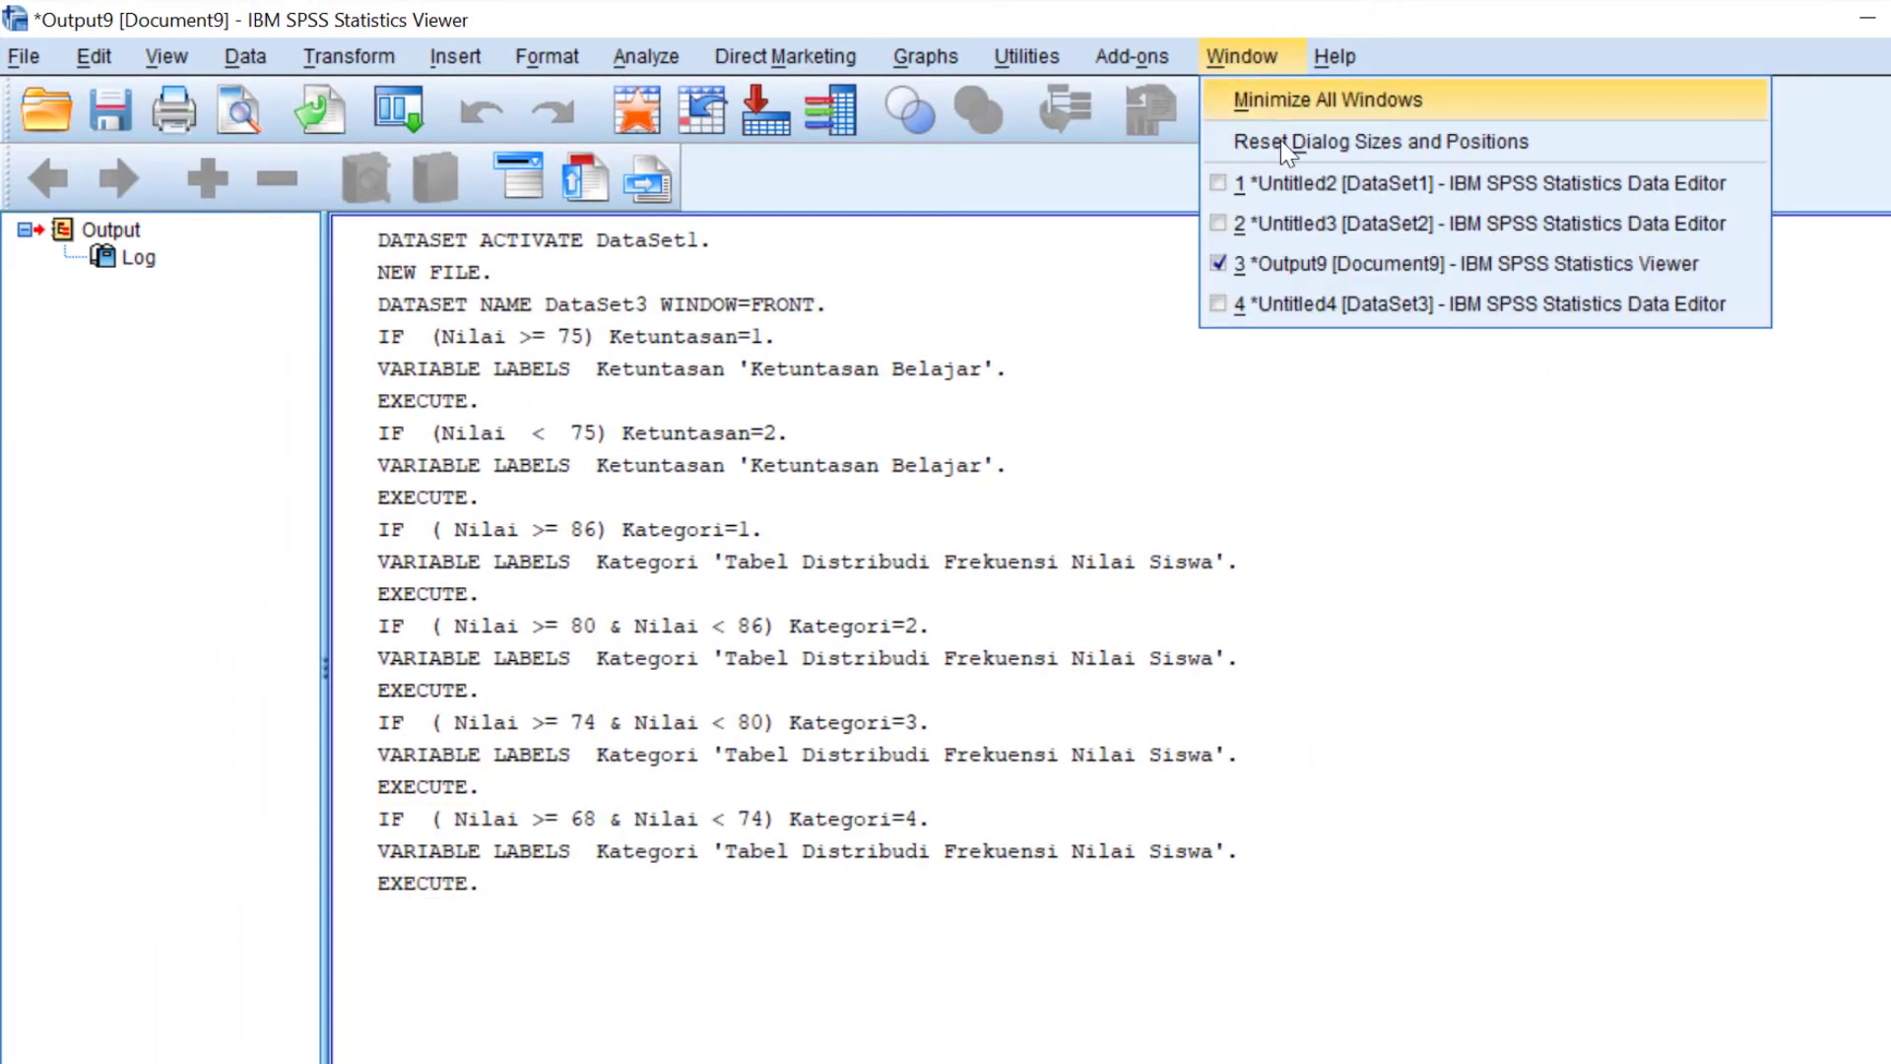
click(1276, 304)
click(336, 56)
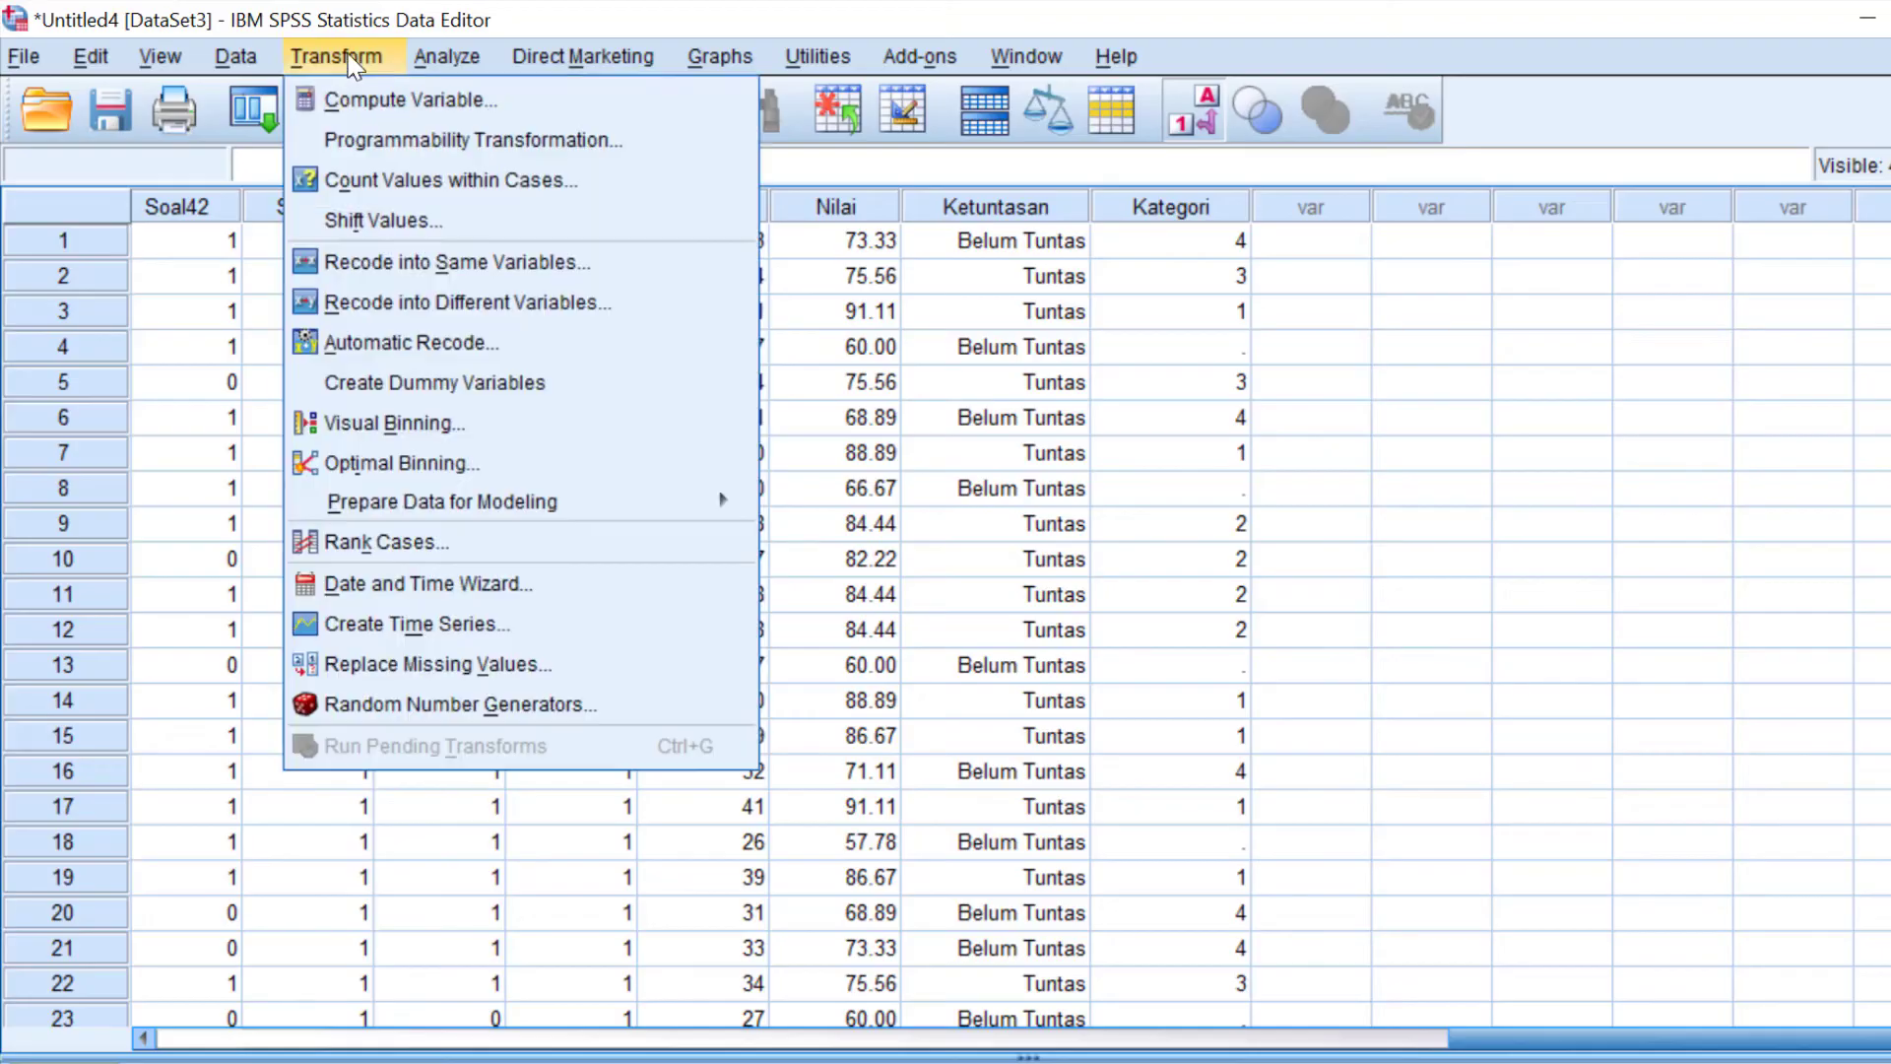
click(394, 97)
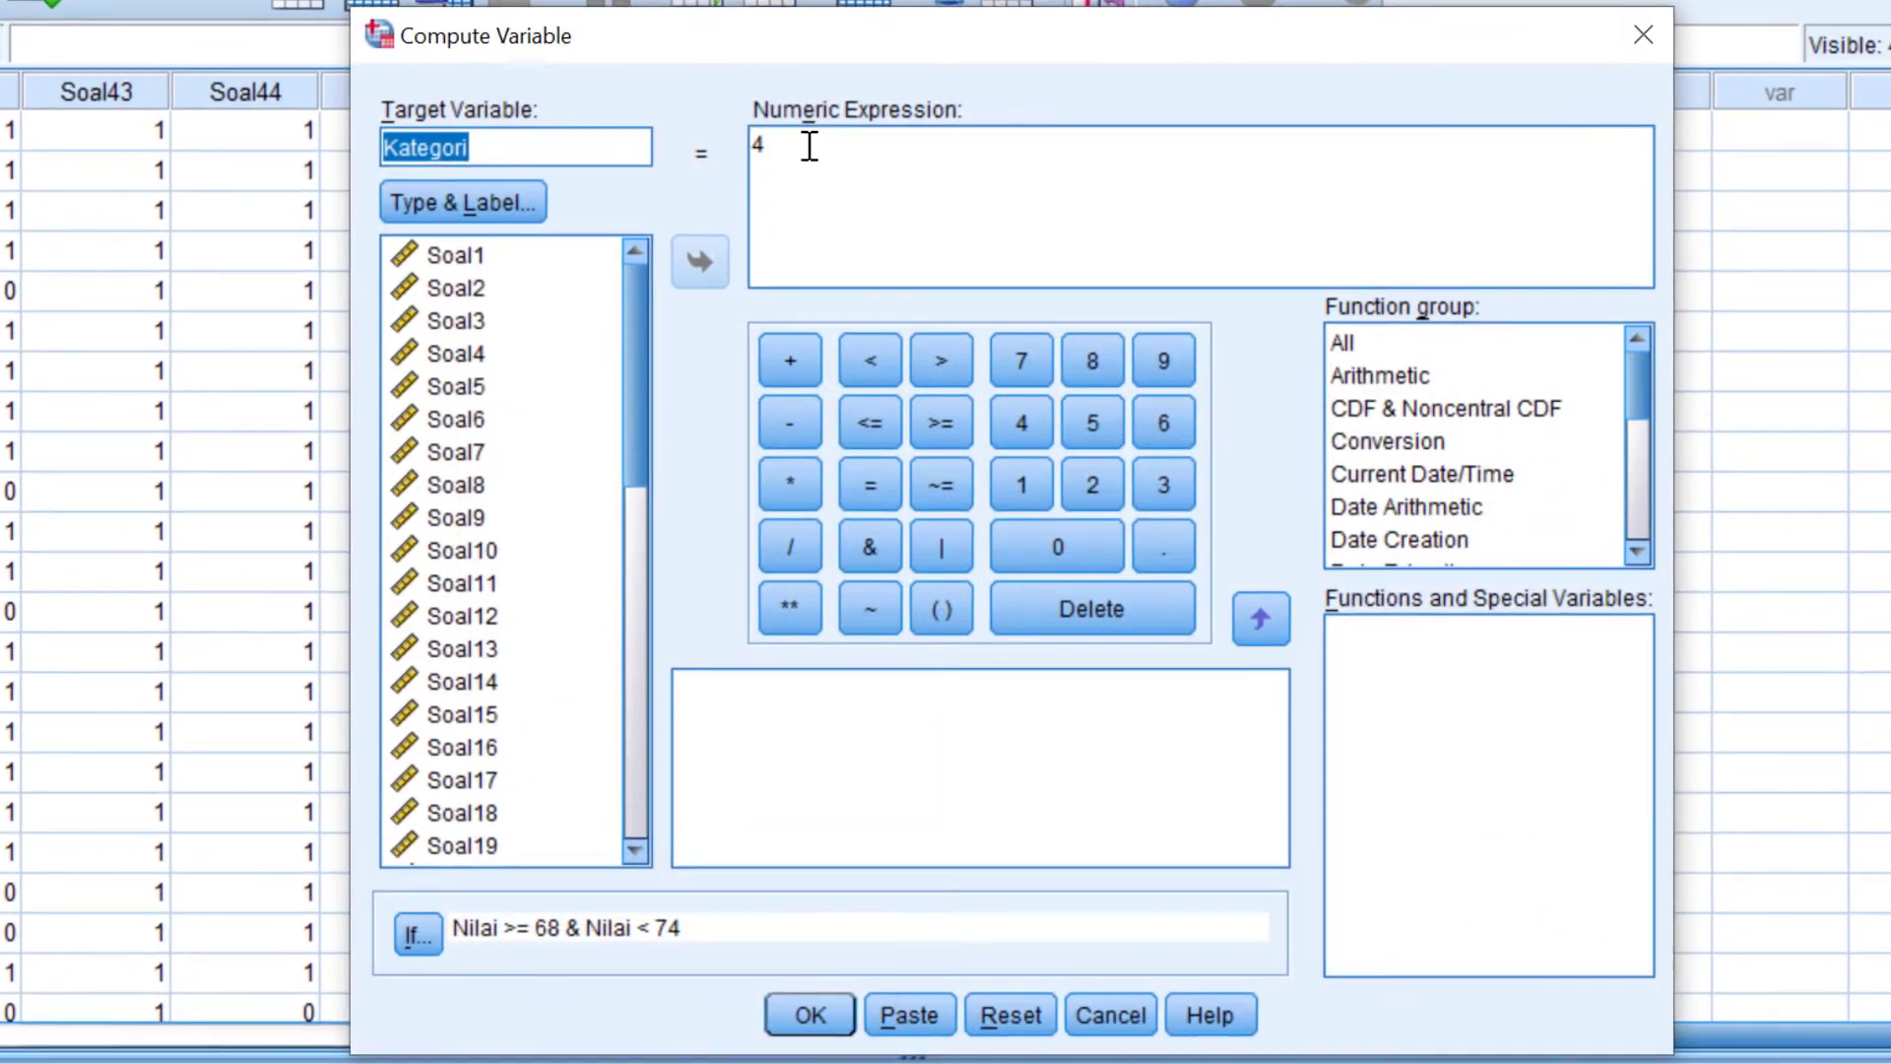
drag(809, 146, 741, 146)
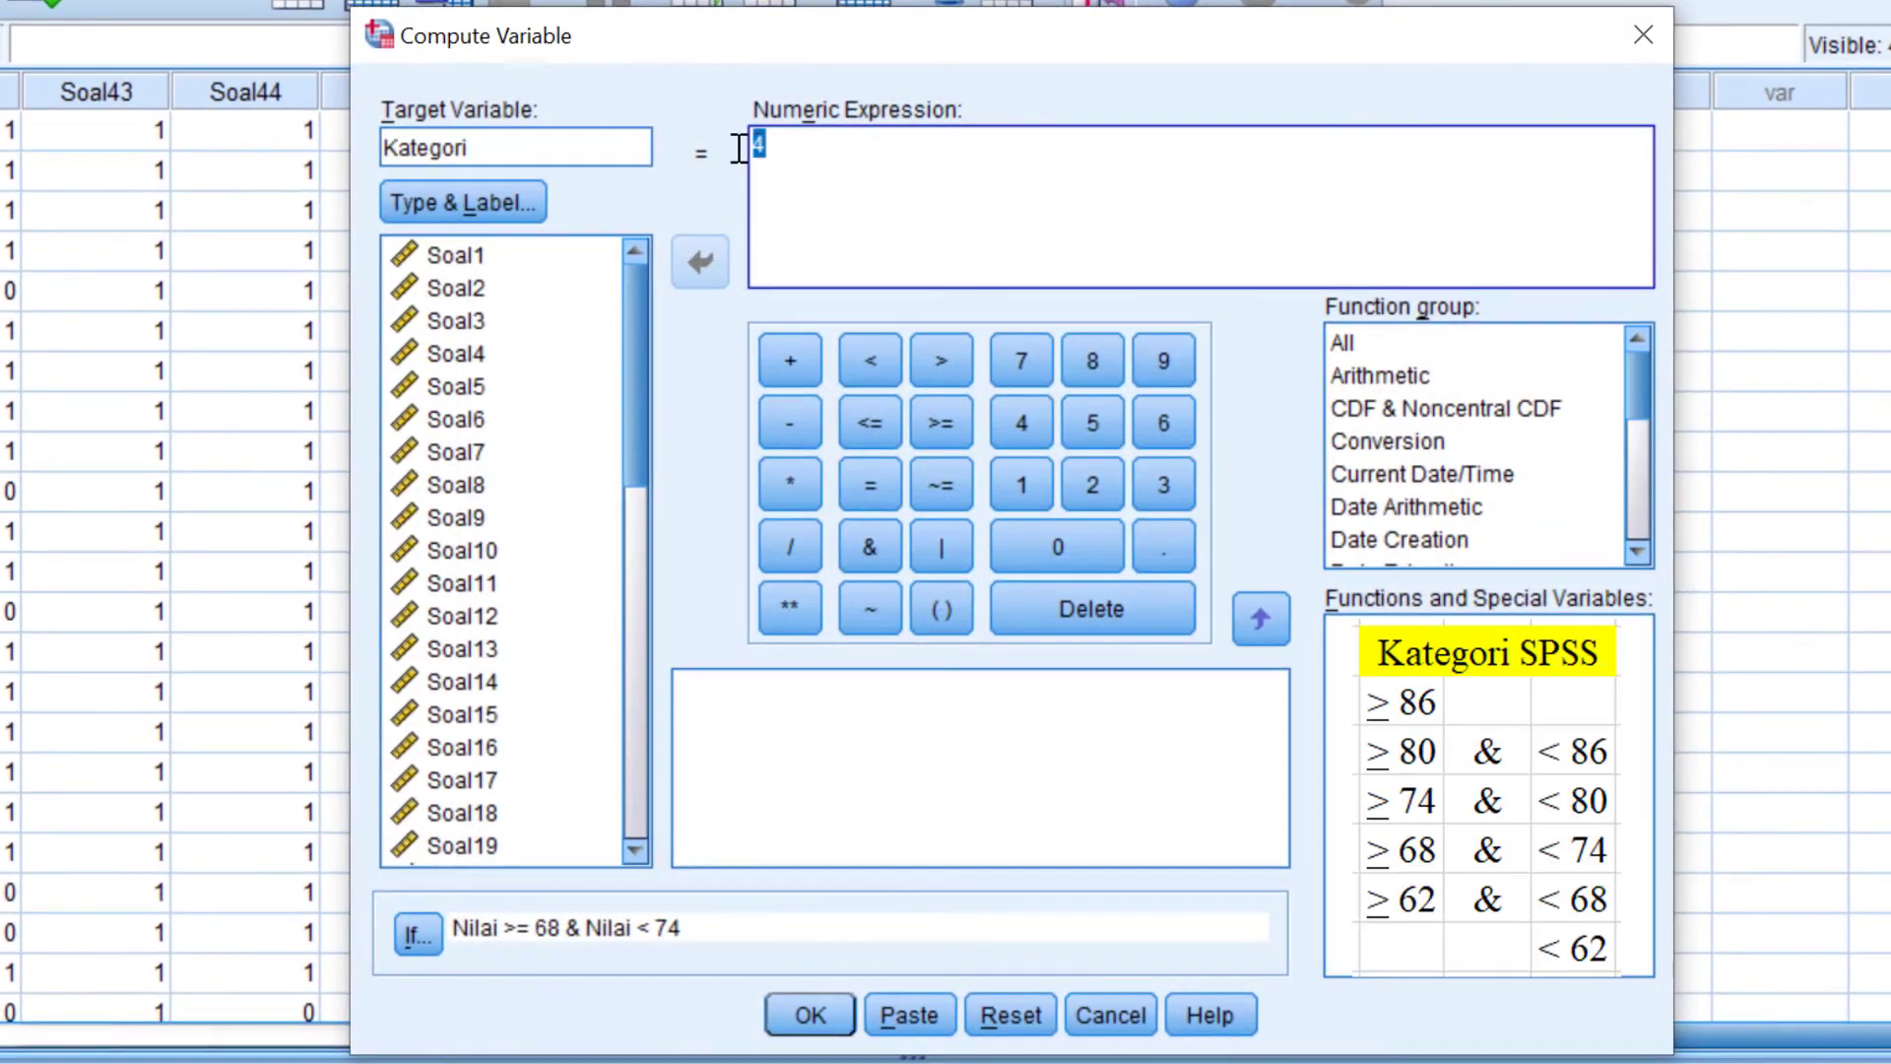
text(5)
- Change the case condition to Nilai >= 62 & Nilai < 68 and run the computation, overwriting the existing Kategori variable
click(422, 926)
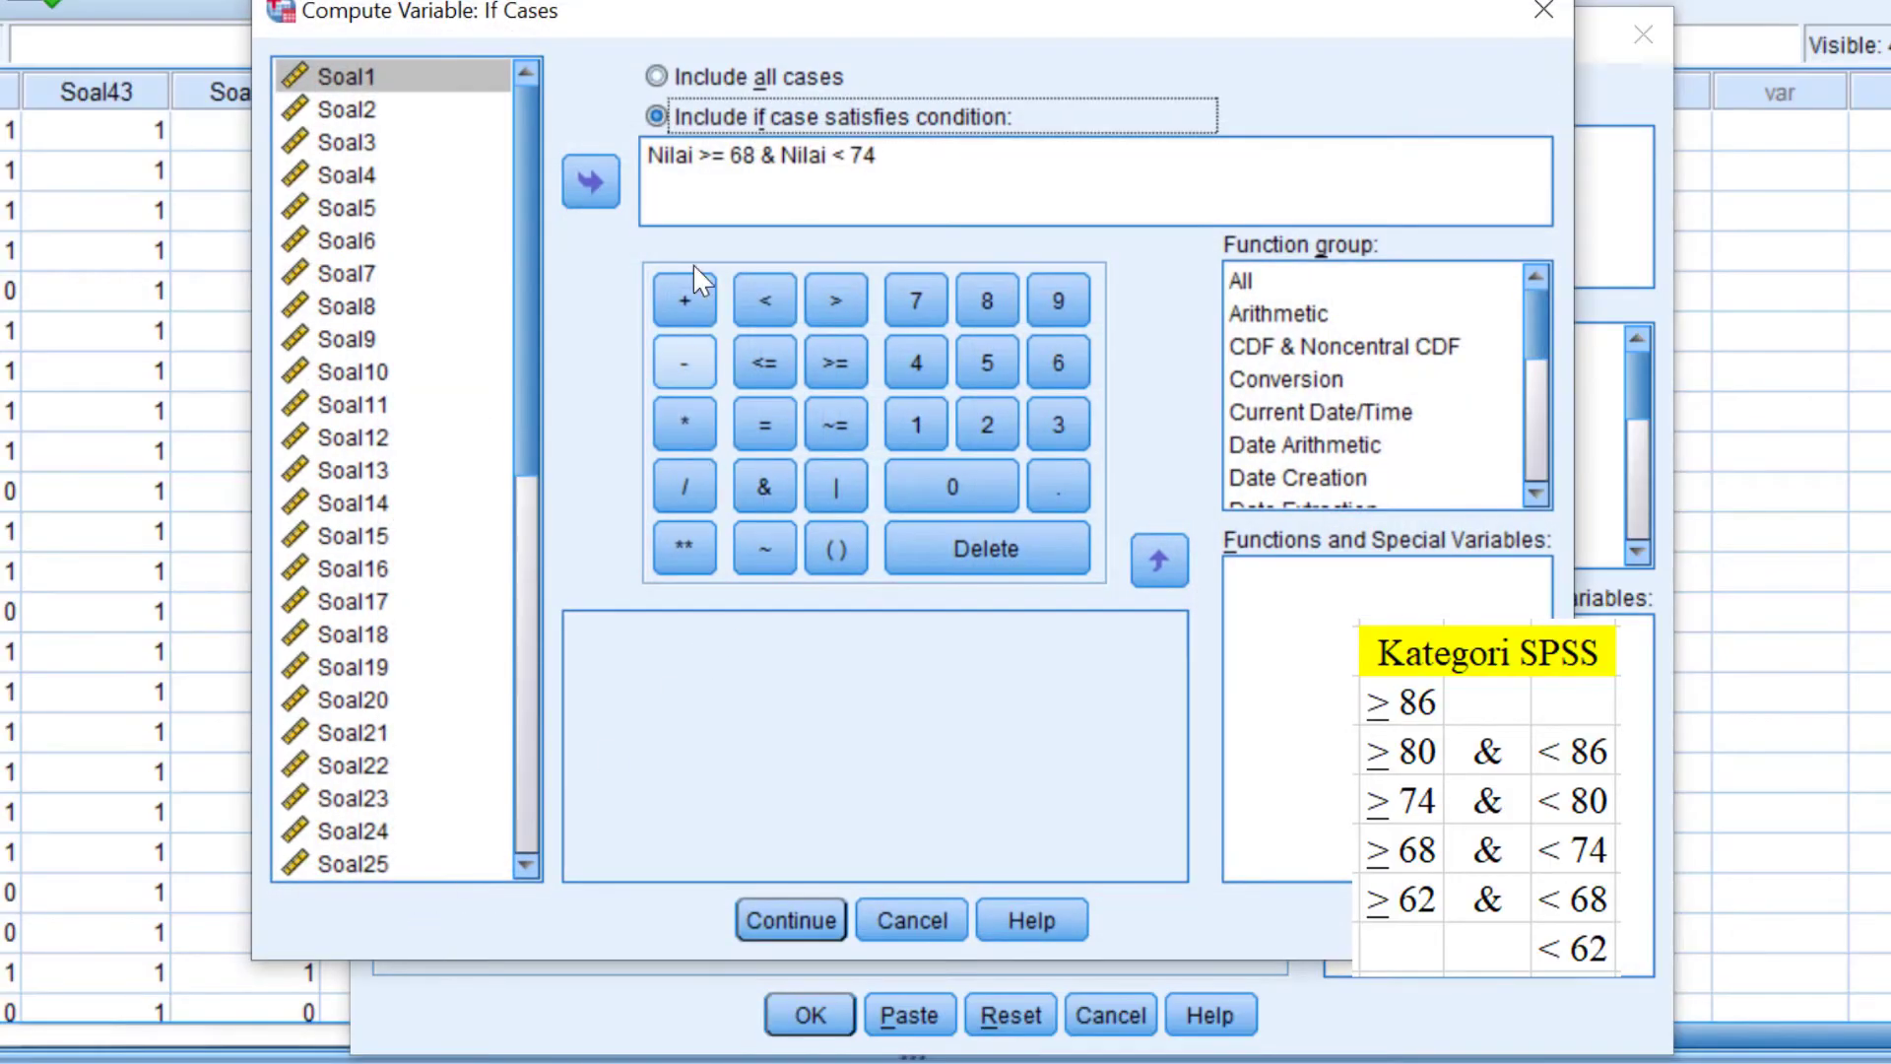
click(759, 153)
key(BackSpace)
text(2)
click(924, 157)
text(68)
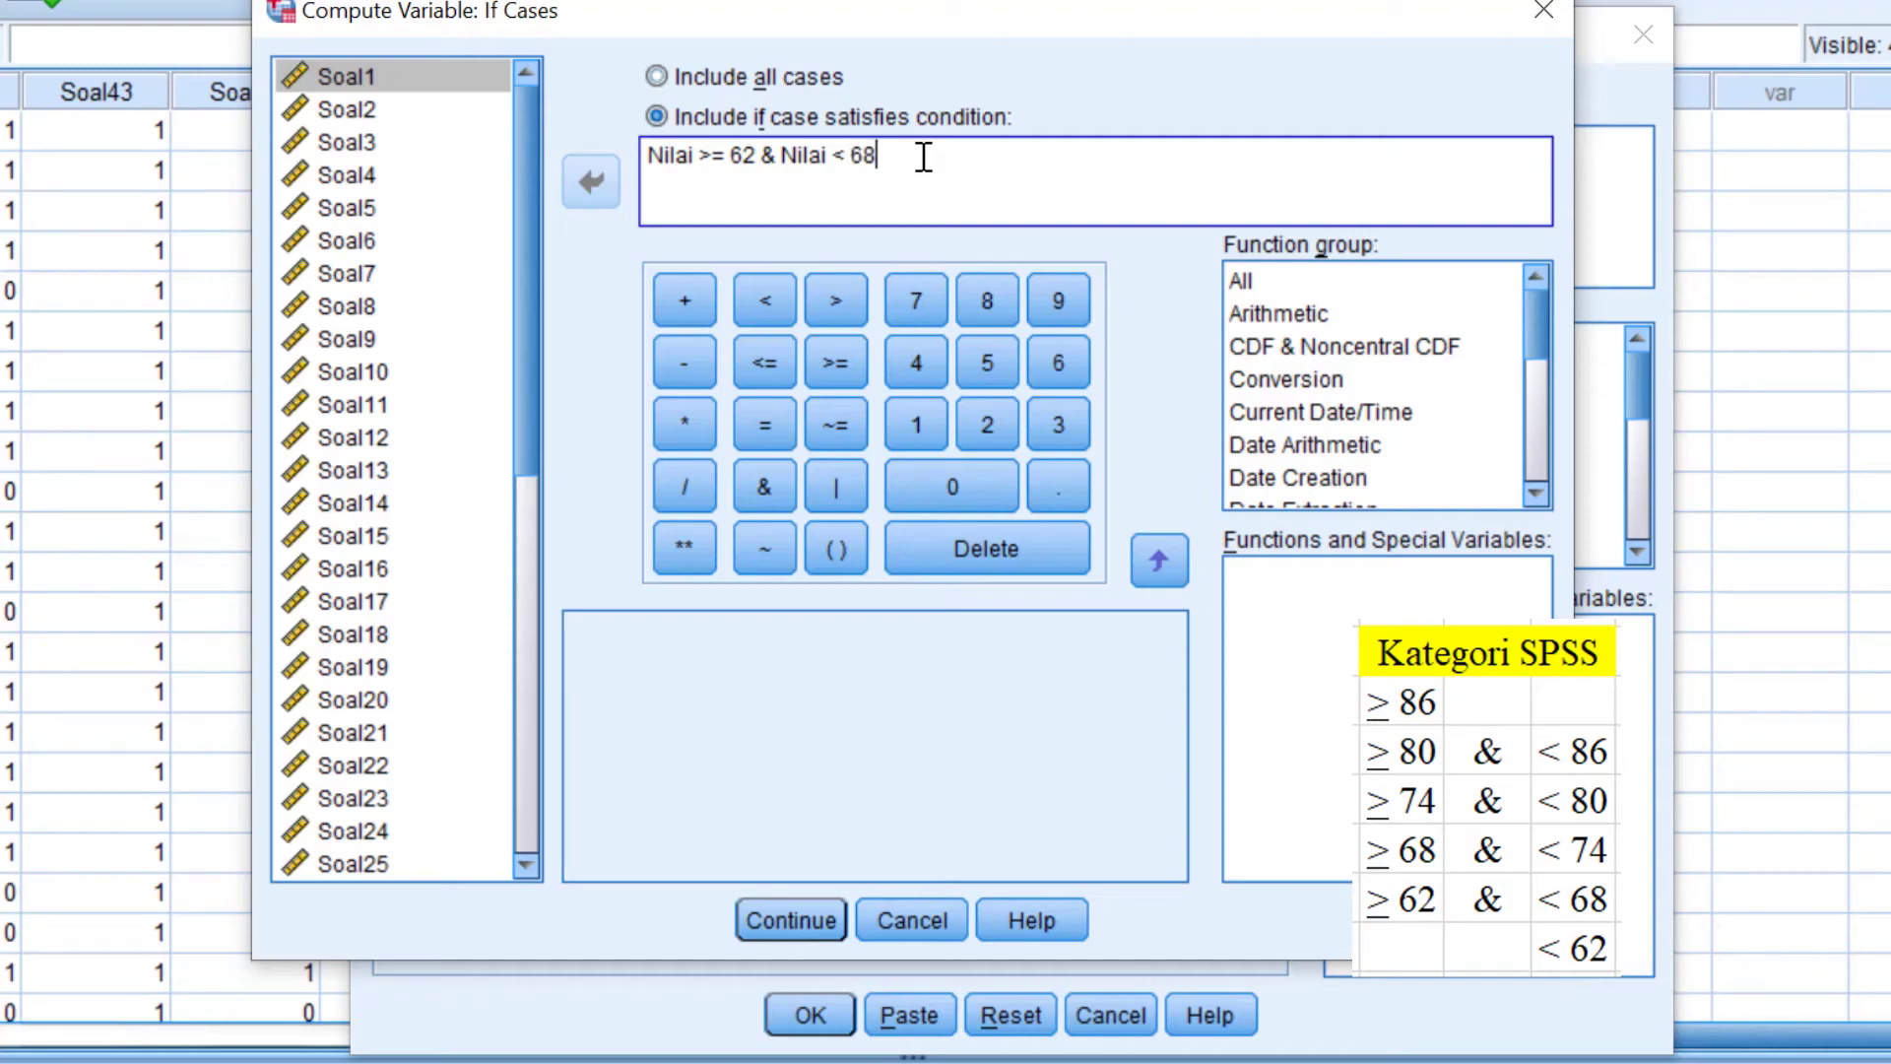
click(799, 920)
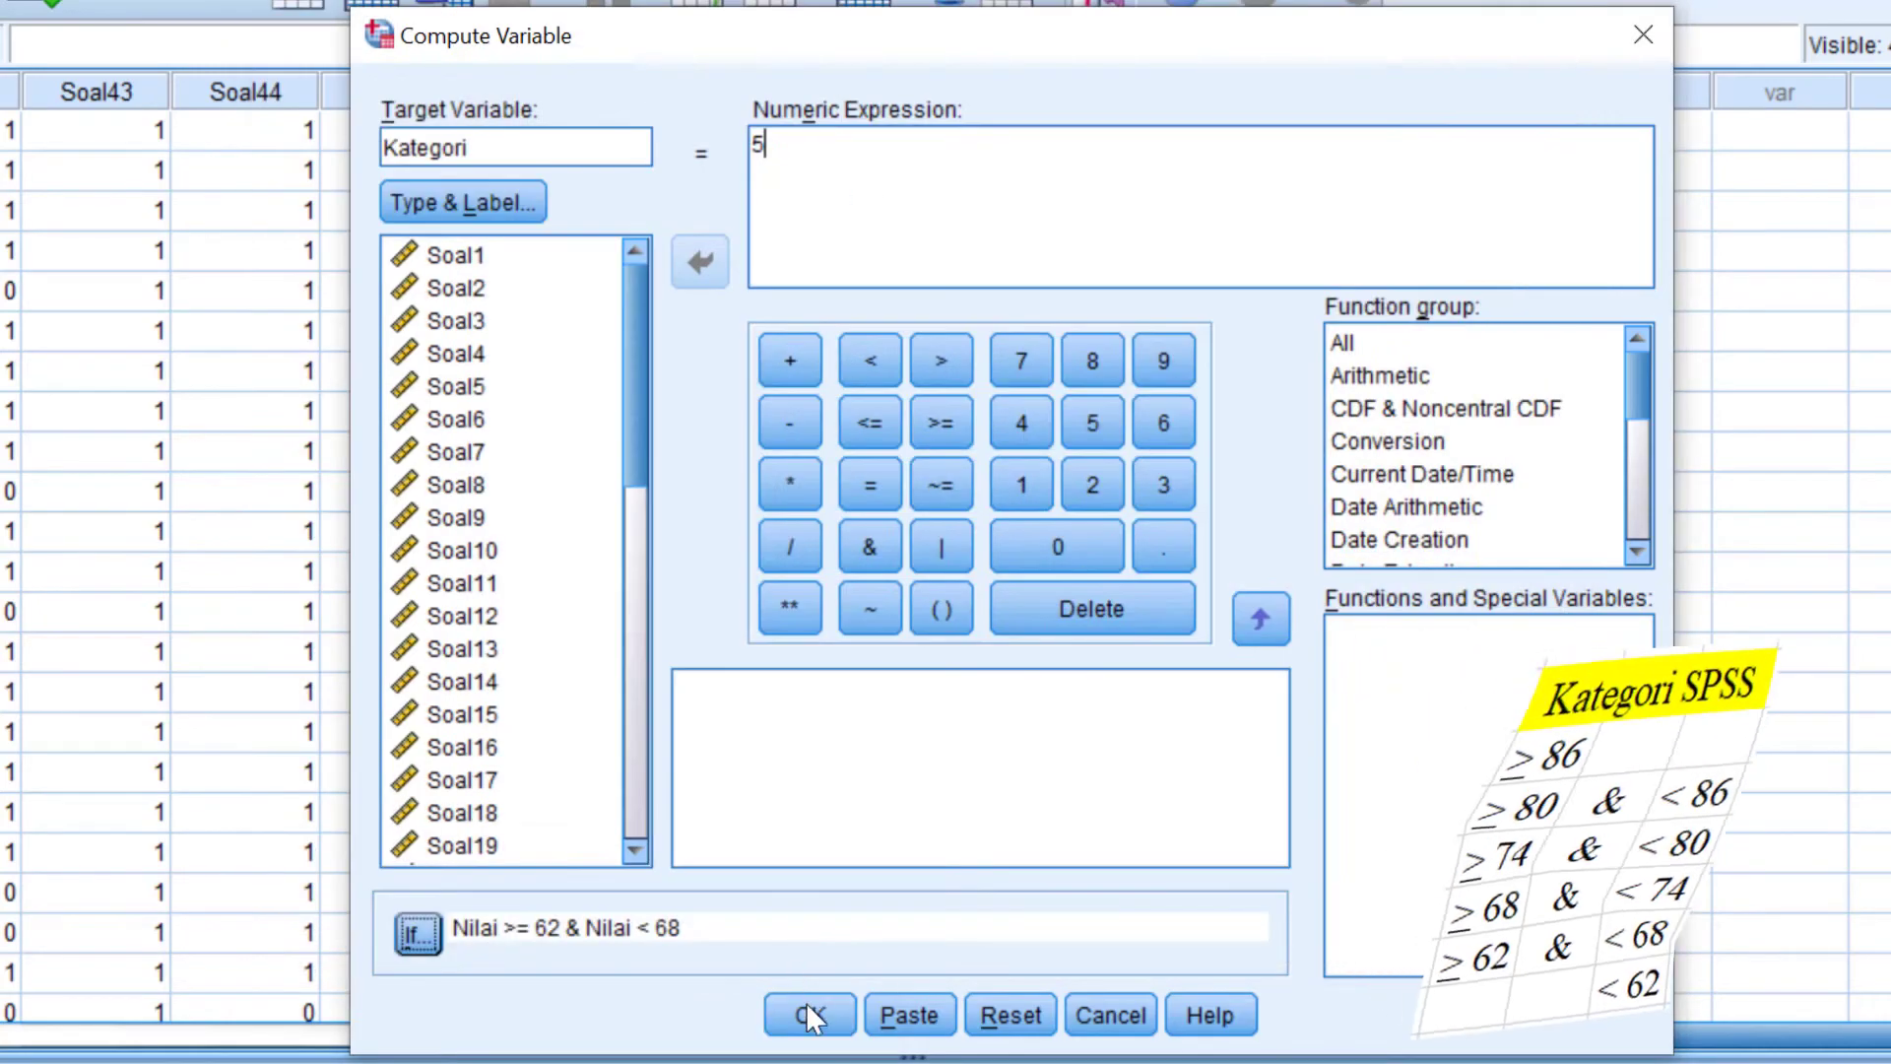
click(805, 1014)
click(938, 616)
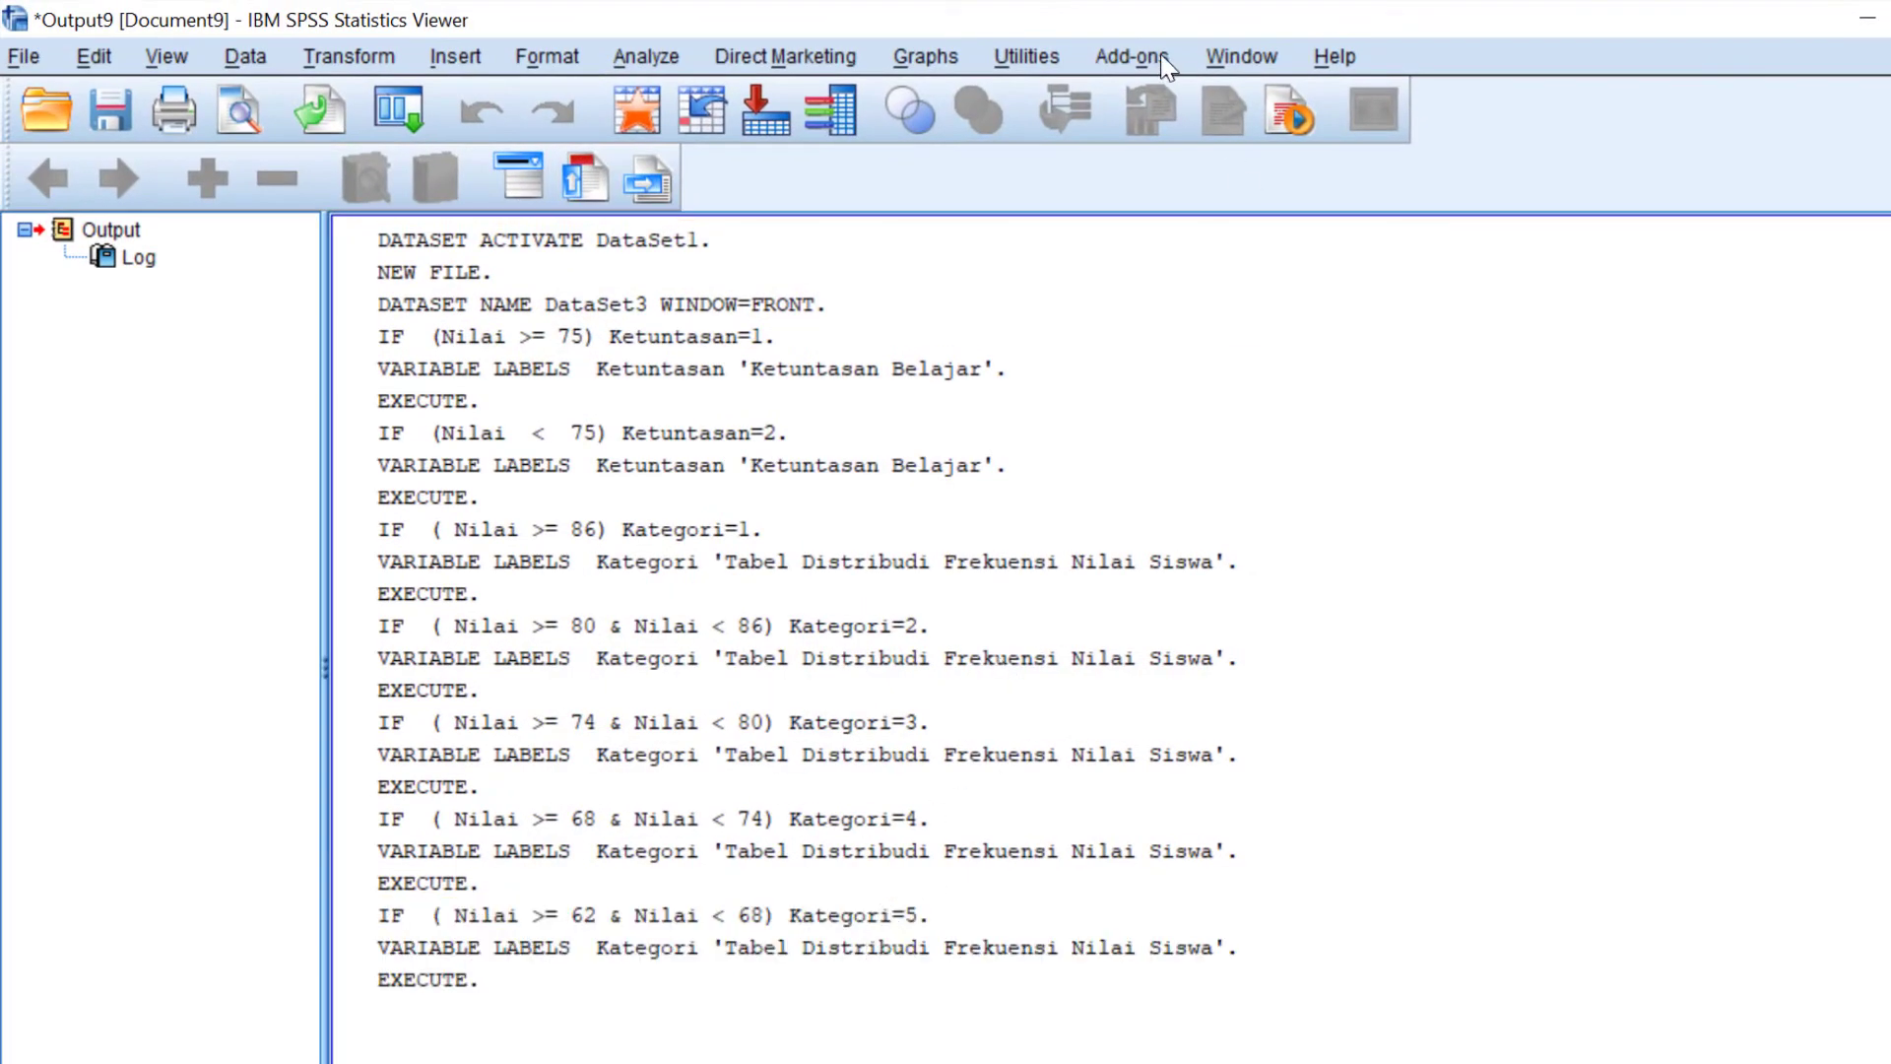
- Go back to the Untitled4 [DataSet3] data grid and set the numeric expression for Kategori to 6
click(1243, 56)
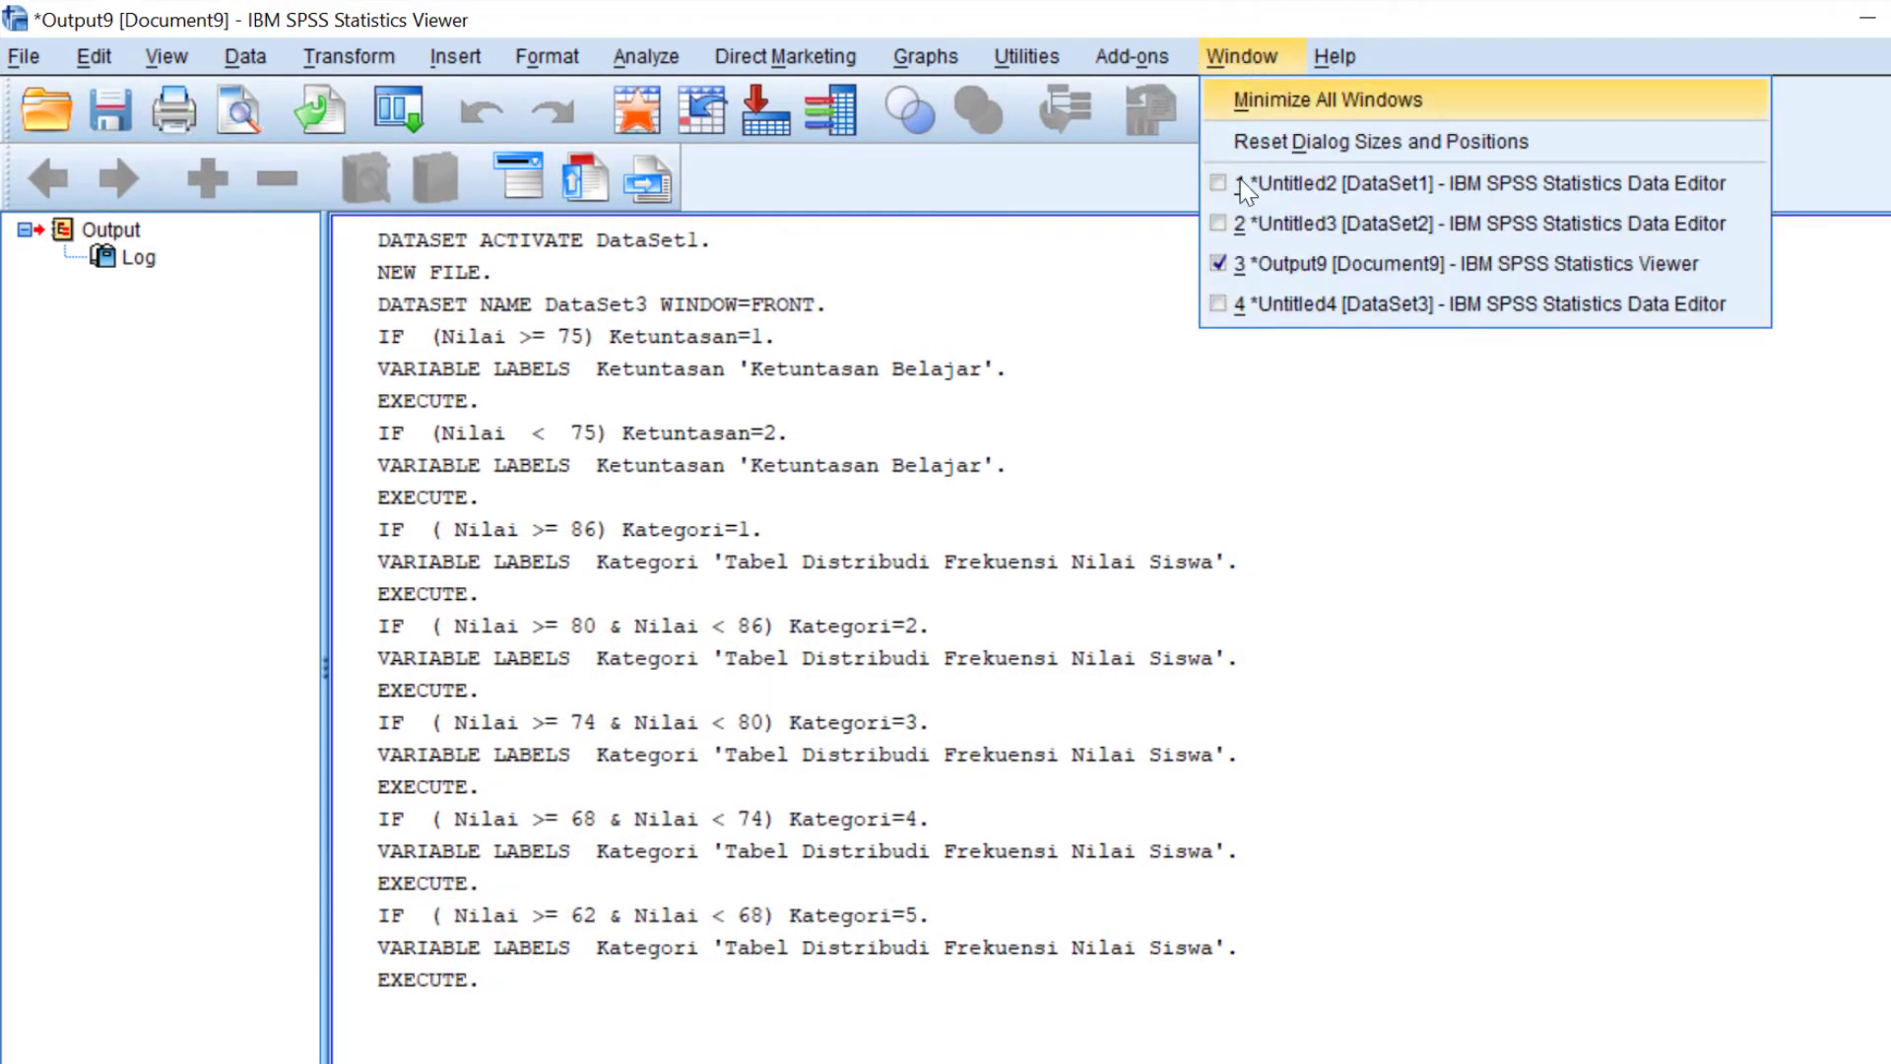
click(1268, 295)
scroll(1180, 549, up, 2)
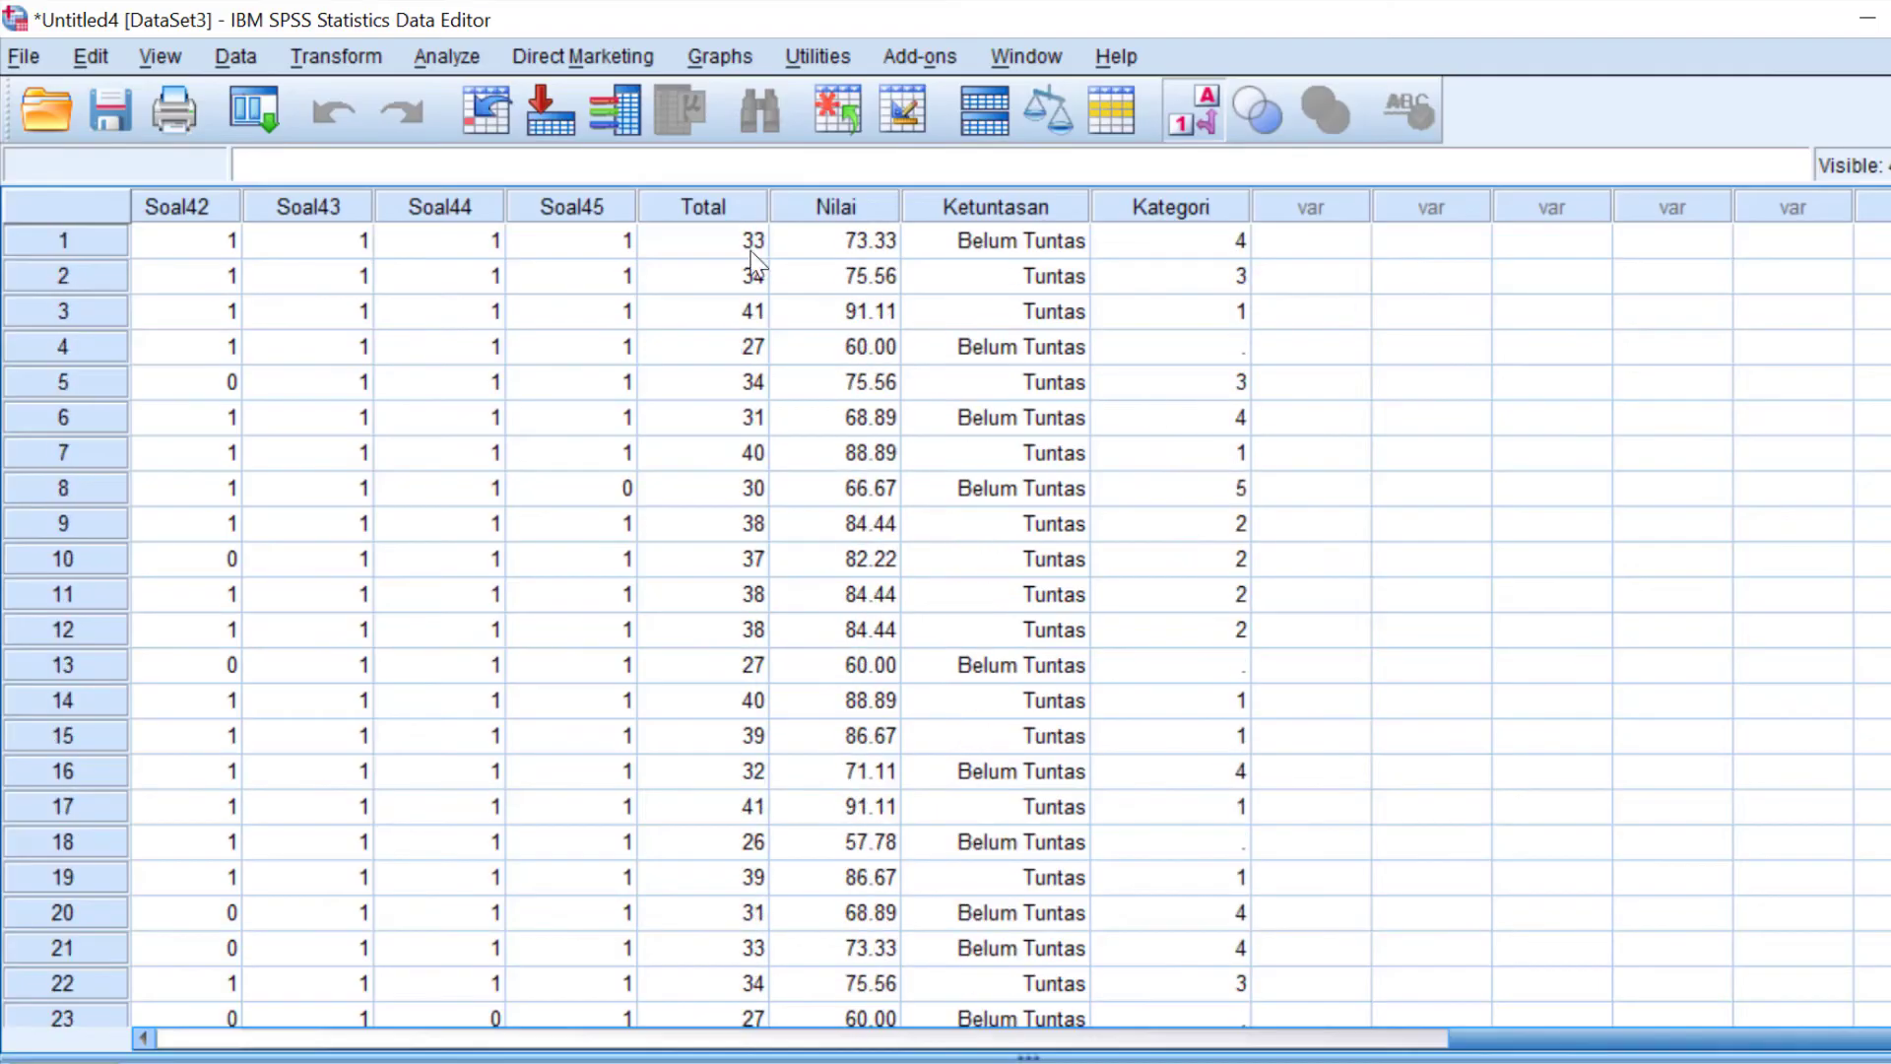
click(336, 56)
click(355, 88)
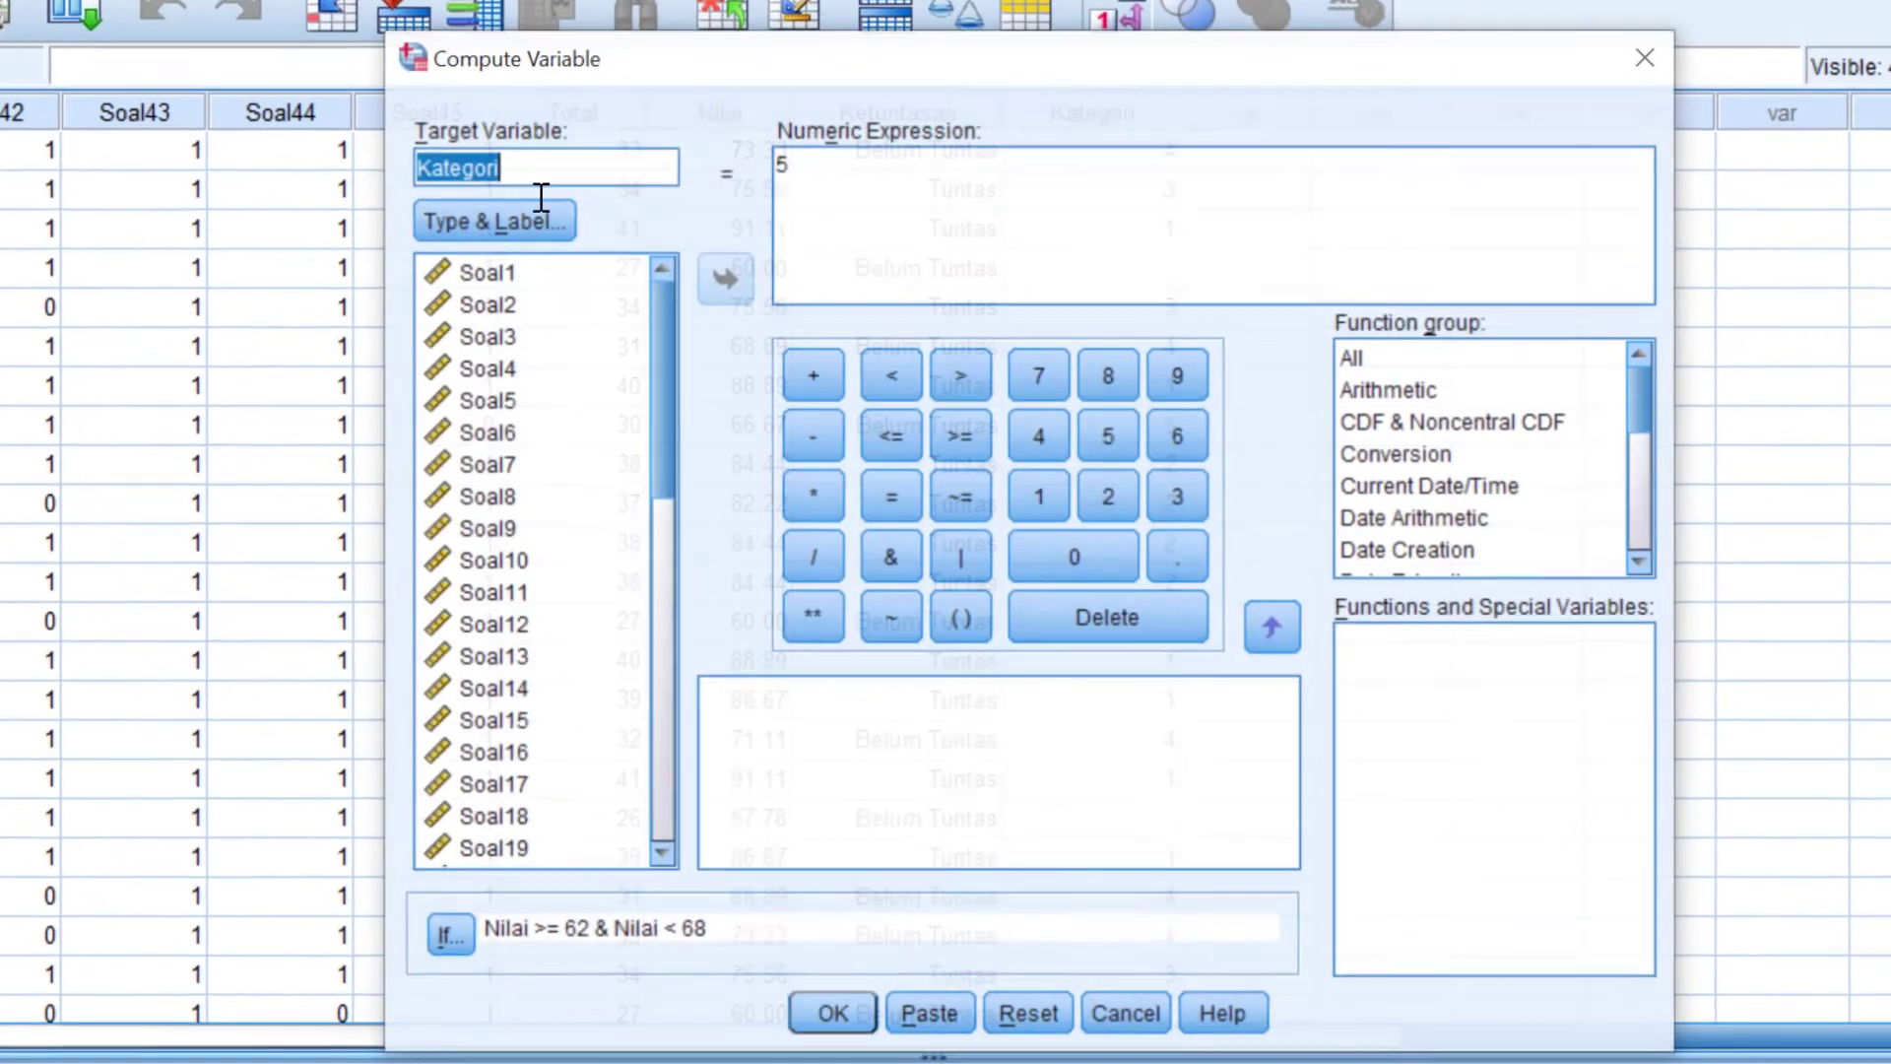
drag(823, 199, 694, 154)
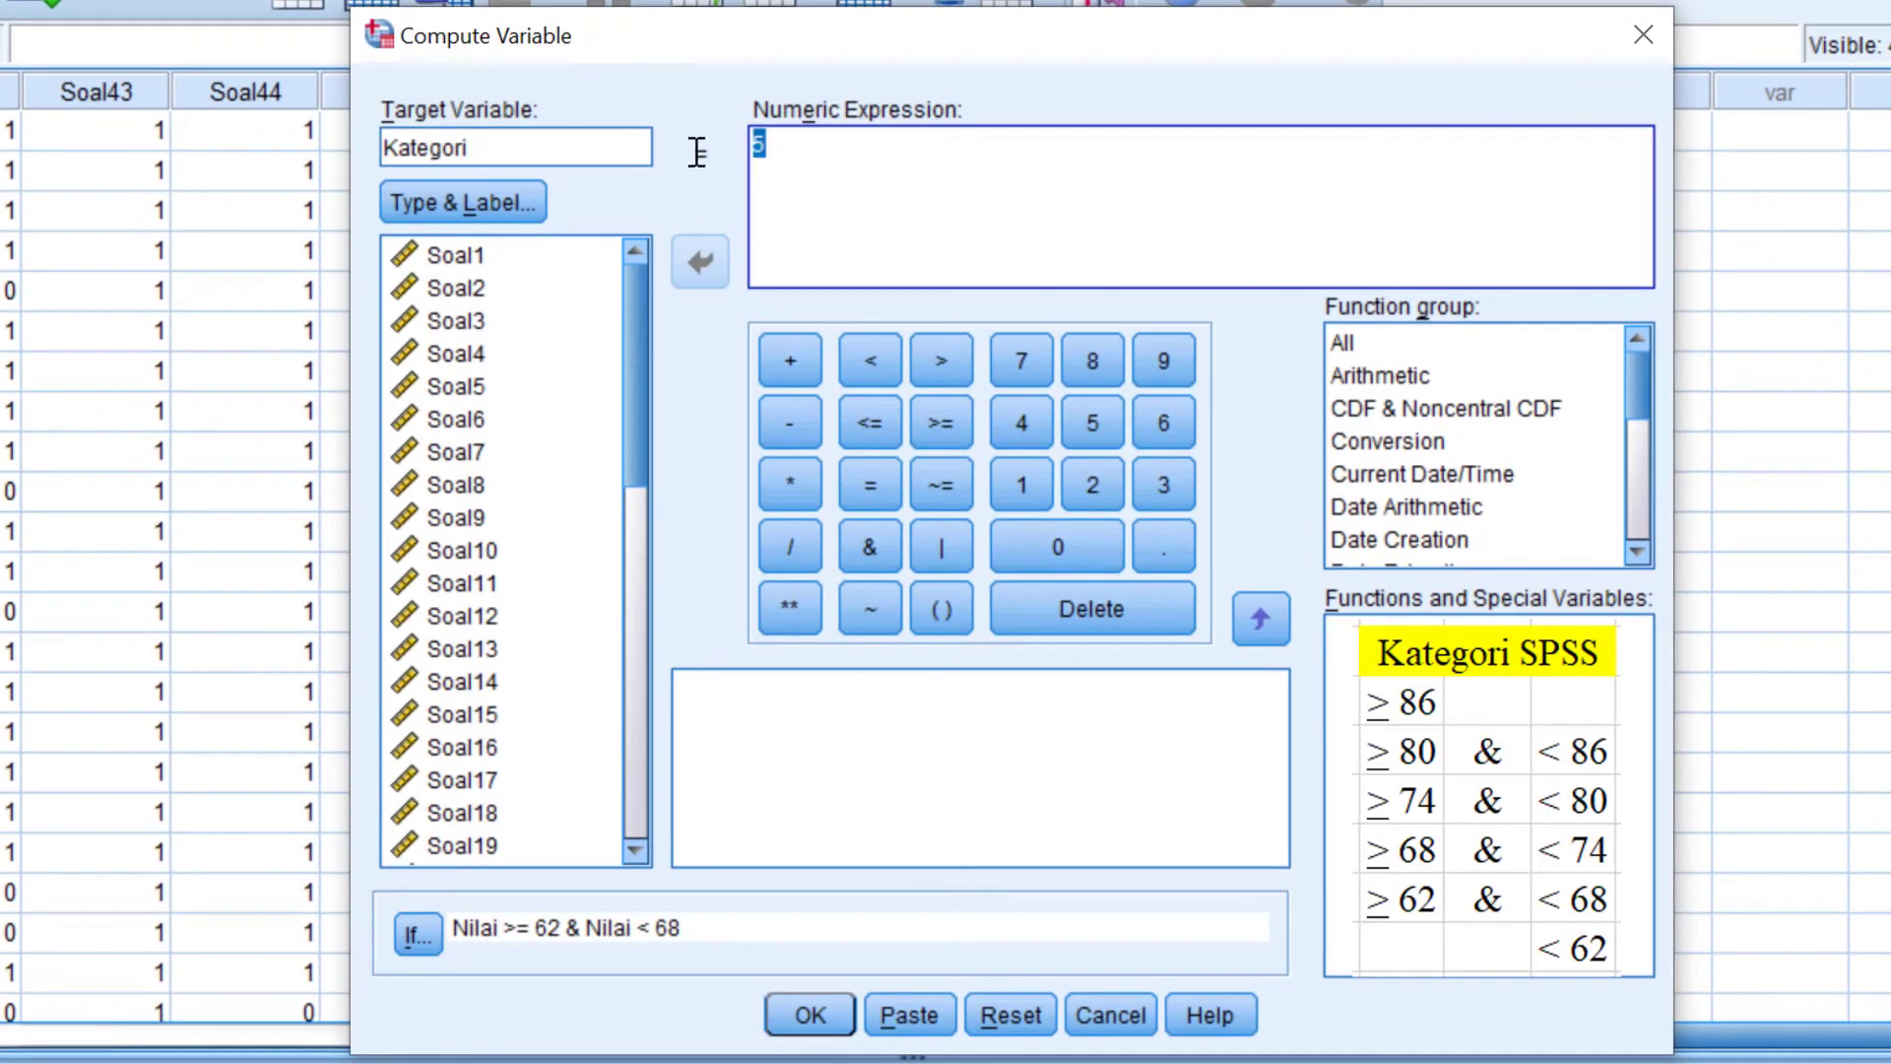
text(6)
- Reduce the case condition to Nilai < 62 and run the computation on the existing Kategori variable
click(418, 933)
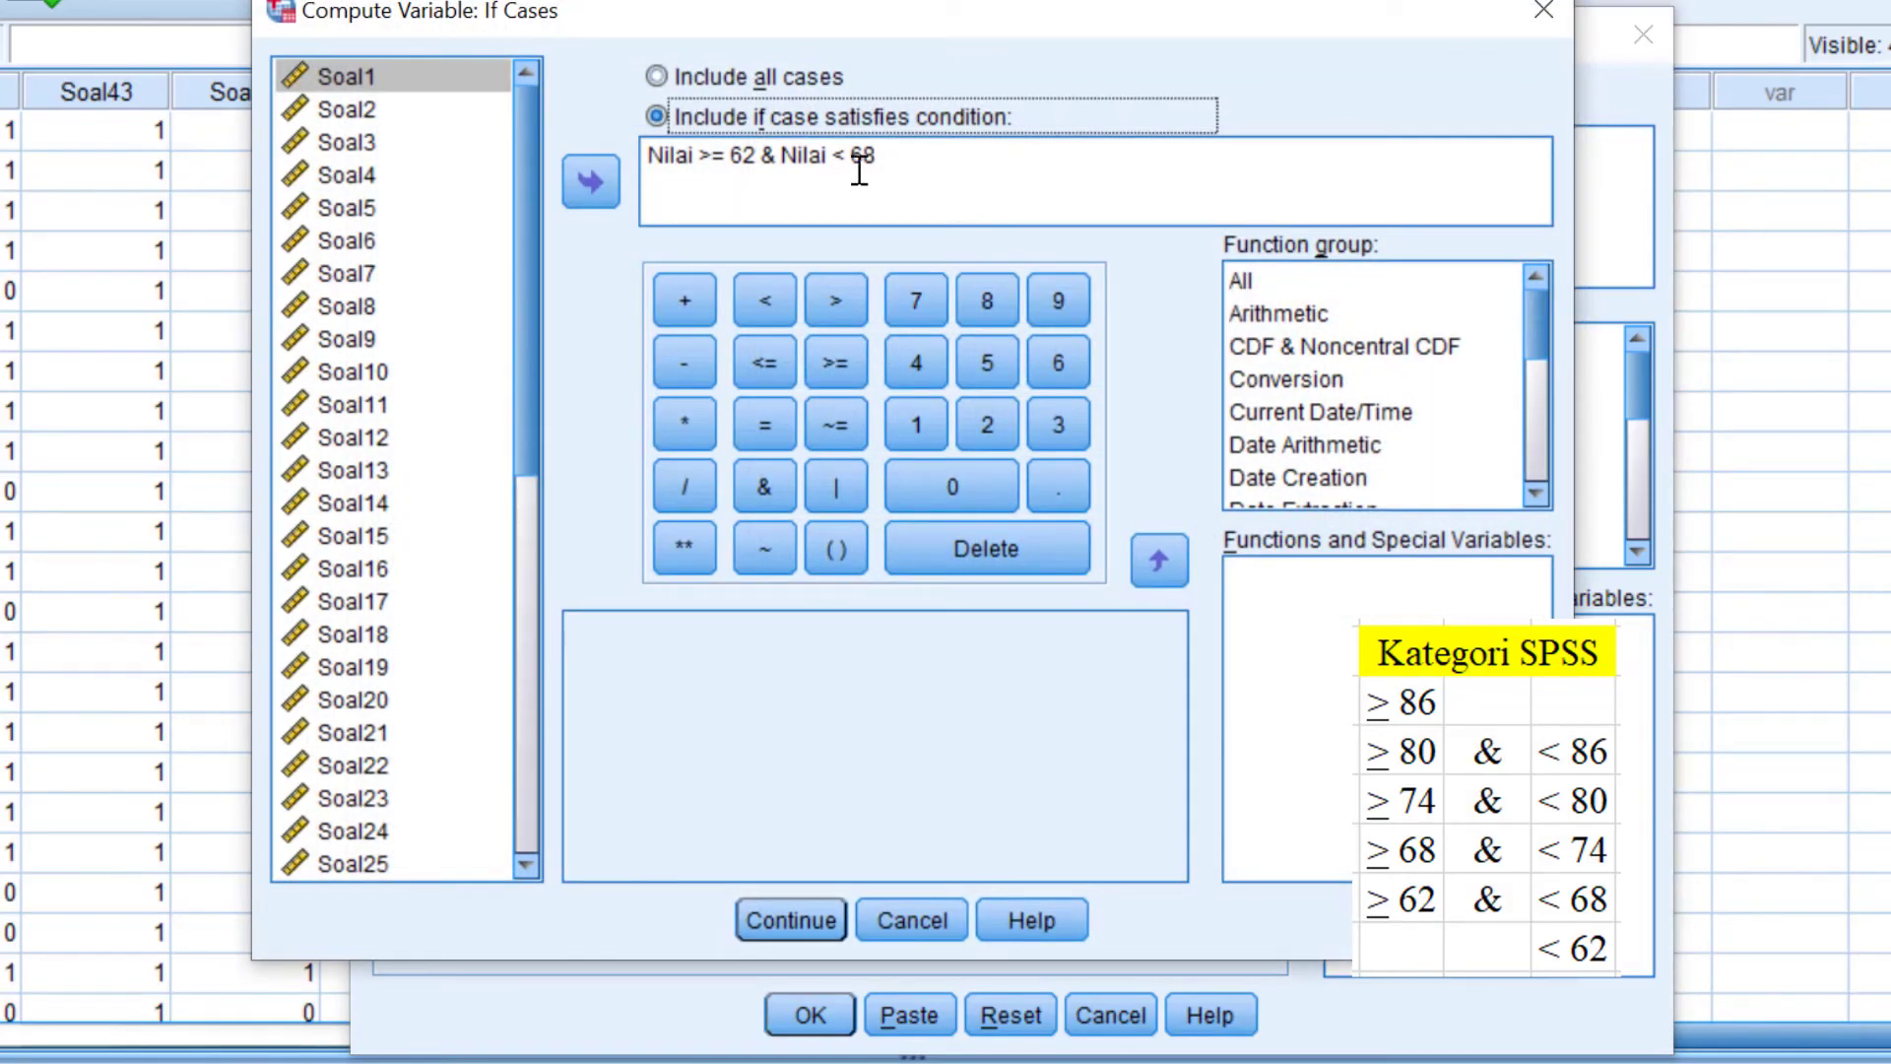
drag(781, 158, 643, 159)
key(Delete)
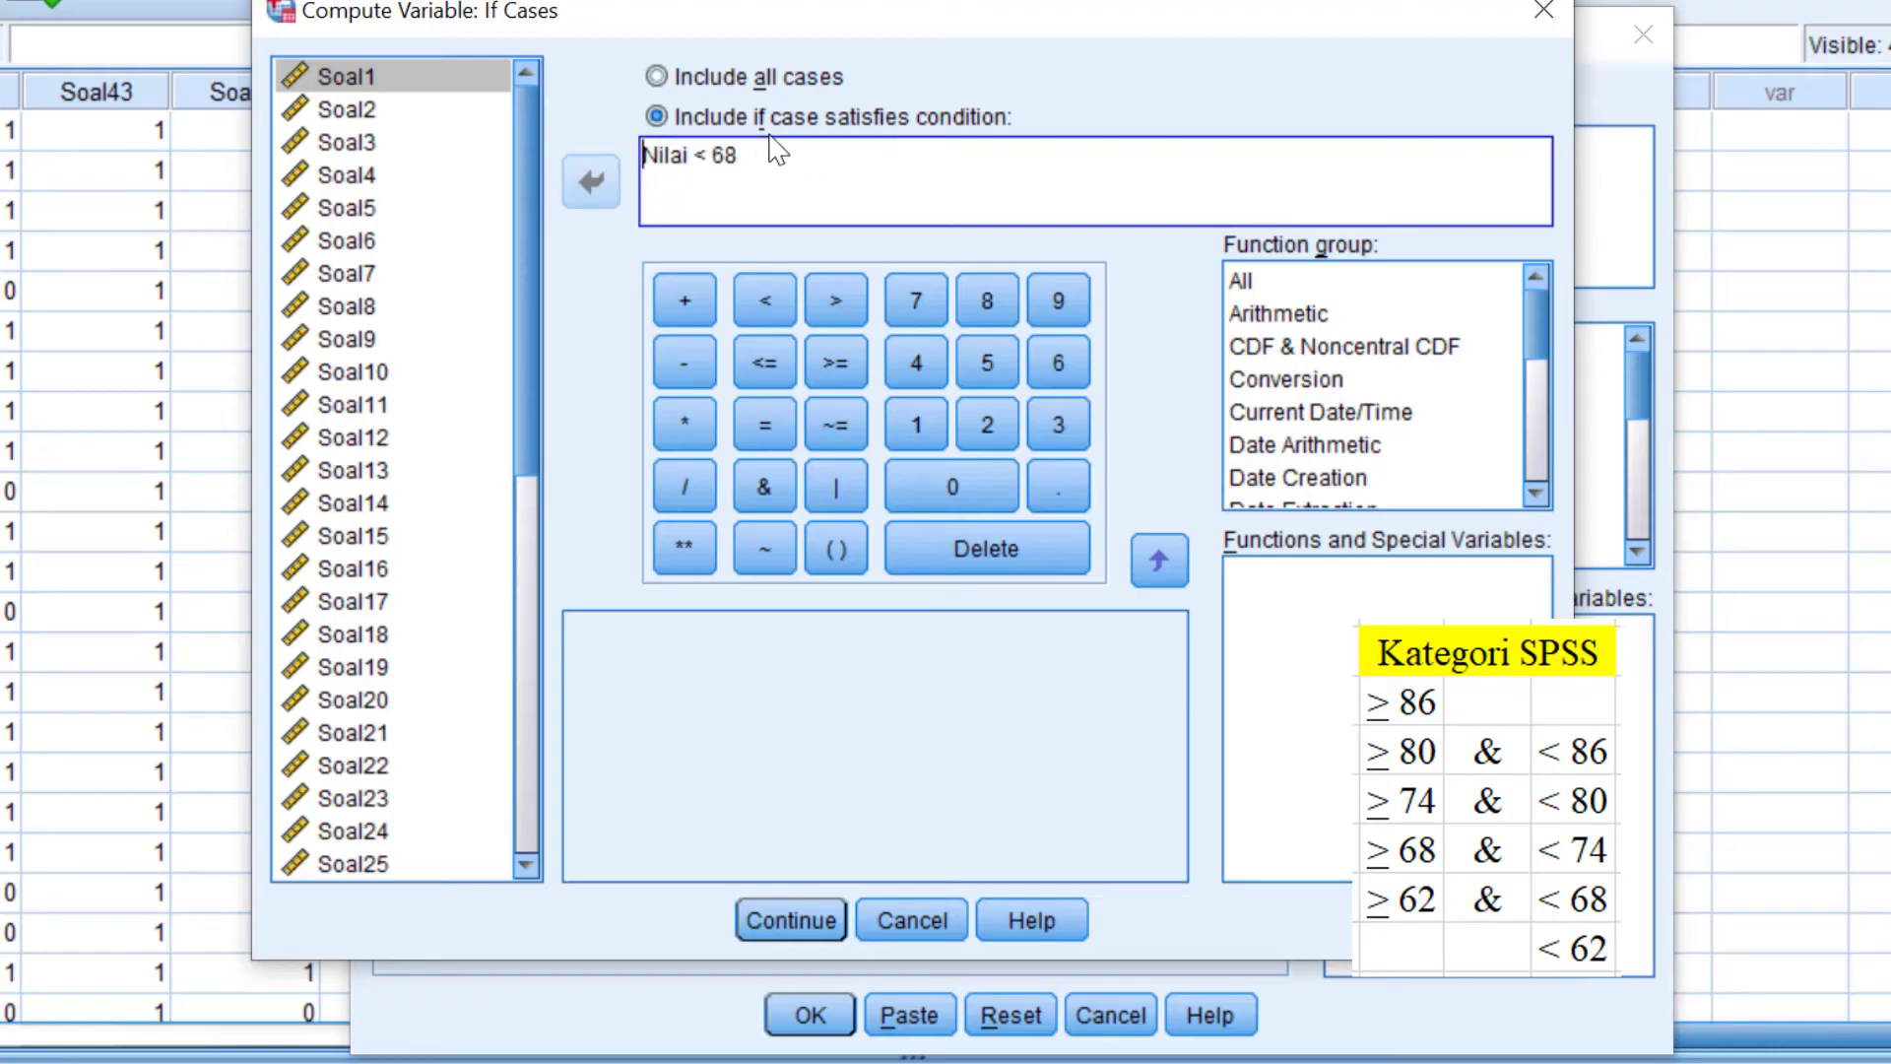
text(2)
key(BackSpace)
click(827, 143)
text(2)
click(791, 922)
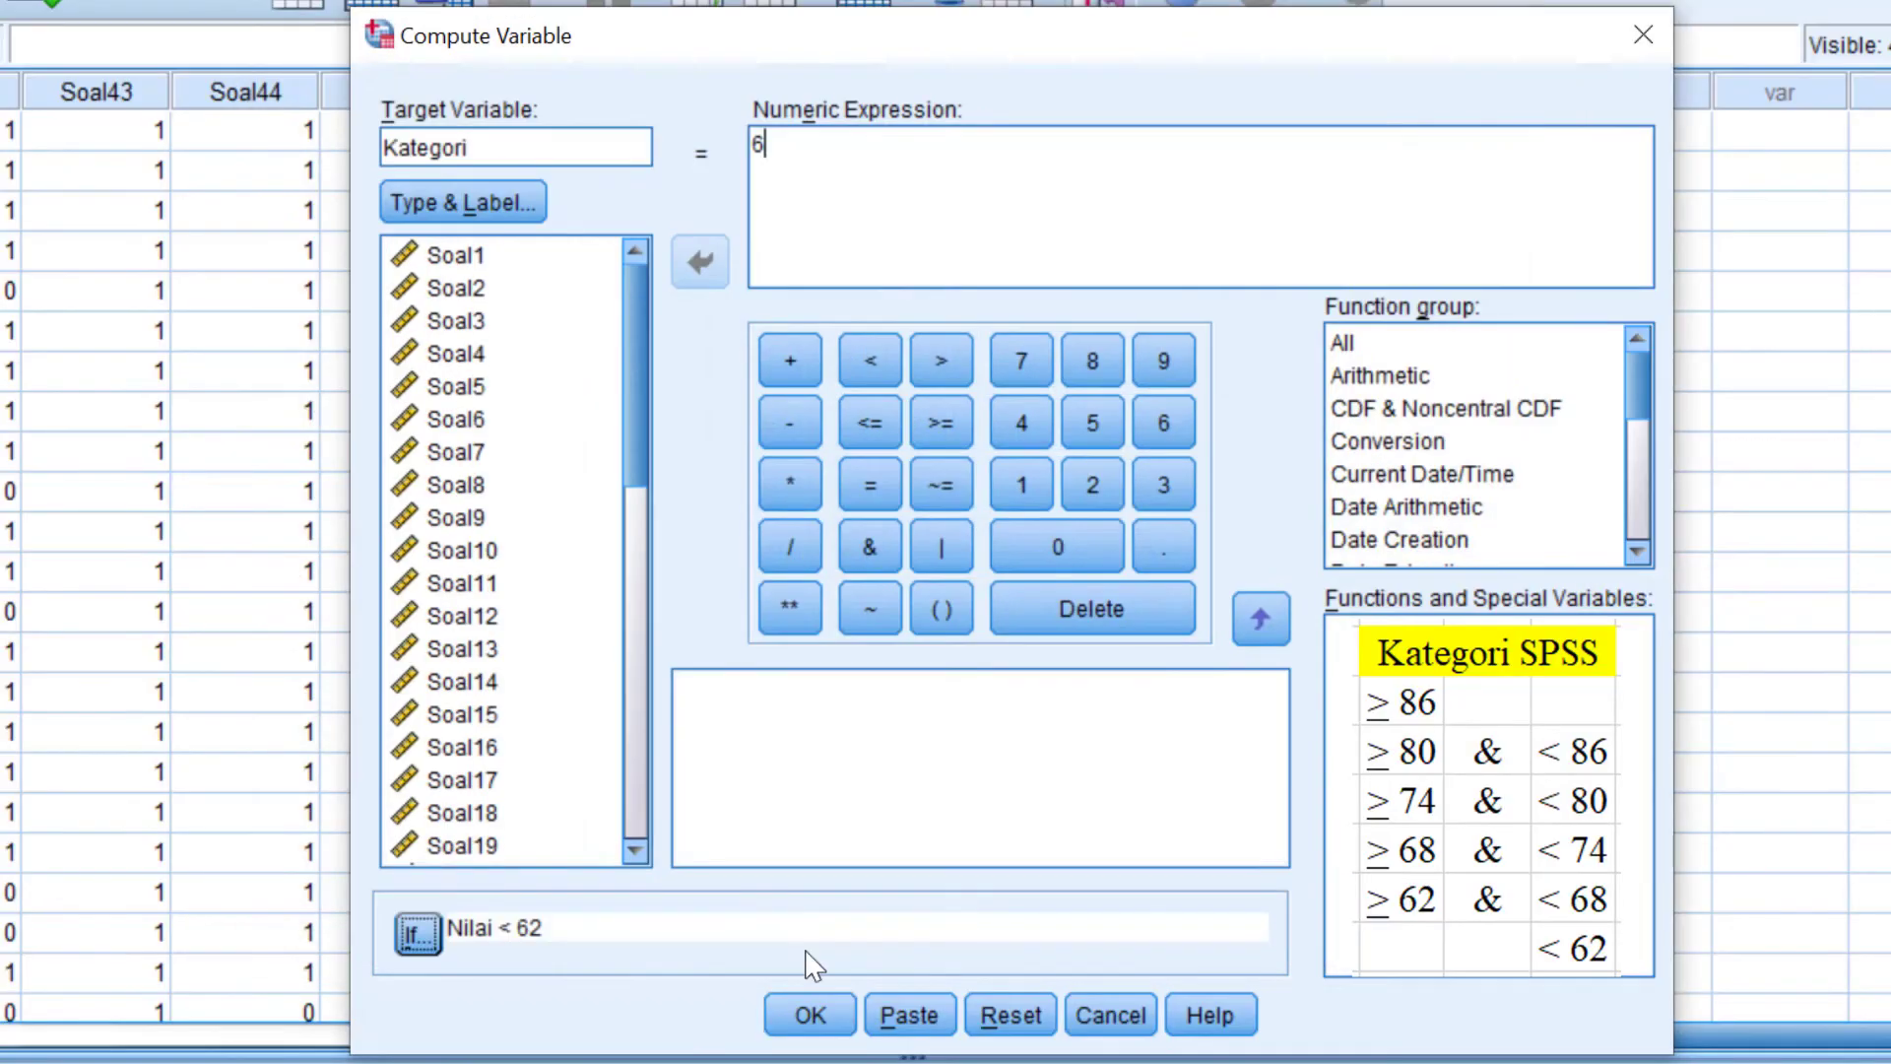
click(810, 1015)
click(859, 579)
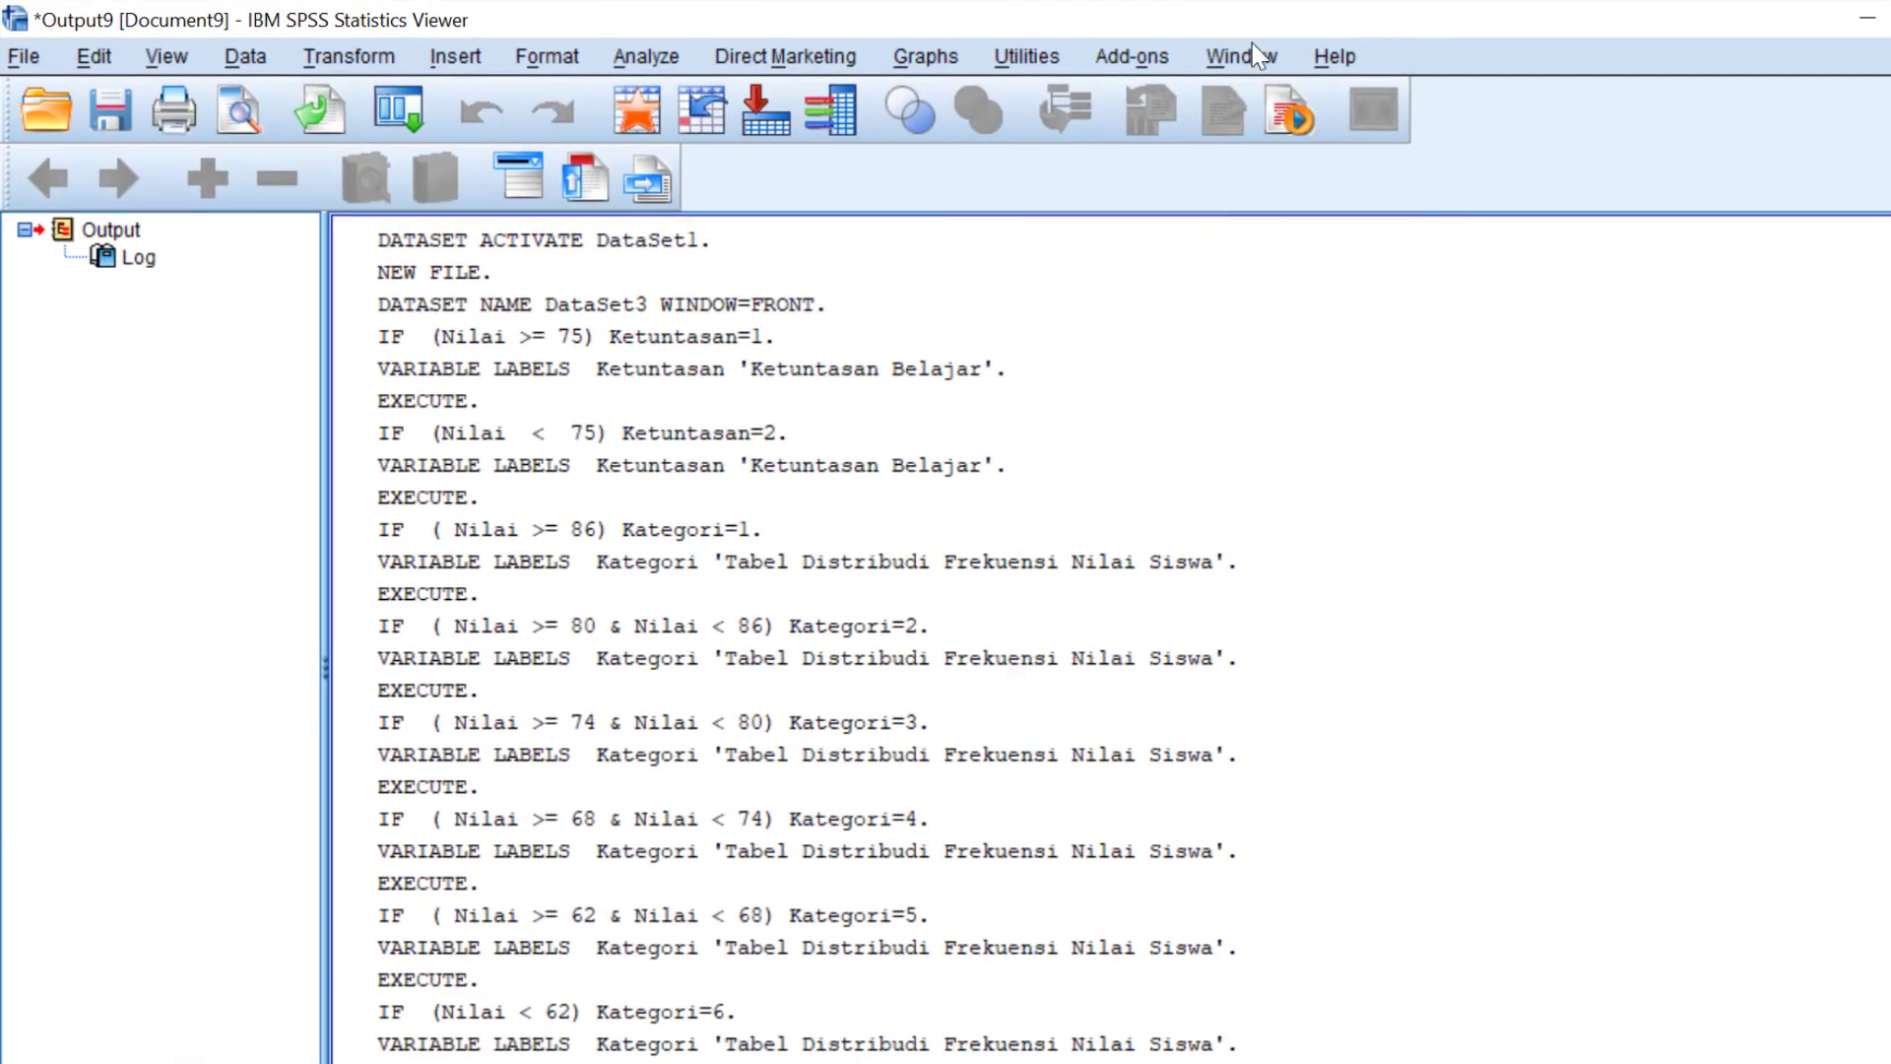
- Return to the Untitled4 [DataSet3] data, check the Kategori column's codes, and switch to the variable definitions
click(1236, 59)
click(1310, 295)
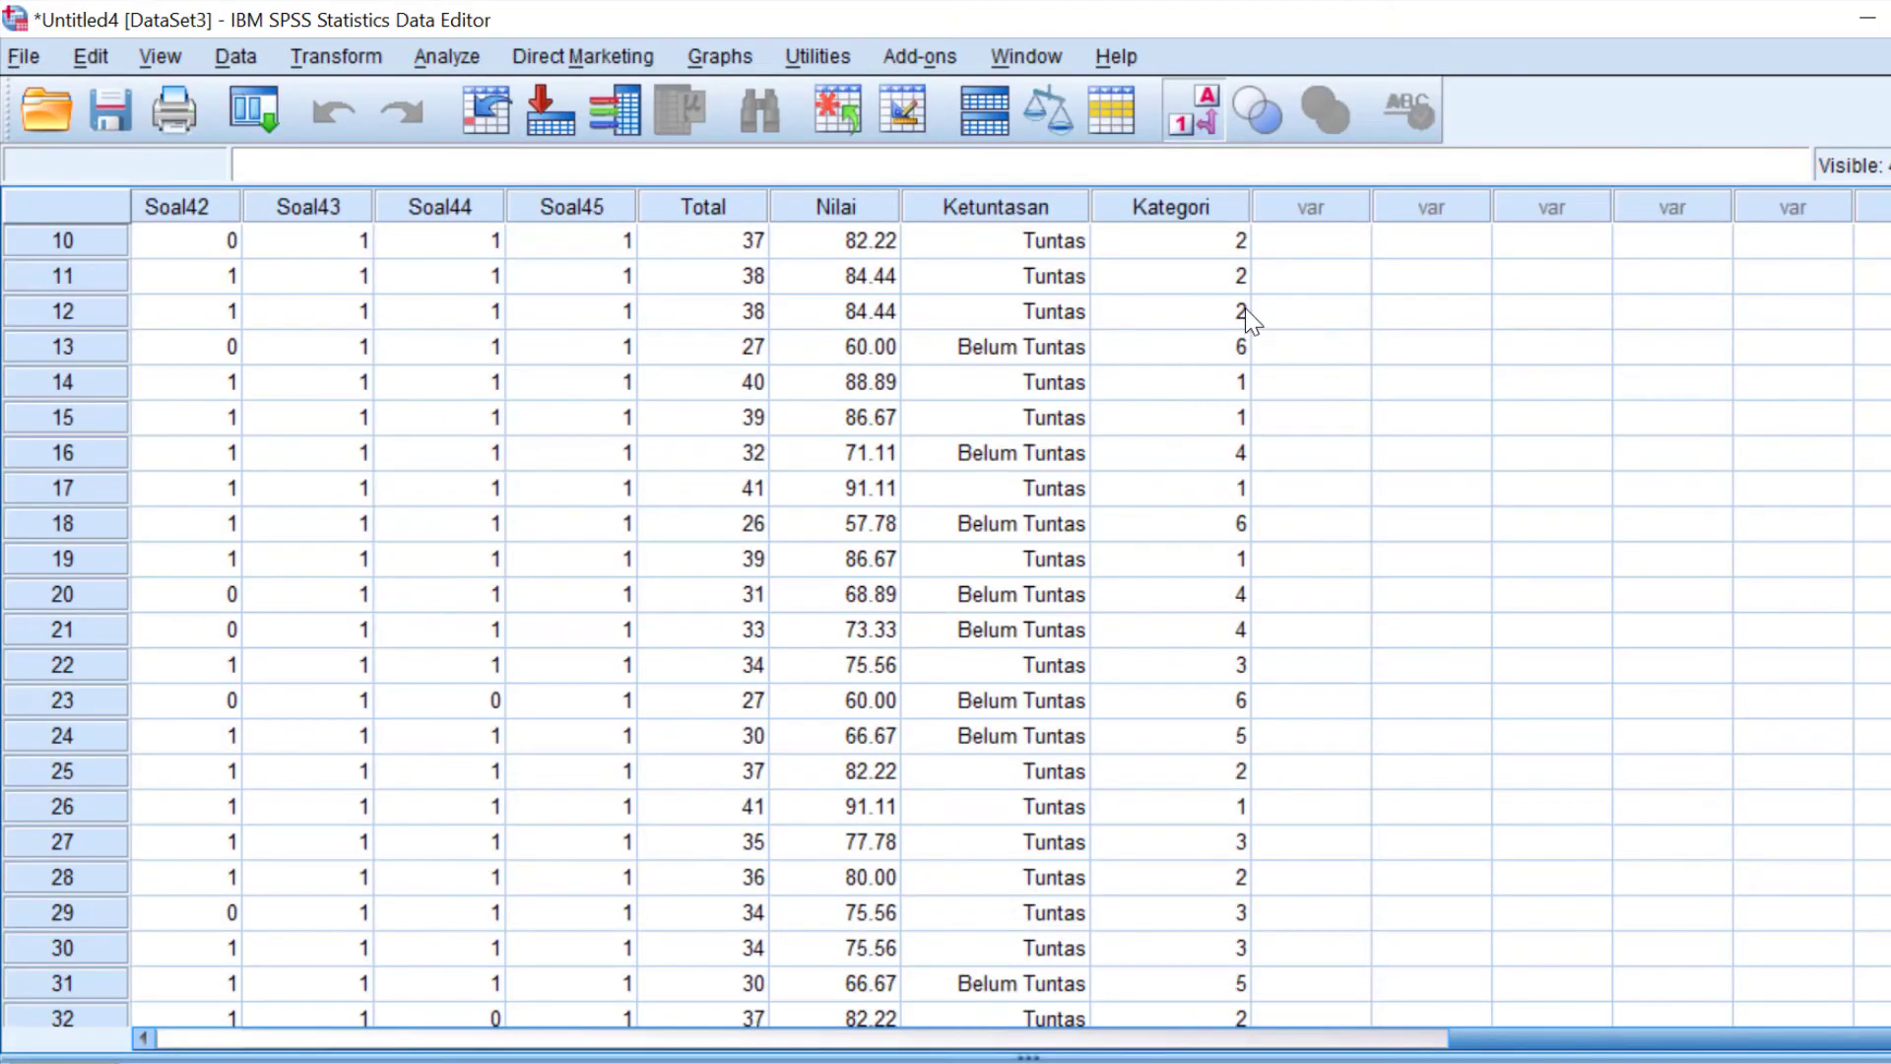
scroll(1221, 384, down, 3)
scroll(1211, 389, up, 6)
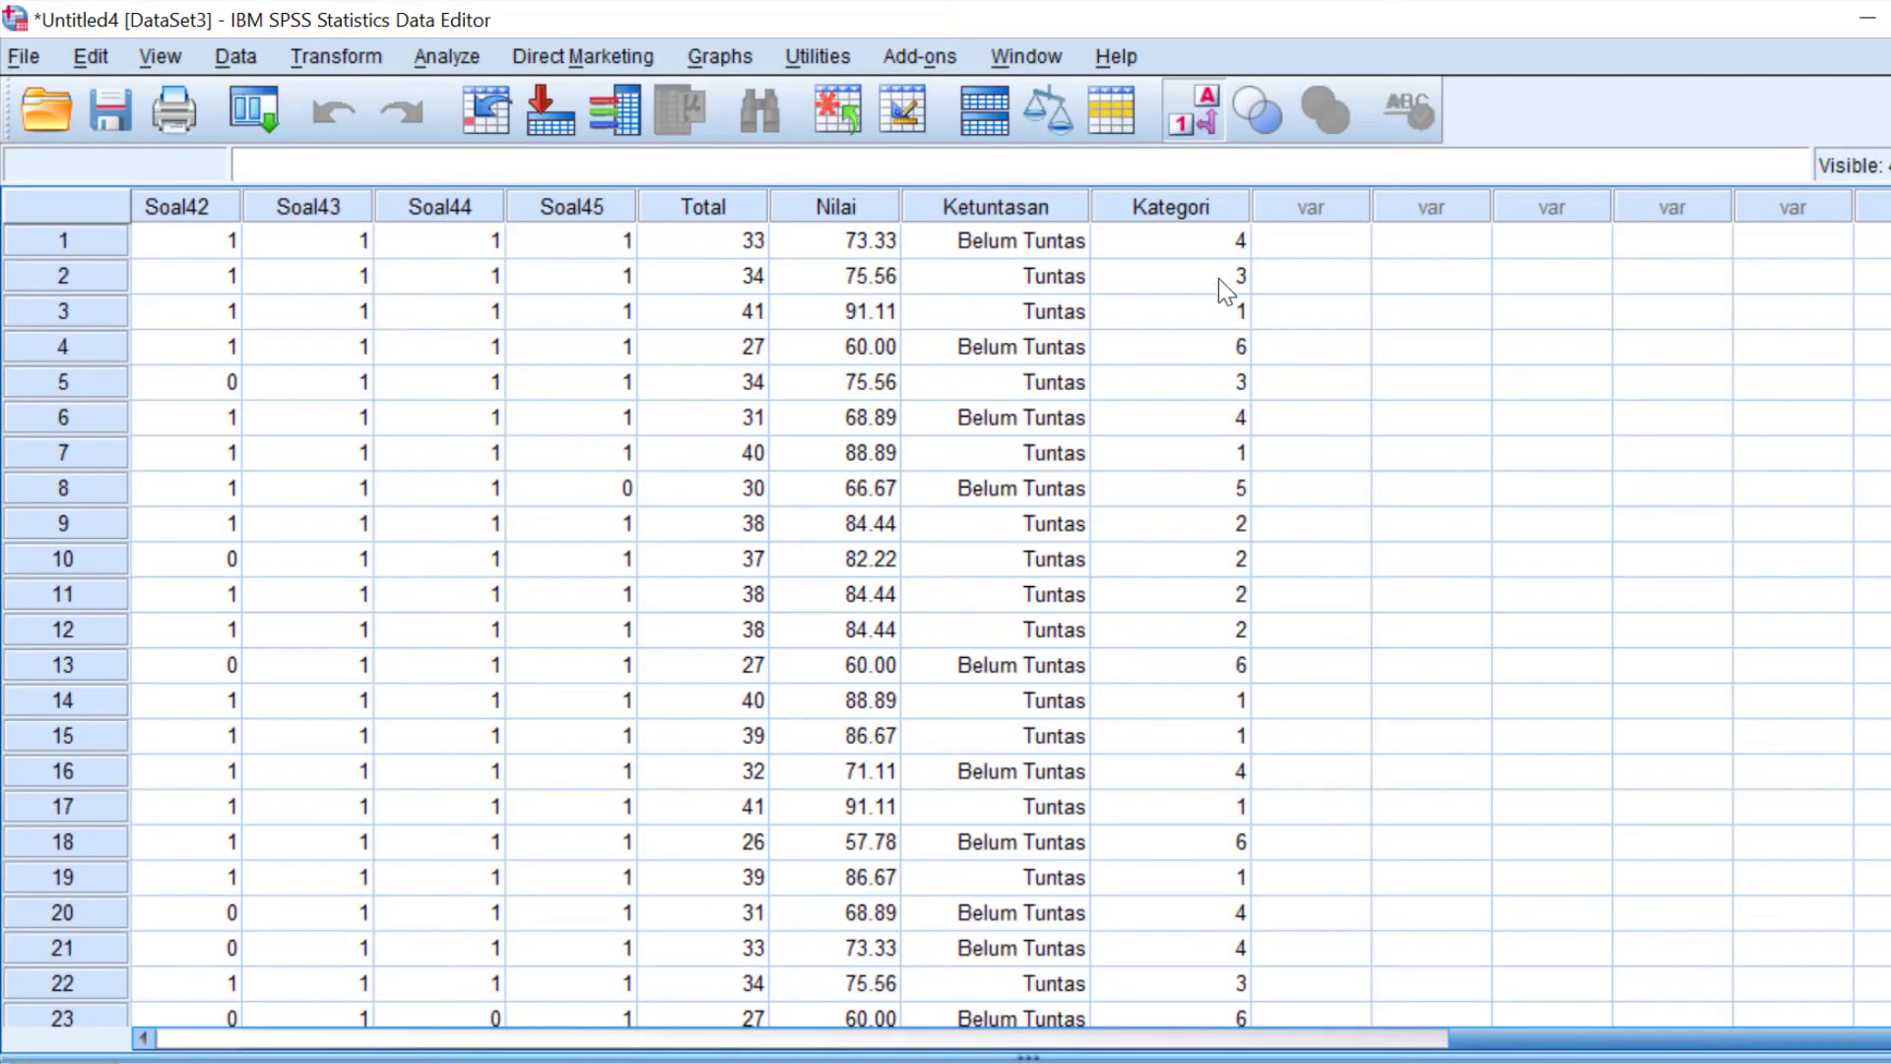
click(189, 1062)
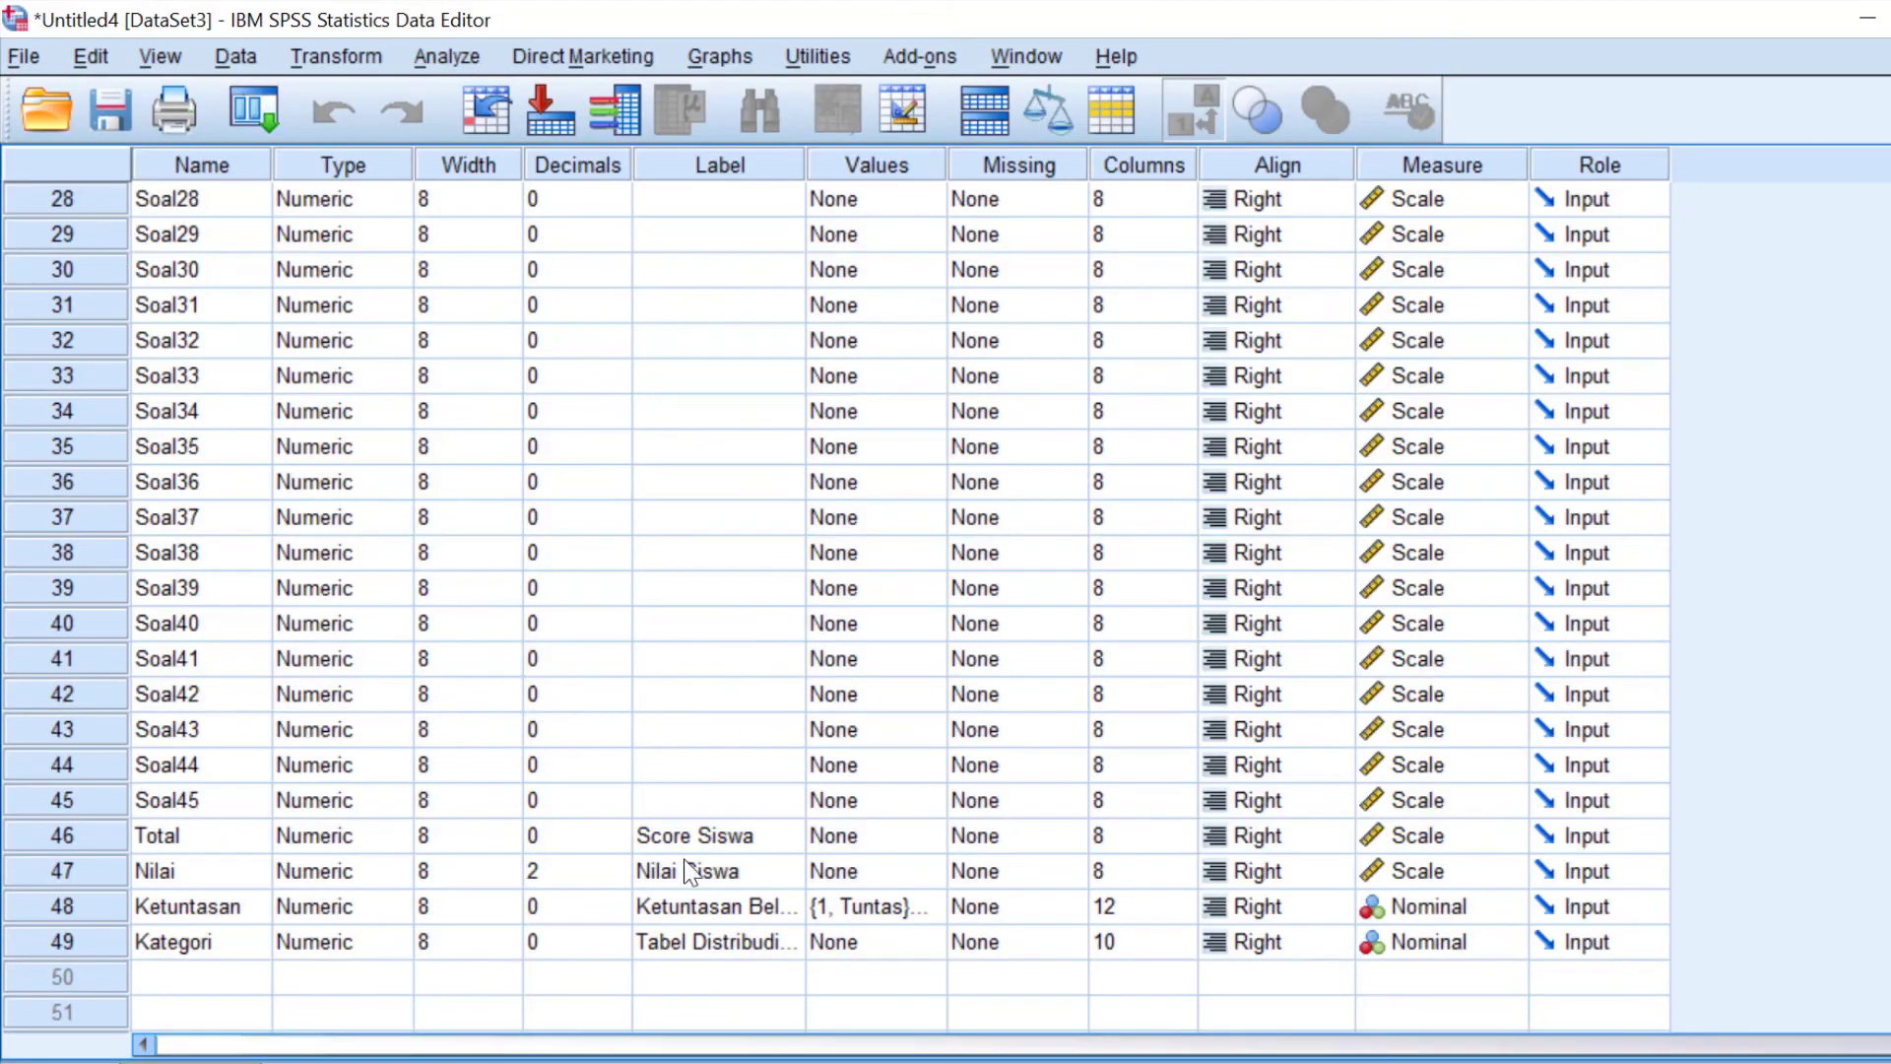
- Open the value labels of the Kategori variable and add the label "86 - 91" for value 1
click(849, 931)
click(926, 941)
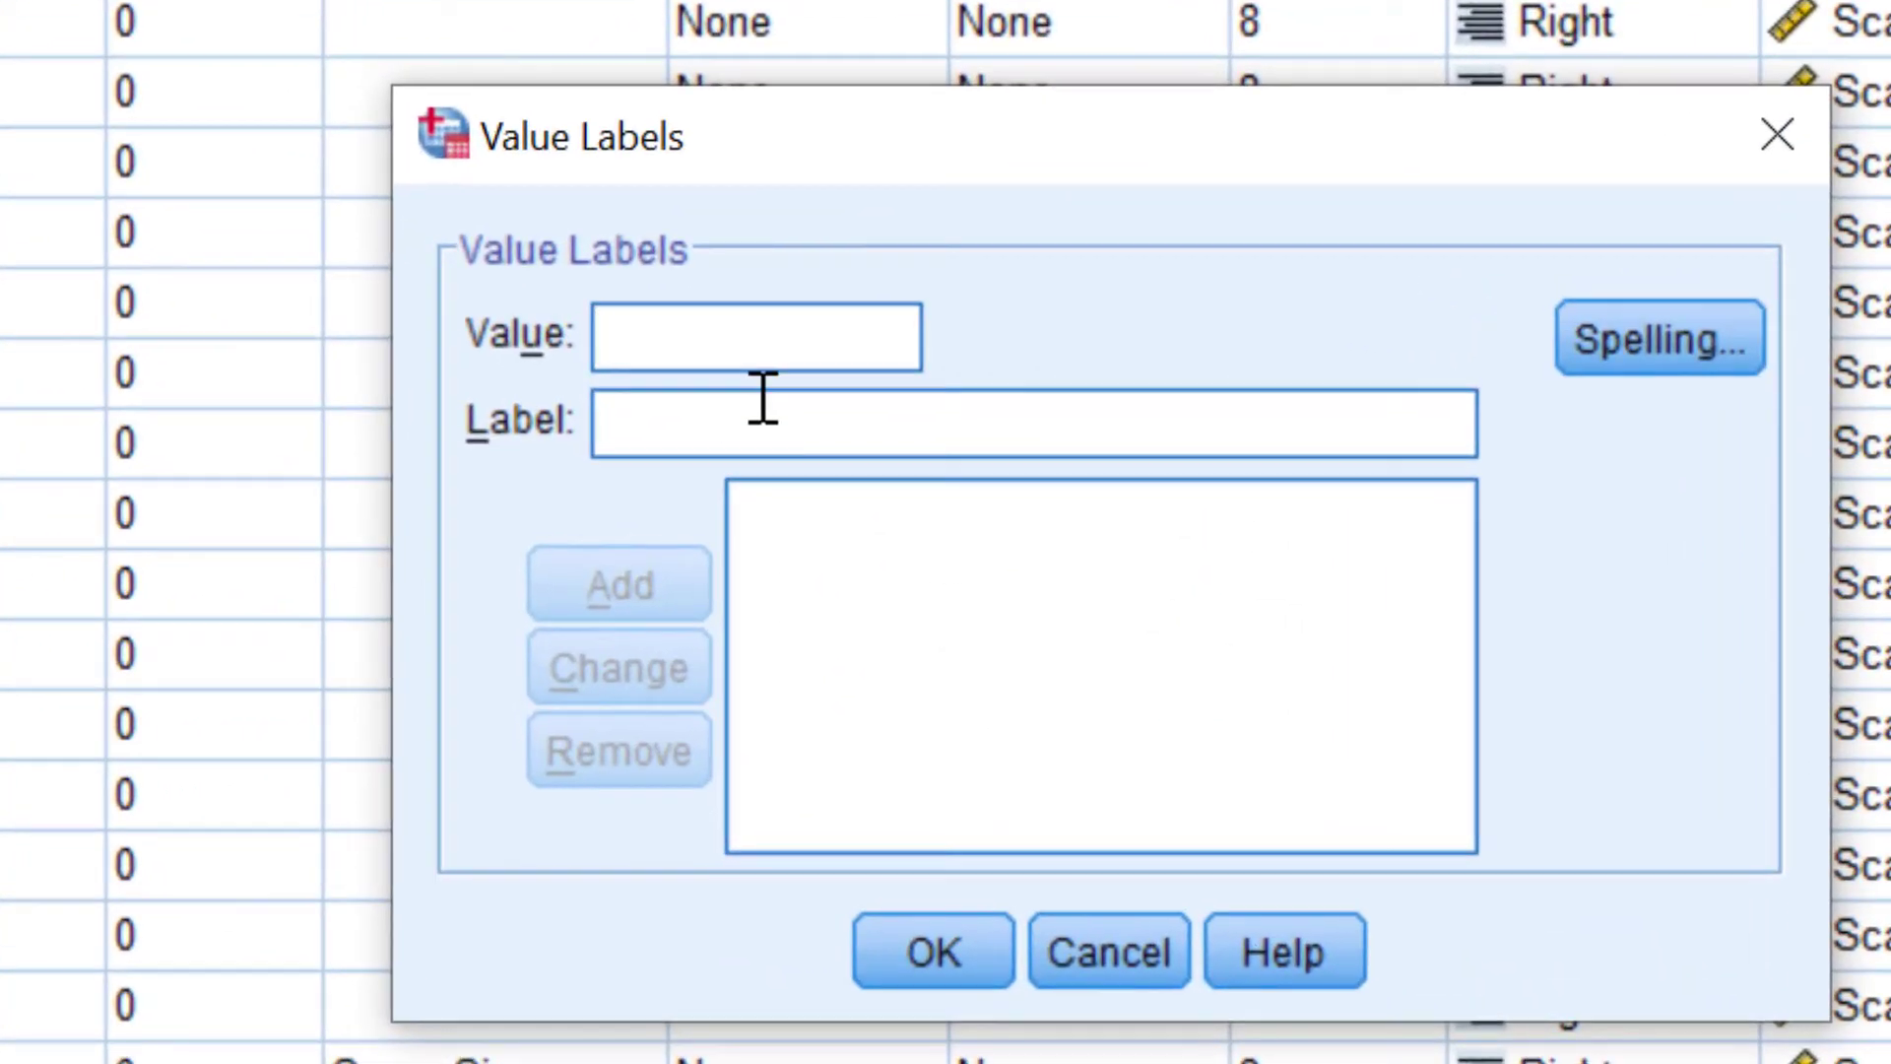
text(1)
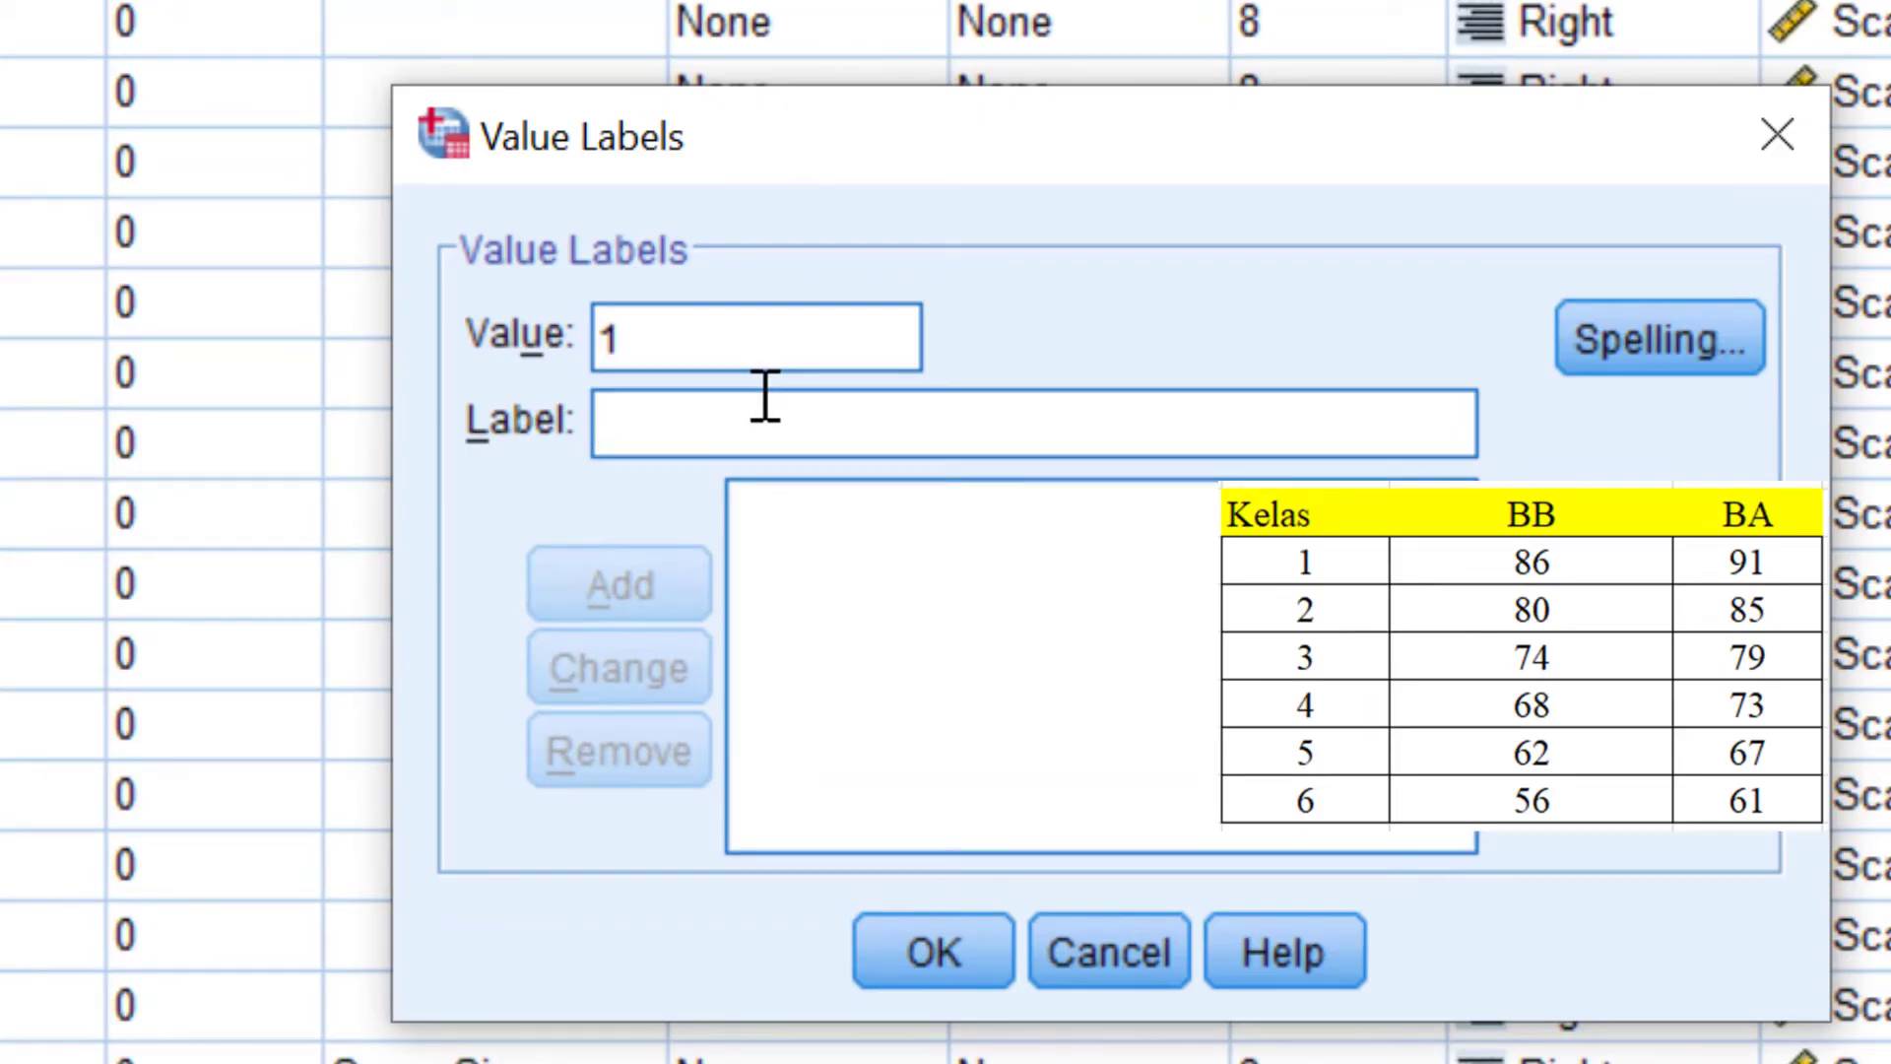
text(86)
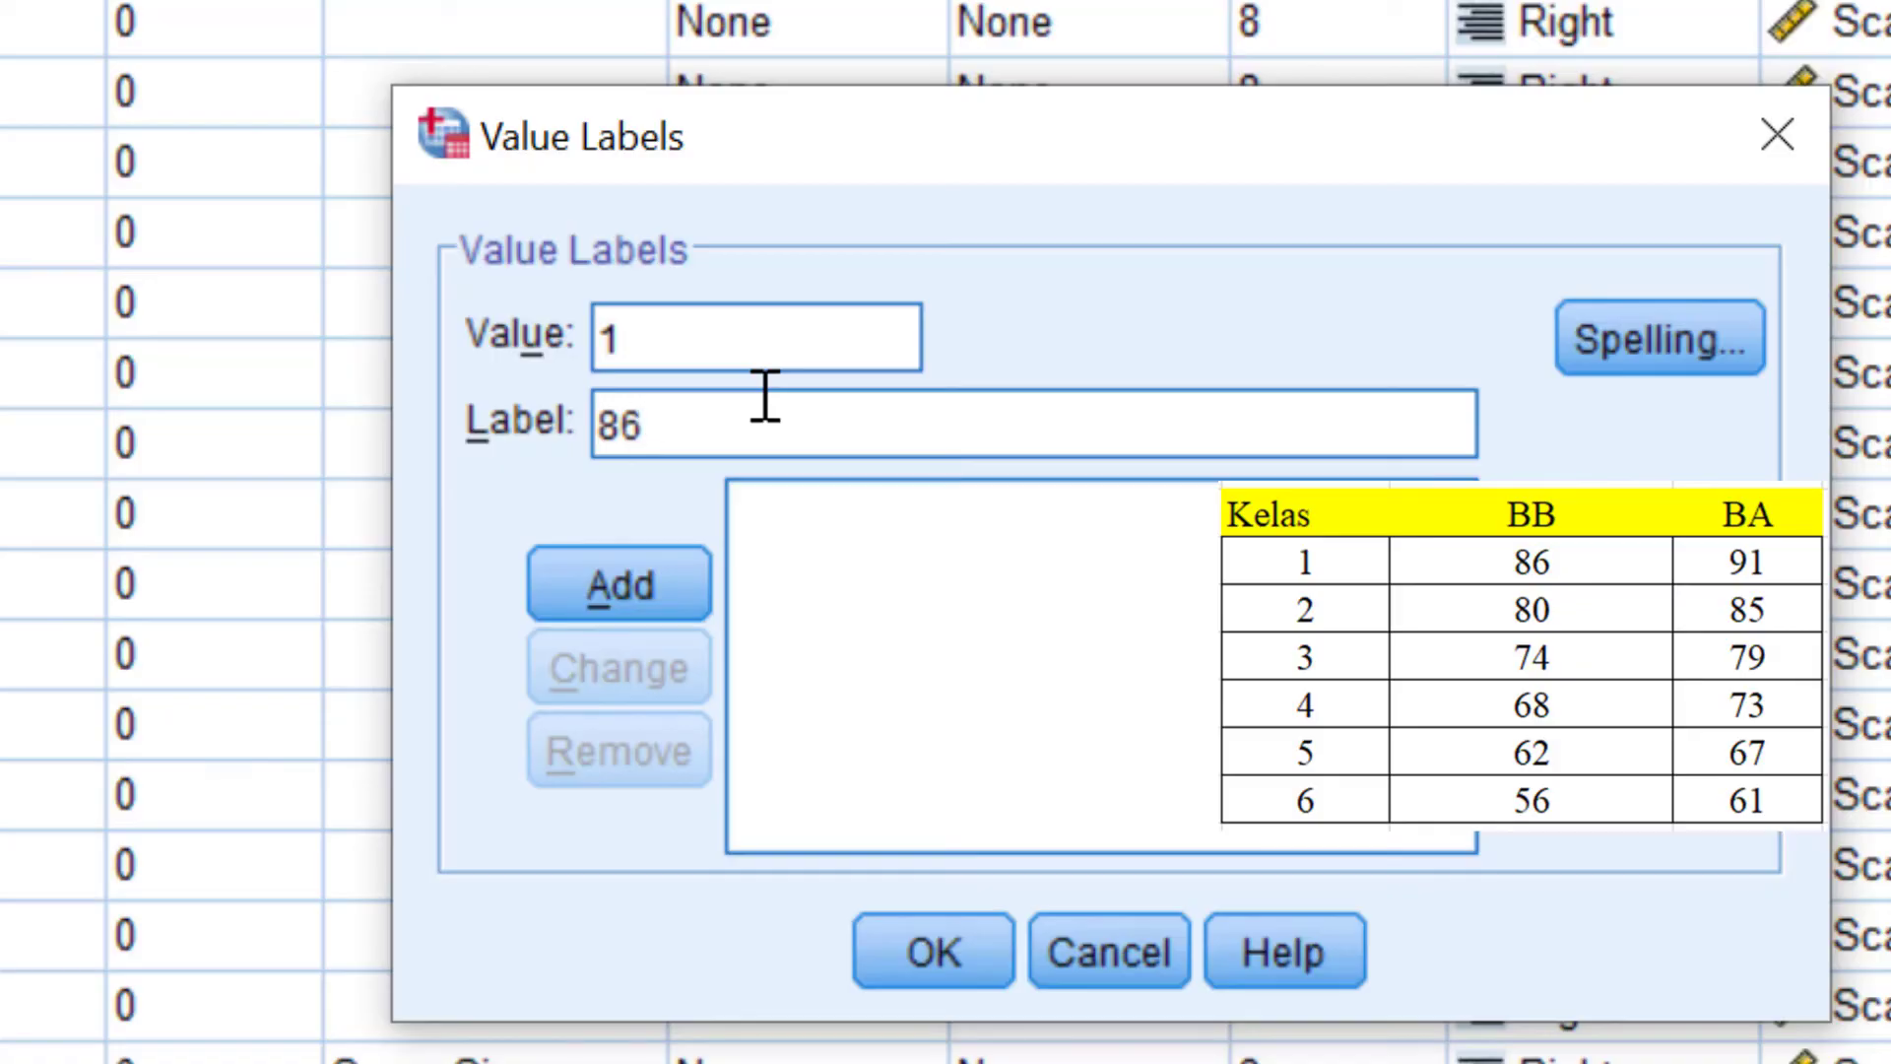
text( - 91)
click(646, 579)
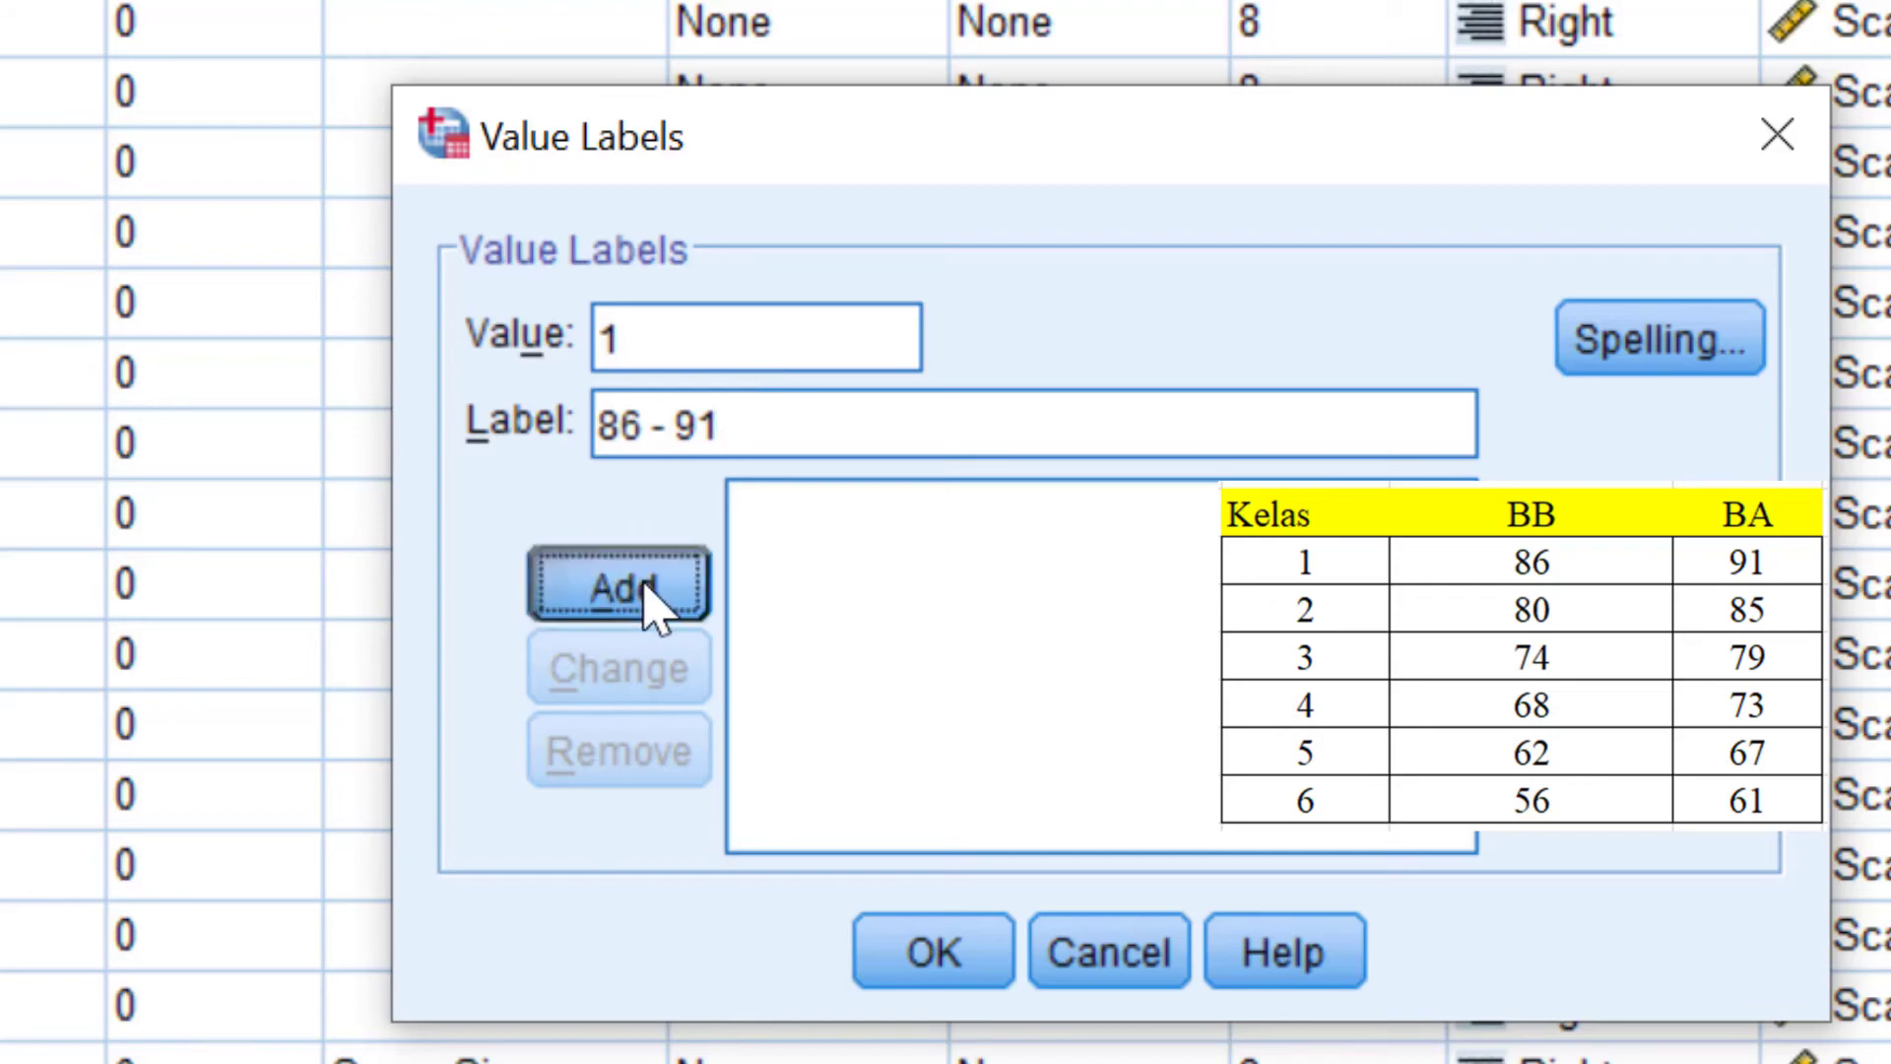
- Add the value label "80 - 85" for value 2 of Kategori
text(2)
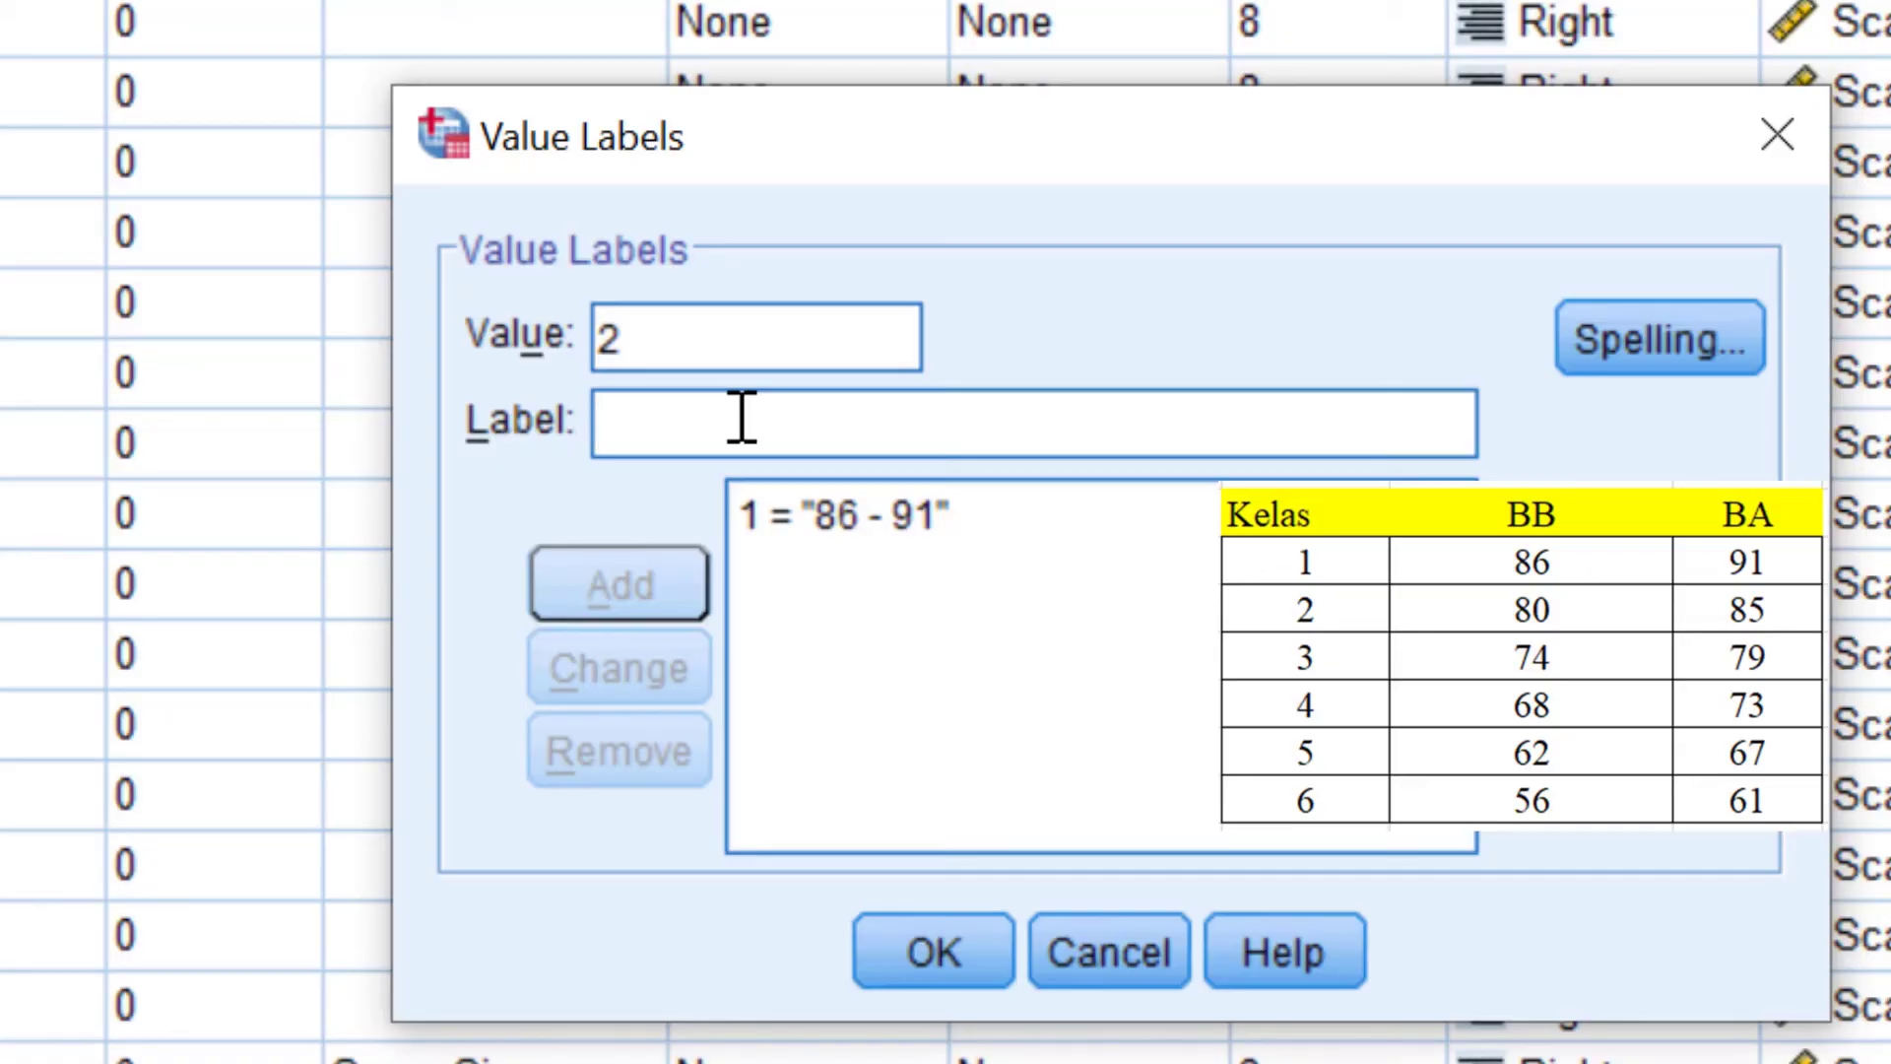
click(741, 419)
text(80 -)
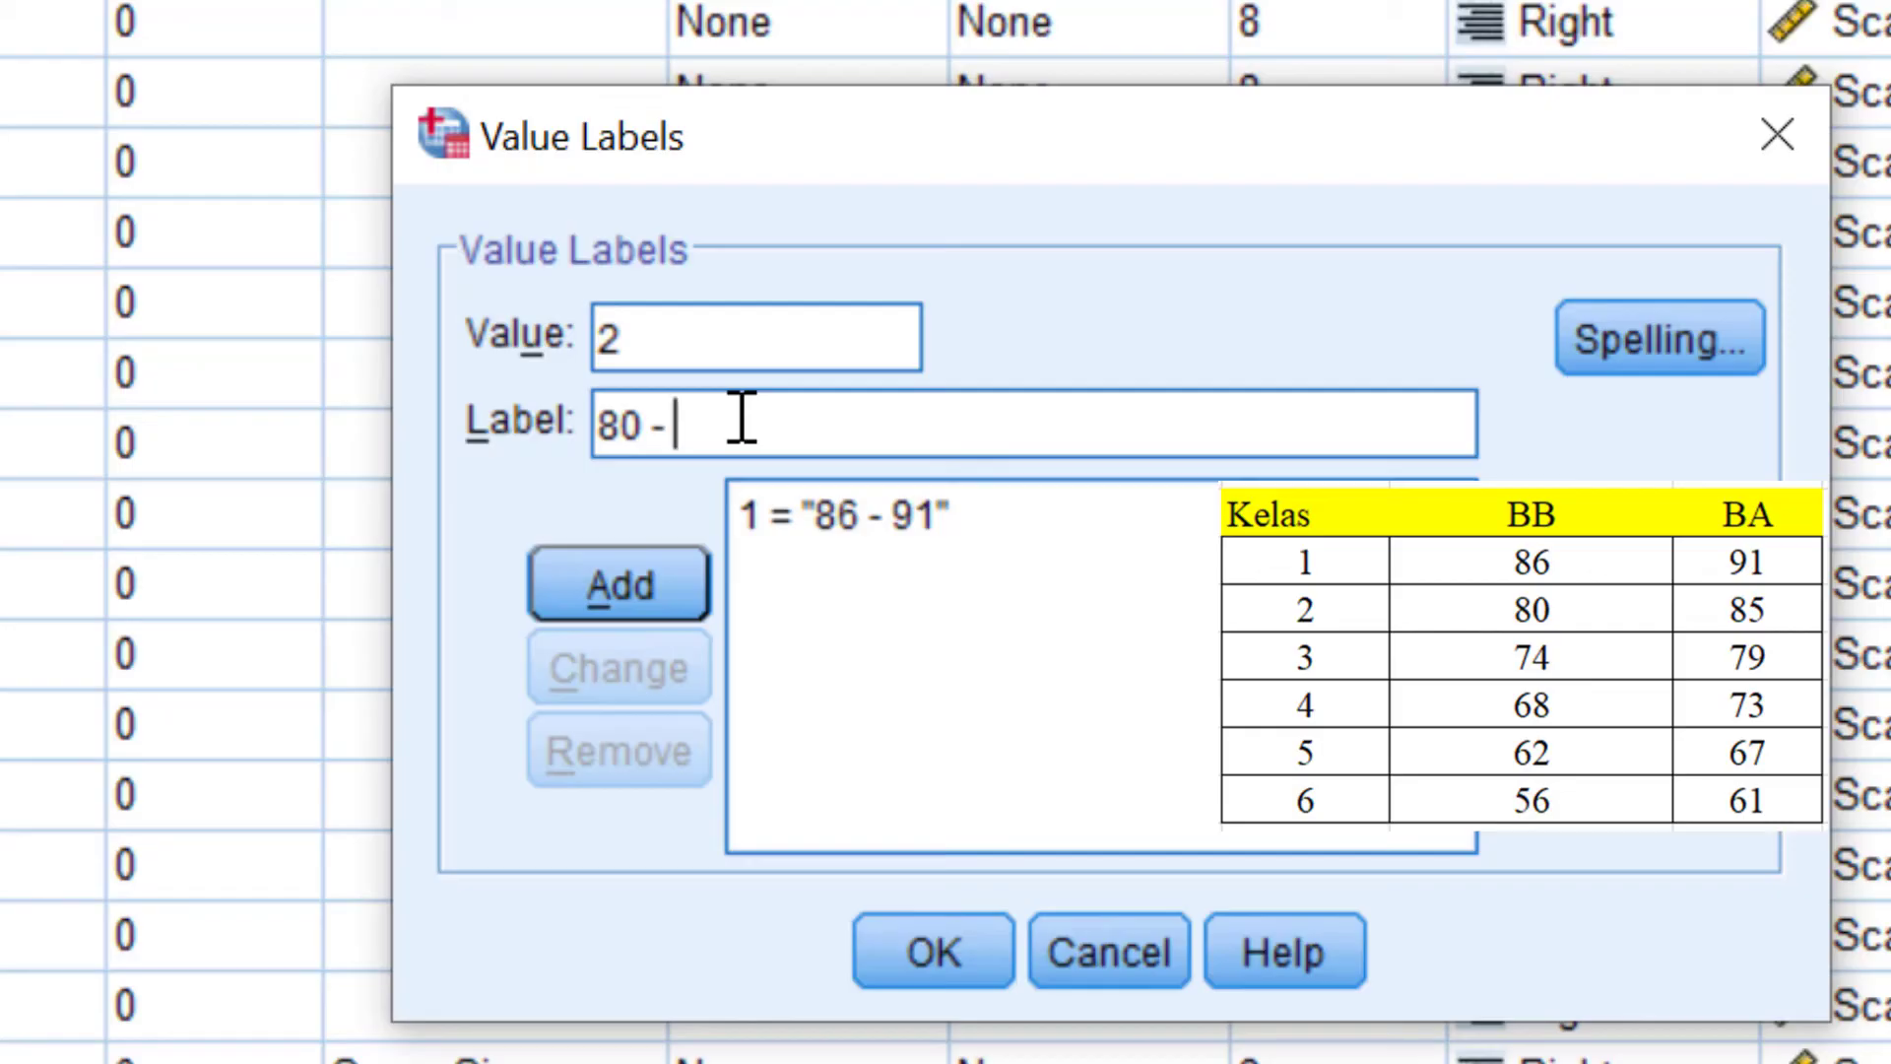
text( 85)
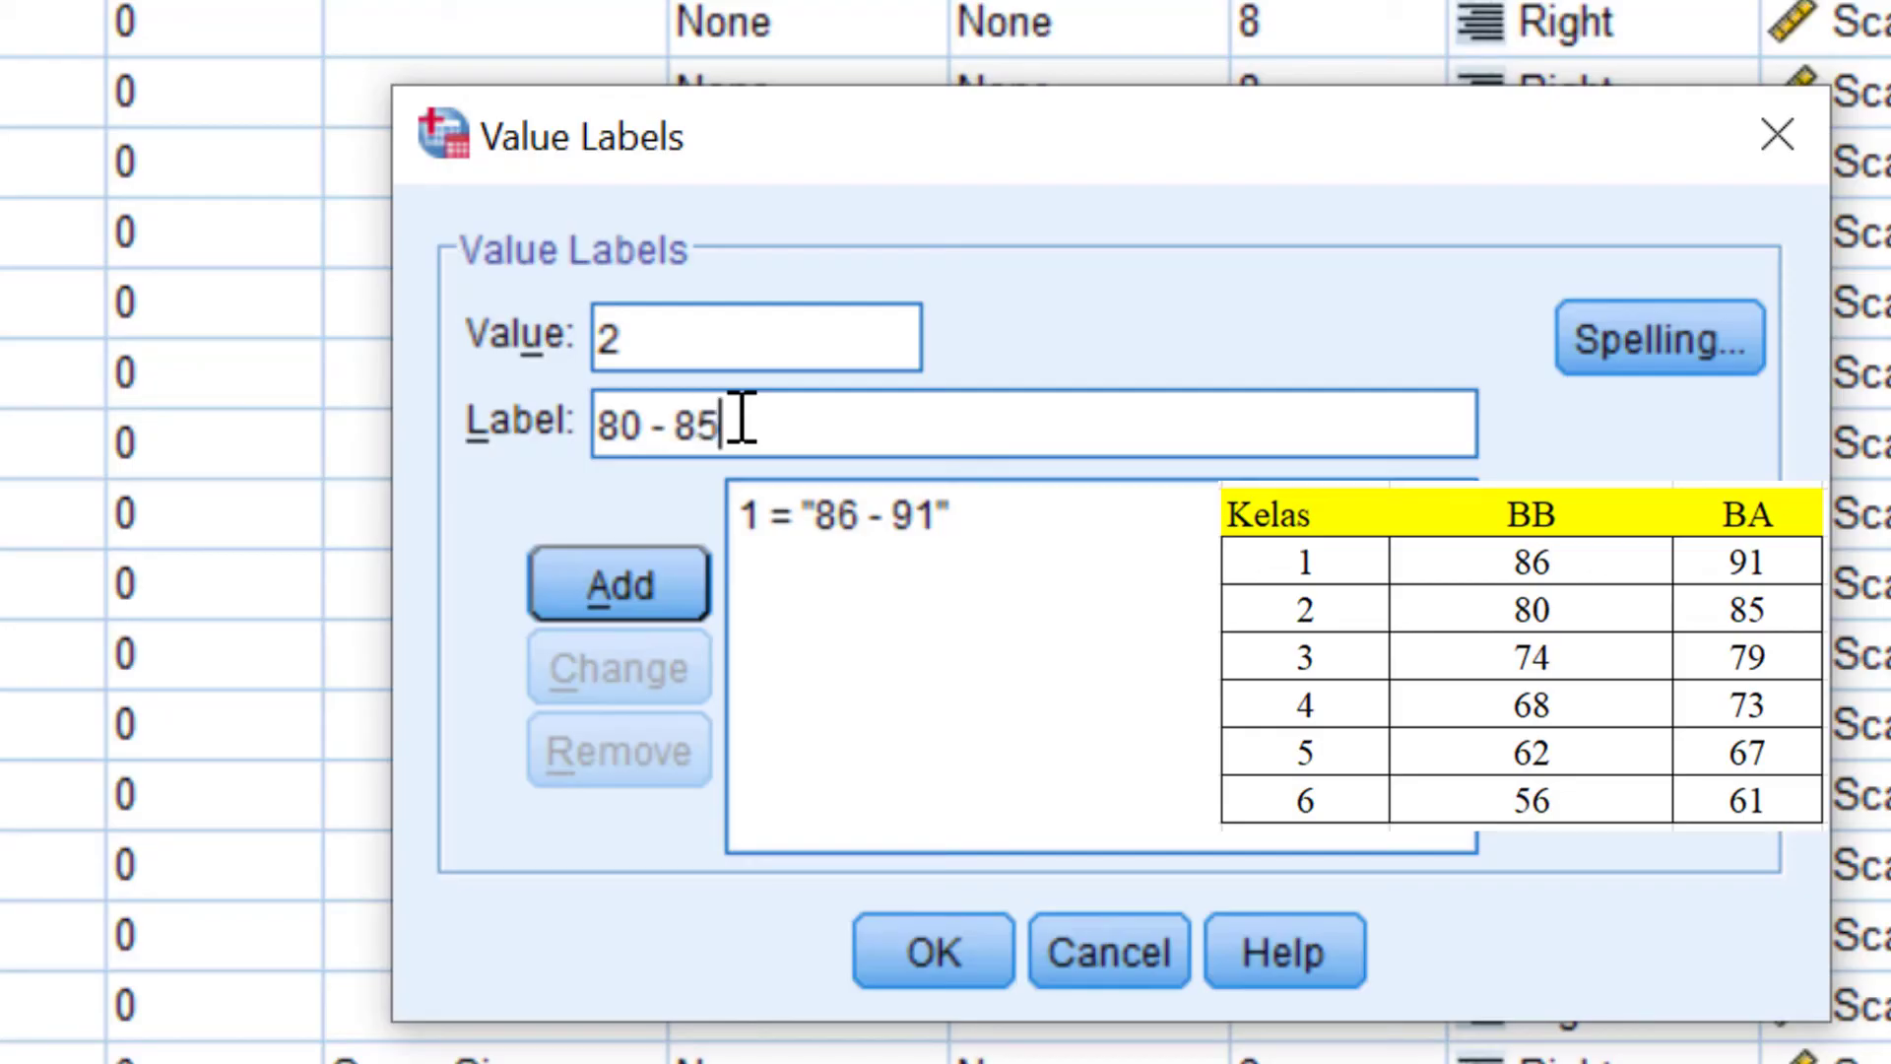
click(694, 591)
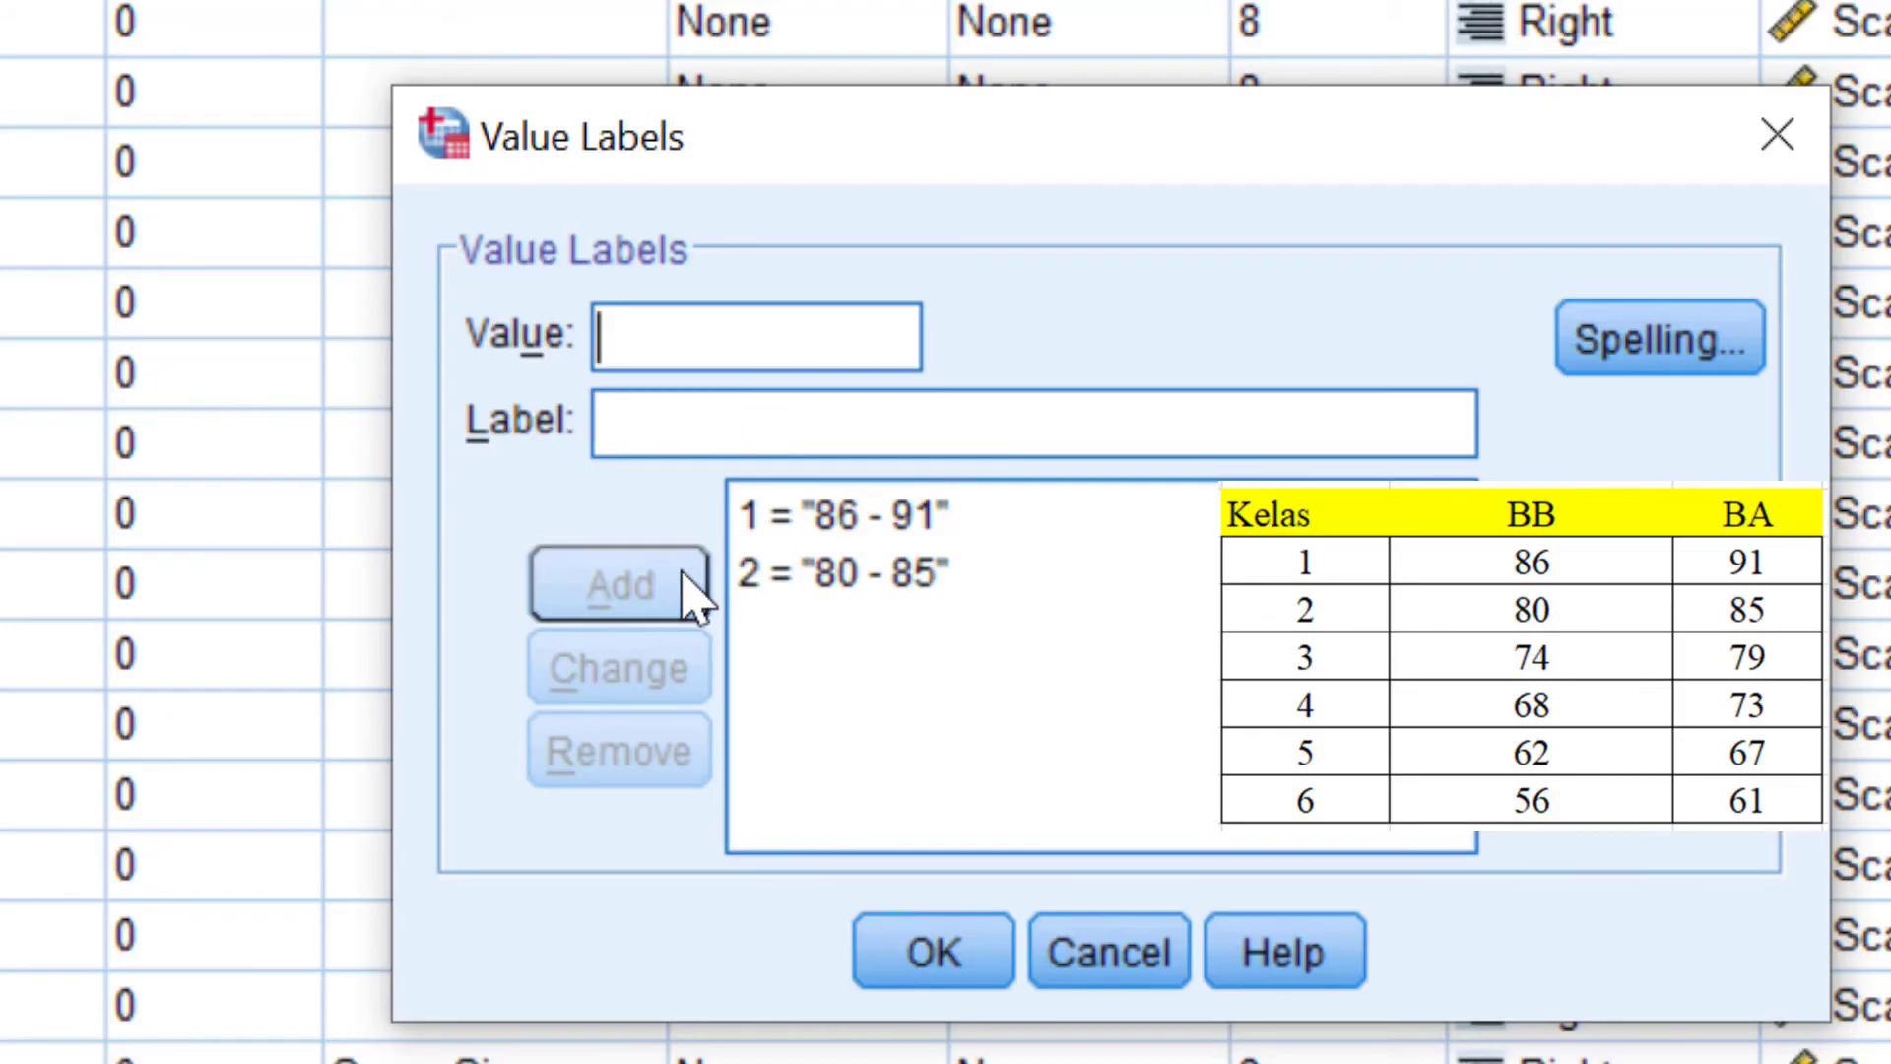
- Add the value label "74 - 79" for value 3 of Kategori
text(3)
click(670, 401)
text(74 -)
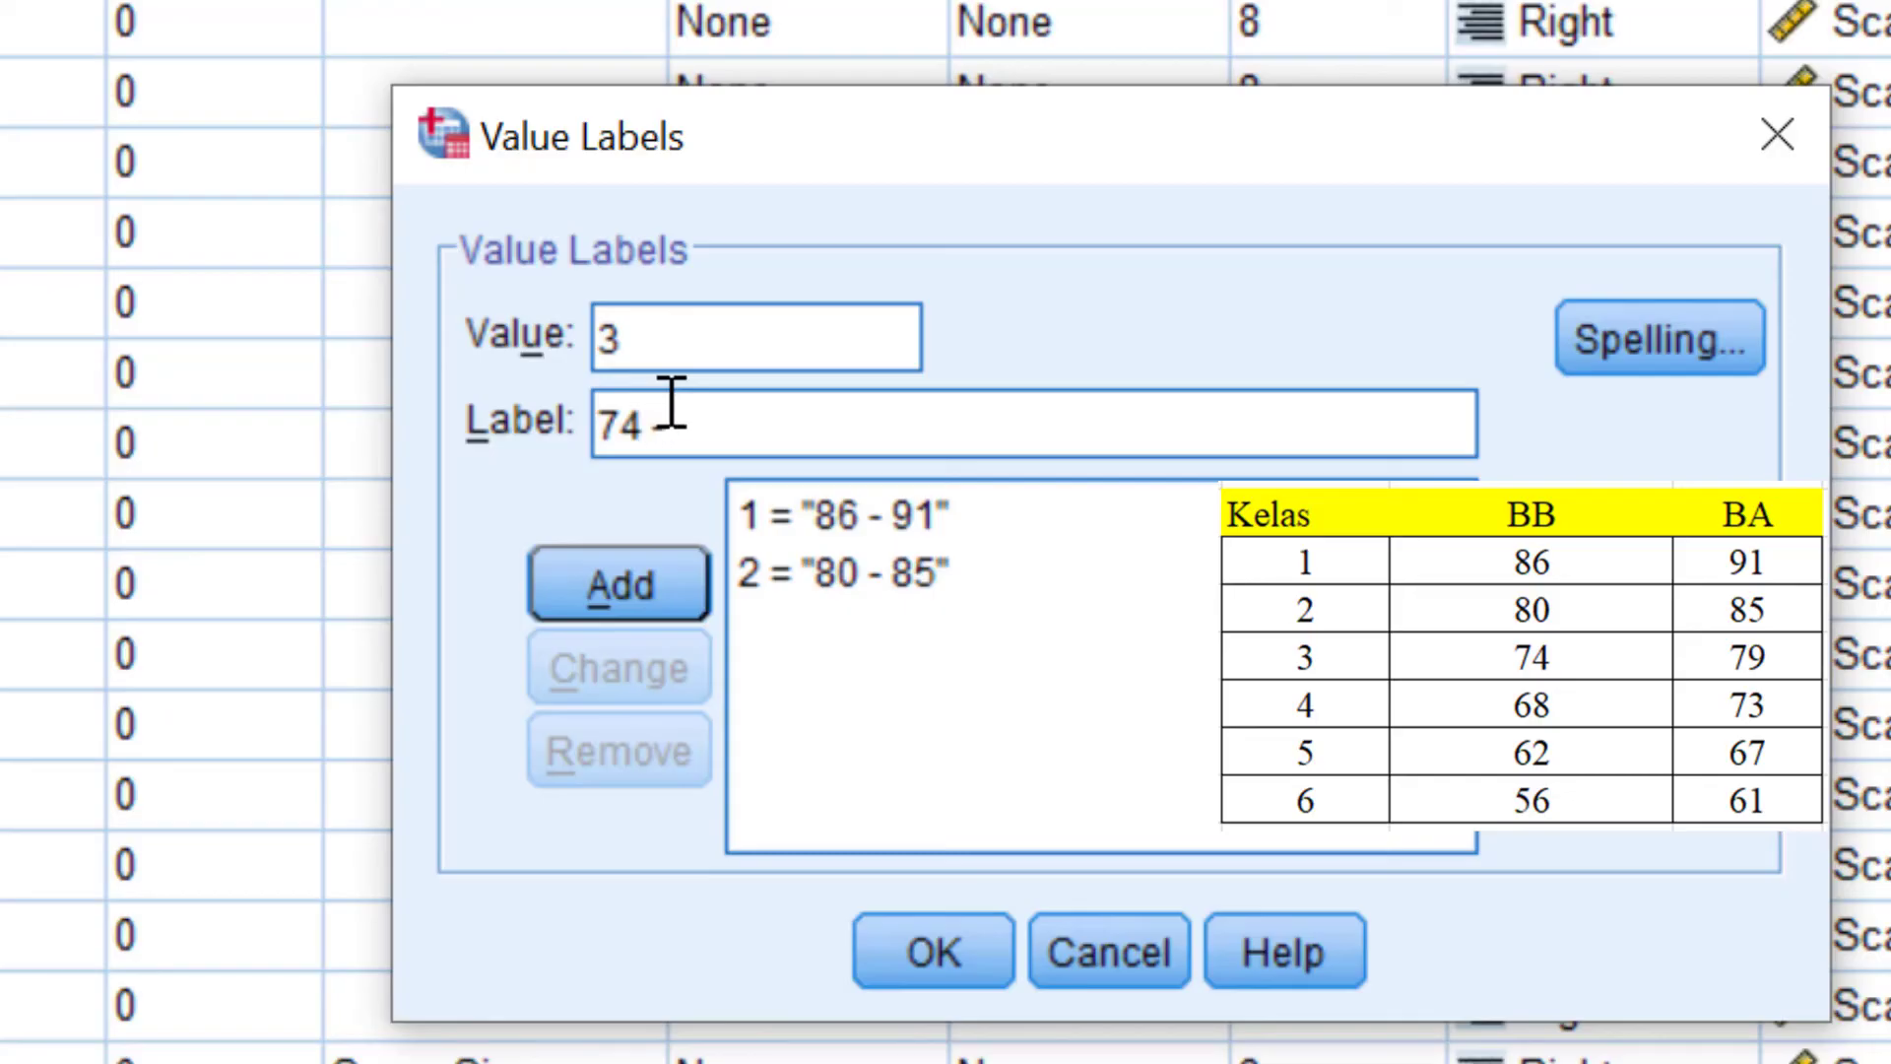
text( 79)
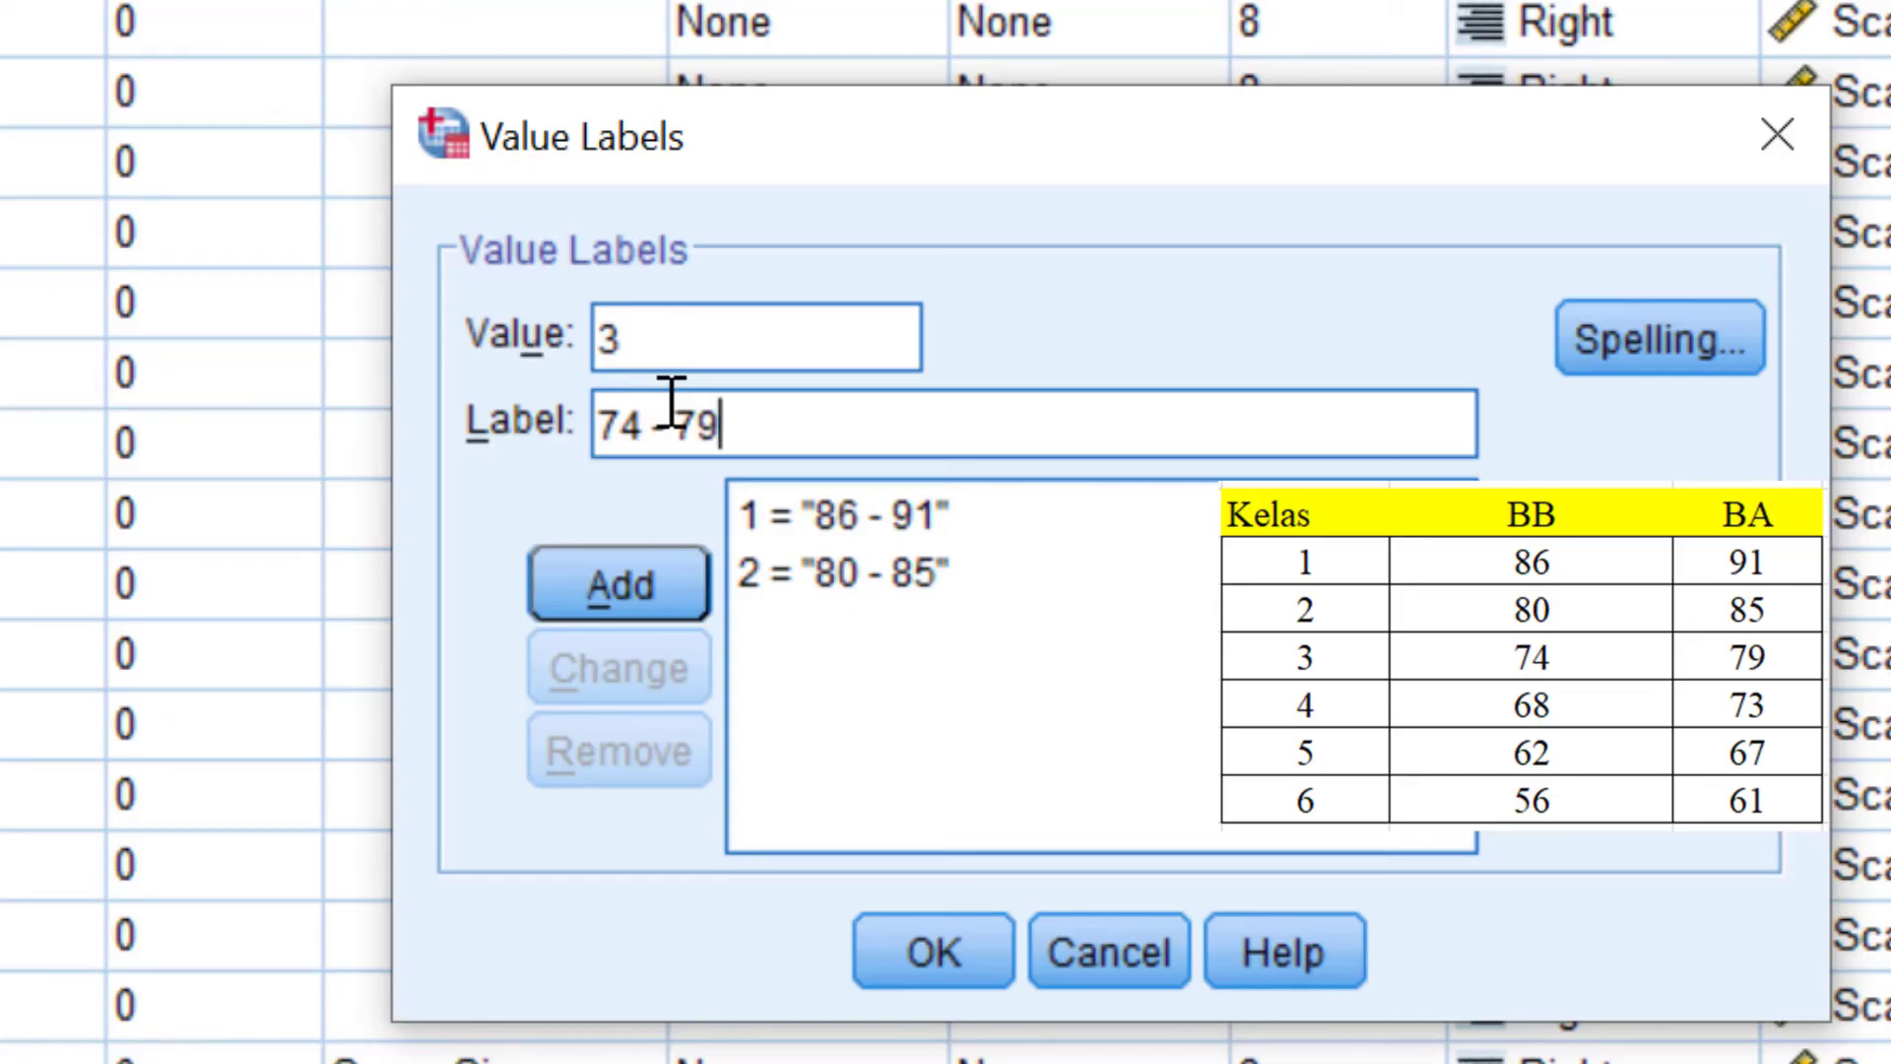
click(624, 581)
- Add the value label "68 - 73" for value 4 of Kategori
text(4)
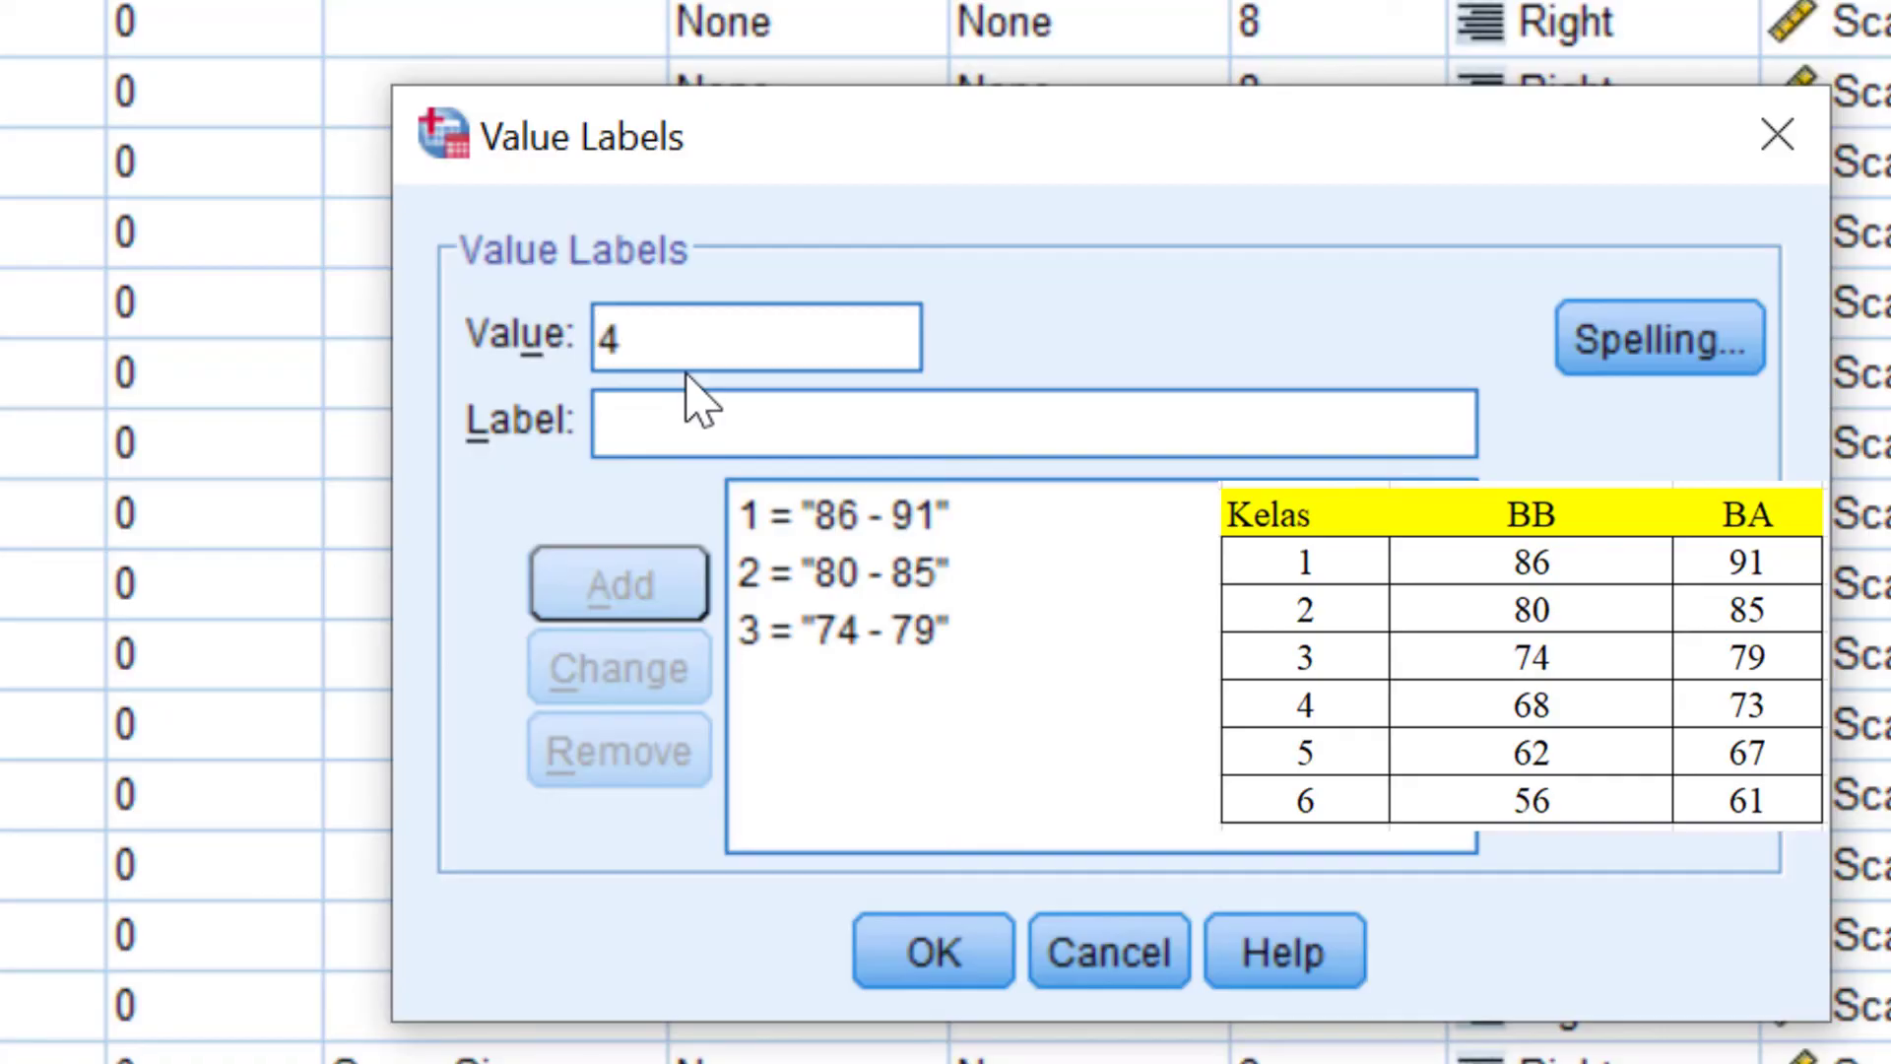
click(727, 421)
text(6)
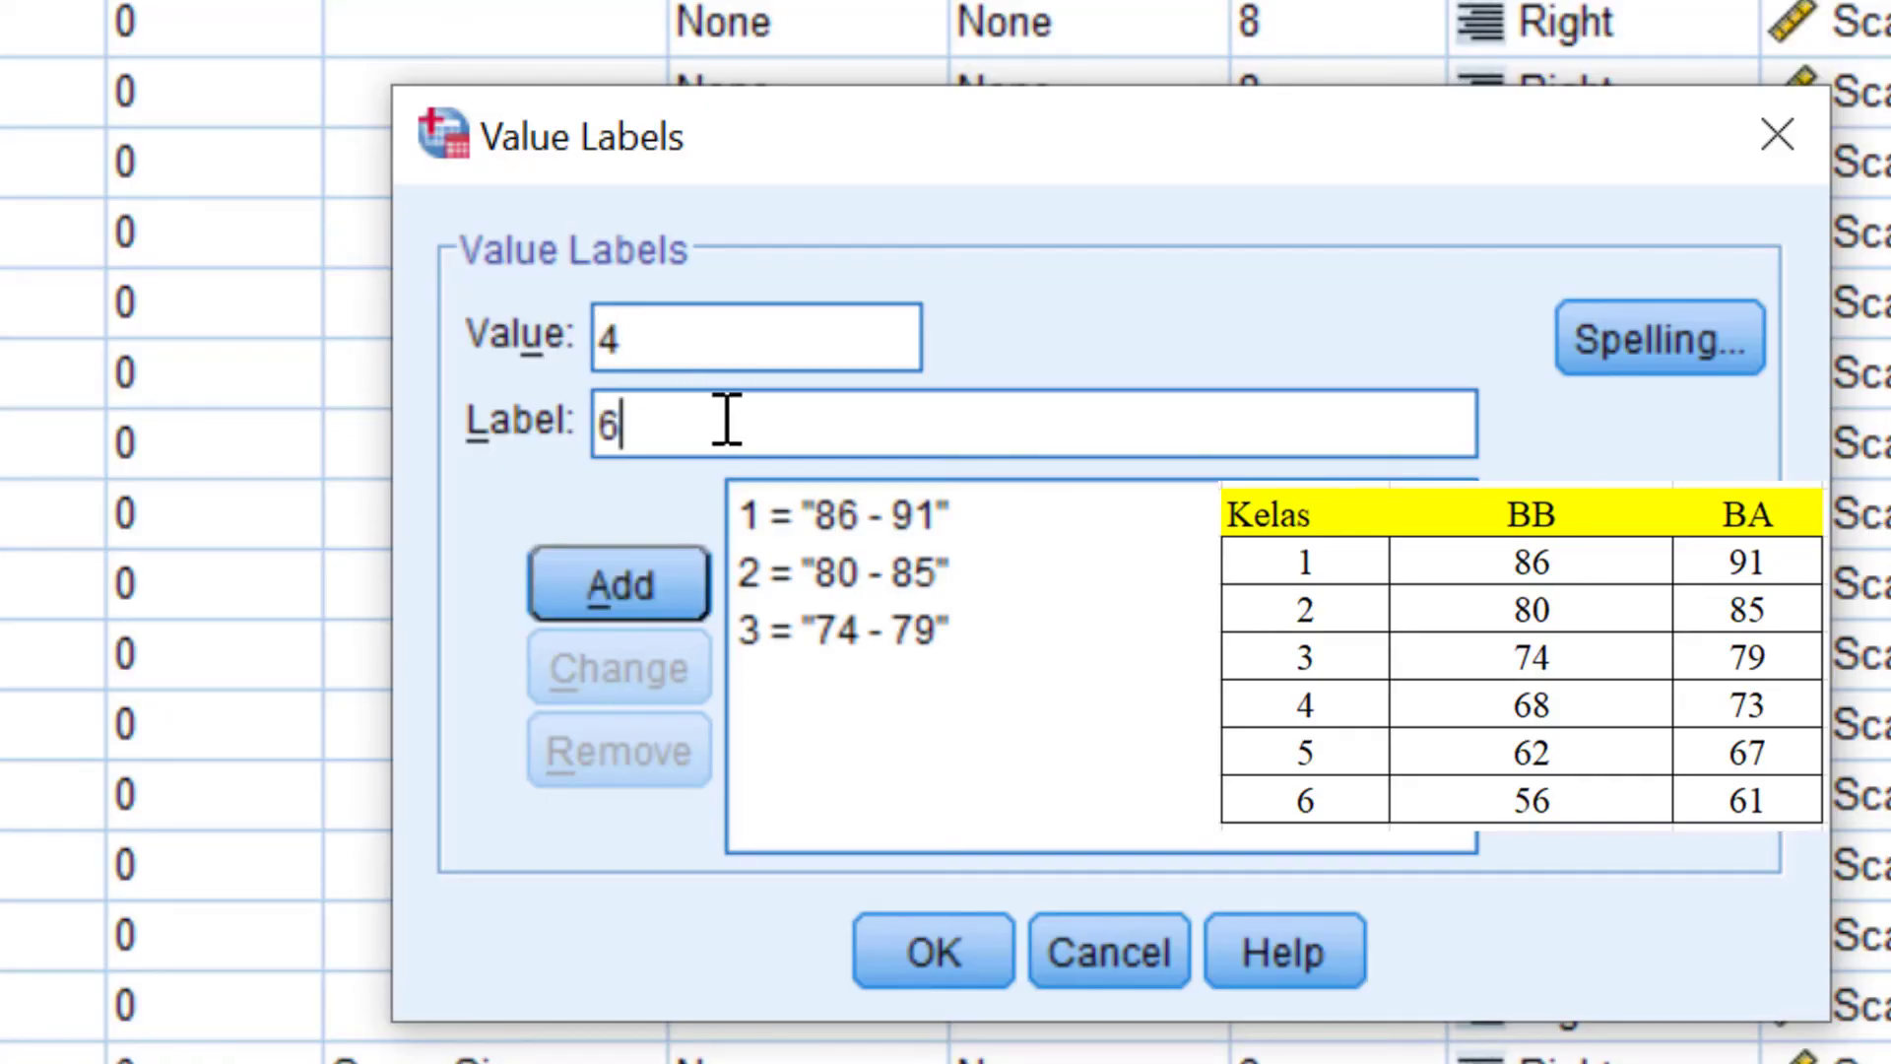
text(8 - 73)
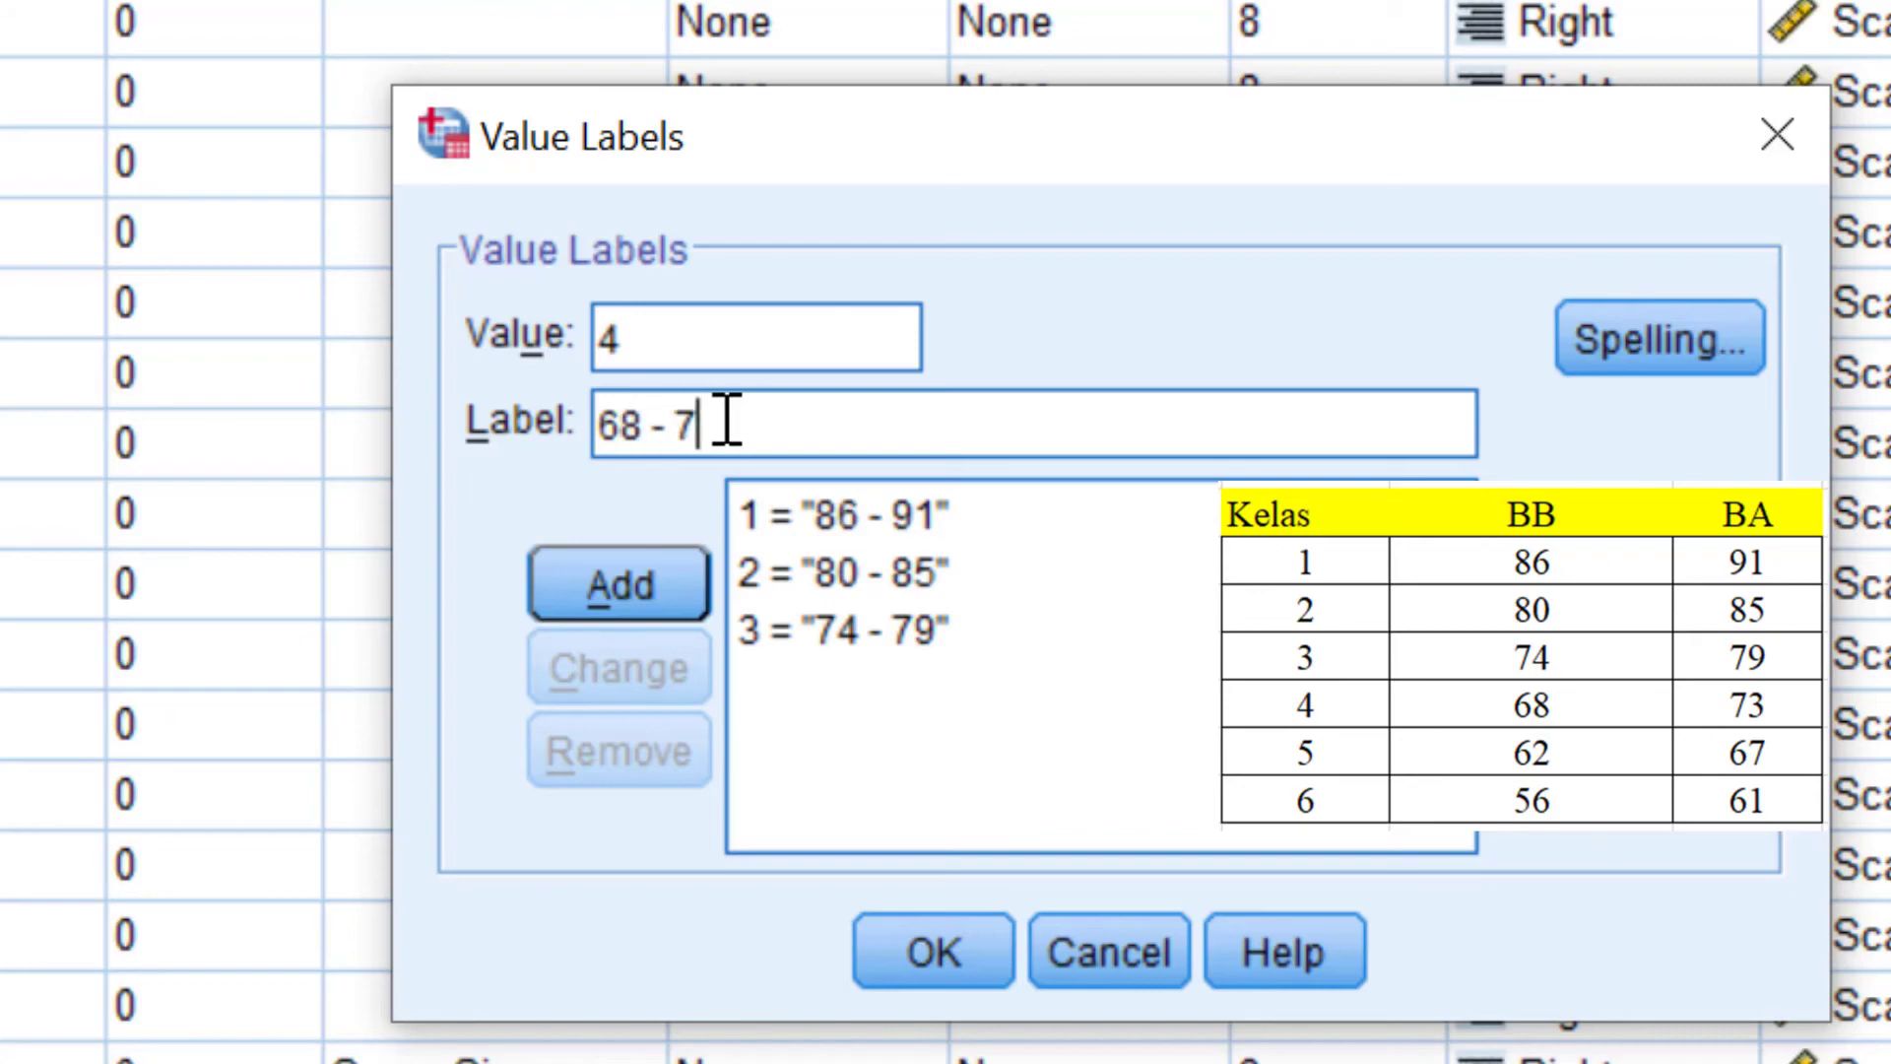
click(624, 582)
- Add the value label "62 - 67" for value 5 of Kategori
text(5)
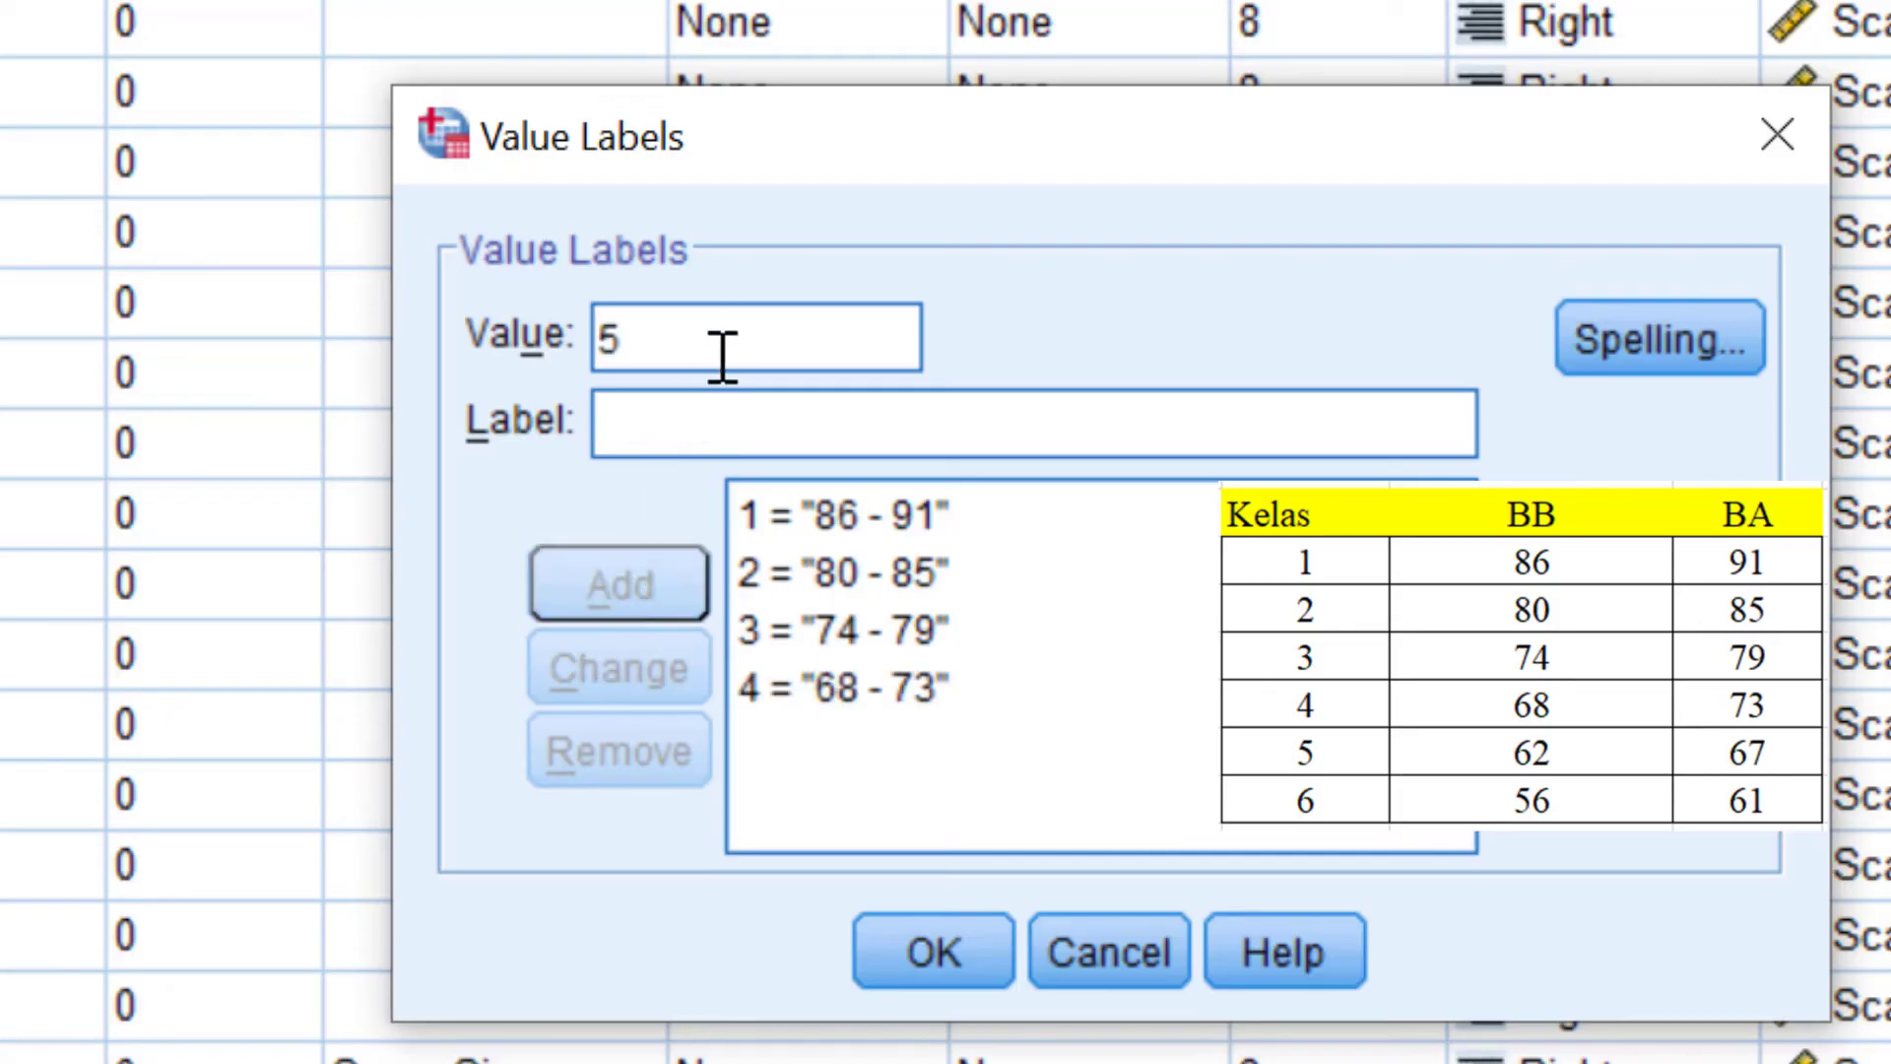
click(690, 425)
text(62)
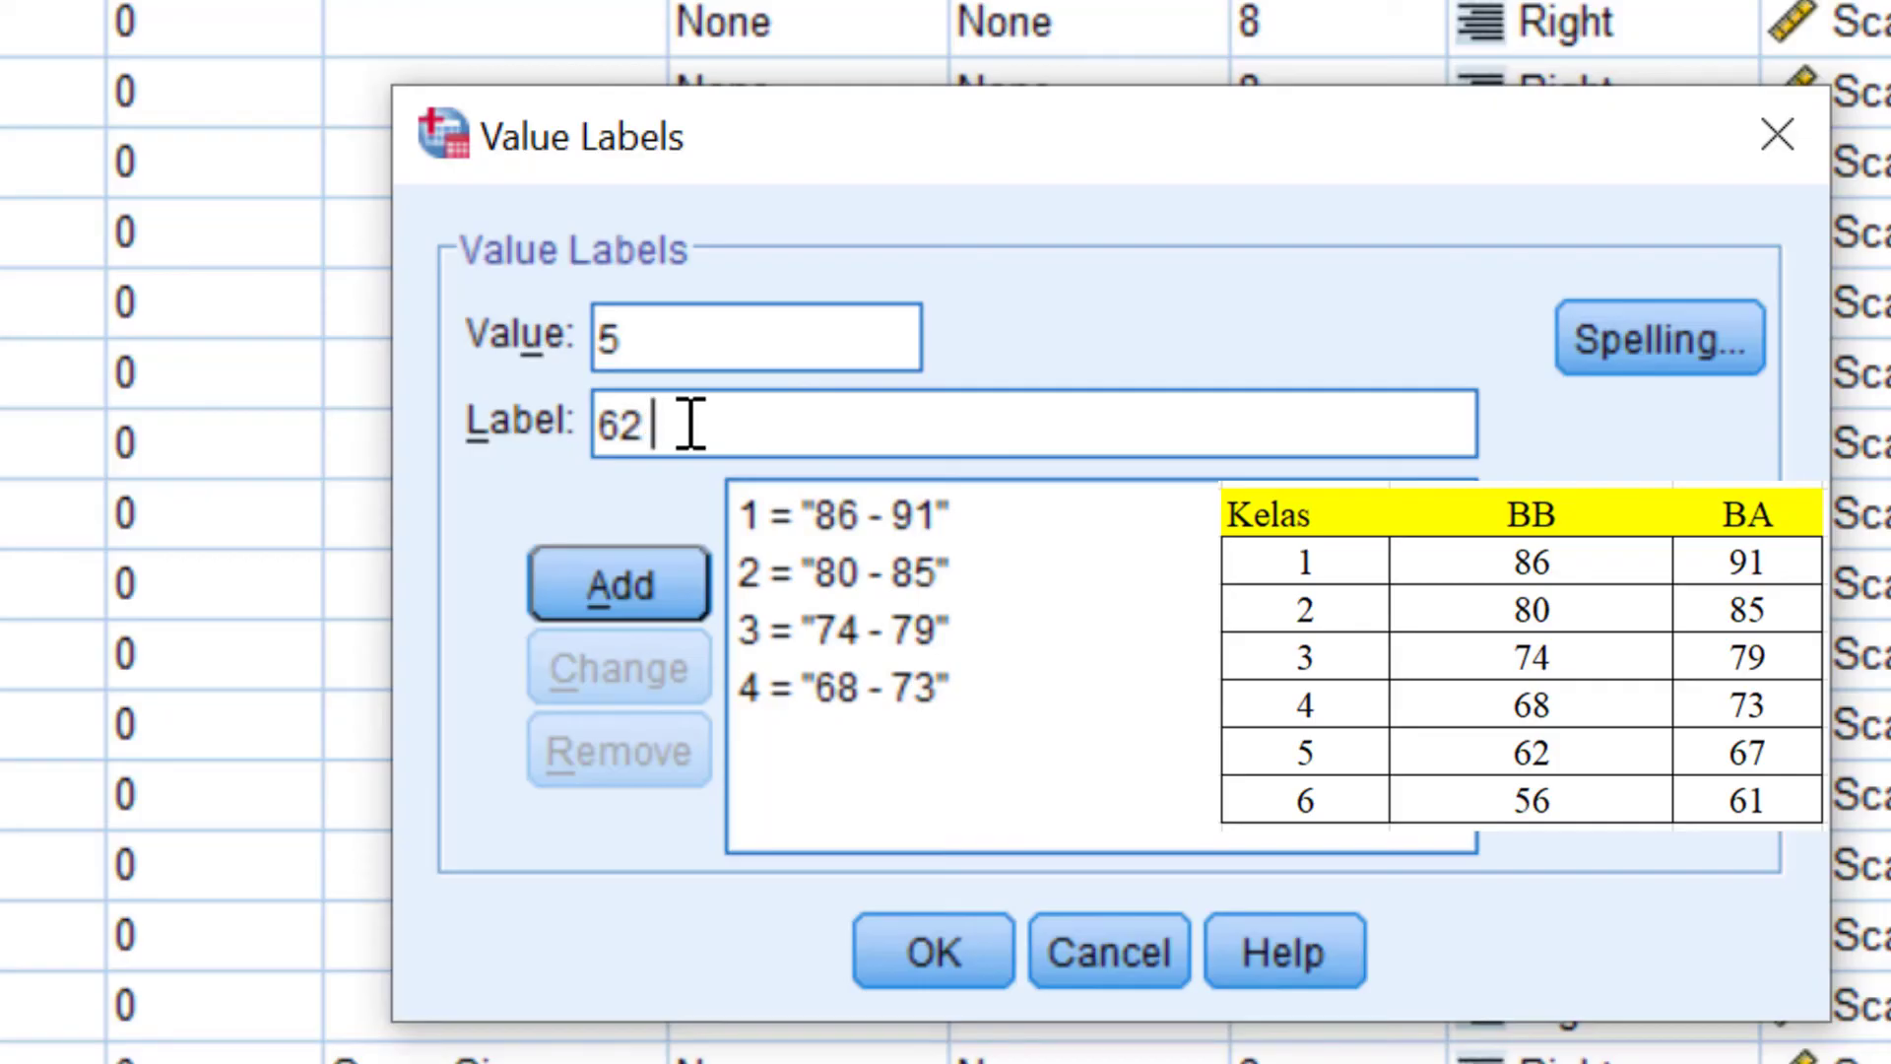
text( - 67)
click(662, 580)
- Add the value label "56 - 61" for value 6 of Kategori and apply the whole set of labels
text(6)
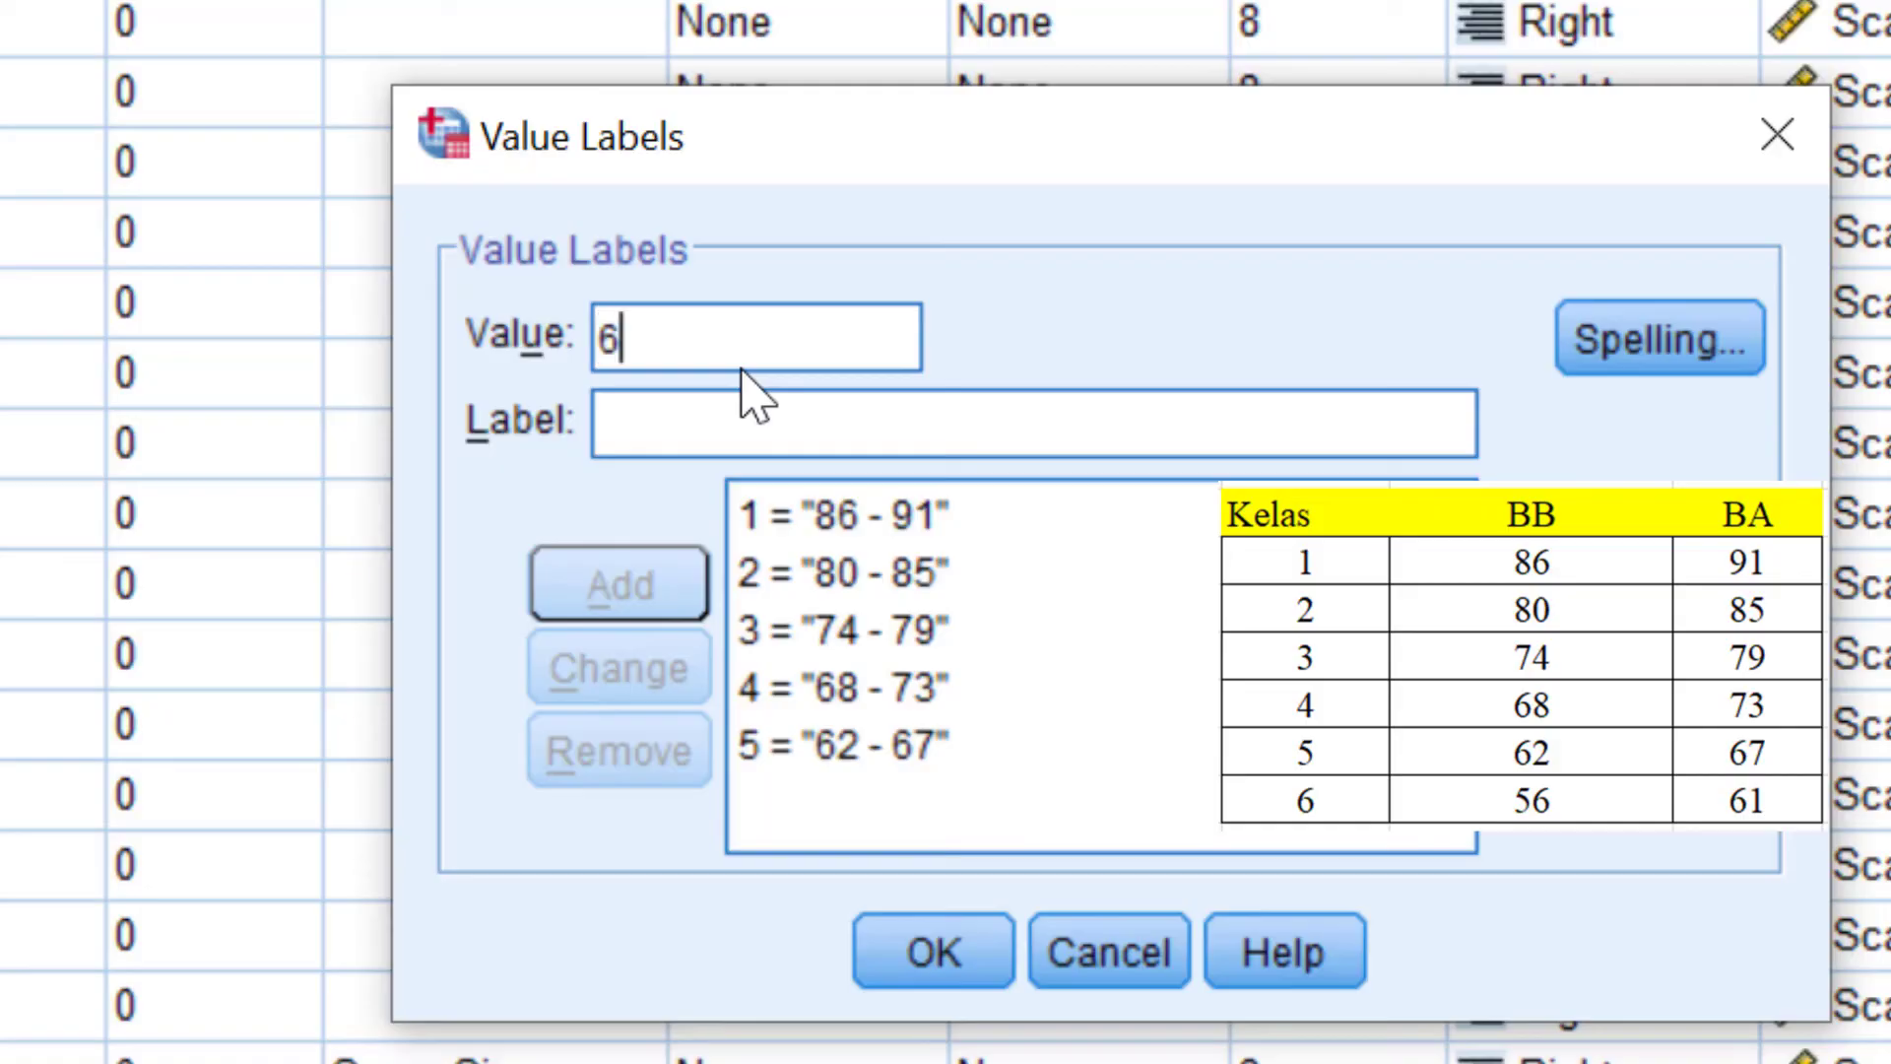
click(705, 434)
text(5)
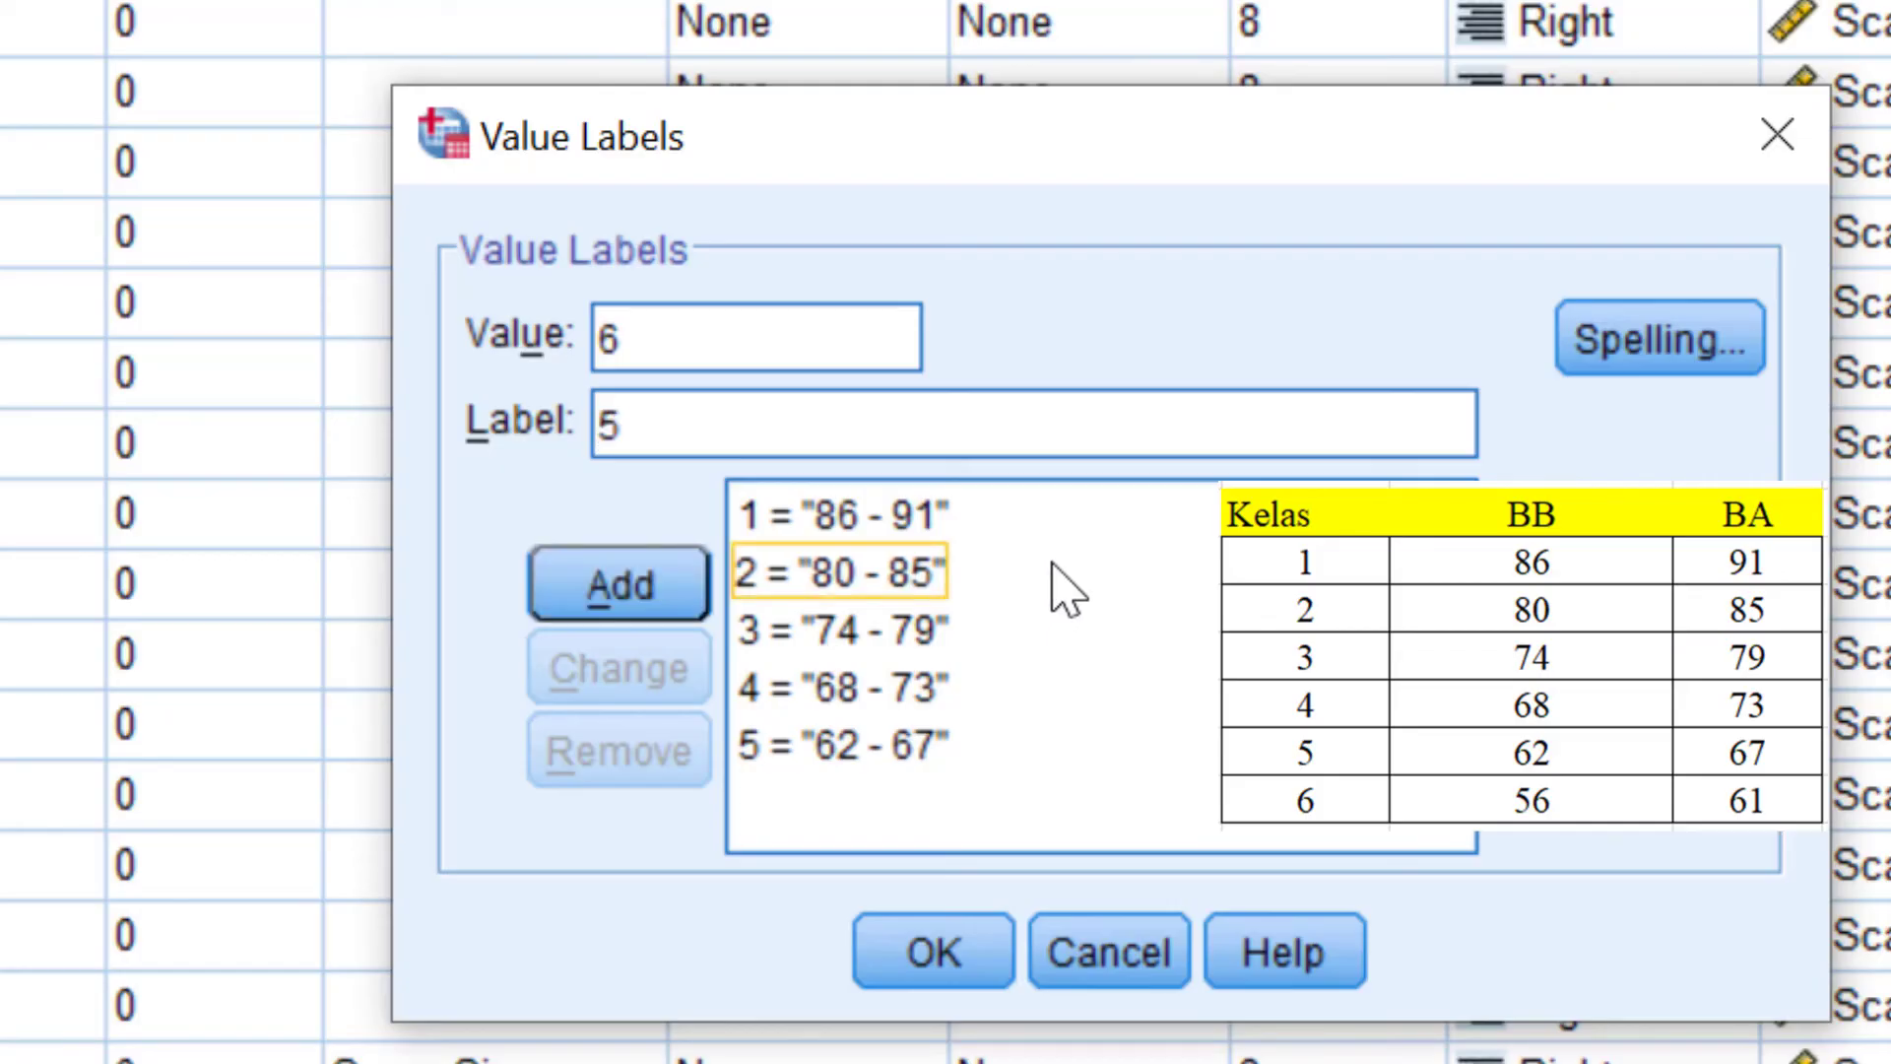
text(6 -)
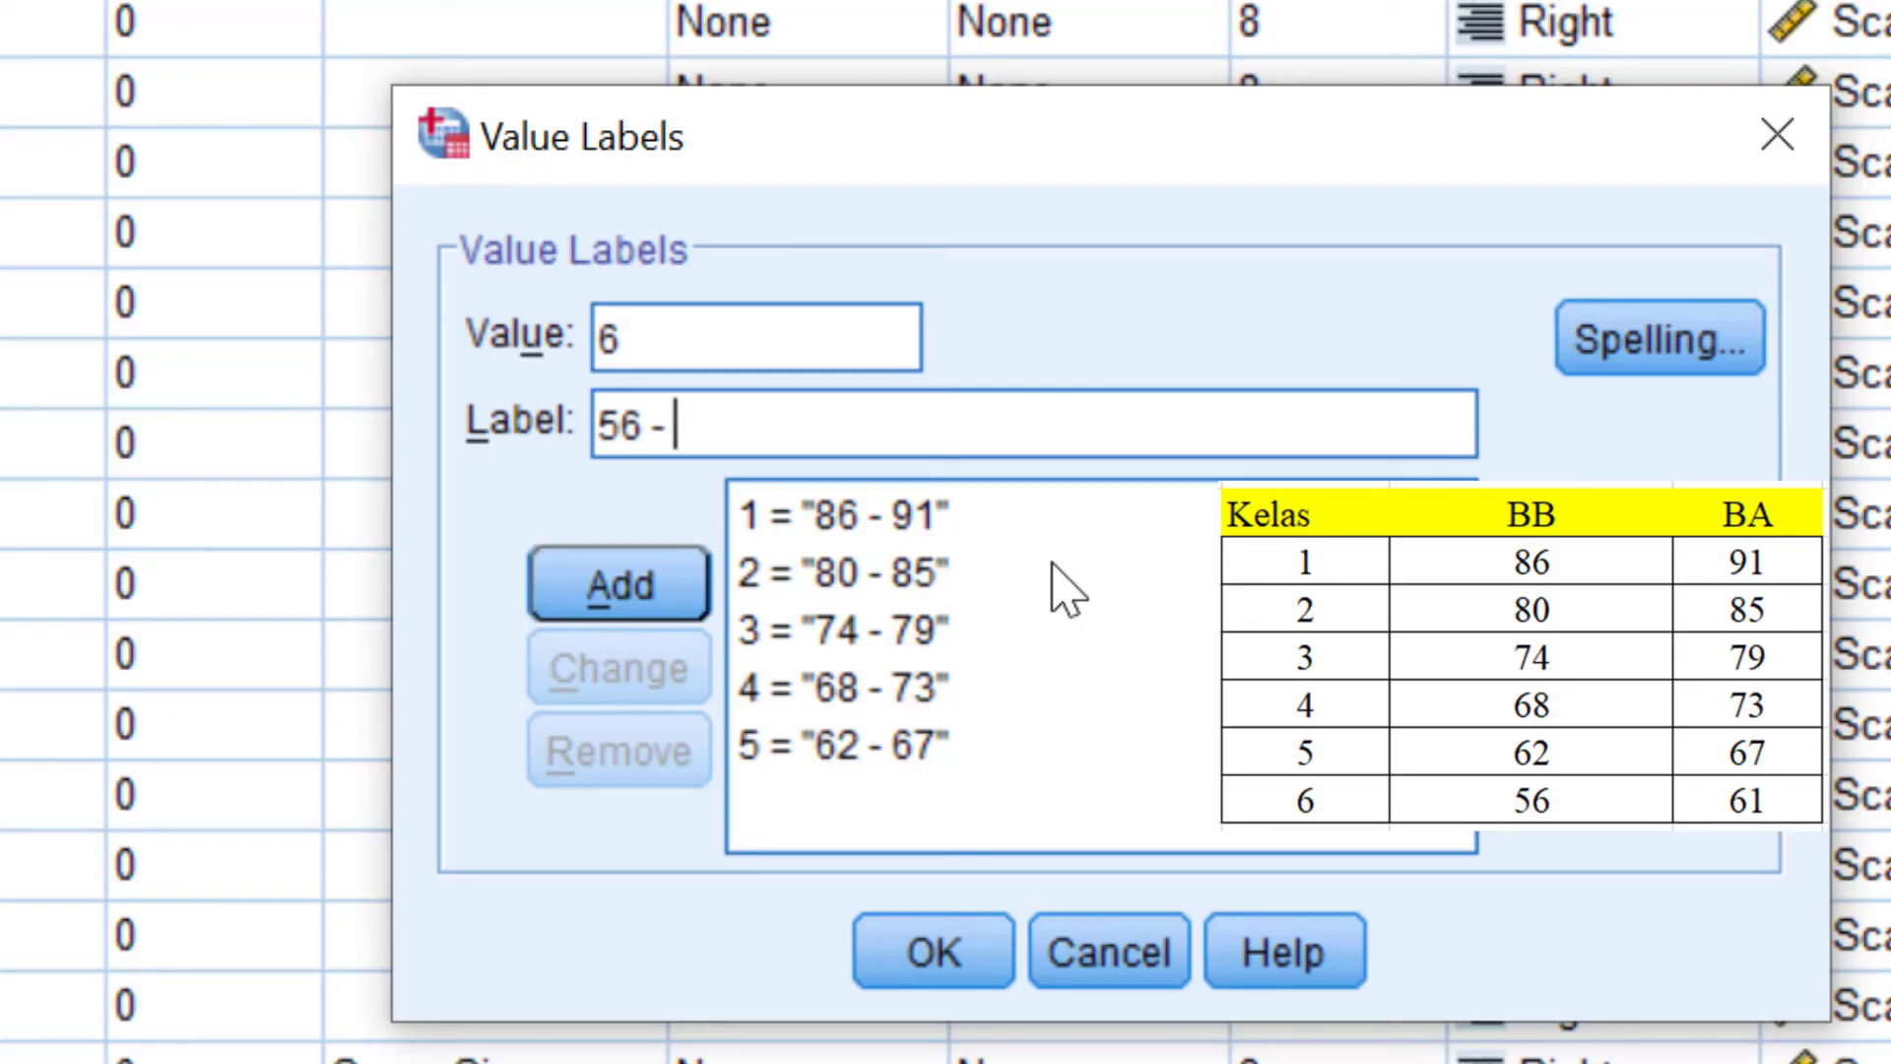
text(61)
click(680, 591)
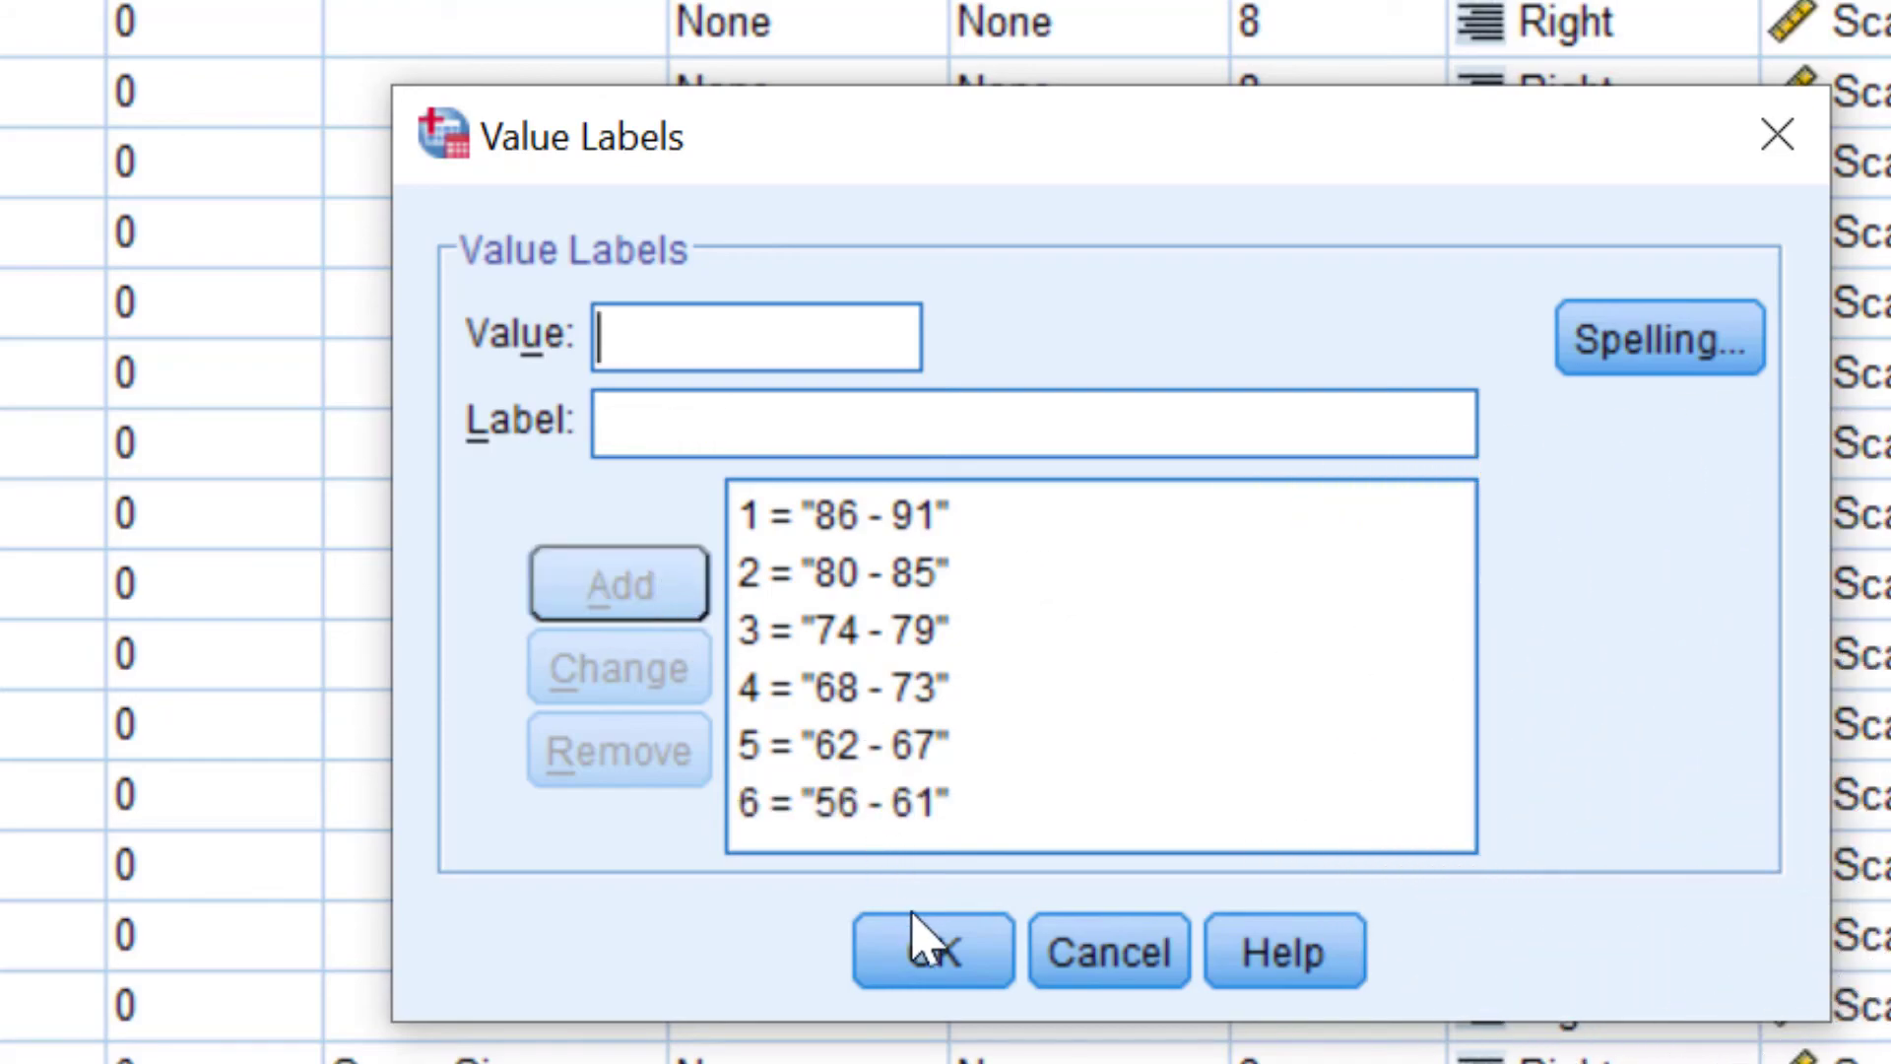
click(926, 945)
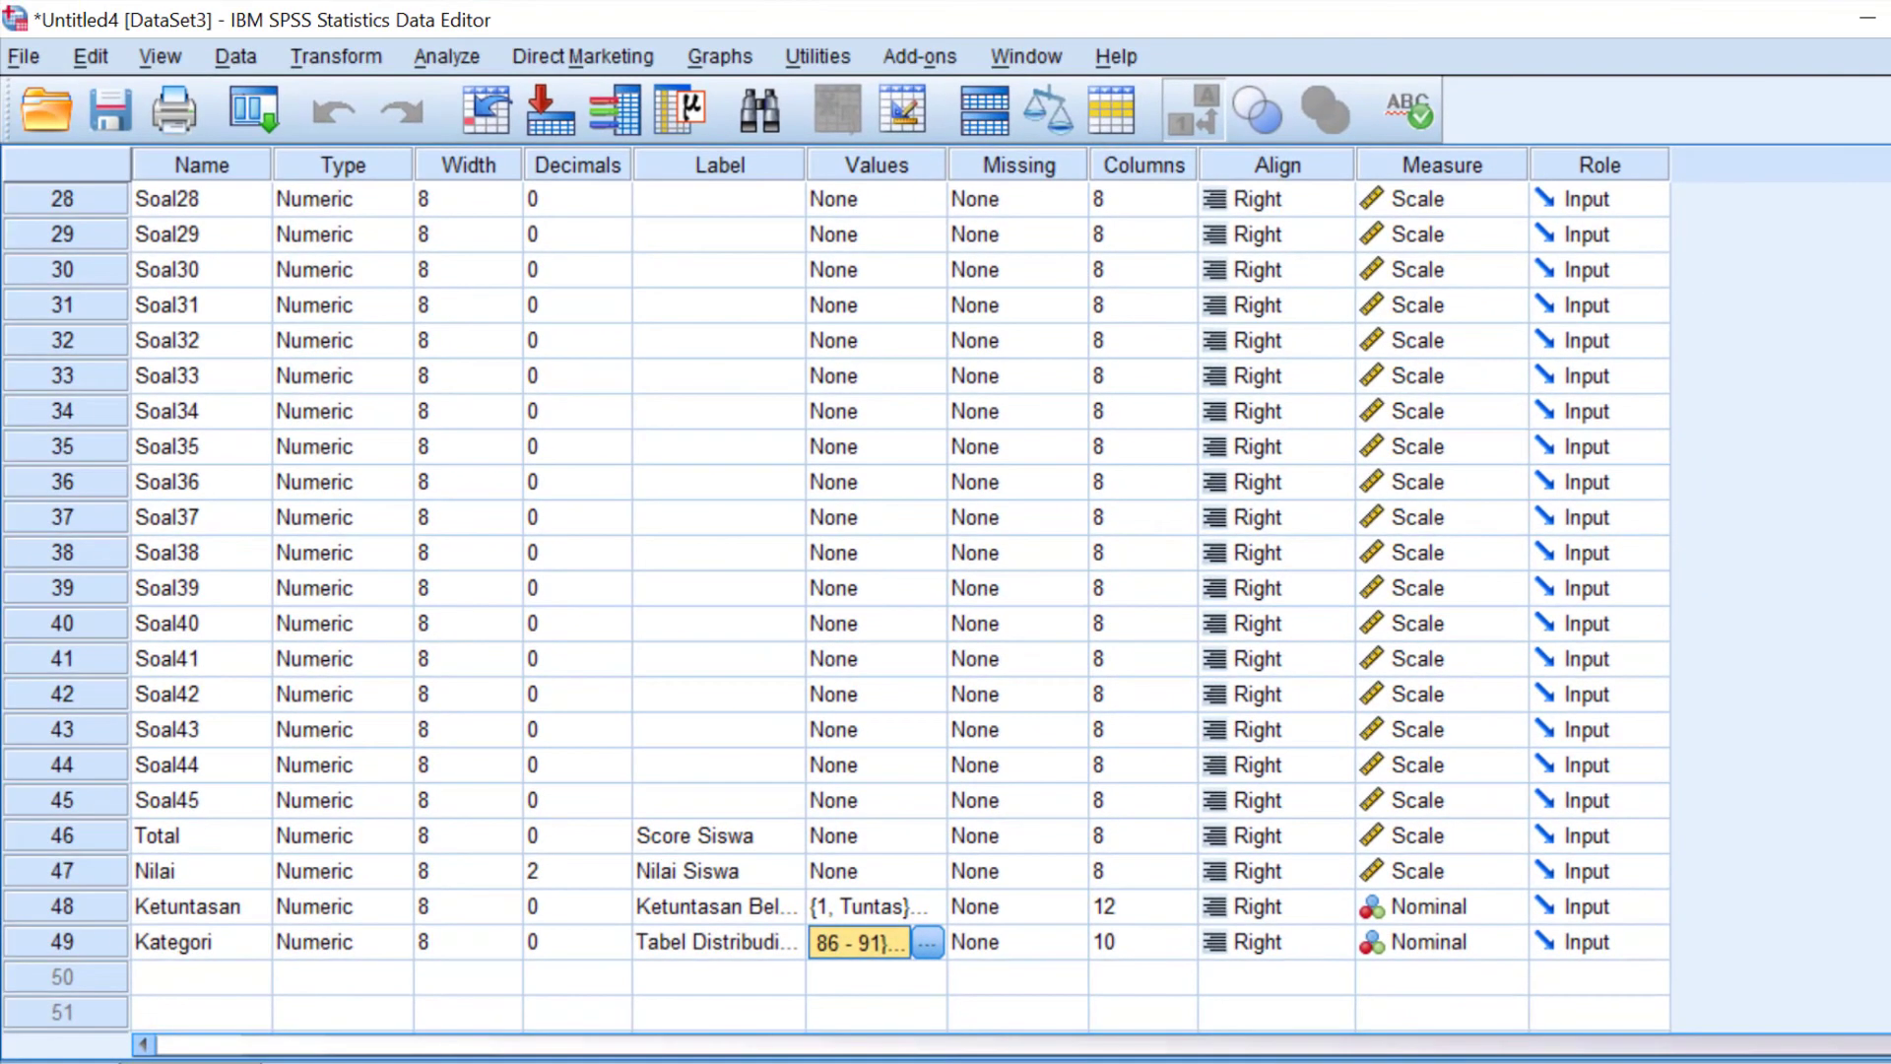
- Return to the case data and set up a Frequencies analysis with Kategori, labelled Tabel Distribudi Frekuensi Nilai Siswa, as its variable
click(40, 1044)
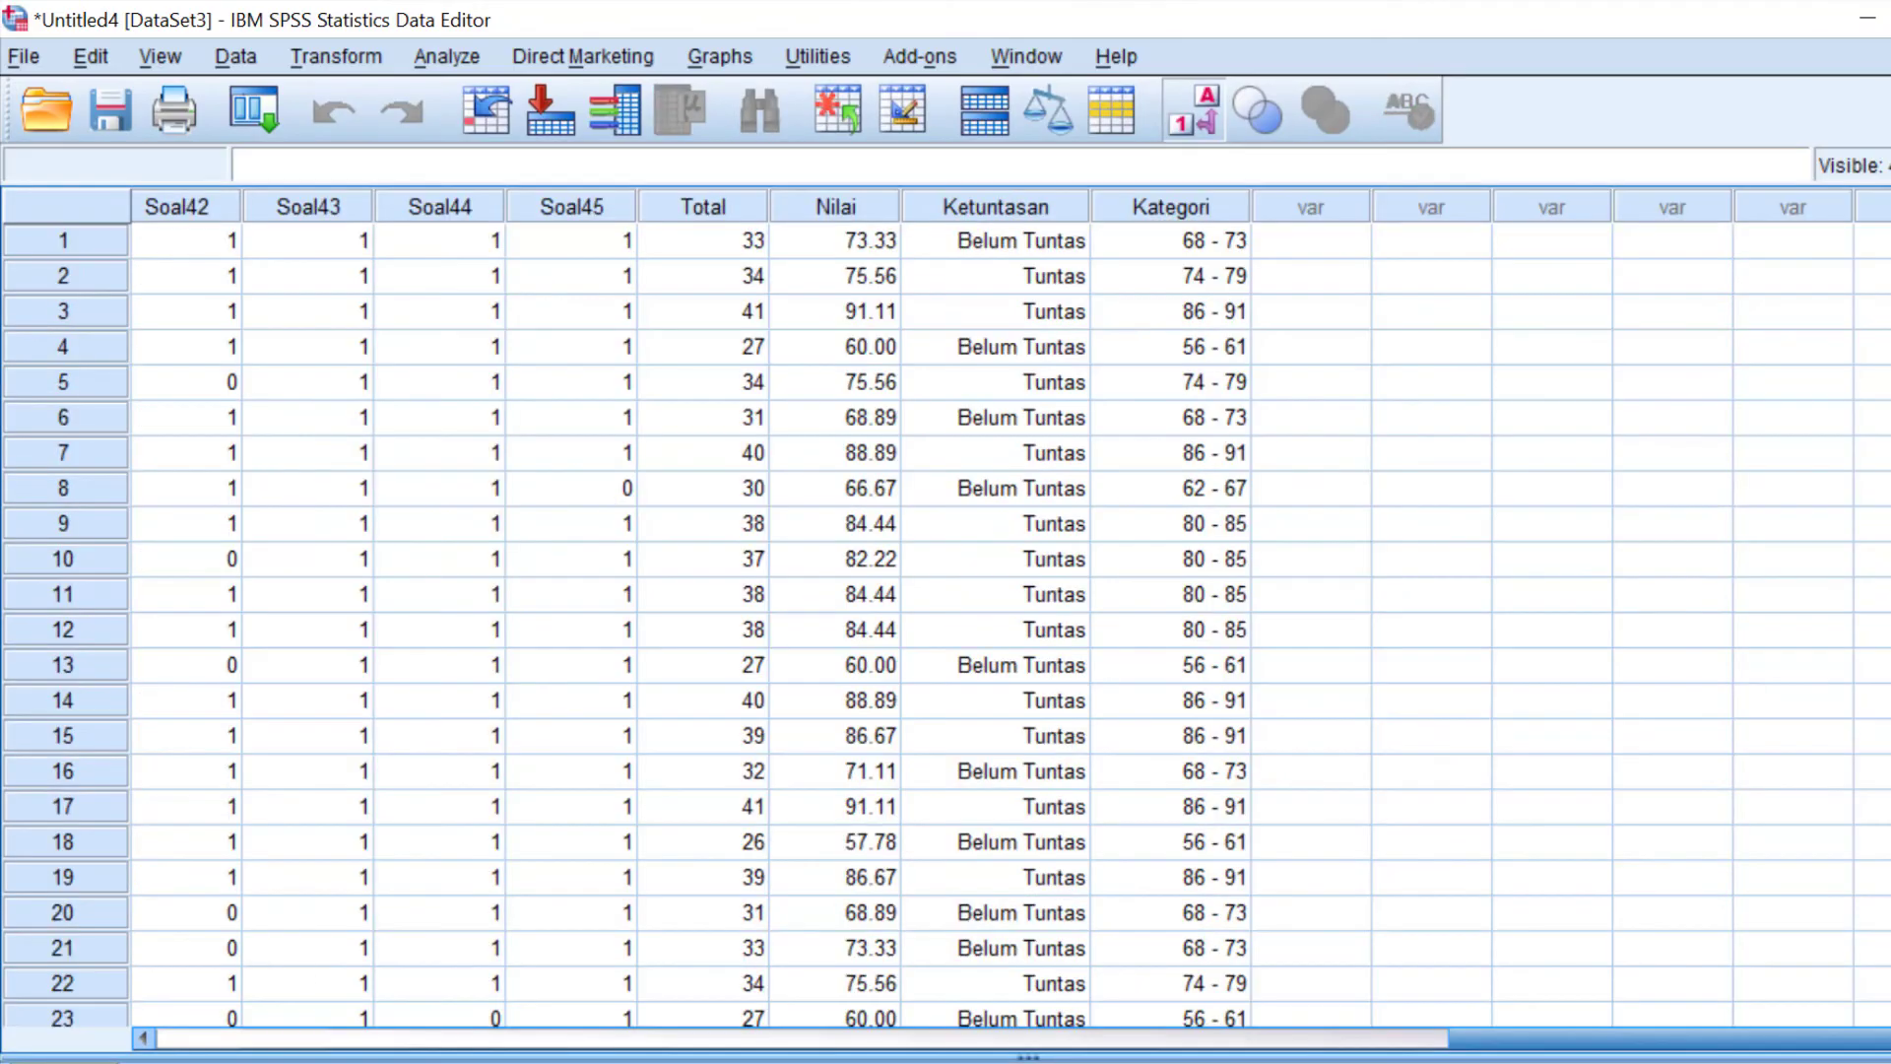
scroll(1227, 433, down, 5)
scroll(1227, 421, up, 5)
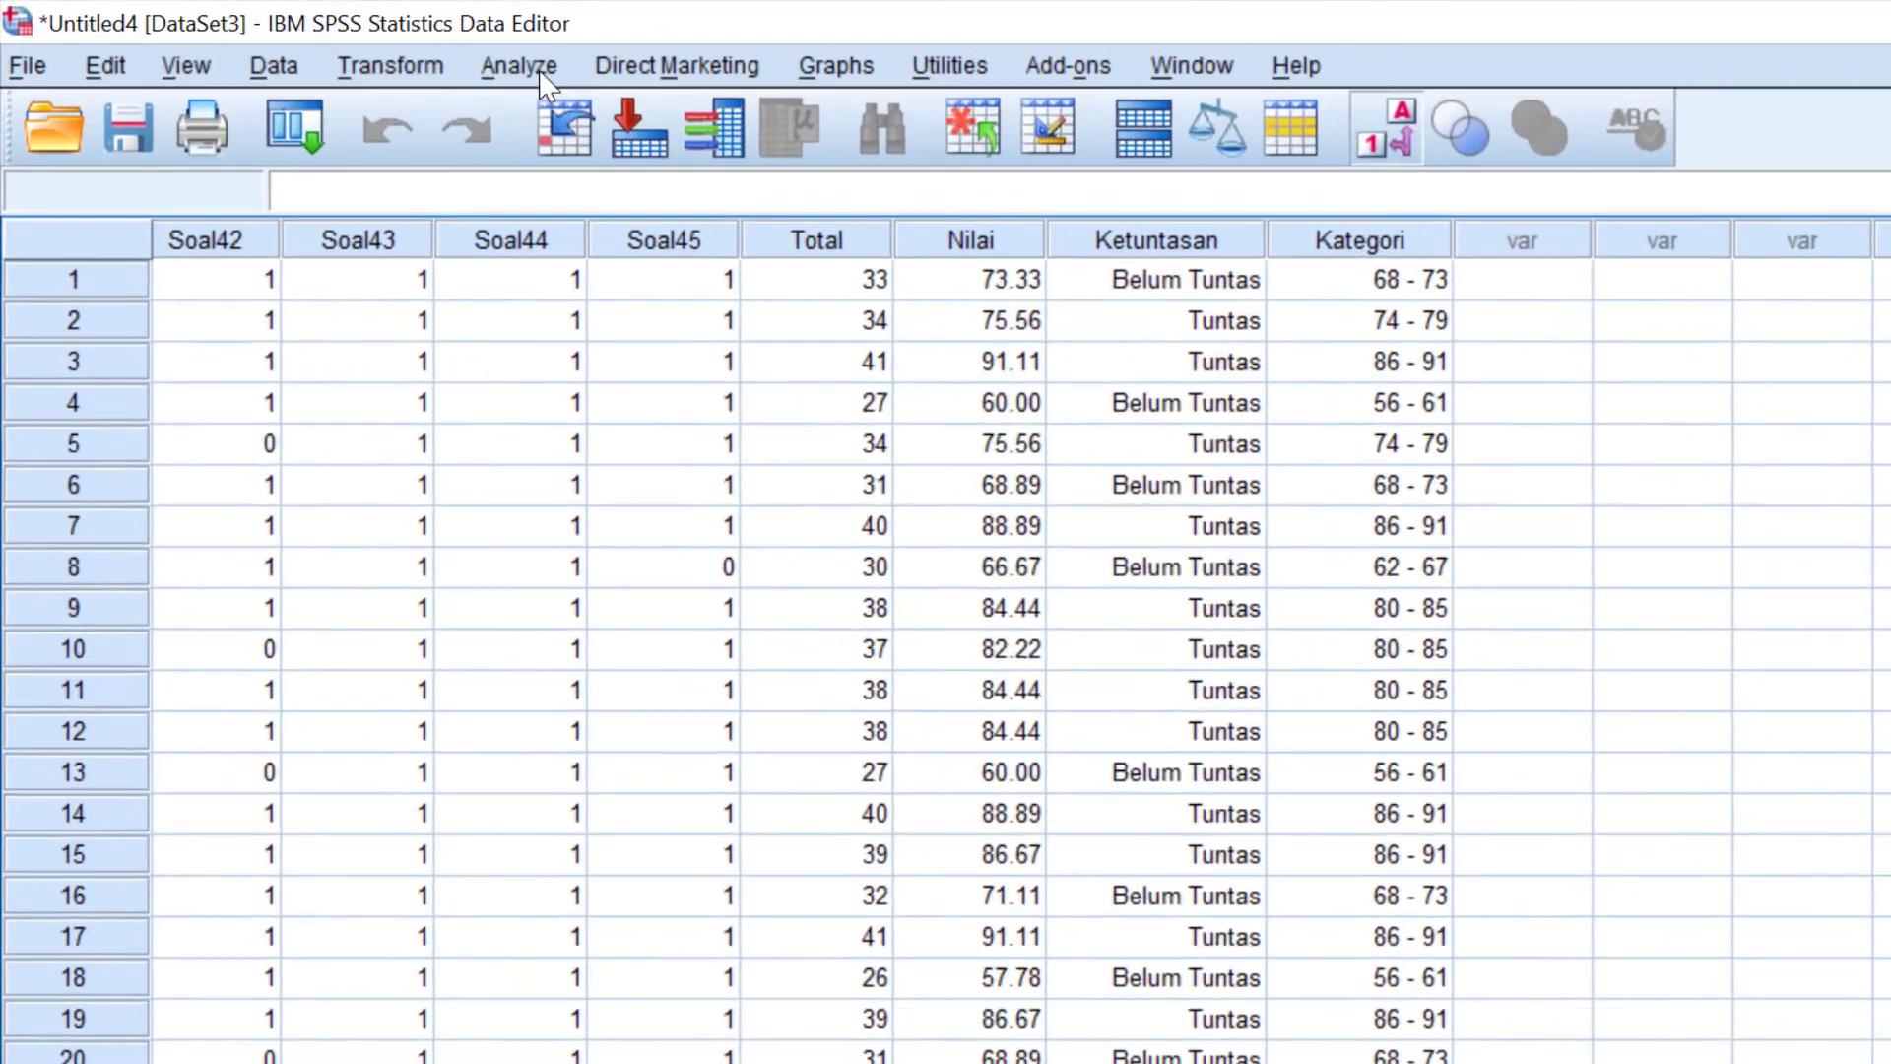
click(446, 56)
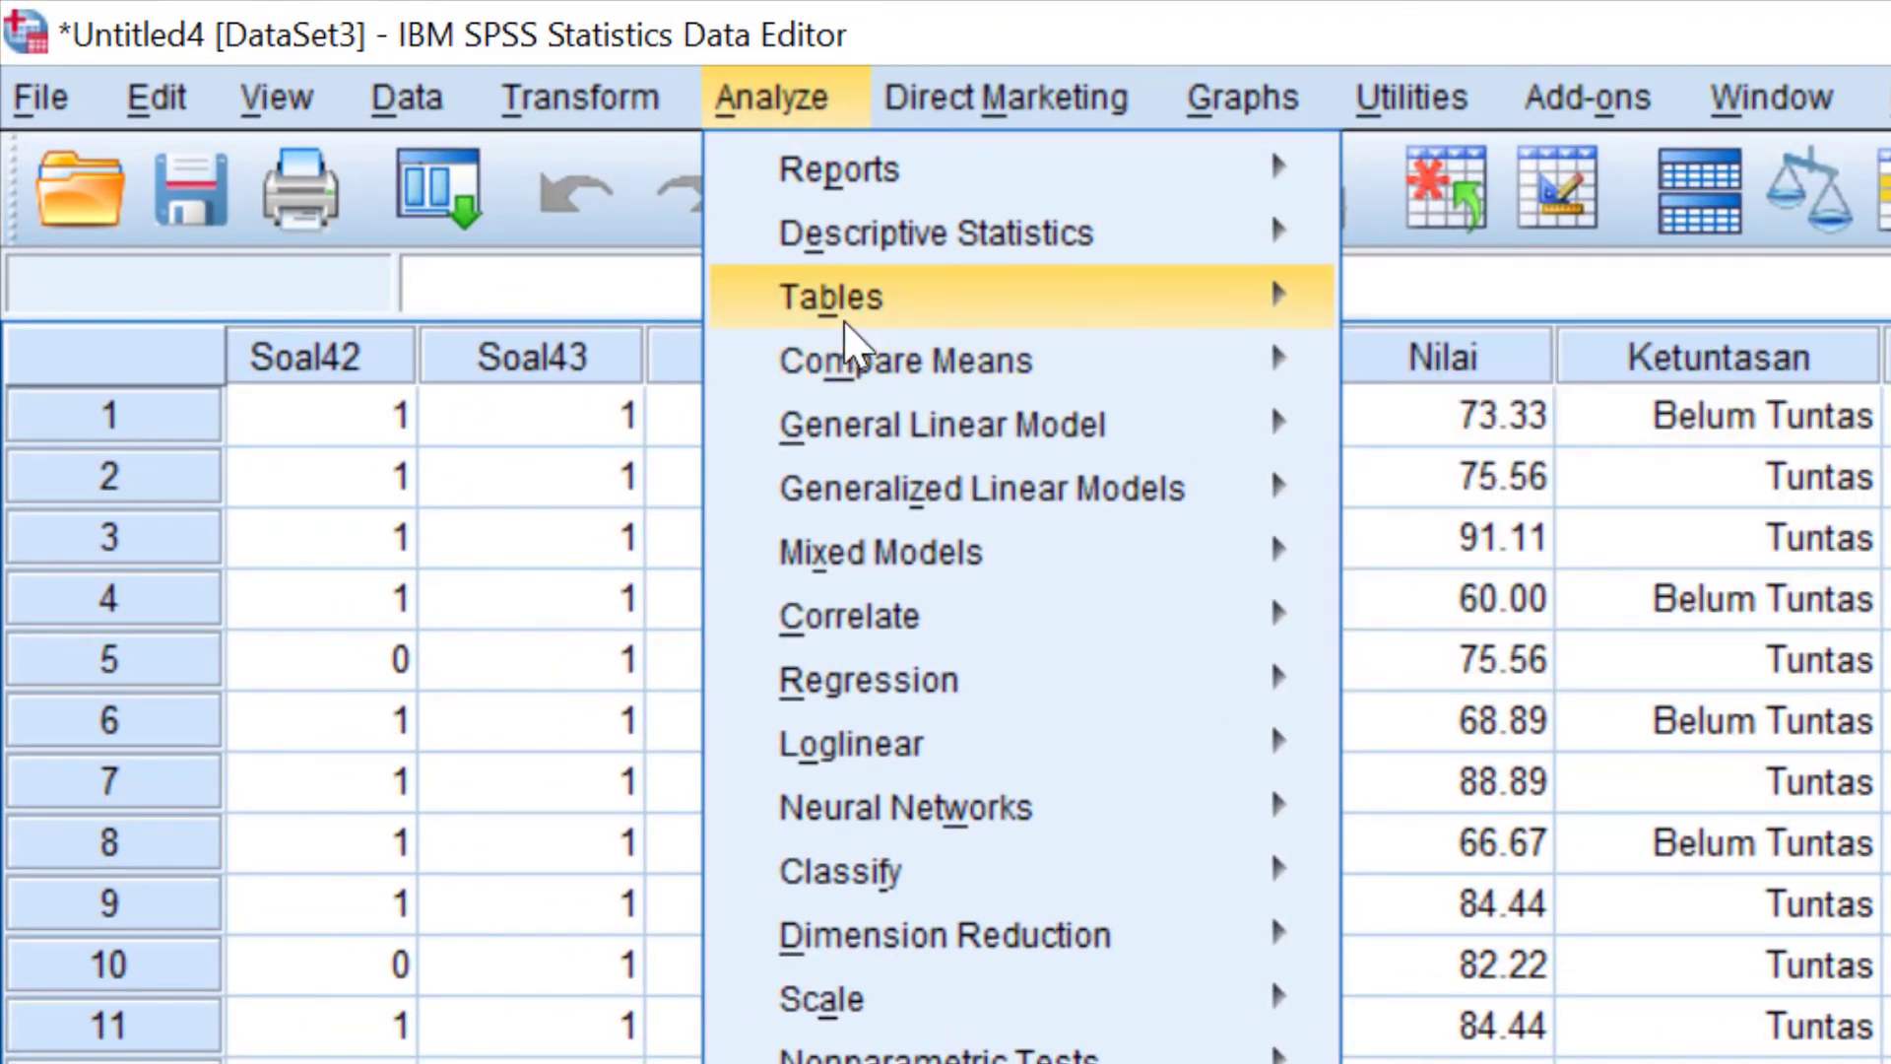
mouse_move(940, 242)
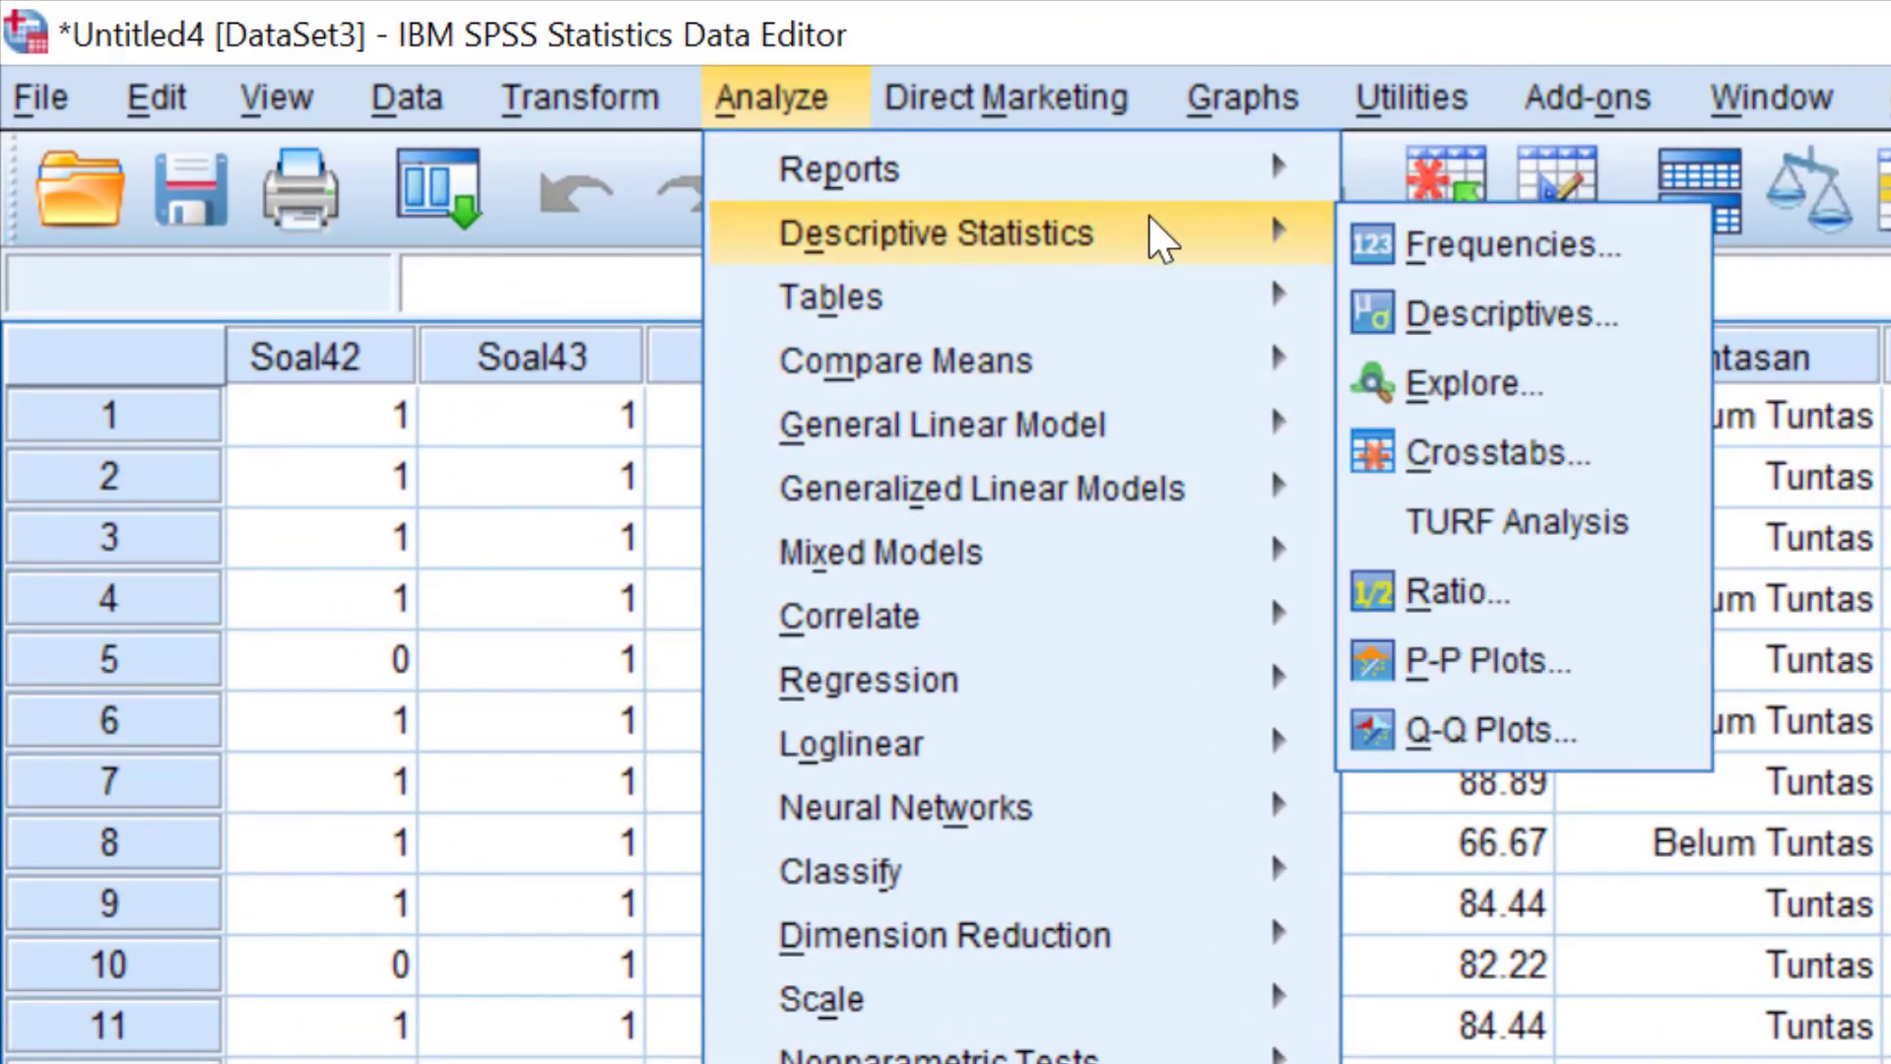
click(1436, 254)
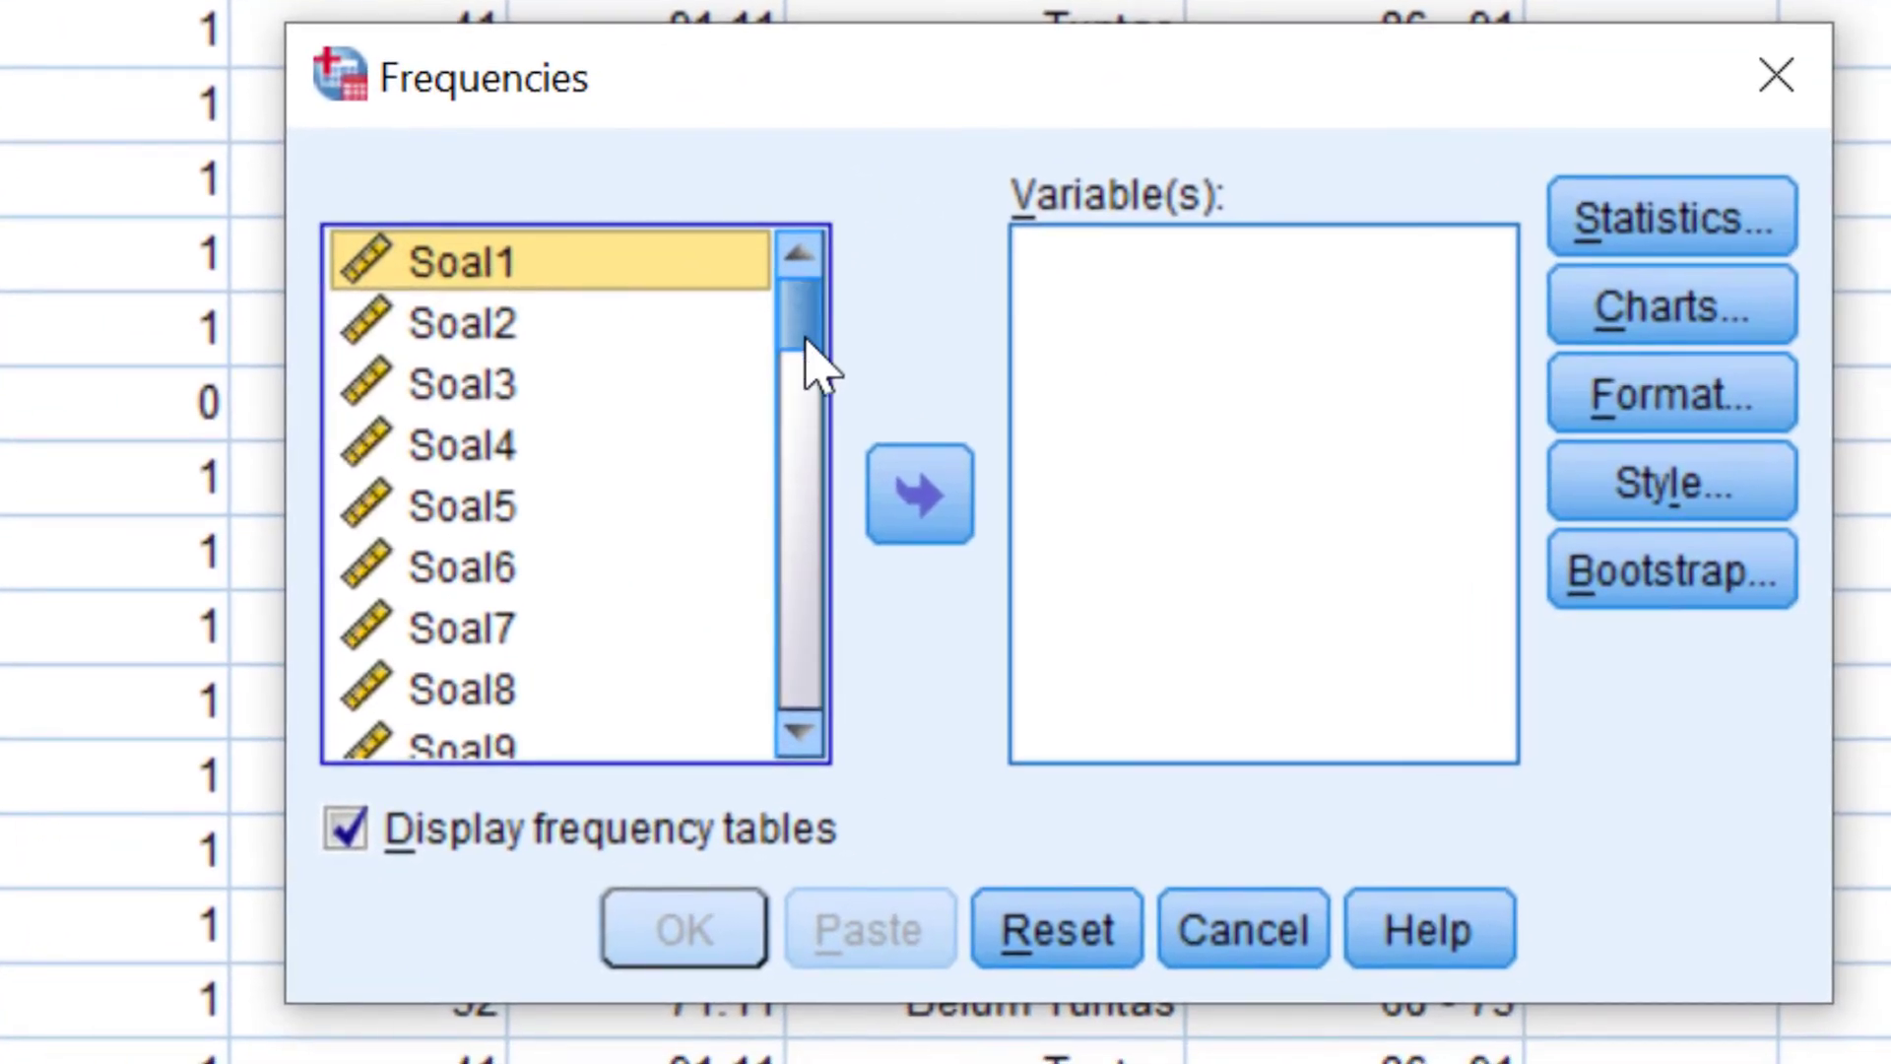
drag(805, 340, 689, 764)
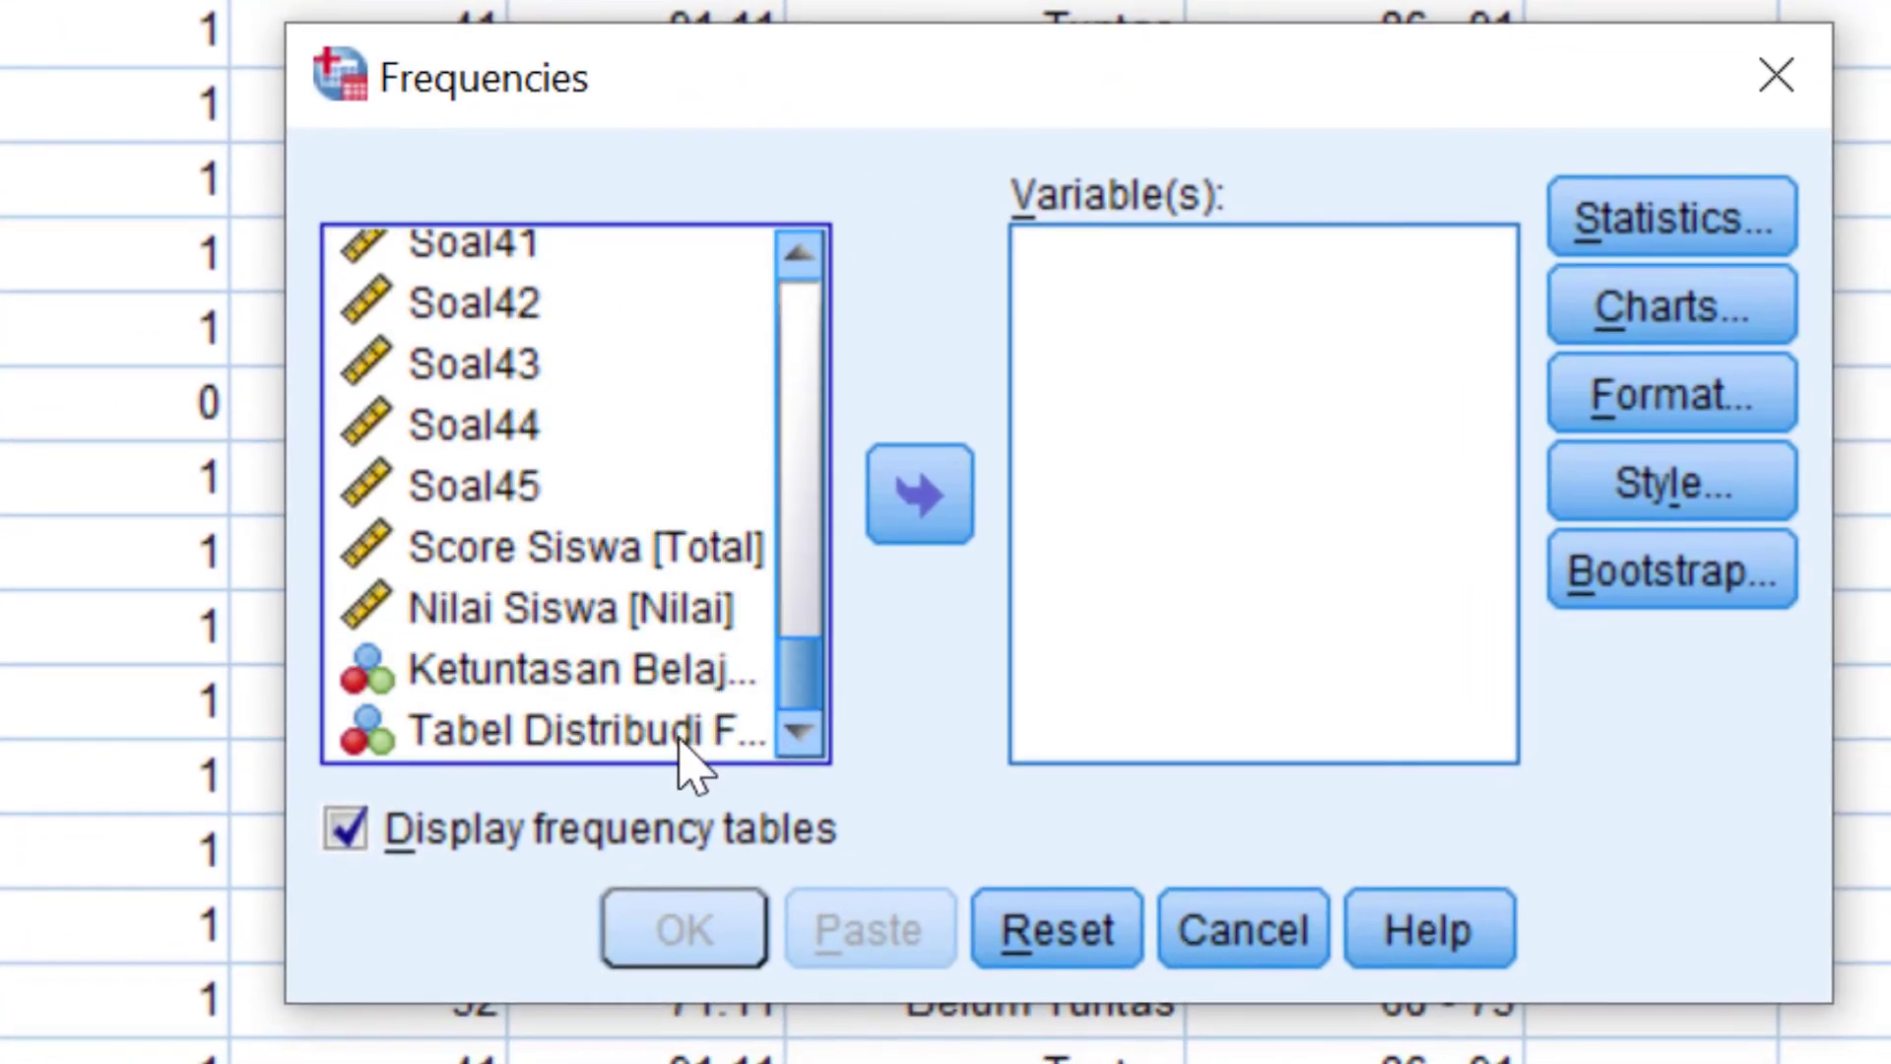
click(535, 731)
click(891, 498)
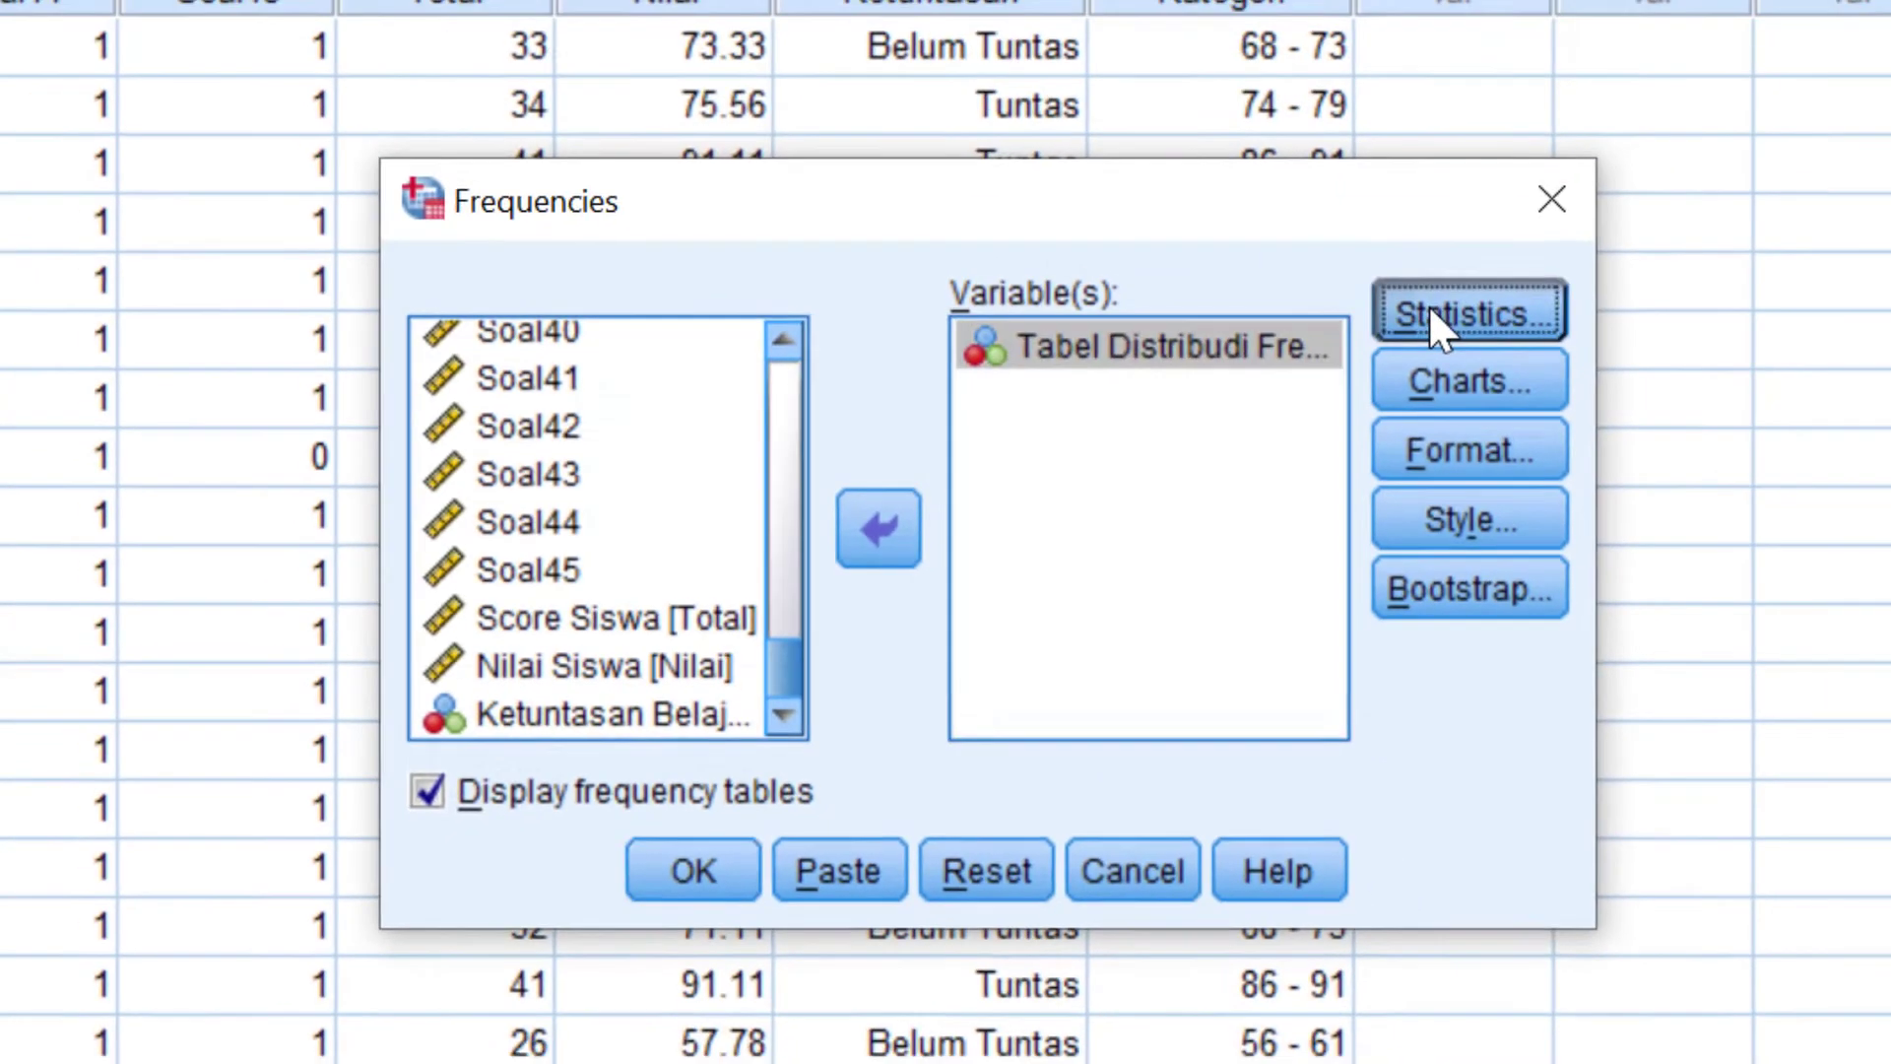
- Include the mean, median, minimum and maximum in the Frequencies analysis, run it and select the resulting frequency table
click(1671, 216)
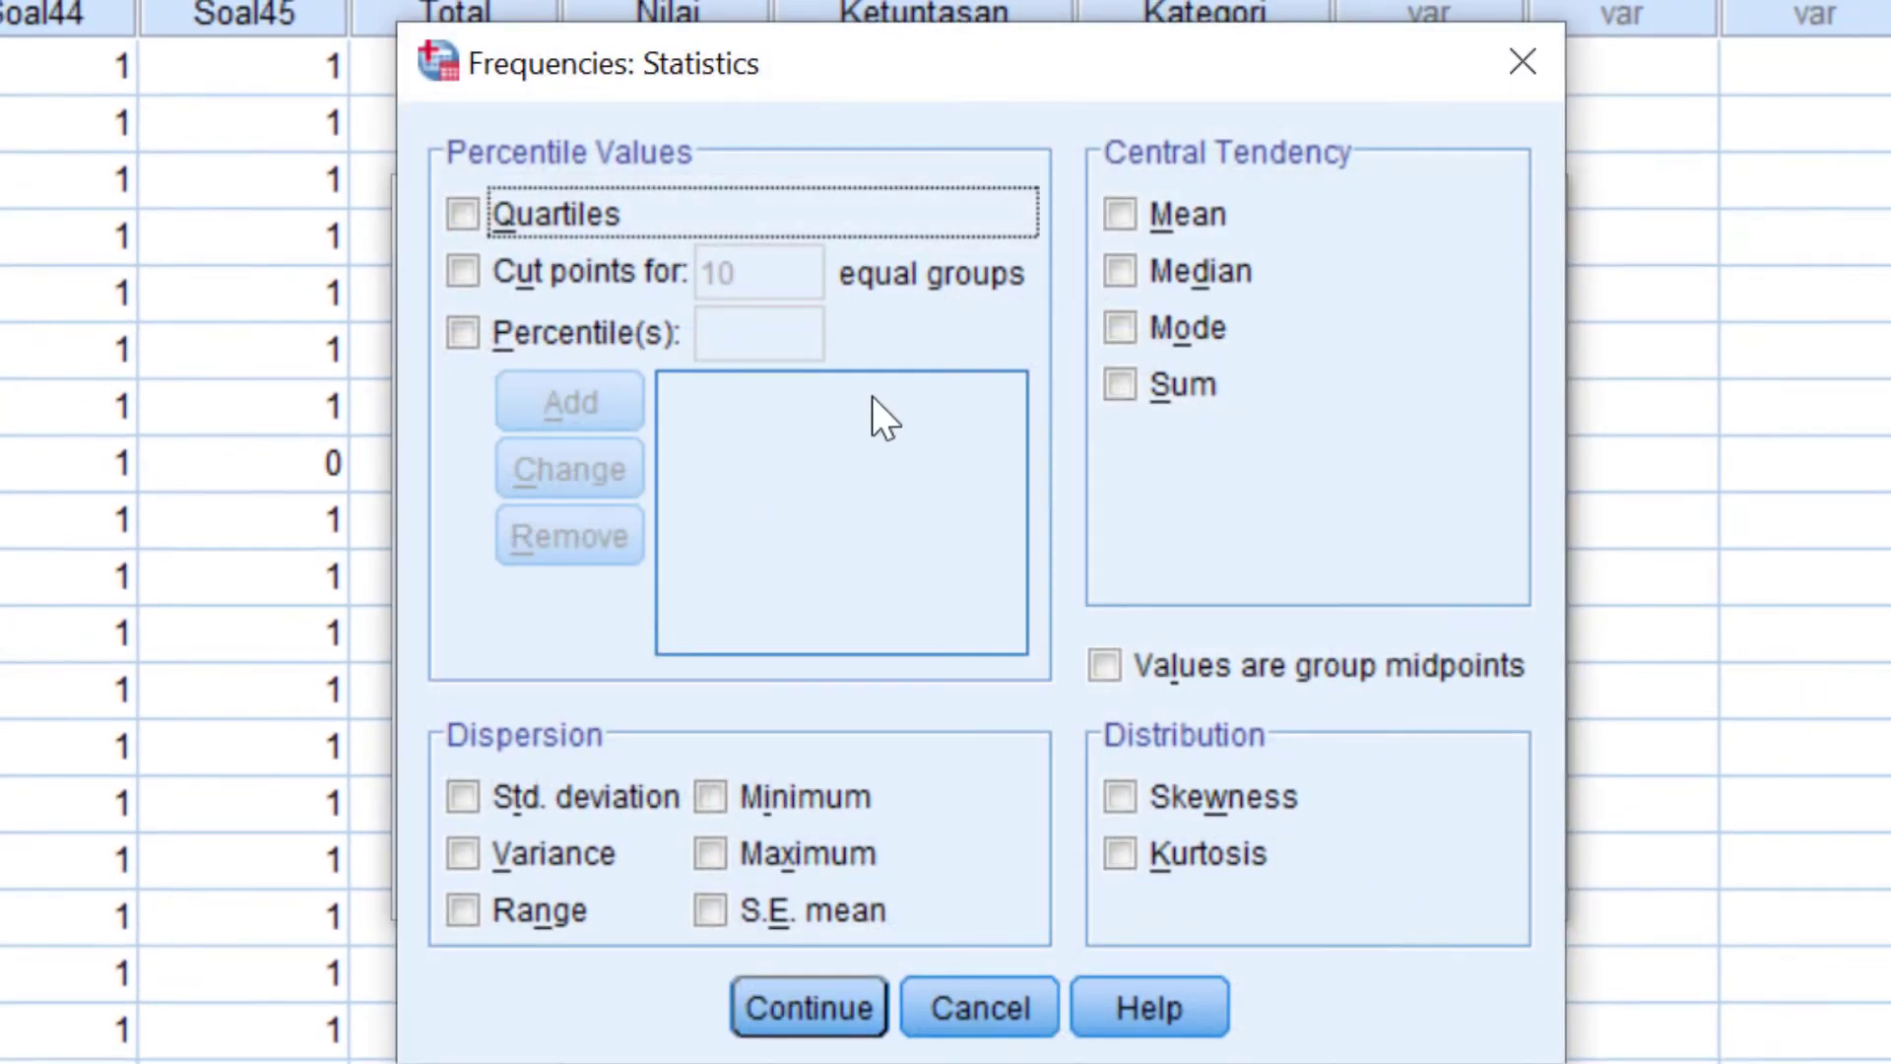
click(1220, 215)
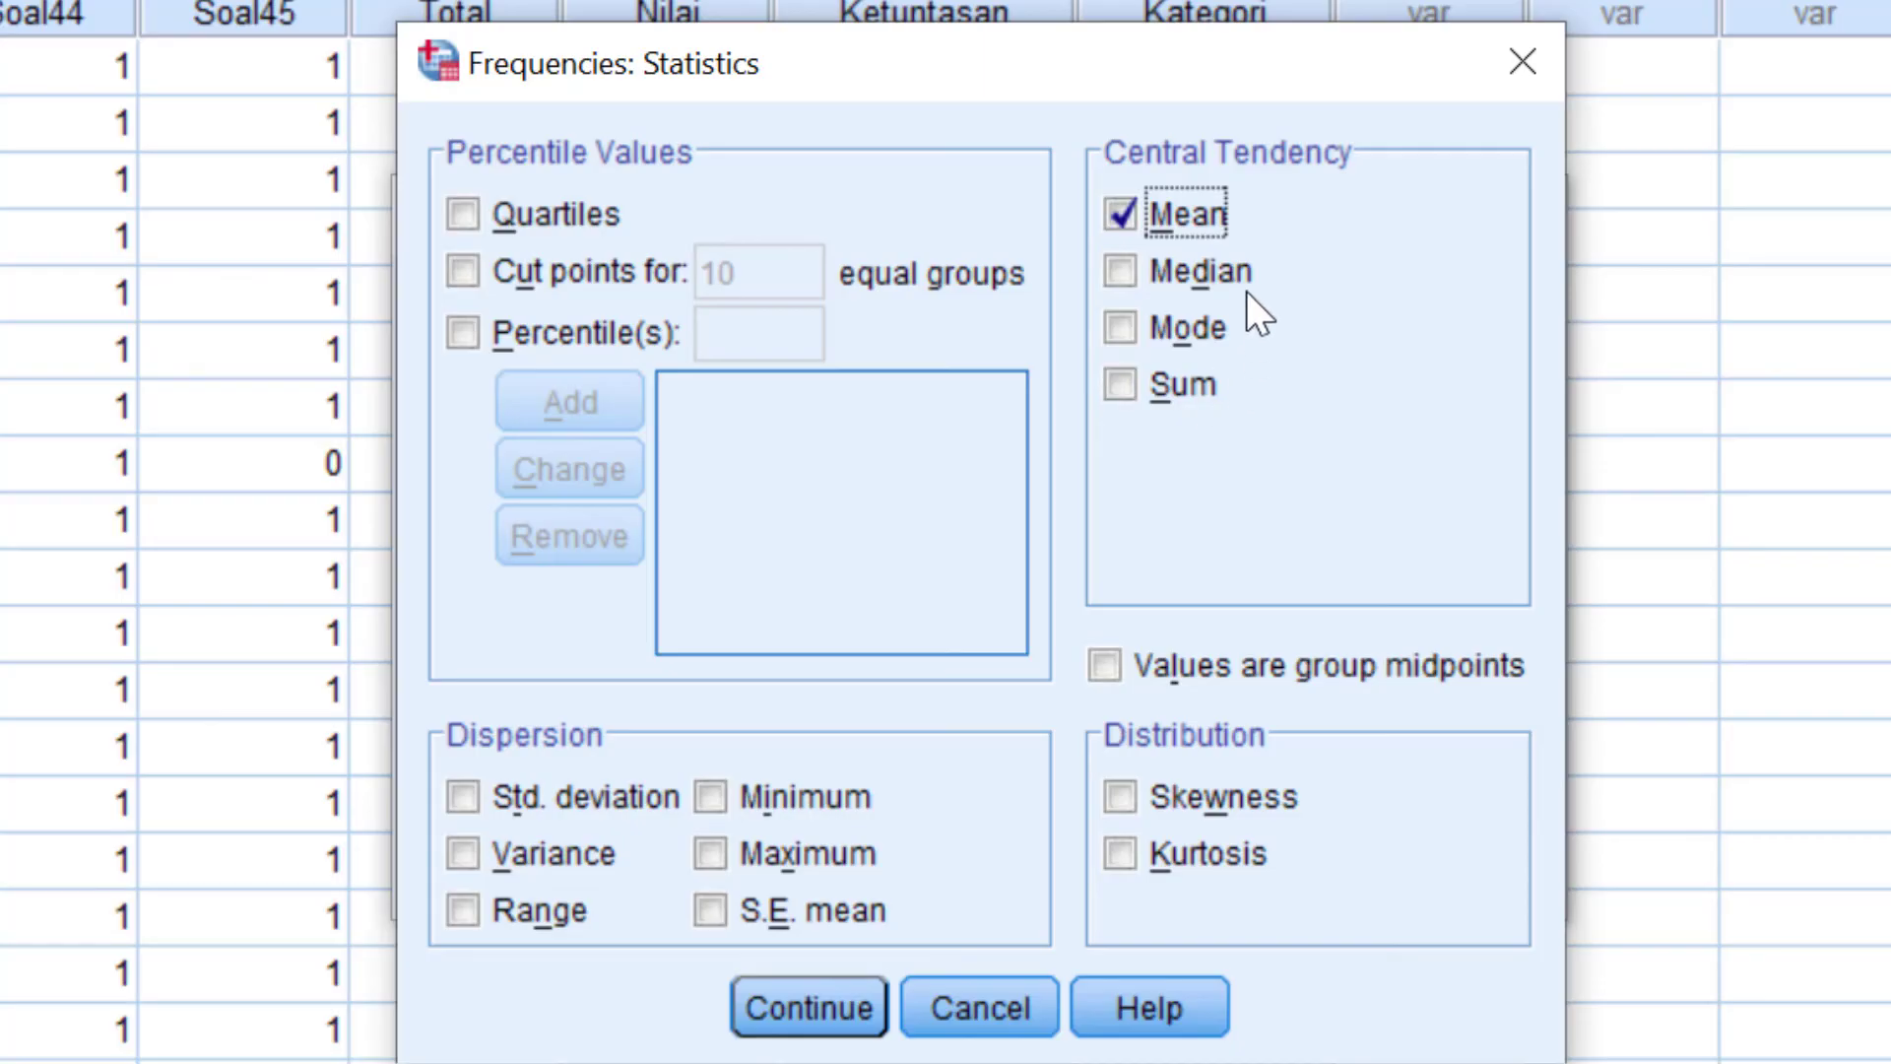
click(817, 796)
click(825, 853)
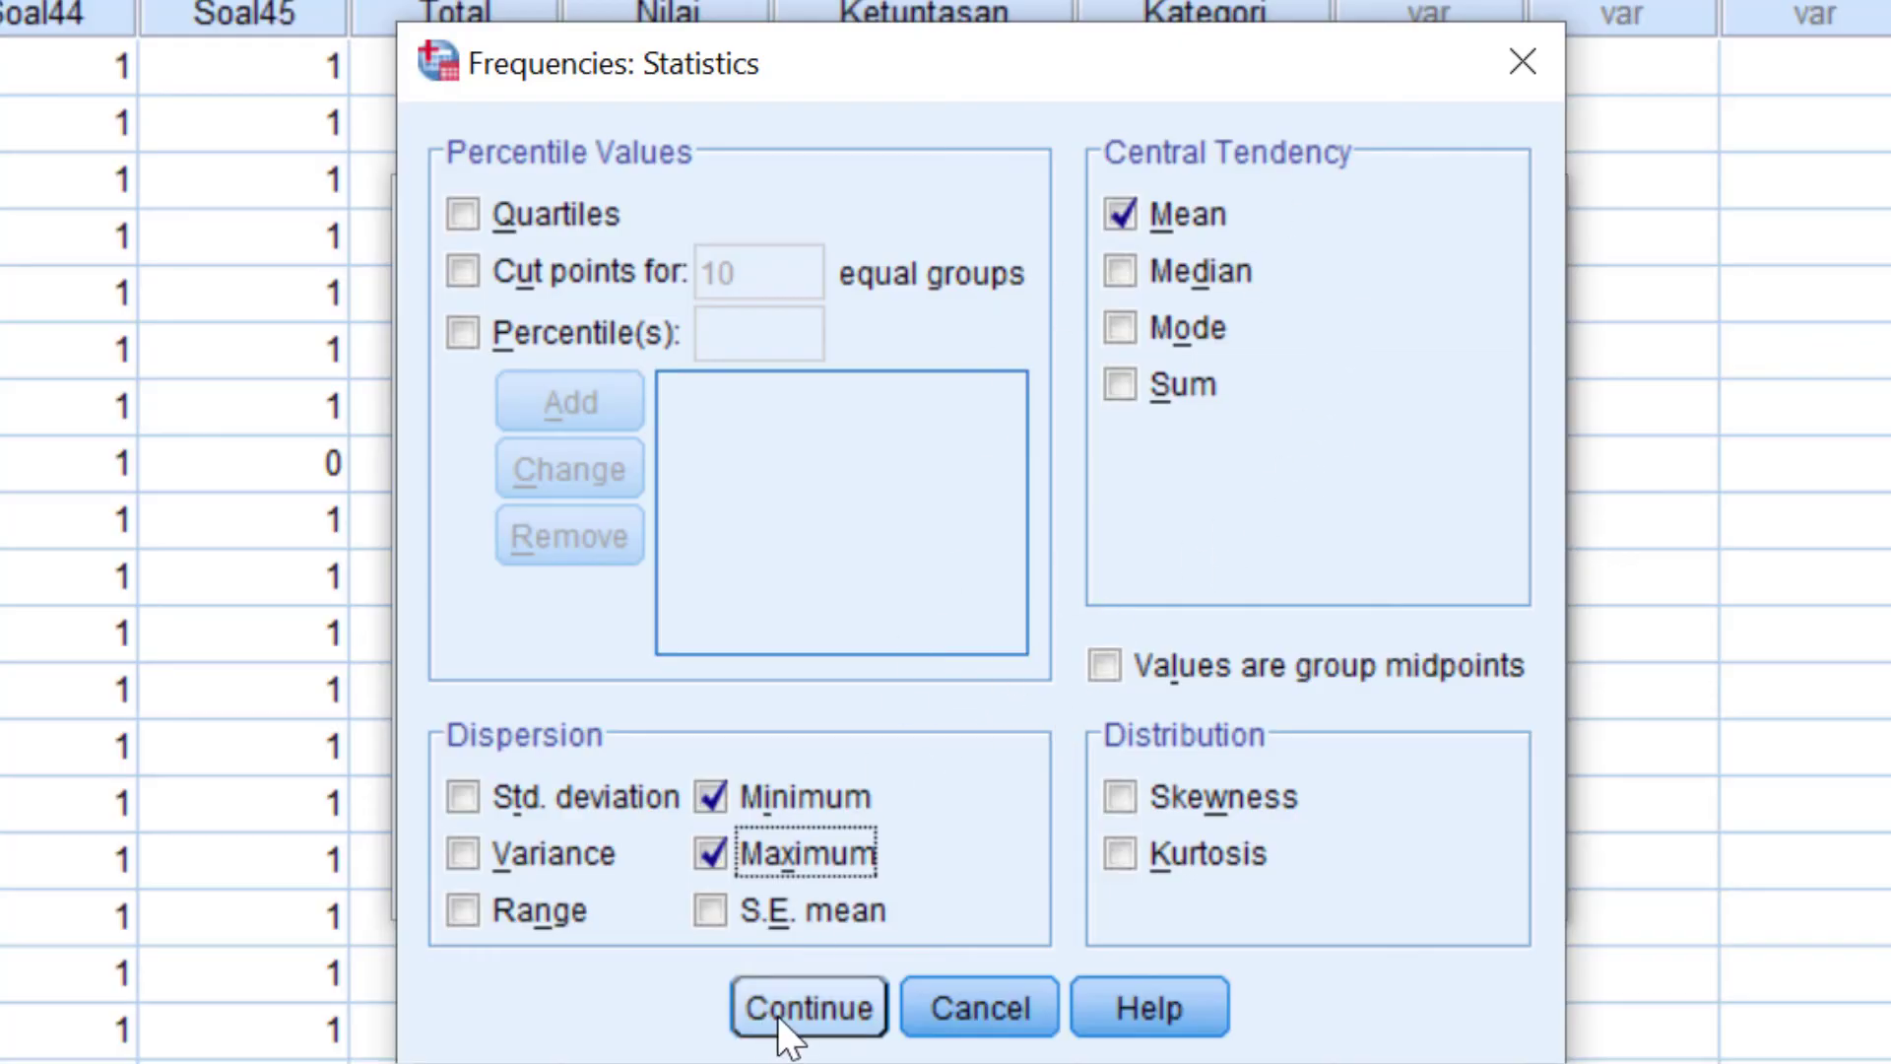
click(1147, 256)
click(812, 1012)
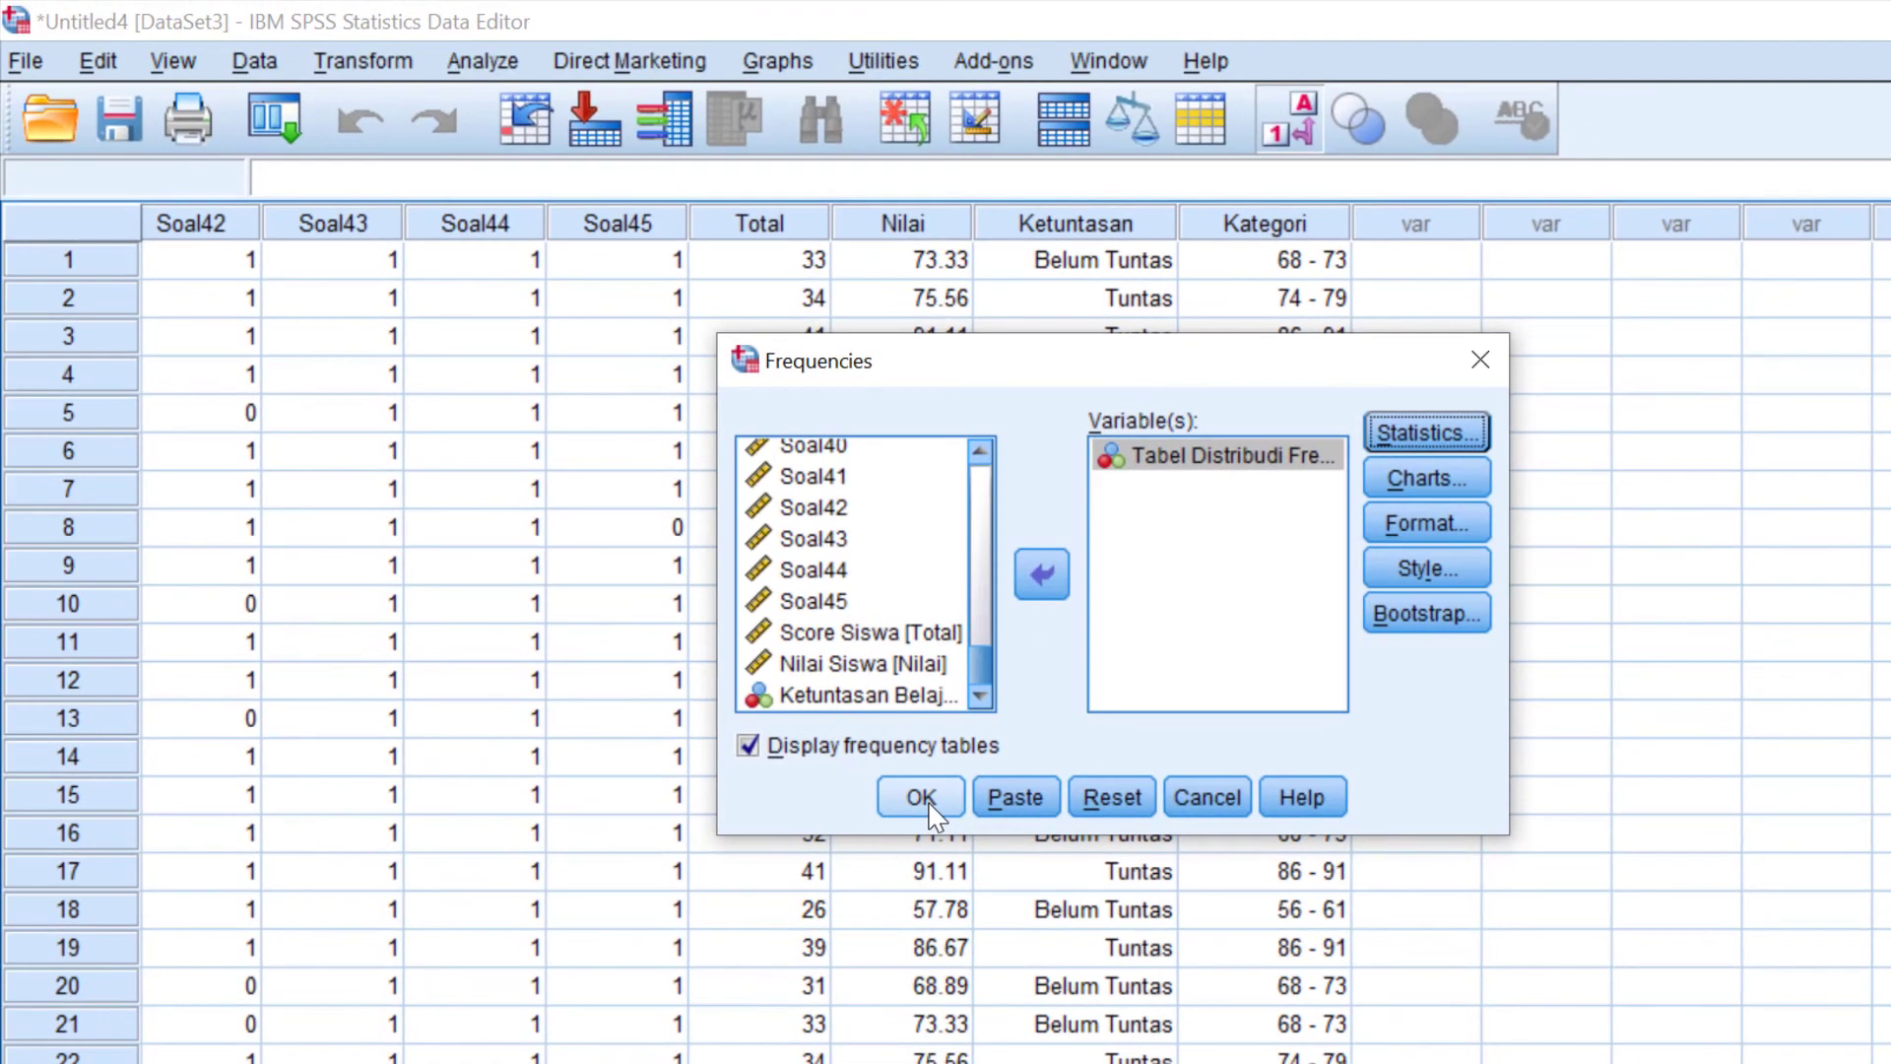
click(926, 800)
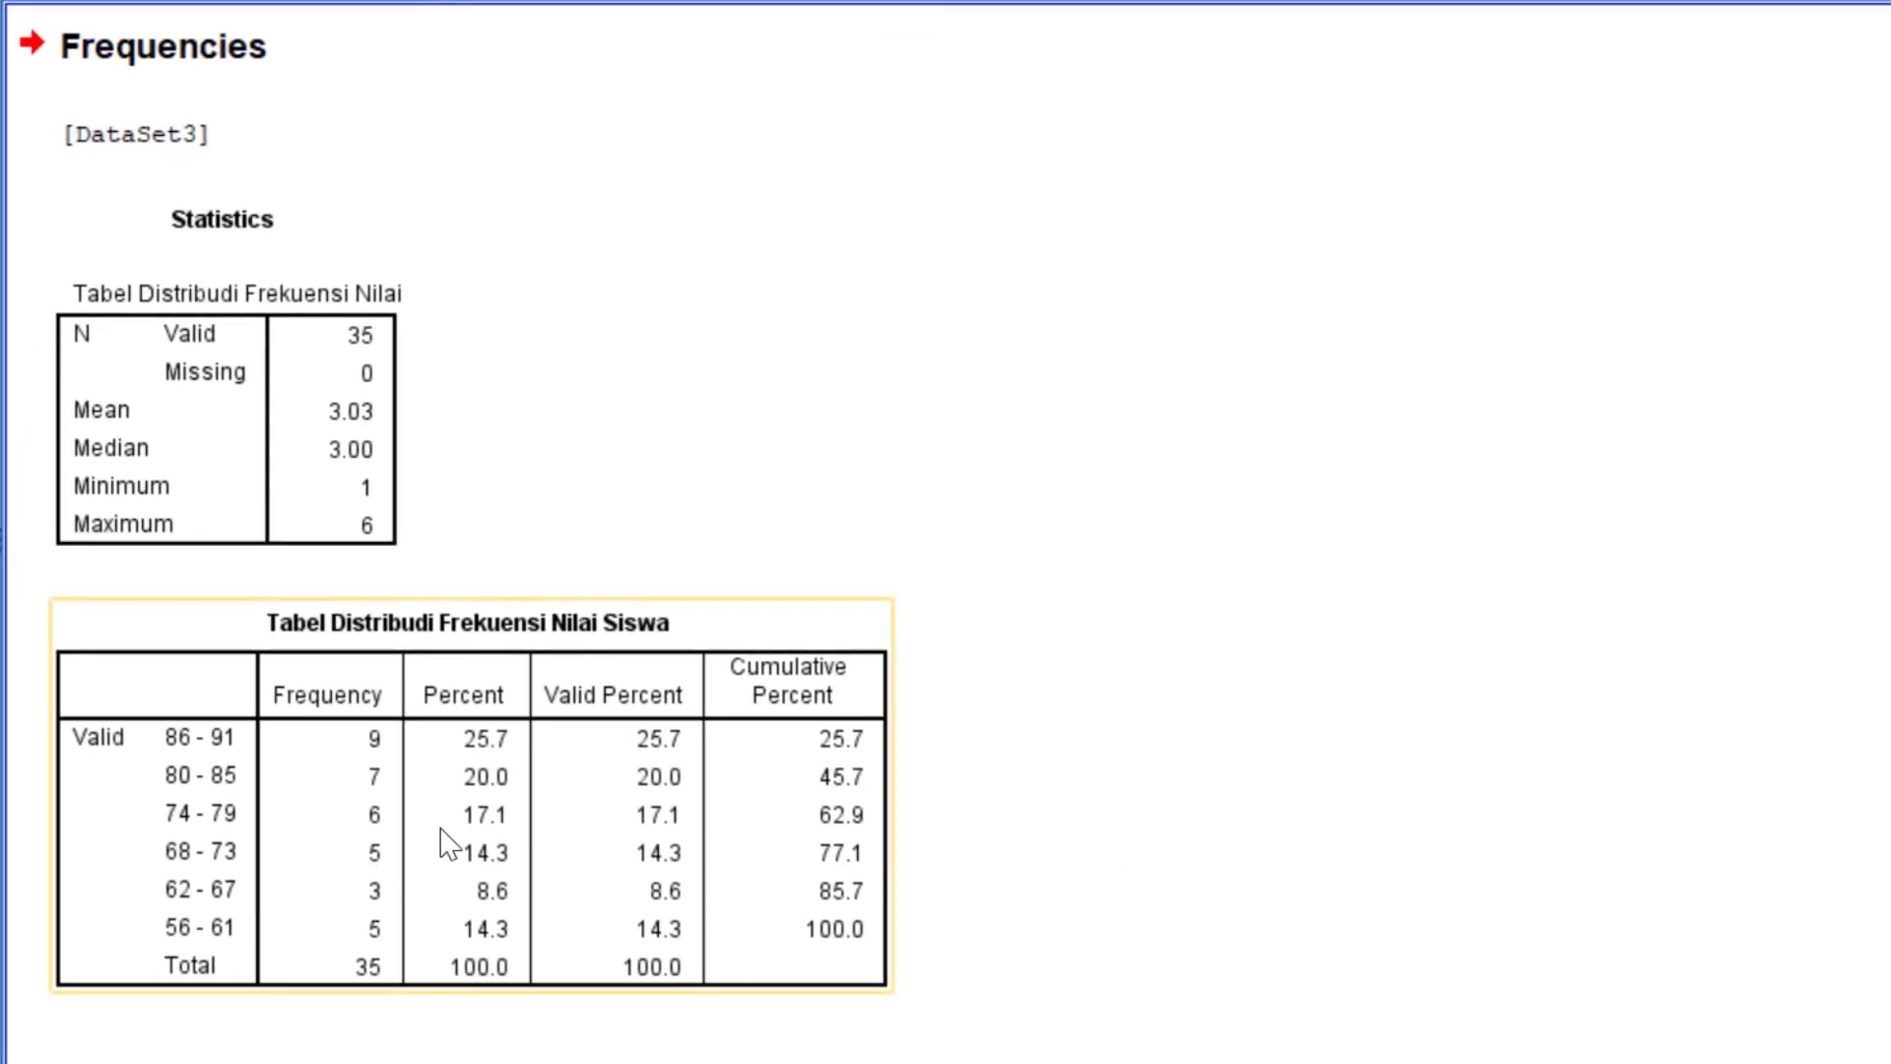
click(448, 842)
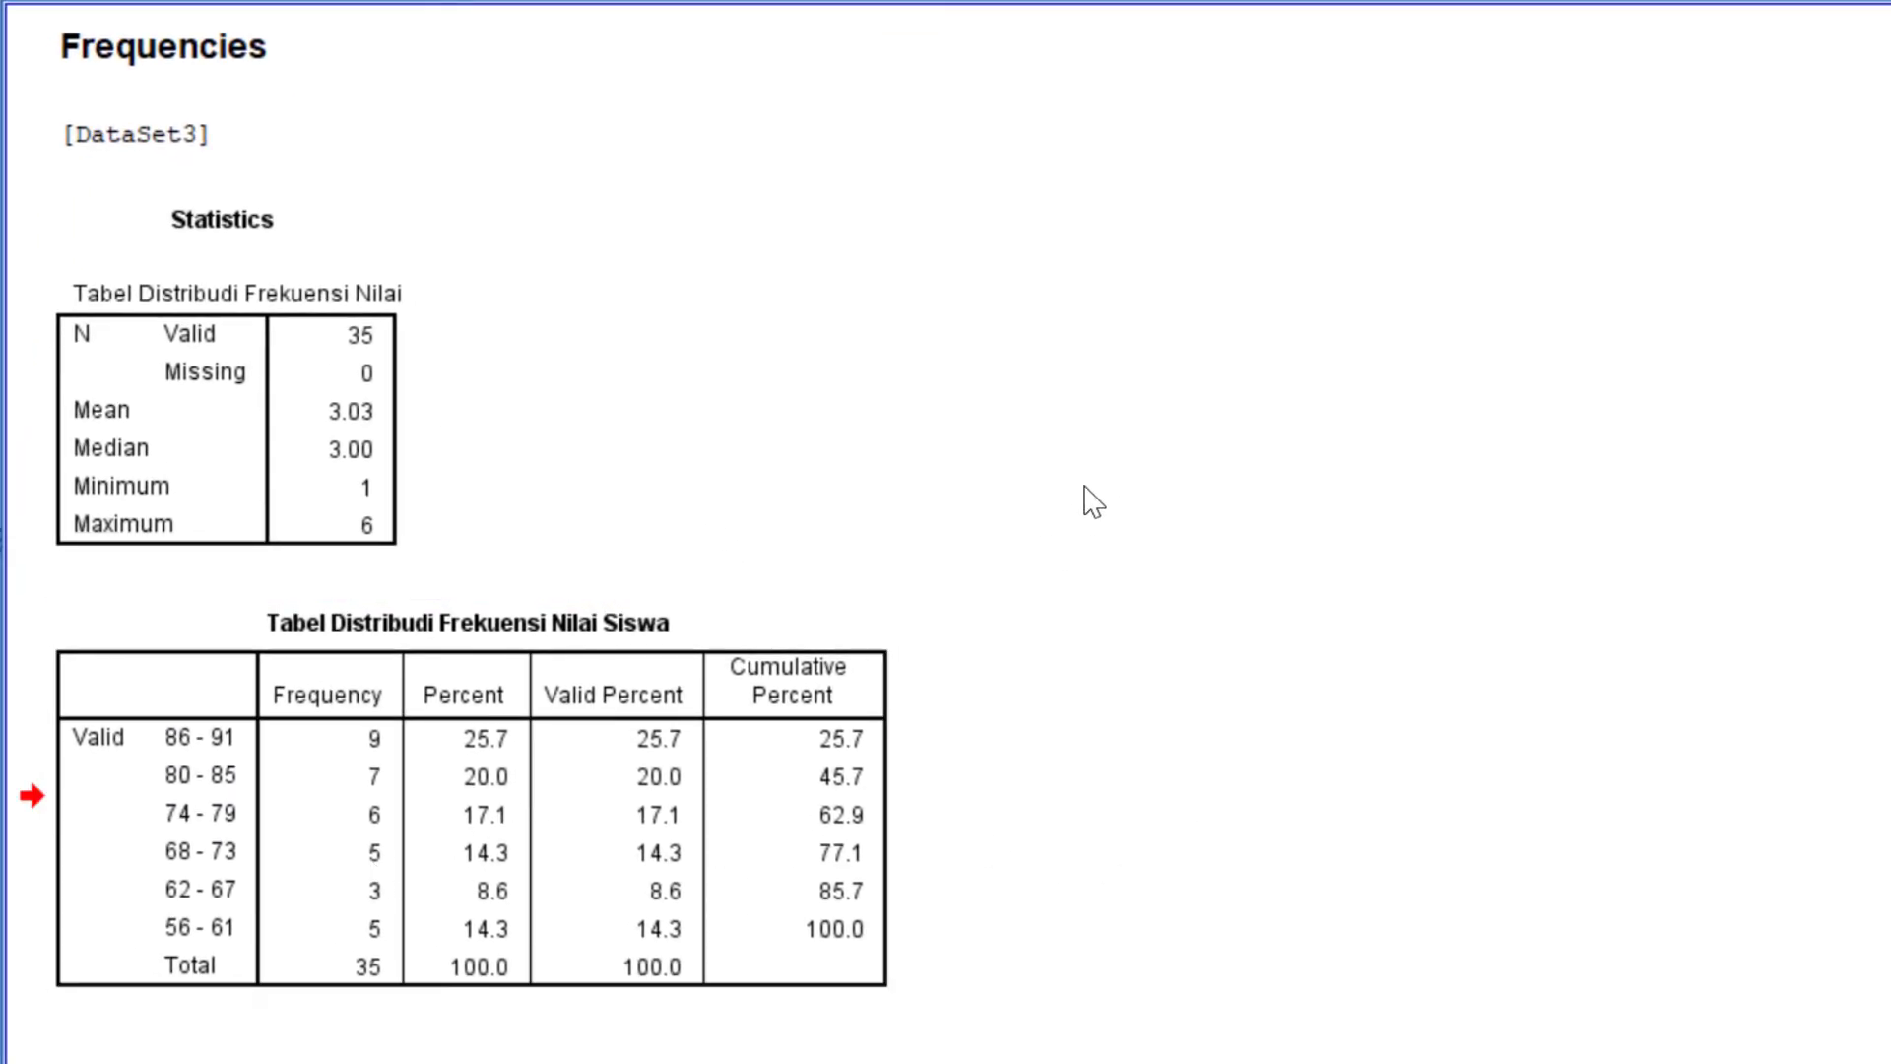